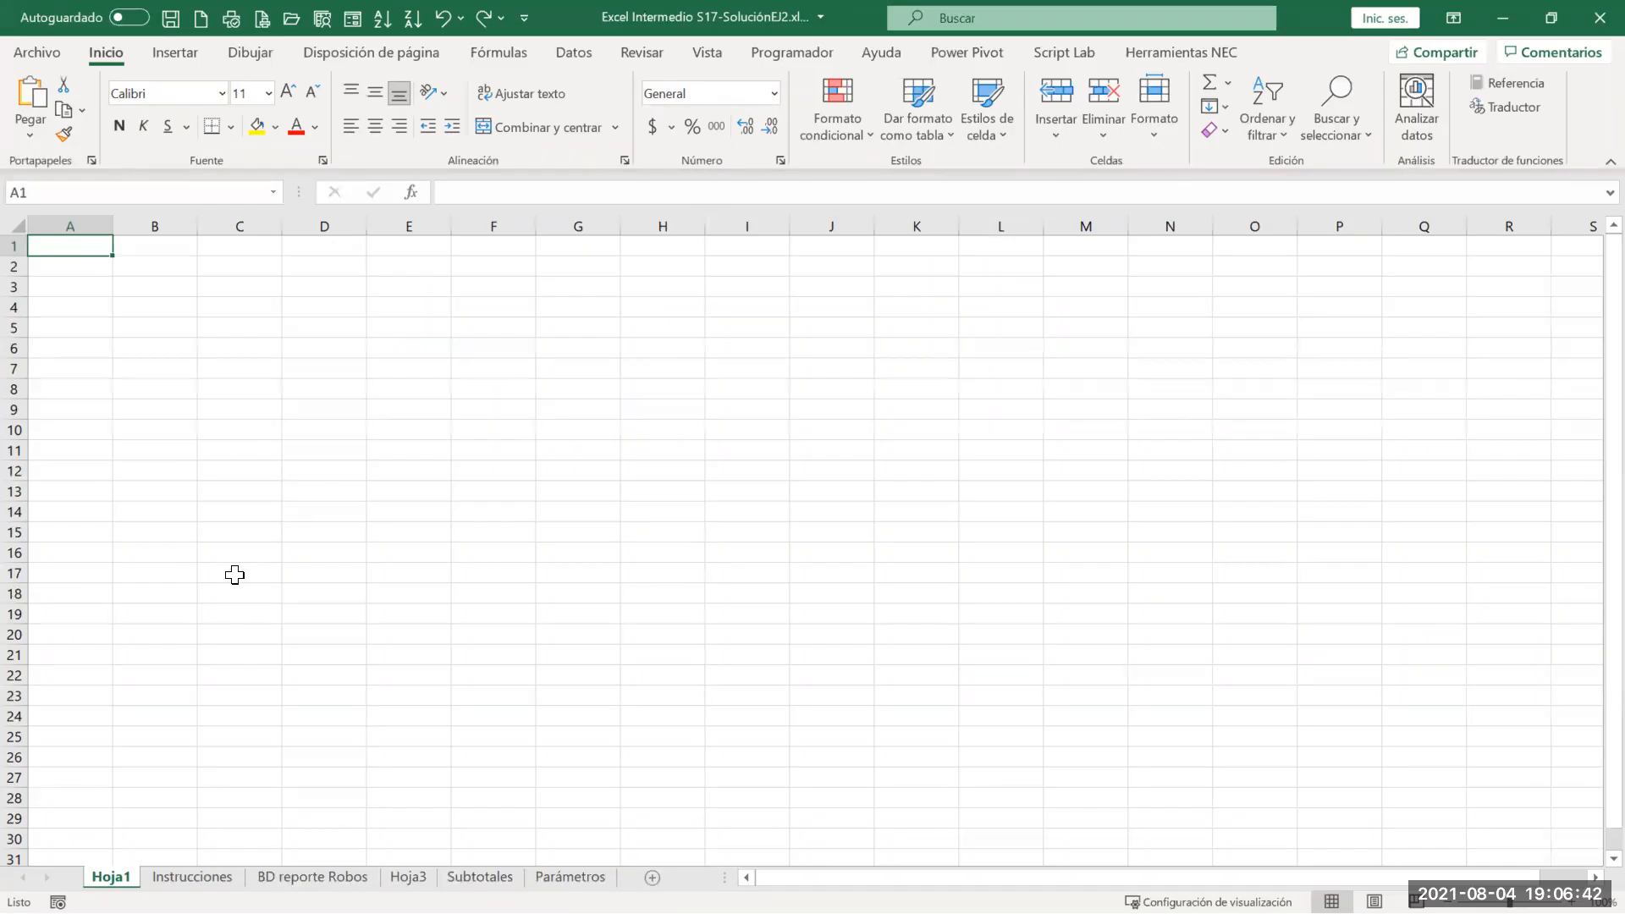
Step: Rename the Hoja1 sheet as Reportes
ctrl+scroll(236, 575, up, 6)
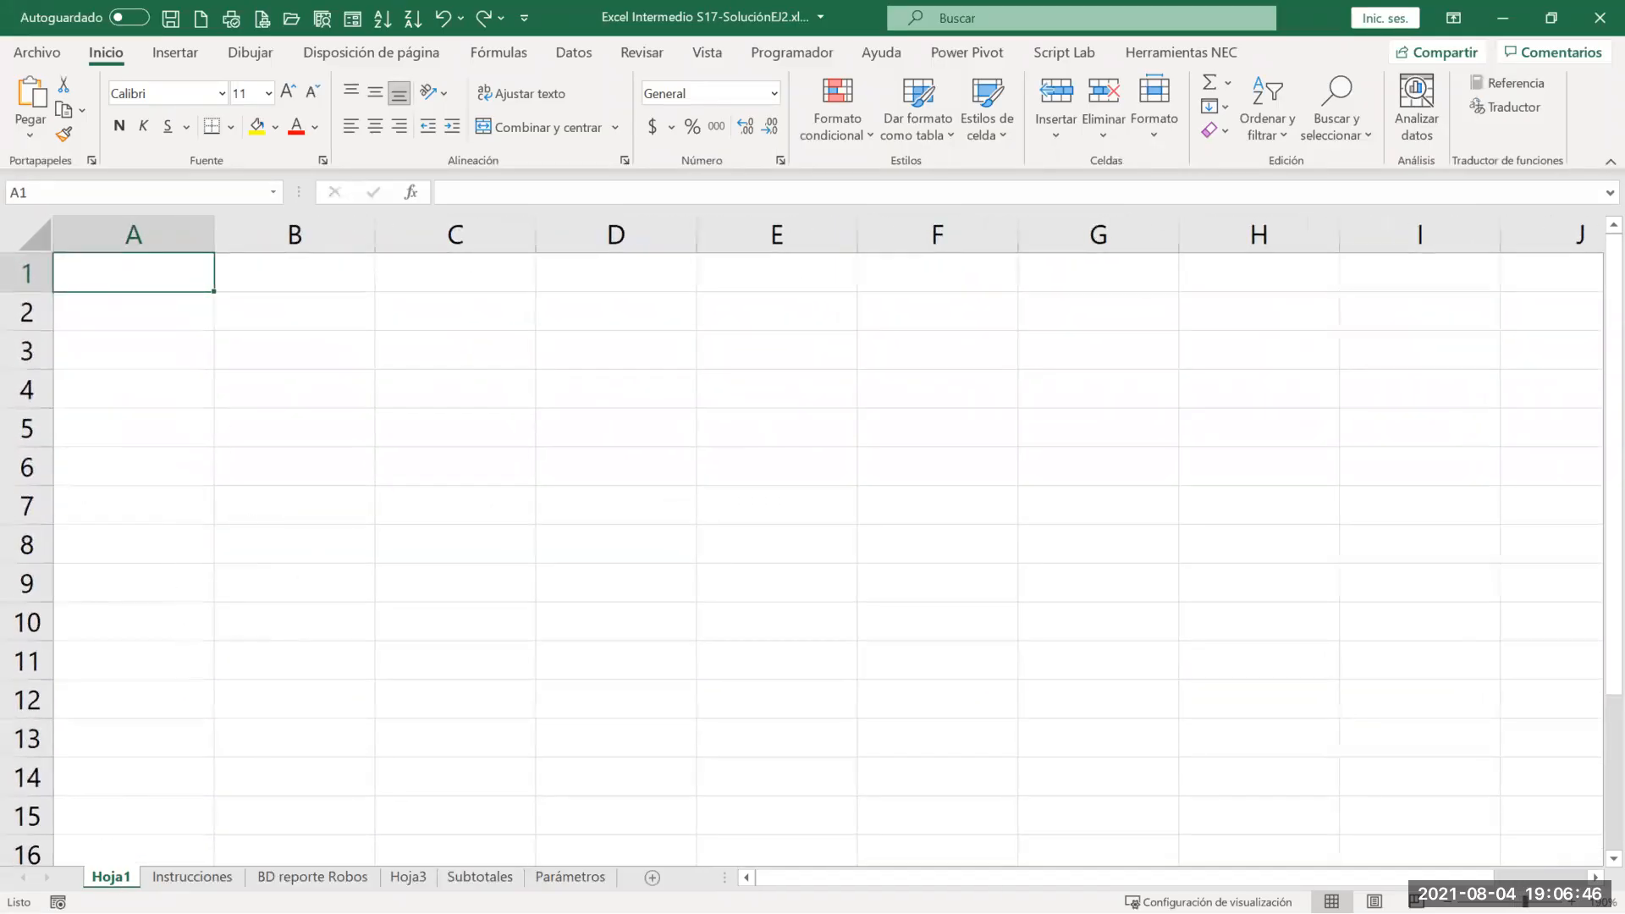
double_click(113, 877)
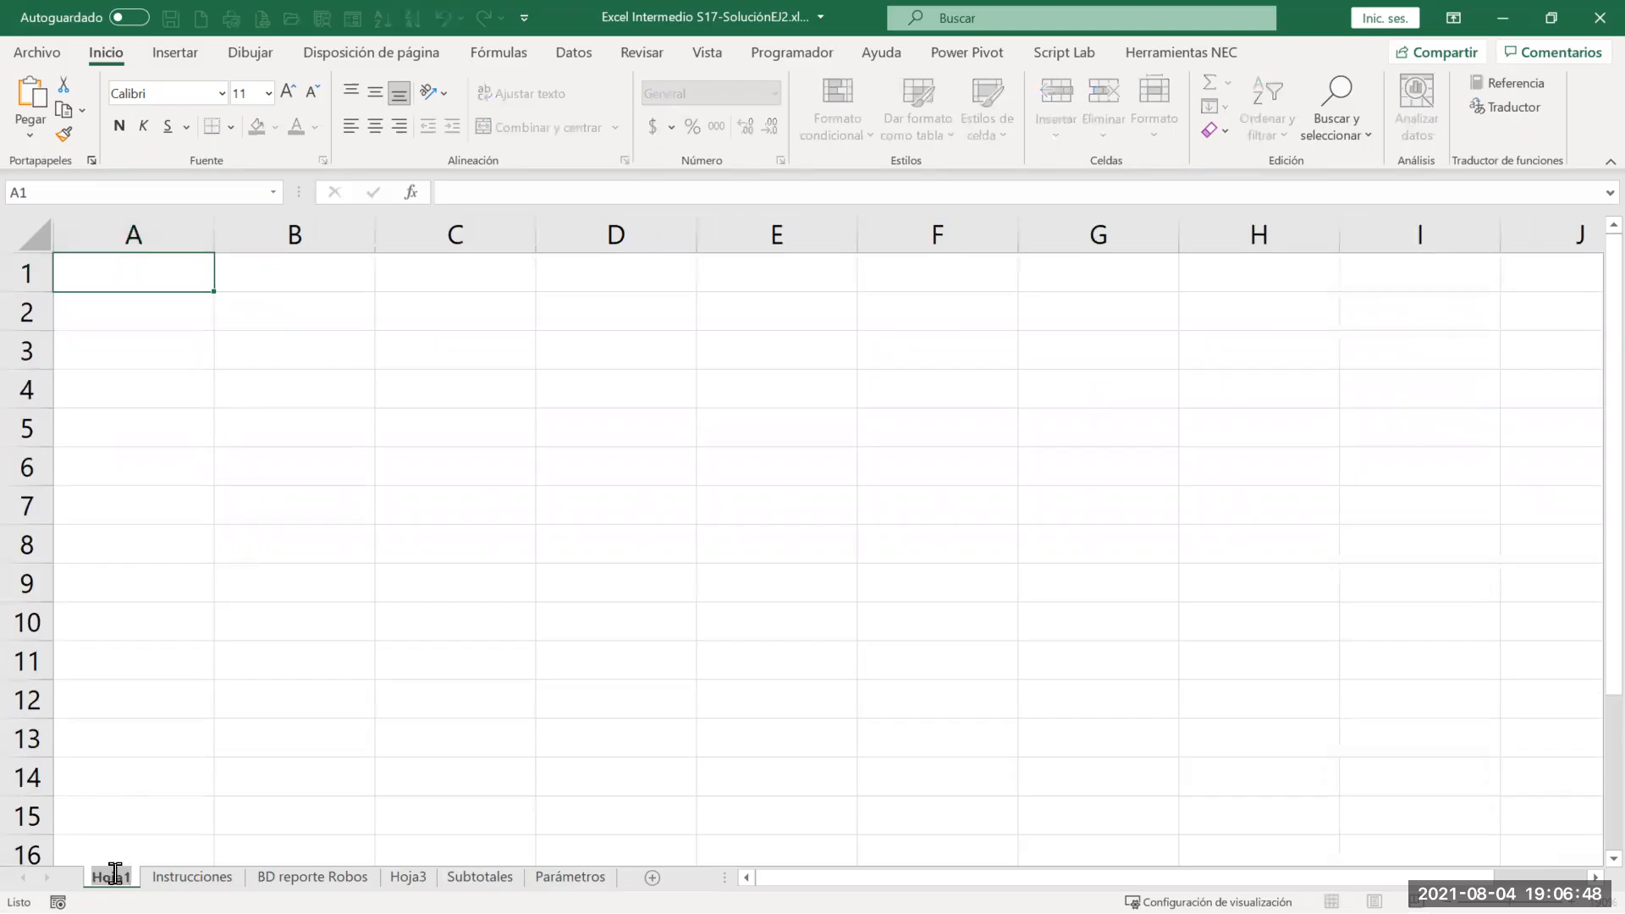
text(Reportes)
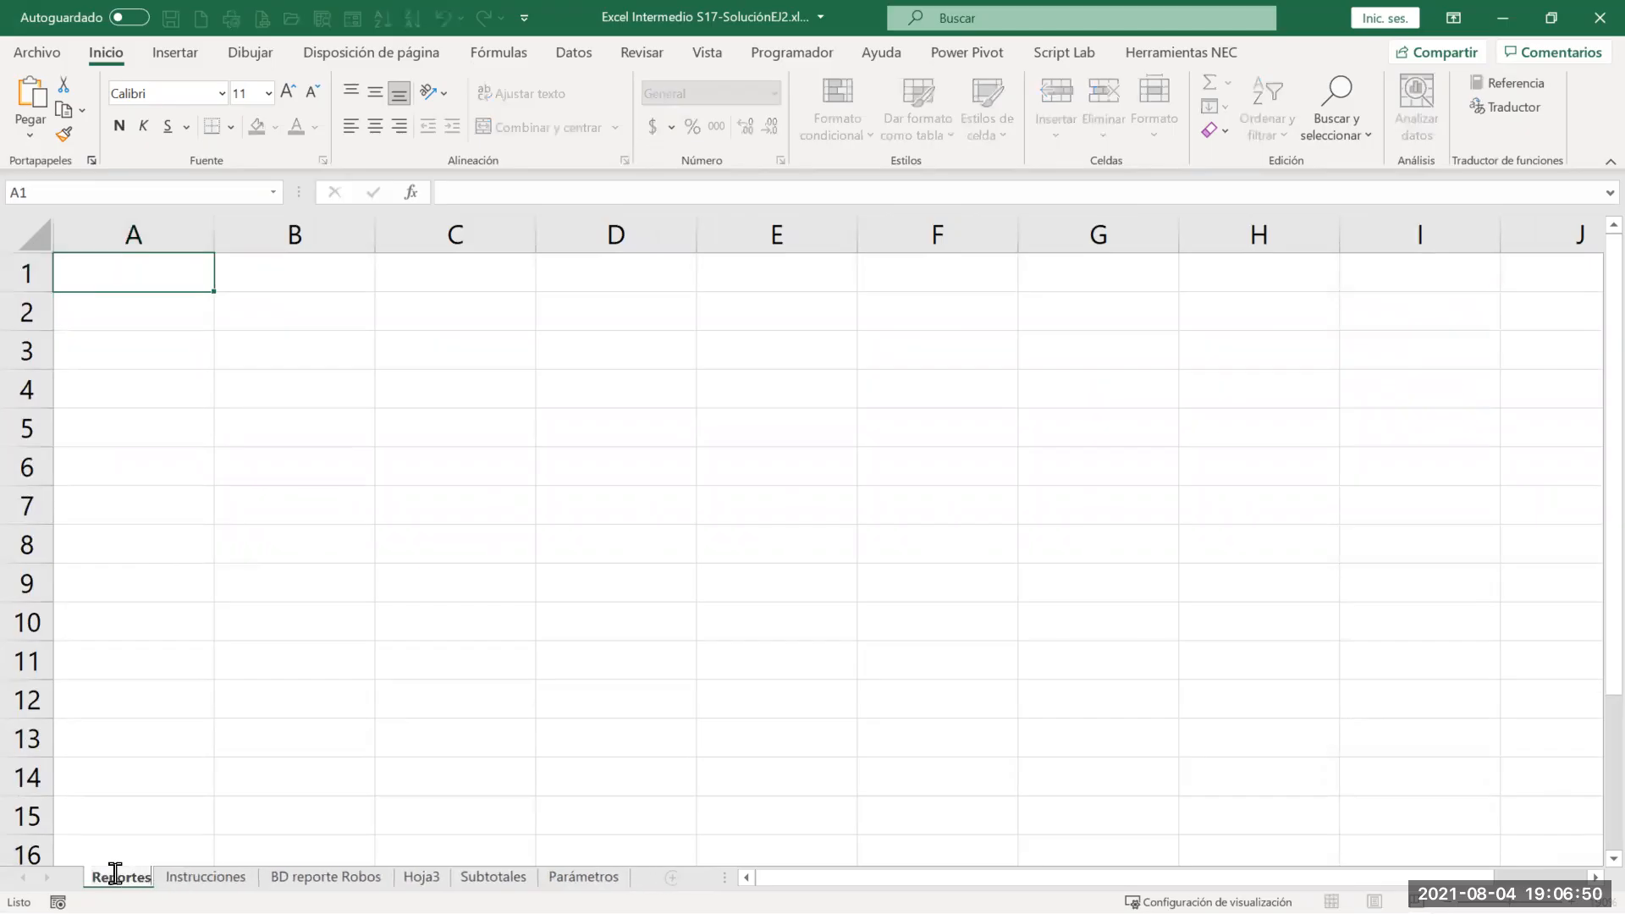
key(Return)
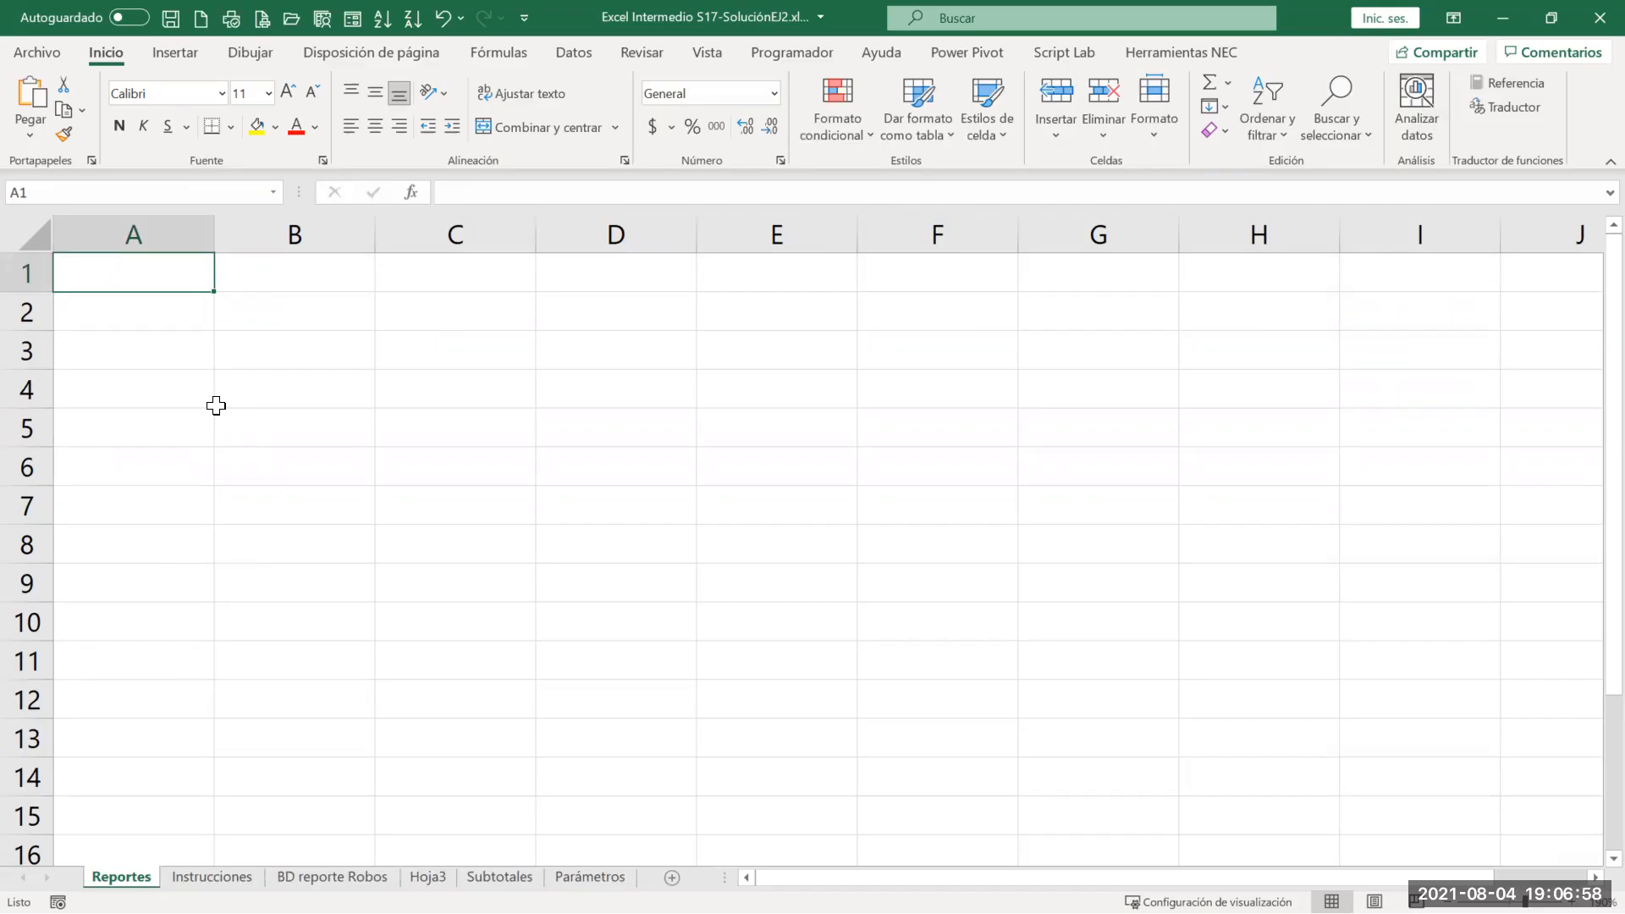
Step: Insert an Excel macro sheet before Reportes and name it Reportes2
key(ctrl+F11)
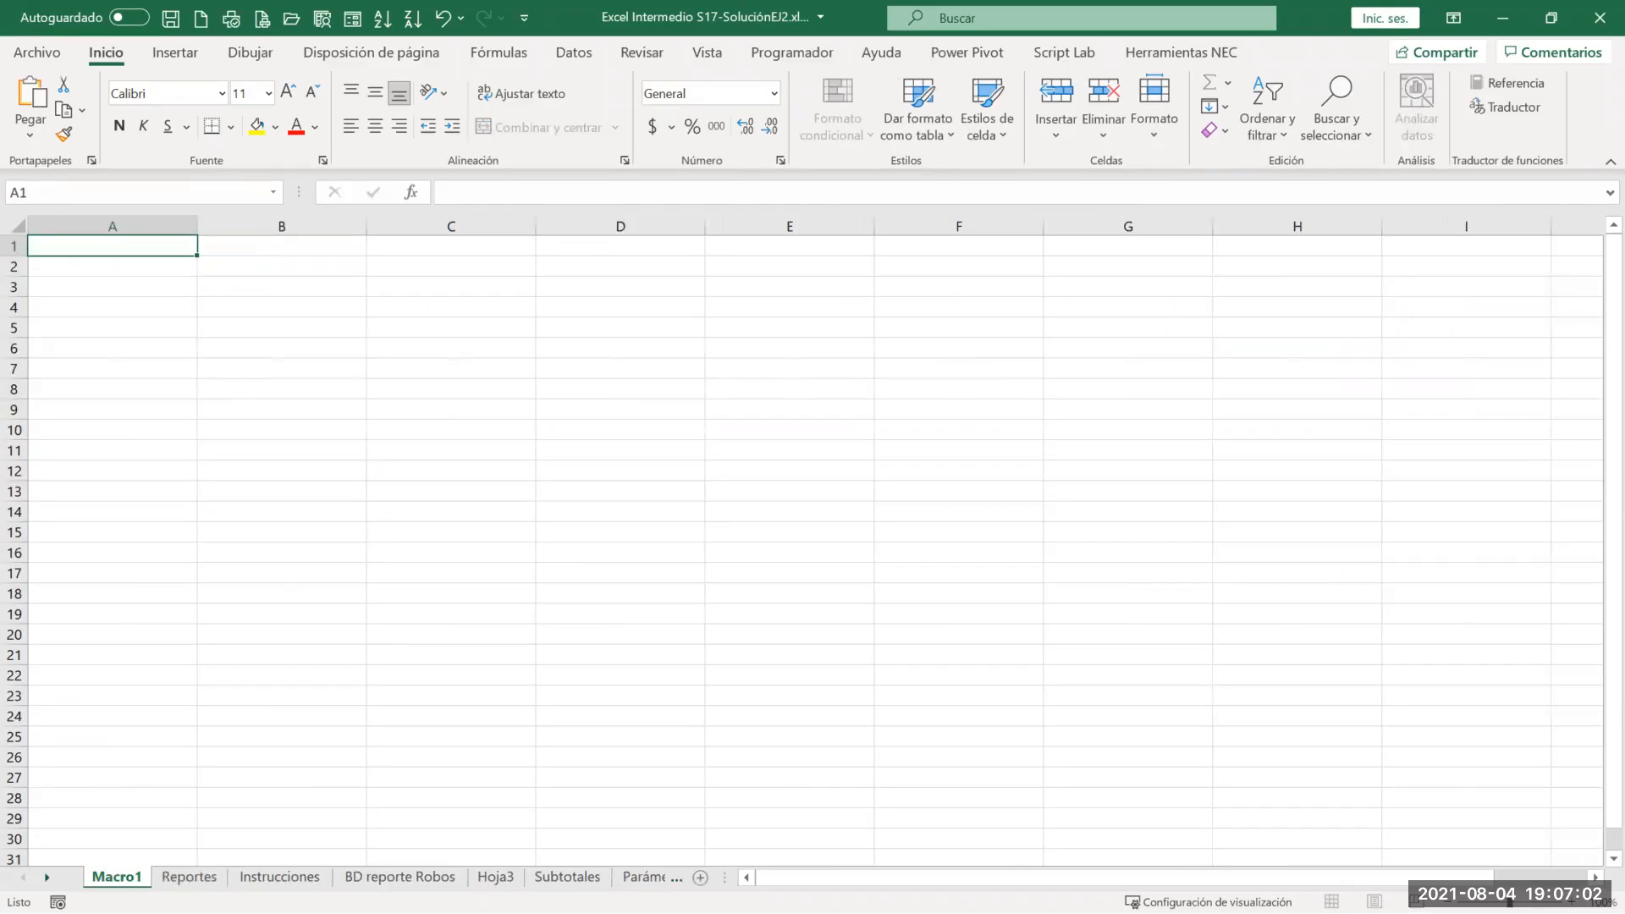
double_click(116, 876)
text(Reportes)
key(Return)
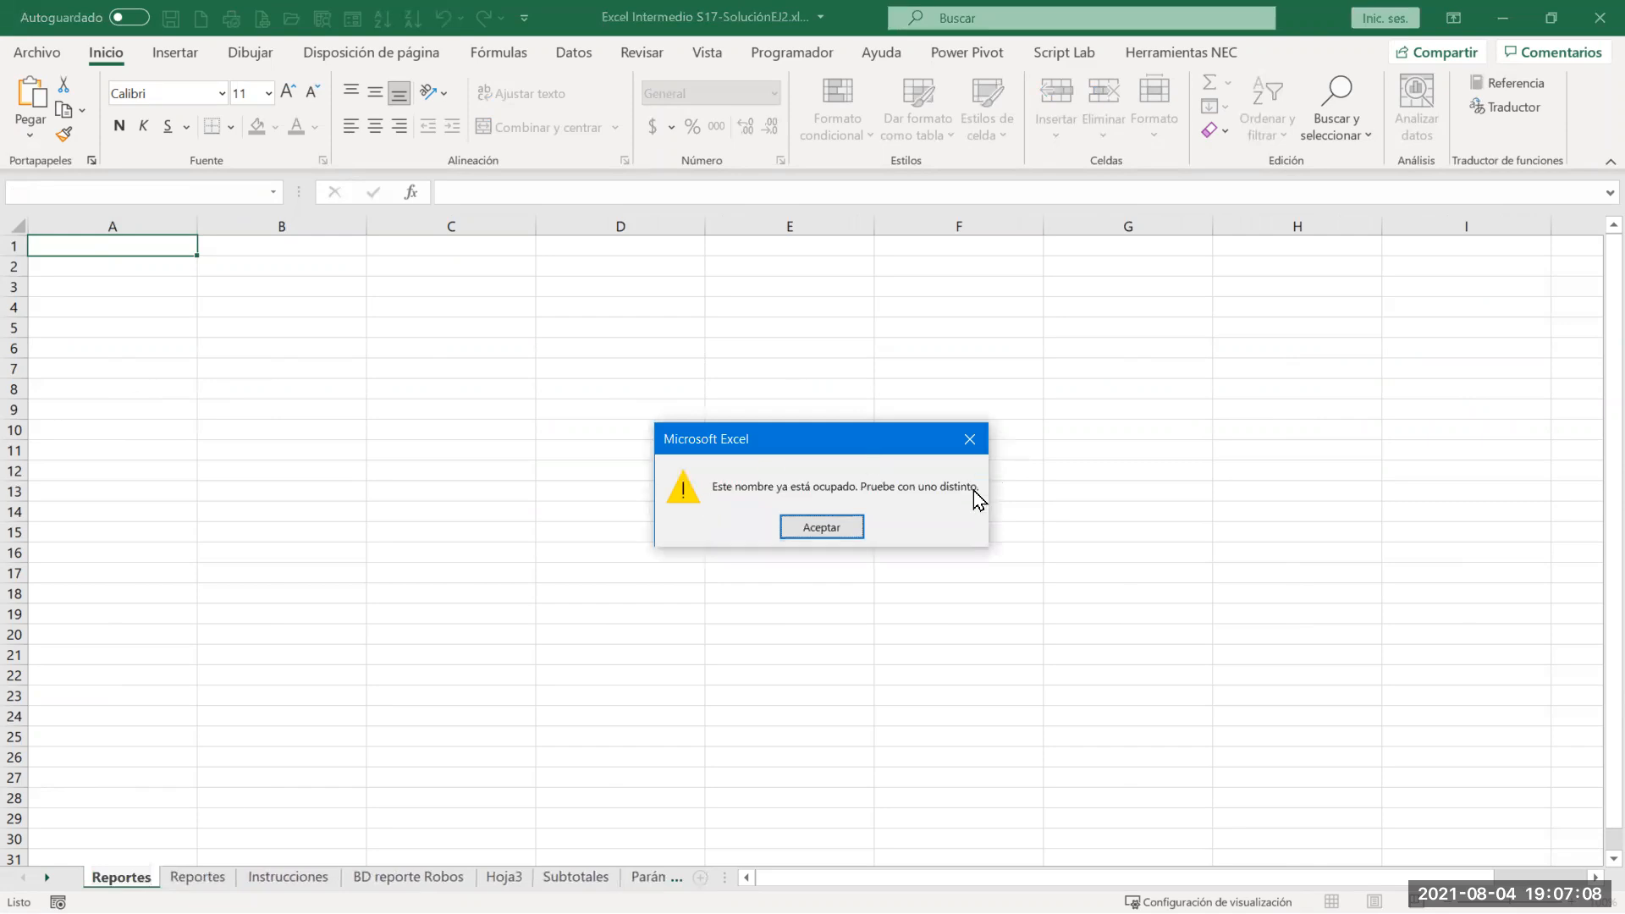
click(828, 530)
key(Right)
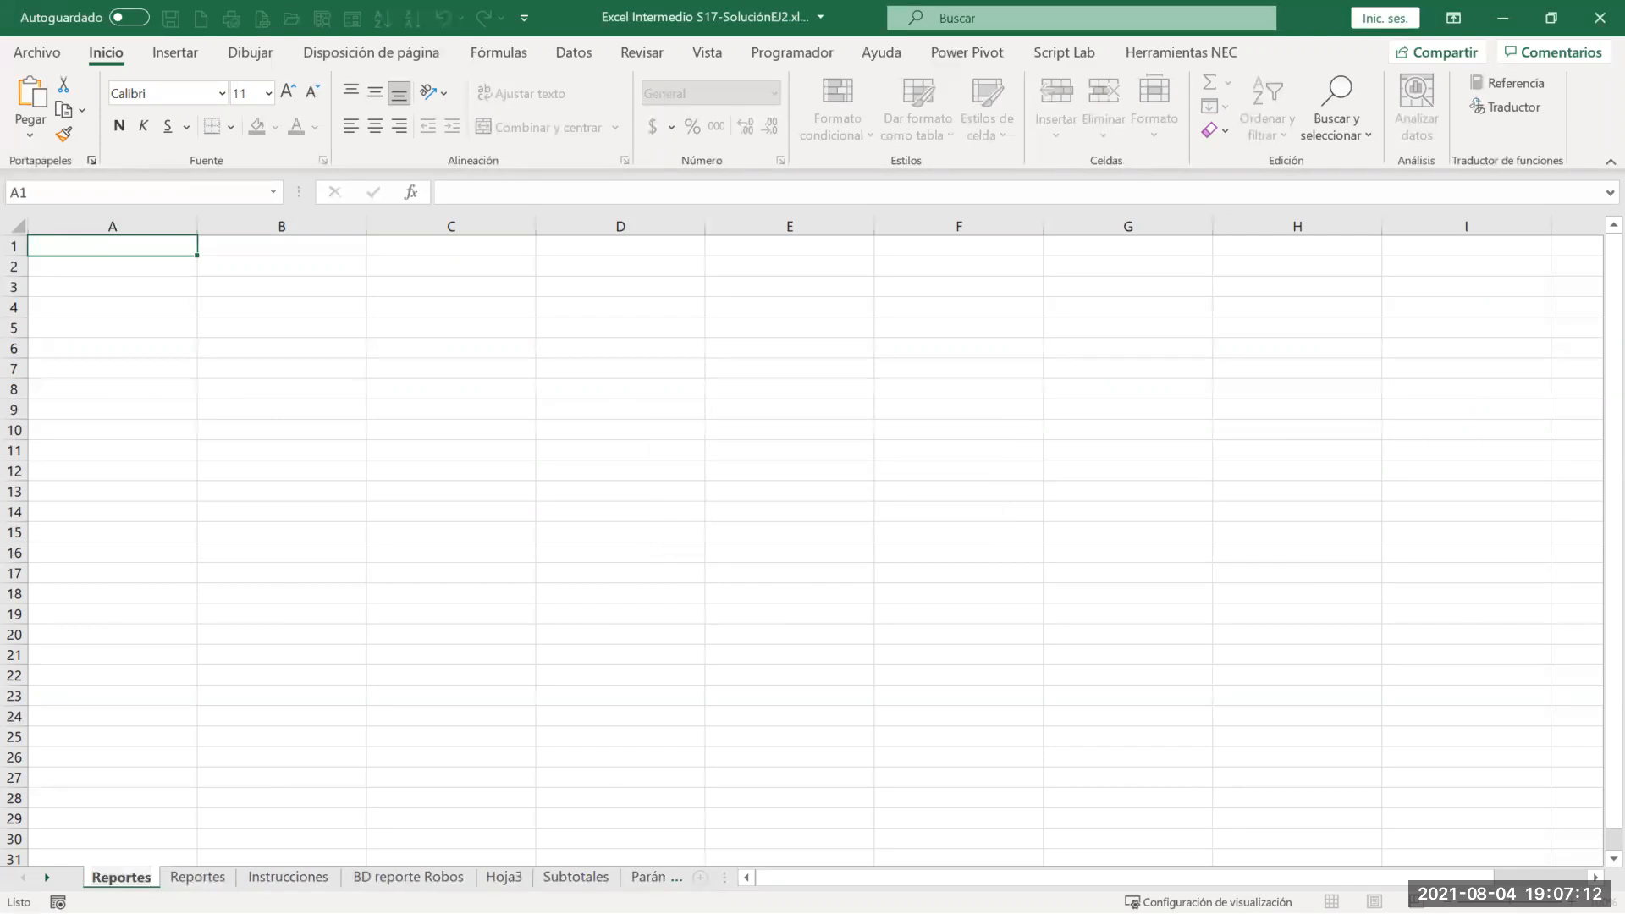
text(2)
key(Return)
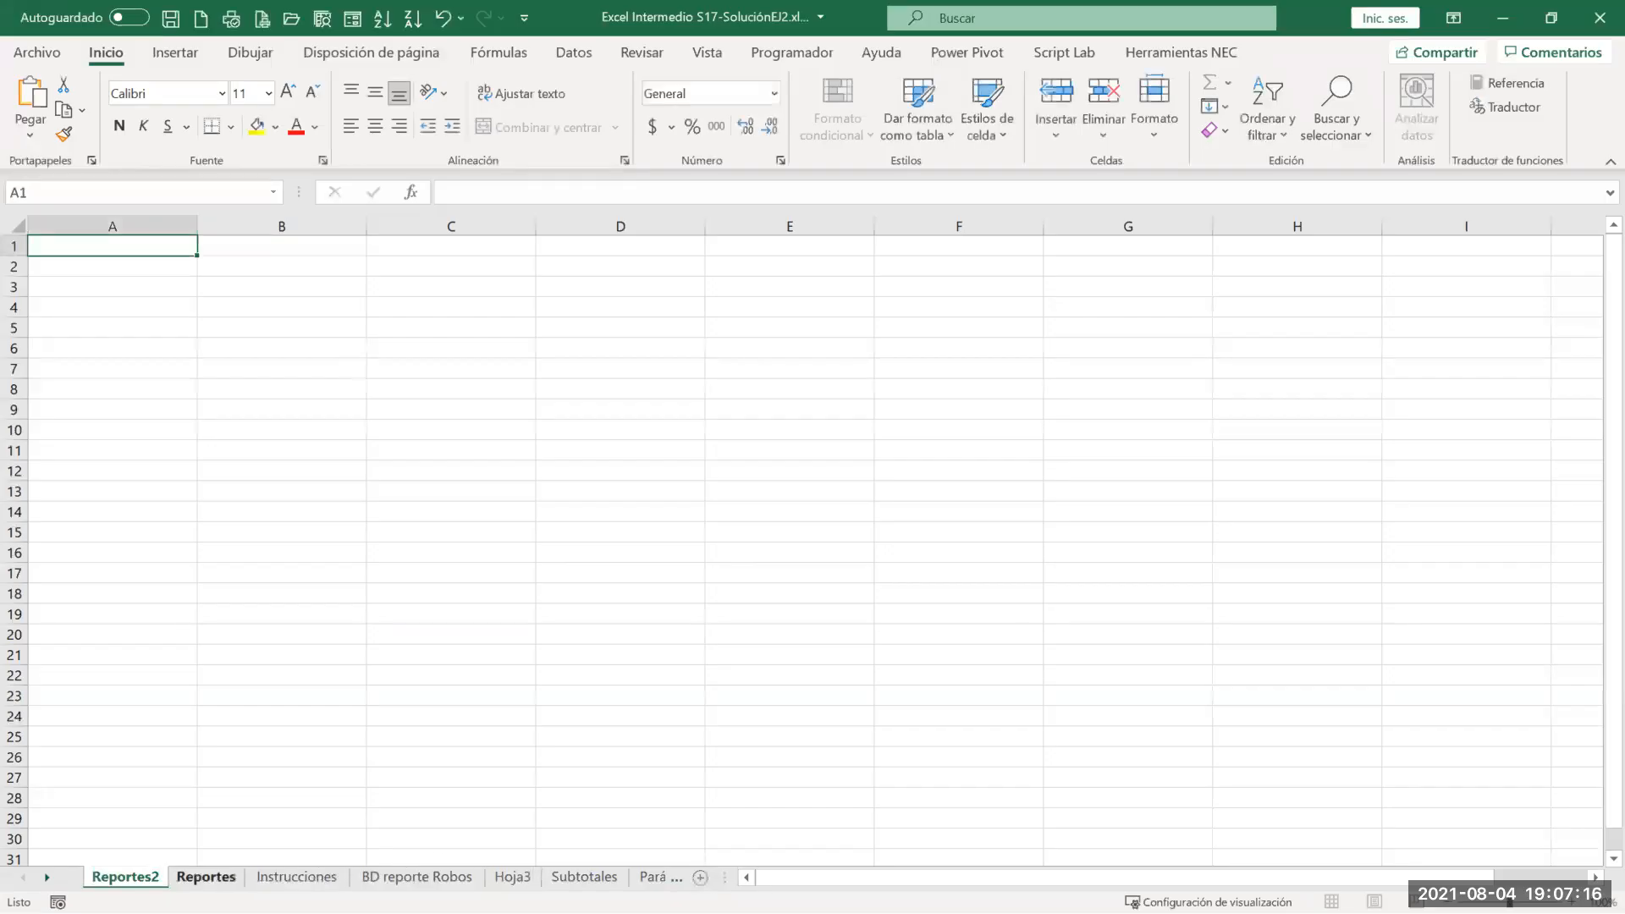
Step: Compare the Reportes2 macro sheet with the normal Reportes worksheet, finishing on Reportes2
click(205, 877)
click(126, 877)
click(205, 877)
click(126, 877)
click(205, 876)
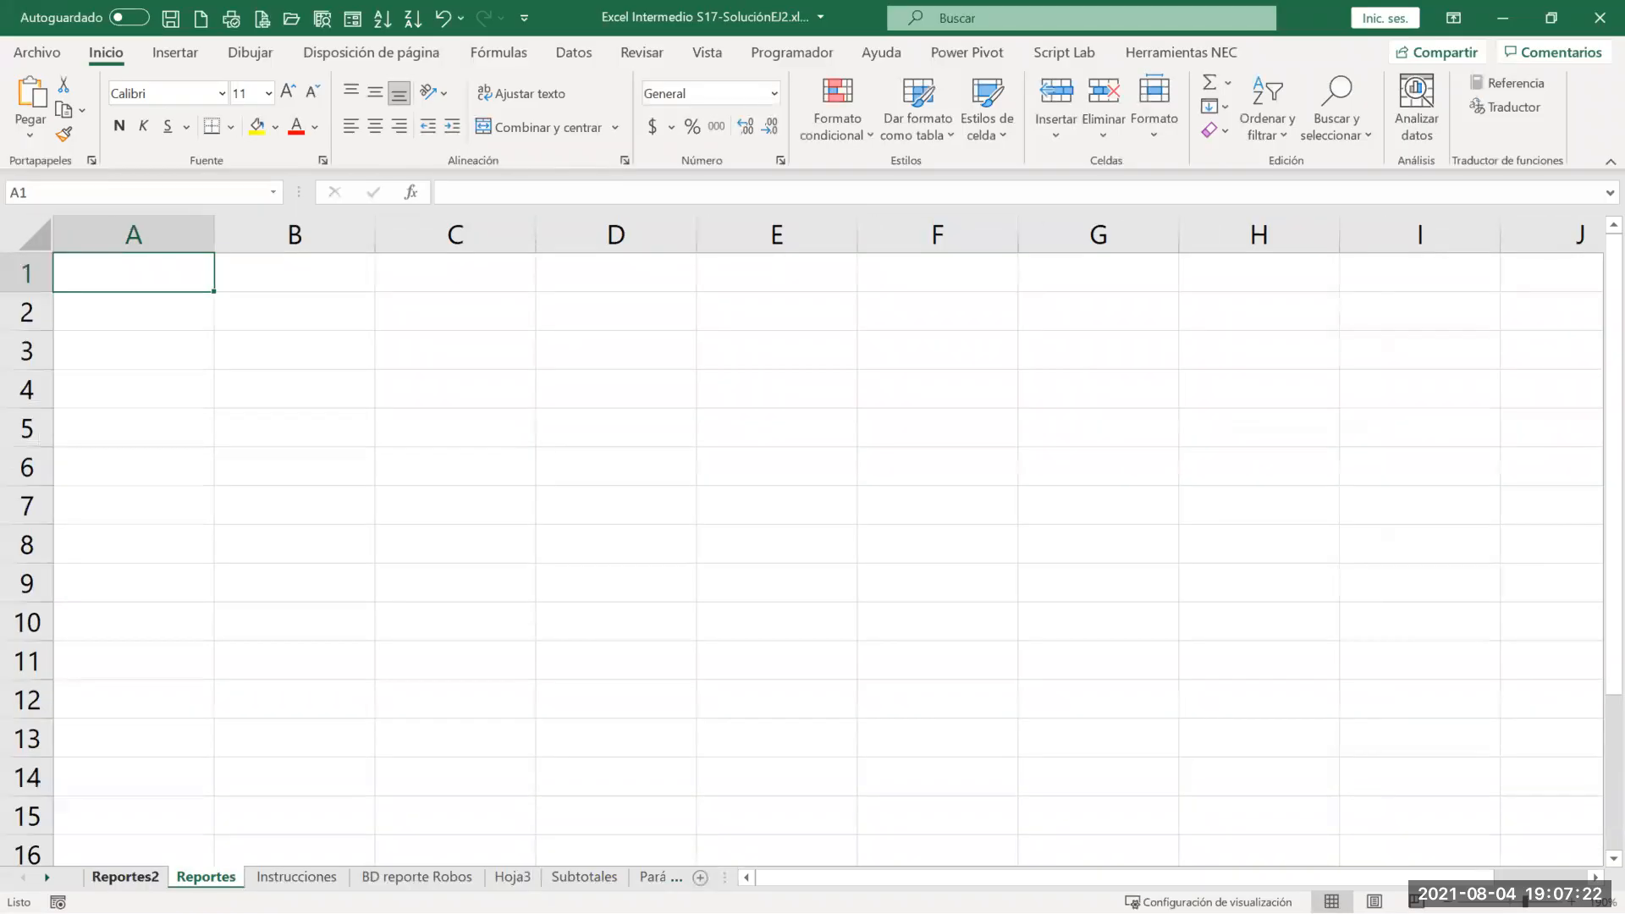
click(125, 877)
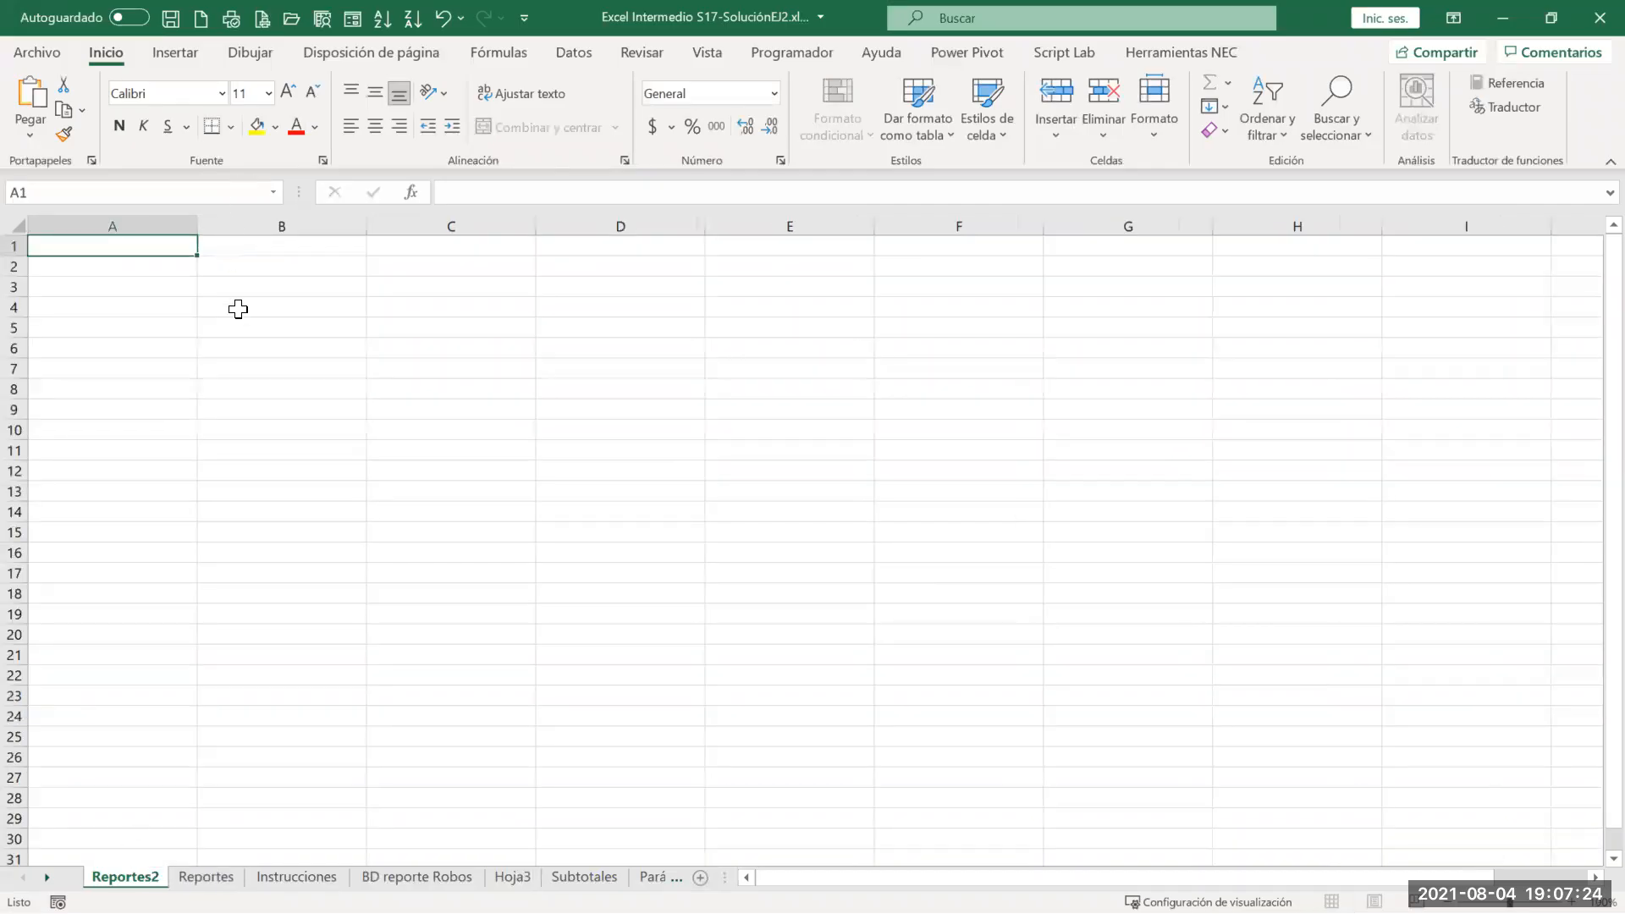
Step: Enter 2 in cell A2 and 3 in cell B2 of the Reportes2 sheet
scroll(240, 319, up, 4)
scroll(240, 317, up, 1)
click(373, 293)
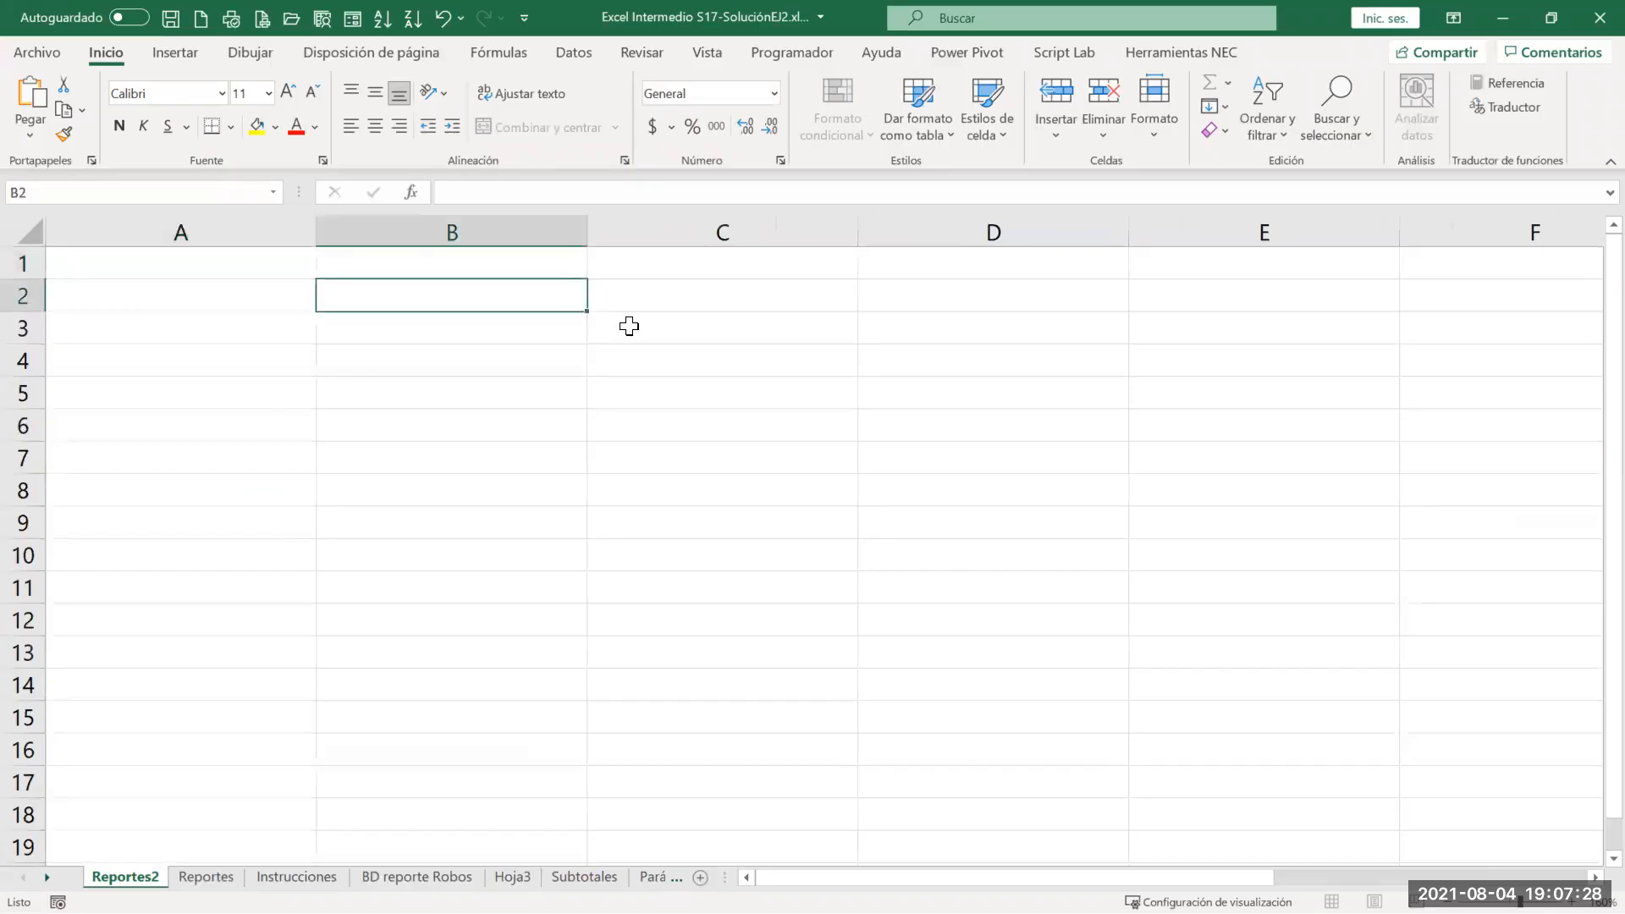
key(Left)
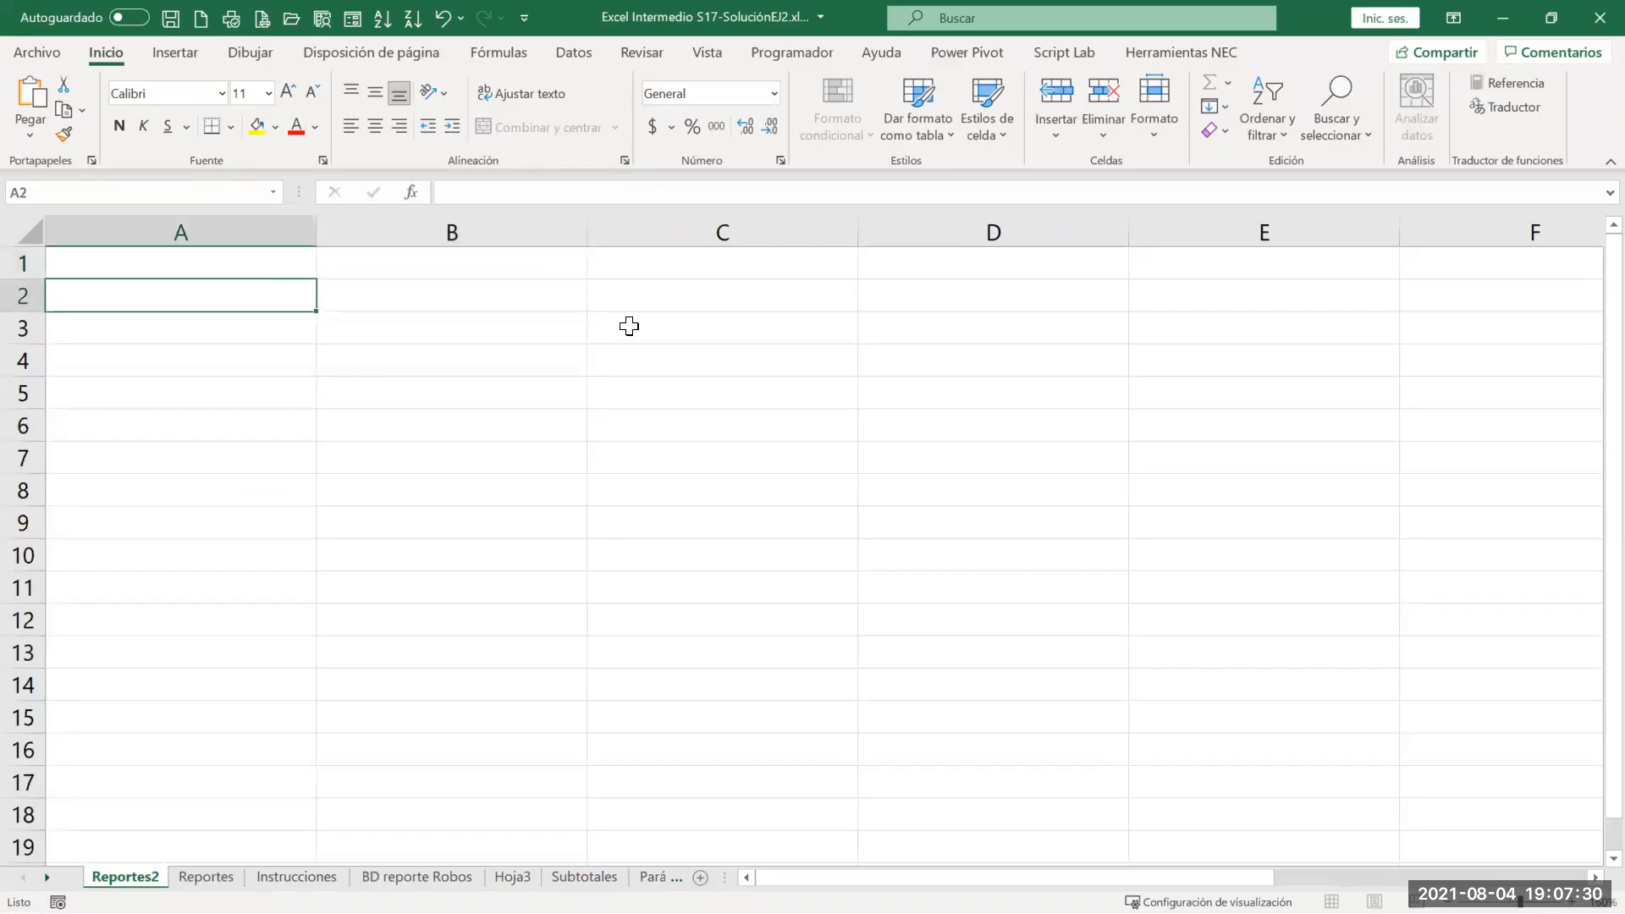
text(2)
key(Right)
text(3)
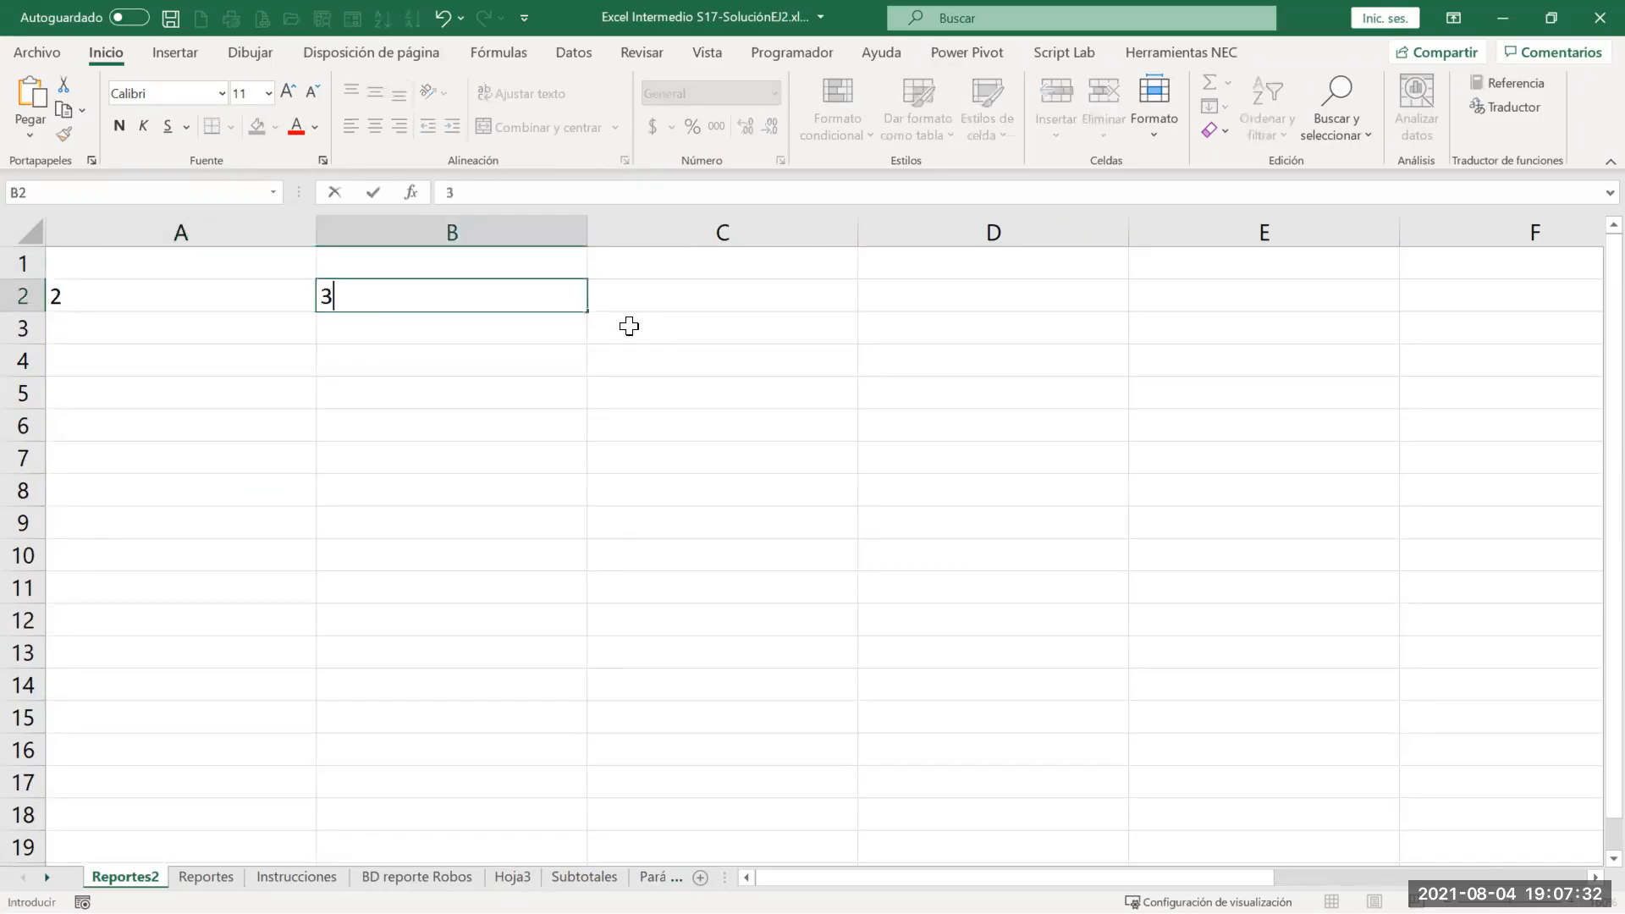
key(Right)
Step: Enter the formula =A2+B2 in cell C2 of the Reportes2 sheet
text(=)
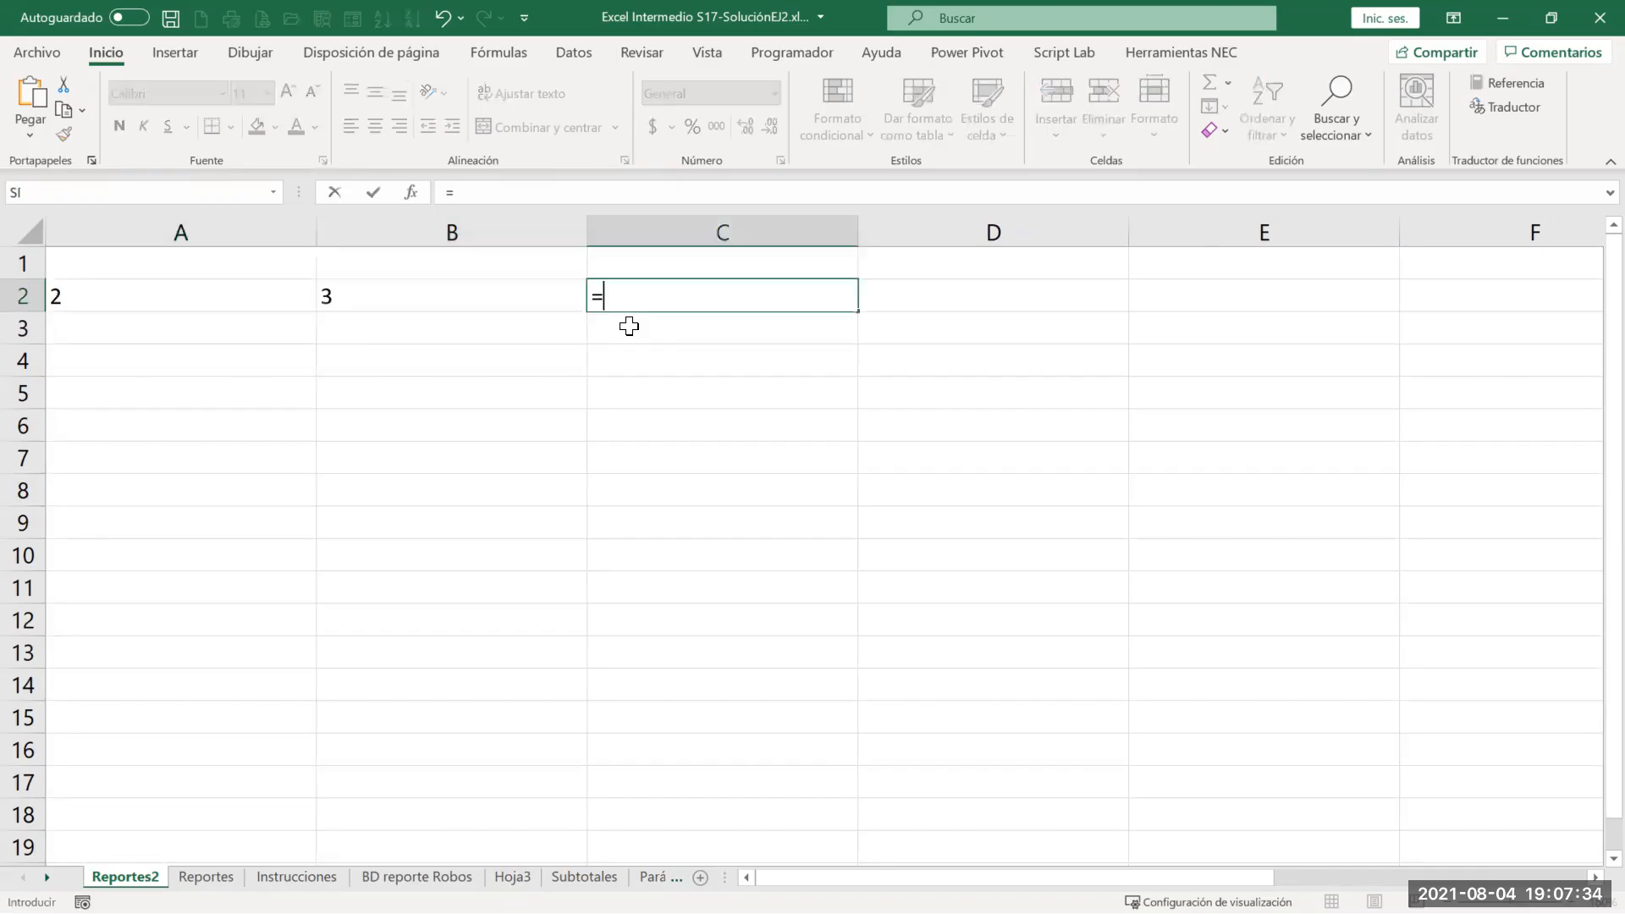
click(191, 300)
text(+)
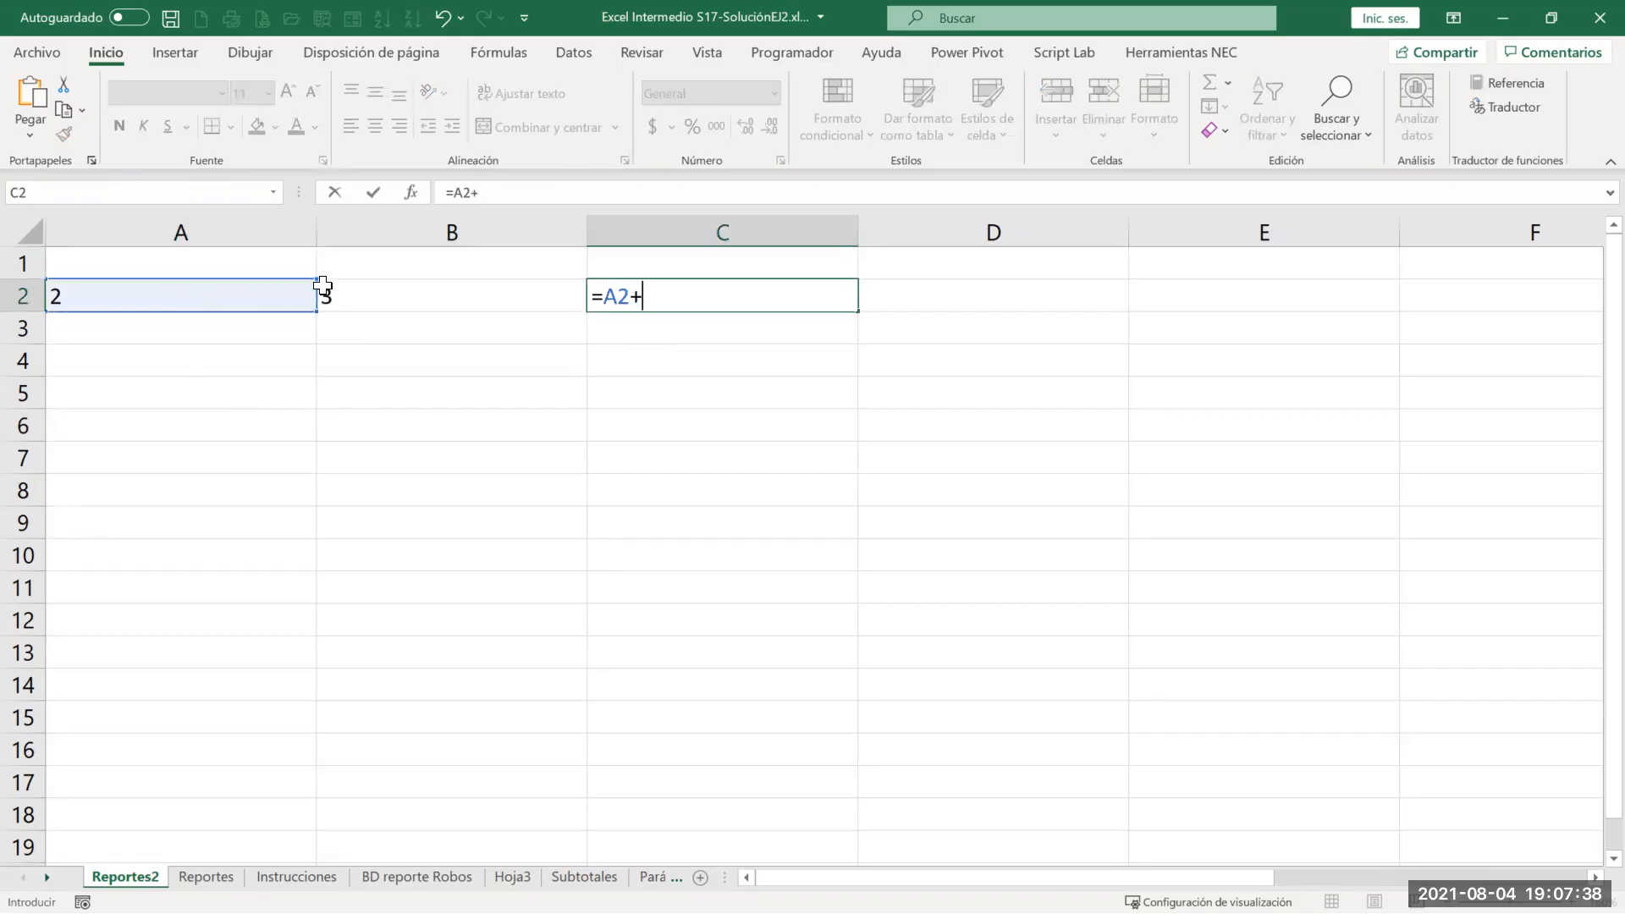
click(325, 292)
key(Return)
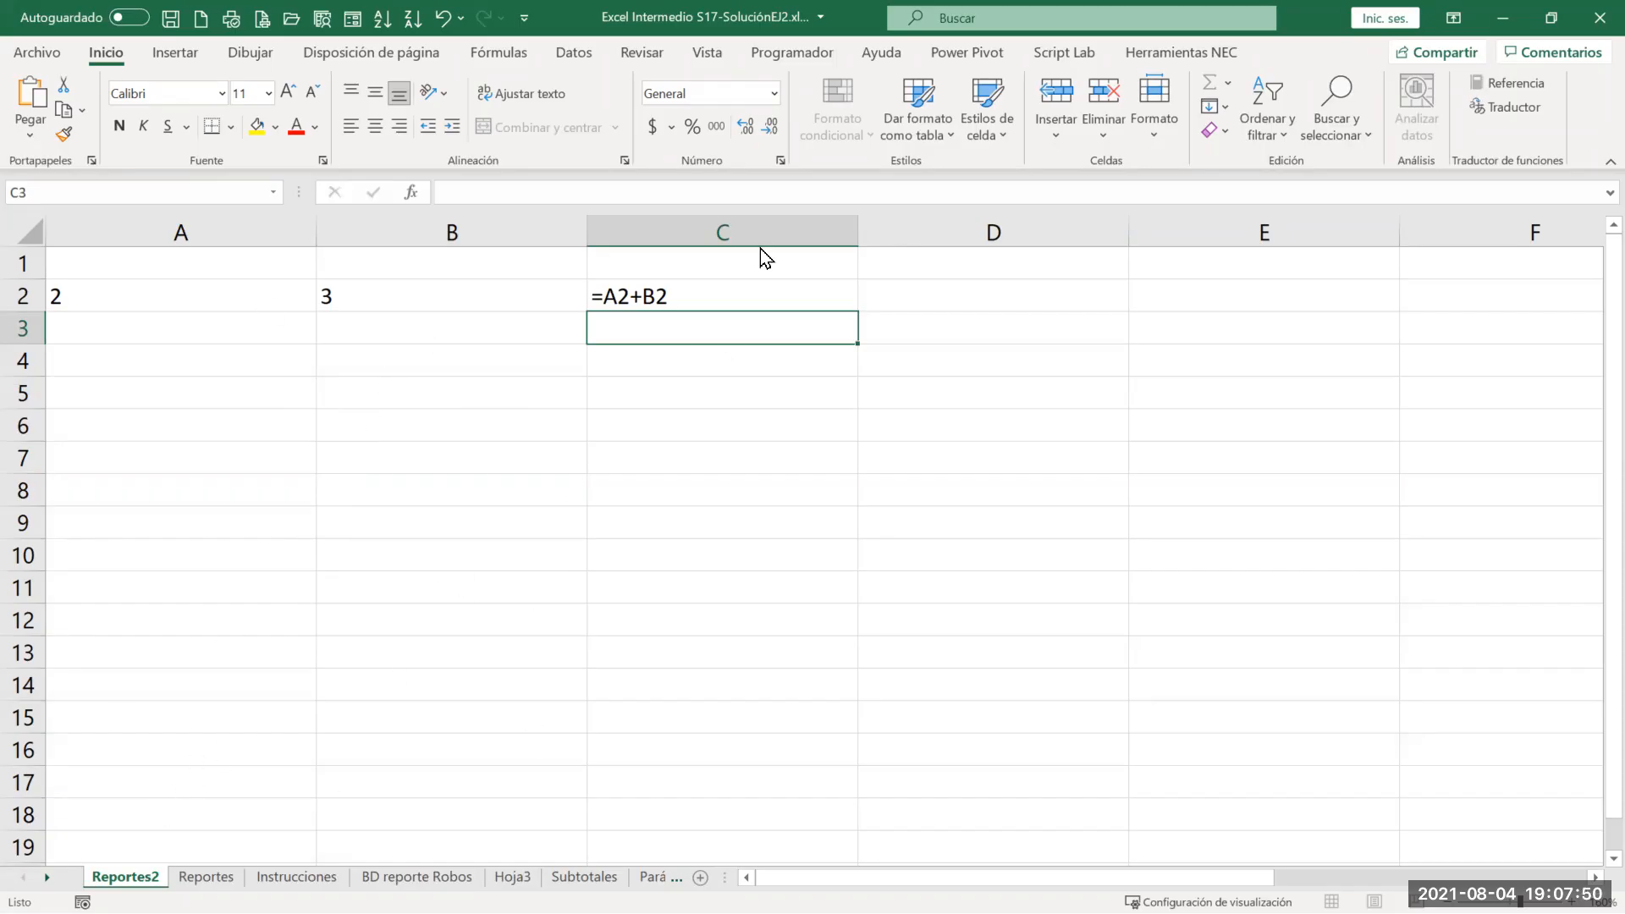
Step: Delete the Reportes2 macro sheet permanently from the workbook
right_click(125, 876)
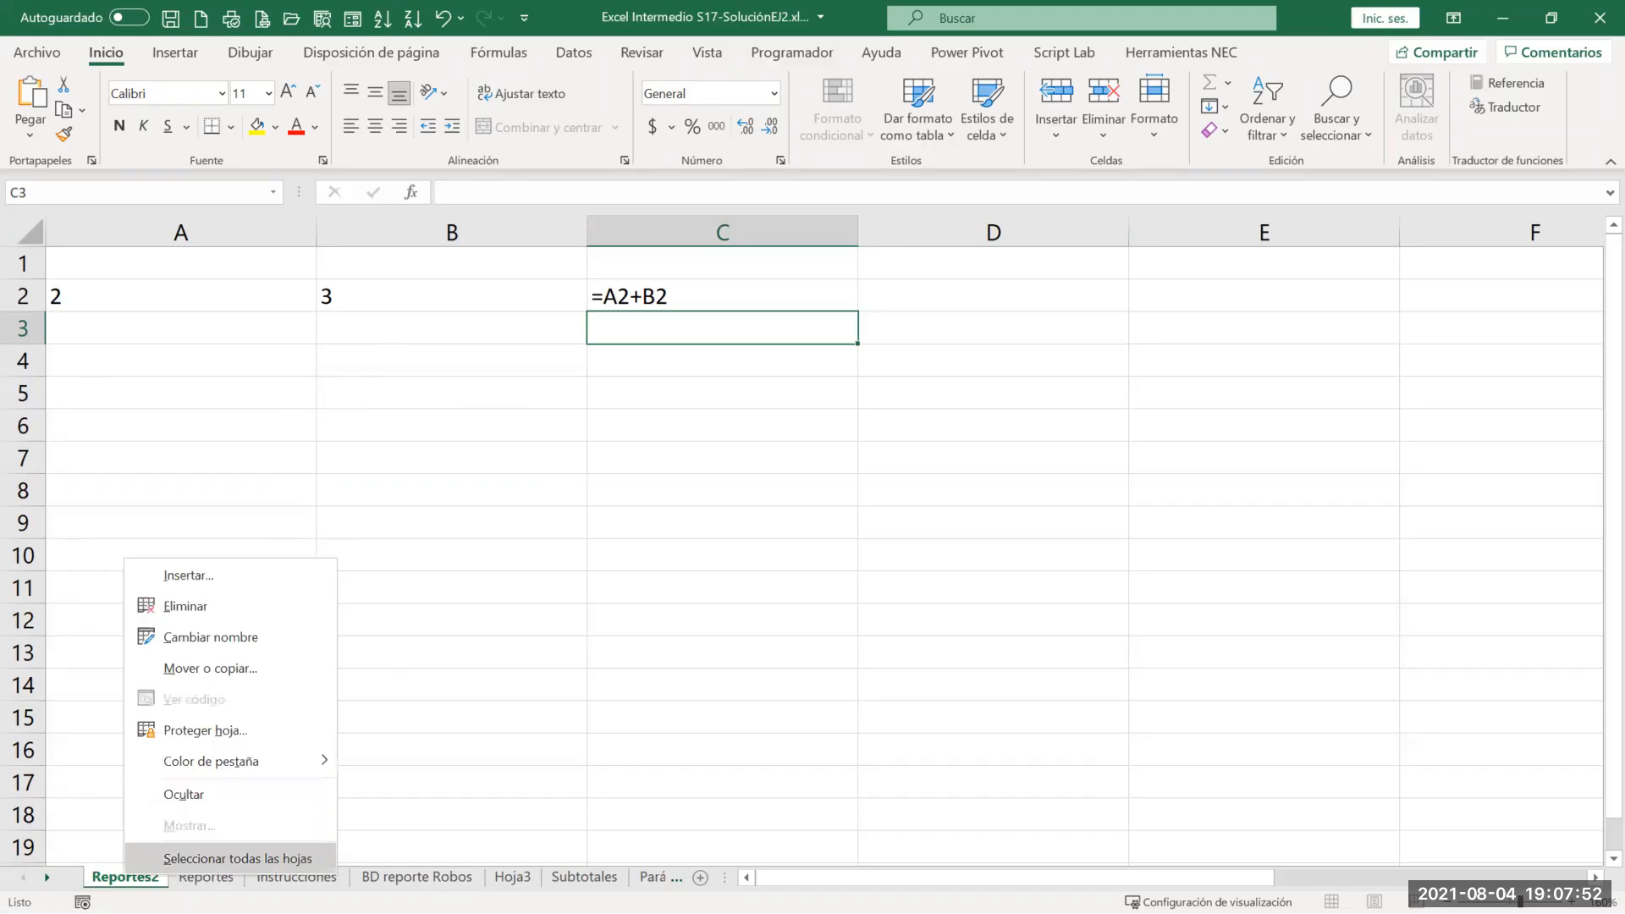
click(212, 605)
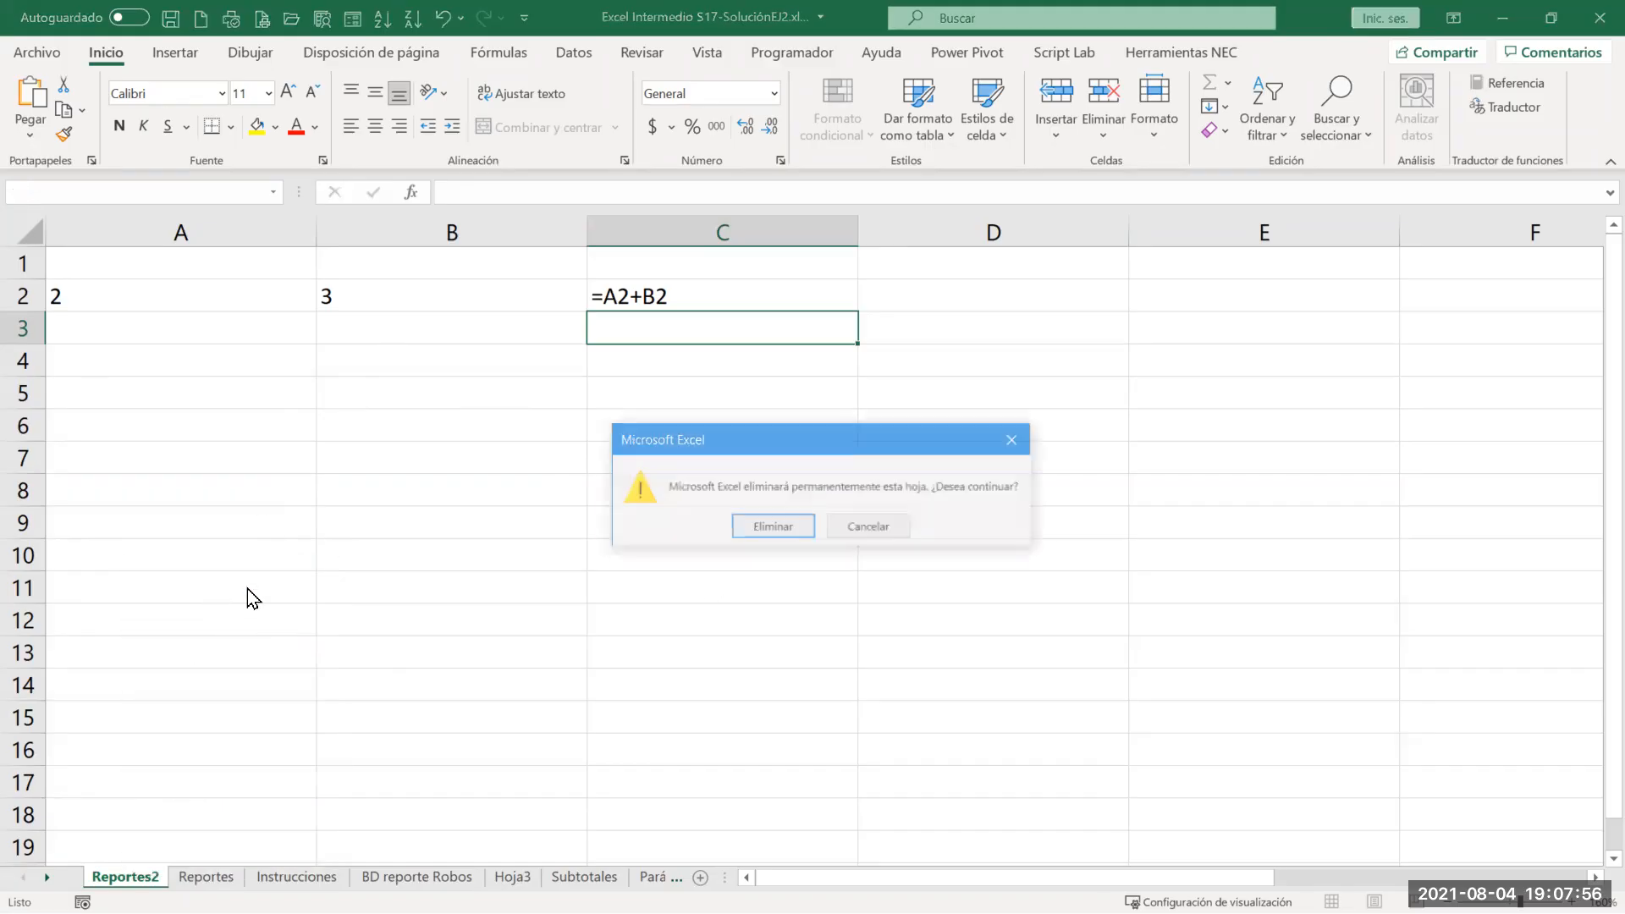
click(787, 531)
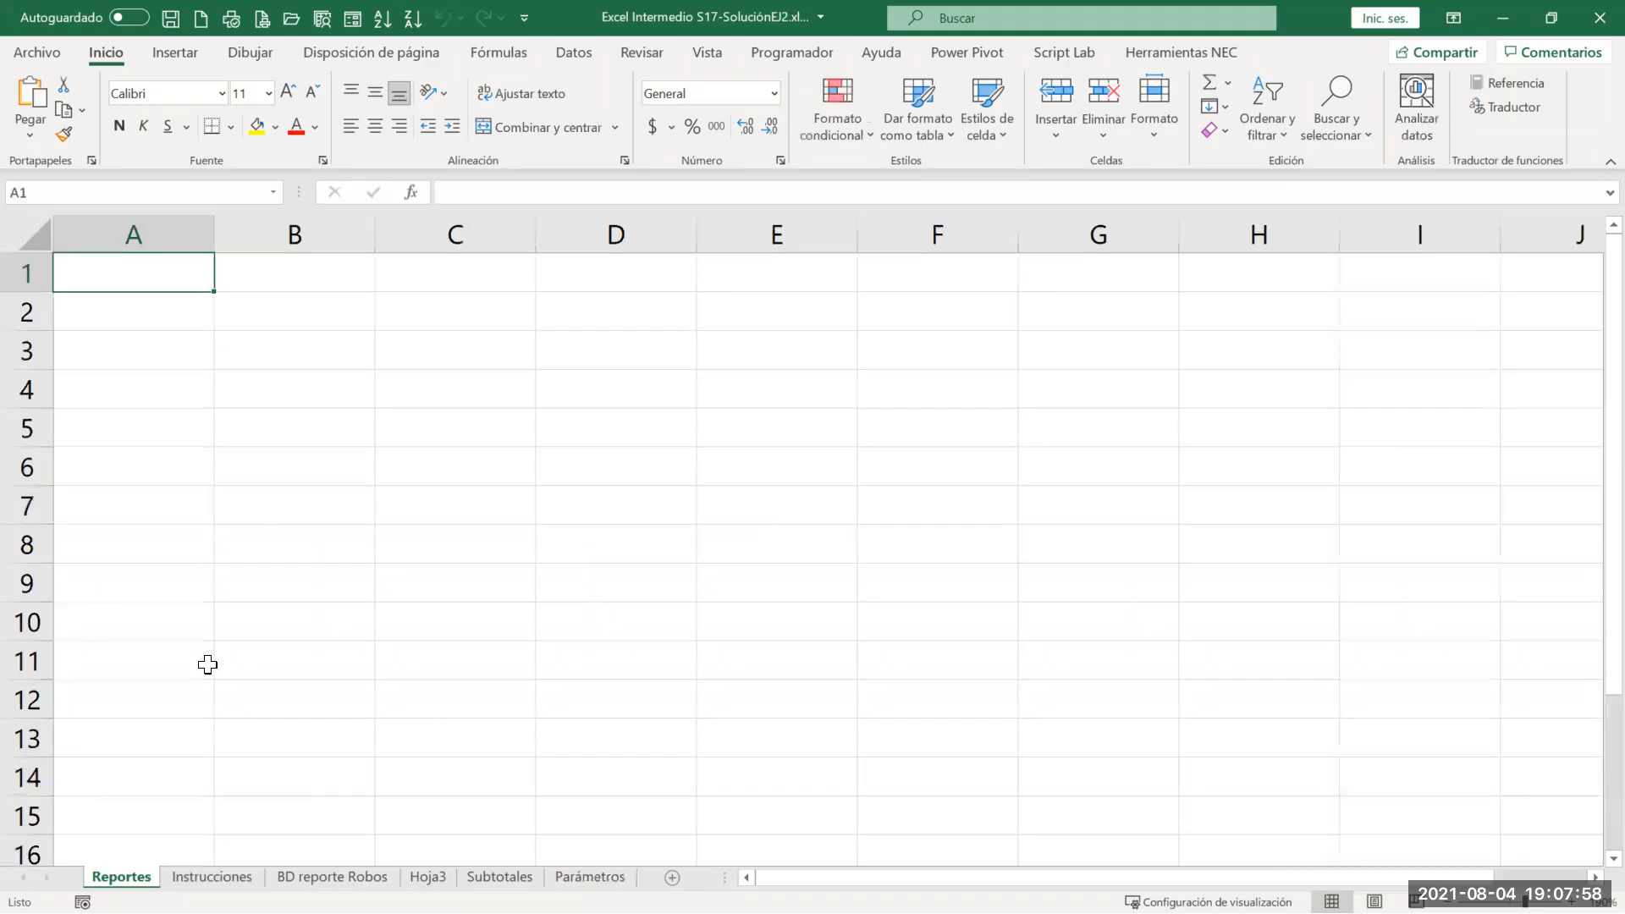
Step: Review the matrix requirements on the Instrucciones sheet and return to the Reportes sheet
scroll(319, 567, up, 2)
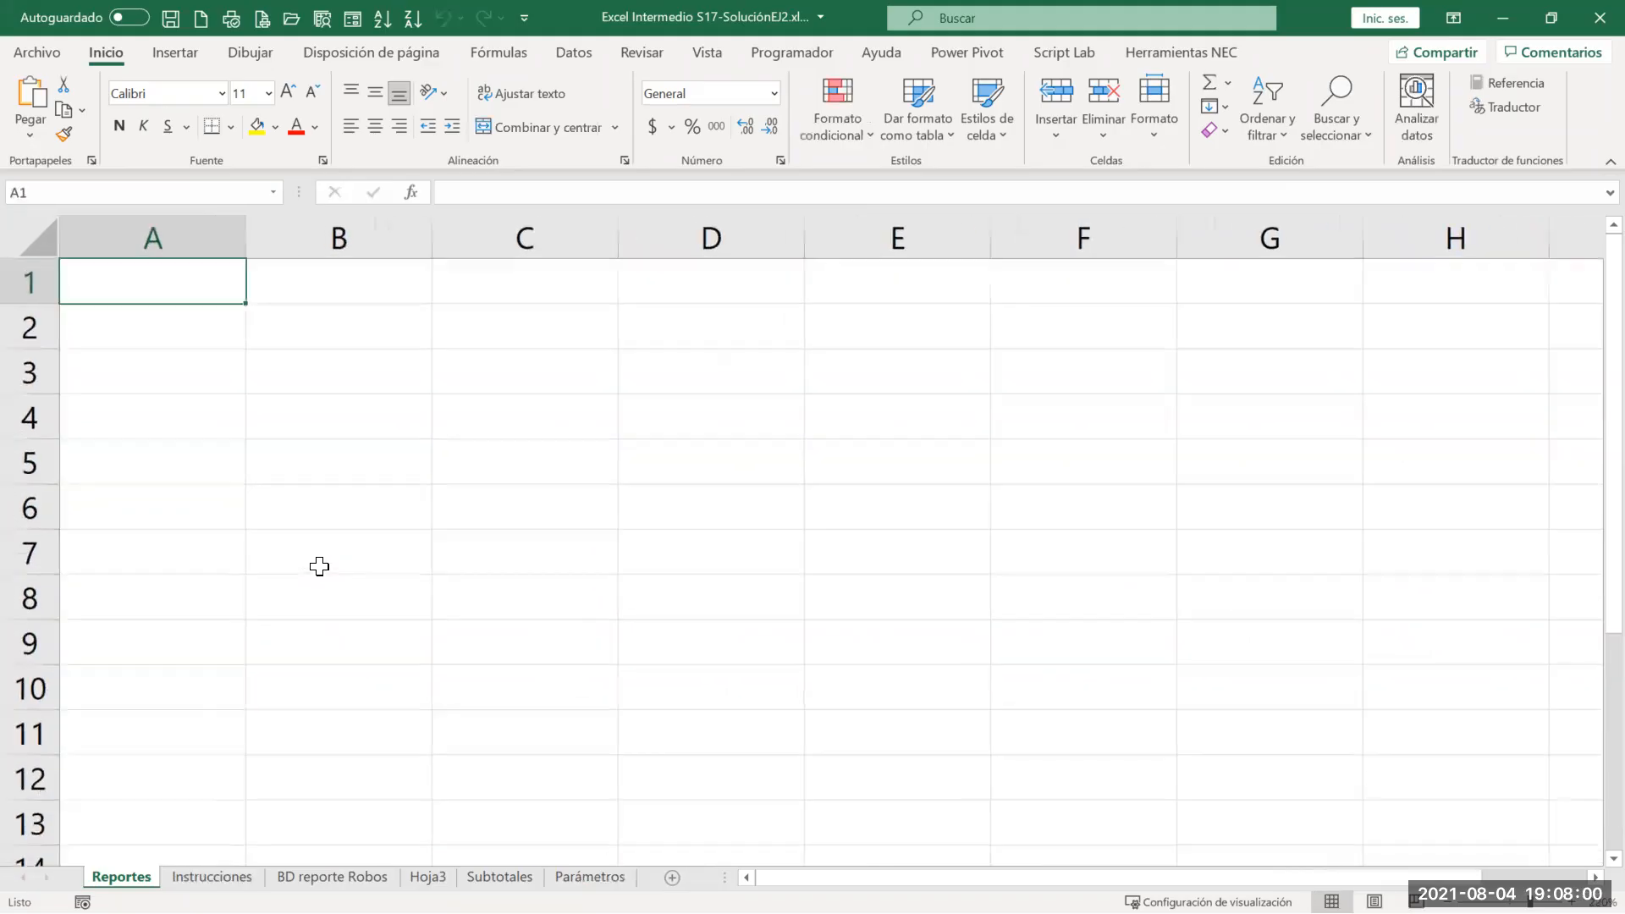
key(ctrl+Page_Down)
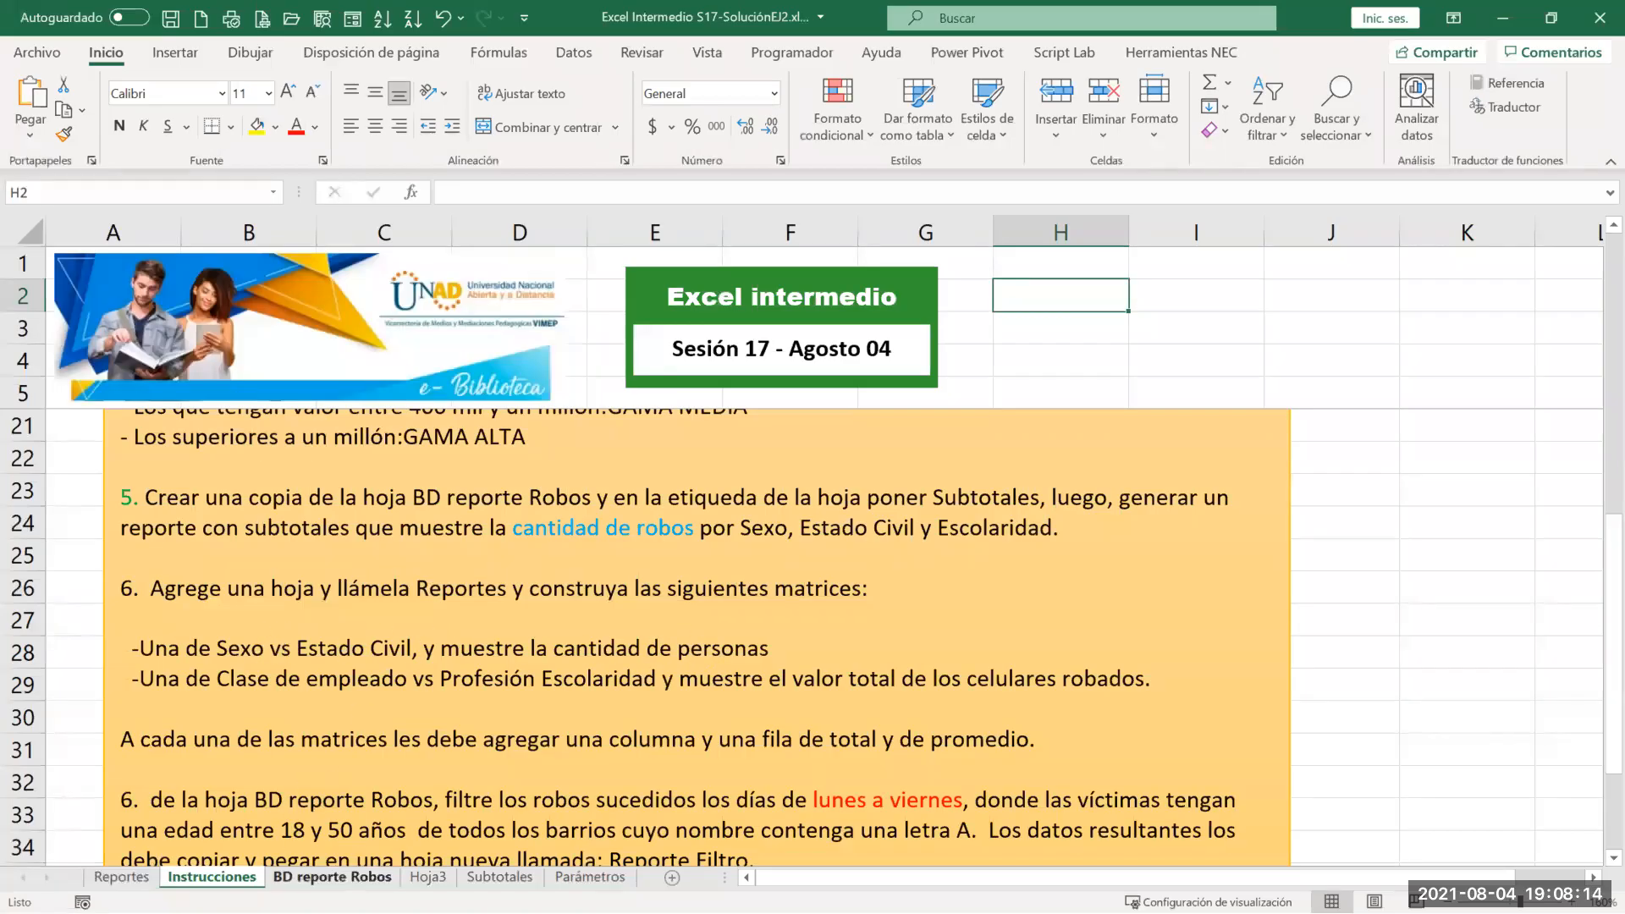
click(332, 877)
click(121, 877)
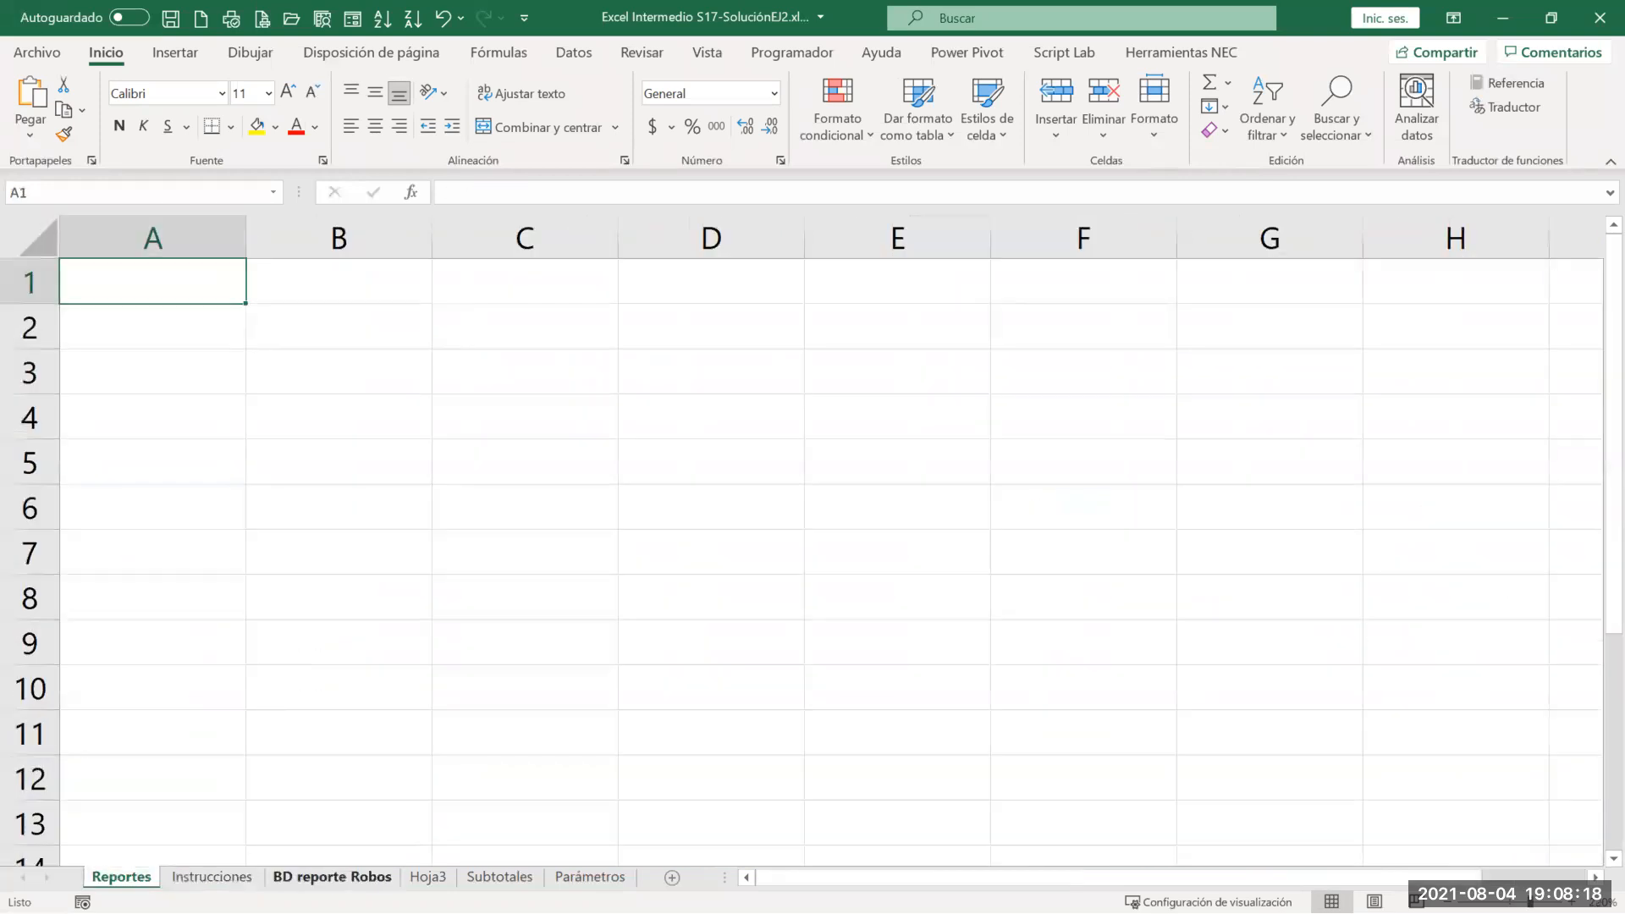
Step: Copy the whole Sexo column from the BD reporte Robos sheet, from the header in K7 down to K704
click(332, 877)
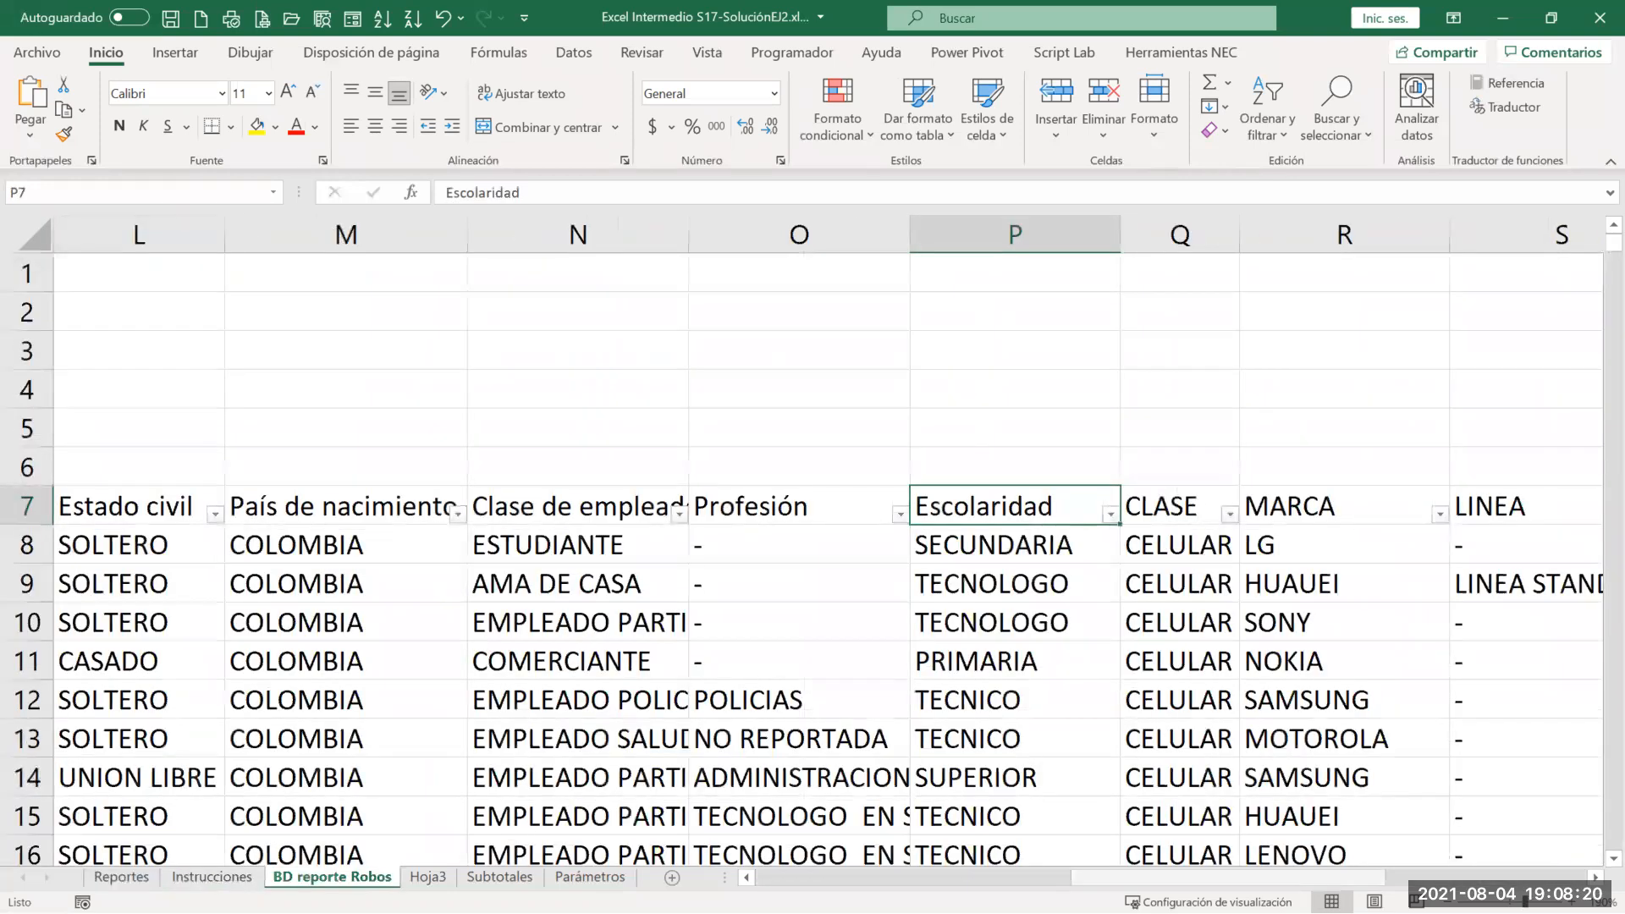
scroll(828, 550, left, 3)
scroll(973, 585, left, 3)
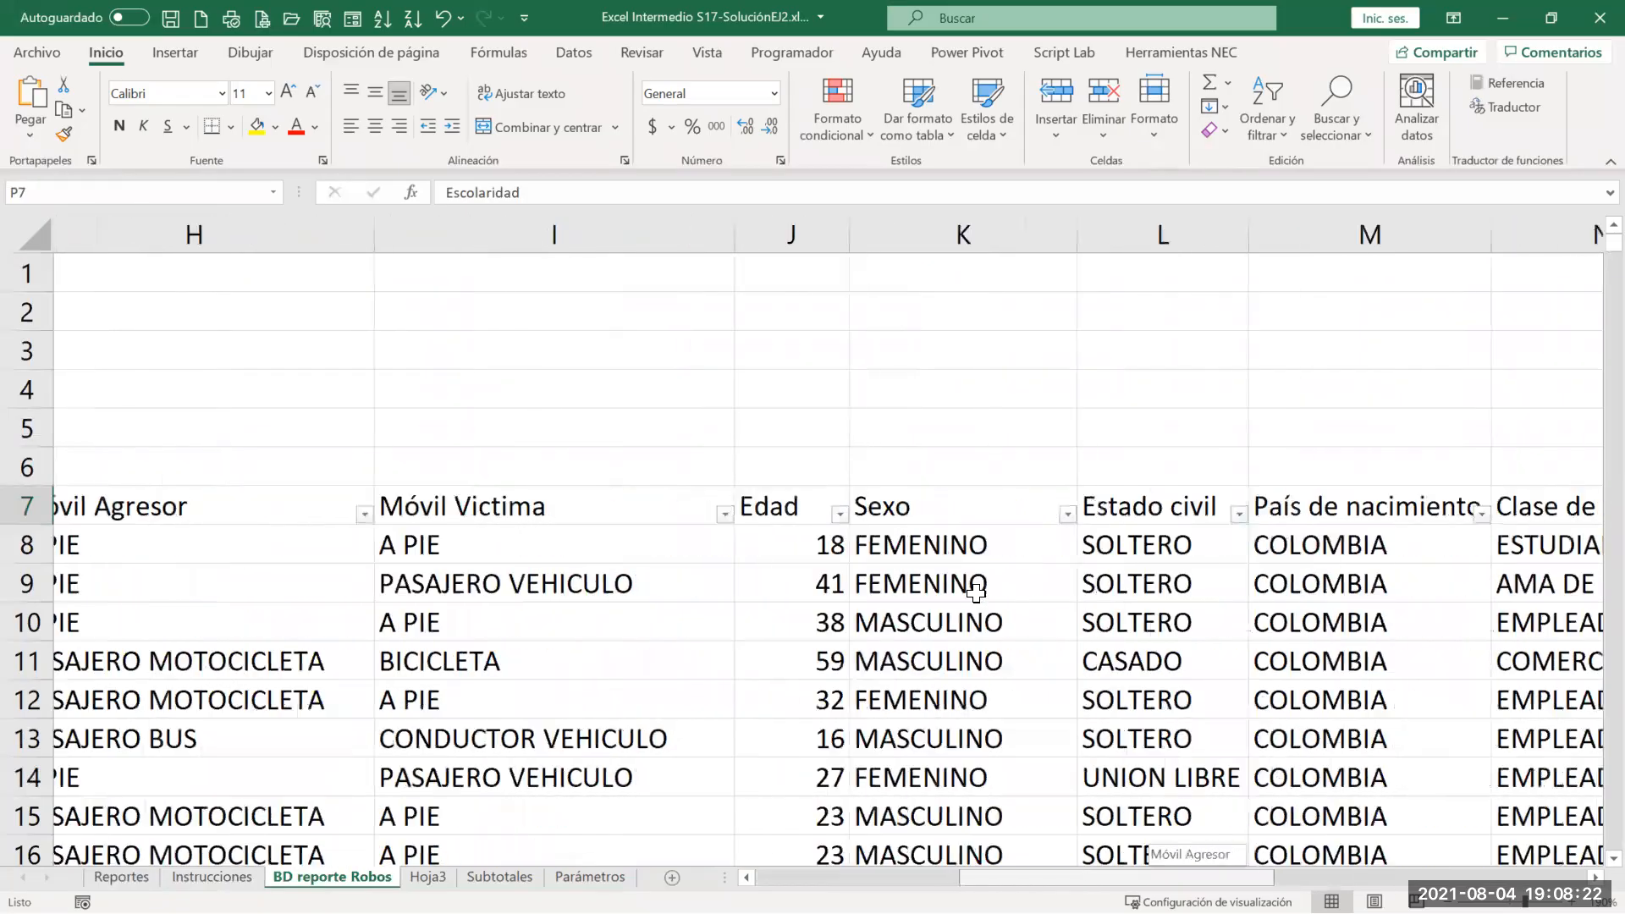
click(991, 542)
key(Up)
key(Up)
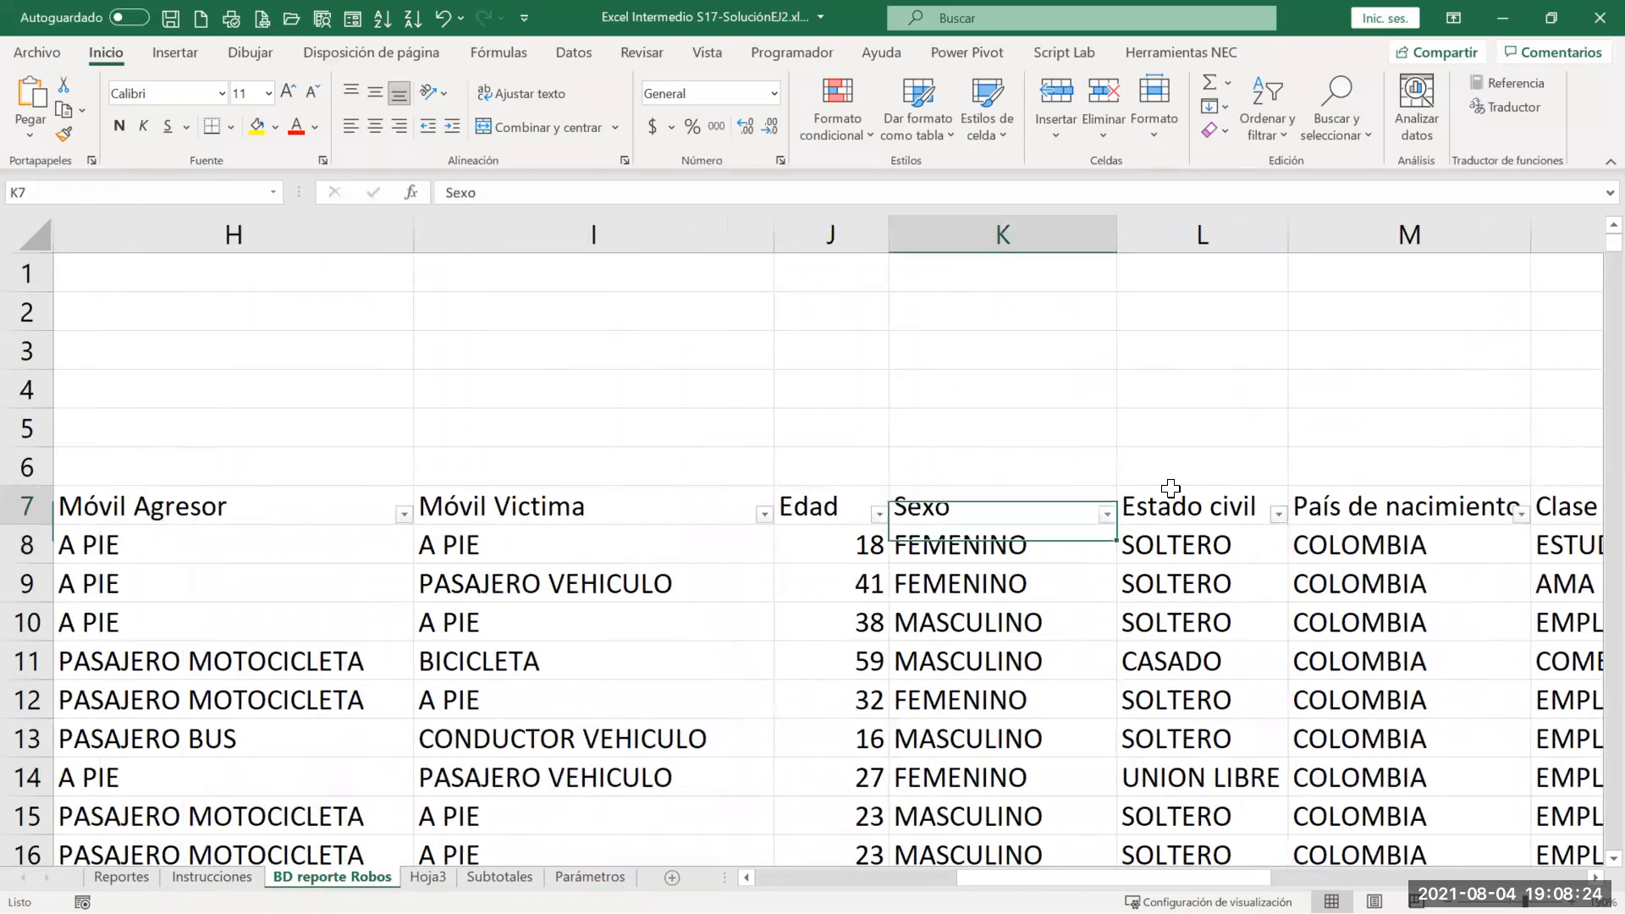
key(Down)
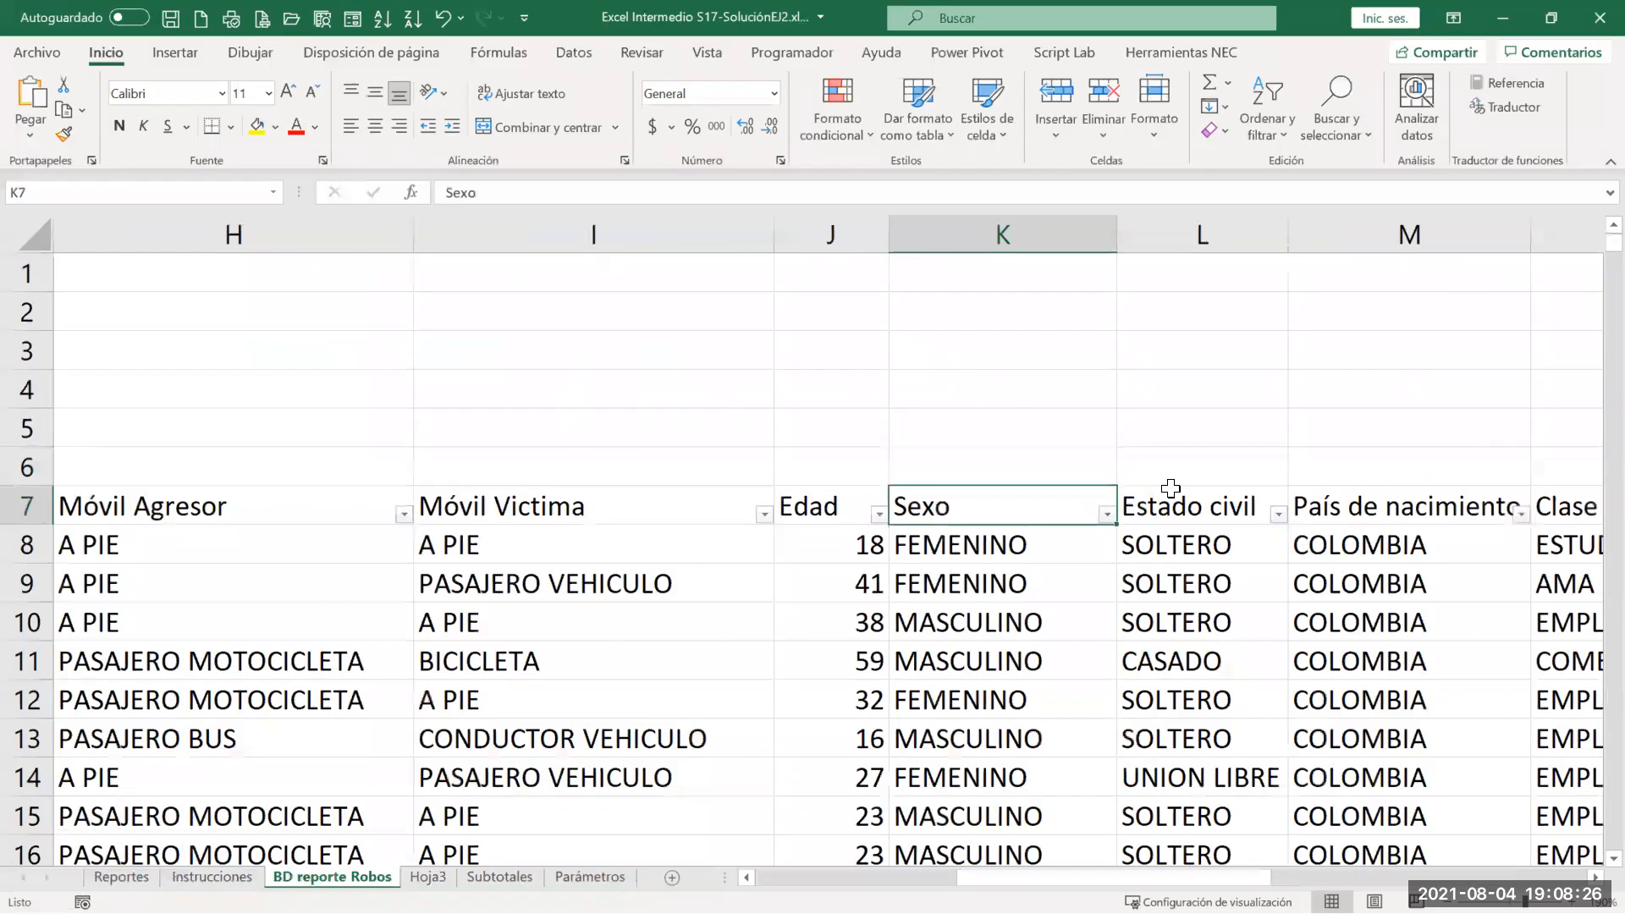
key(Up)
key(Down)
key(ctrl+shift+Down)
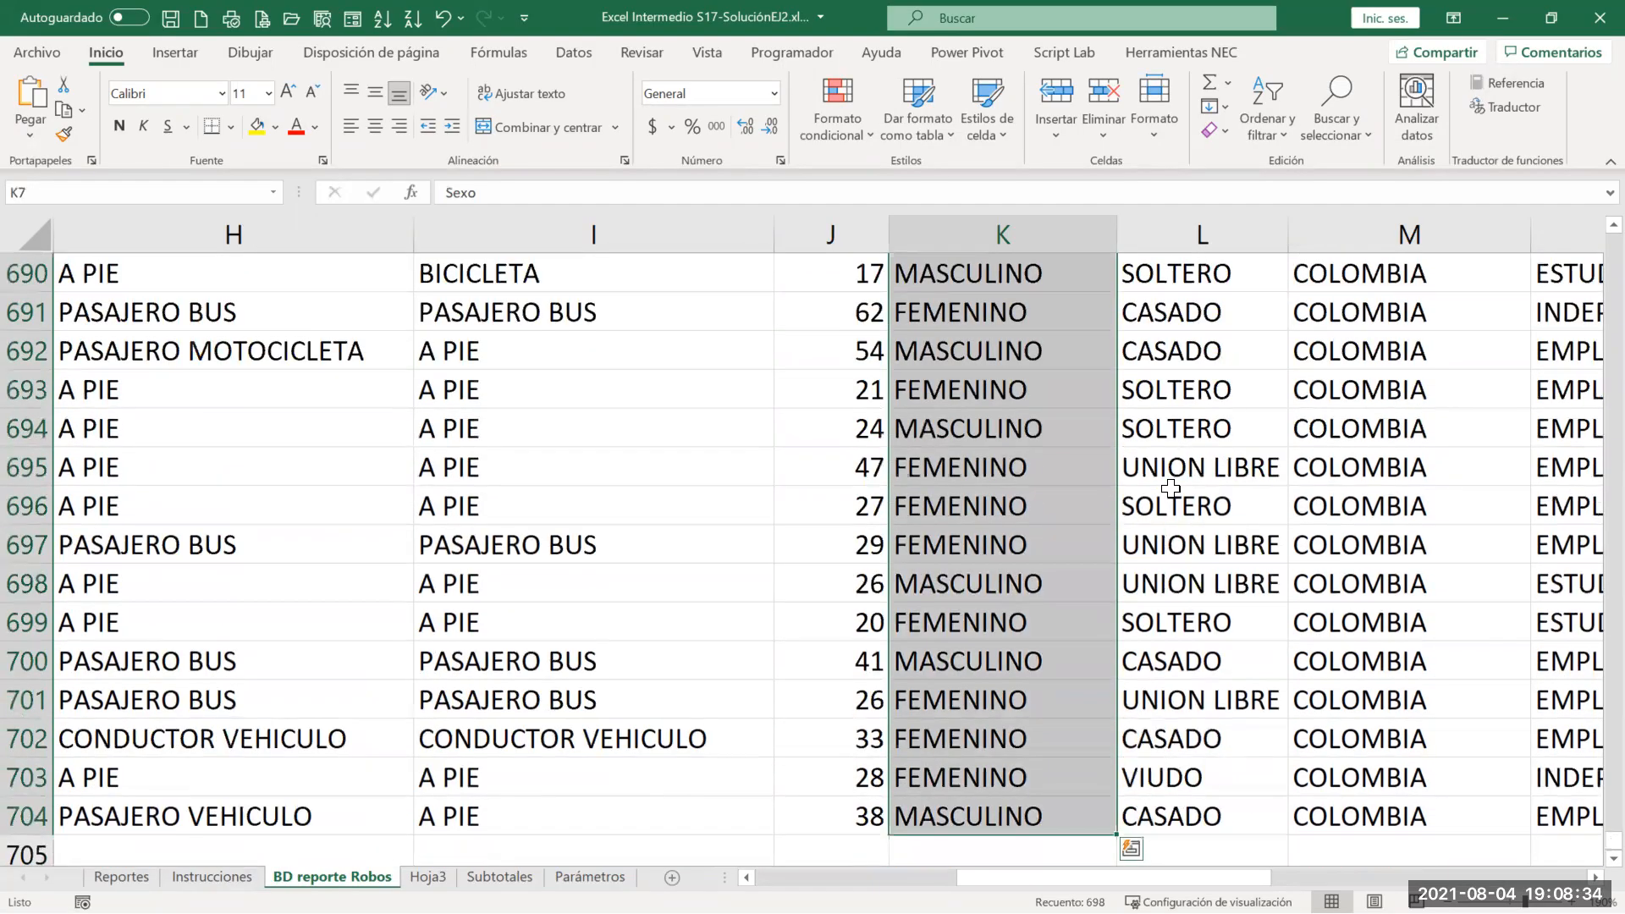
key(ctrl+c)
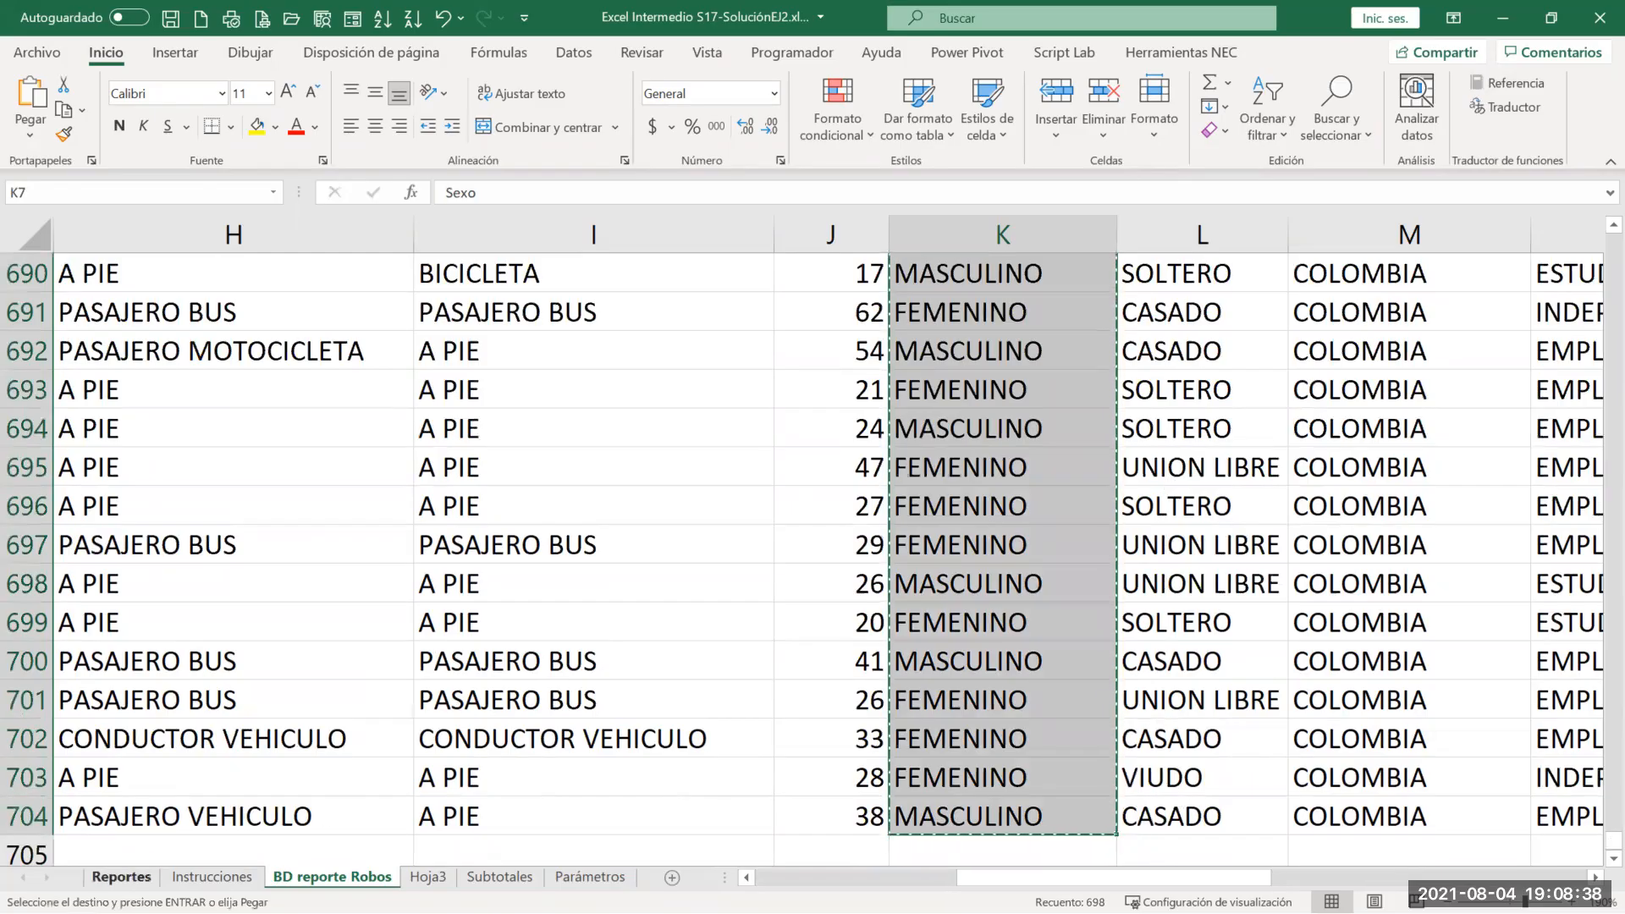
Step: Paste the copied Sexo column into the Reportes sheet starting at cell A1
click(121, 877)
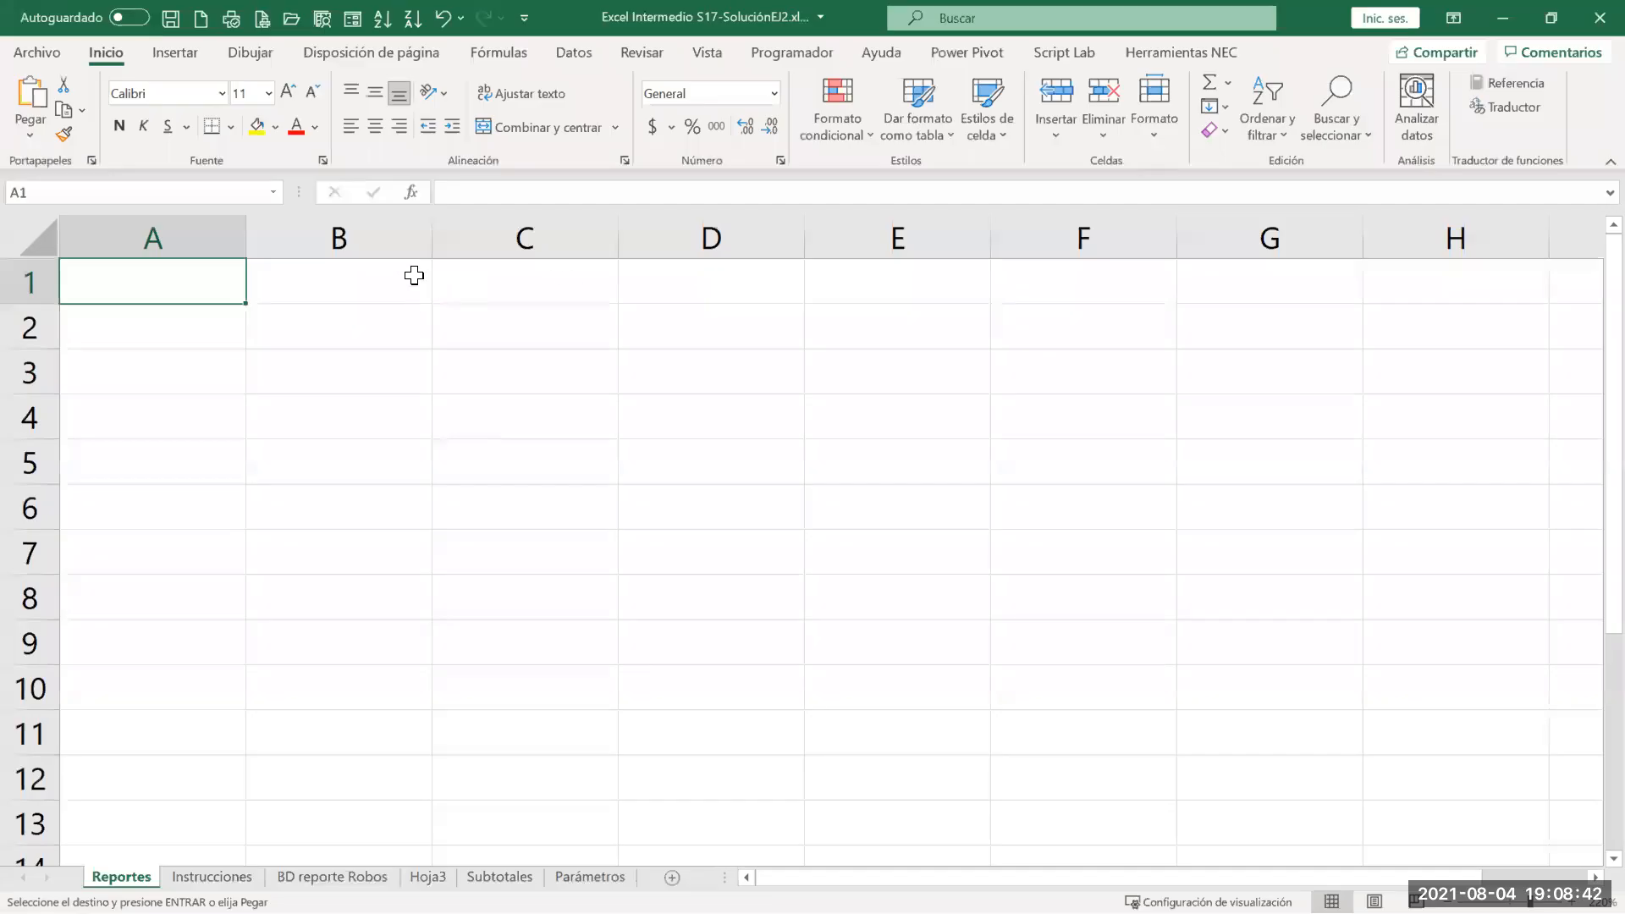
key(ctrl+v)
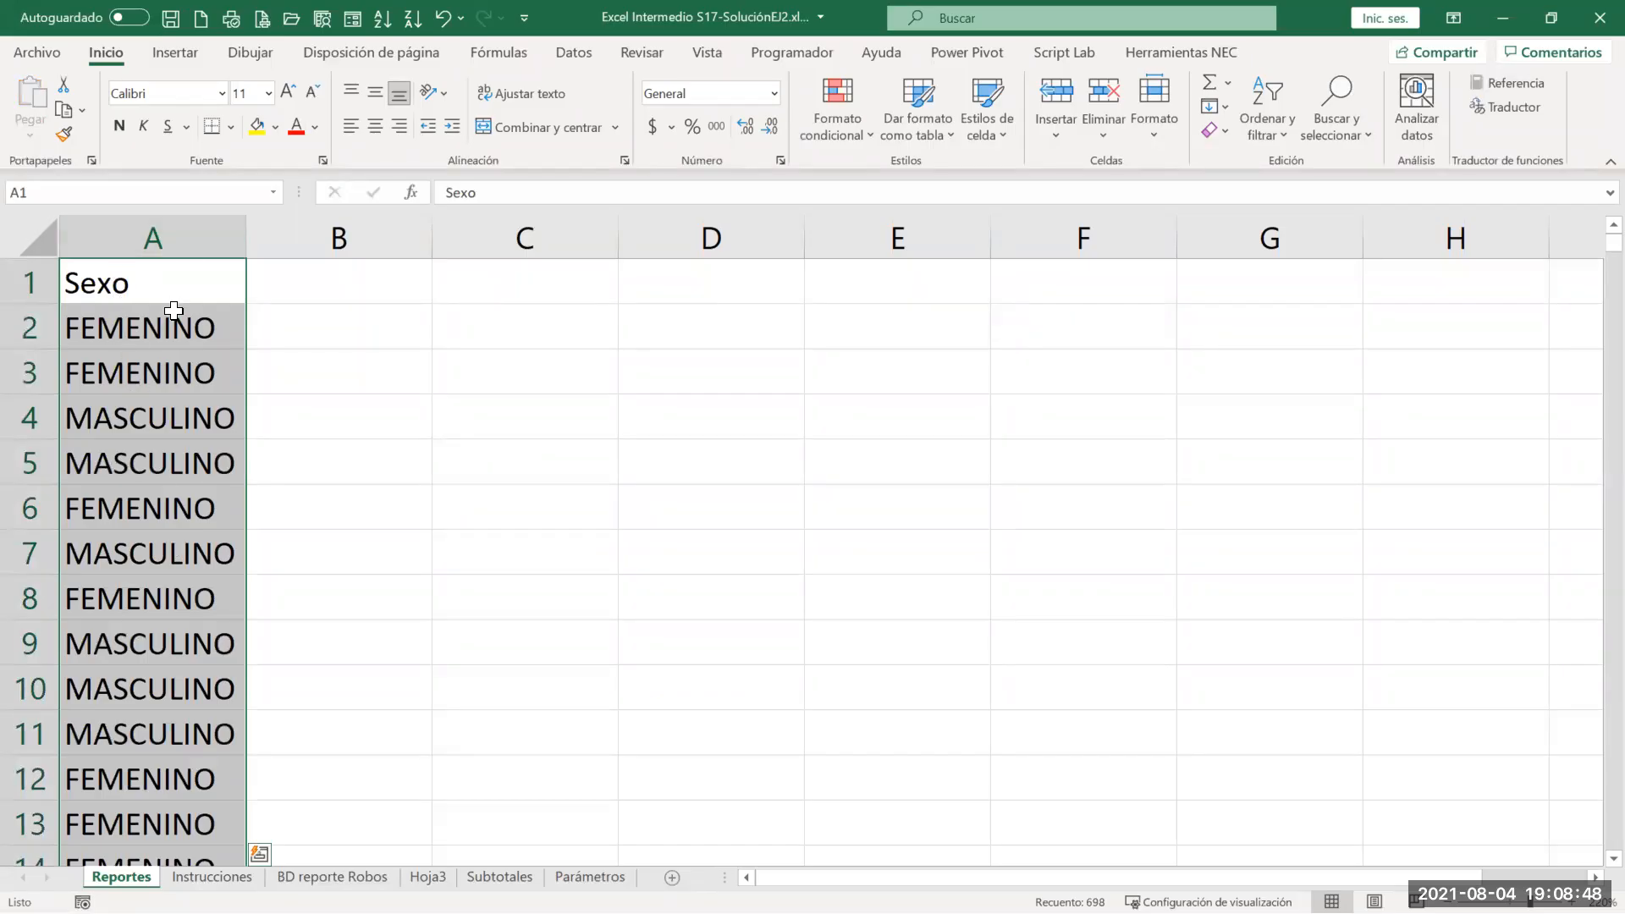
key(Escape)
Step: Remove the duplicate values from the pasted Sexo list in column A
click(567, 58)
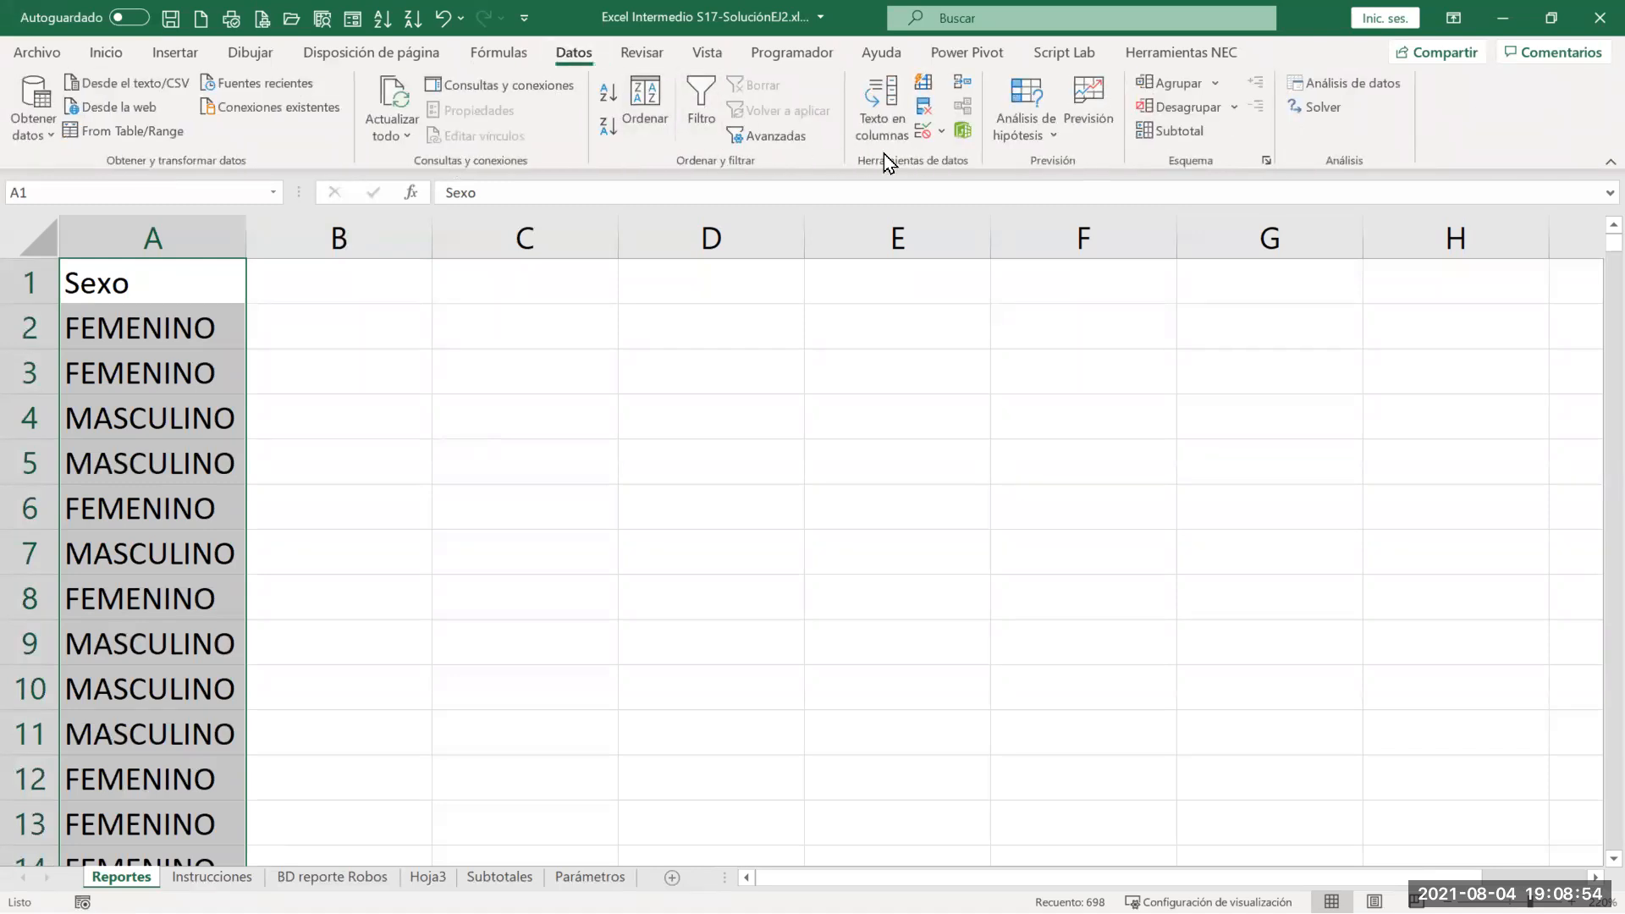
click(924, 109)
click(1052, 775)
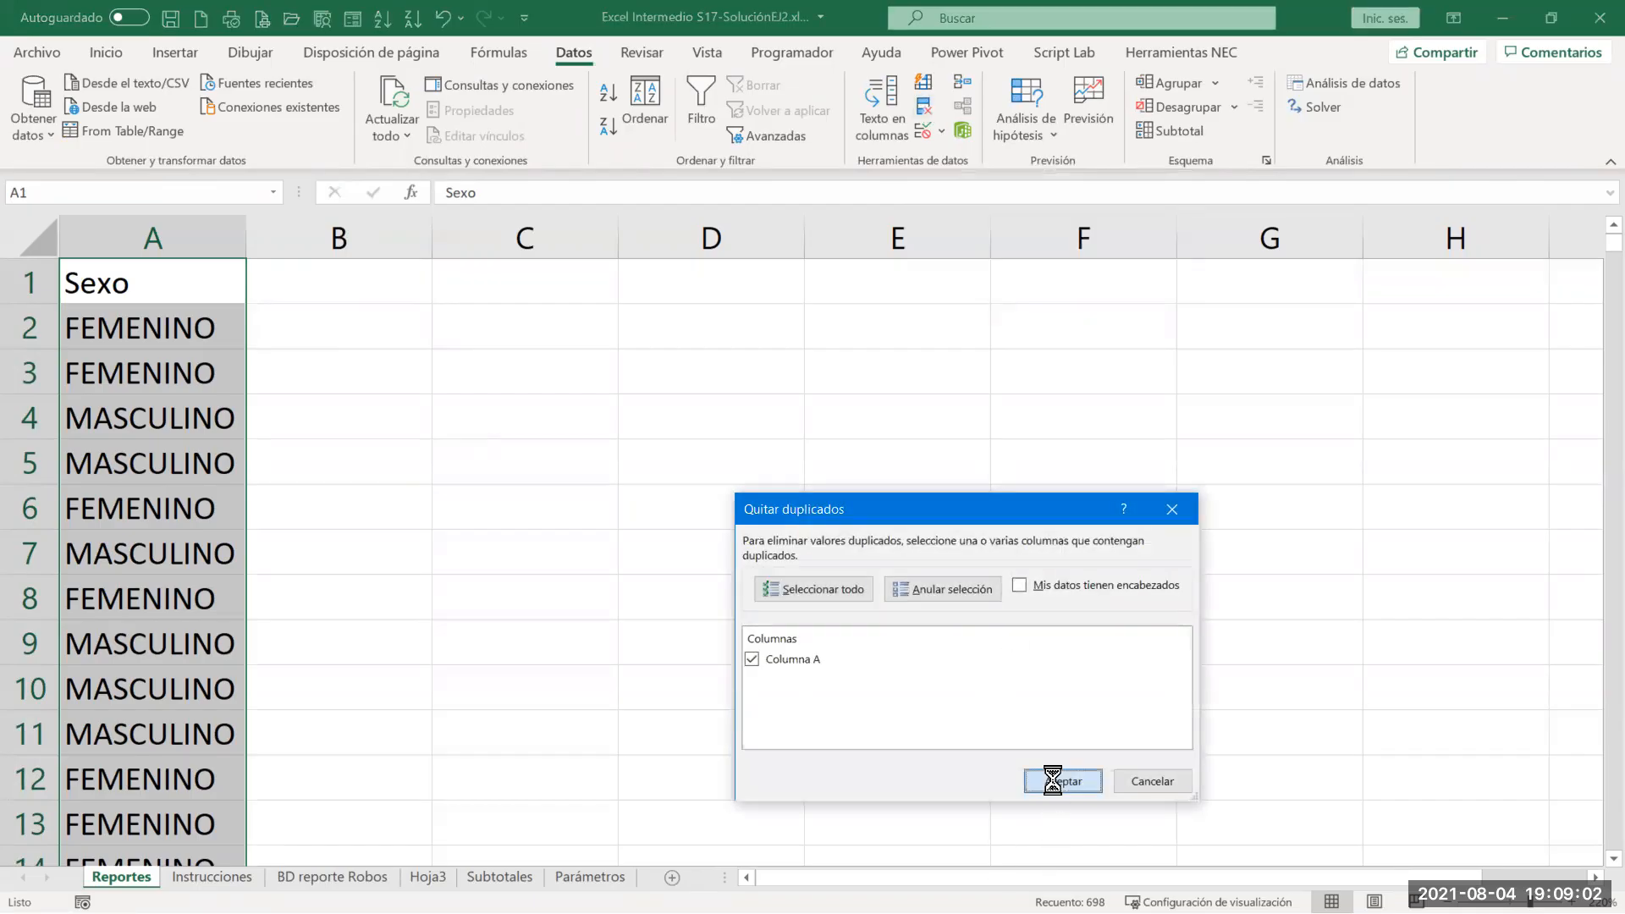
click(802, 535)
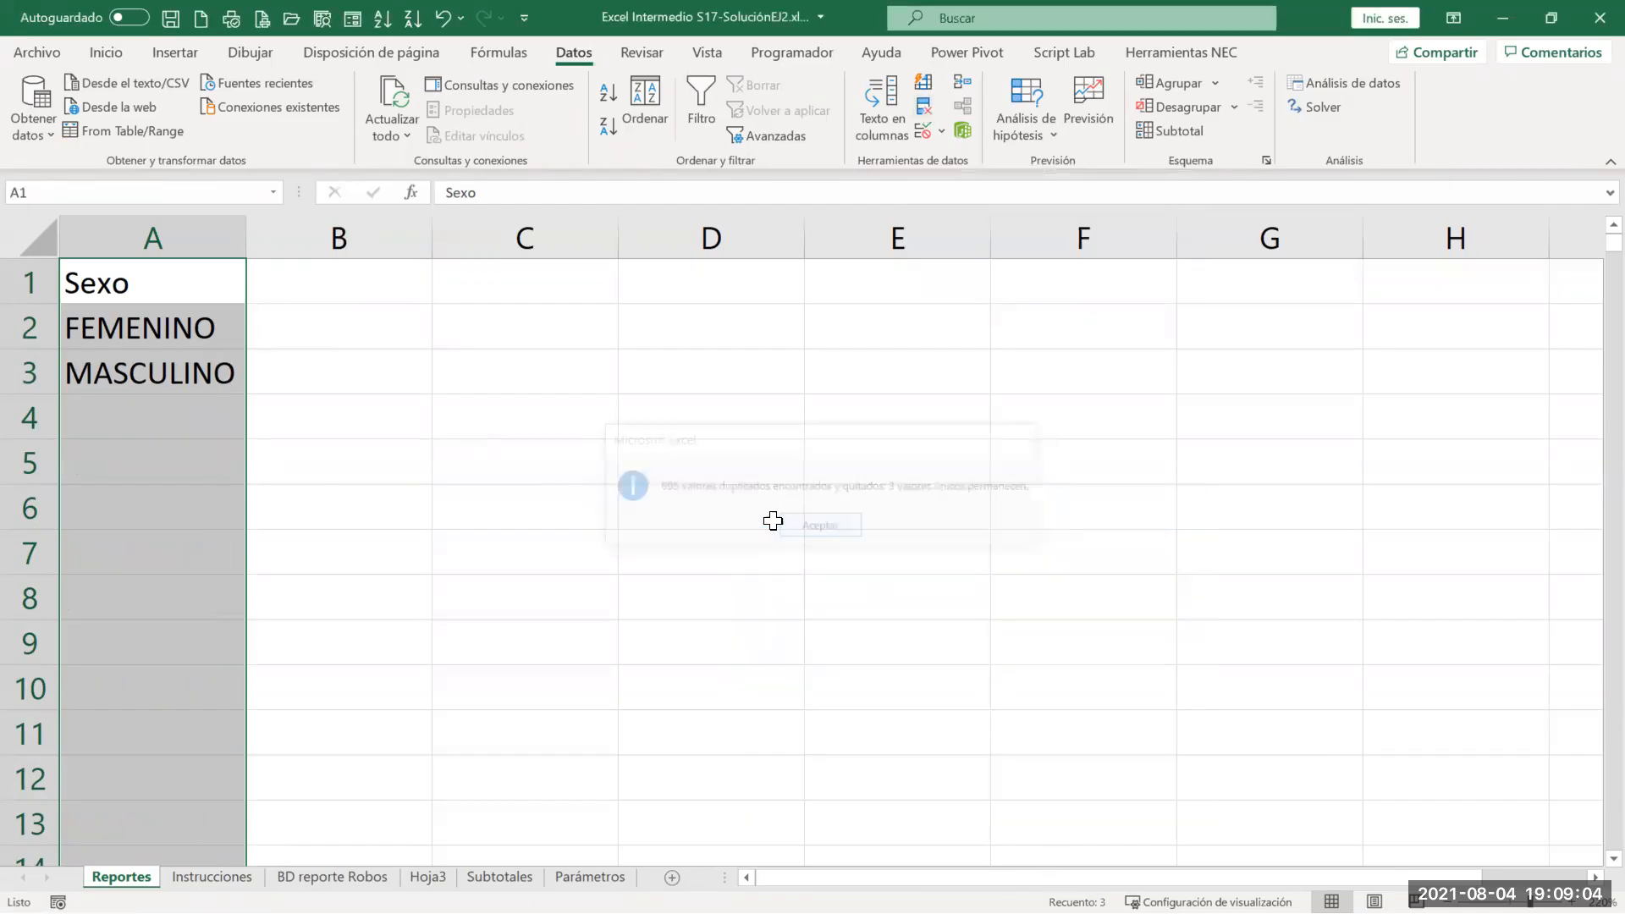
click(356, 385)
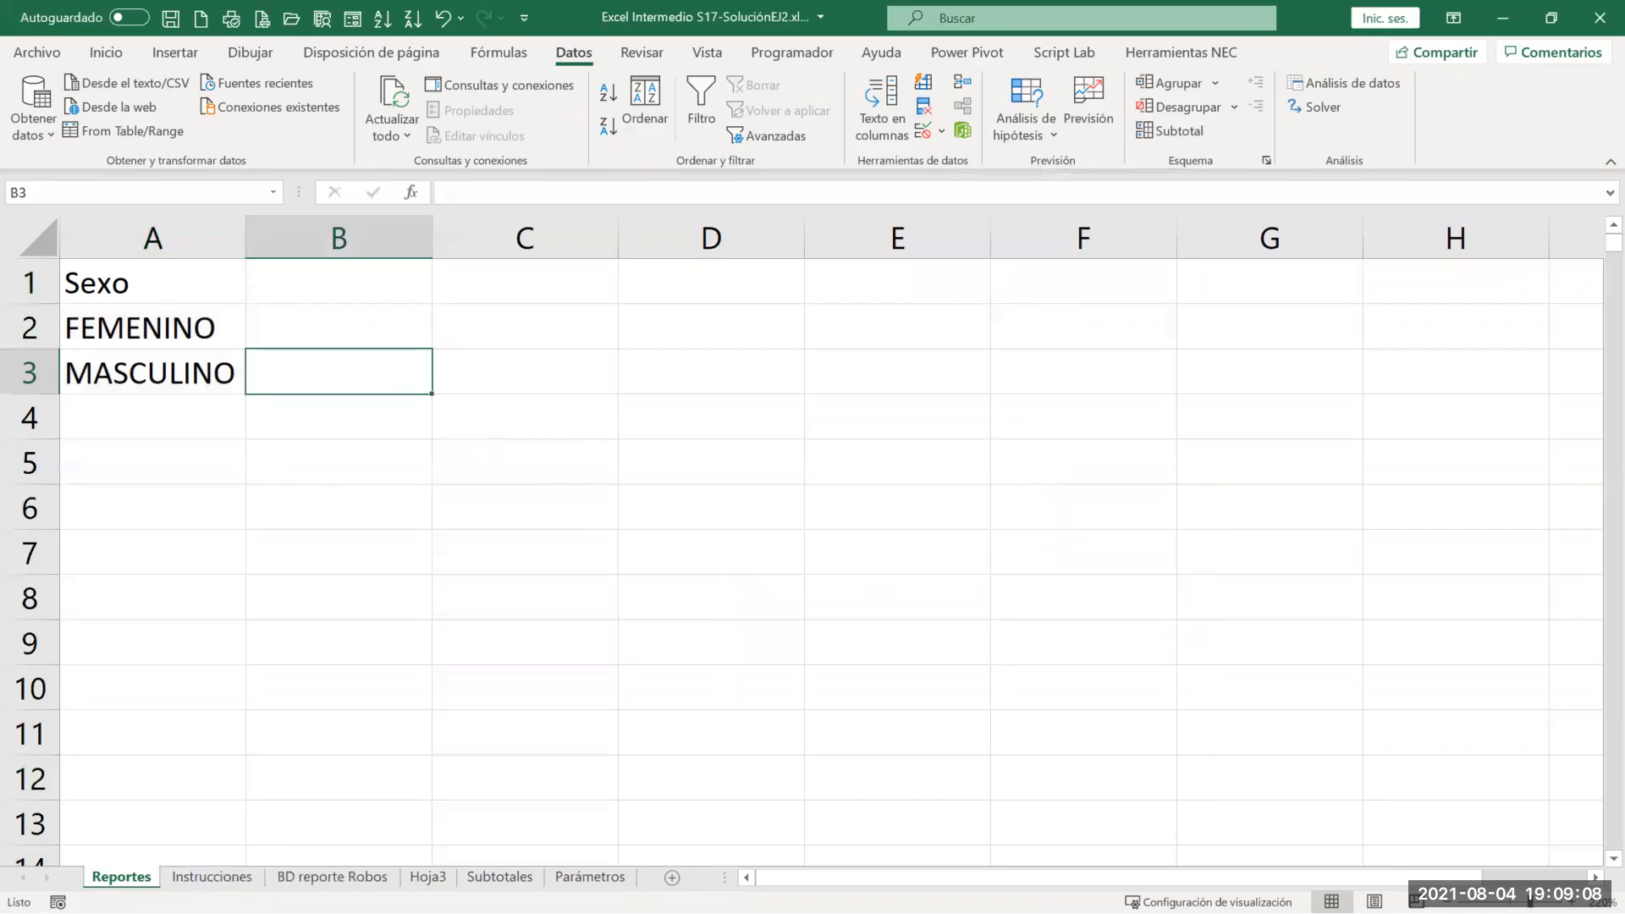
Step: Move the Reportes sheet between BD reporte Robos and Hoja3
drag(123, 876, 411, 820)
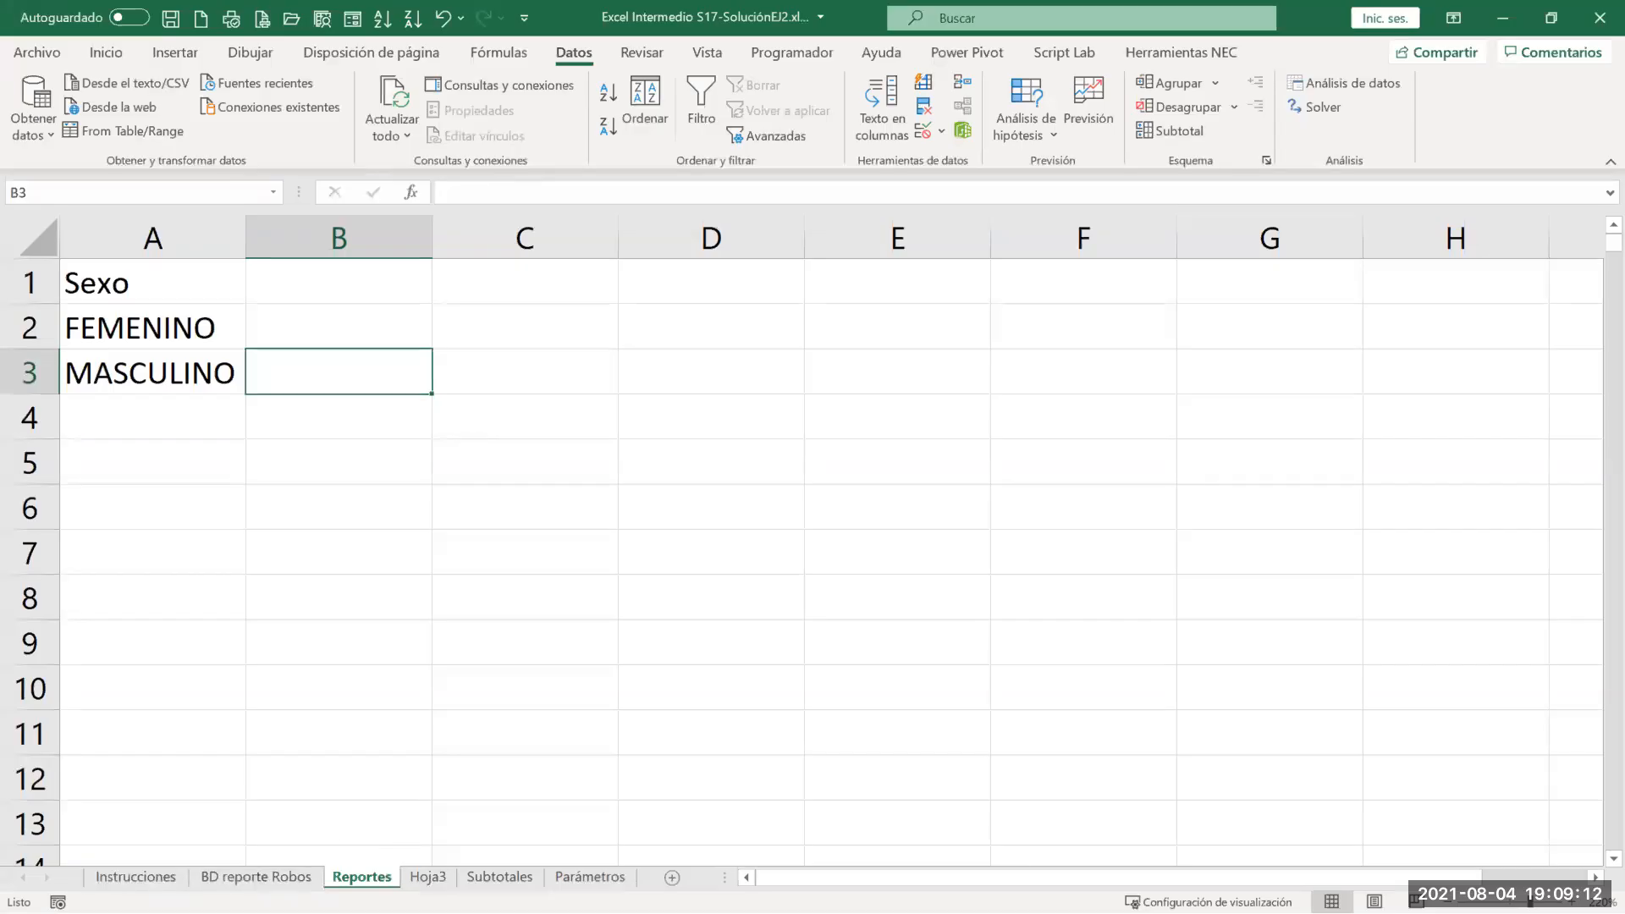
Step: Copy the whole Estado civil column from the BD reporte Robos sheet, from the header in L7 down to L704
mouse_move(361, 876)
mouse_down()
mouse_move(338, 841)
mouse_move(178, 830)
mouse_move(125, 863)
mouse_move(178, 819)
mouse_move(409, 827)
mouse_move(414, 846)
mouse_up()
click(136, 877)
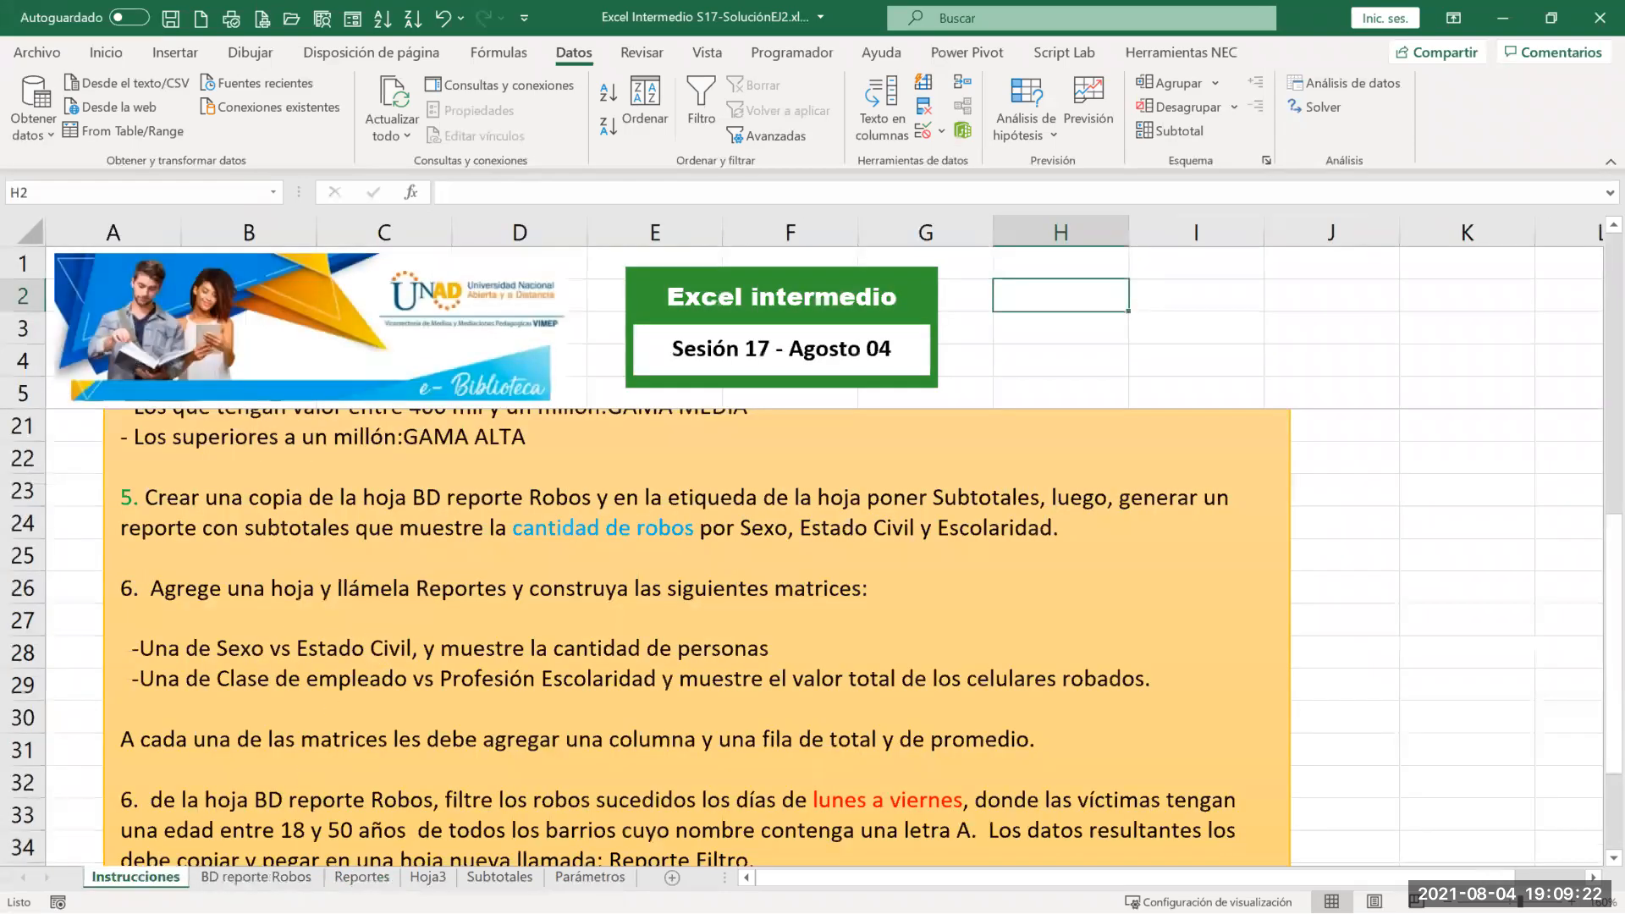
ctrl+click(211, 878)
click(213, 876)
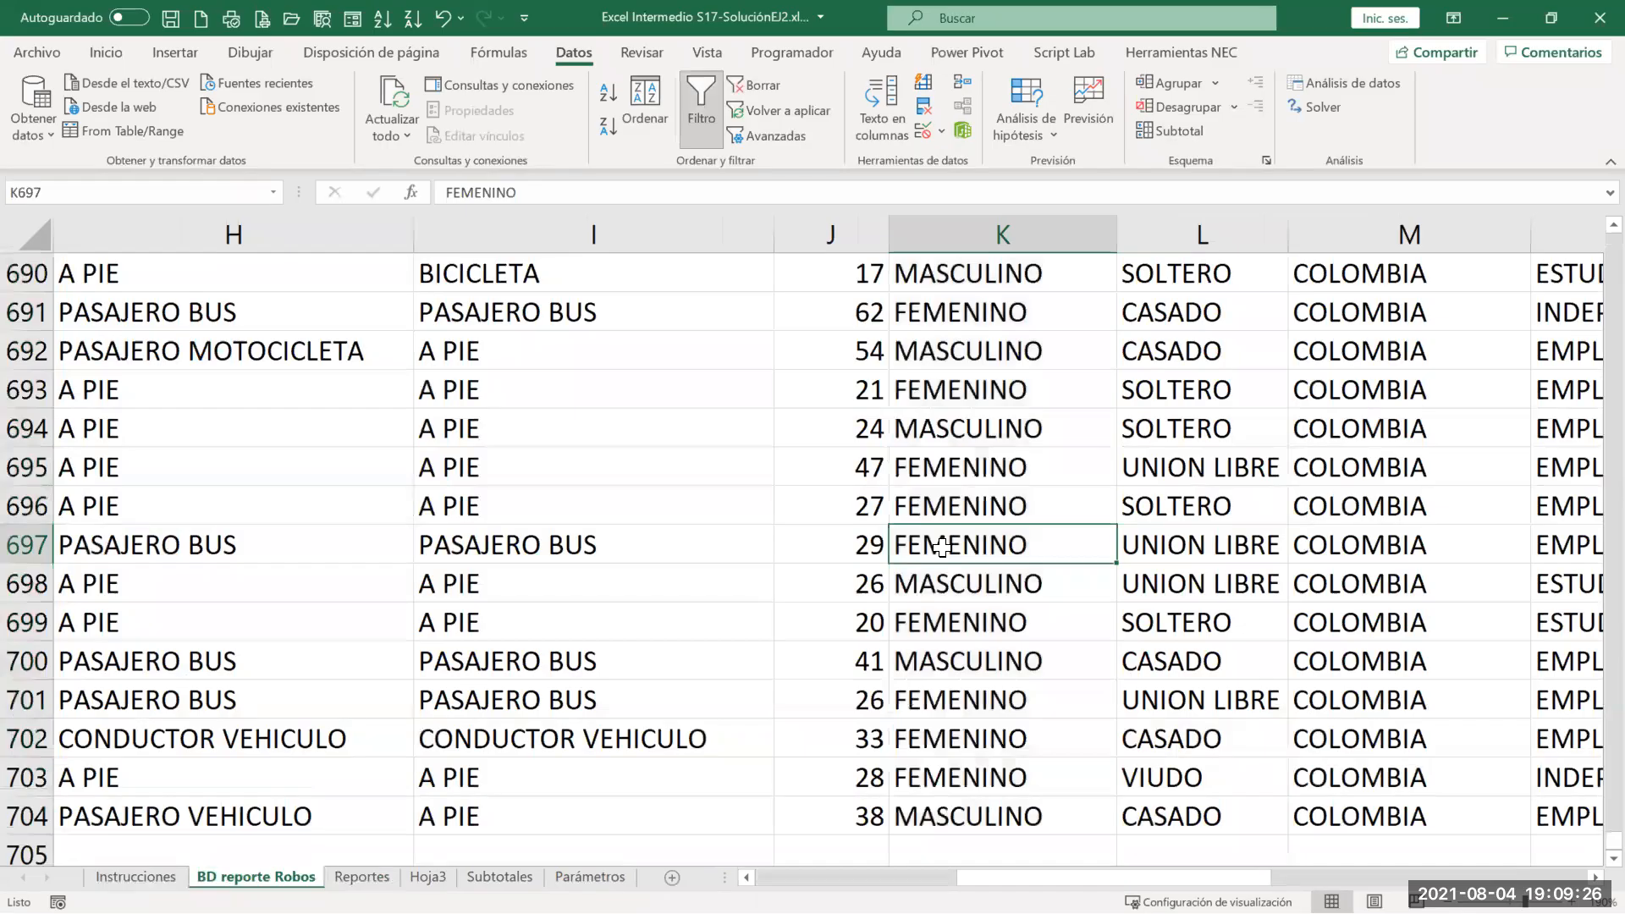
key(ctrl+Up)
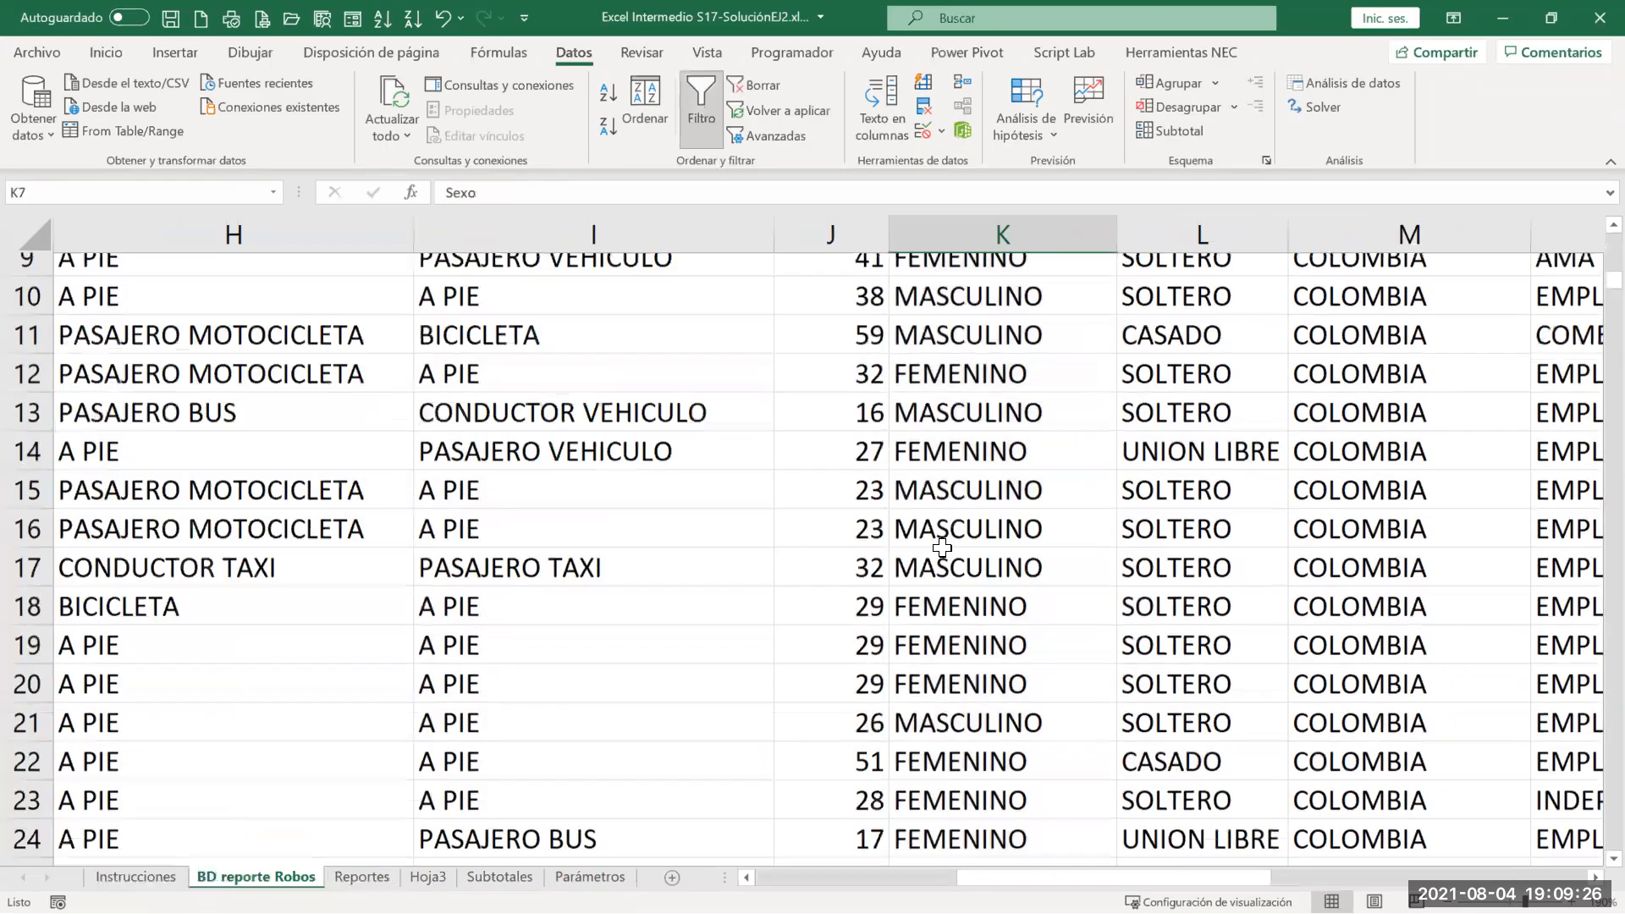
key(Down)
key(Down)
key(Right)
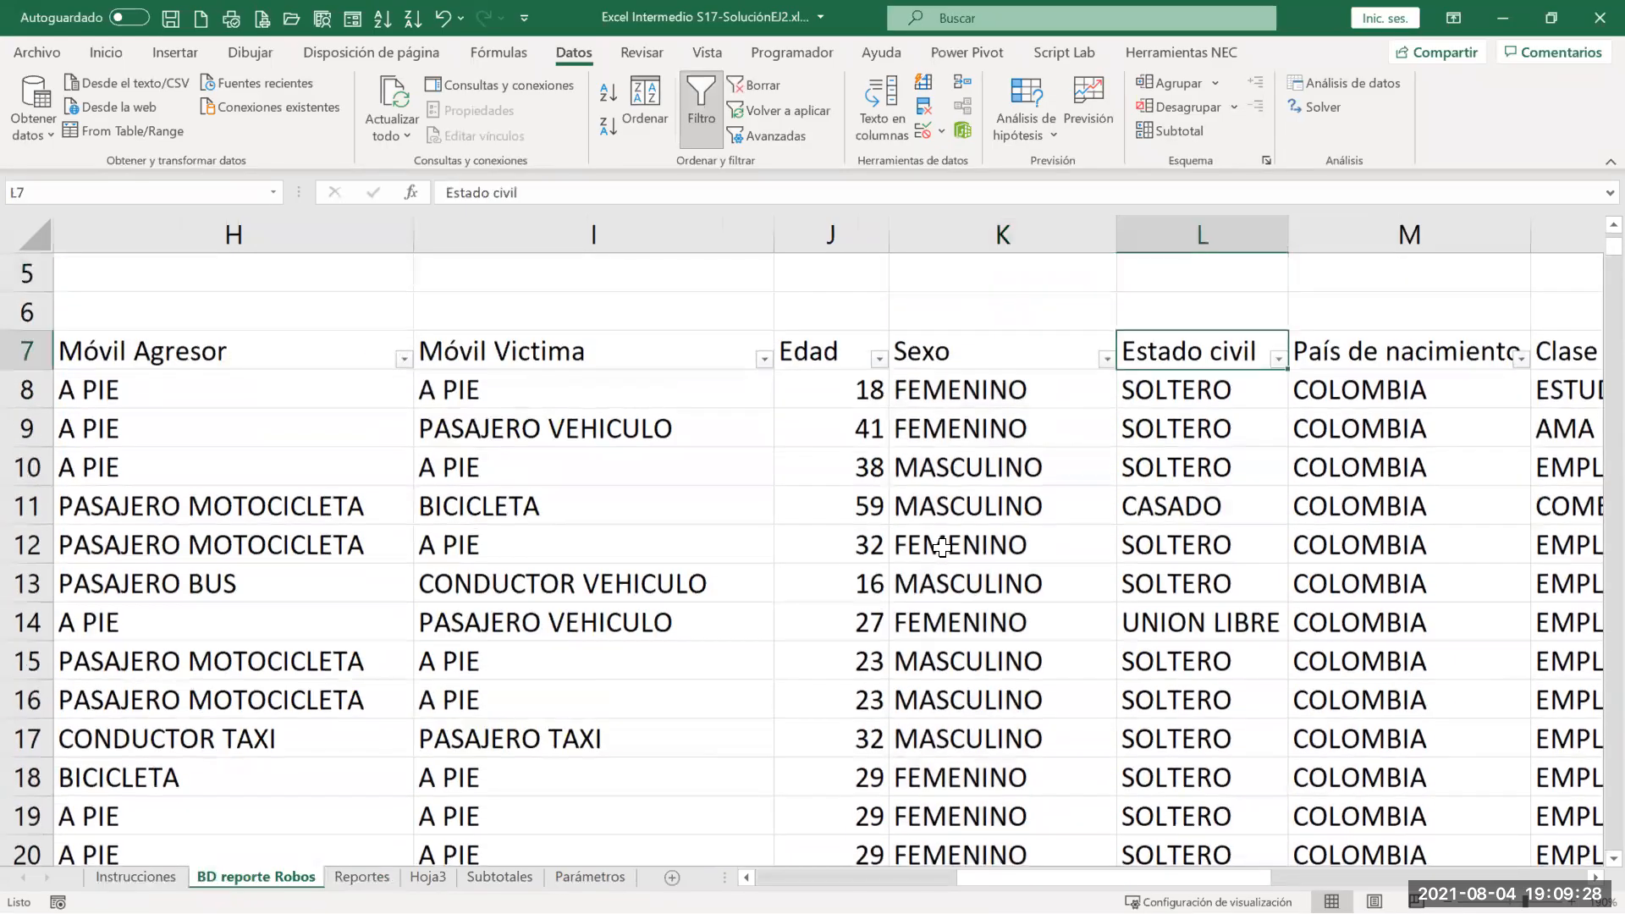
key(ctrl+shift+Down)
key(ctrl+c)
Step: Paste the copied Estado civil column into the Reportes sheet starting at cell C1
click(361, 876)
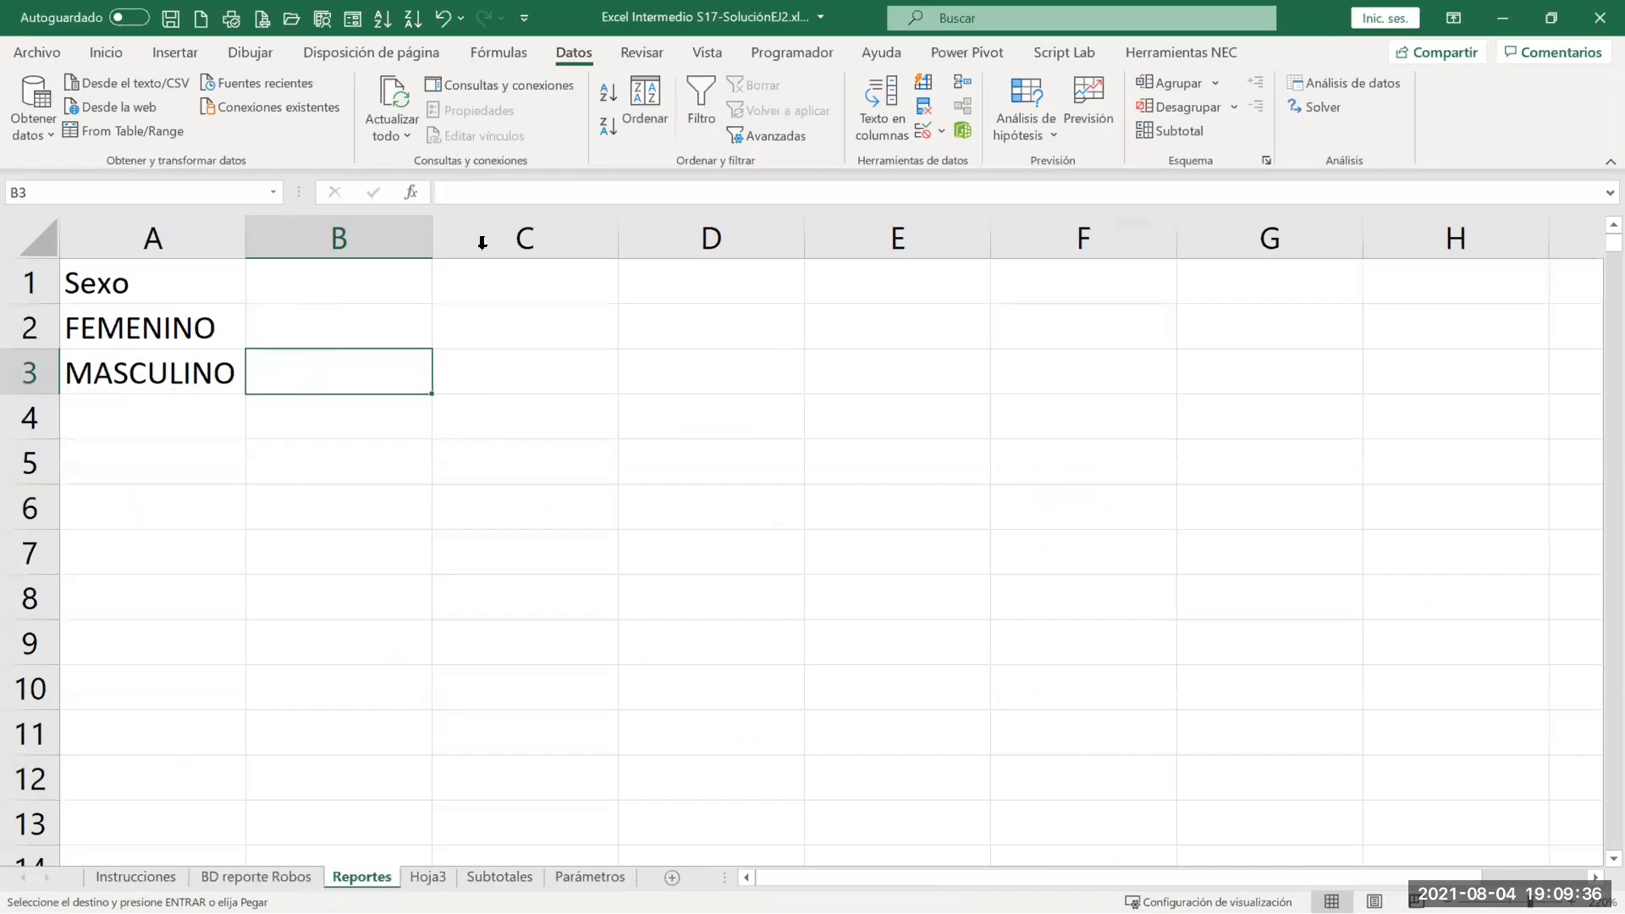
click(476, 276)
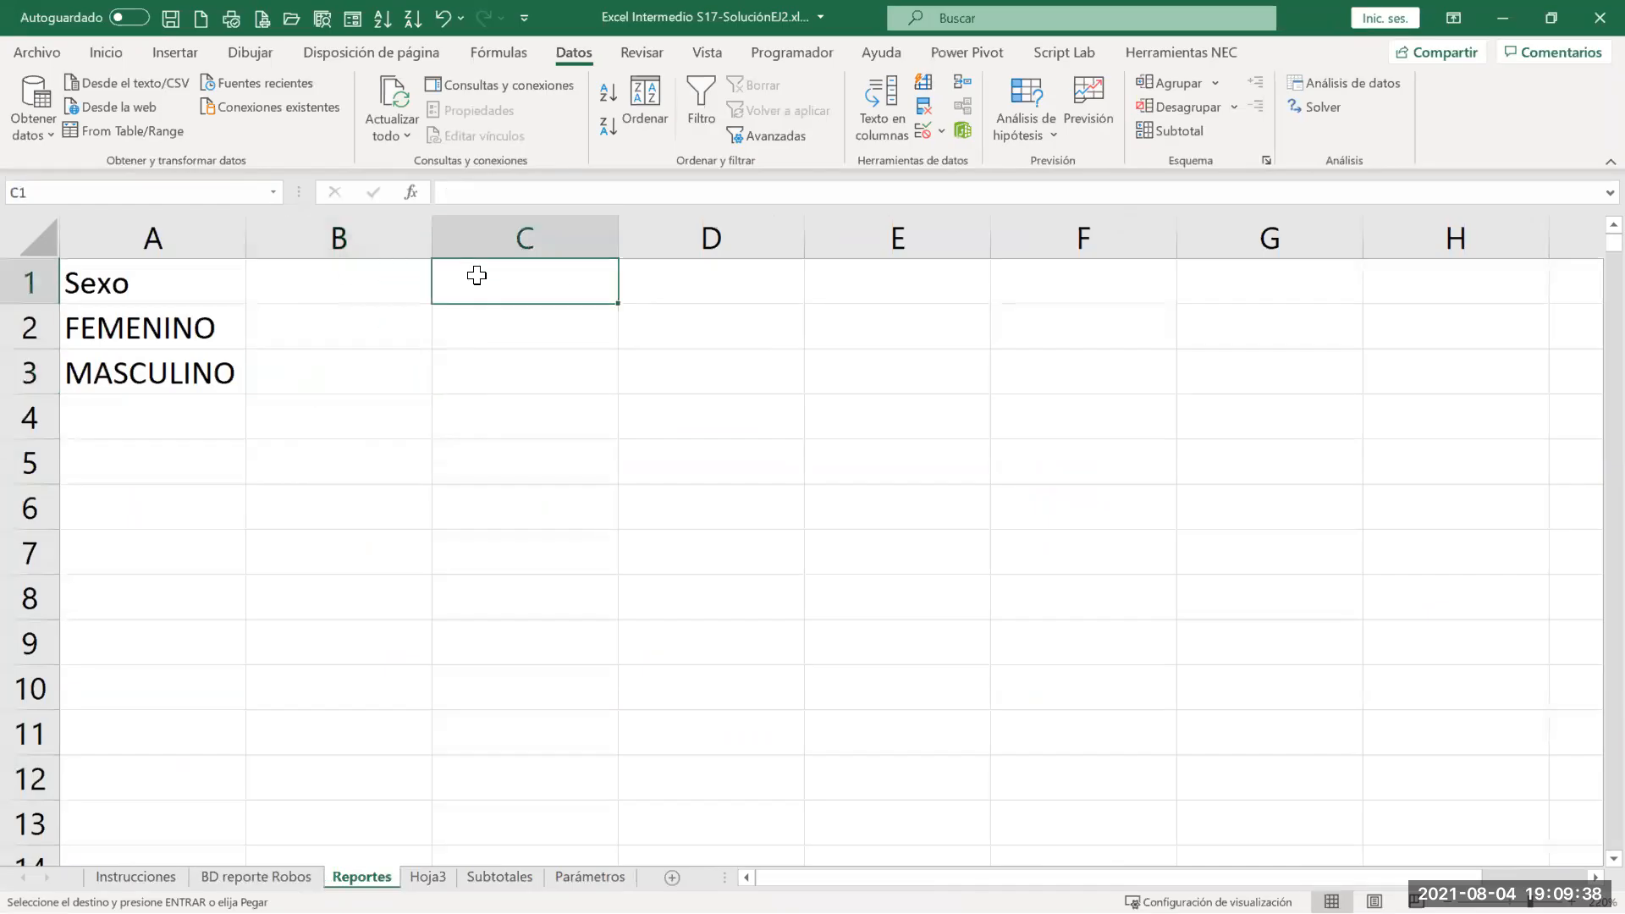
key(Return)
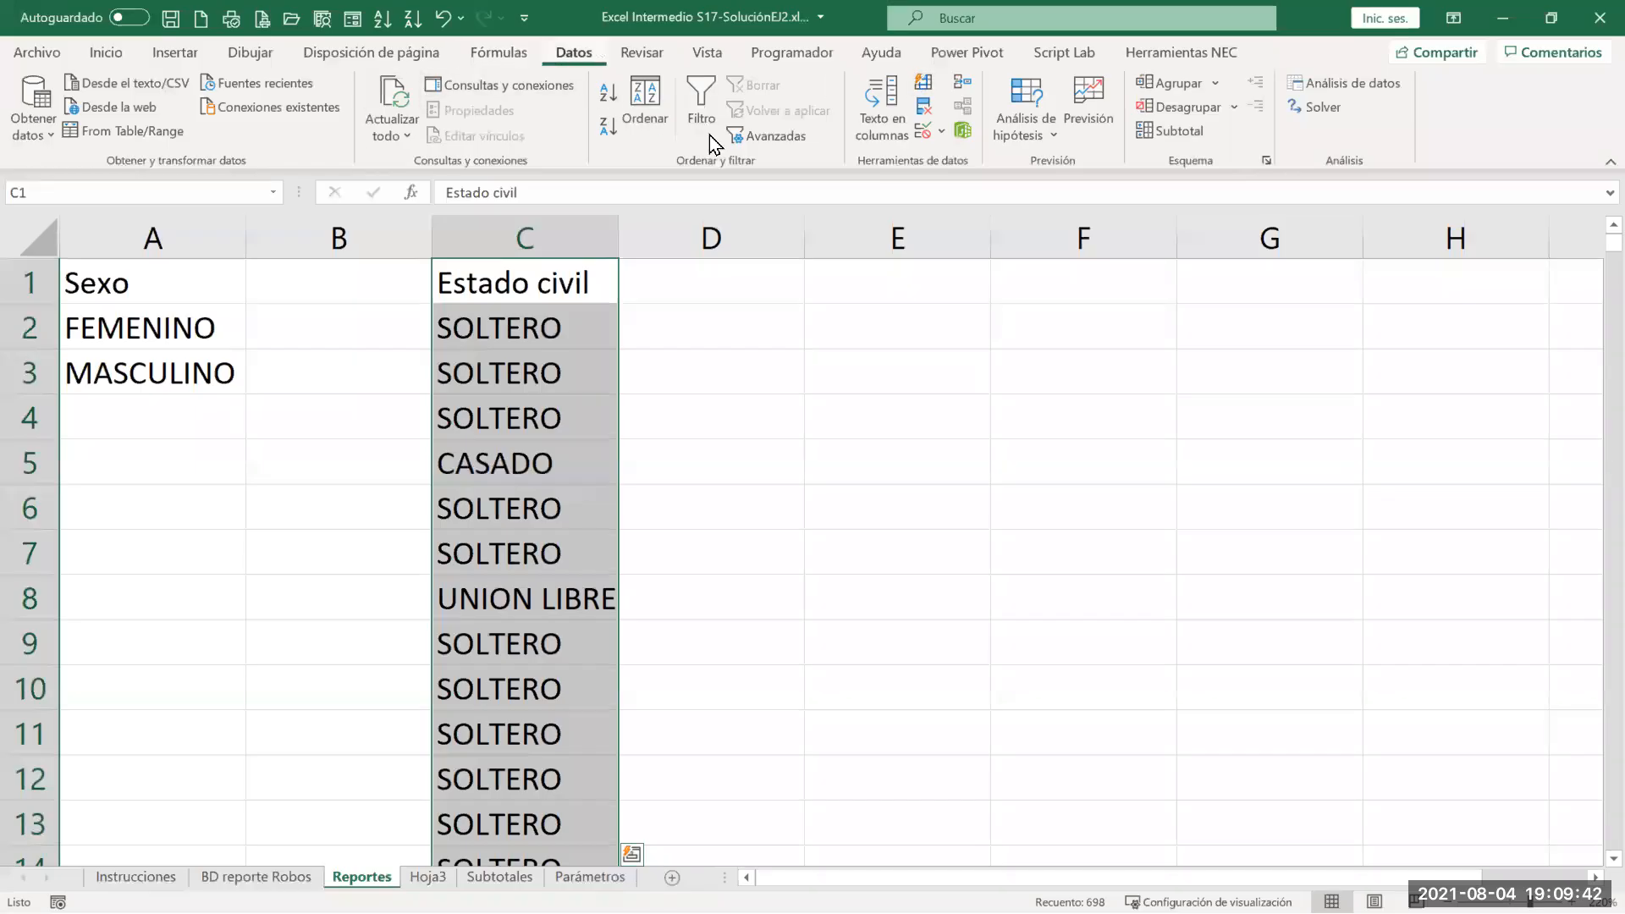
Step: Remove the duplicate values from the pasted Estado civil list in column C
click(924, 107)
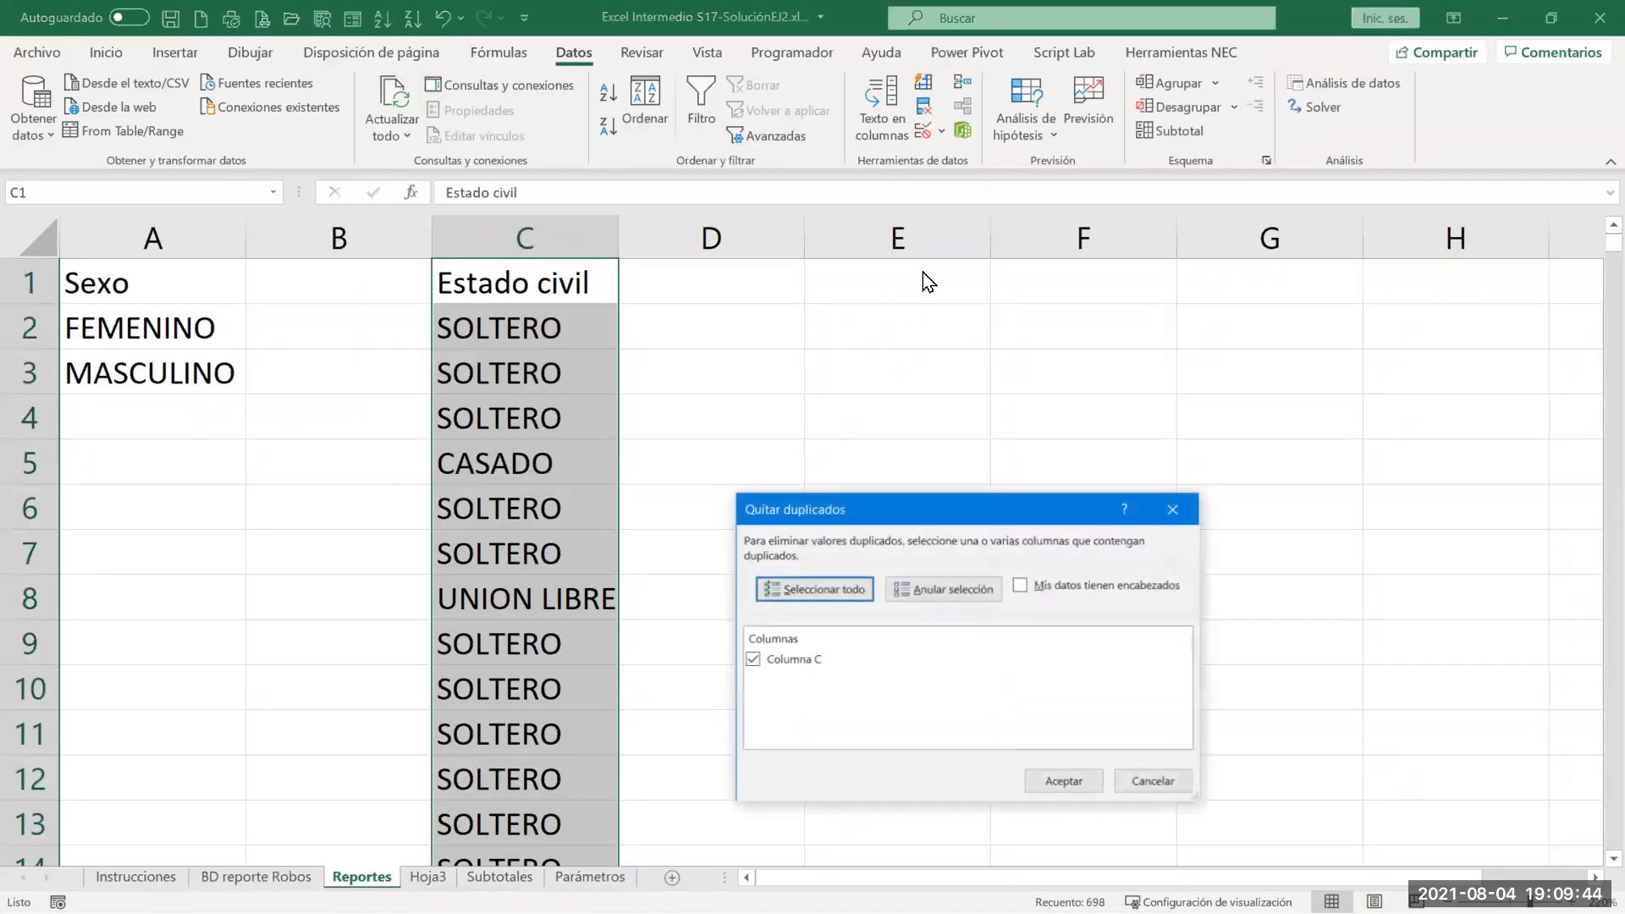
click(1071, 780)
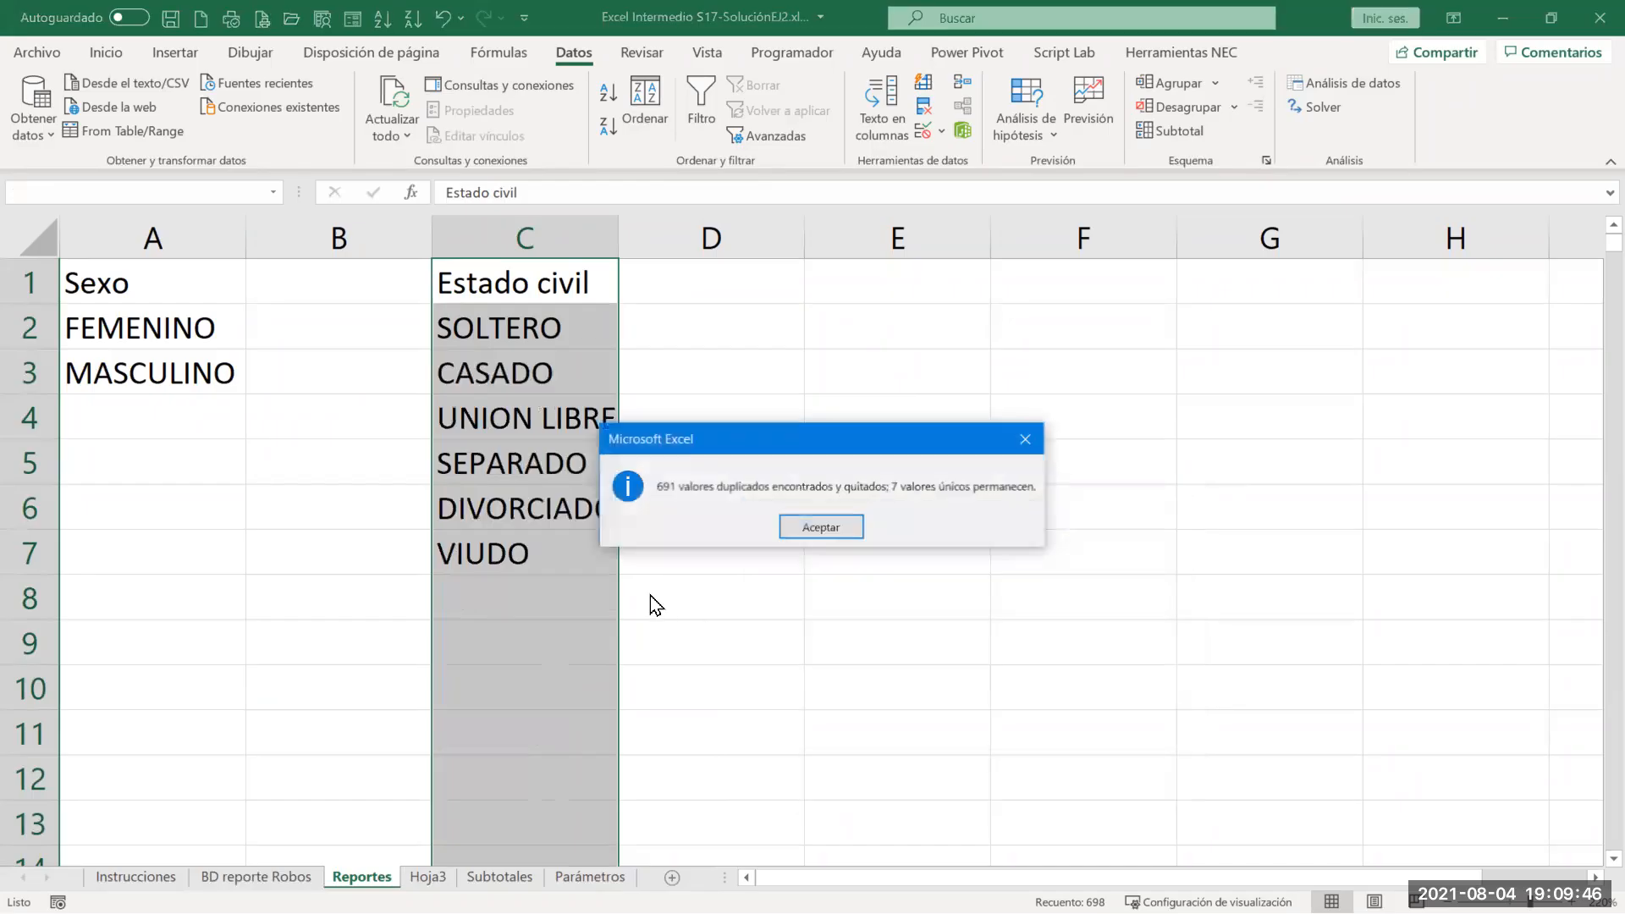
click(825, 530)
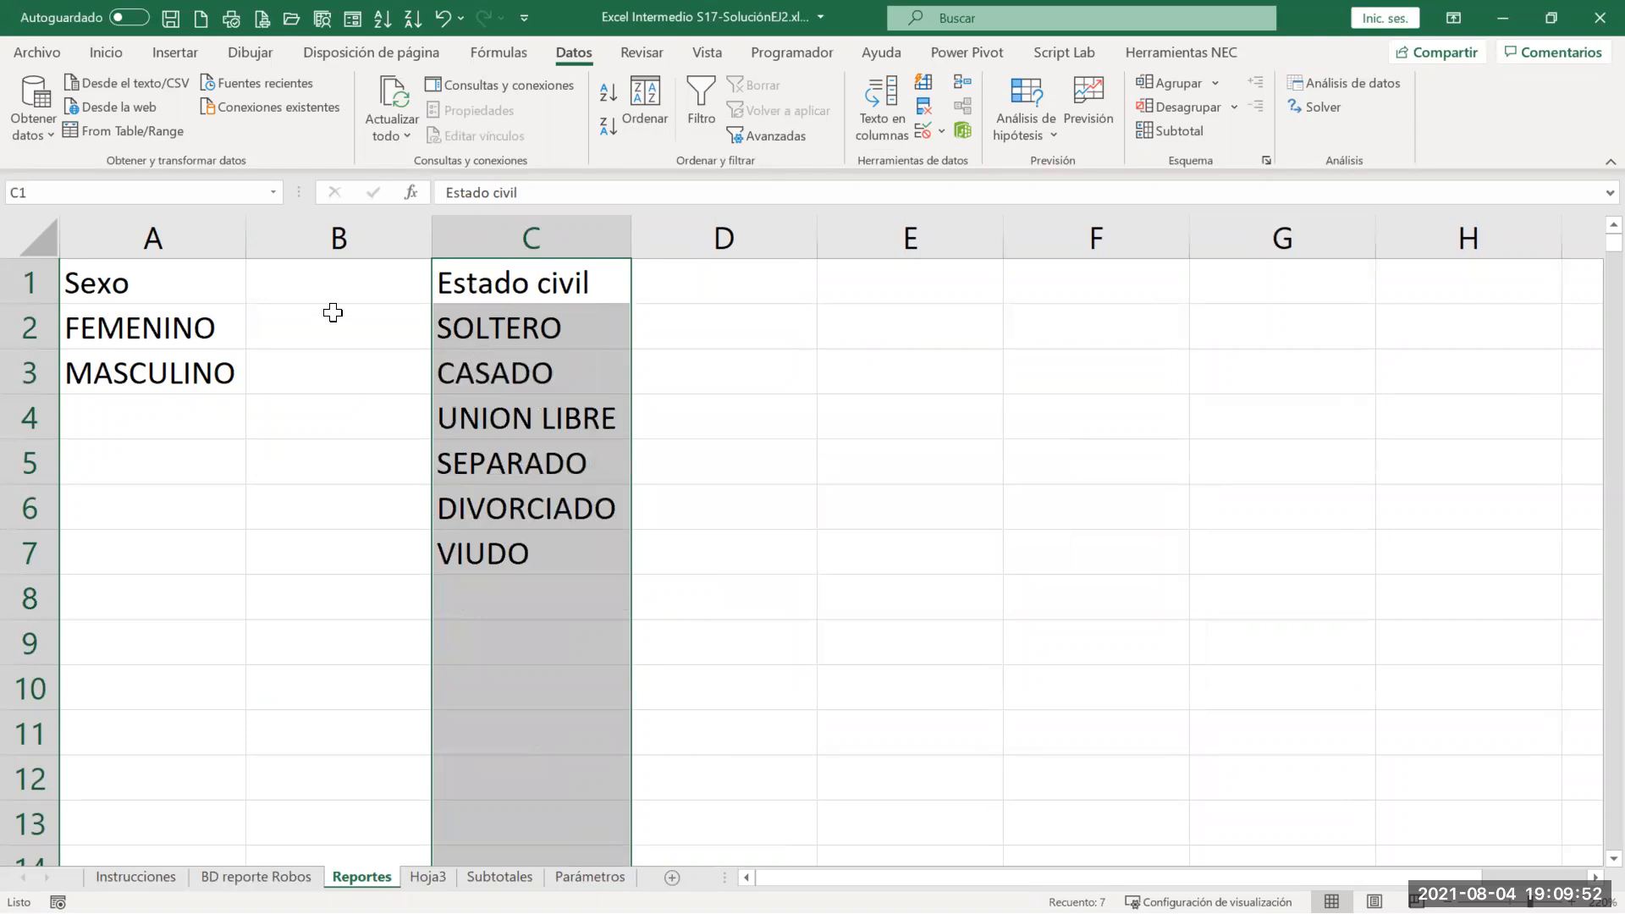
Step: Copy the FEMENINO and MASCULINO values in A2:A3 of the Reportes sheet
drag(120, 330, 120, 362)
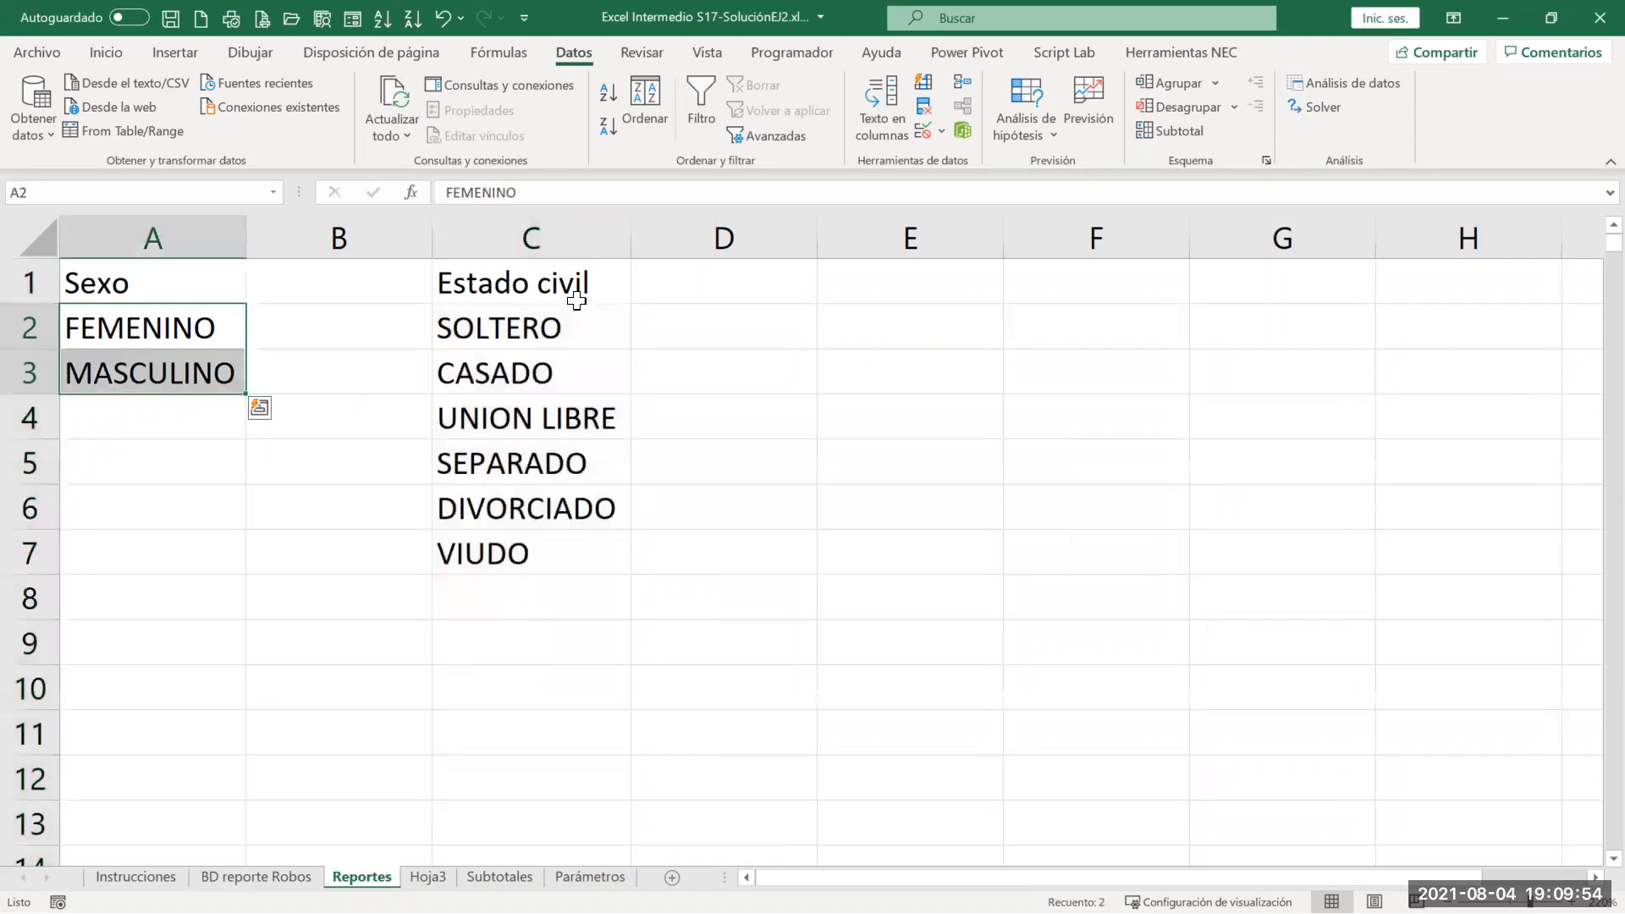
click(766, 272)
drag(833, 267, 835, 266)
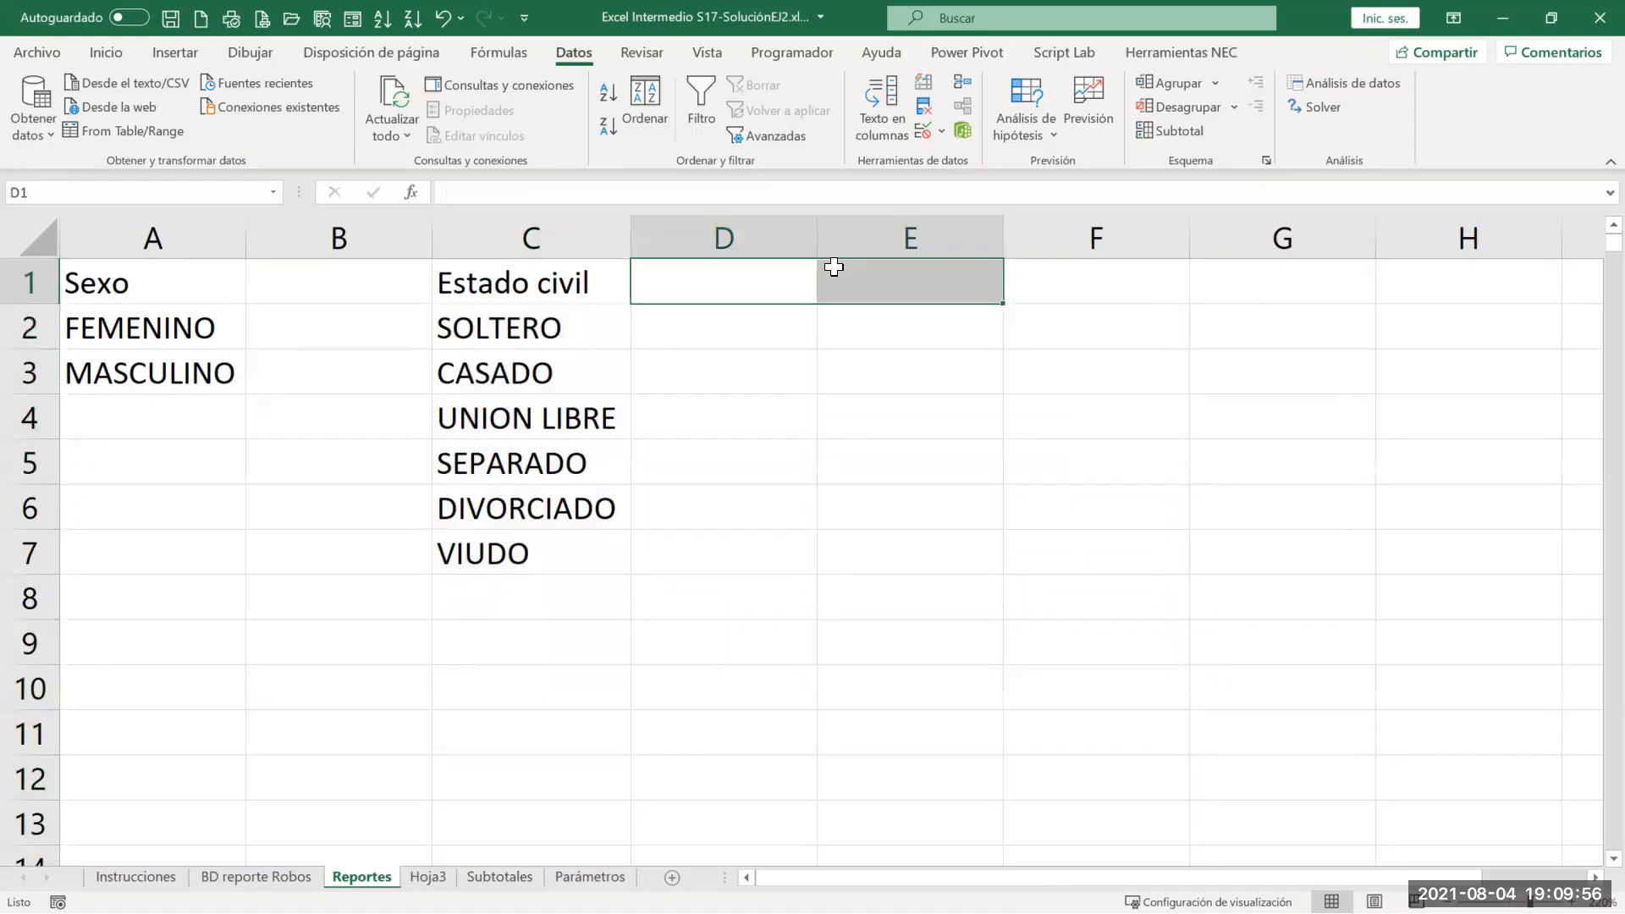
click(163, 324)
key(shift+Down)
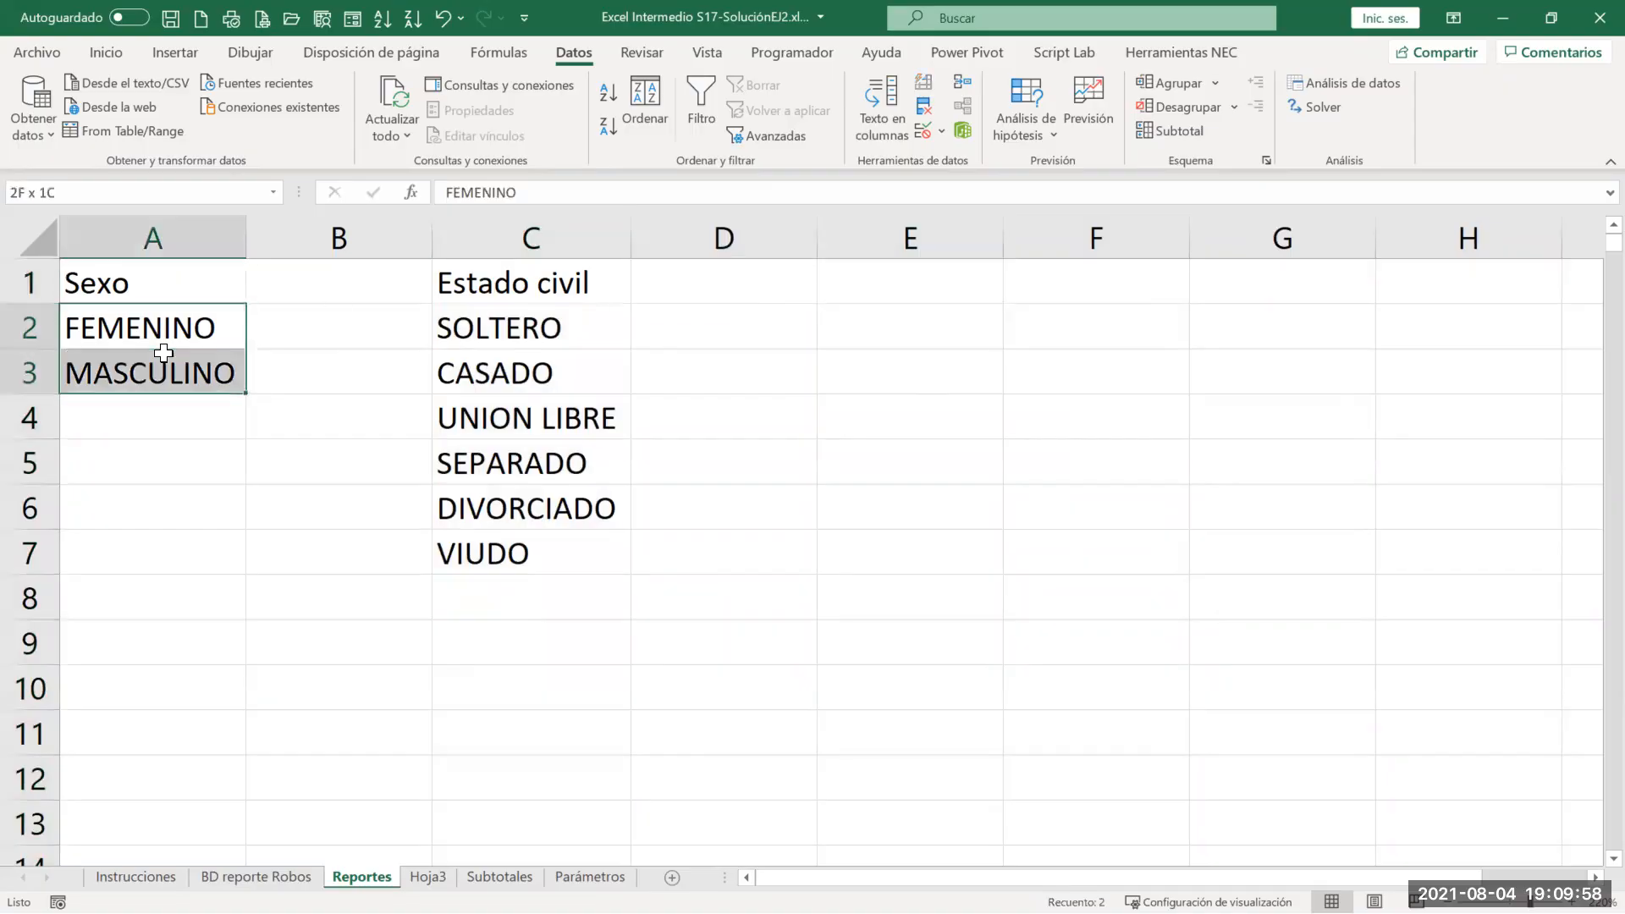
right_click(163, 327)
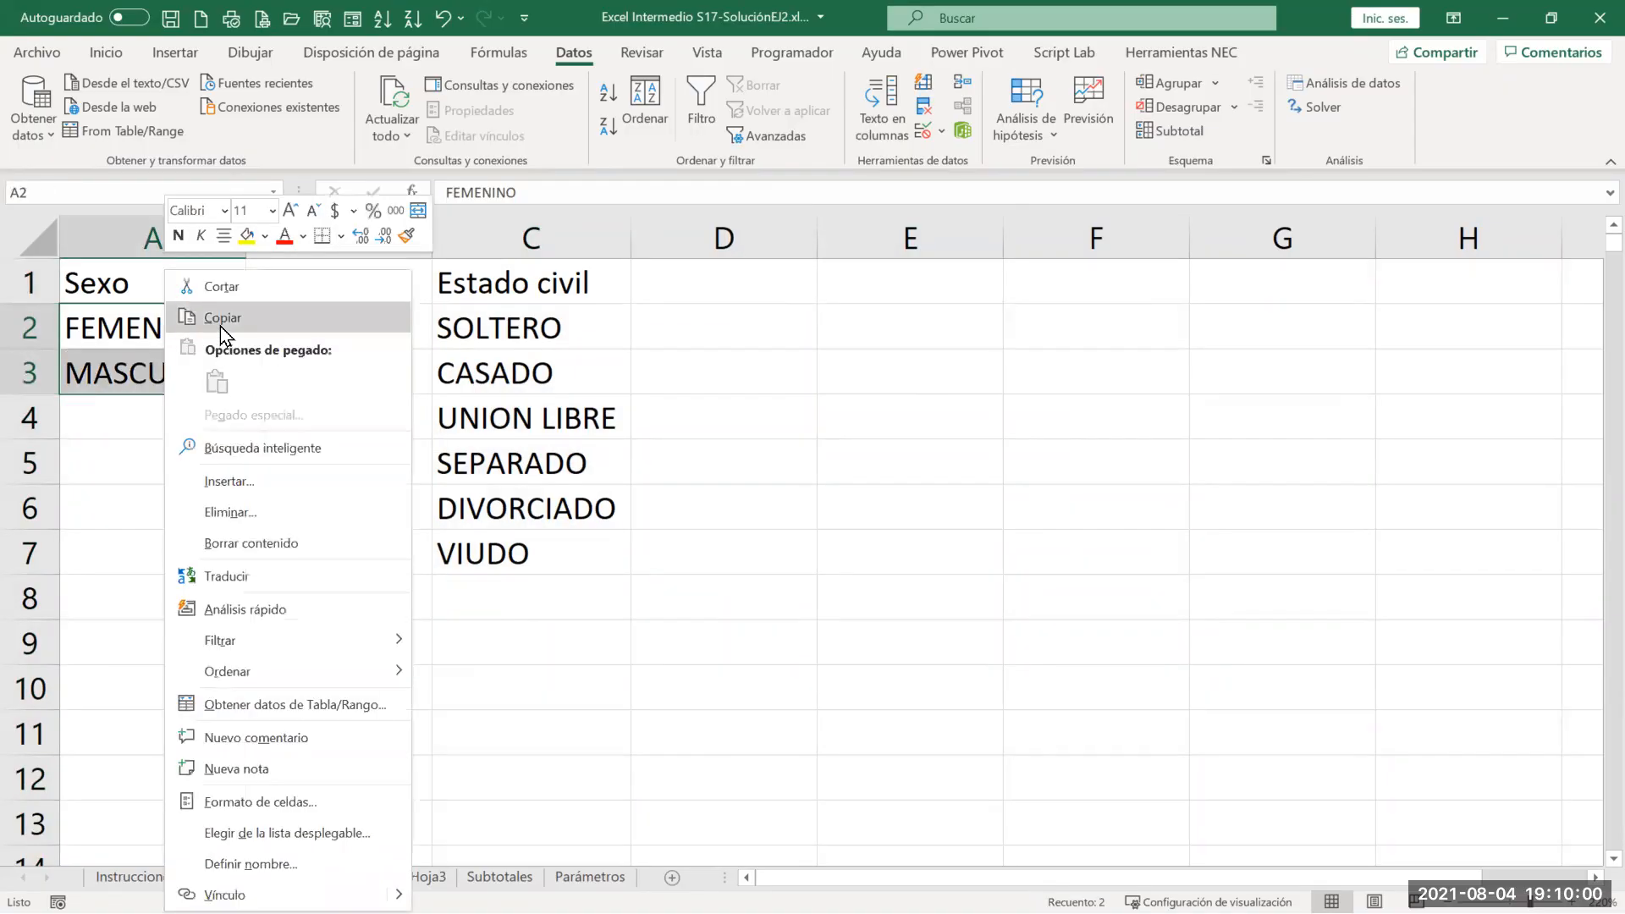
click(216, 316)
Step: Paste the copied Sexo values transposed across row 1, starting at cell D1, and clear the copy selection
click(698, 278)
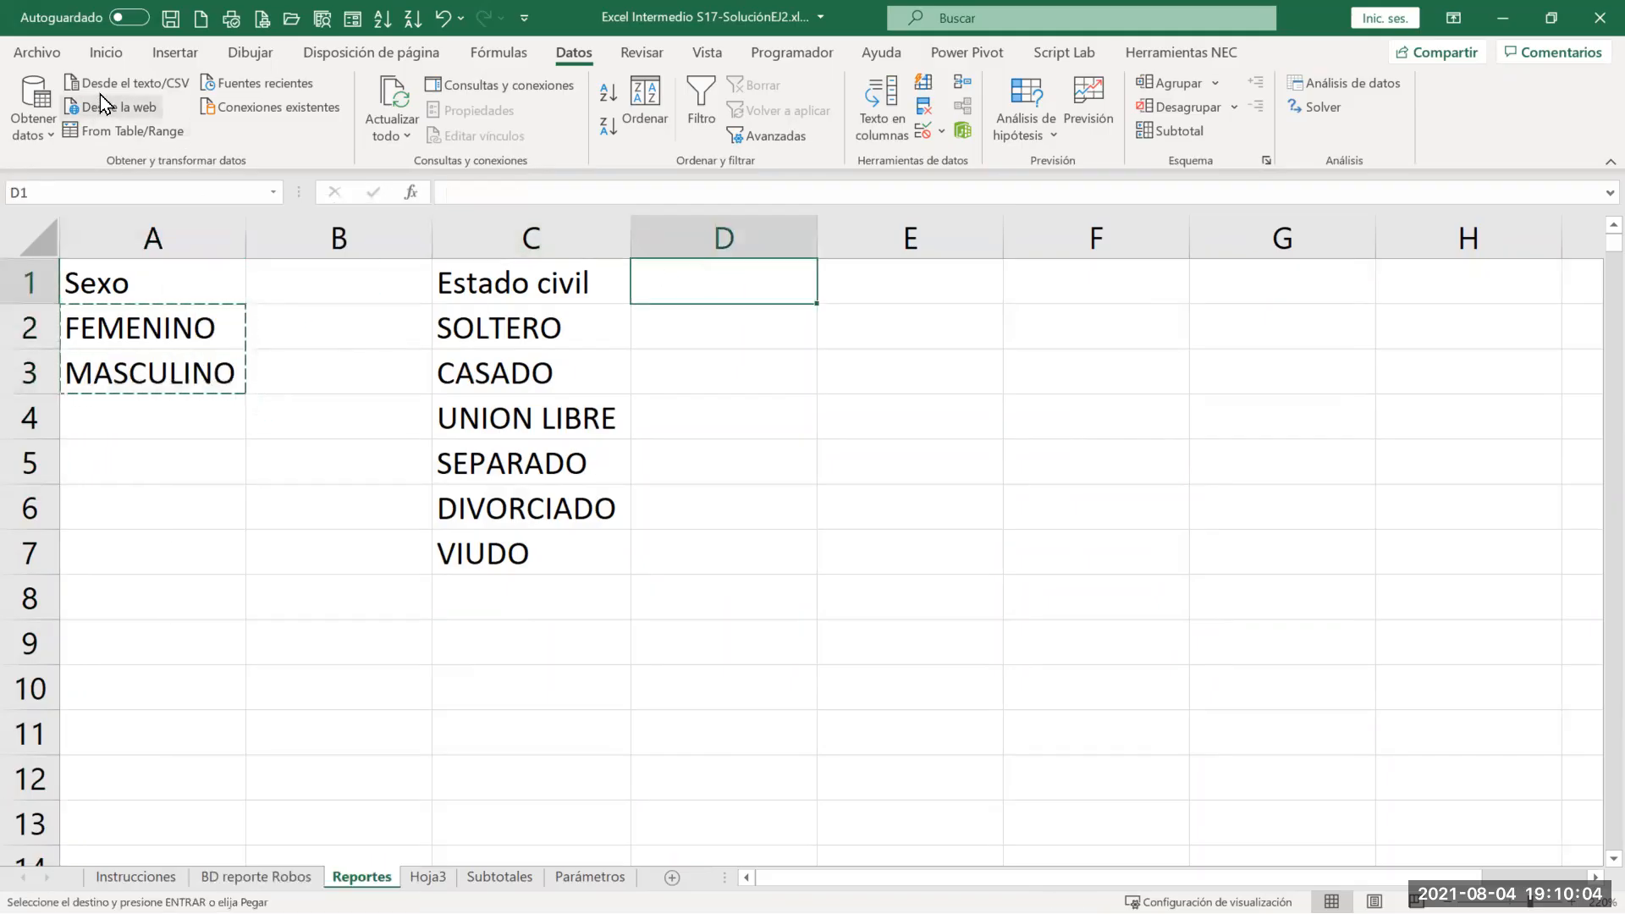
click(107, 54)
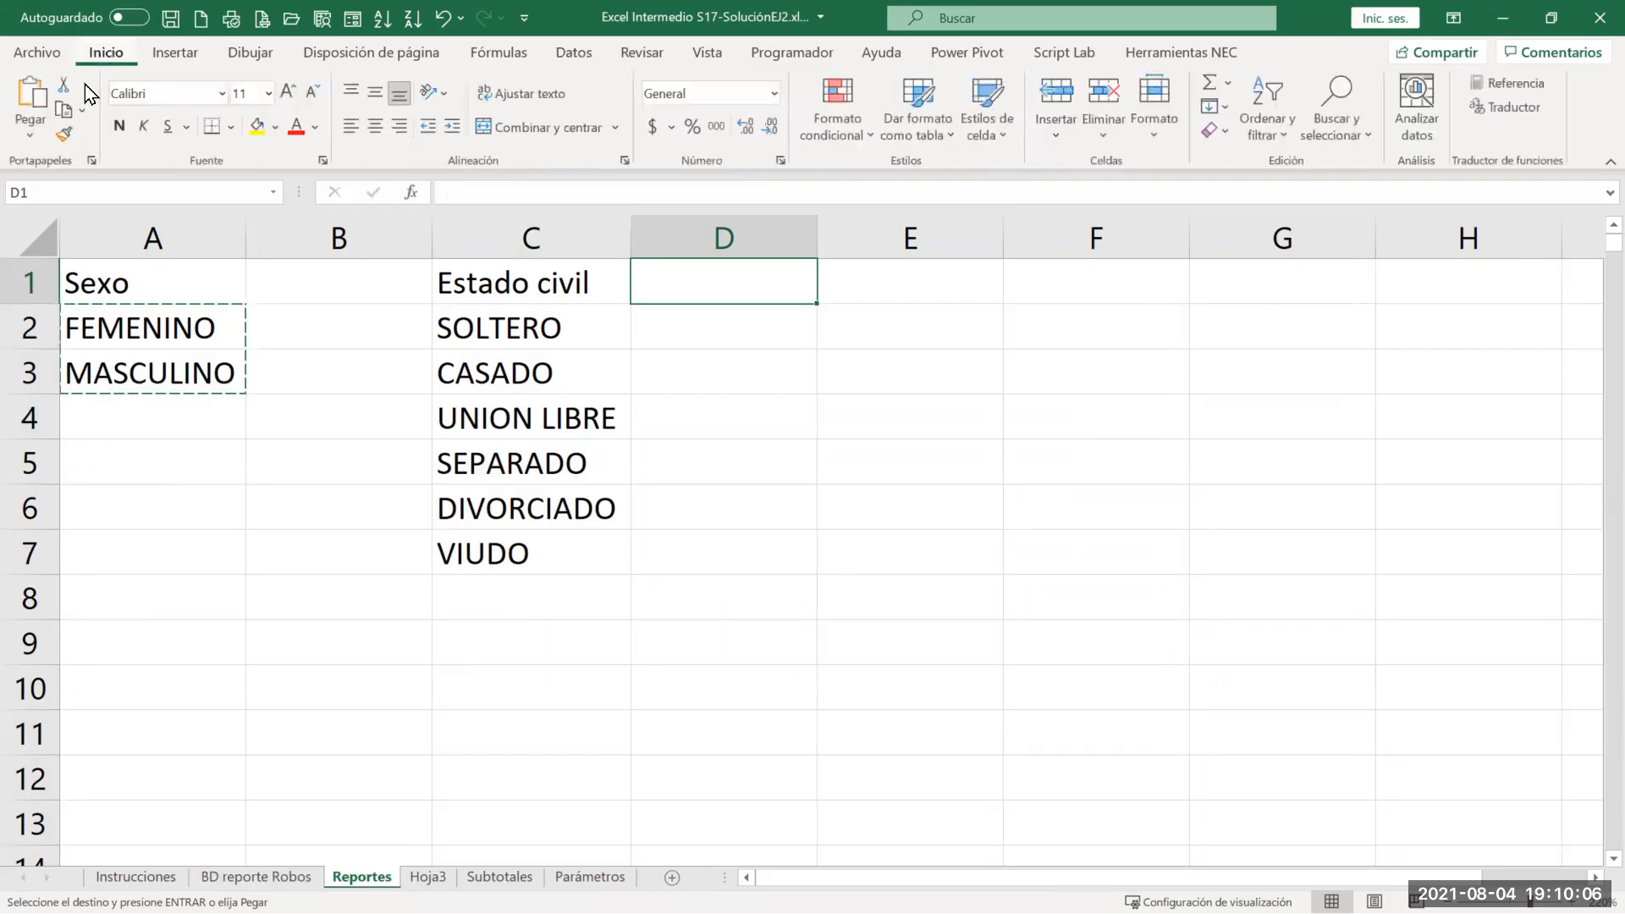
click(31, 138)
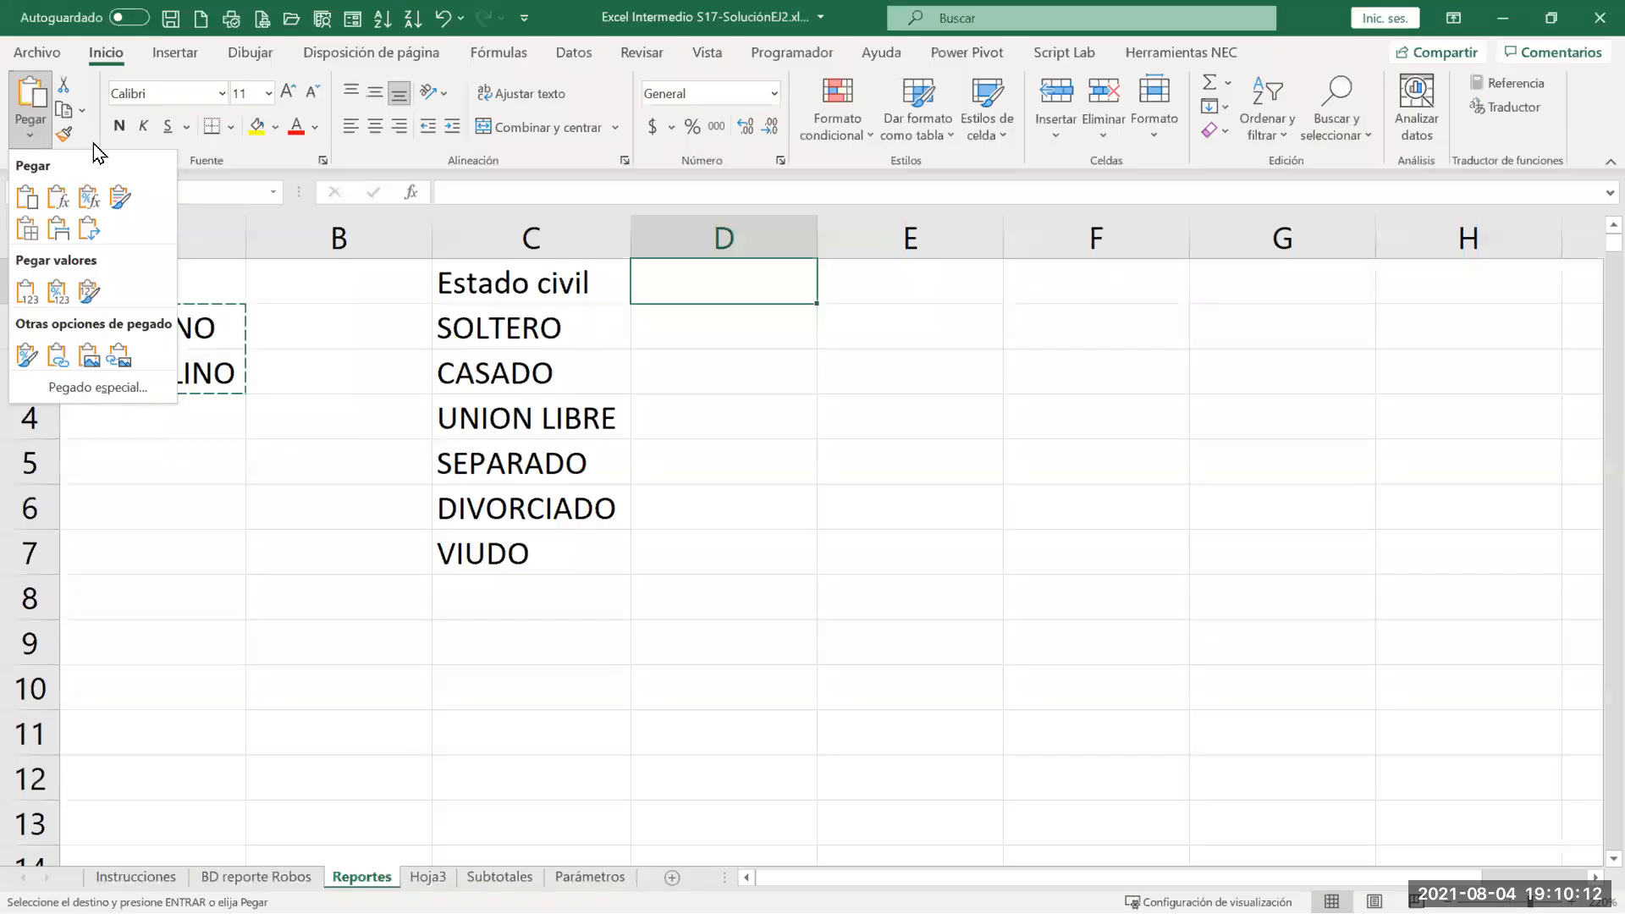
click(106, 389)
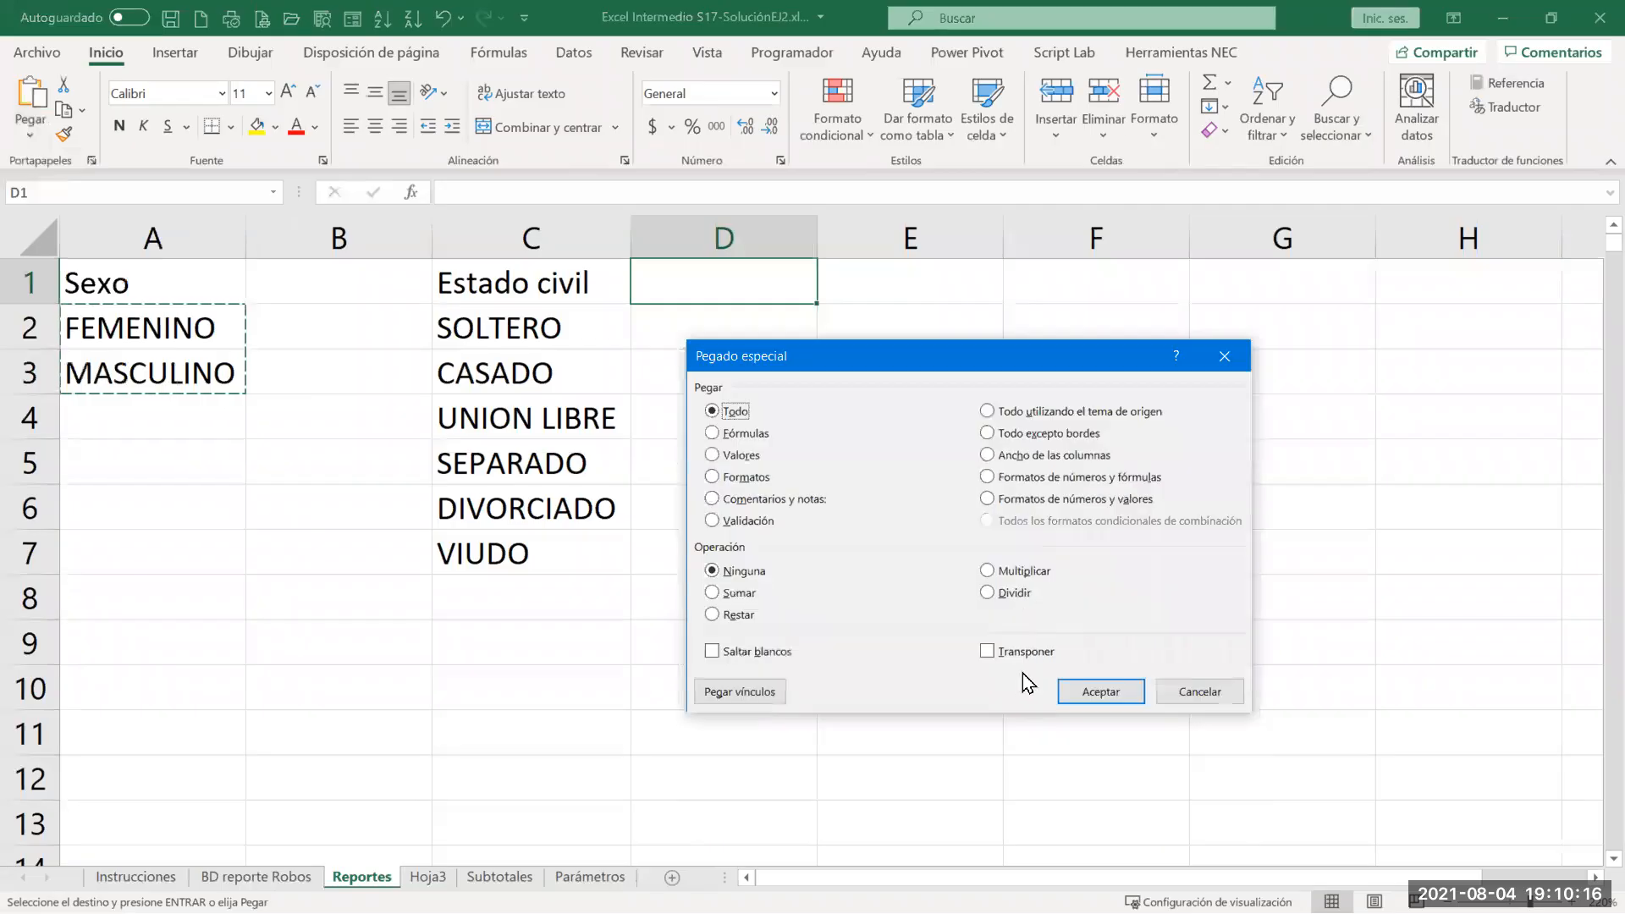
click(1016, 656)
click(1102, 693)
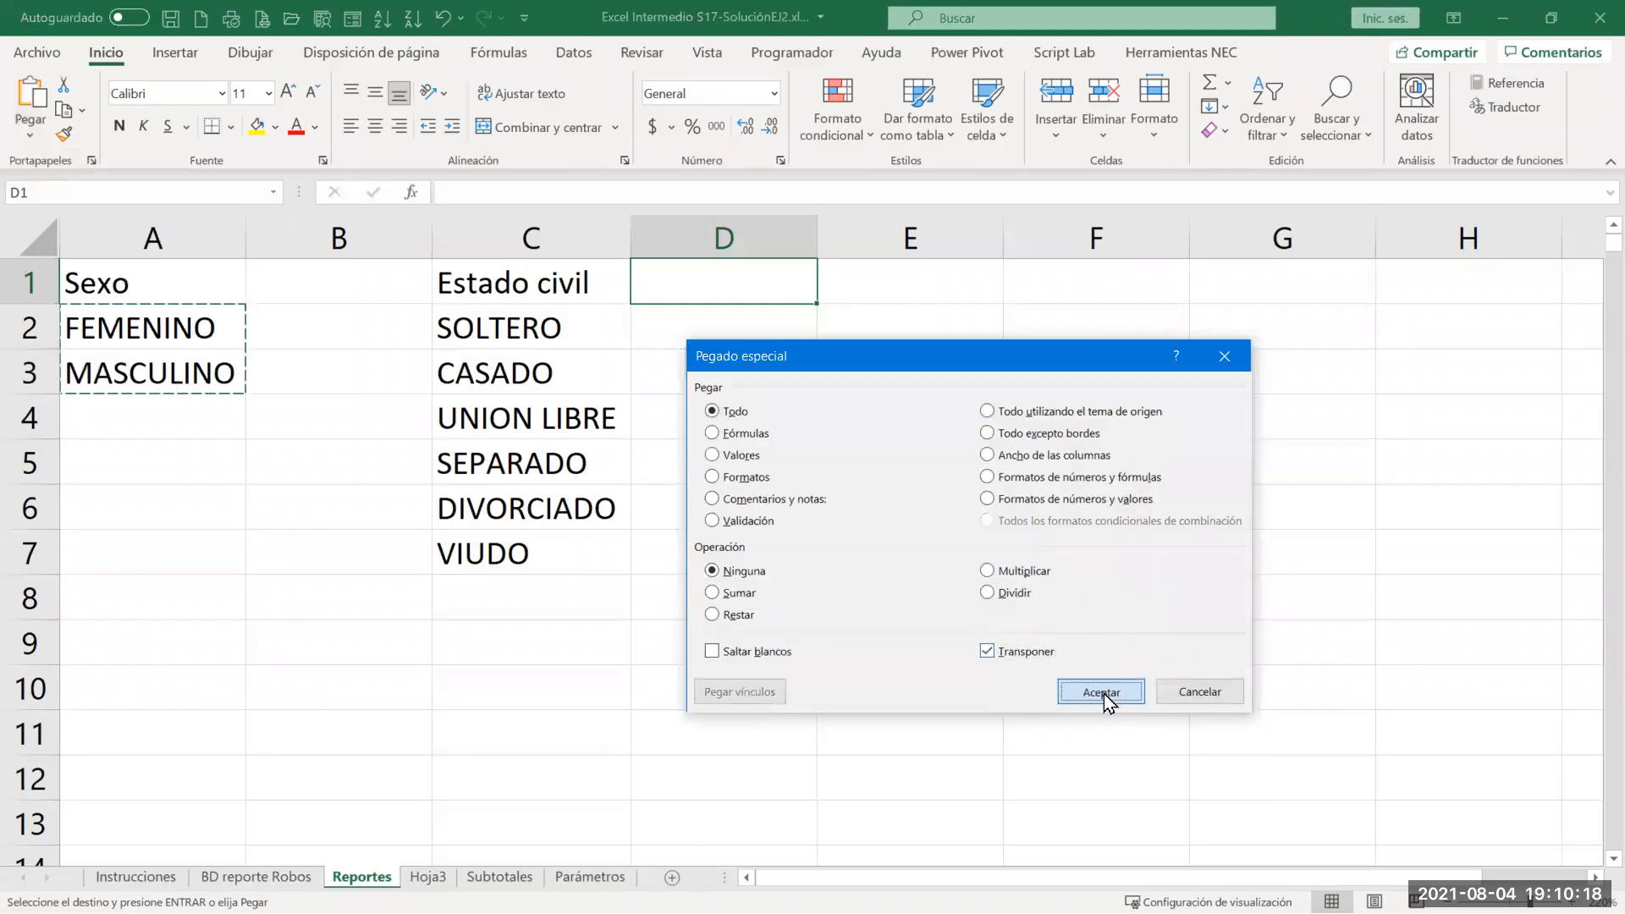
click(897, 411)
key(Escape)
key(Escape)
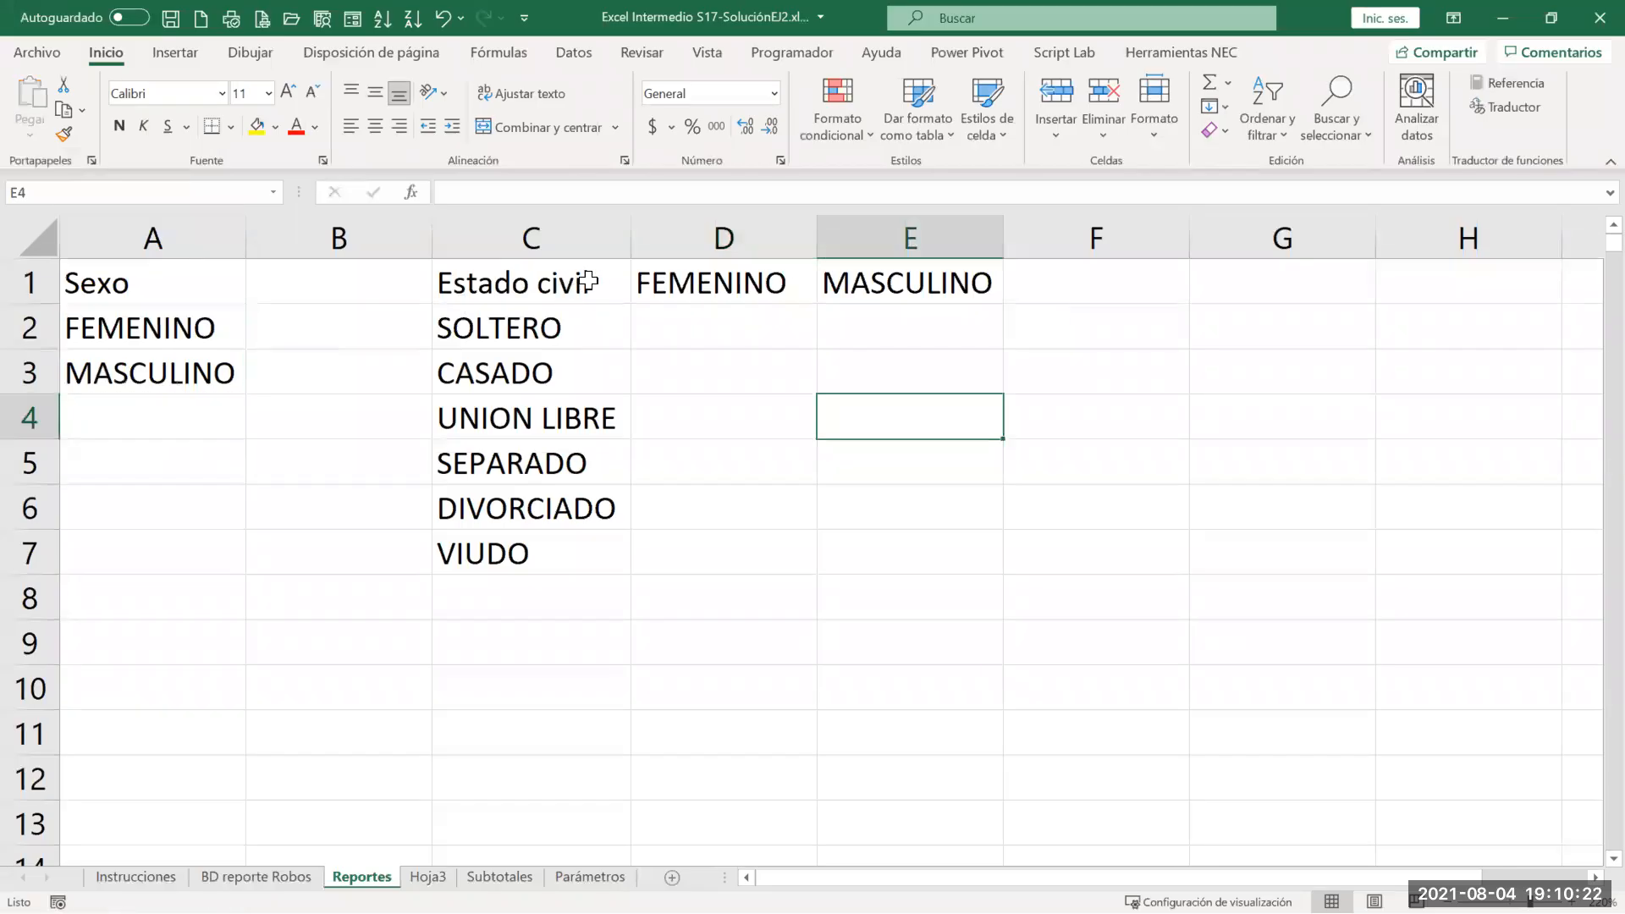
Step: Extend the Estado civil header in C1 so it reads Estado civil/Sexo
double_click(588, 280)
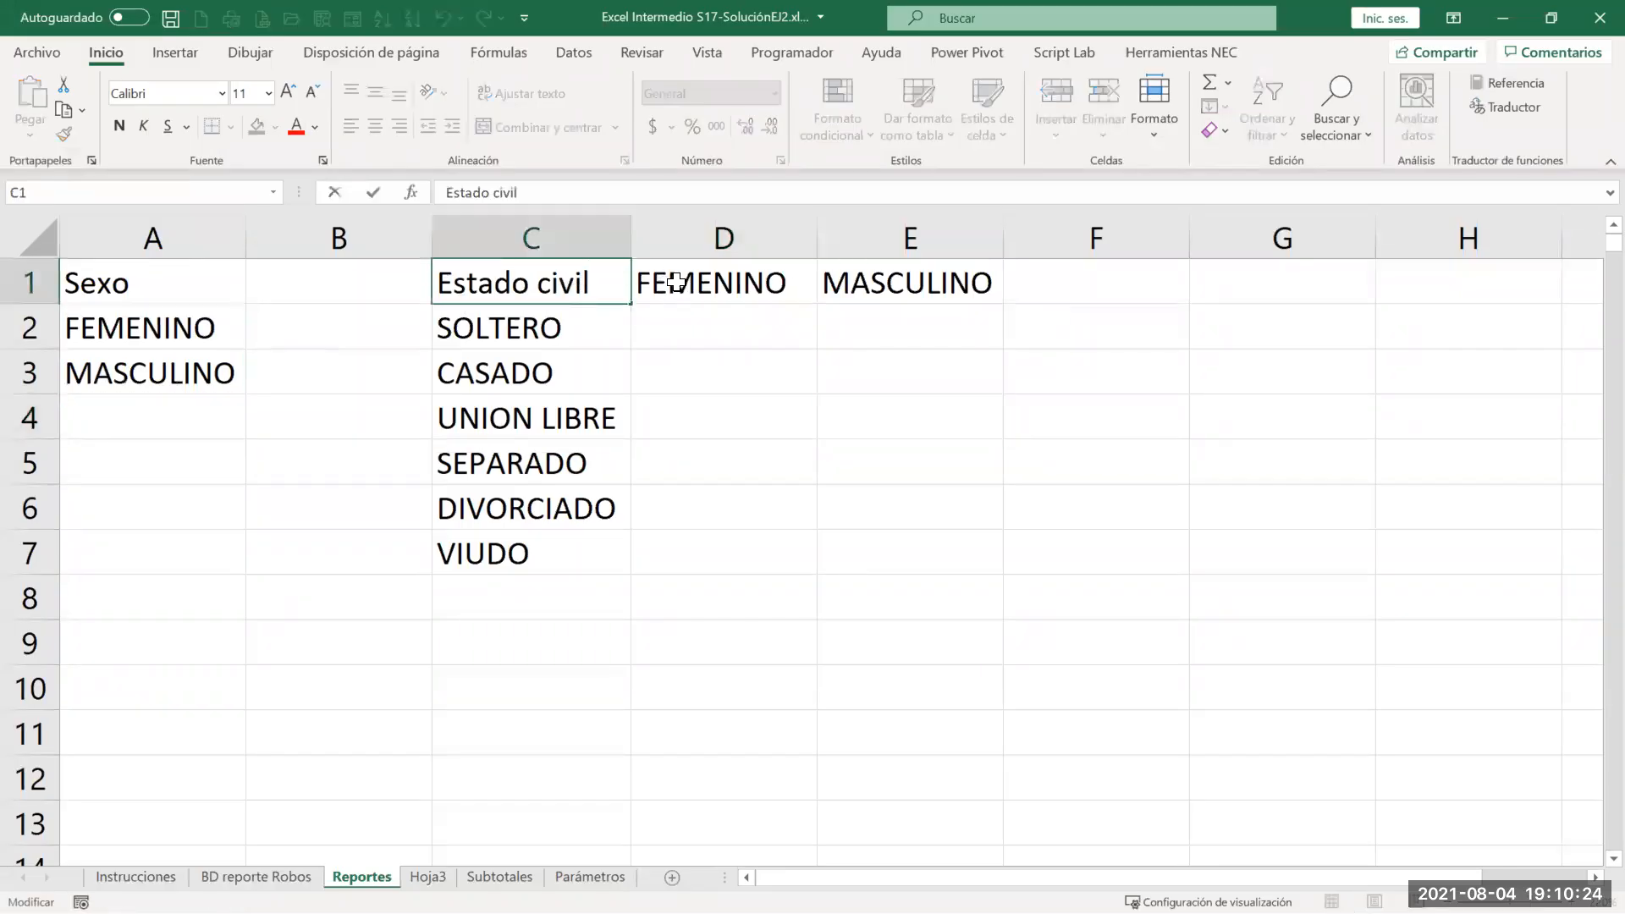
text(/Sexo)
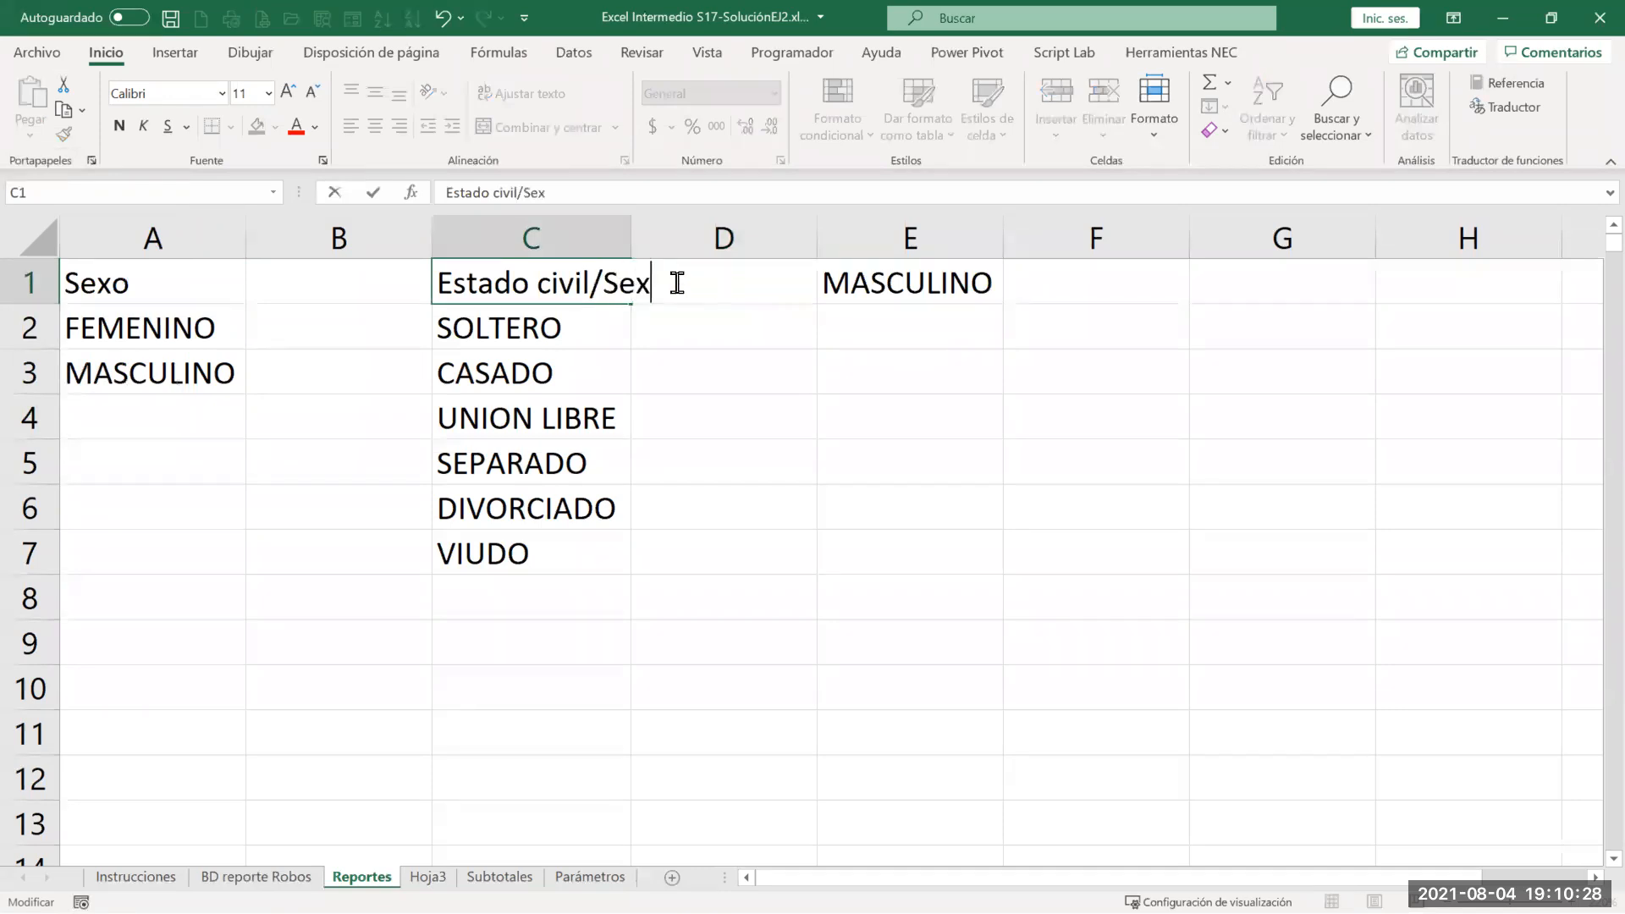
key(Return)
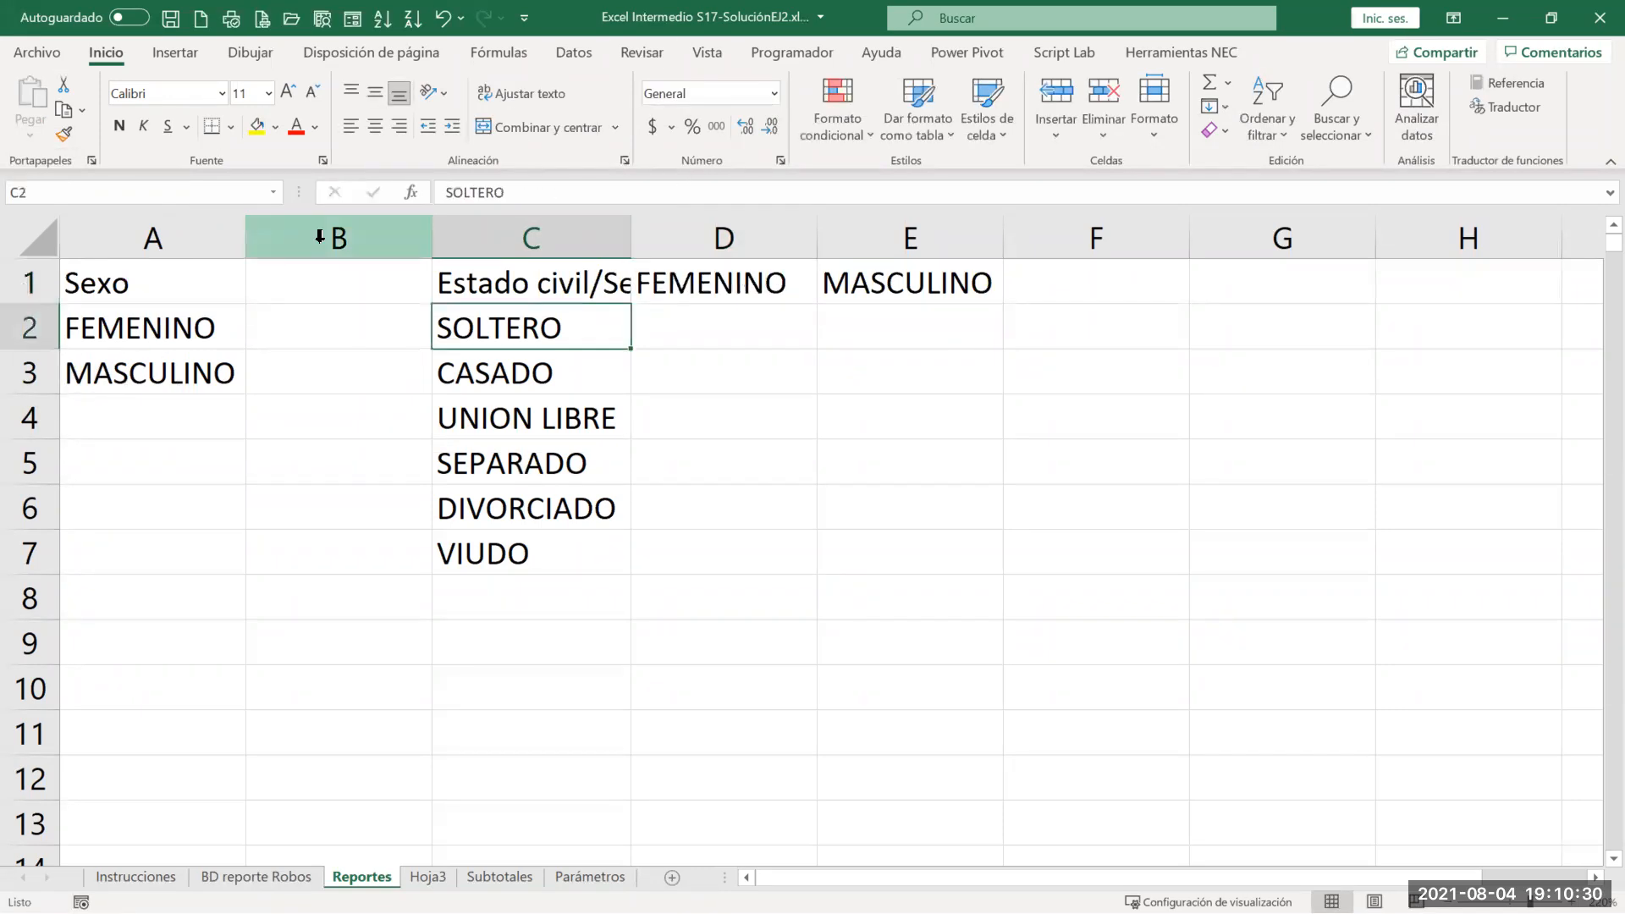
Step: Delete columns A and B, and fit the widths of the Estado civil/Sexo and MASCULINO columns to their contents
click(314, 238)
shift+click(153, 238)
right_click(159, 241)
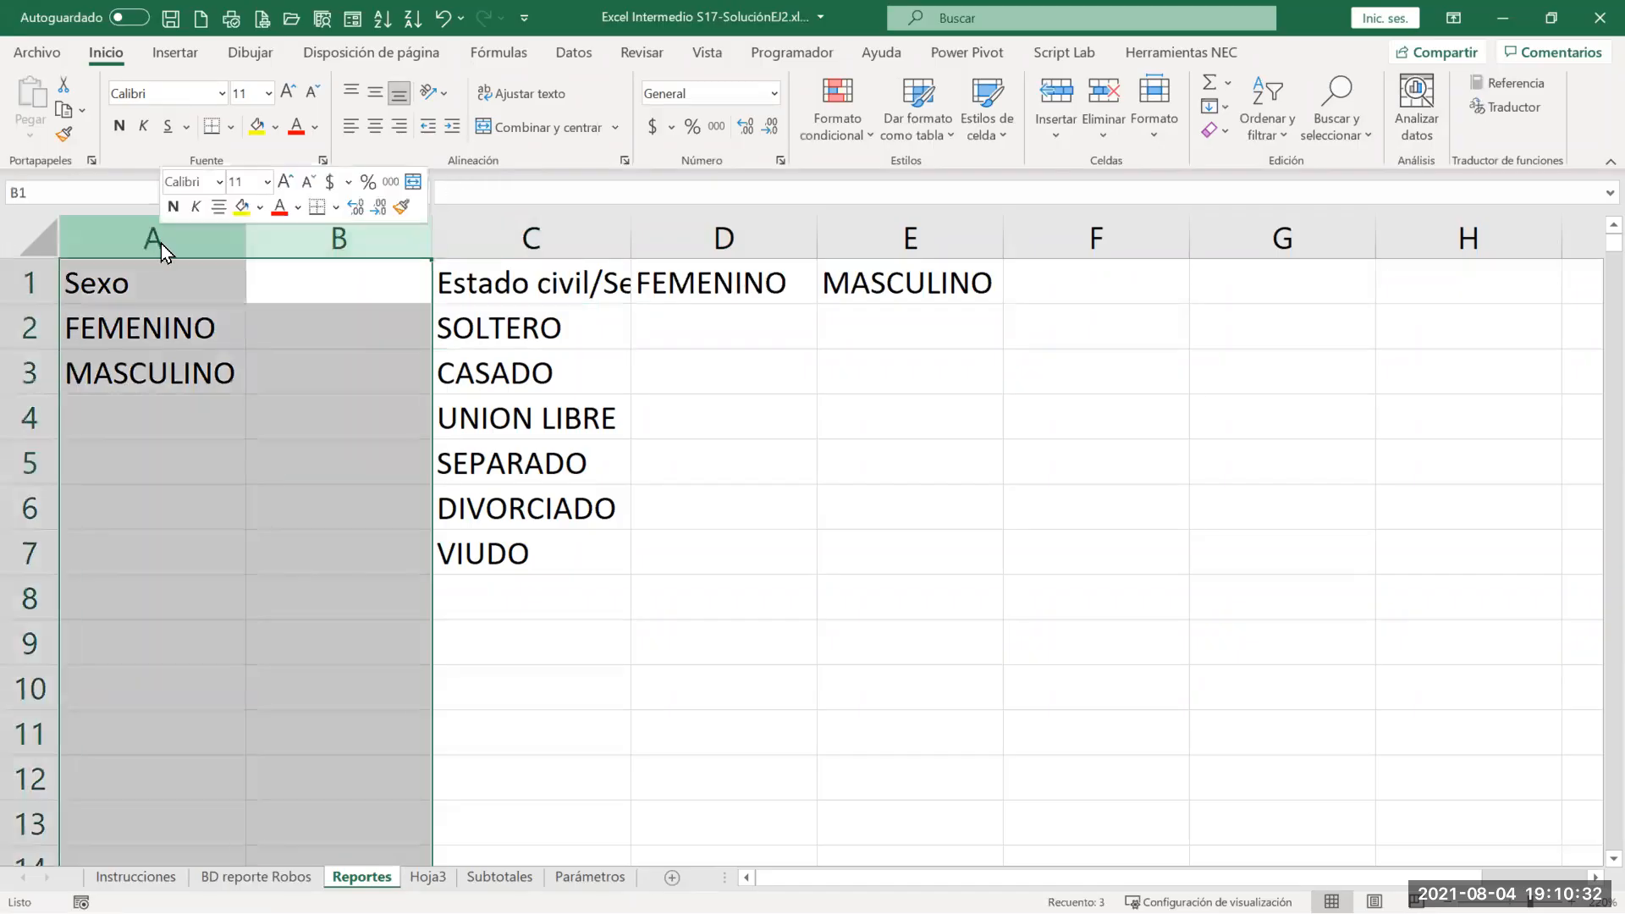
key(Escape)
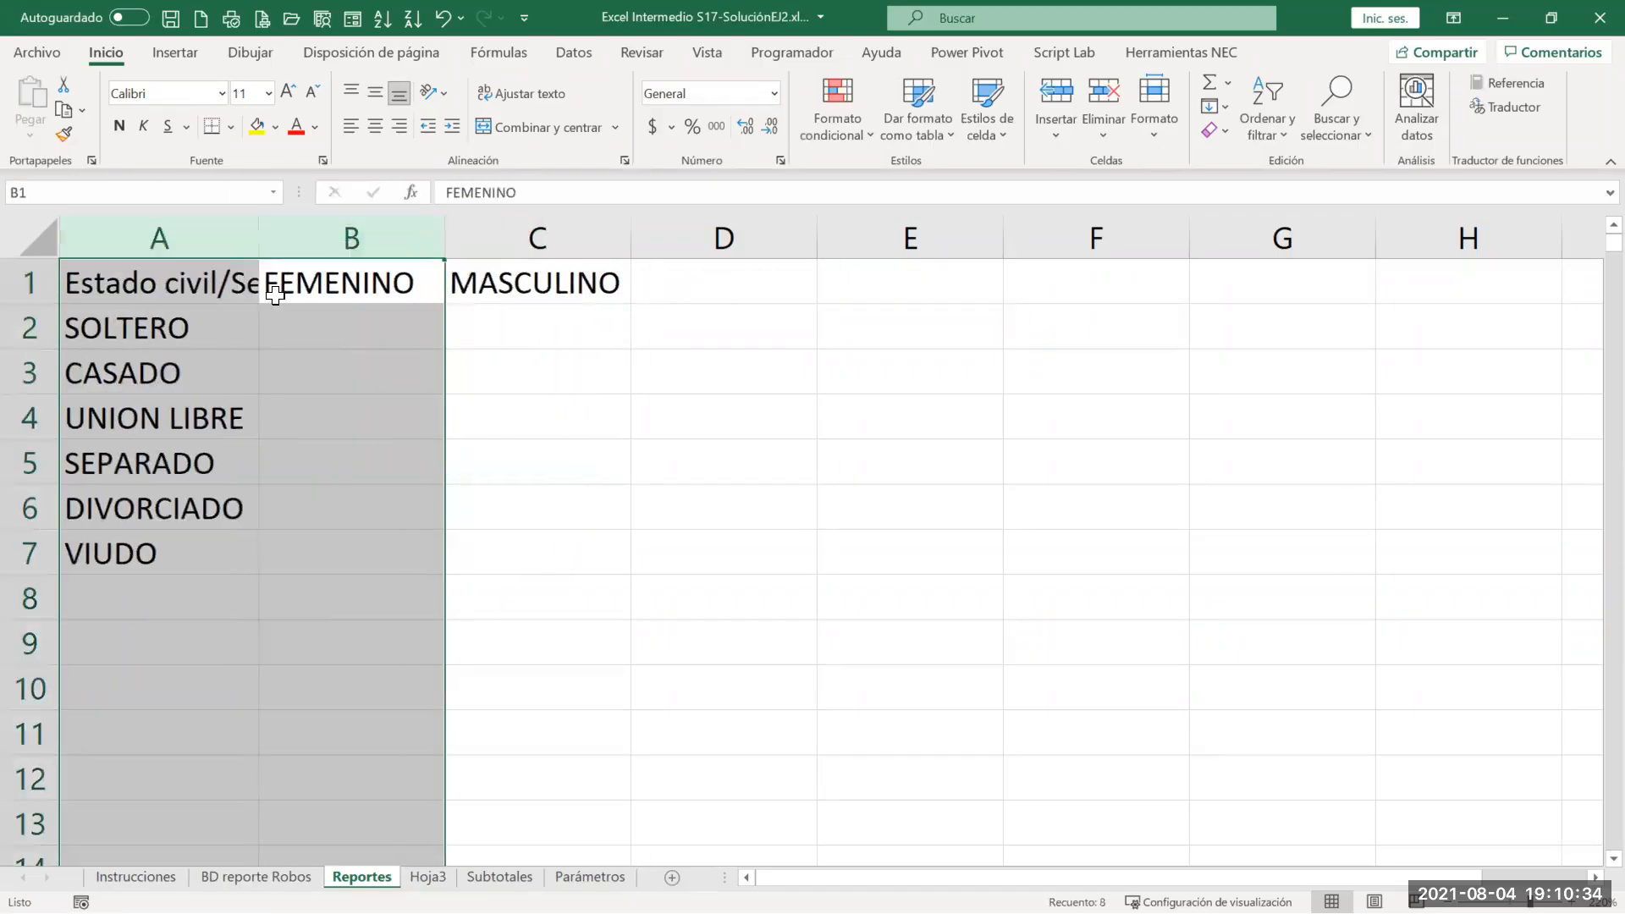
double_click(254, 230)
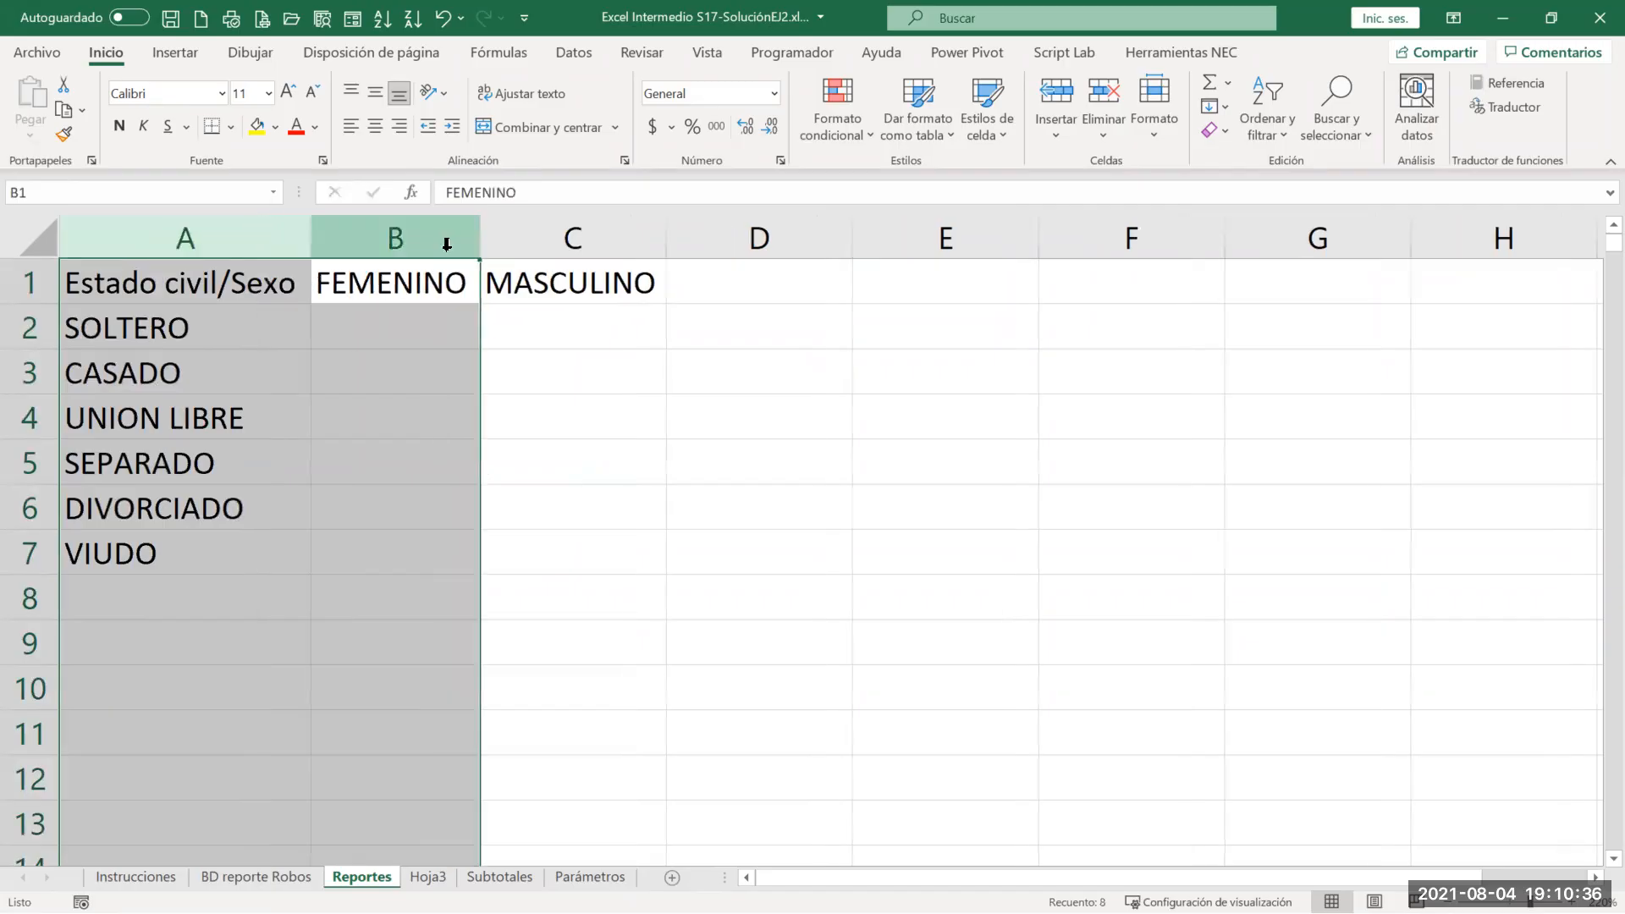
double_click(664, 238)
Step: Start a CONTAR.SI formula in cell B2, where SOLTERO and FEMENINO cross
click(351, 327)
click(351, 327)
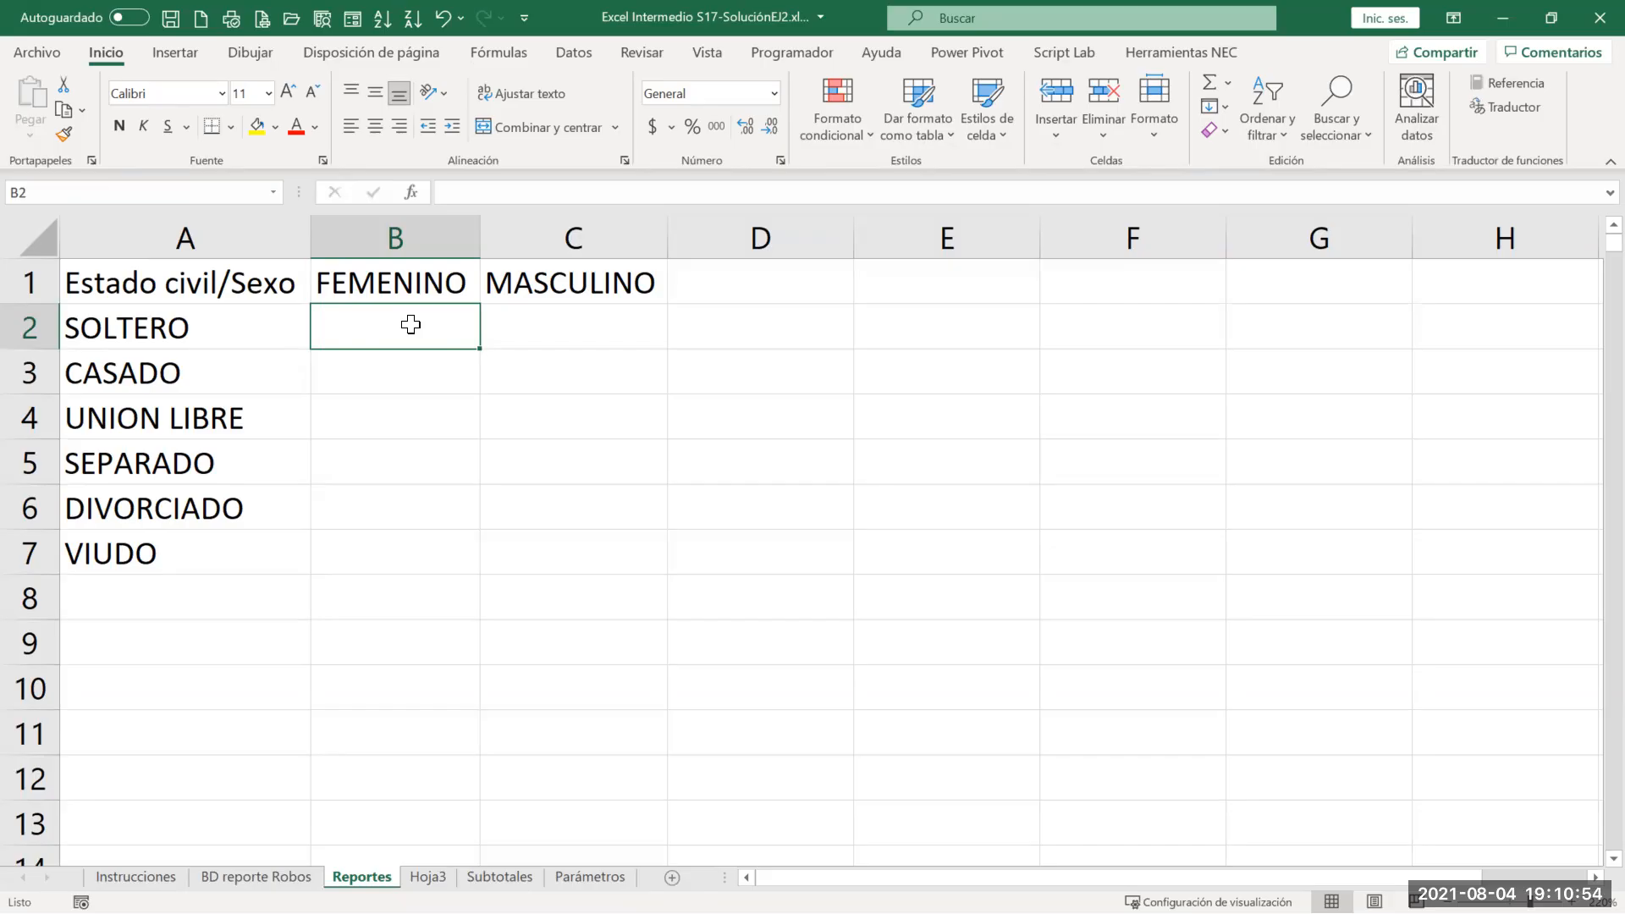
text(=cont)
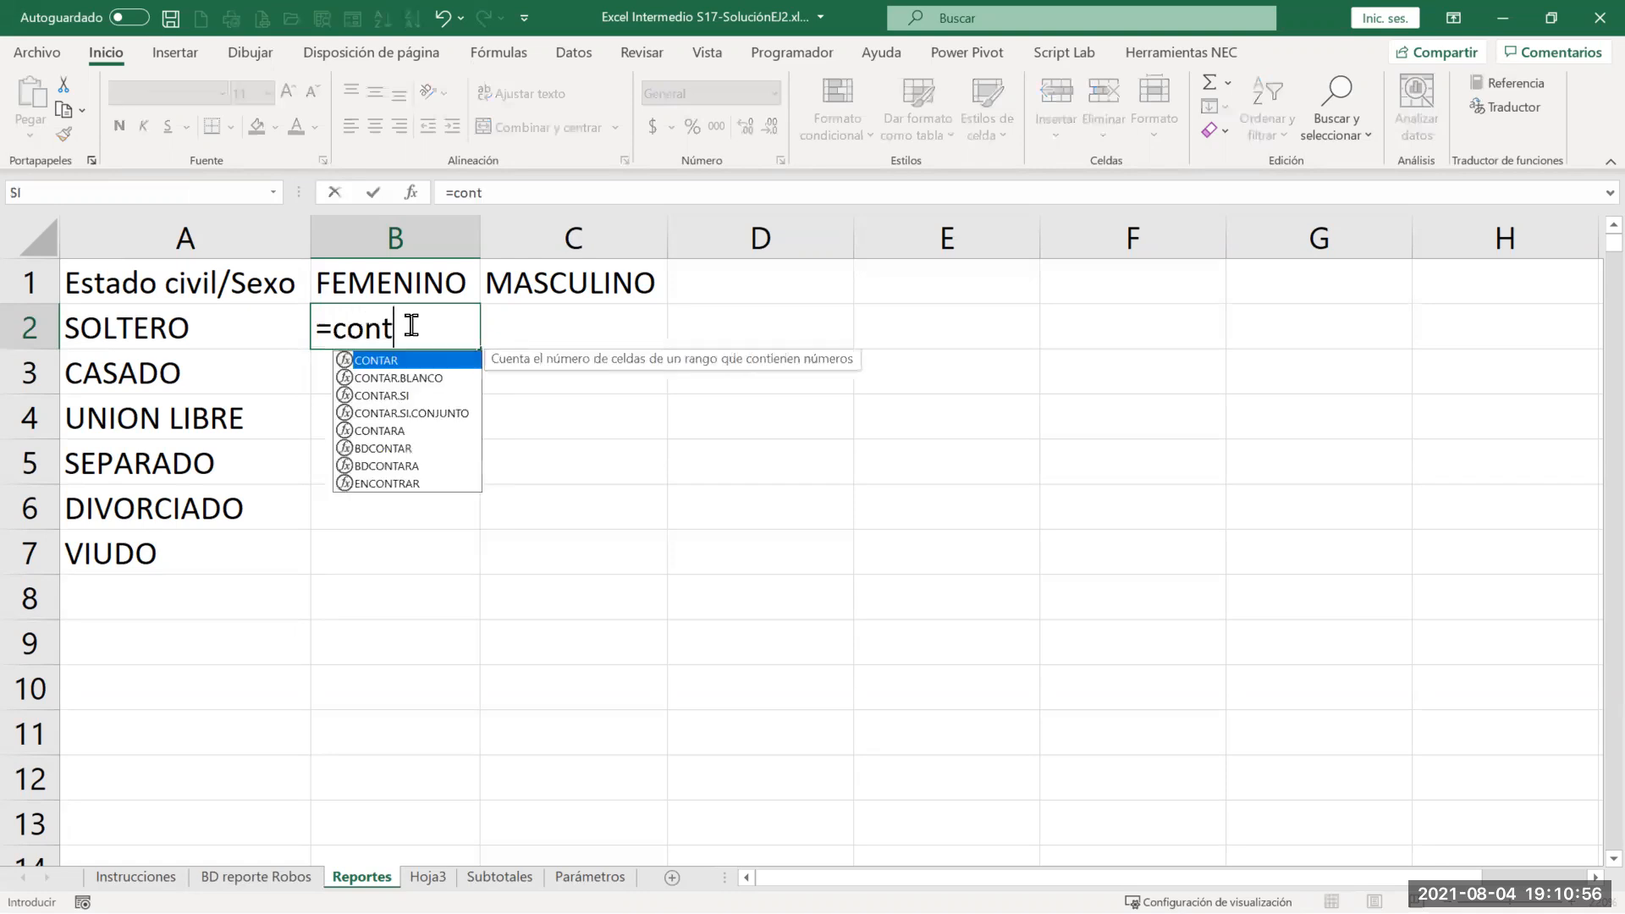
key(Down)
key(Down)
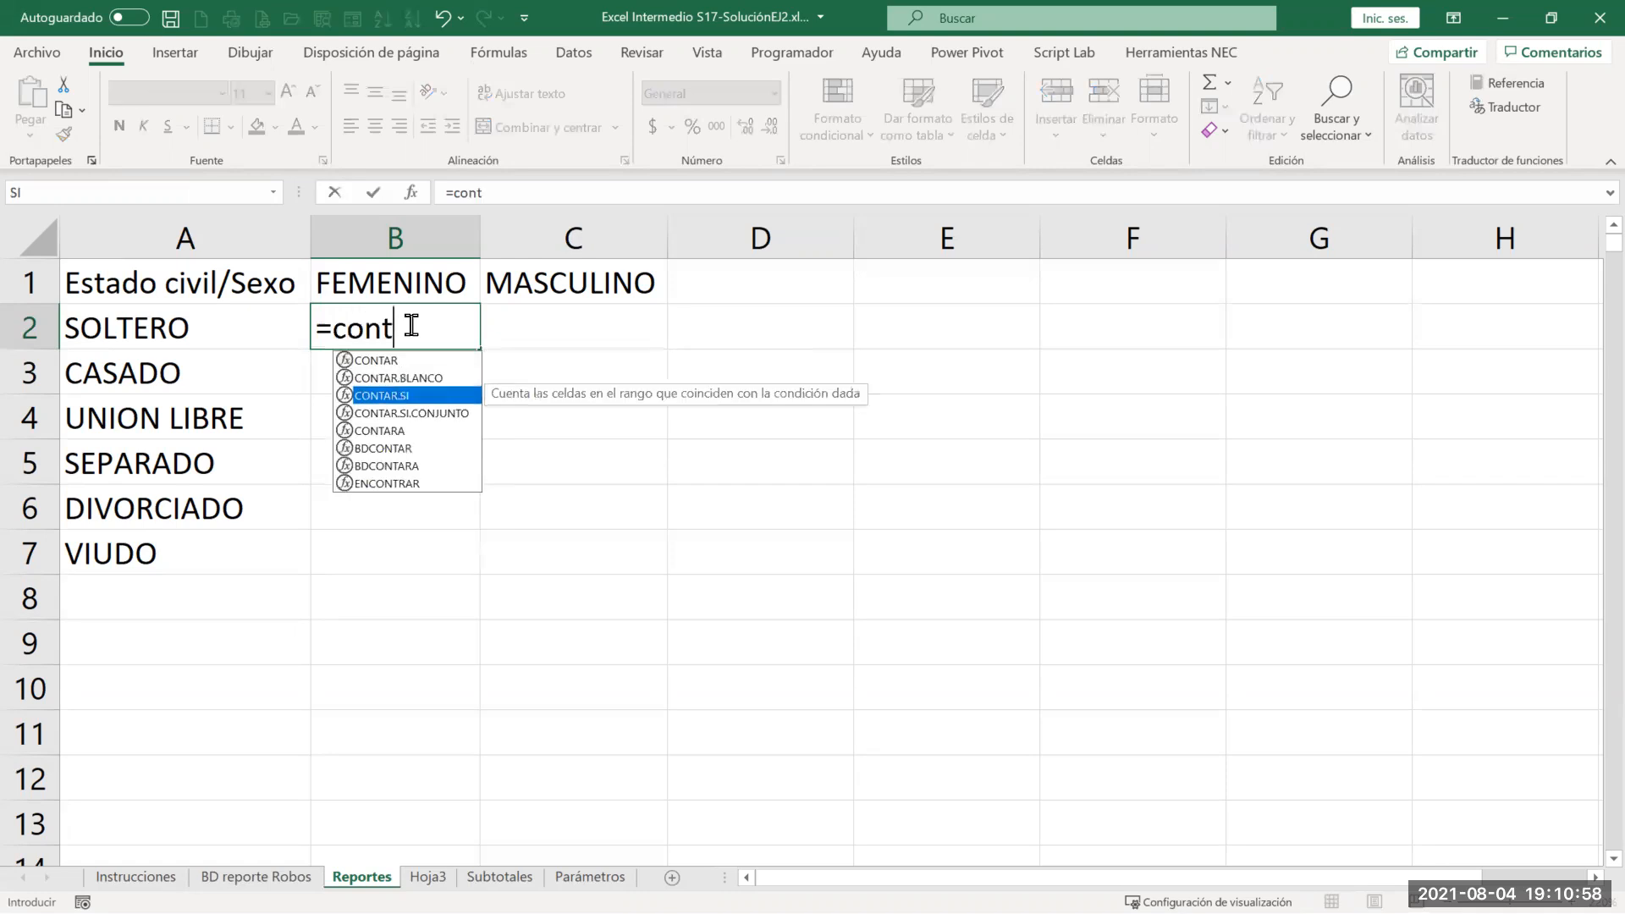
key(Up)
key(Up)
key(Tab)
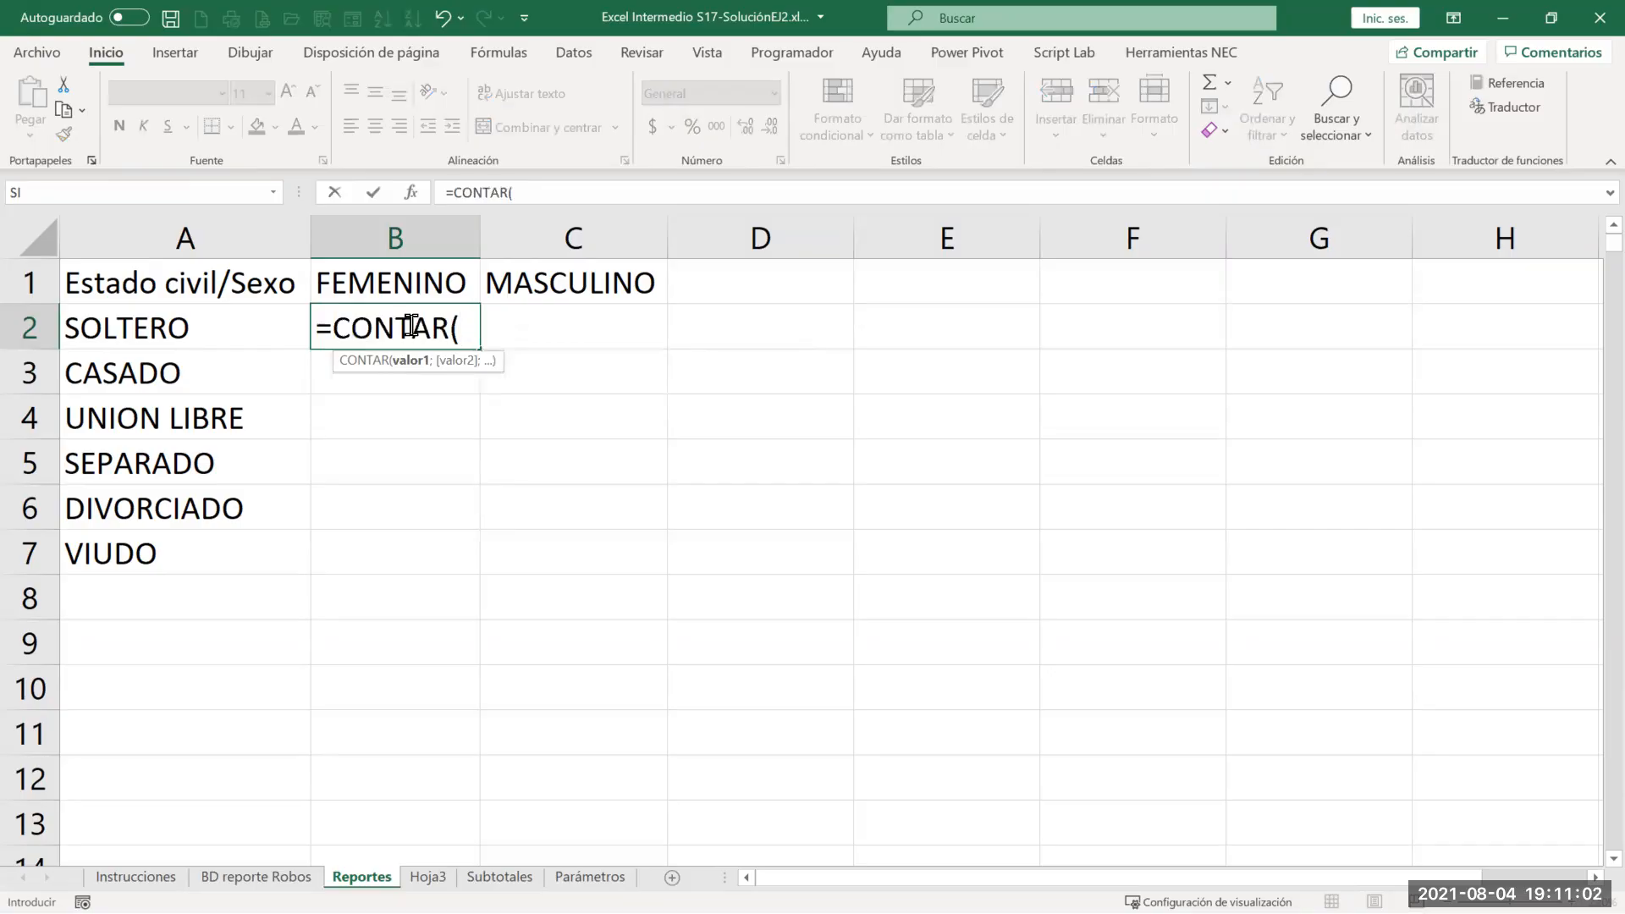
key(BackSpace)
key(BackSpace)
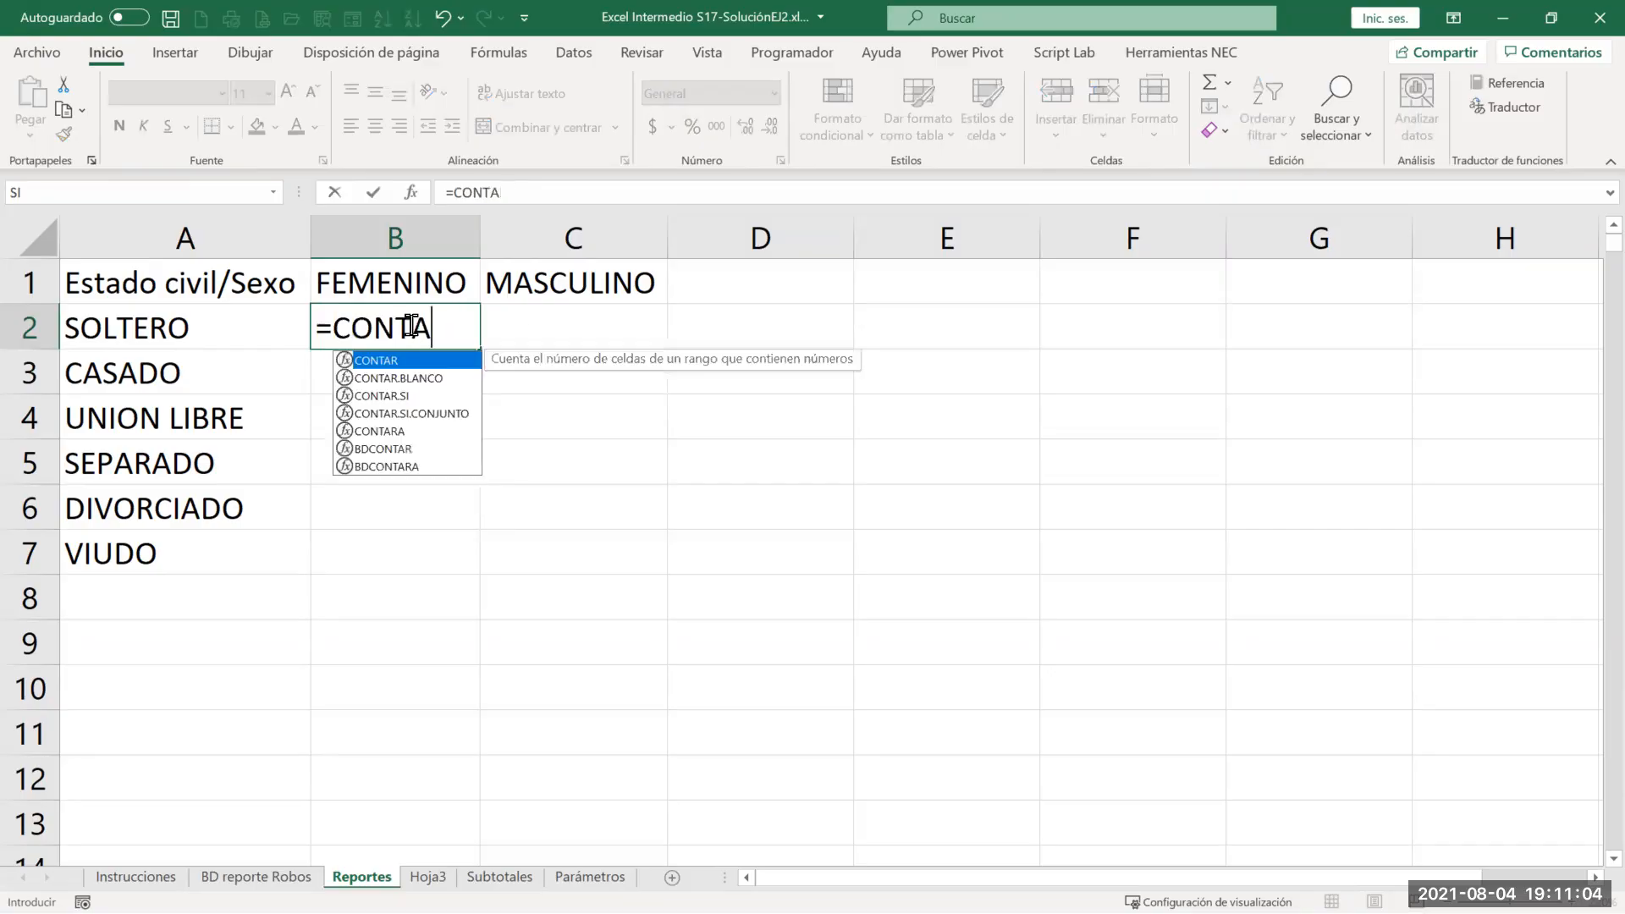
text(r.si)
key(Tab)
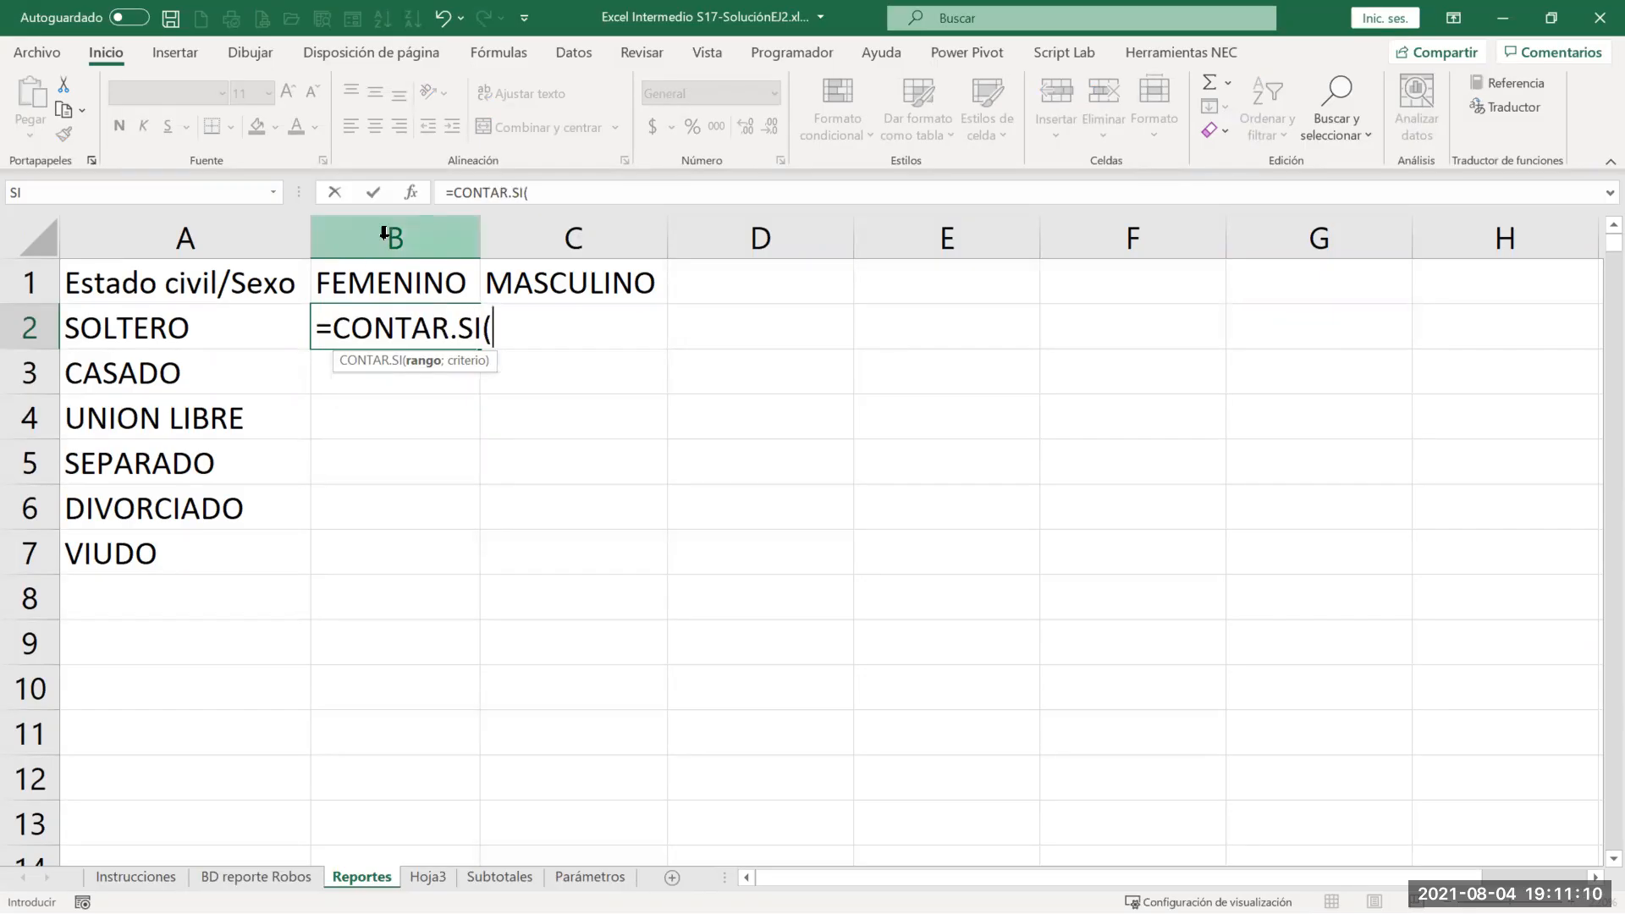
click(411, 193)
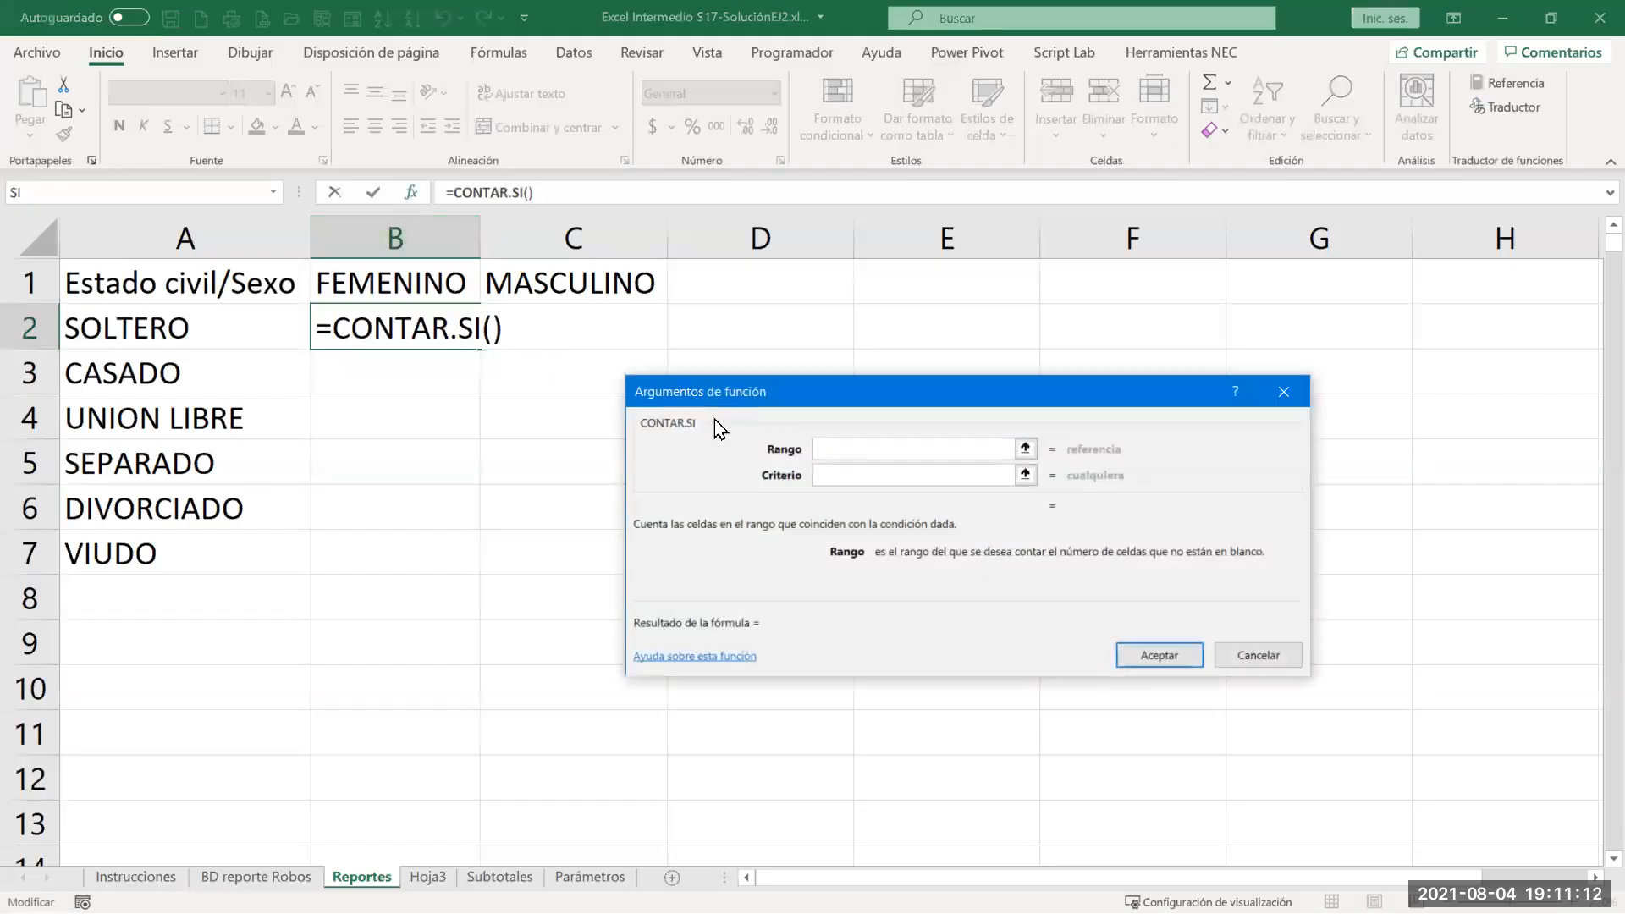
drag(756, 401, 486, 501)
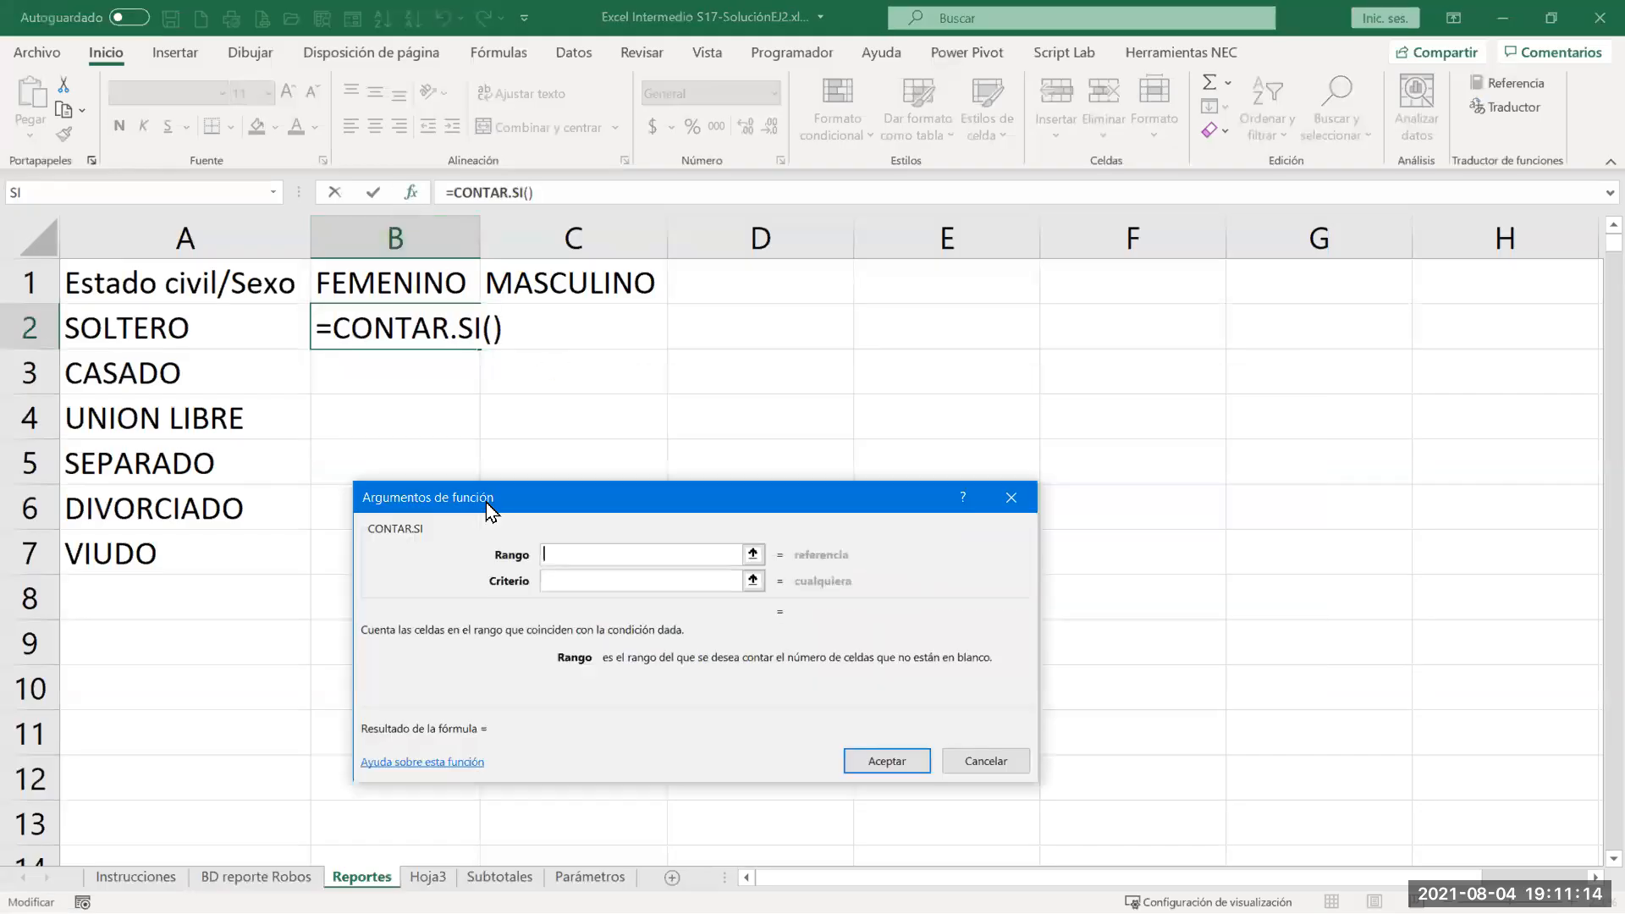
click(566, 577)
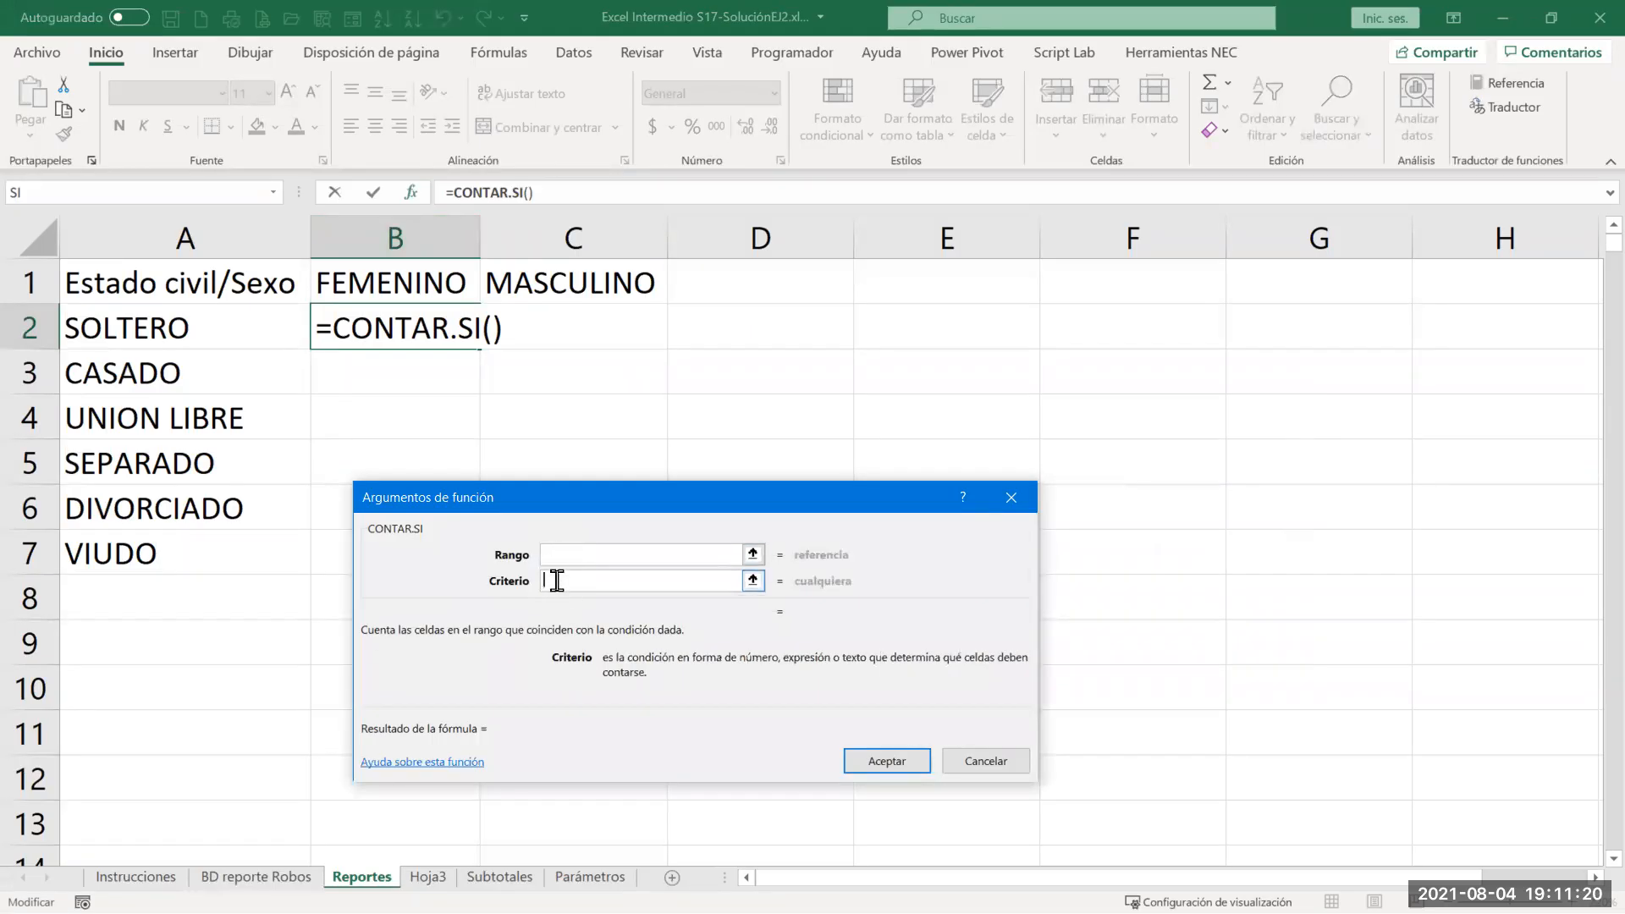
click(559, 555)
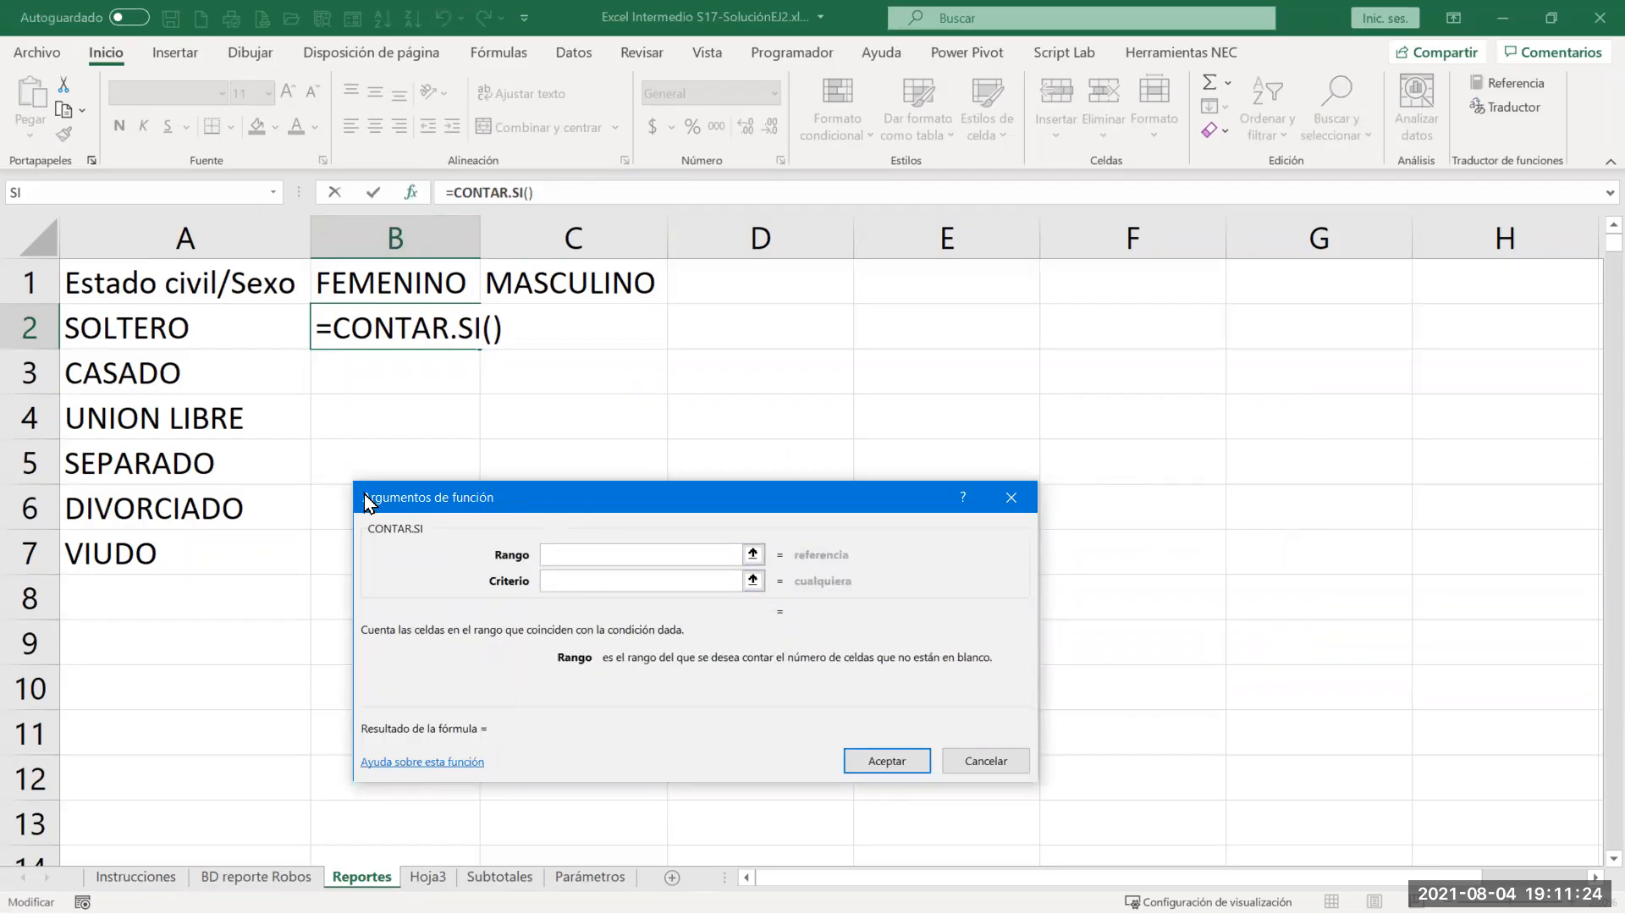
drag(549, 501, 489, 489)
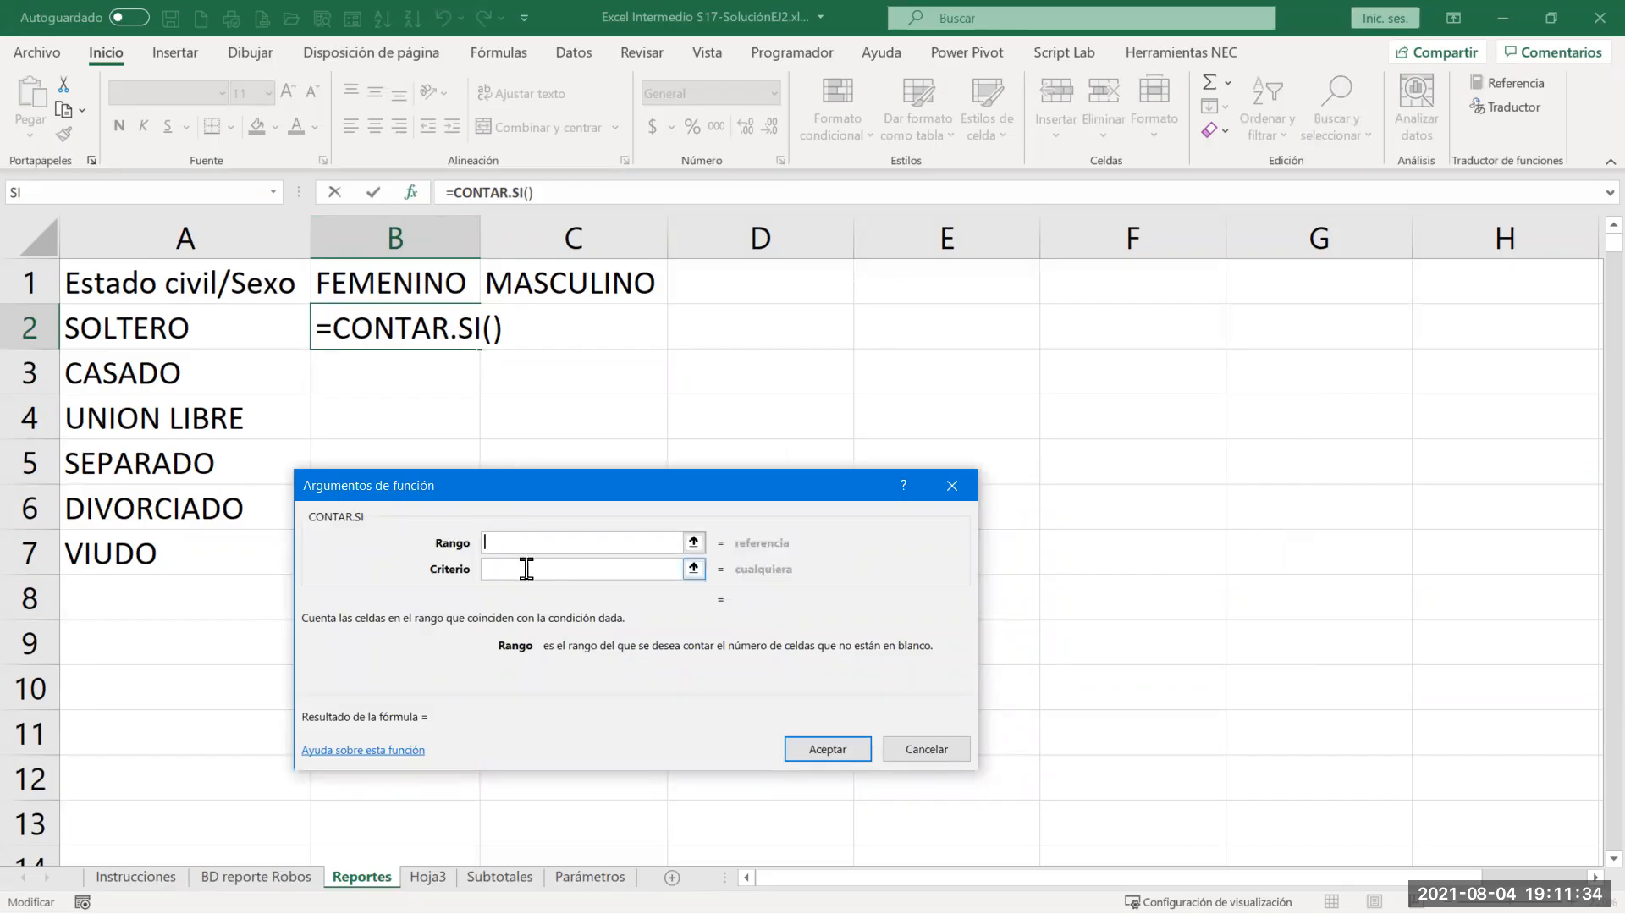
click(918, 746)
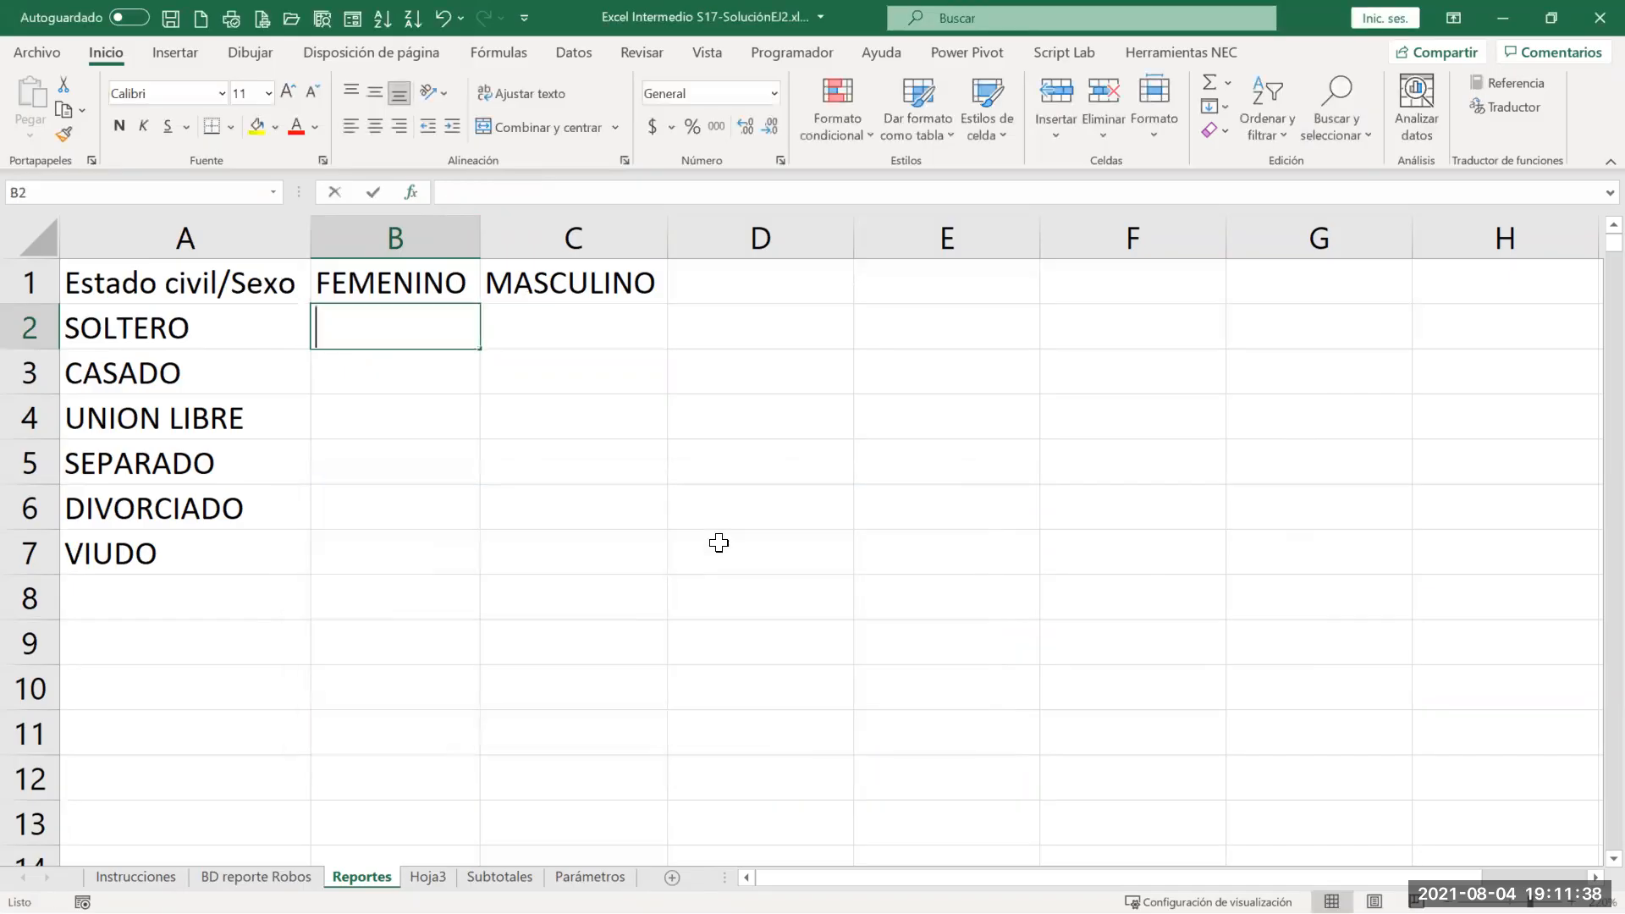
Step: Start a CONTAR.SI.CONJUNTO formula in cell B2 and open its function arguments, keeping the matrix headers in view
text(=conta)
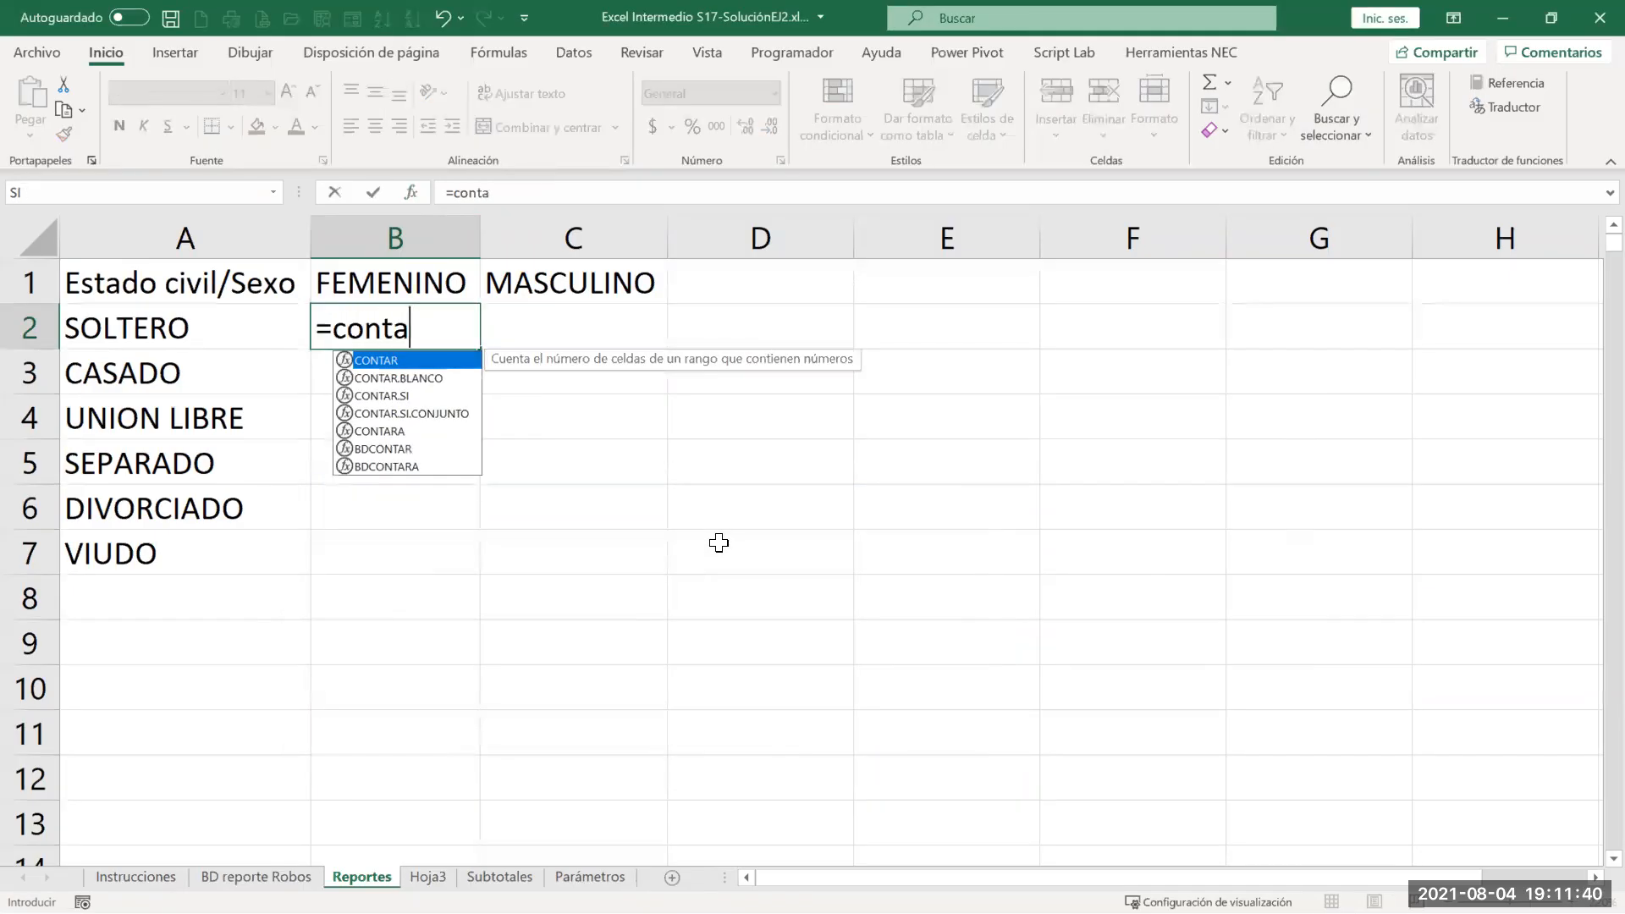
key(Down)
key(Down)
key(Down)
key(Tab)
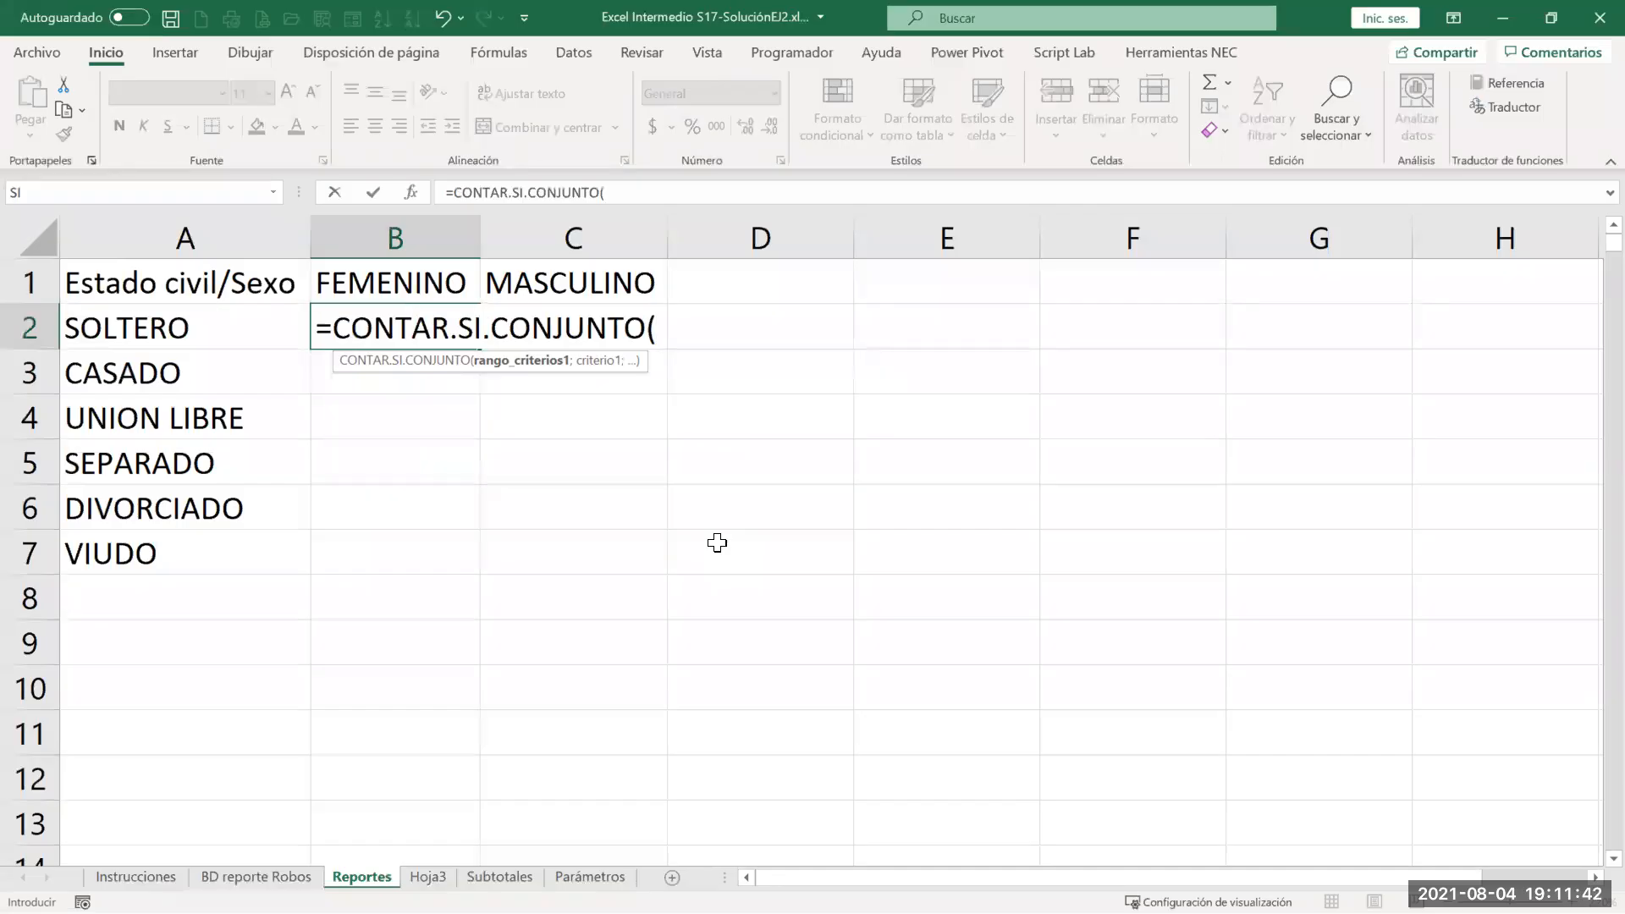
click(411, 193)
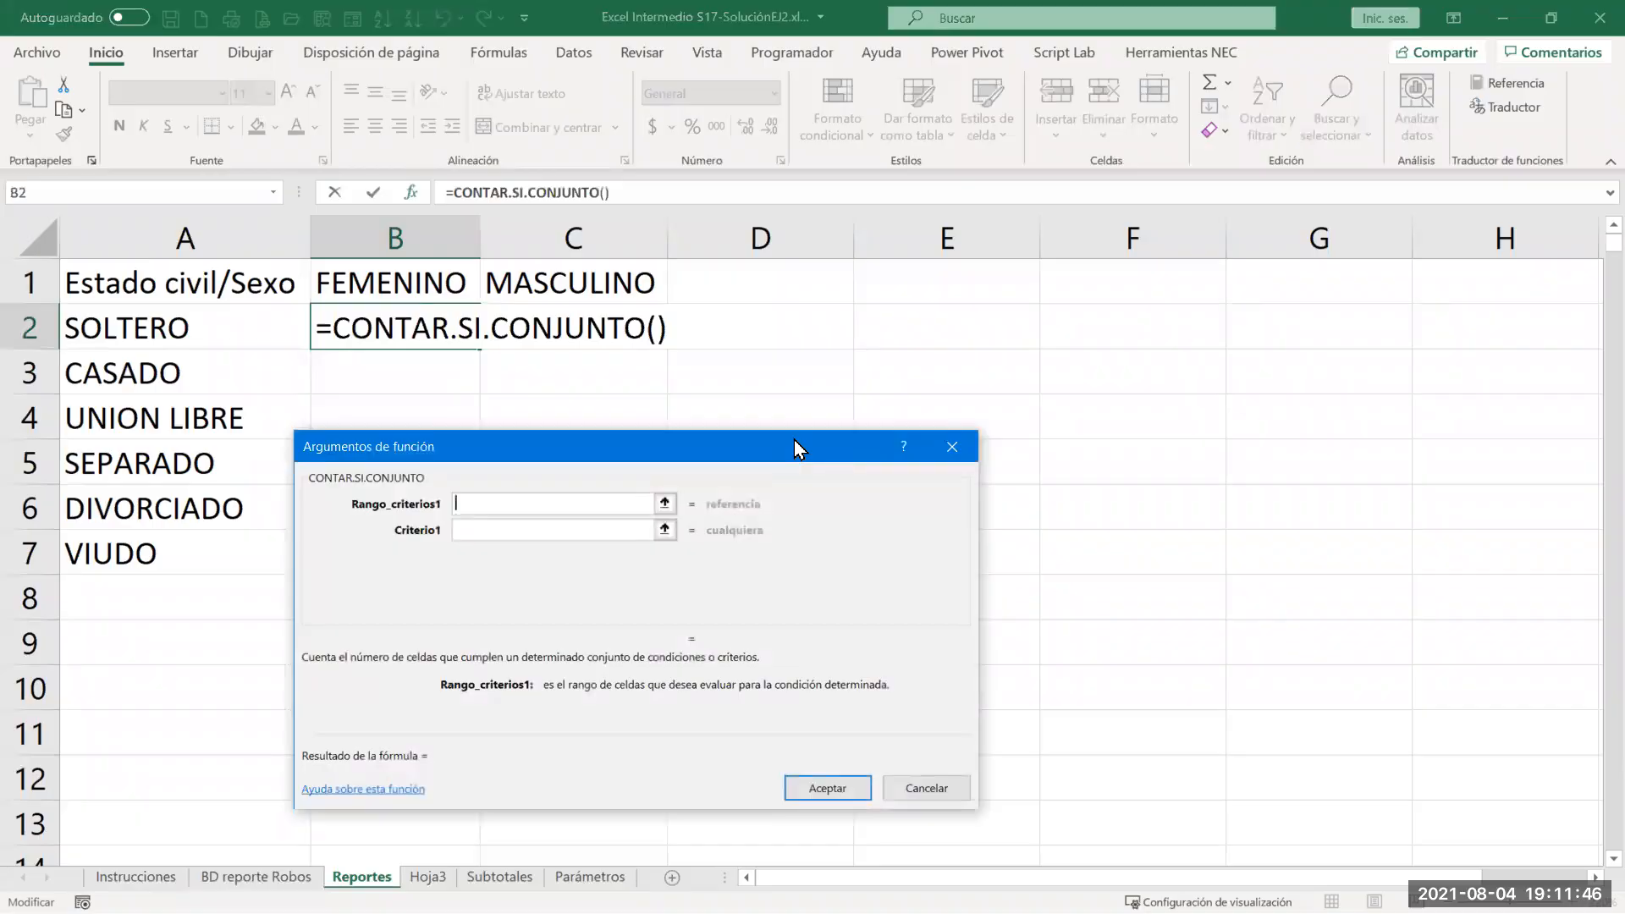
drag(794, 439, 1091, 391)
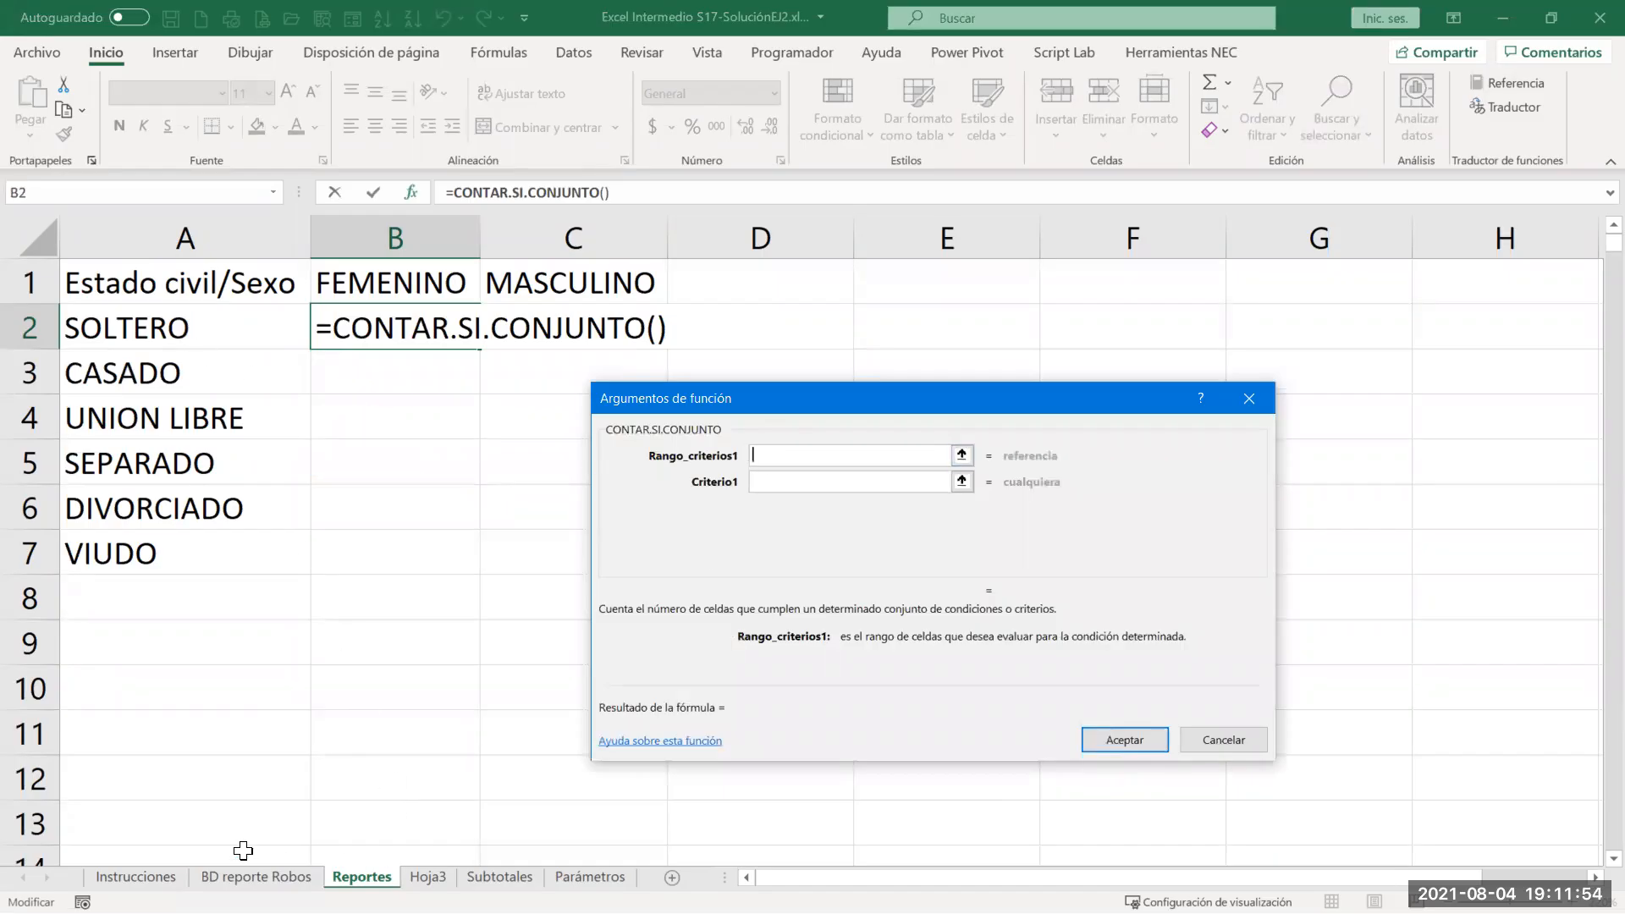
Step: Set the first criteria range to the Estado civil column L7:L704 of BD reporte Robos, with cell A2 as its criterion
click(256, 877)
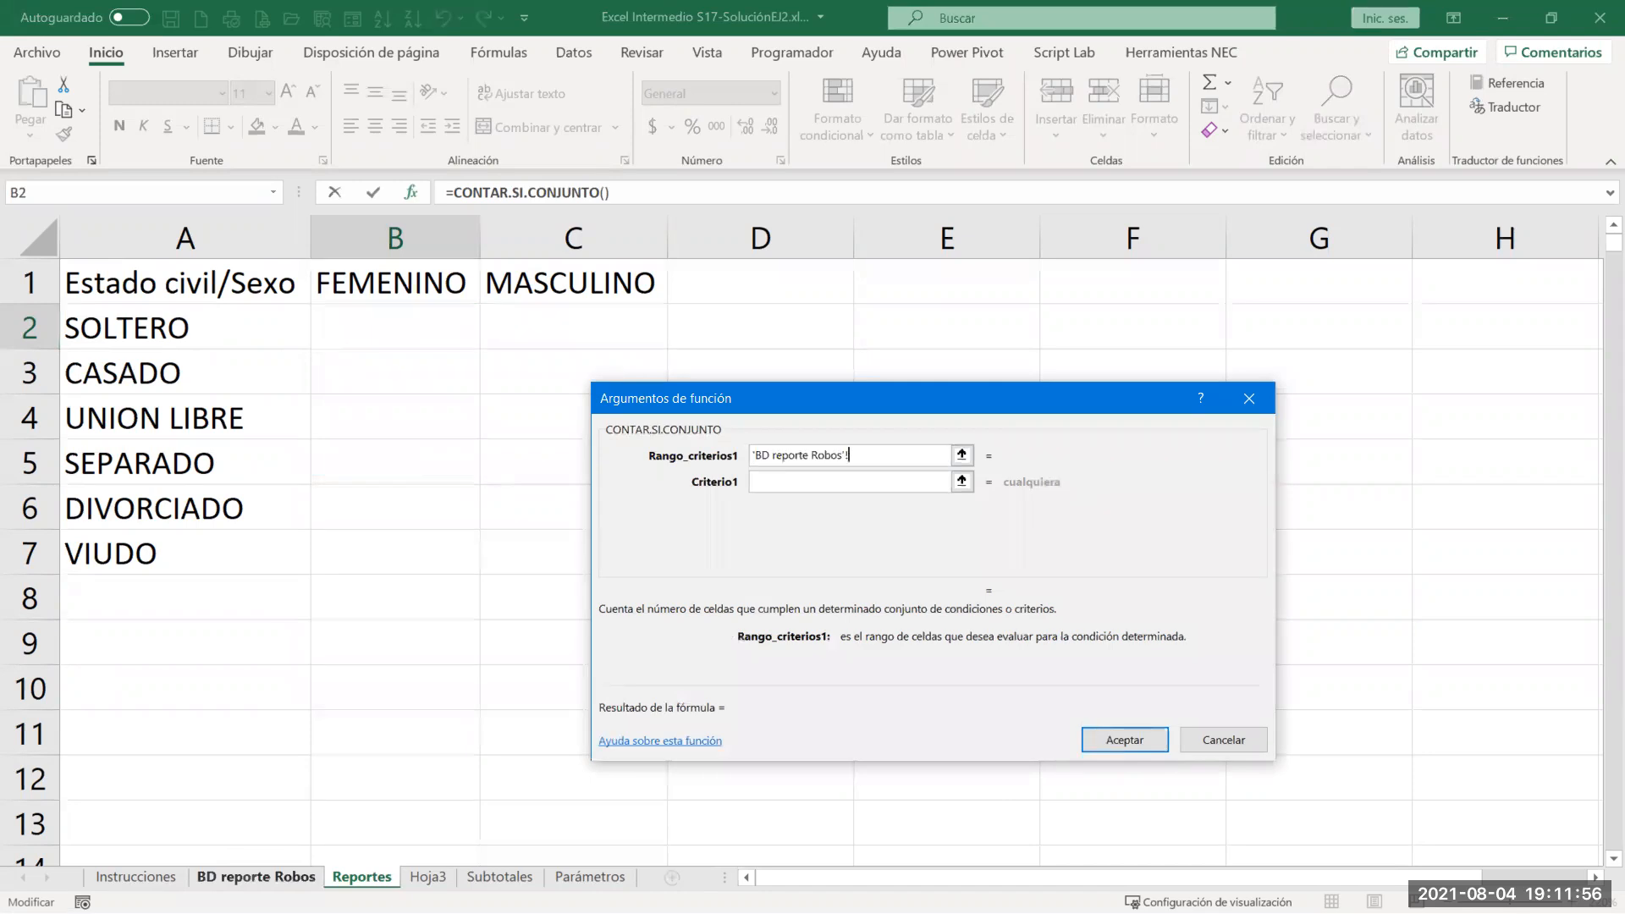
click(1193, 287)
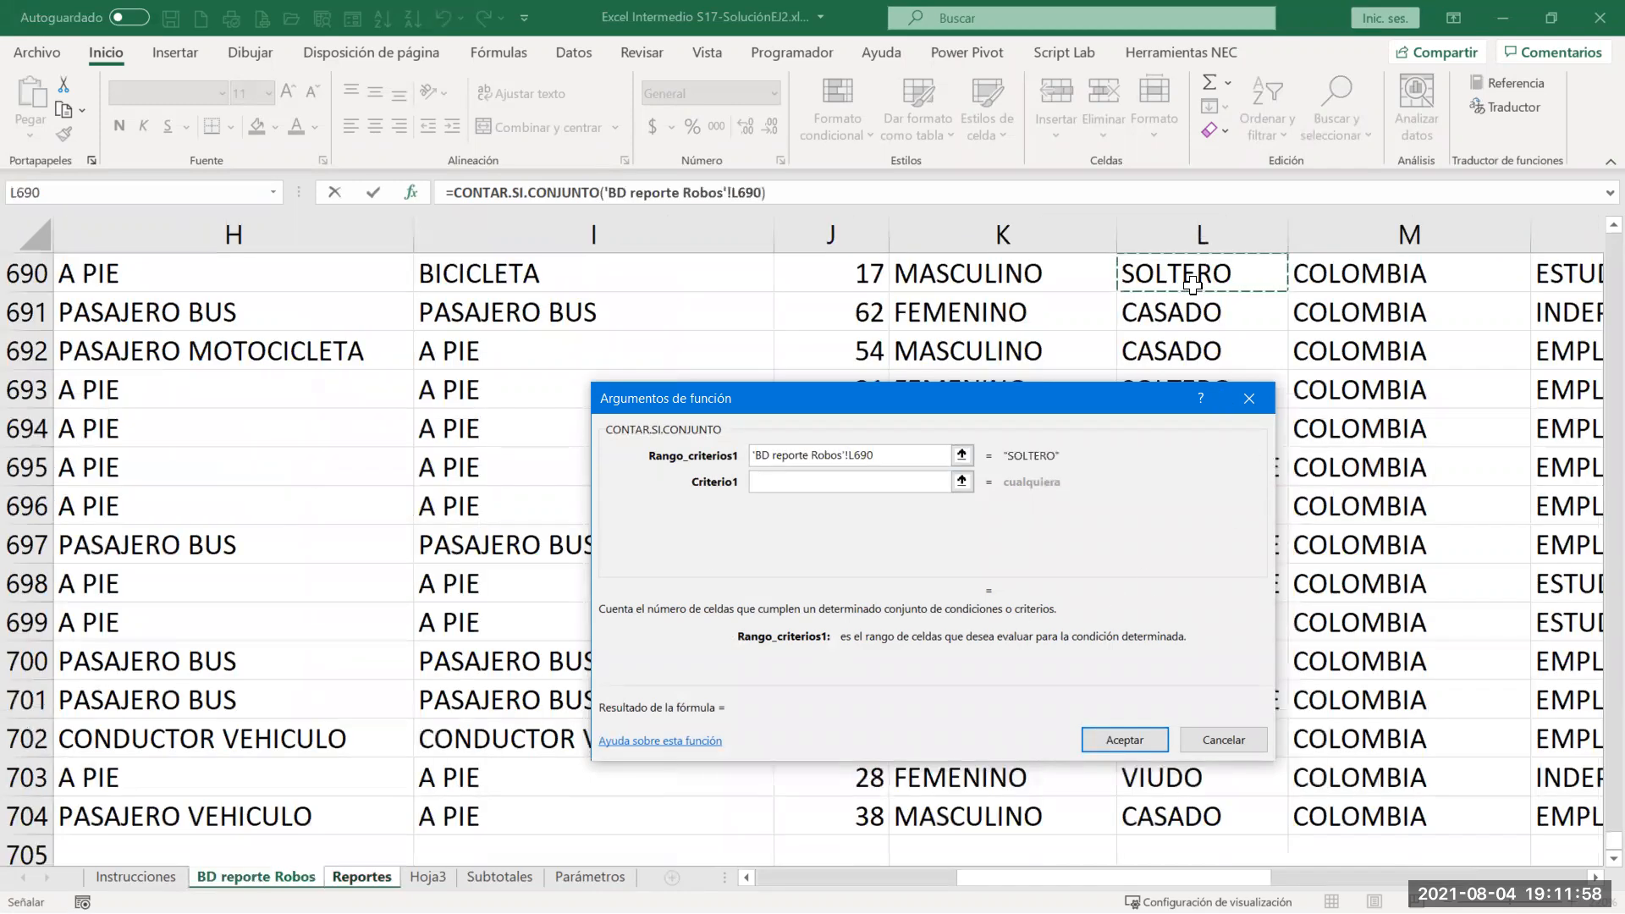
key(ctrl+Up)
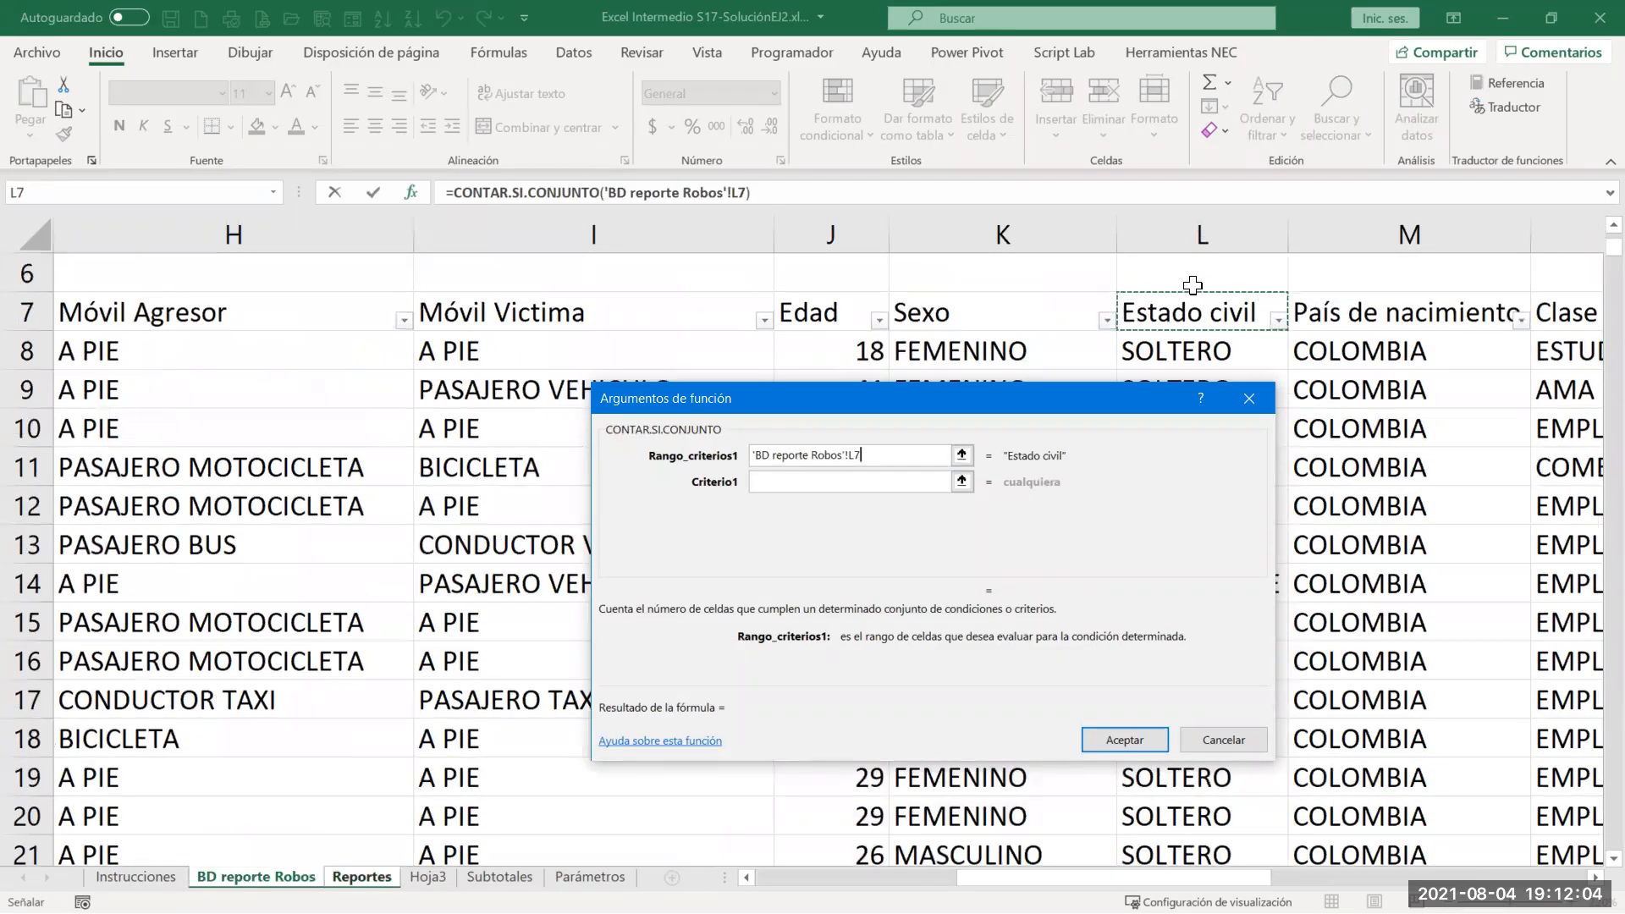
key(ctrl+shift+Down)
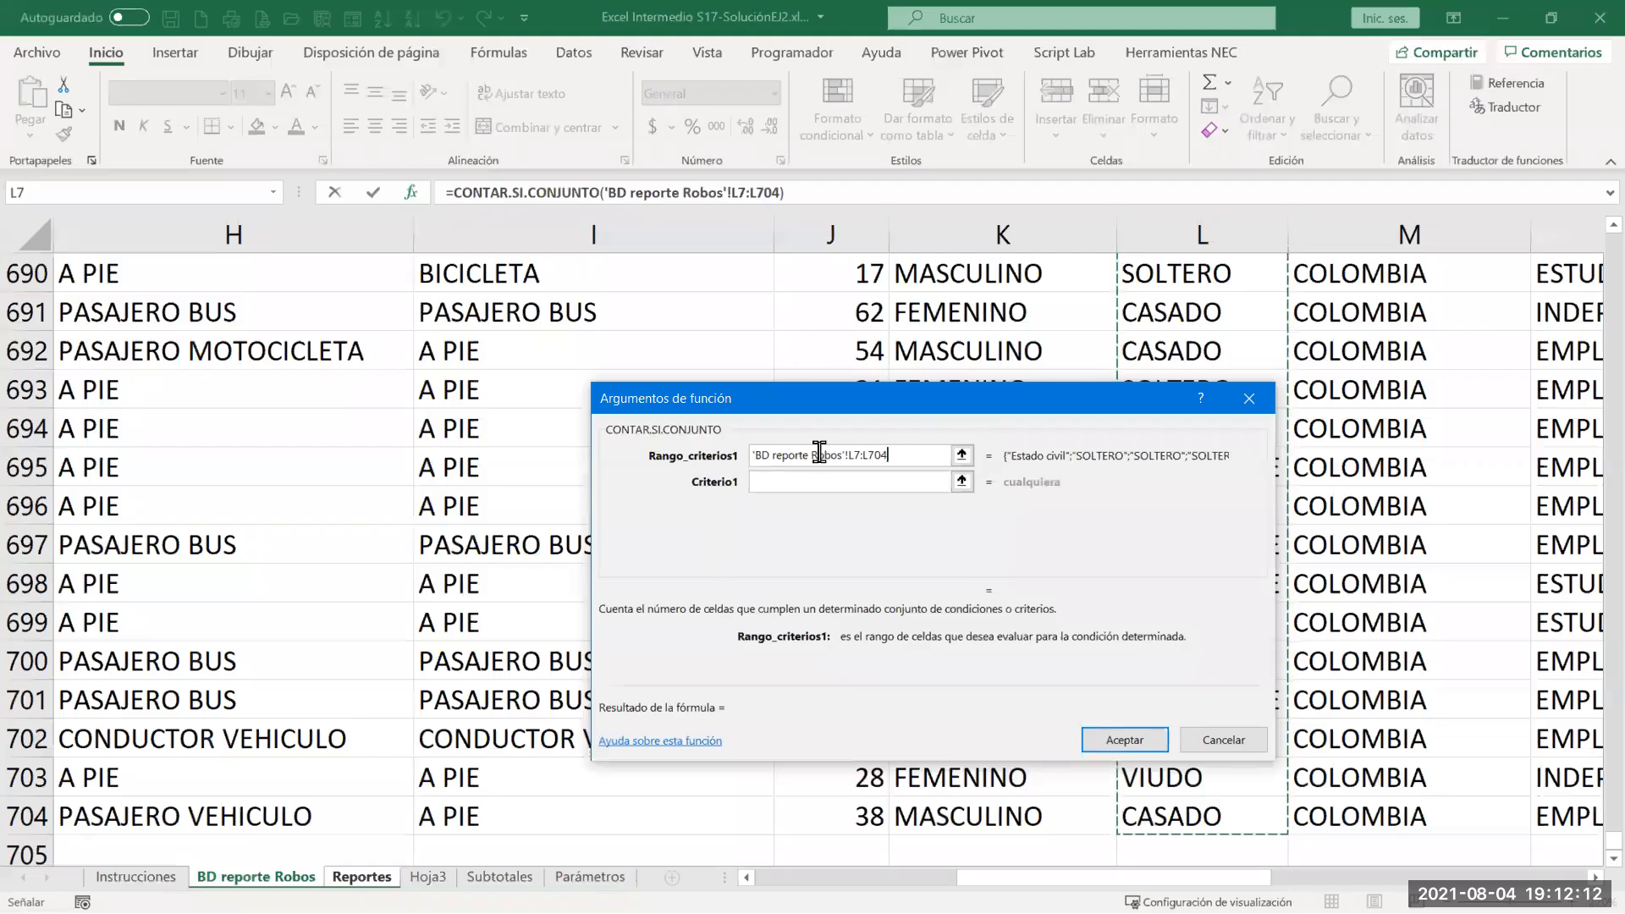
click(804, 482)
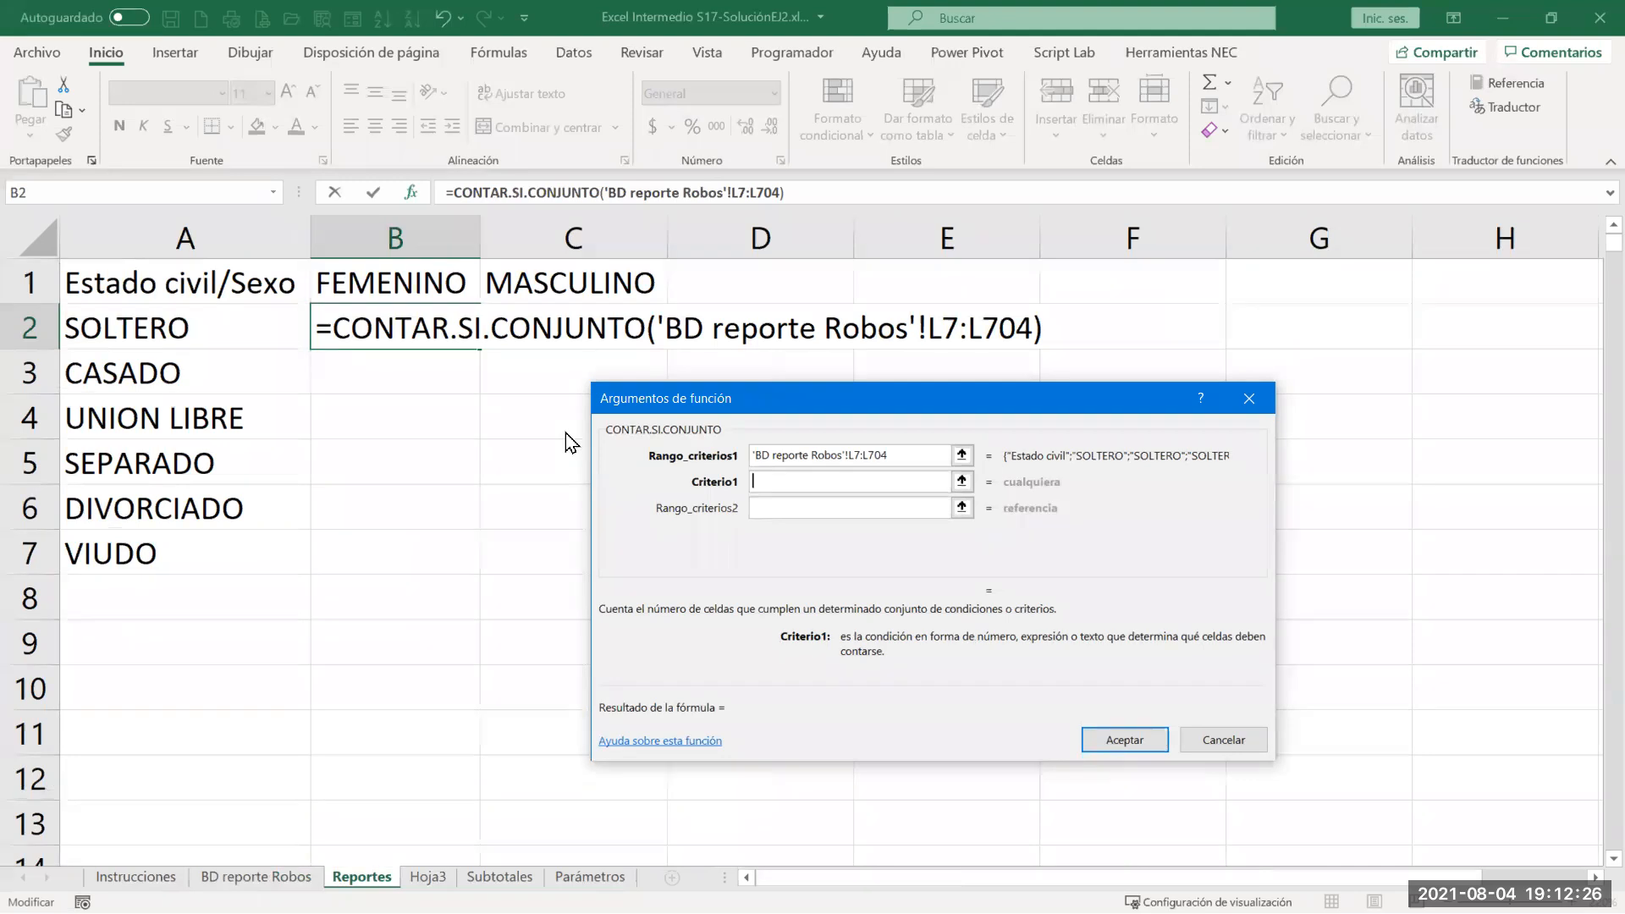
text(A2)
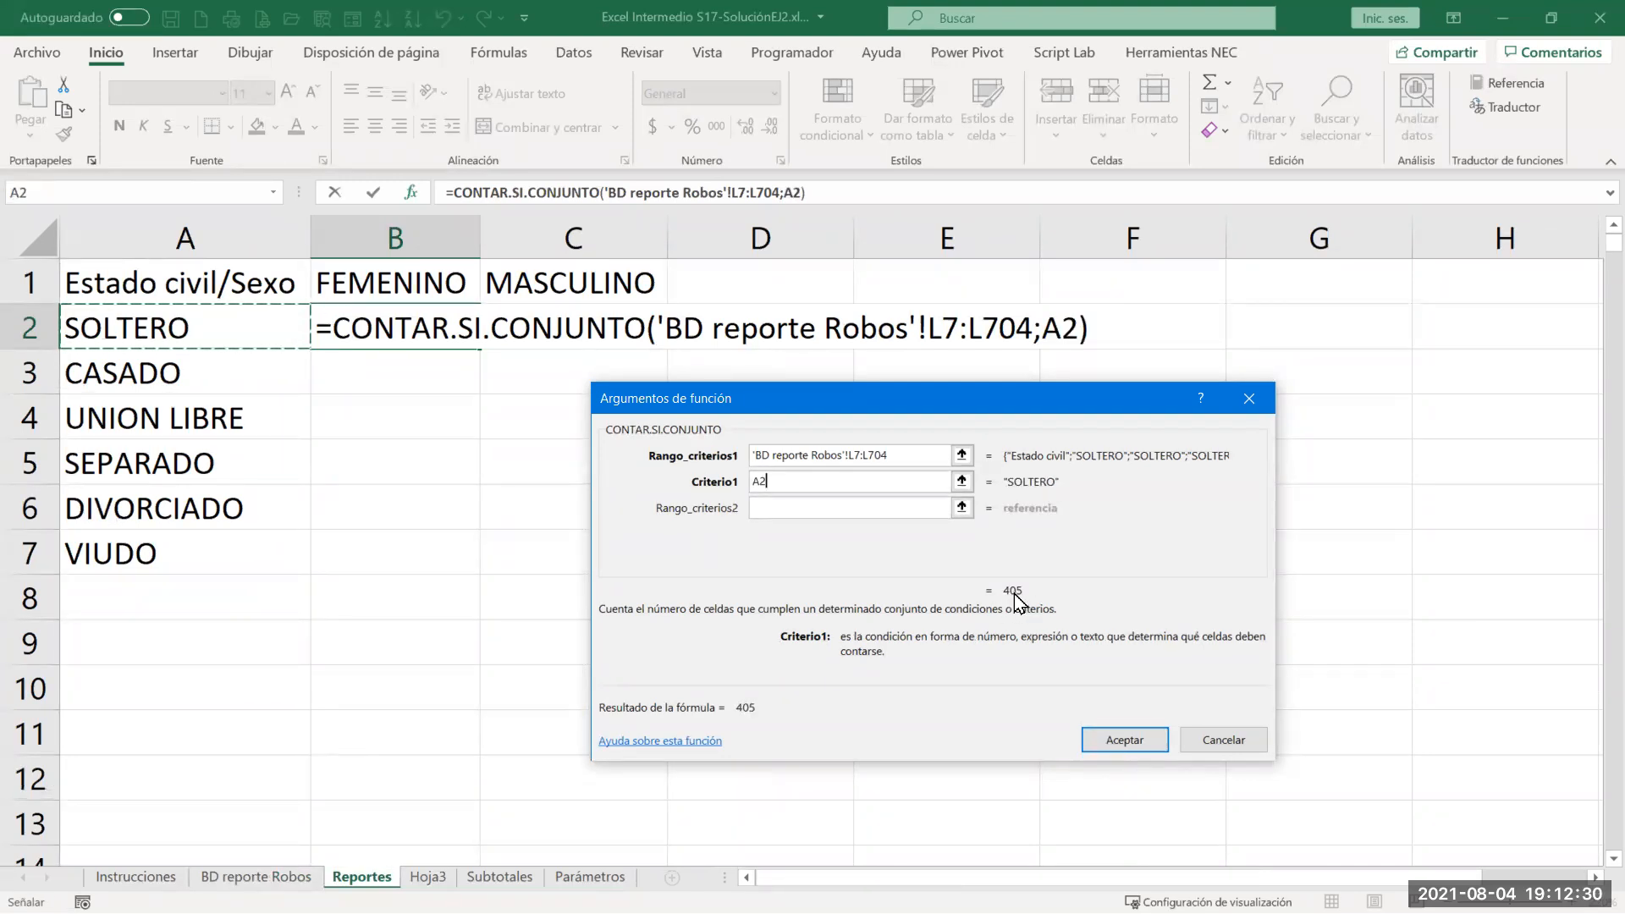
Step: Add the Sexo column K7:K704 of BD reporte Robos as second criteria range with criterion B1, and accept the formula
click(772, 508)
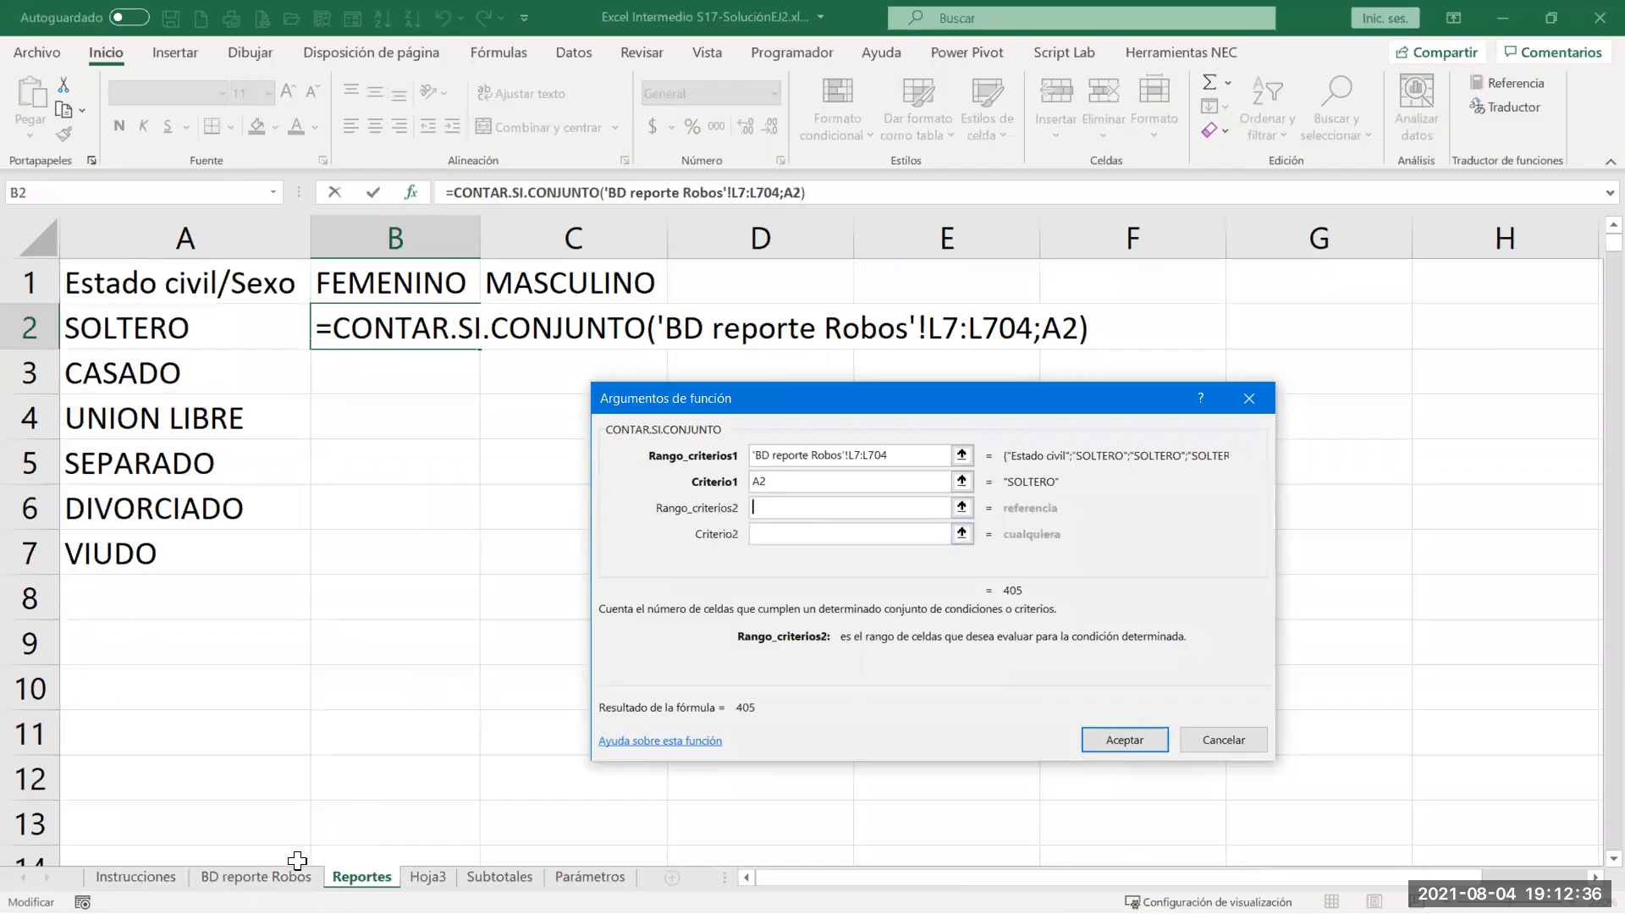
click(255, 877)
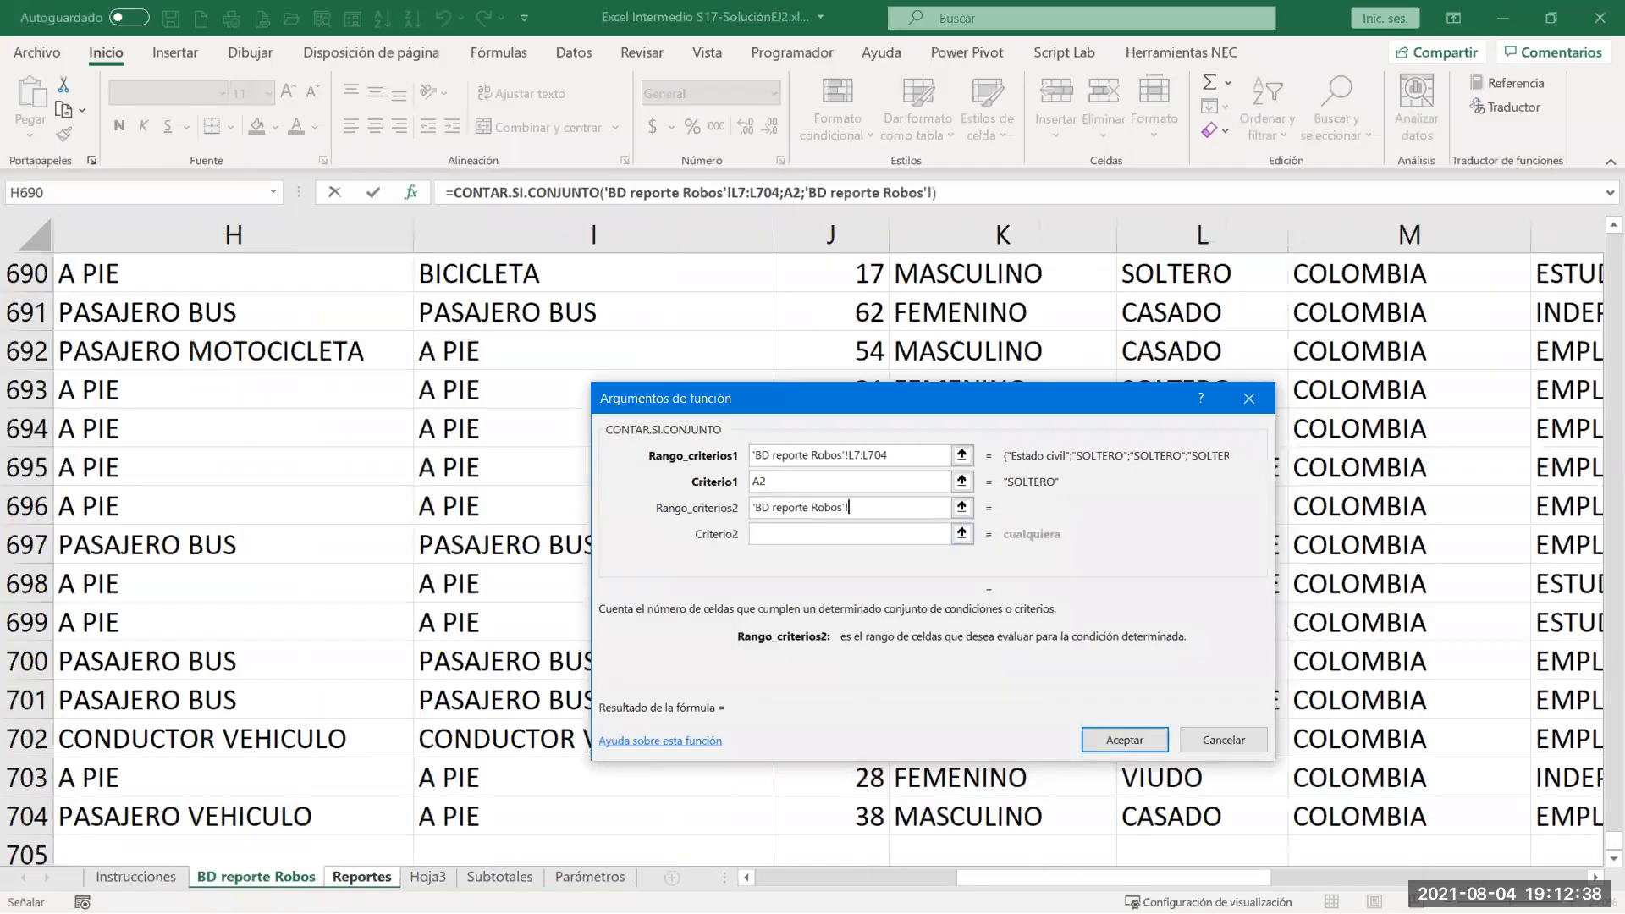
click(1057, 290)
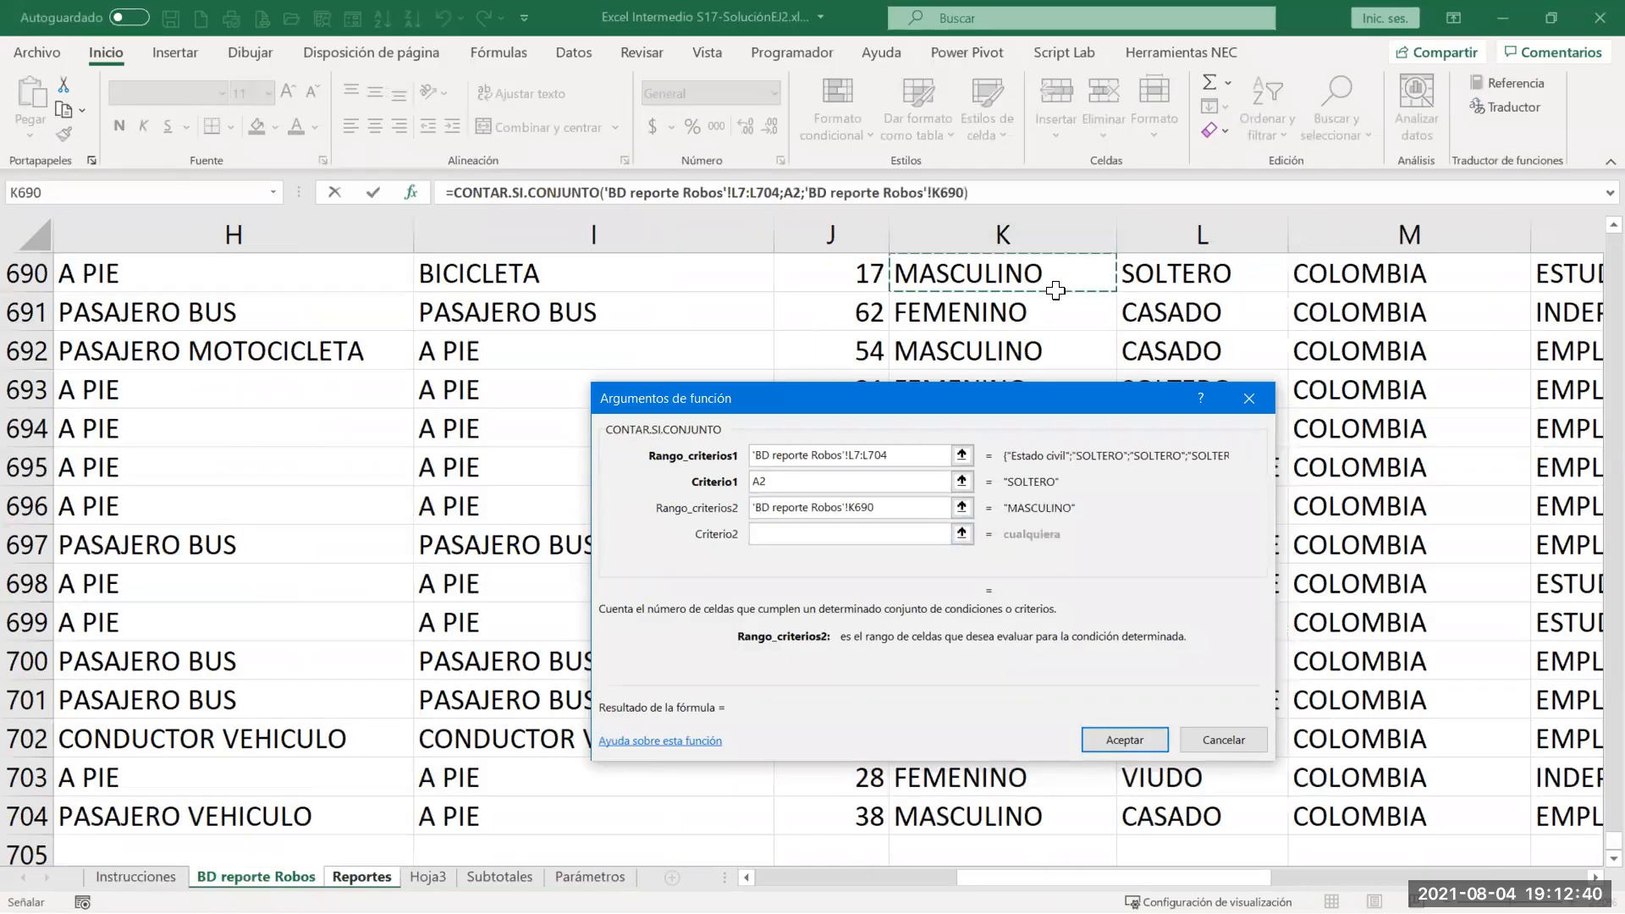
key(ctrl+Up)
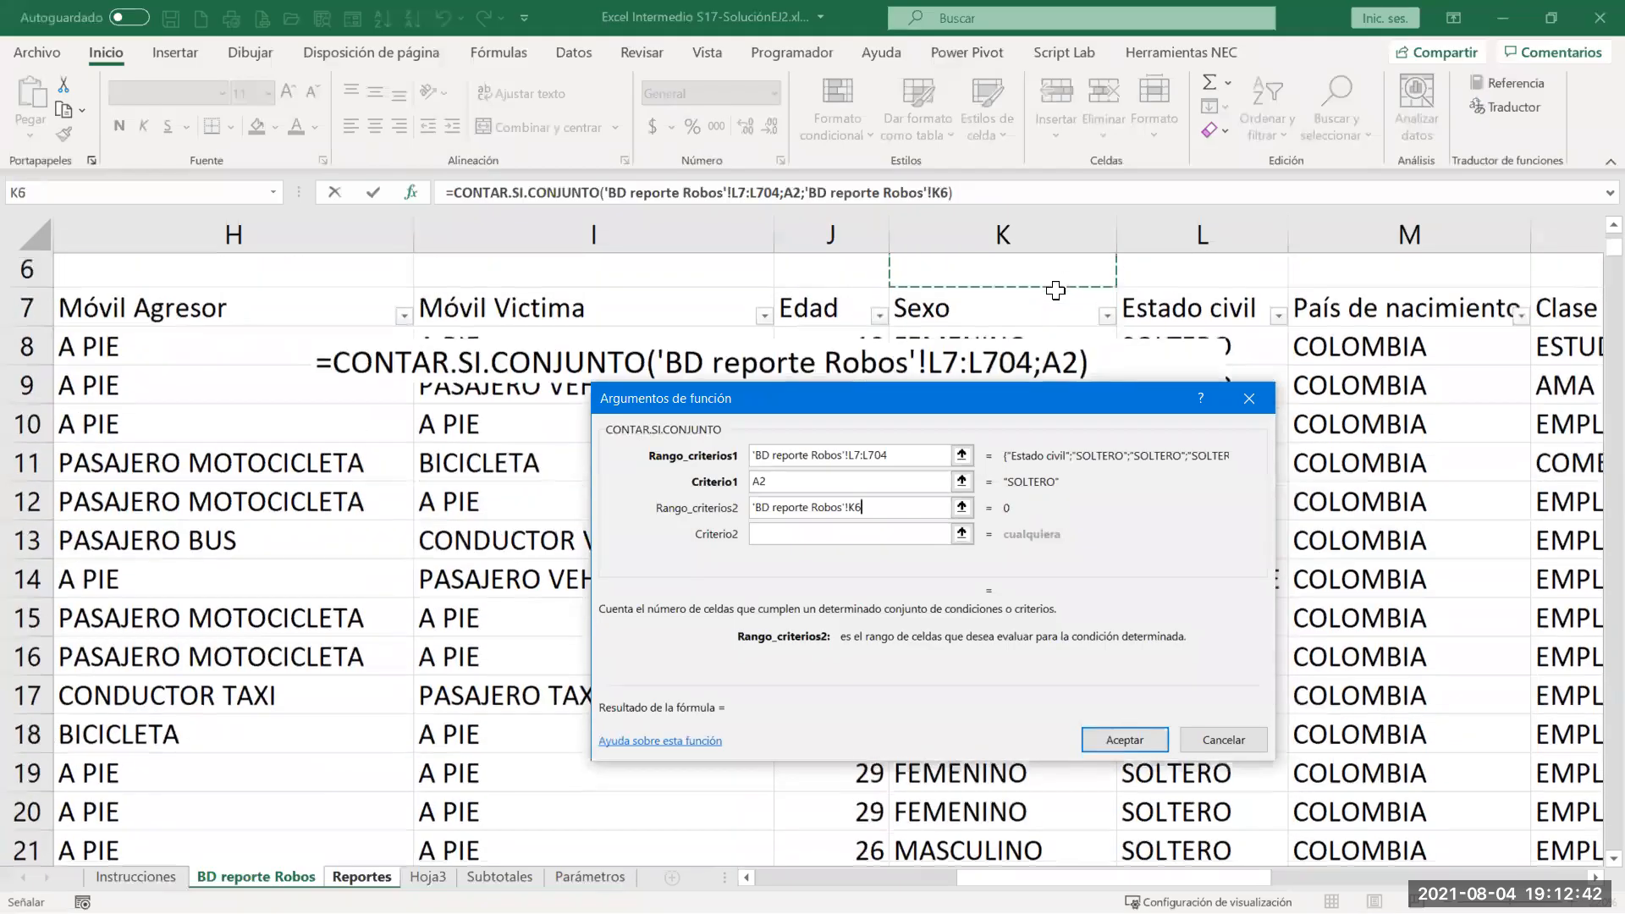
key(ctrl+shift+Down)
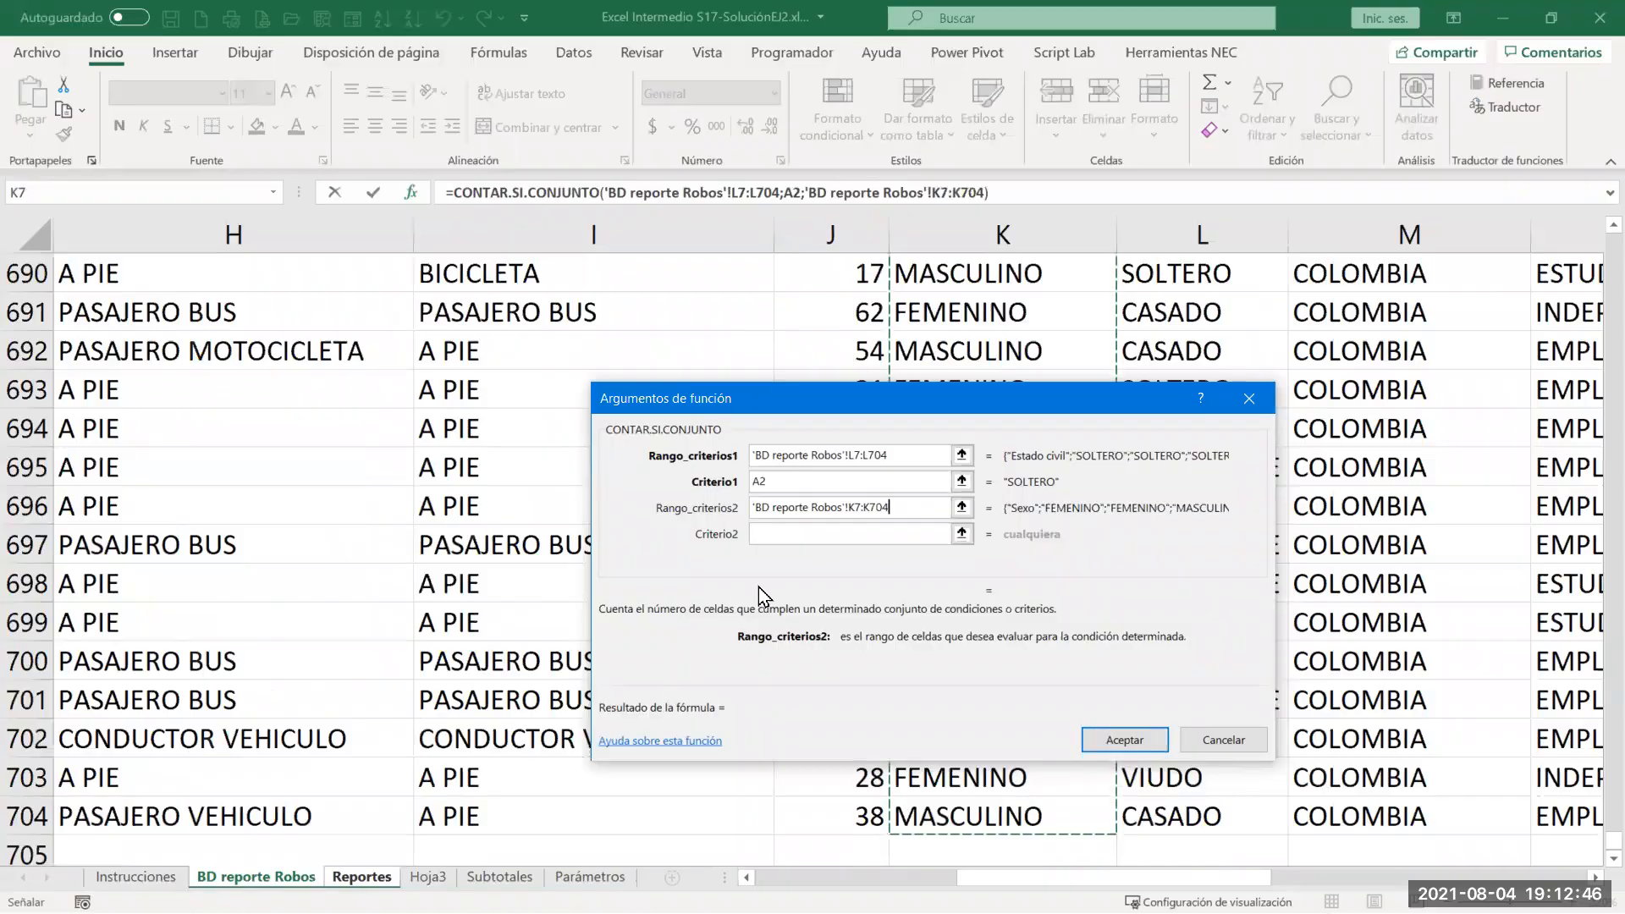
click(772, 534)
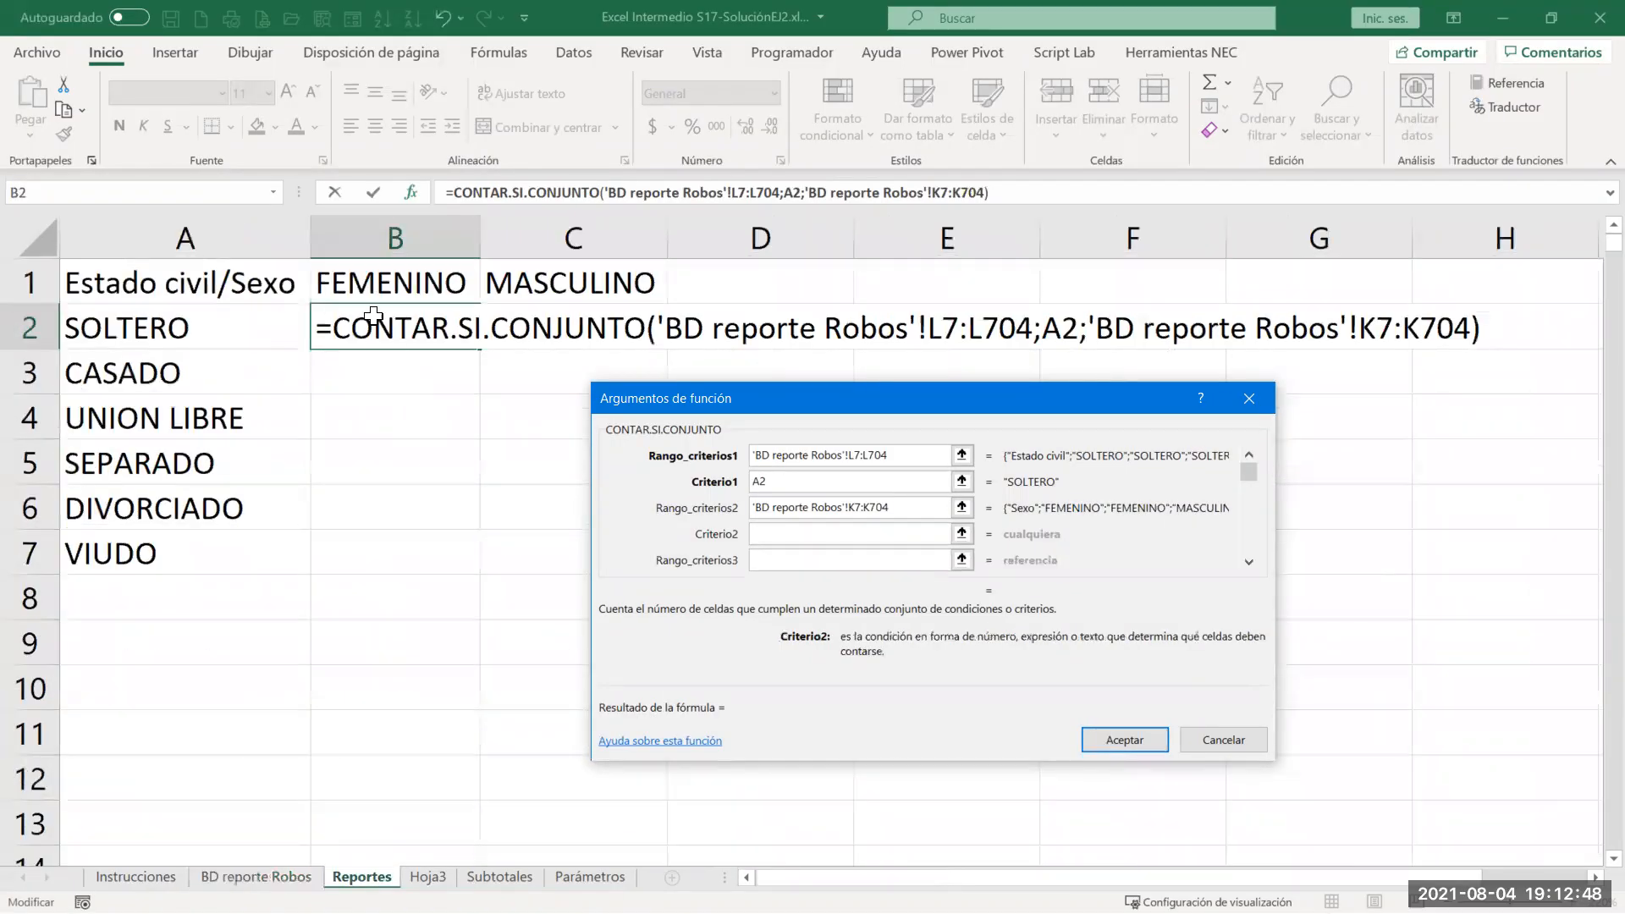
click(390, 284)
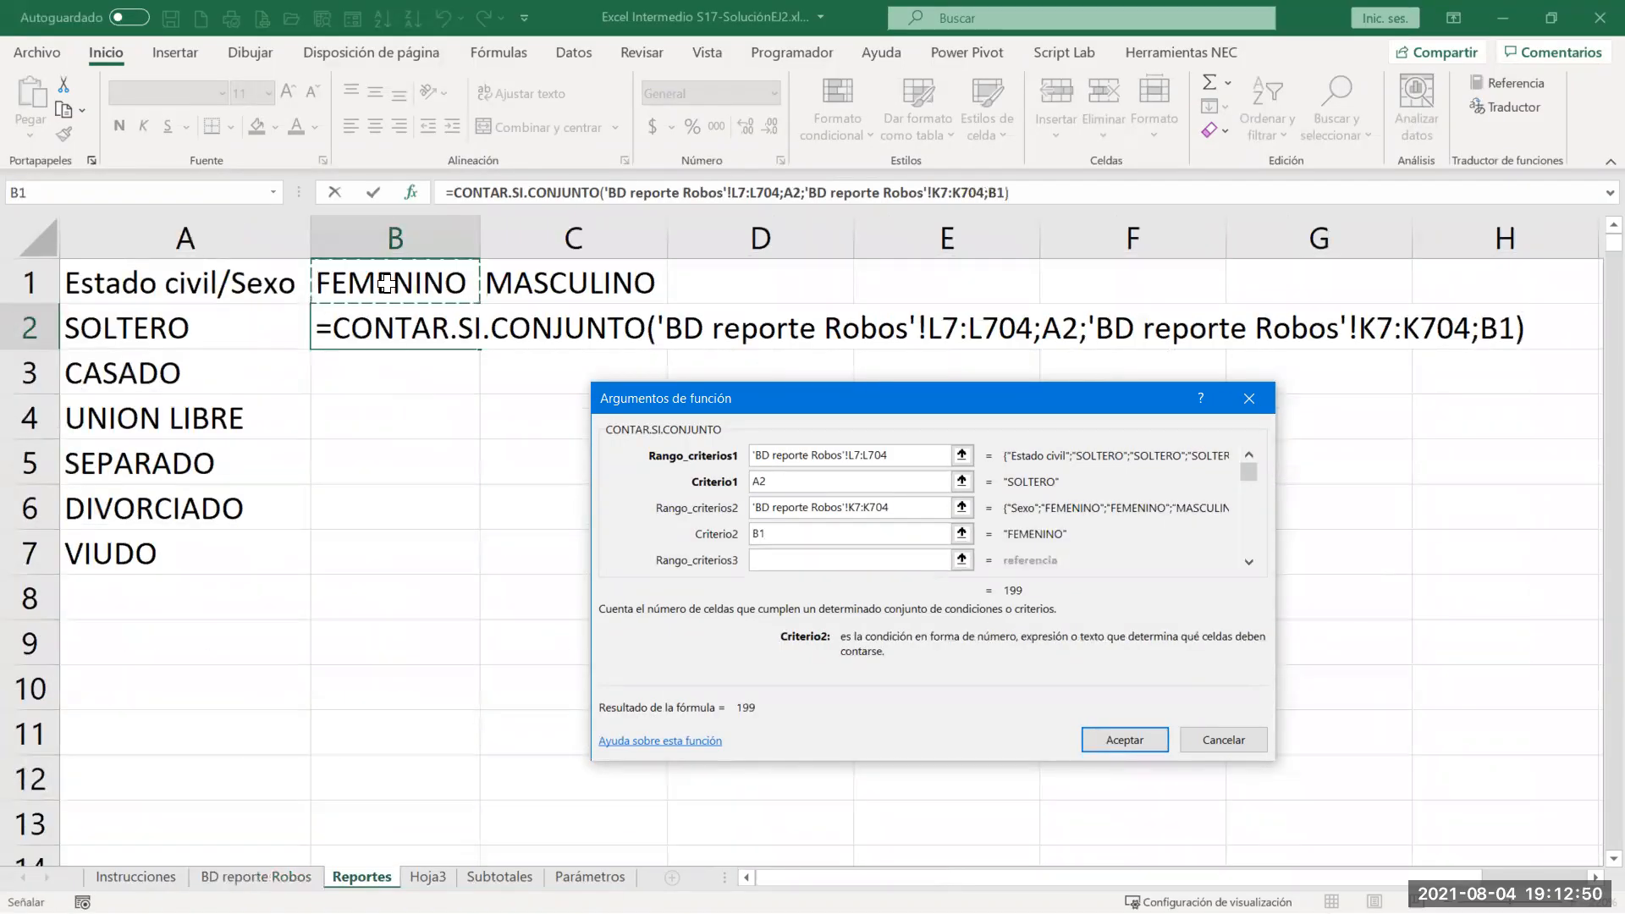
click(1123, 740)
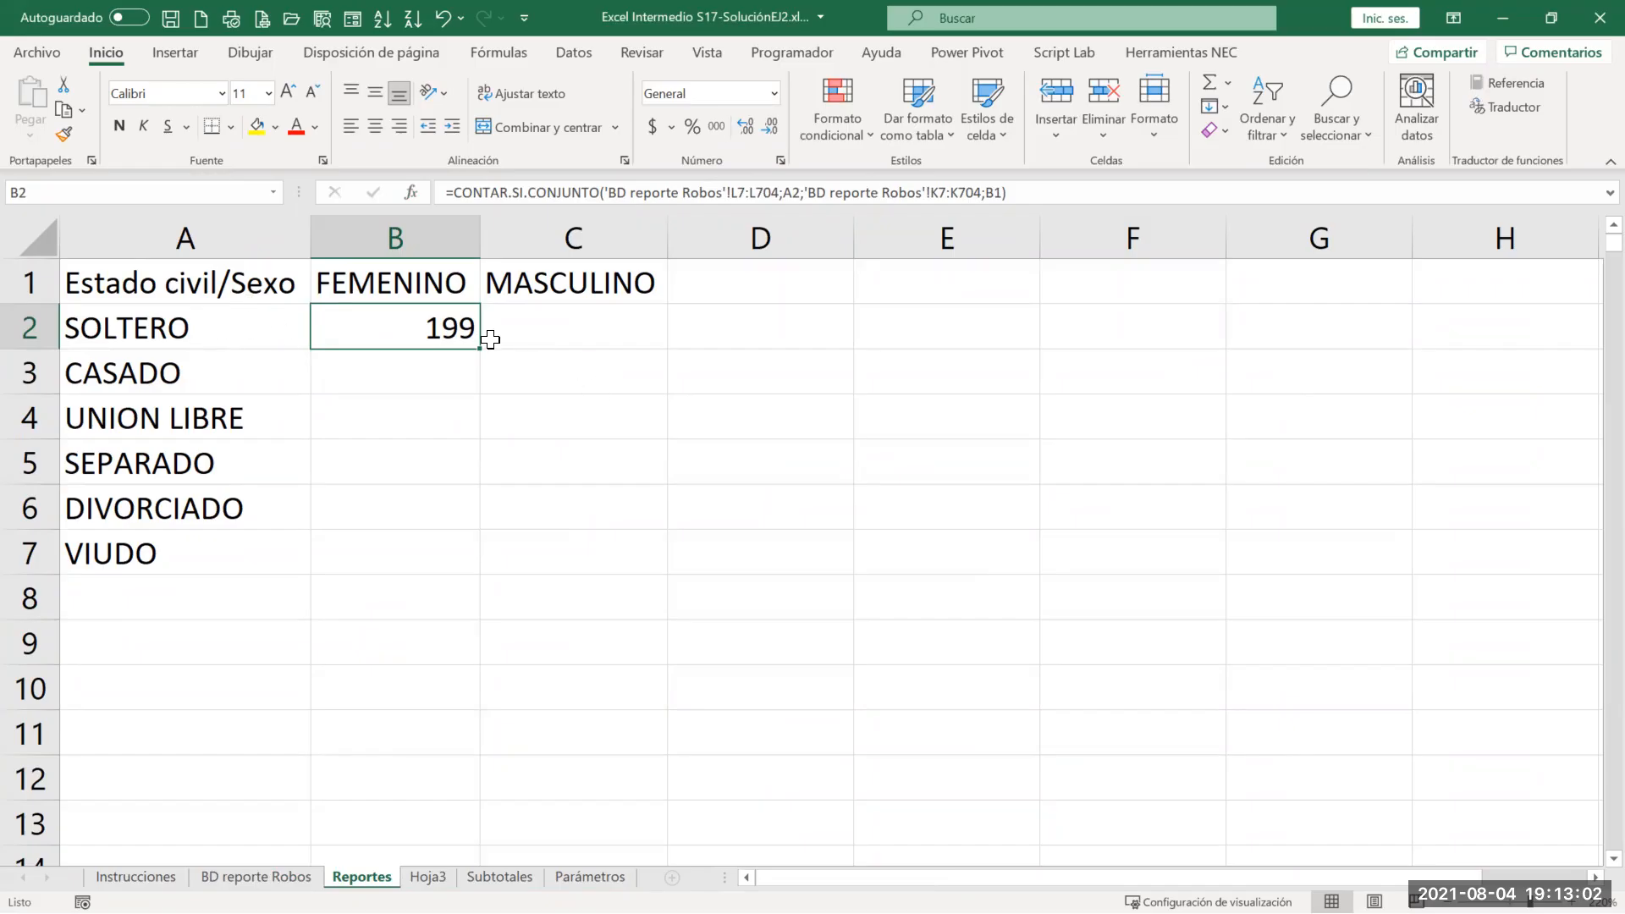
Step: Try to fill the B2 formula across to C2 under MASCULINO
drag(481, 353, 657, 359)
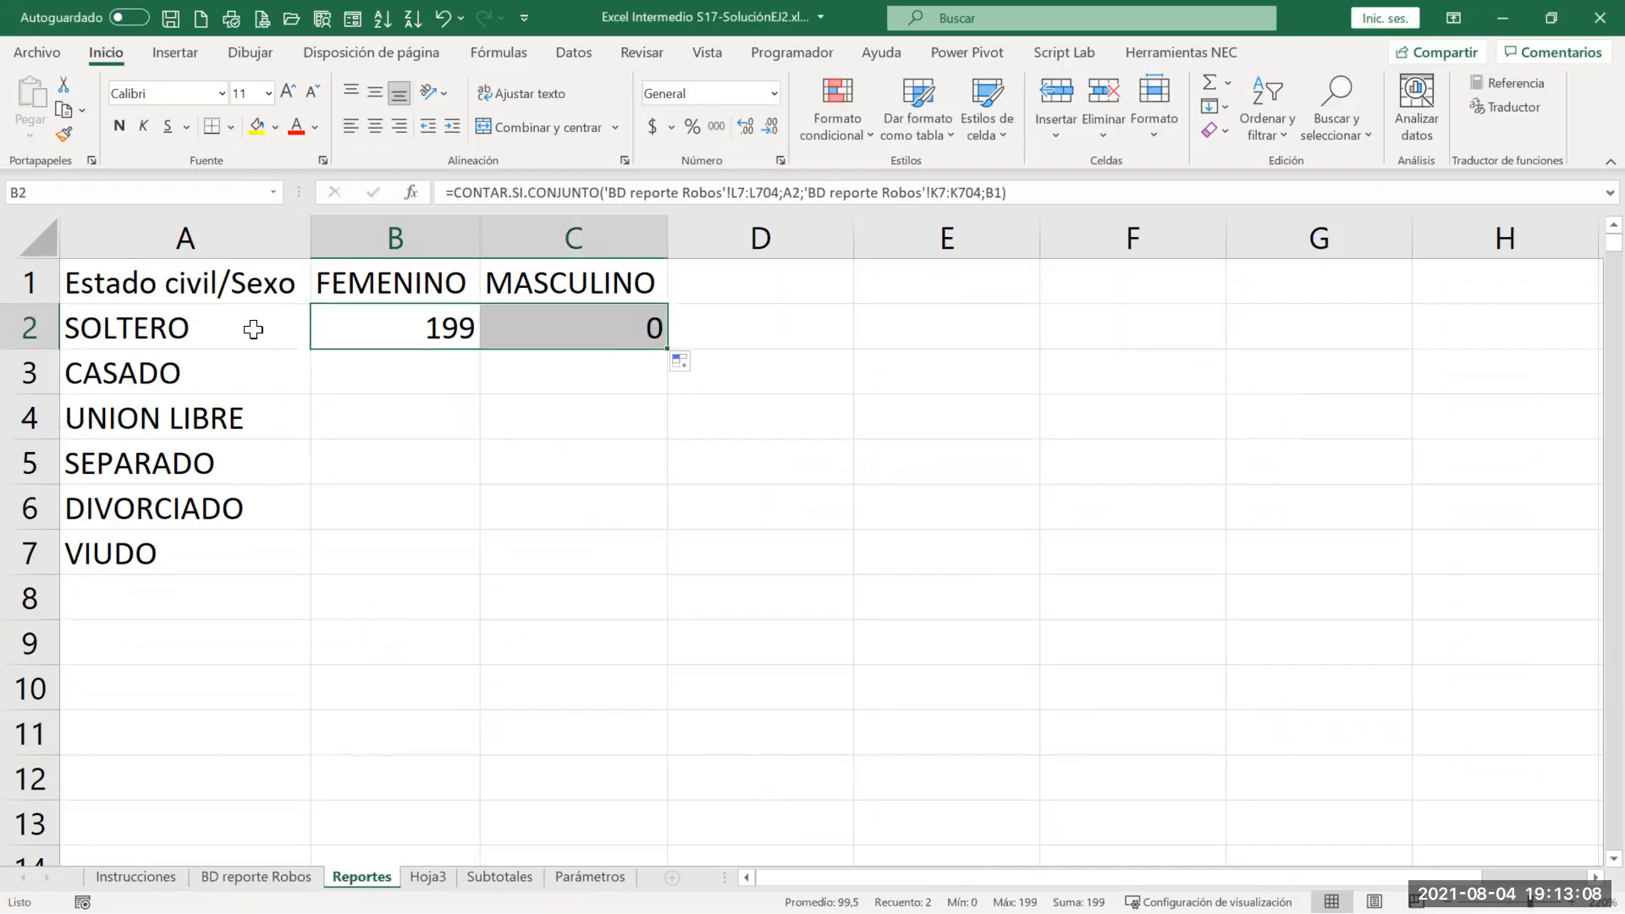
click(402, 333)
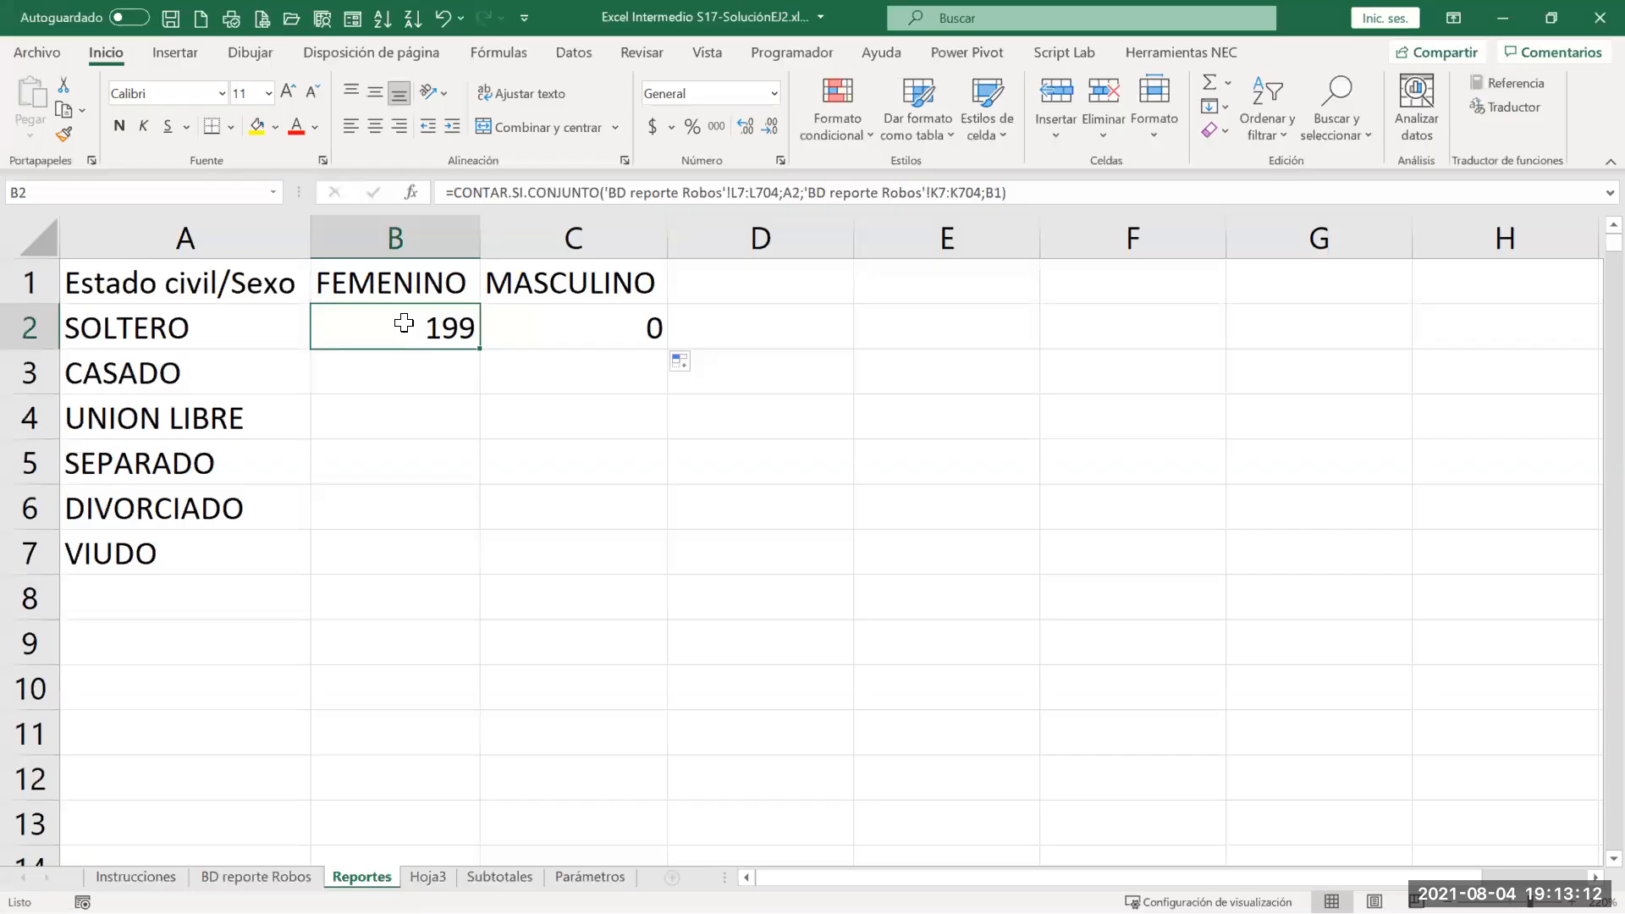
click(221, 241)
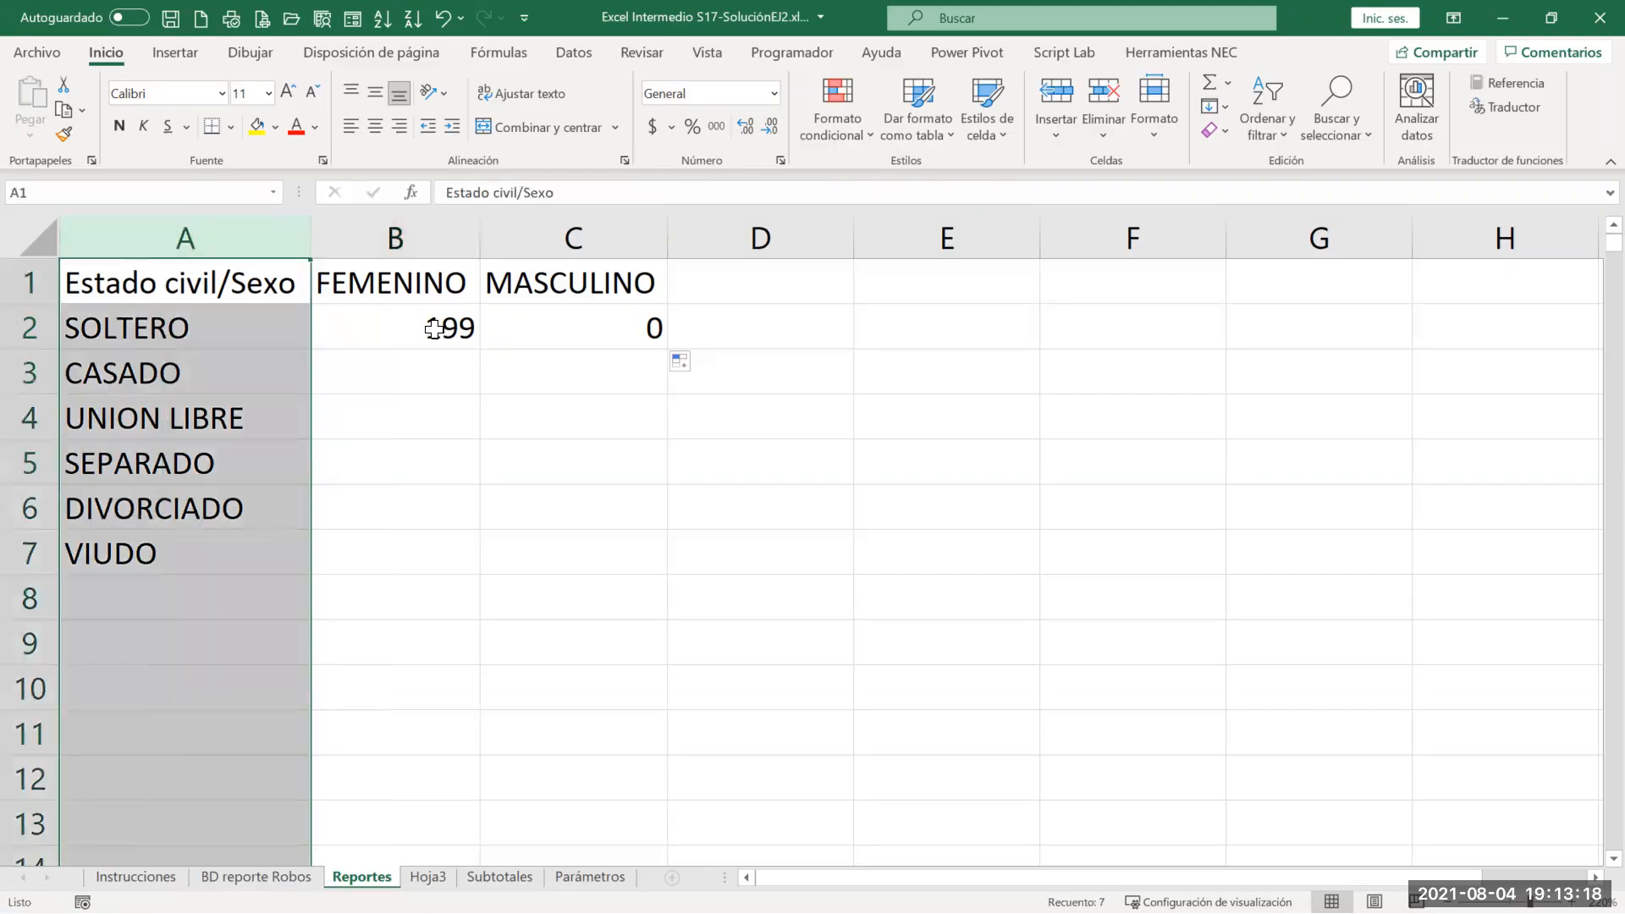
Step: Fix the column of the first criterion in B2's formula by changing the reference to $A2
double_click(433, 329)
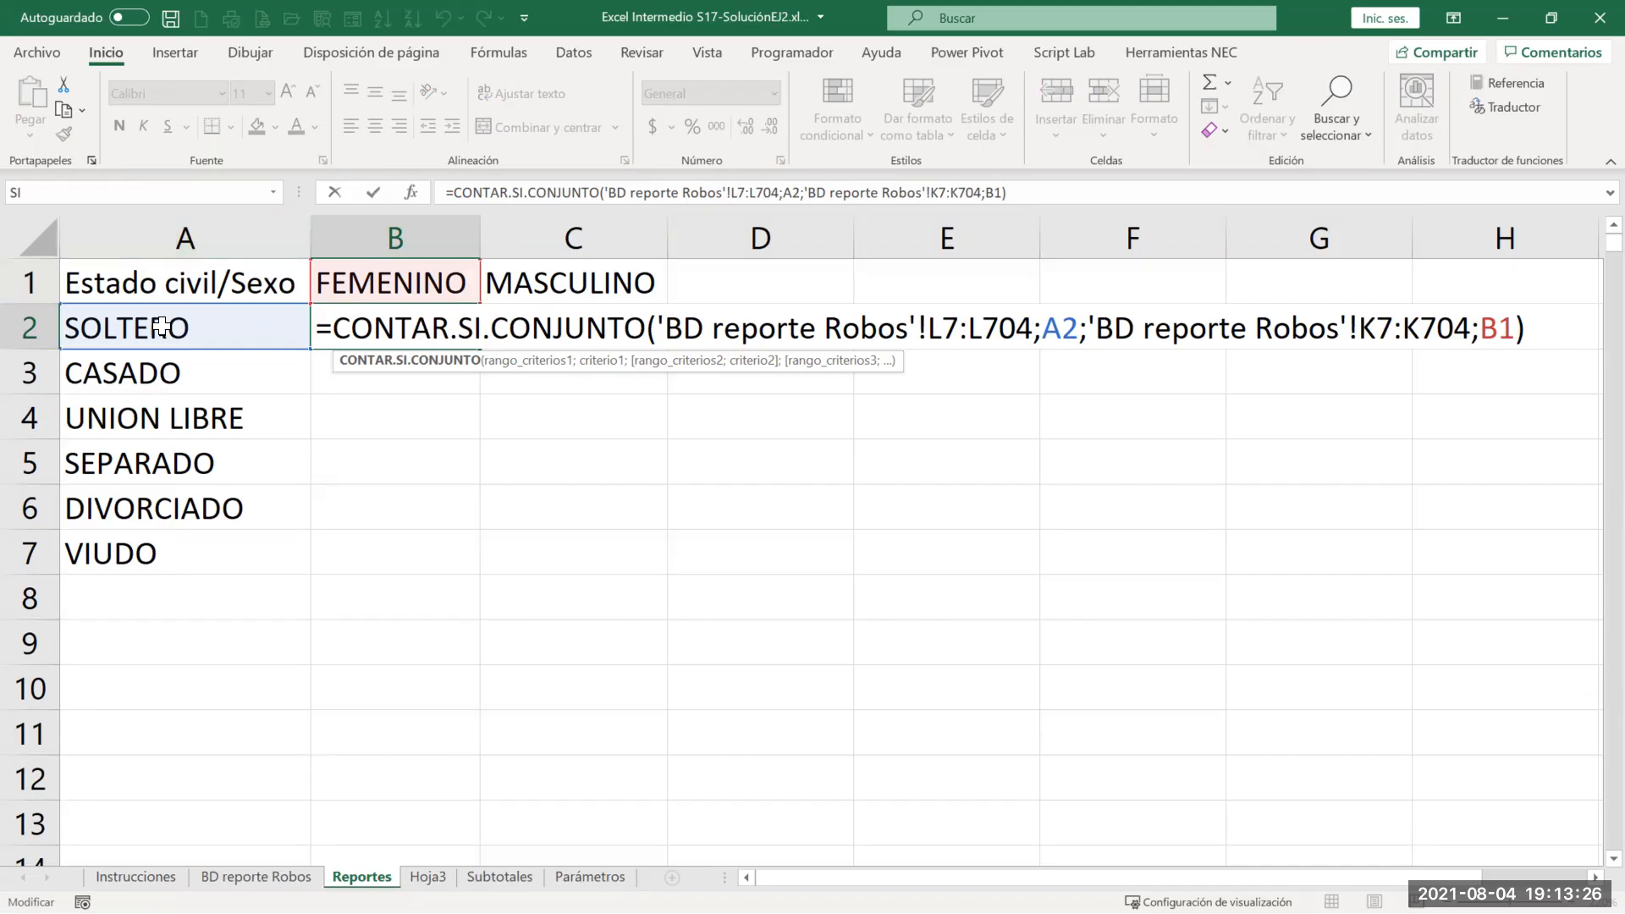
click(1042, 330)
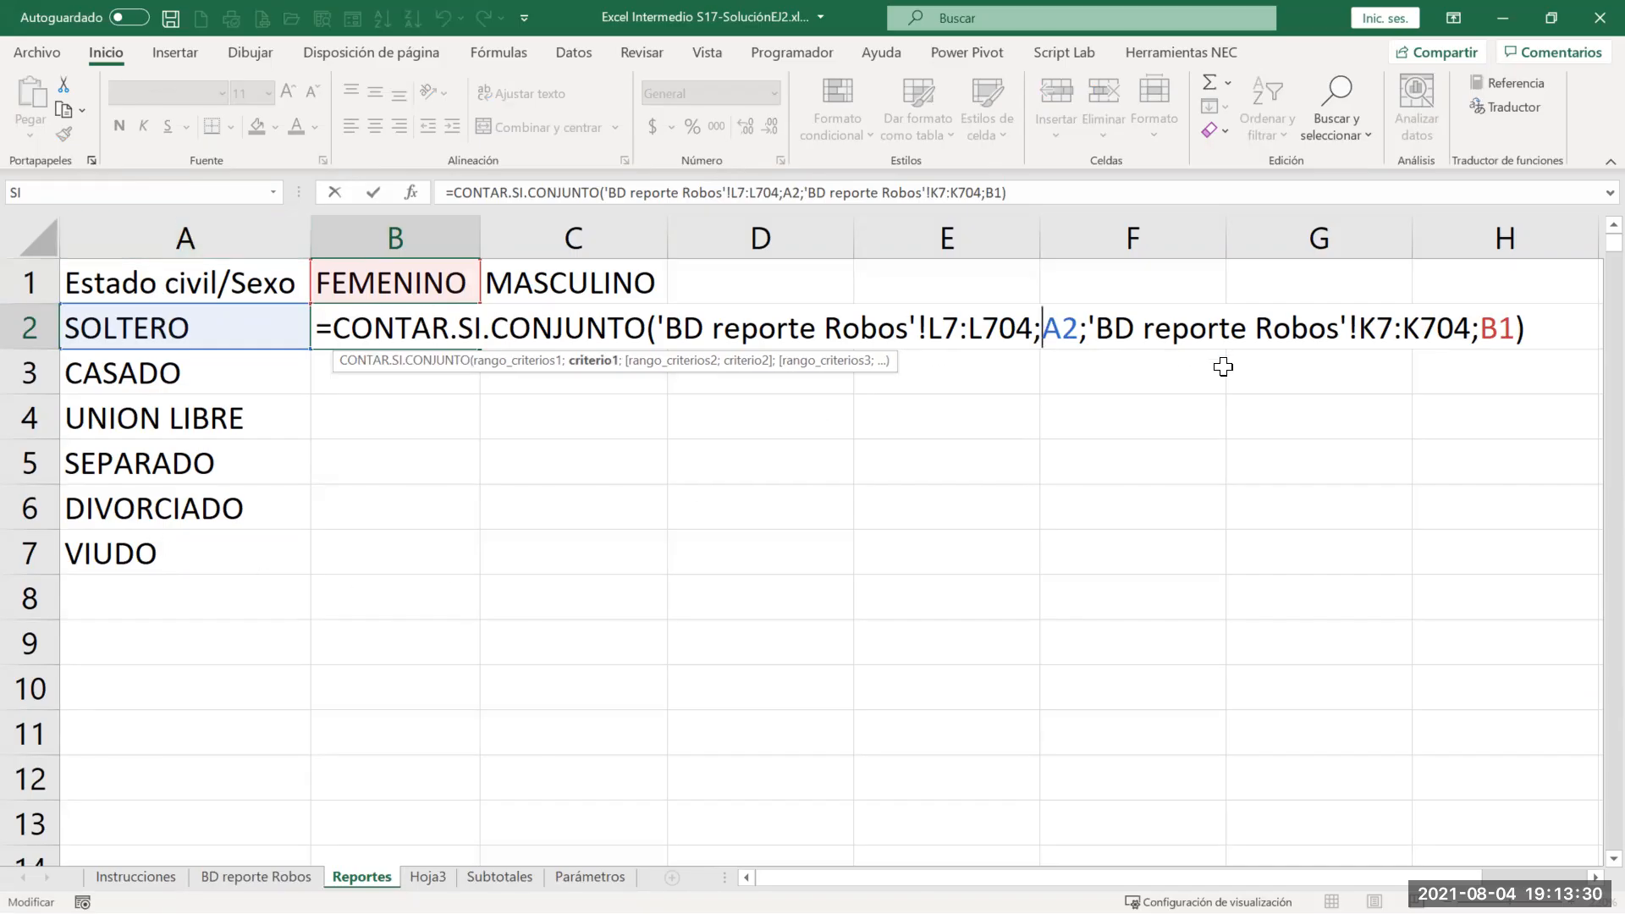
text($)
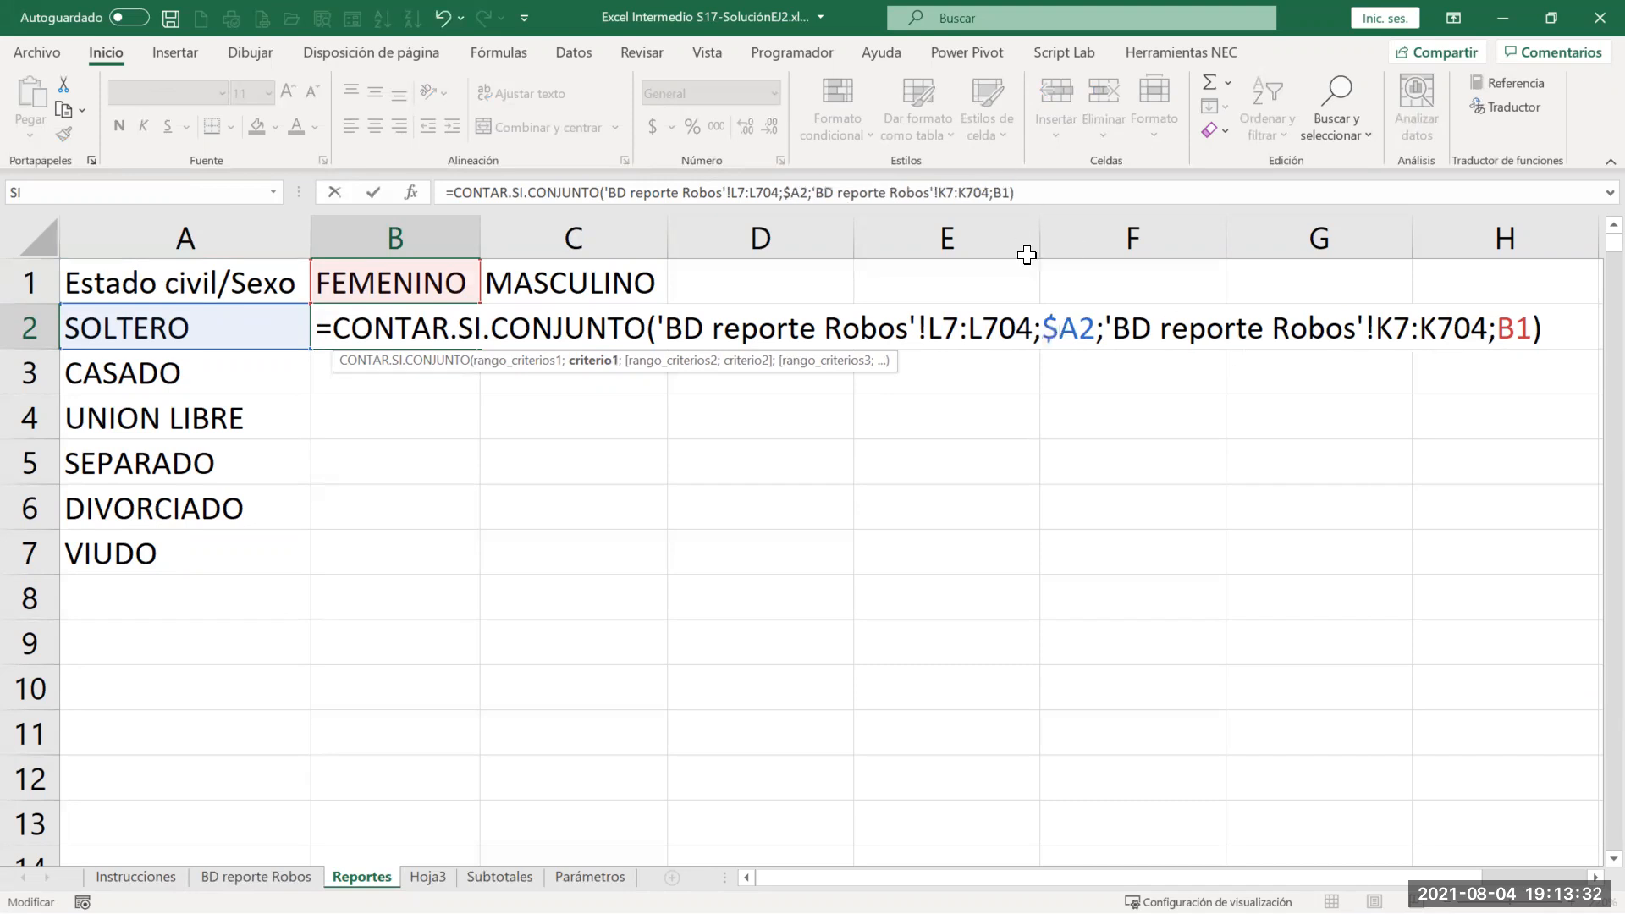
drag(1076, 327, 1046, 328)
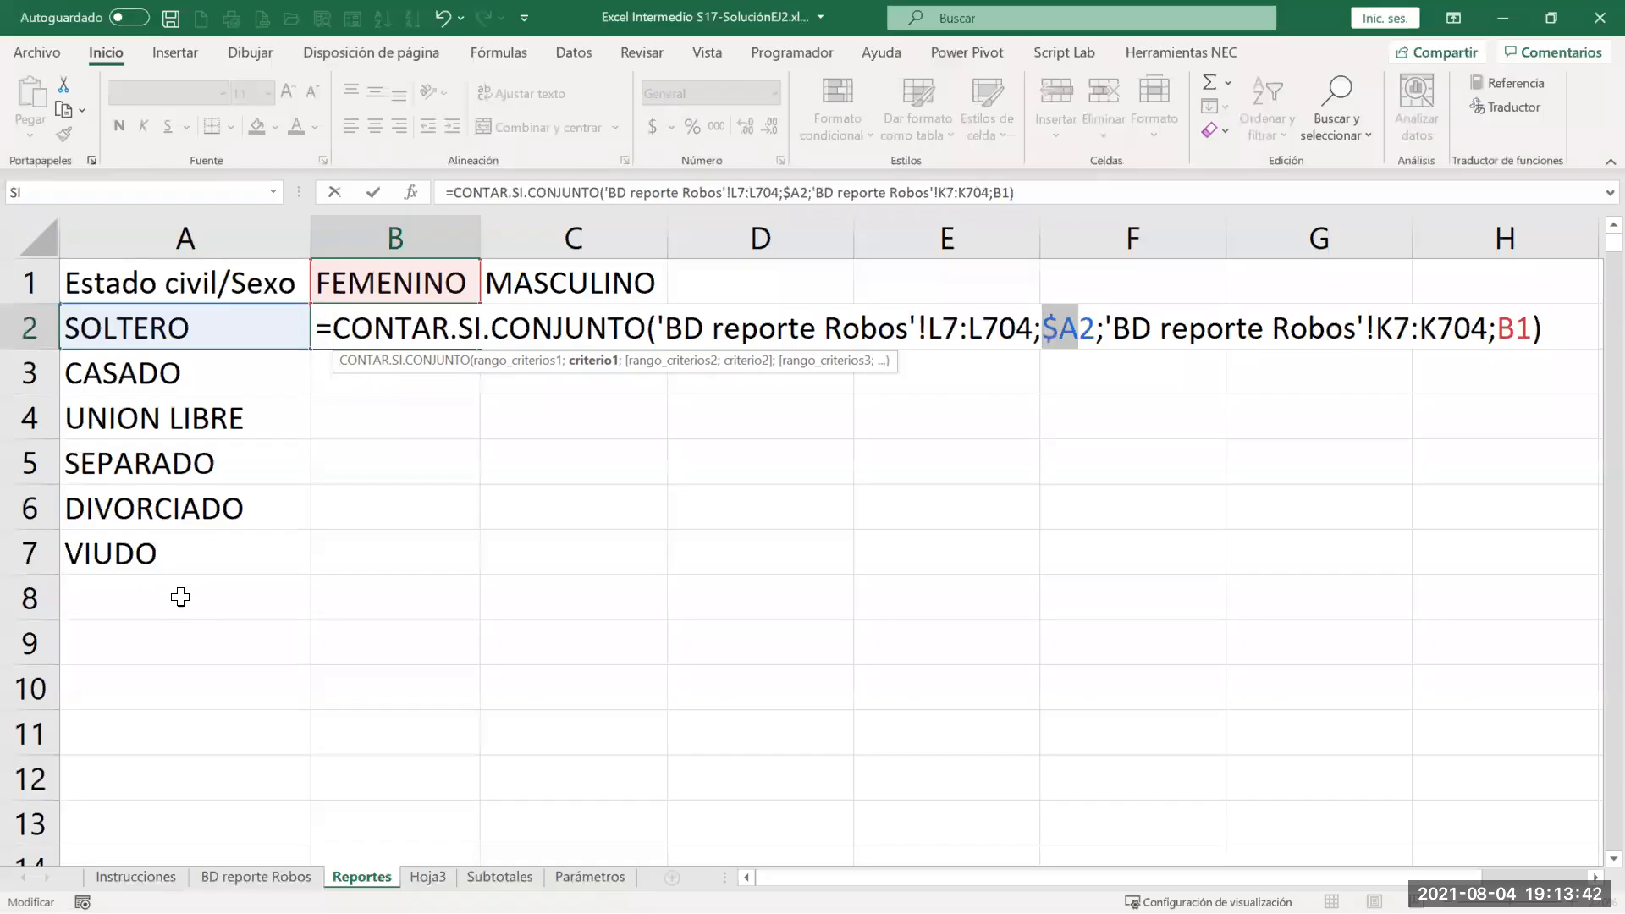
key(Return)
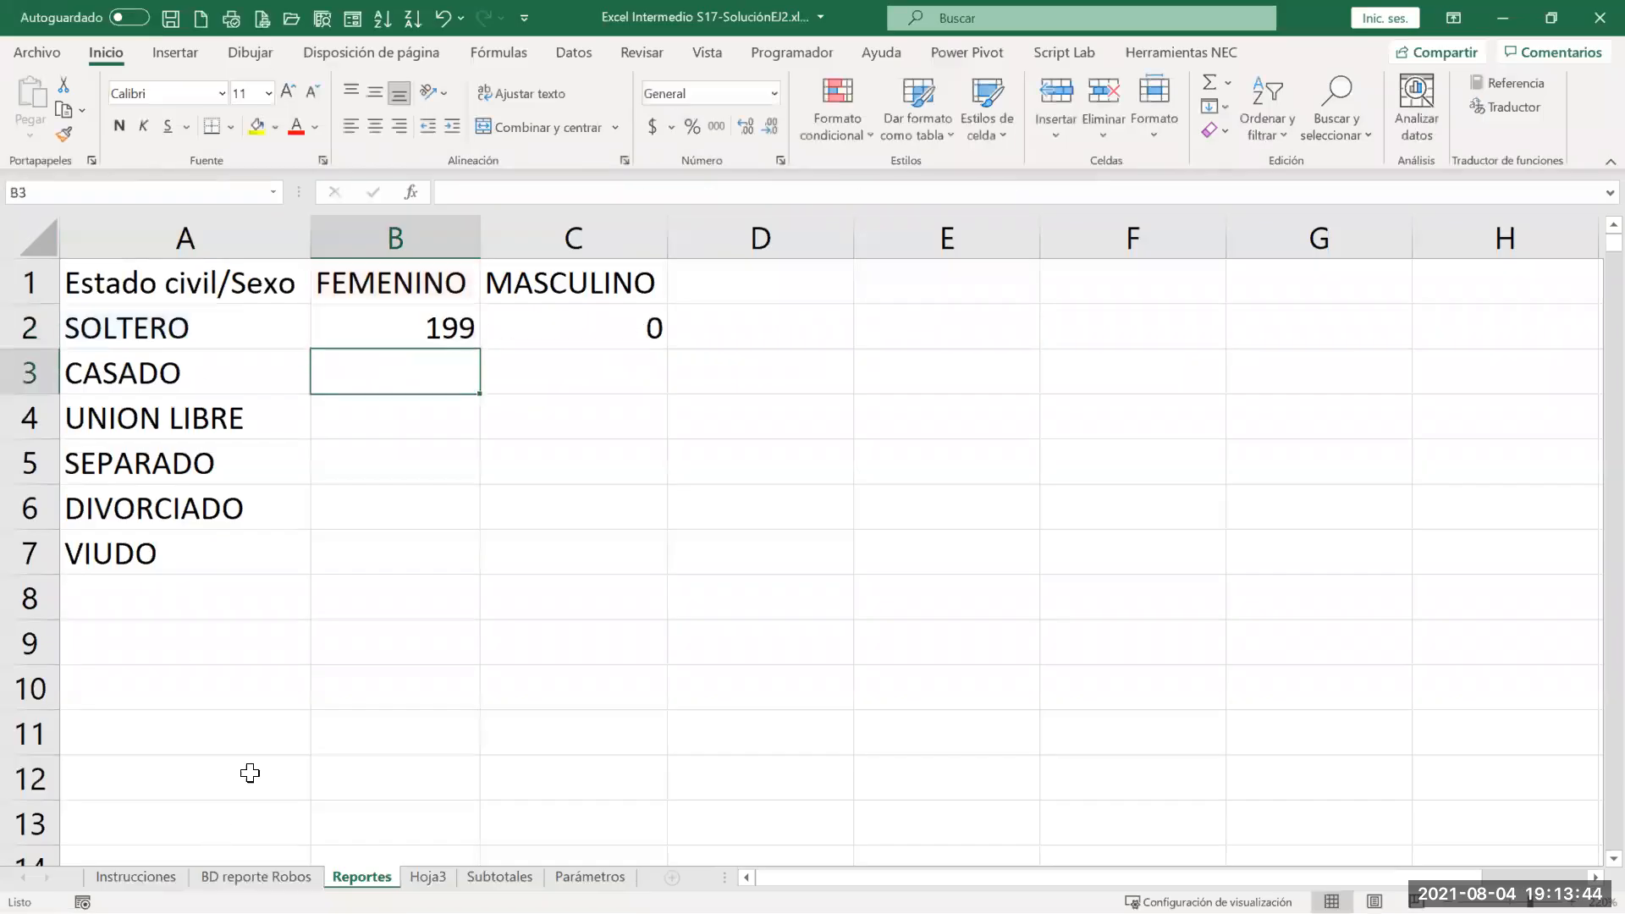
Step: Fill the corrected B2 formula across to C2 again, and select B2 to review its references
click(413, 317)
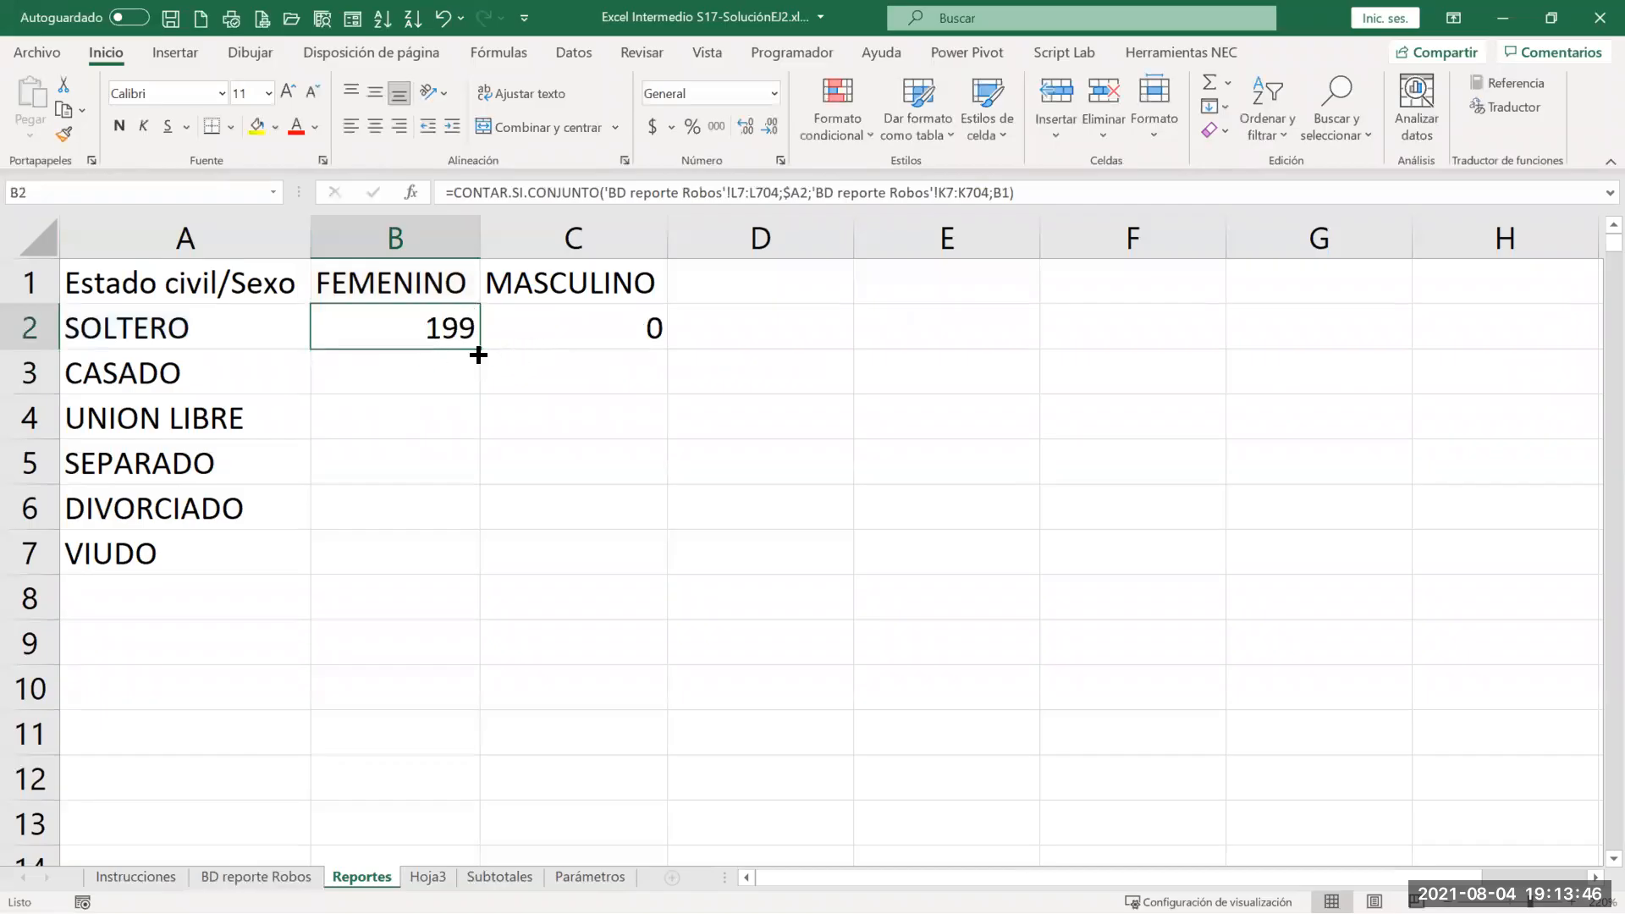
drag(478, 349, 605, 345)
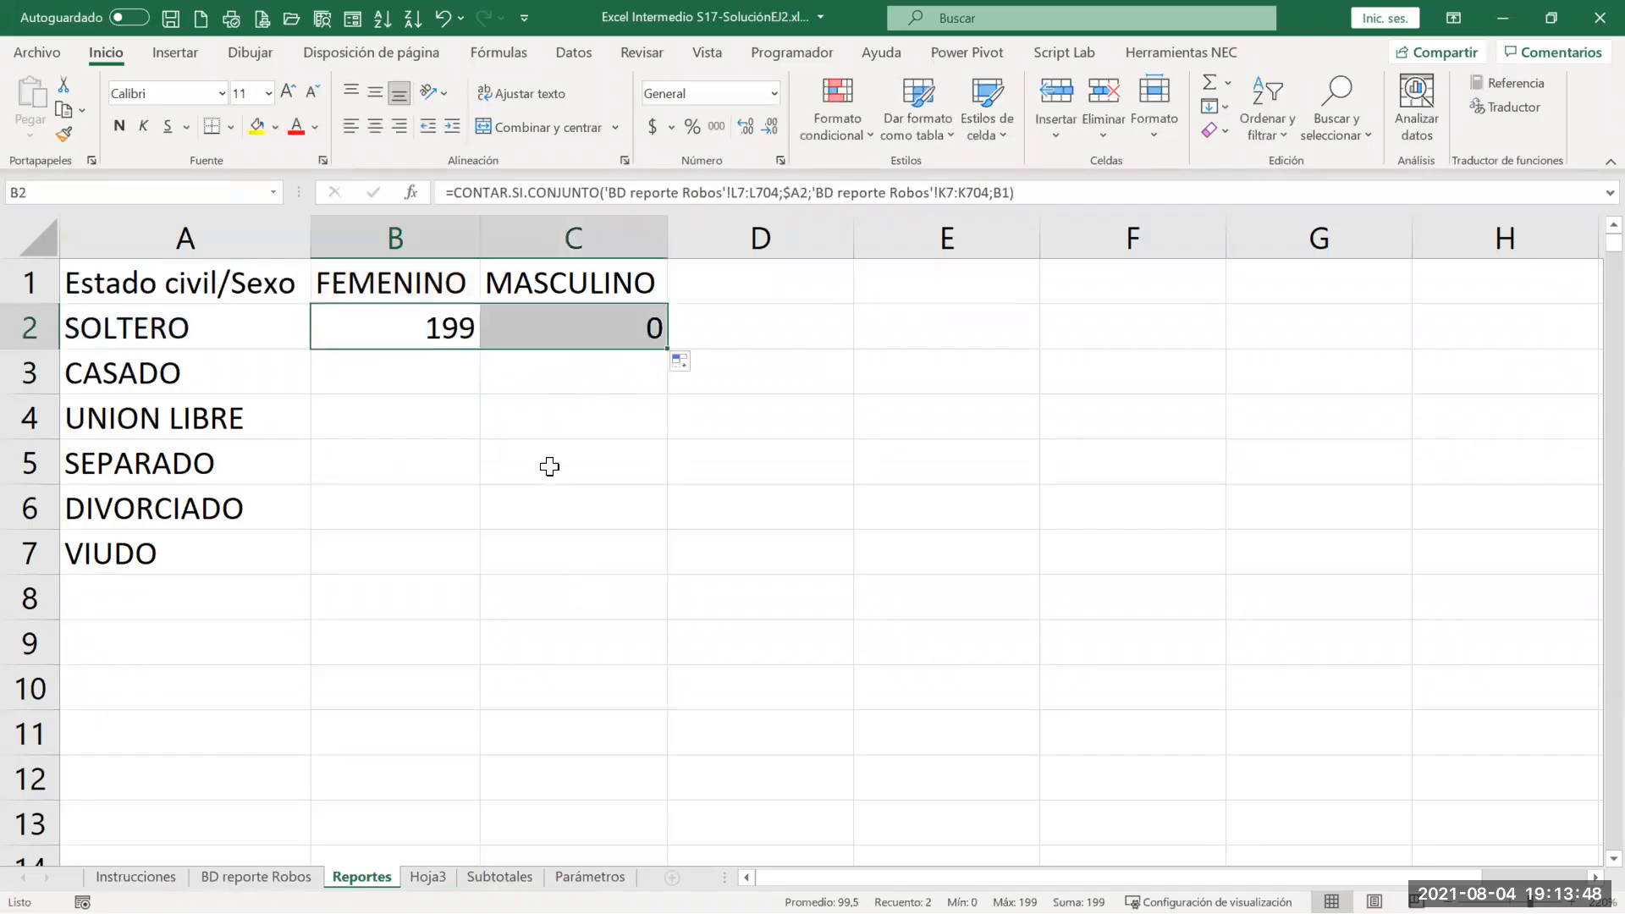
click(393, 339)
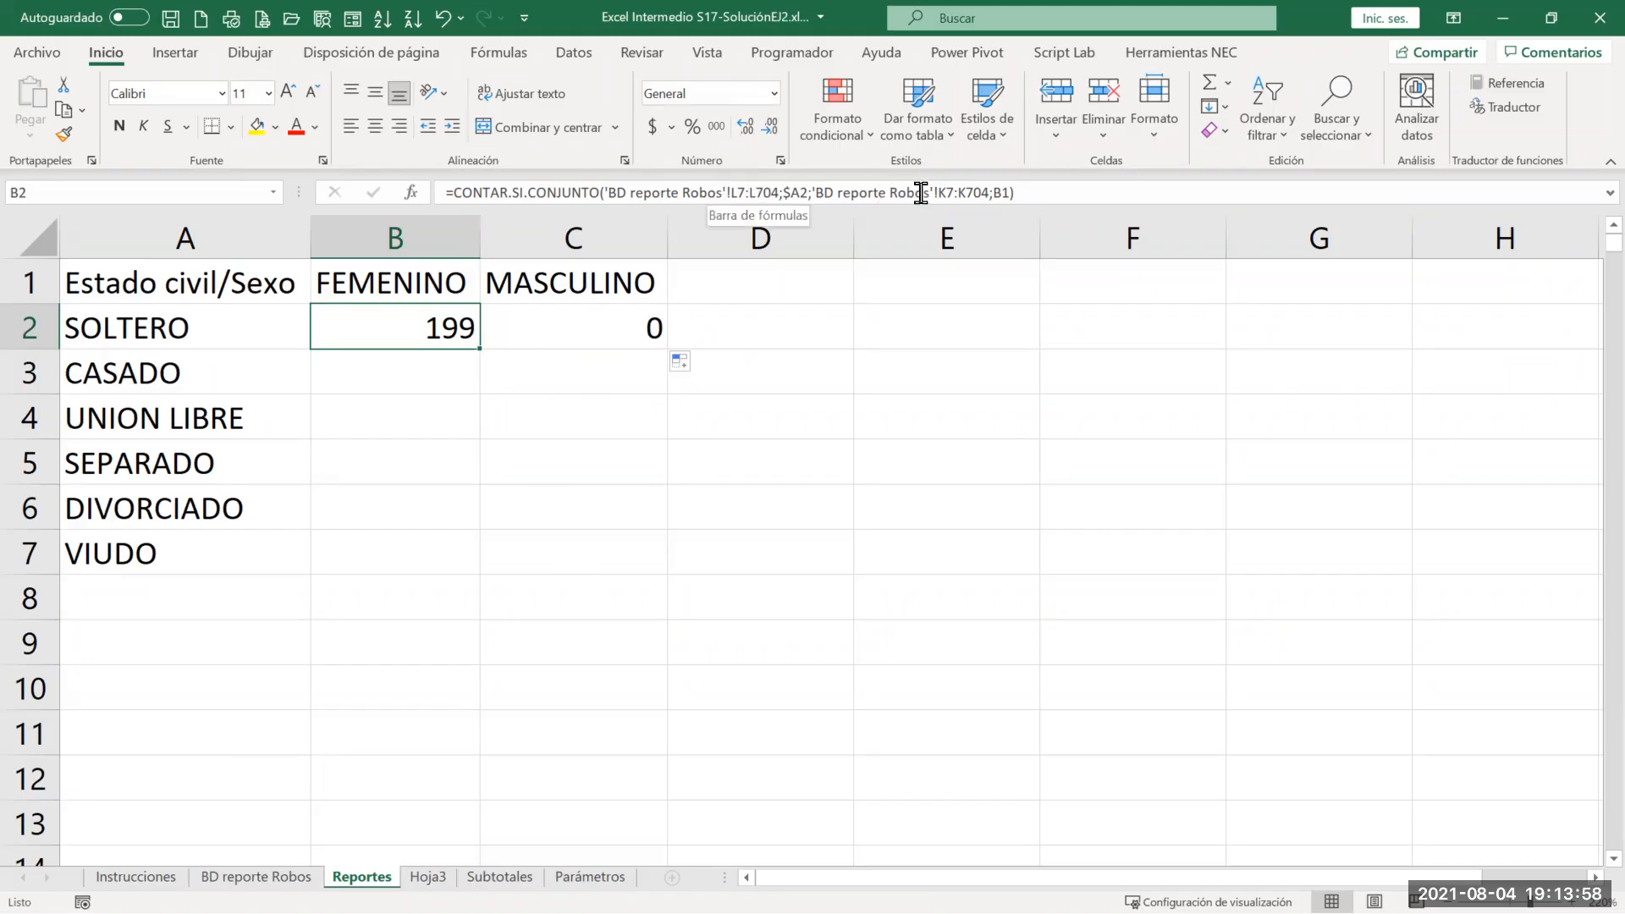
Step: Review the two unfixed criteria ranges in B2's formula, leave it unchanged, and check C2's copied formula
click(732, 188)
drag(733, 188, 755, 189)
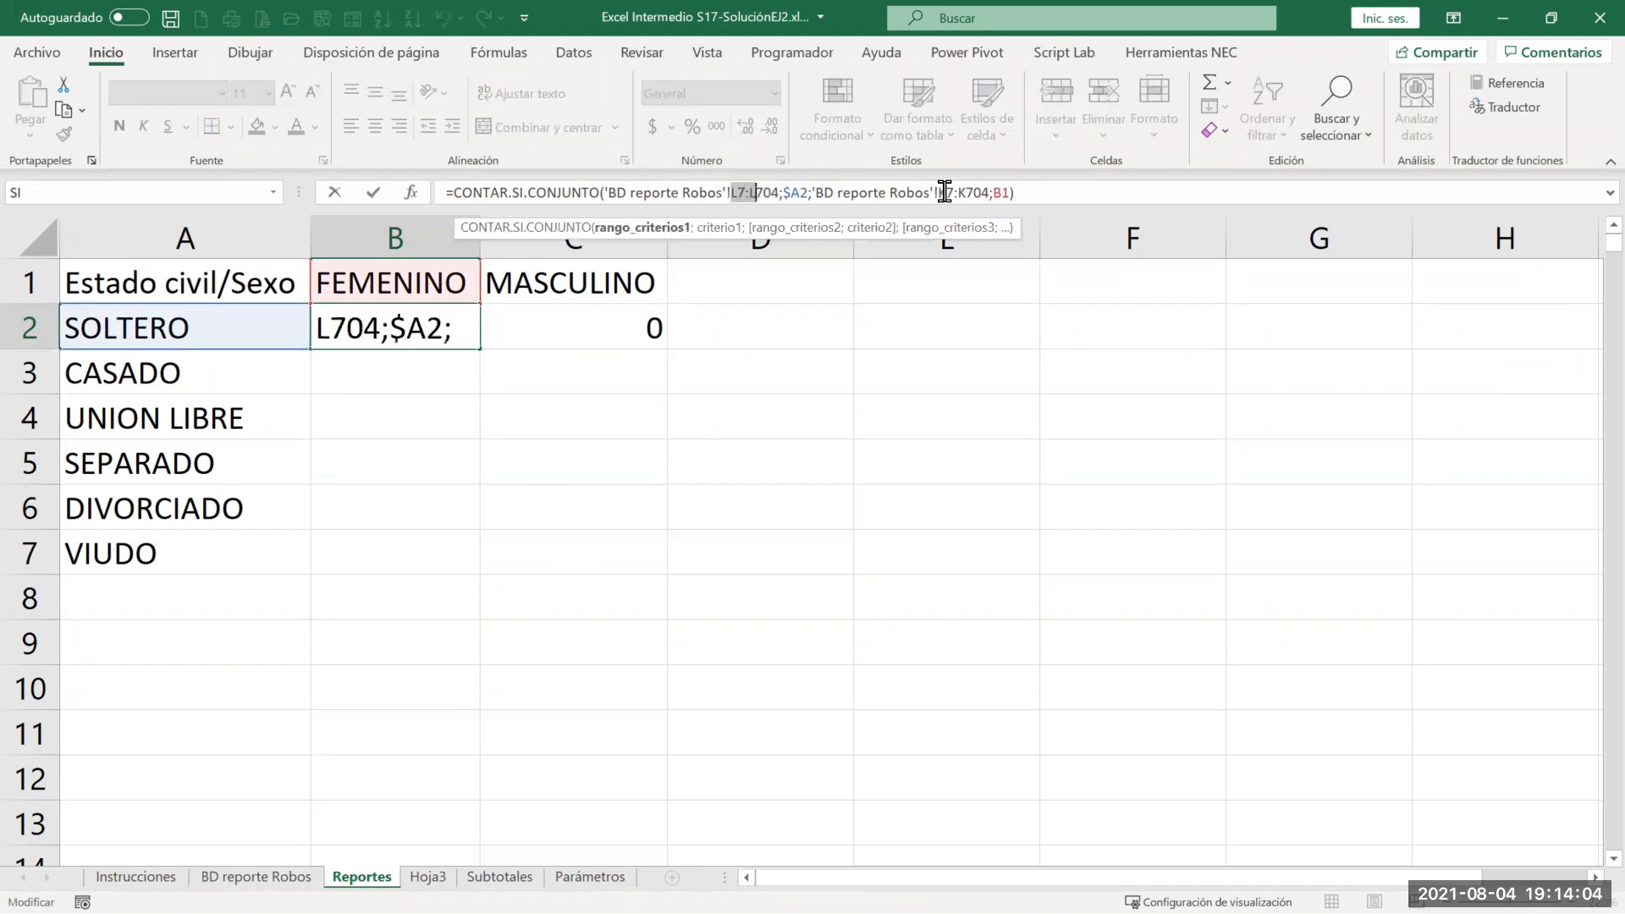
drag(946, 191, 963, 191)
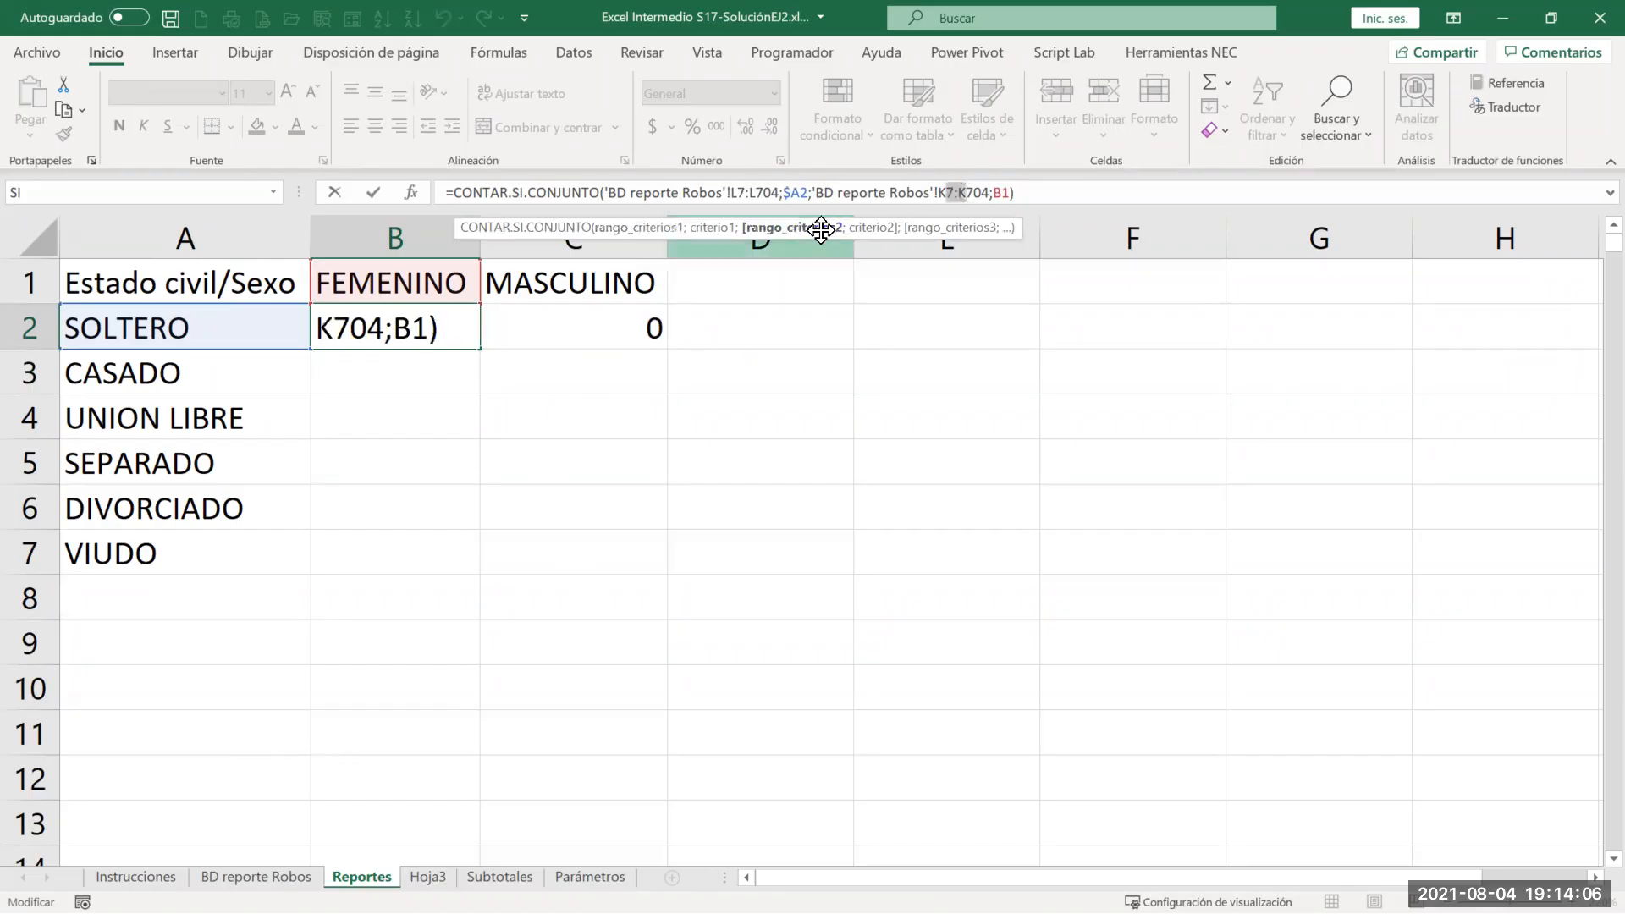
key(Escape)
click(611, 320)
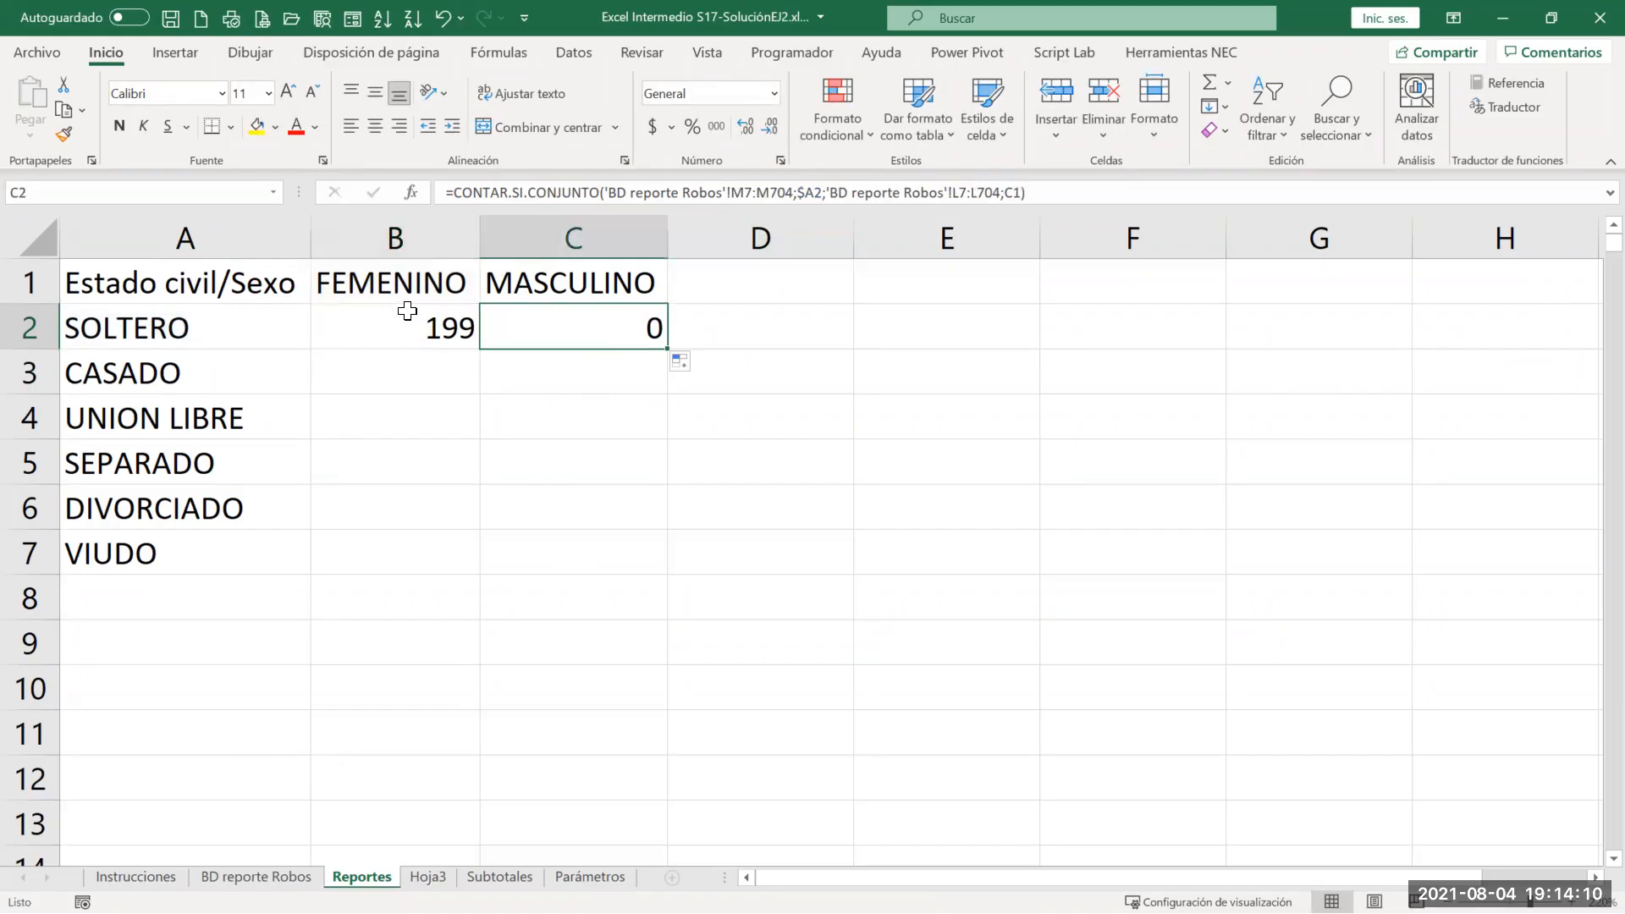
Step: Make the first criteria range in B2's formula absolute as $L$7:$L$704
double_click(407, 311)
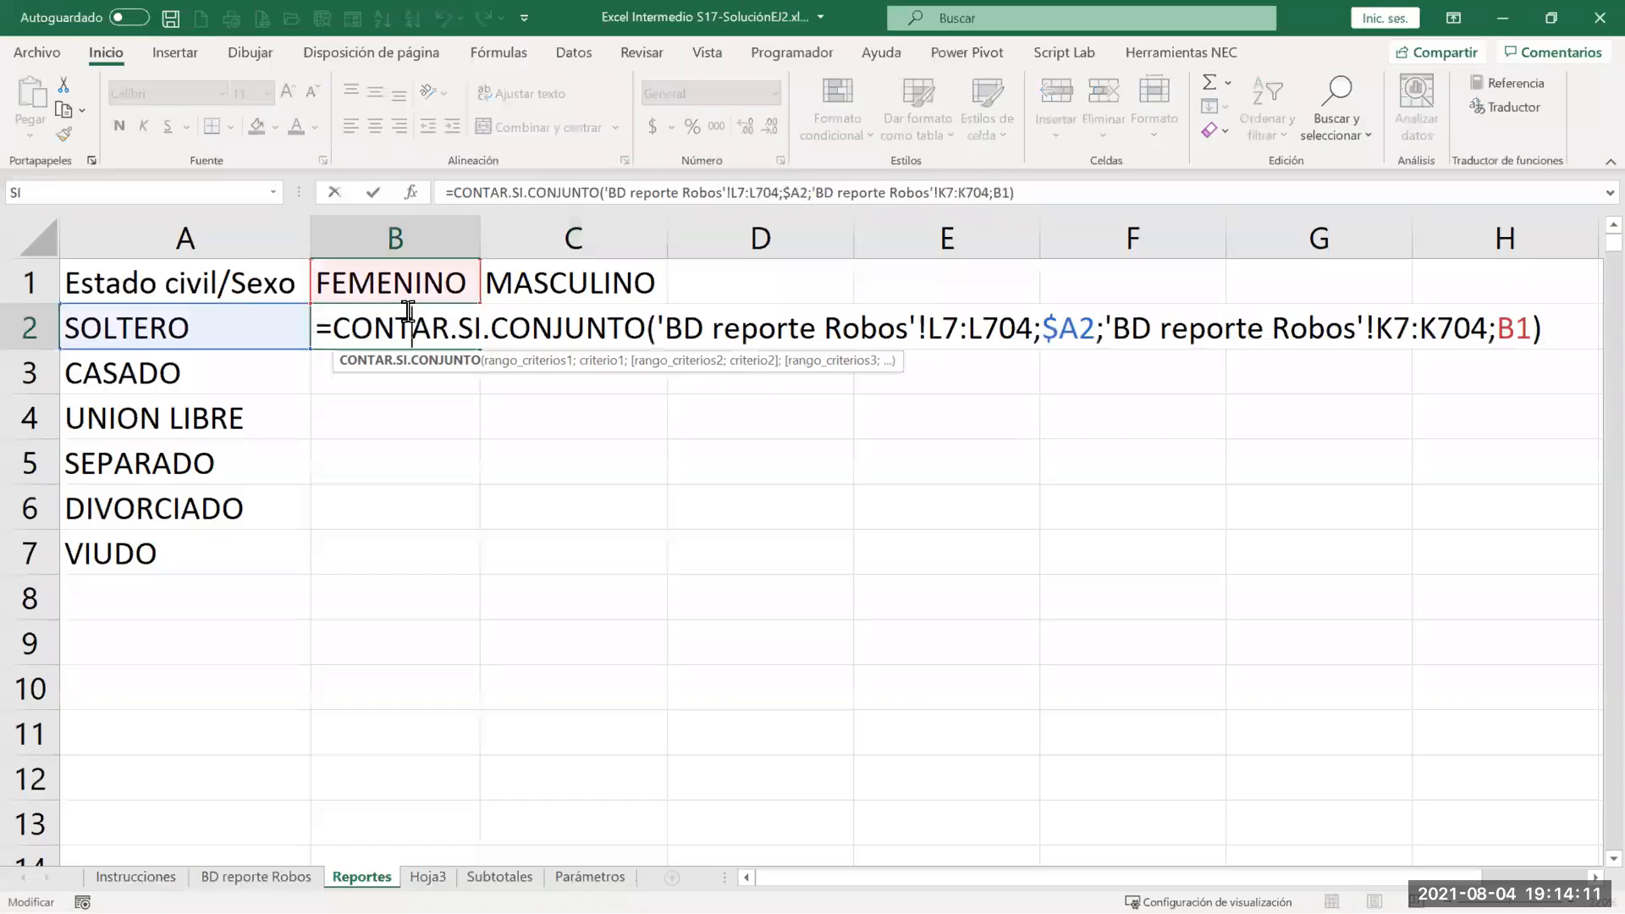
click(927, 326)
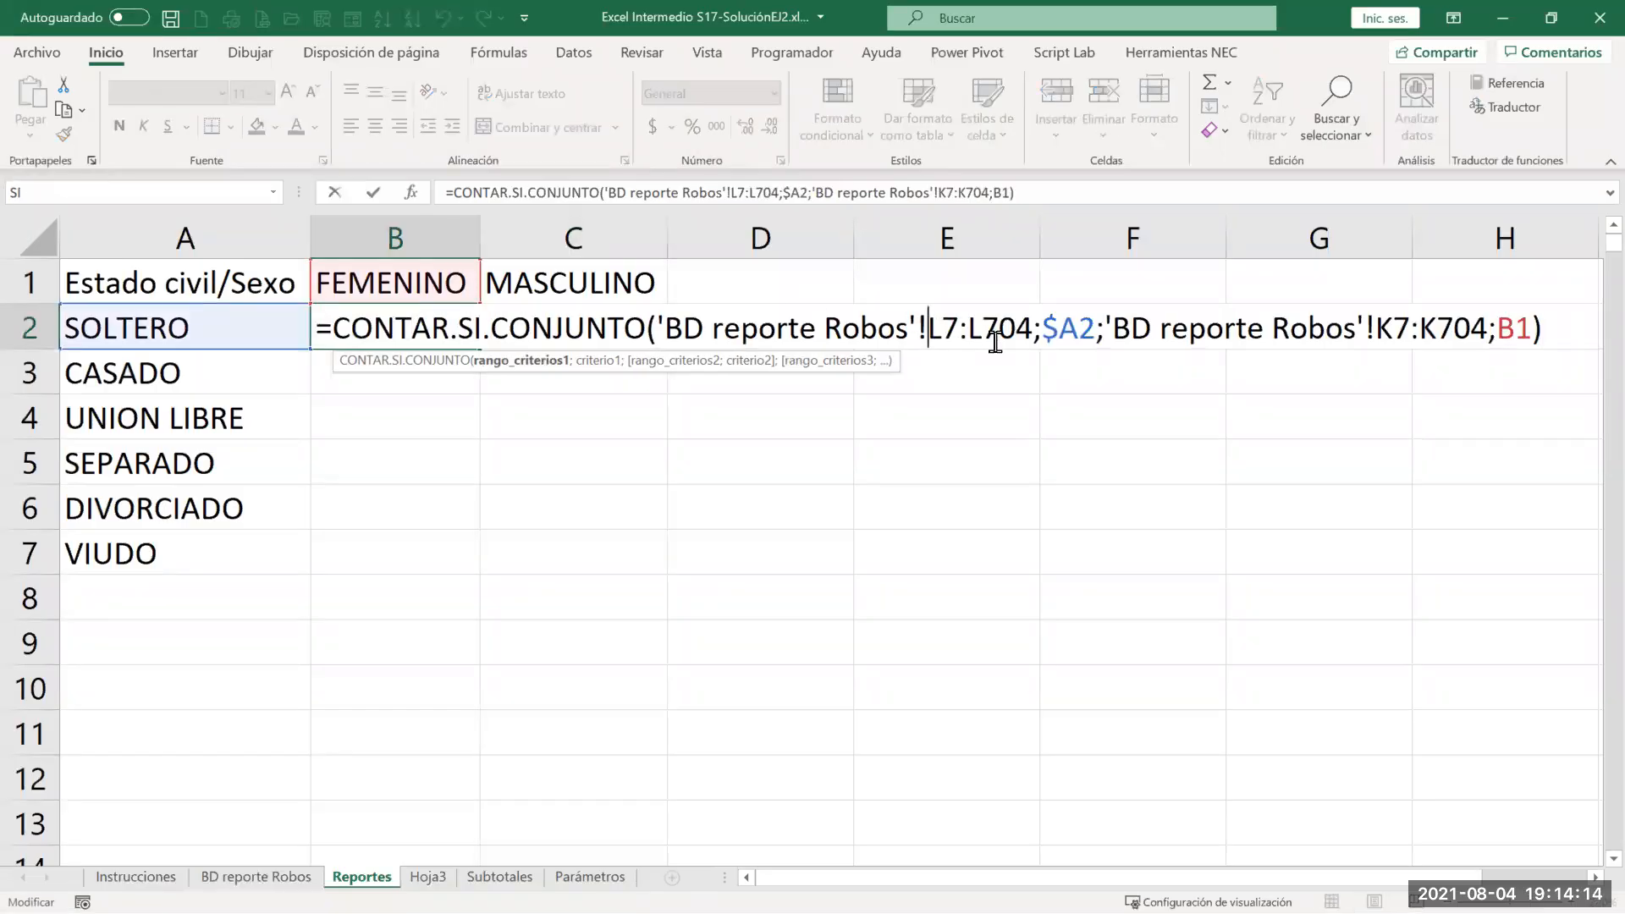
text($L7:)
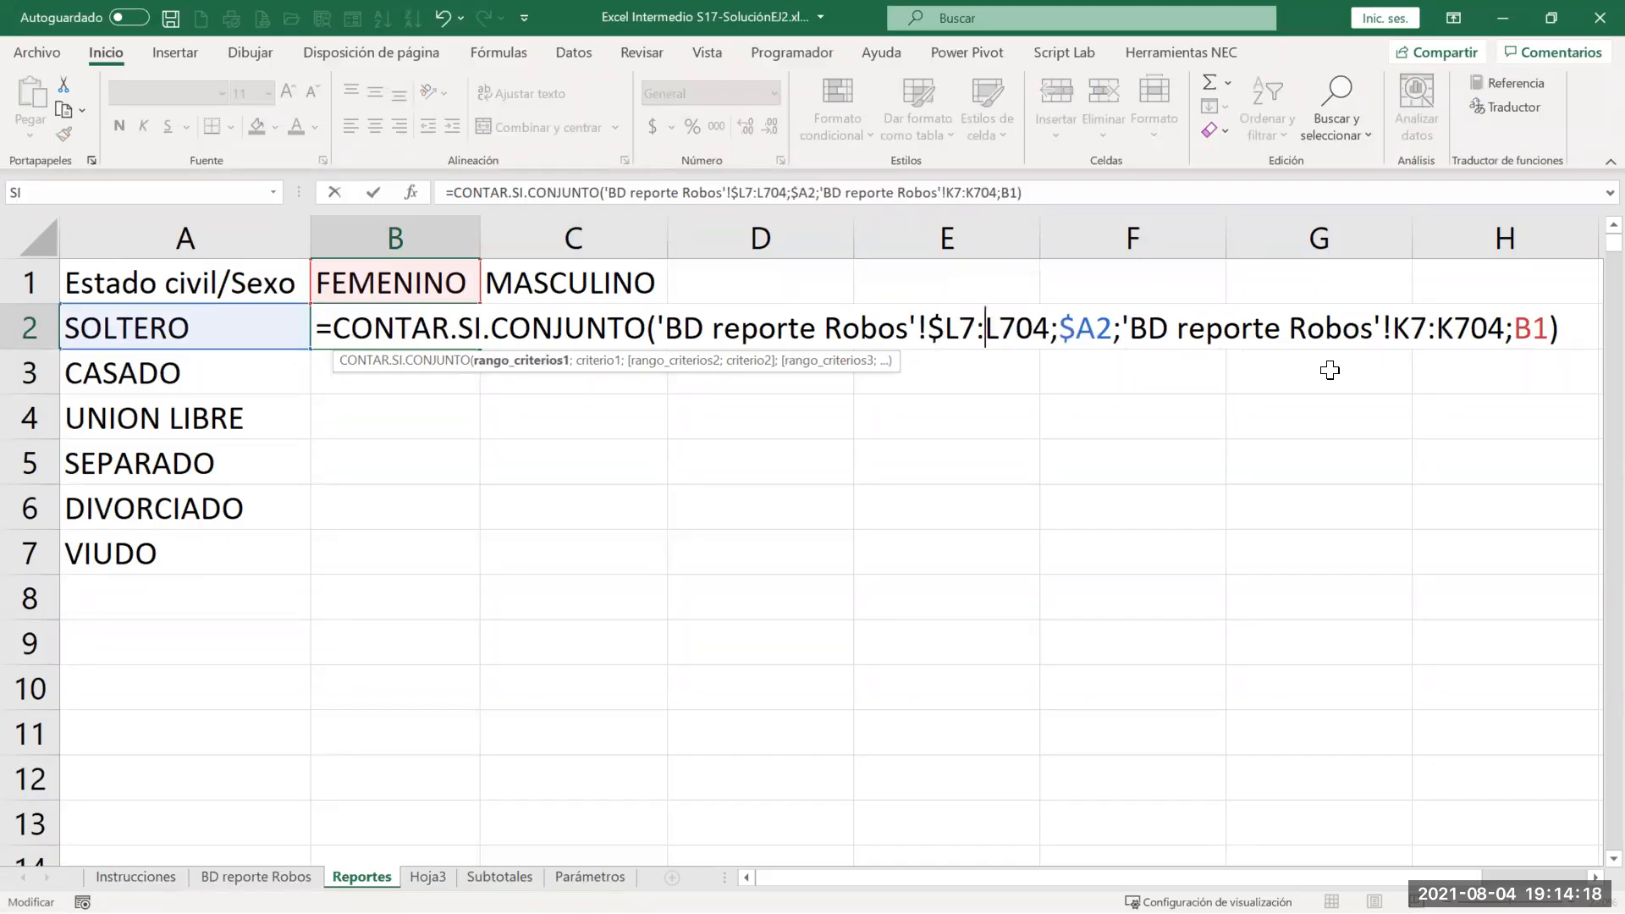
text($)
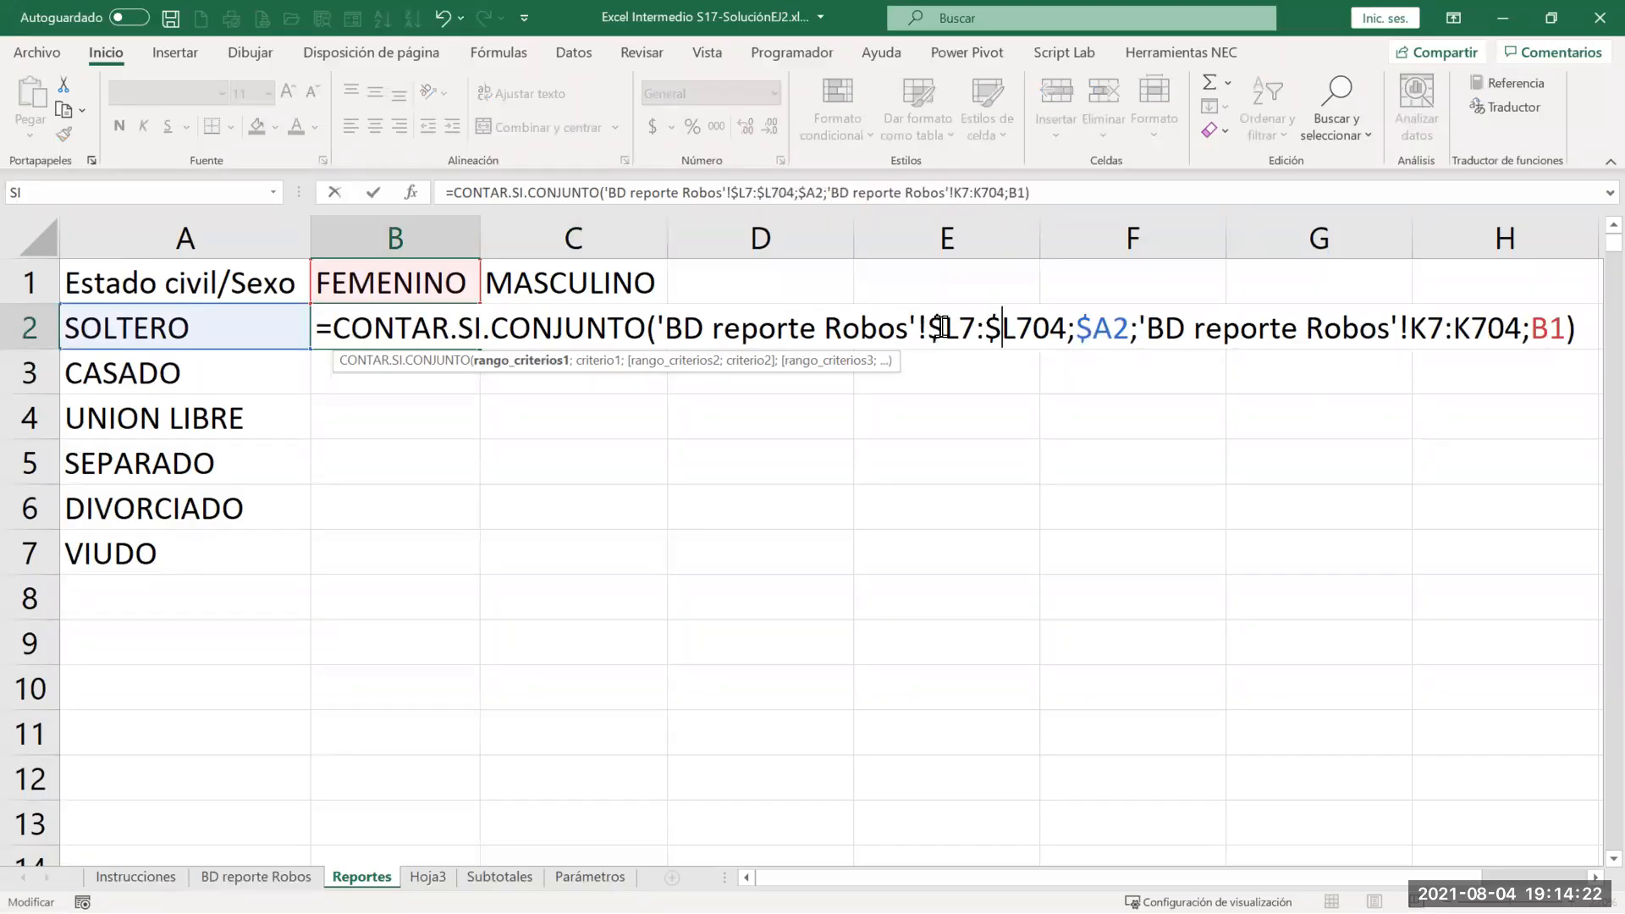
drag(945, 328, 1051, 330)
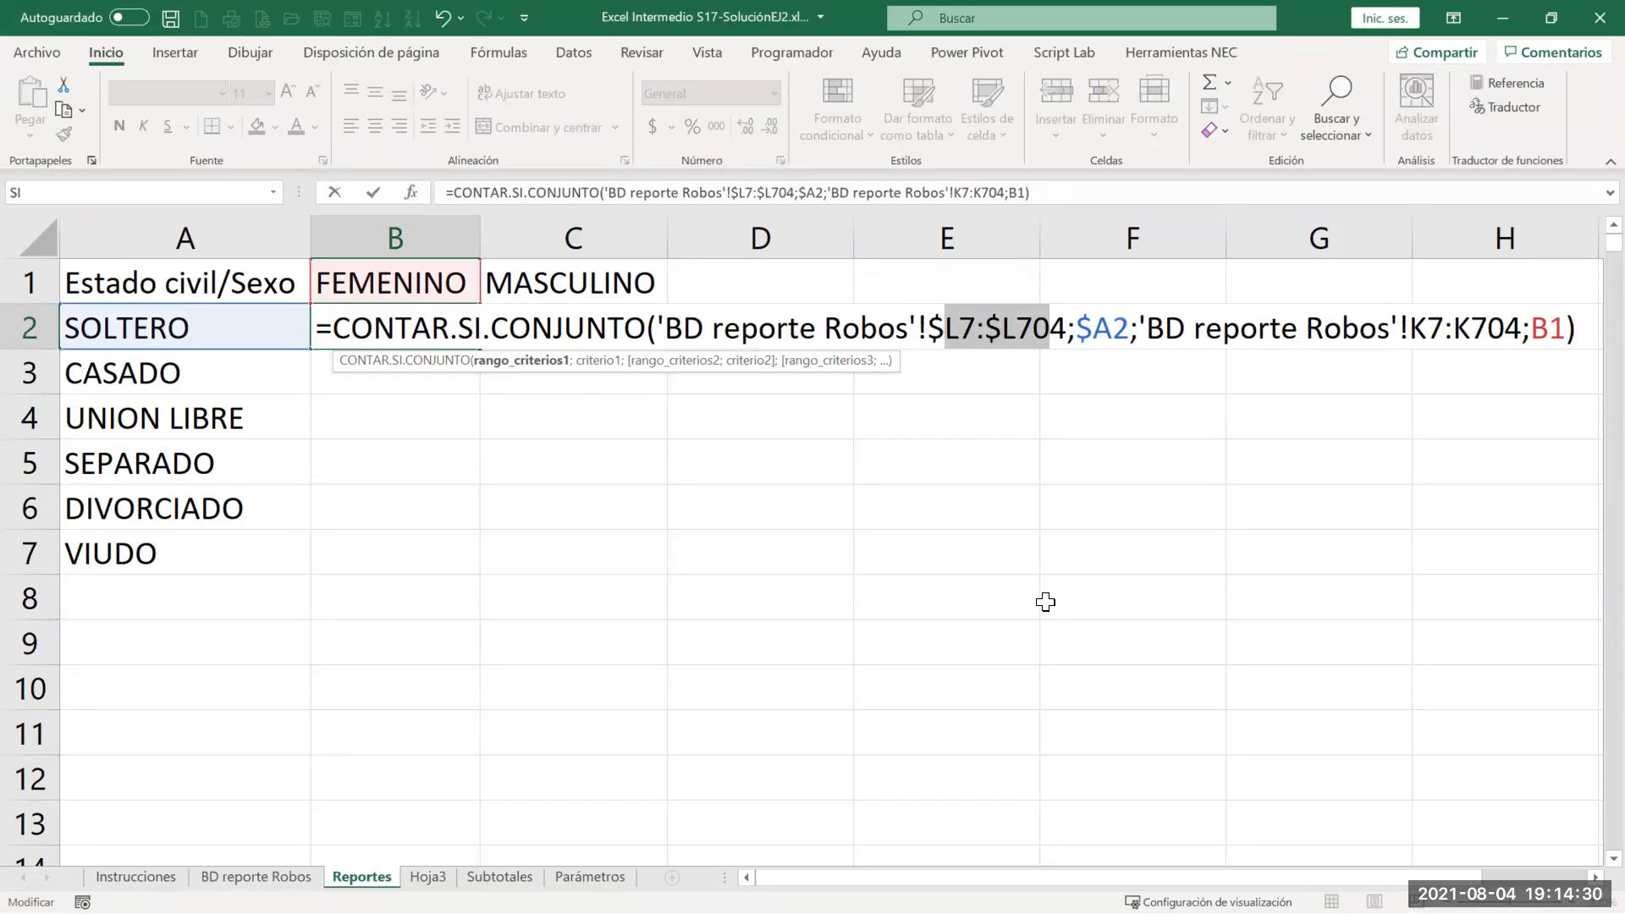
key(F4)
key(F4)
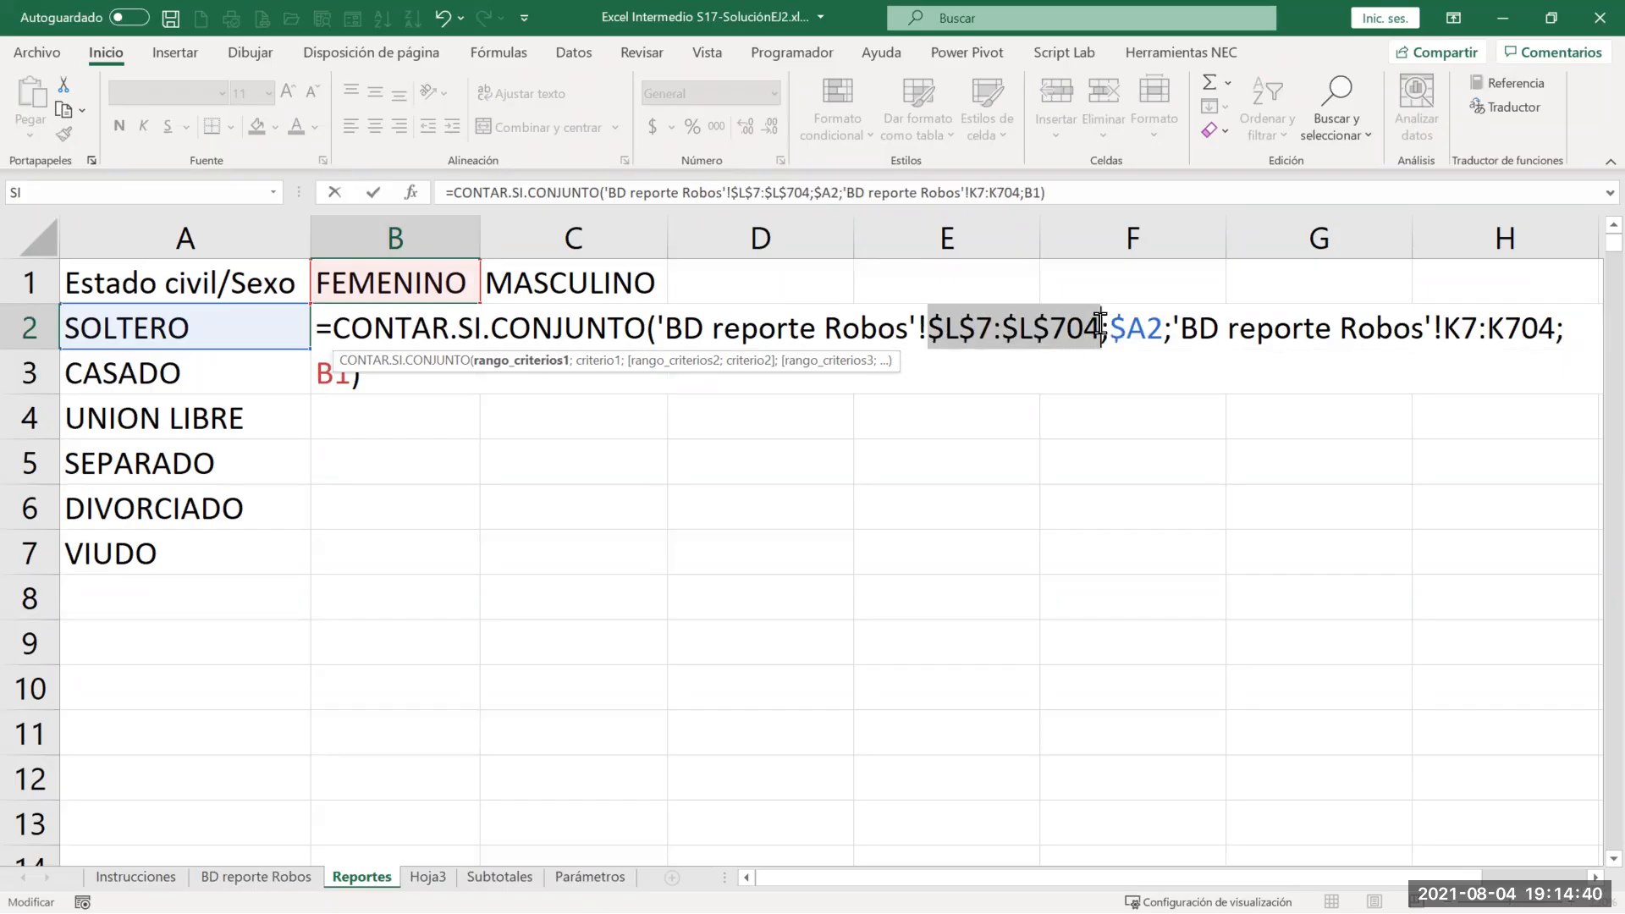
click(1124, 322)
drag(1124, 321, 930, 324)
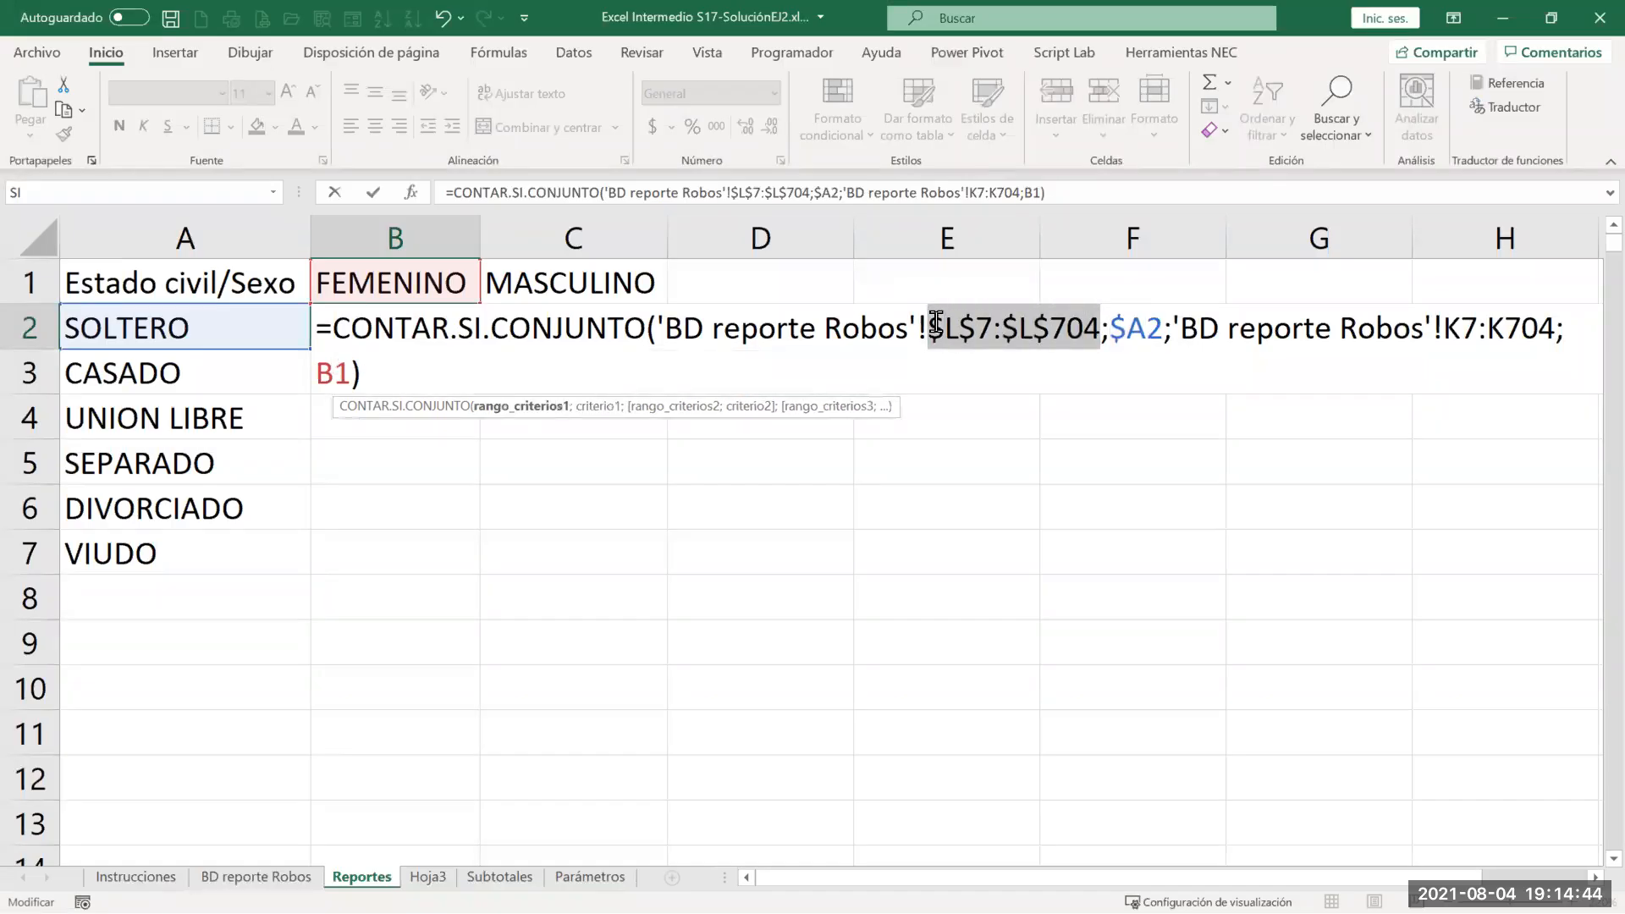
Step: Make the second criteria range in B2's formula absolute as $K$7:$K$704, and accept the formula
drag(1458, 326, 1521, 326)
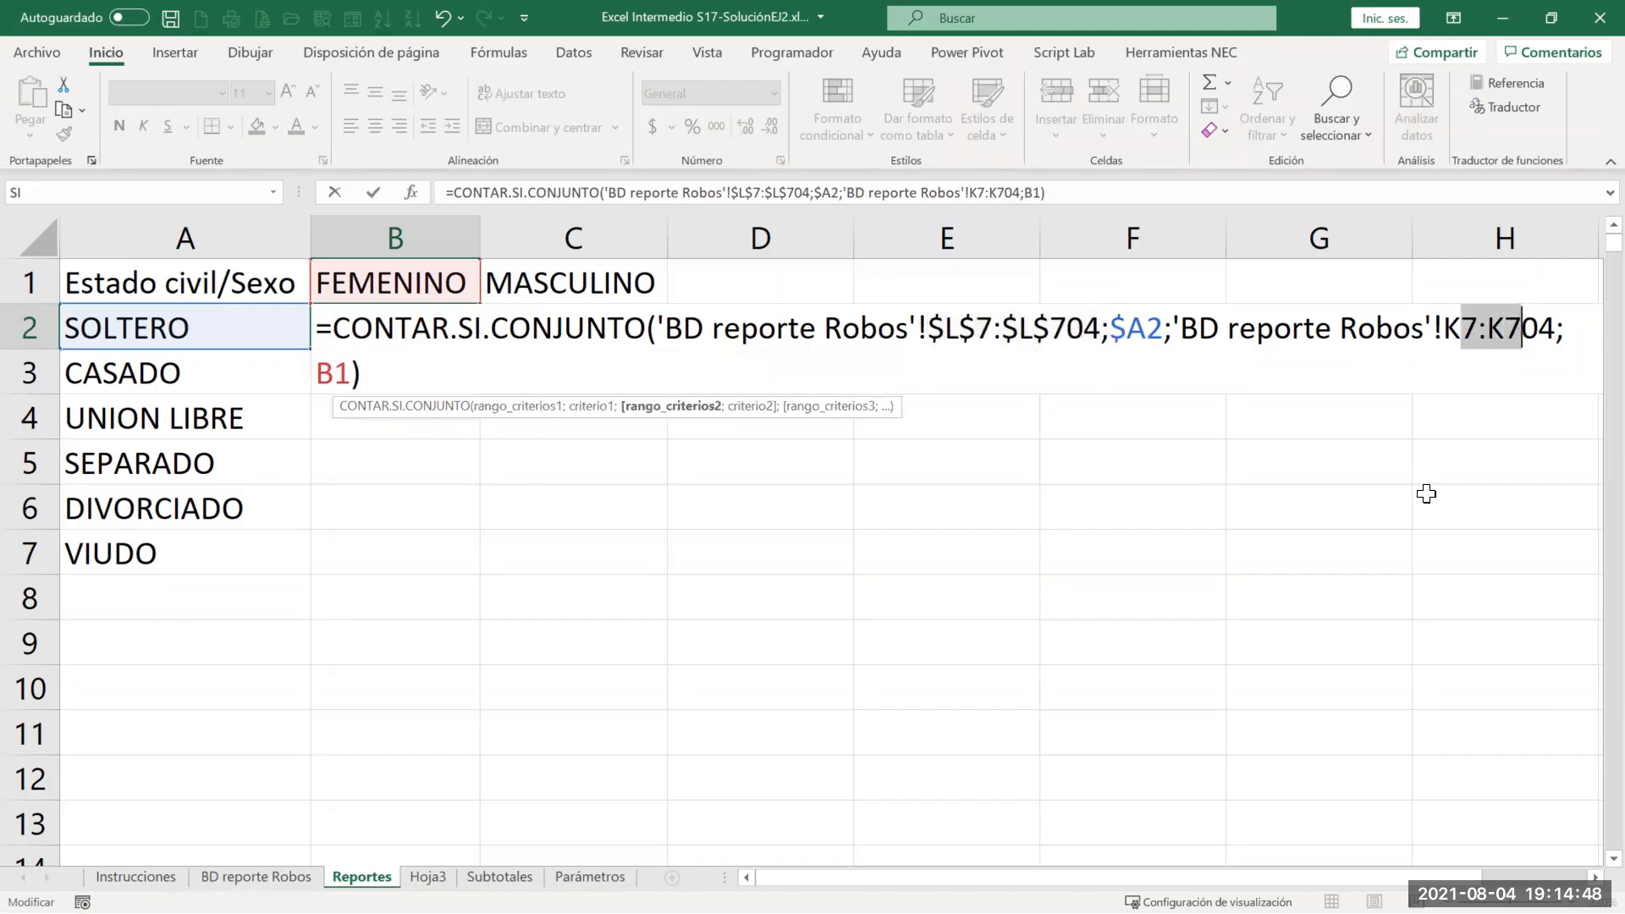
key(F4)
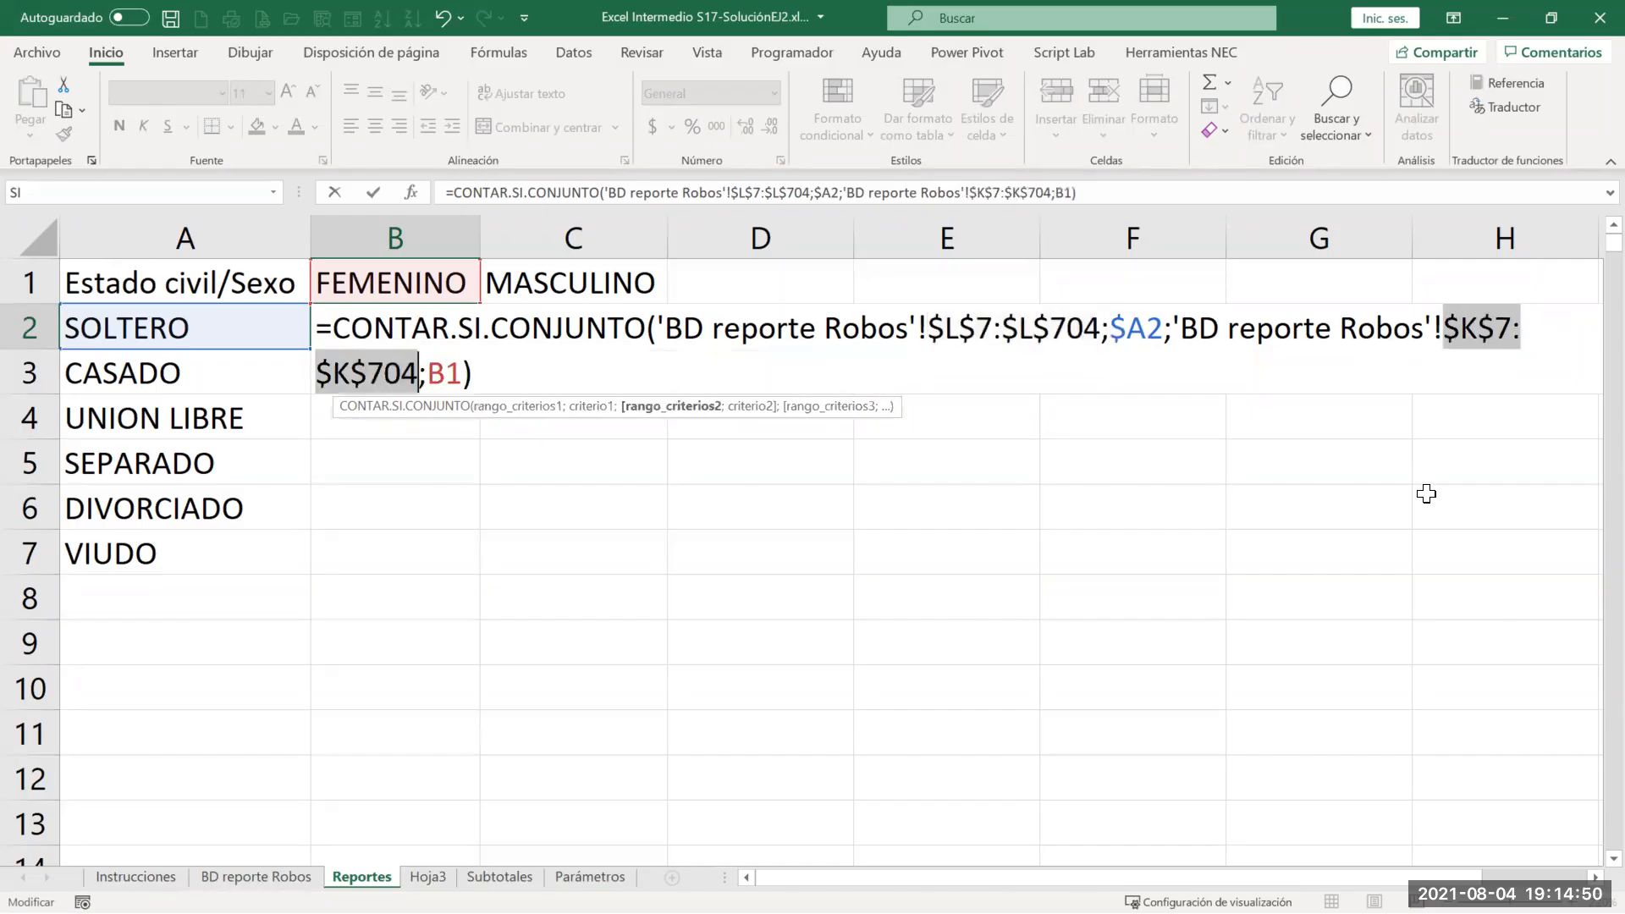
key(Return)
Step: Try to fill the B2 formula across to C2 and then down to row 7
click(472, 330)
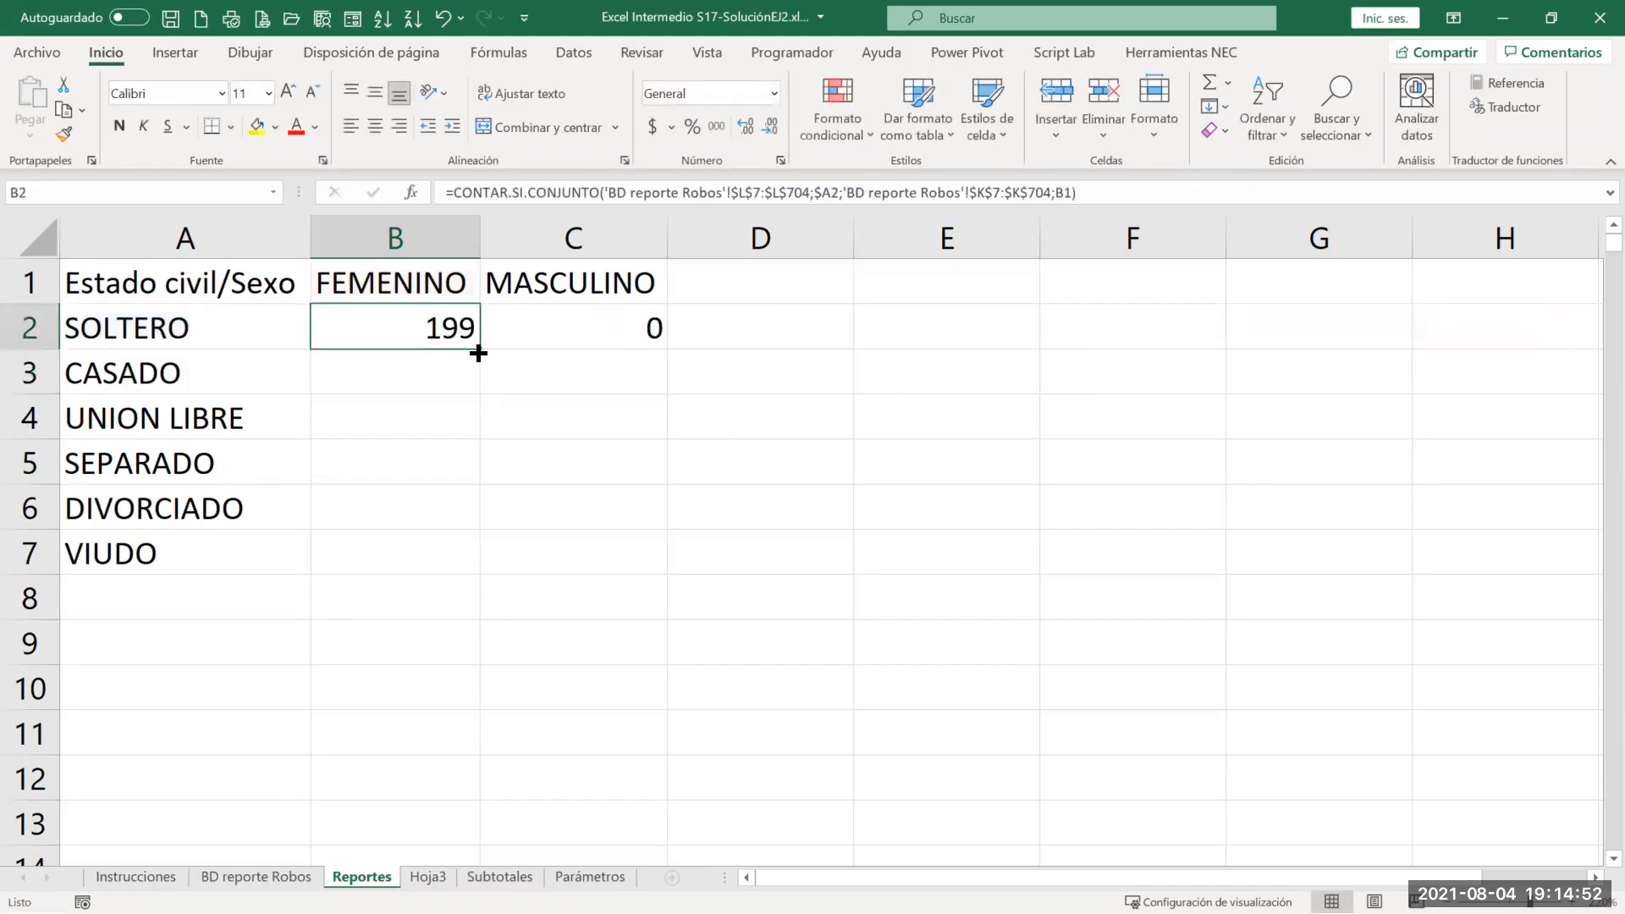
drag(478, 355, 664, 339)
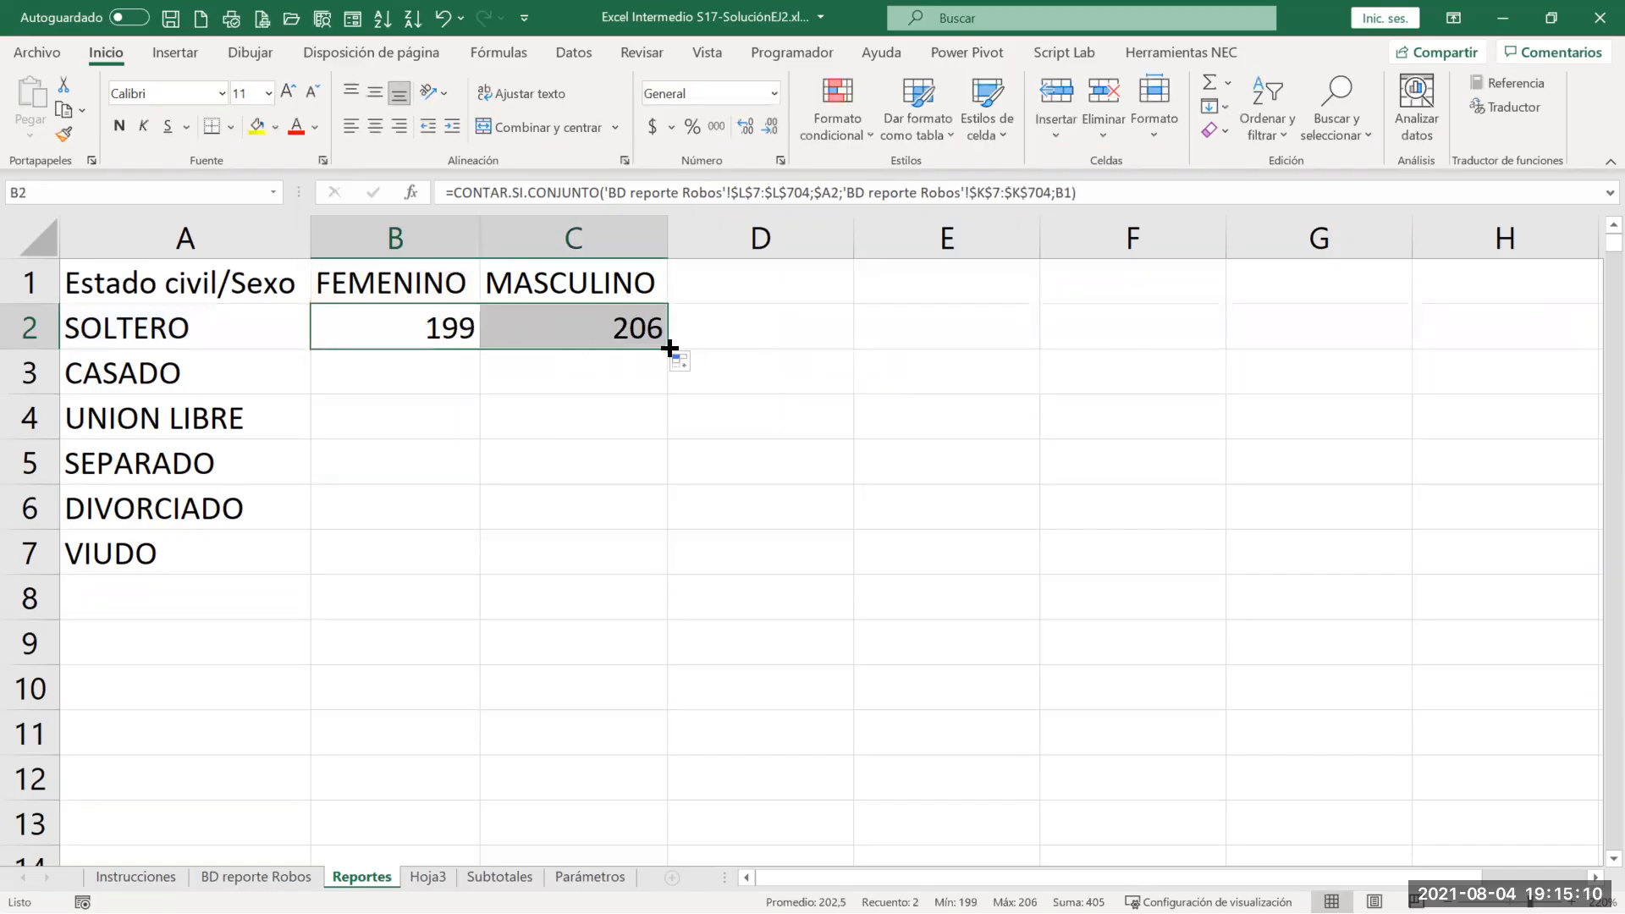
double_click(669, 348)
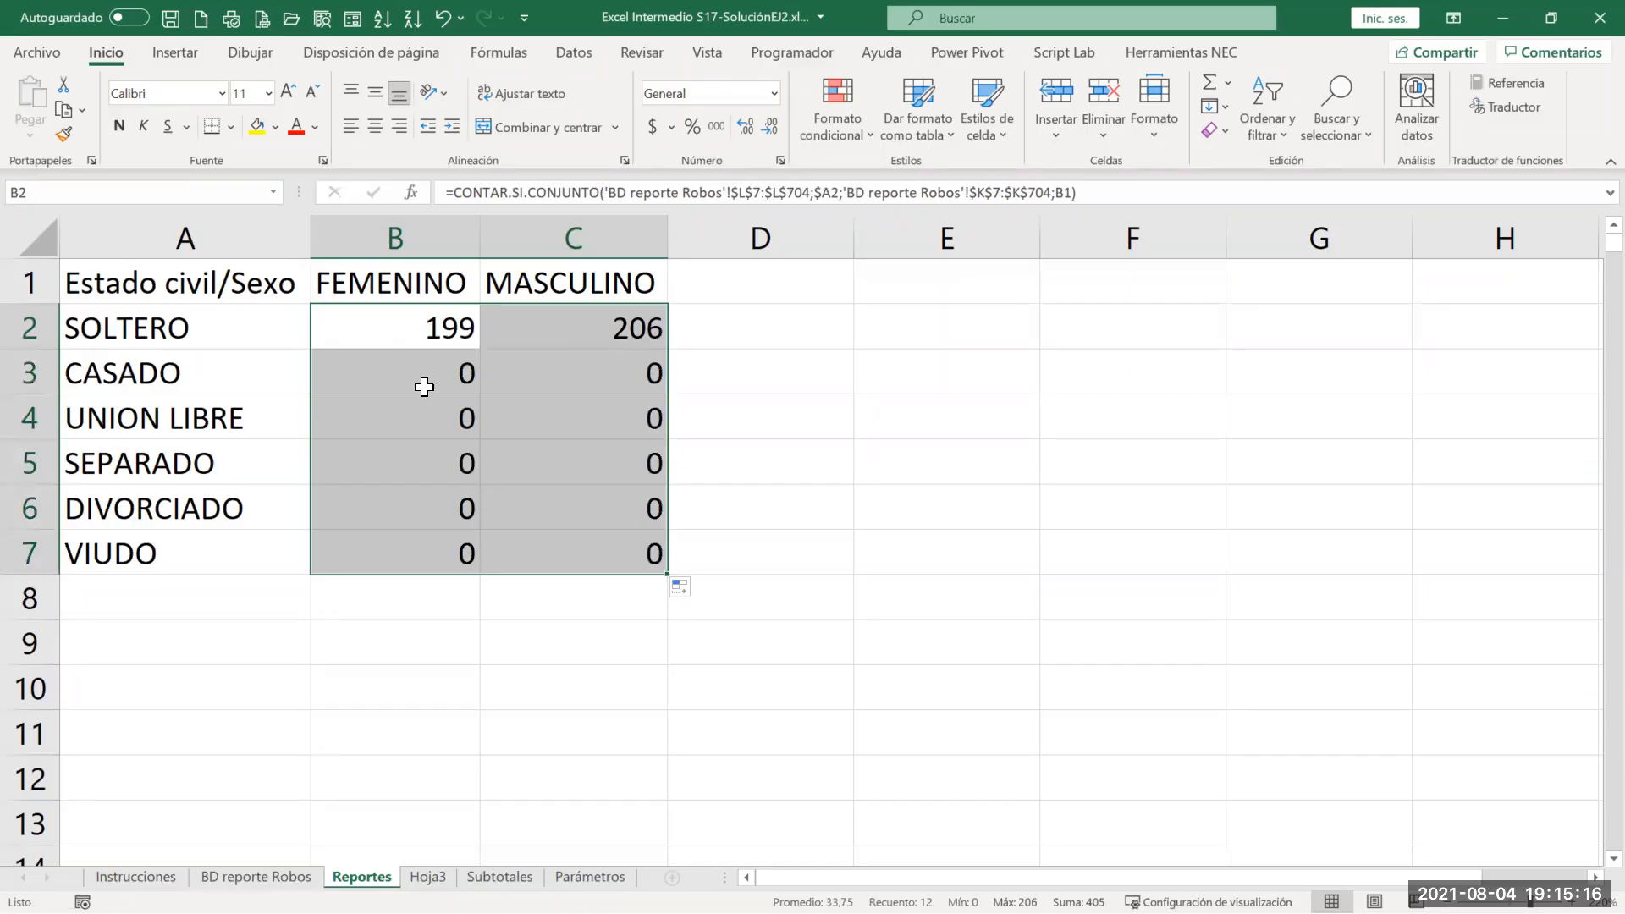
Step: Inspect the criteria references in the formulas of B2, C2 and C4
double_click(448, 326)
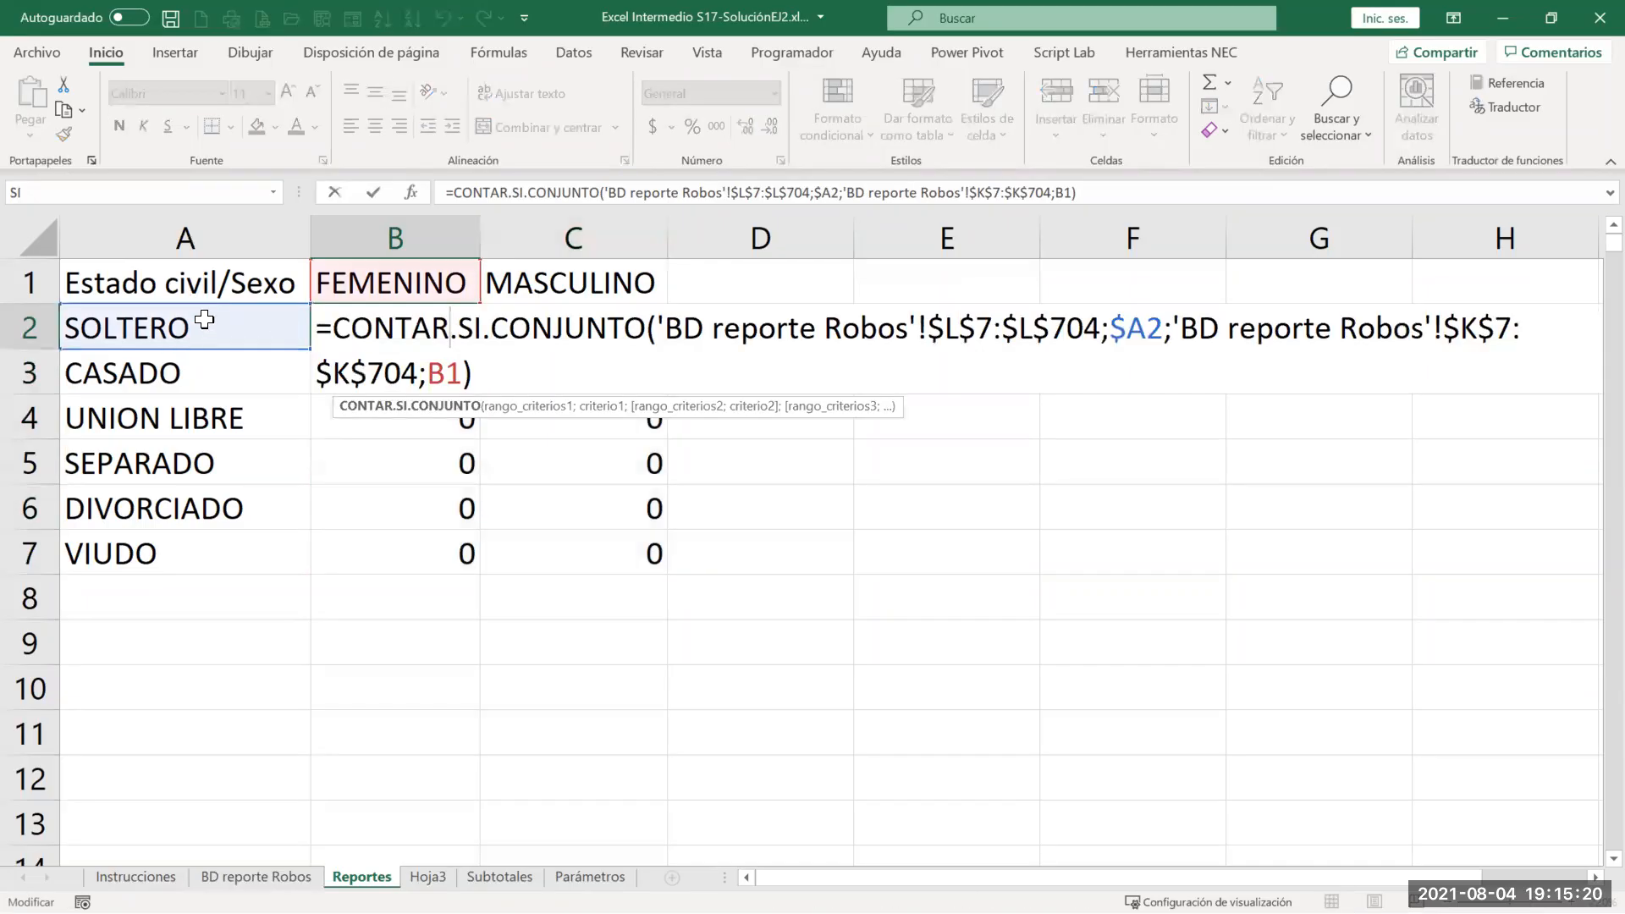
key(ctrl+Return)
double_click(599, 324)
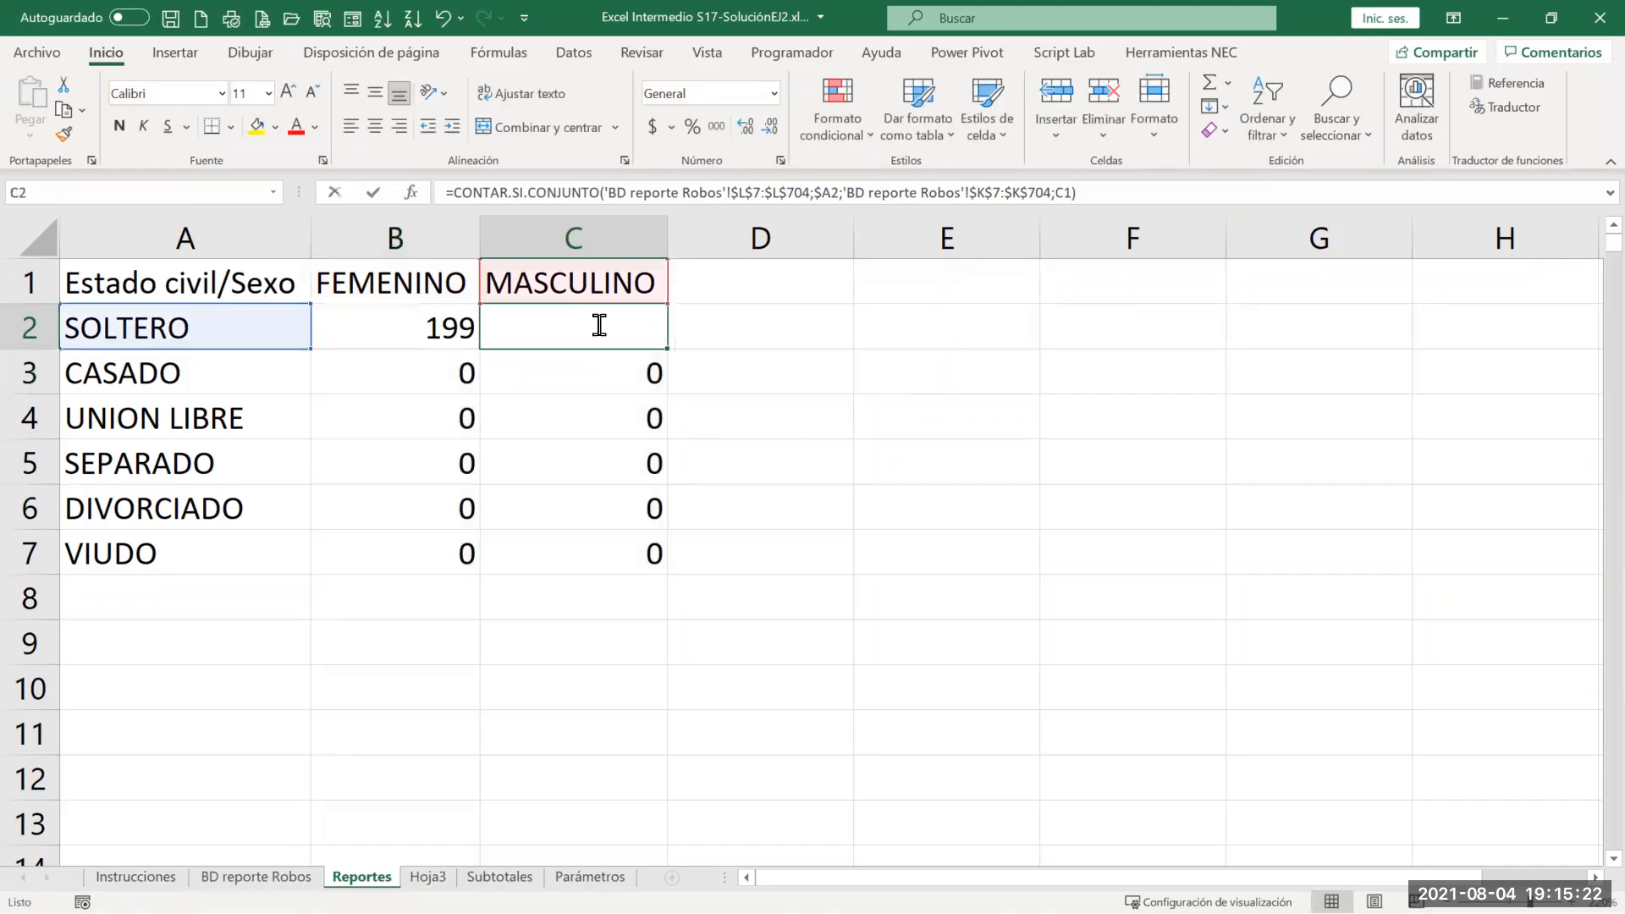
key(ctrl+Return)
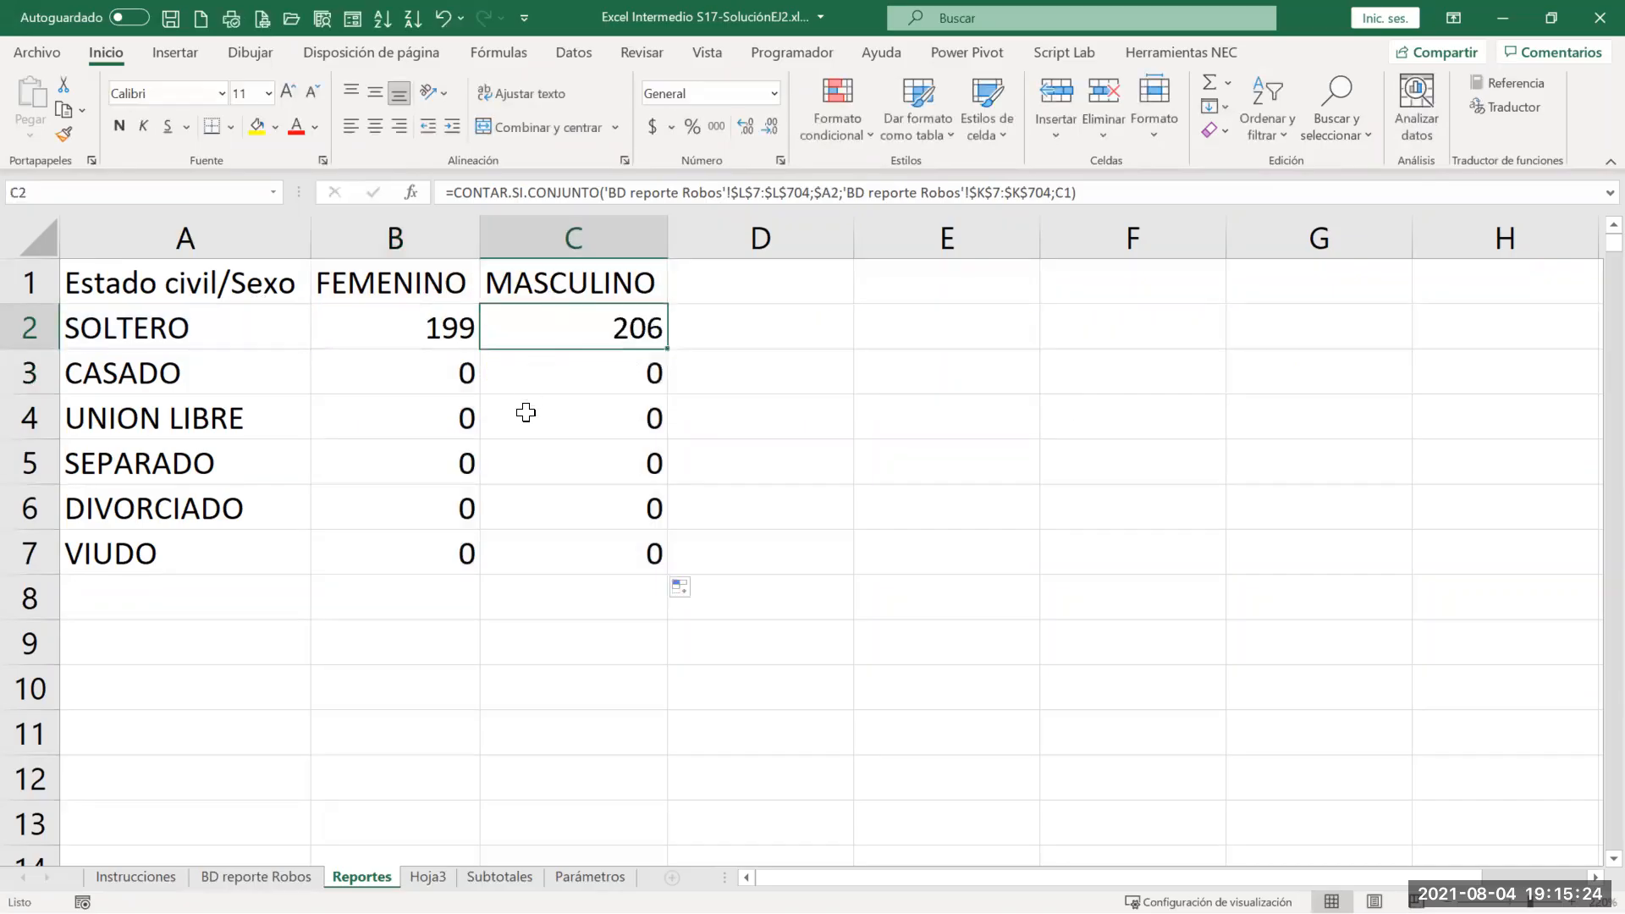
double_click(539, 416)
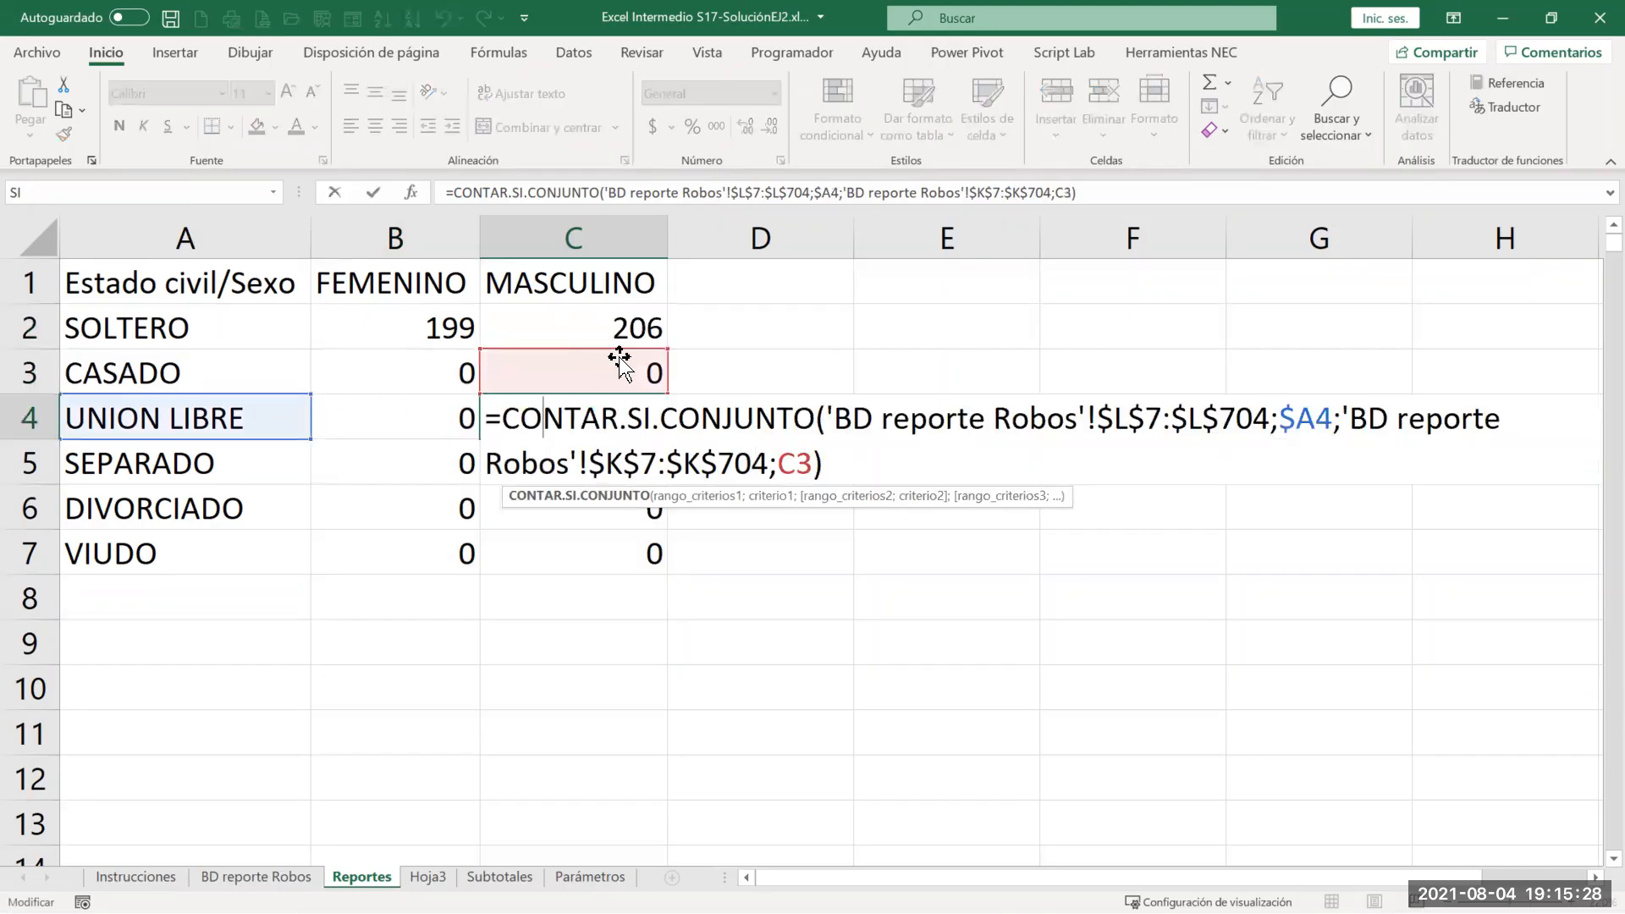
key(ctrl+Return)
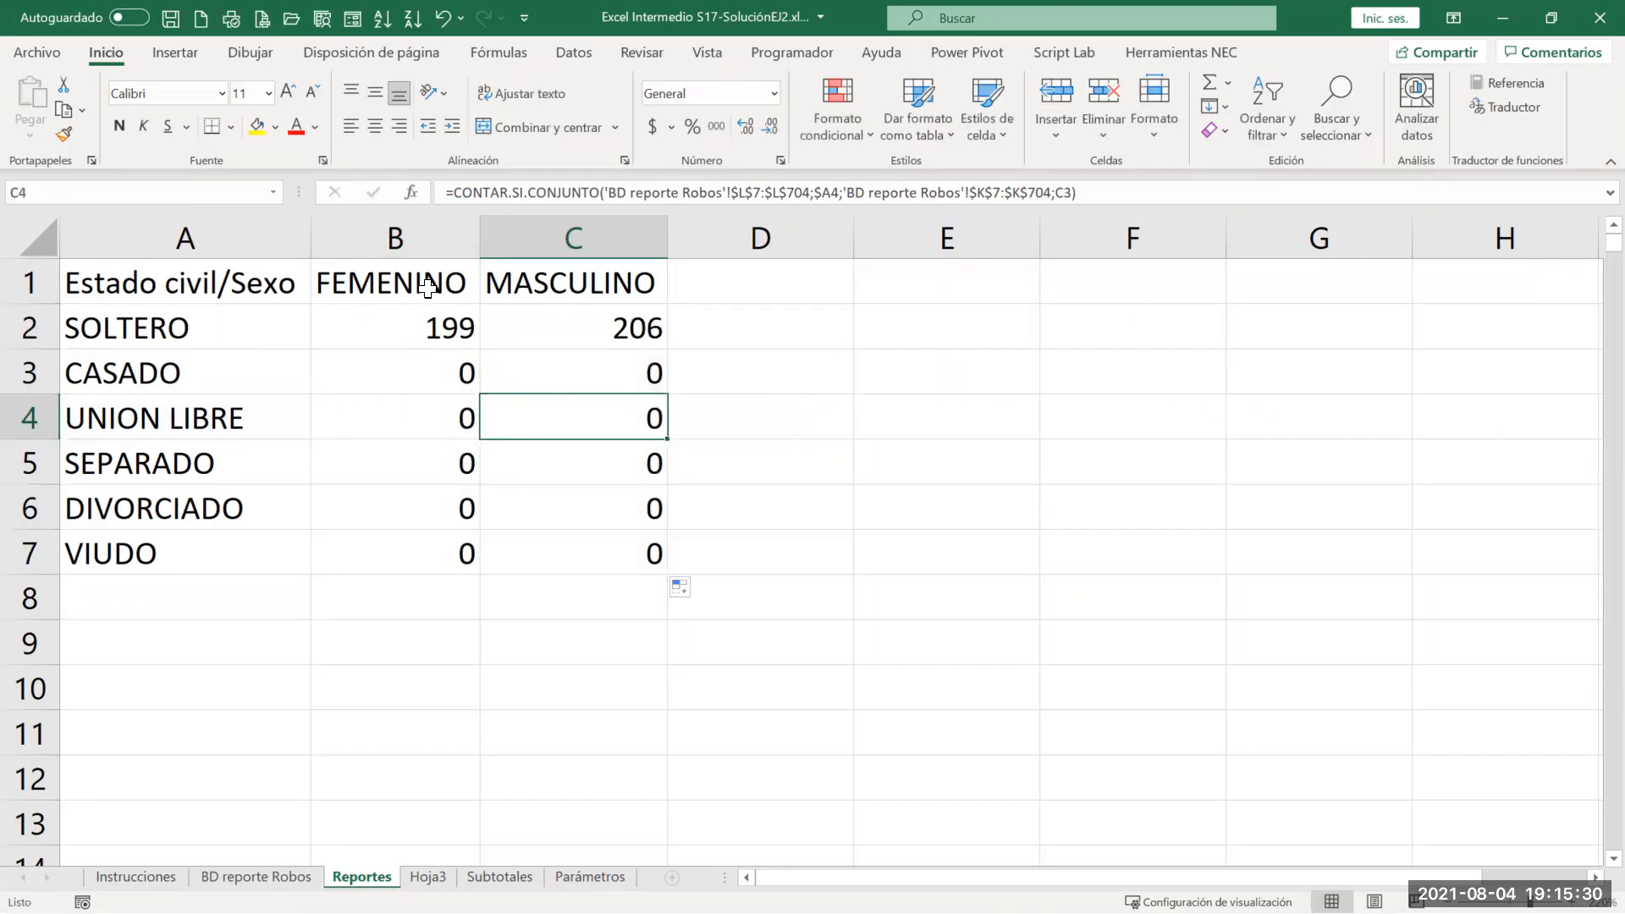
Step: Fix the row of the second criterion in B2's formula by changing the reference to B$1, and accept it
click(27, 282)
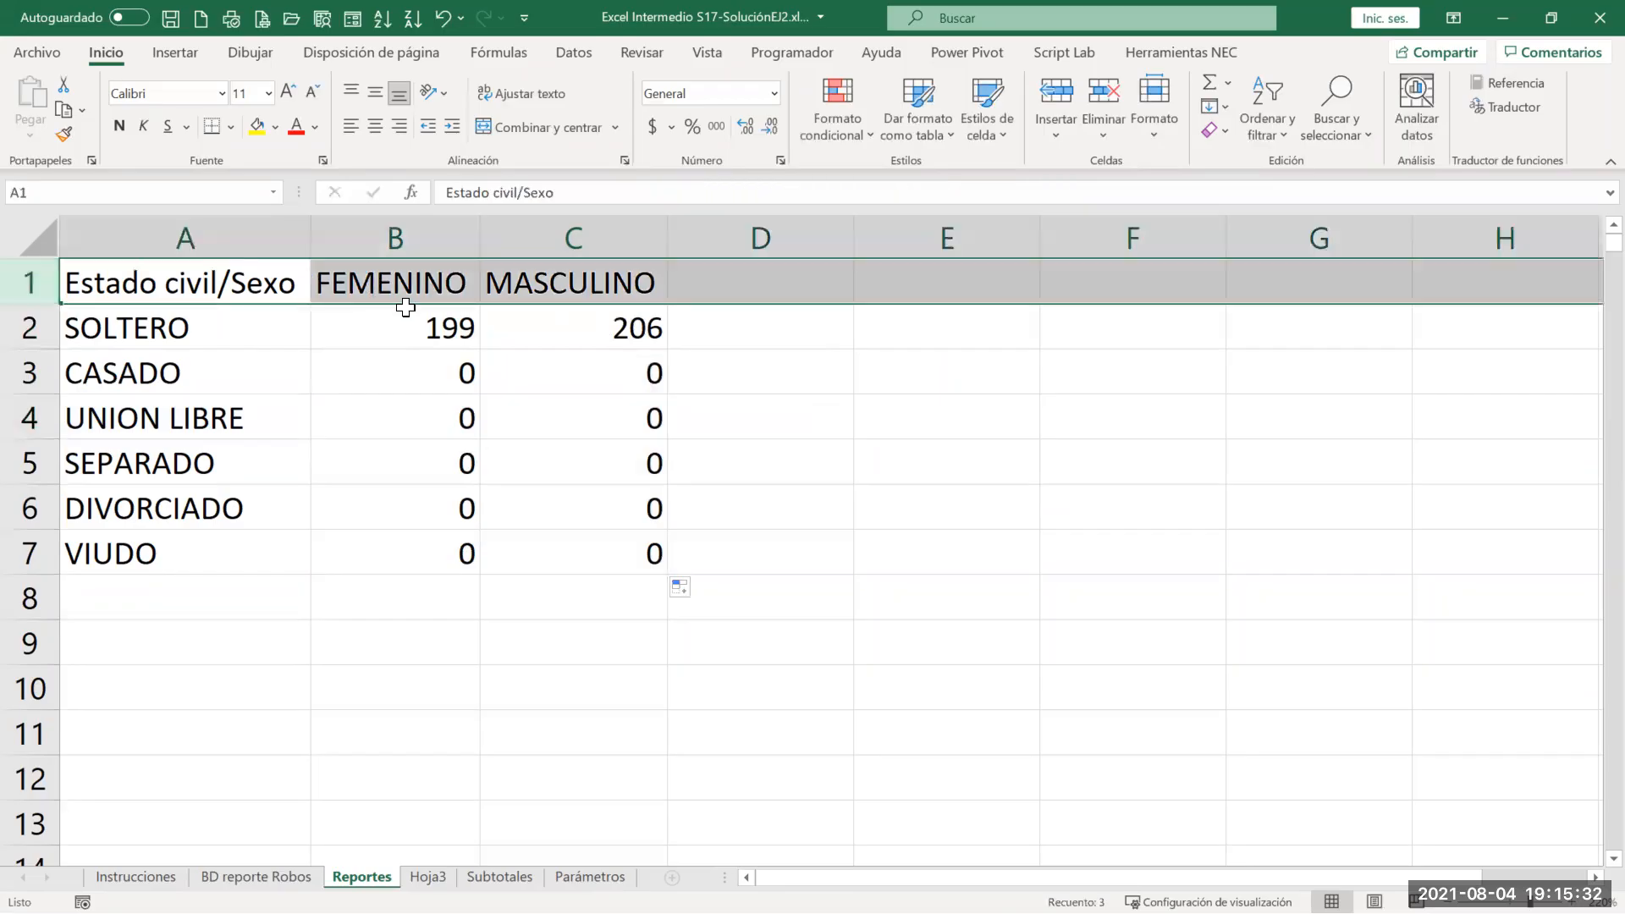
click(456, 318)
double_click(455, 318)
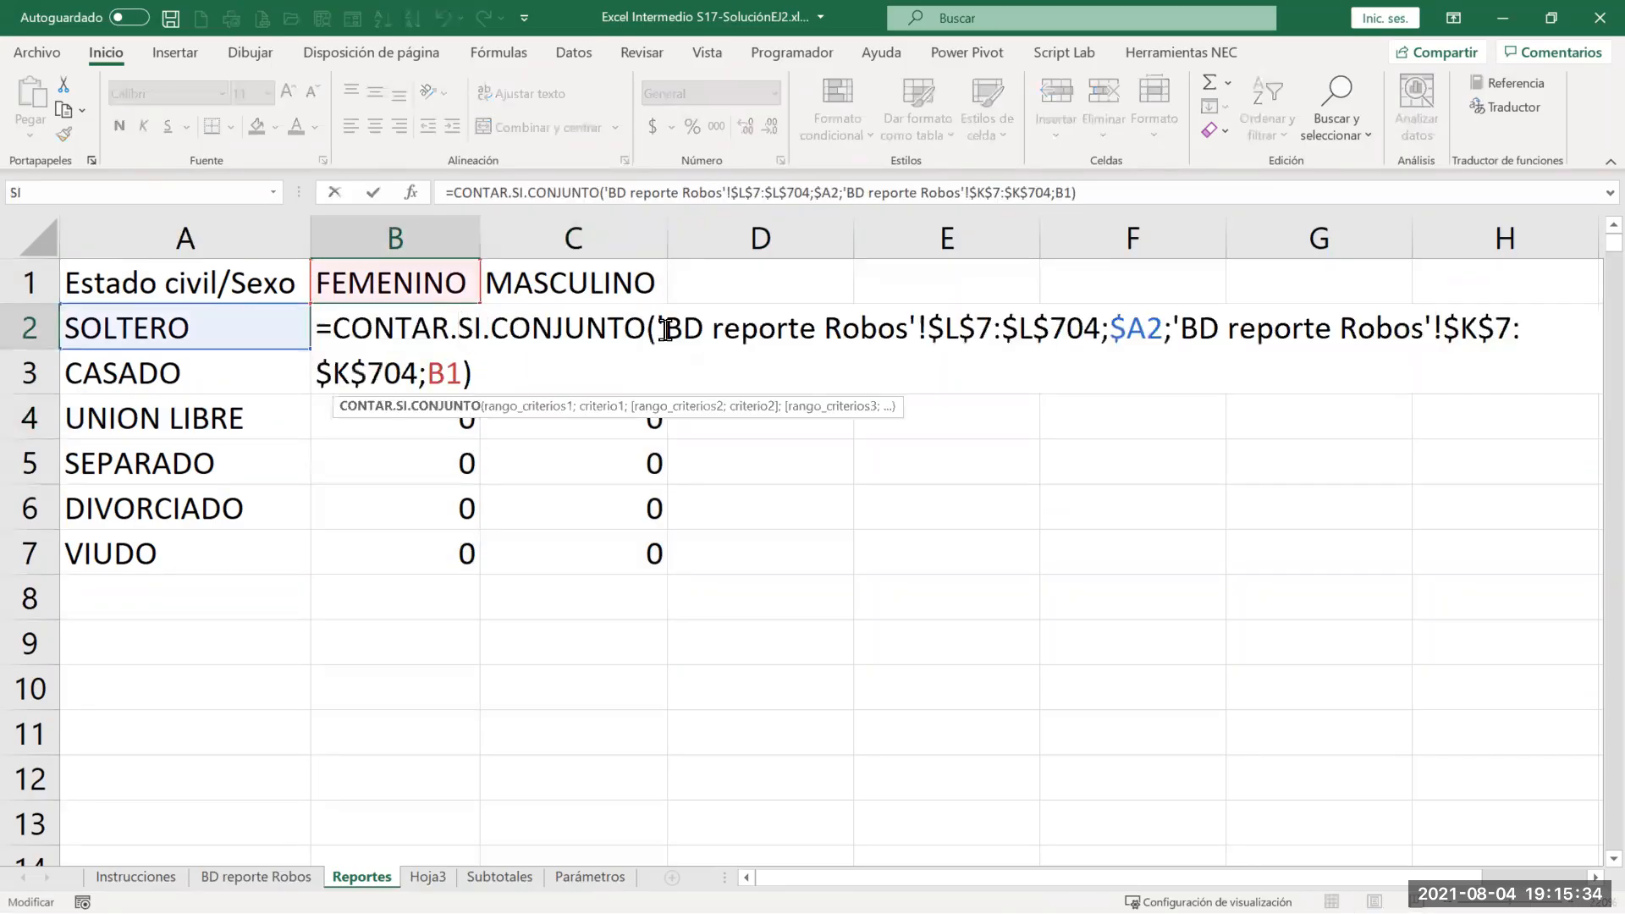
click(447, 373)
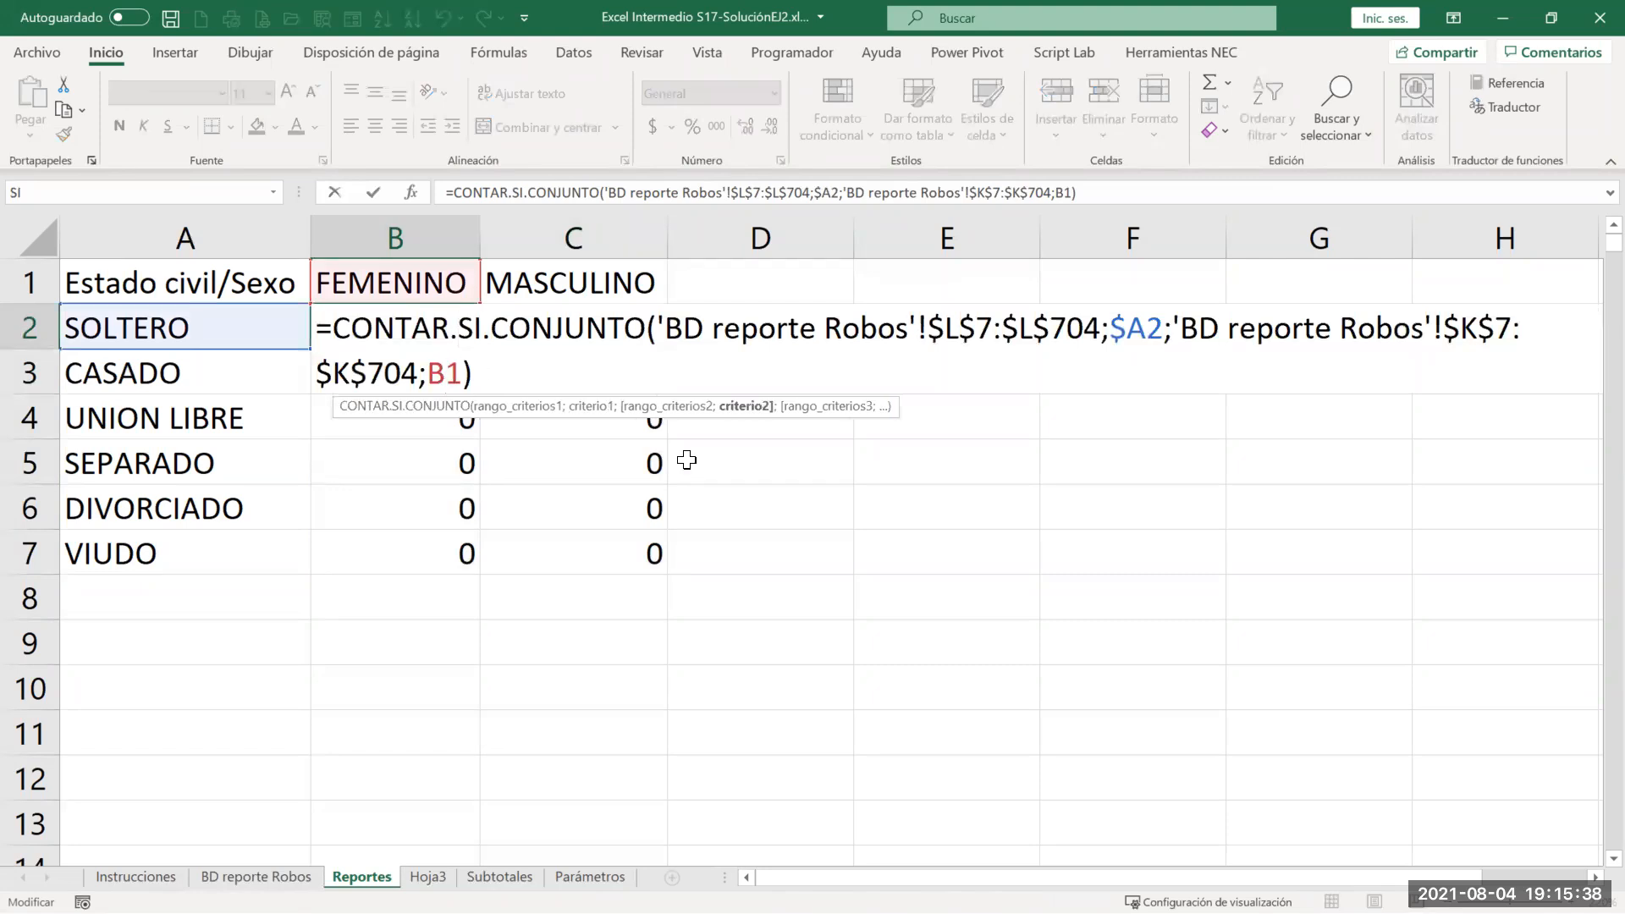
key(F4)
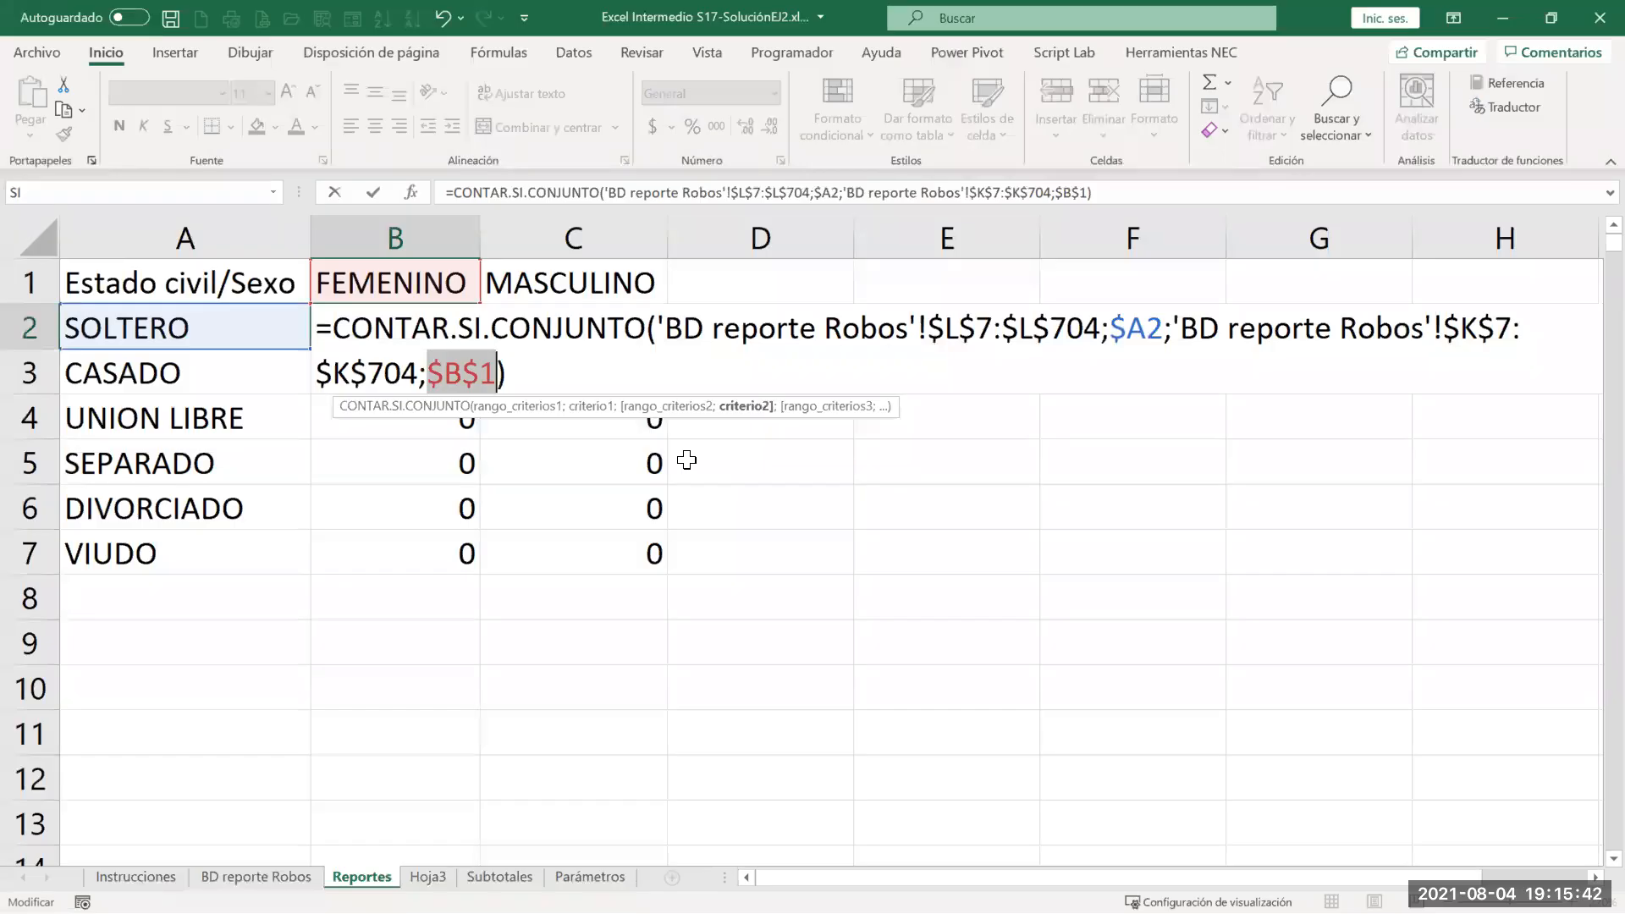
key(F4)
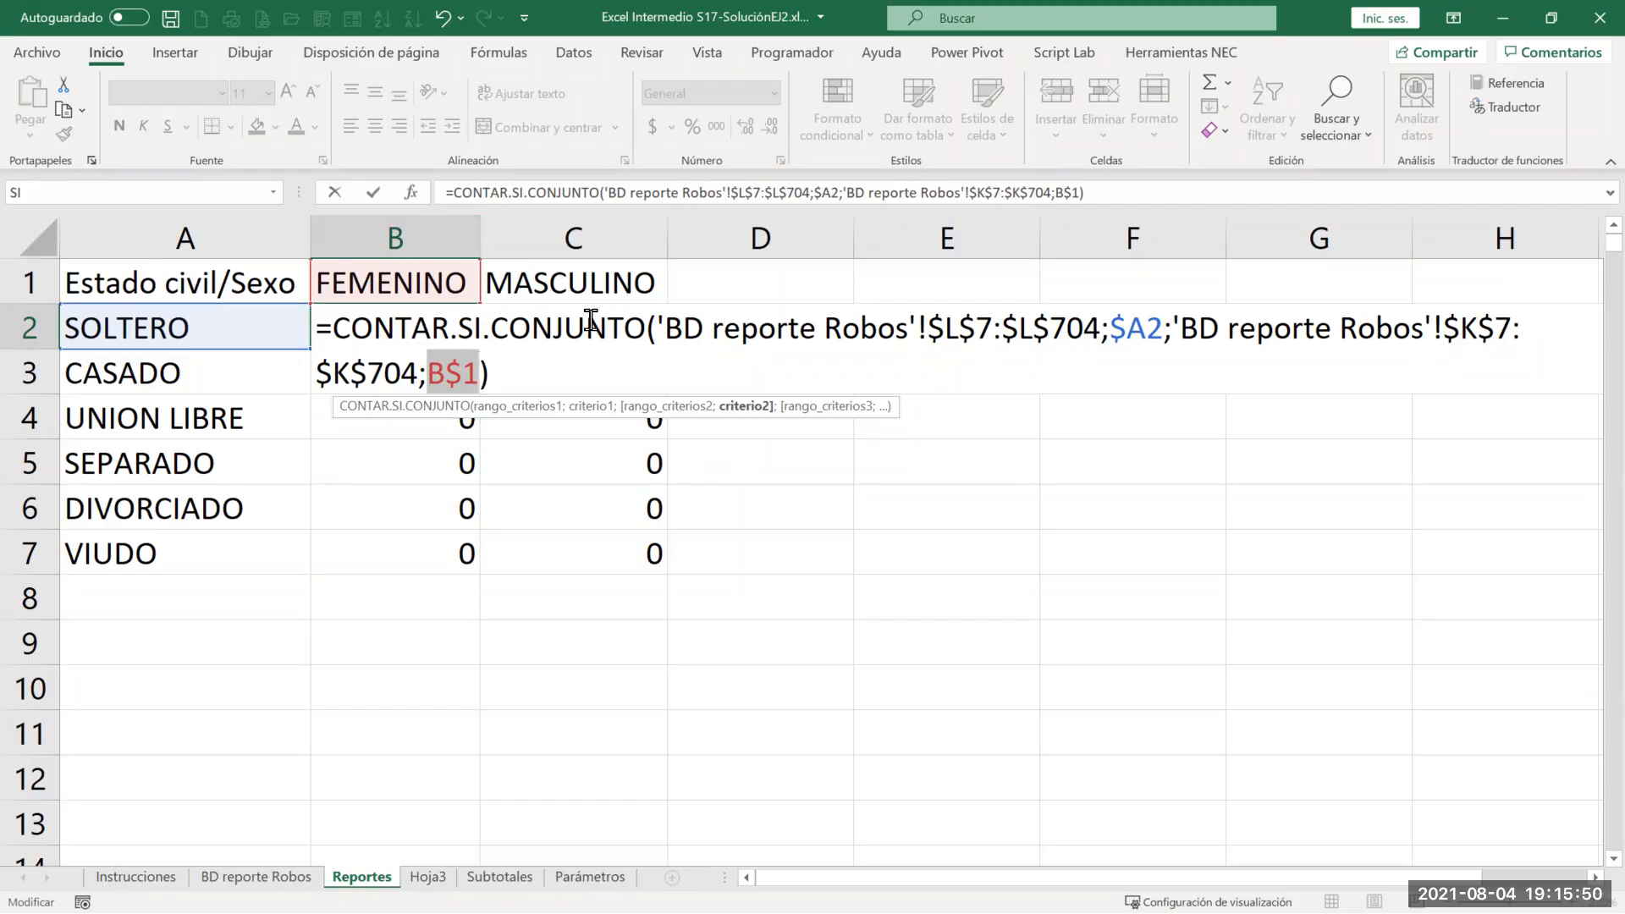
key(Return)
Step: Fill the corrected B2 formula across to C2 and down through row 7 to complete the matrix
click(417, 325)
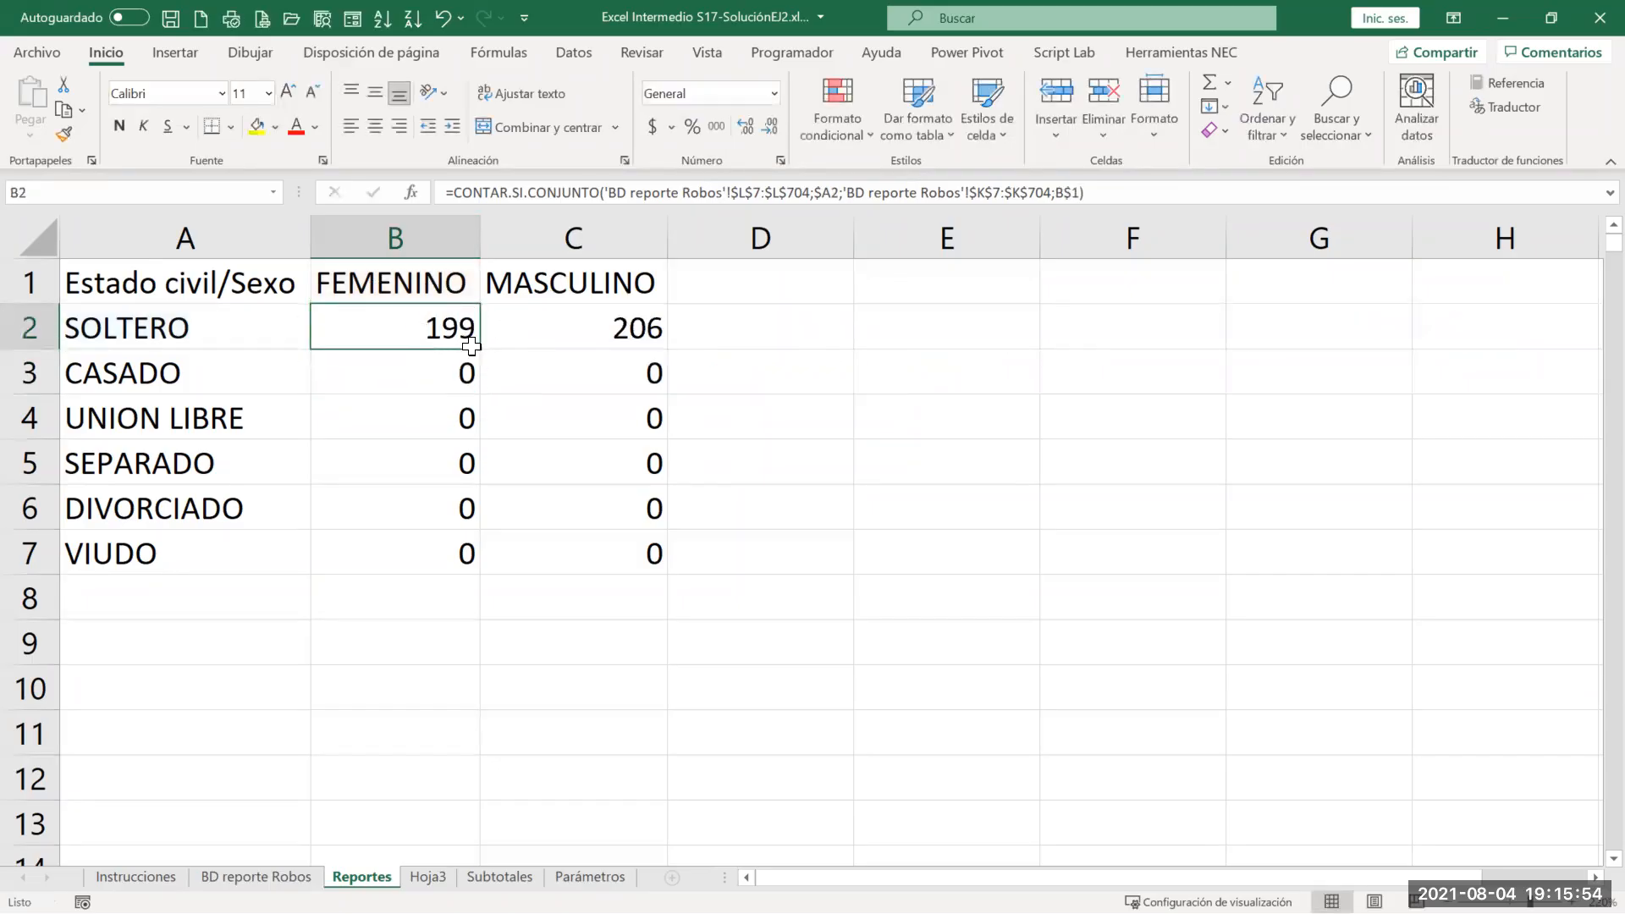
drag(474, 348, 530, 348)
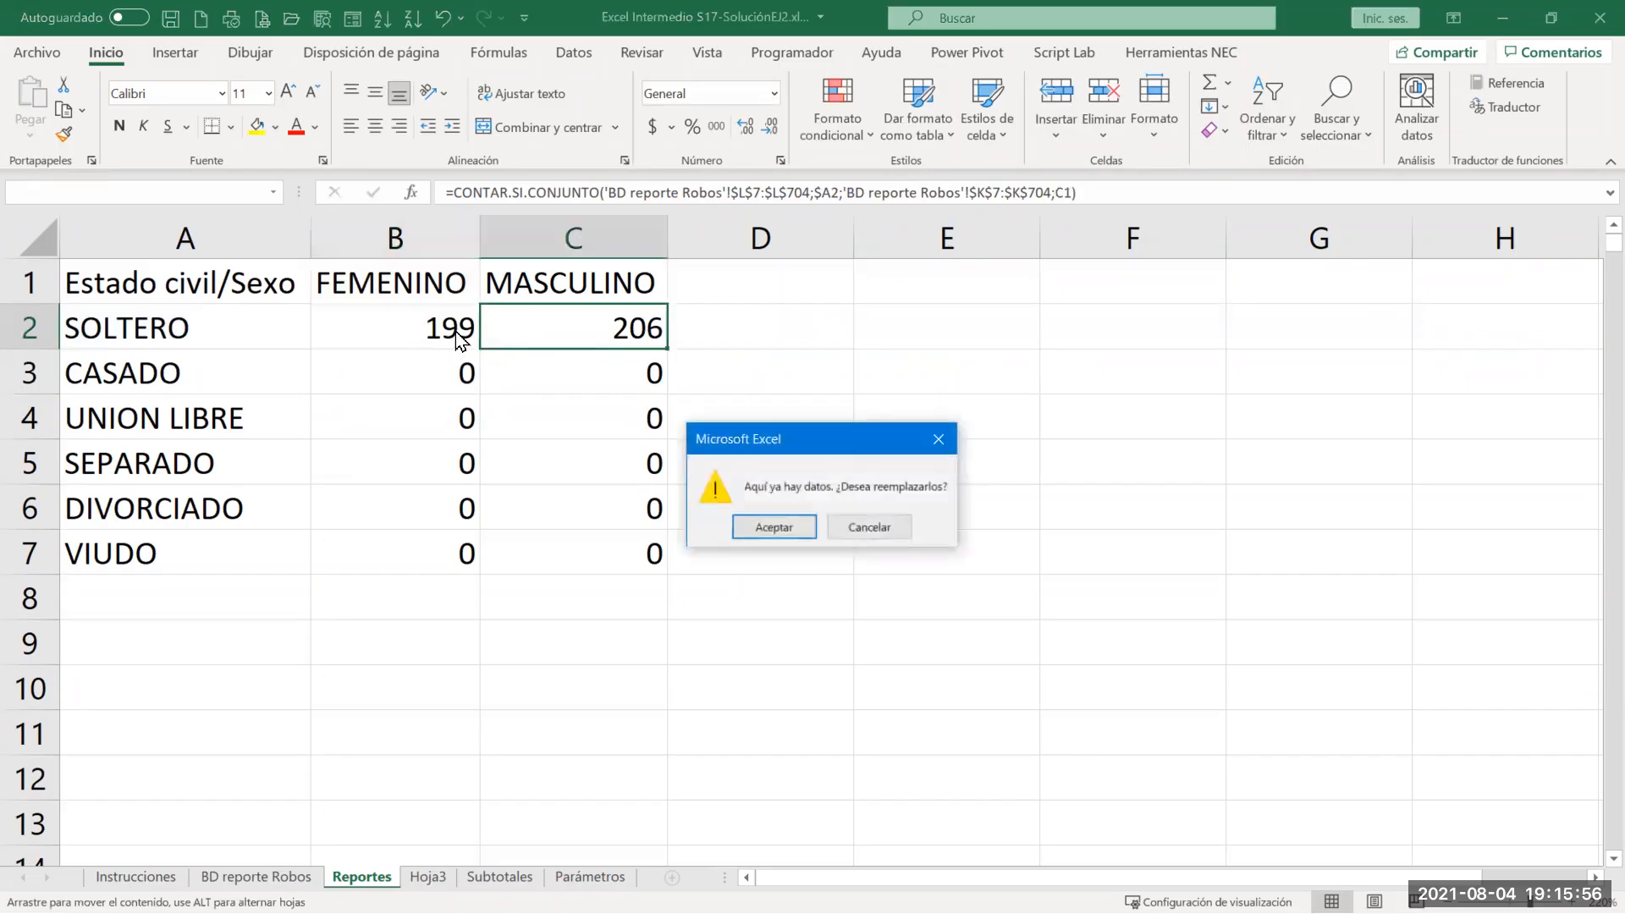
key(Escape)
drag(479, 350, 667, 353)
double_click(668, 350)
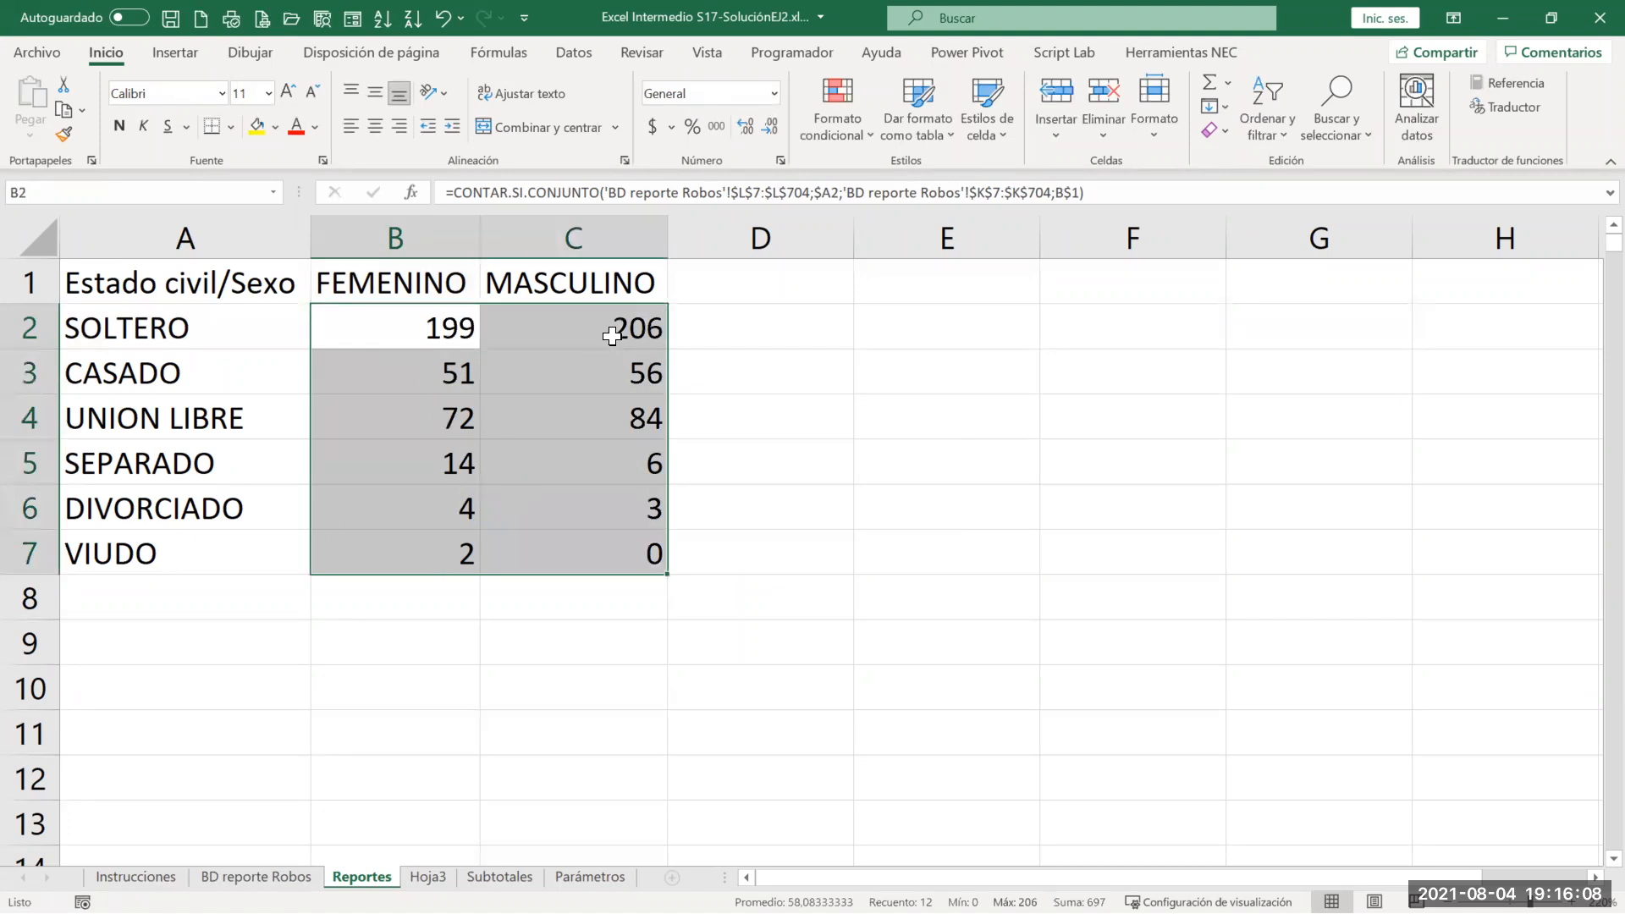
drag(481, 246, 481, 247)
Step: Review the second matrix requirement in the Instrucciones sheet: Clase de empleado vs Profesión Escolaridad
click(135, 877)
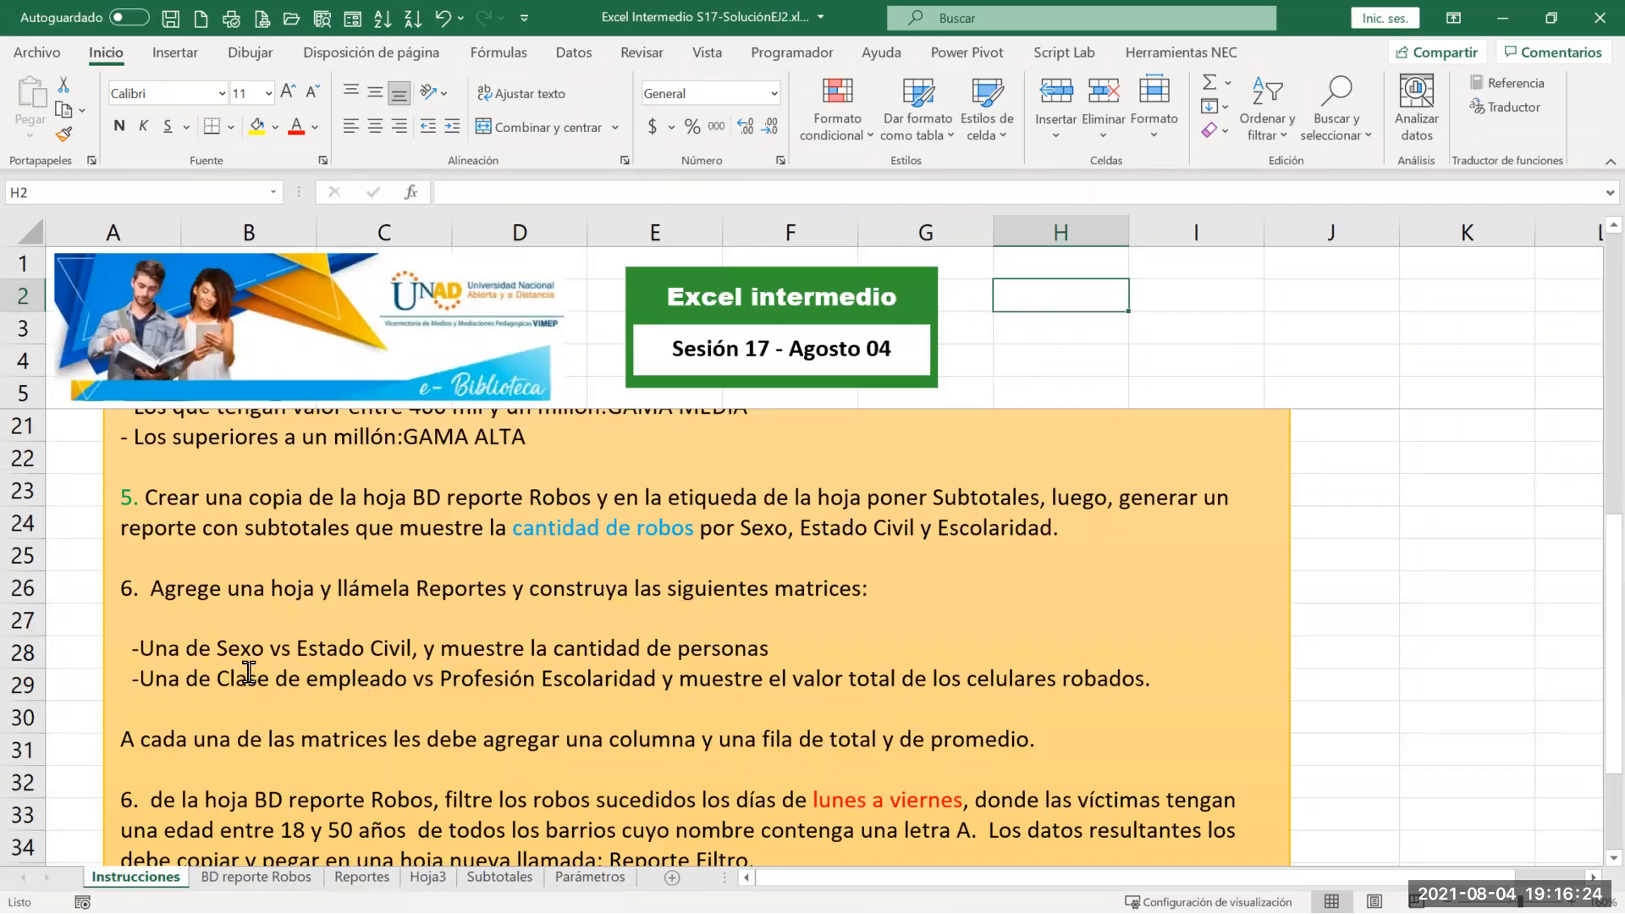
drag(220, 684, 391, 686)
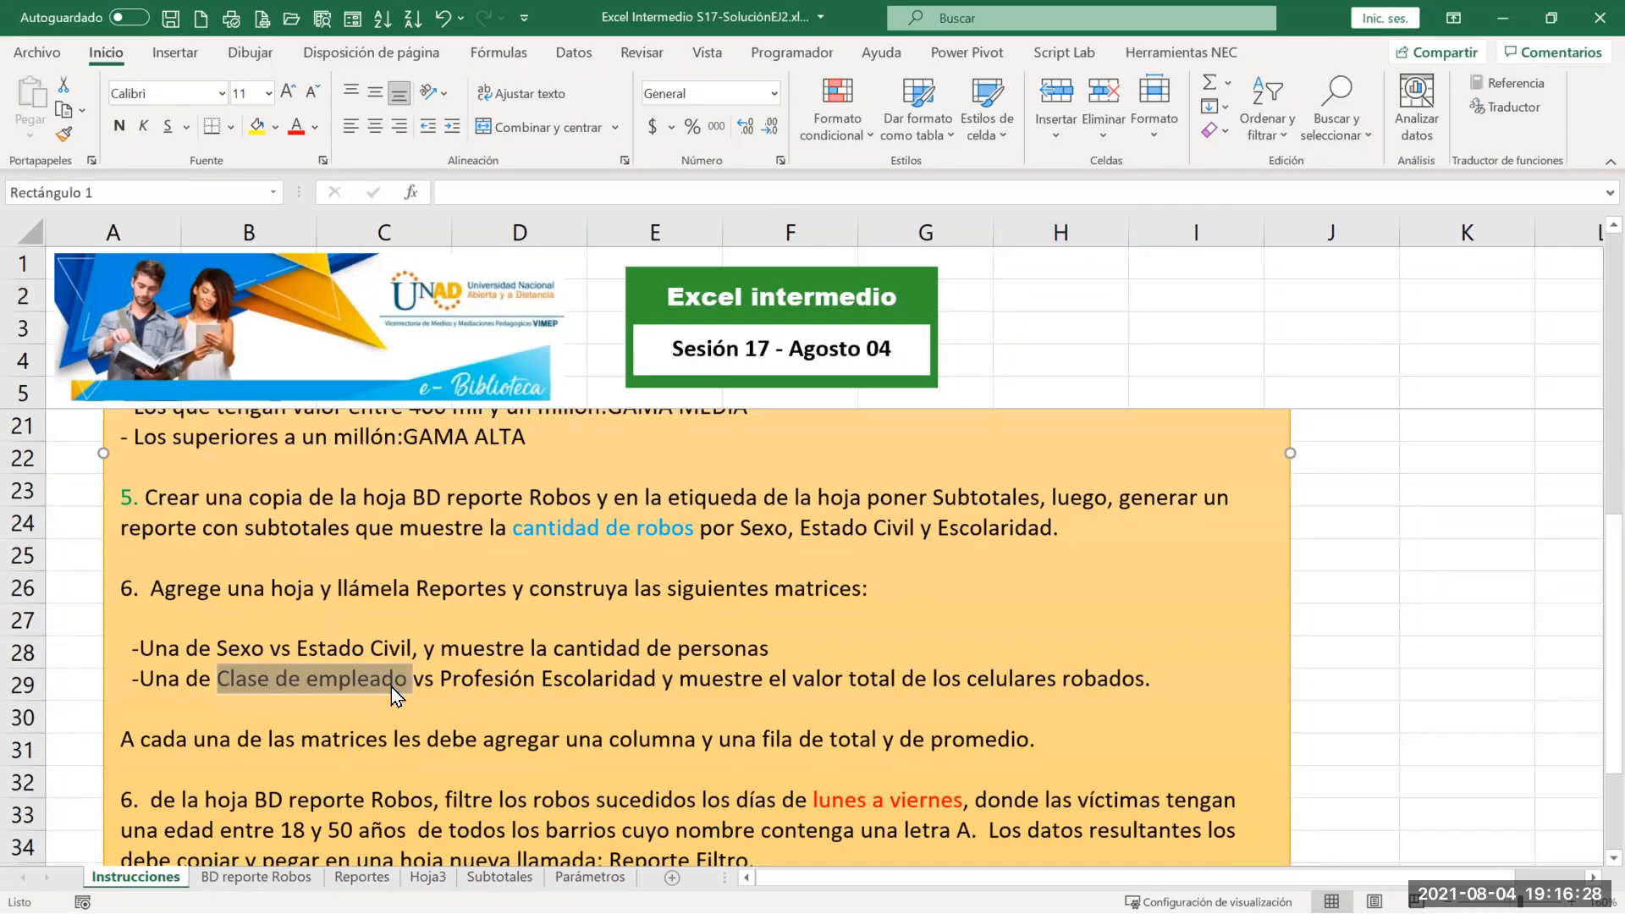
double_click(471, 682)
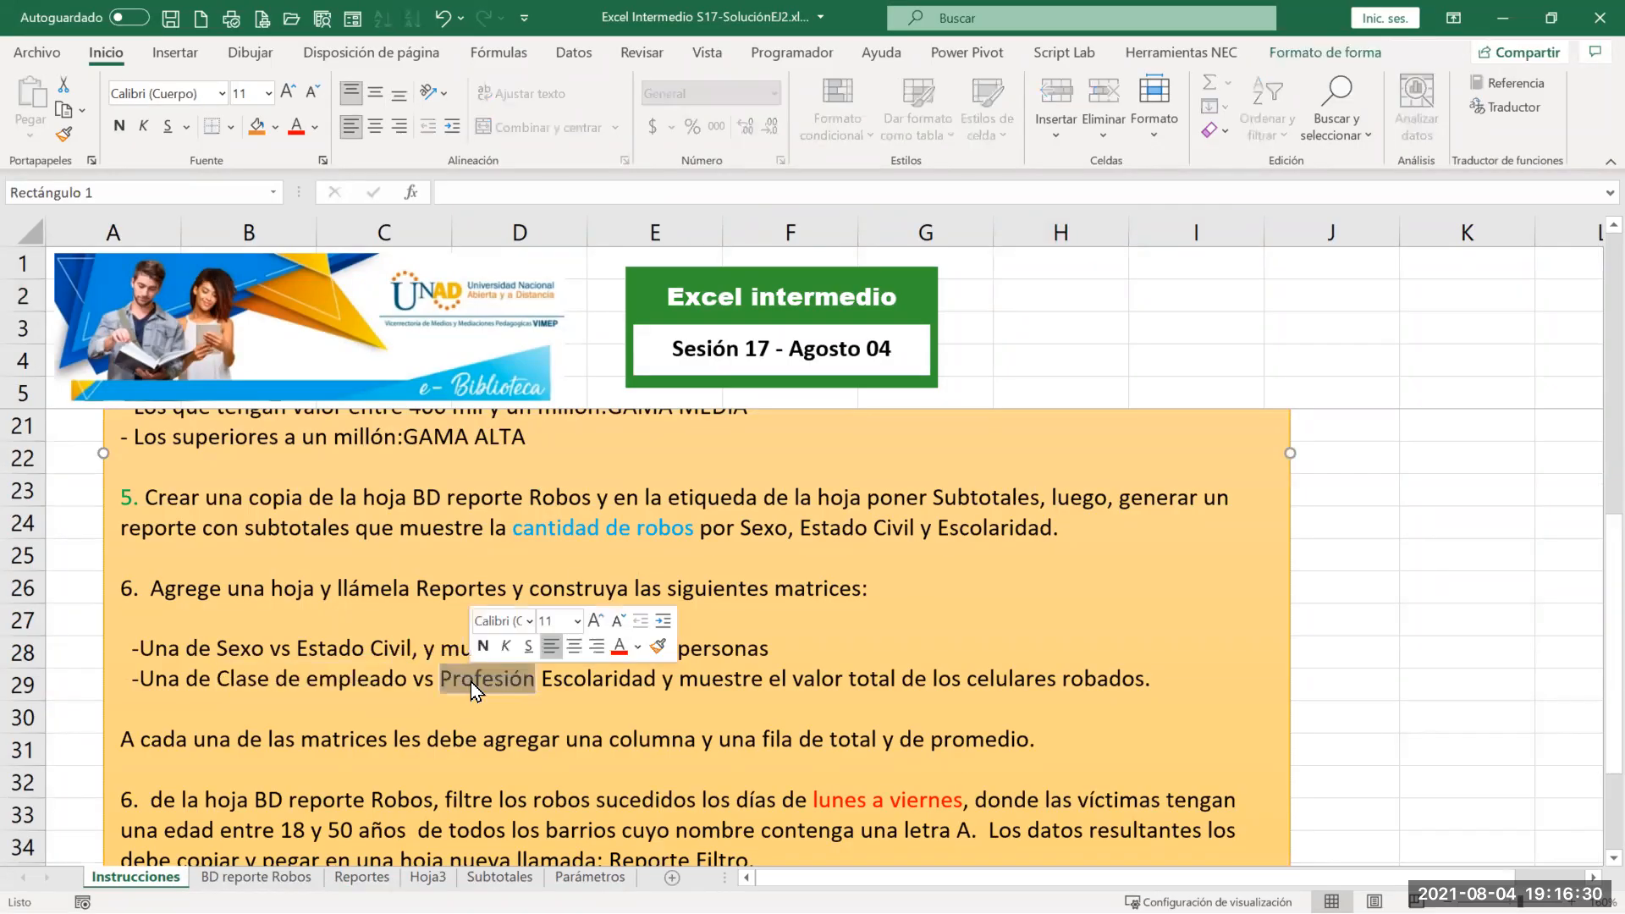
double_click(590, 681)
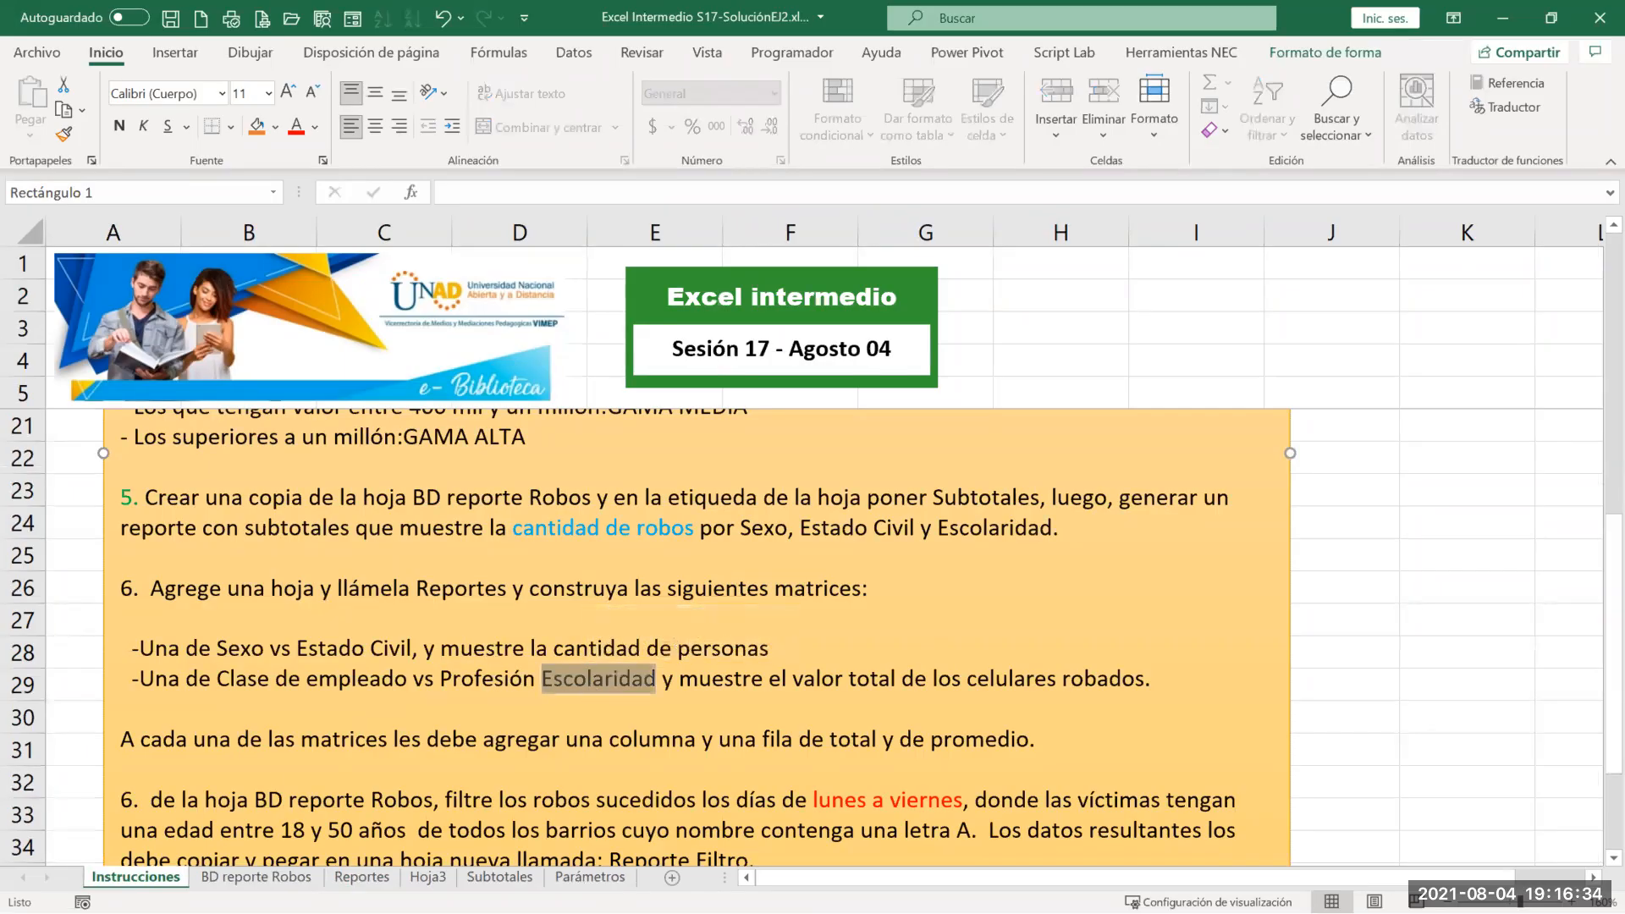
click(254, 877)
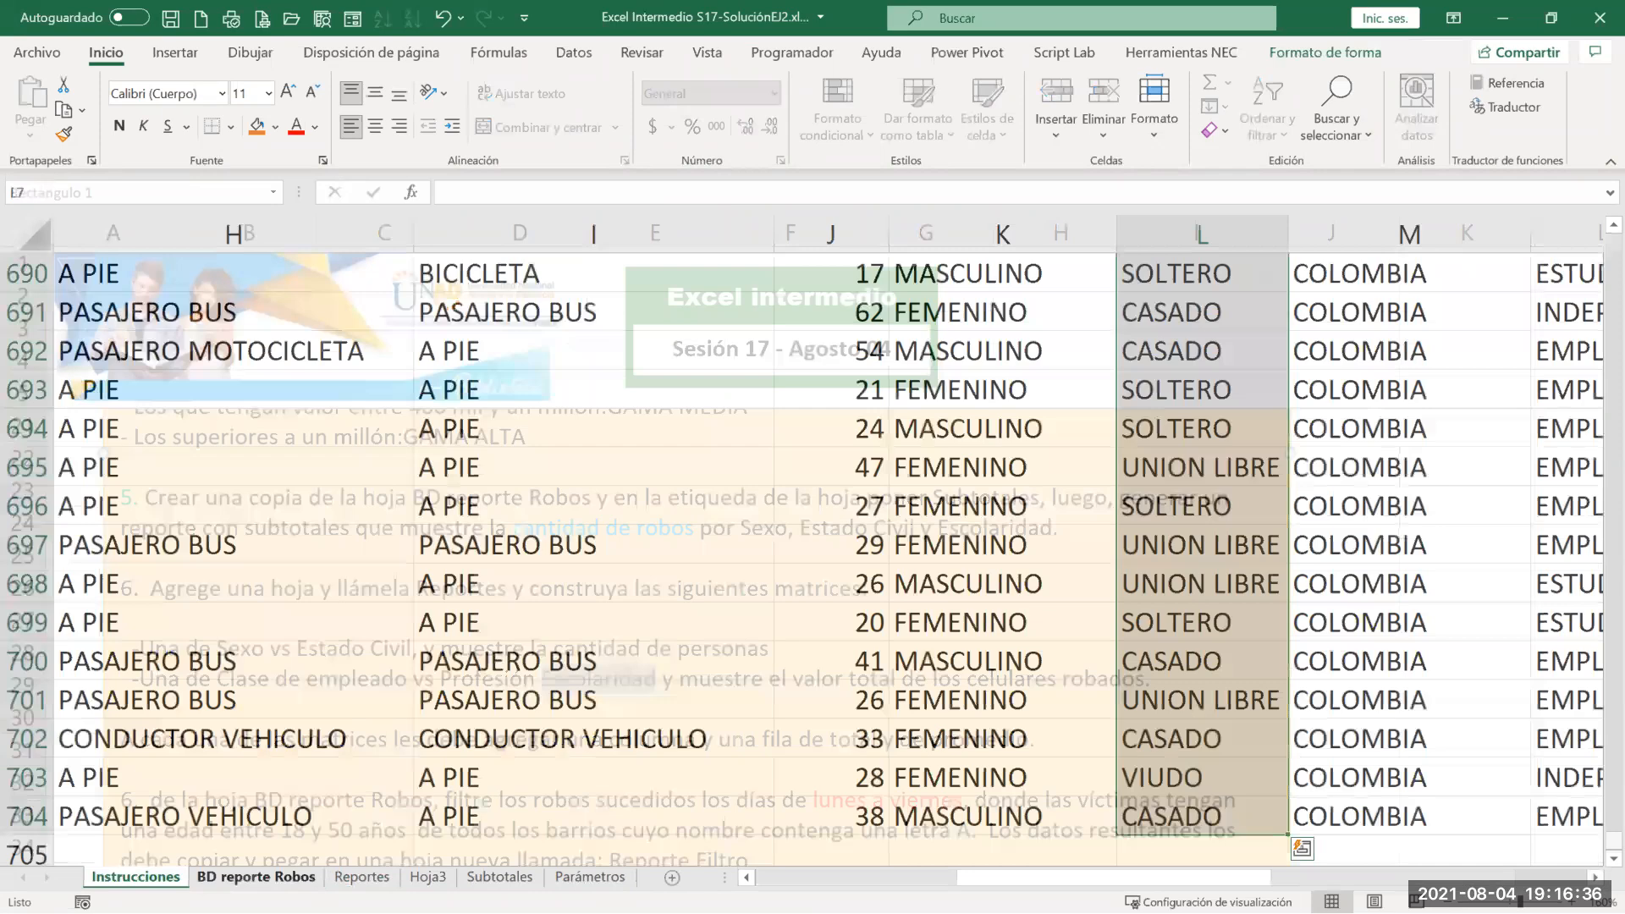
key(ctrl+Page_Down)
drag(181, 283, 512, 283)
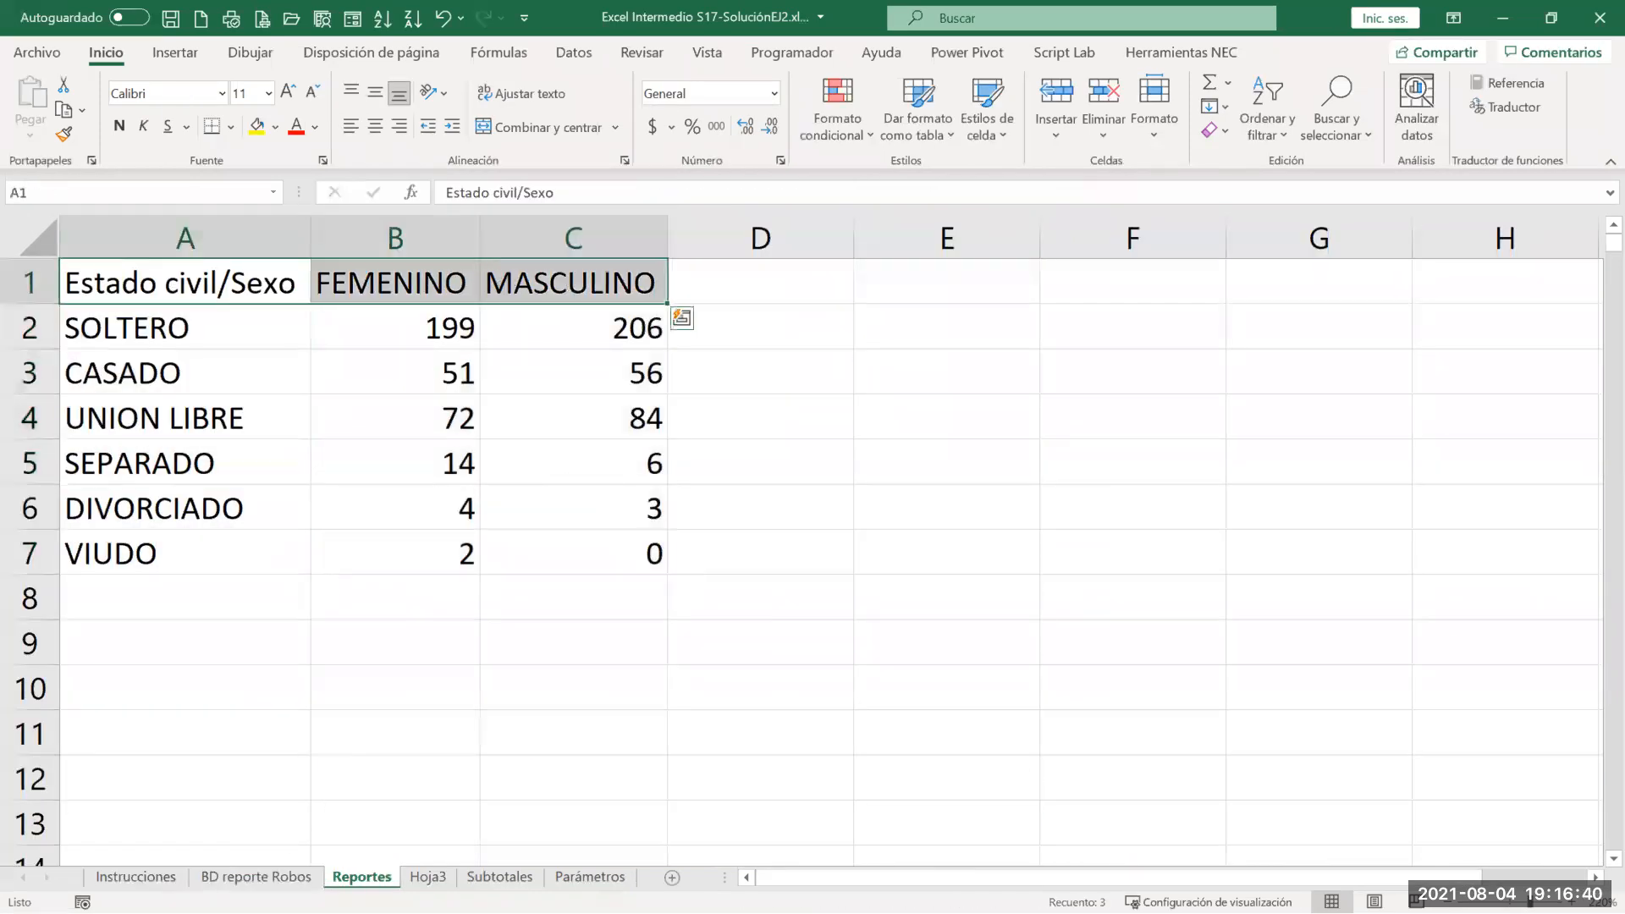
key(ctrl+Page_Up)
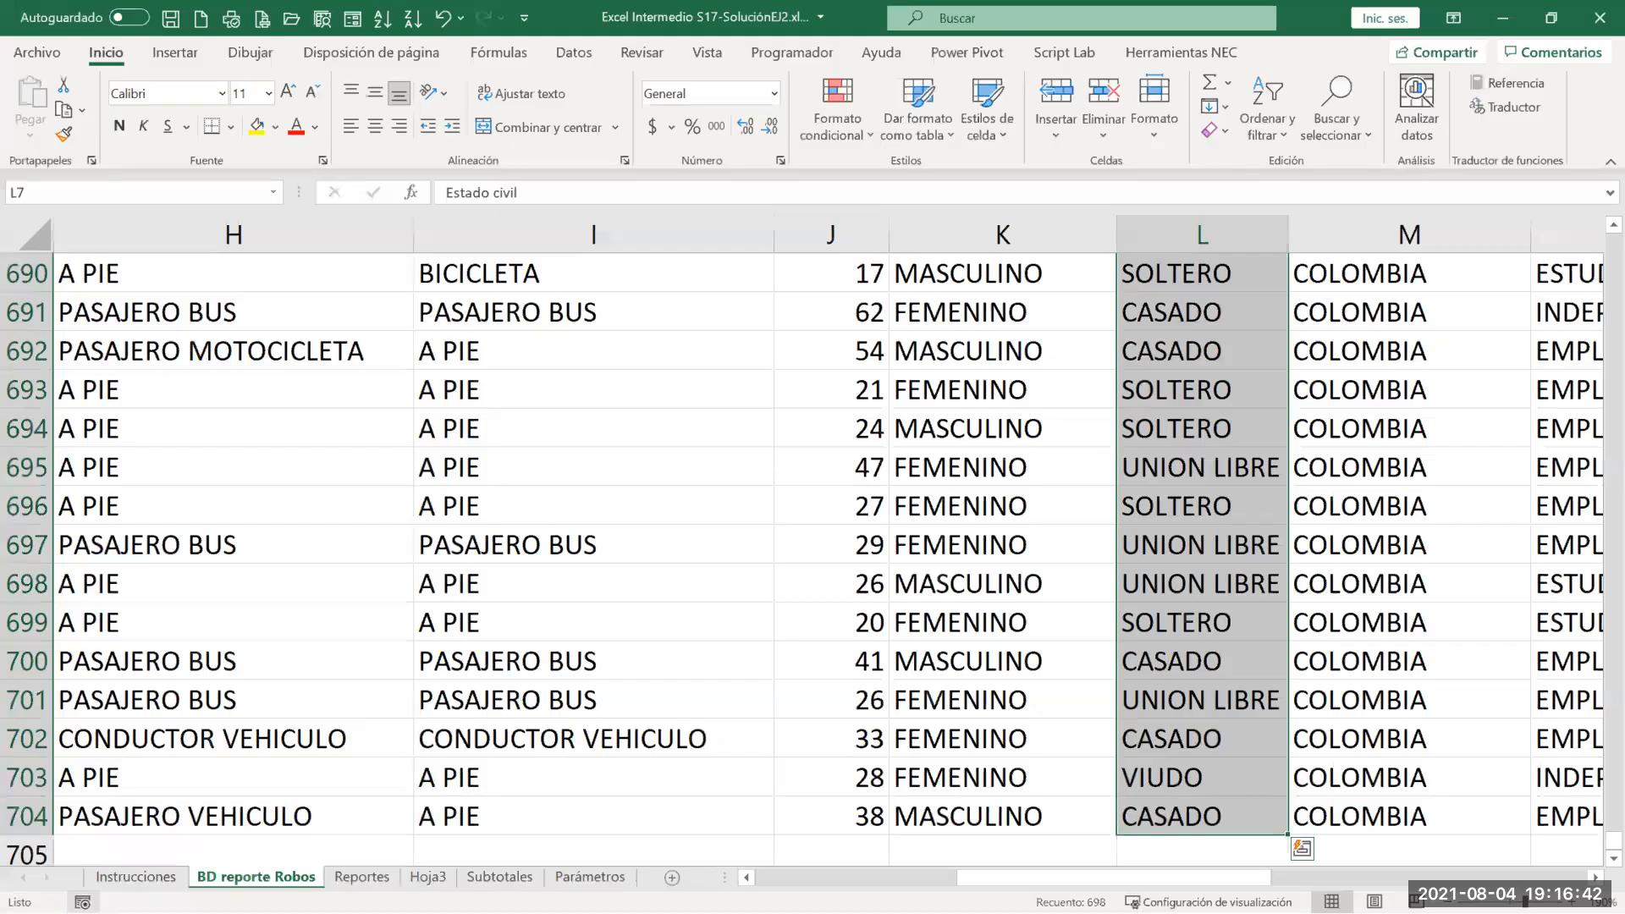
key(ctrl+Page_Up)
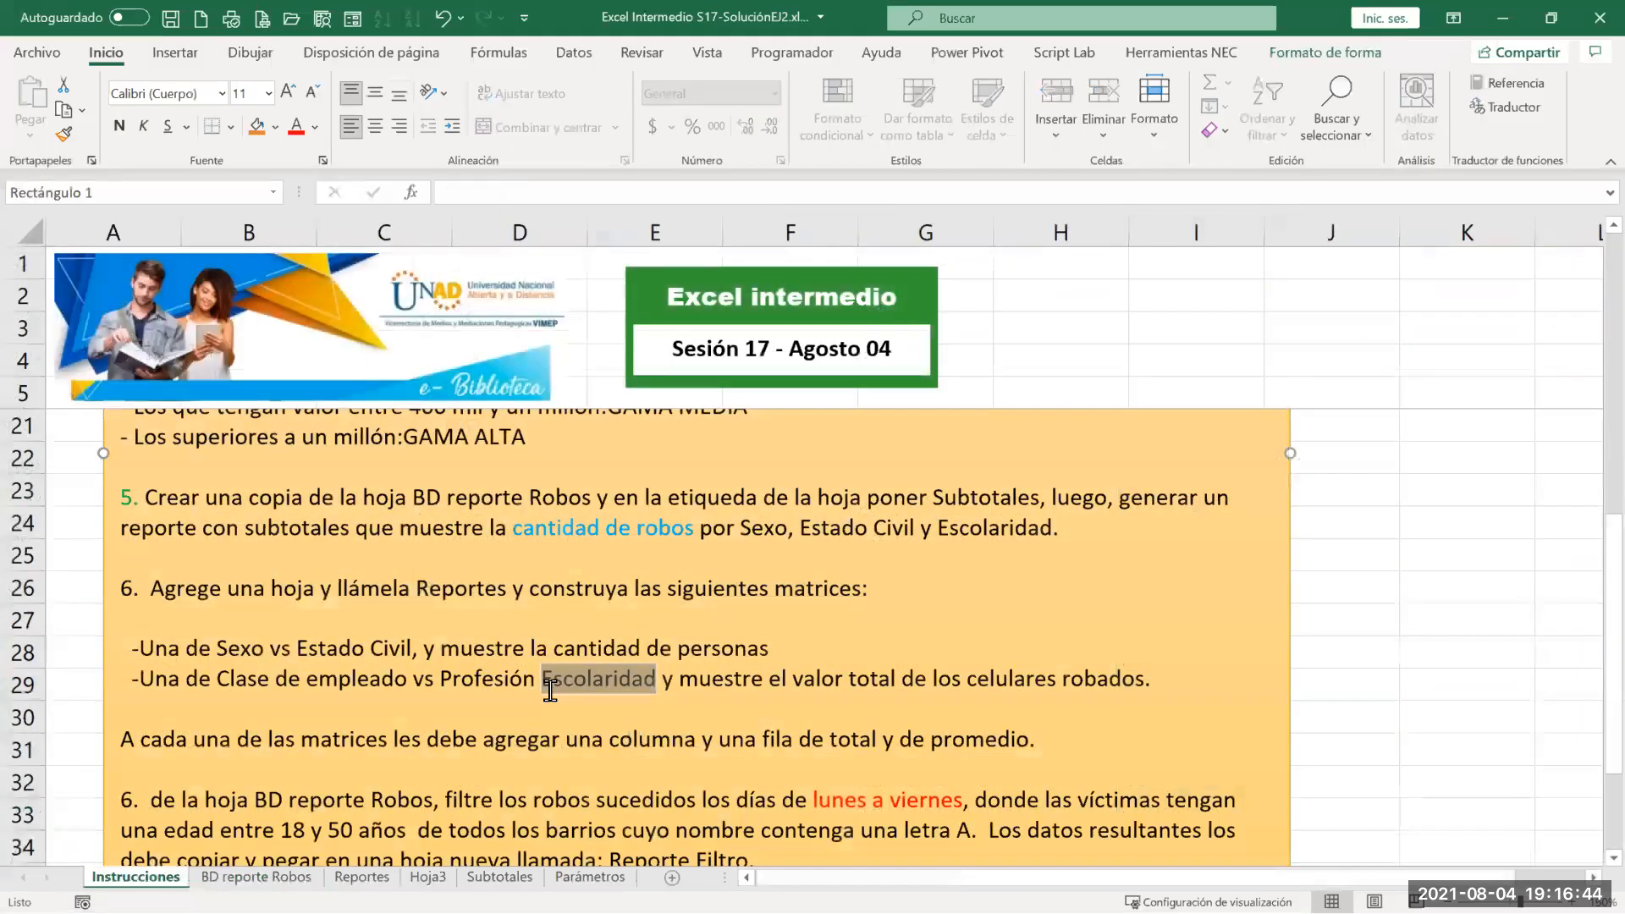
Step: Apply strikethrough (Tachado) to the word Profesión in the second matrix requirement of the Instrucciones sheet
double_click(474, 680)
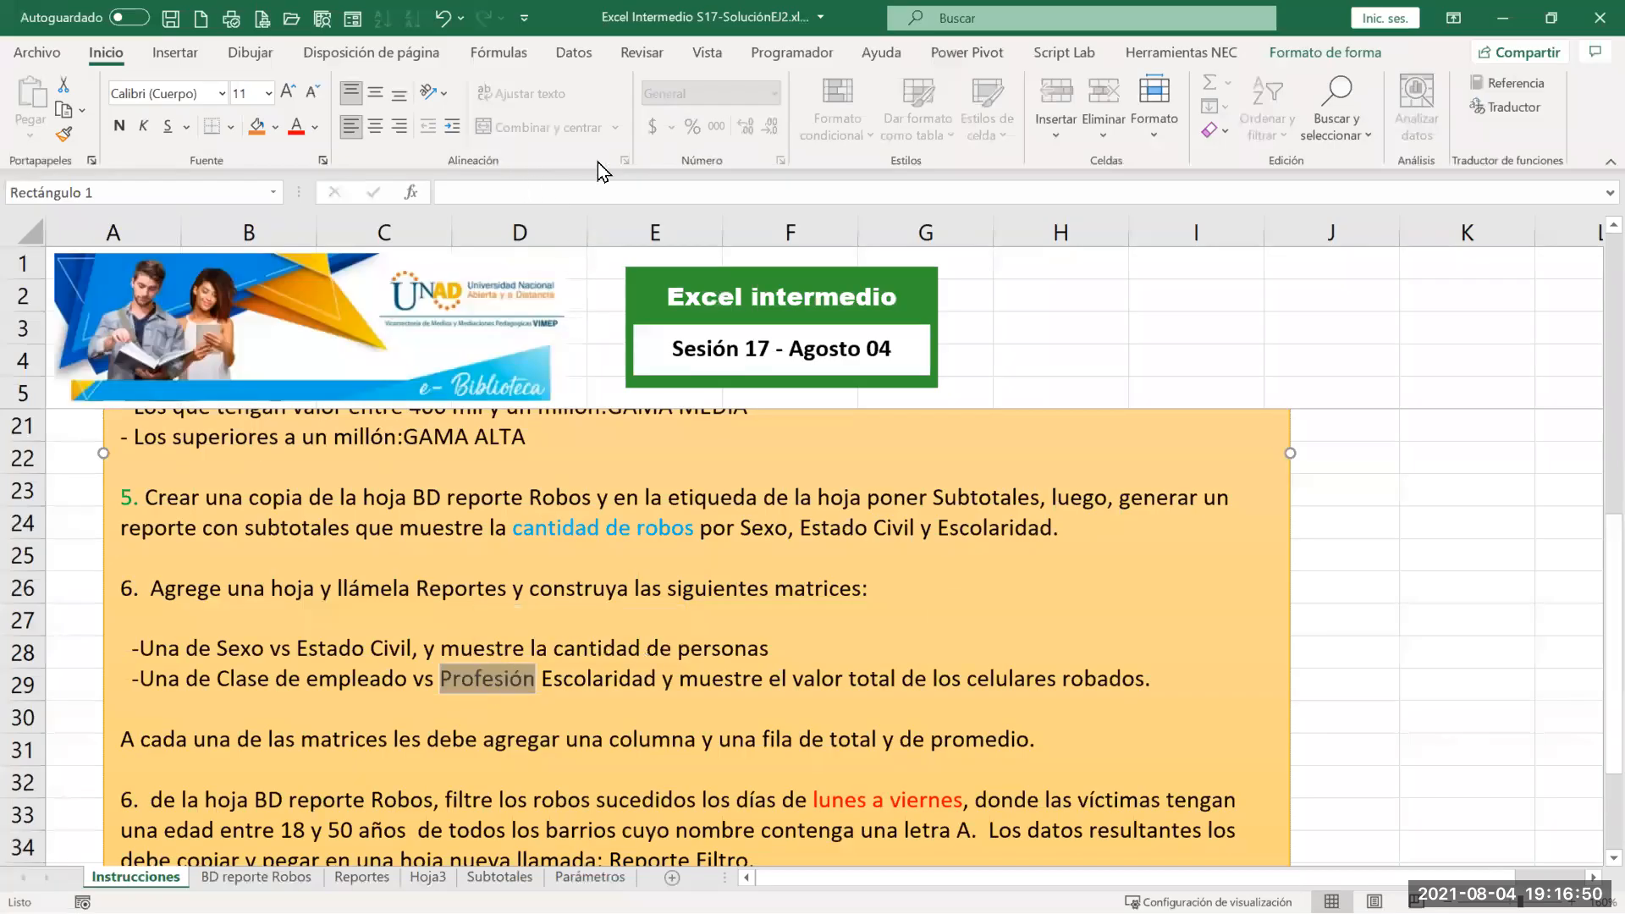
click(325, 161)
click(583, 483)
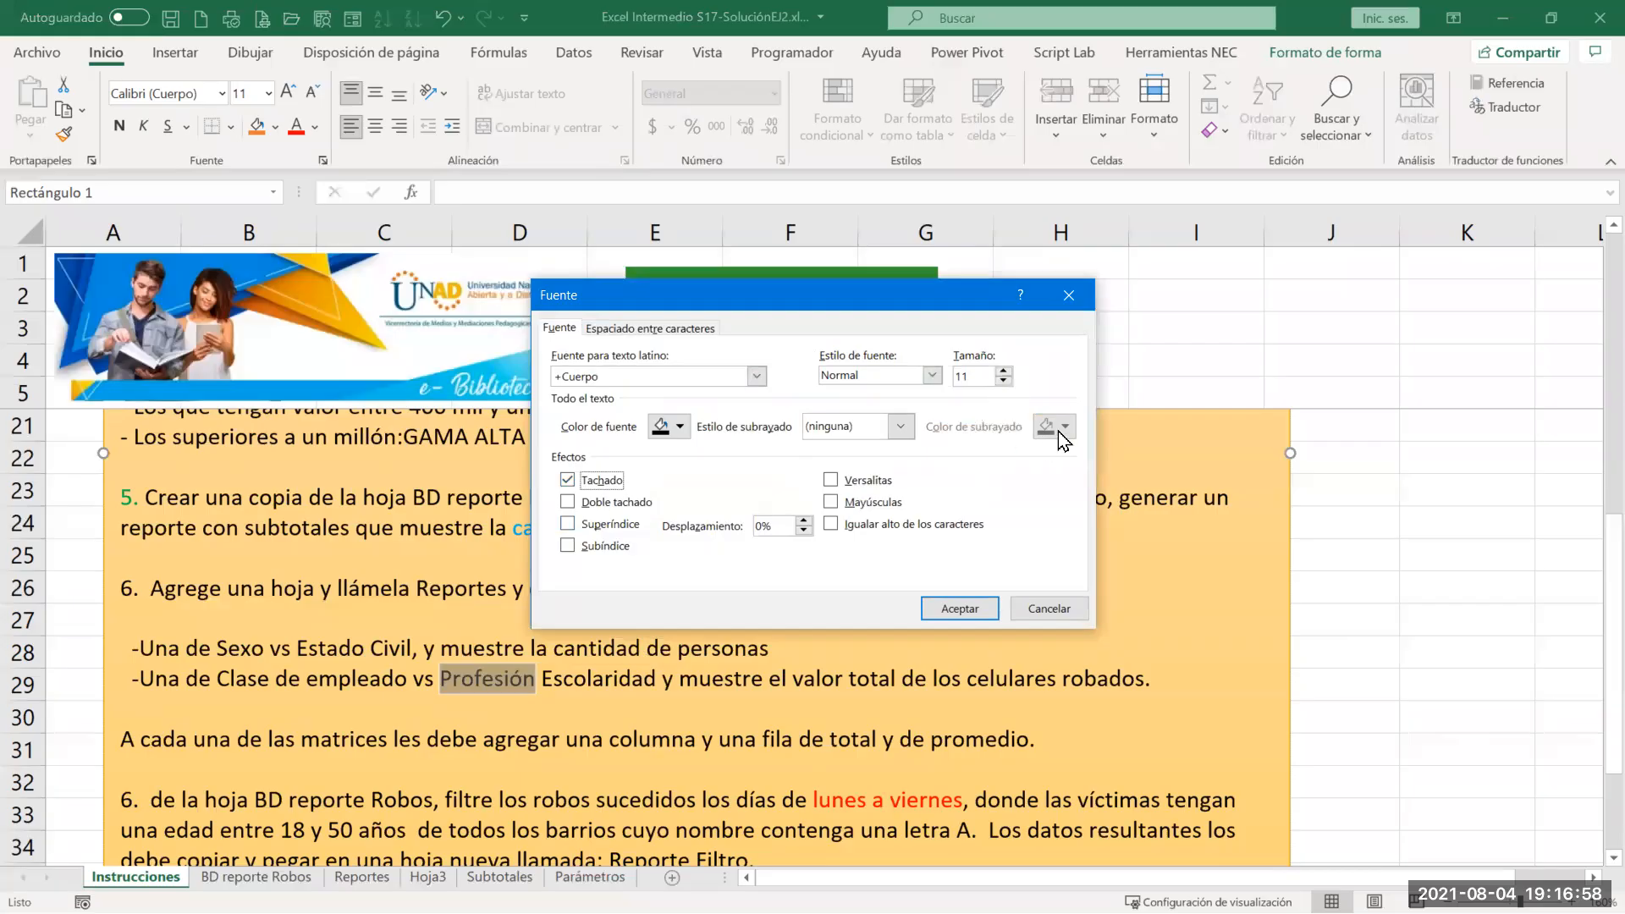
click(954, 610)
click(1052, 360)
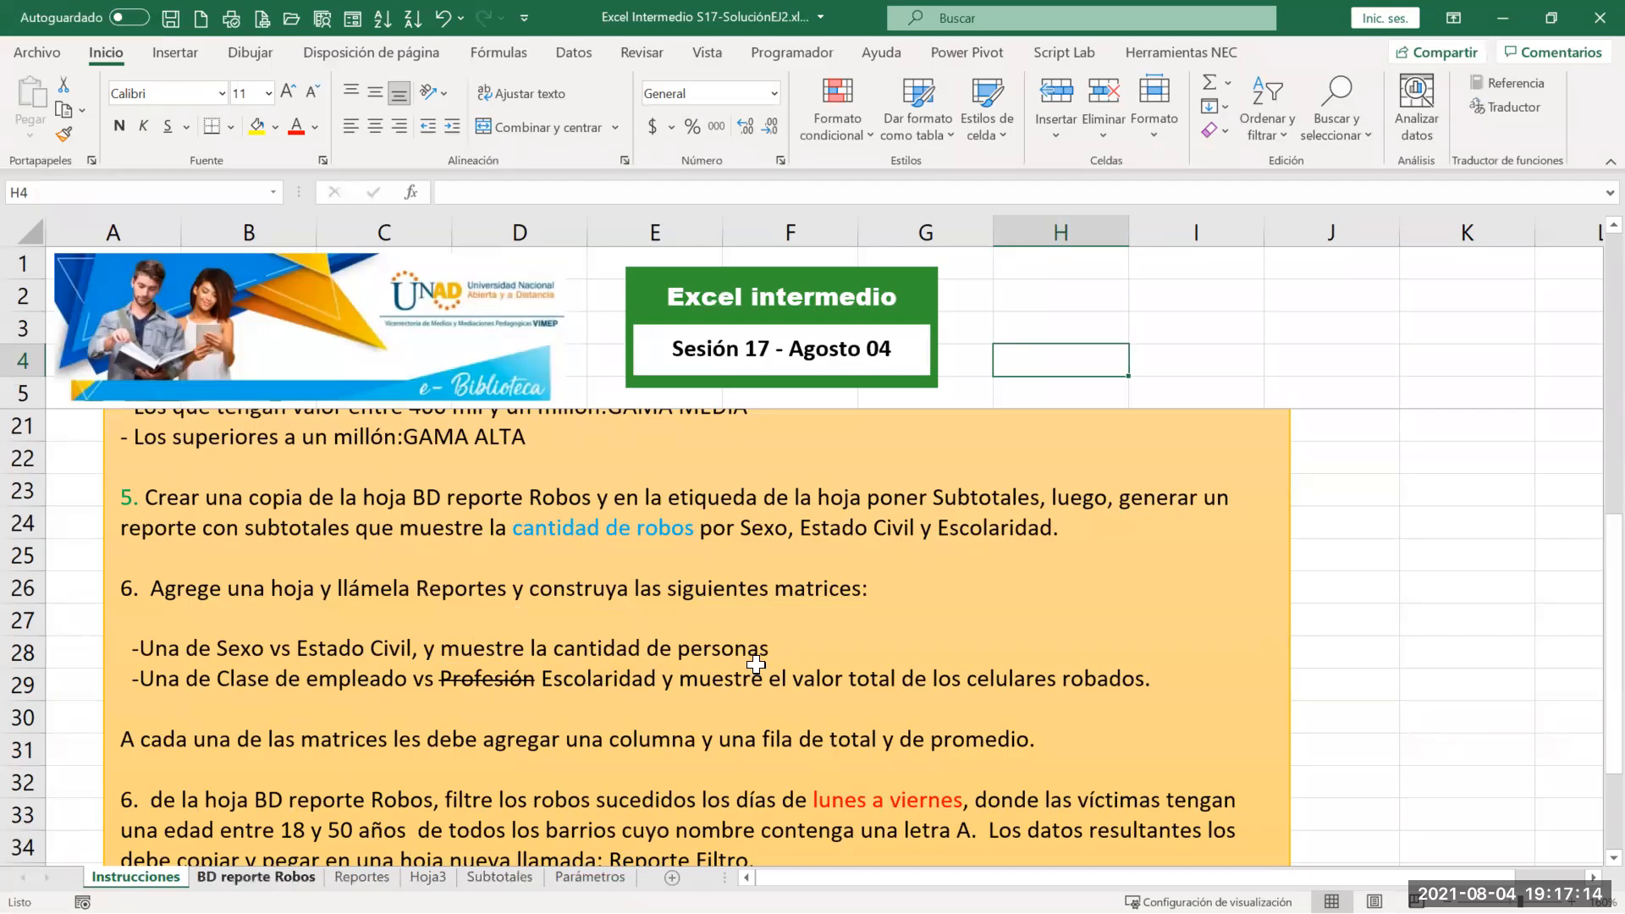
Step: Copy the Clase de empleado column with its header, N7:N704, from BD reporte Robos into the Reportes sheet starting at E1
key(ctrl+Page_Down)
scroll(1463, 546, up, 3)
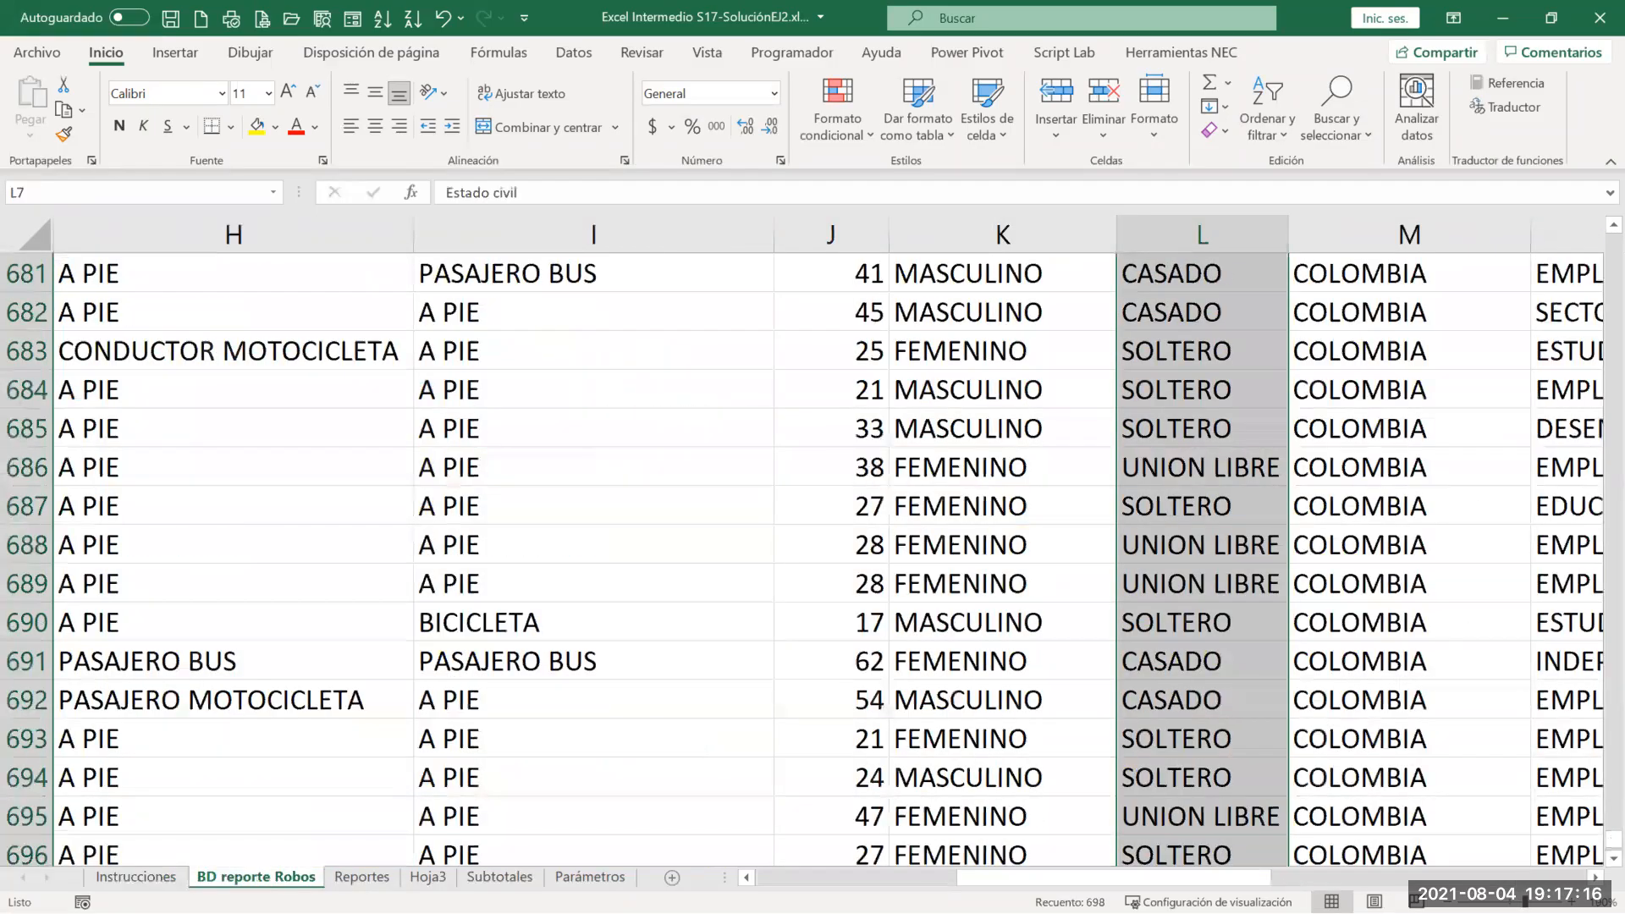
scroll(1463, 546, up, 9)
drag(1593, 814, 1590, 226)
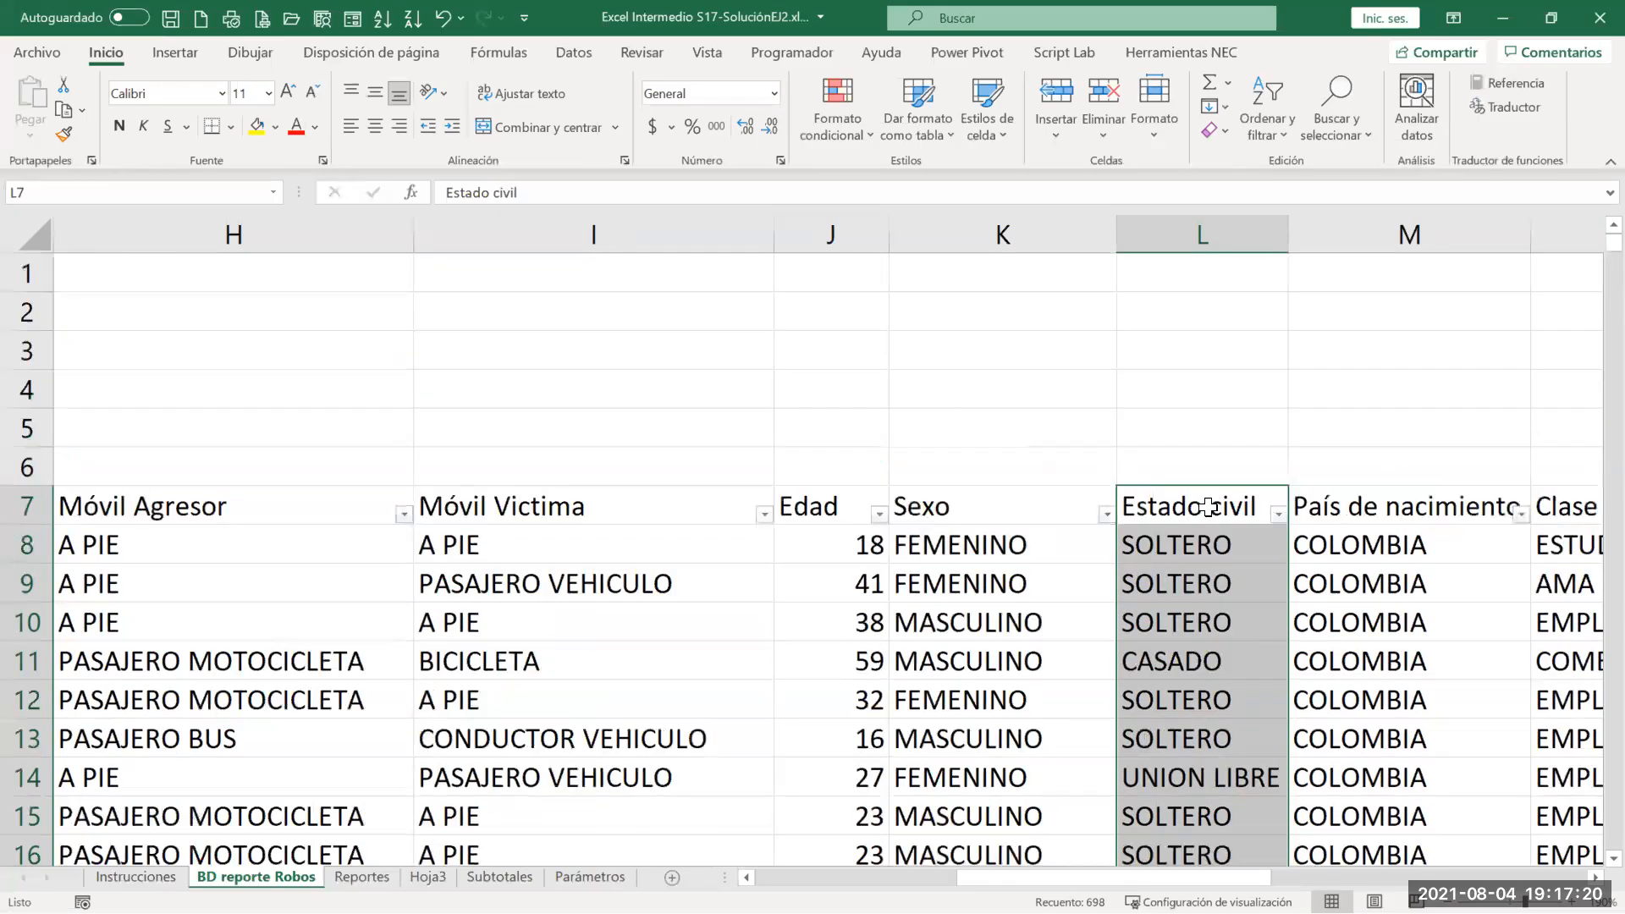
click(1335, 498)
key(Right)
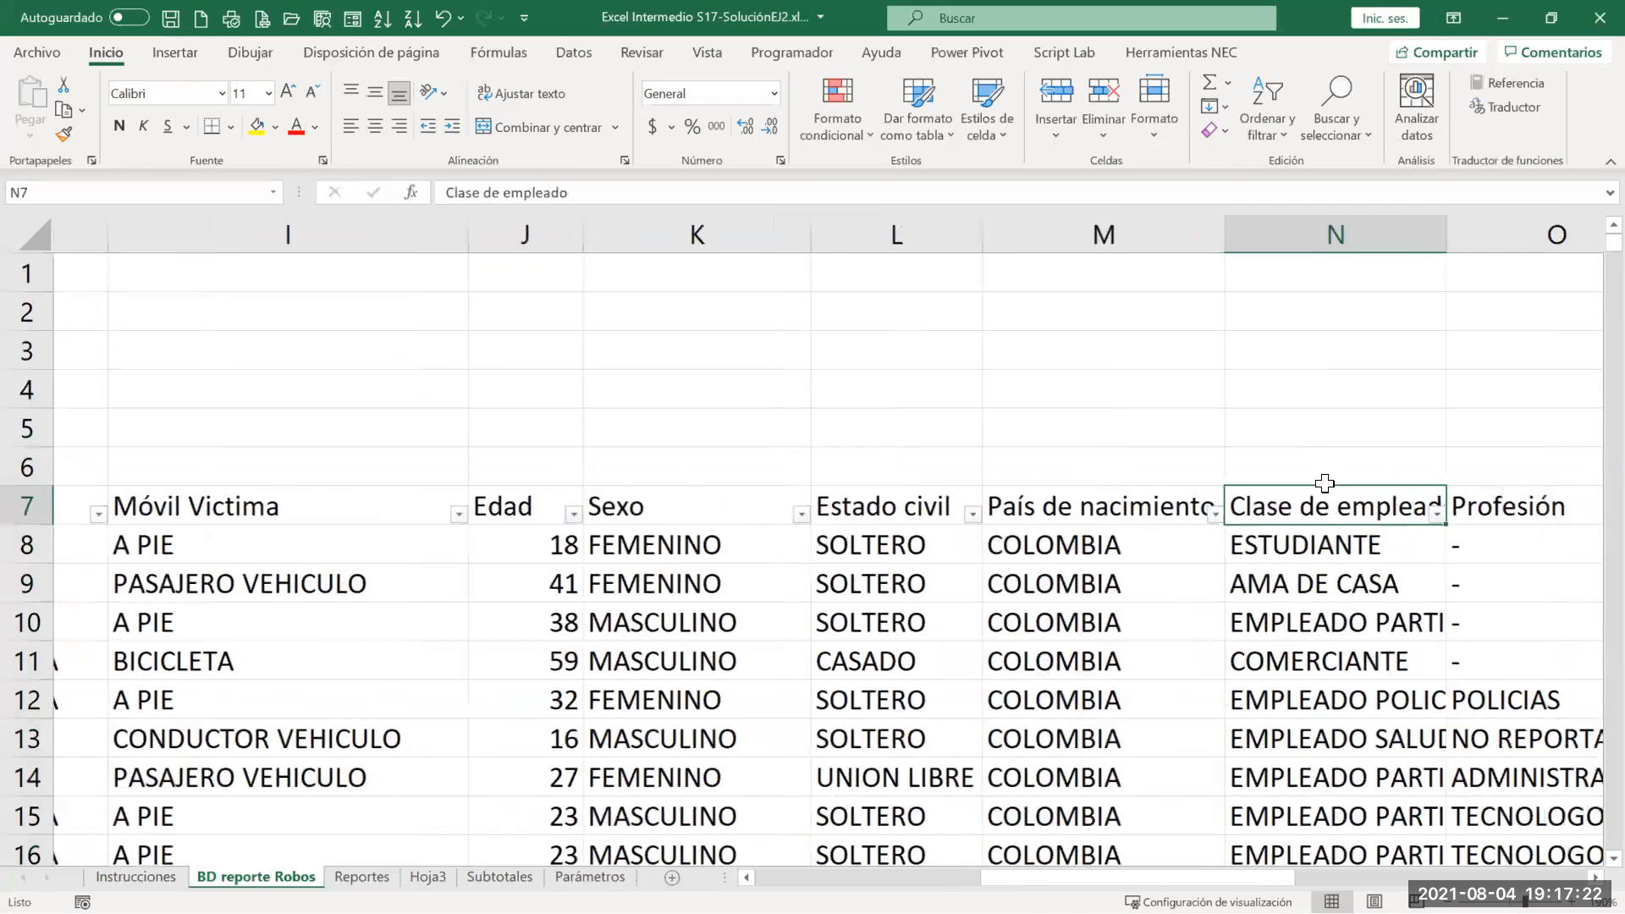
scroll(1324, 479, right, 2)
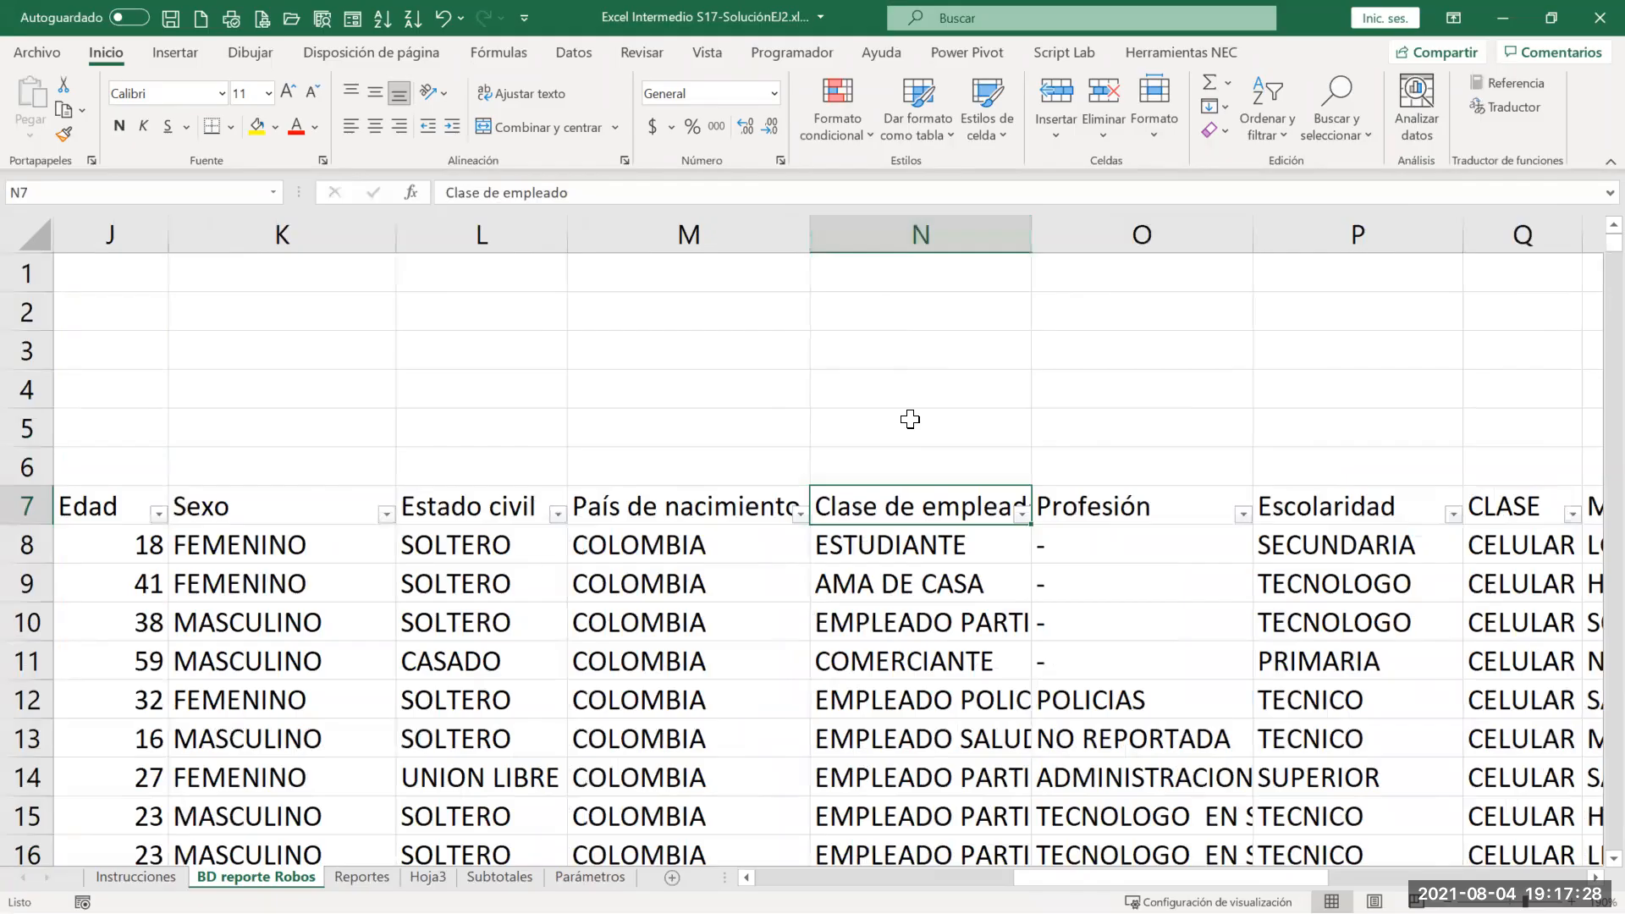
key(ctrl+shift+Down)
key(ctrl+c)
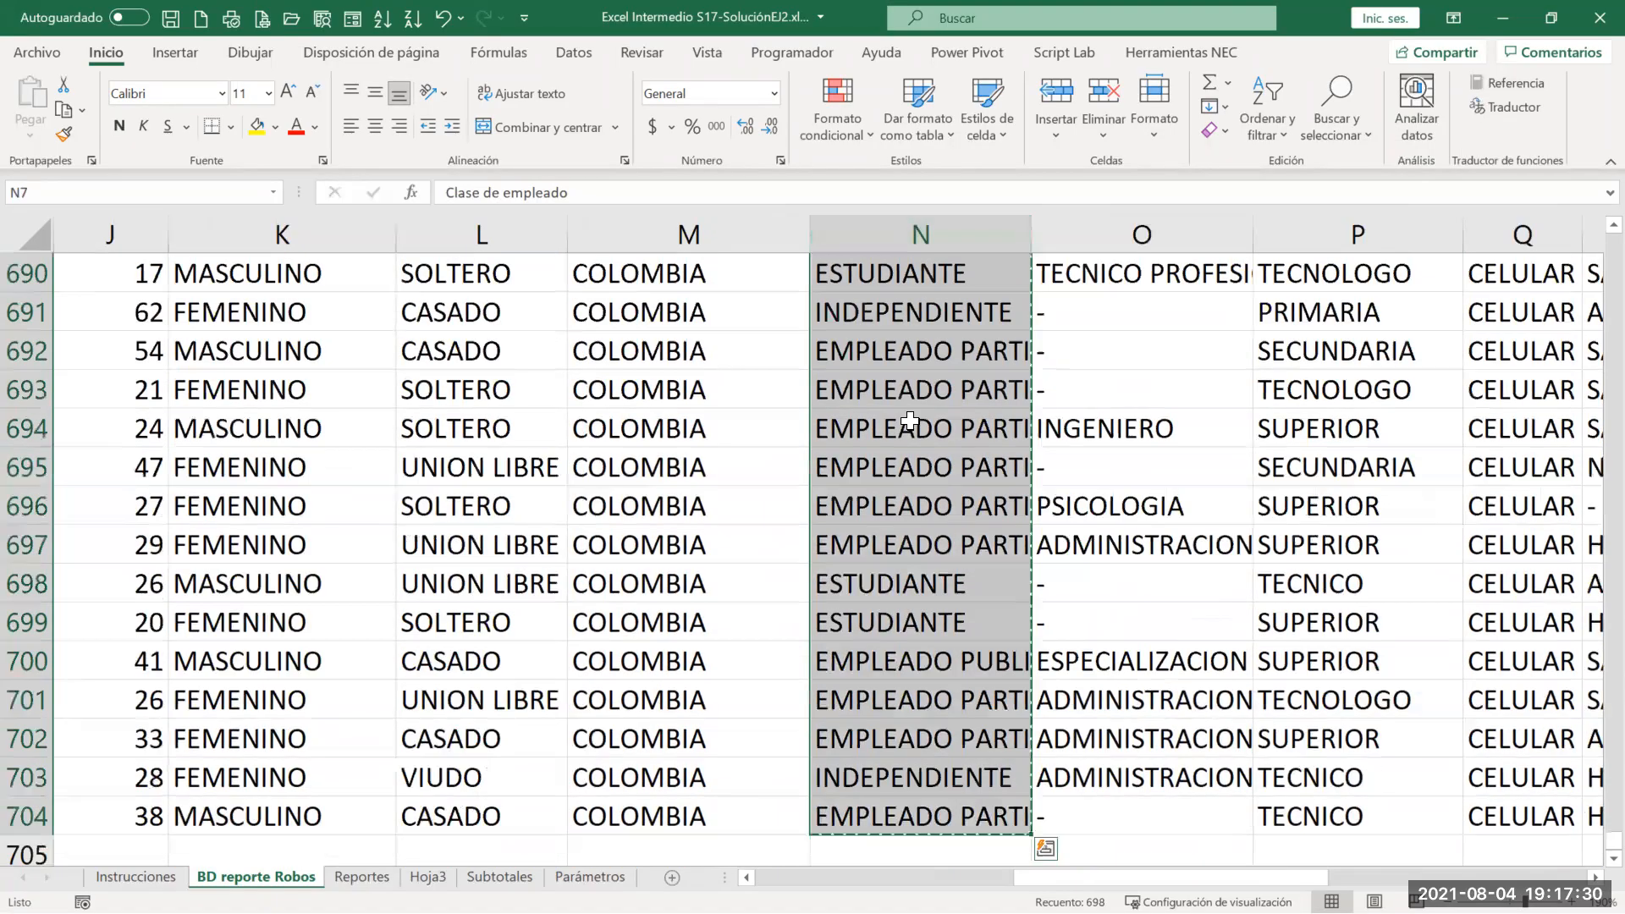
click(362, 877)
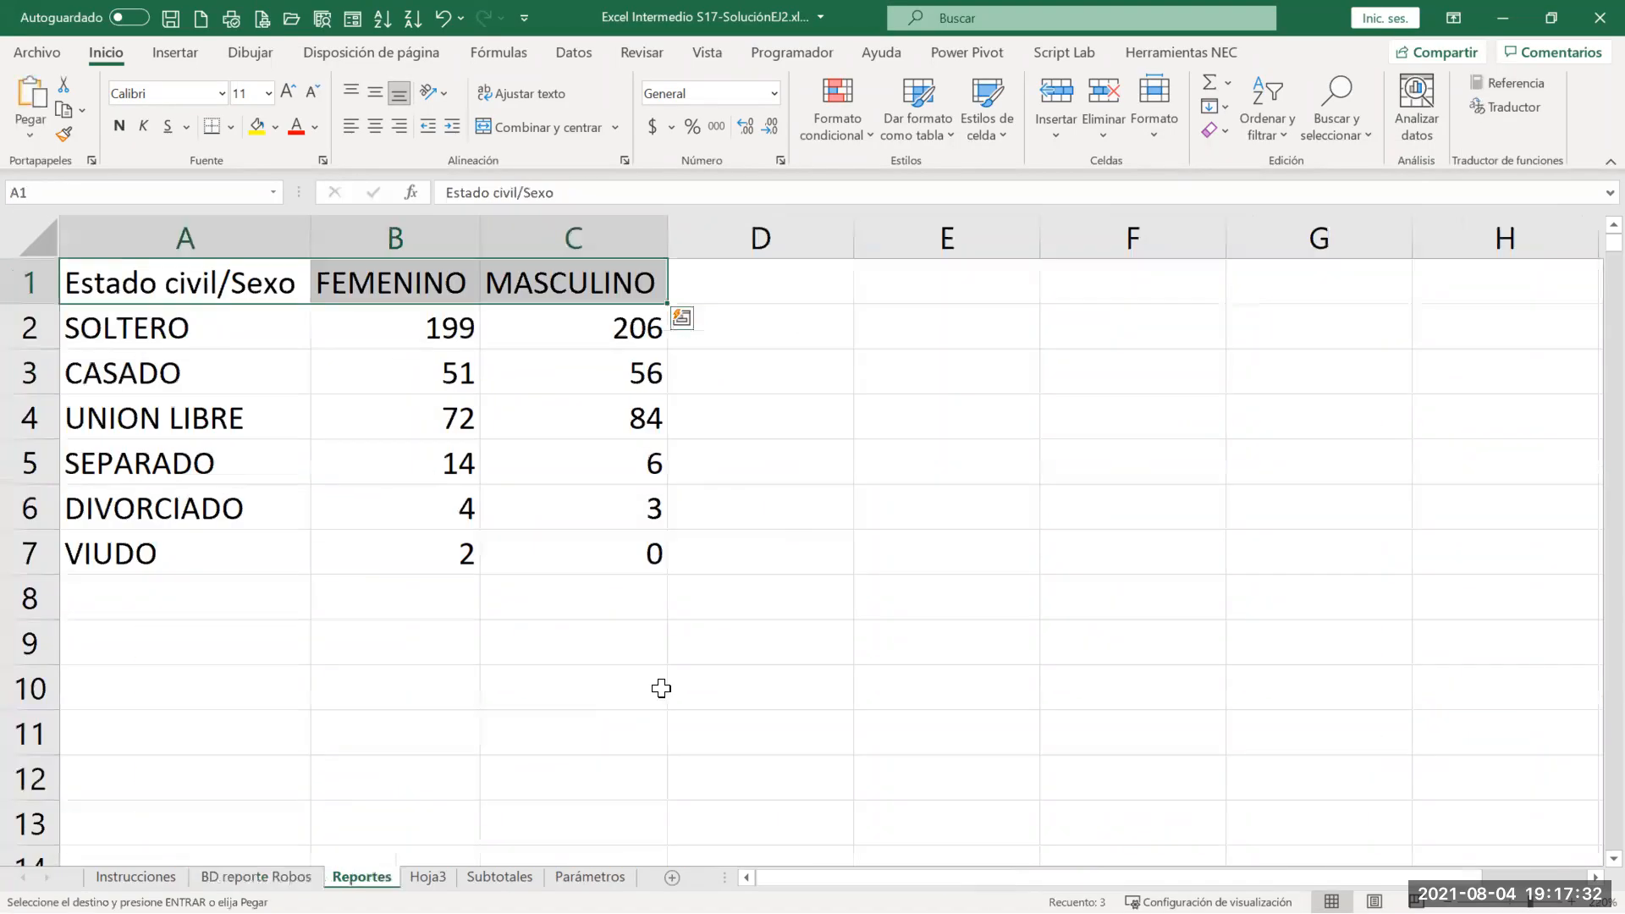
click(907, 282)
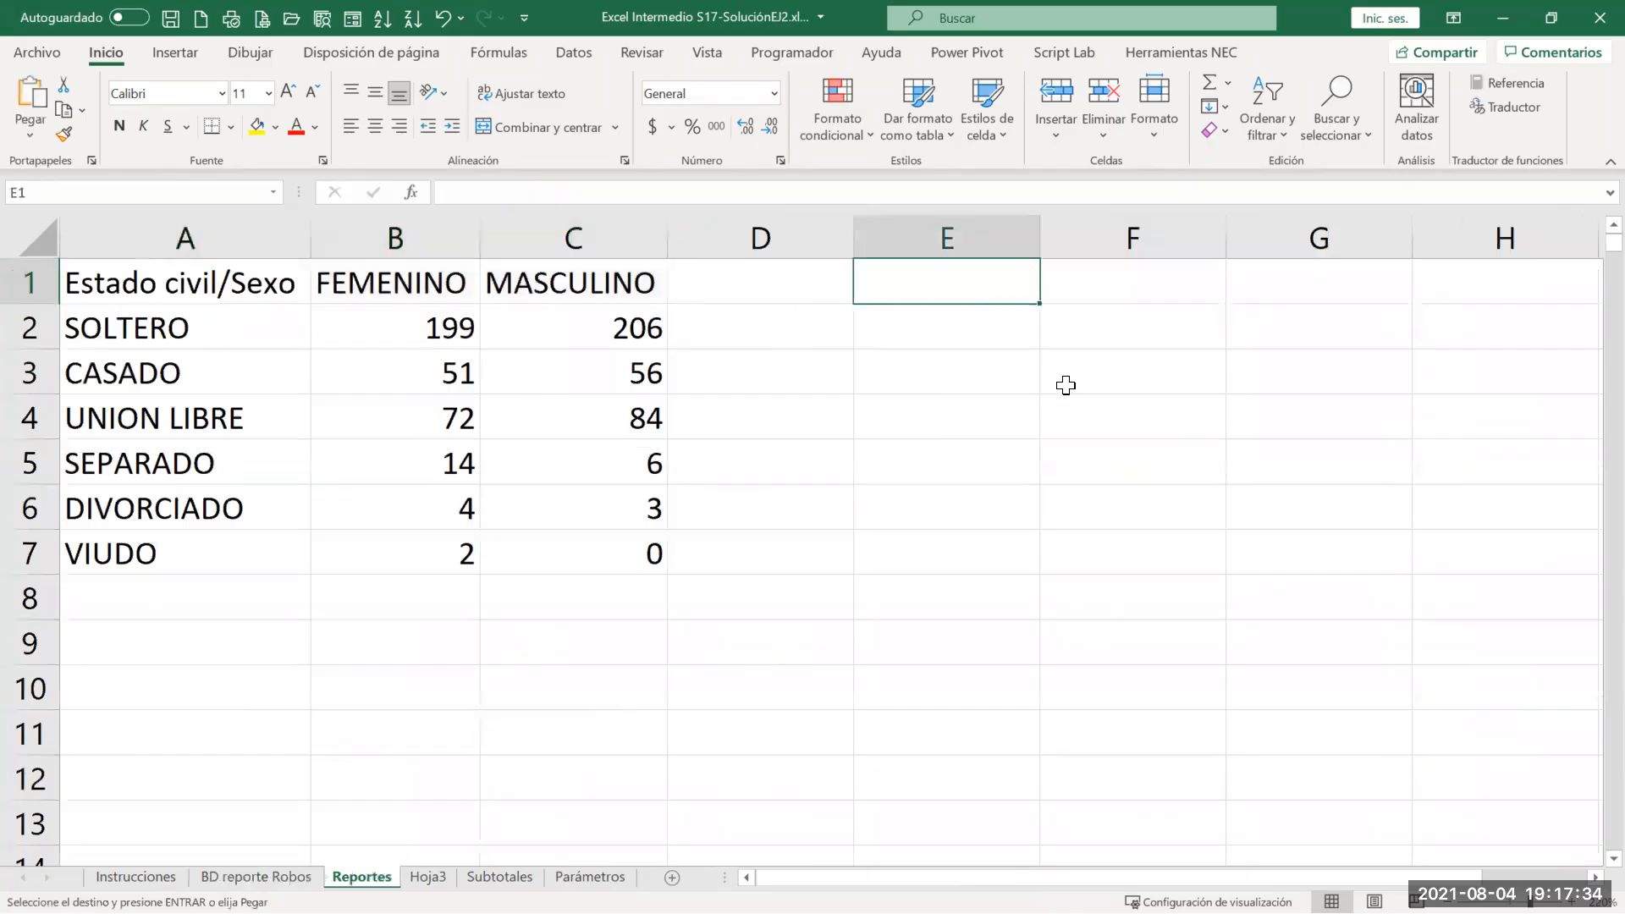
key(Return)
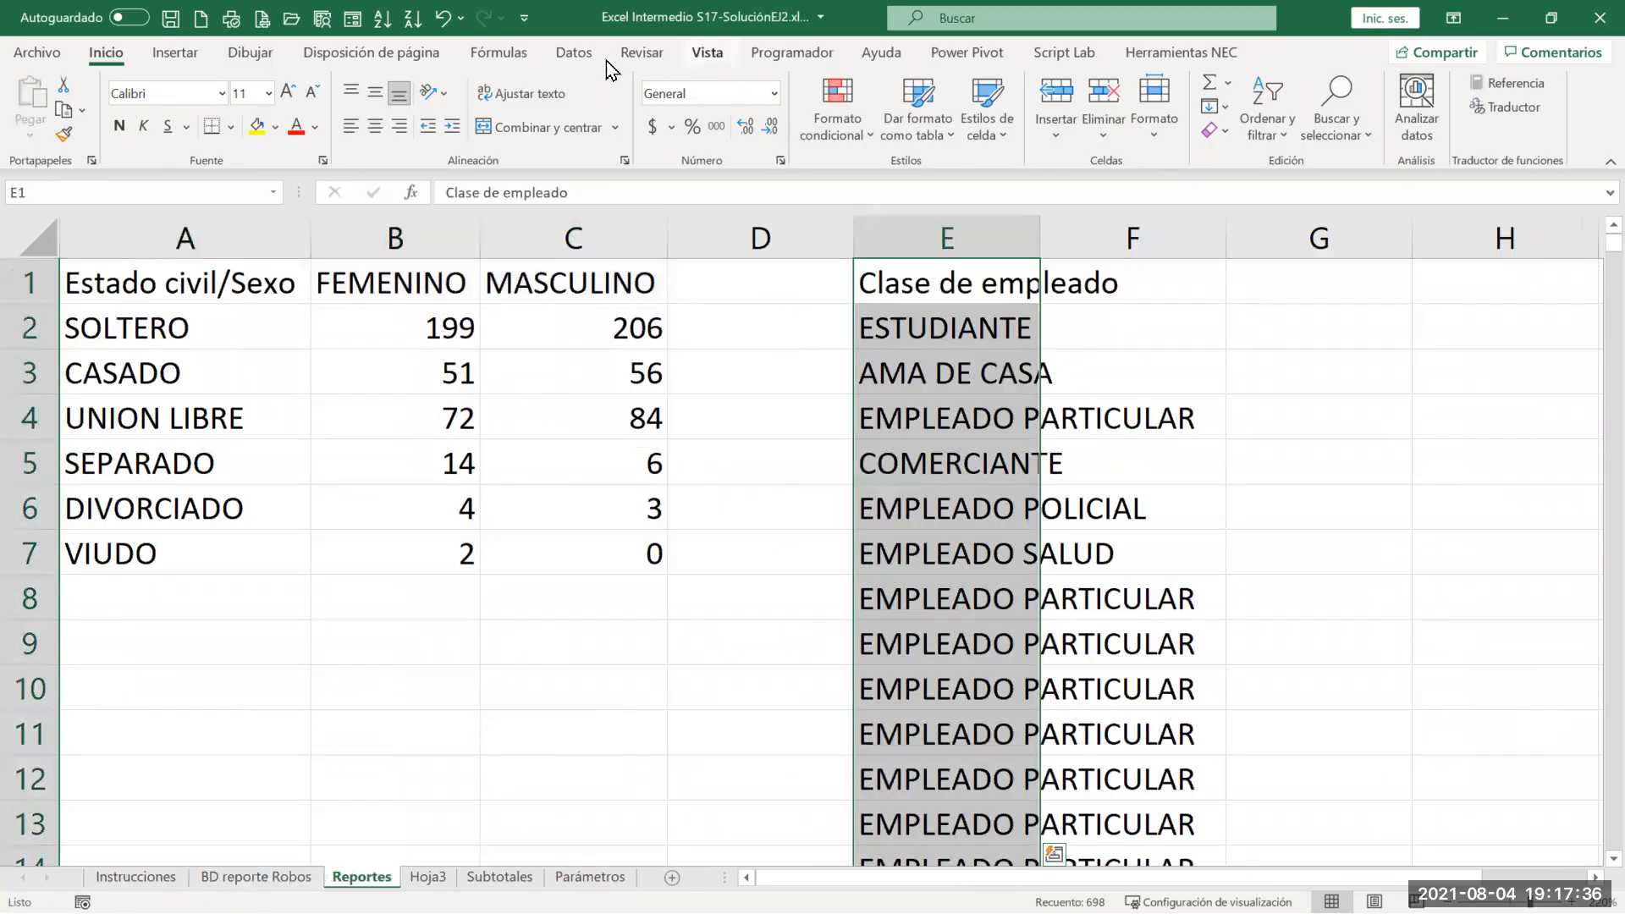
Step: Remove the duplicates from the pasted Clase de empleado list in column E and look over the remaining list
click(577, 56)
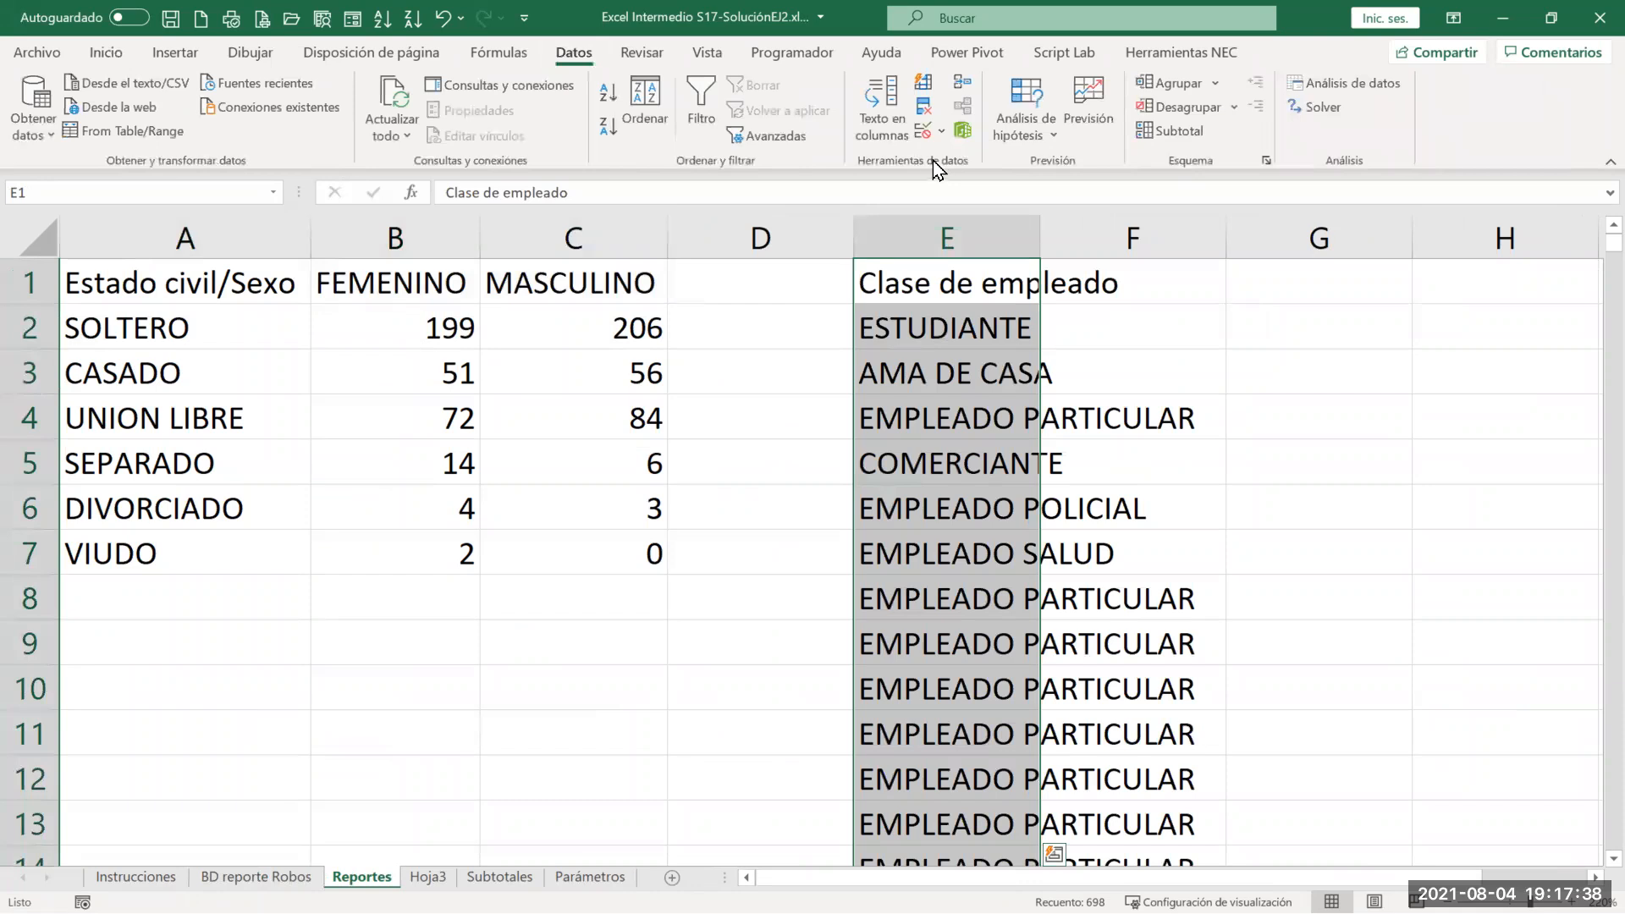
click(923, 106)
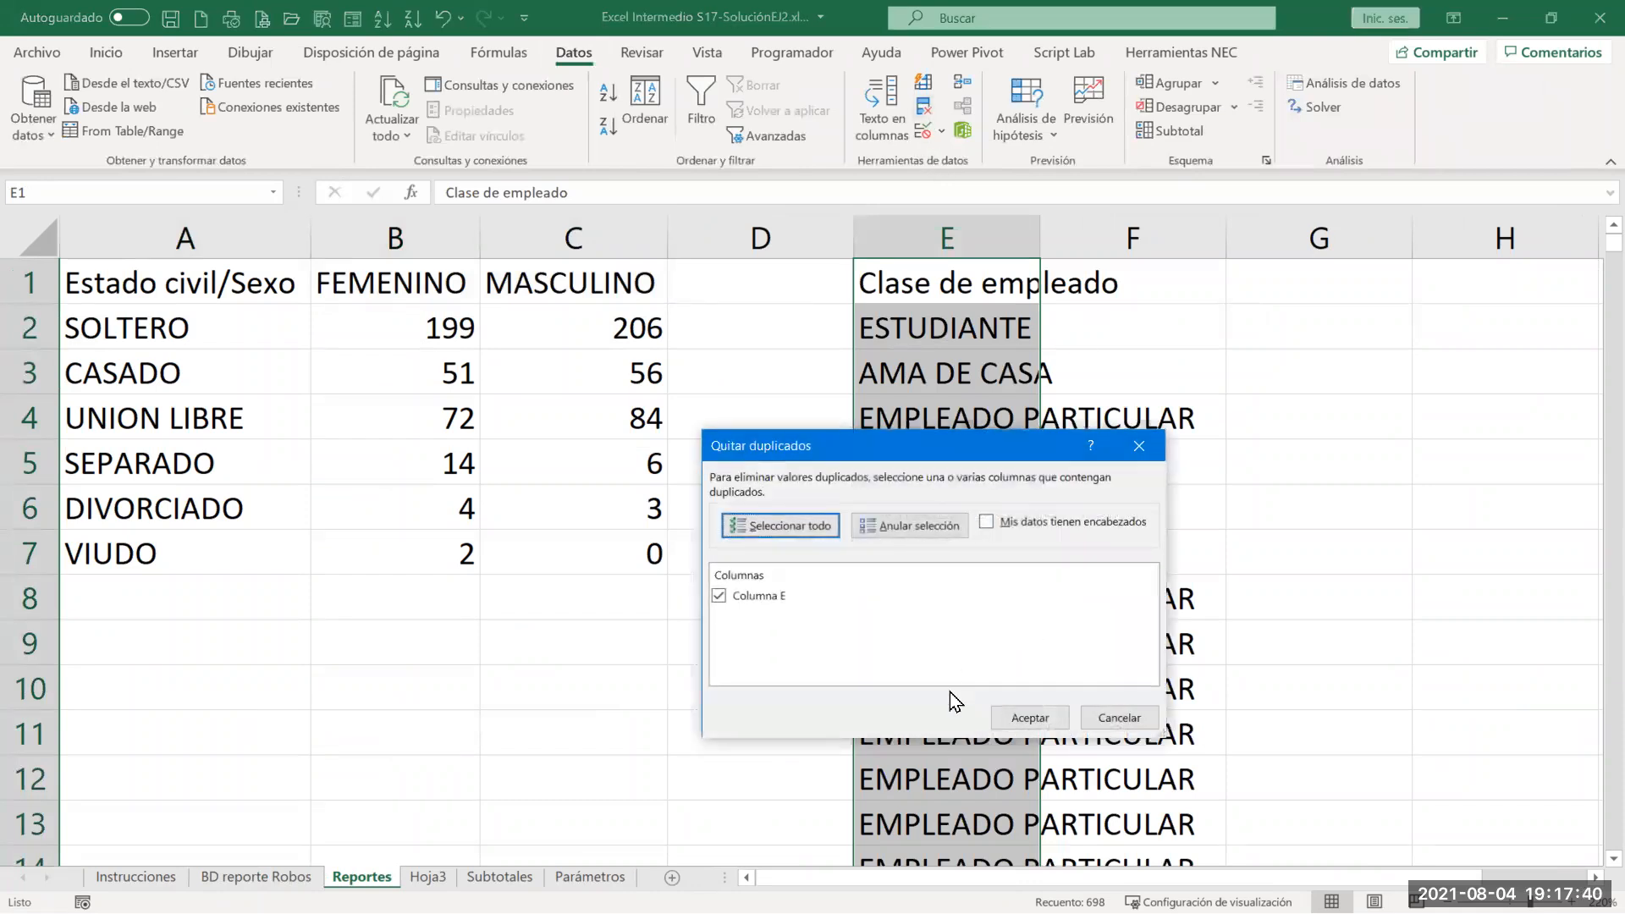
click(1029, 718)
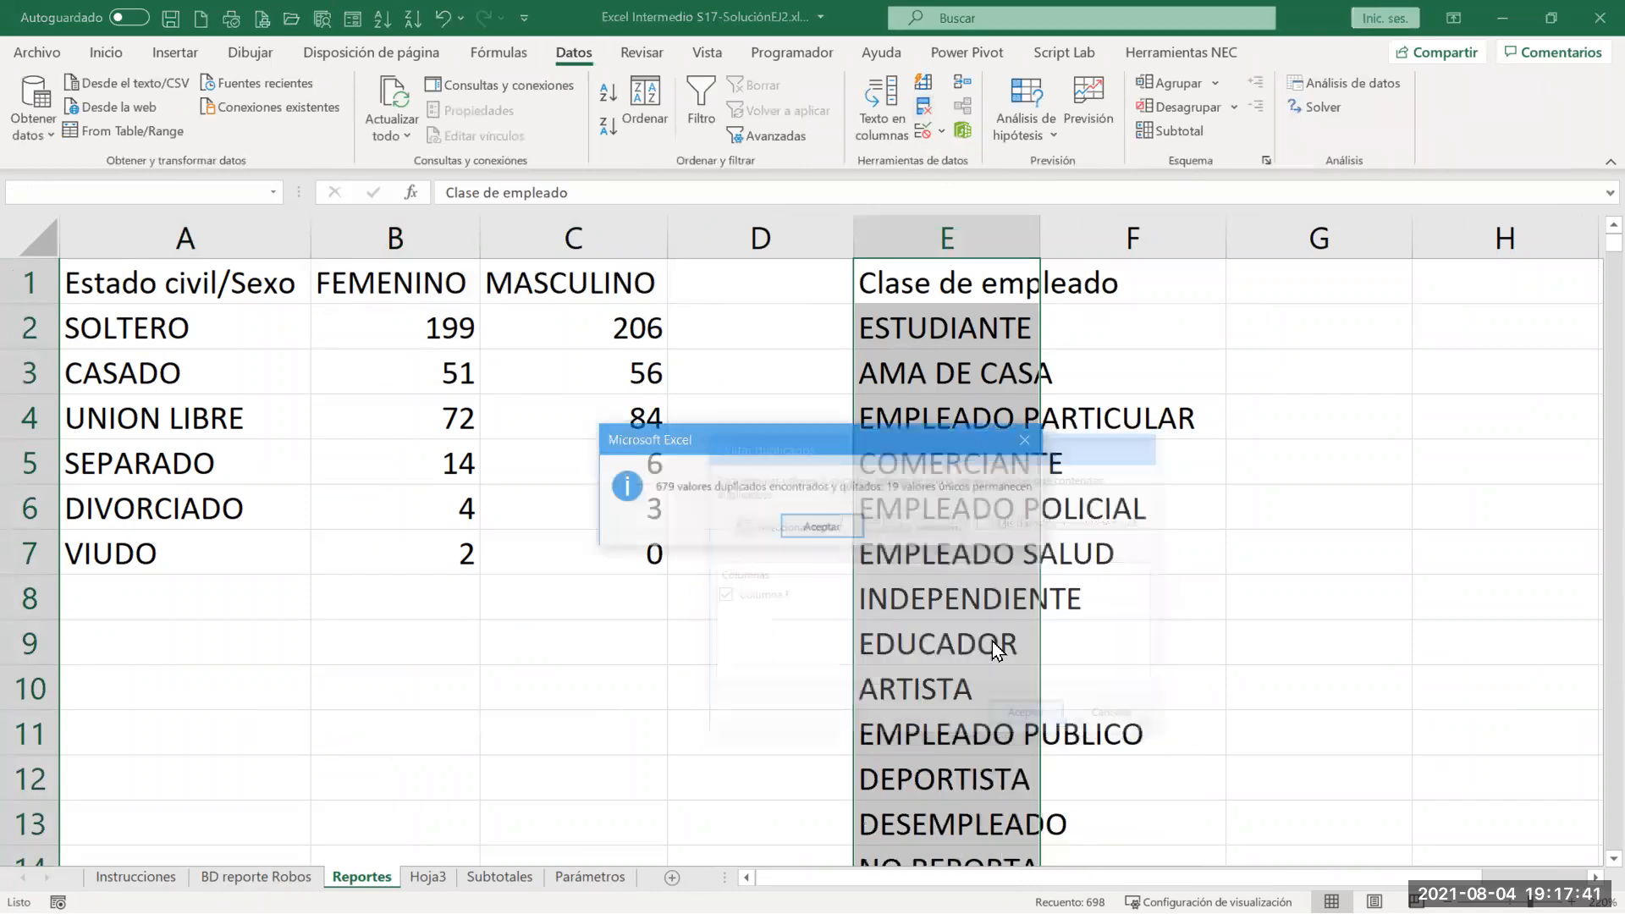
click(819, 527)
scroll(913, 378, down, 2)
scroll(913, 378, down, 1)
scroll(912, 380, up, 3)
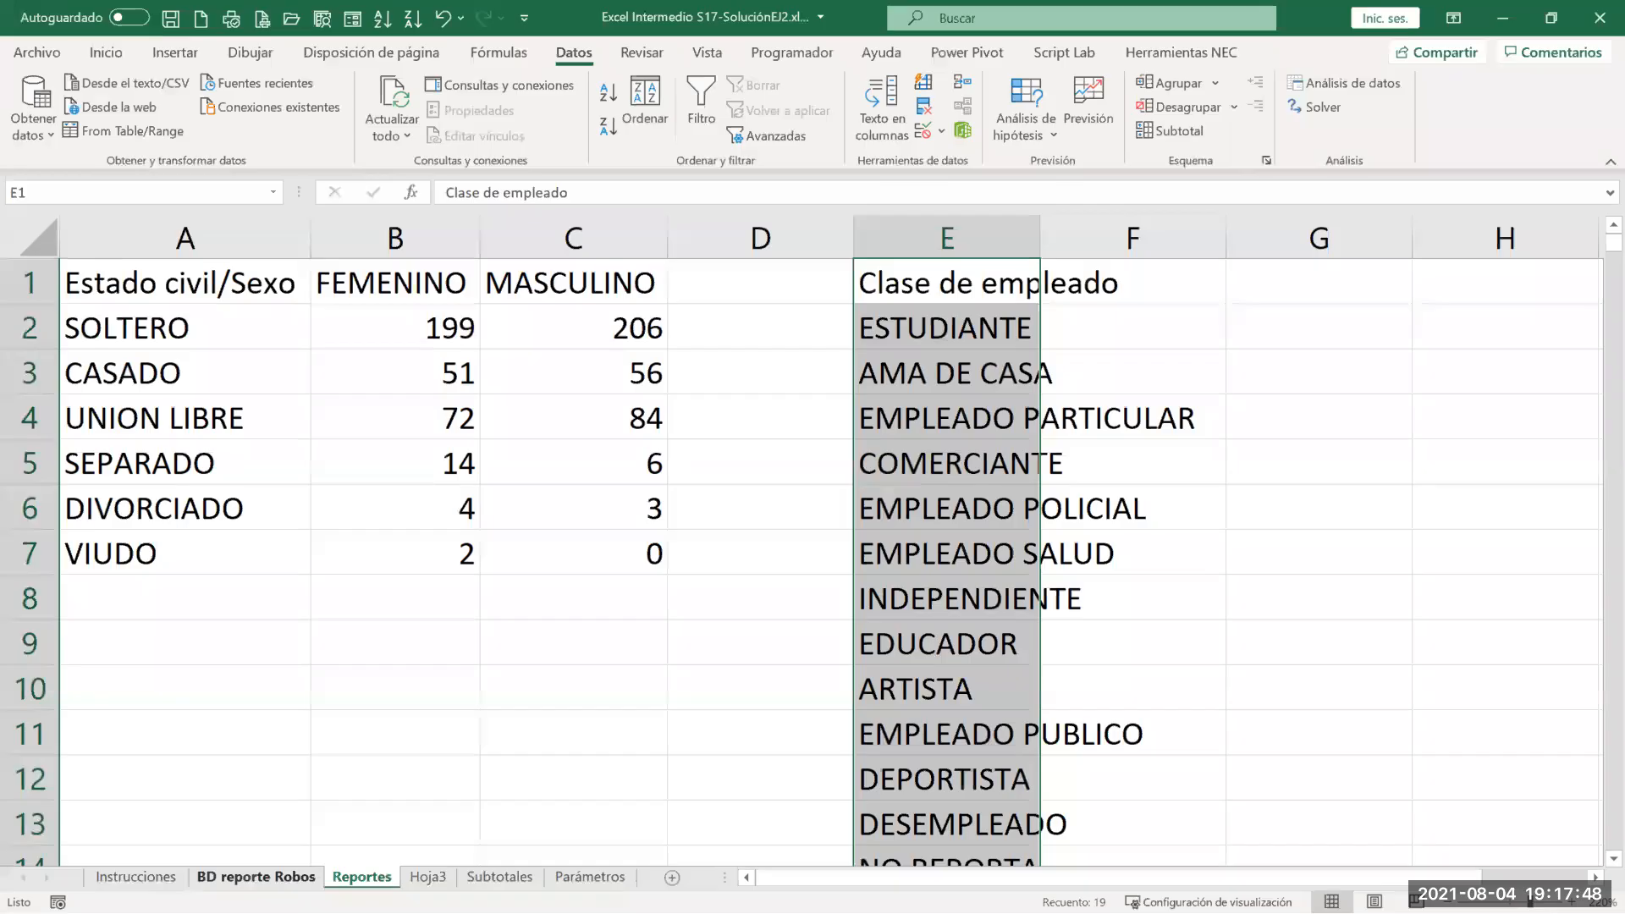
Step: Recheck the second matrix requirement, and copy the Escolaridad column with its header from BD reporte Robos into Reportes starting at G1
click(255, 877)
click(135, 877)
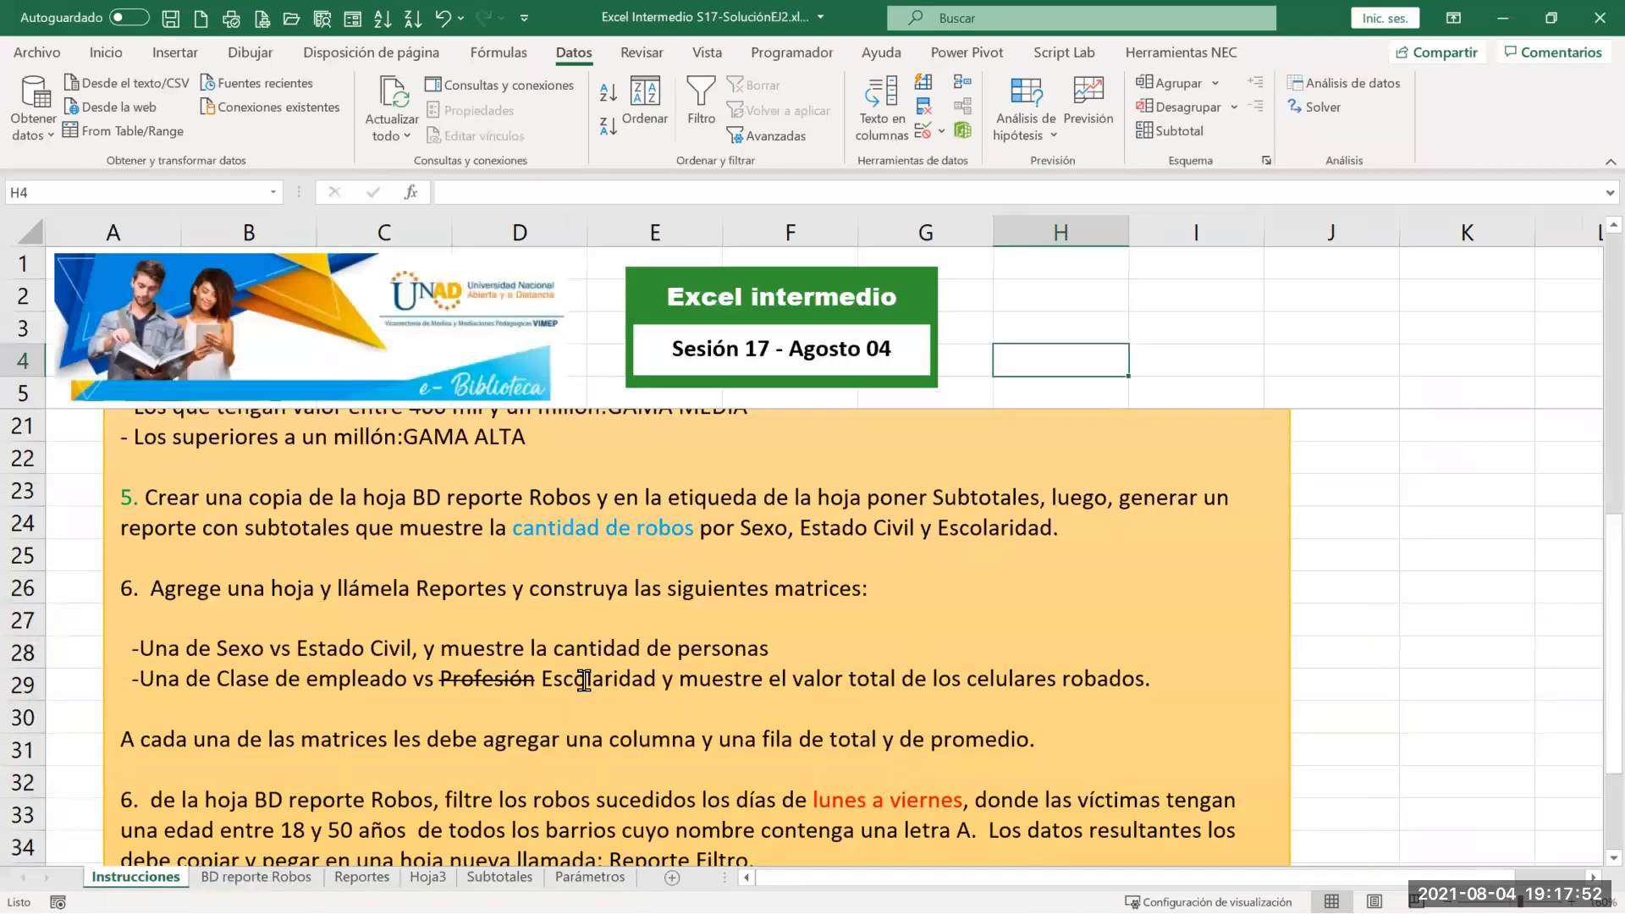
click(256, 877)
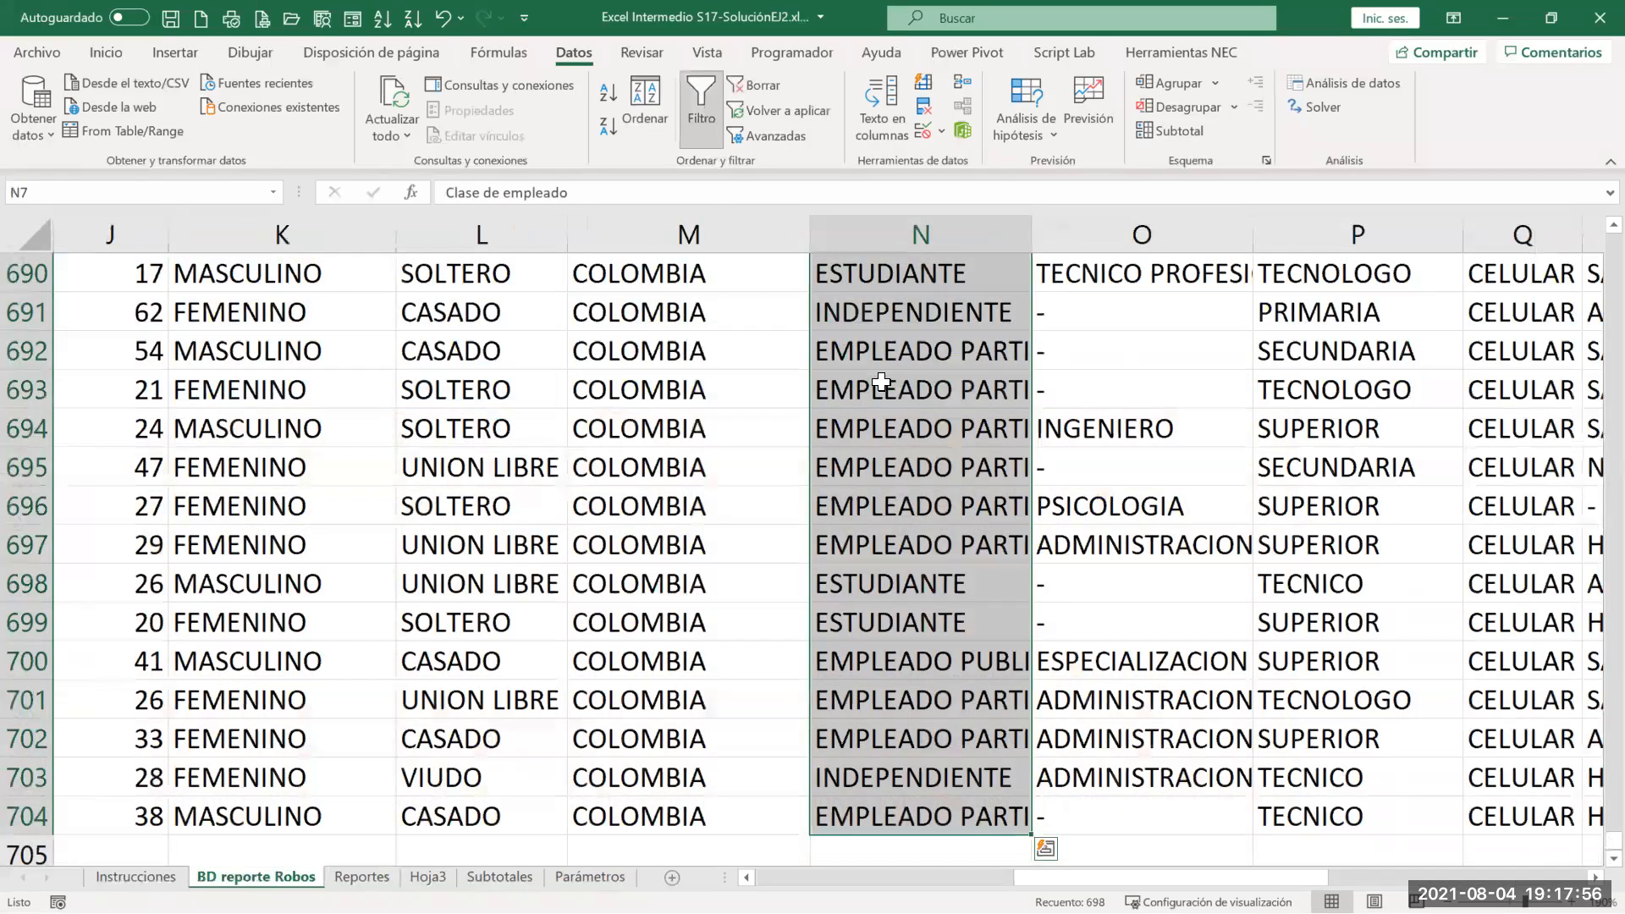
scroll(881, 383, up, 2)
key(Right)
key(Right)
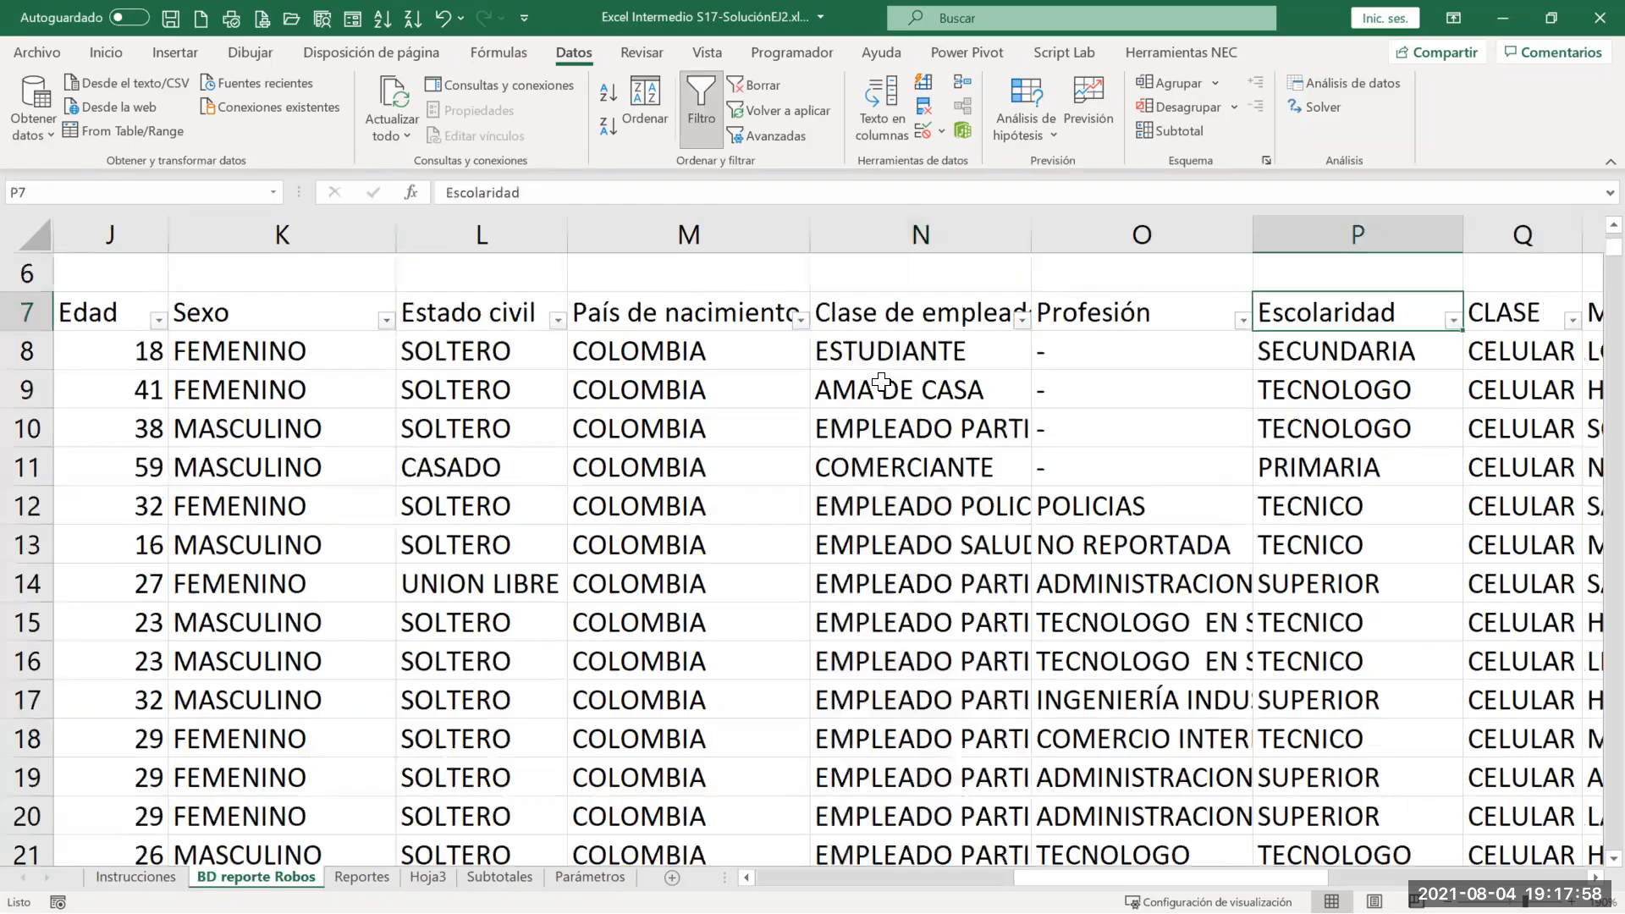
key(ctrl+shift+Down)
key(ctrl+c)
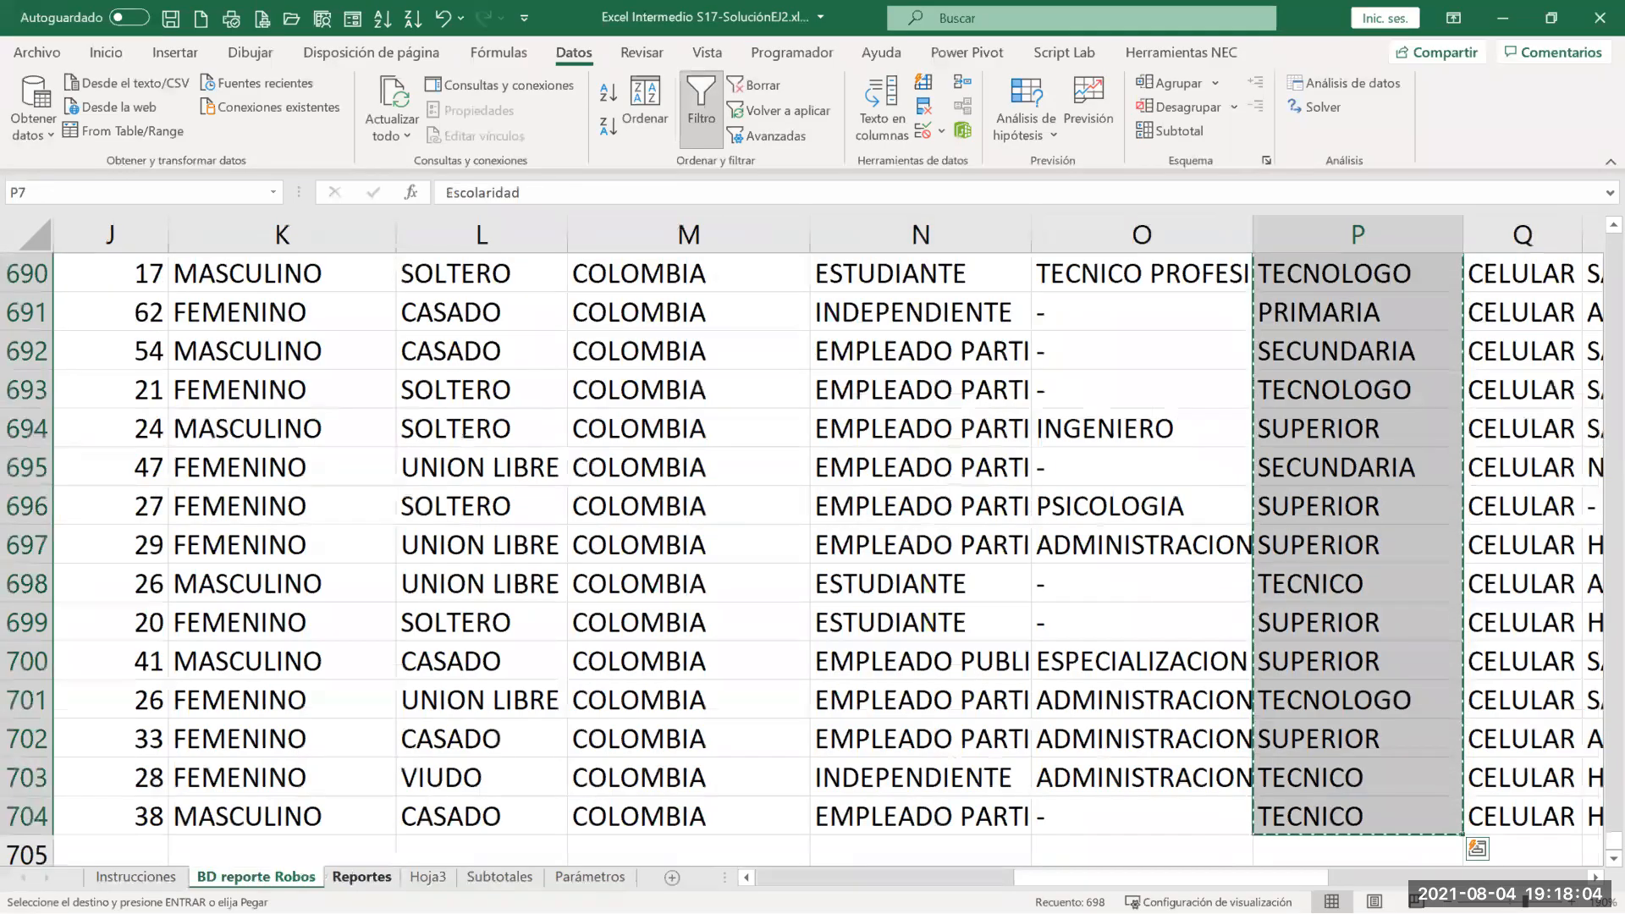
click(394, 870)
click(1245, 281)
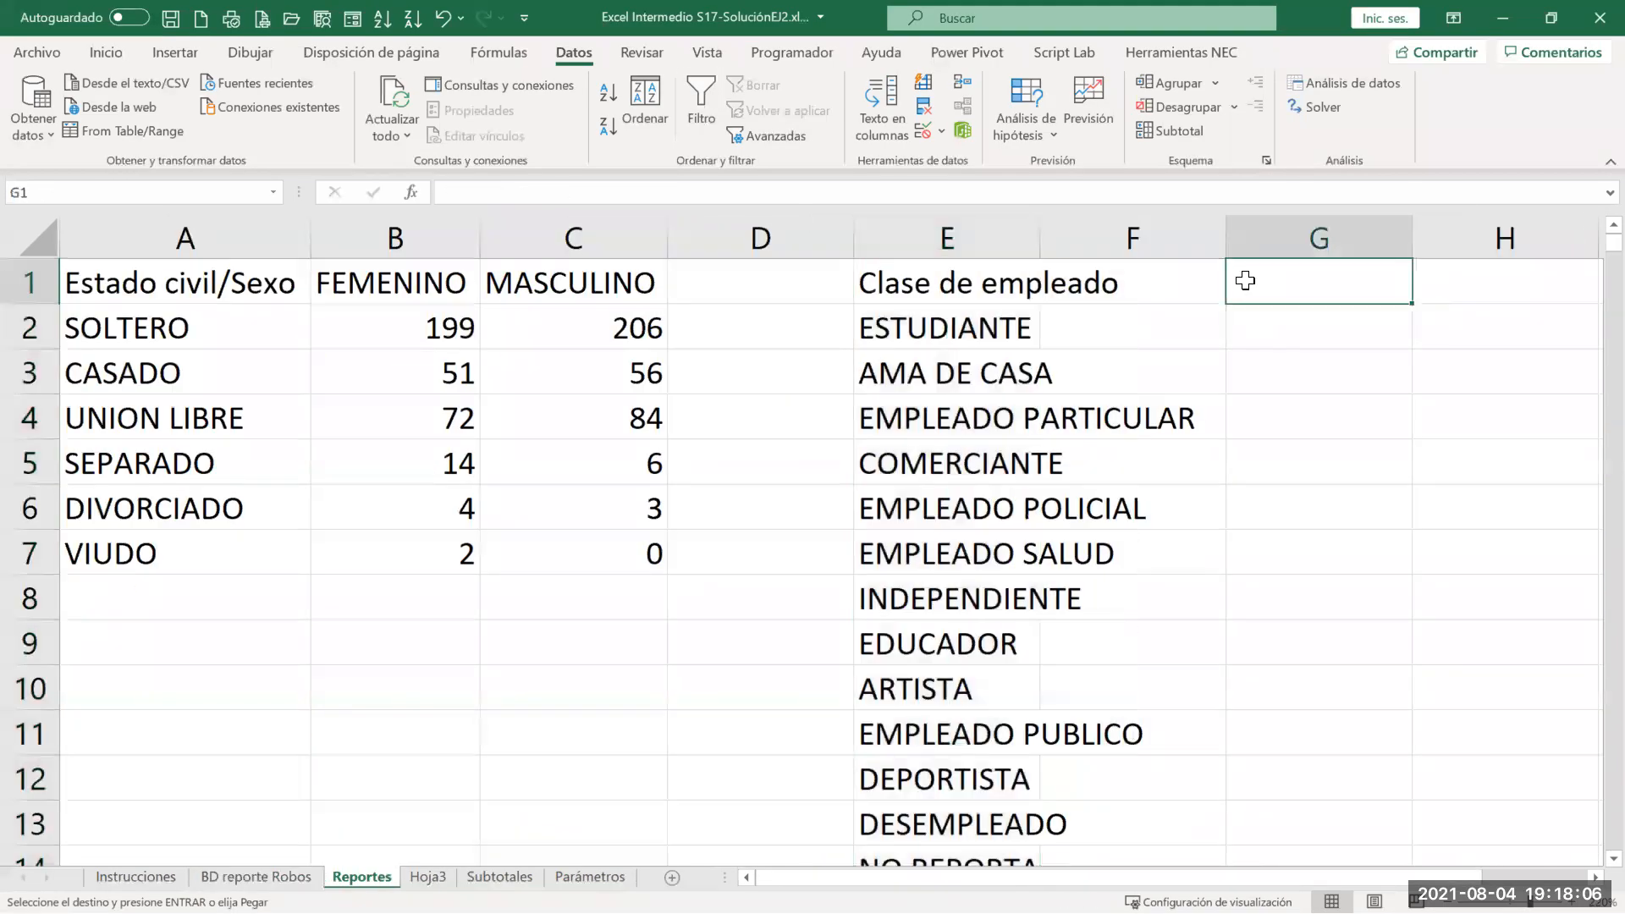
key(Return)
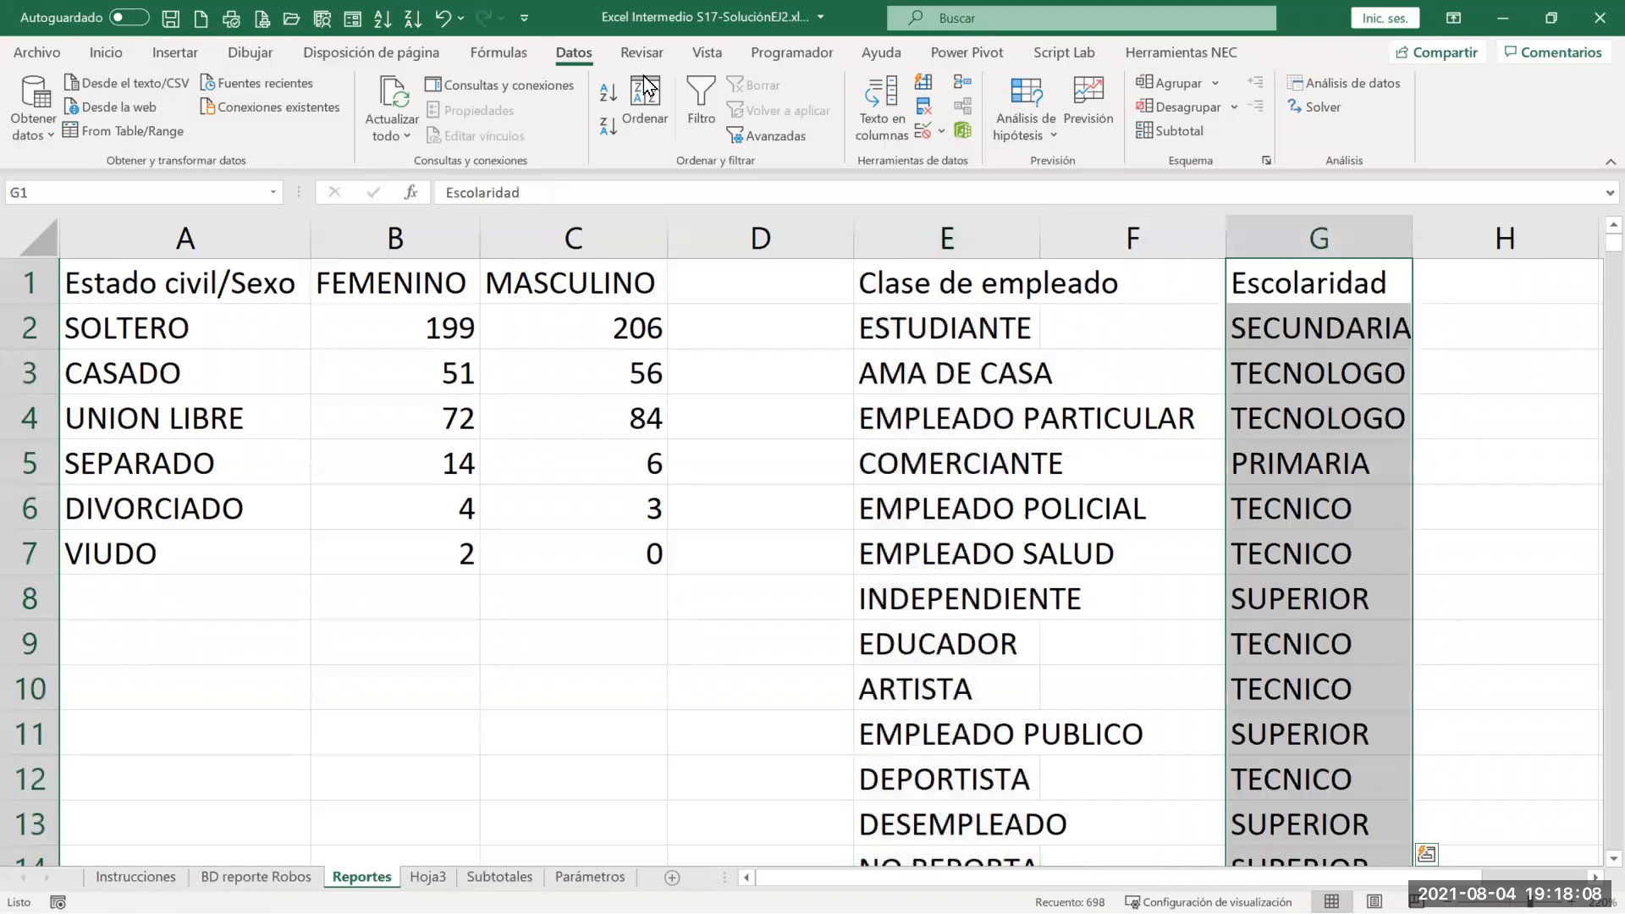
Step: Remove the duplicates from the pasted Escolaridad list in column G
click(931, 106)
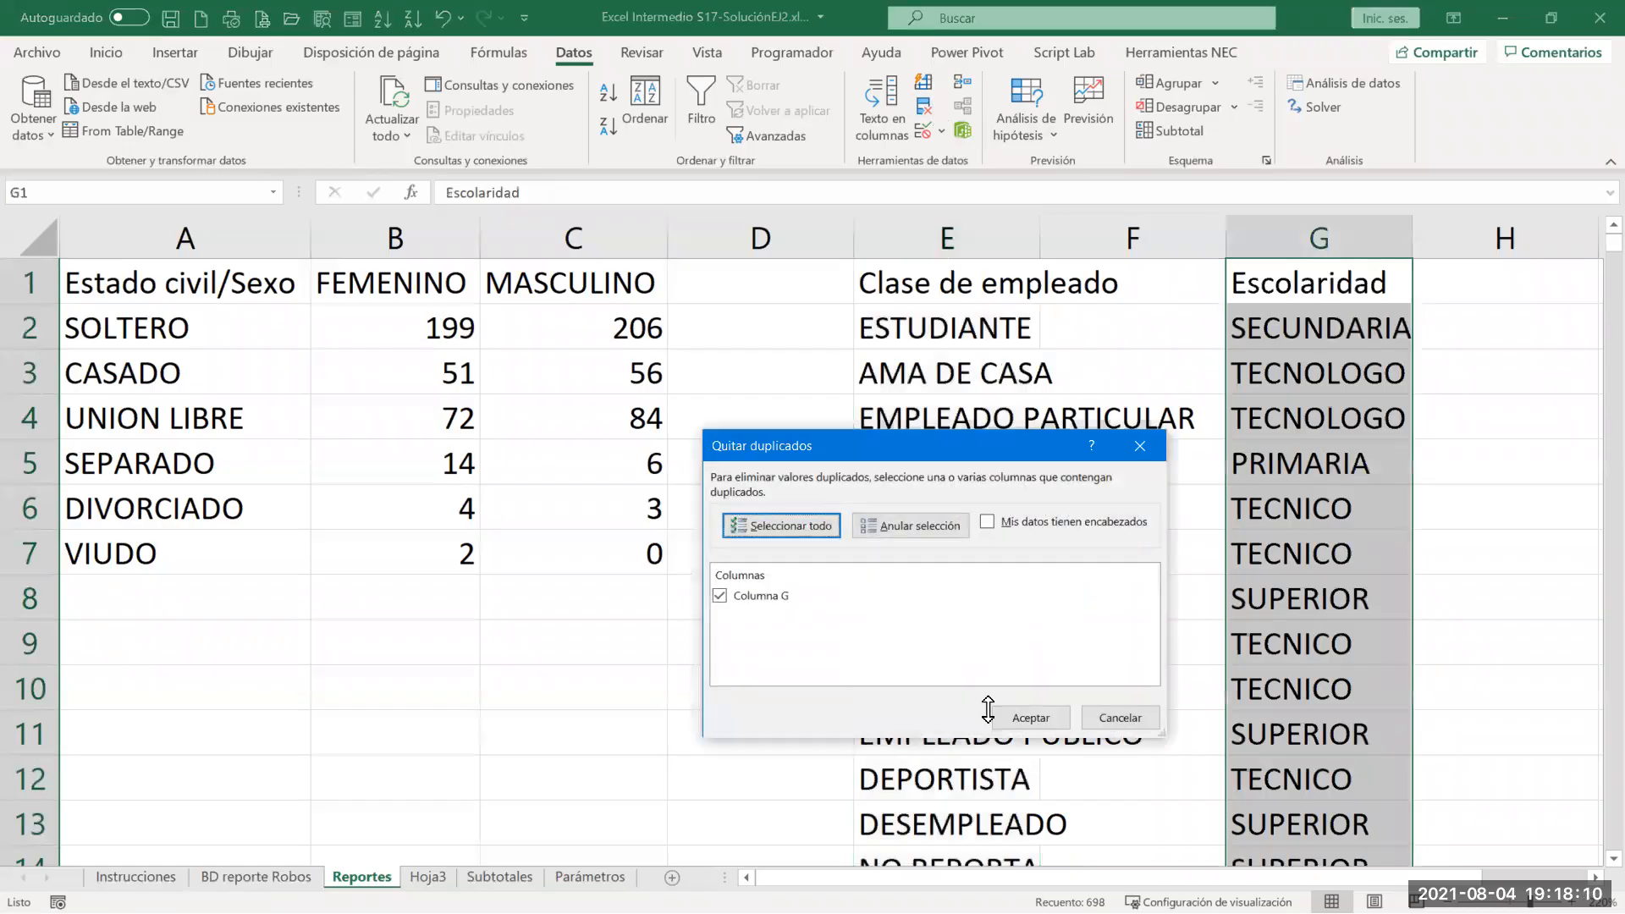
click(1028, 718)
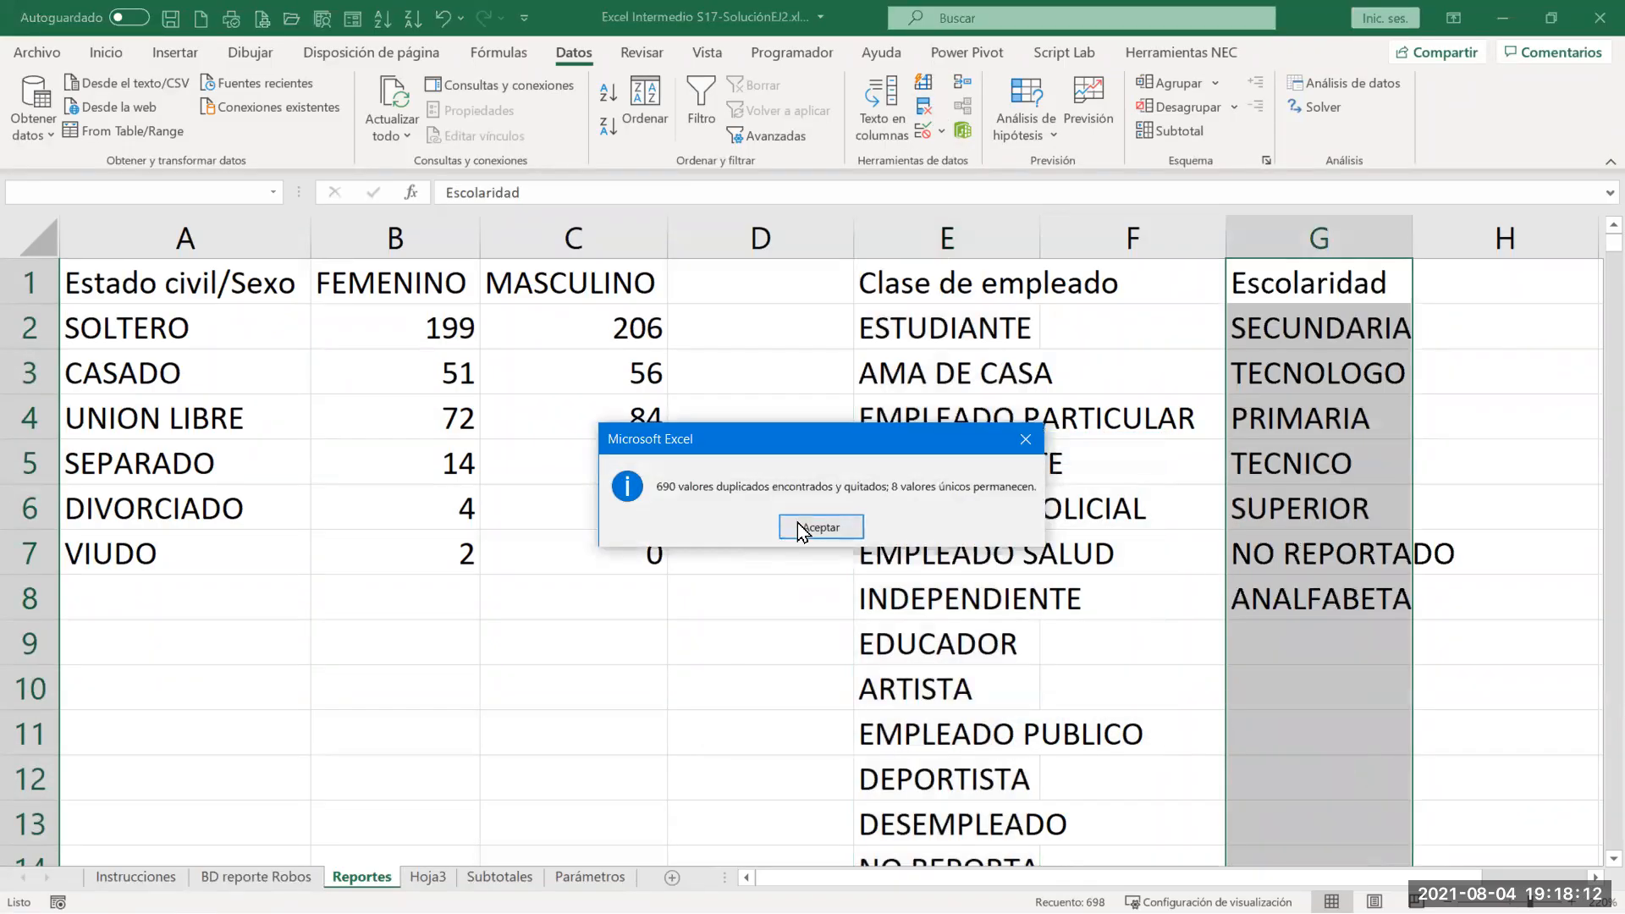
click(821, 527)
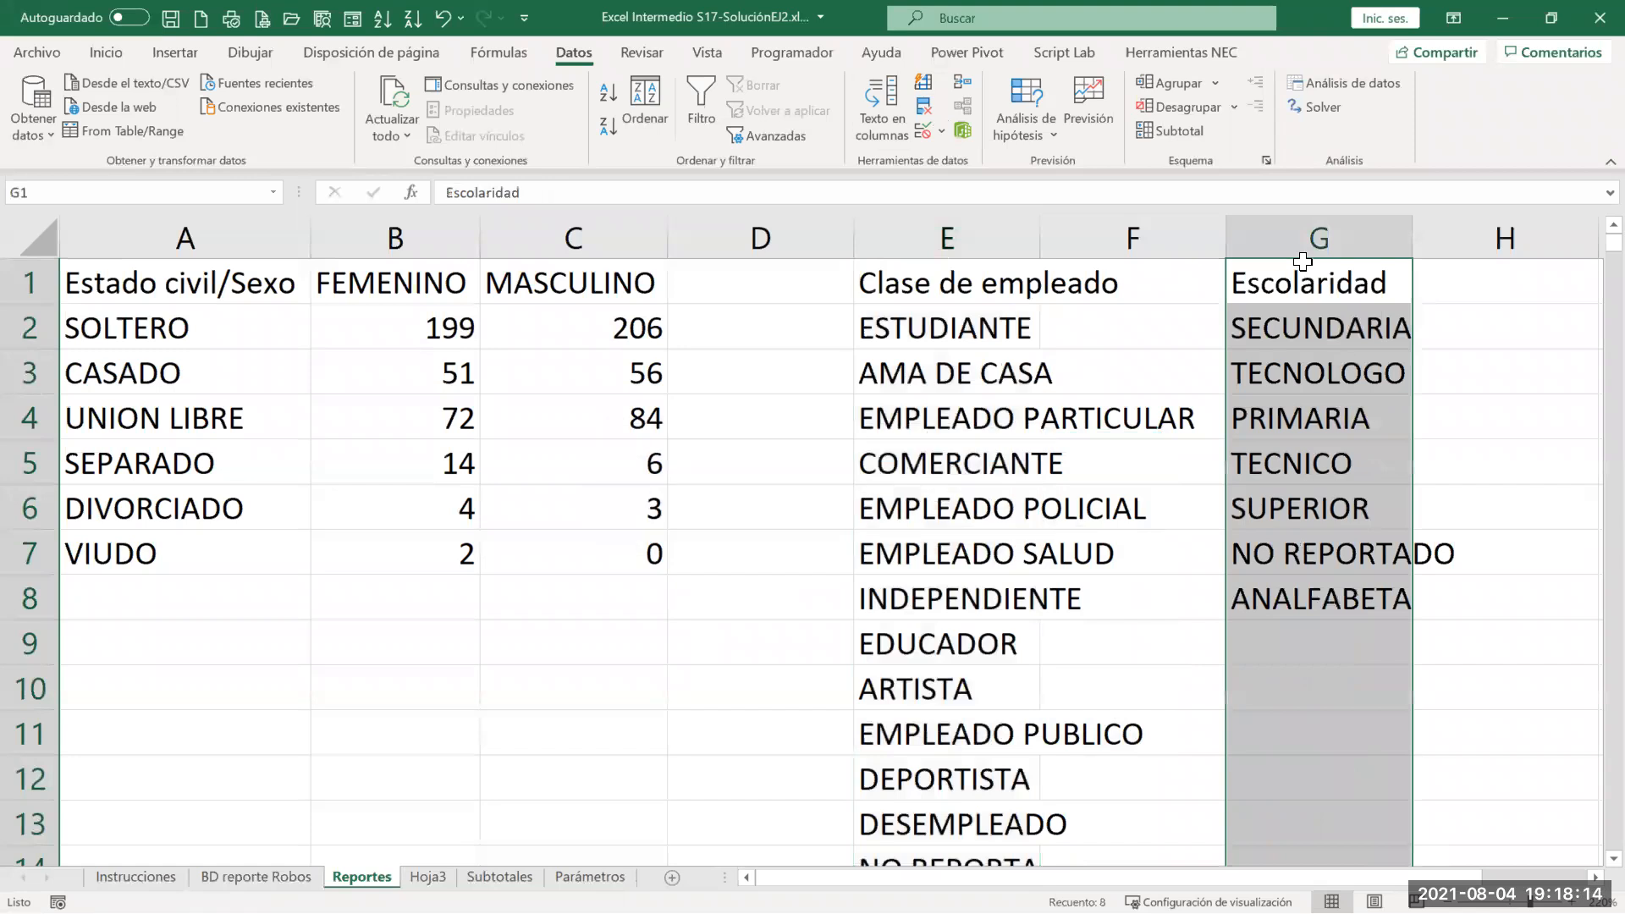
Step: Autofit column E to its contents and narrow the empty column D into a slim separator
click(1252, 292)
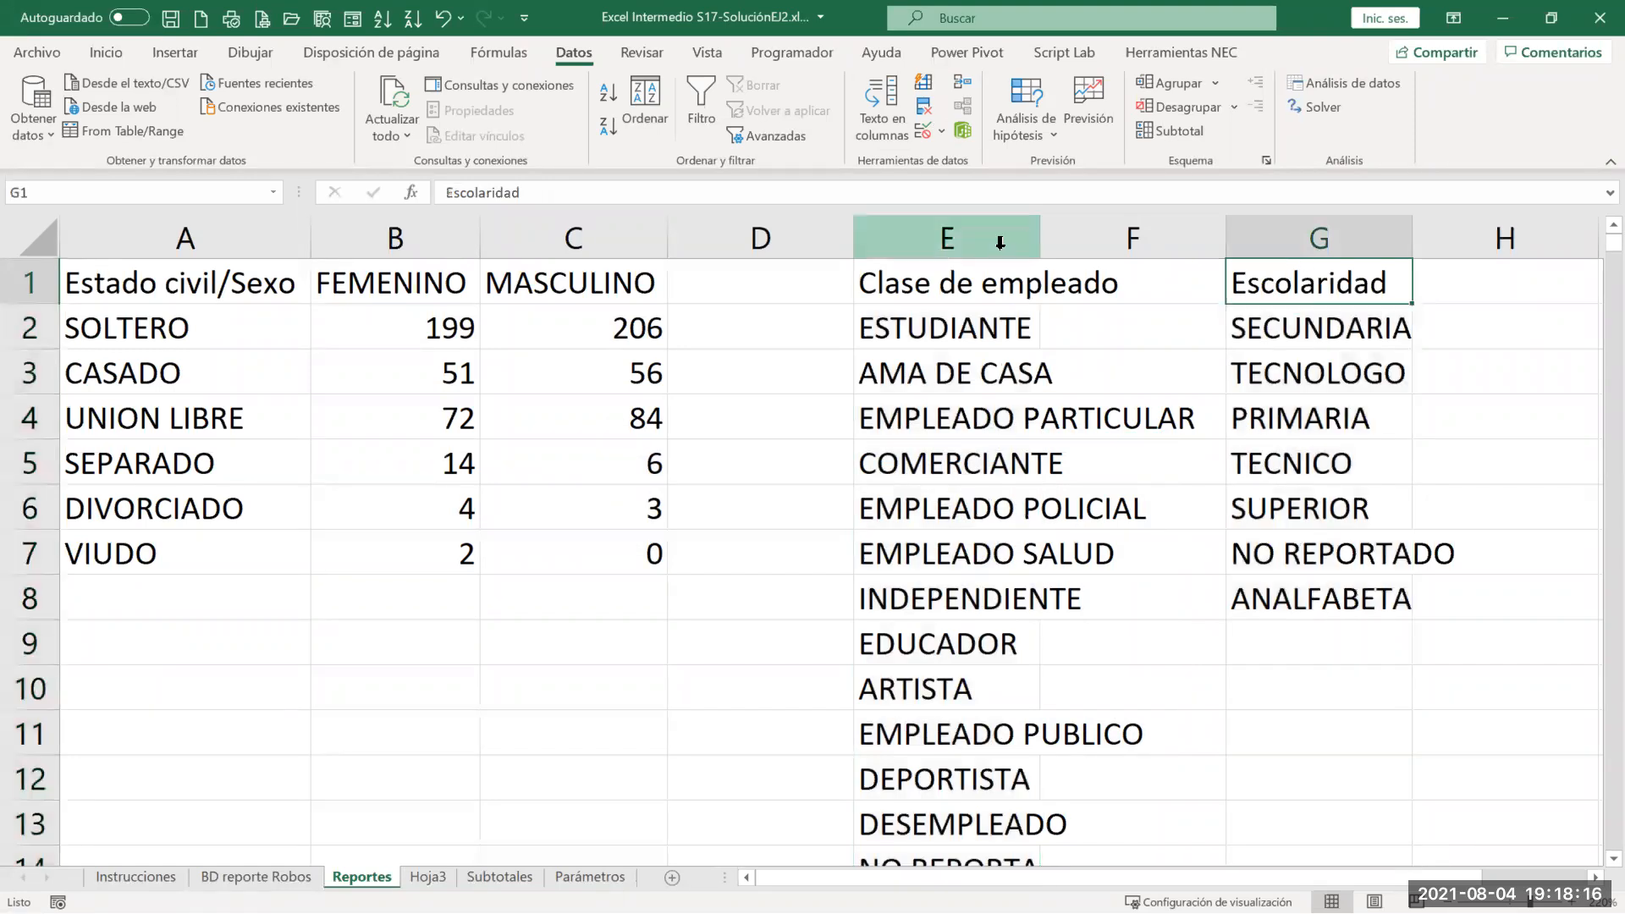
double_click(1040, 242)
drag(852, 244, 700, 246)
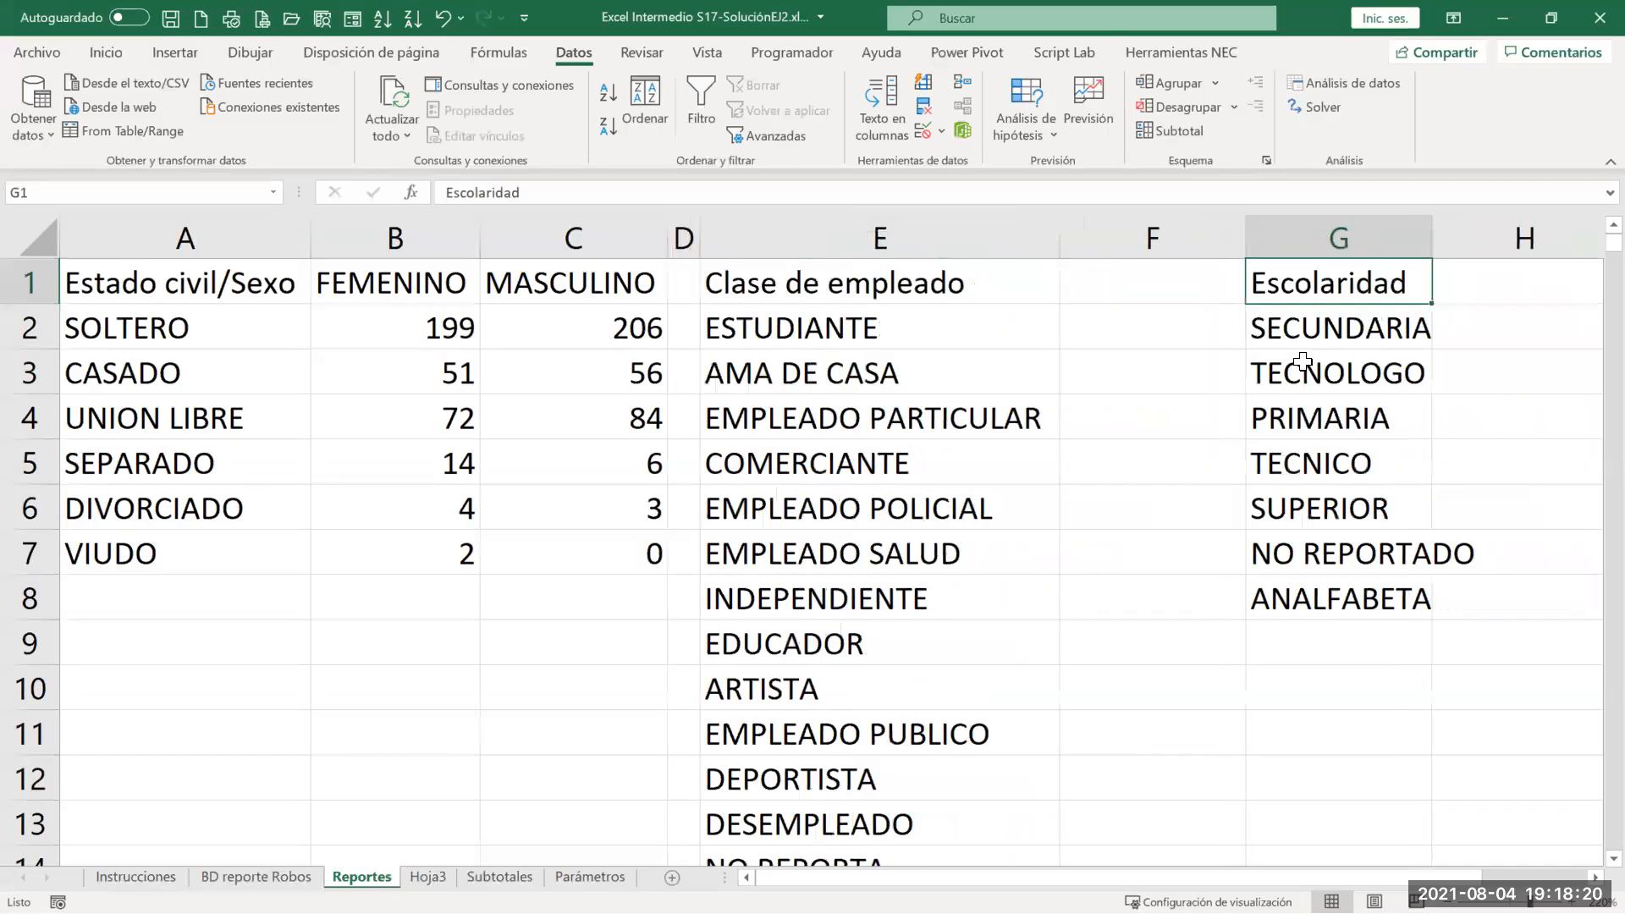
Step: Move the Escolaridad list from G1 to F4 and paste its values transposed as column headings starting at F1
mouse_move(1308, 287)
mouse_down()
mouse_move(1307, 584)
mouse_move(1287, 606)
mouse_up()
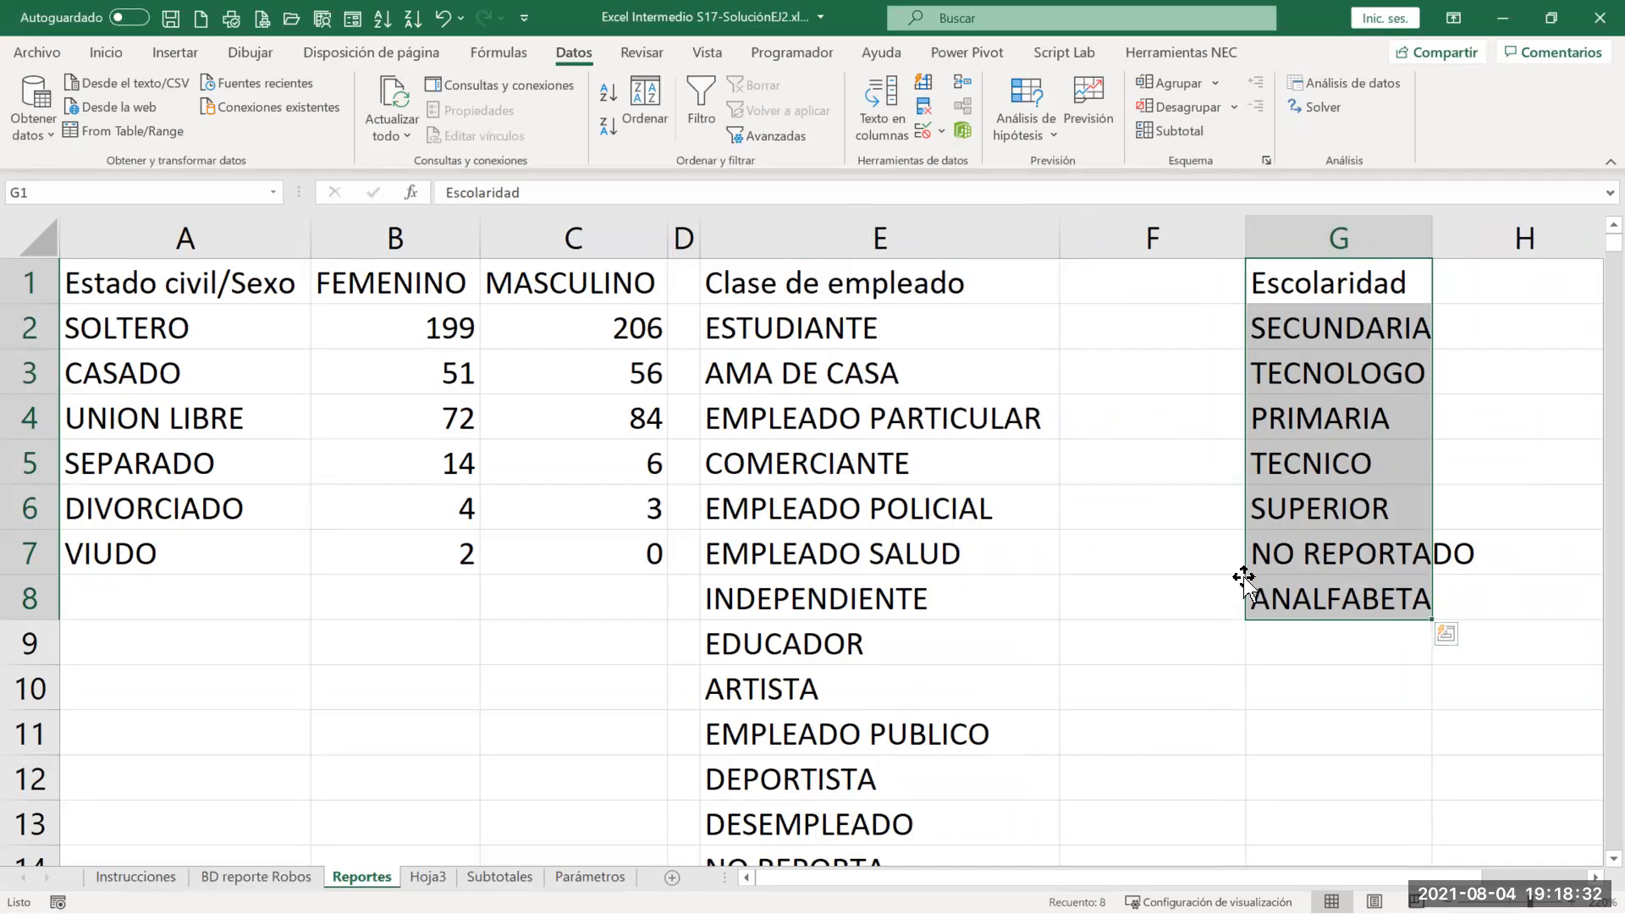
drag(1245, 584, 1165, 740)
drag(1155, 459, 1168, 725)
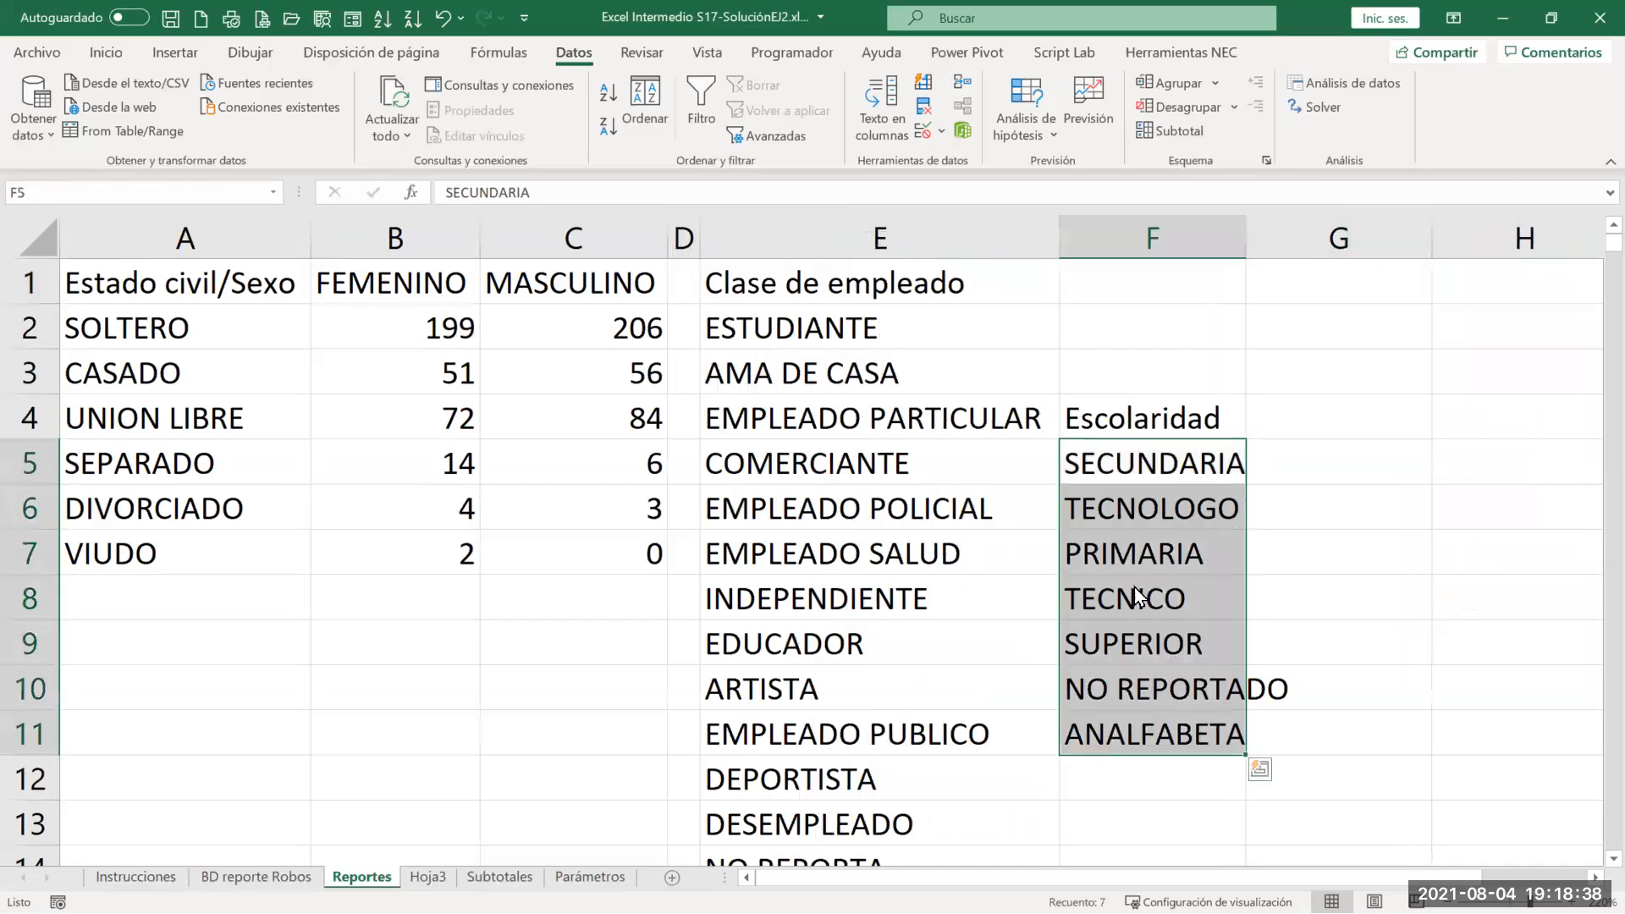
right_click(1137, 595)
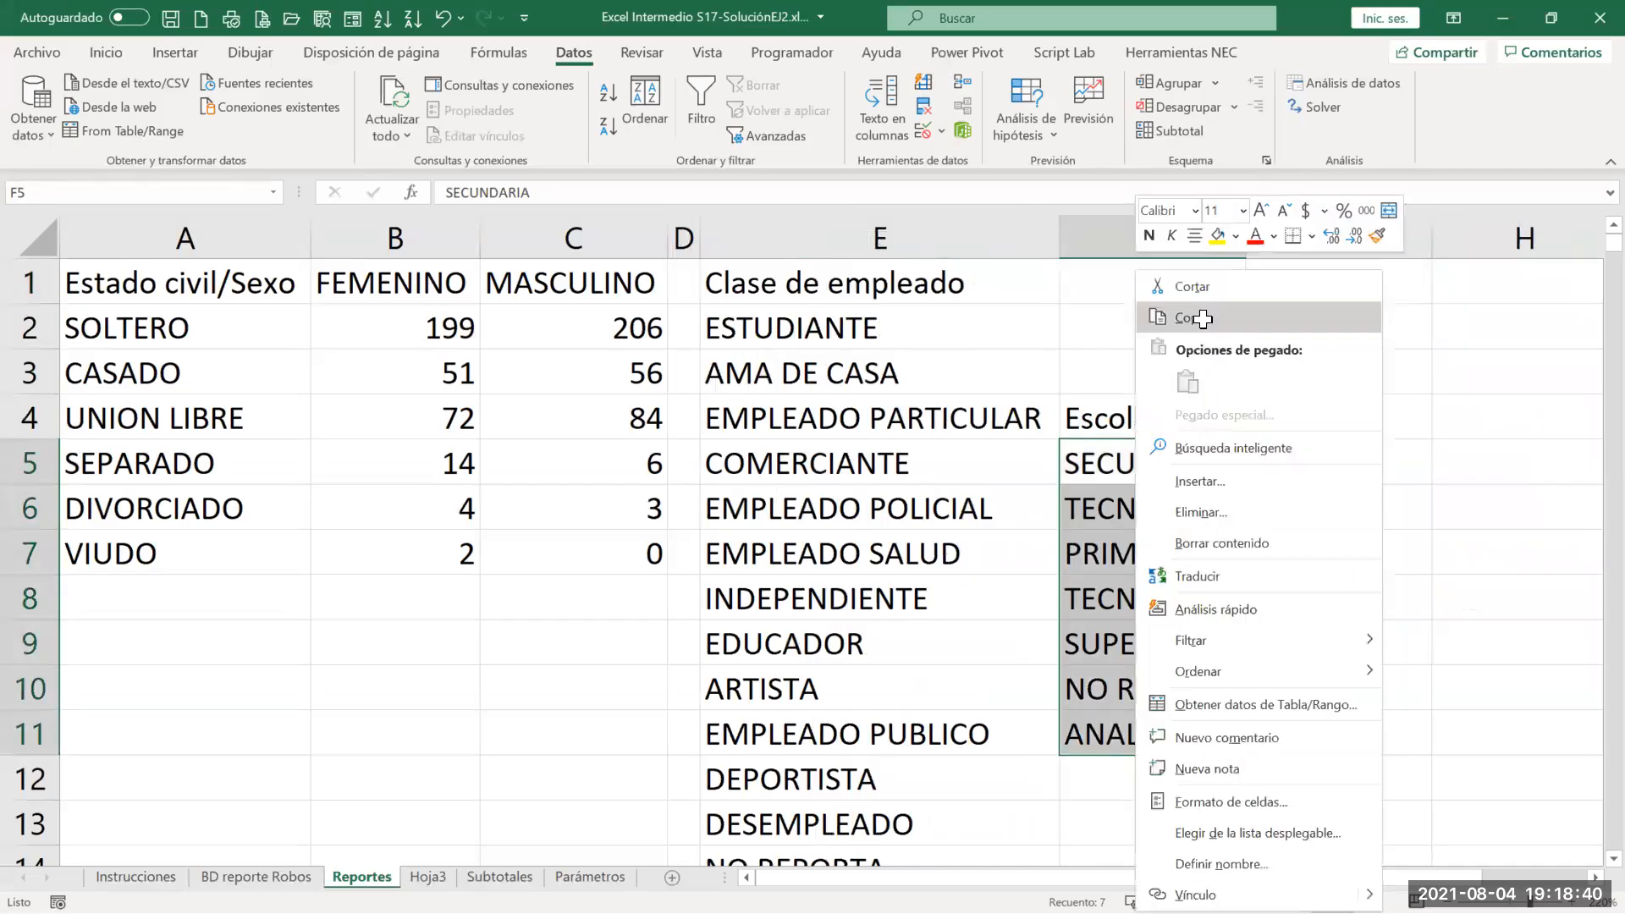
click(1202, 318)
click(1152, 285)
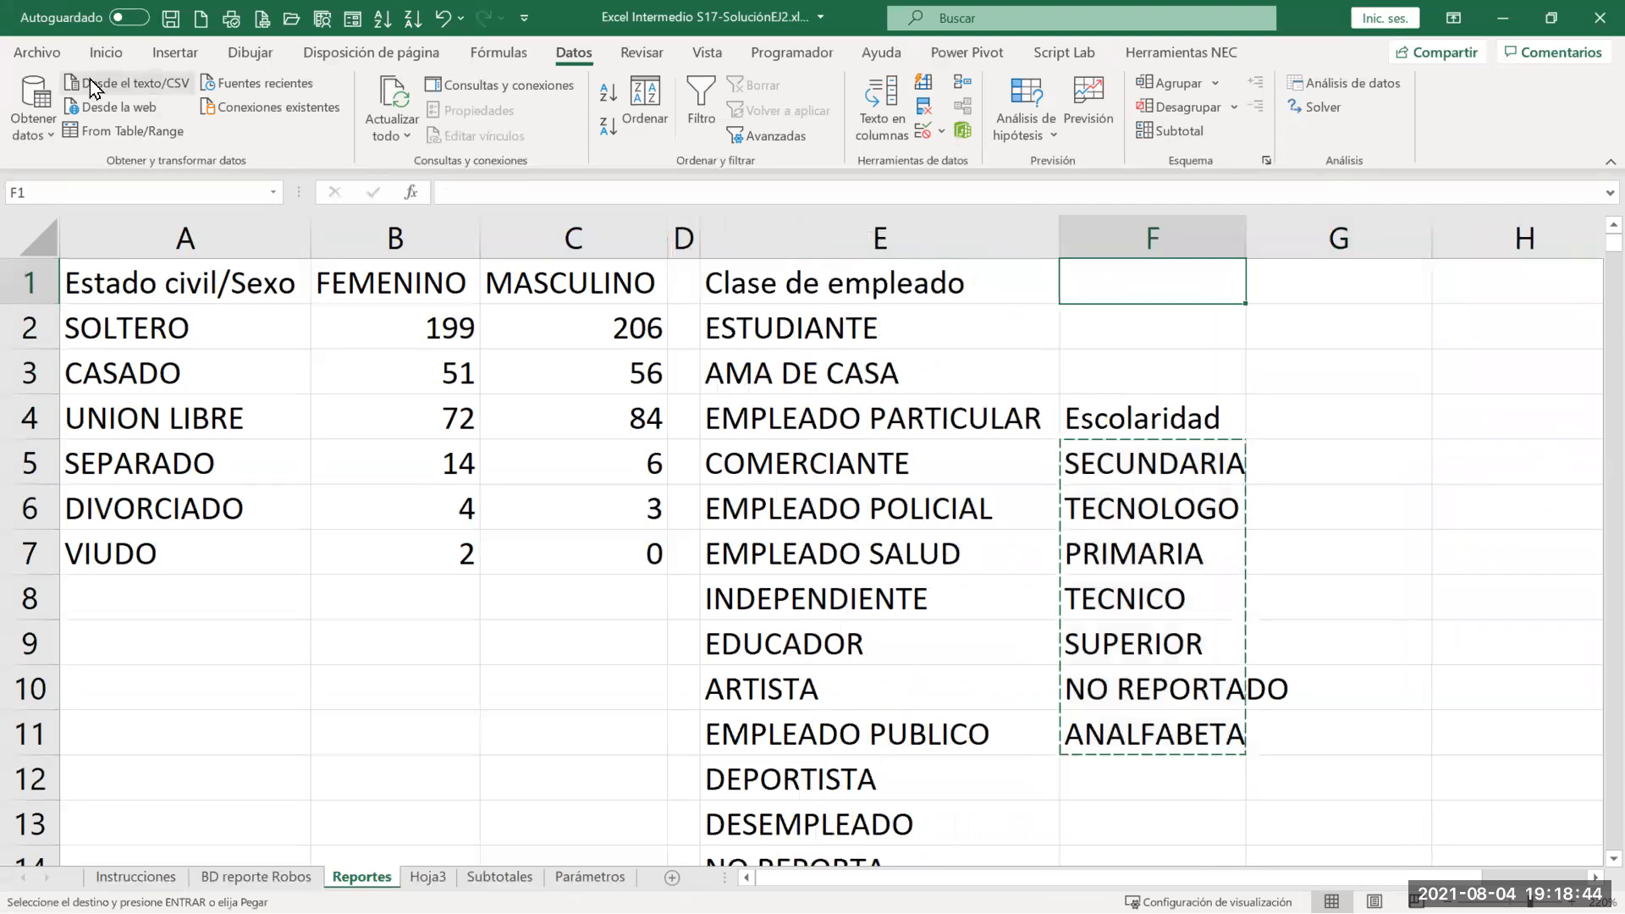
click(106, 52)
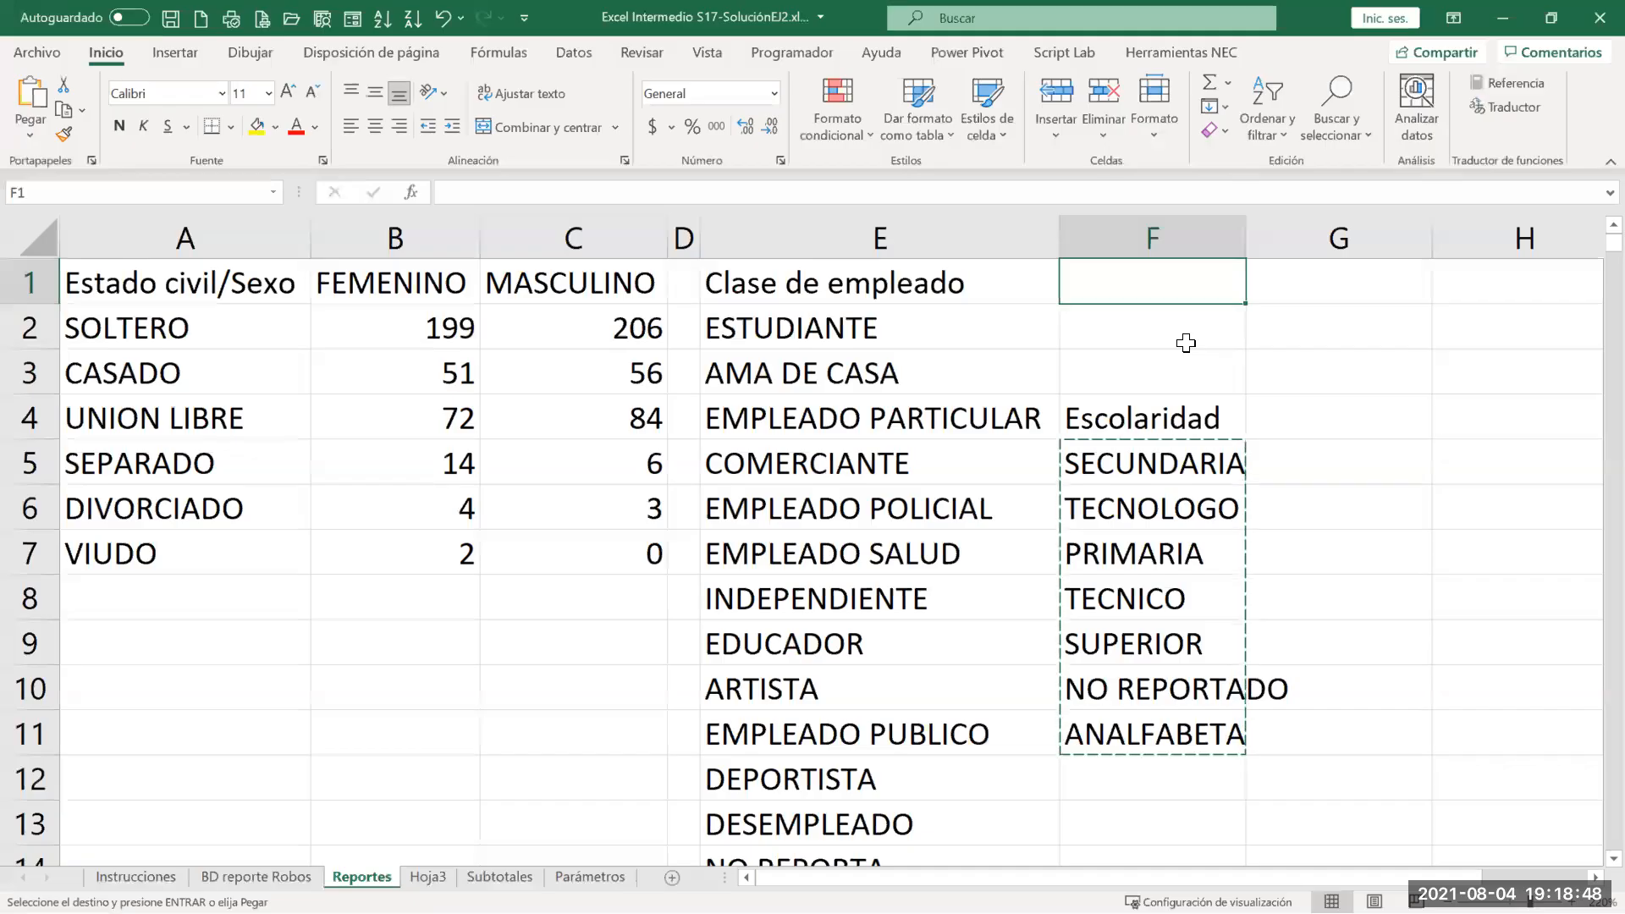
key(ctrl+alt+v)
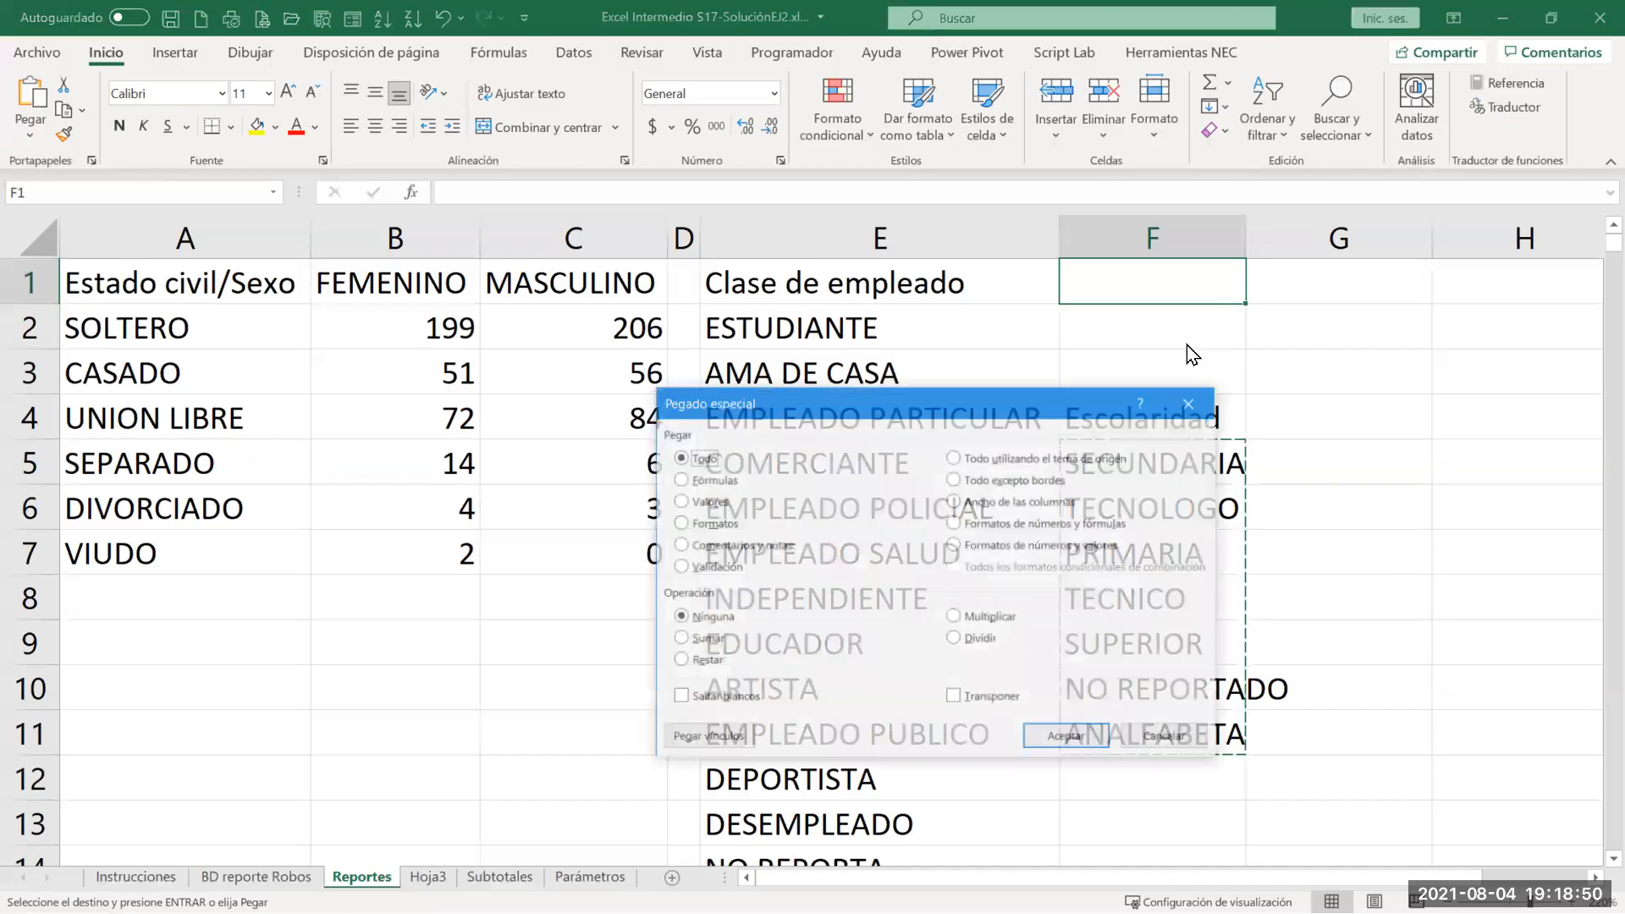
click(954, 697)
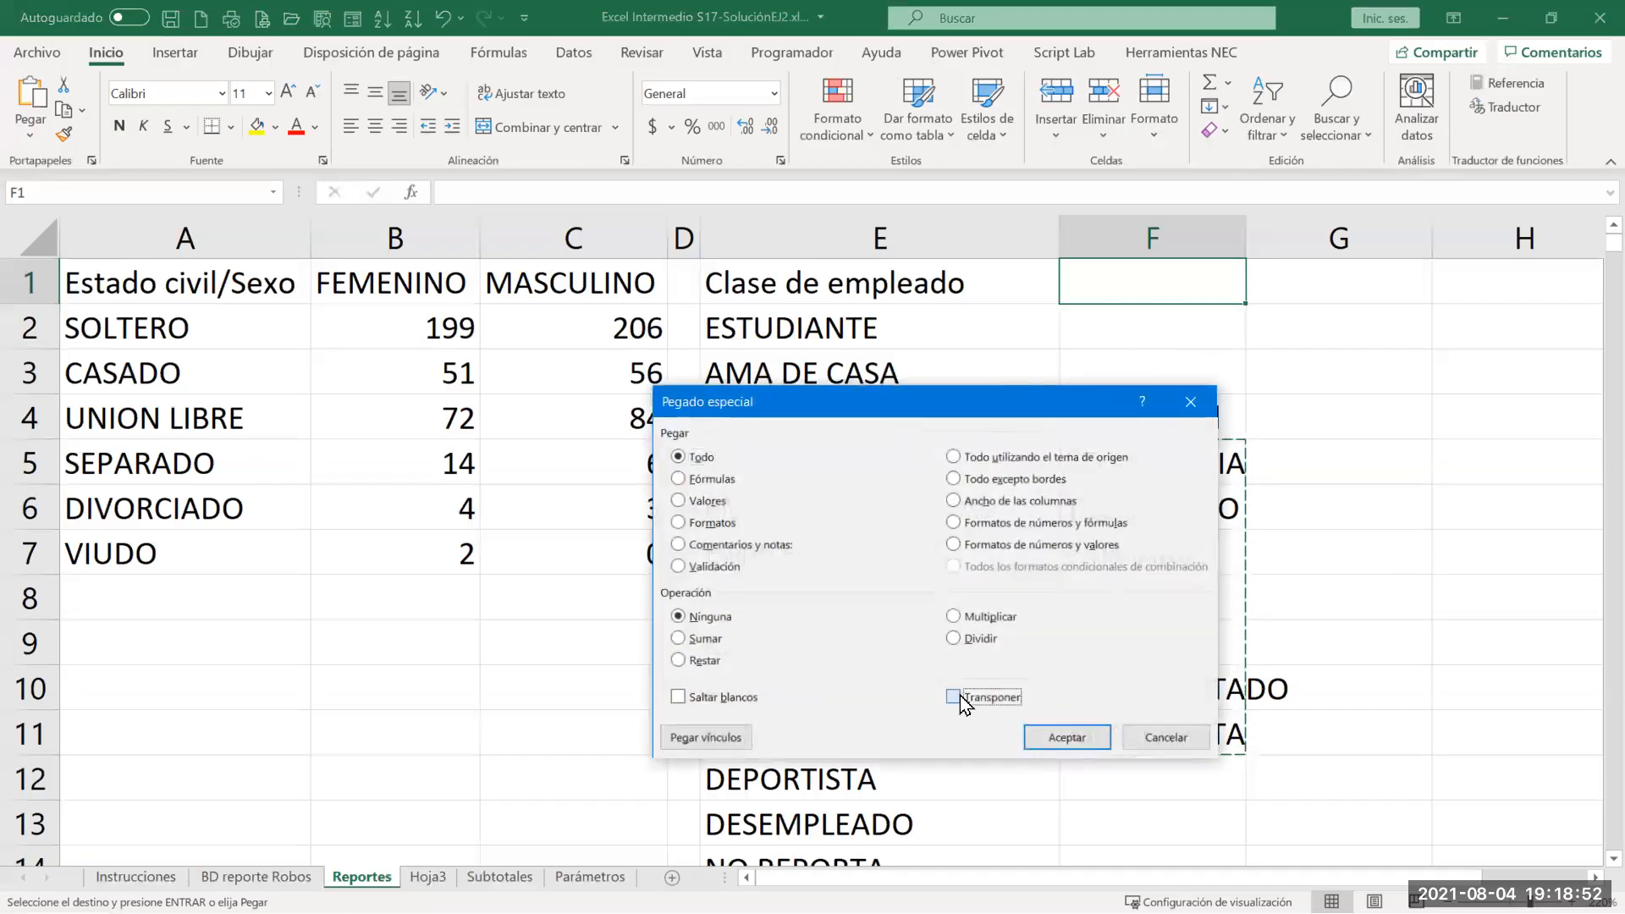
click(1056, 737)
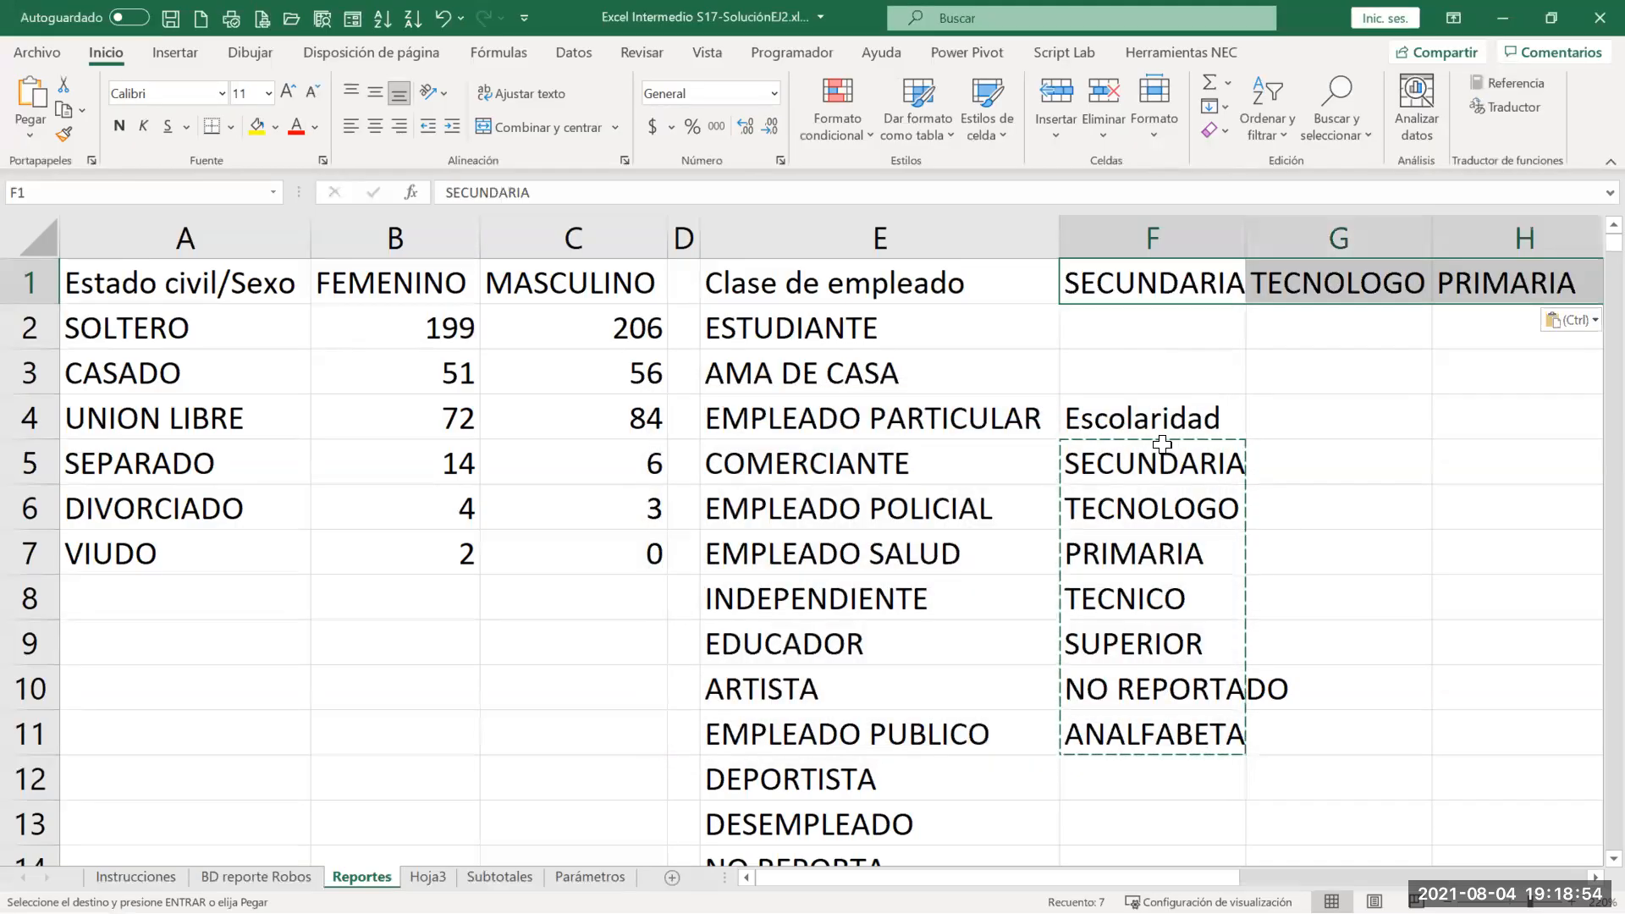
Step: Copy the Escolaridad text from F4 and clear the leftover vertical list in F4:F11
click(1121, 413)
double_click(1209, 417)
drag(1209, 417, 1012, 416)
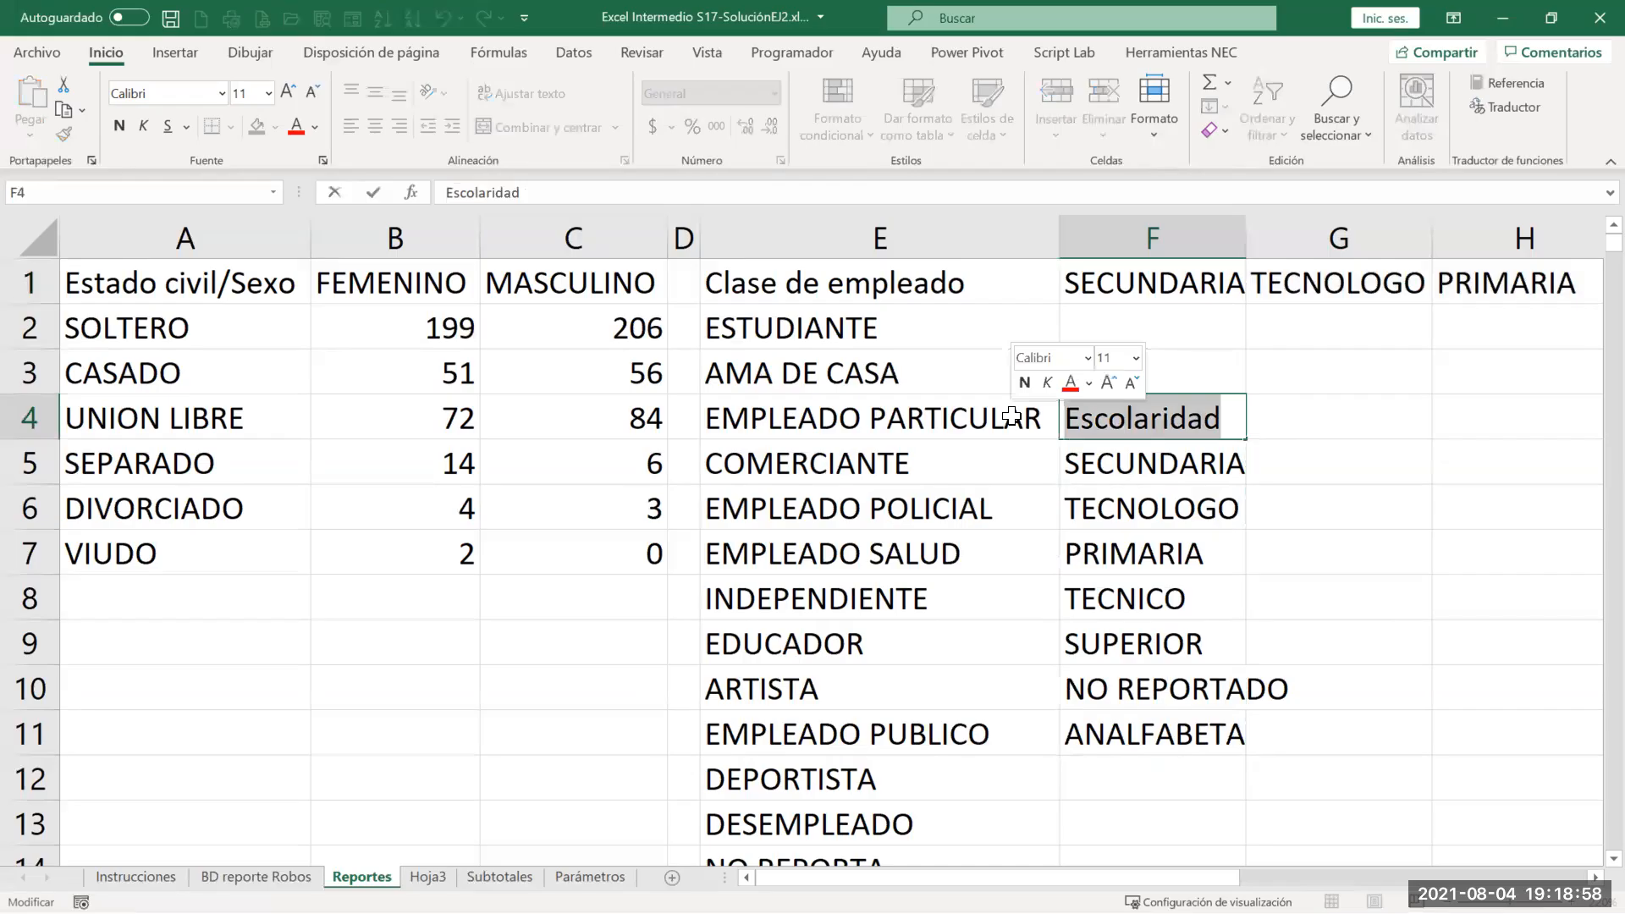
key(ctrl+x)
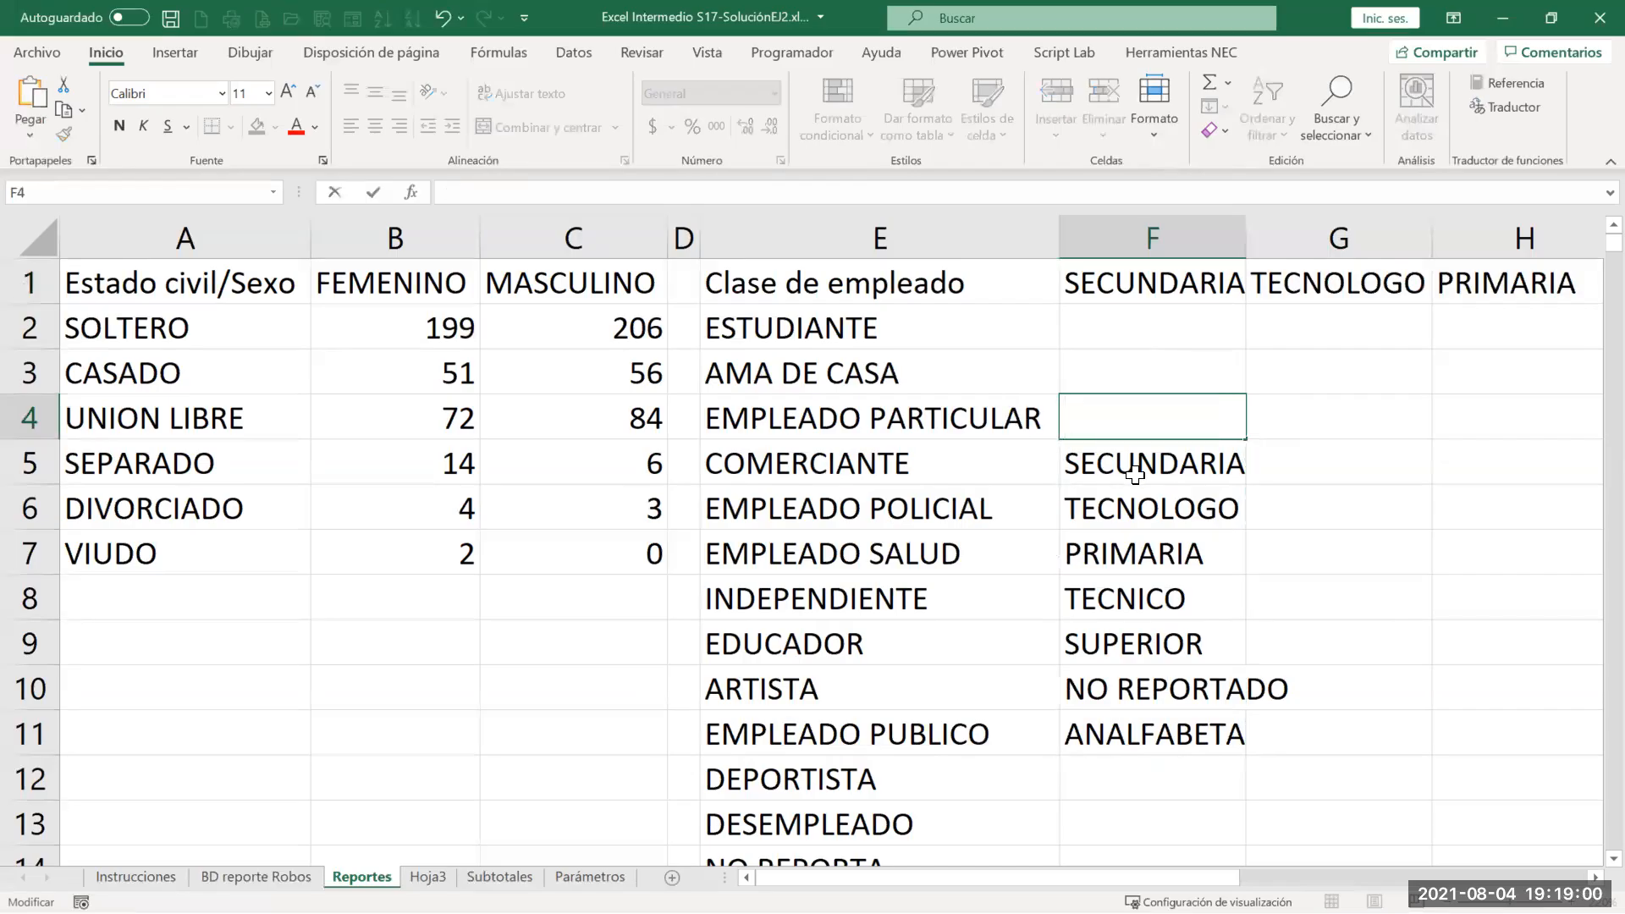
key(Escape)
drag(1139, 412, 1146, 725)
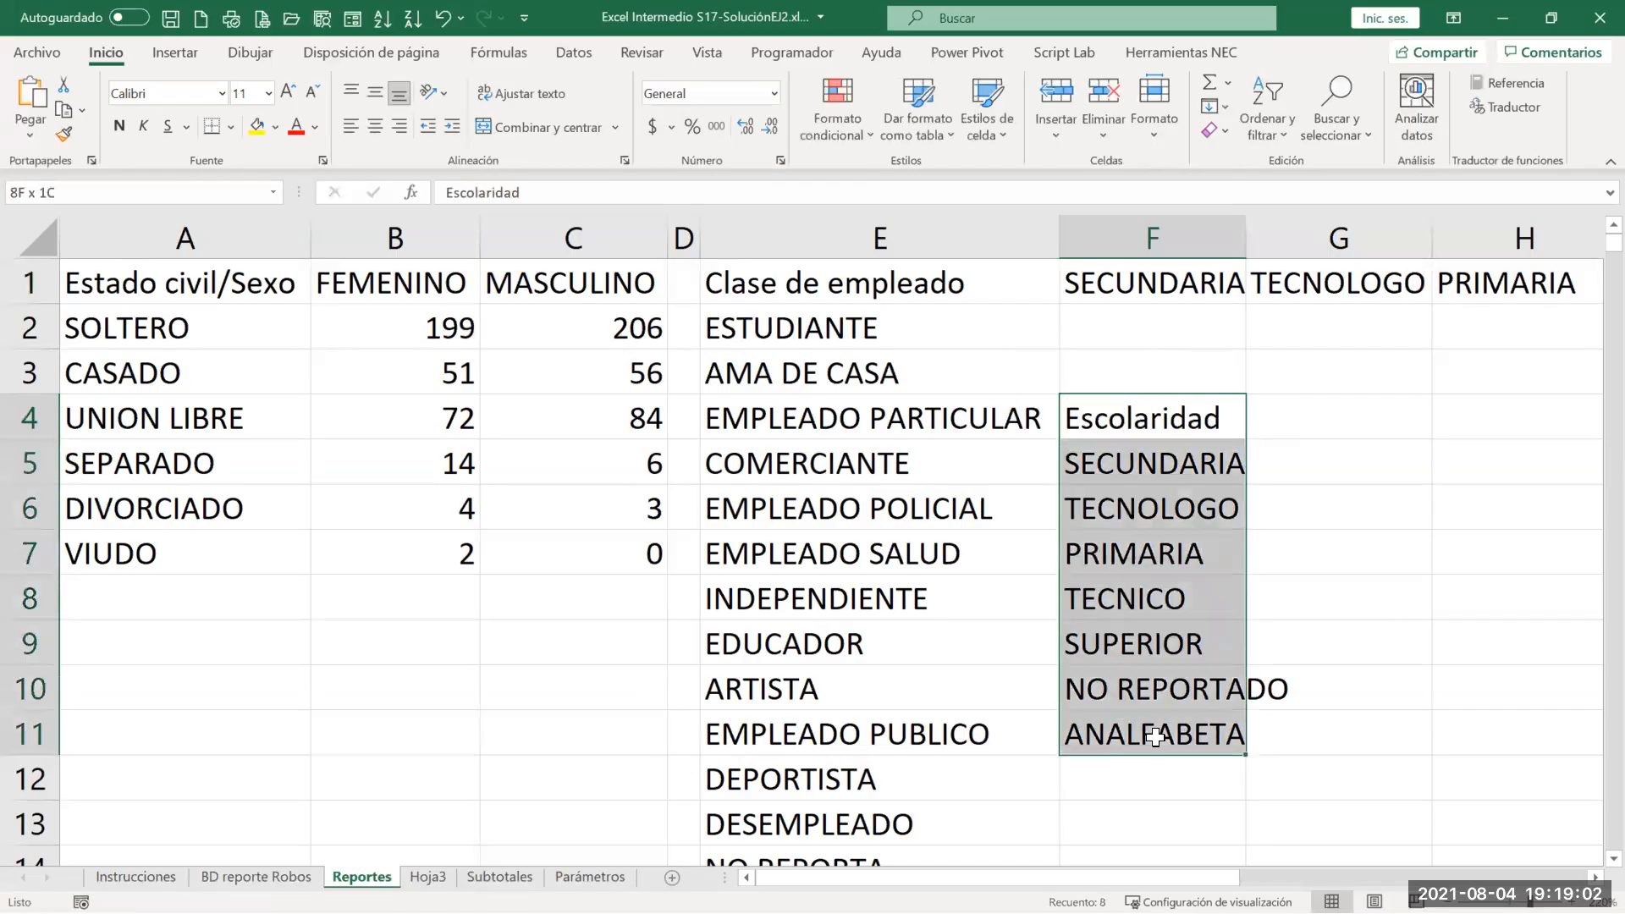
key(Delete)
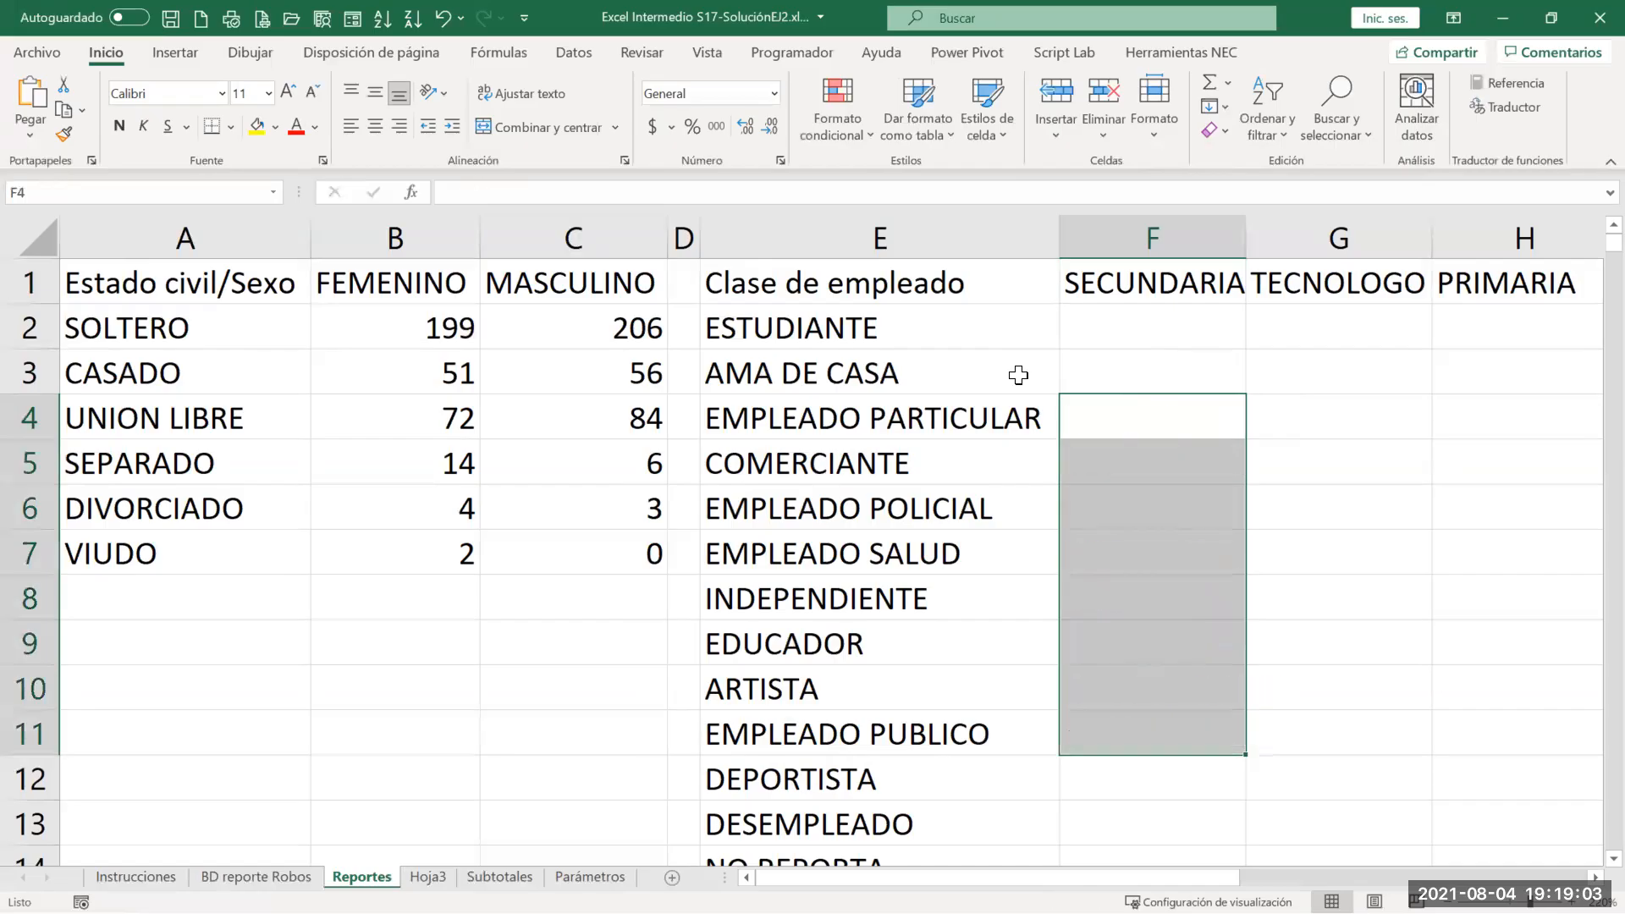
Step: Extend the heading in E1 to Clase de empleado/Escolaridad using the copied text
double_click(990, 279)
text(/)
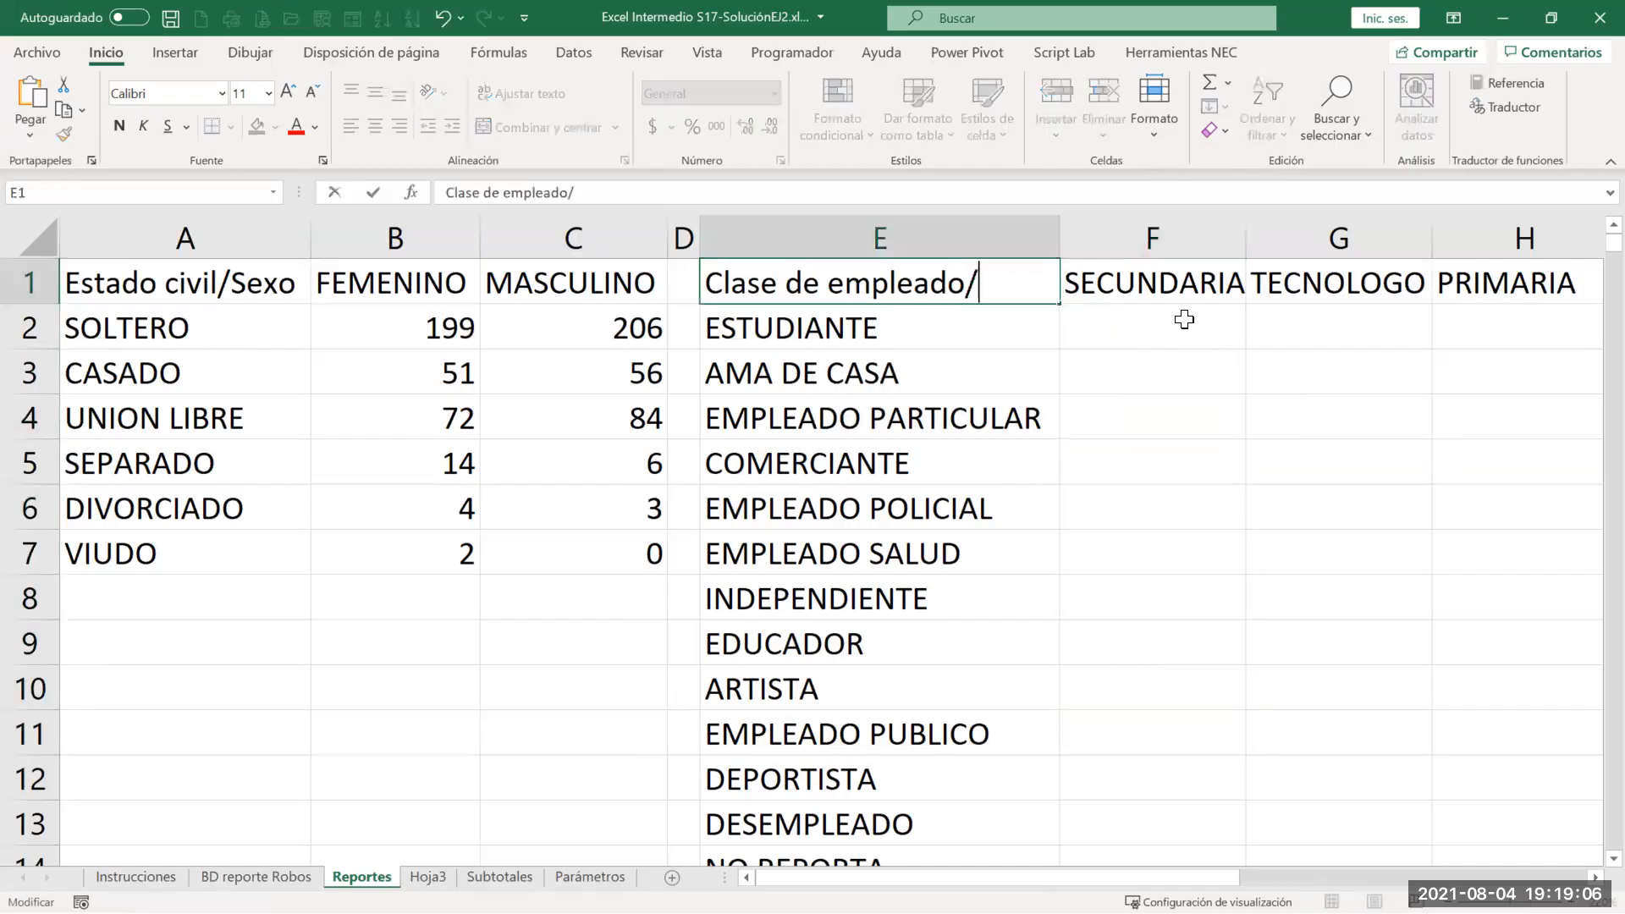
key(ctrl+v)
key(Return)
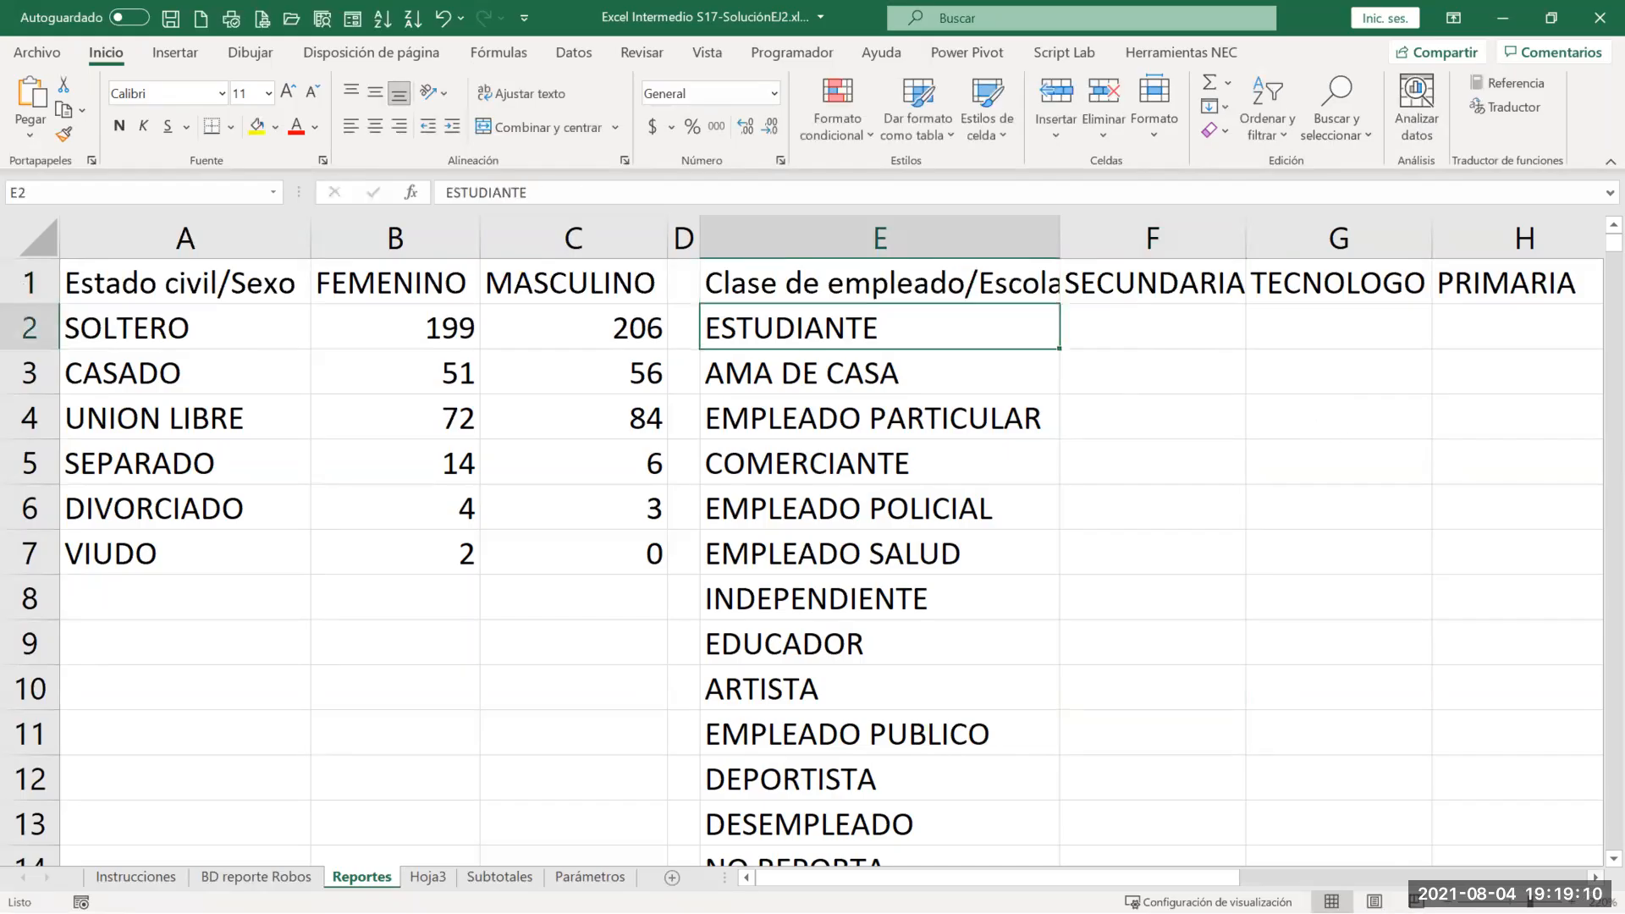
Step: Review the second matrix requirement in Instrucciones and compare it with the row and column headings in Reportes
scroll(678, 486, right, 2)
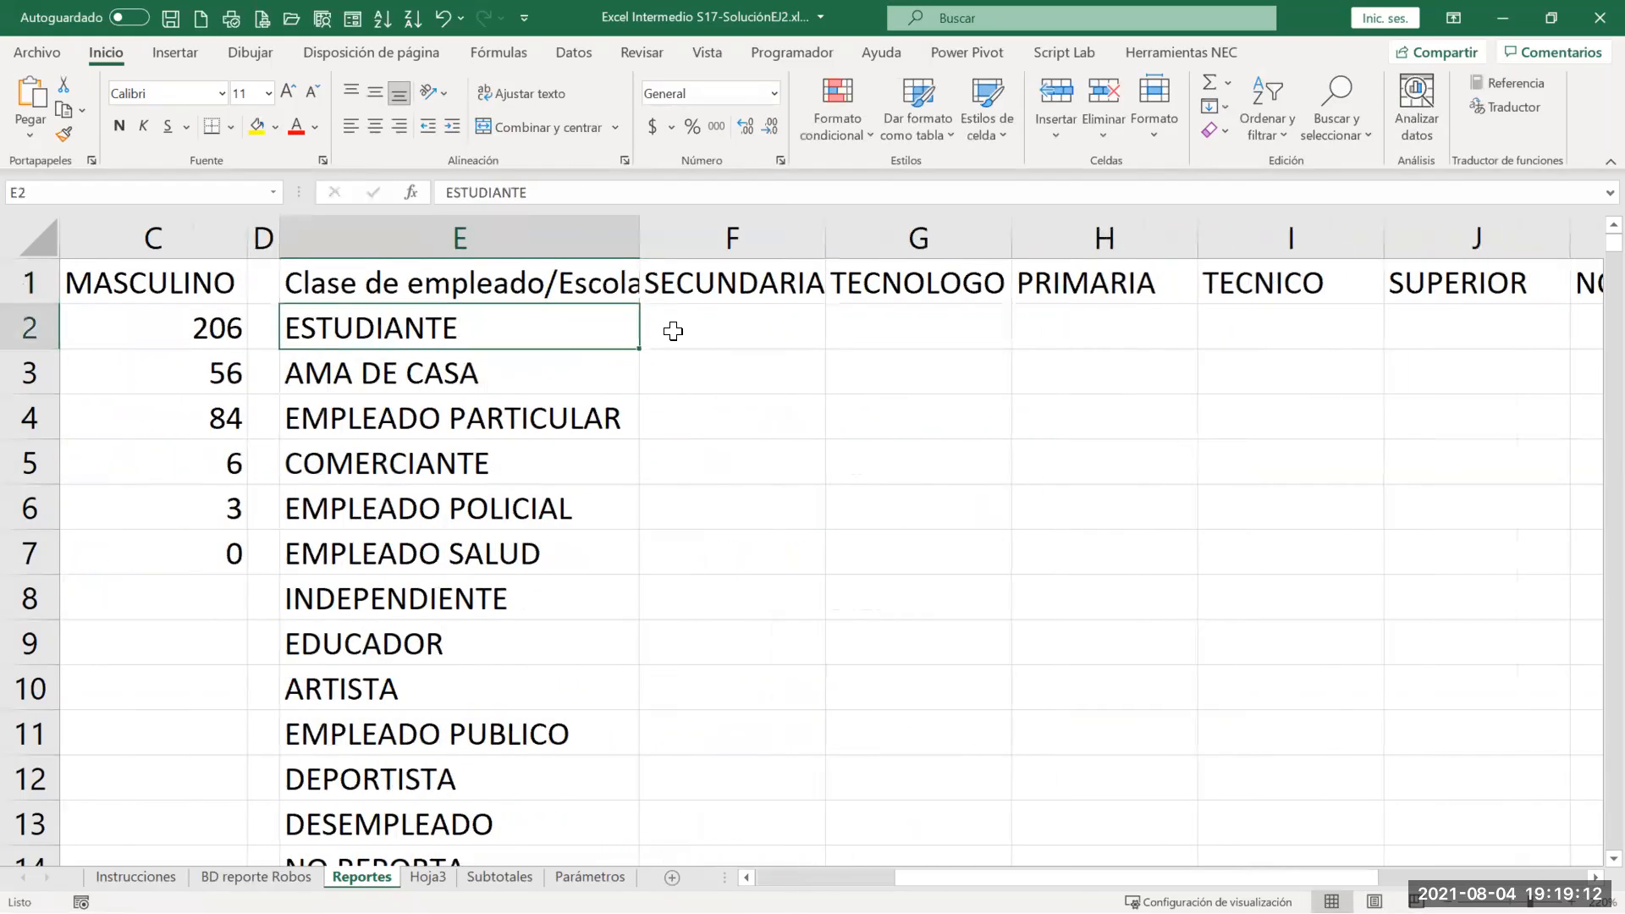
click(678, 322)
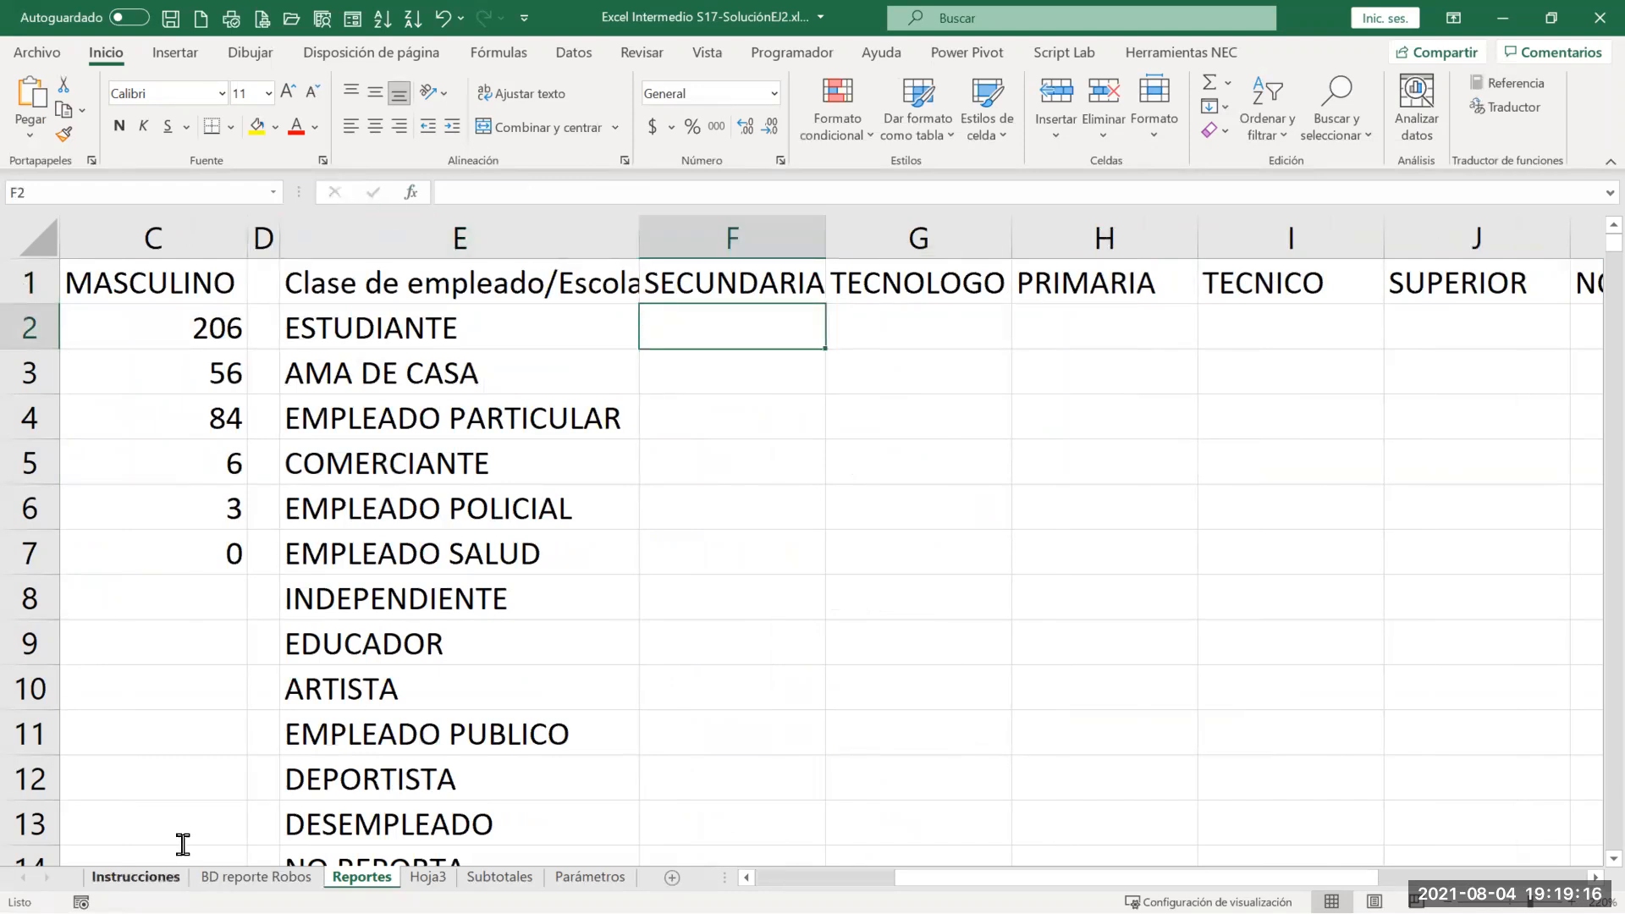
click(150, 877)
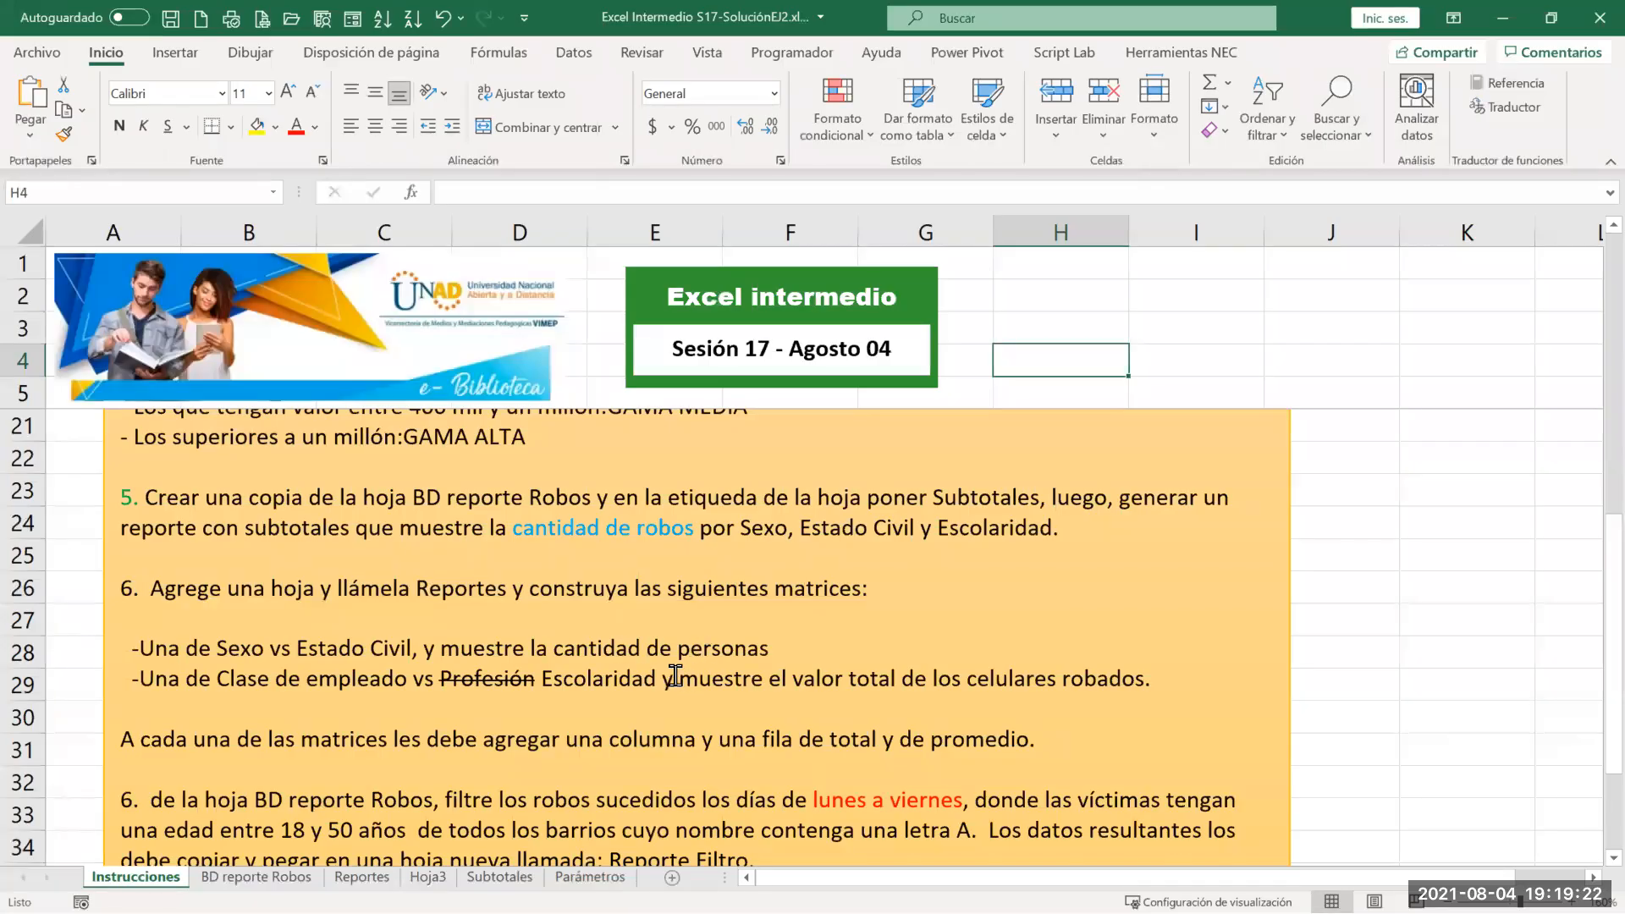
drag(680, 678, 888, 680)
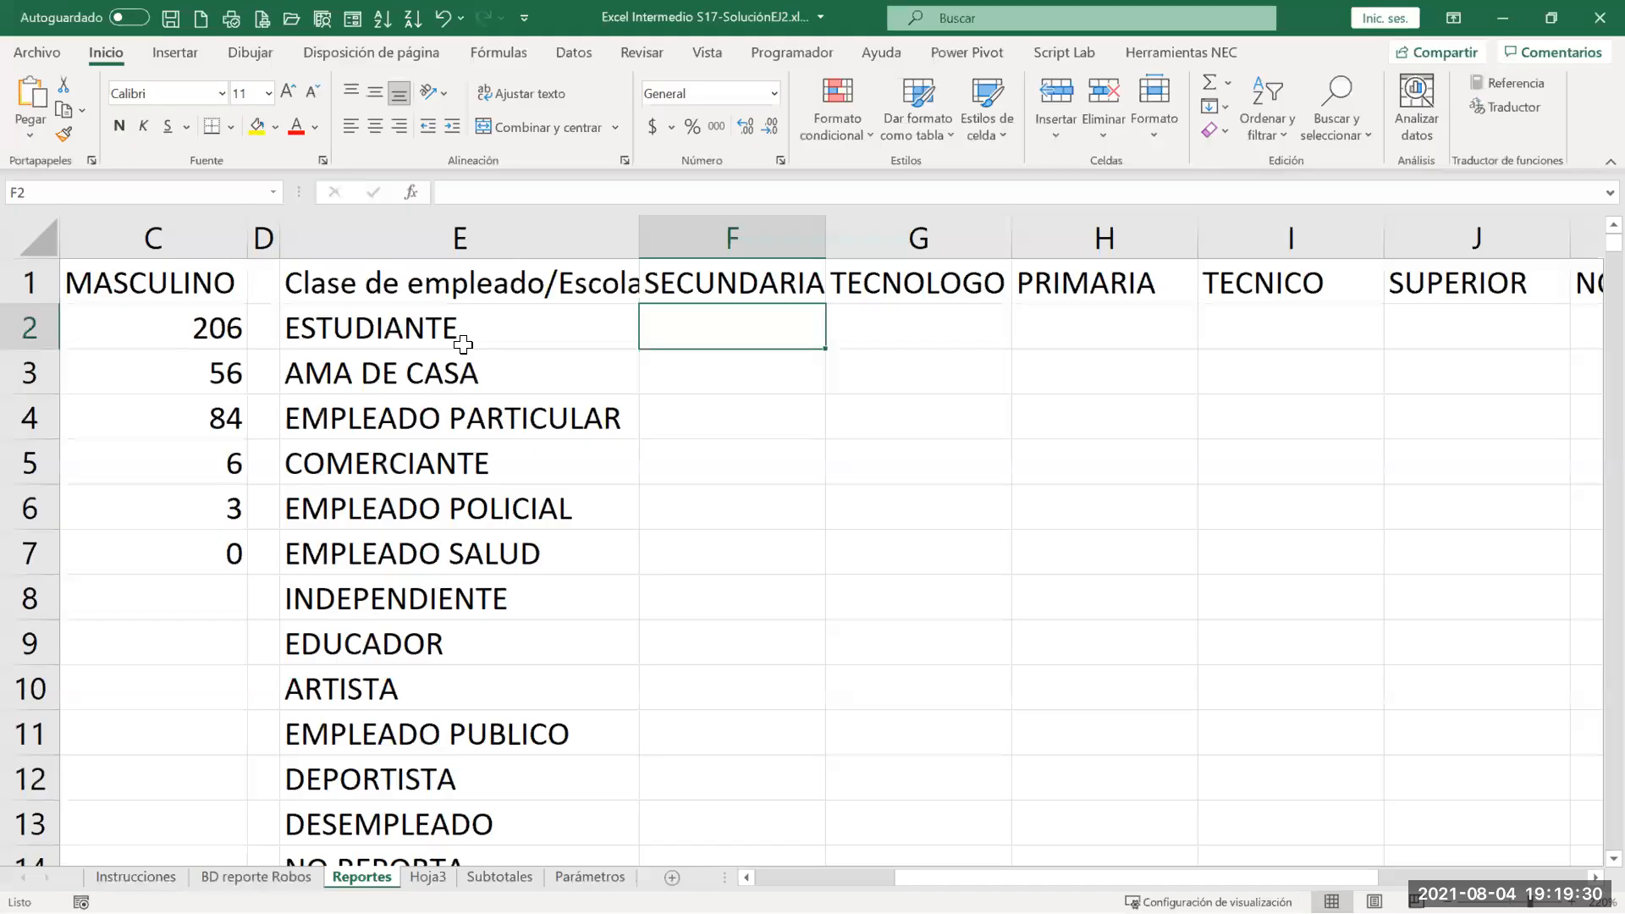
drag(464, 332, 464, 560)
drag(763, 293, 1192, 294)
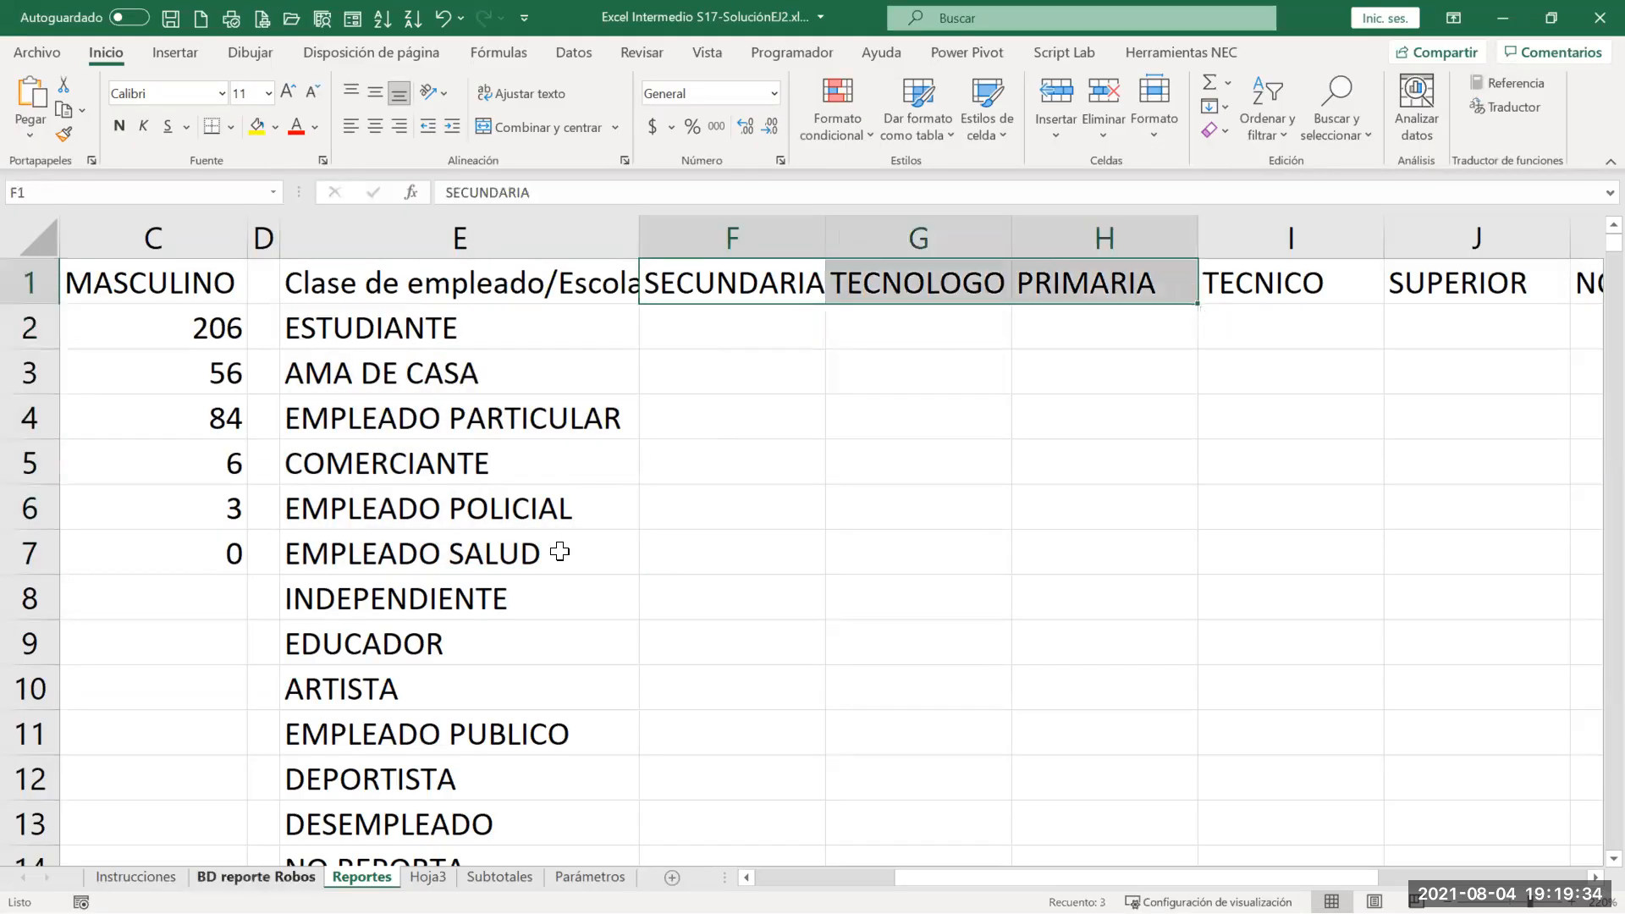
click(718, 326)
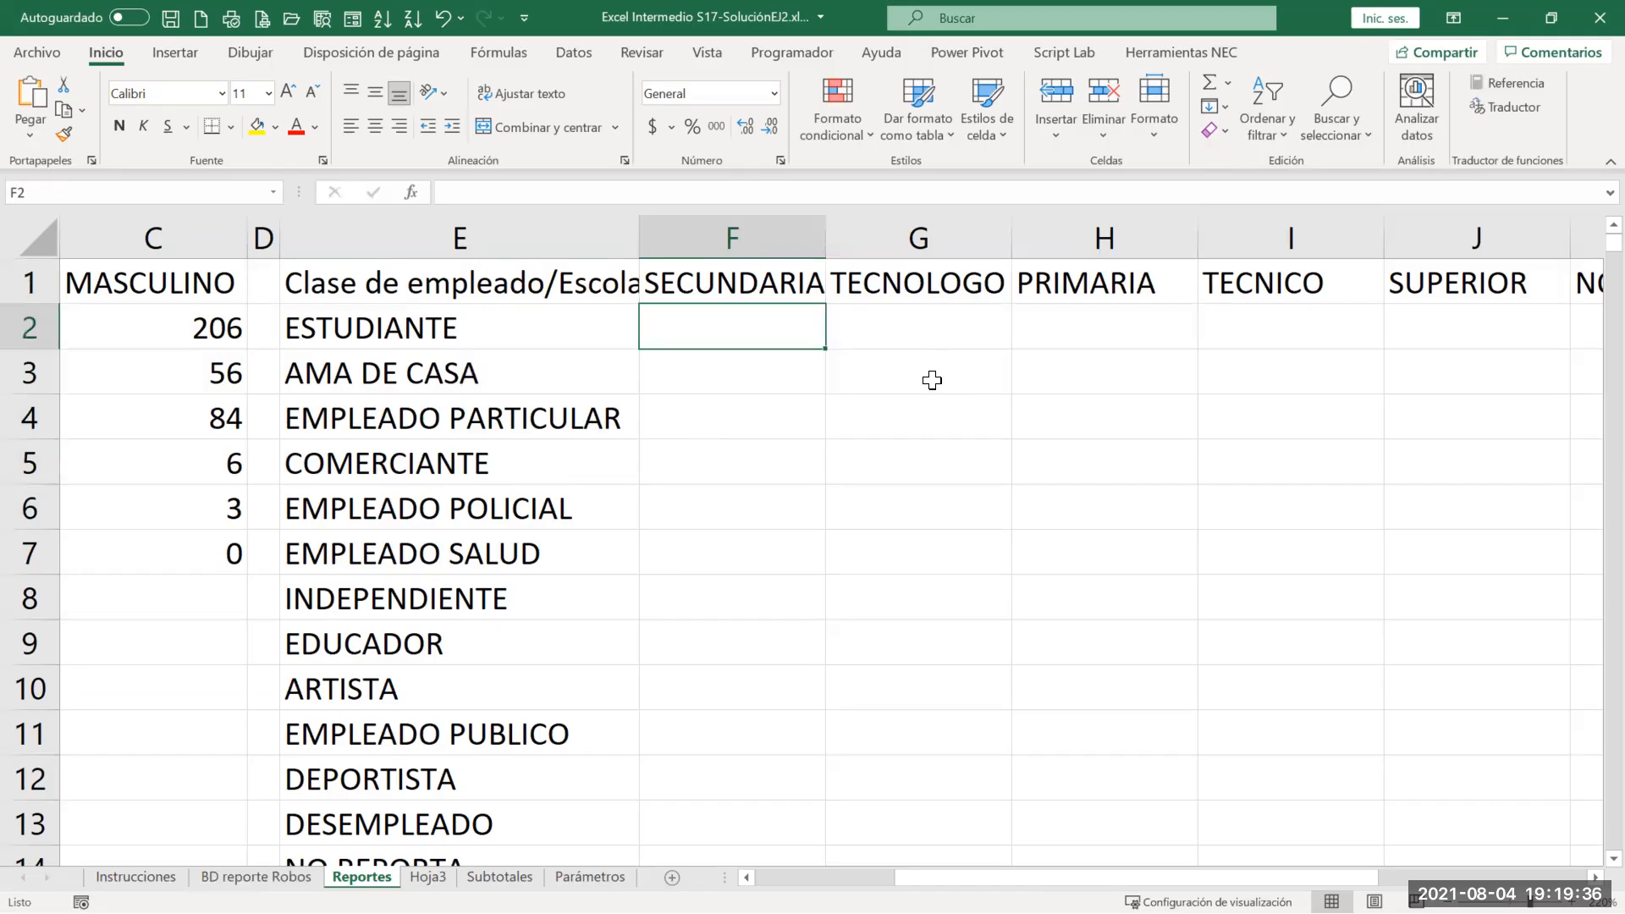
text(=sum)
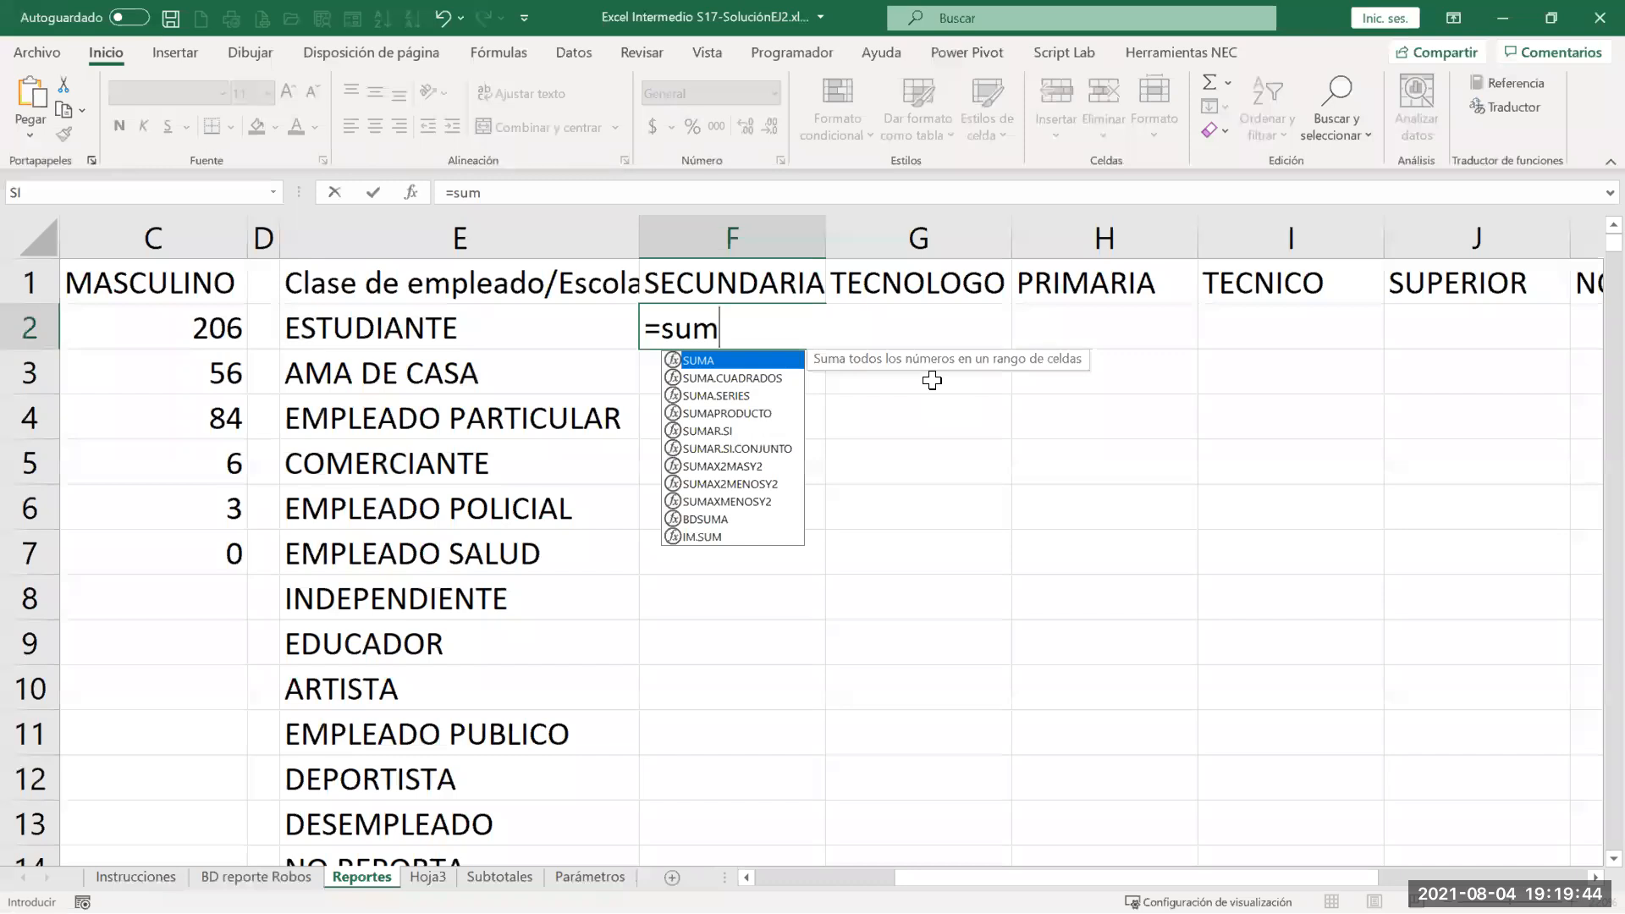
key(Down)
key(Down)
key(Down)
key(Down)
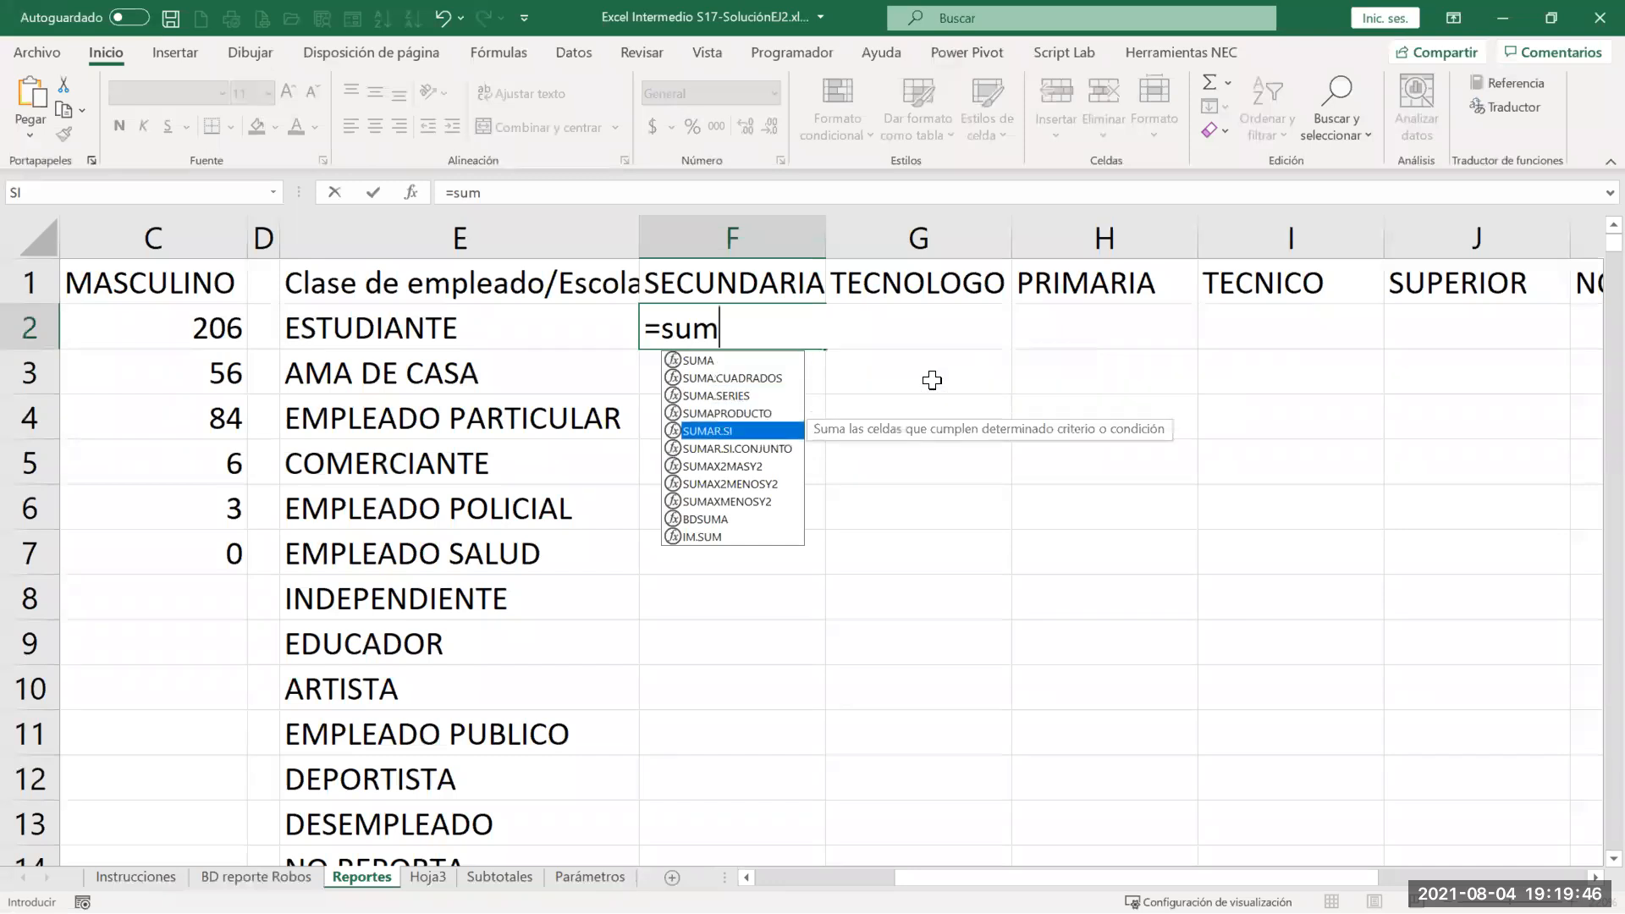
key(Tab)
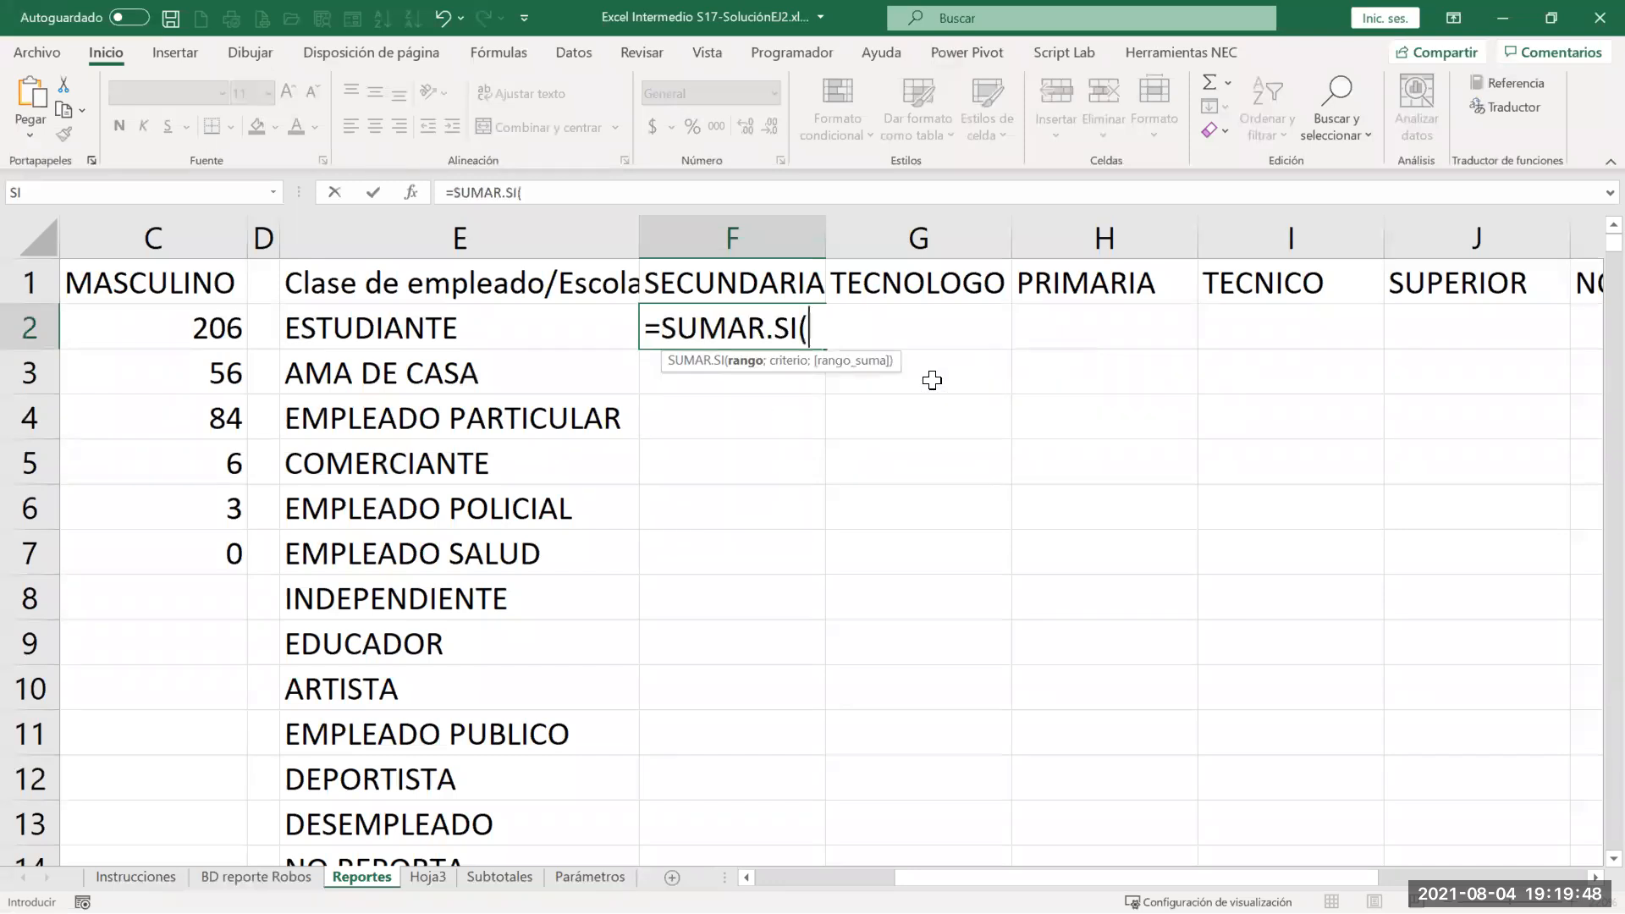
click(412, 192)
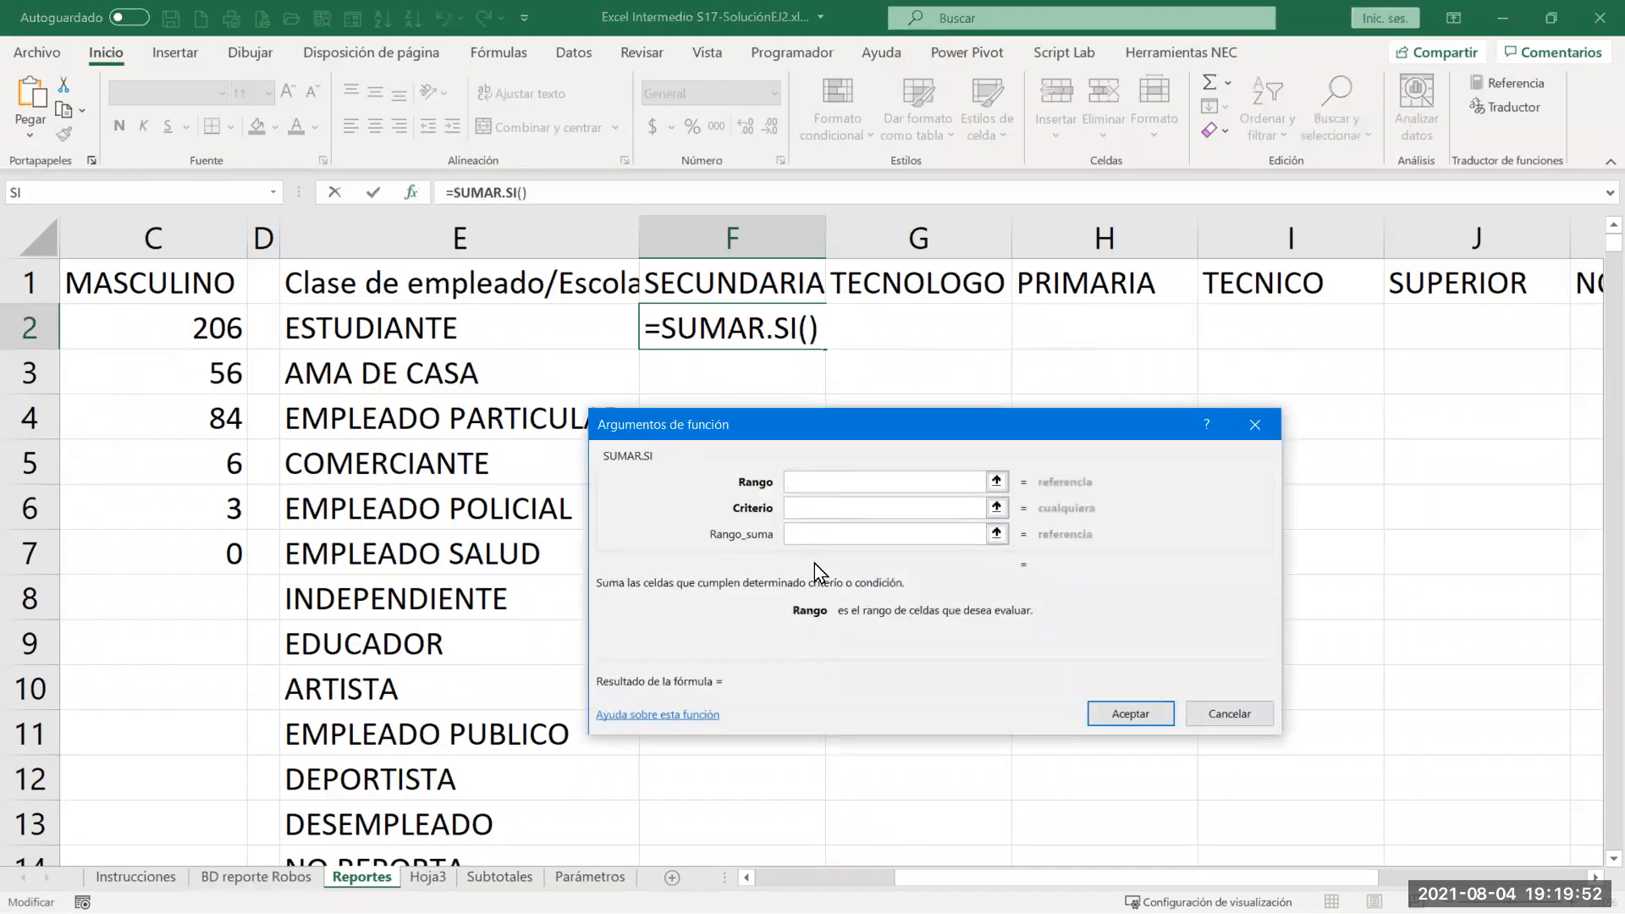
click(1260, 713)
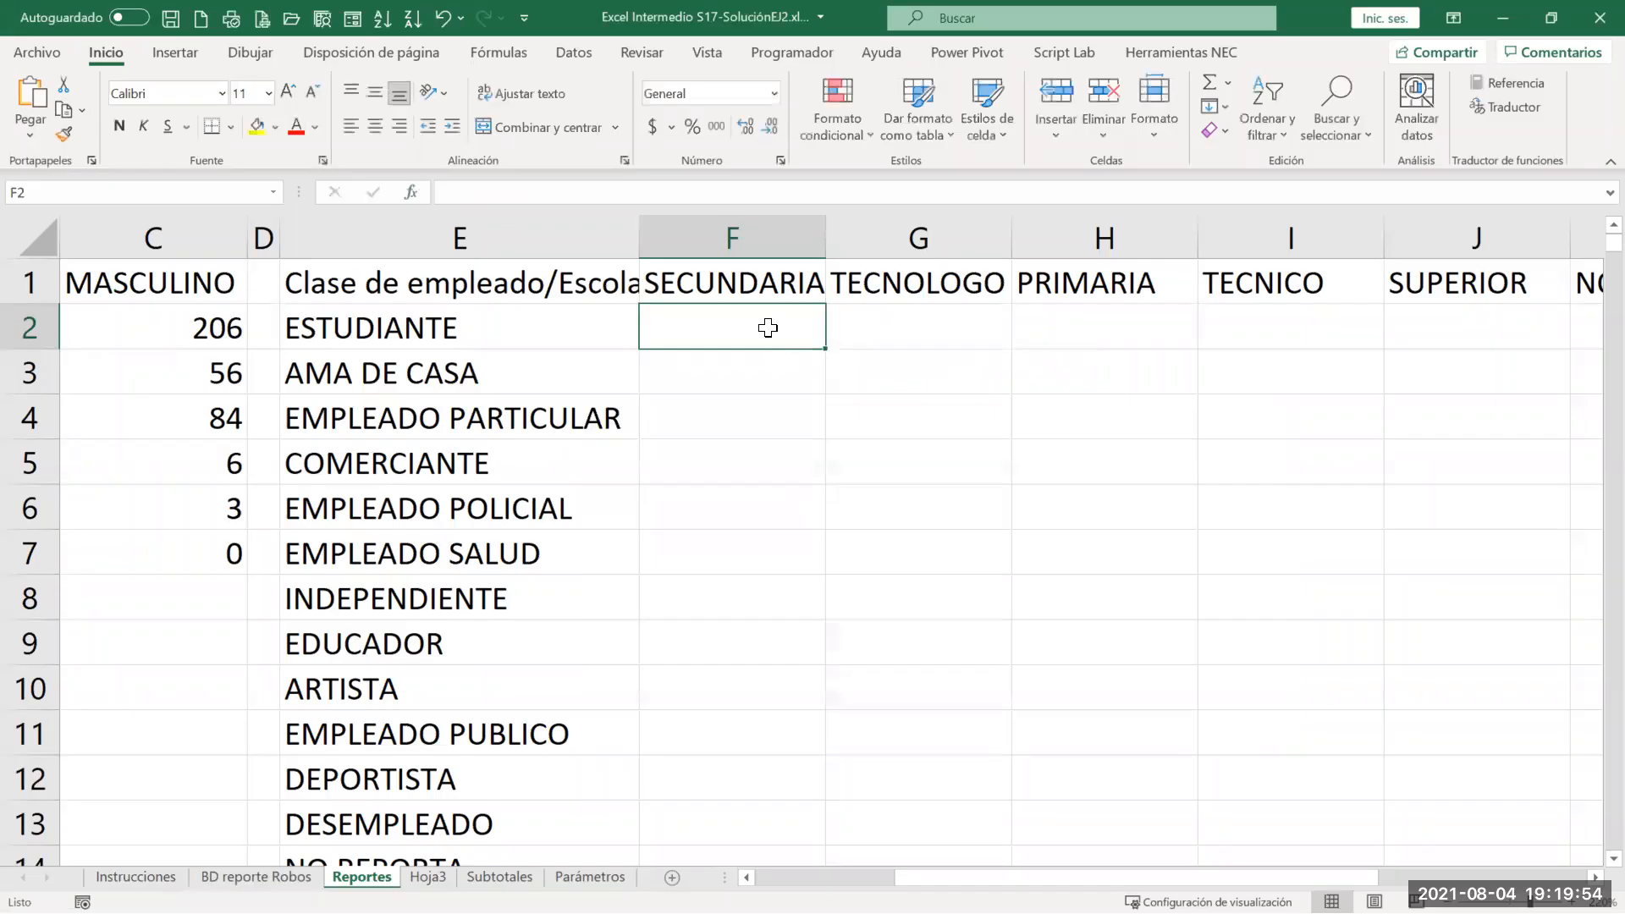
Step: Start a SUMAR.SI.CONJUNTO formula in F2 with the Vr. Dispositivo column of BD reporte Robos, $U$7:$U$704, as the sum range
text(=sumar)
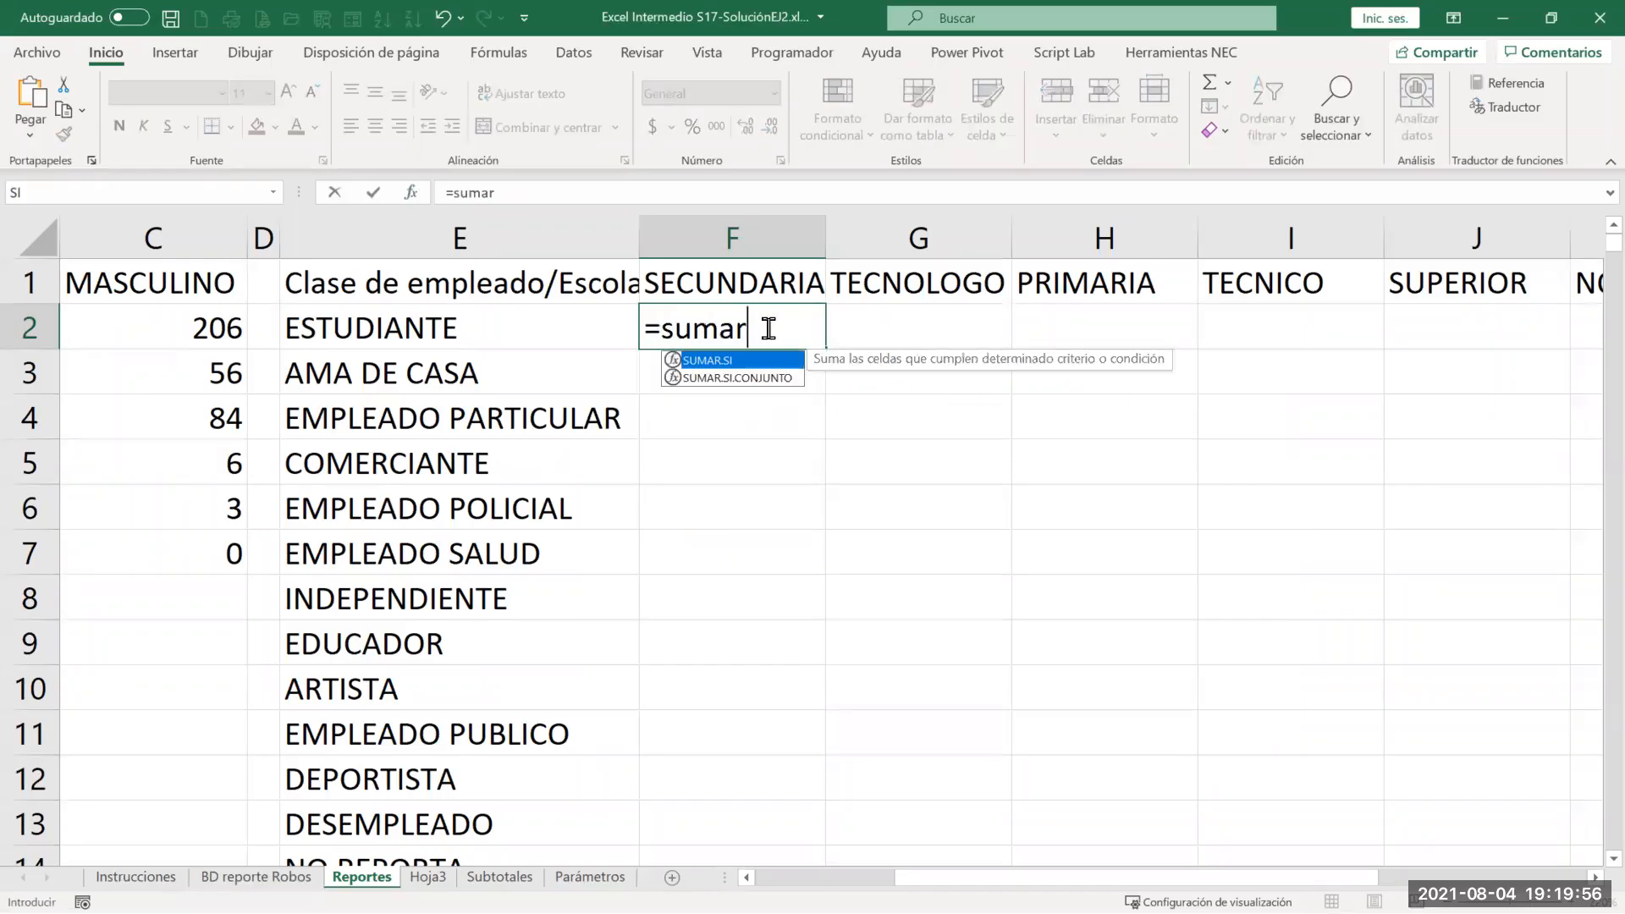
key(Tab)
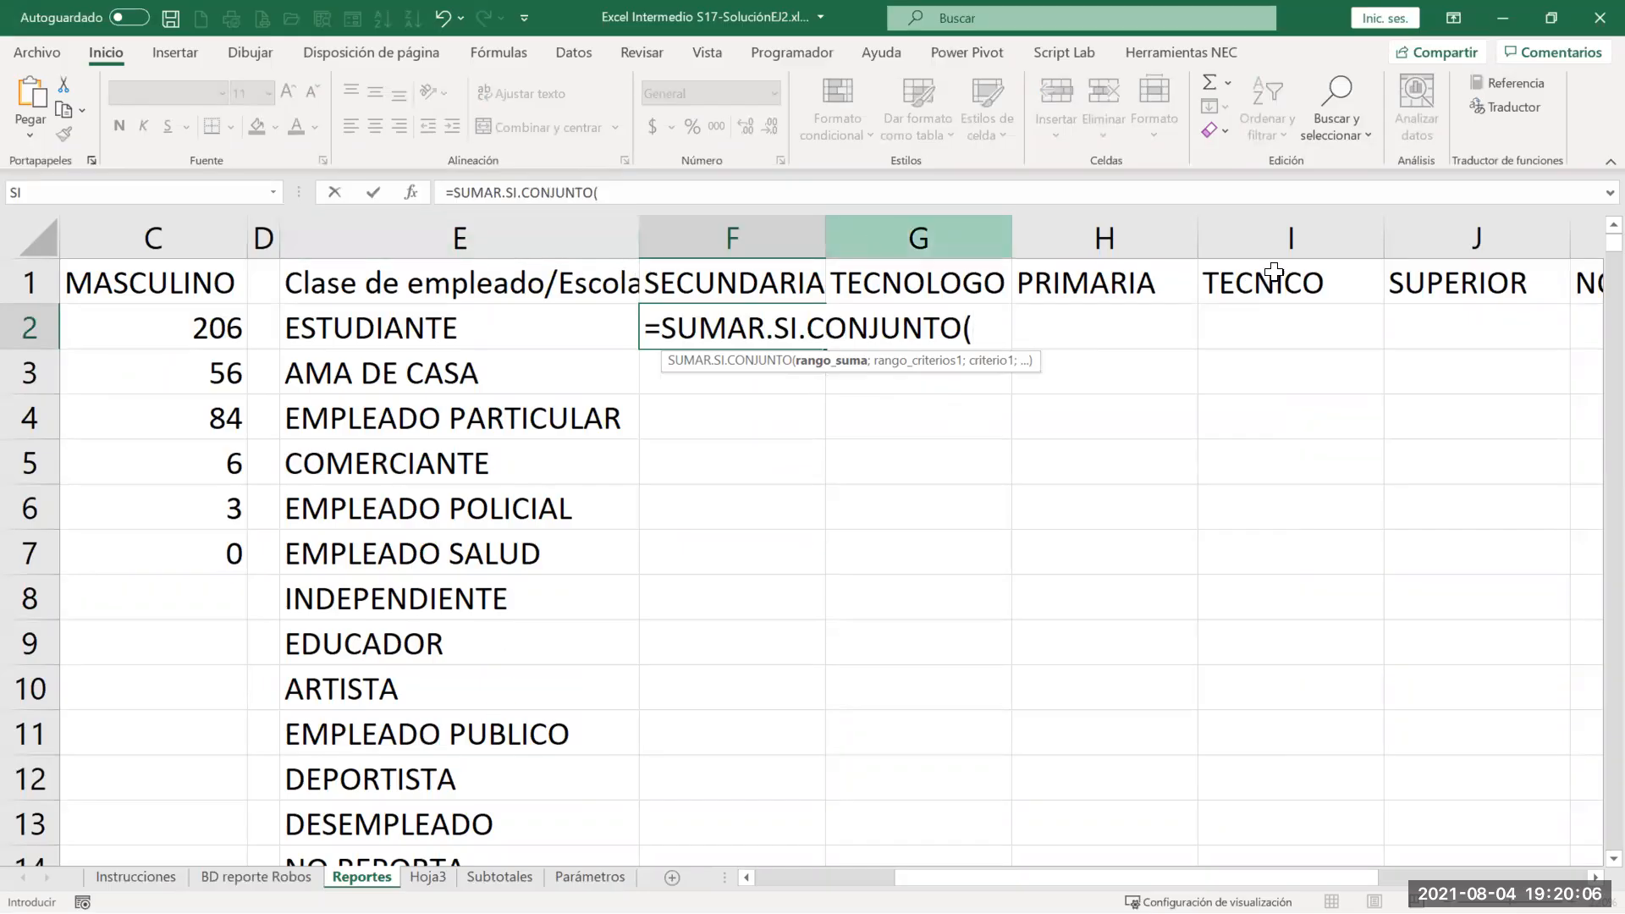
click(410, 193)
drag(803, 404, 859, 432)
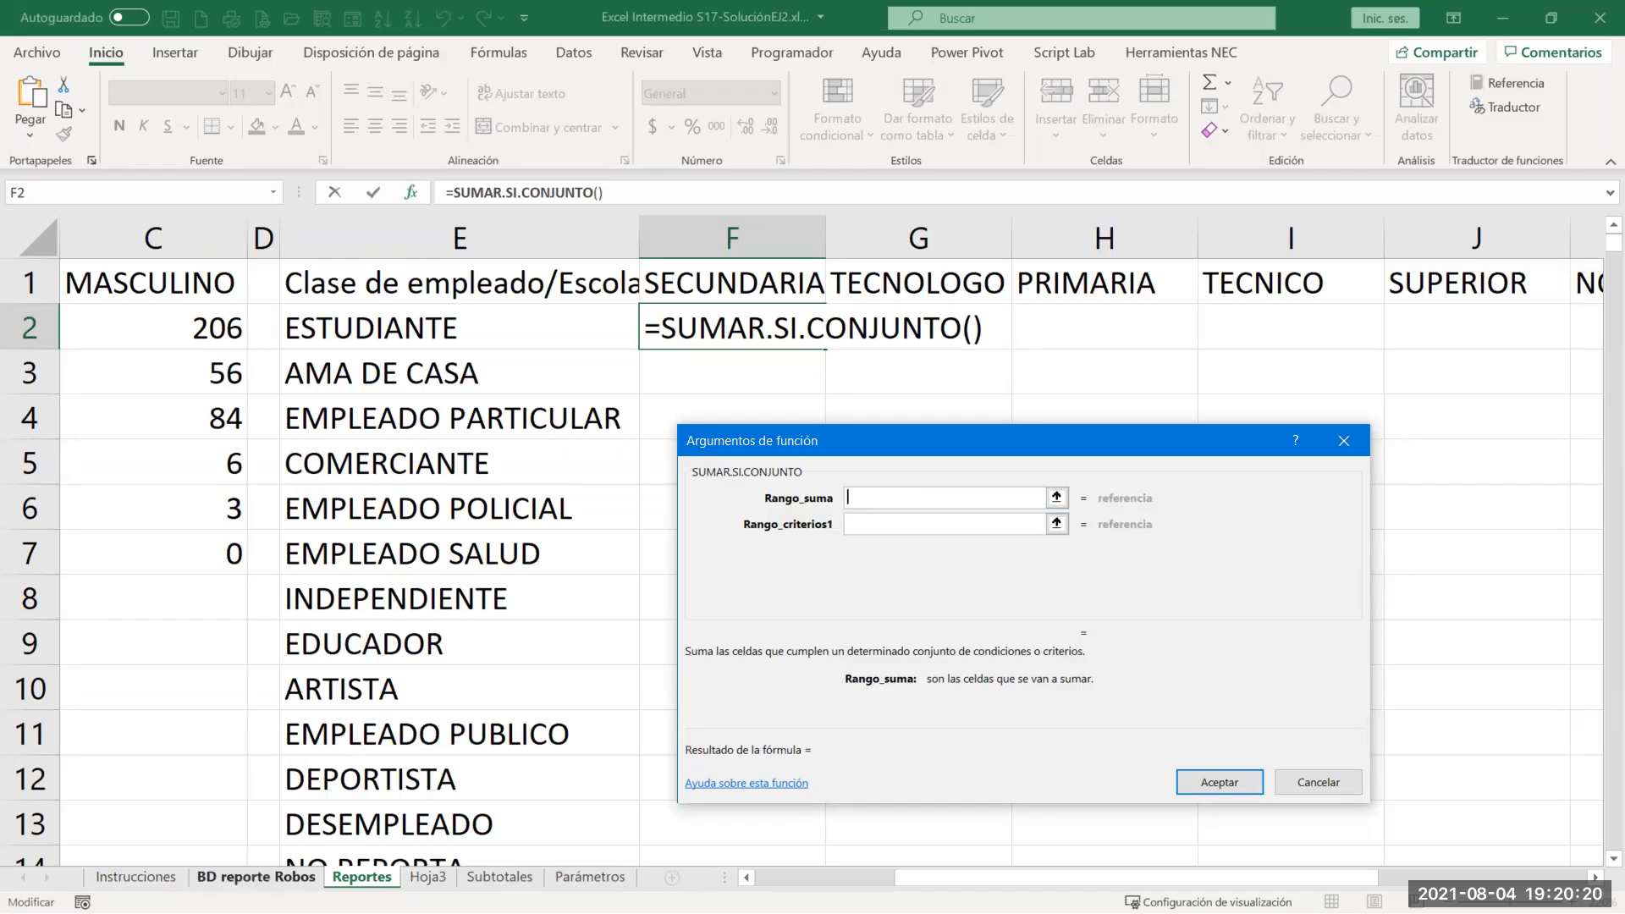
click(288, 877)
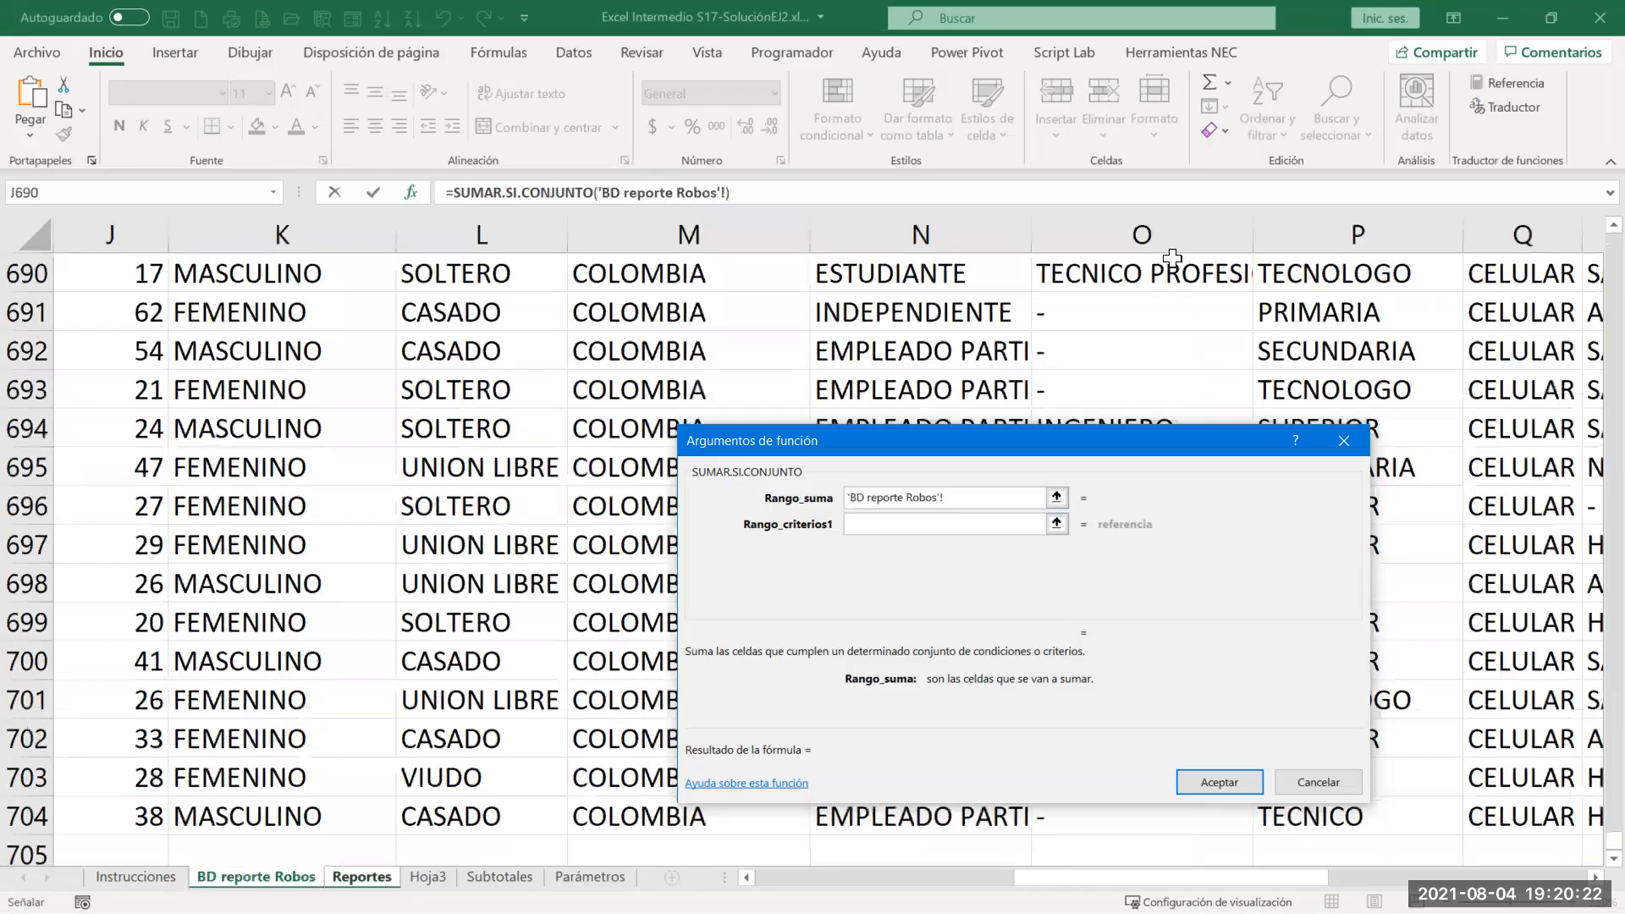
click(1172, 258)
key(ctrl+Up)
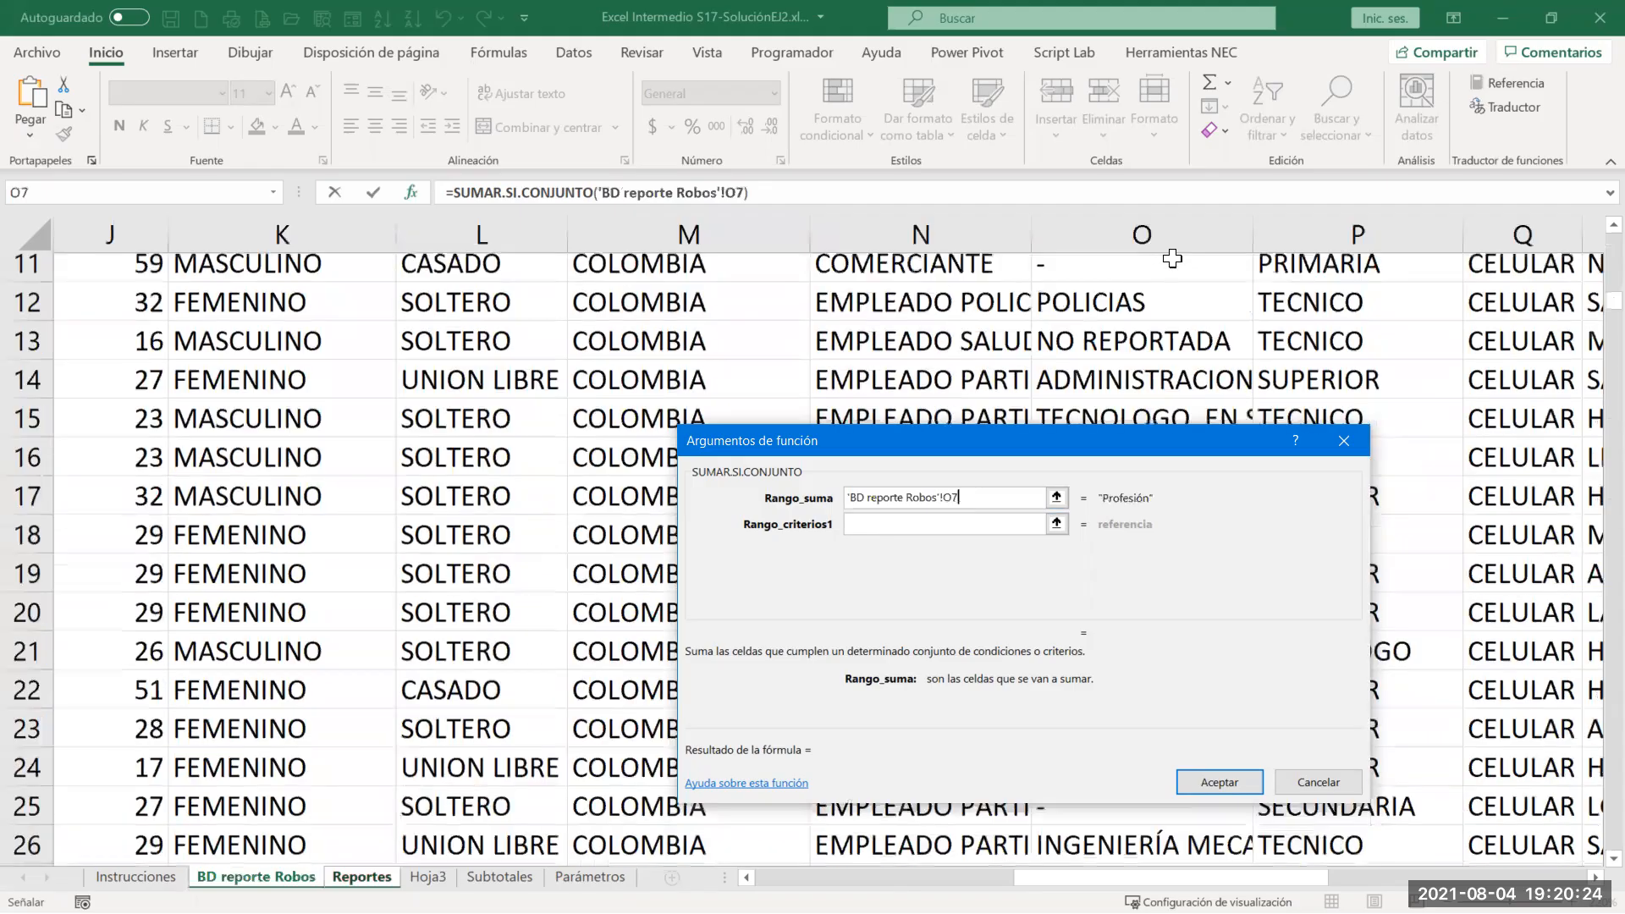
scroll(1173, 257, right, 5)
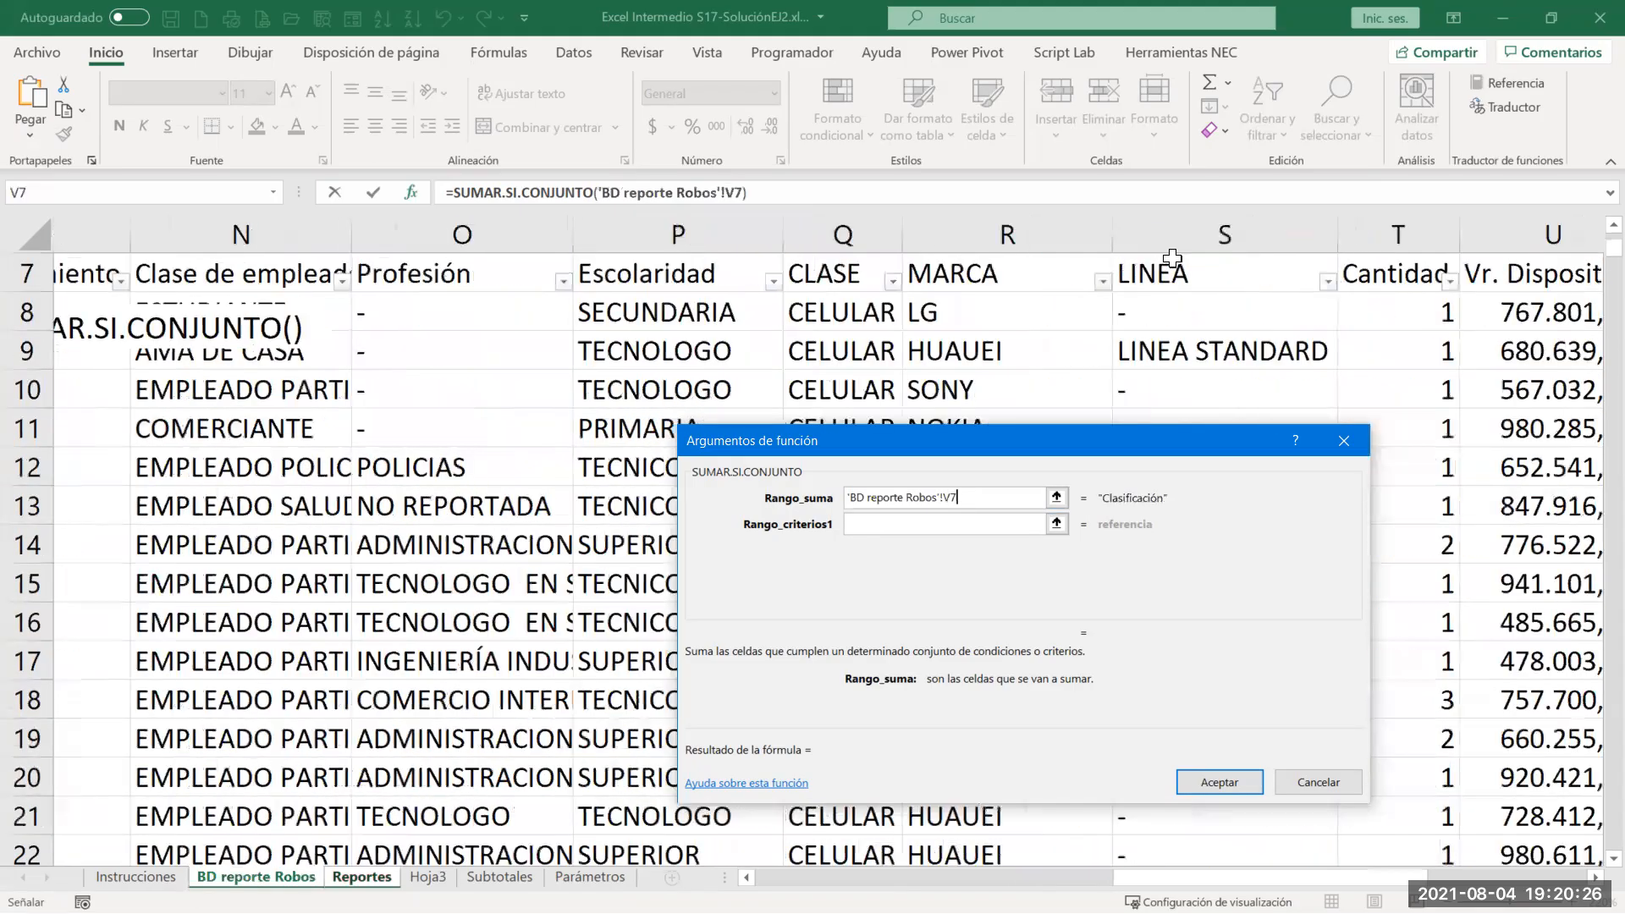
click(1172, 257)
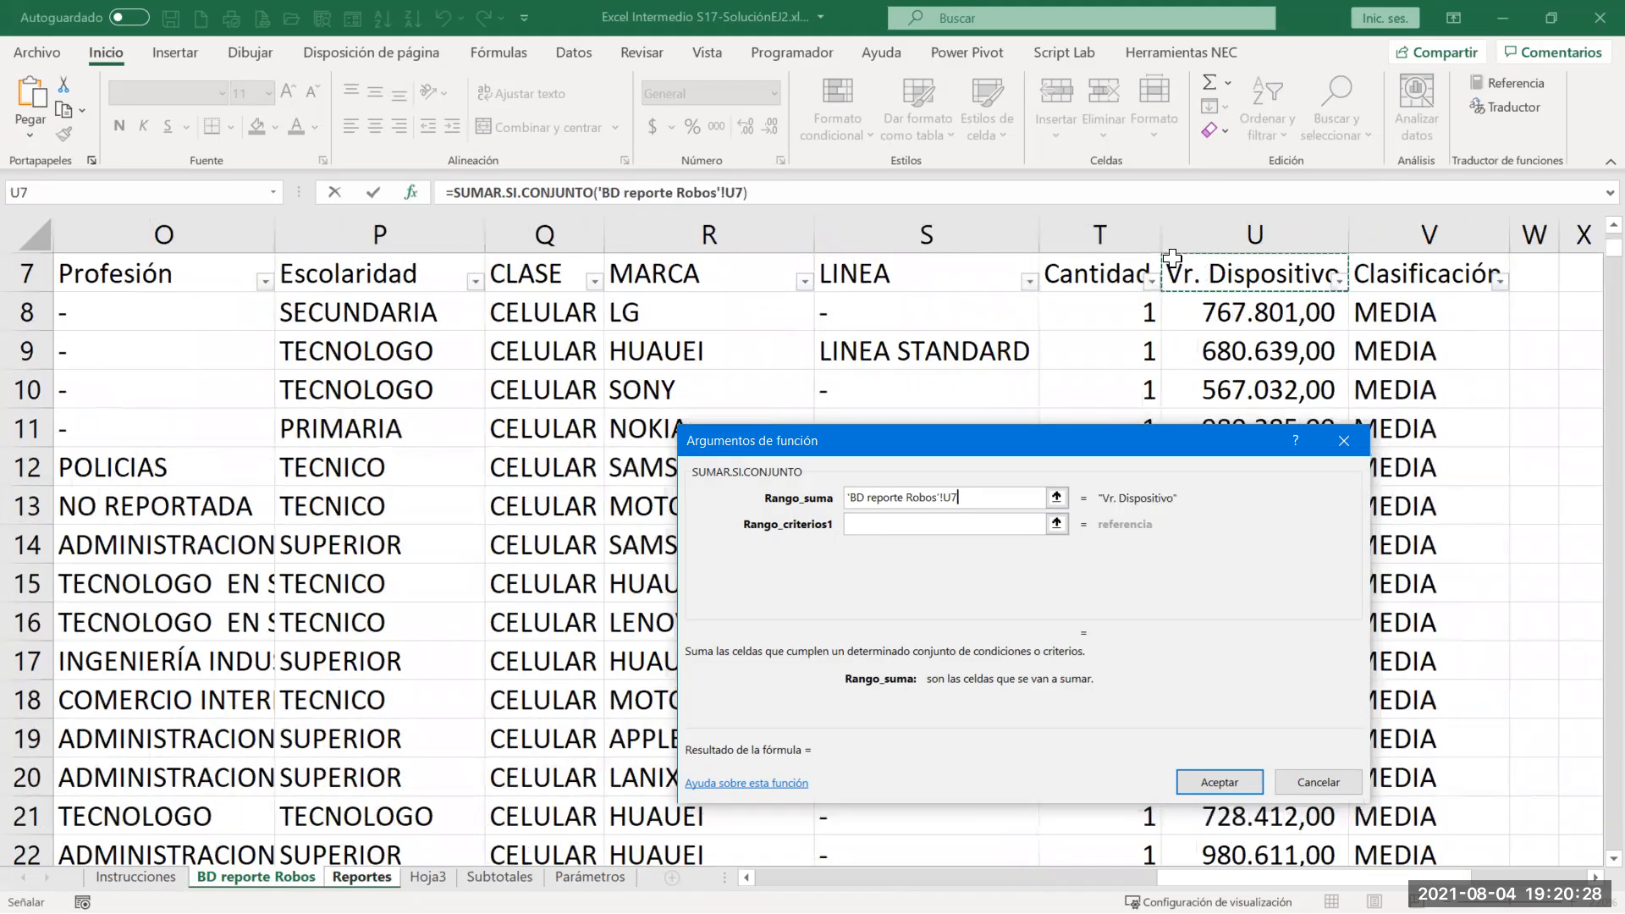
key(ctrl+shift+Down)
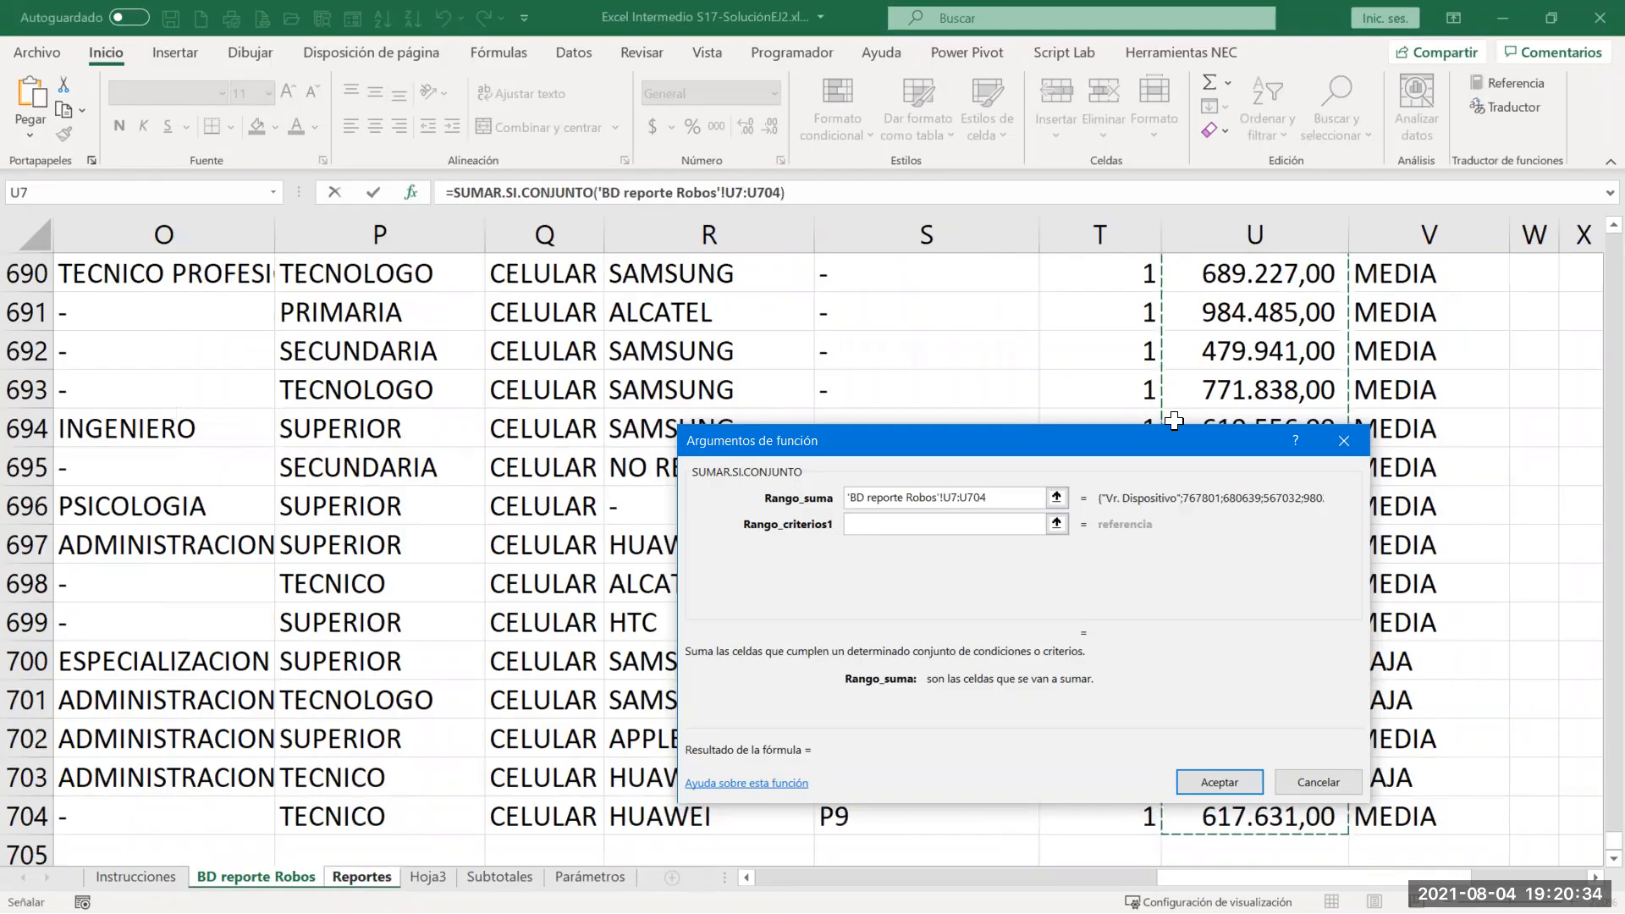
key(F4)
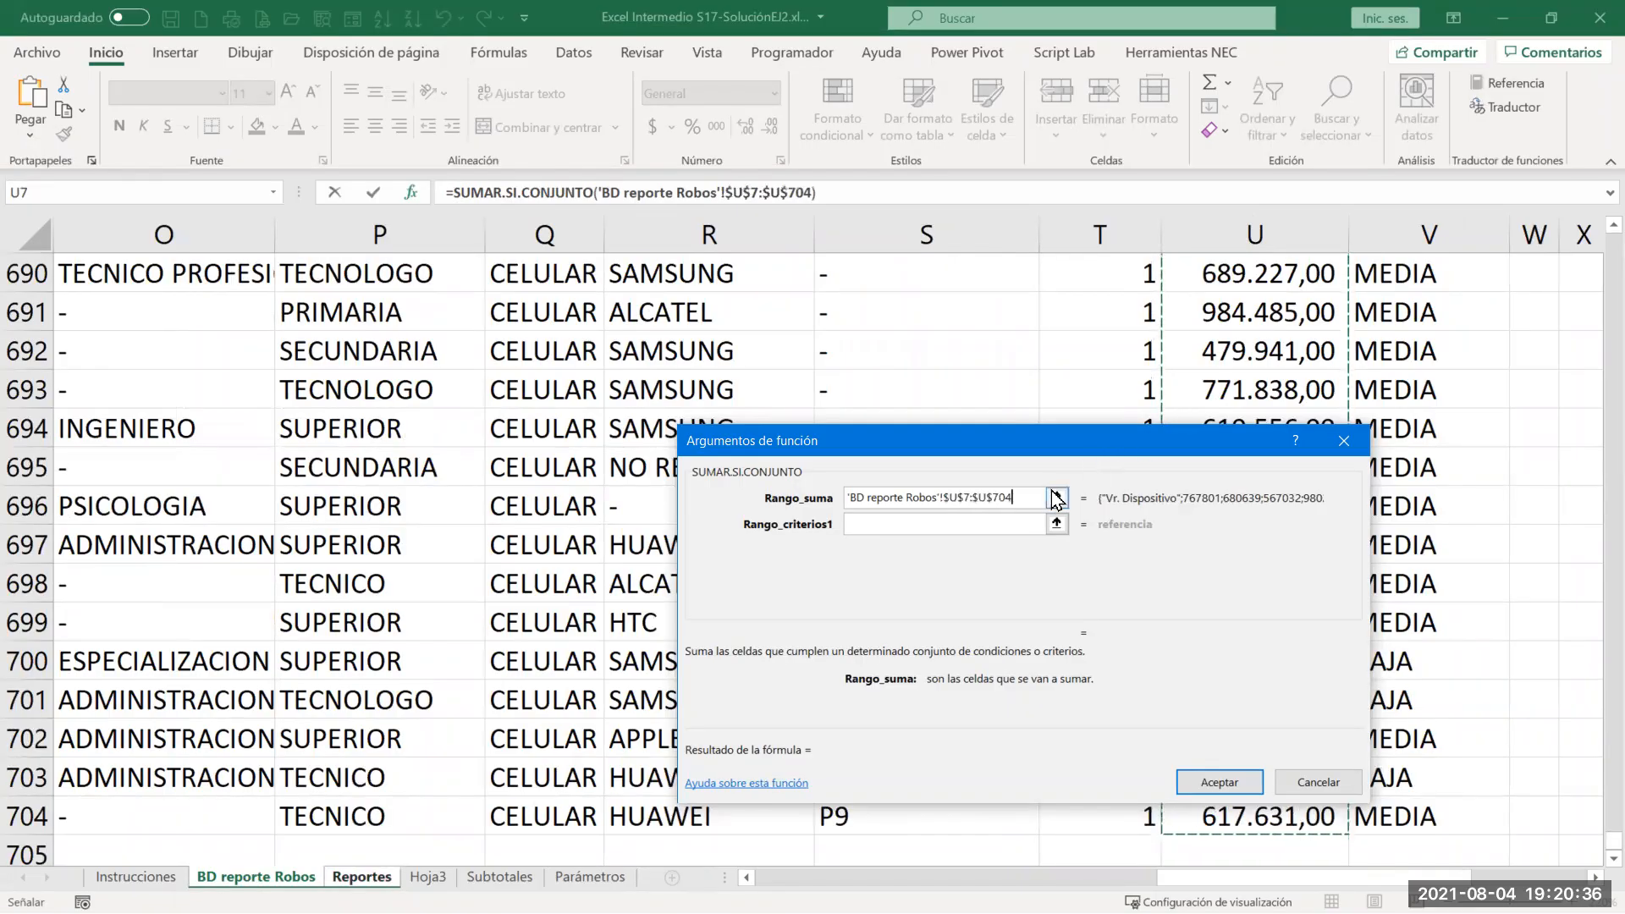
Step: Set the first criteria range to the Clase de empleado column of BD reporte Robos, fixed as $N$7:$N$704
click(894, 526)
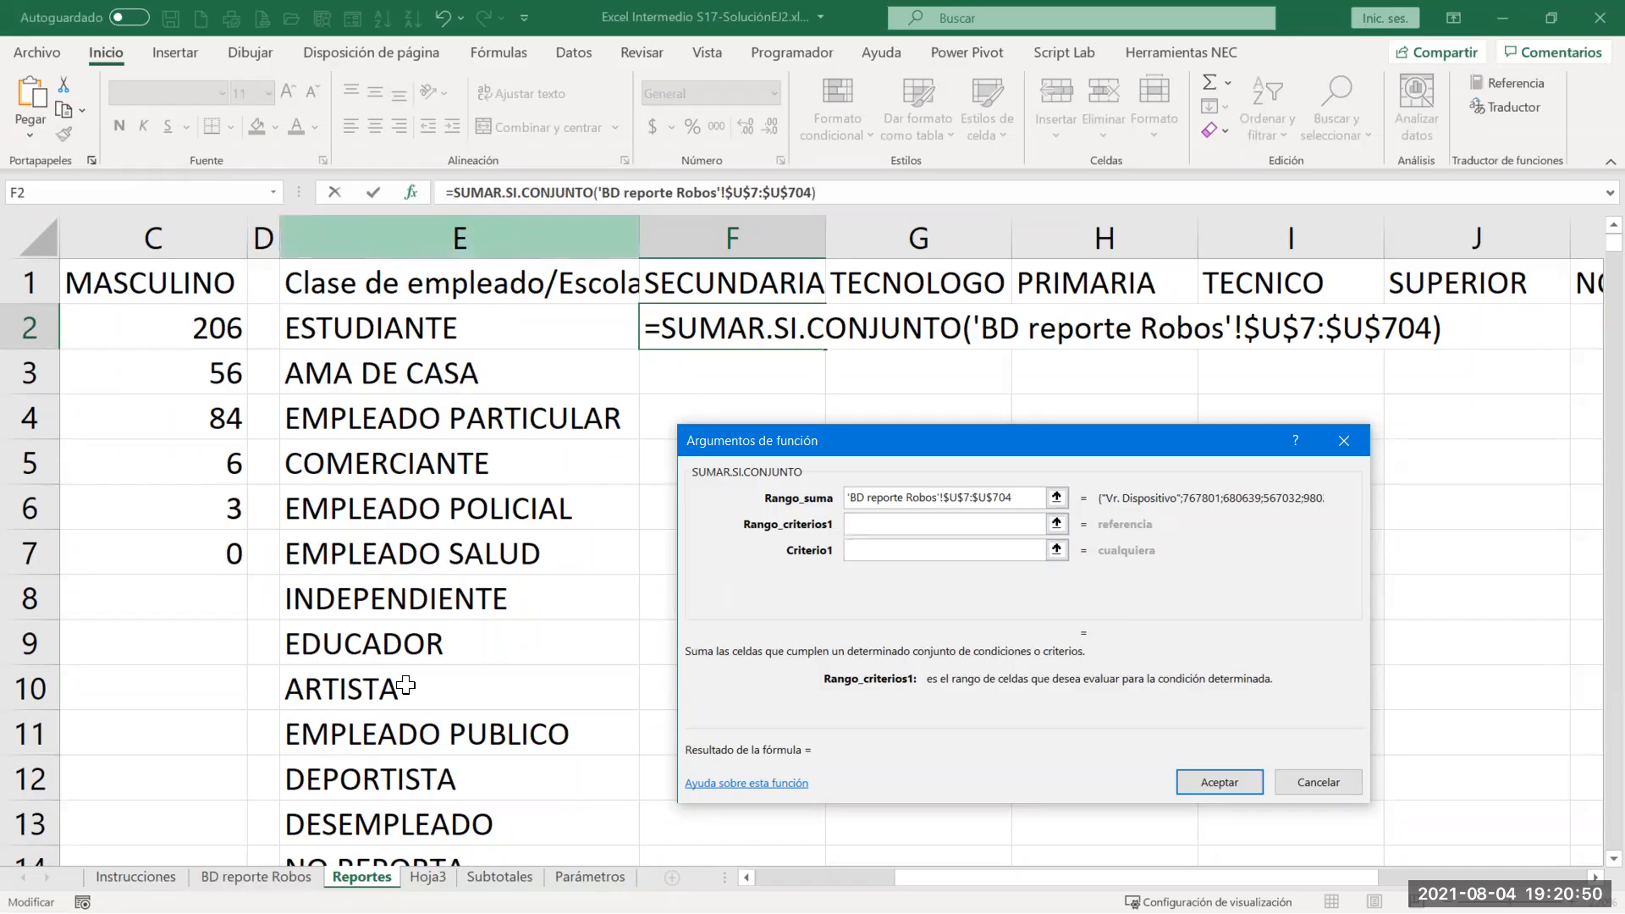
click(257, 877)
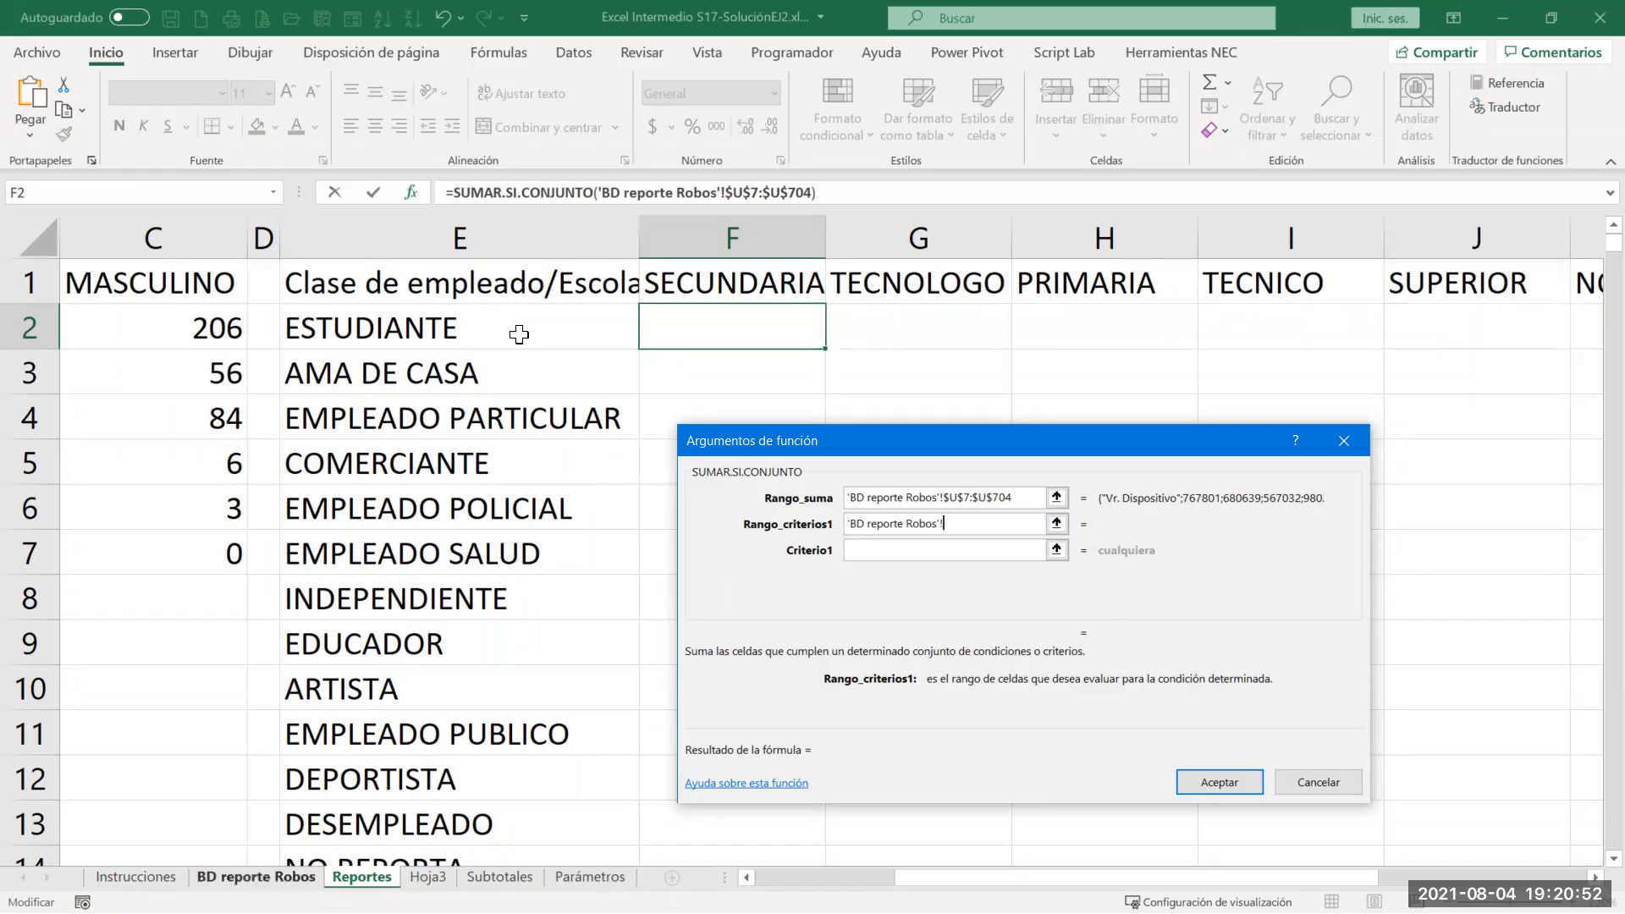
click(525, 326)
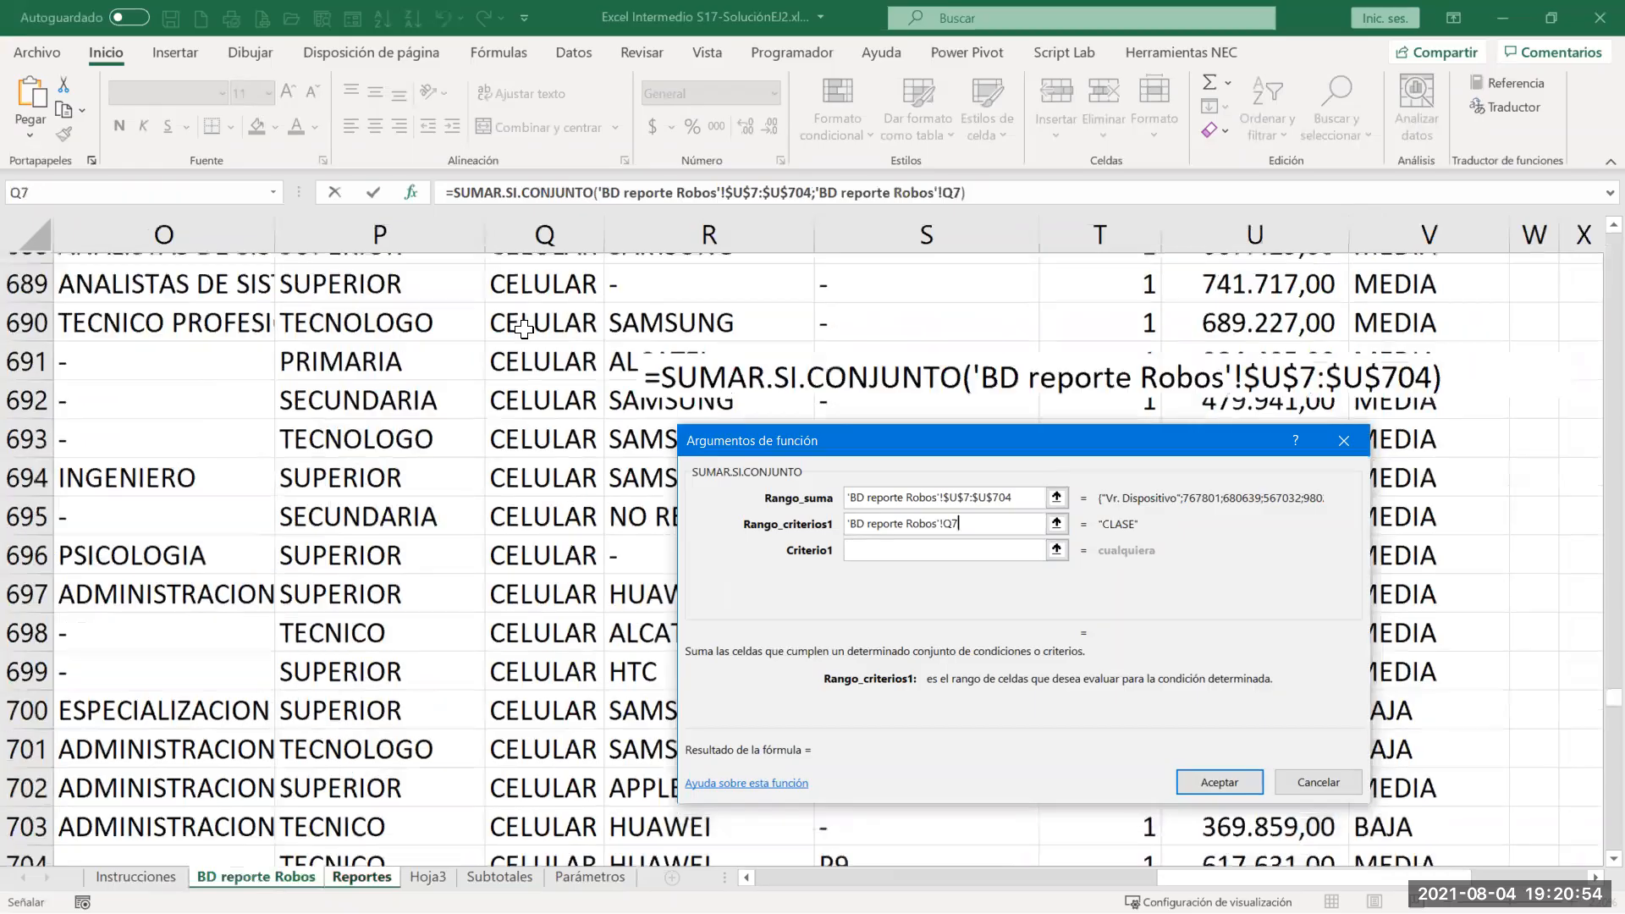
key(Left)
key(Left)
key(Left)
key(Left)
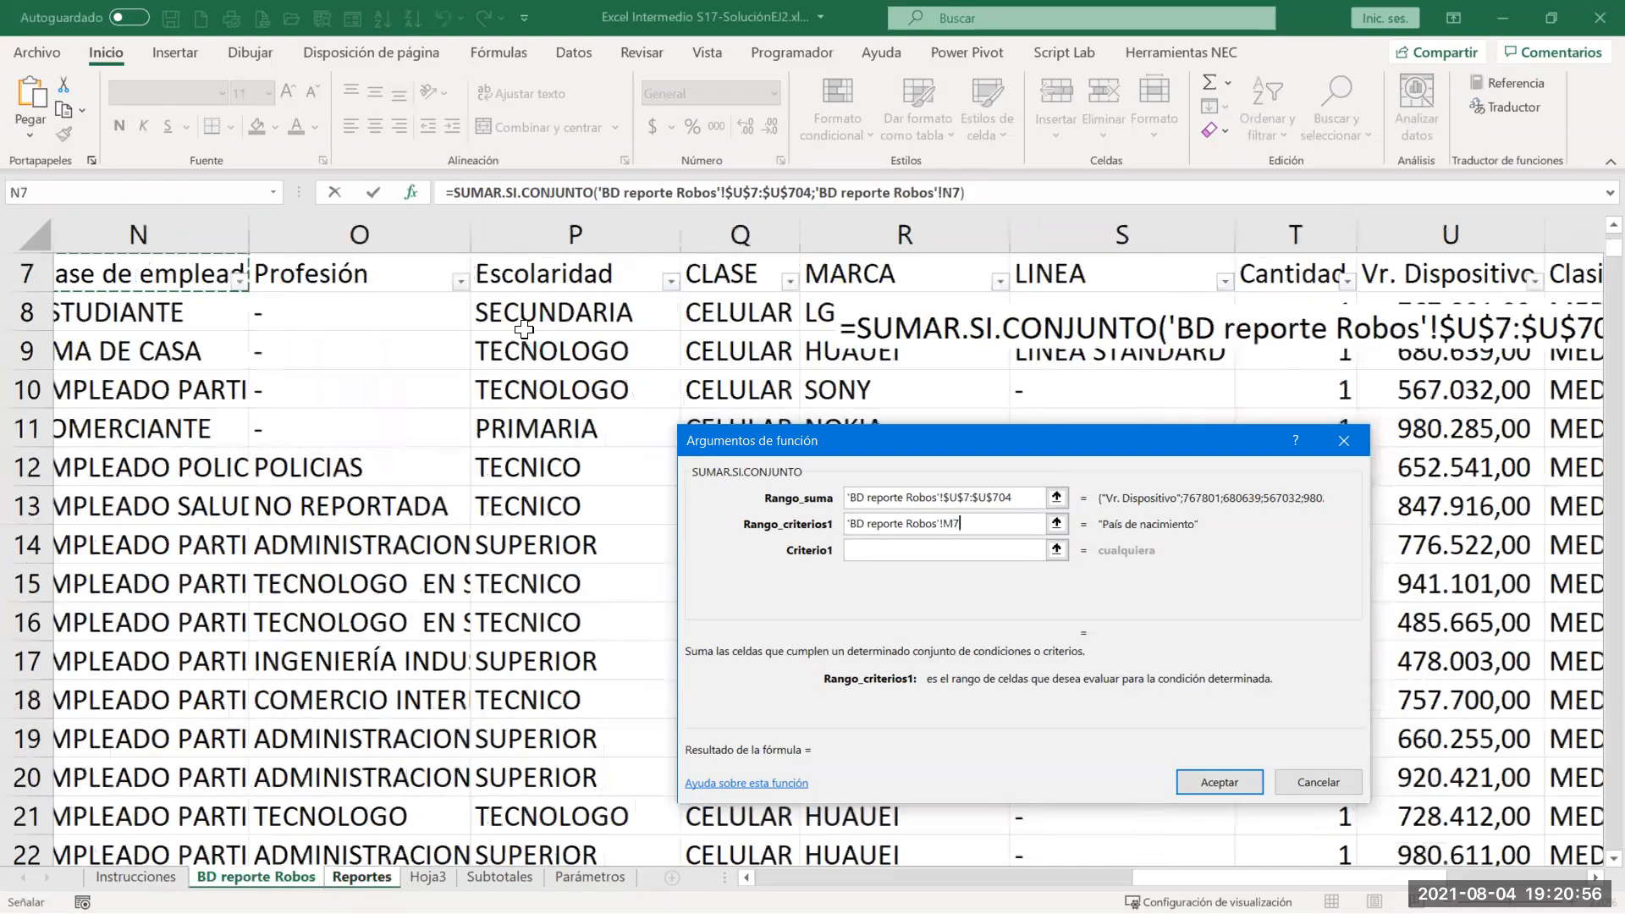
key(Right)
key(ctrl+shift+Down)
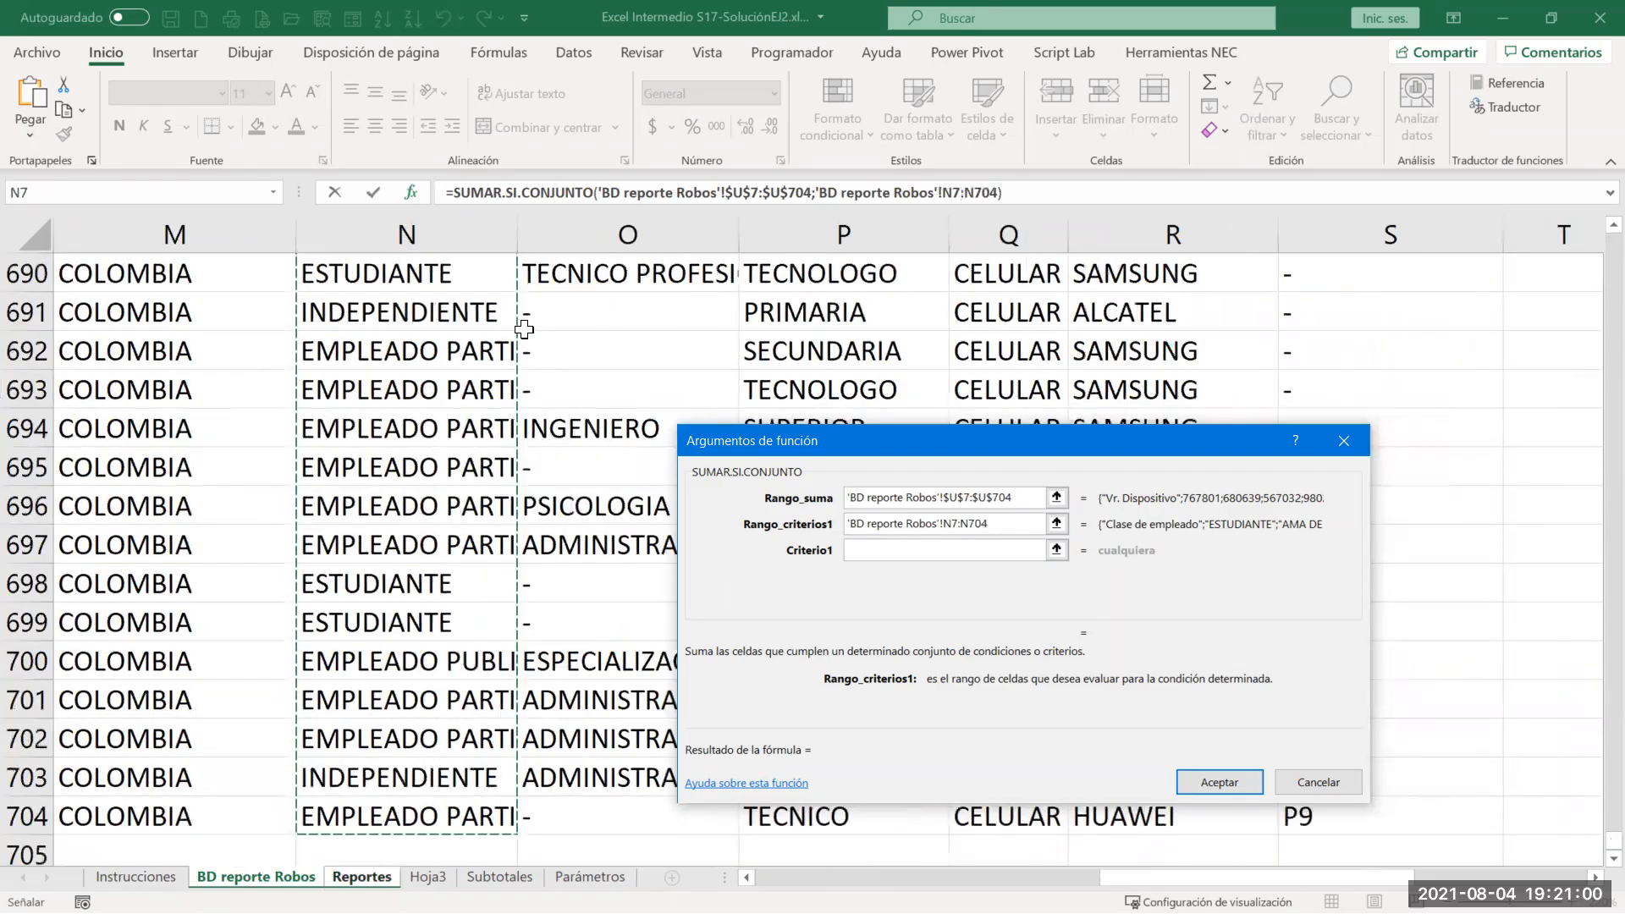
key(F4)
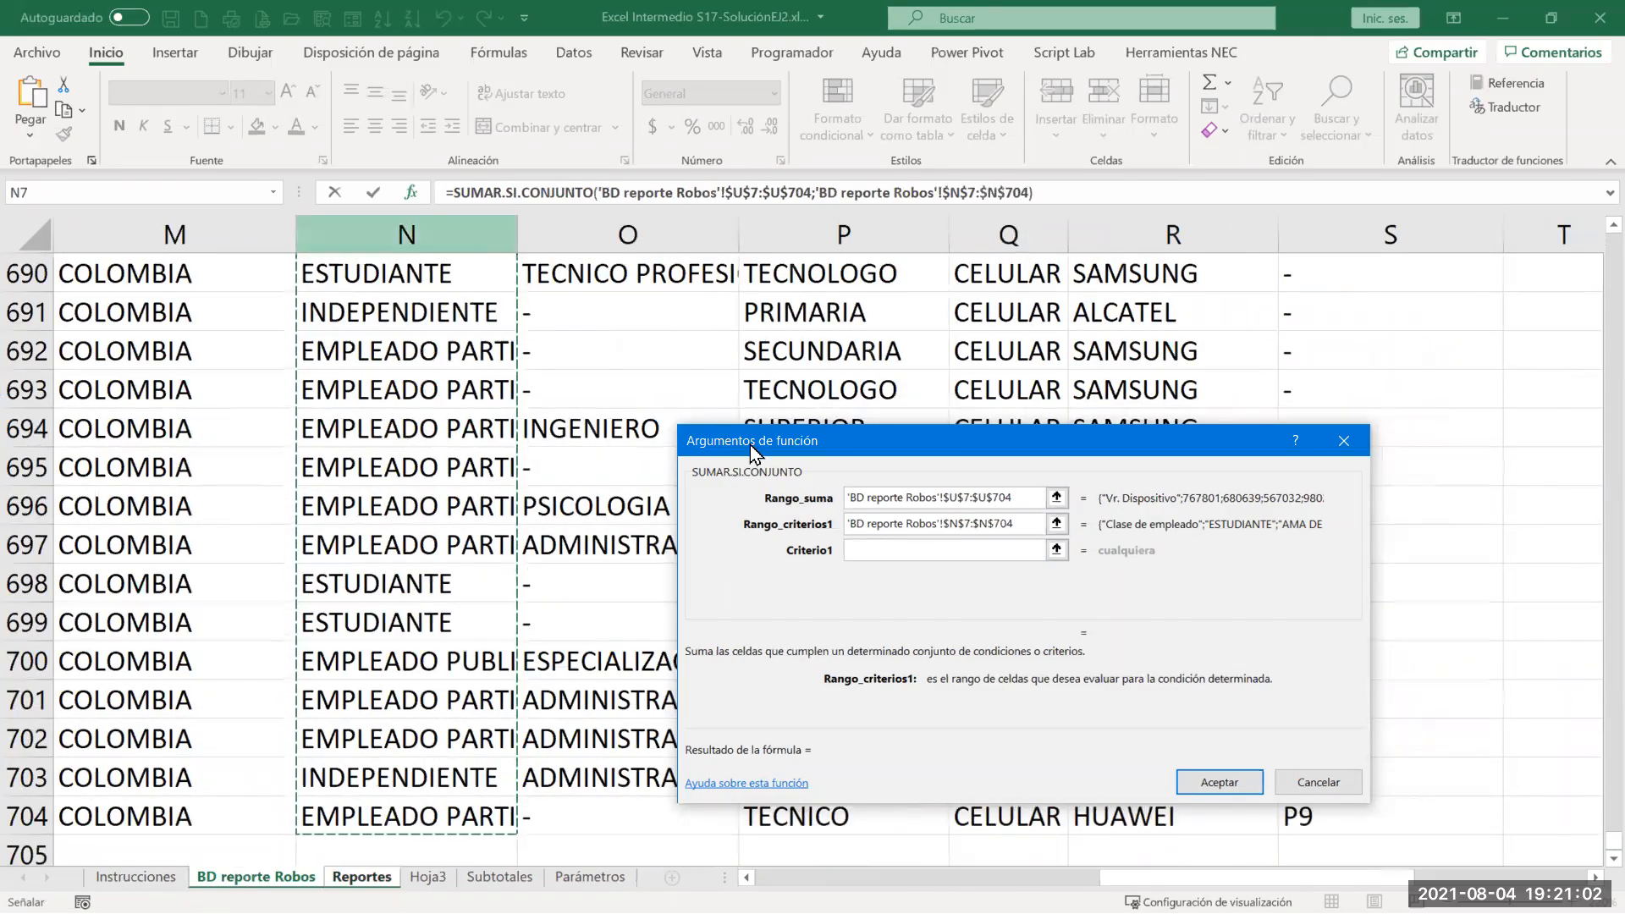
Step: Set the first criterion to the ESTUDIANTE cell in Reportes with only the column locked, $E2
click(877, 552)
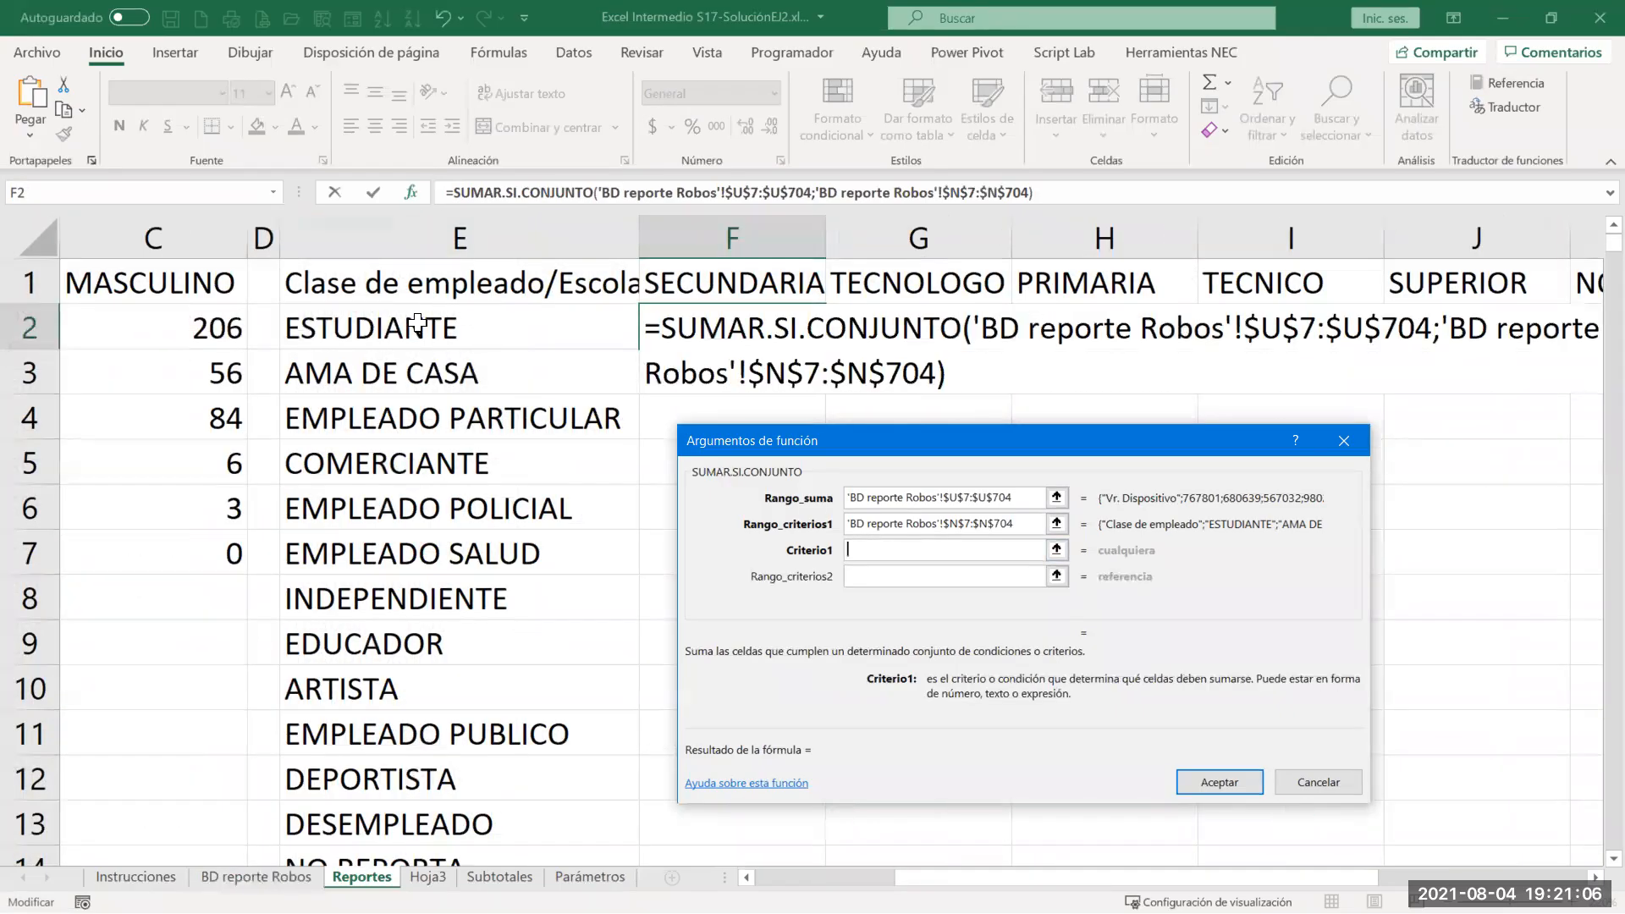
click(418, 322)
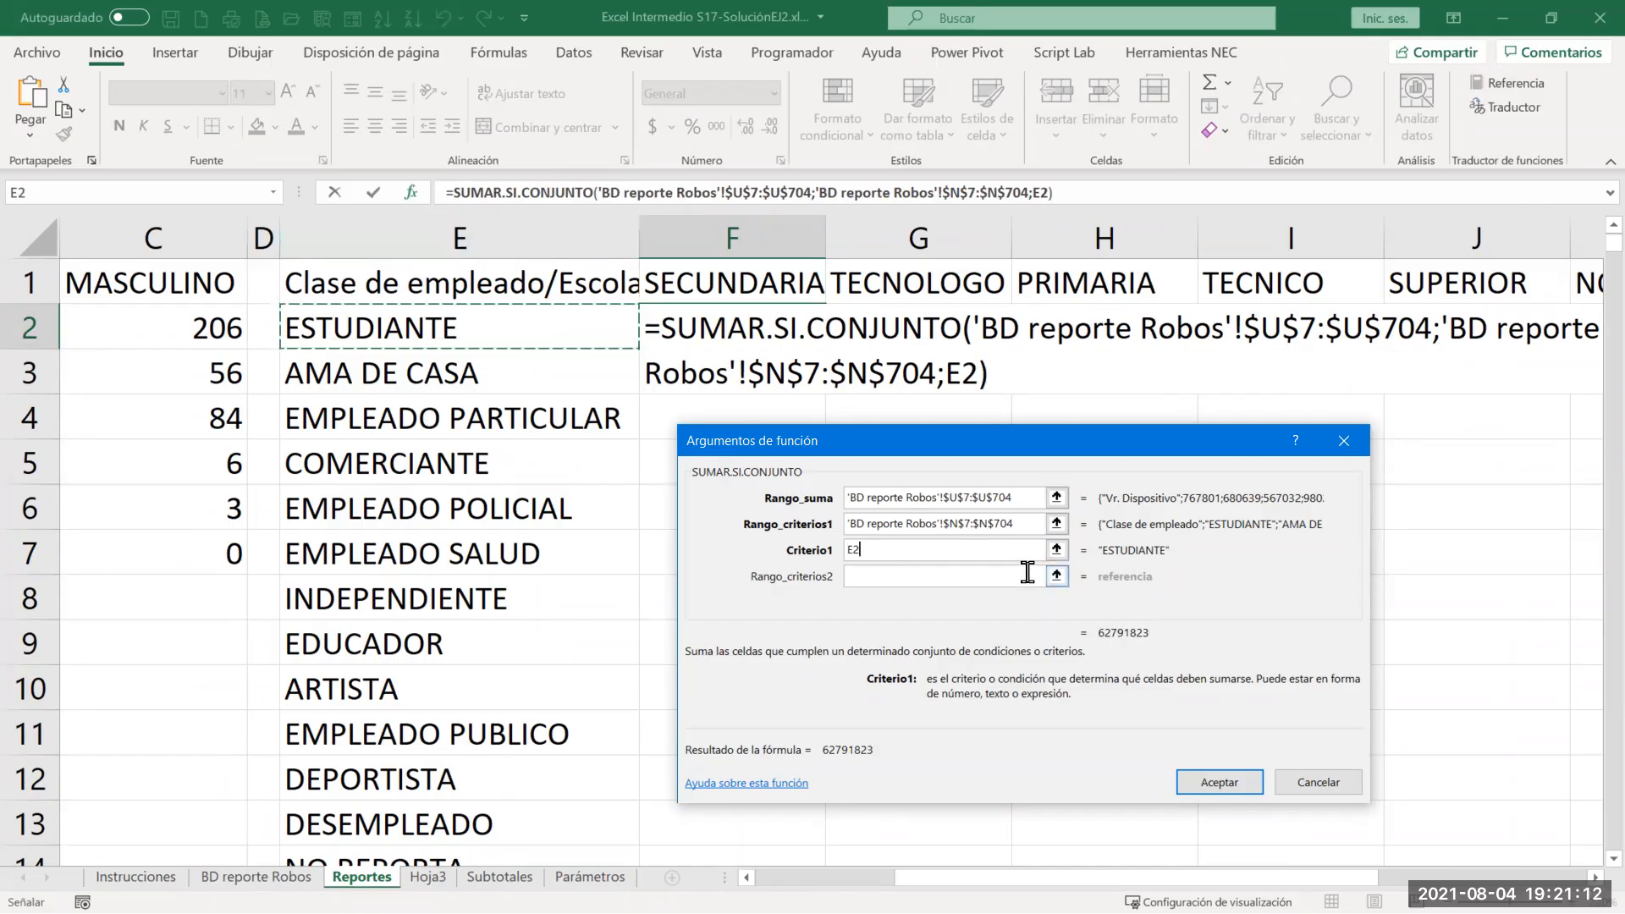
key(F4)
key(F4)
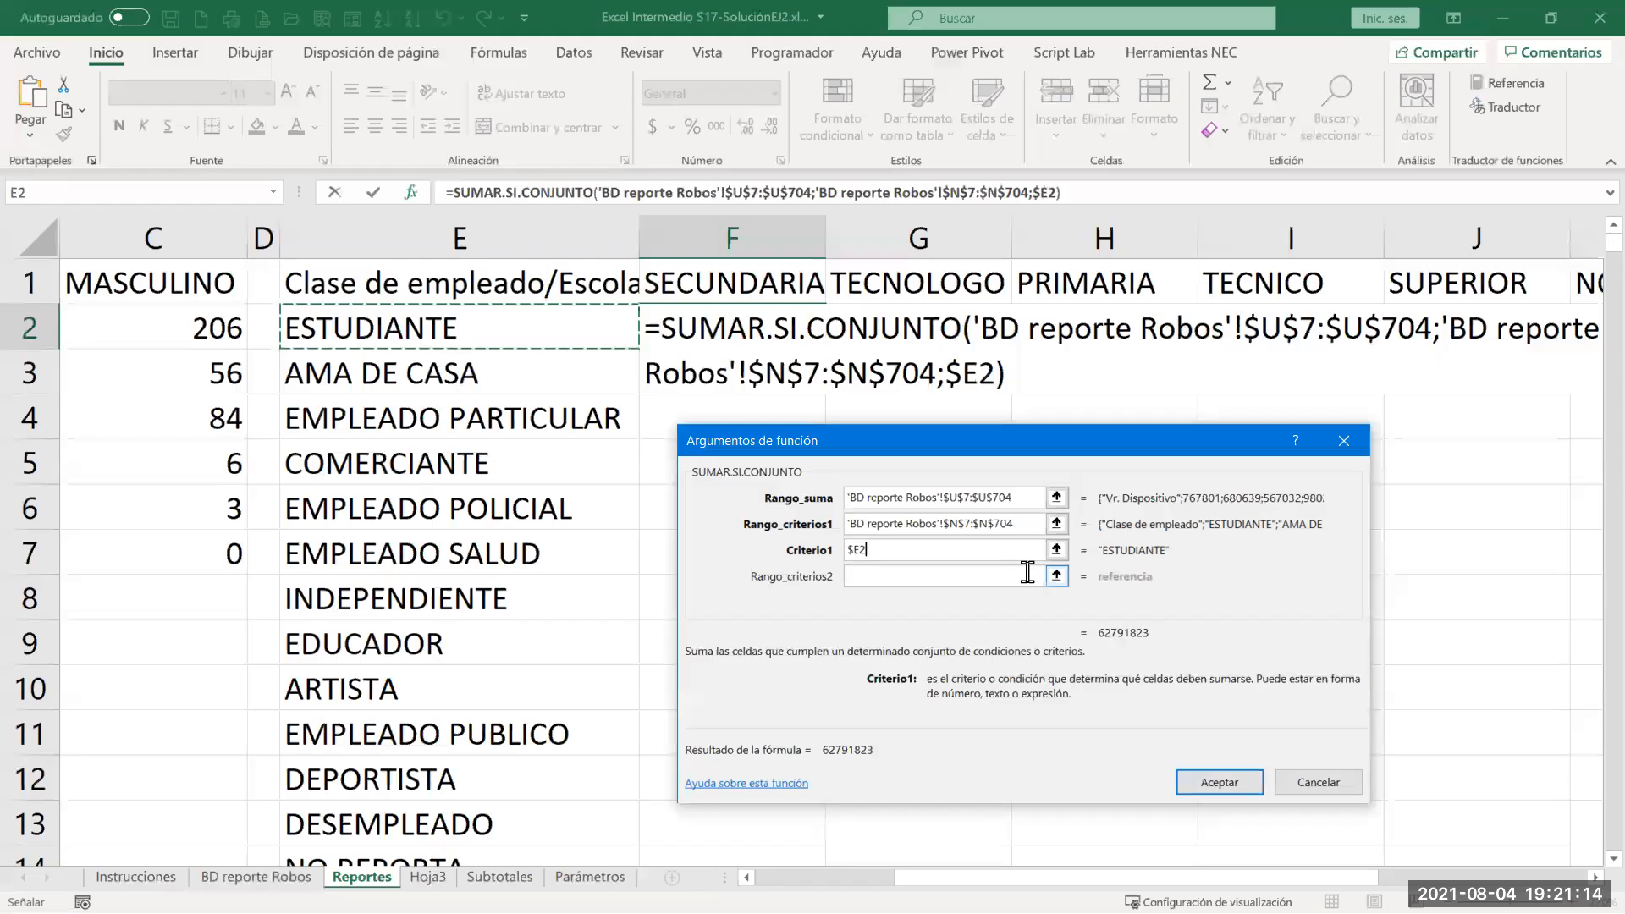
click(858, 546)
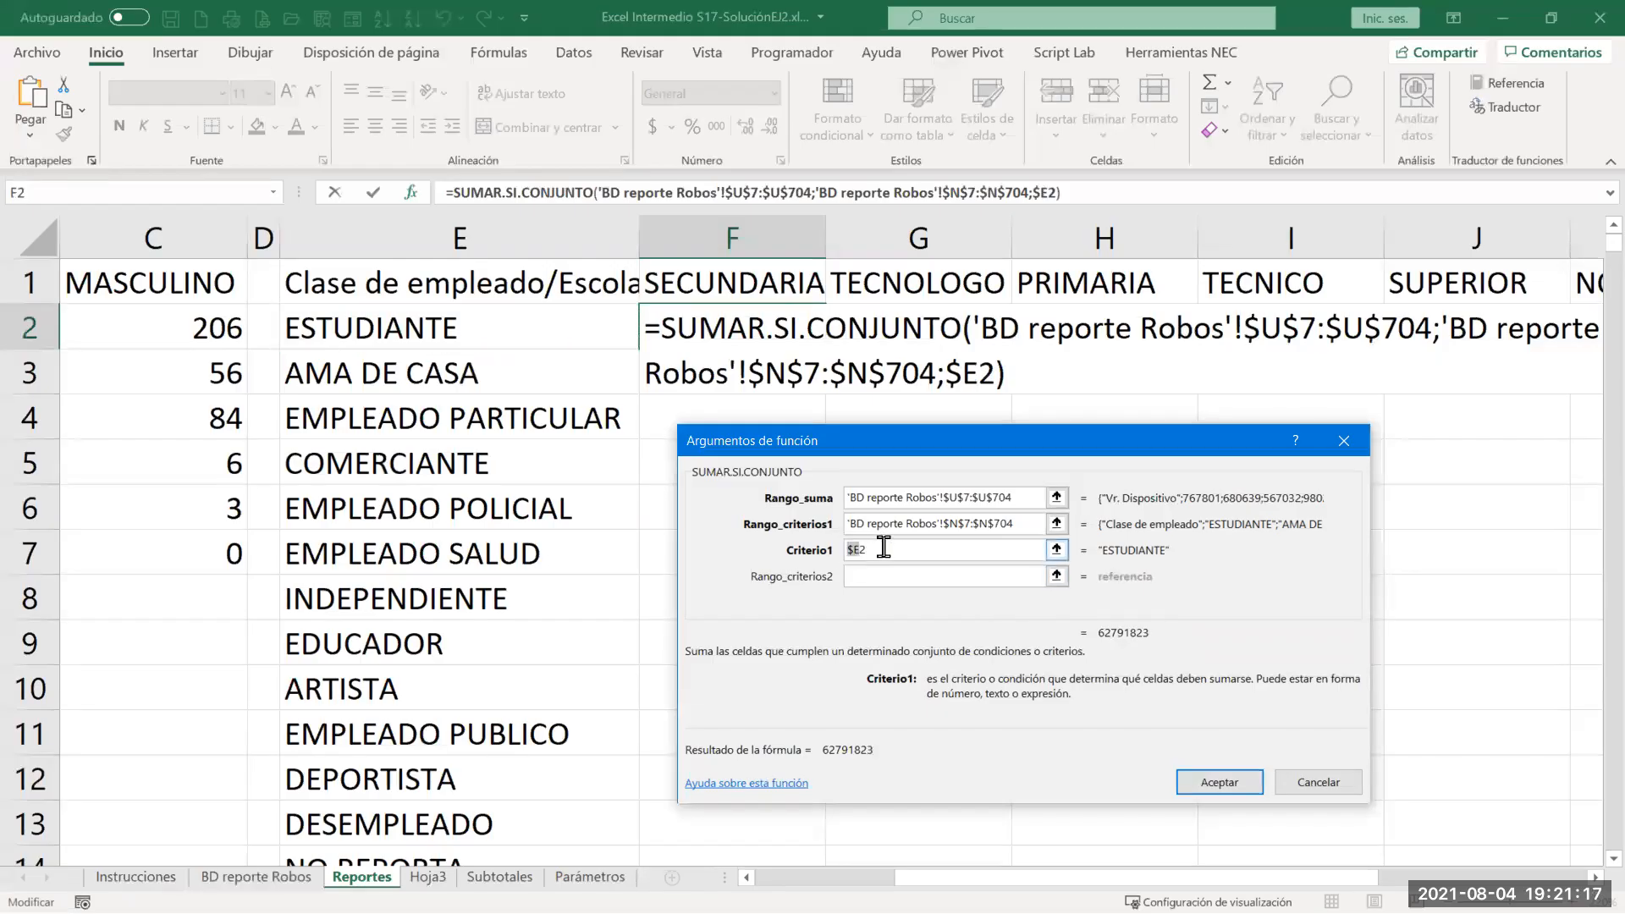
Step: Set the second criteria range to the Escolaridad column of BD reporte Robos, fixed as $P$7:$P$704
click(864, 575)
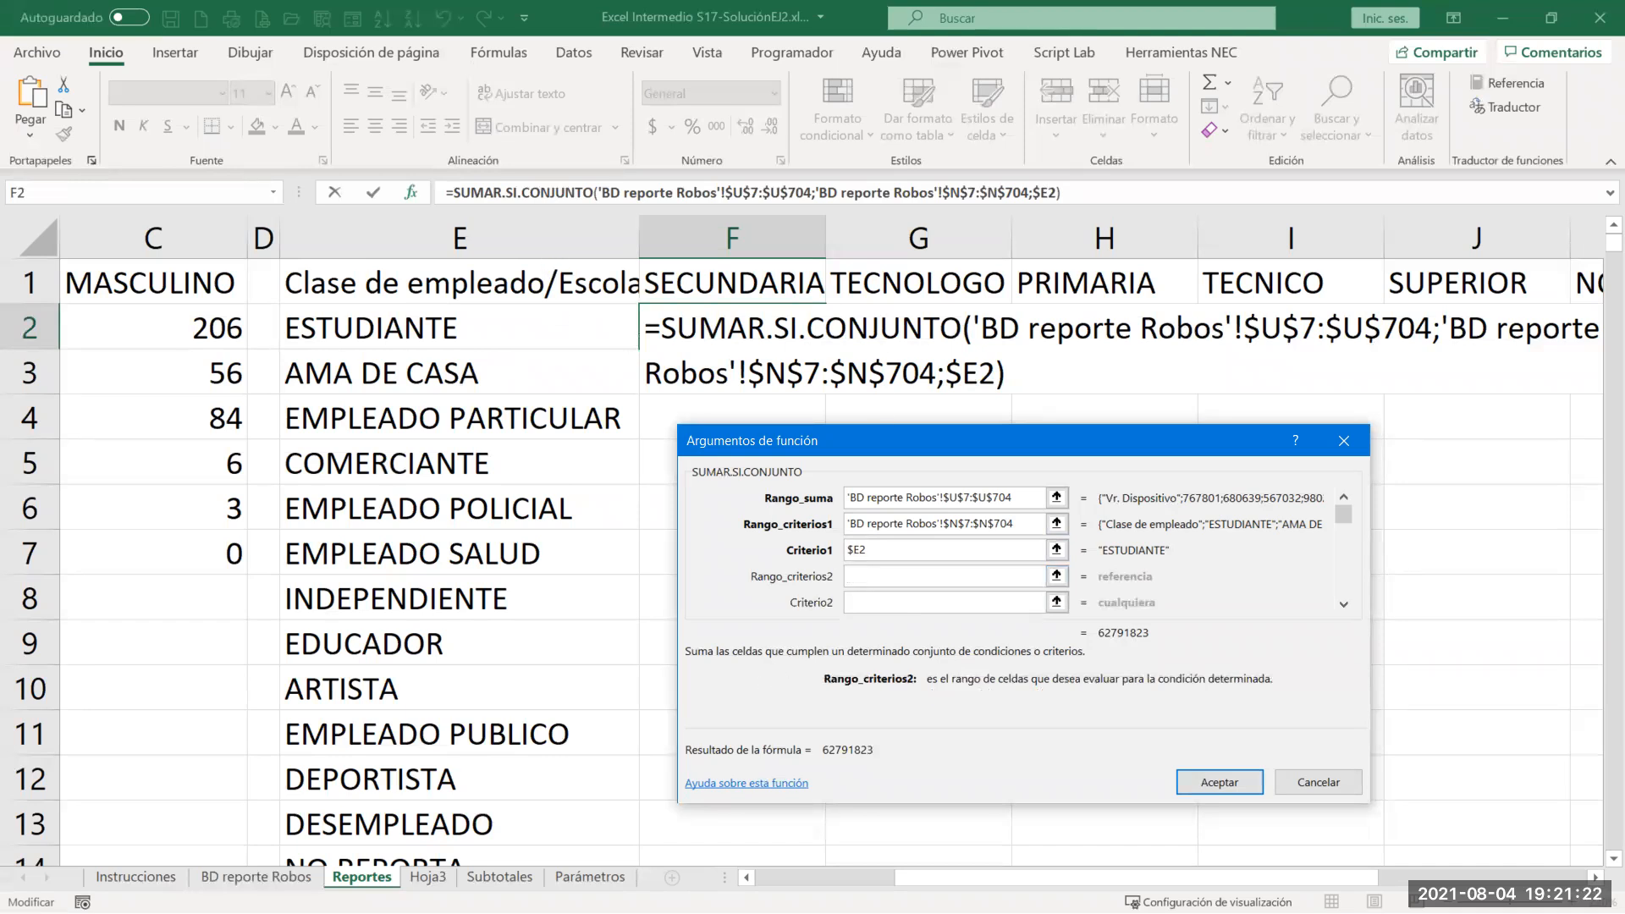
click(256, 877)
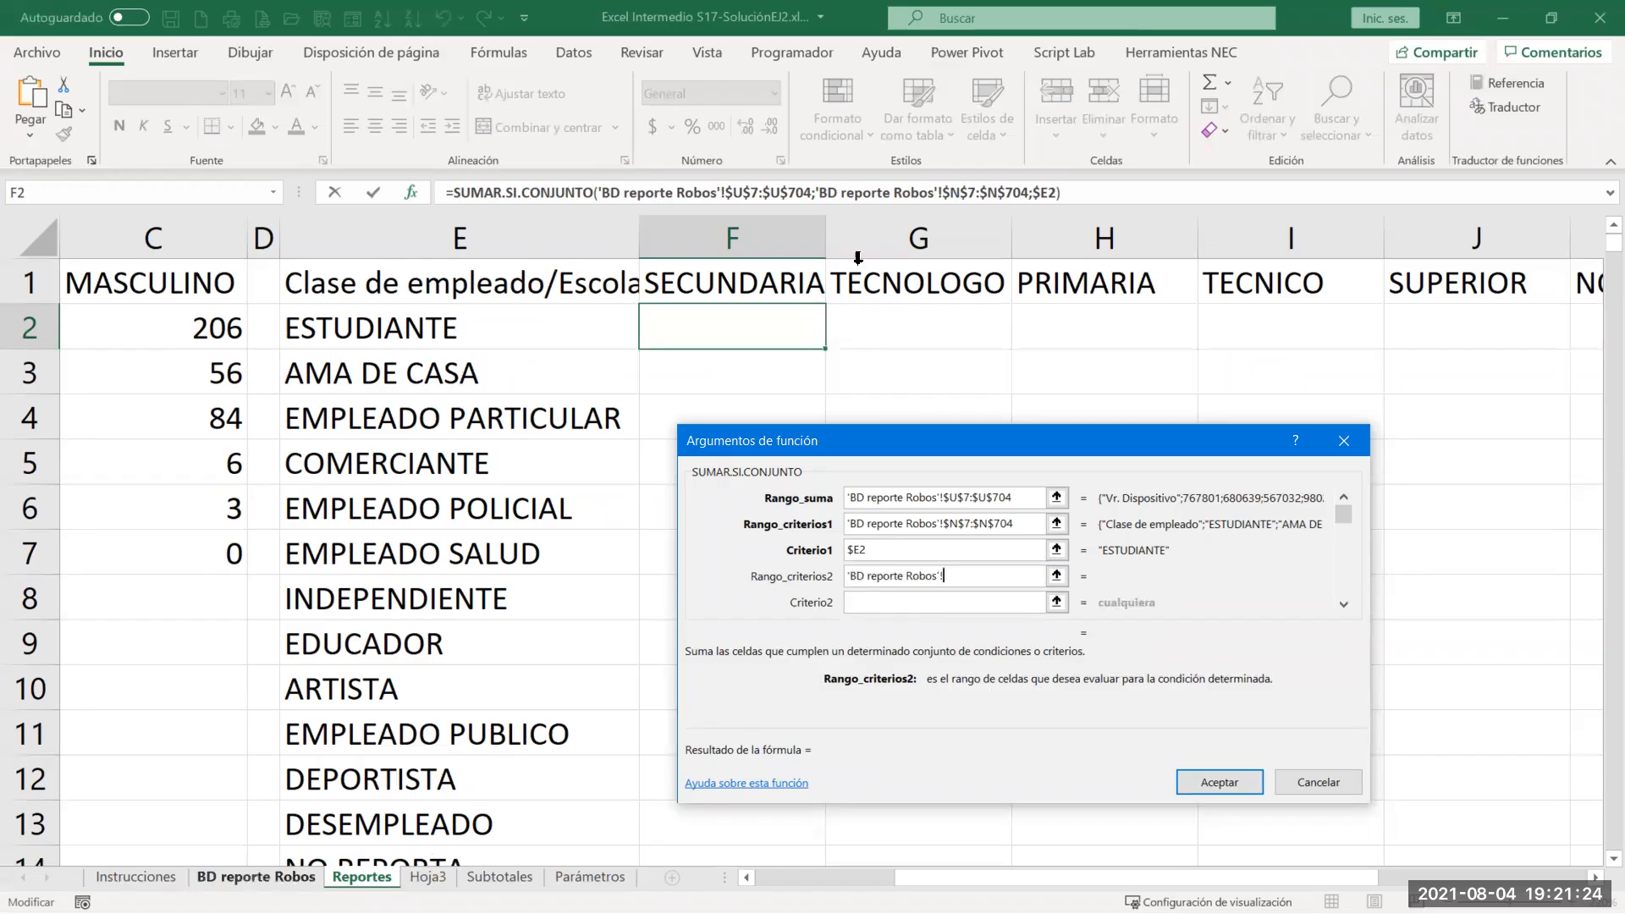
key(Right)
key(Right)
key(Right)
key(ctrl+Up)
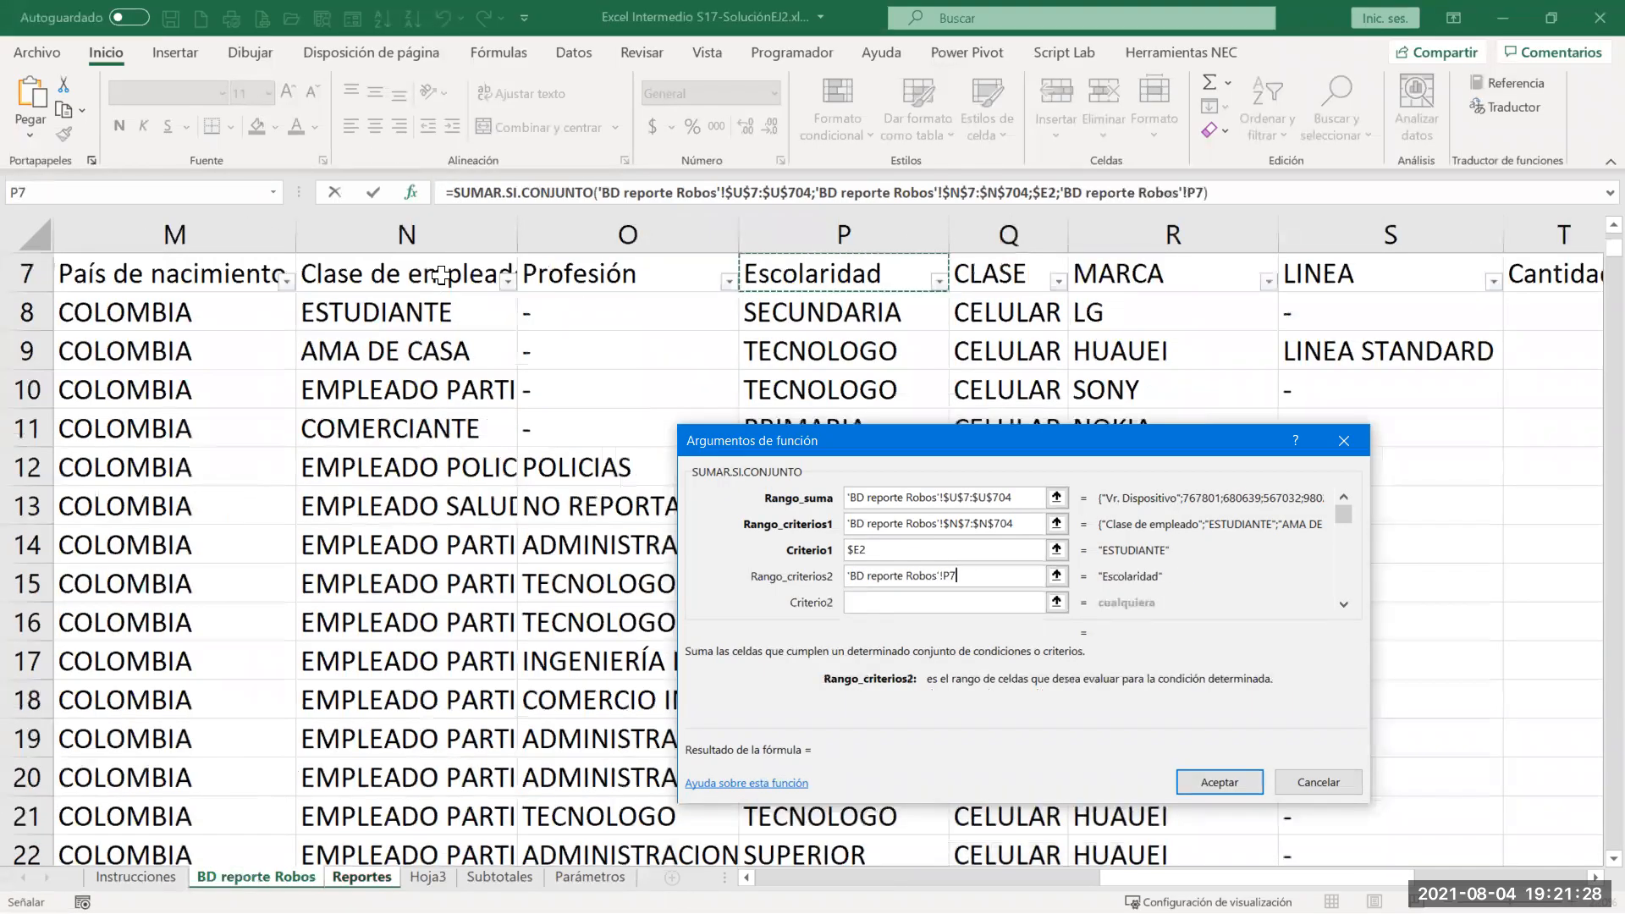
key(ctrl+shift+Down)
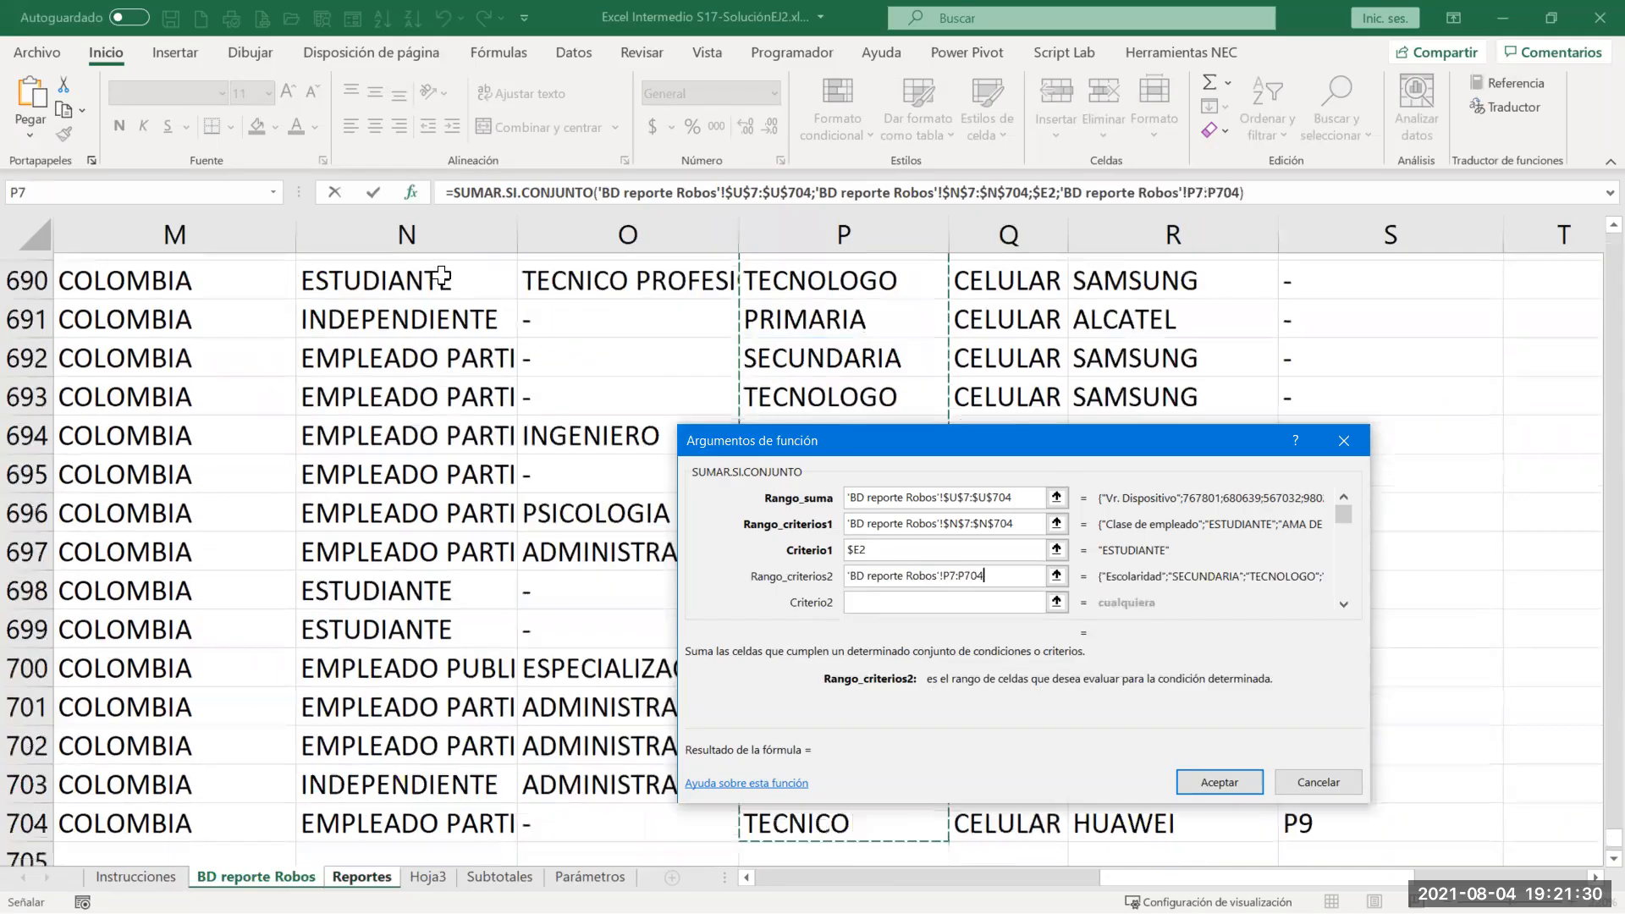
Step: Set the second criterion to the SECUNDARIA heading with only the row locked, F$1, and accept the formula
click(846, 602)
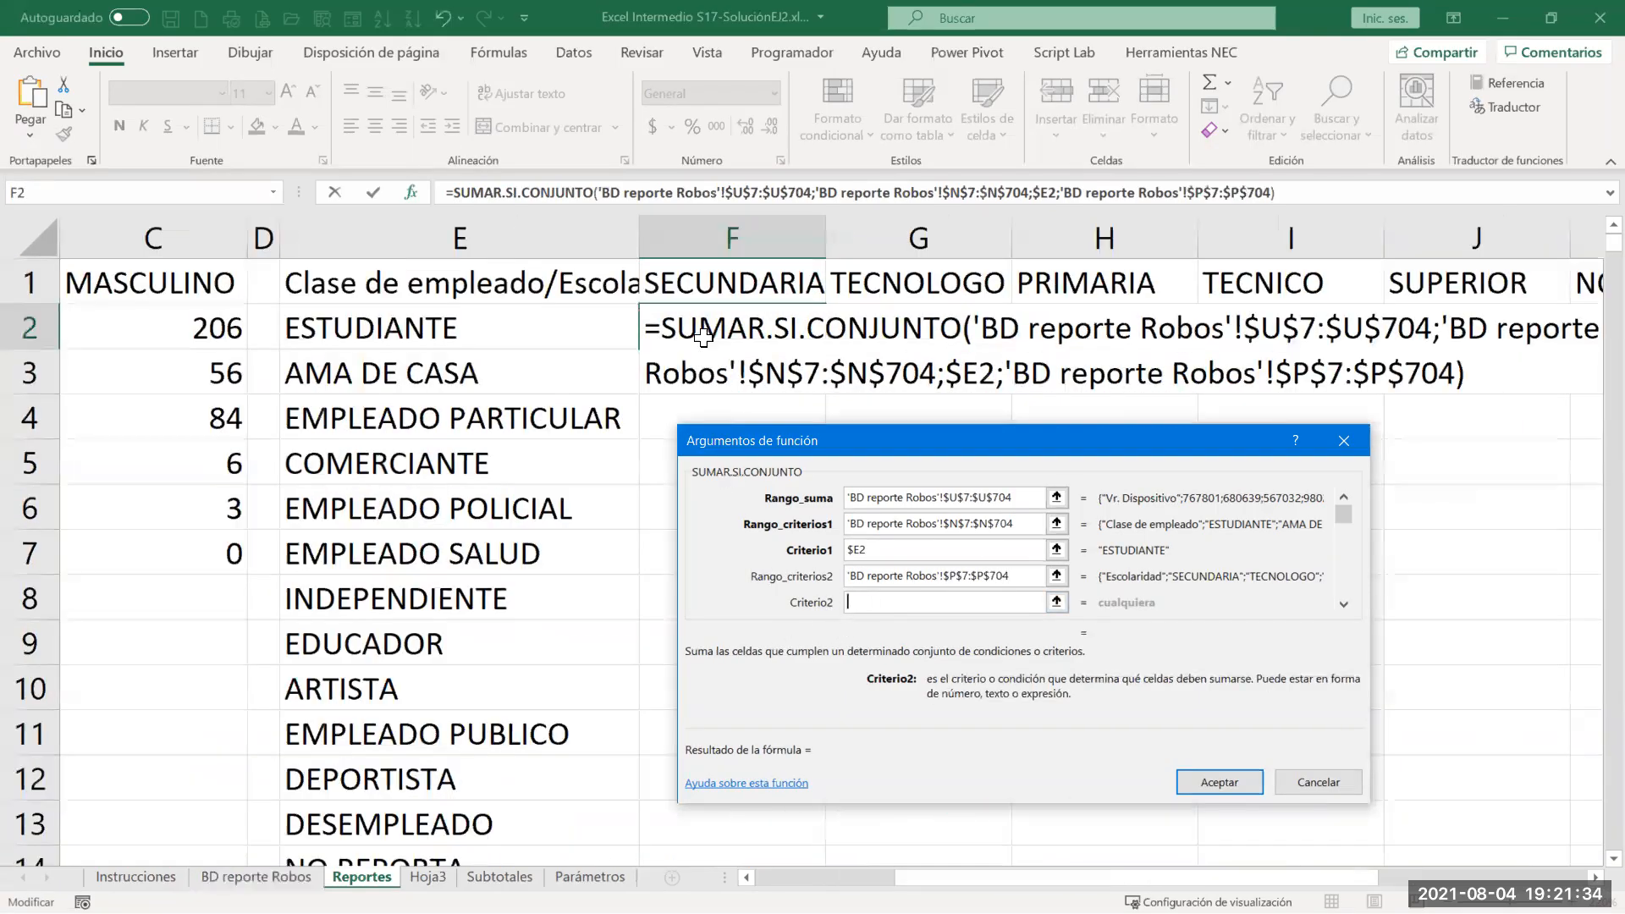
click(727, 285)
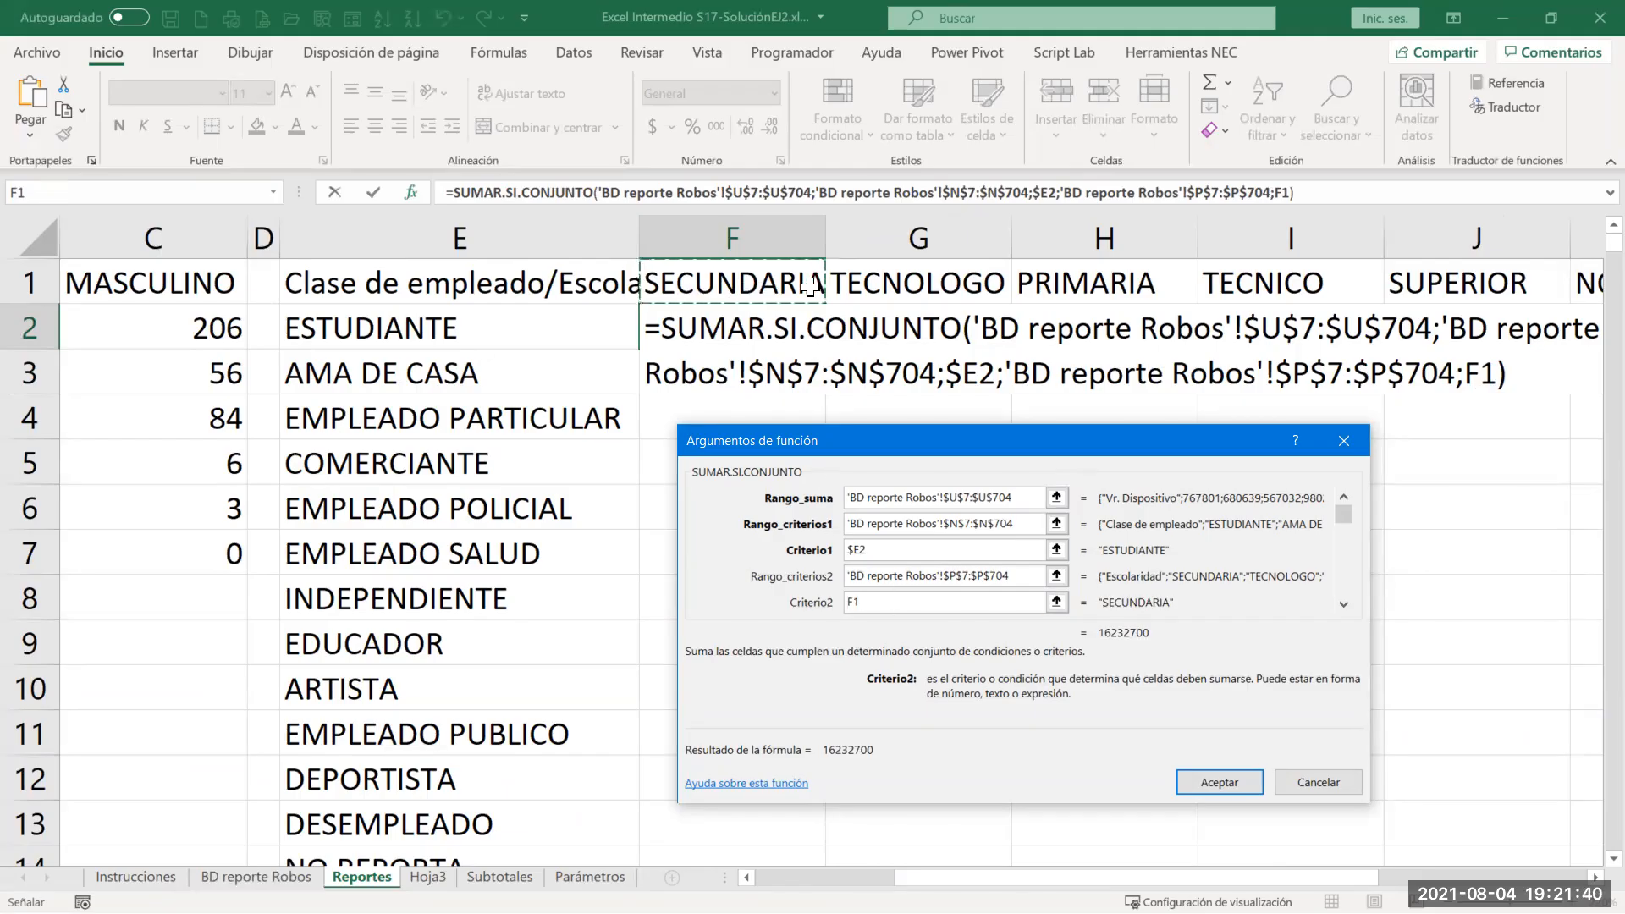
key(F4)
key(F4)
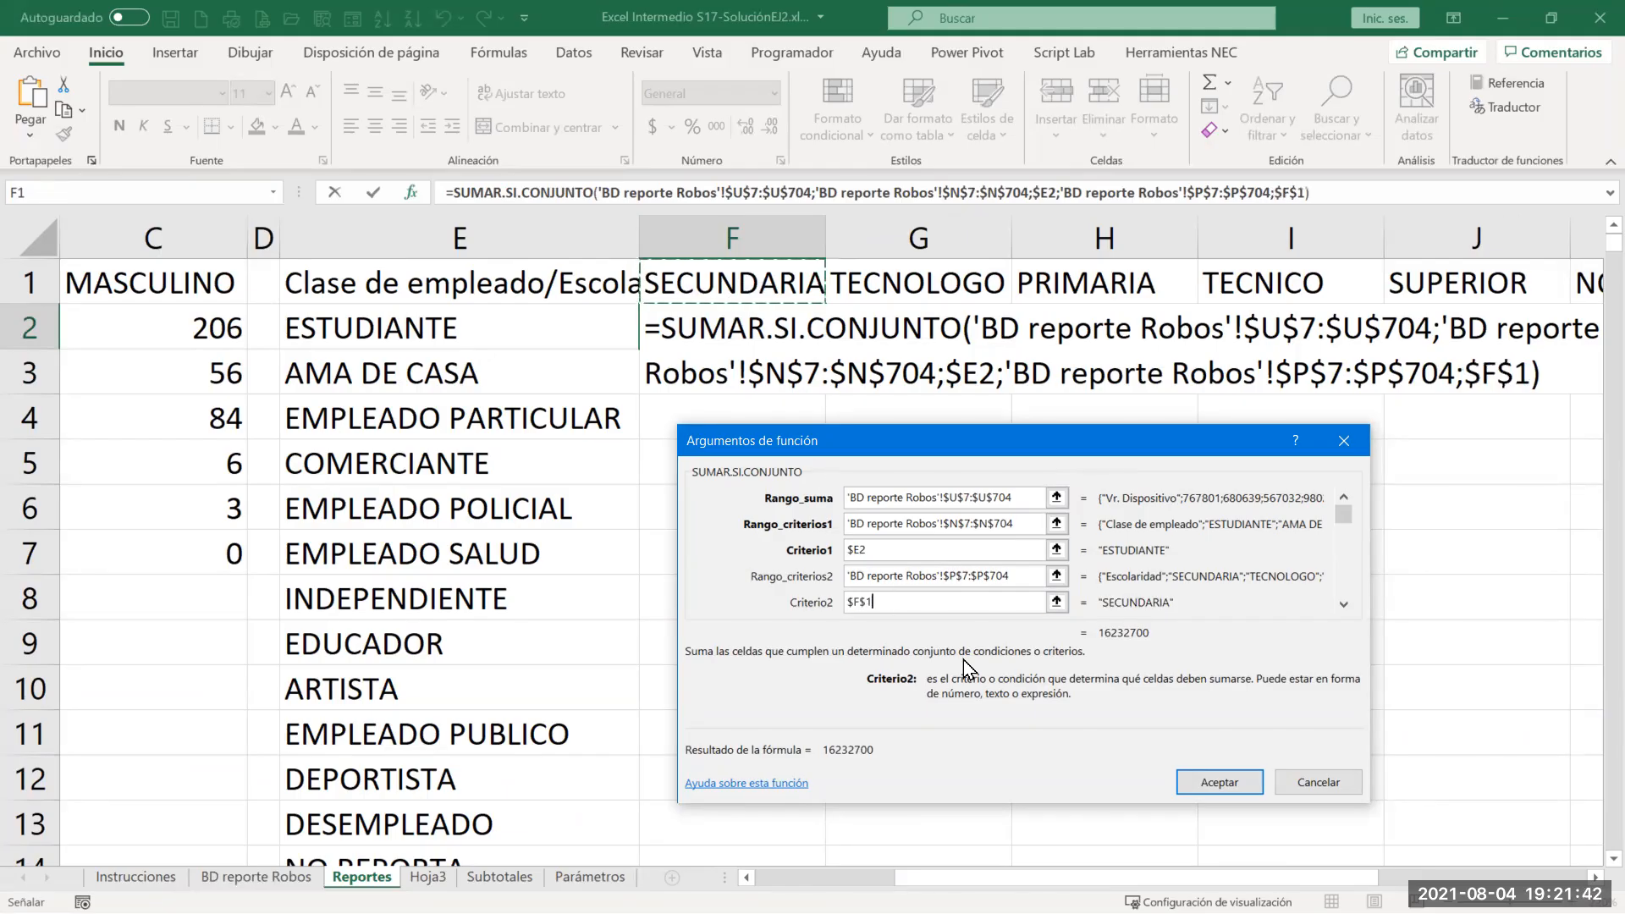
double_click(870, 546)
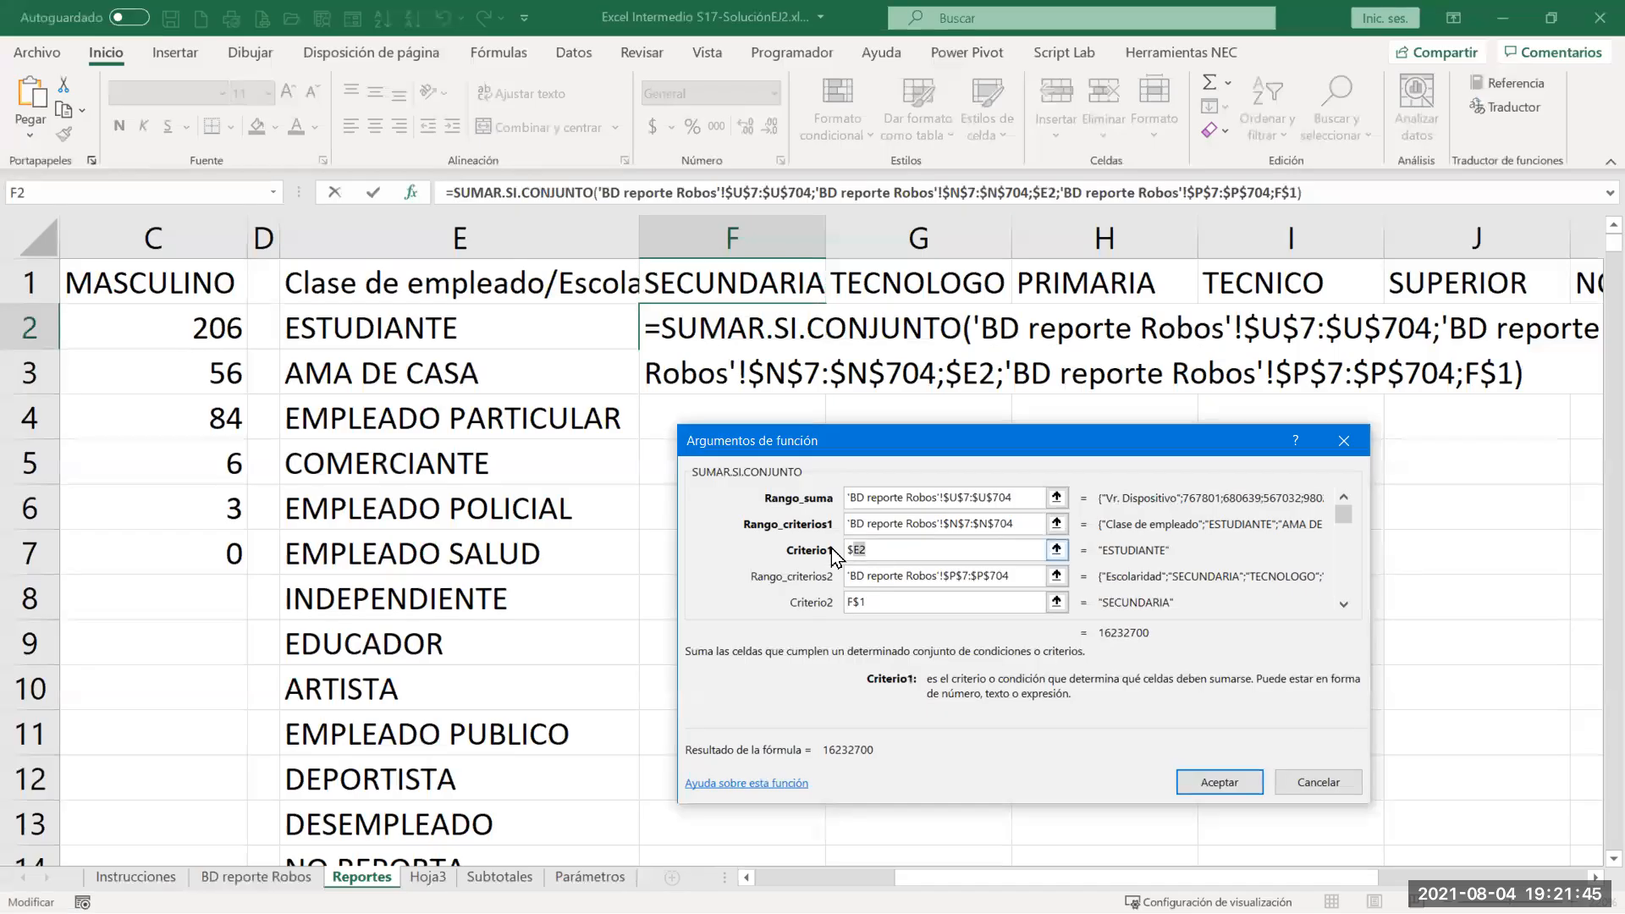
double_click(882, 602)
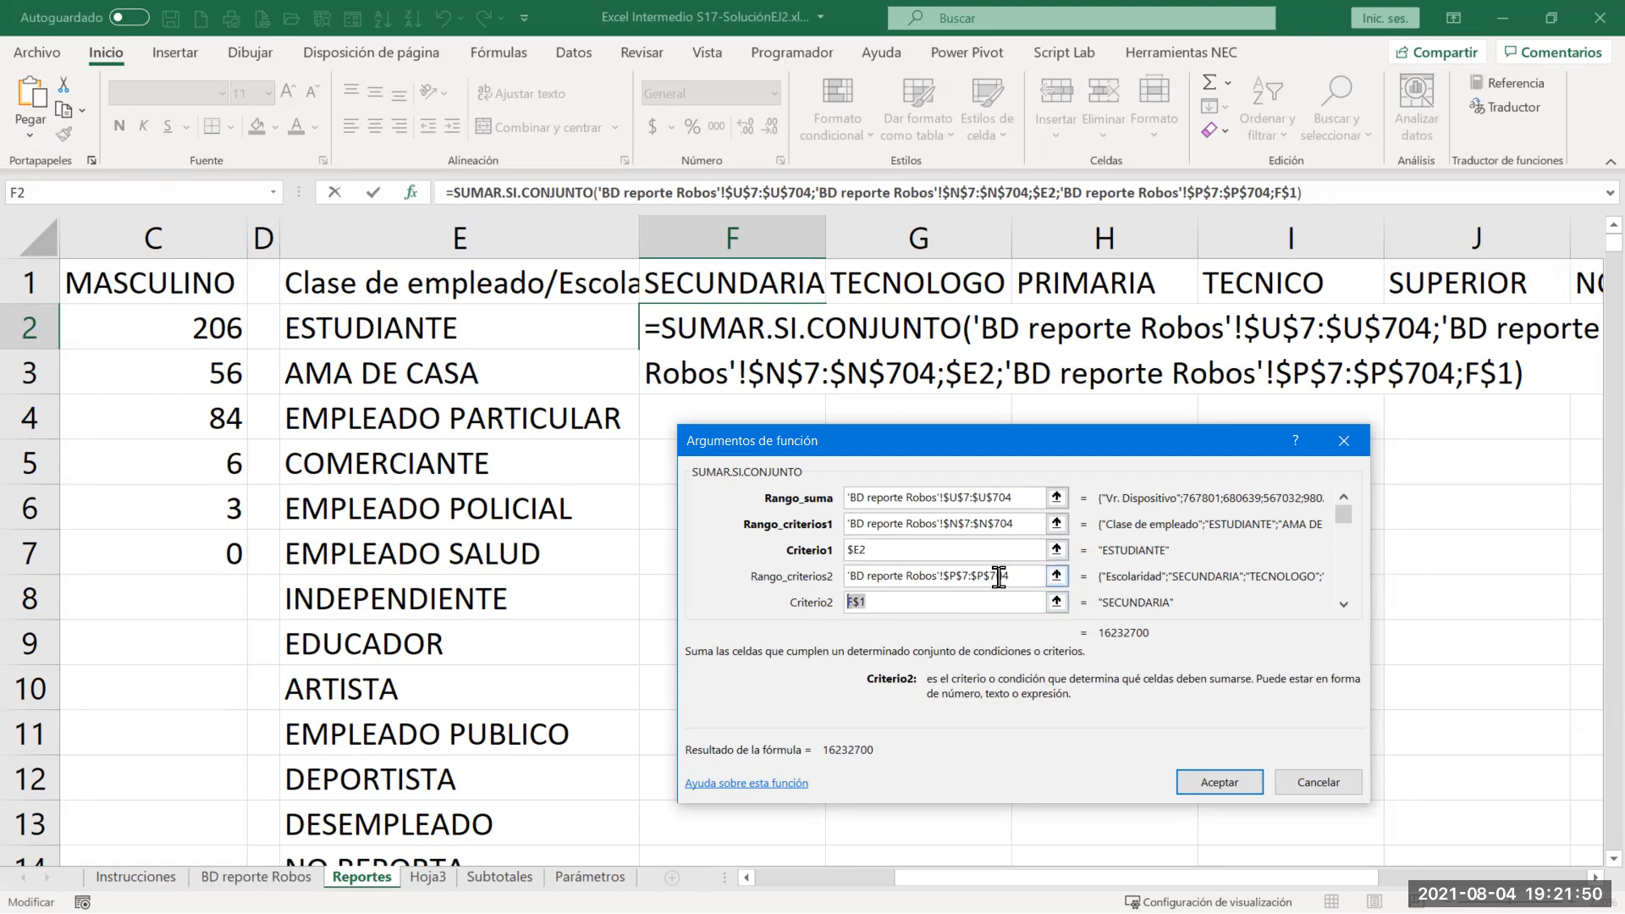
click(1225, 782)
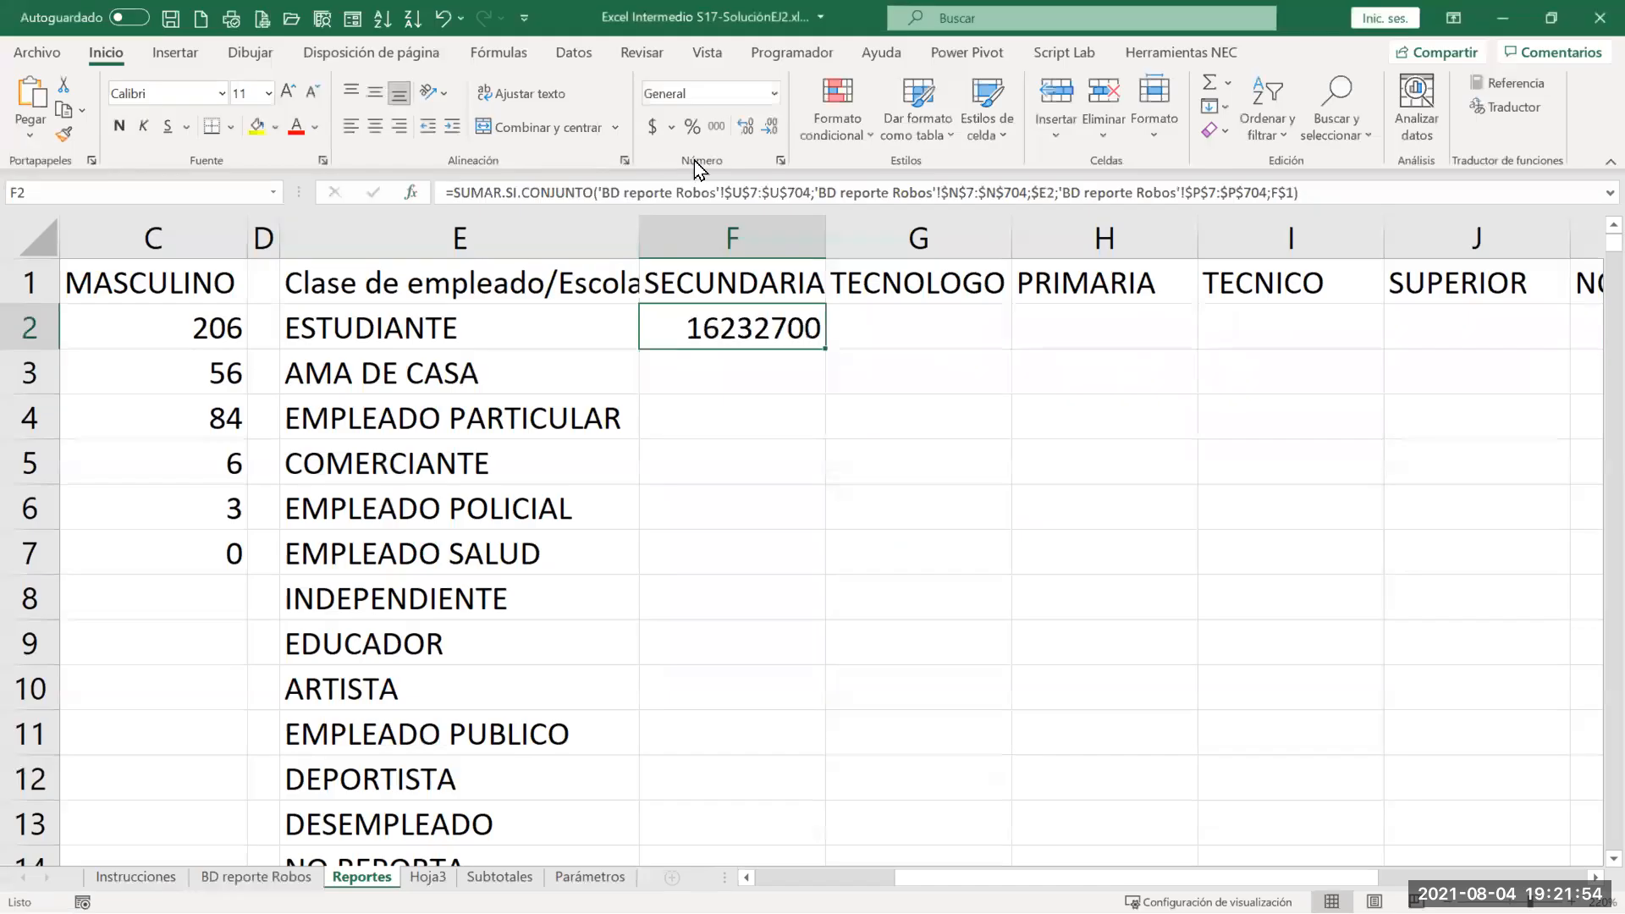
Step: Apply the thousands-separator format to F2 and fill its formula across to column L and down all the Clase de empleado rows
click(716, 126)
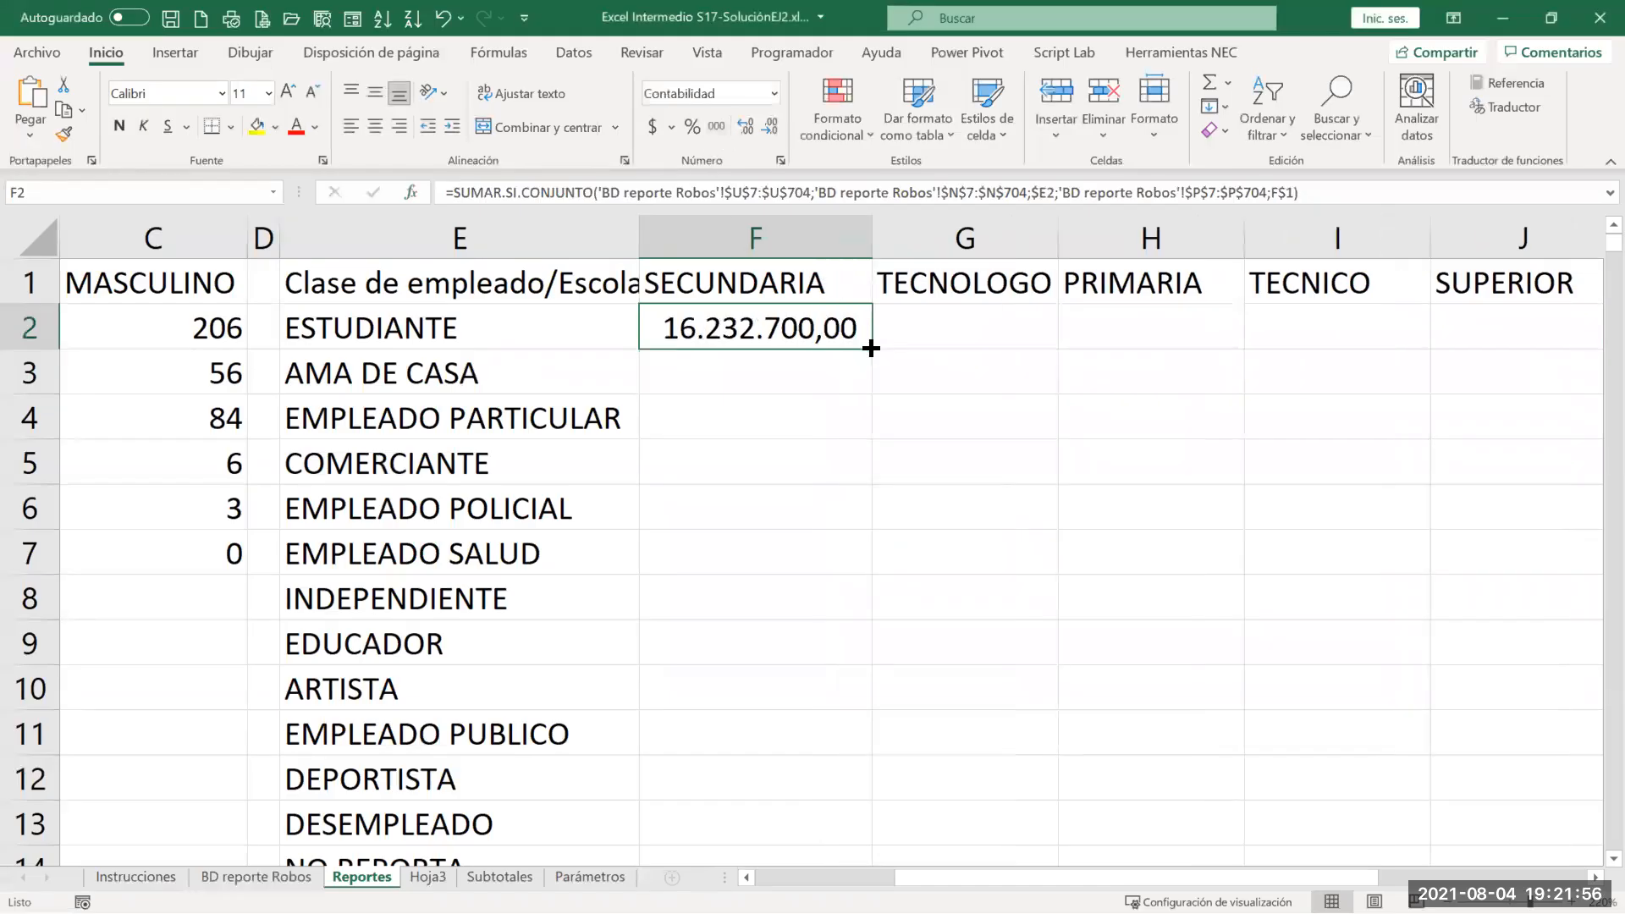
drag(870, 348, 1180, 351)
drag(1294, 348, 1354, 349)
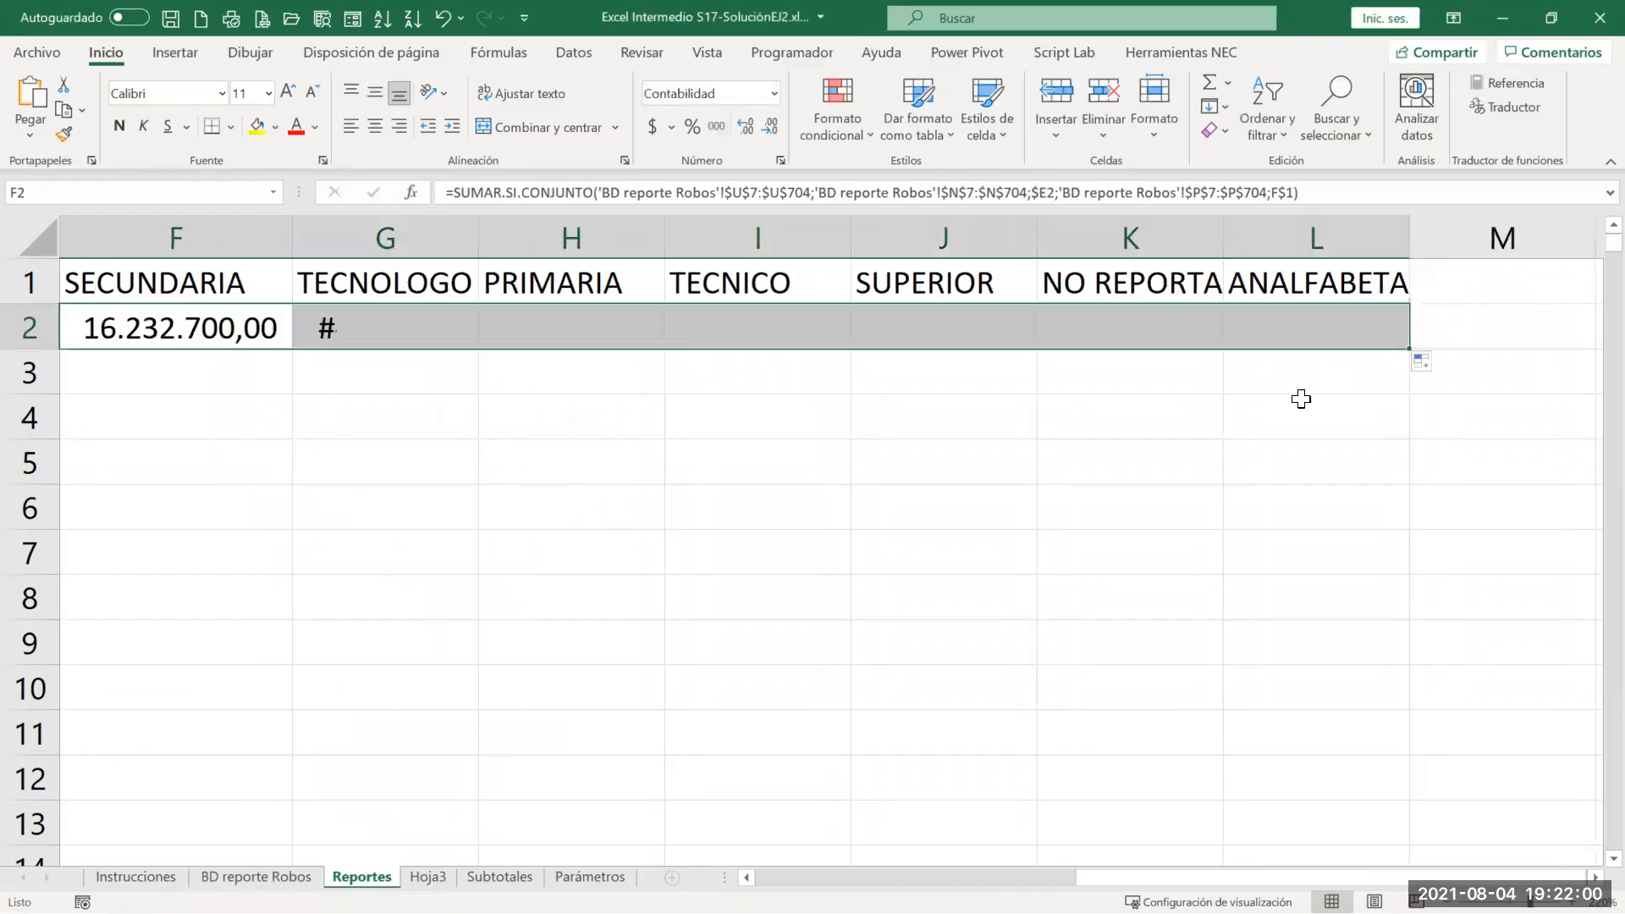
double_click(1407, 348)
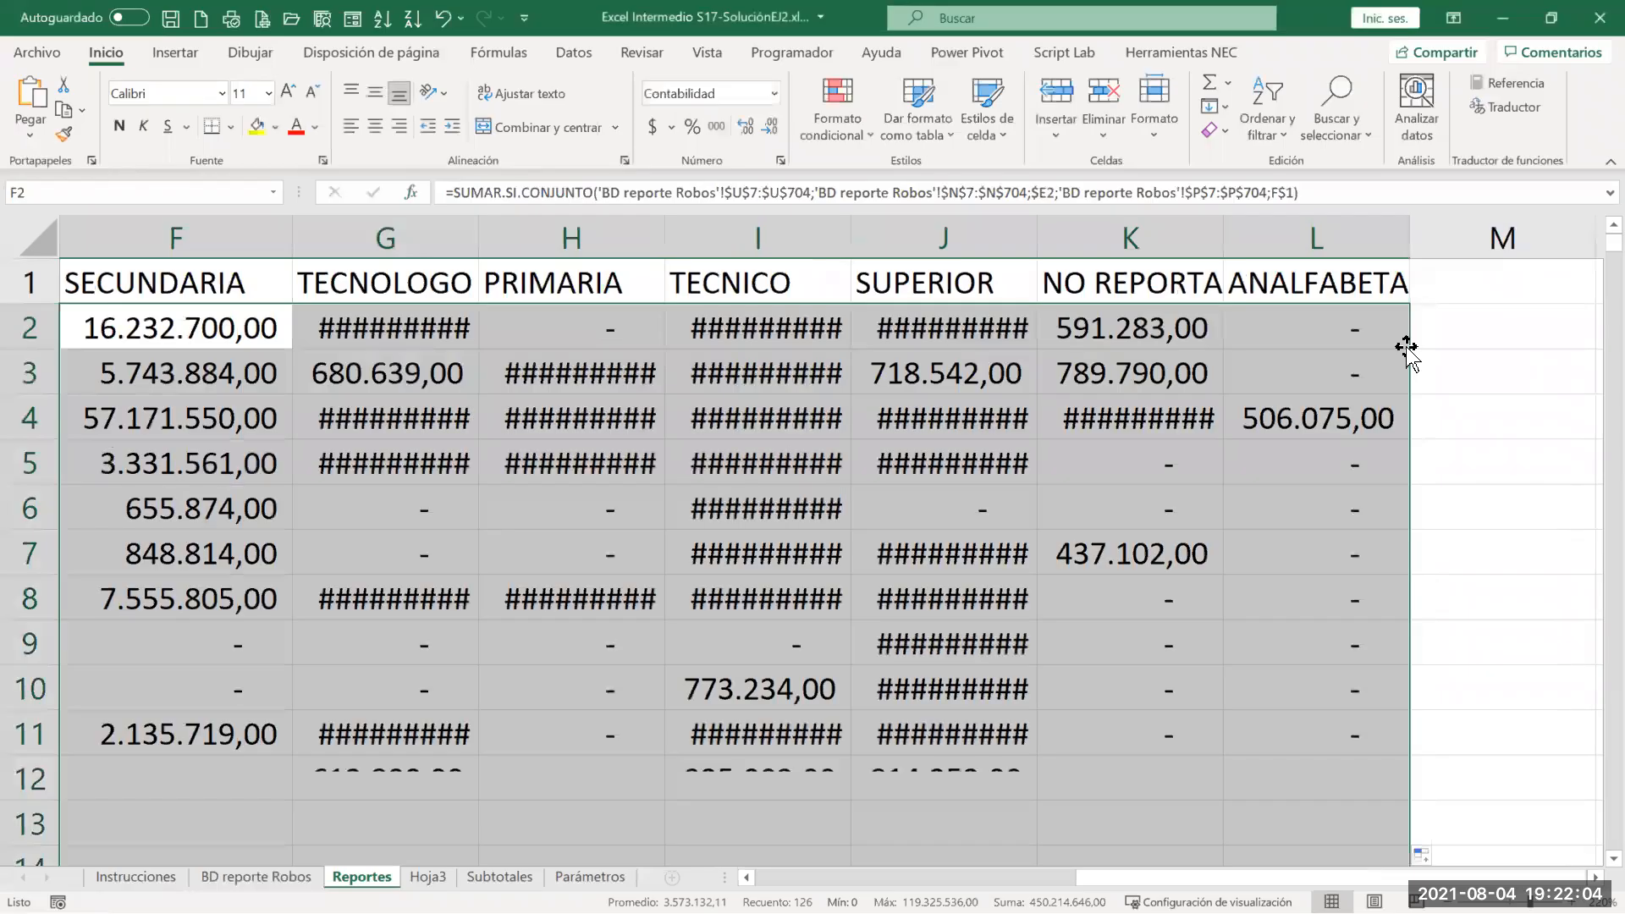
Step: Autofit columns F to L of Reportes so the stolen-phone totals are readable
click(185, 228)
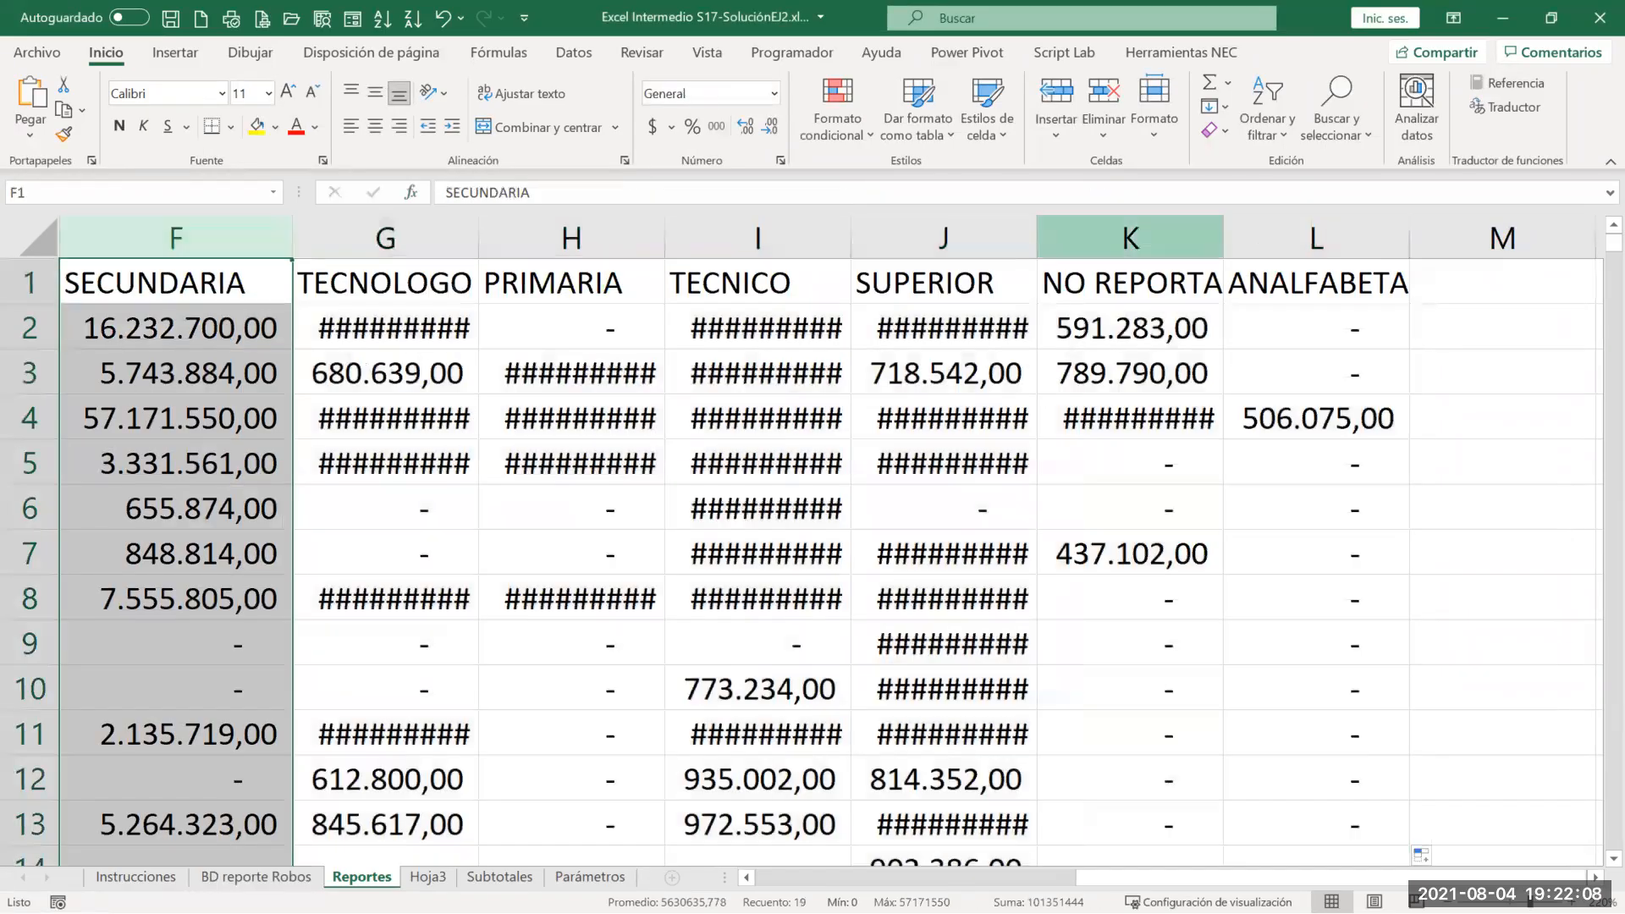
scroll(1303, 233, down, 4)
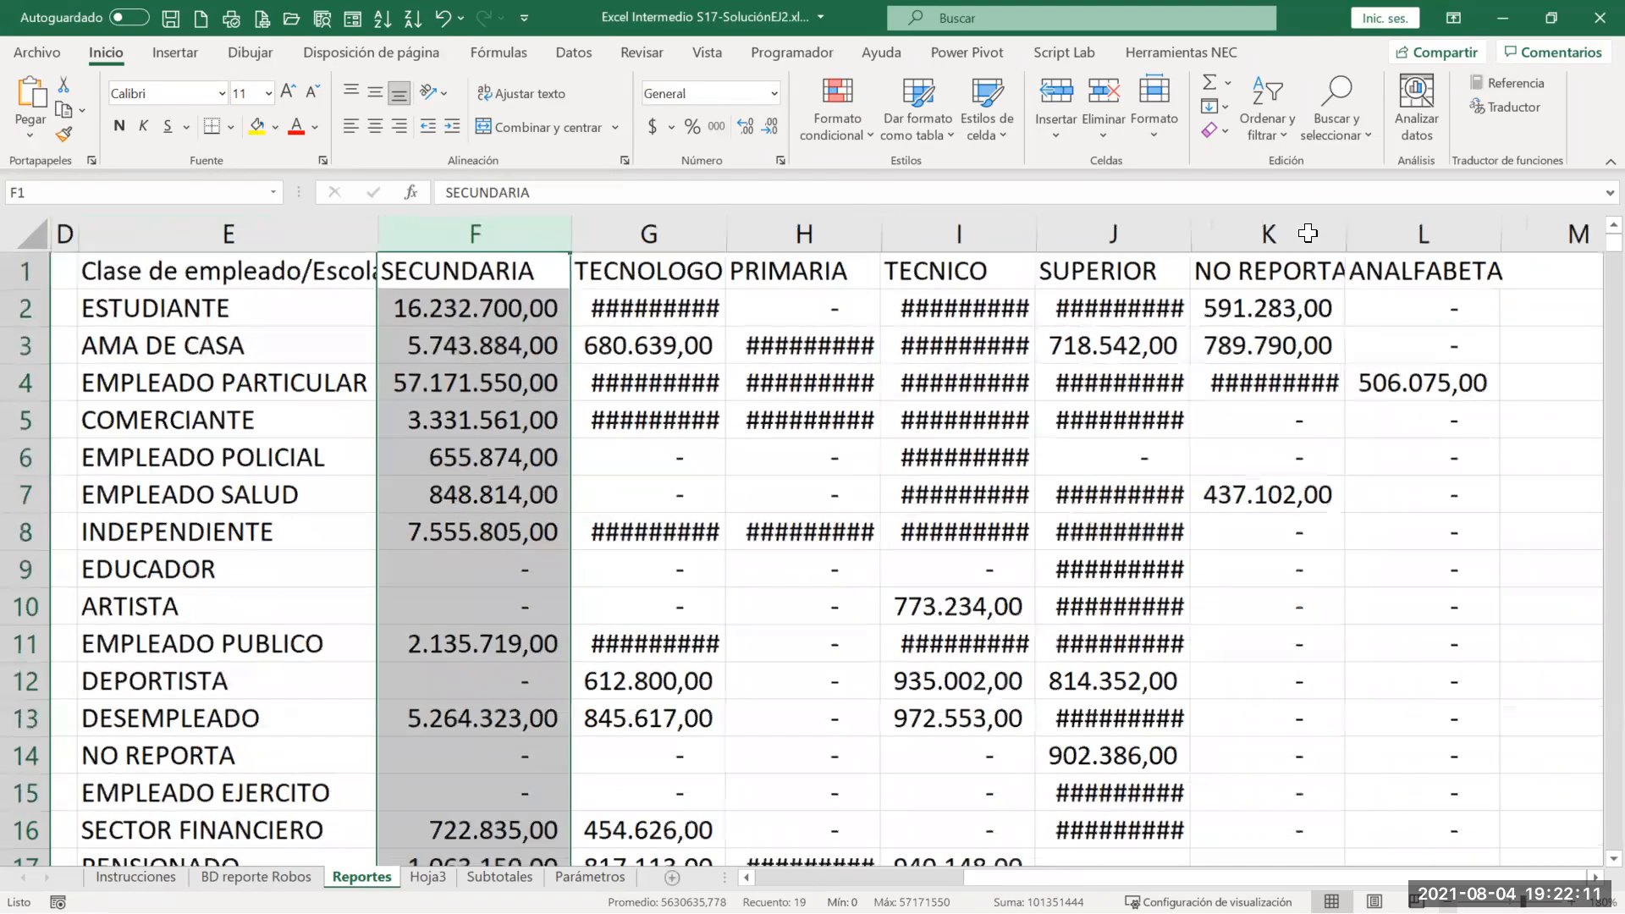
click(1422, 233)
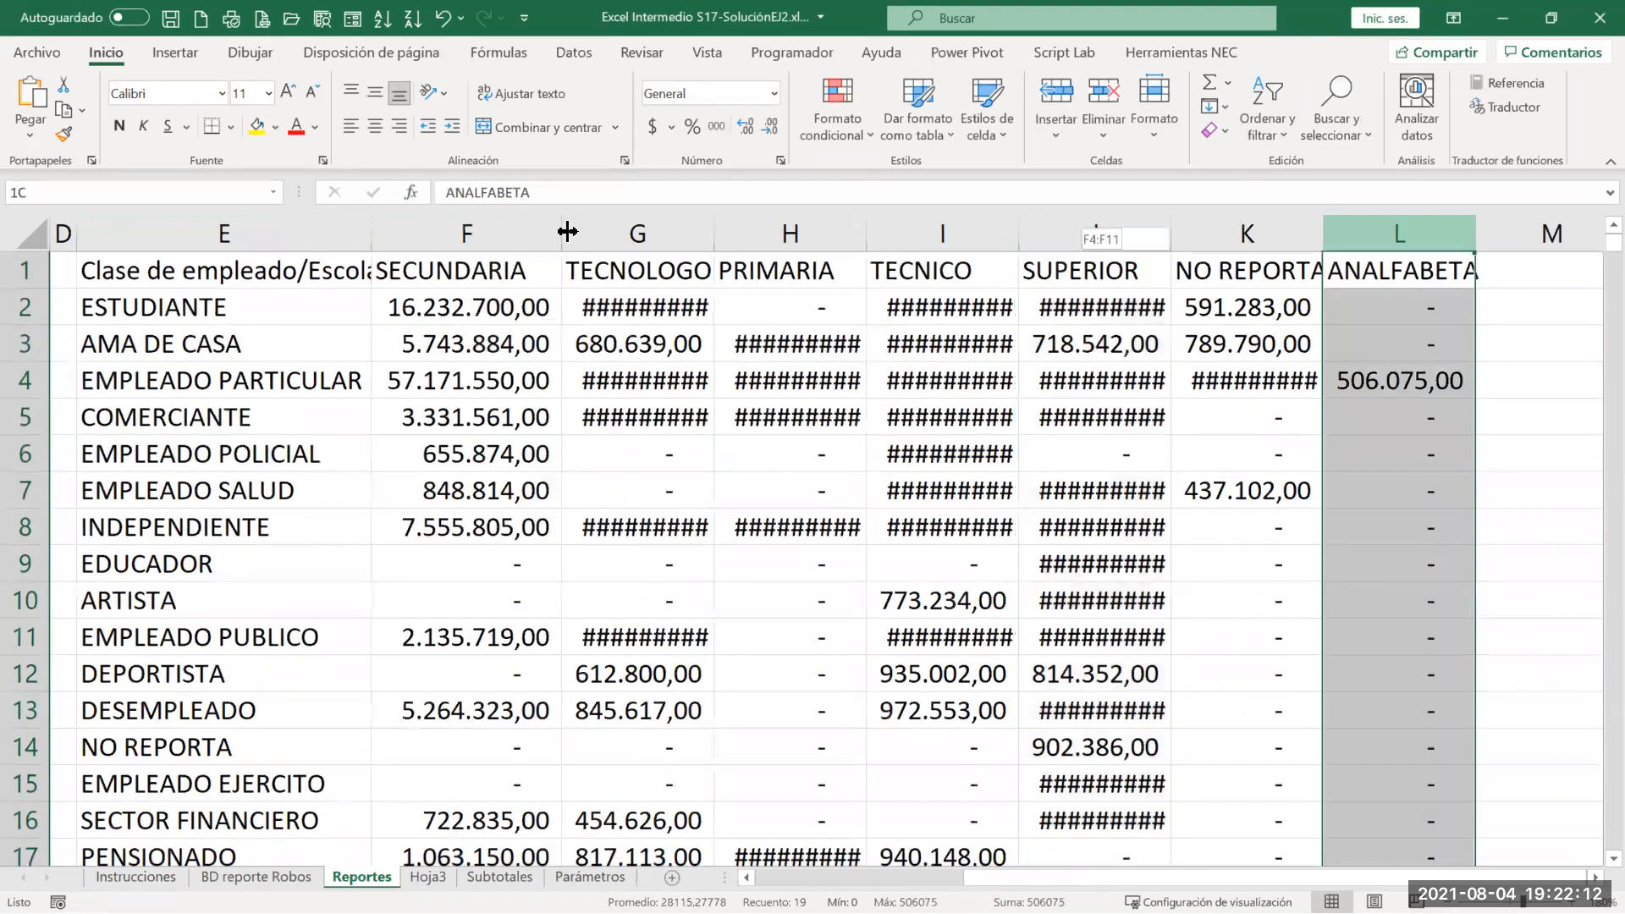
shift+click(559, 231)
double_click(566, 231)
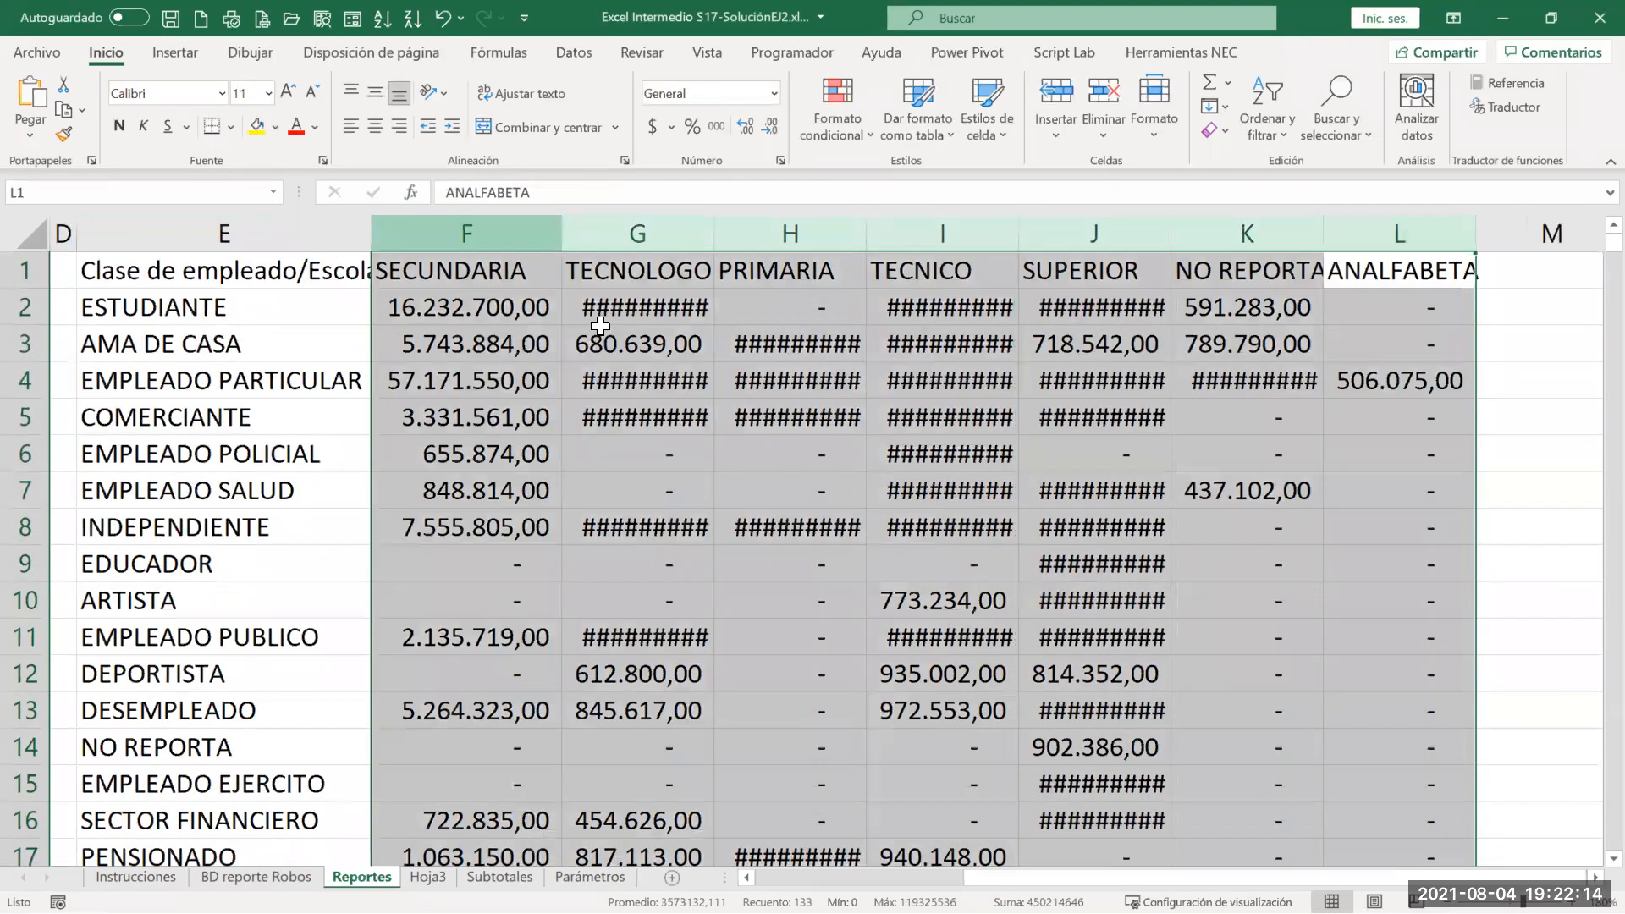
click(600, 320)
scroll(549, 359, down, 2)
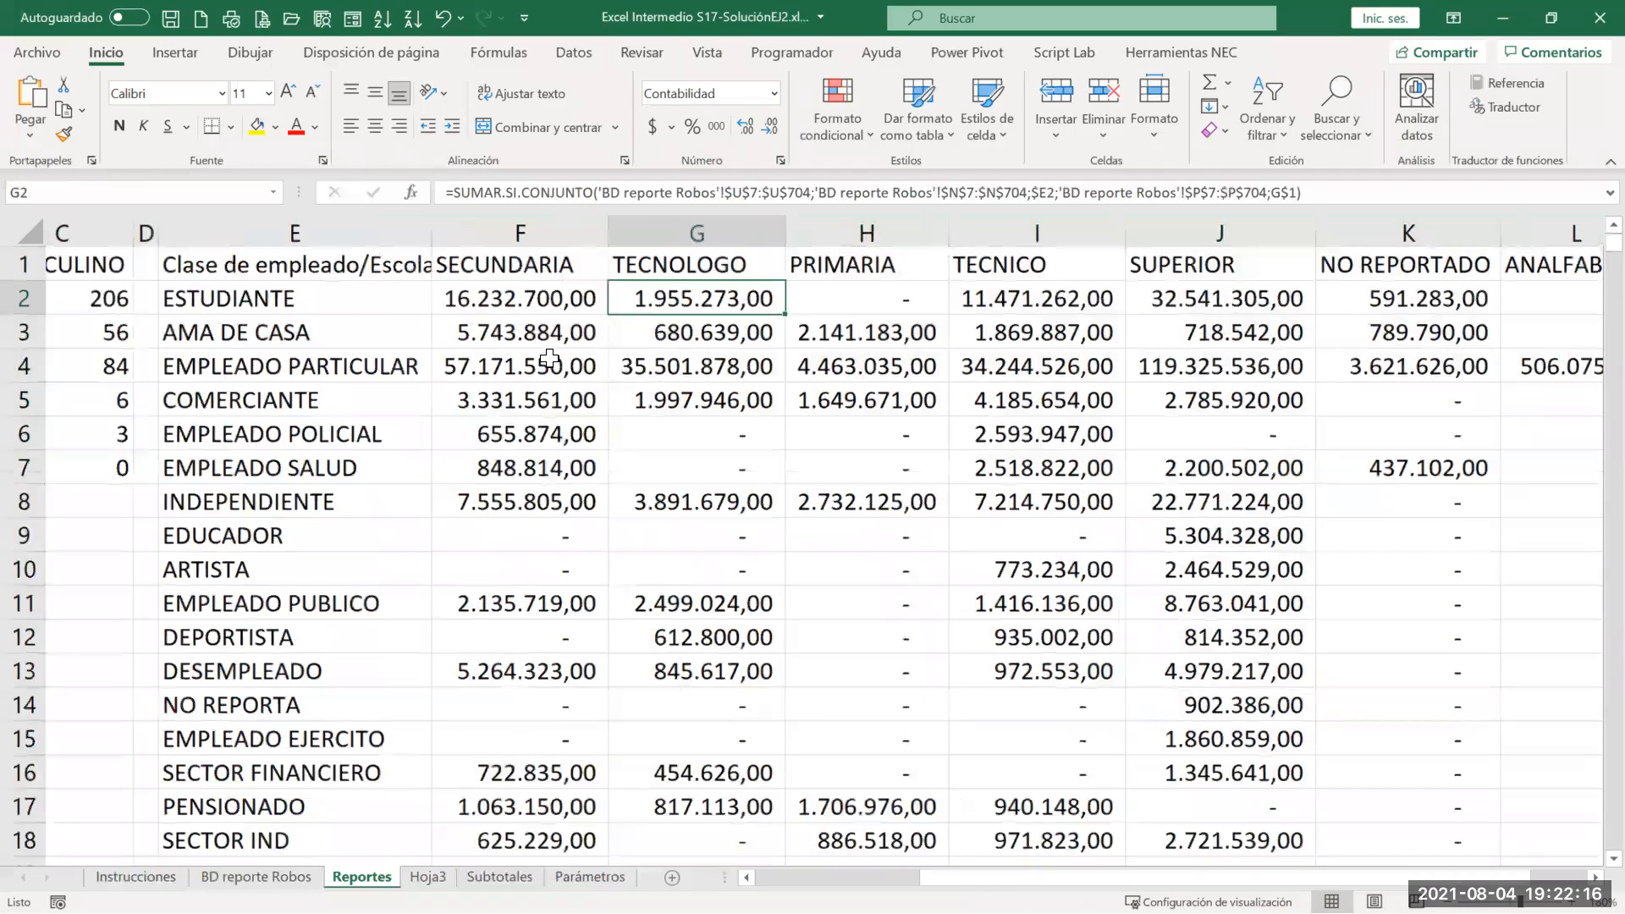
scroll(549, 358, down, 2)
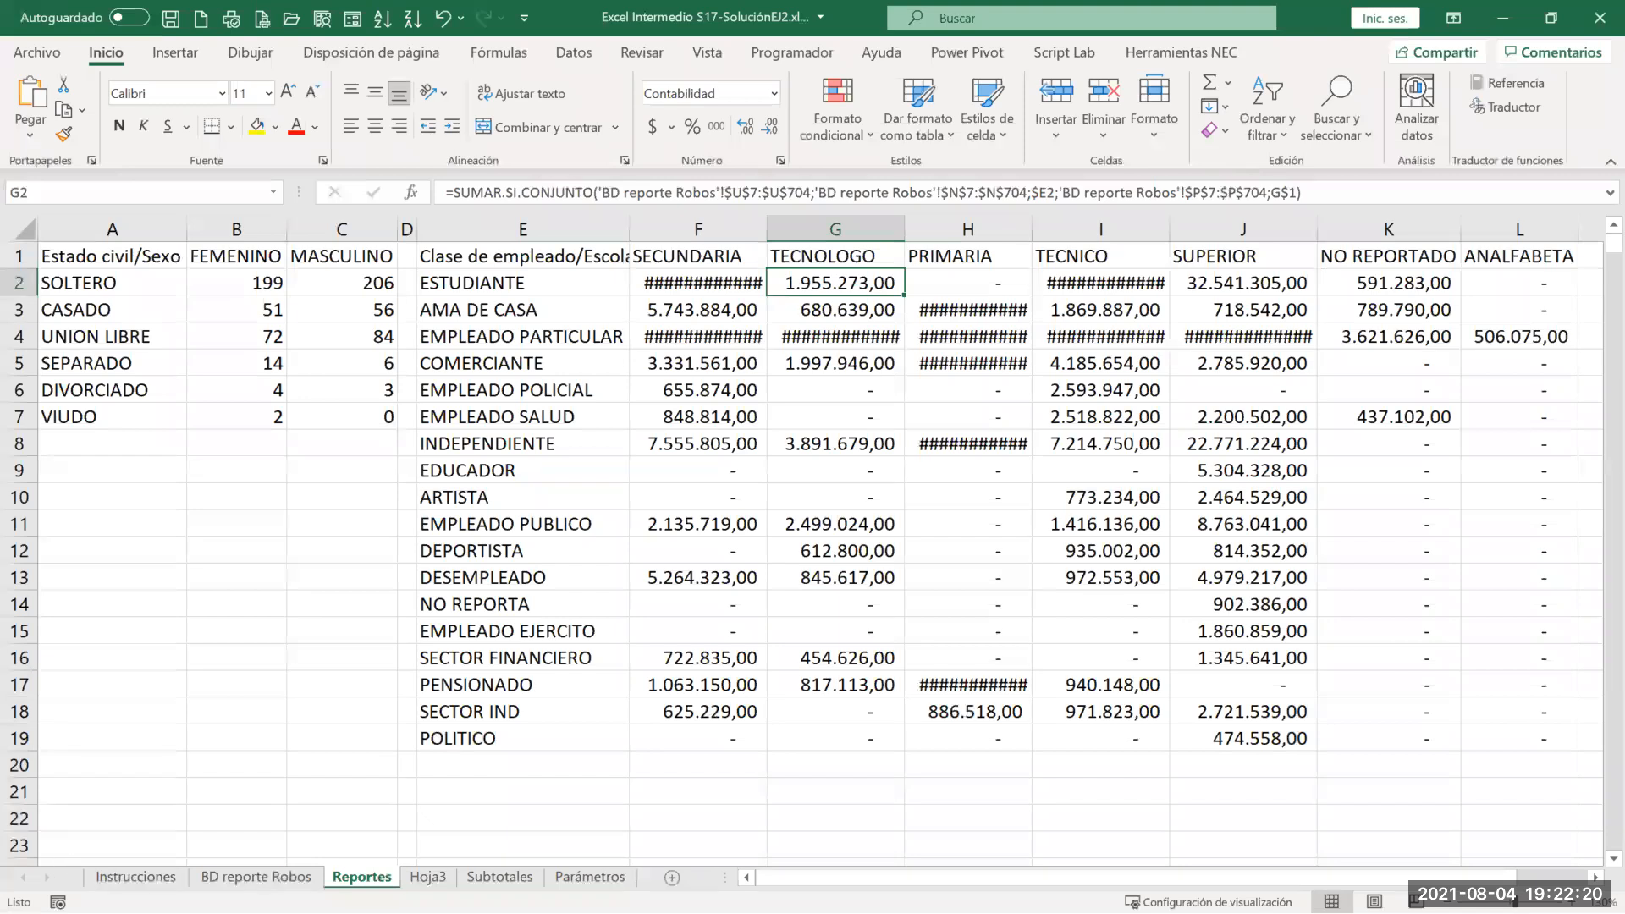
Step: Check the matrix requirements in Instrucciones, and autofit columns E to L of Reportes to their contents
click(112, 877)
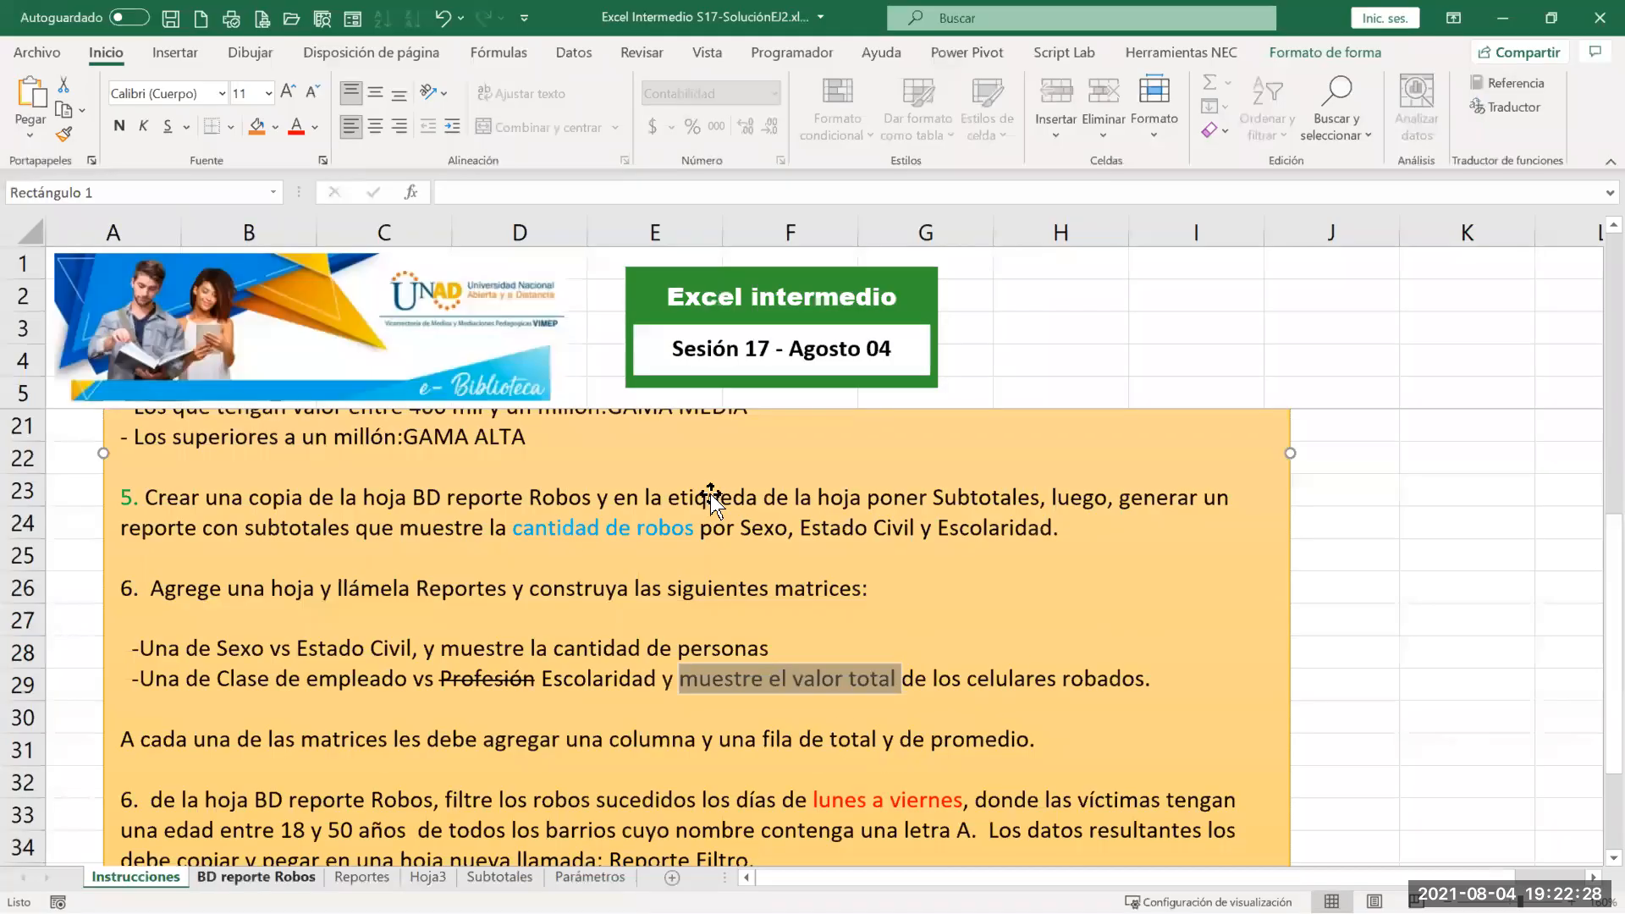
click(254, 877)
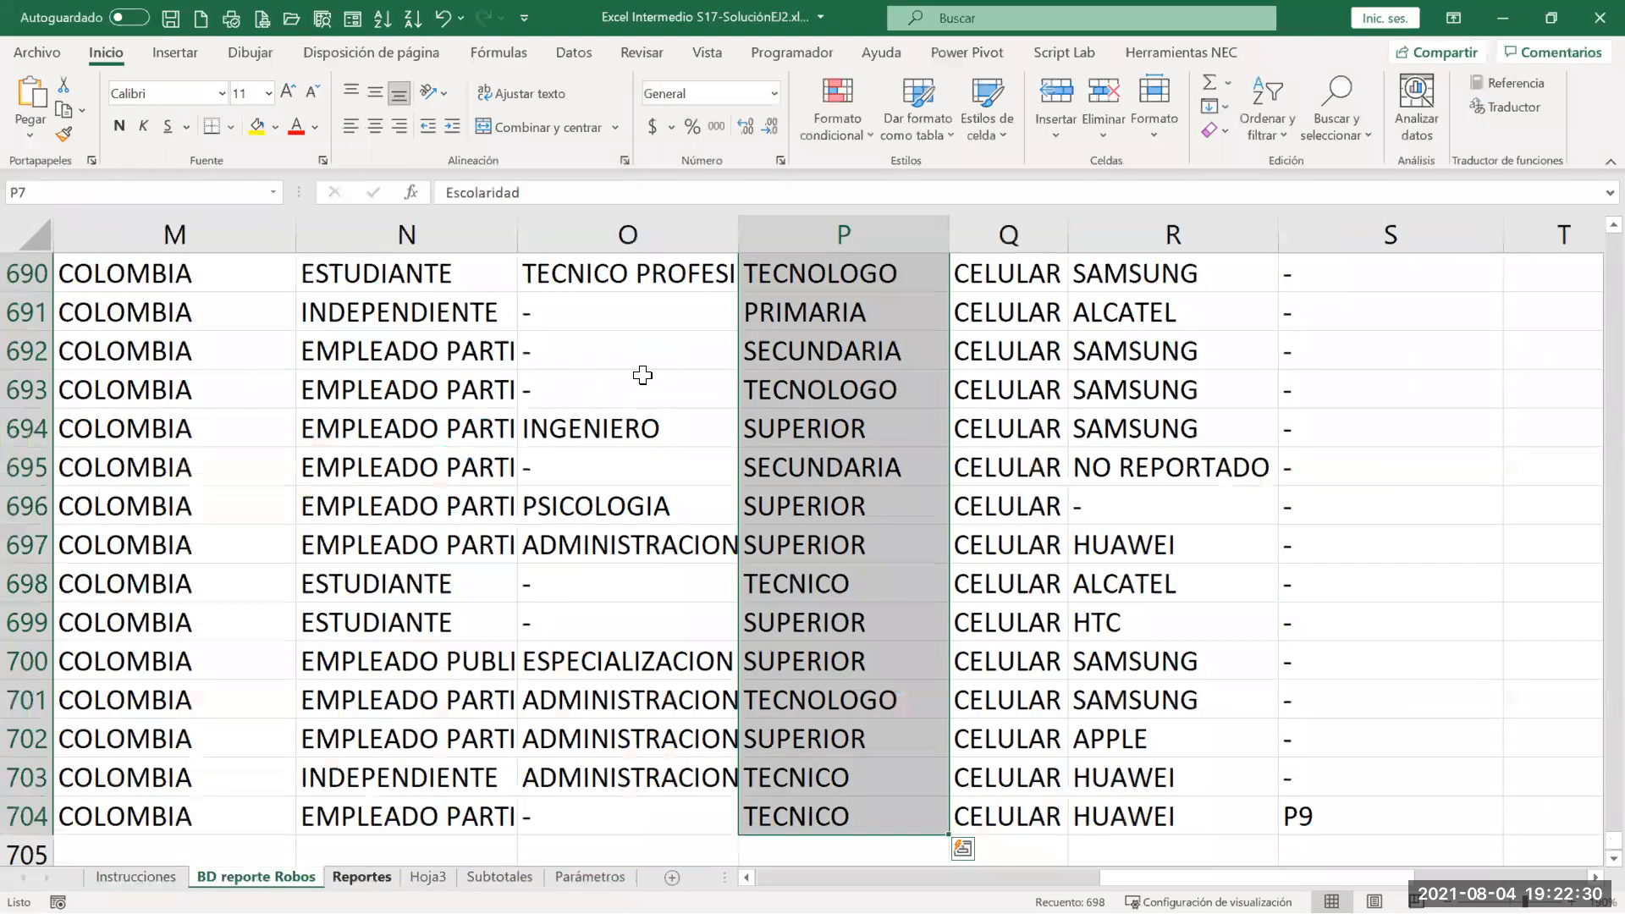
key(ctrl+Page_Down)
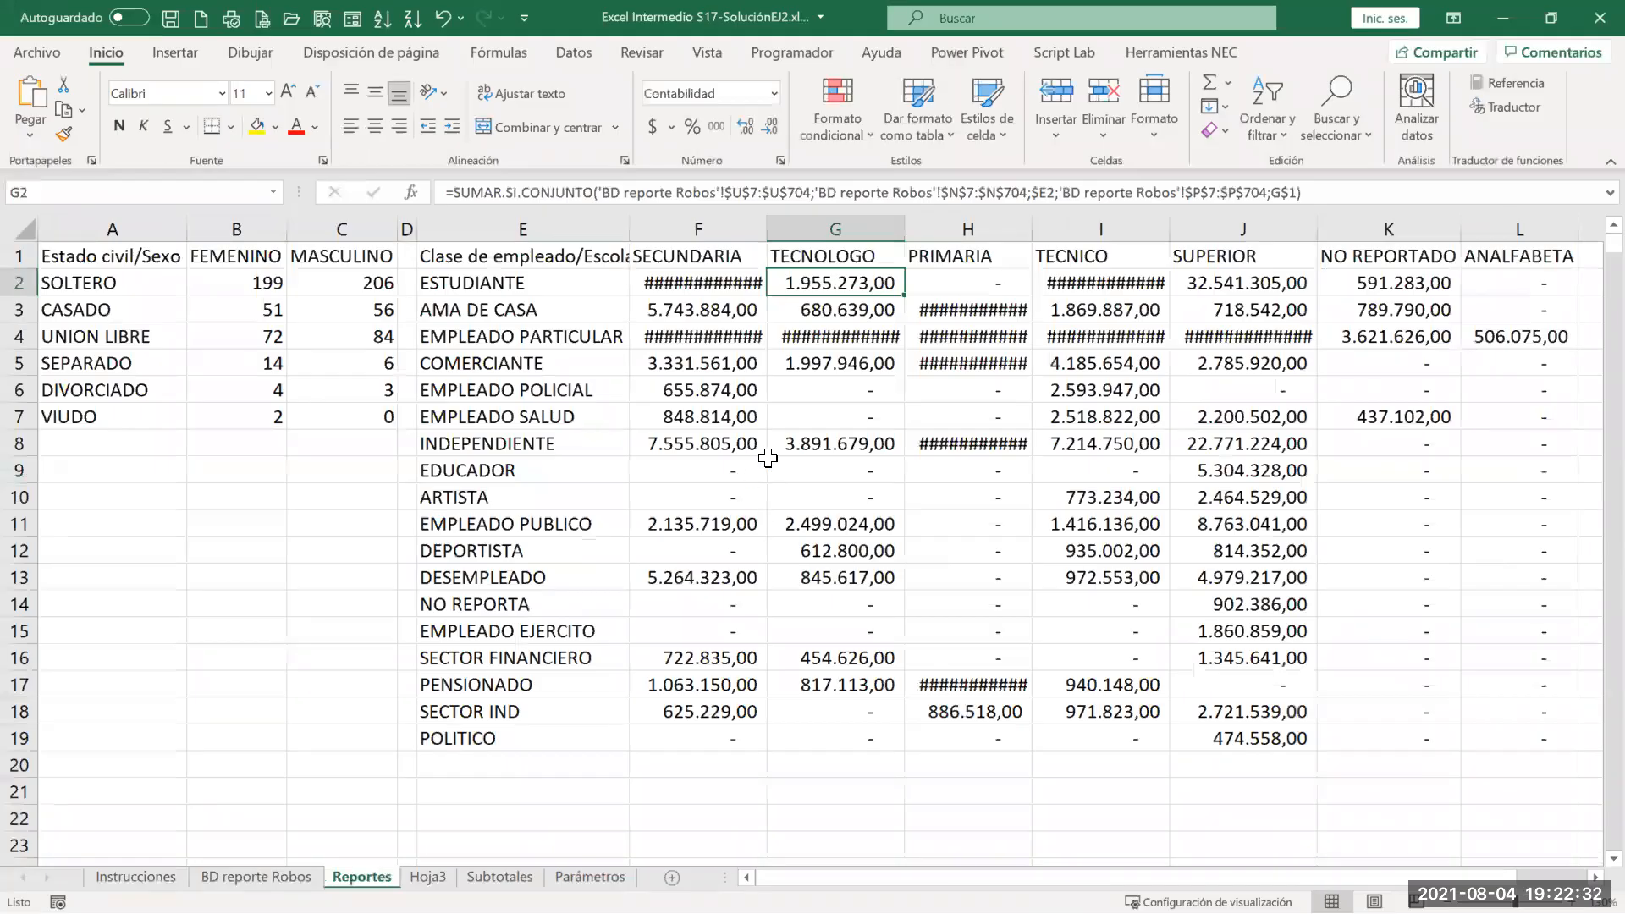
scroll(768, 458, down, 3)
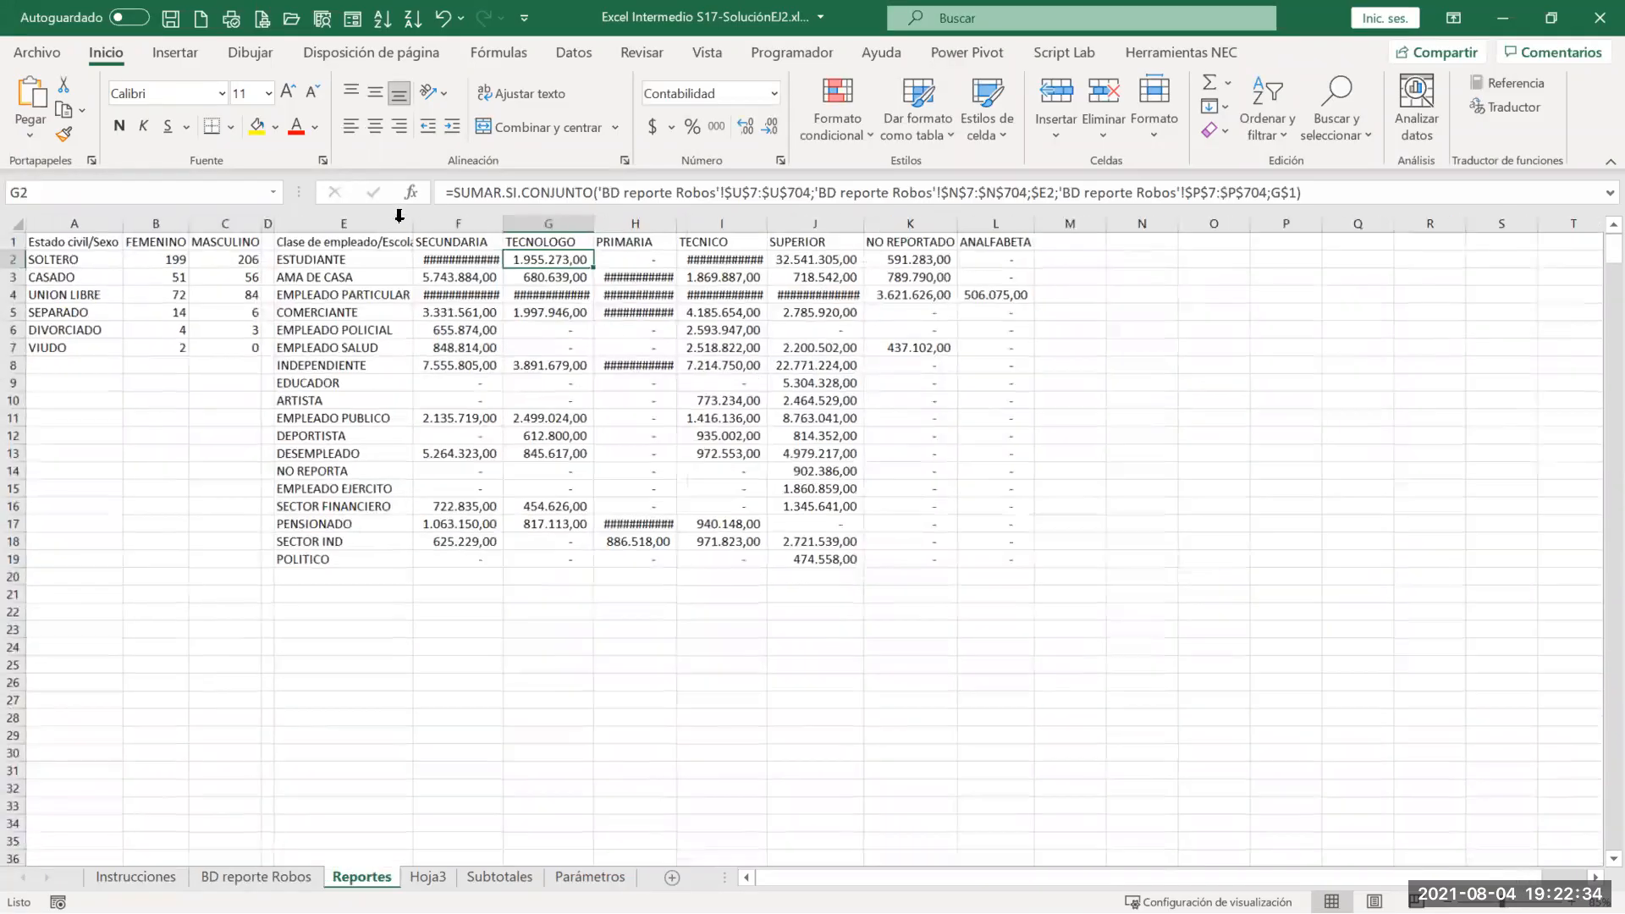
click(549, 222)
drag(343, 223, 995, 223)
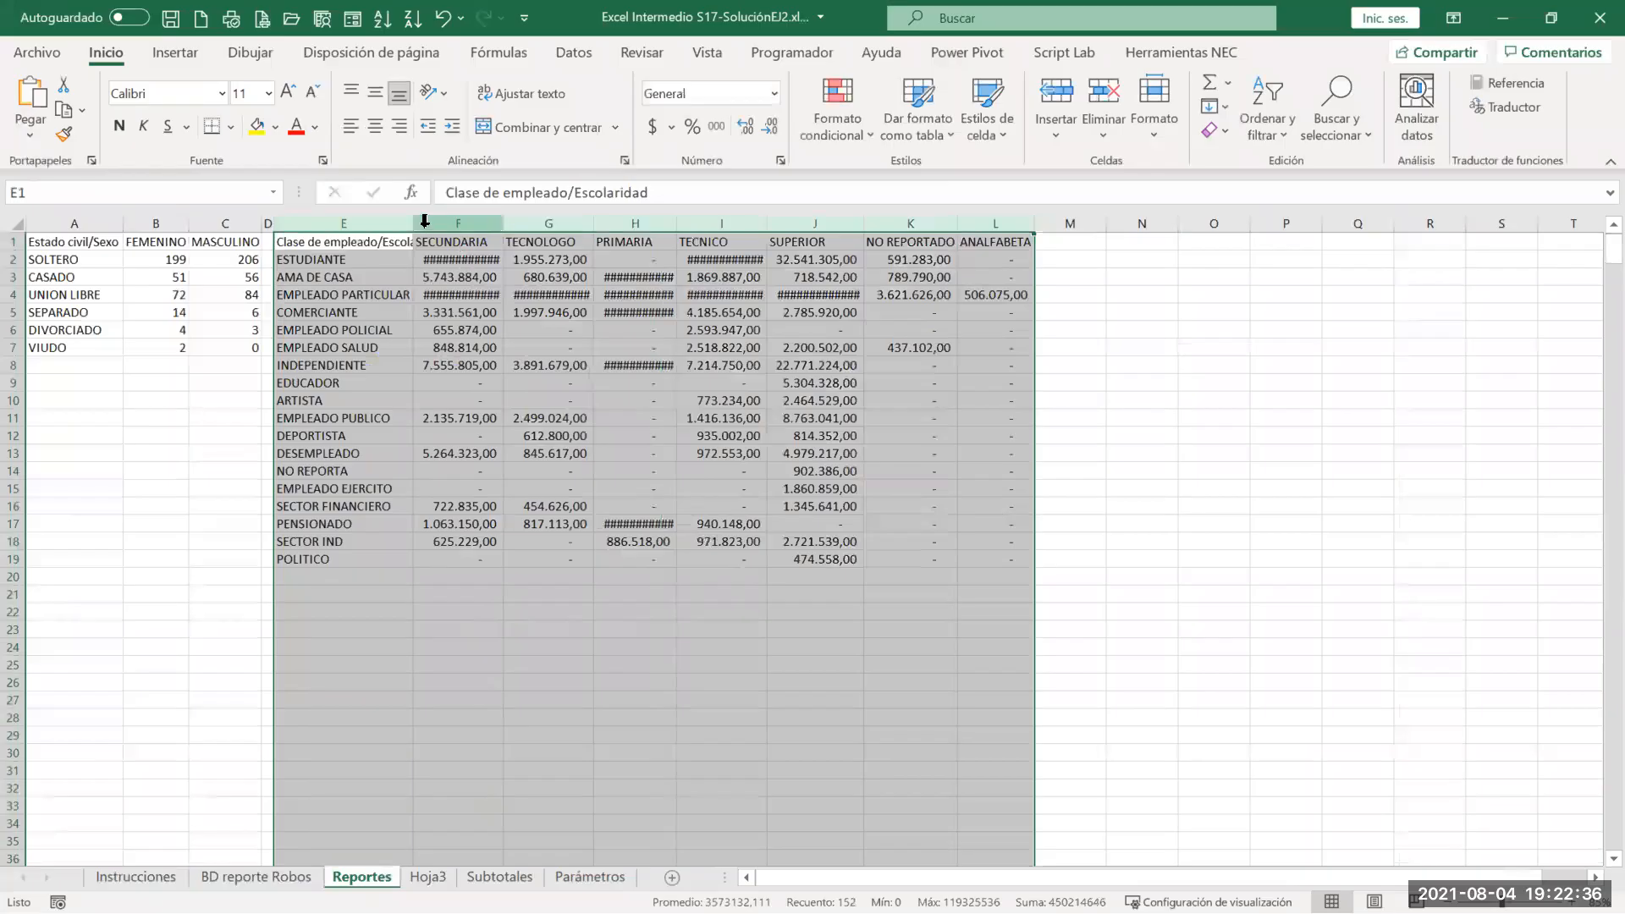
double_click(416, 223)
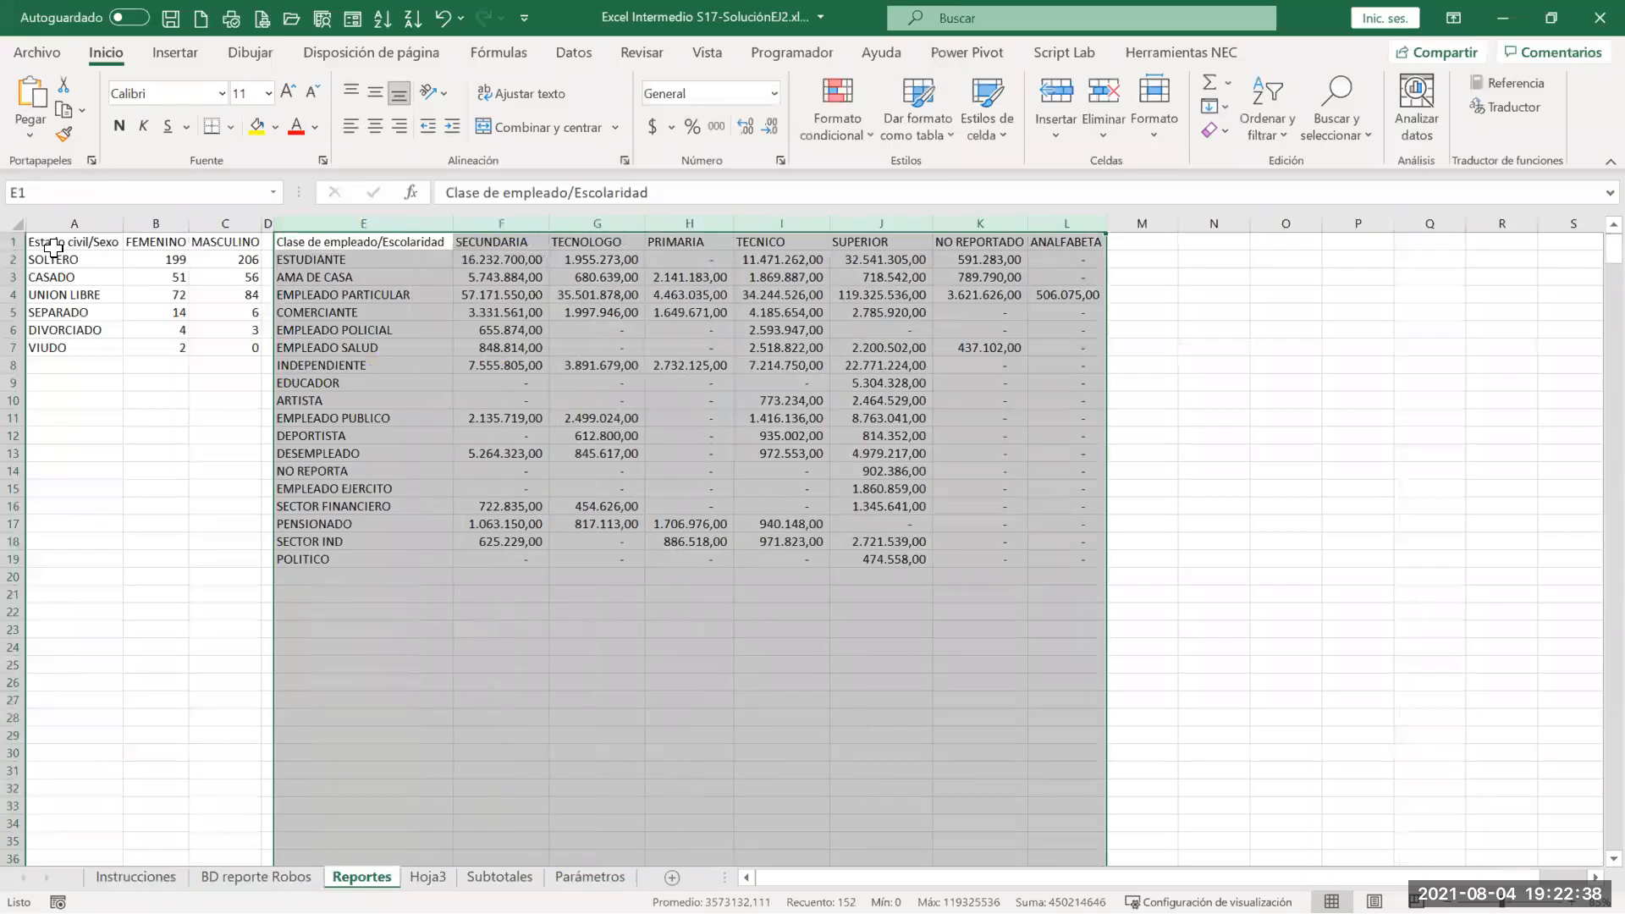
Step: Relocate the Estado civil/Sexo matrix beyond the Clase de empleado matrix, deleting the emptied columns A to D so it starts at L1
drag(55, 237, 1469, 341)
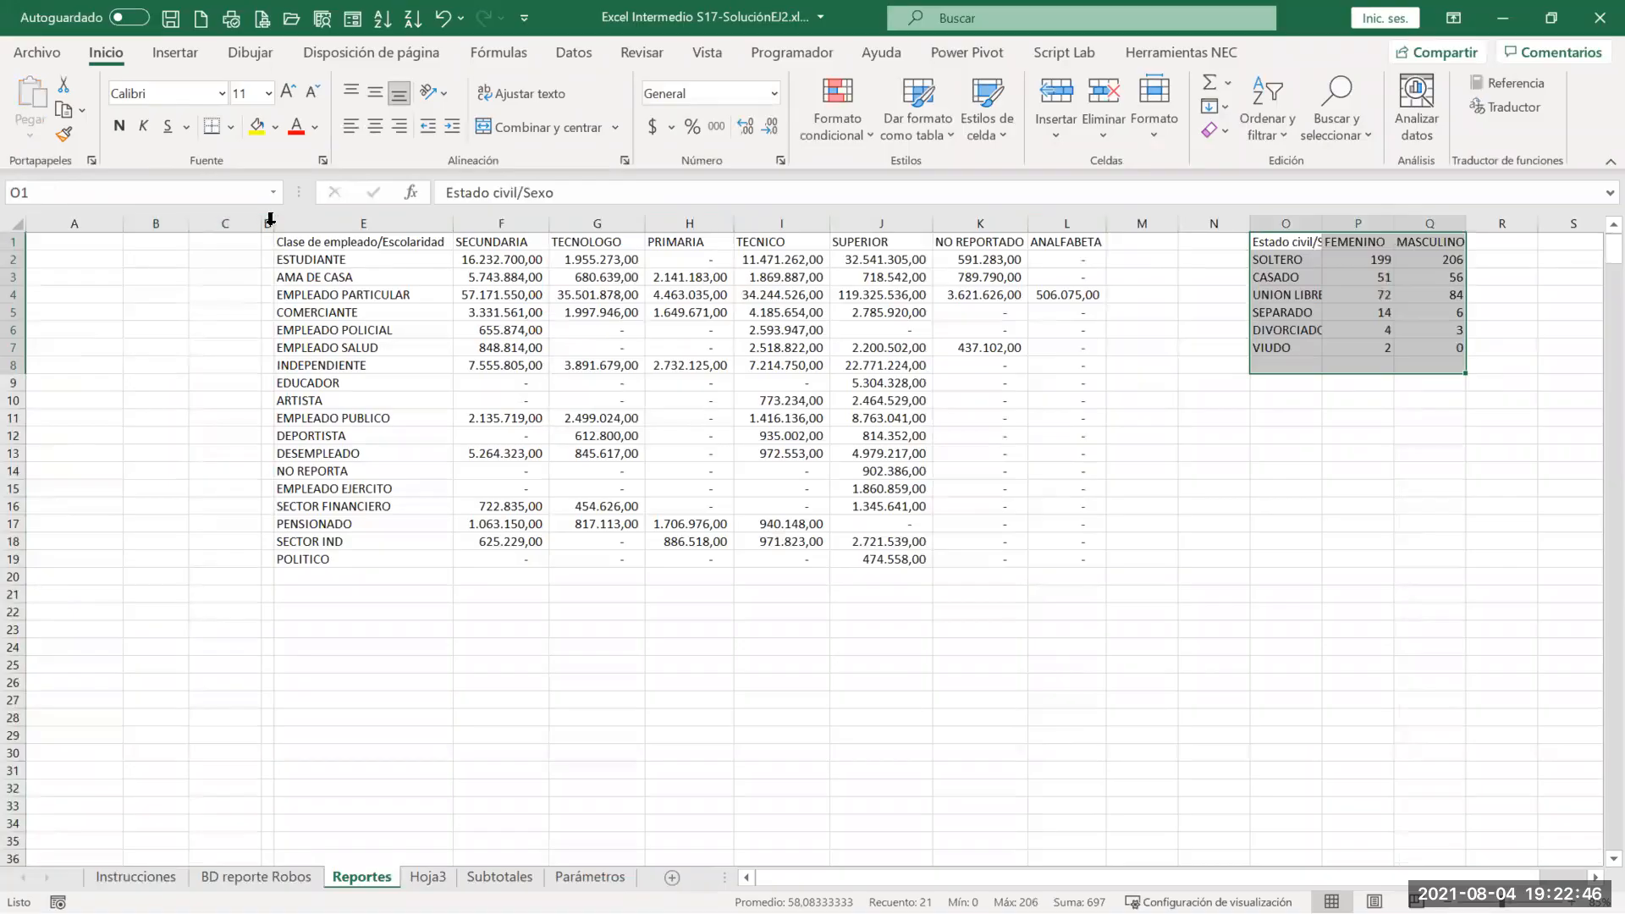
drag(270, 223, 8, 225)
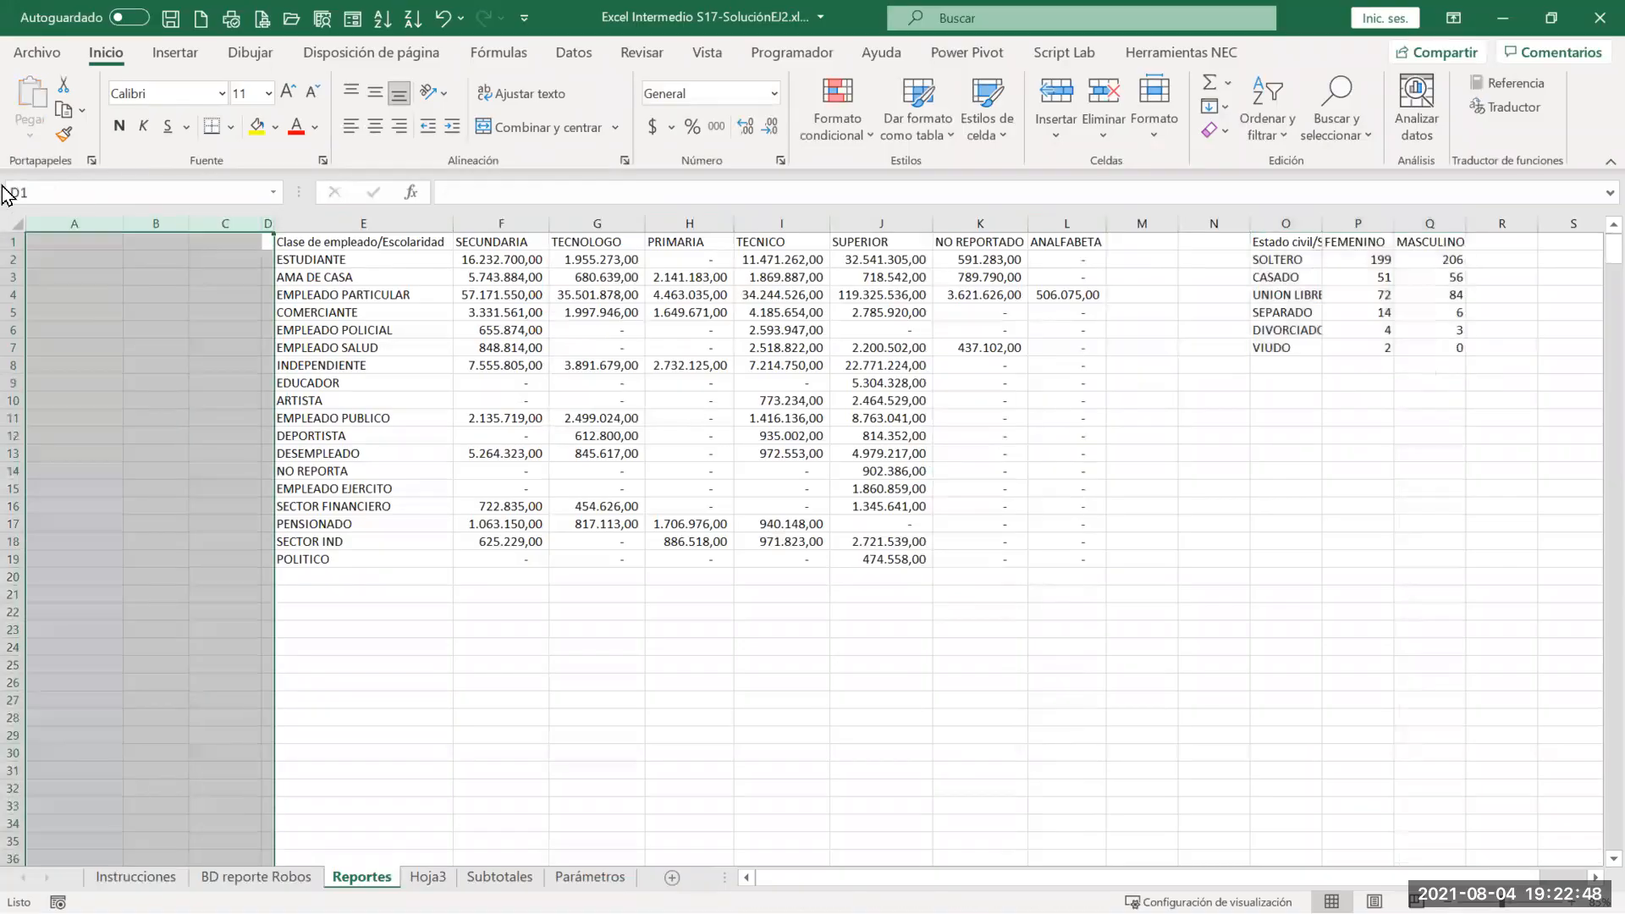
key(ctrl+minus)
click(631, 401)
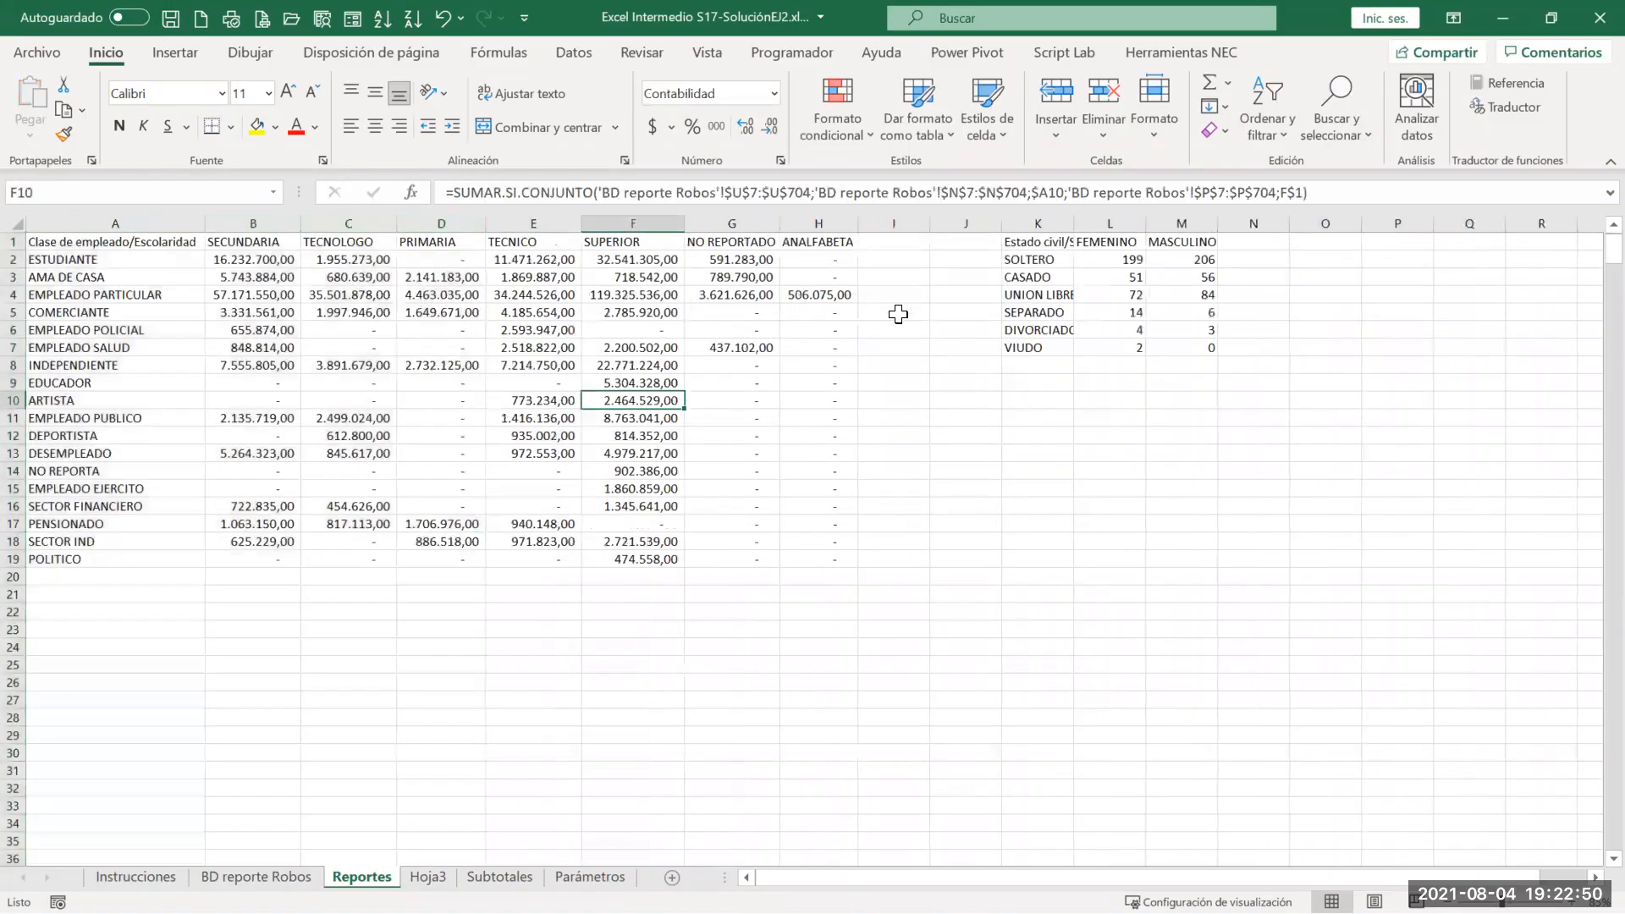
drag(1047, 243, 1227, 353)
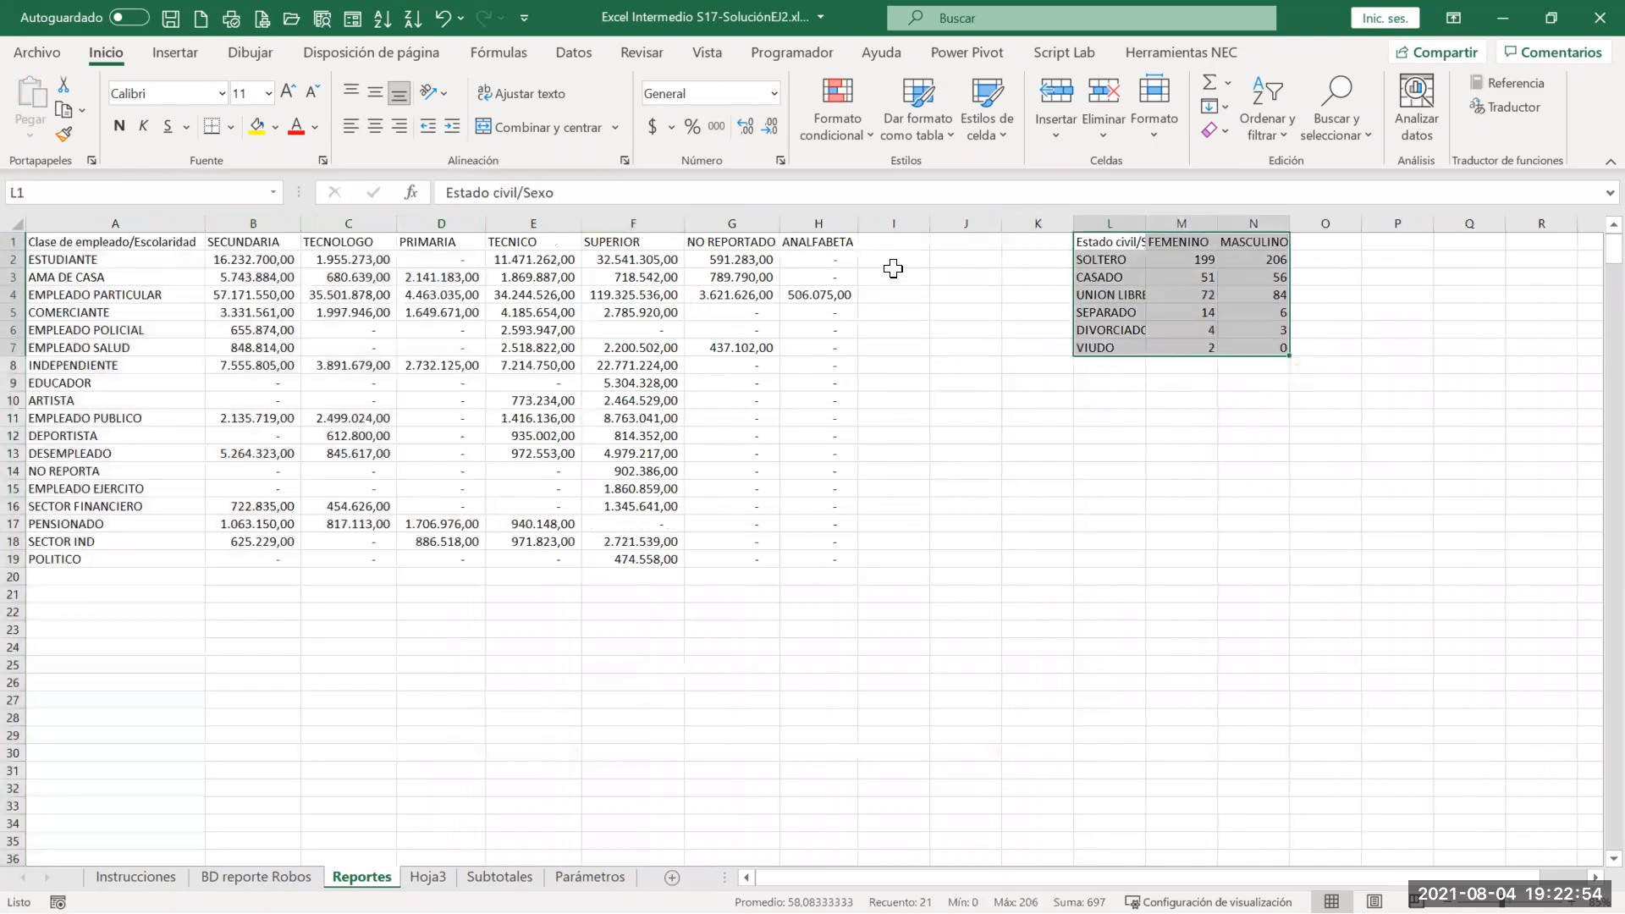
Step: Add the bold headings Total in I1 and Promedio in J1 of the Clase de empleado matrix
click(896, 243)
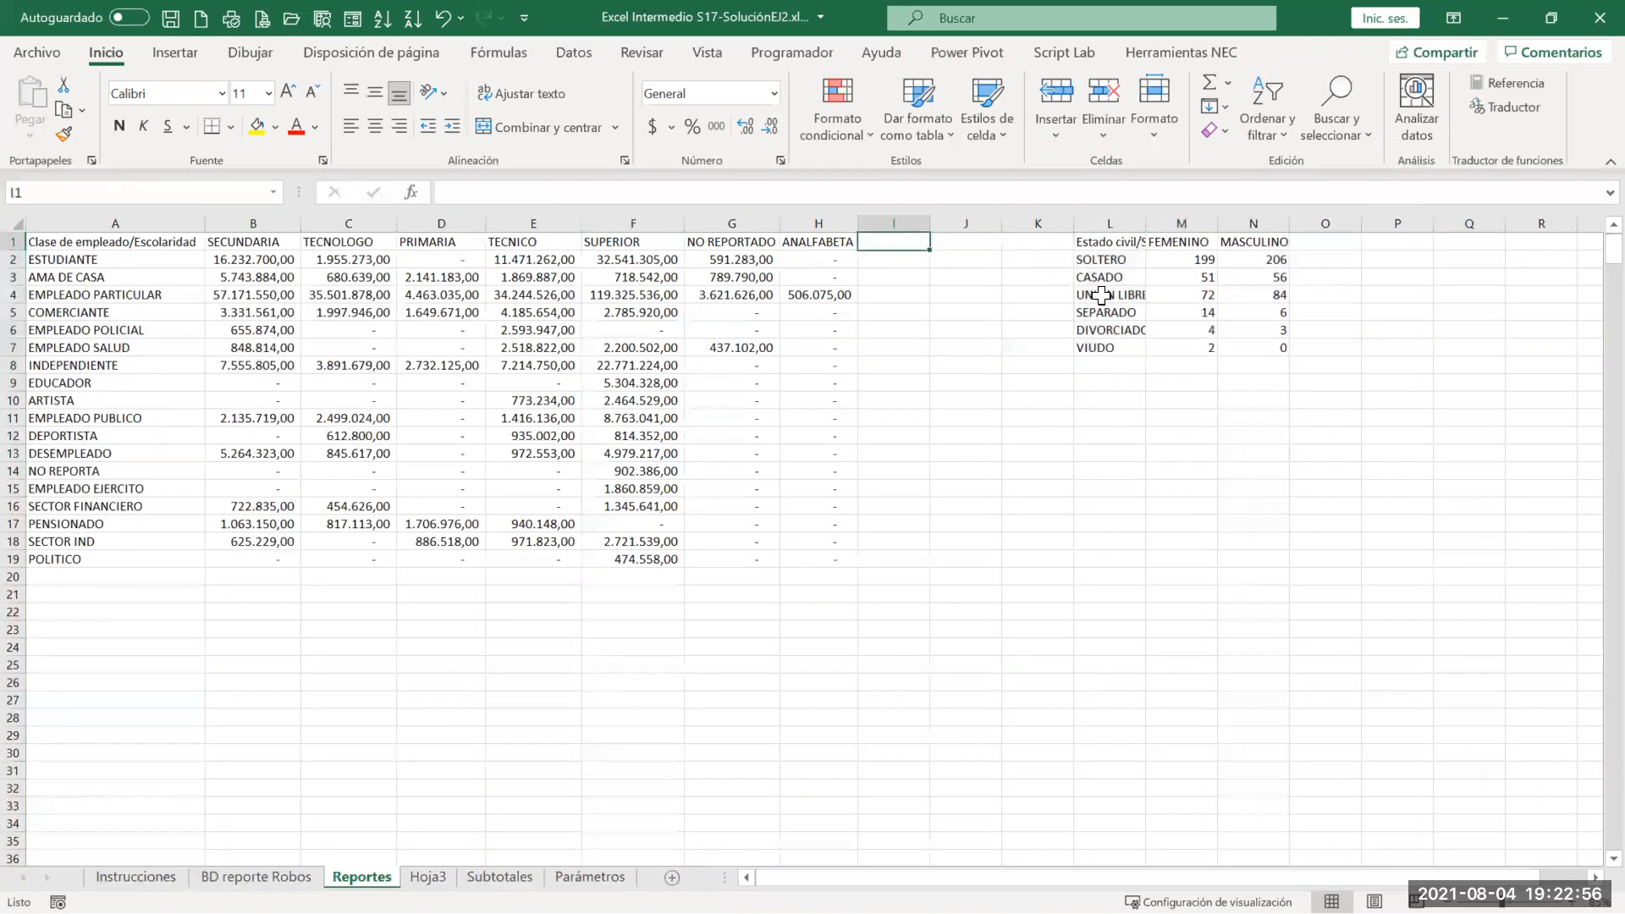
text(Tota)
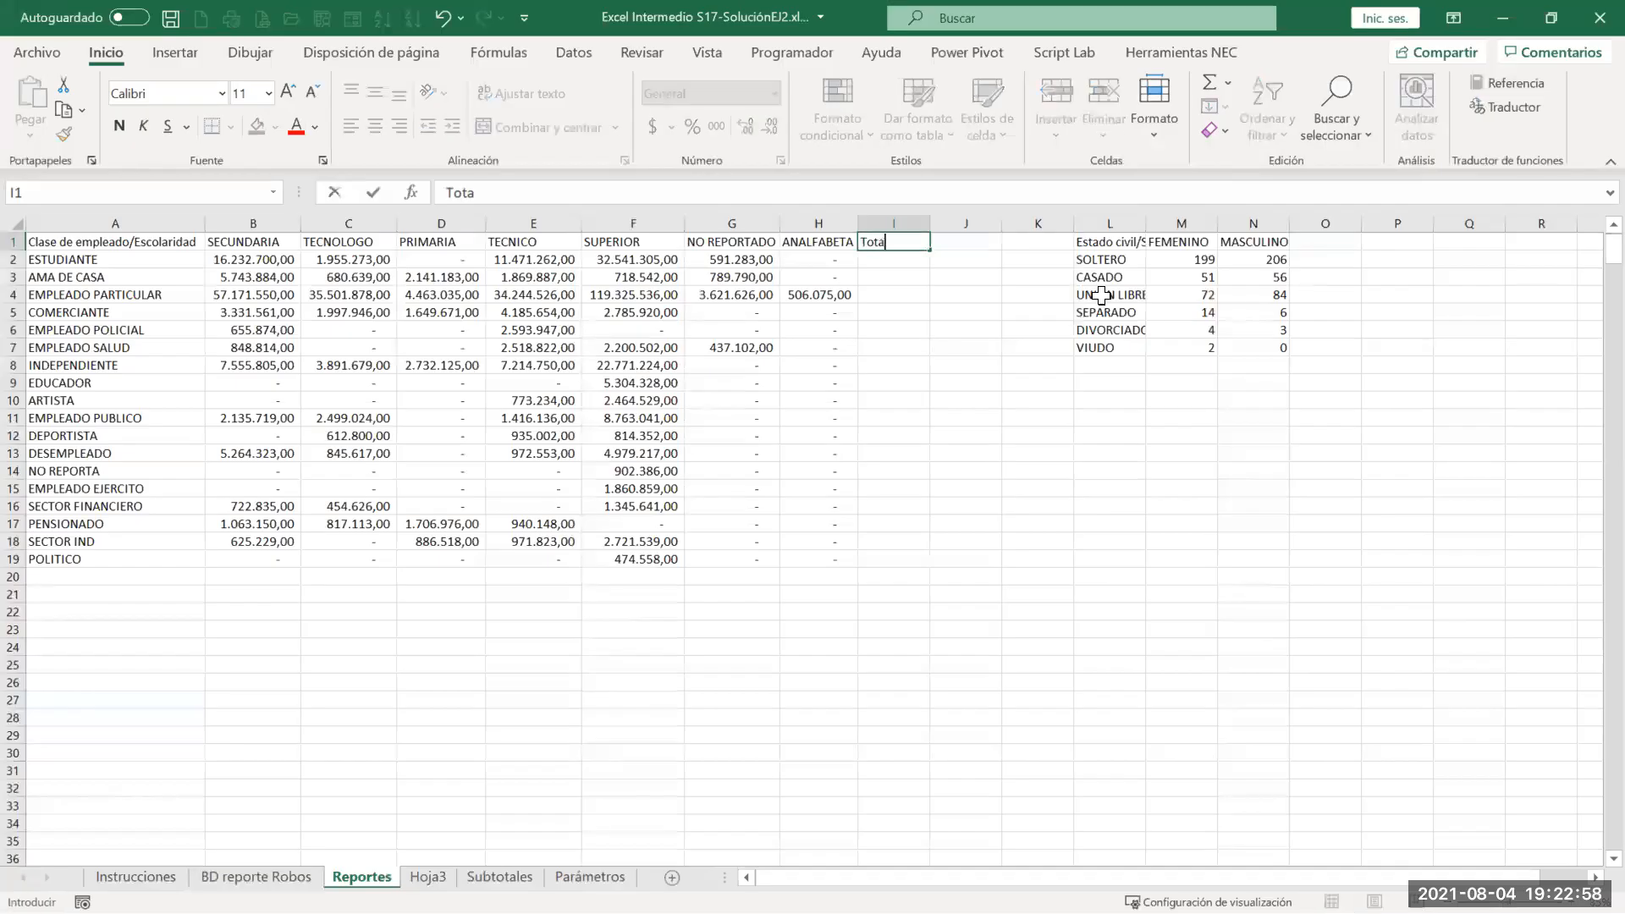
text(l)
key(Return)
key(Up)
key(ctrl+n)
key(Right)
text(P)
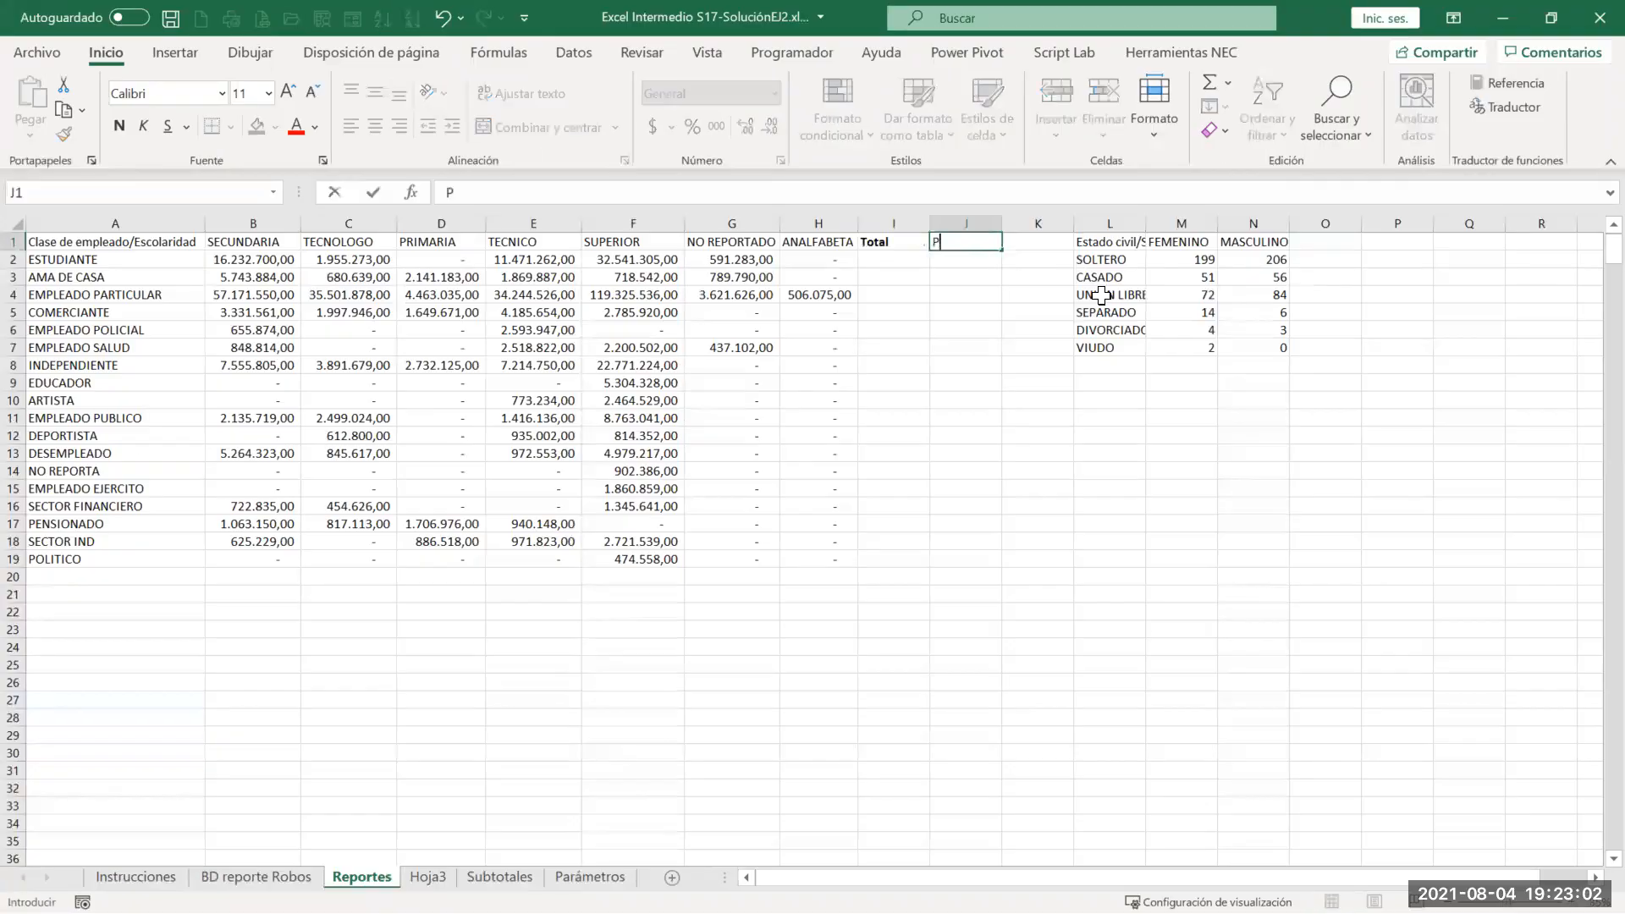
text(romedio)
key(Return)
key(Up)
key(ctrl+n)
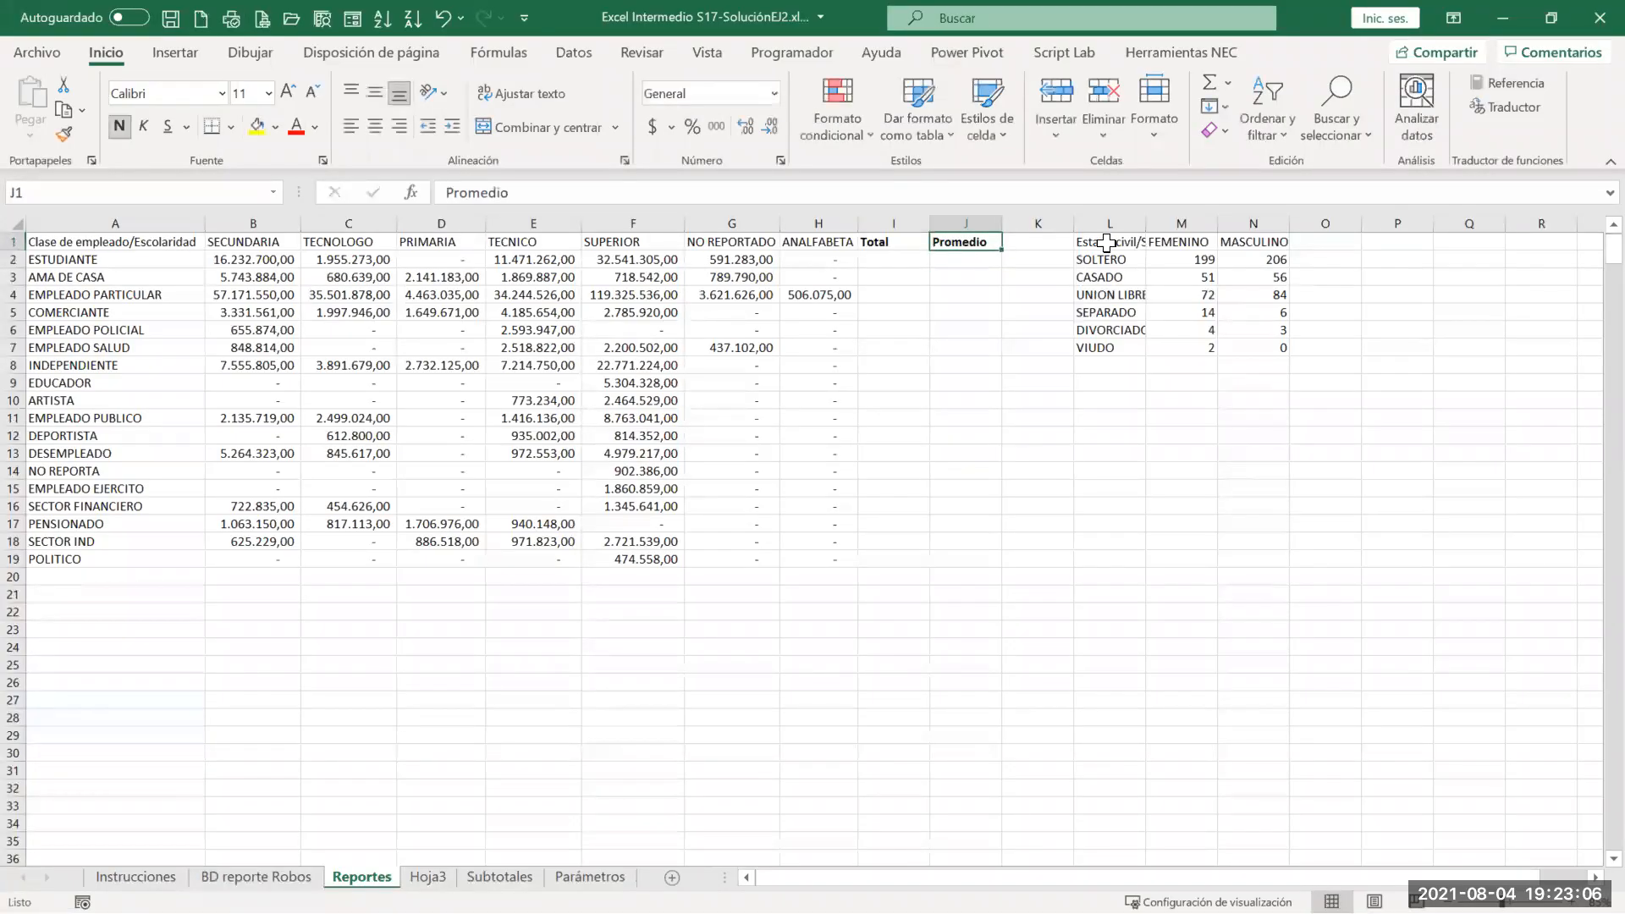
Step: Copy the Total and Promedio headings and paste them transposed as row labels in A21:A22
click(910, 236)
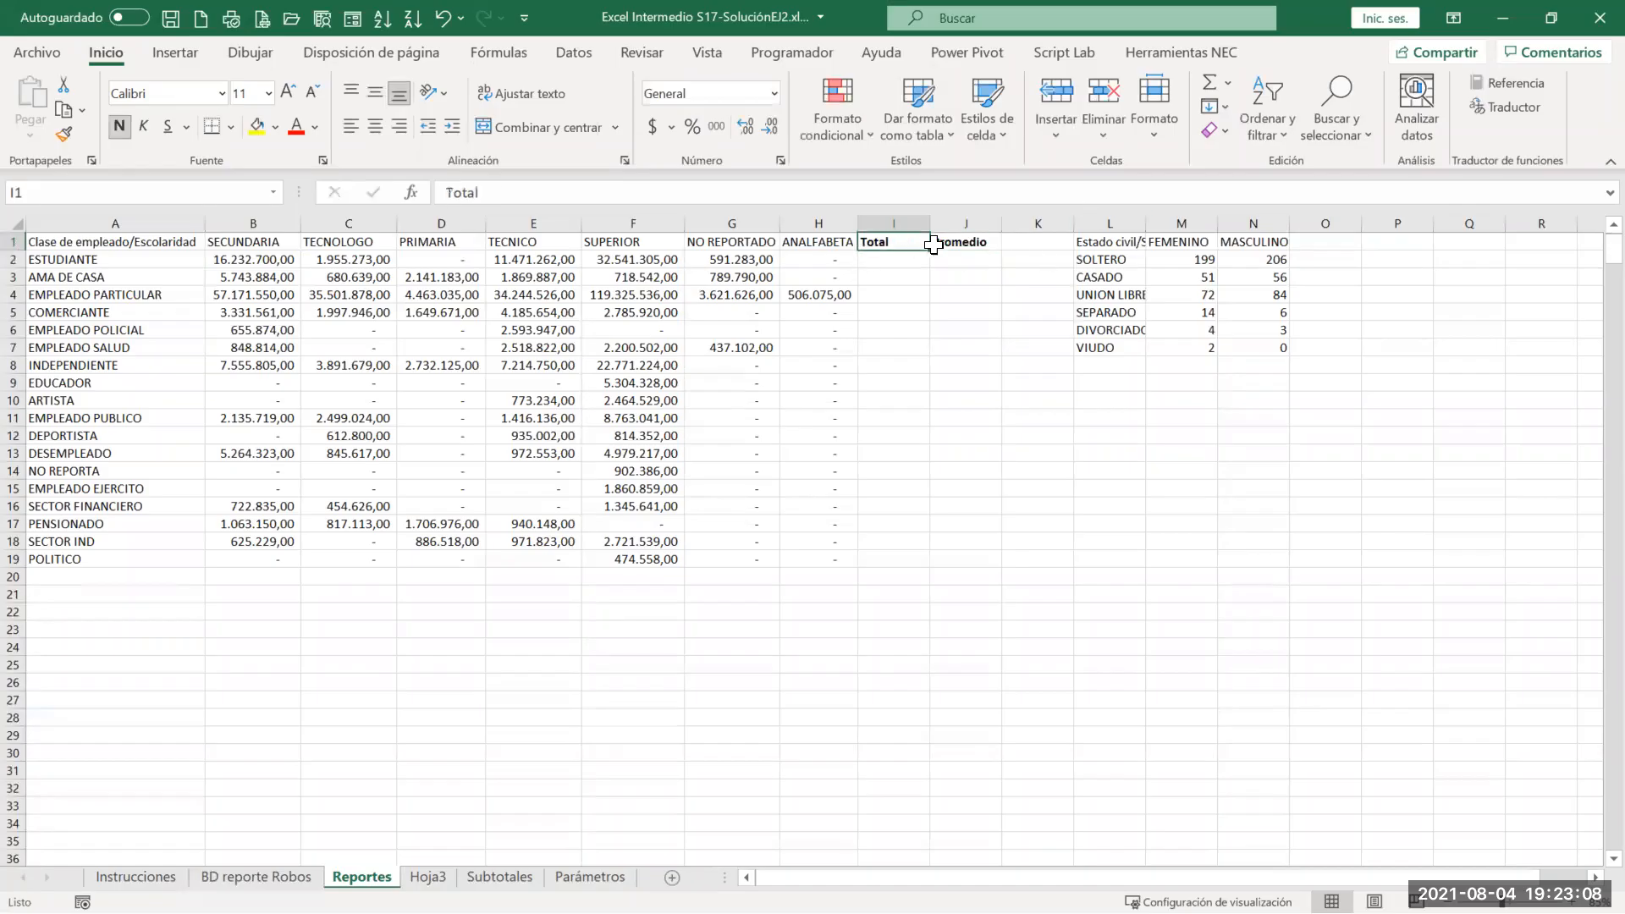
drag(933, 245, 940, 245)
key(ctrl+c)
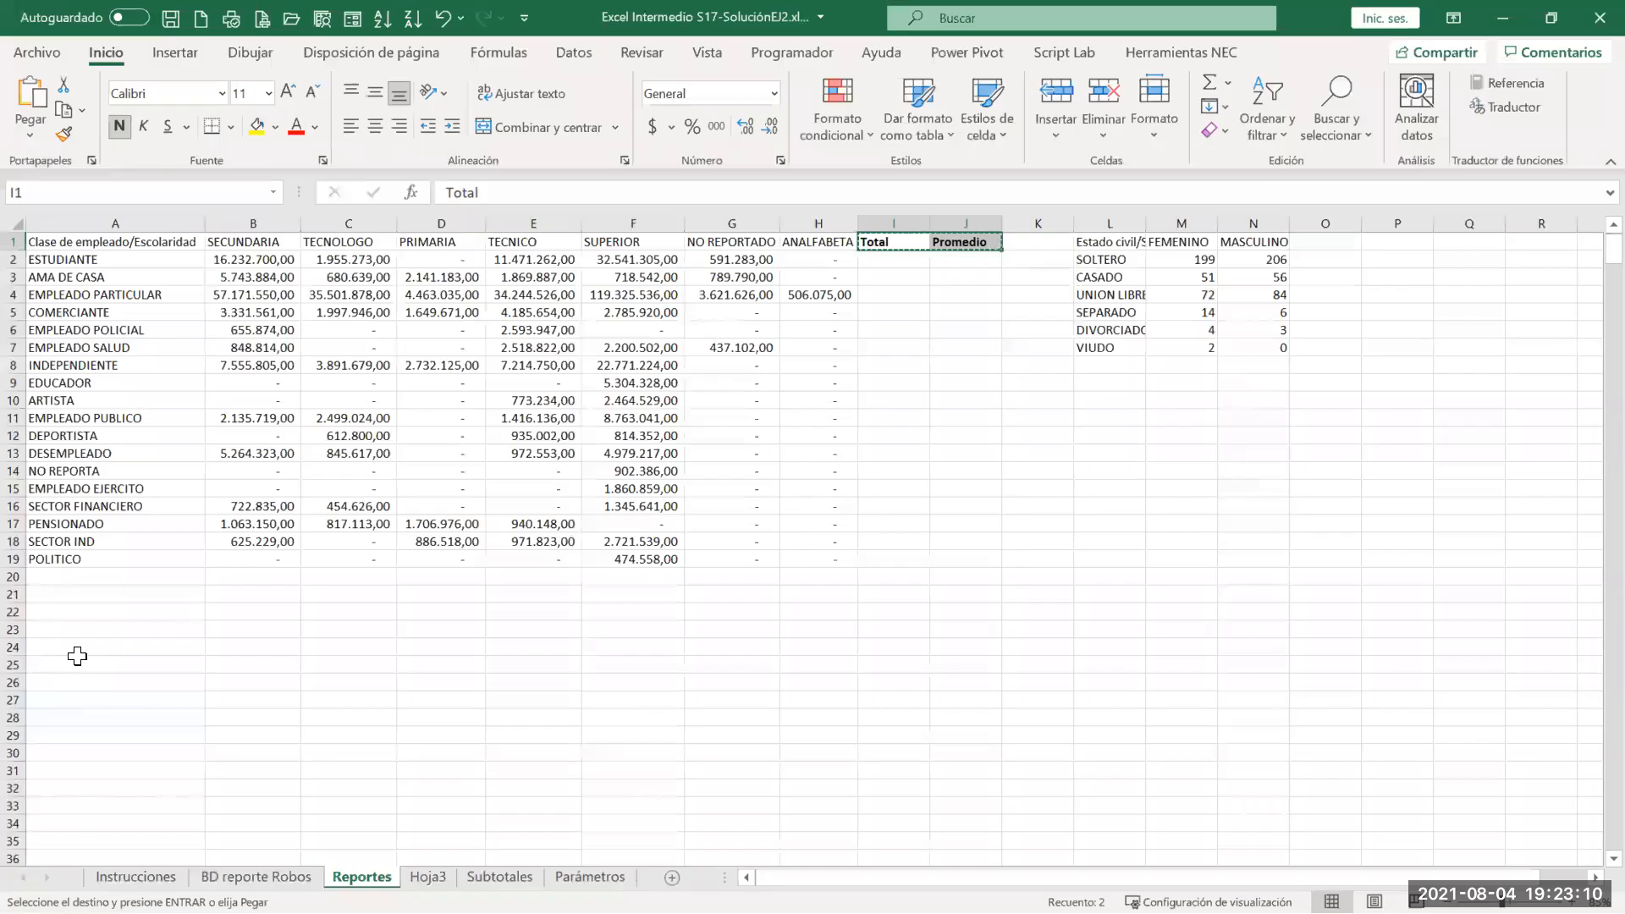
click(65, 590)
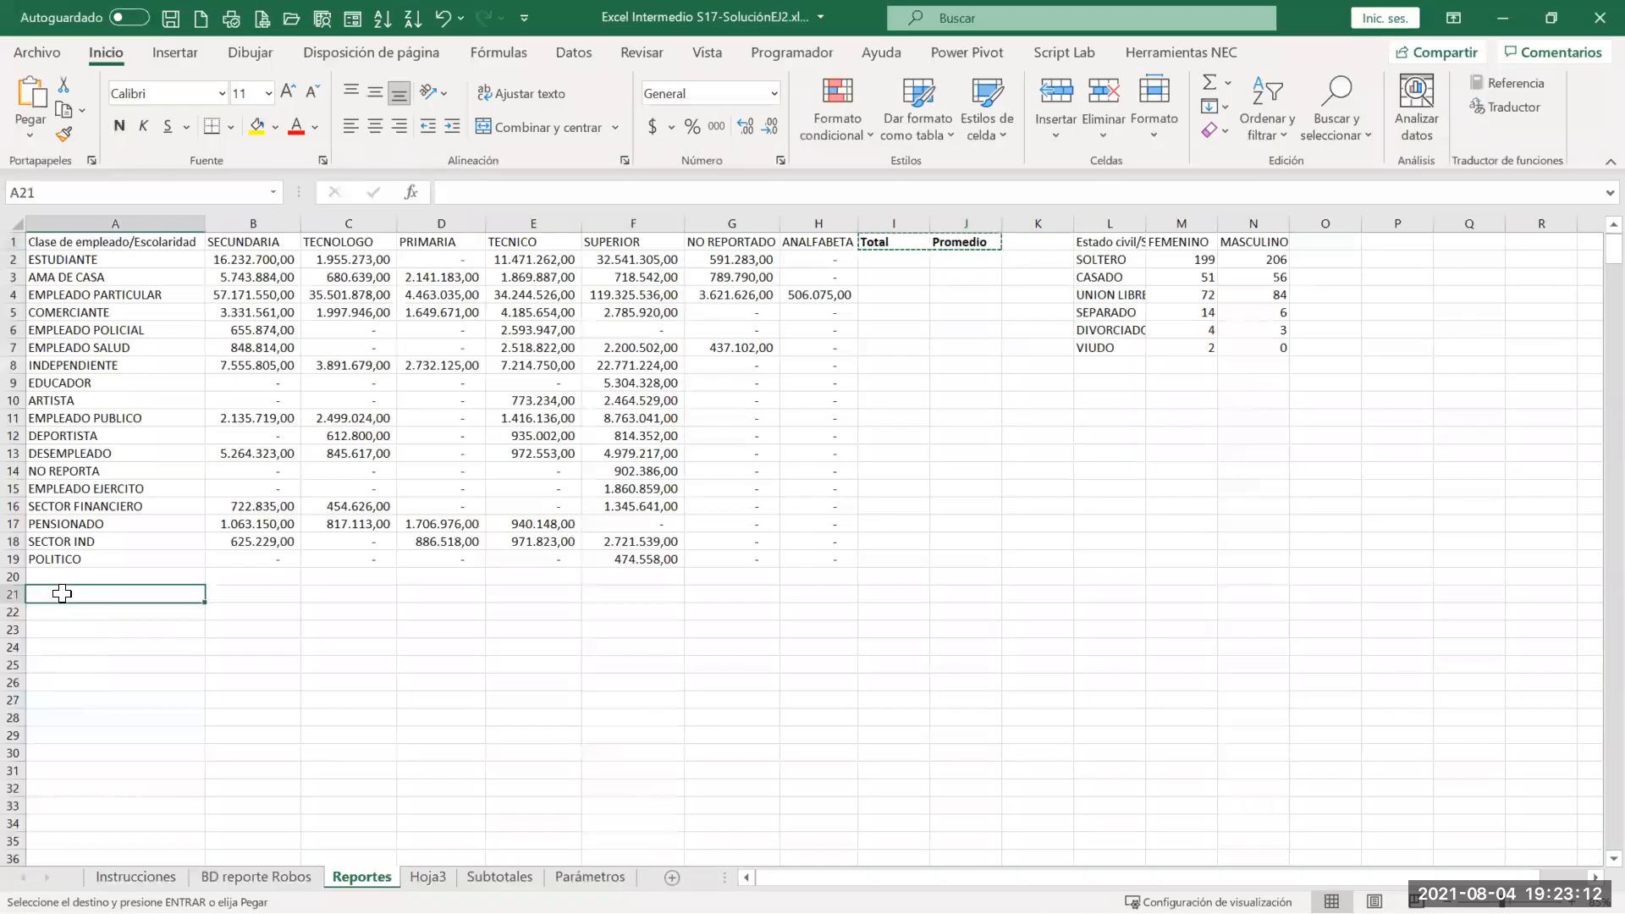
key(ctrl+alt+v)
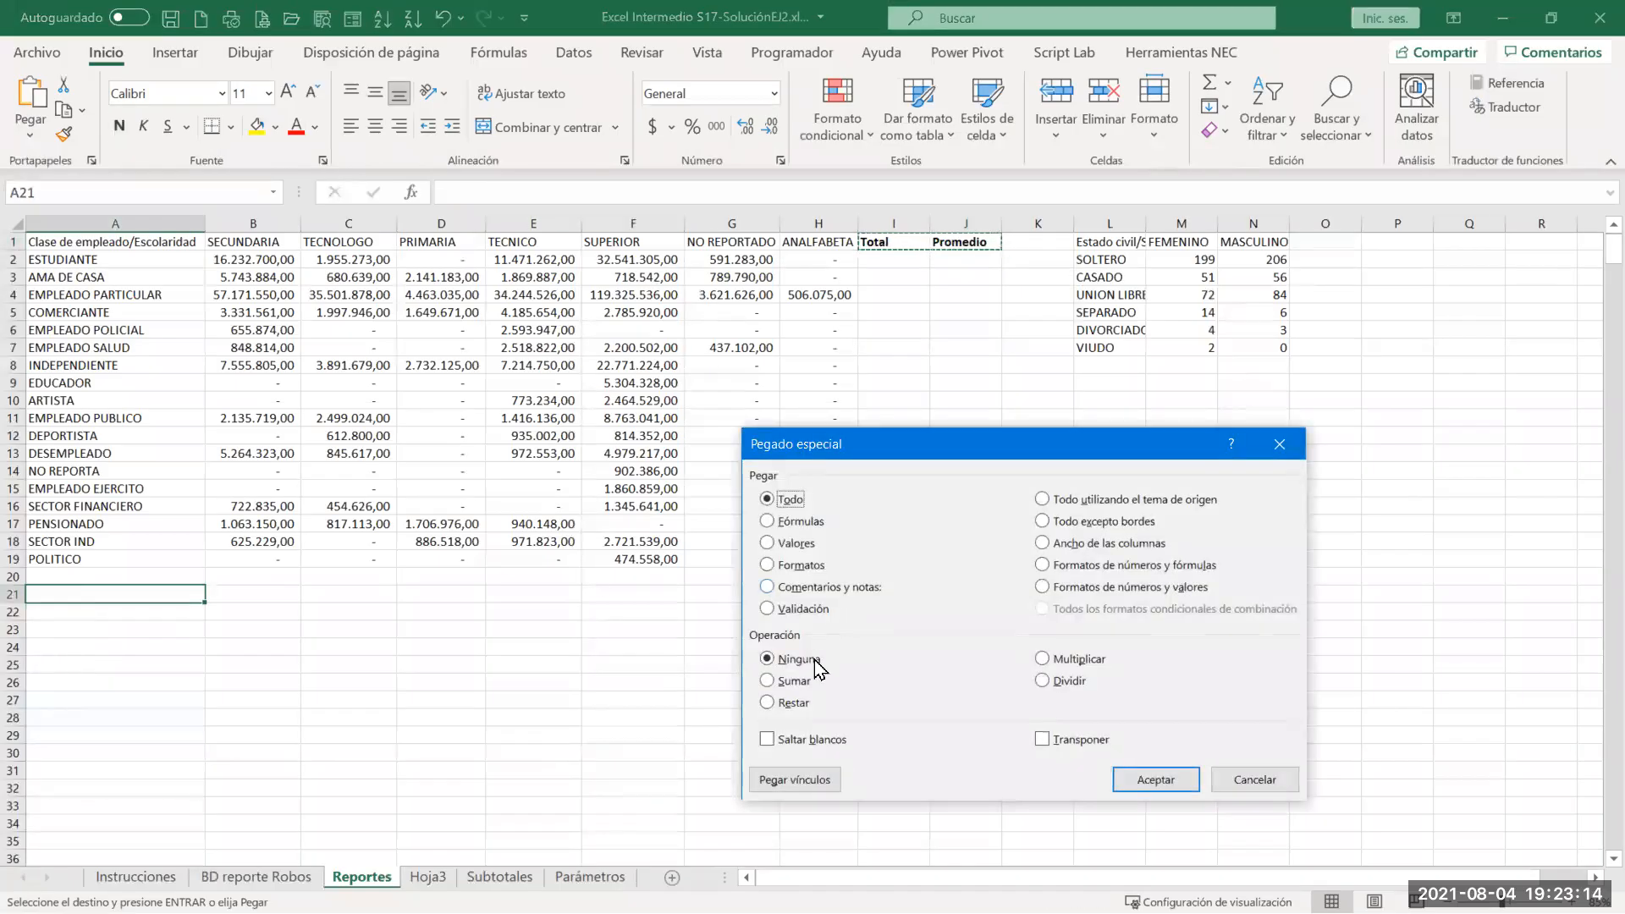
click(1042, 739)
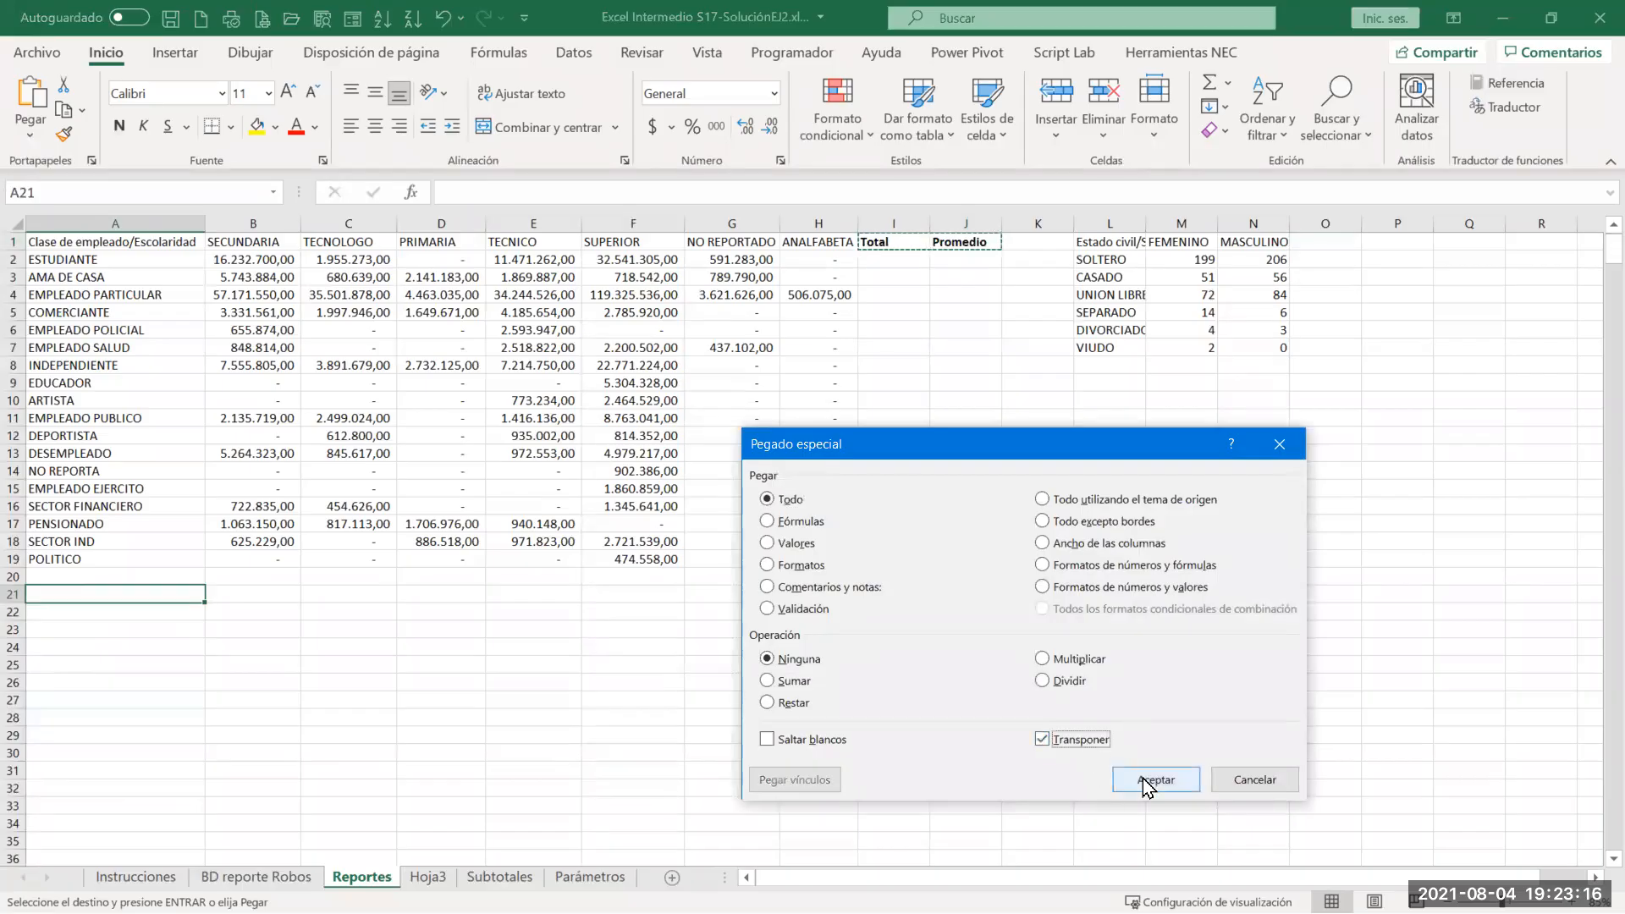
click(1126, 776)
Step: Copy the Total and Promedio row labels below the Estado civil/Sexo matrix, starting at L9
key(ctrl+c)
click(1107, 387)
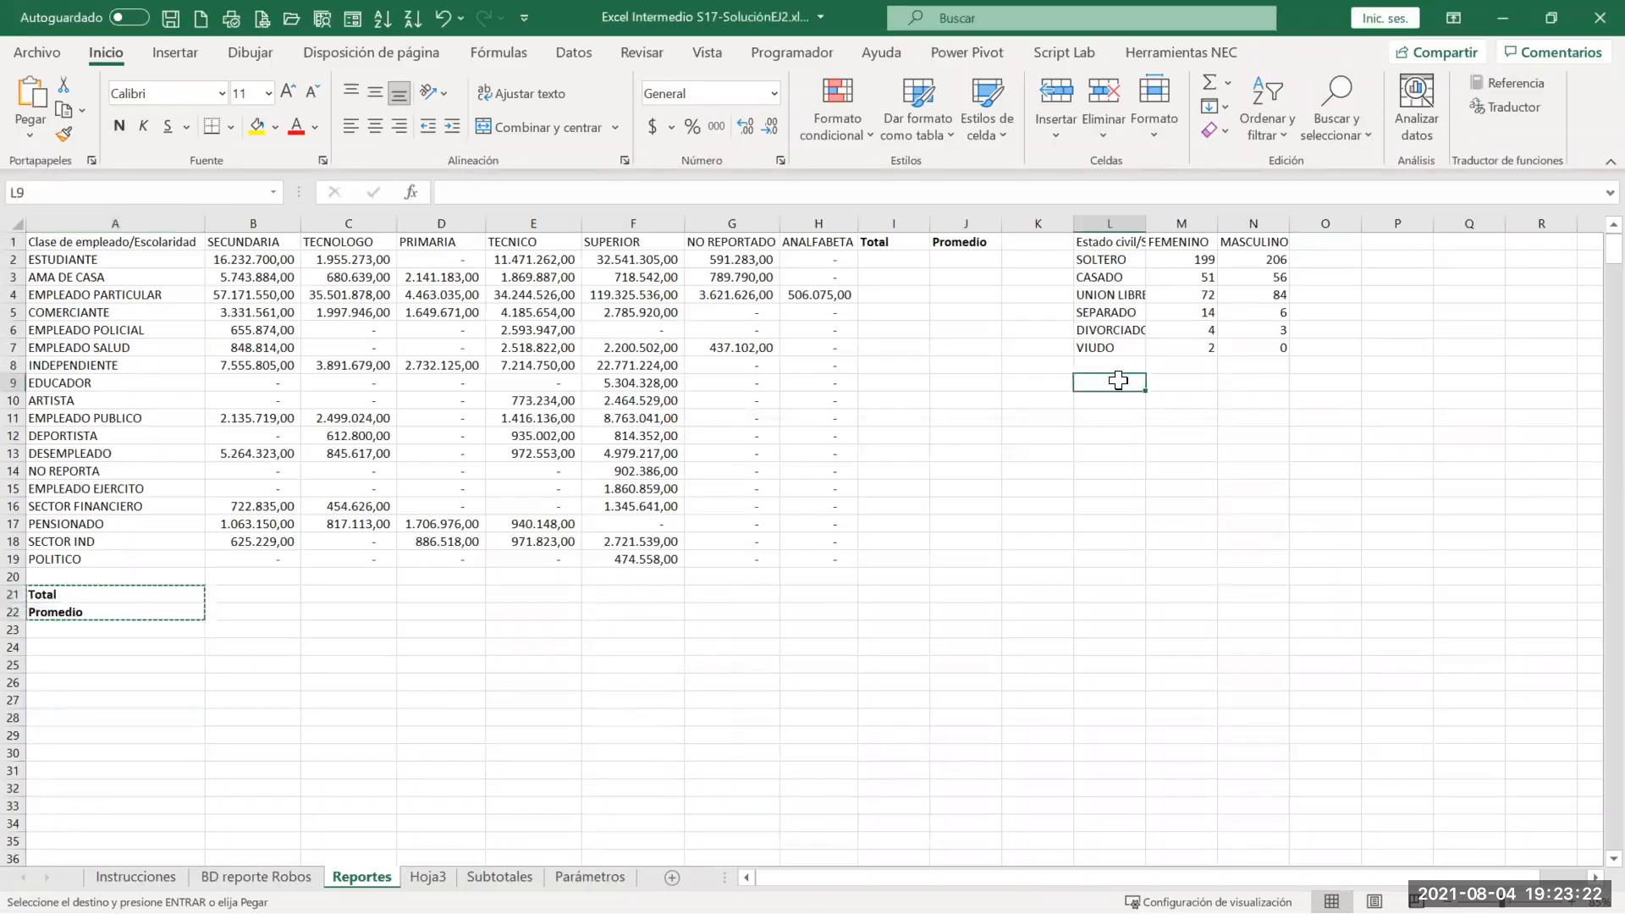
key(ctrl+v)
Step: Insert a narrow blank column between ANALFABETA and the Total heading
click(892, 220)
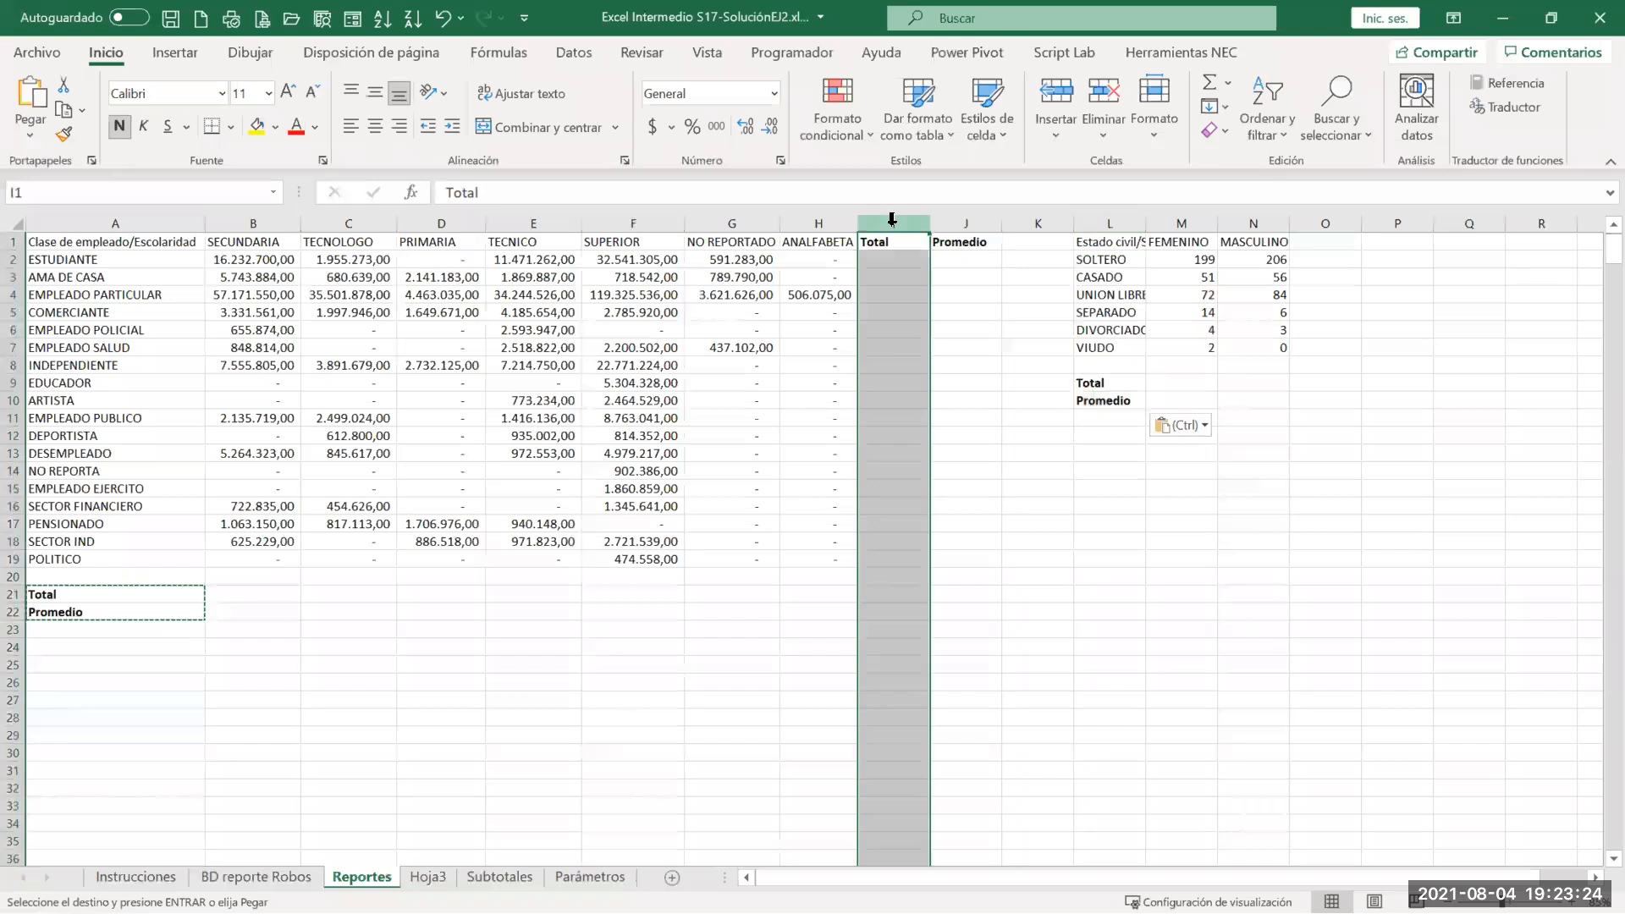
key(Escape)
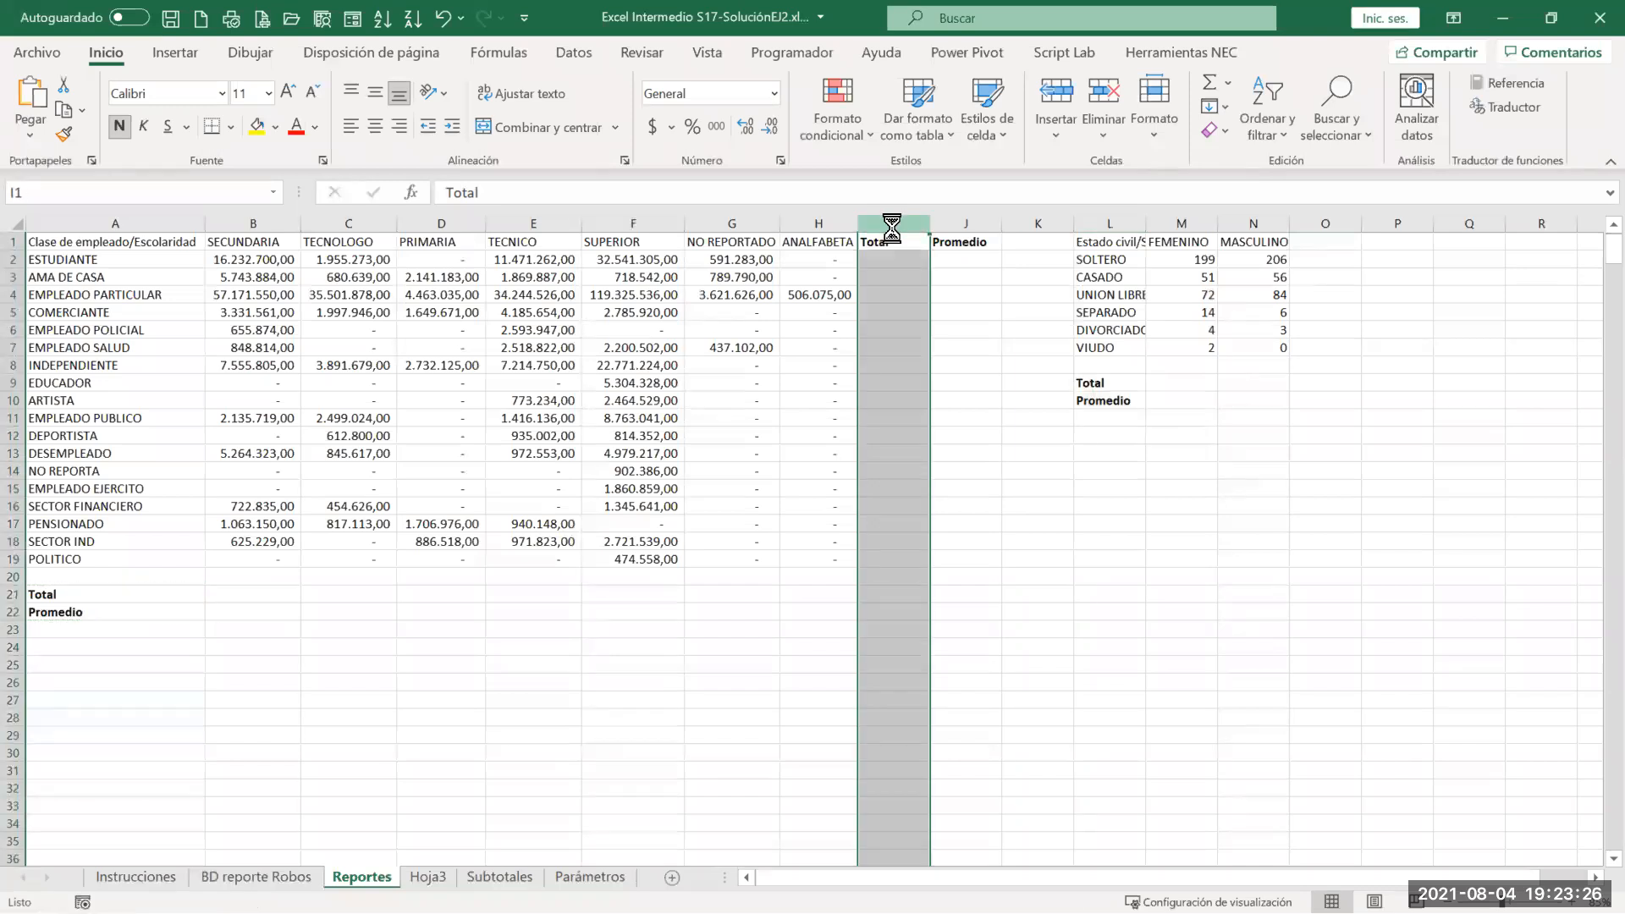
key(ctrl+plus)
Step: Copy the Total and Promedio headings to Q1:R1 for the Estado civil/Sexo matrix, and autofit columns M to O
drag(935, 220, 966, 241)
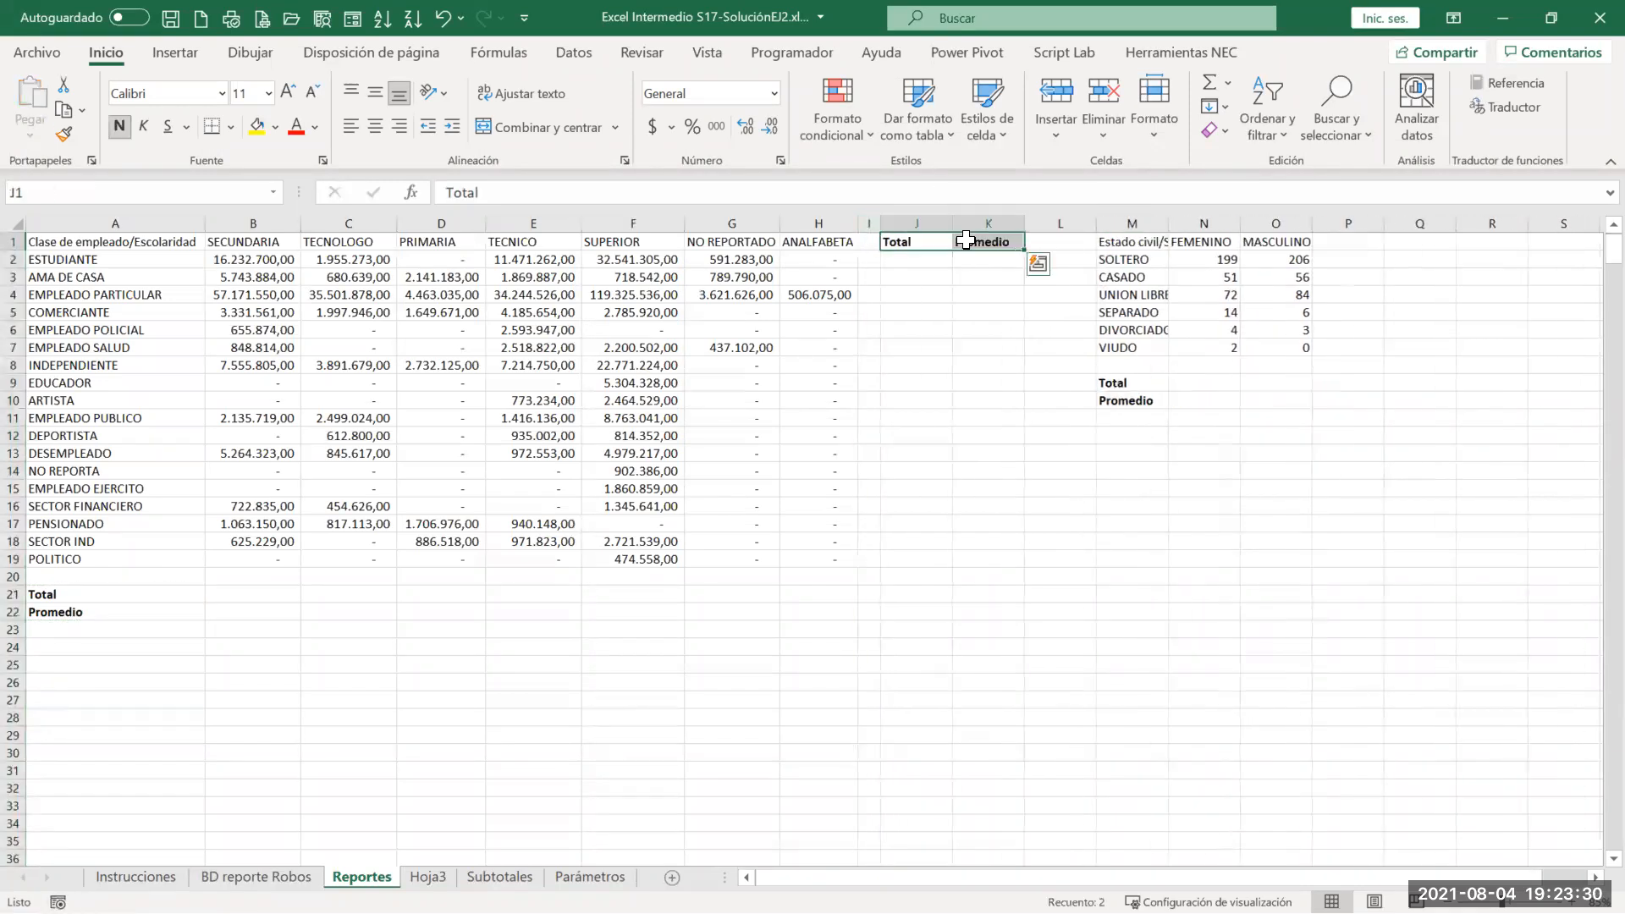
key(ctrl+c)
click(1402, 242)
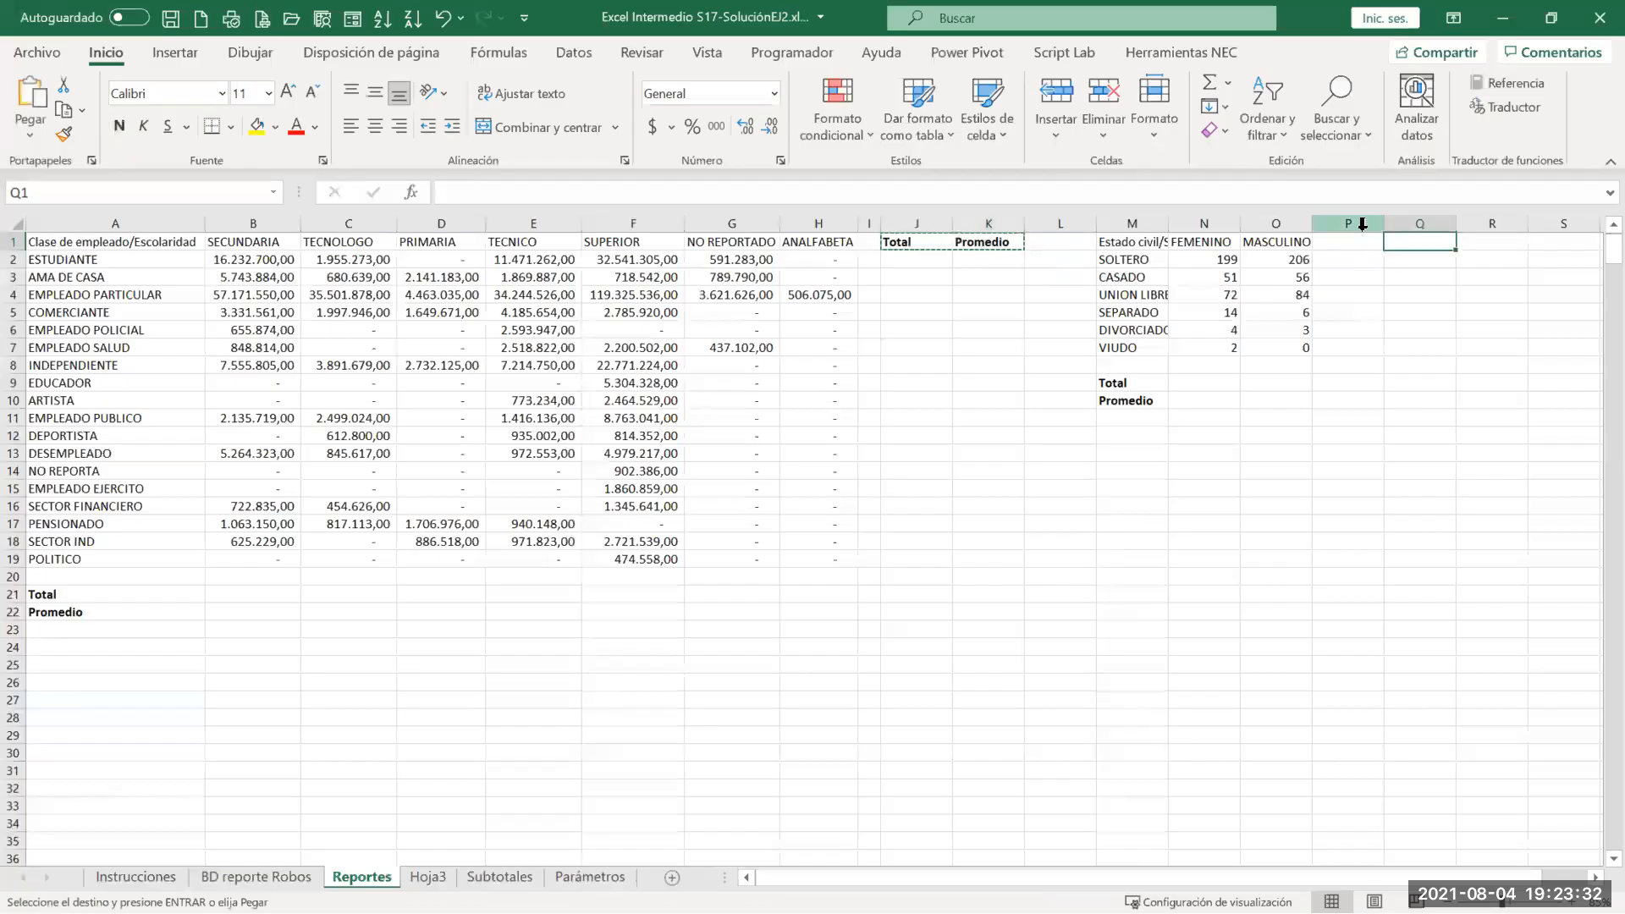
key(ctrl+v)
drag(1147, 223, 1239, 222)
double_click(1240, 222)
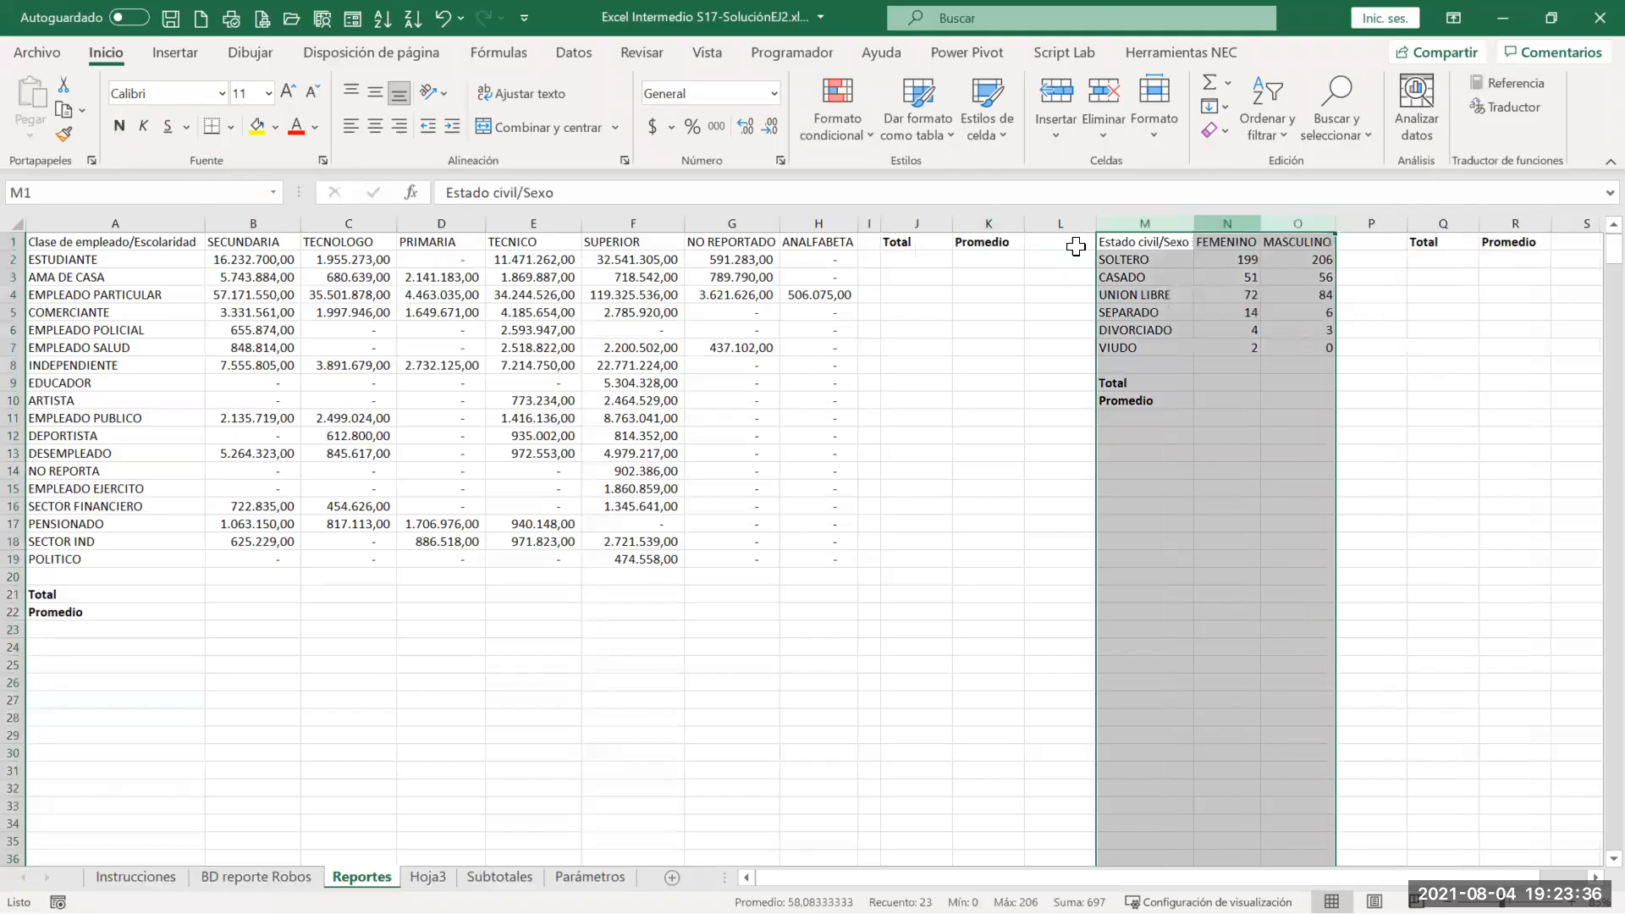
Step: Total the SECUNDARIA column in B21 with the formula =SUMA(B2:B19)
click(255, 602)
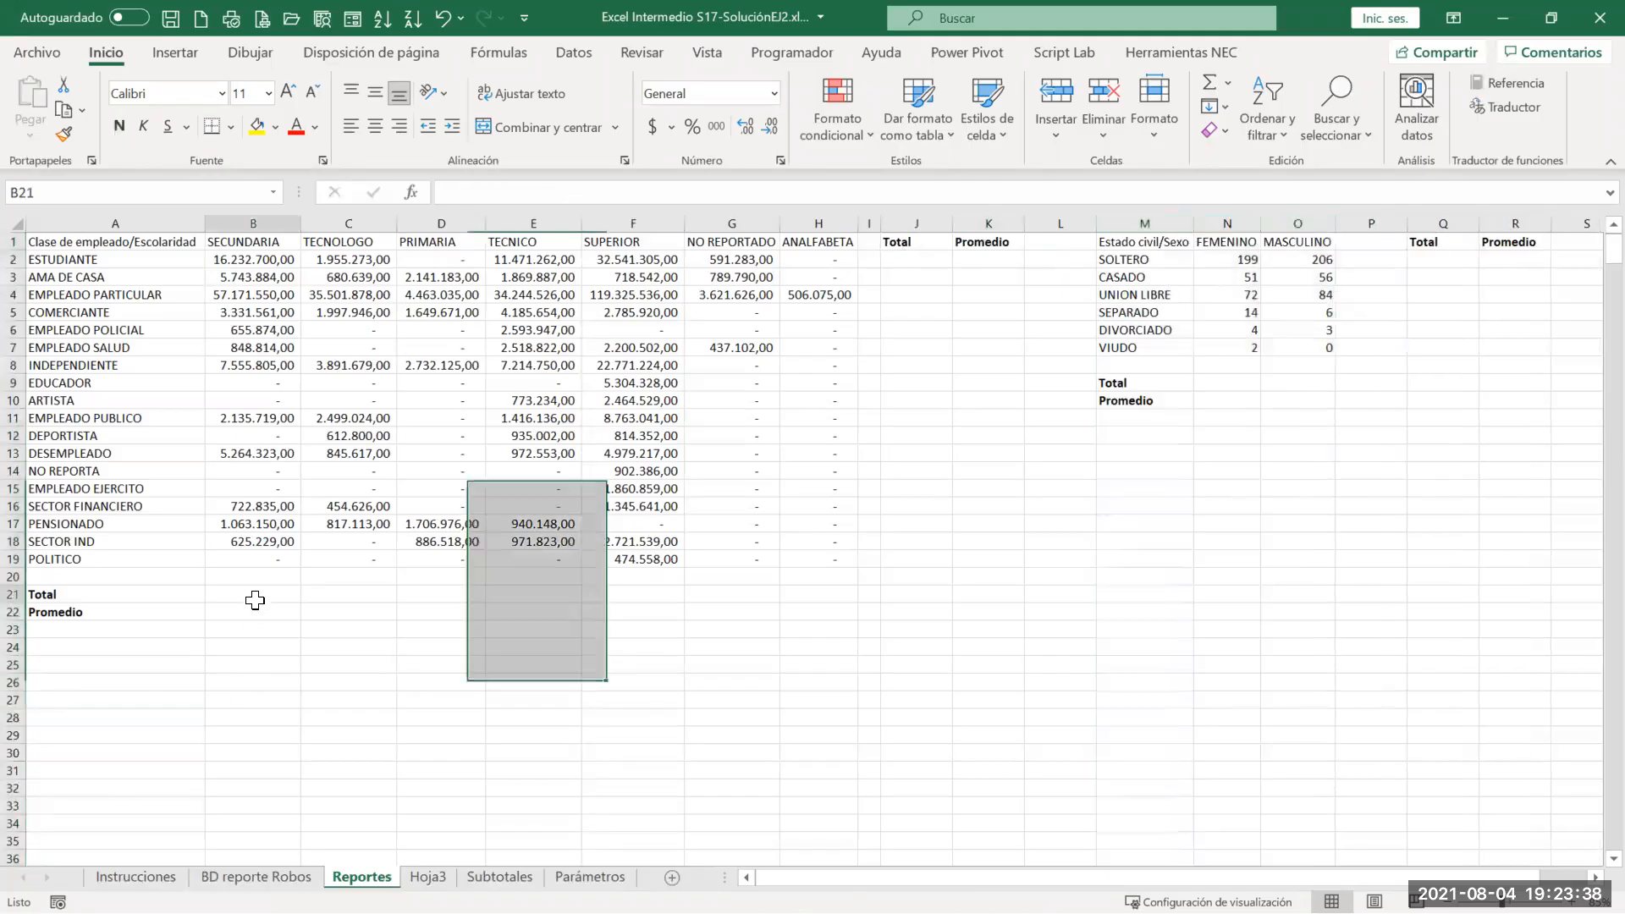
text(=SUMA()
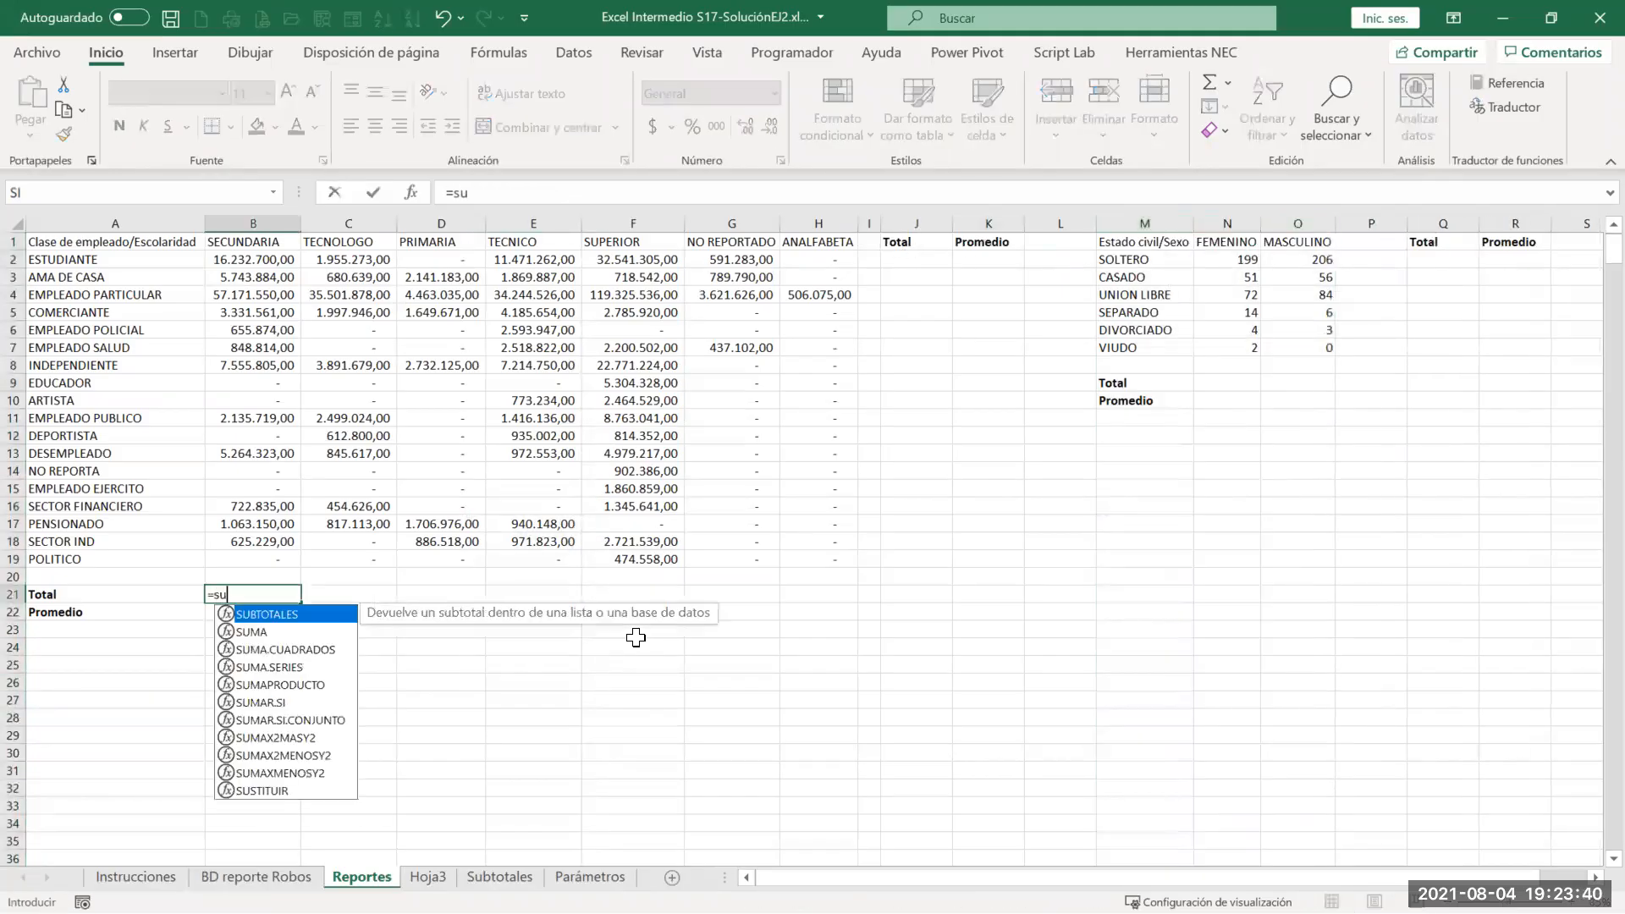
key(Up)
key(Up)
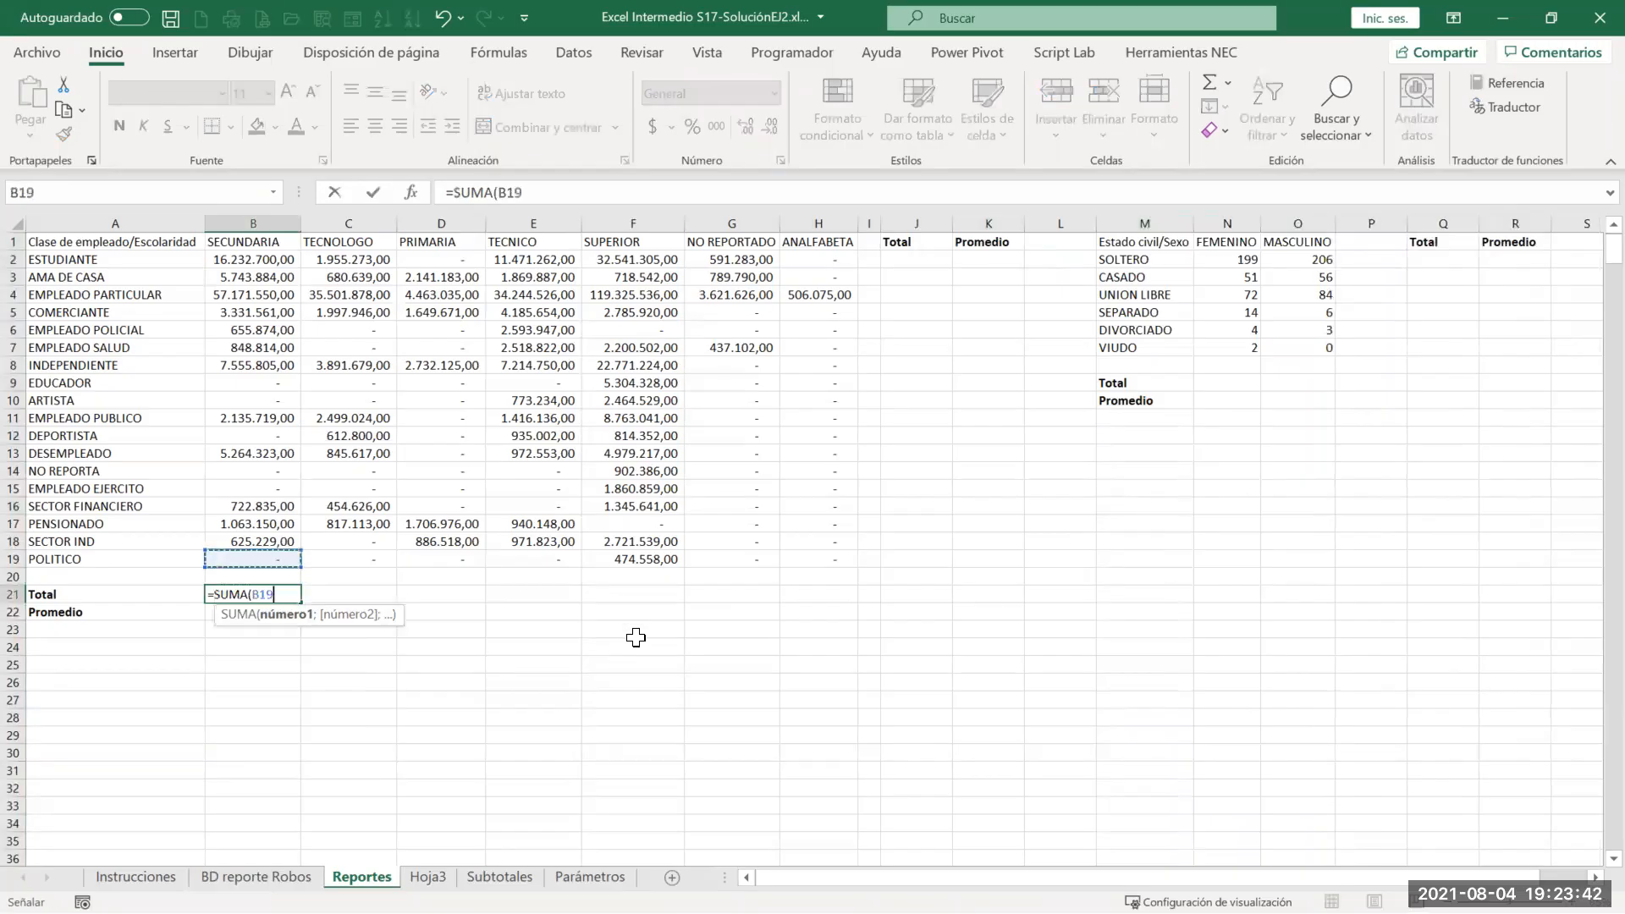
key(ctrl+shift+Up)
key(shift+Down)
key(Up)
key(Up)
key(Up)
key(Up)
key(Up)
key(Up)
key(Up)
key(Up)
key(Up)
key(Up)
key(Up)
key(Up)
key(Up)
key(Up)
key(Up)
key(Up)
key(Up)
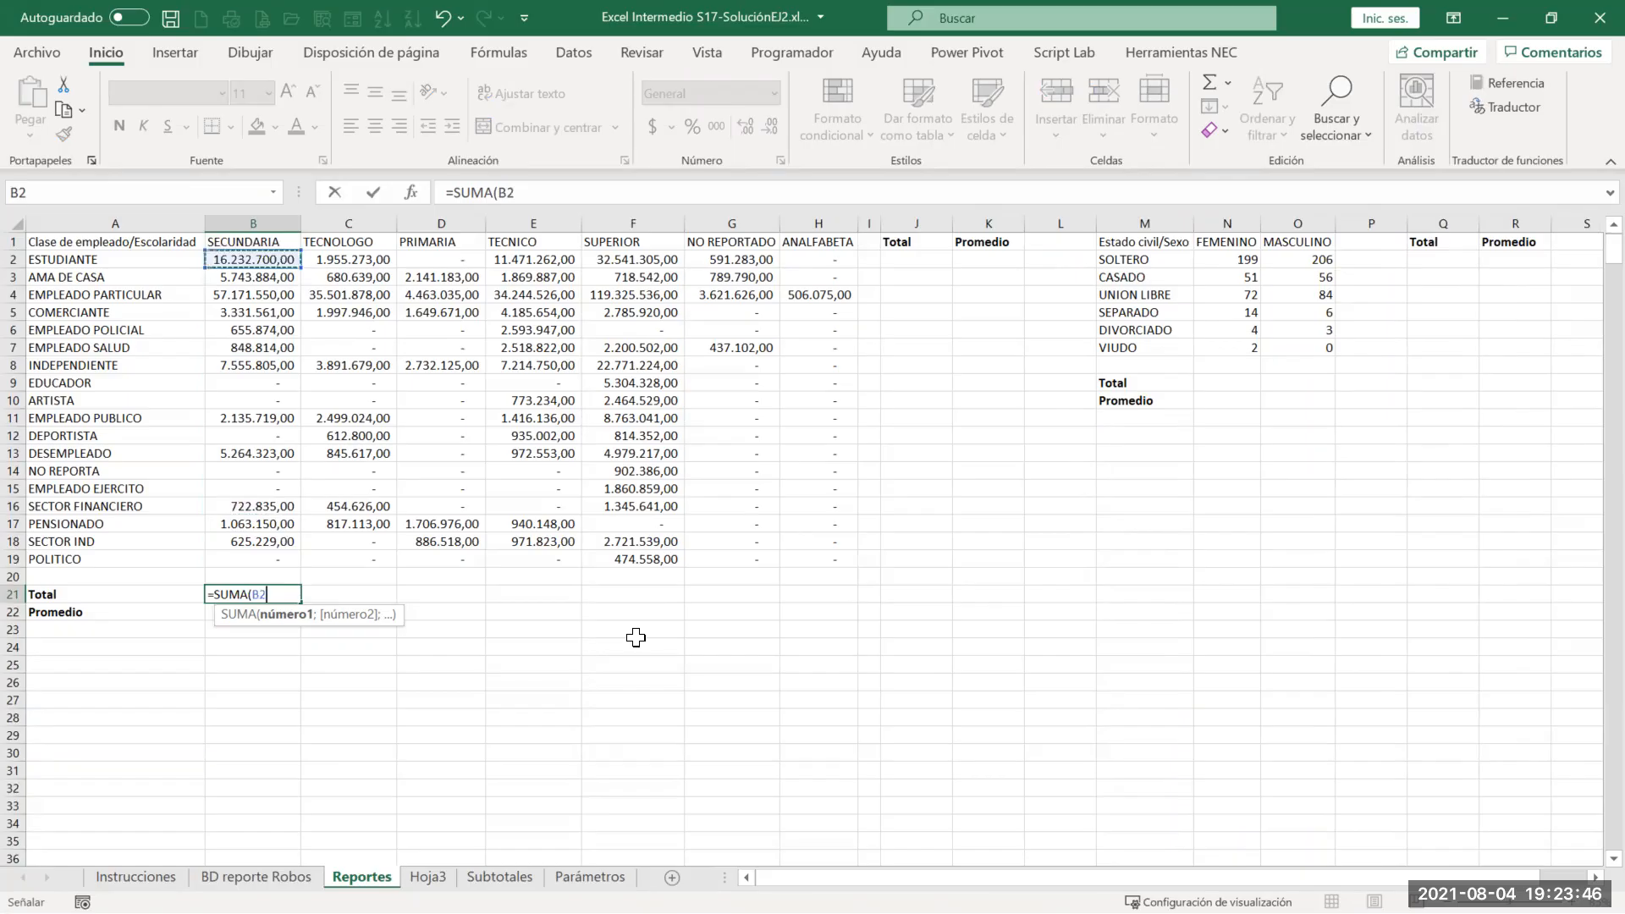
key(ctrl+shift+Down)
key(Return)
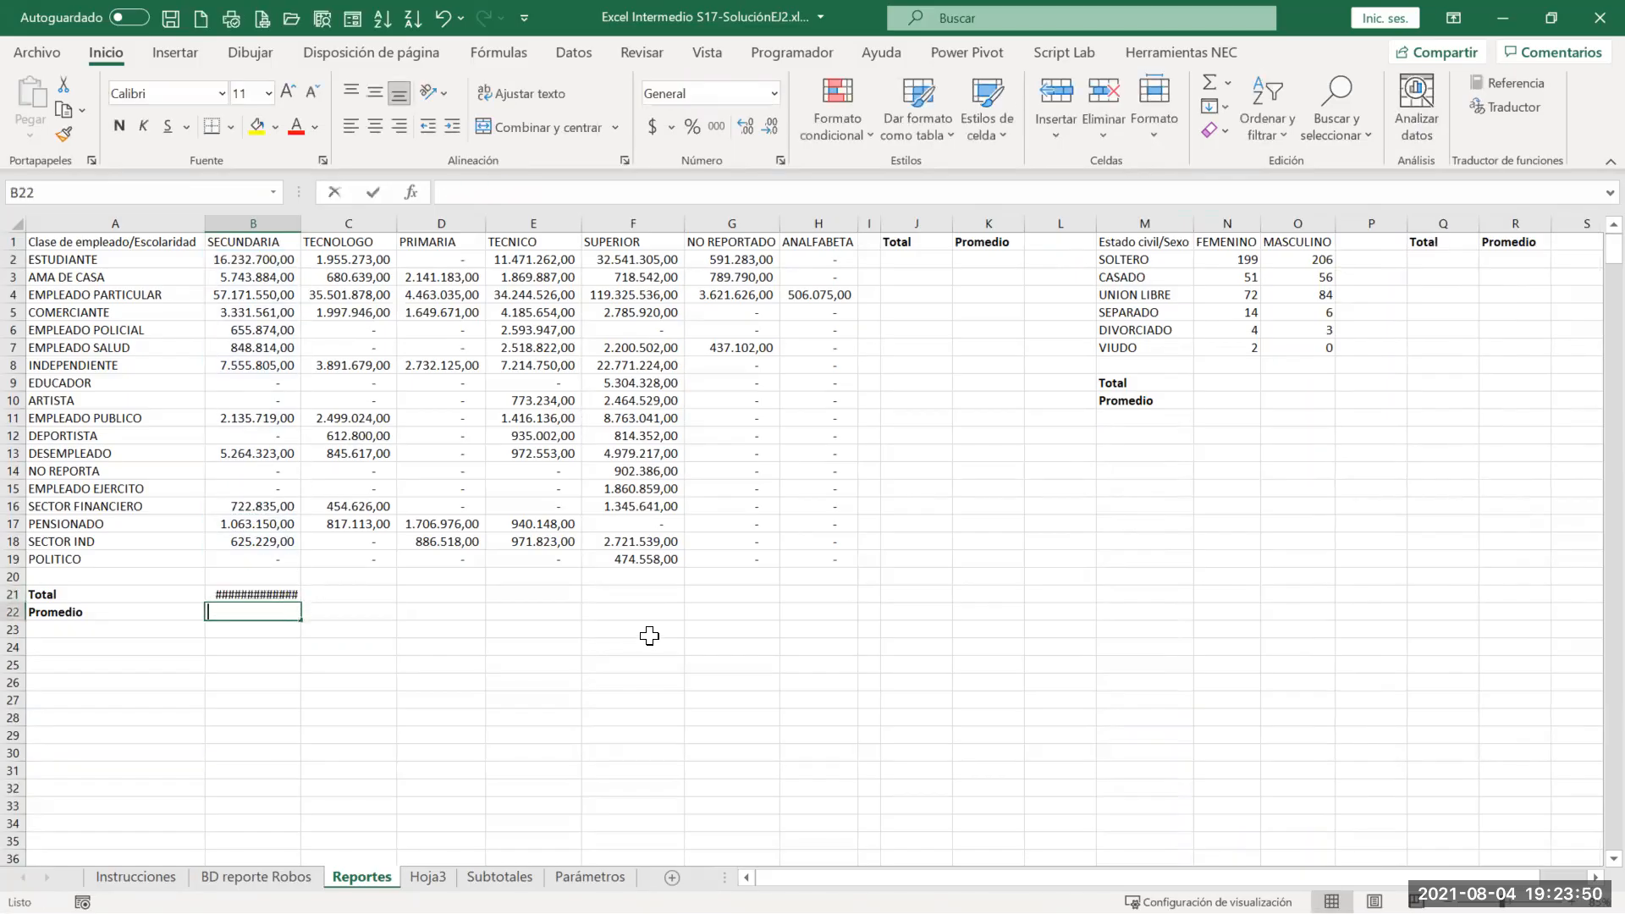
Step: Average the SECUNDARIA column in B22 with PROMEDIO over B2:B19, and widen column B slightly
text(=pro)
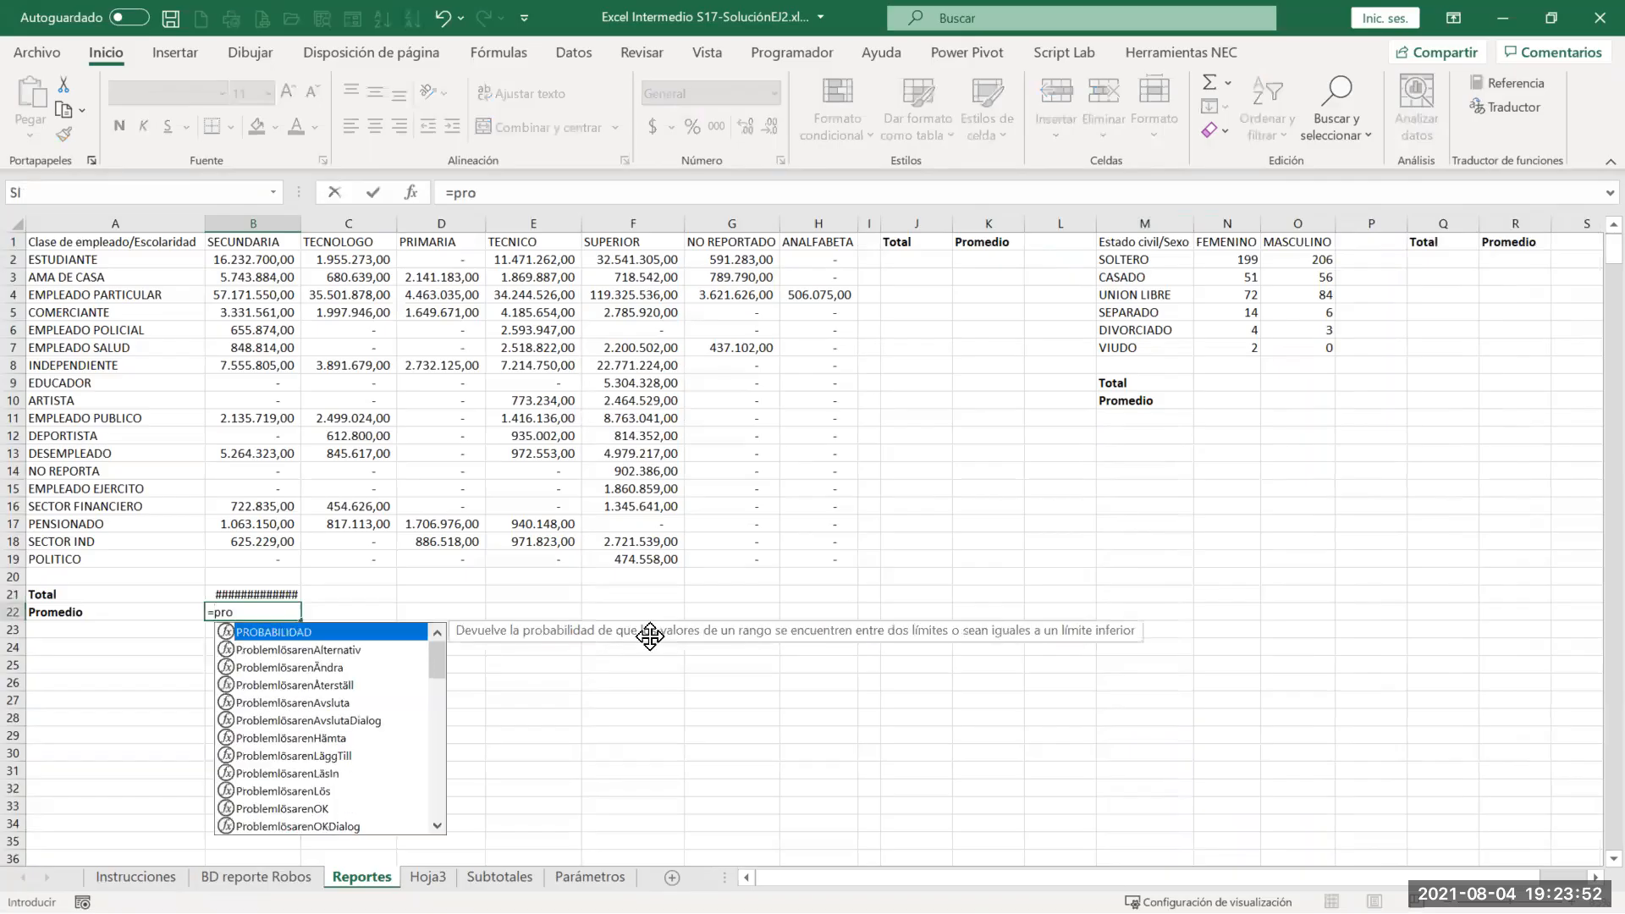
text(me)
key(Tab)
key(Up)
key(Up)
key(Up)
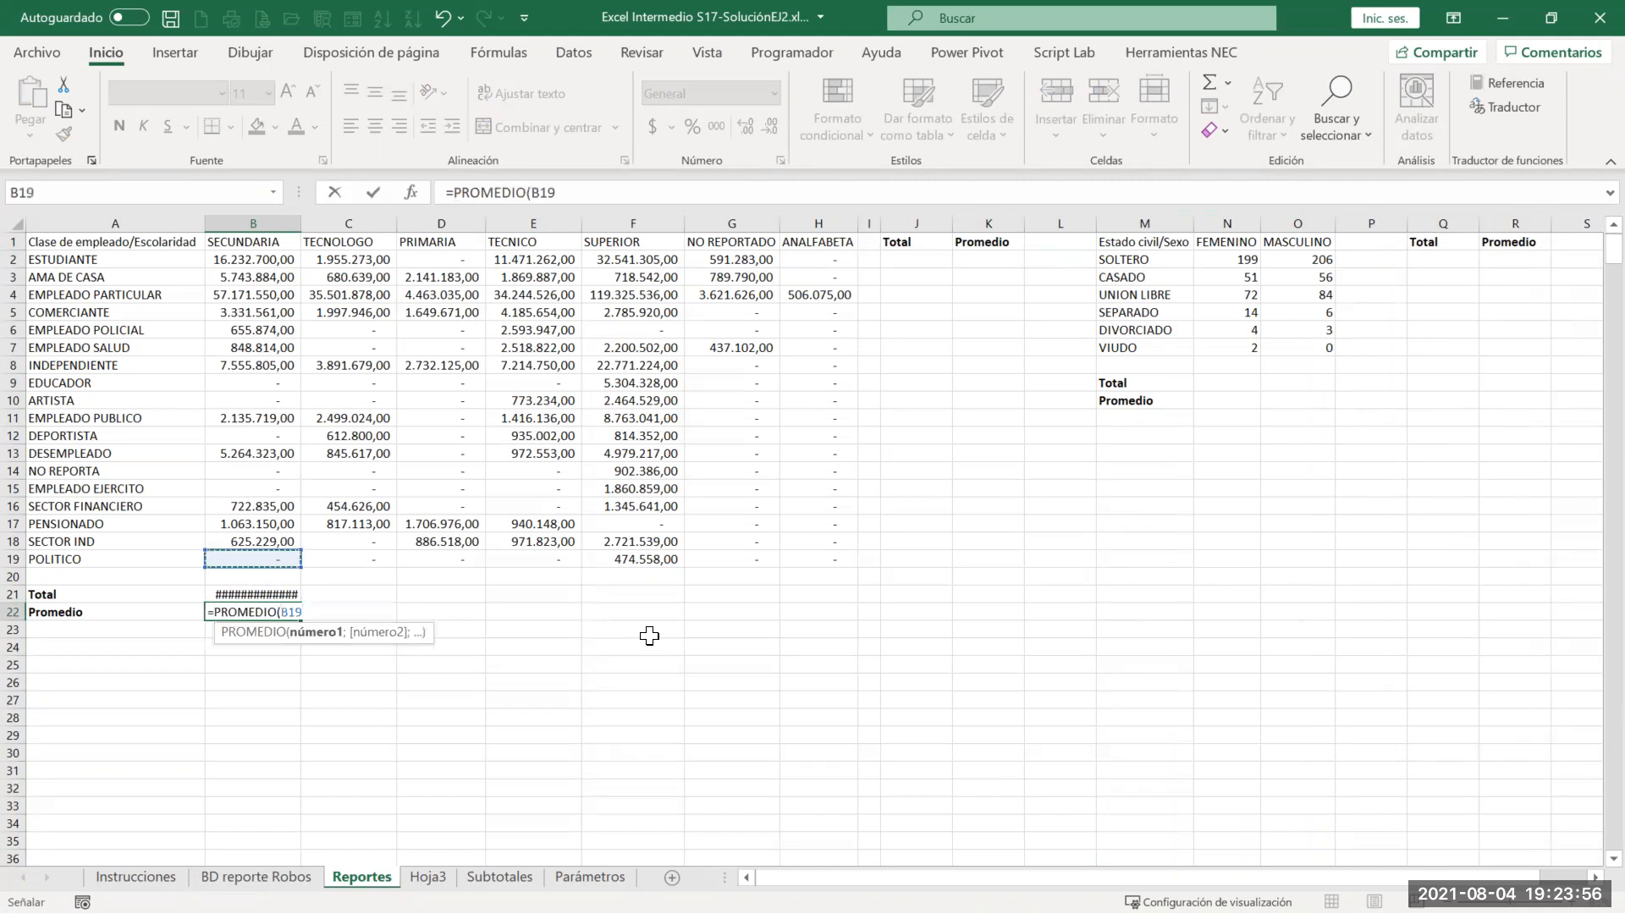
key(ctrl+shift+Up)
key(shift+Down)
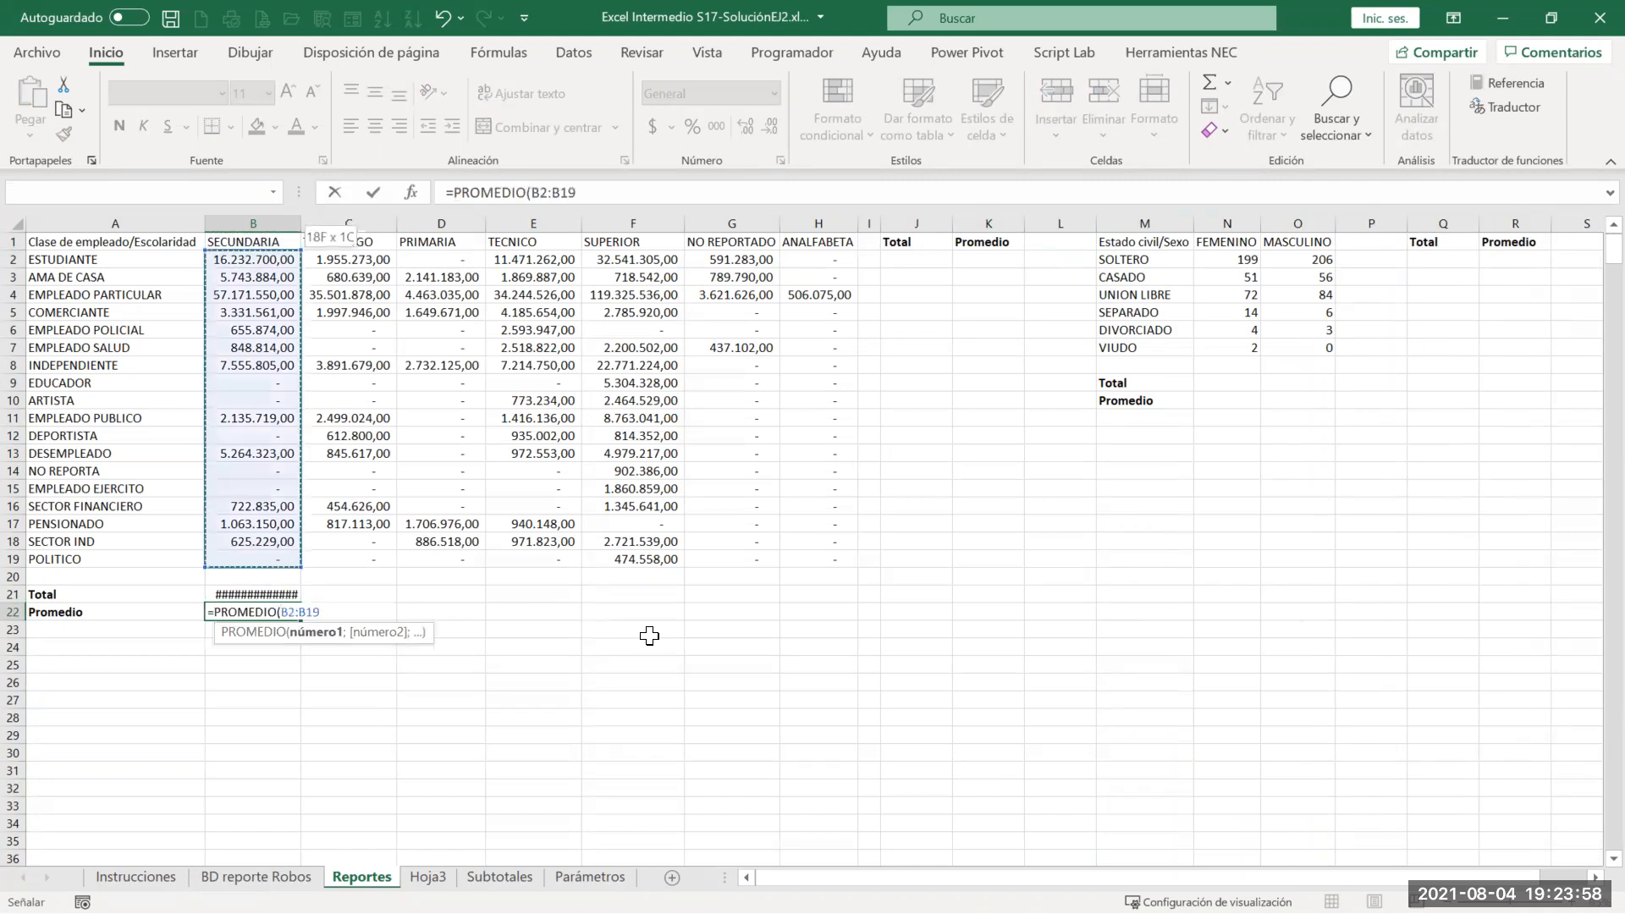
key(Return)
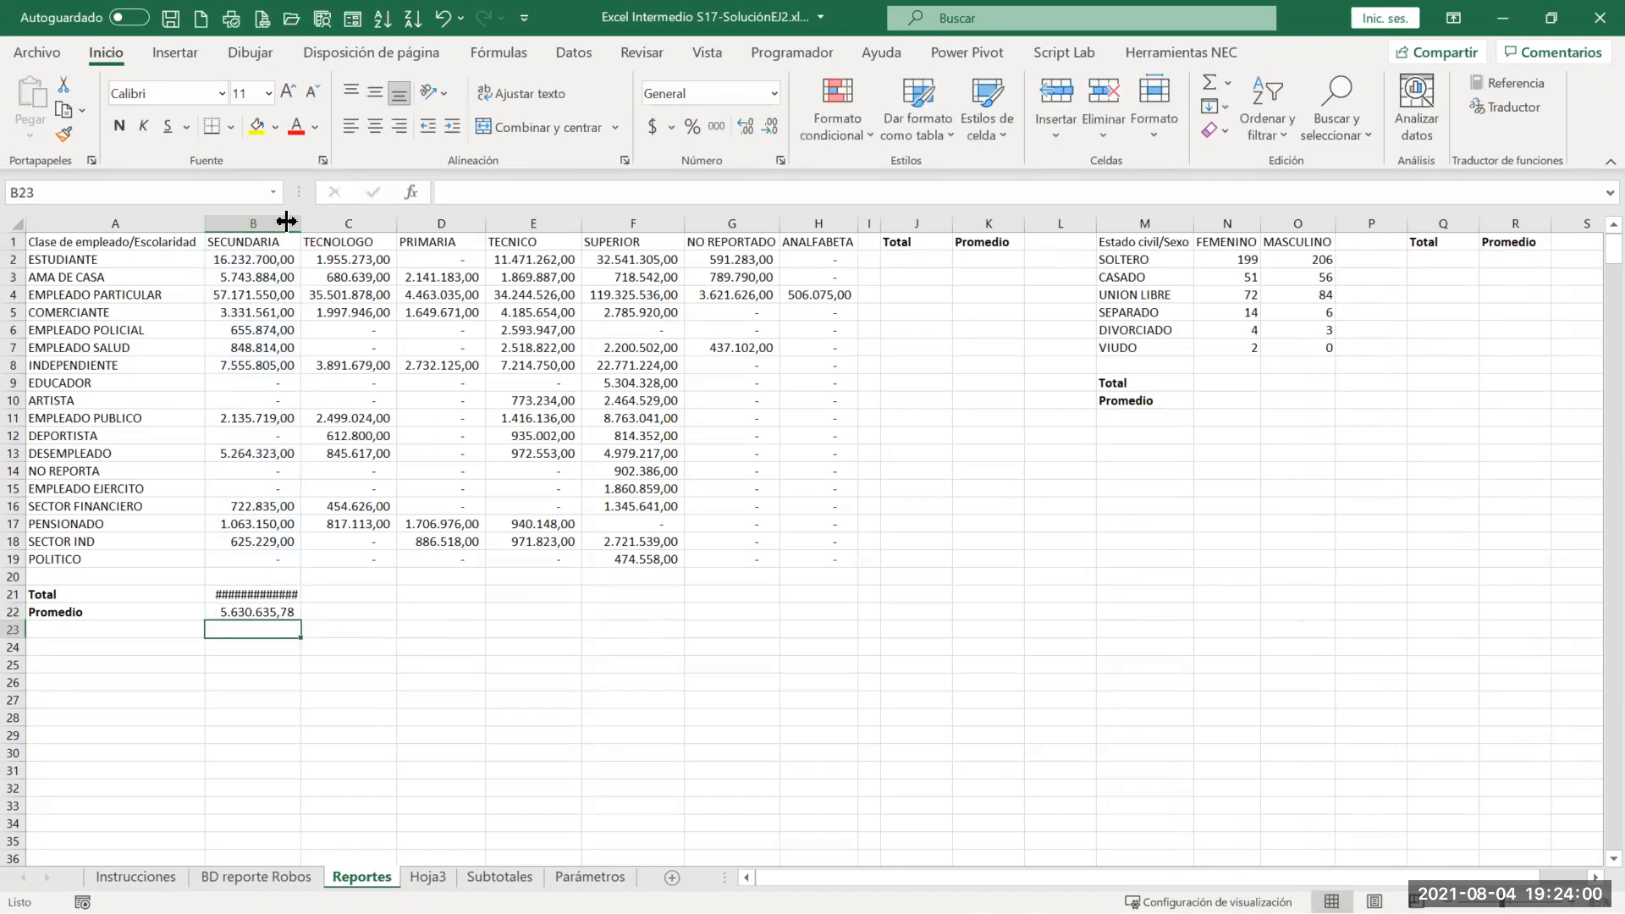
drag(295, 216, 308, 217)
key(Up)
key(Up)
key(Up)
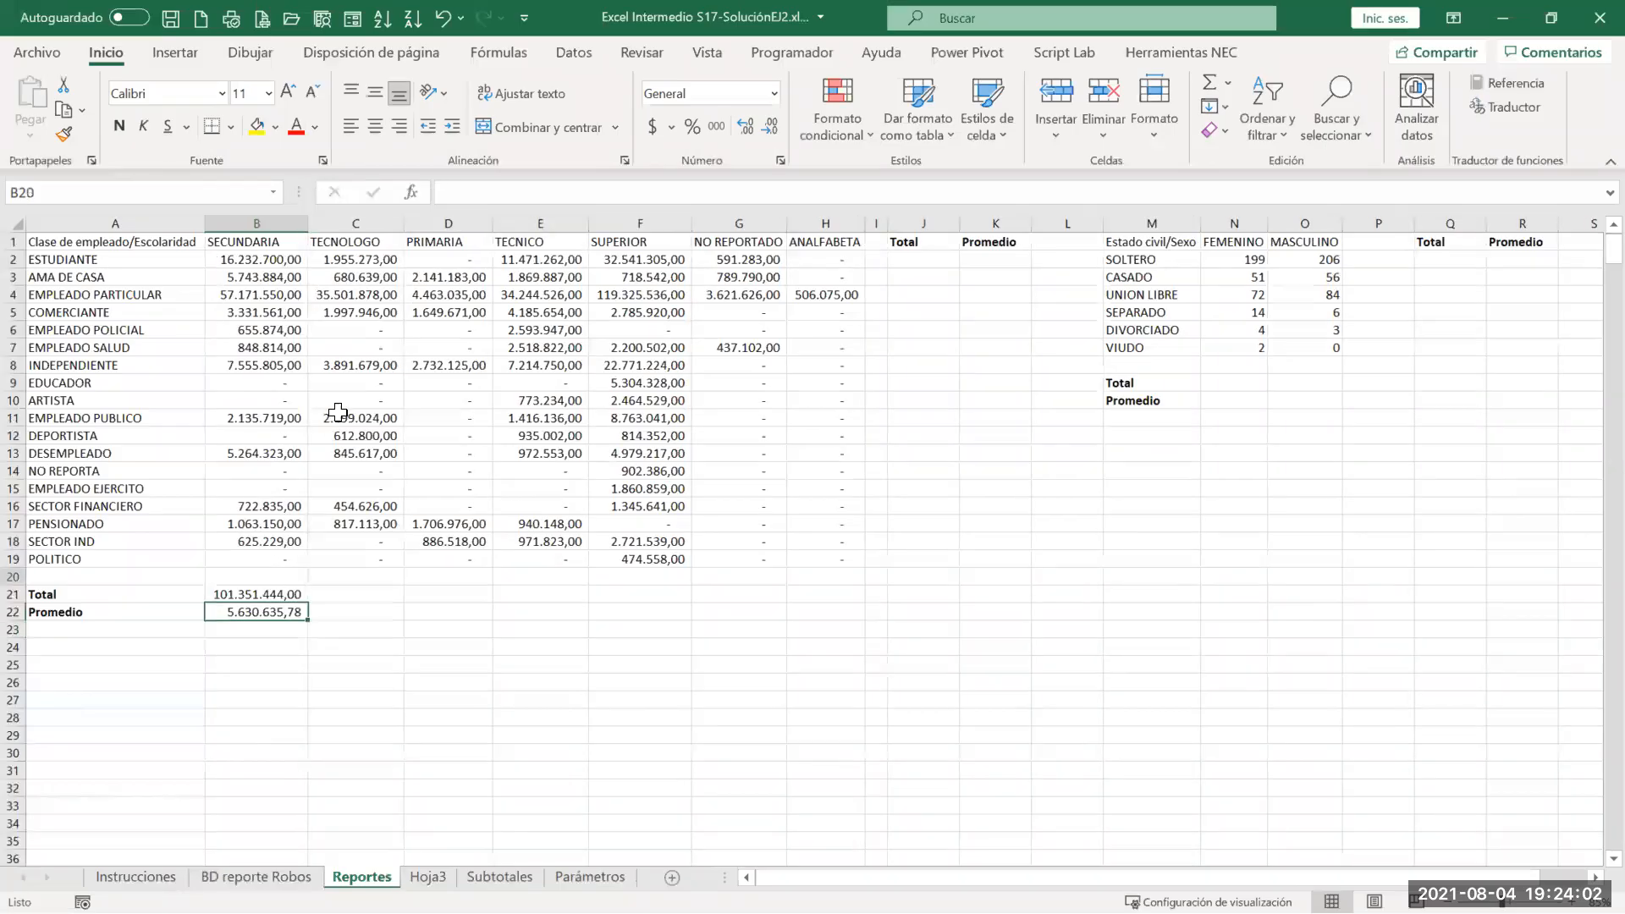
Step: Fill the B21:B22 Total and Promedio formulas across through column H, and autofit column D
click(268, 591)
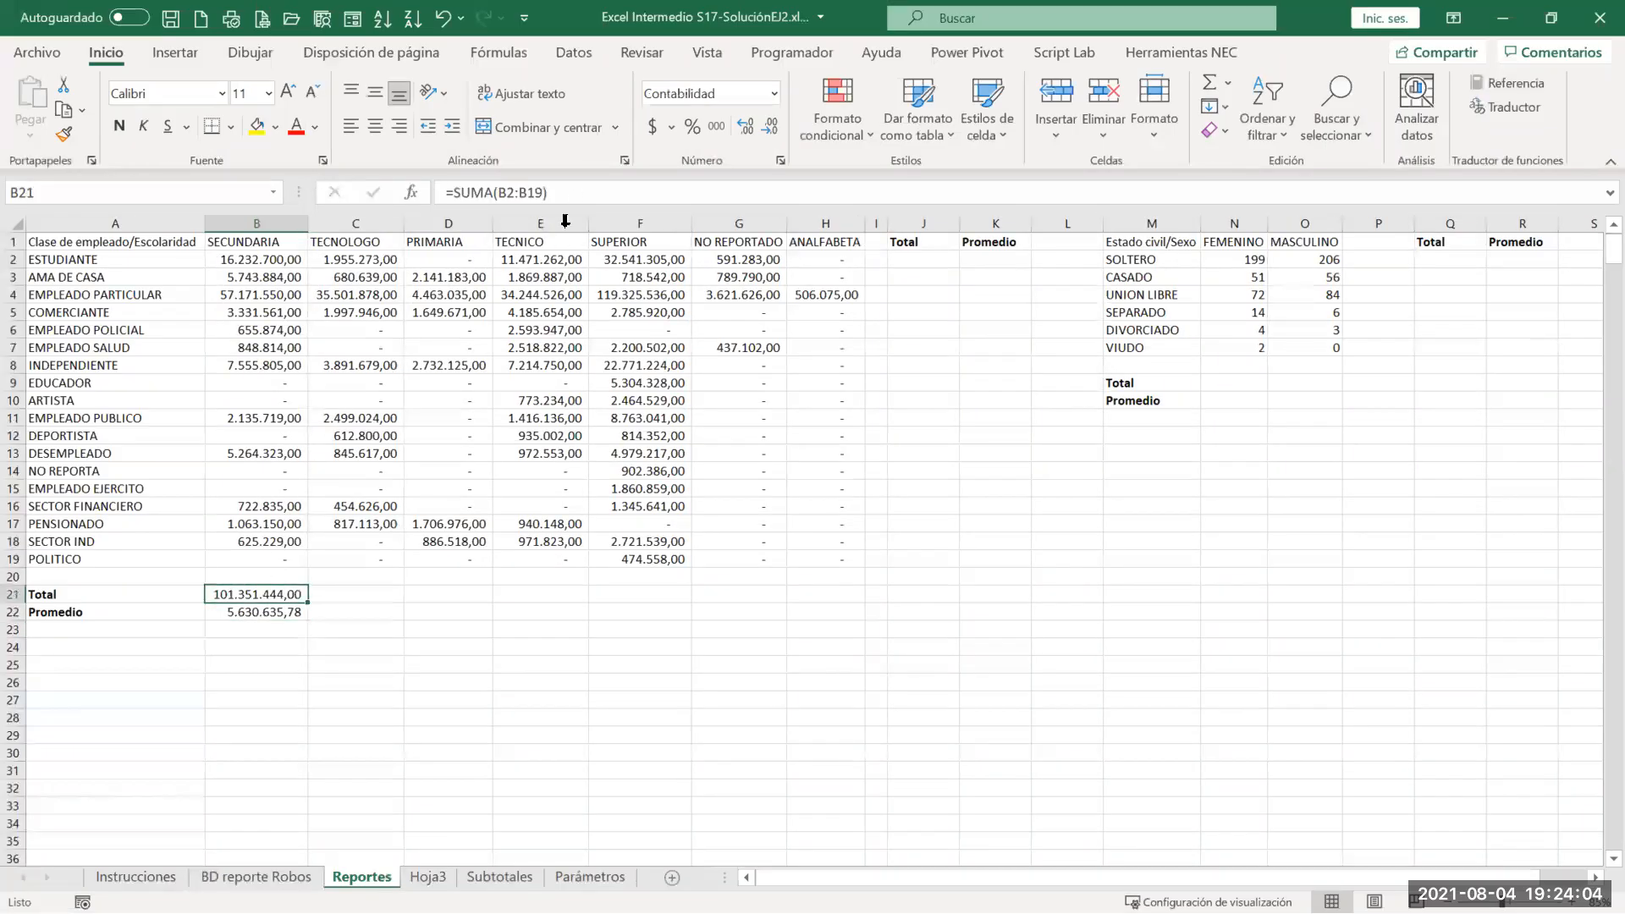
drag(248, 593, 640, 625)
mouse_move(820, 631)
mouse_down()
mouse_move(855, 627)
mouse_move(830, 628)
mouse_up()
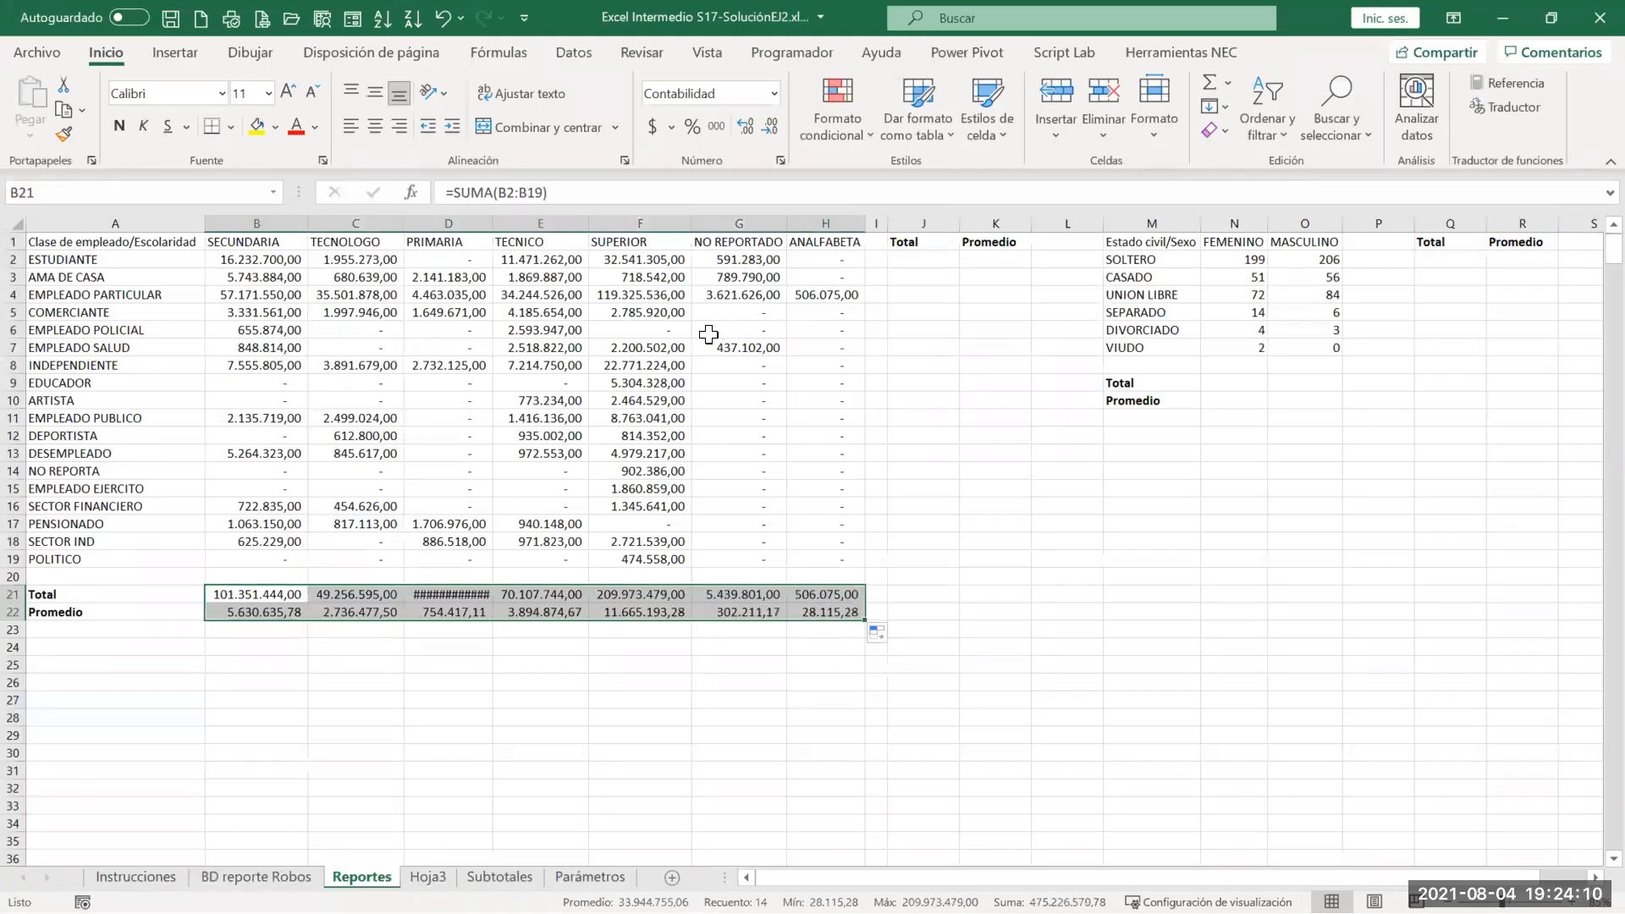
double_click(492, 225)
Step: Total the ESTUDIANTE row in J2 with the formula =SUMA(B2:H2)
click(912, 259)
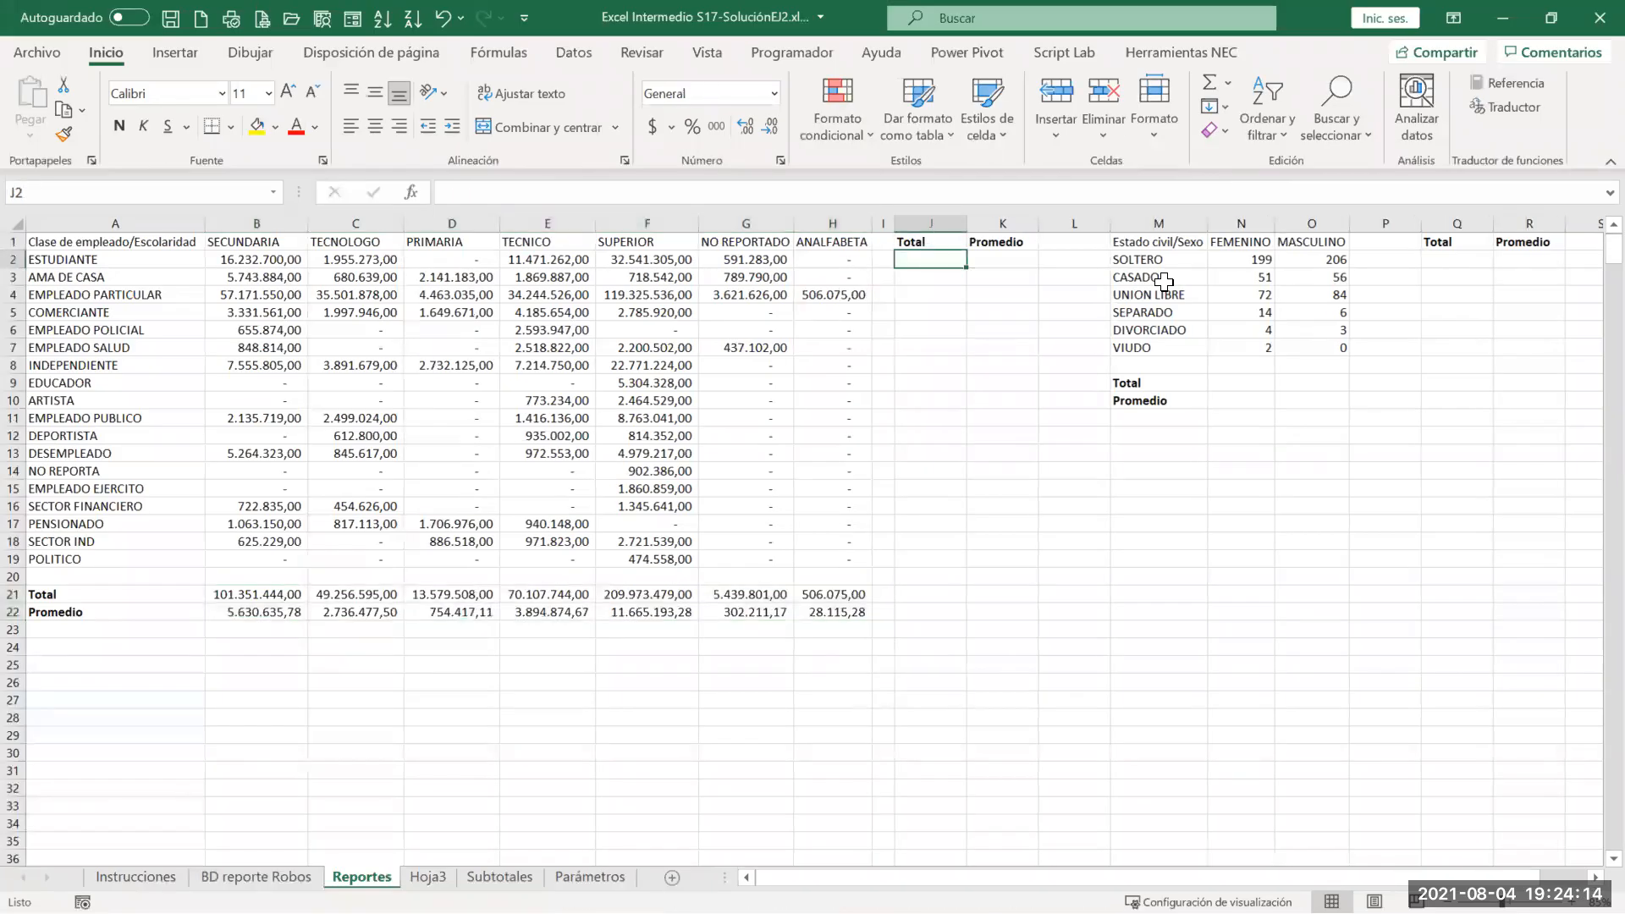
text(=SUMA()
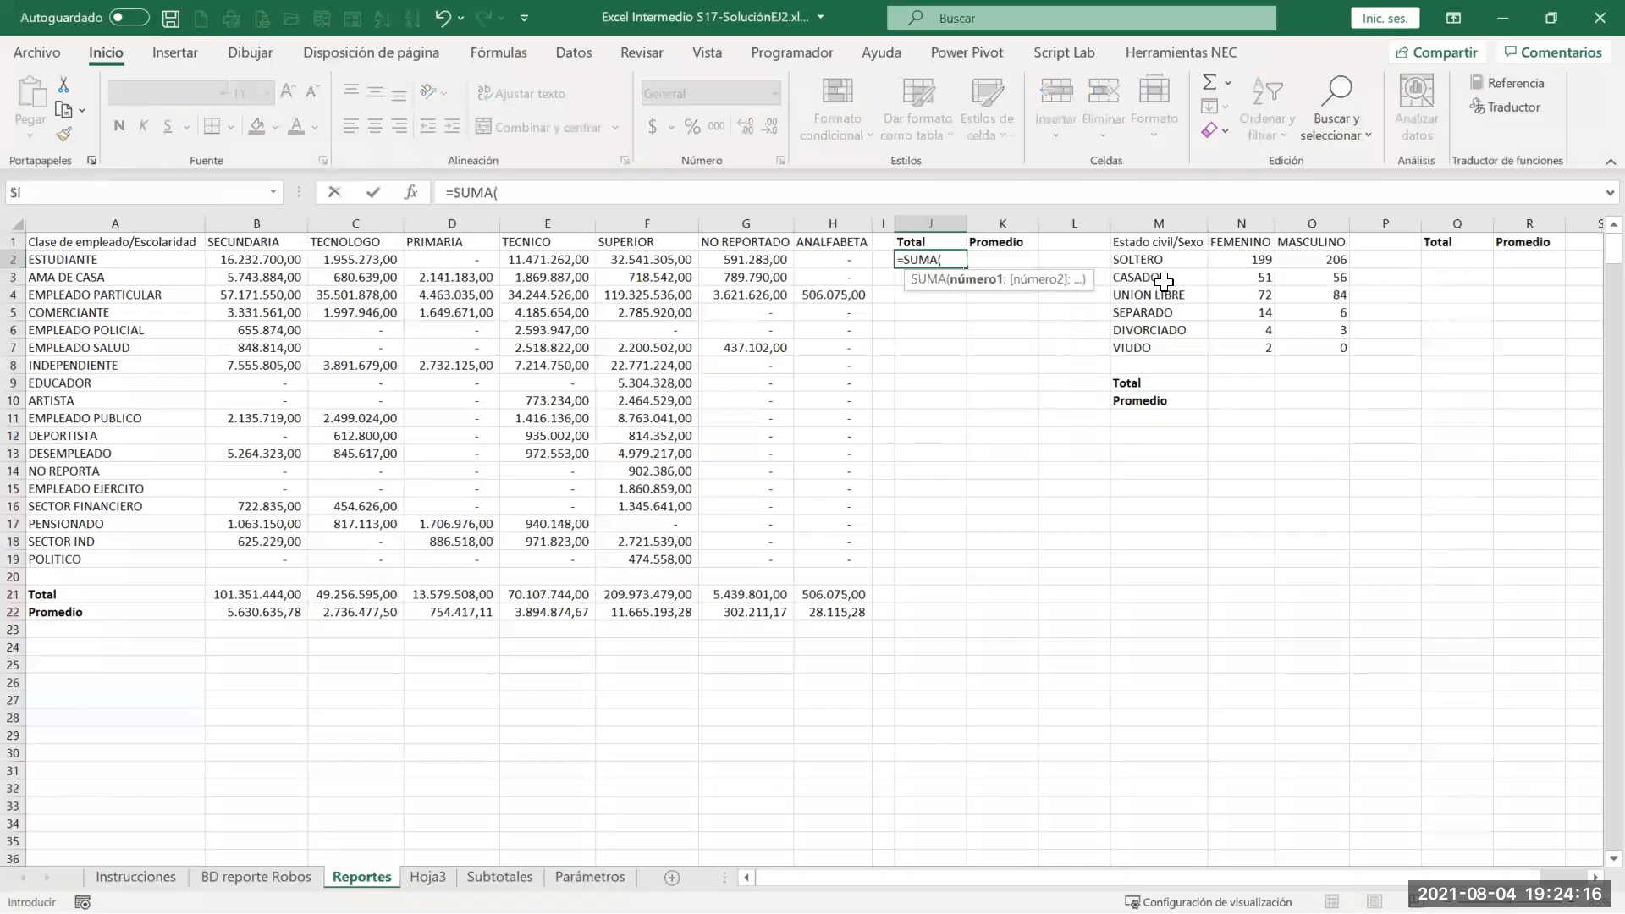
drag(269, 260, 780, 259)
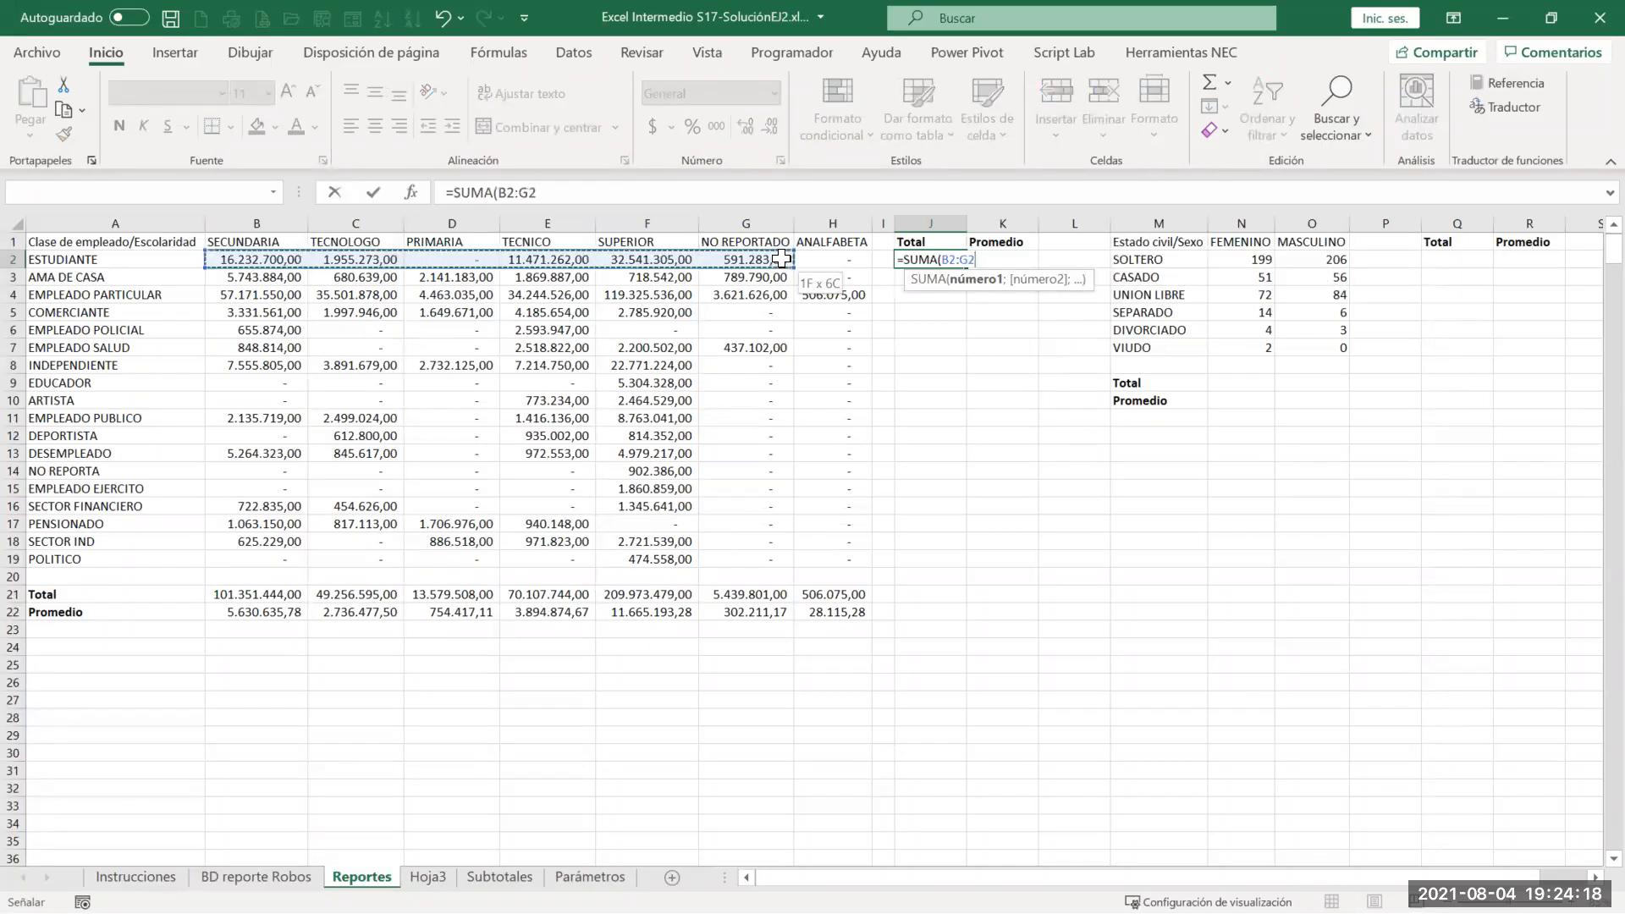
key(Return)
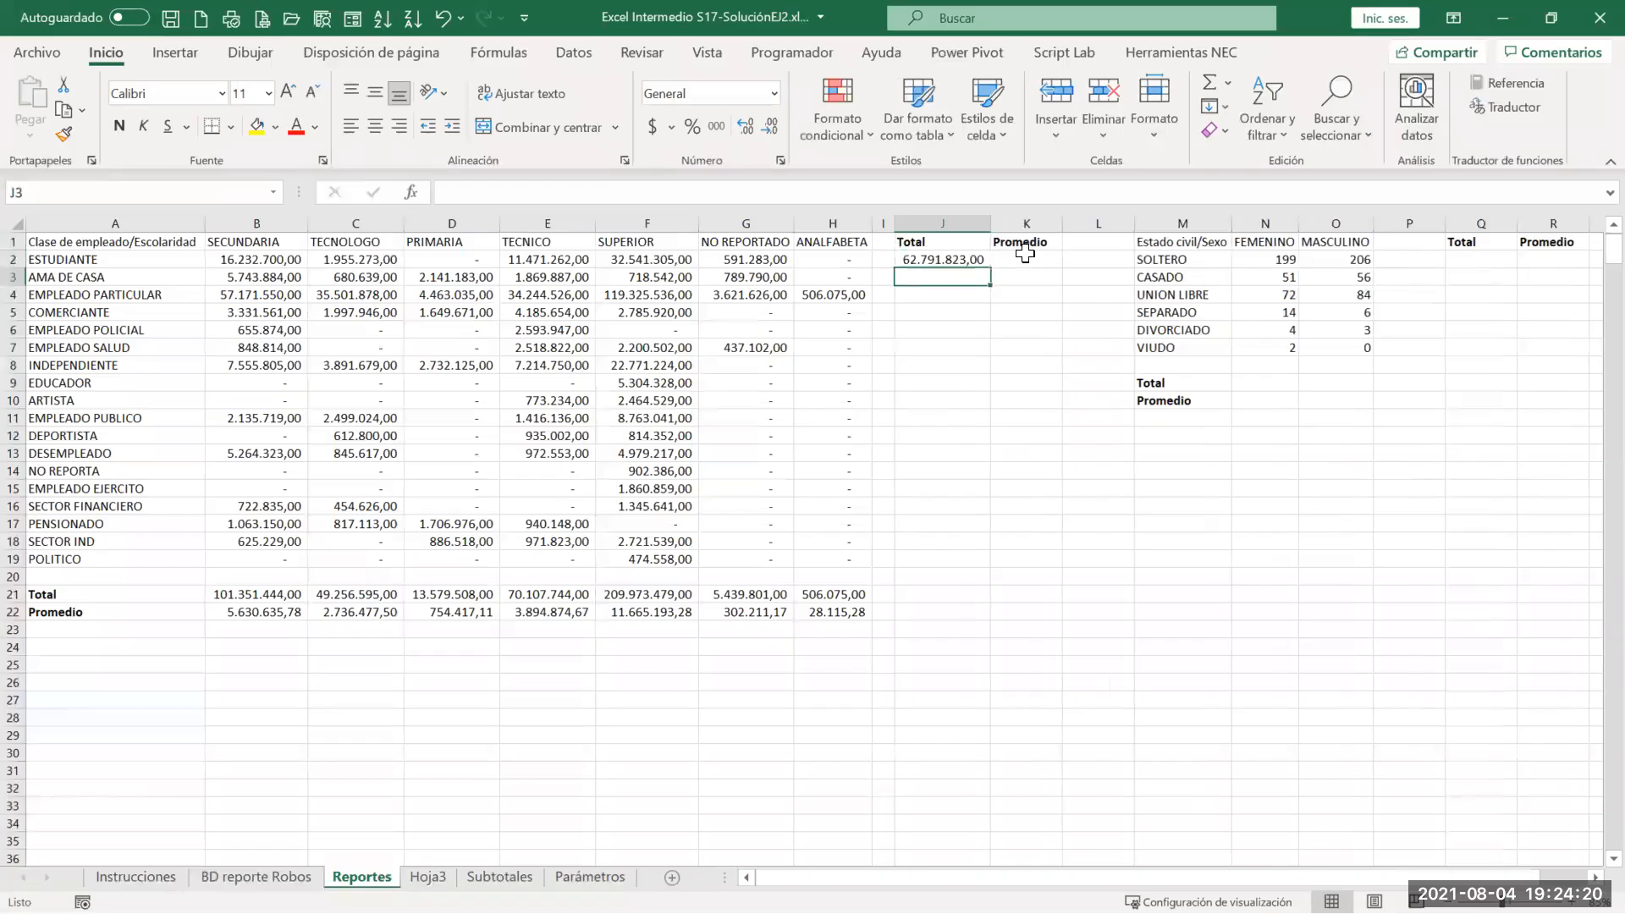
Step: Average the ESTUDIANTE row in K2 with the formula =PROMEDIO(B2:H2)
click(1025, 256)
text(=prome)
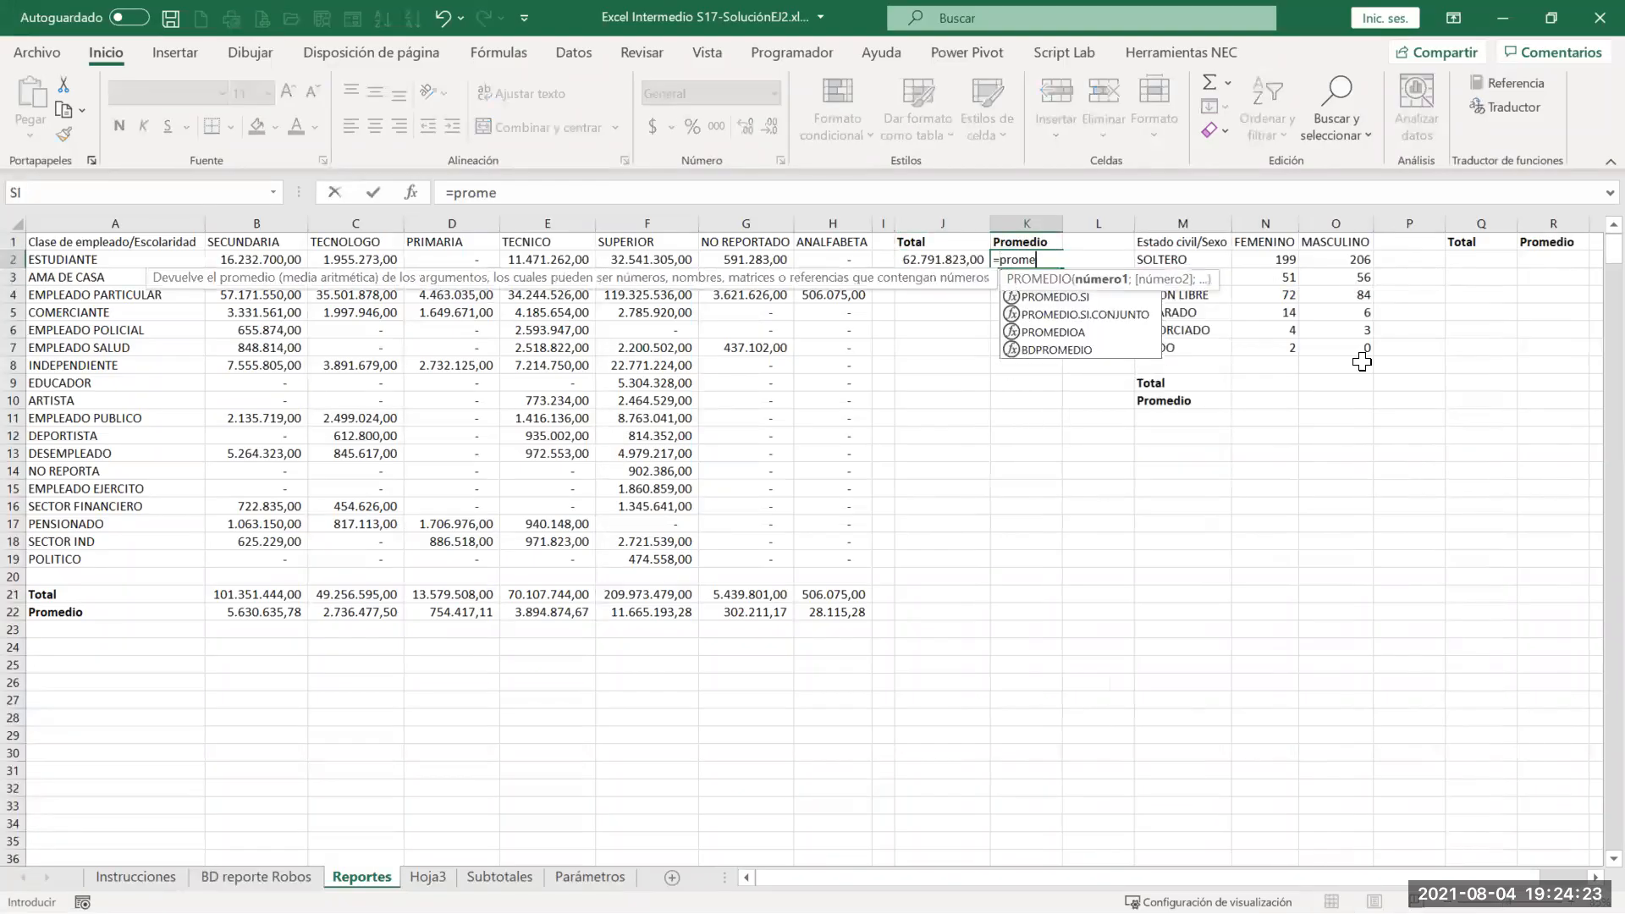
key(Tab)
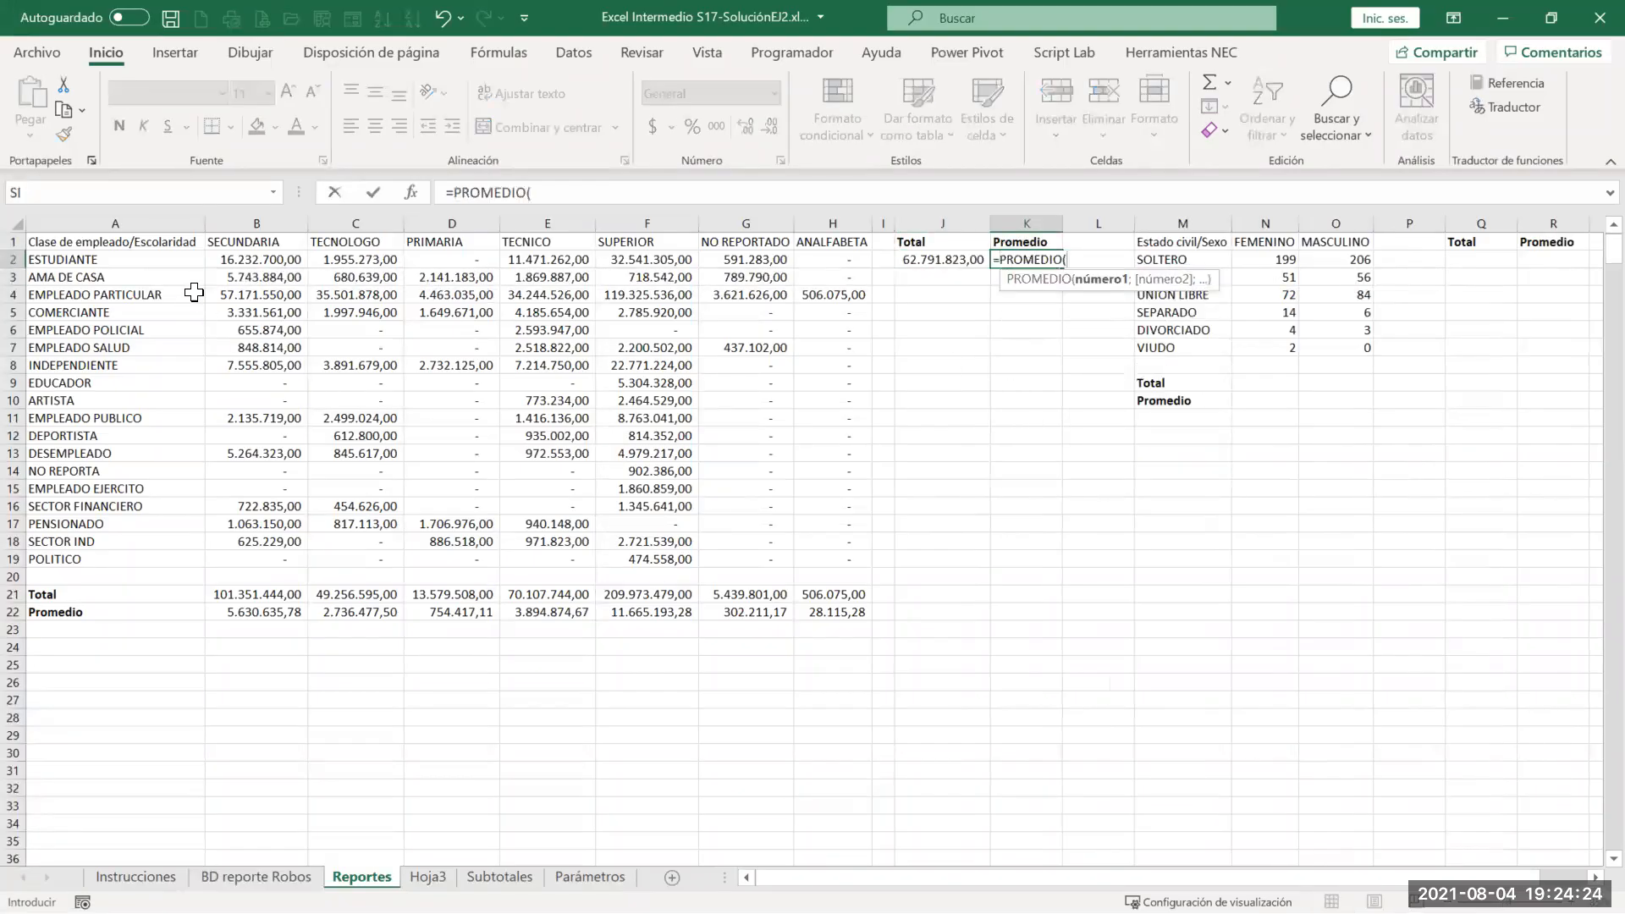
drag(221, 260, 1054, 260)
key(Return)
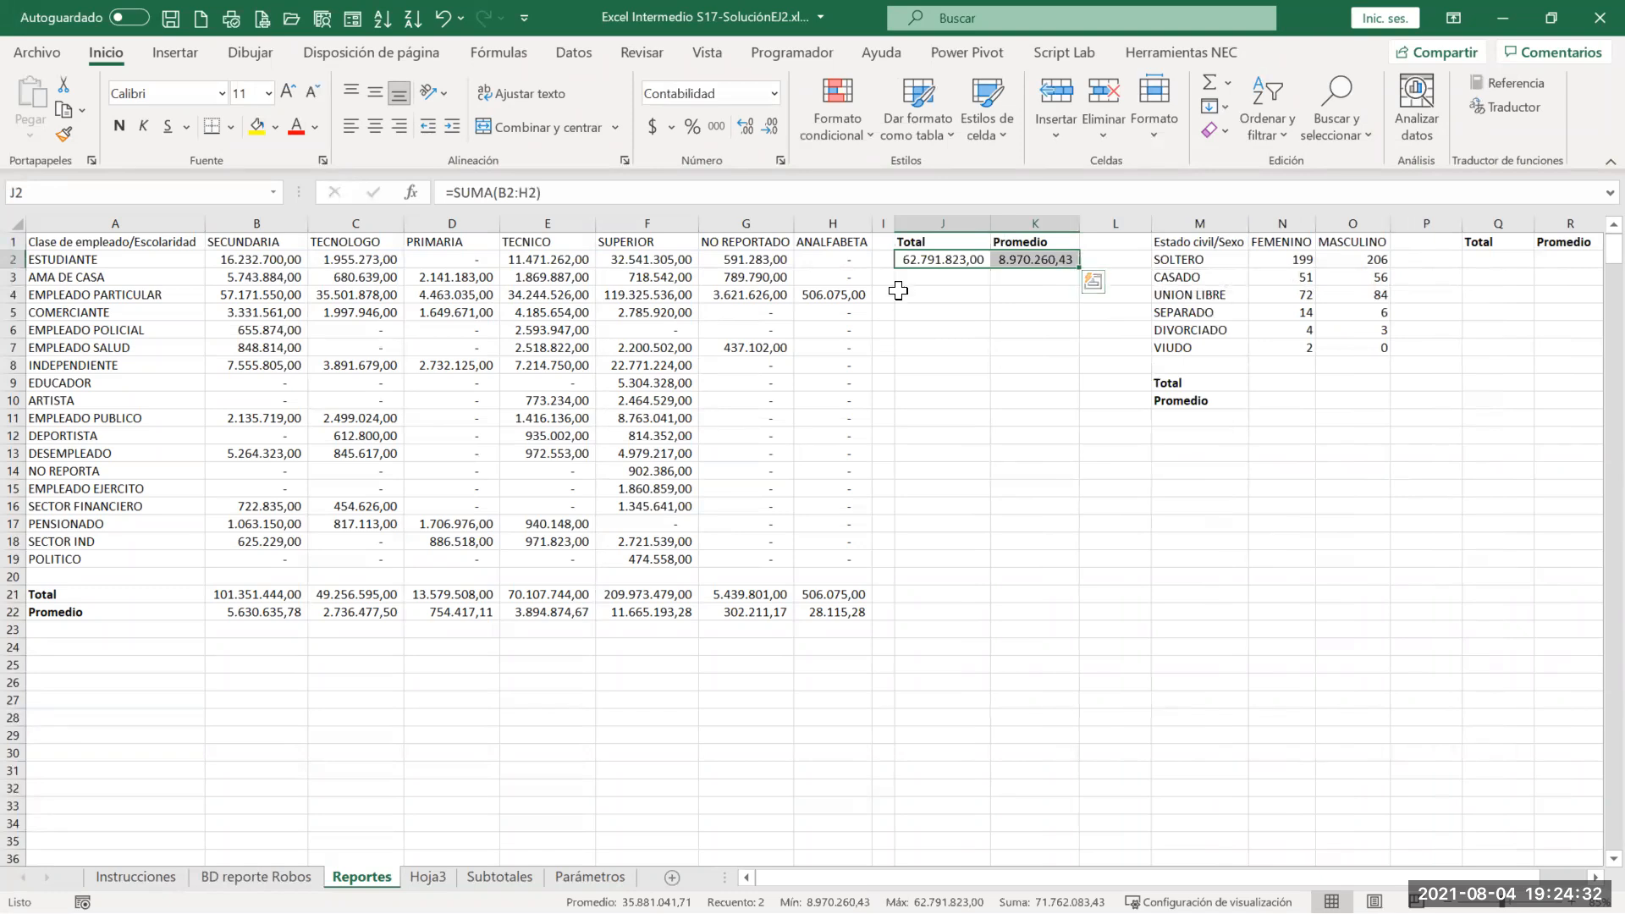
Step: Refill the ANALFABETA formula from H2 down to H19, and fill the J2:K2 Total and Promedio formulas down through row 22
click(821, 264)
double_click(873, 267)
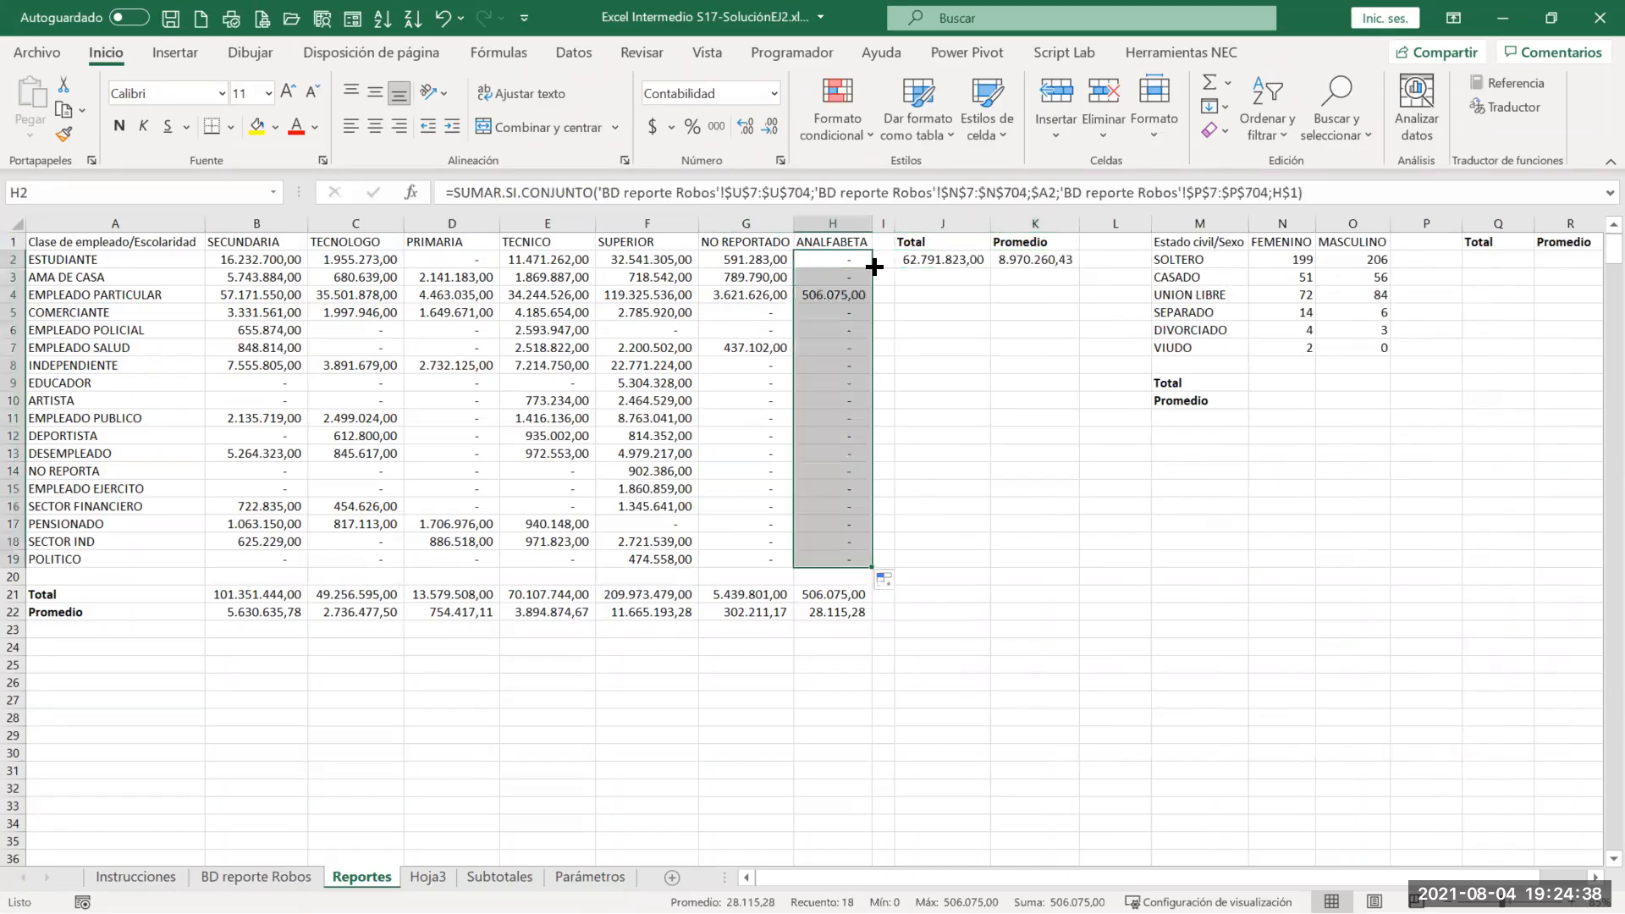
drag(912, 260, 1034, 260)
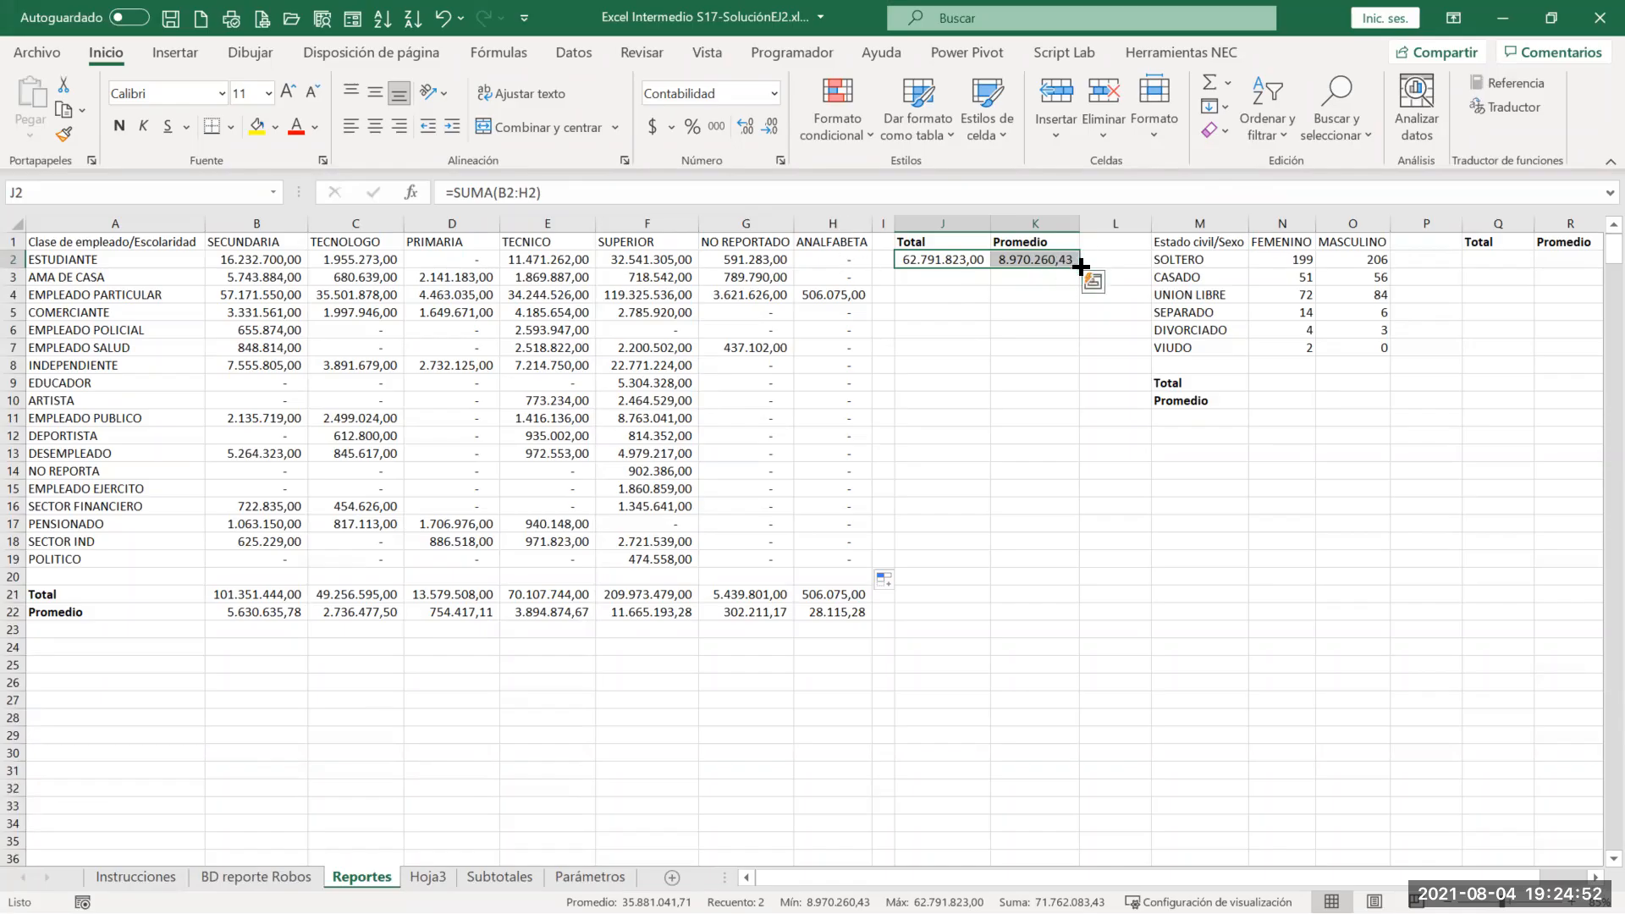
drag(1081, 266, 1067, 622)
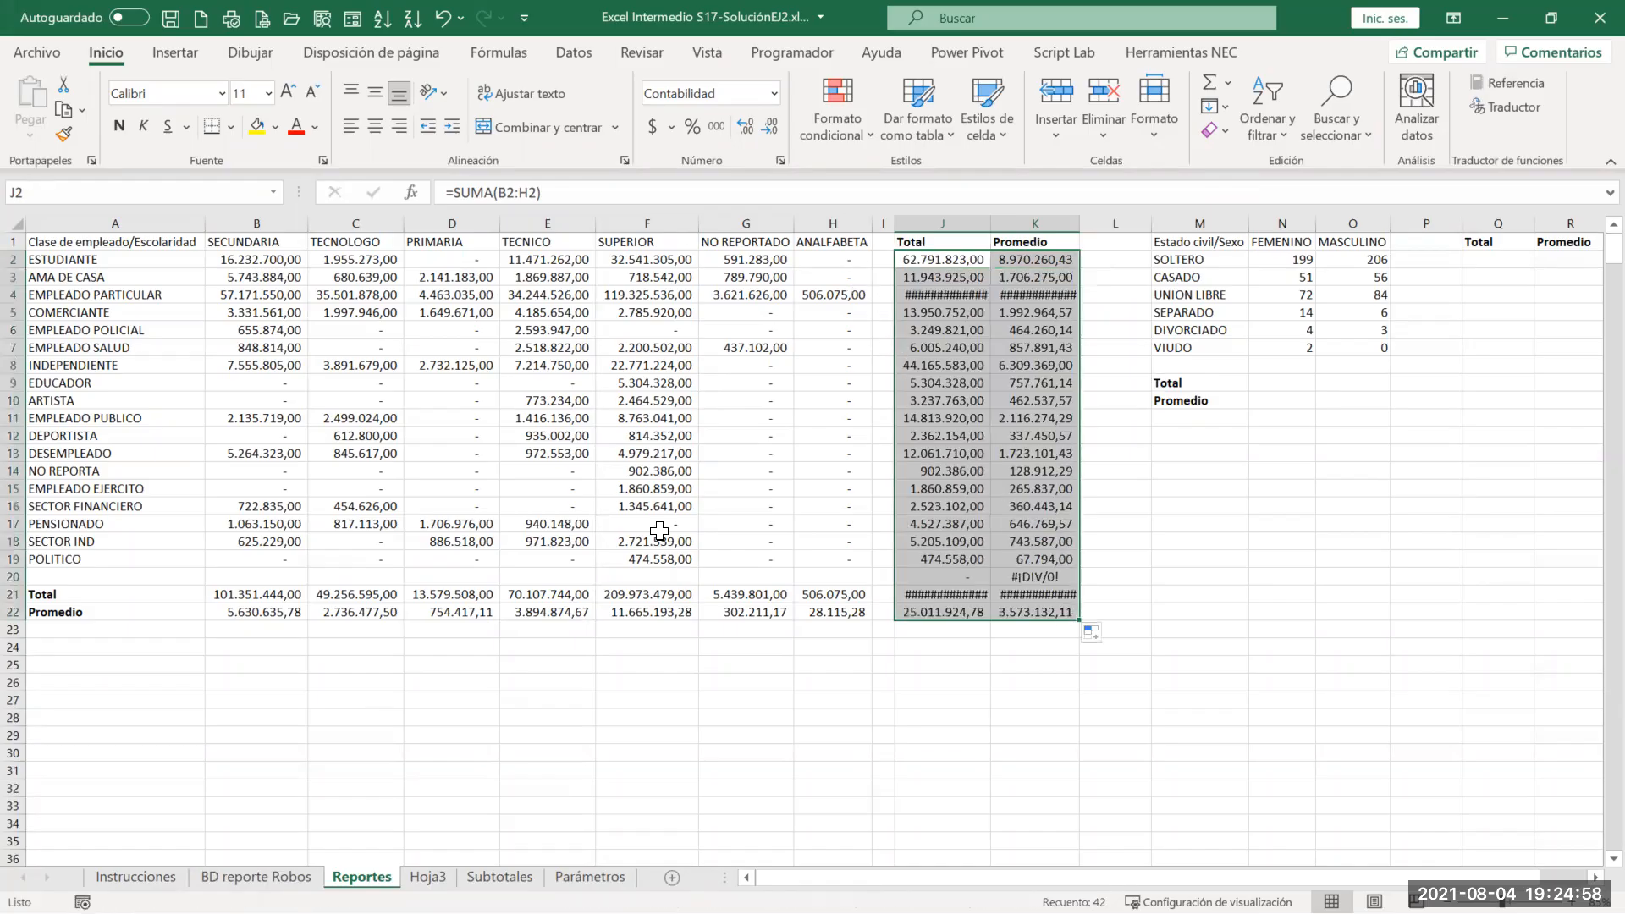
Step: Autofit the Total and Promedio columns J and K to their contents
click(229, 264)
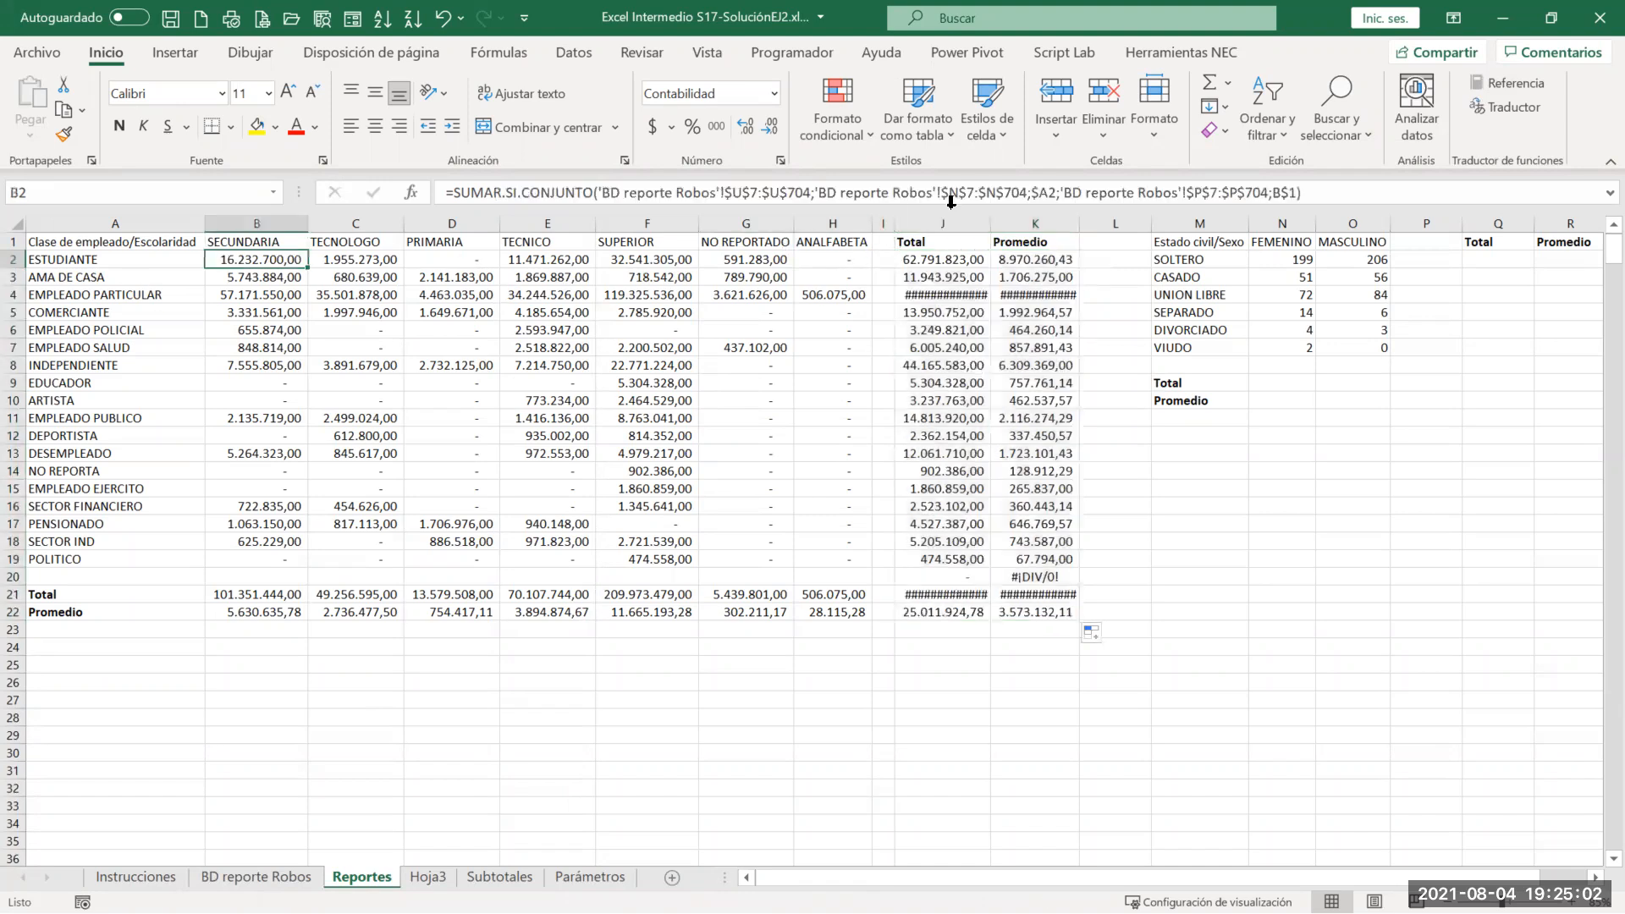
drag(947, 222, 995, 218)
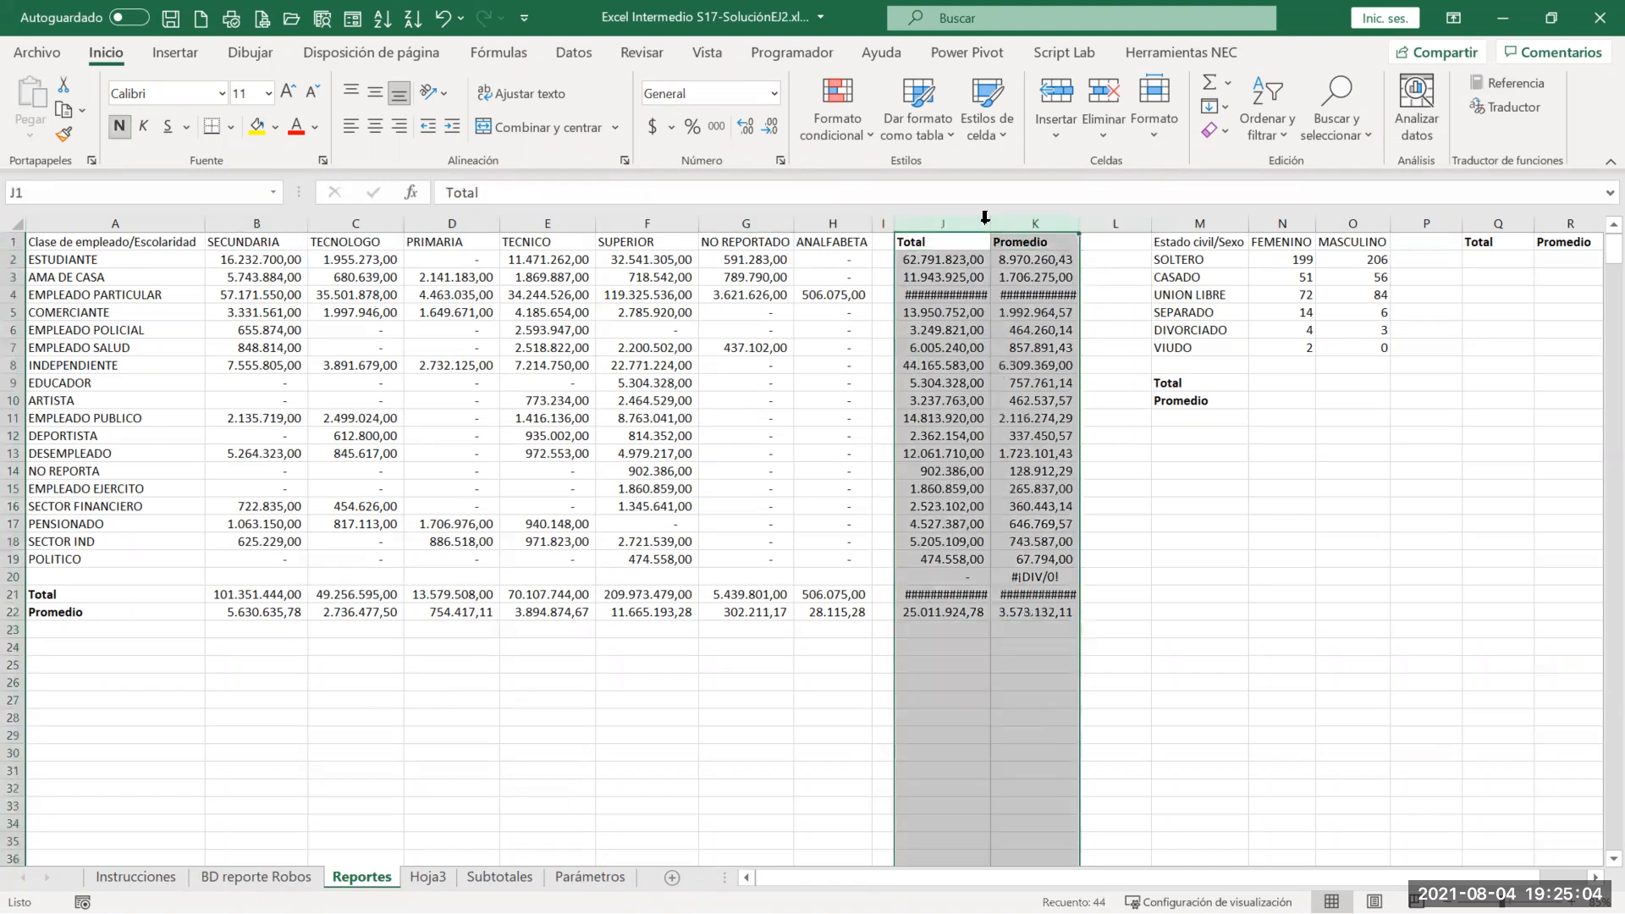
double_click(985, 219)
click(883, 365)
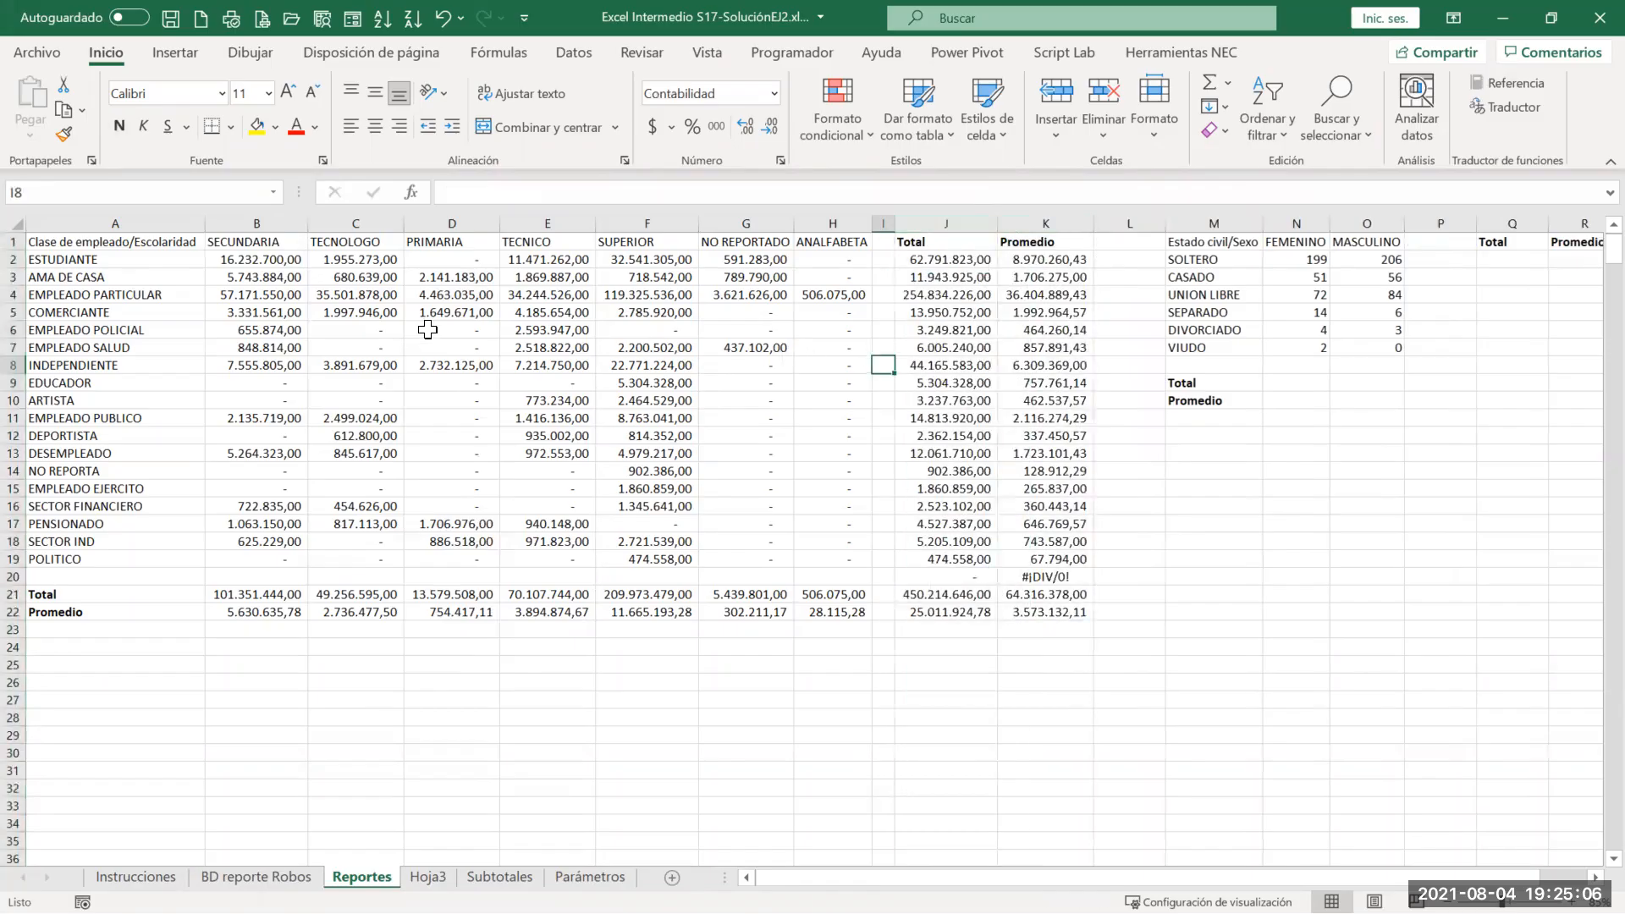
Step: Clear the surplus Total and Promedio formulas from J20:K20 in the blank separator row
drag(57, 245, 51, 595)
drag(936, 242, 1052, 560)
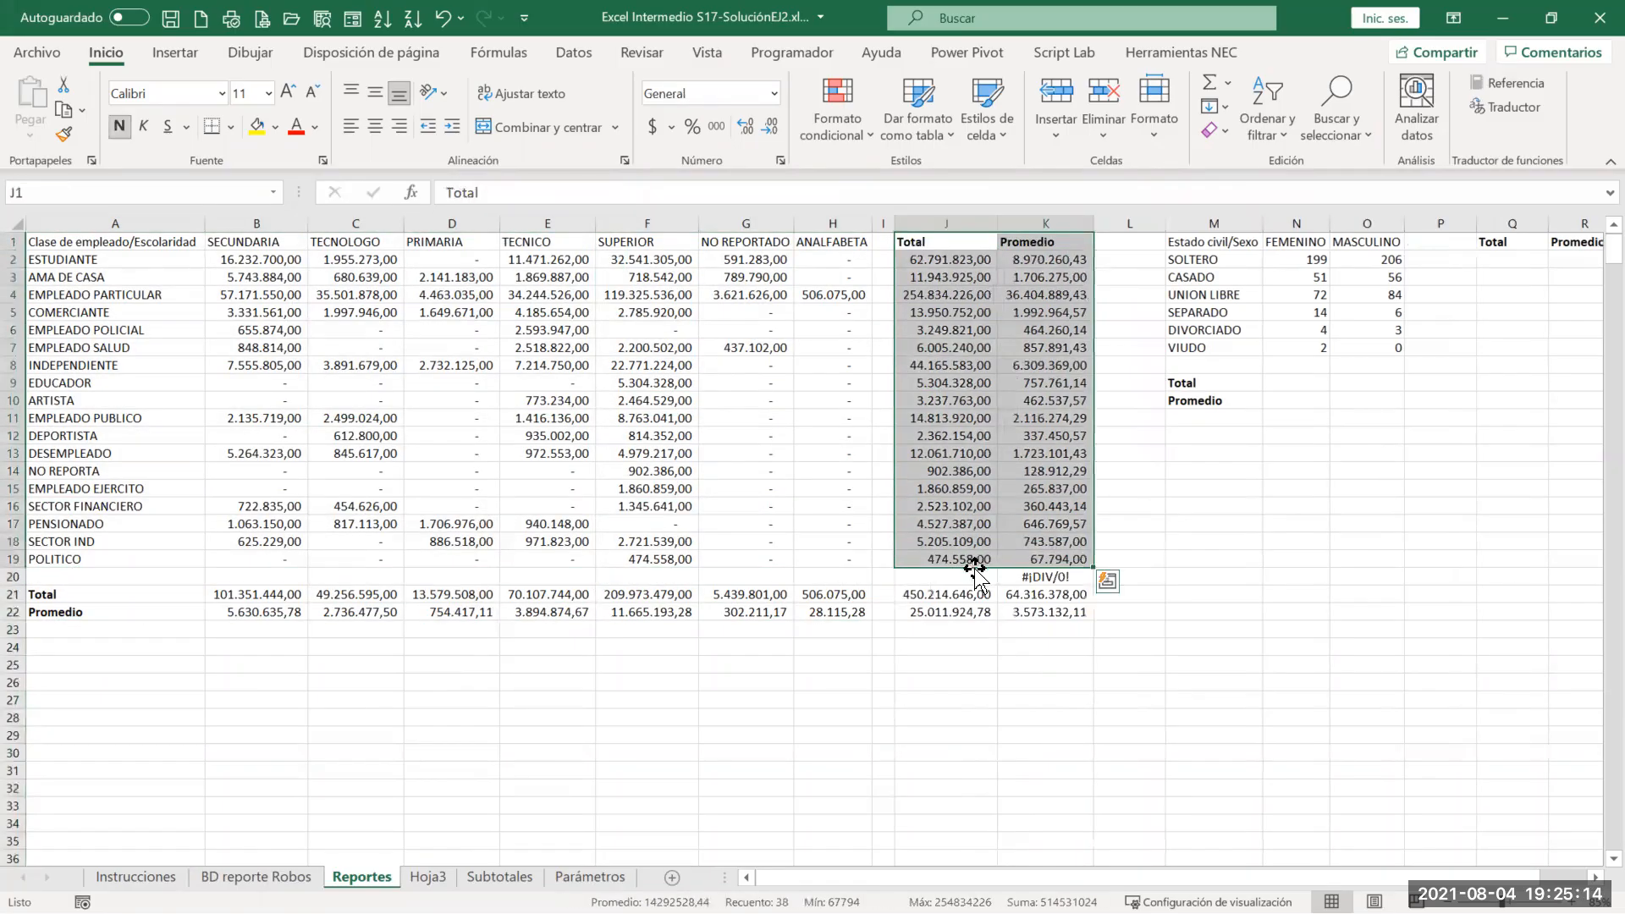
click(965, 578)
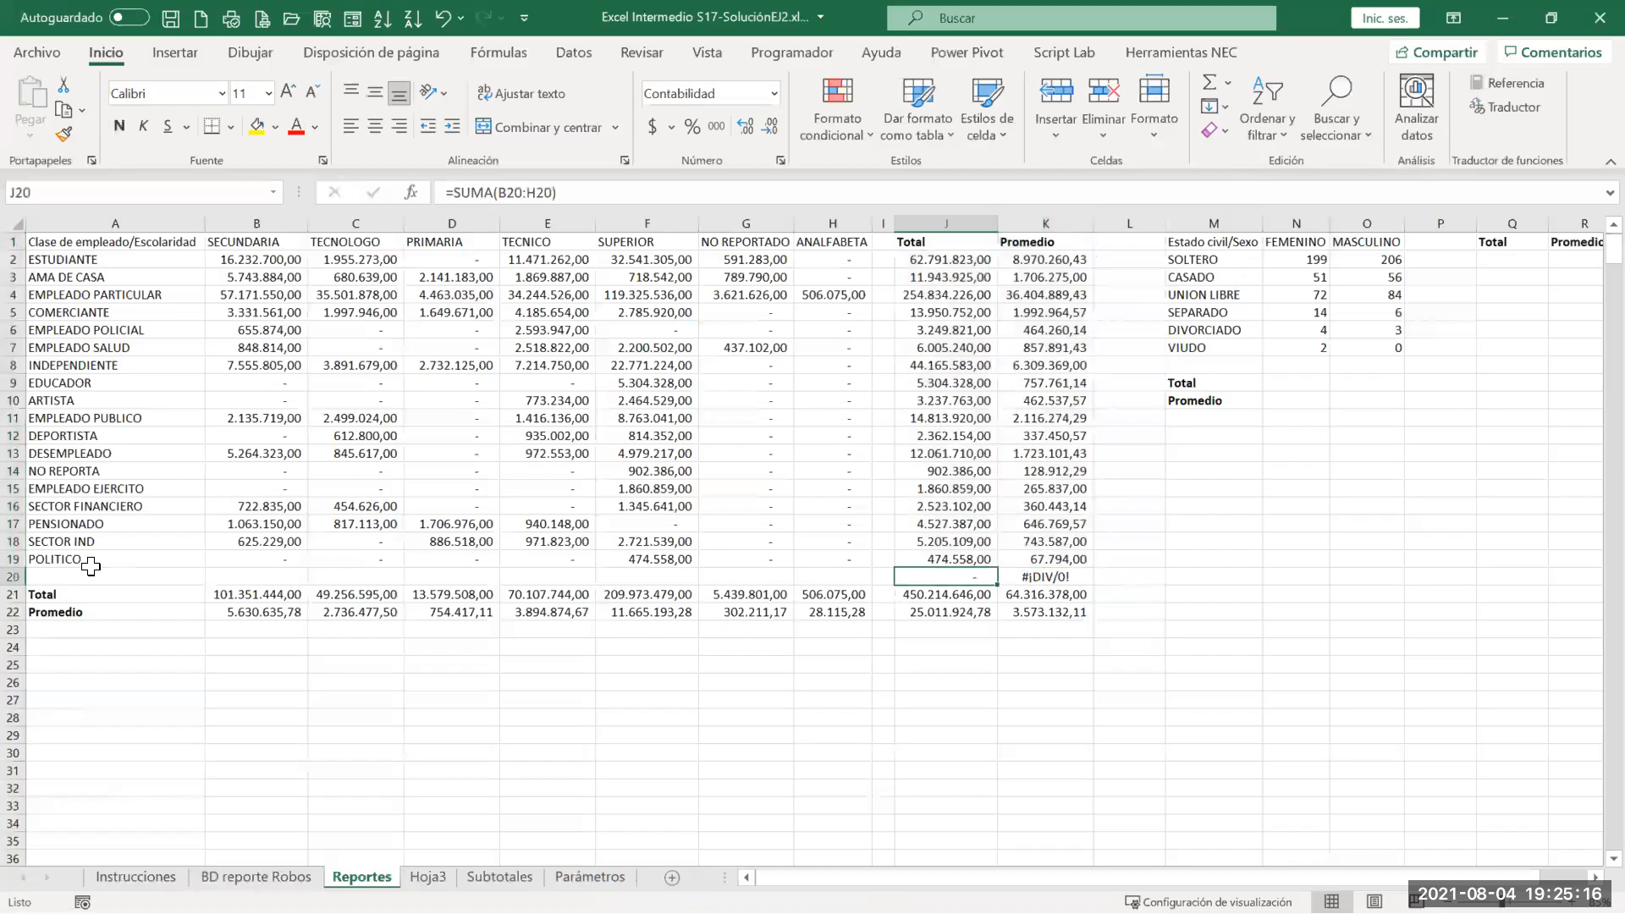
drag(929, 576, 1049, 576)
key(Delete)
click(1018, 413)
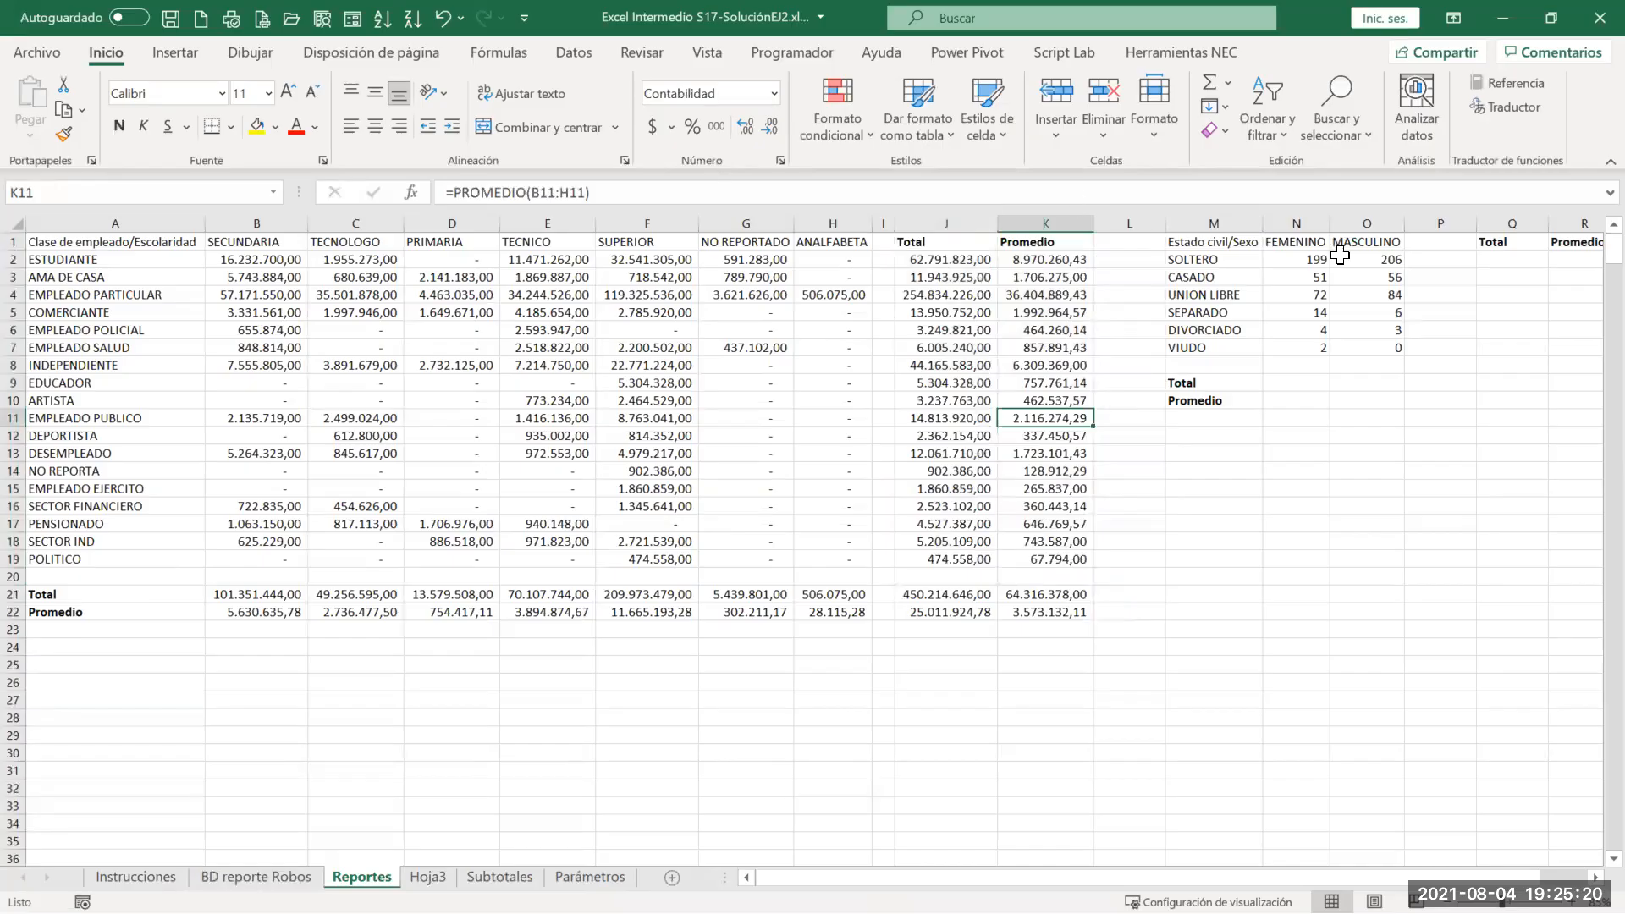
Step: Total the SOLTERO row of the Estado civil/Sexo matrix in Q2 with =SUMA(N2:O2)
scroll(812, 541, right, 3)
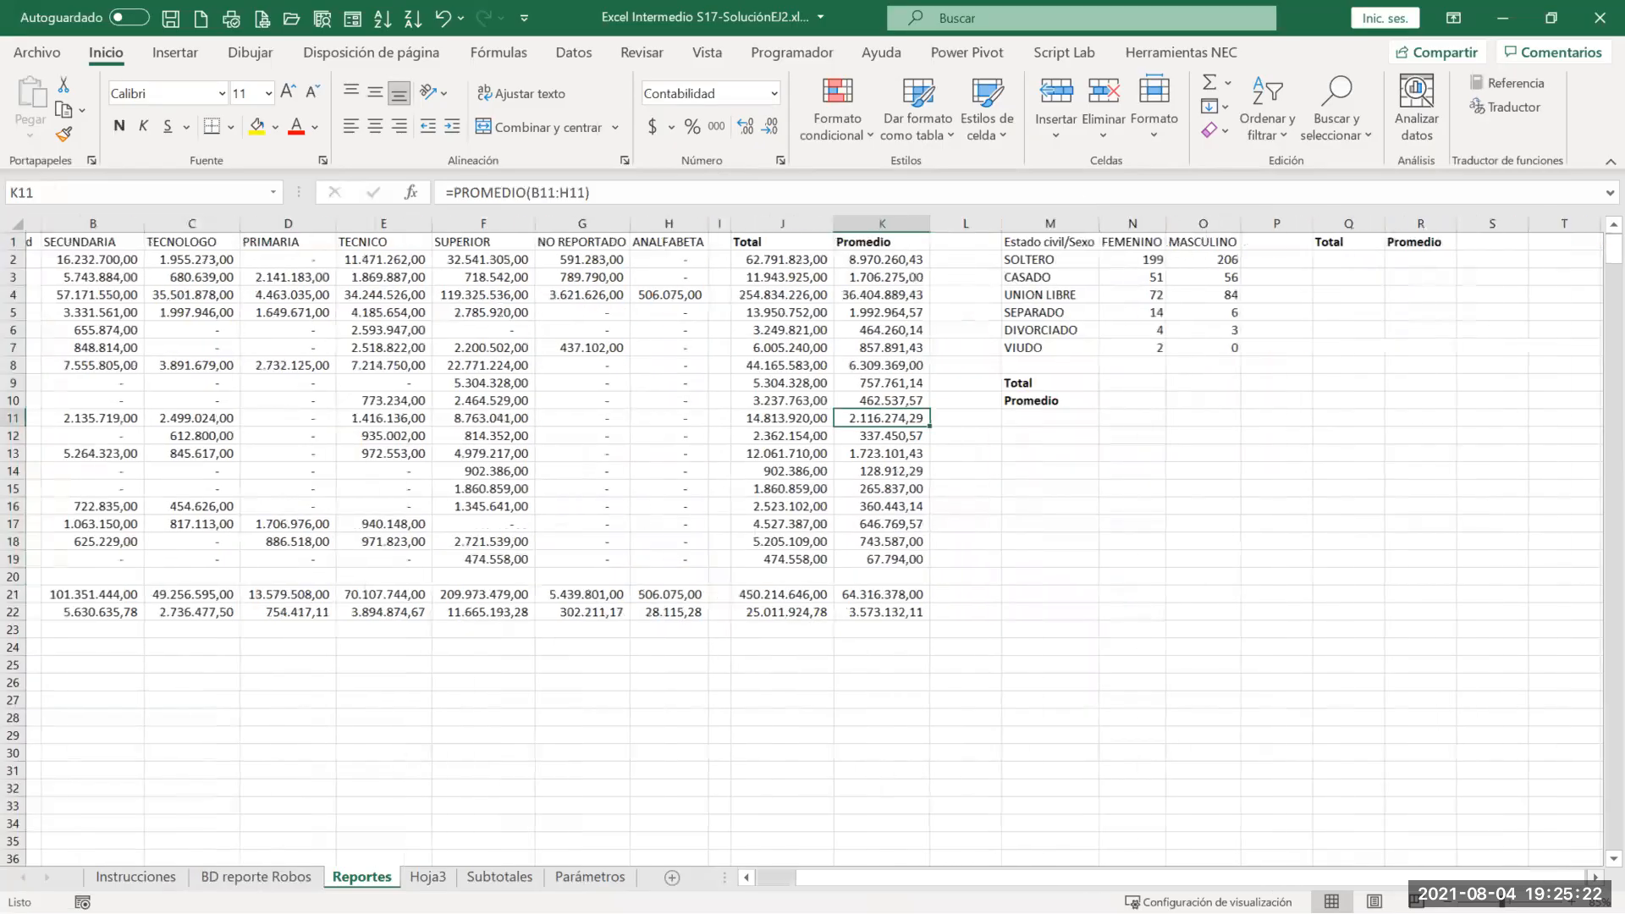
scroll(932, 253, right, 3)
click(931, 255)
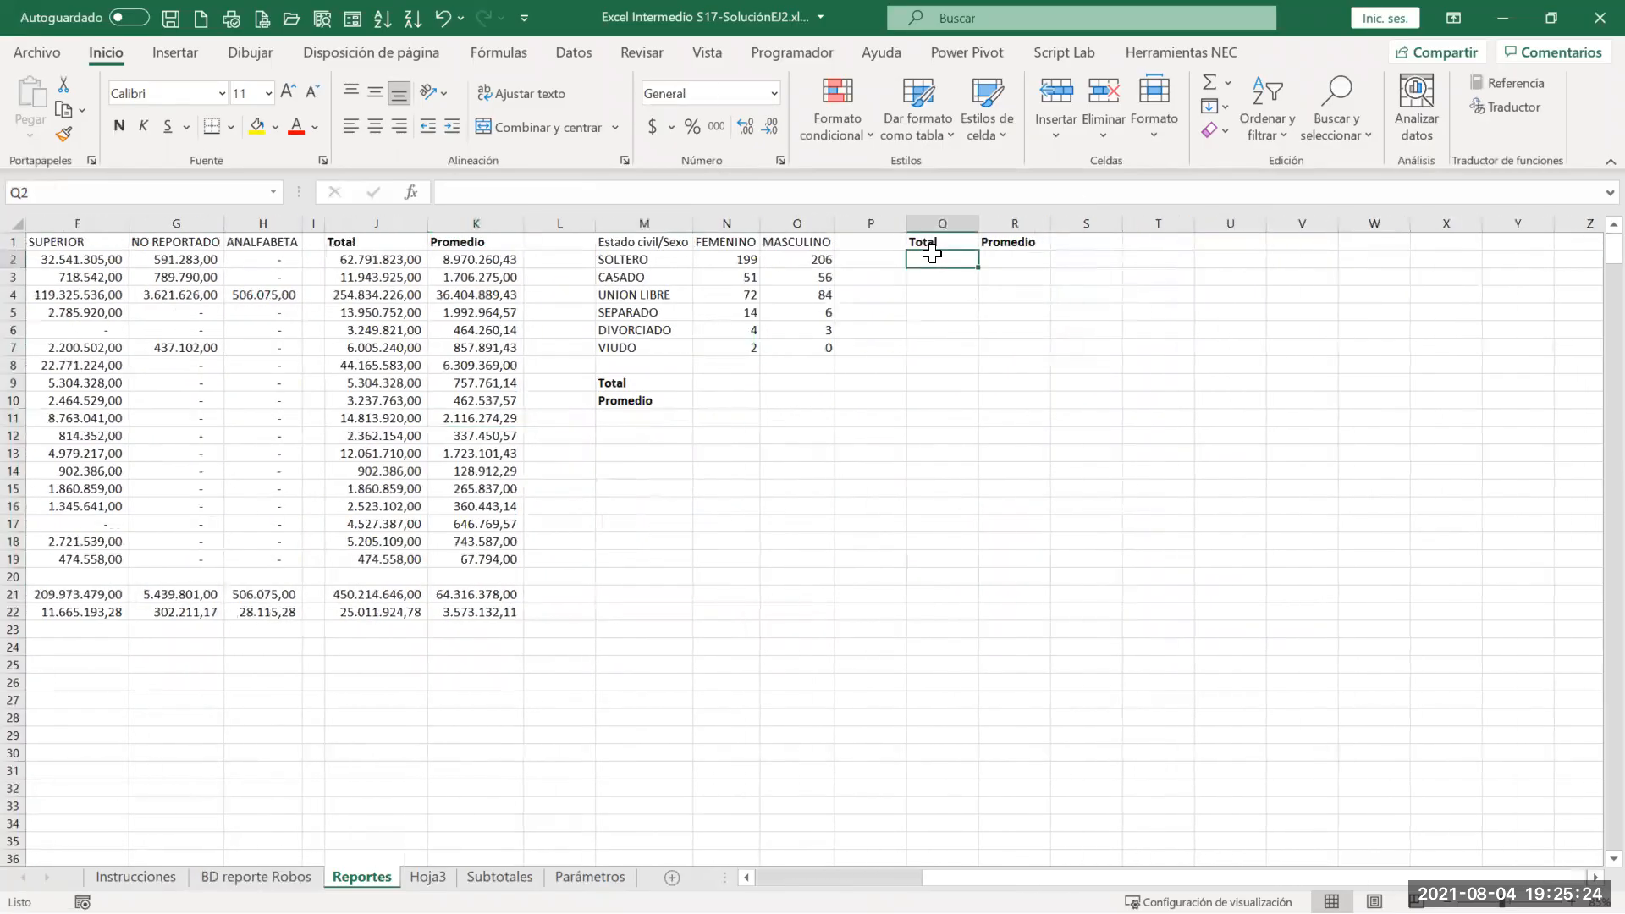
text(=sum)
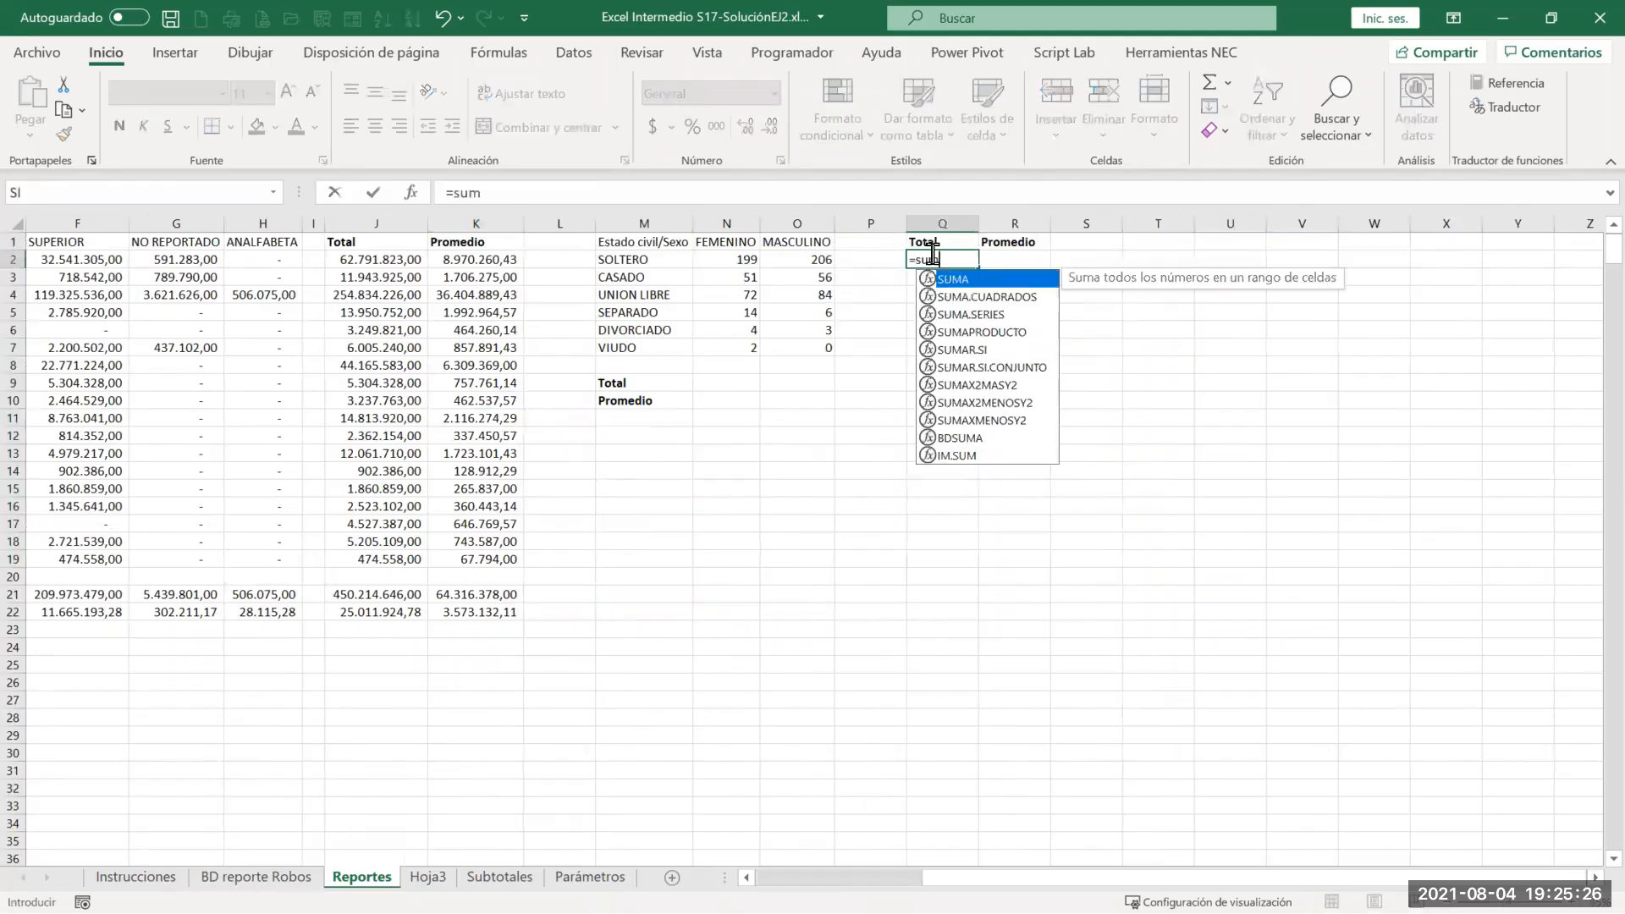
key(Tab)
key(Left)
key(Left)
key(shift+Left)
key(shift+Left)
key(shift+Right)
key(Return)
key(Up)
key(Right)
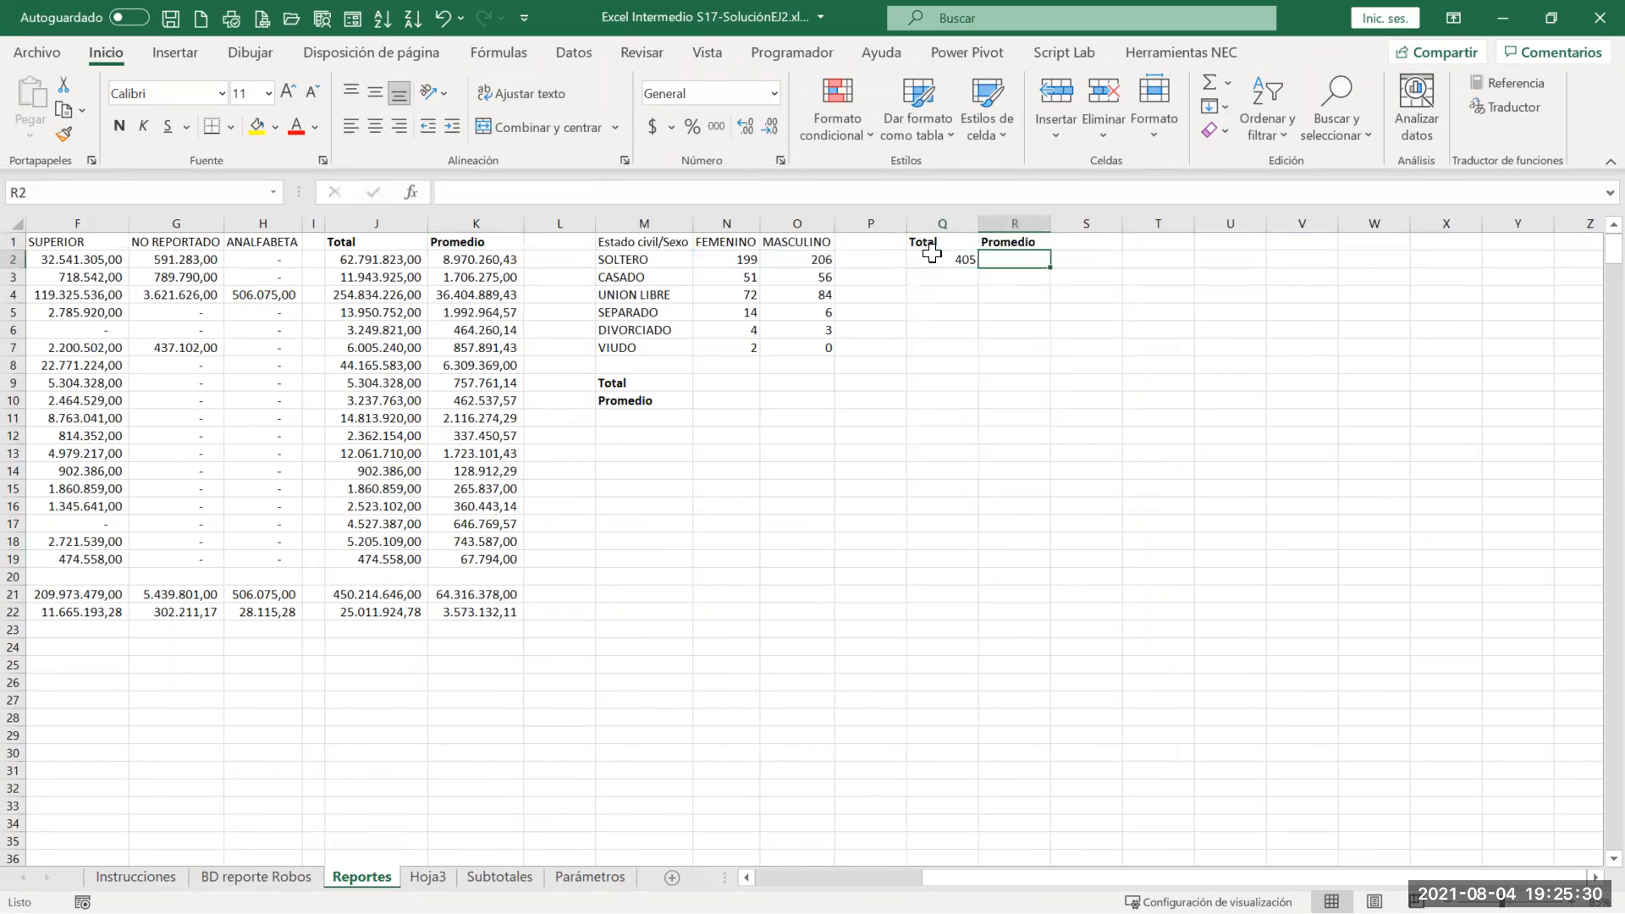
Step: Average the SOLTERO row in R2 with =PROMEDIO(N2:O2), and fill the Q2:R2 formulas down through row 10
text(=prome)
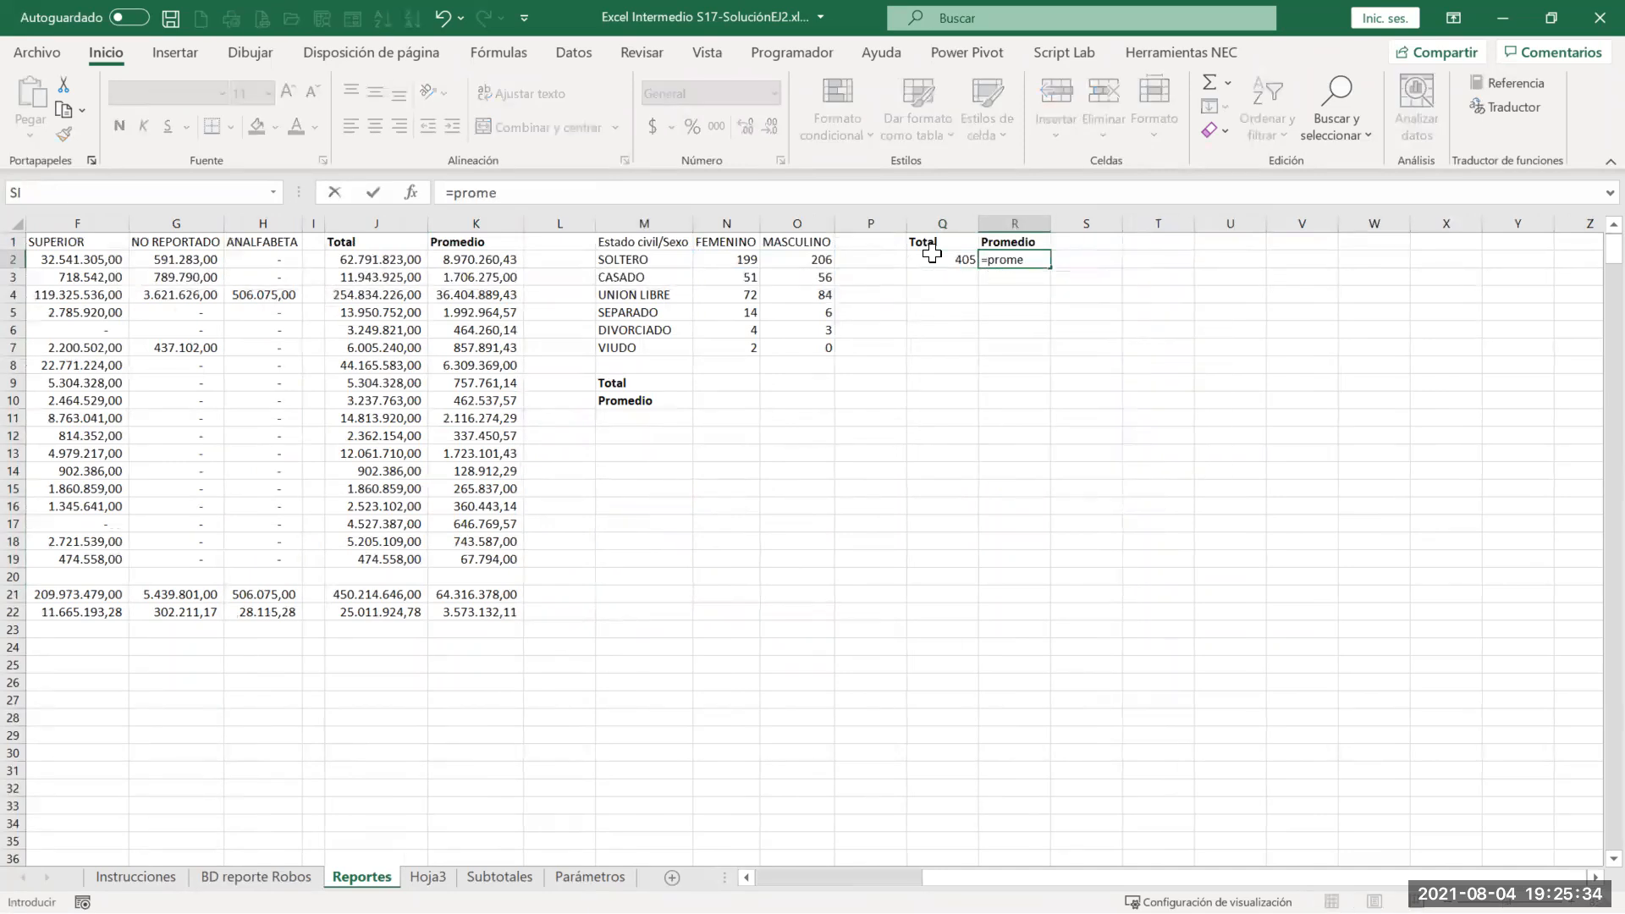
text(D)
key(Tab)
key(Left)
key(Left)
key(Left)
key(shift+Left)
text())
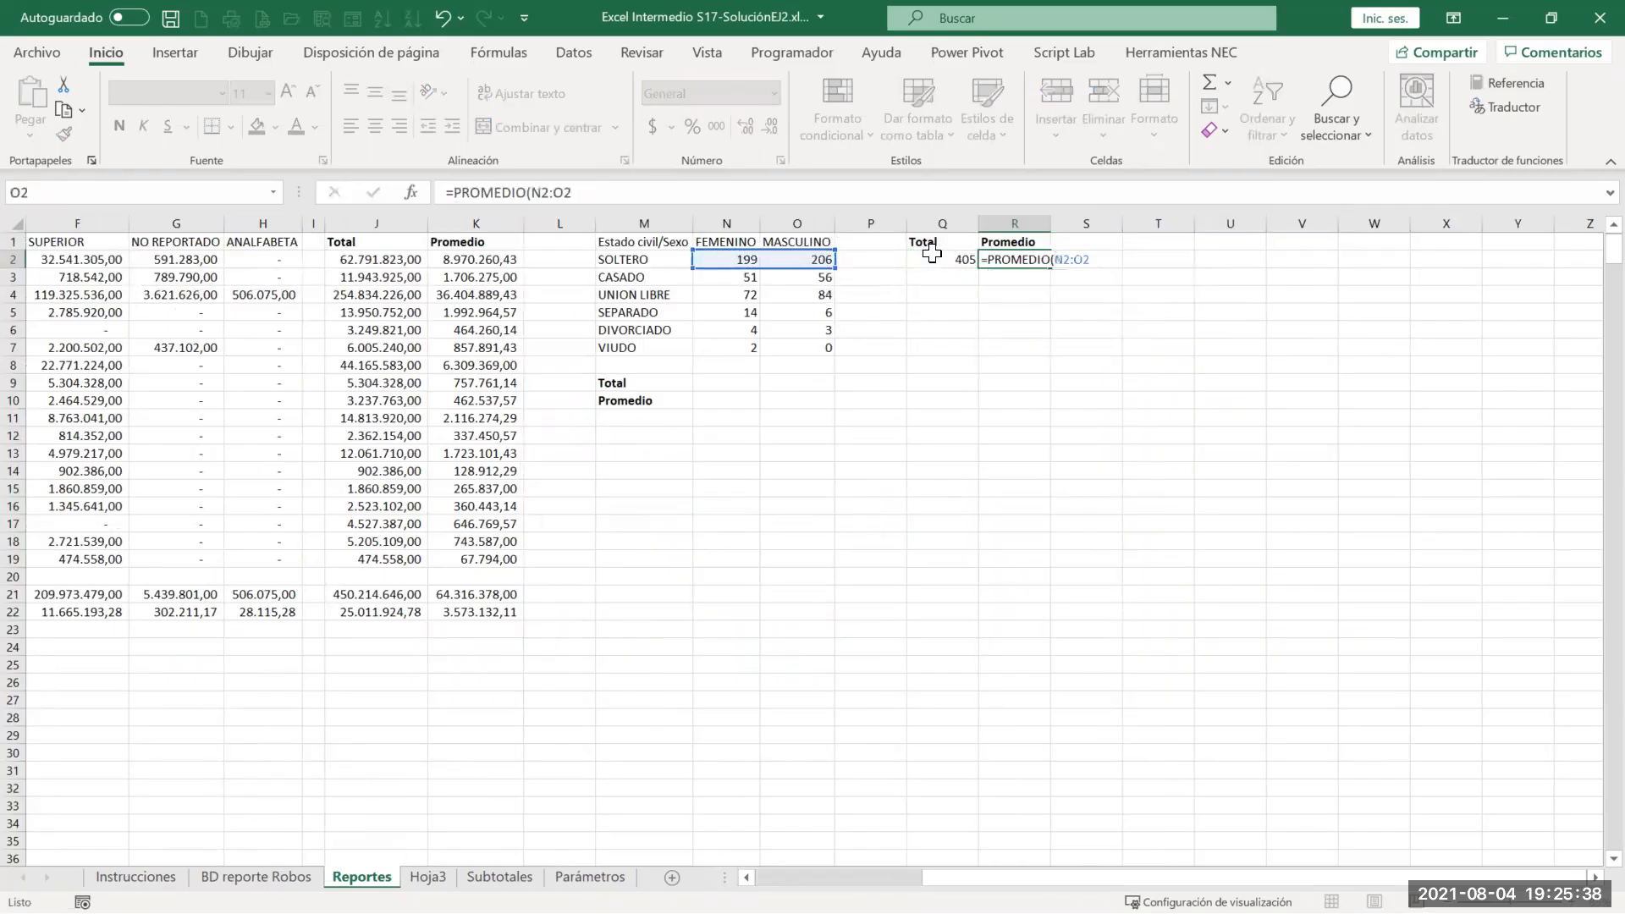
key(Return)
drag(948, 259, 1049, 406)
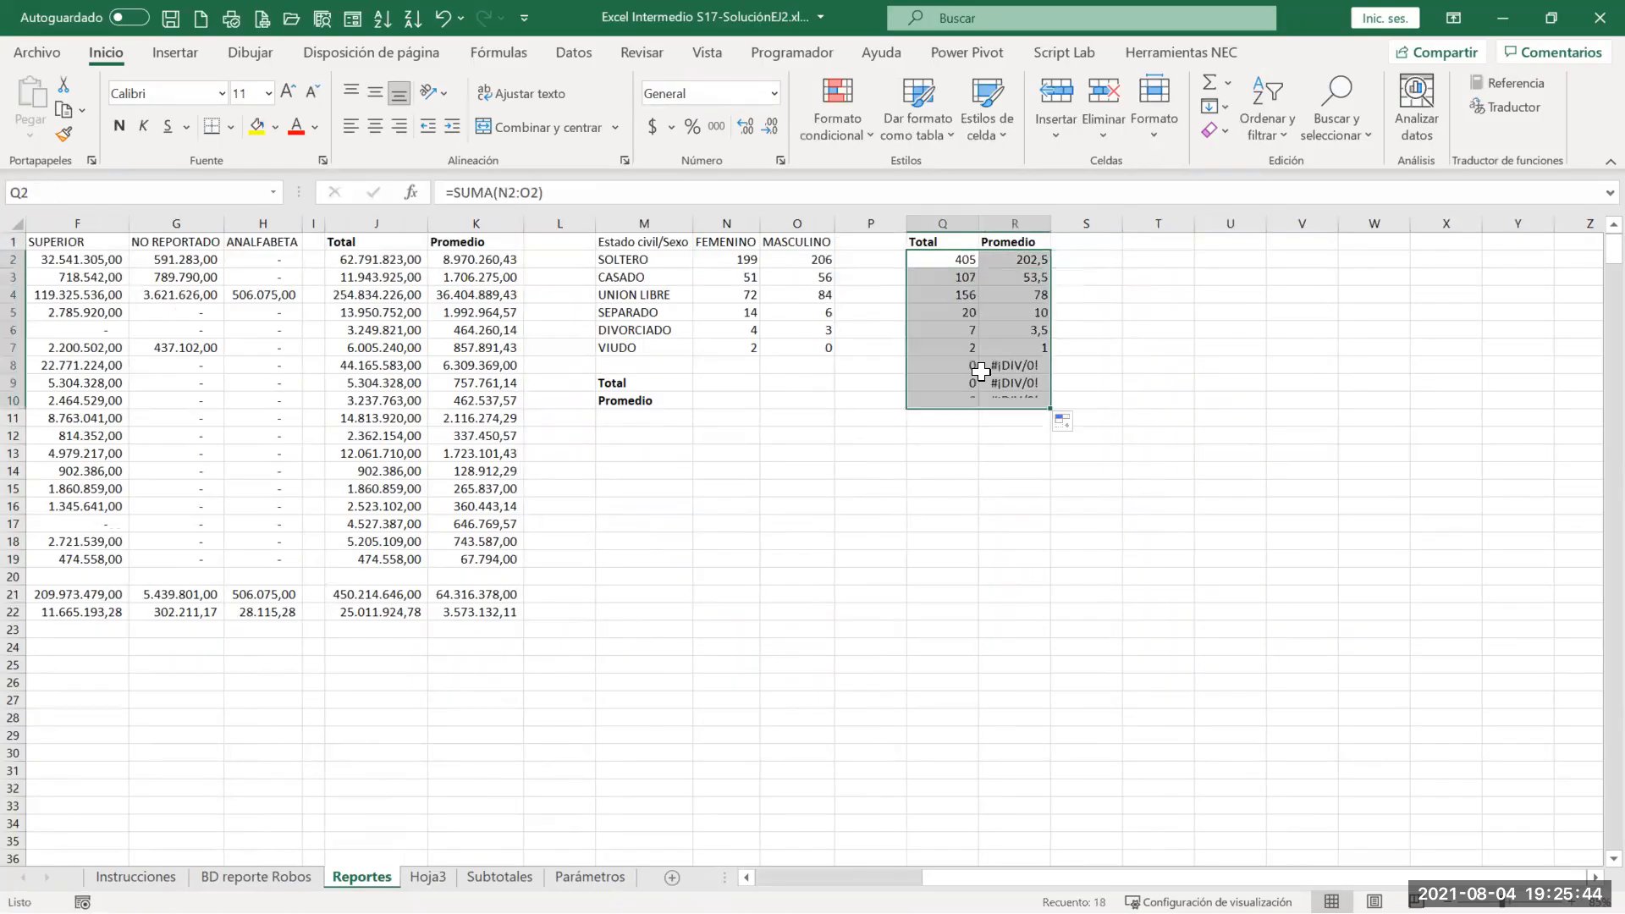
Step: Clear the surplus Total and Promedio formulas from Q8:R8 in the blank separator row
click(977, 365)
drag(978, 364, 982, 364)
key(Delete)
Step: Total the FEMENINO column of the Estado civil/Sexo matrix in N9 with =SUMA(N2:N7)
click(708, 383)
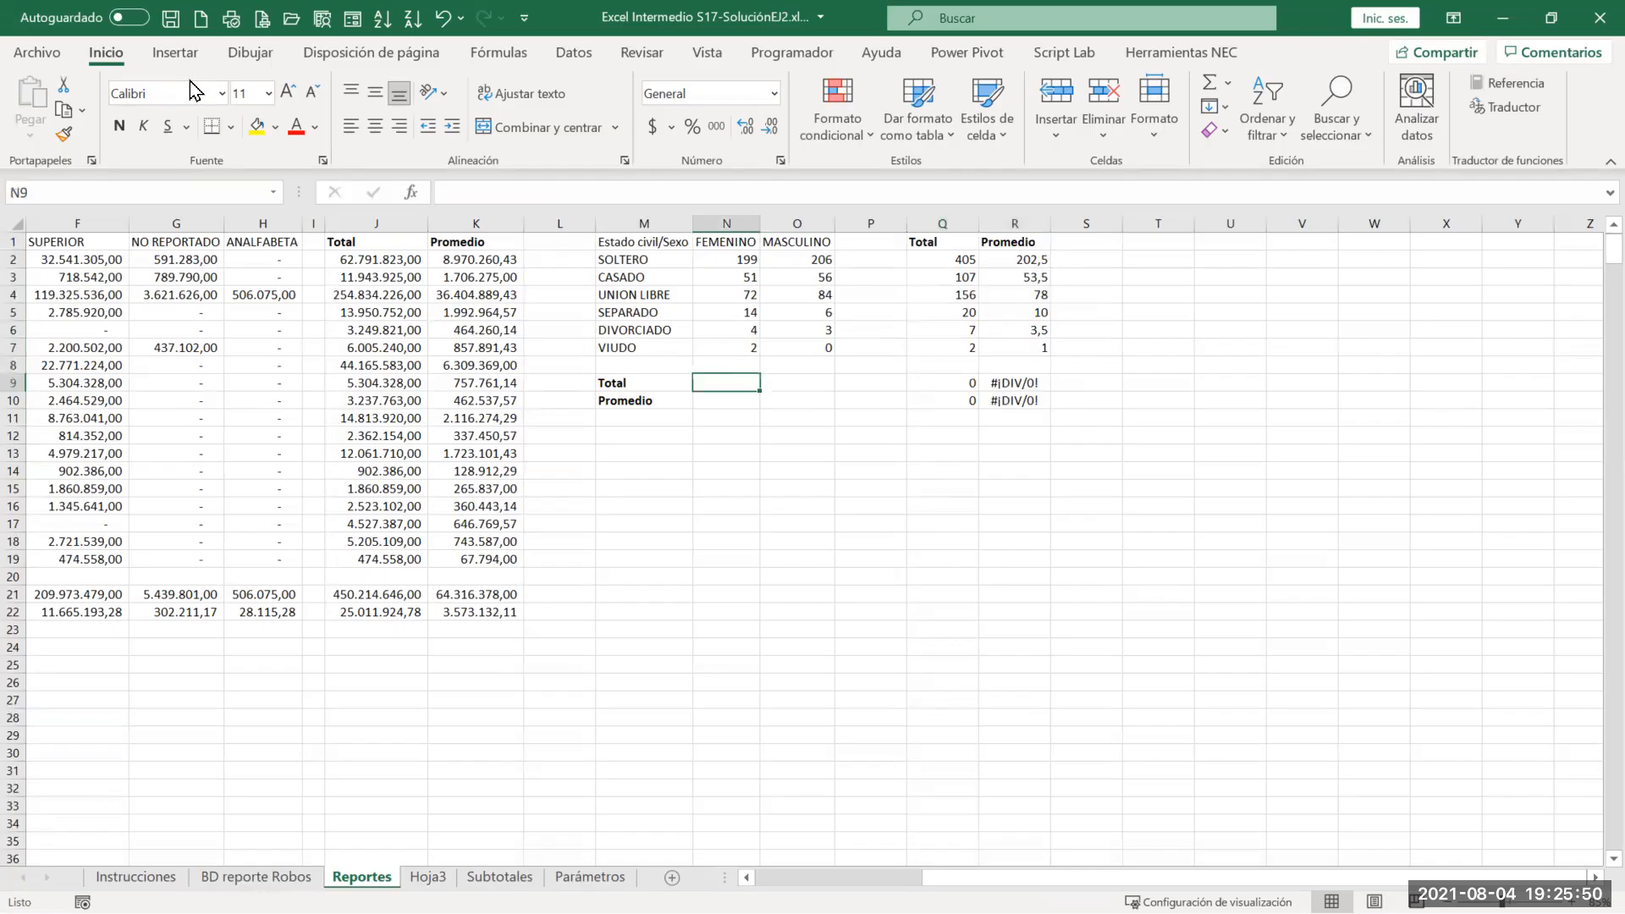
click(498, 52)
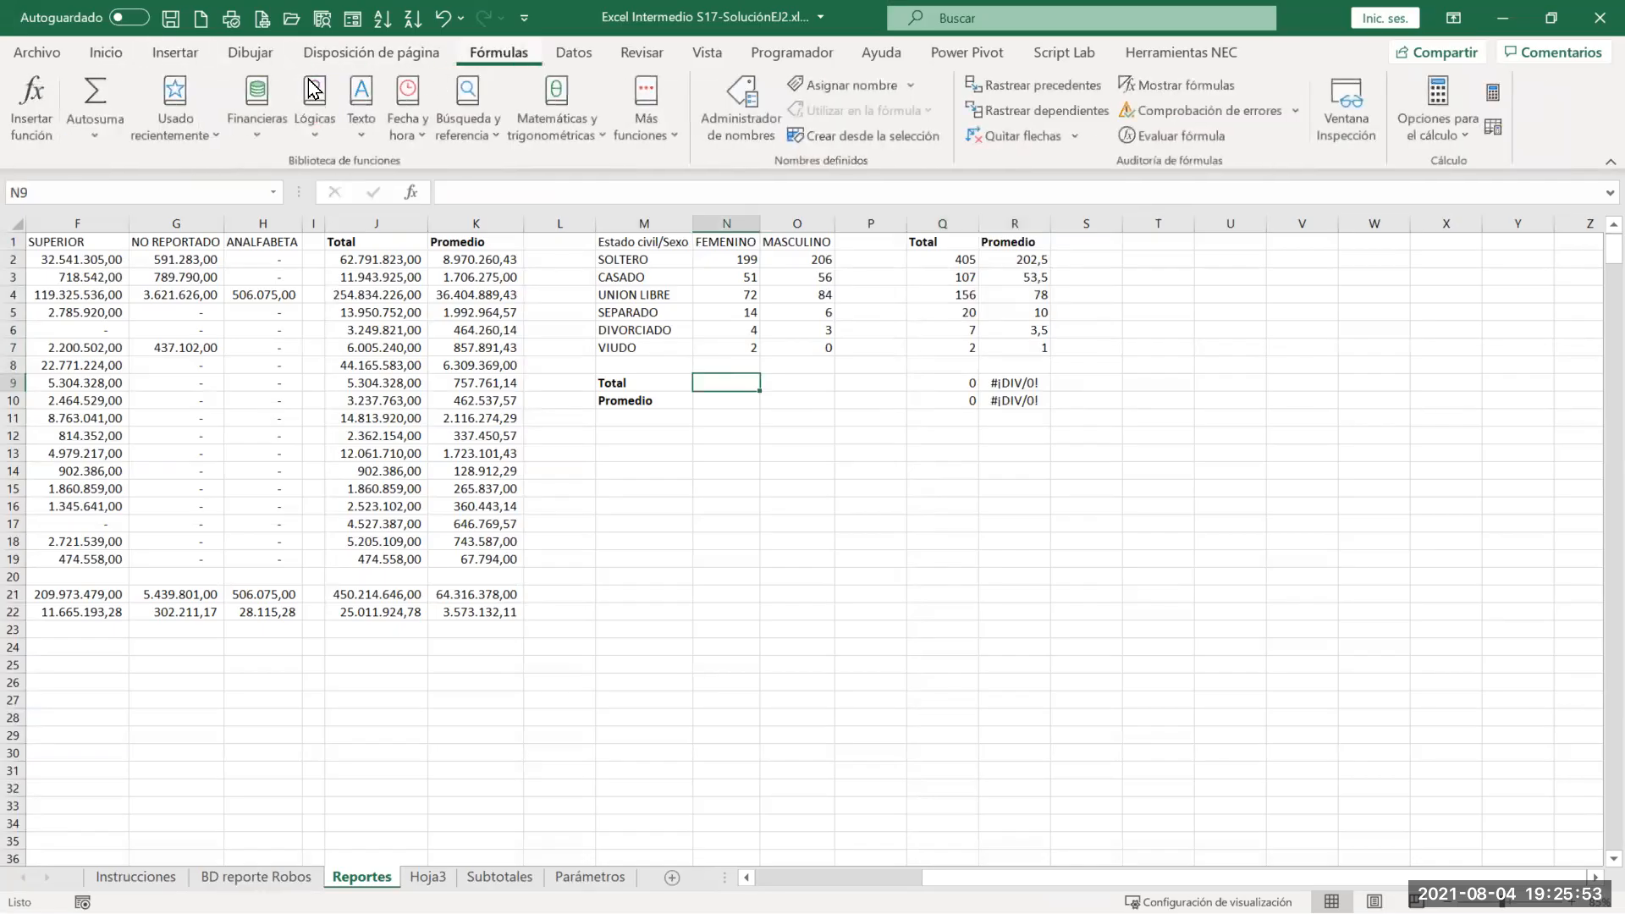
click(95, 92)
click(724, 261)
drag(725, 286, 728, 341)
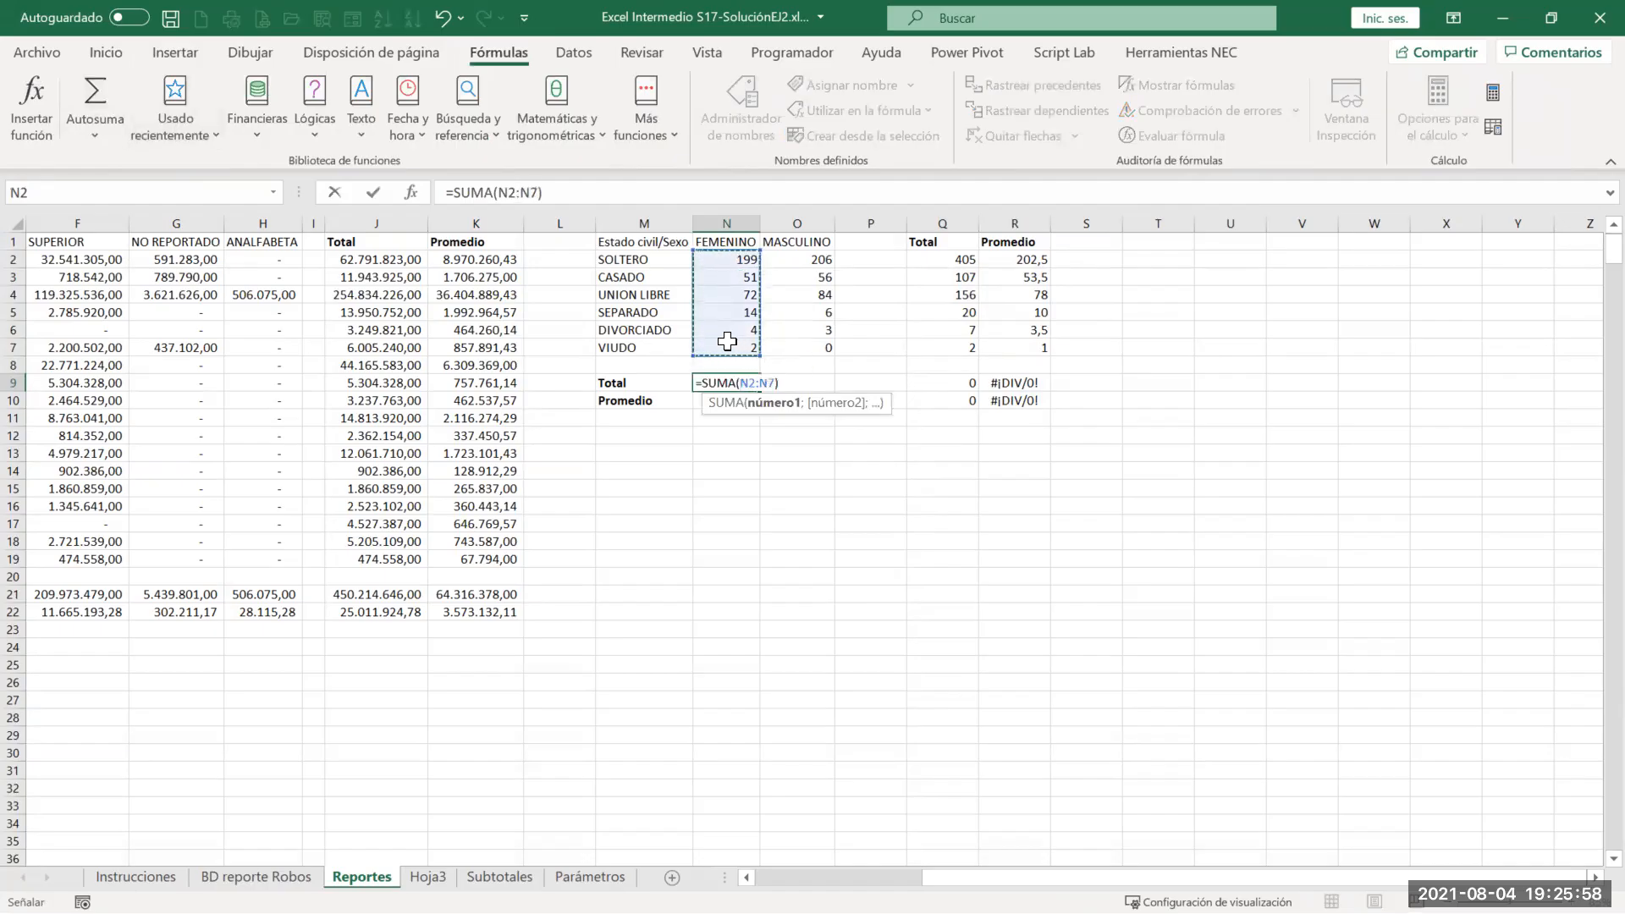
key(Return)
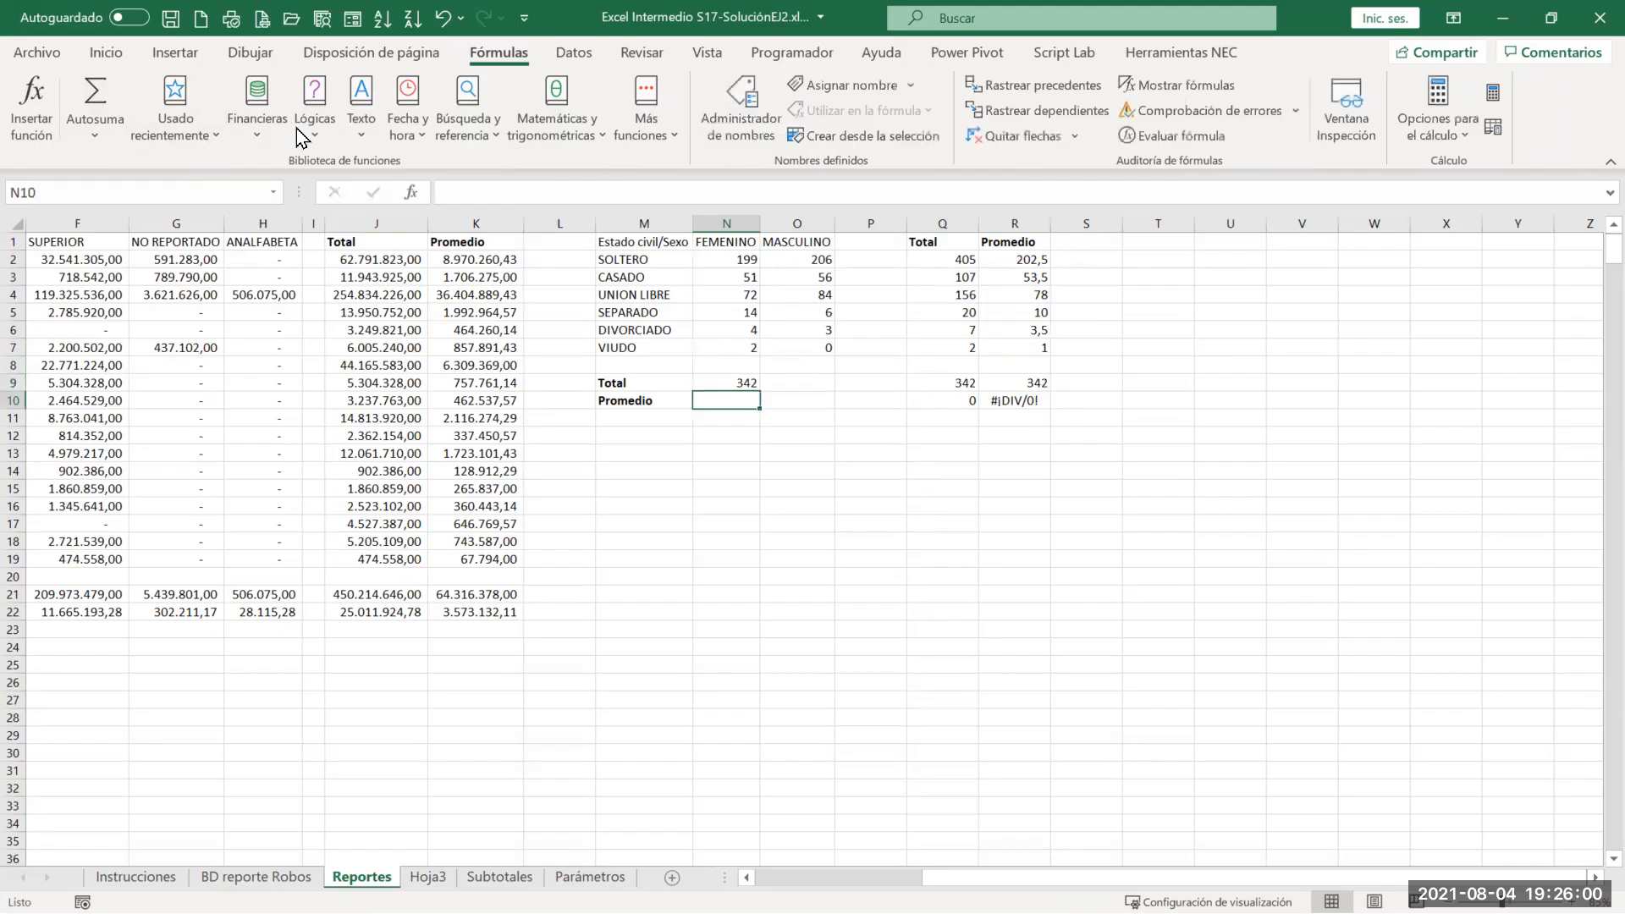
Step: Average the FEMENINO column N2:N7 in N10 with PROMEDIO, and fill the N9:N10 formulas across to the MASCULINO column
click(96, 137)
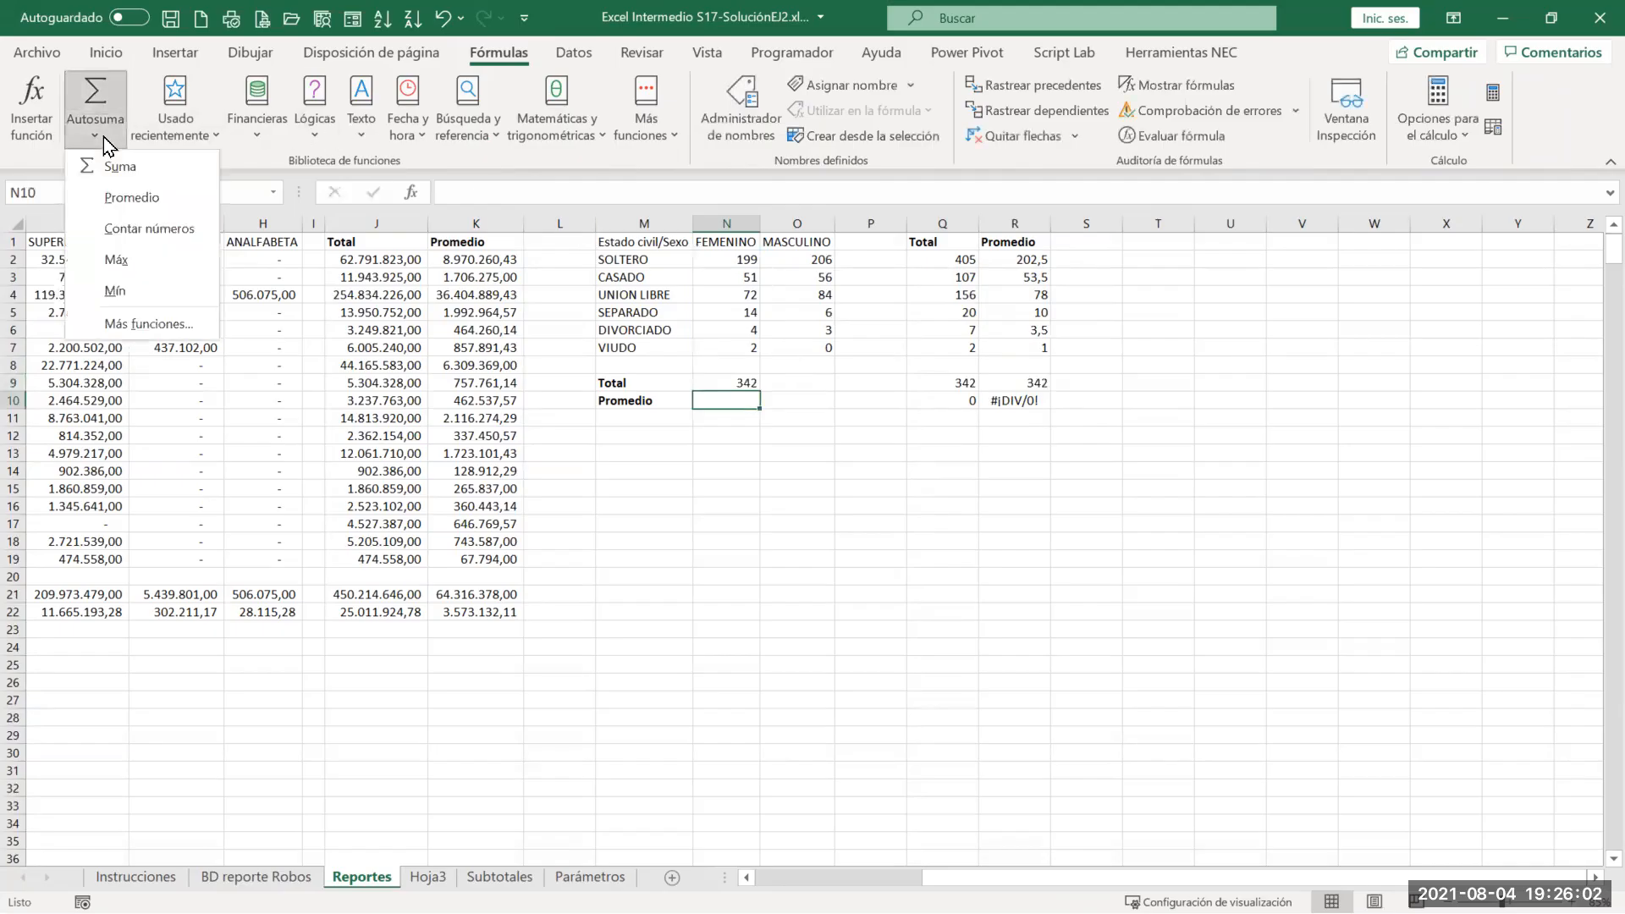
click(116, 198)
drag(735, 264, 826, 409)
key(Return)
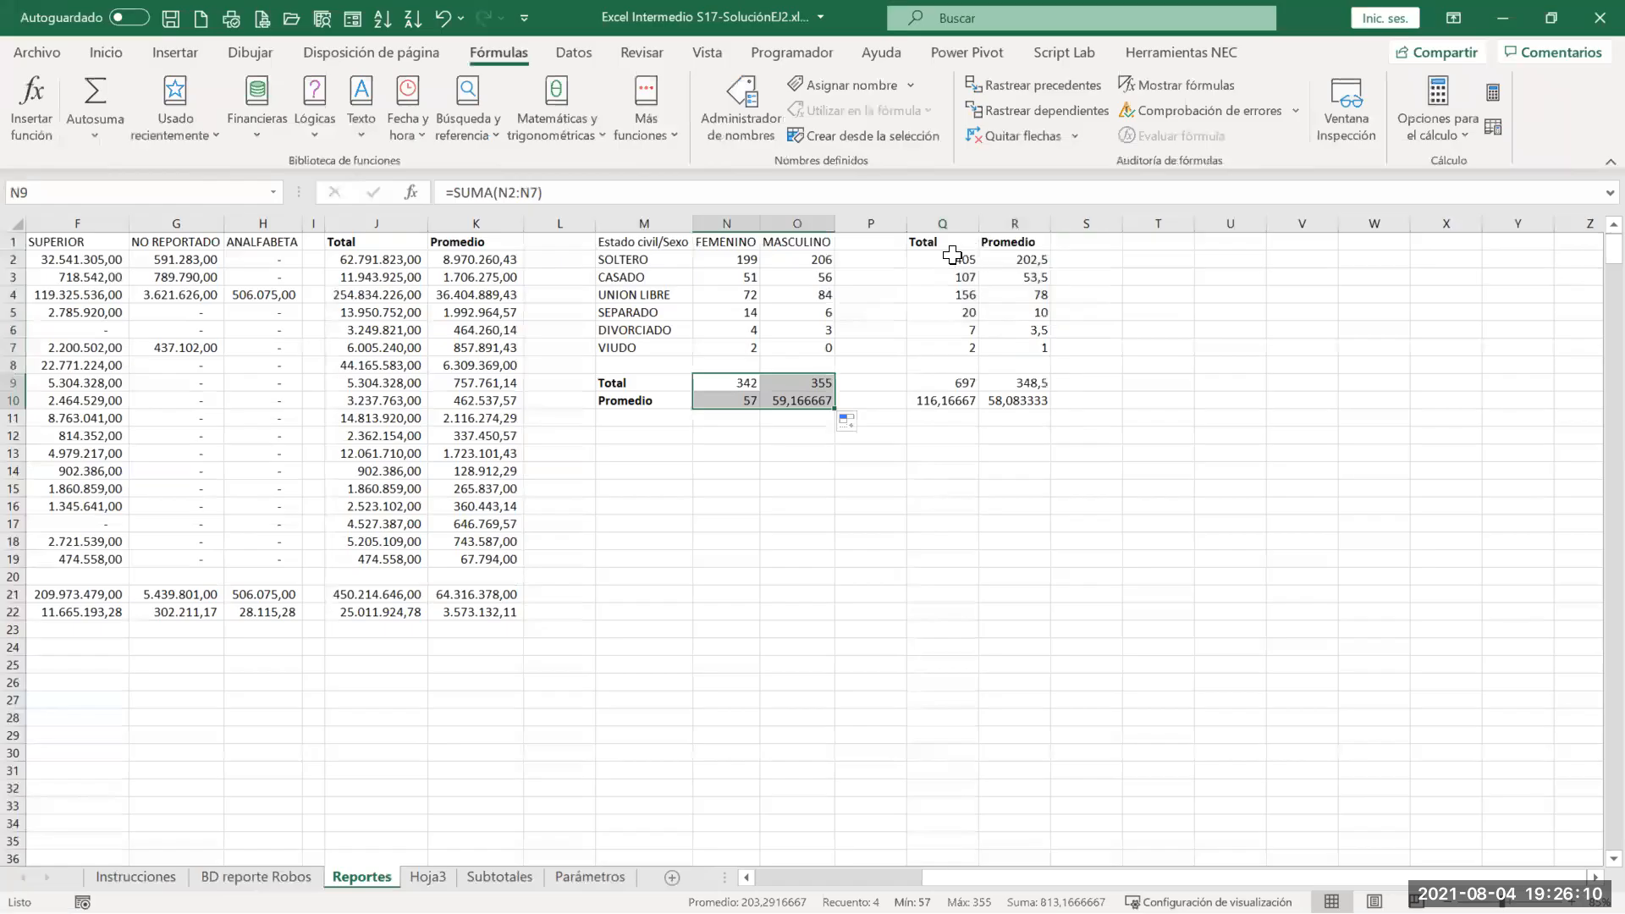
Step: Narrow the blank separator column P between the matrix and its Total column
drag(906, 225, 859, 227)
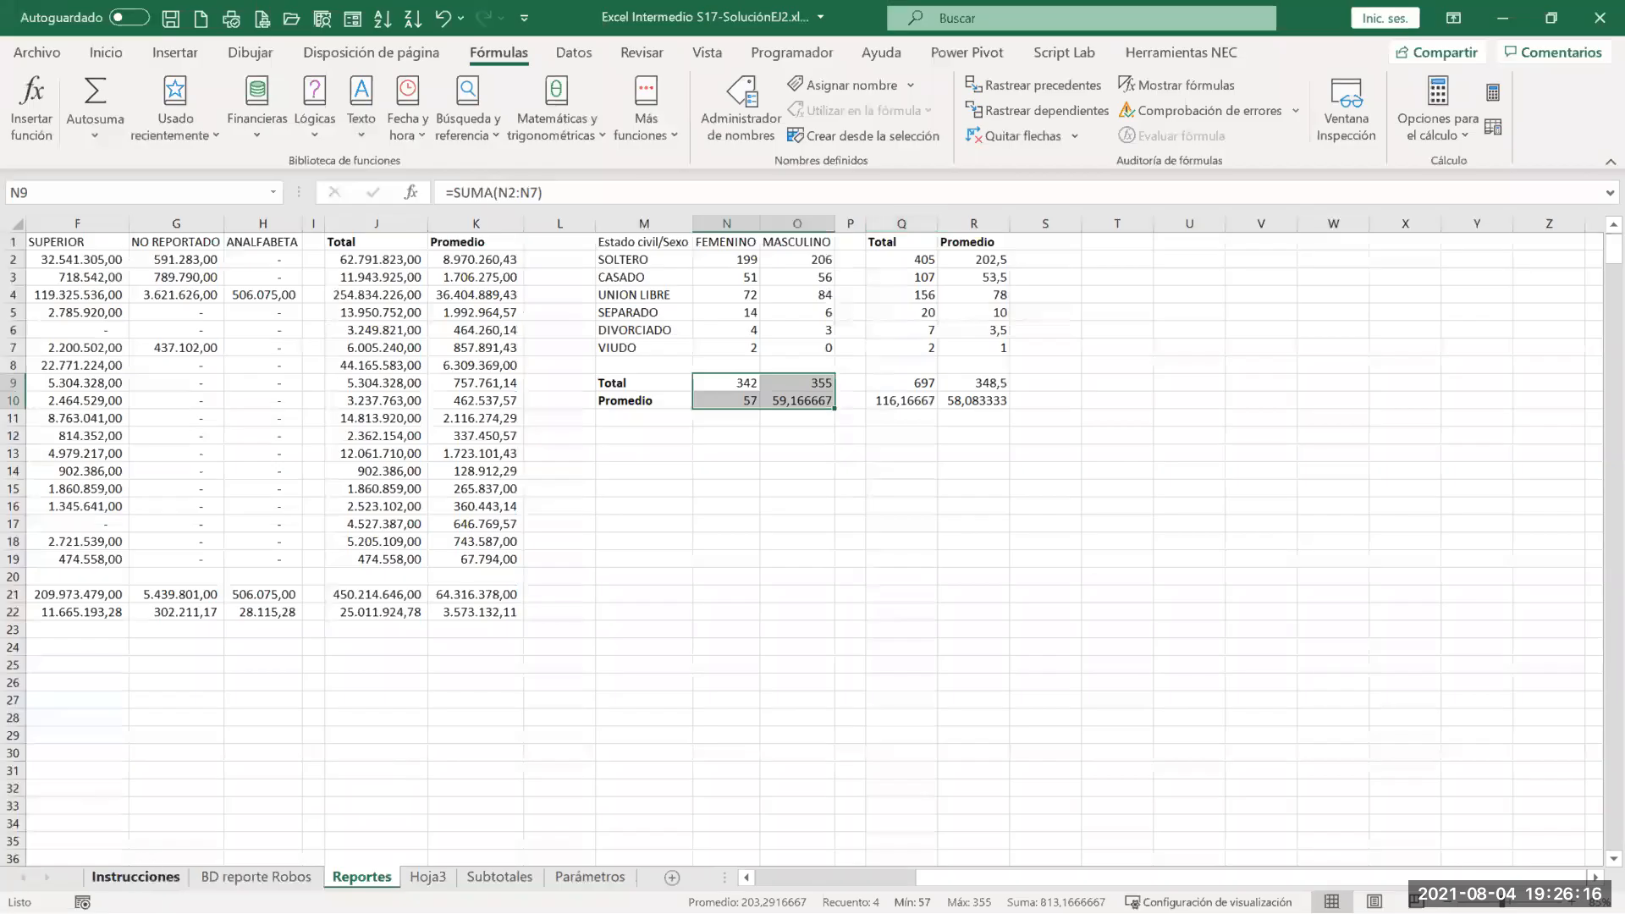
Step: On the Instrucciones sheet, color the number 6 of the Reportes matrices task green
click(135, 876)
click(132, 648)
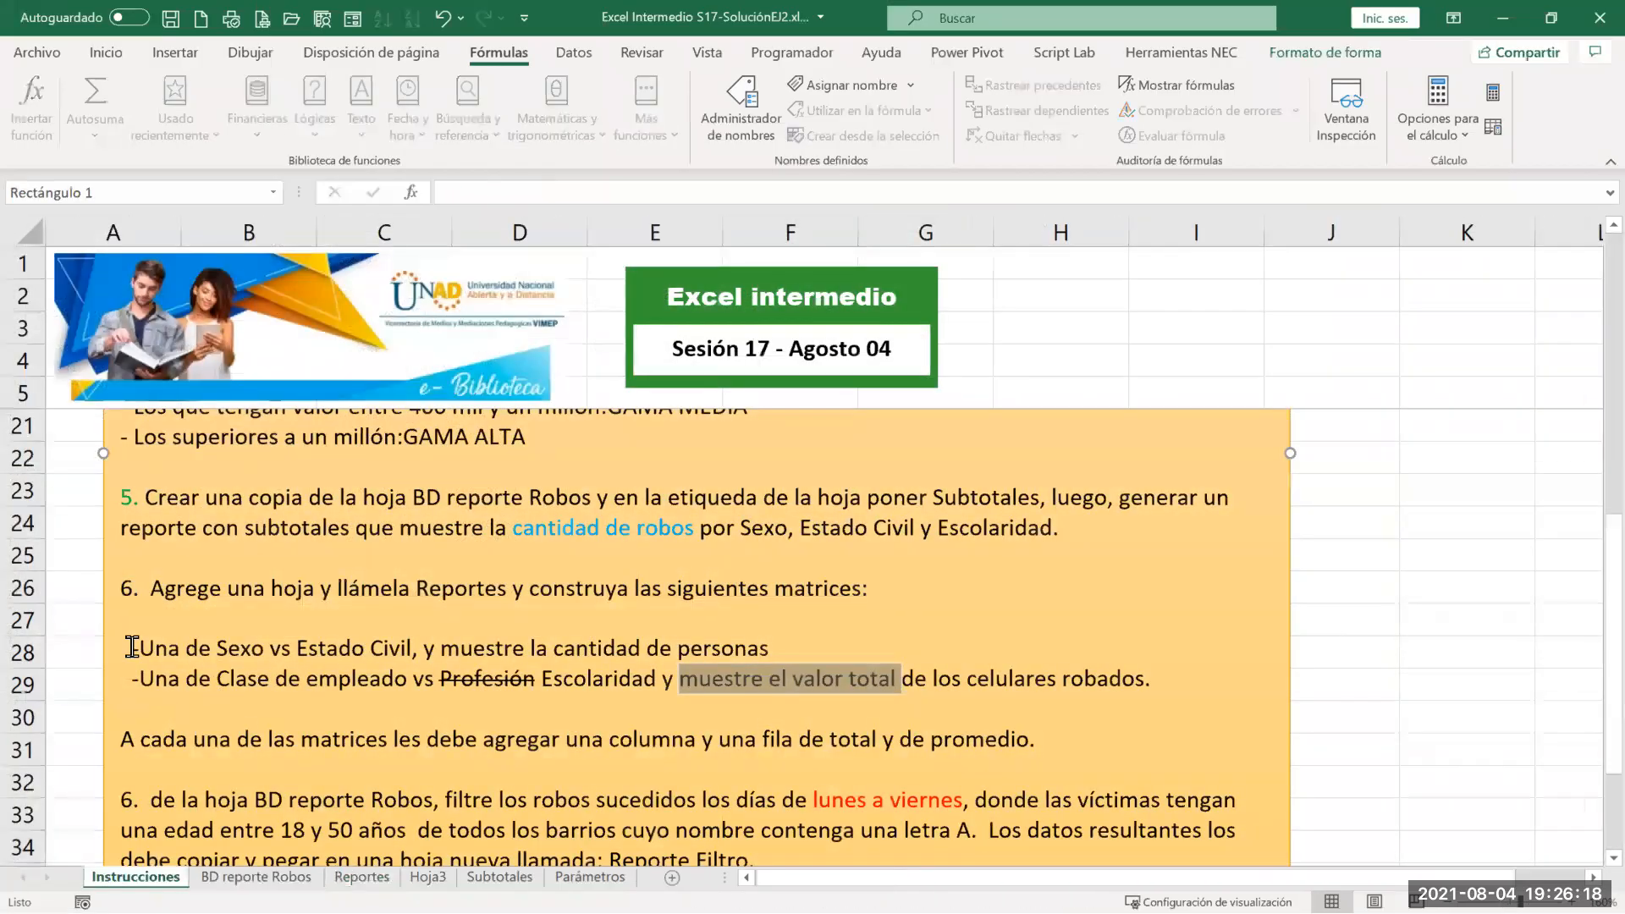
double_click(131, 589)
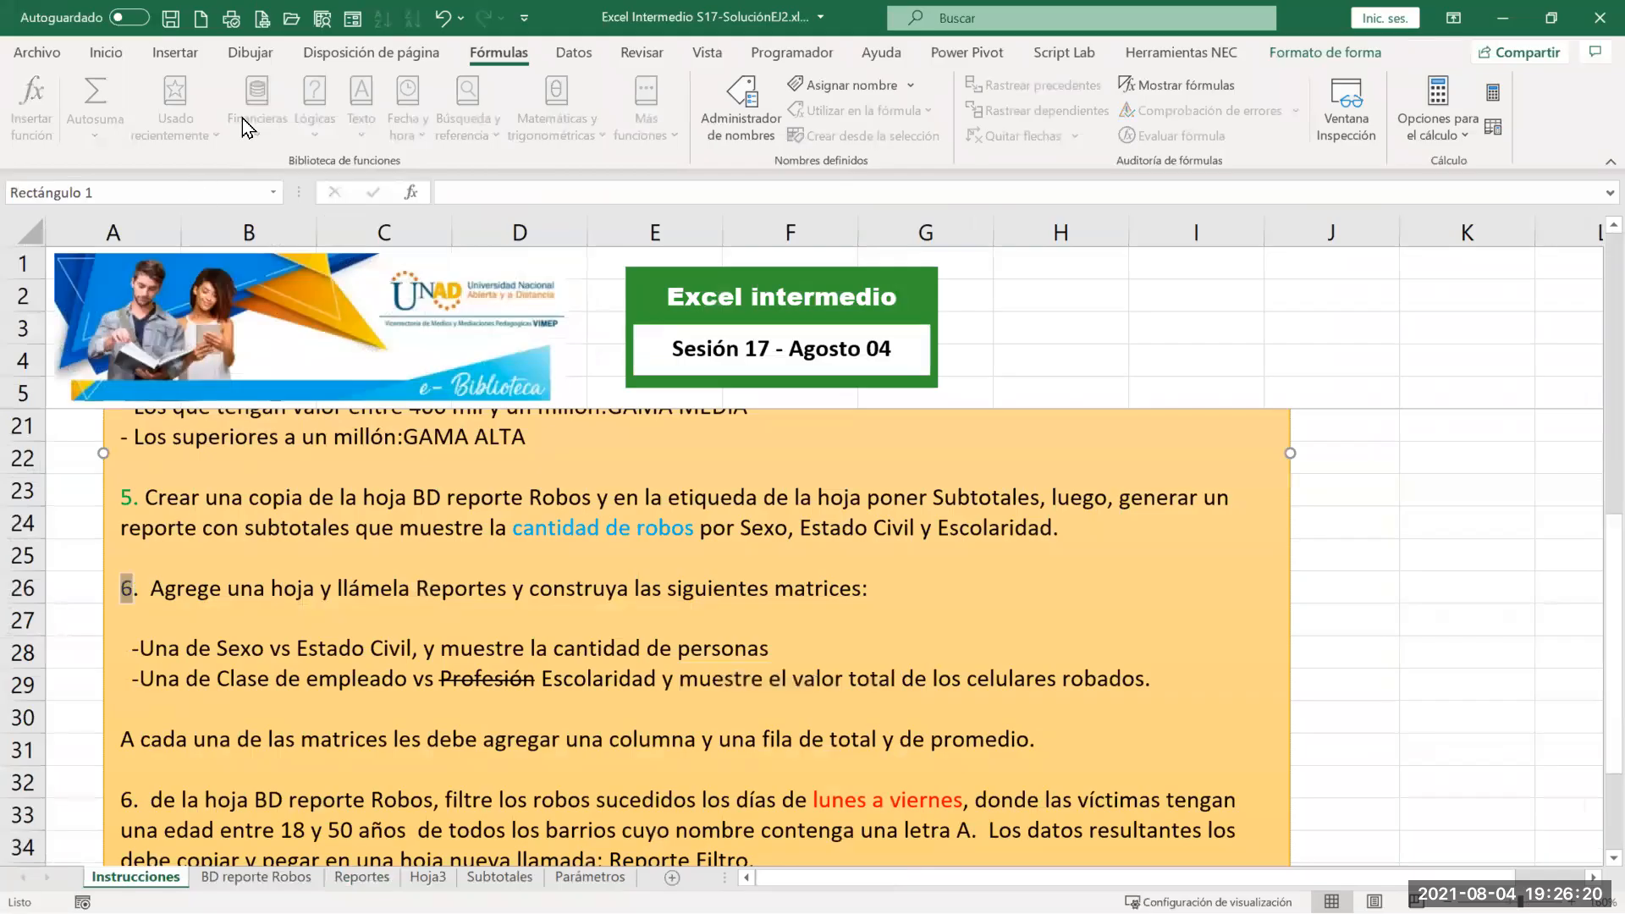
click(117, 55)
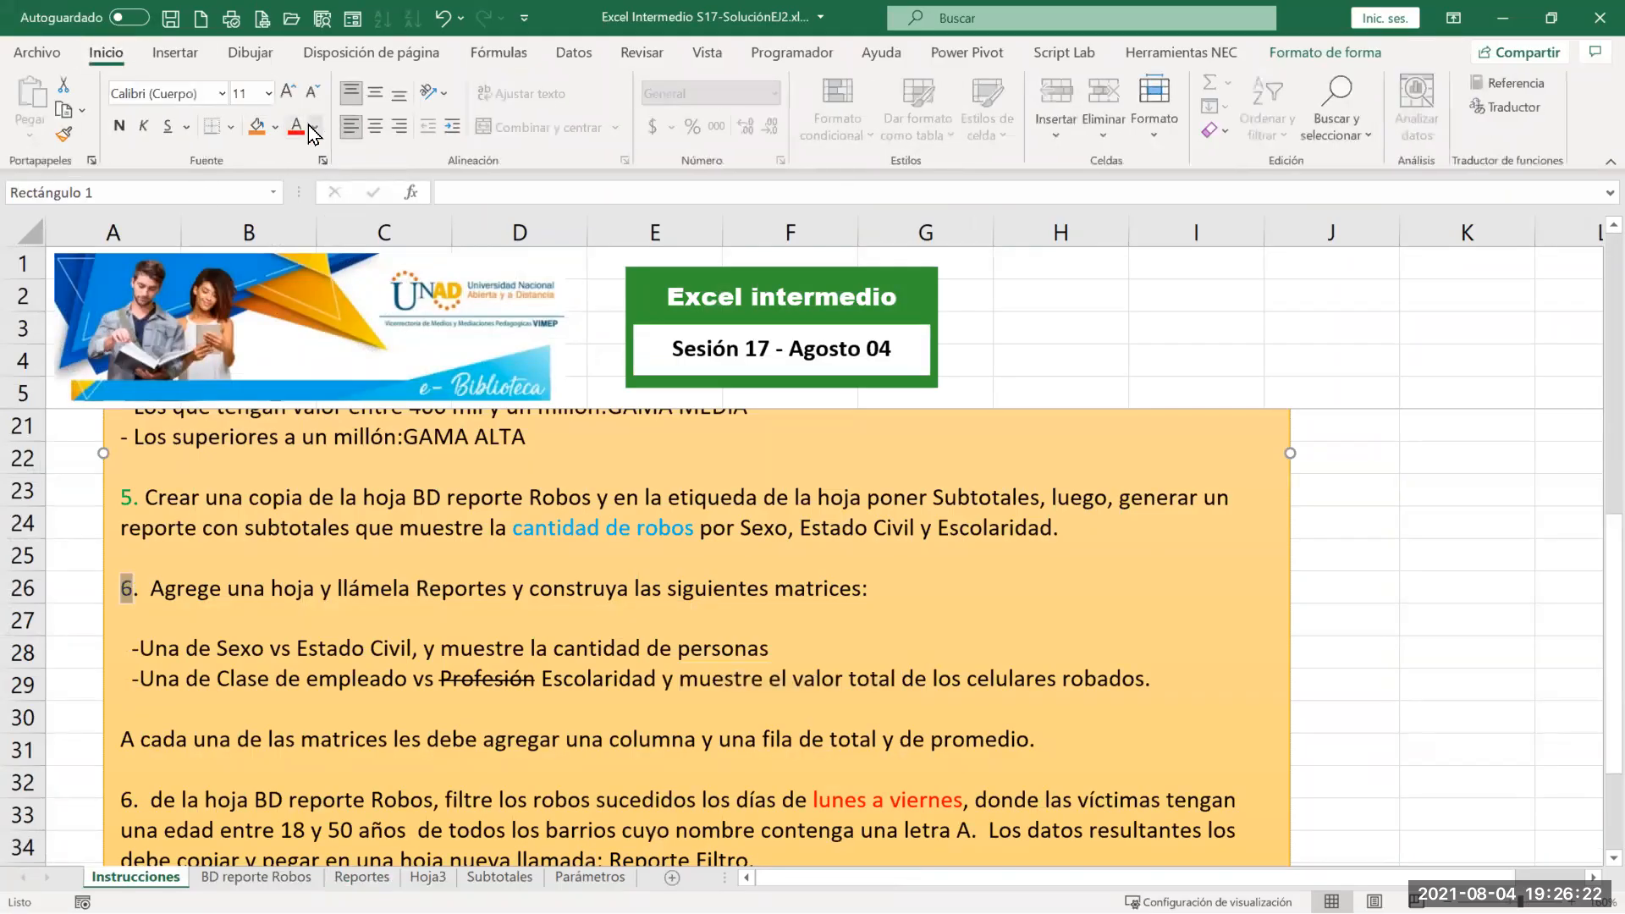
click(315, 133)
click(390, 356)
Step: Renumber the final filtering task from 6 to 7 in the instructions text box
scroll(156, 633, down, 3)
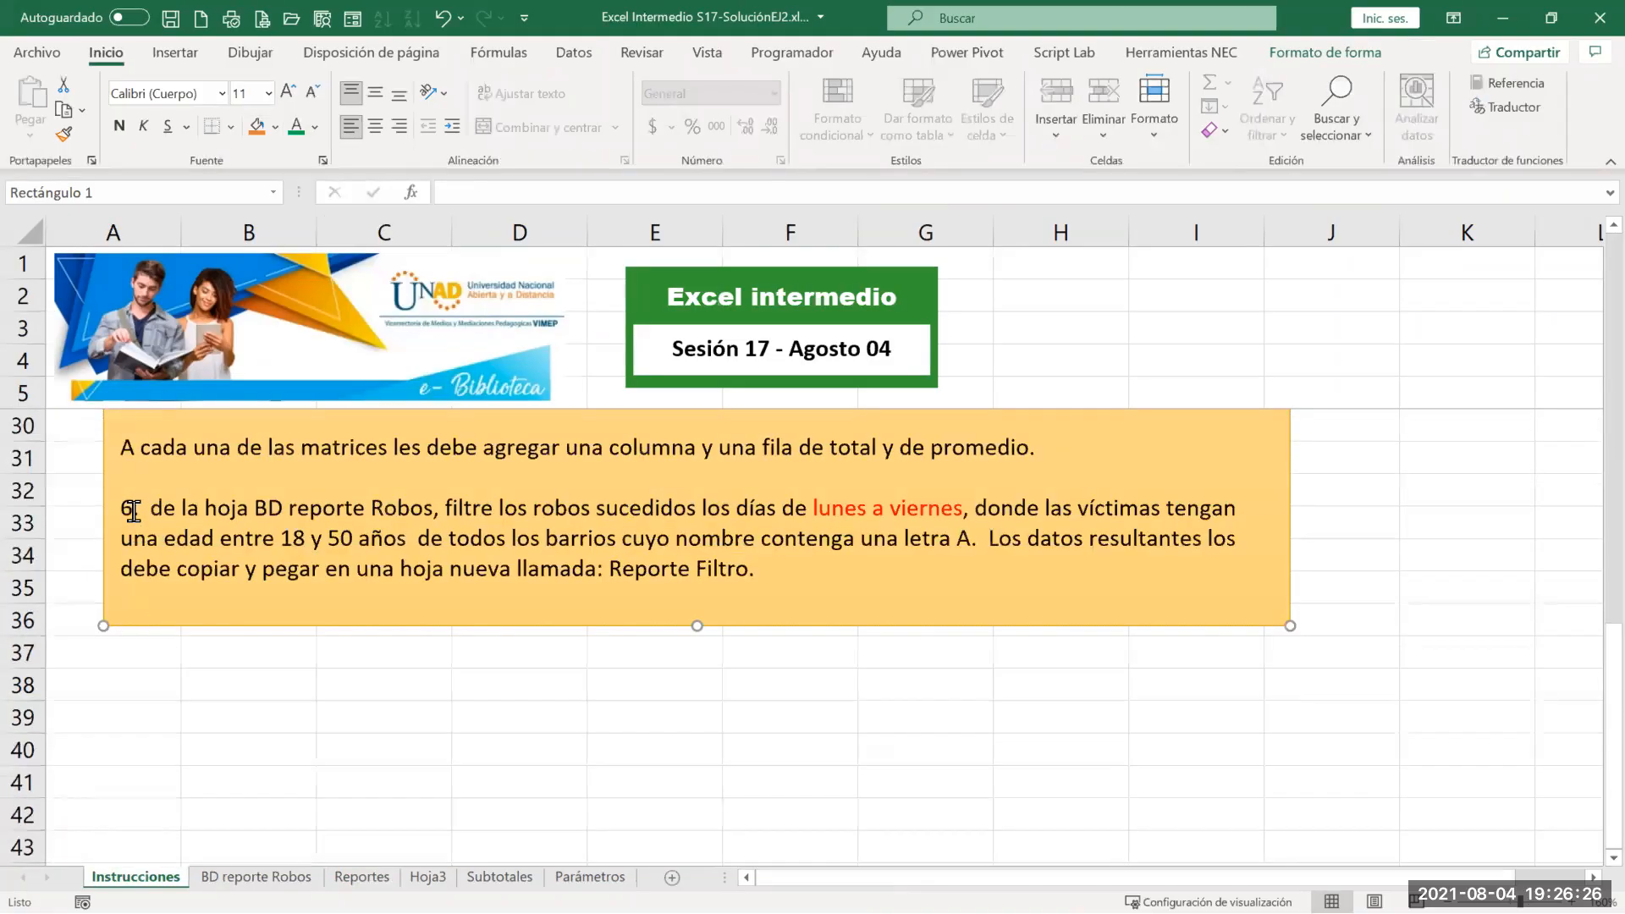
key(BackSpace)
text(7)
click(320, 675)
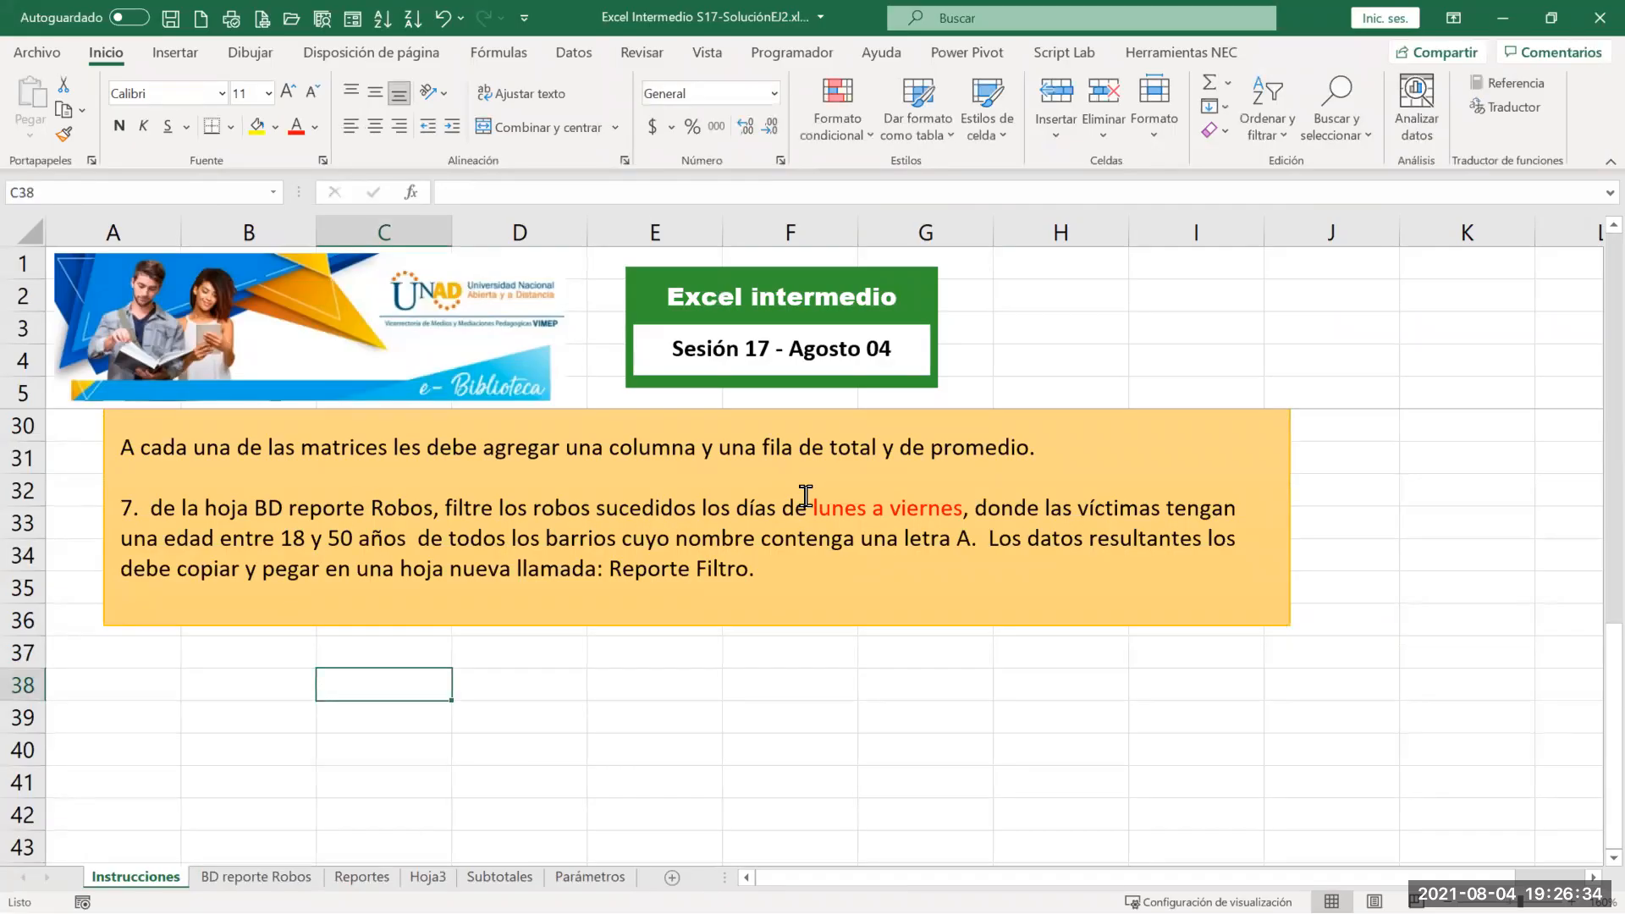
Step: On the BD reporte Robos sheet, fill the Día Robo header in C7 with green and slightly widen column C
drag(962, 507, 599, 517)
drag(710, 516, 808, 514)
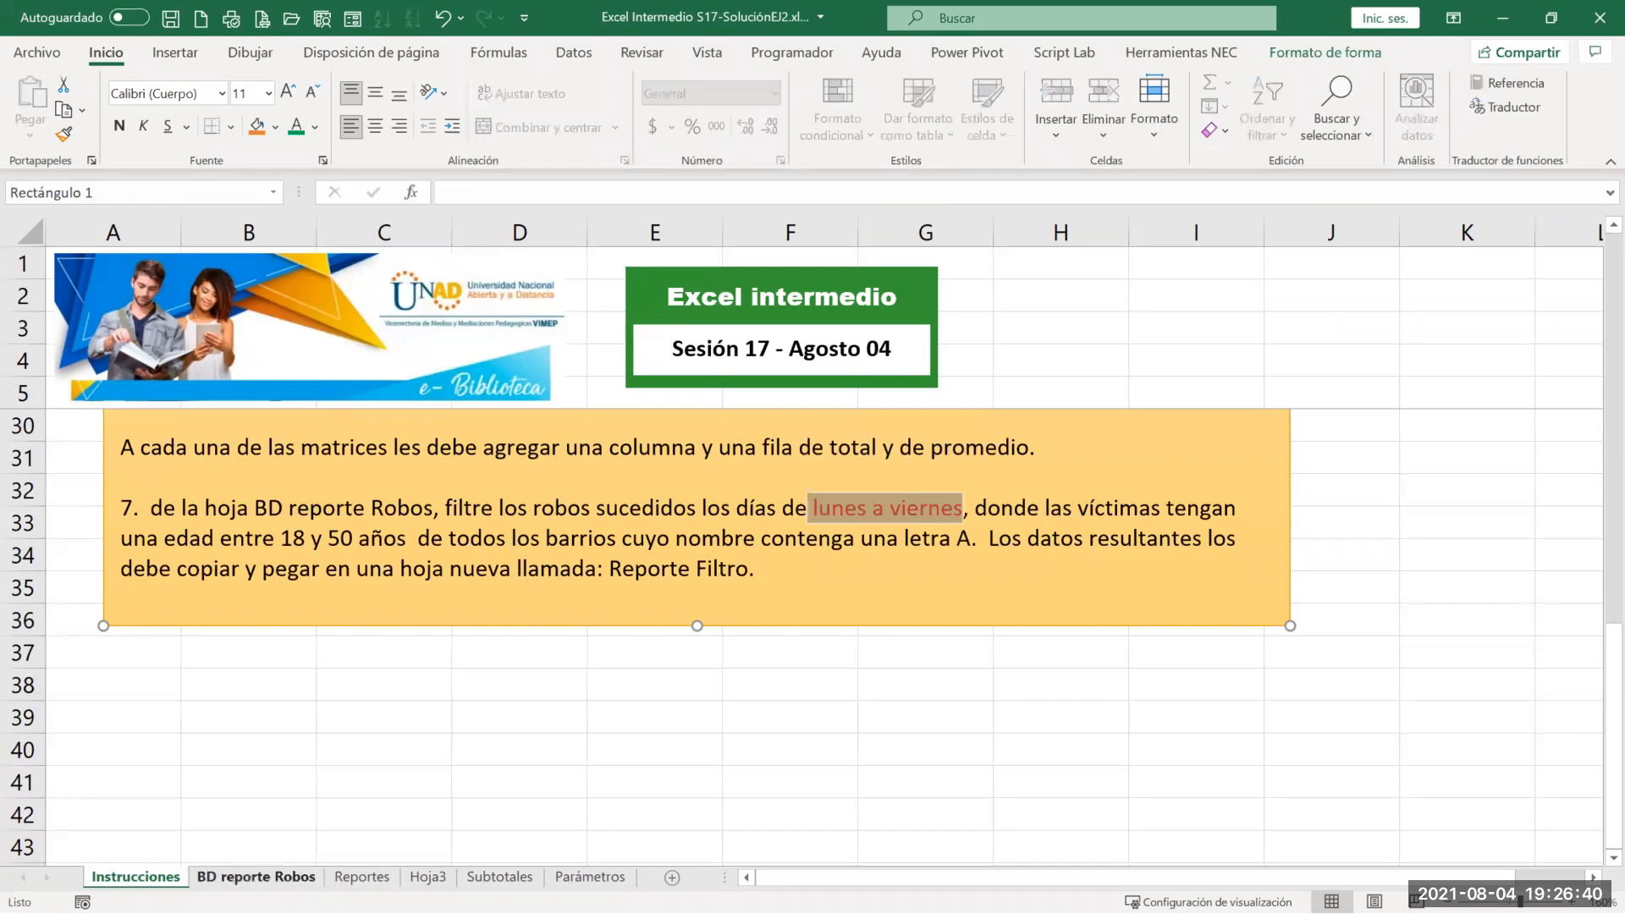
click(255, 877)
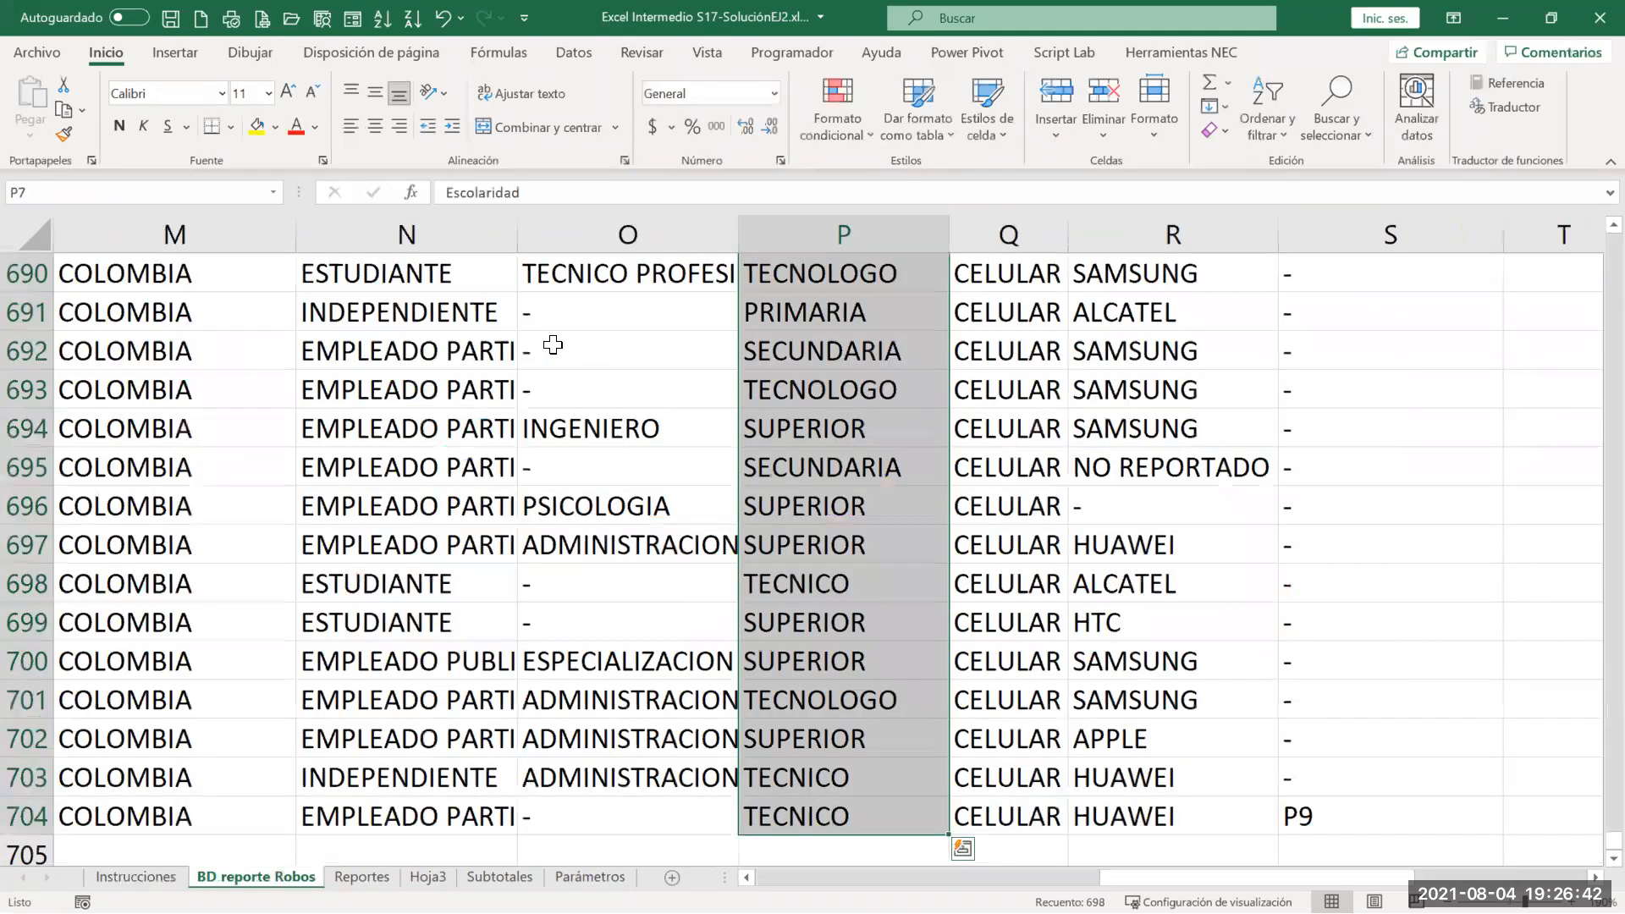
click(552, 344)
key(ctrl+Home)
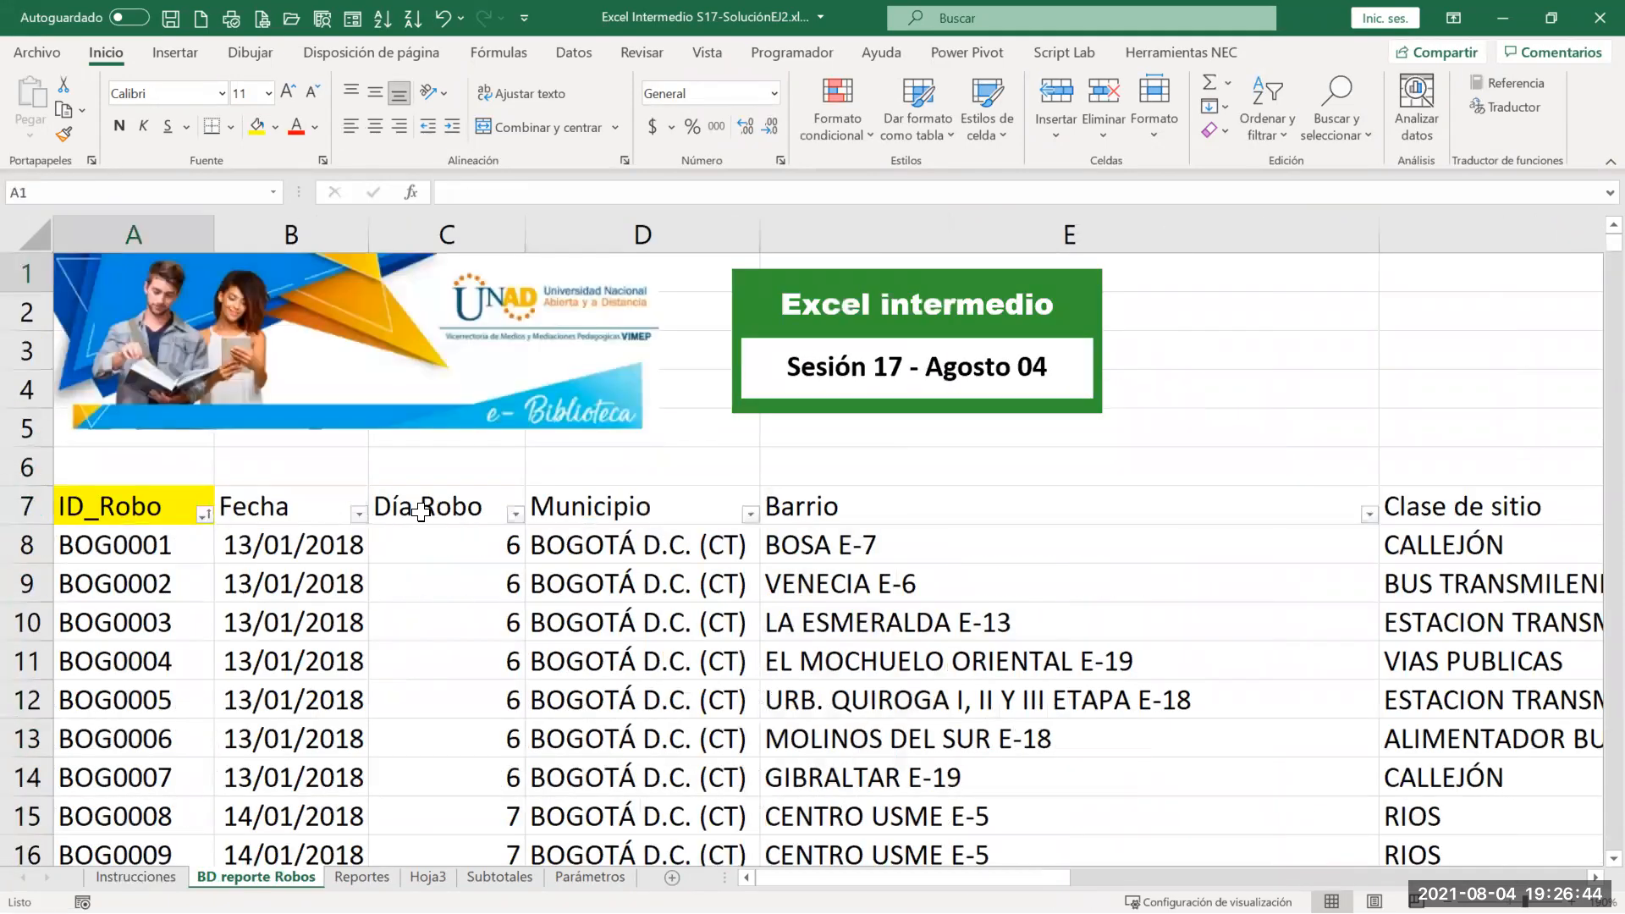
click(475, 516)
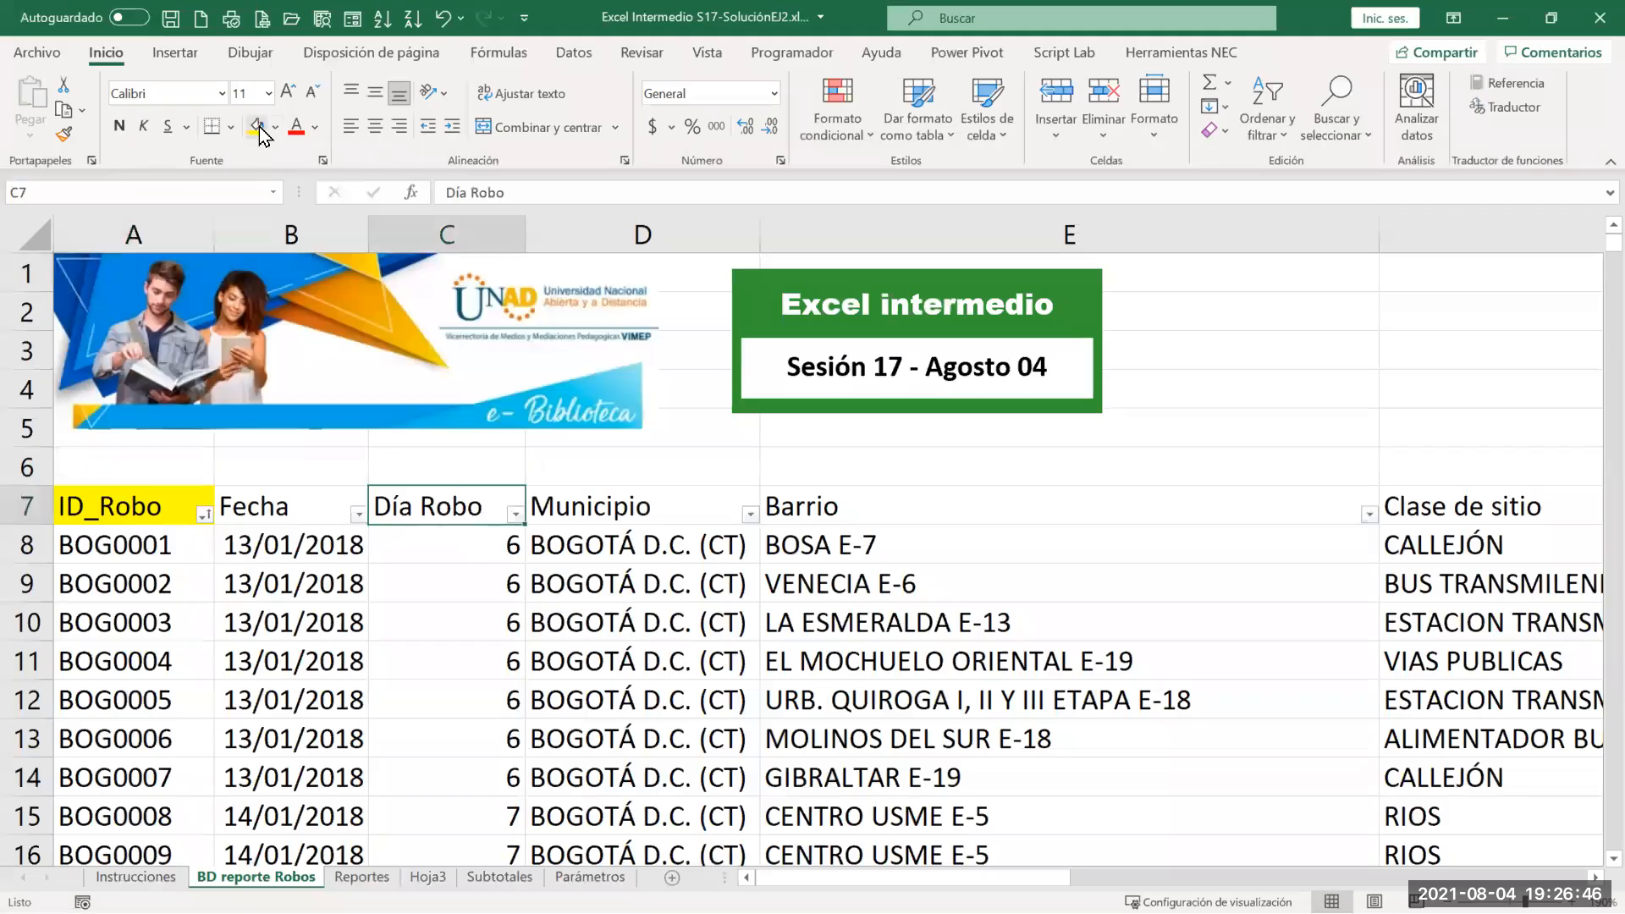
click(274, 129)
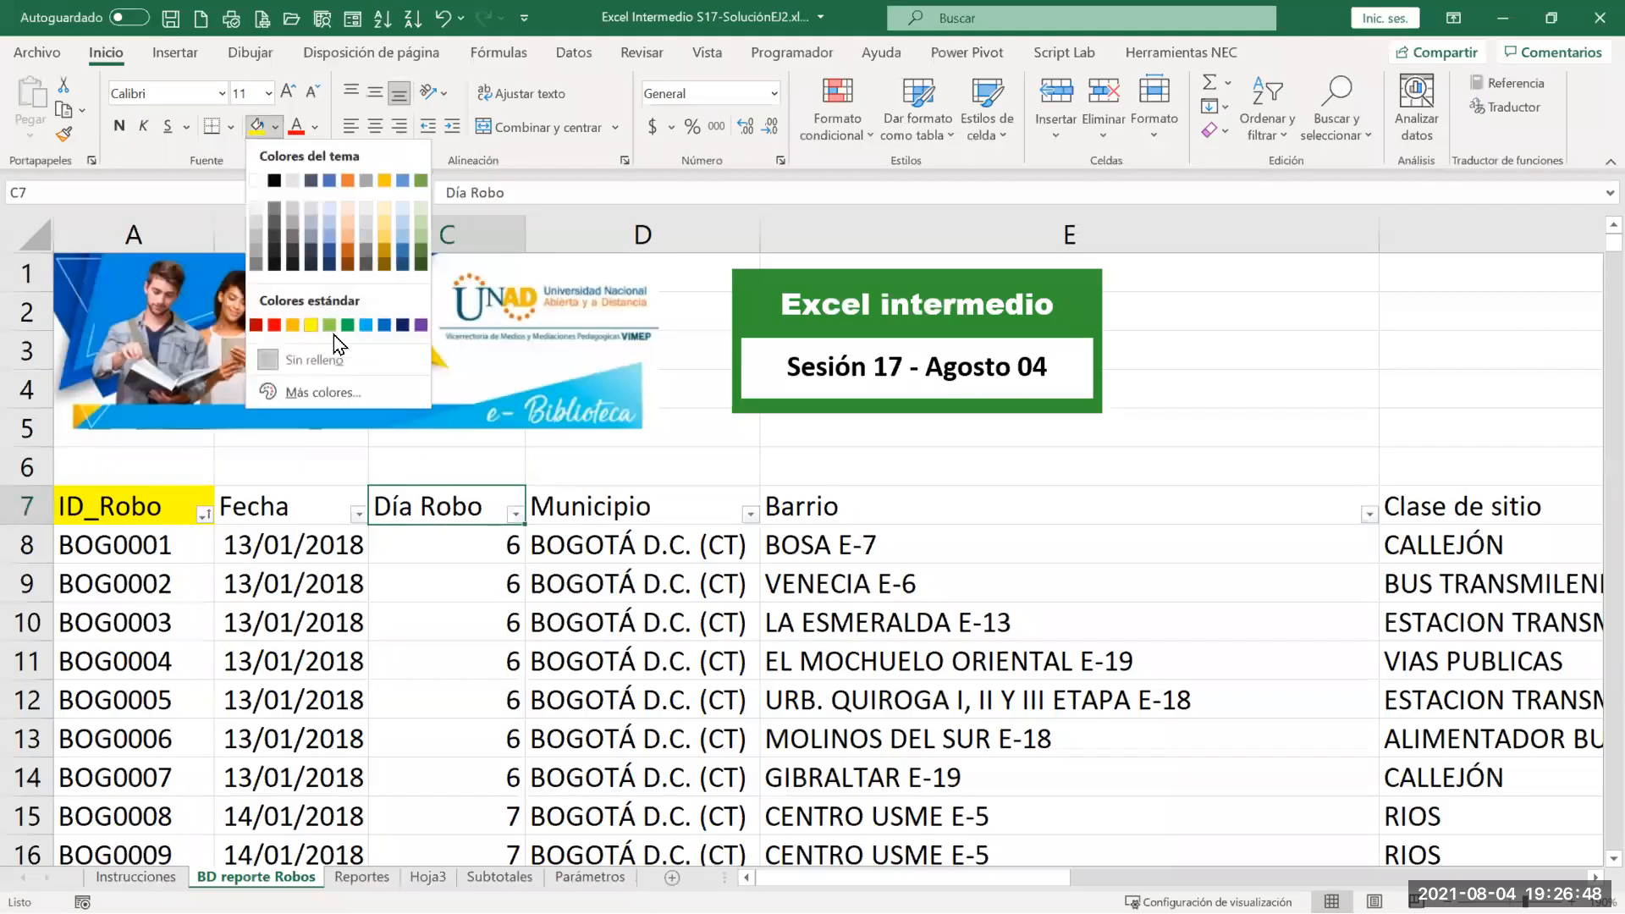
click(346, 326)
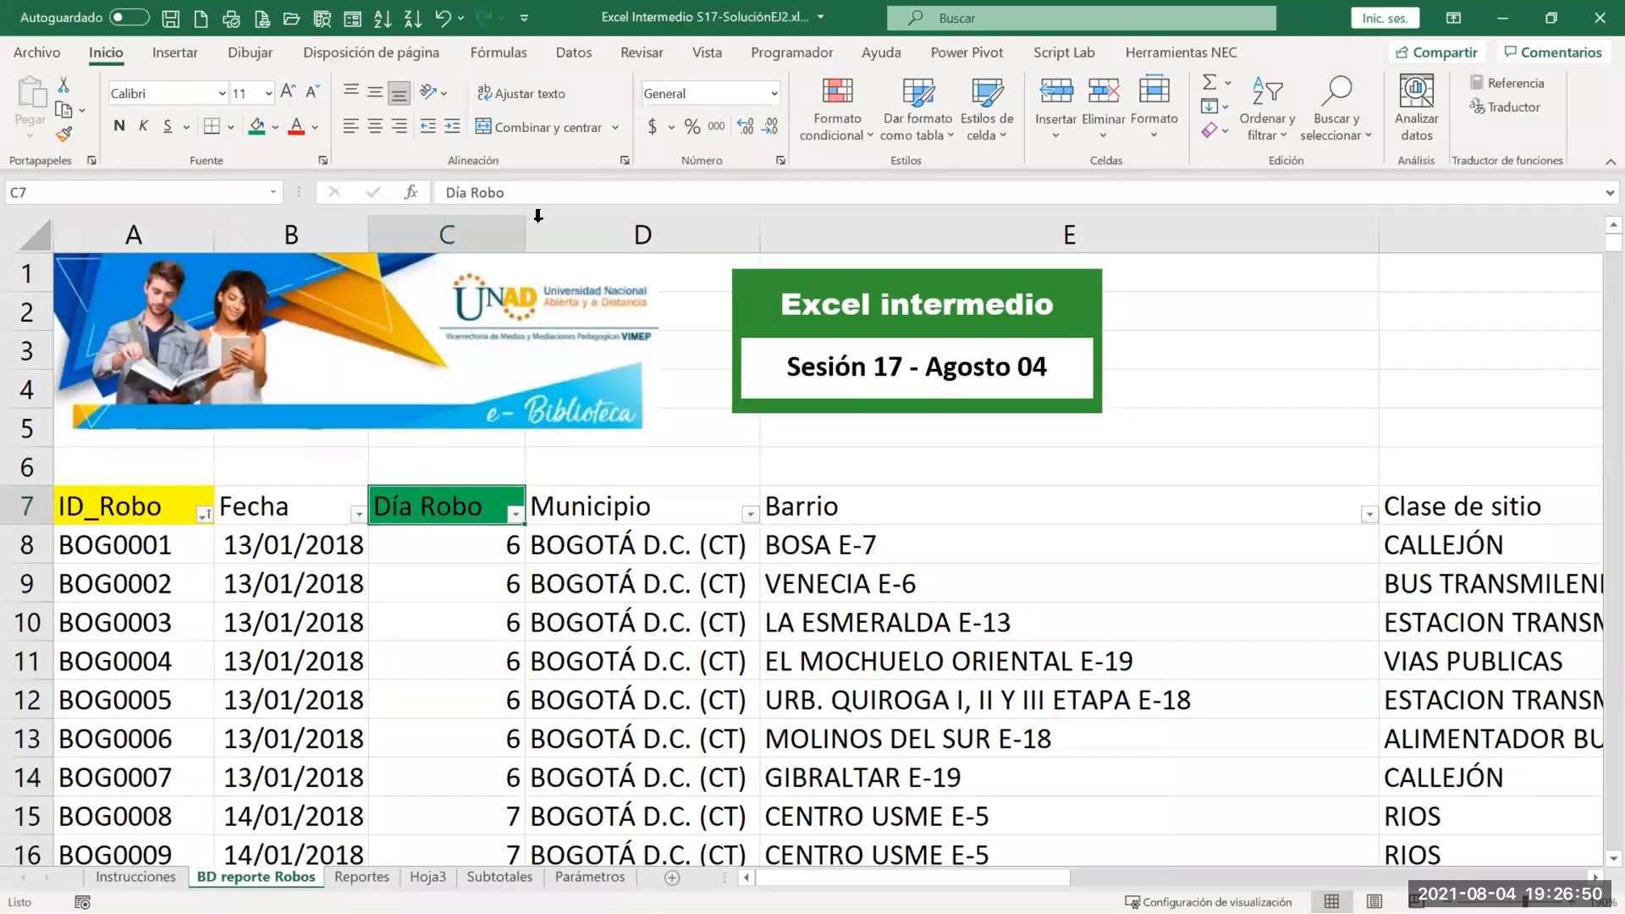
drag(528, 237, 543, 238)
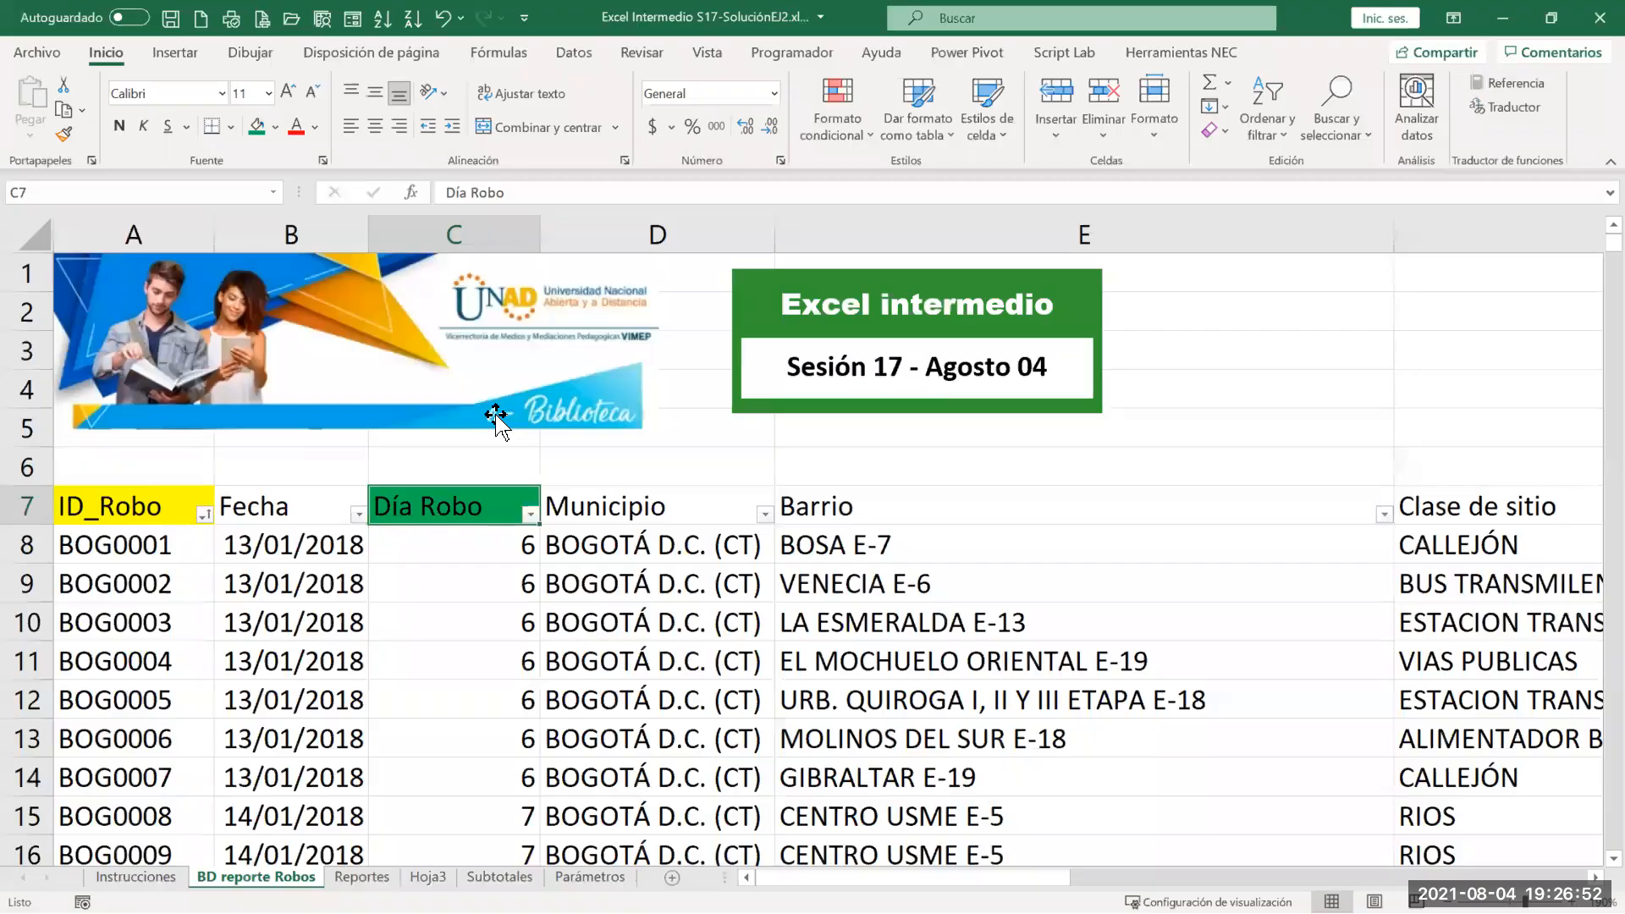
Step: Try filtering Día Robo by excluding the values 6 and 7, and clear that filter
click(512, 558)
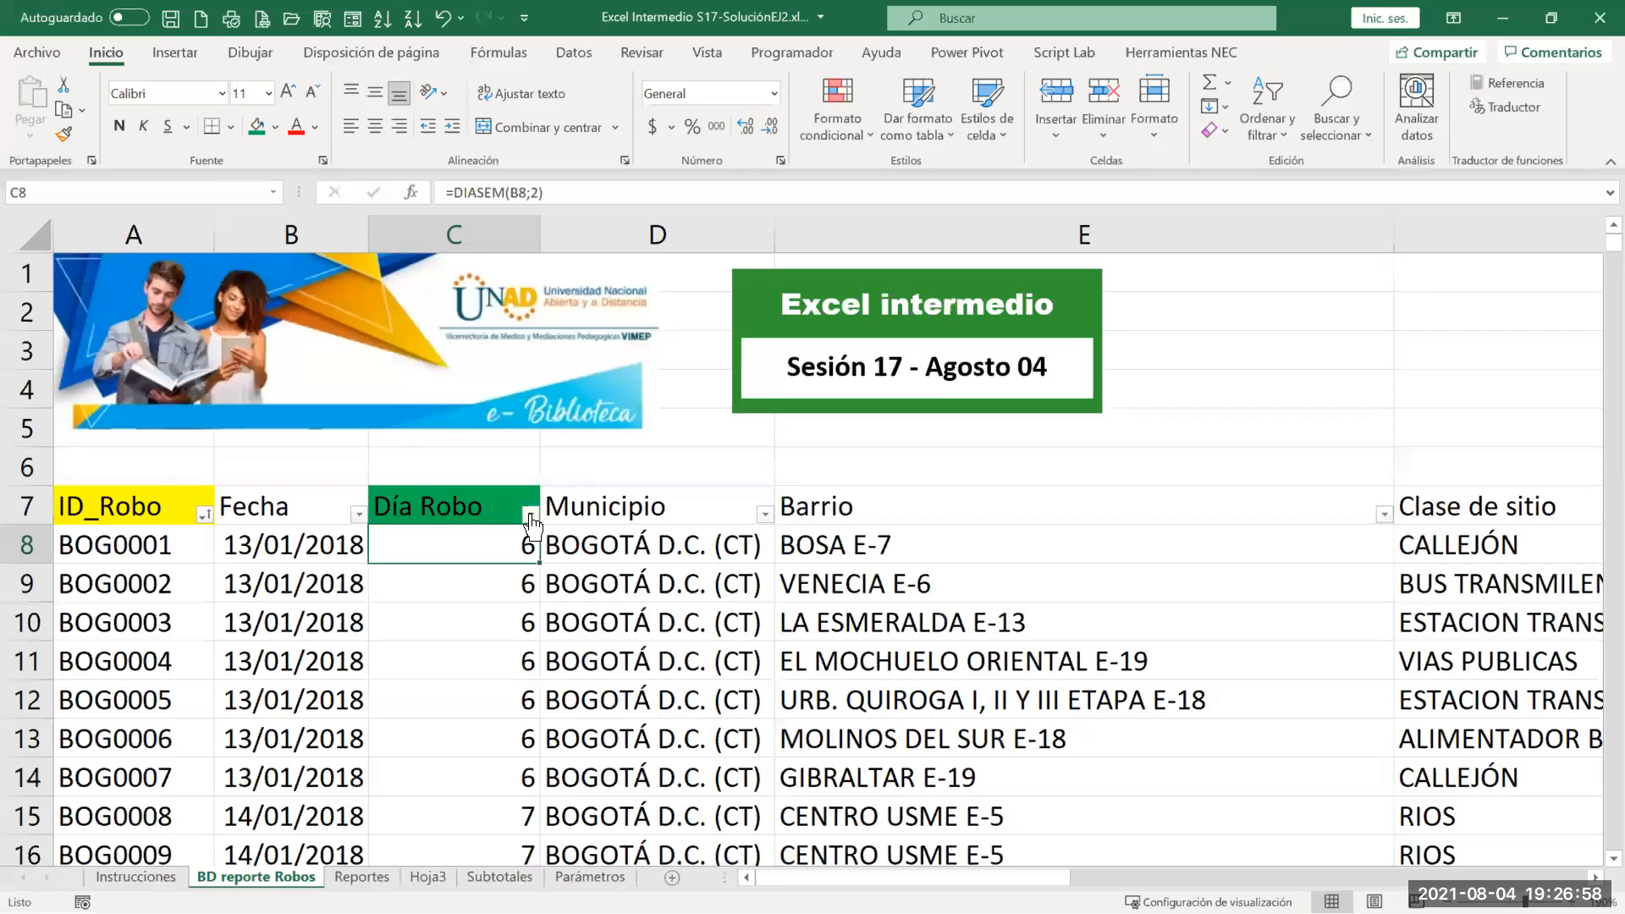
click(531, 517)
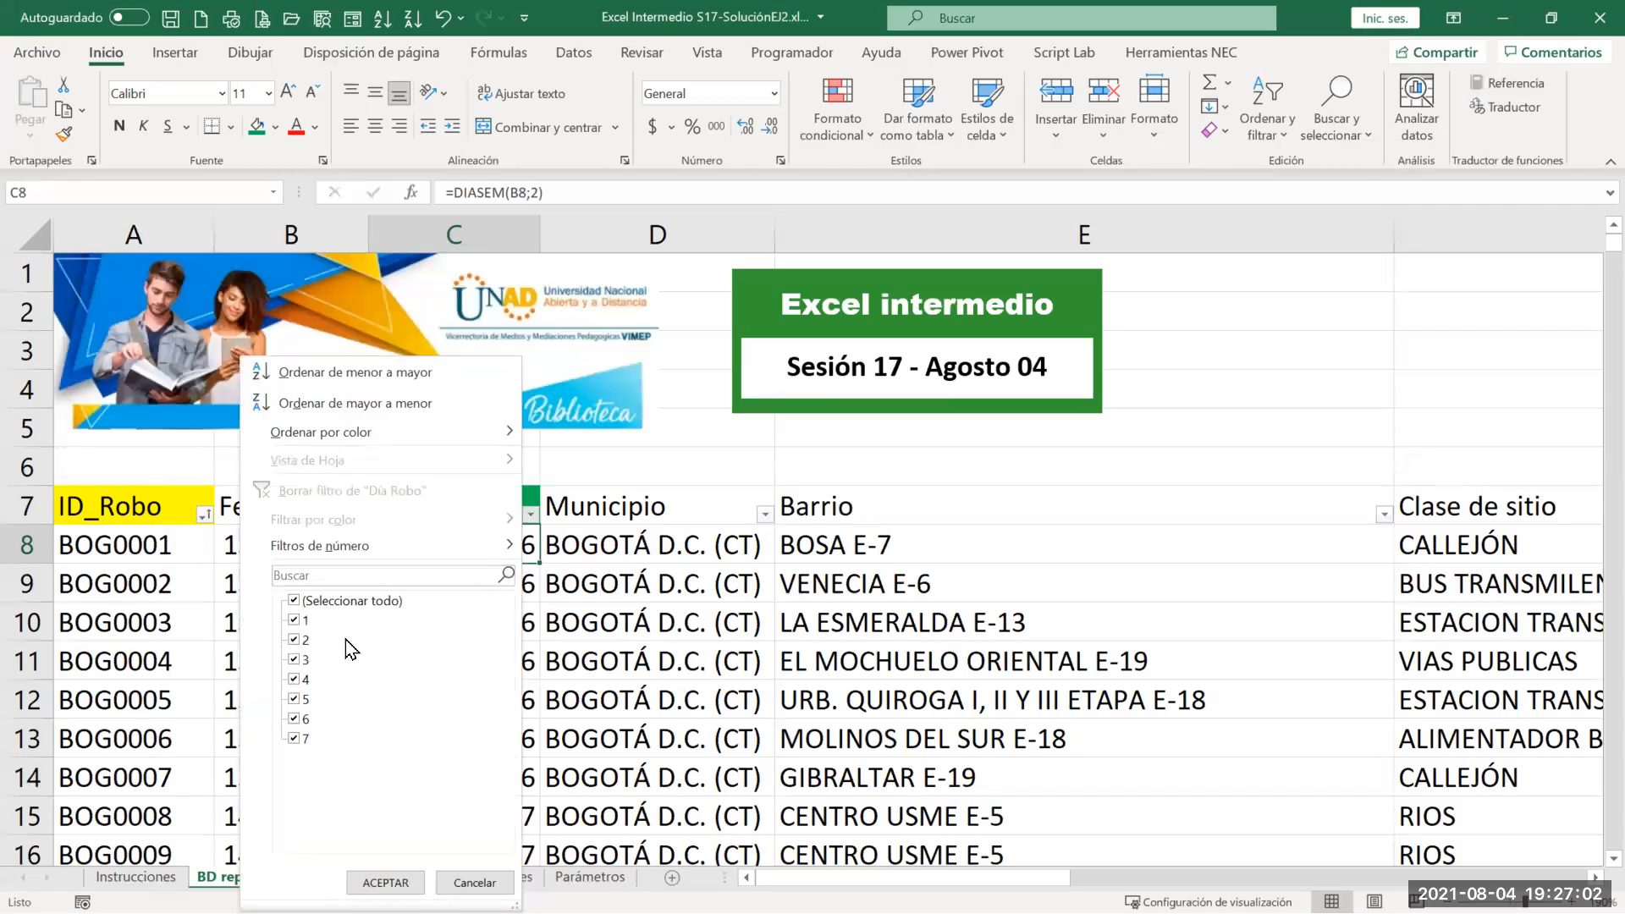
click(301, 720)
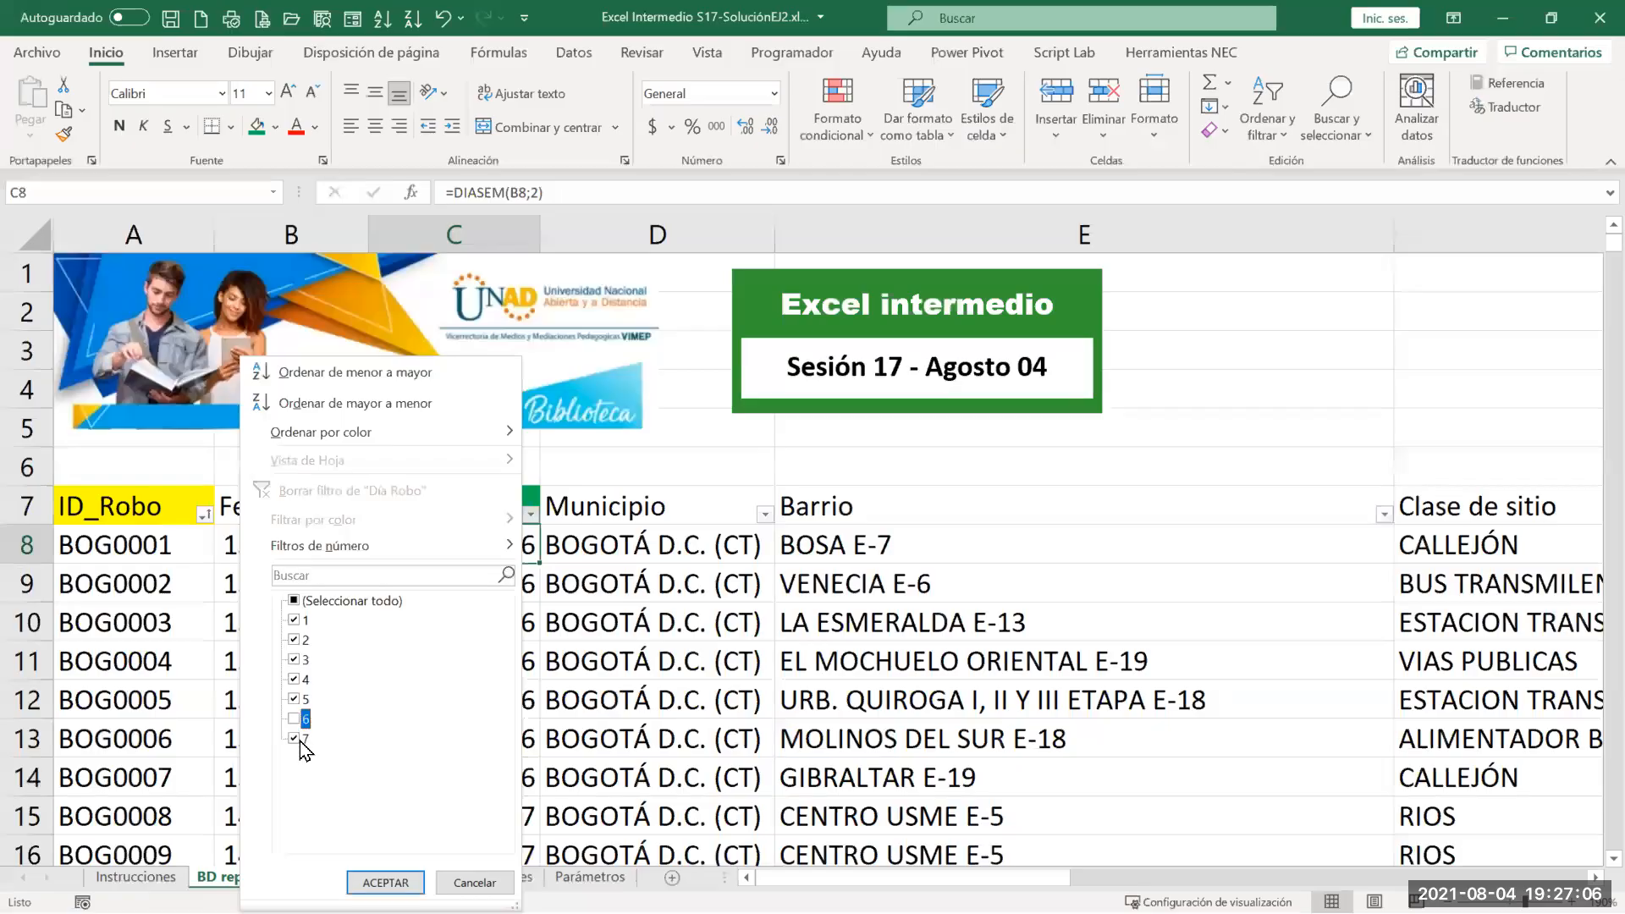
click(385, 882)
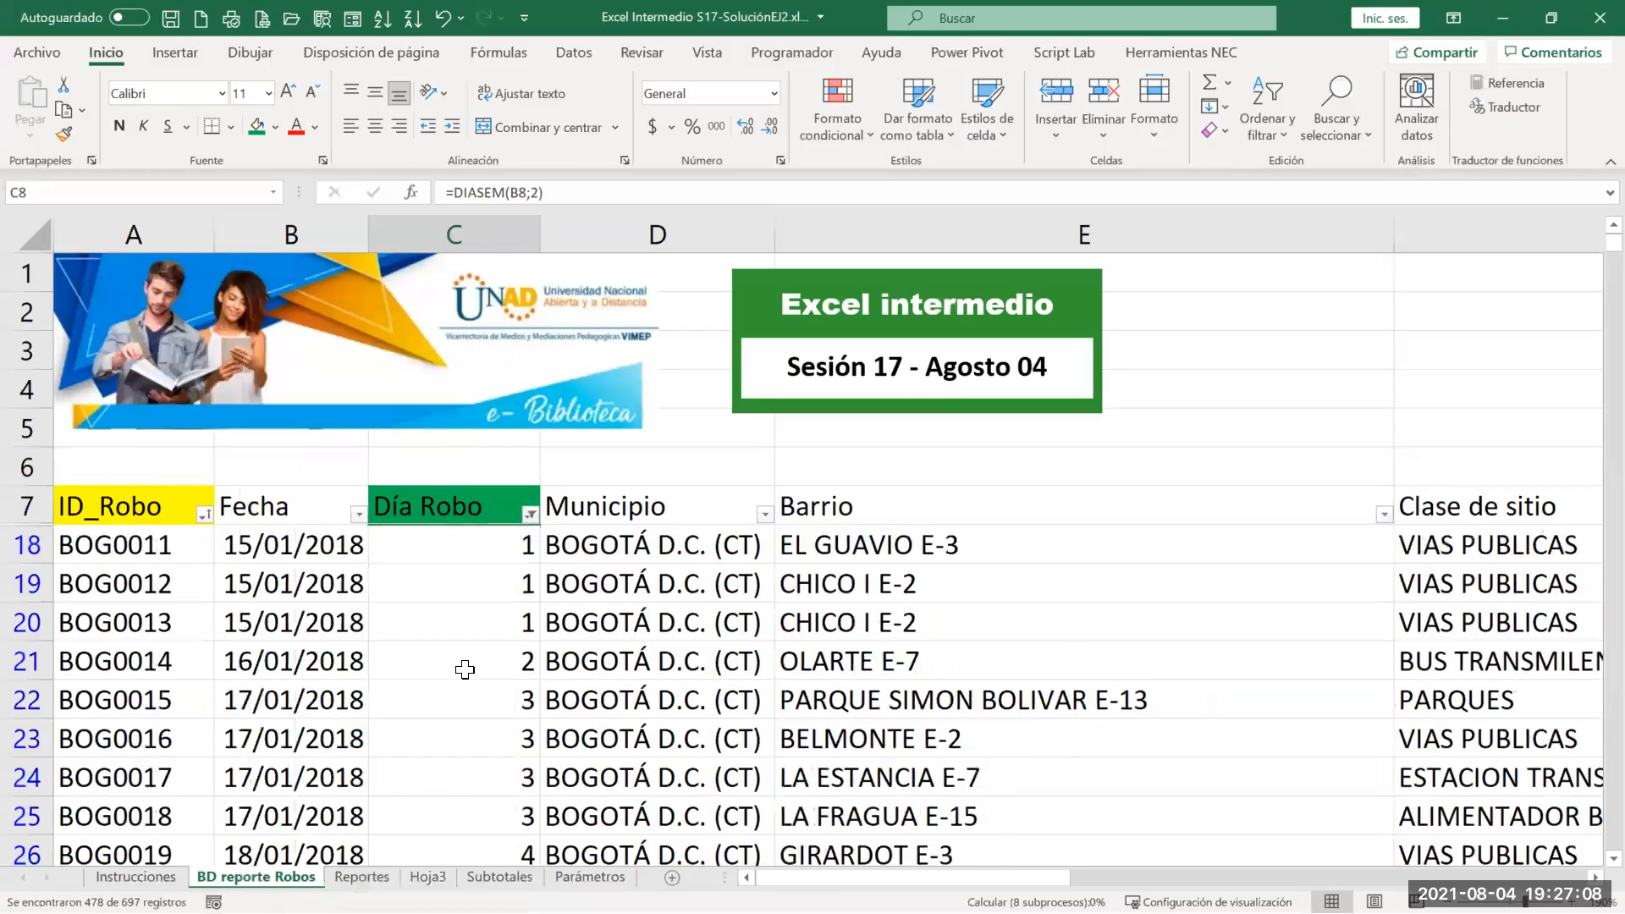
click(531, 516)
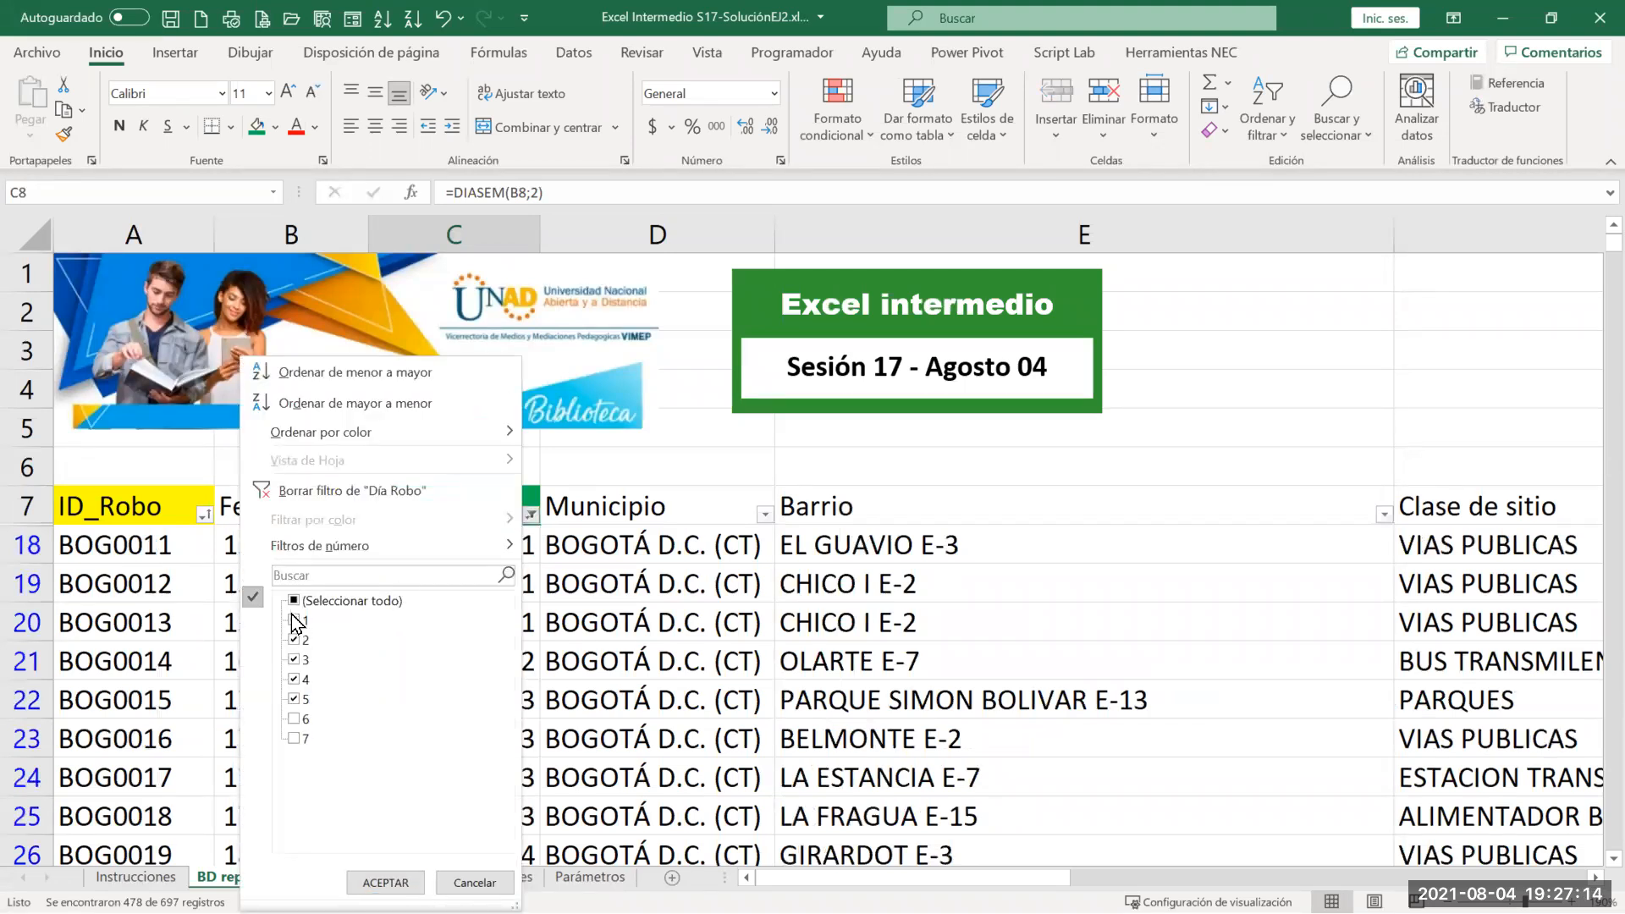
click(394, 490)
click(490, 505)
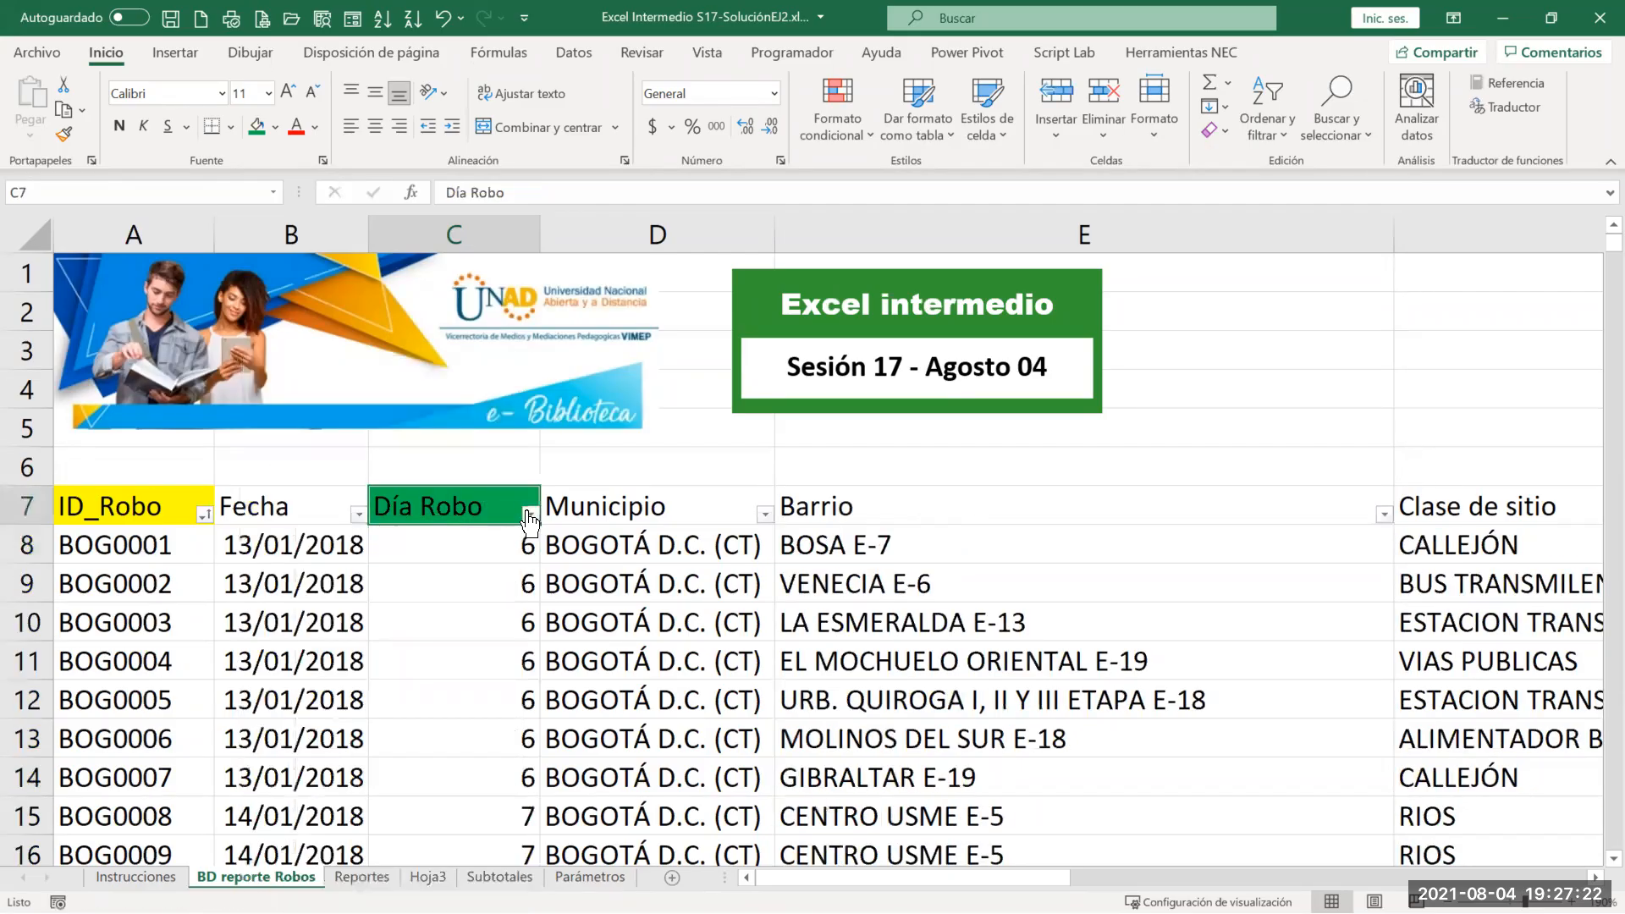
Step: Filter Día Robo with a between number filter from 1 to 5
click(531, 515)
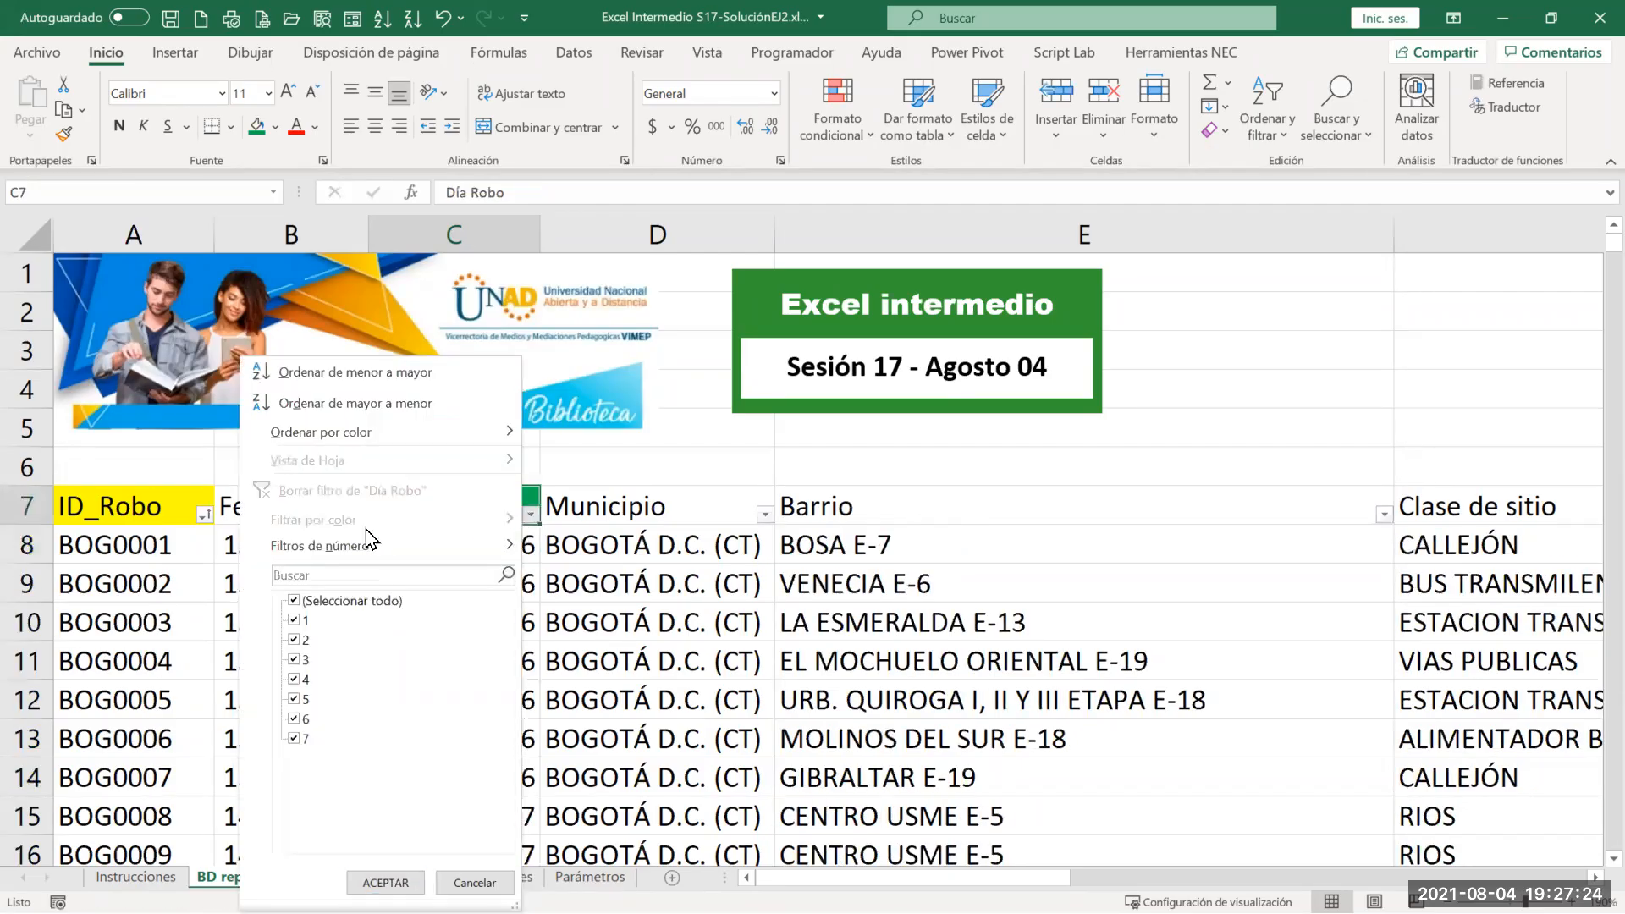
mouse_move(362, 543)
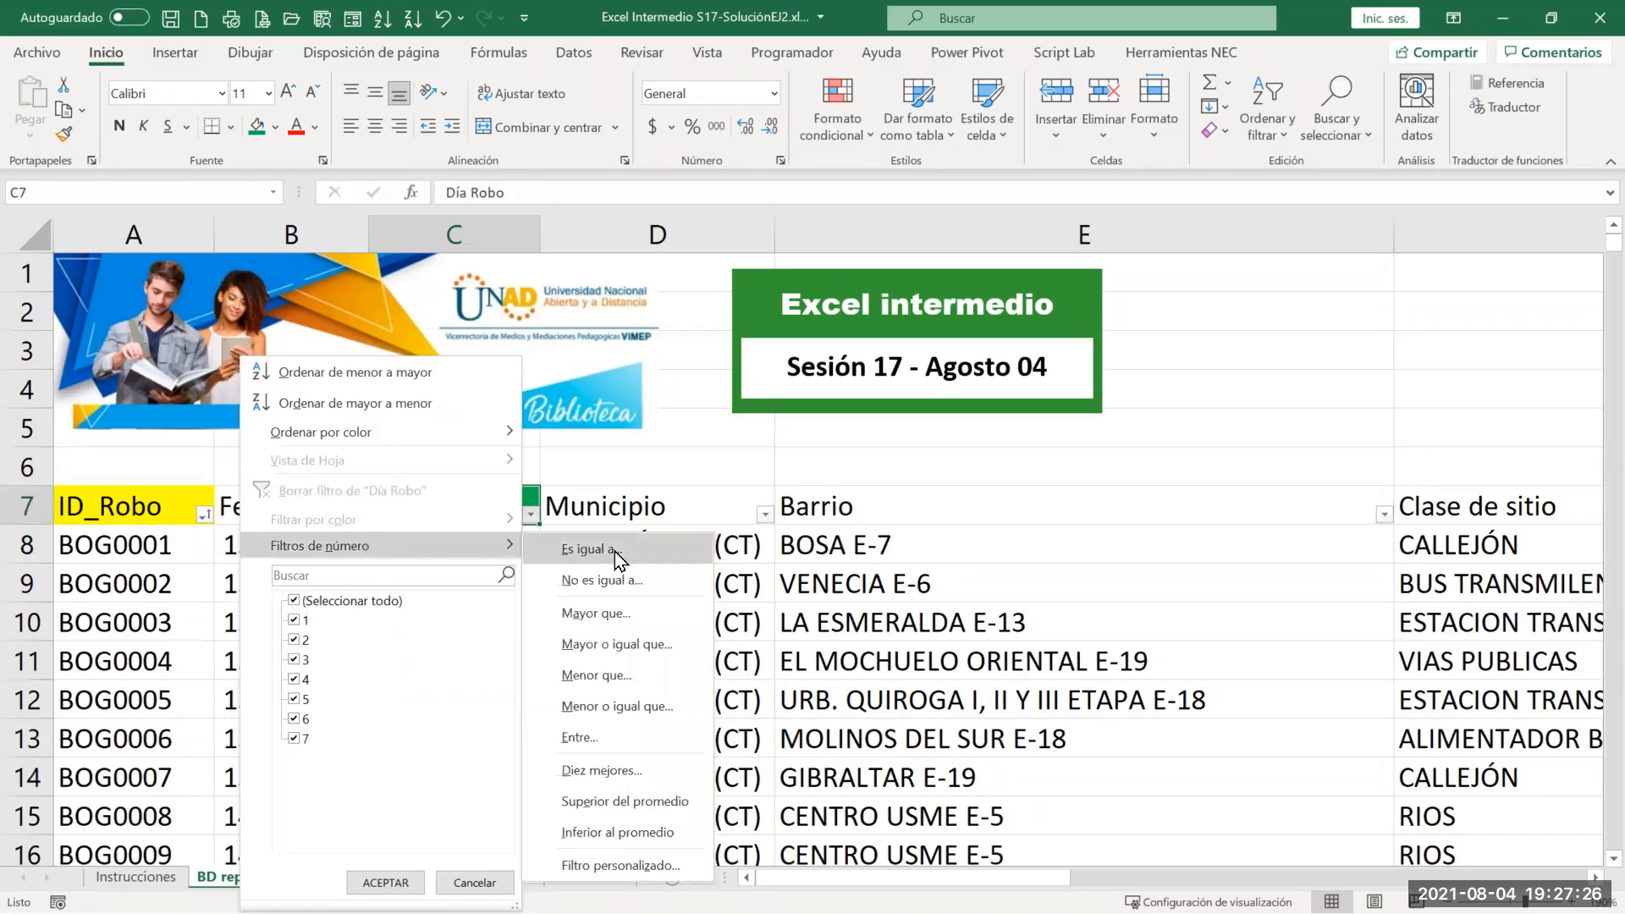
click(602, 738)
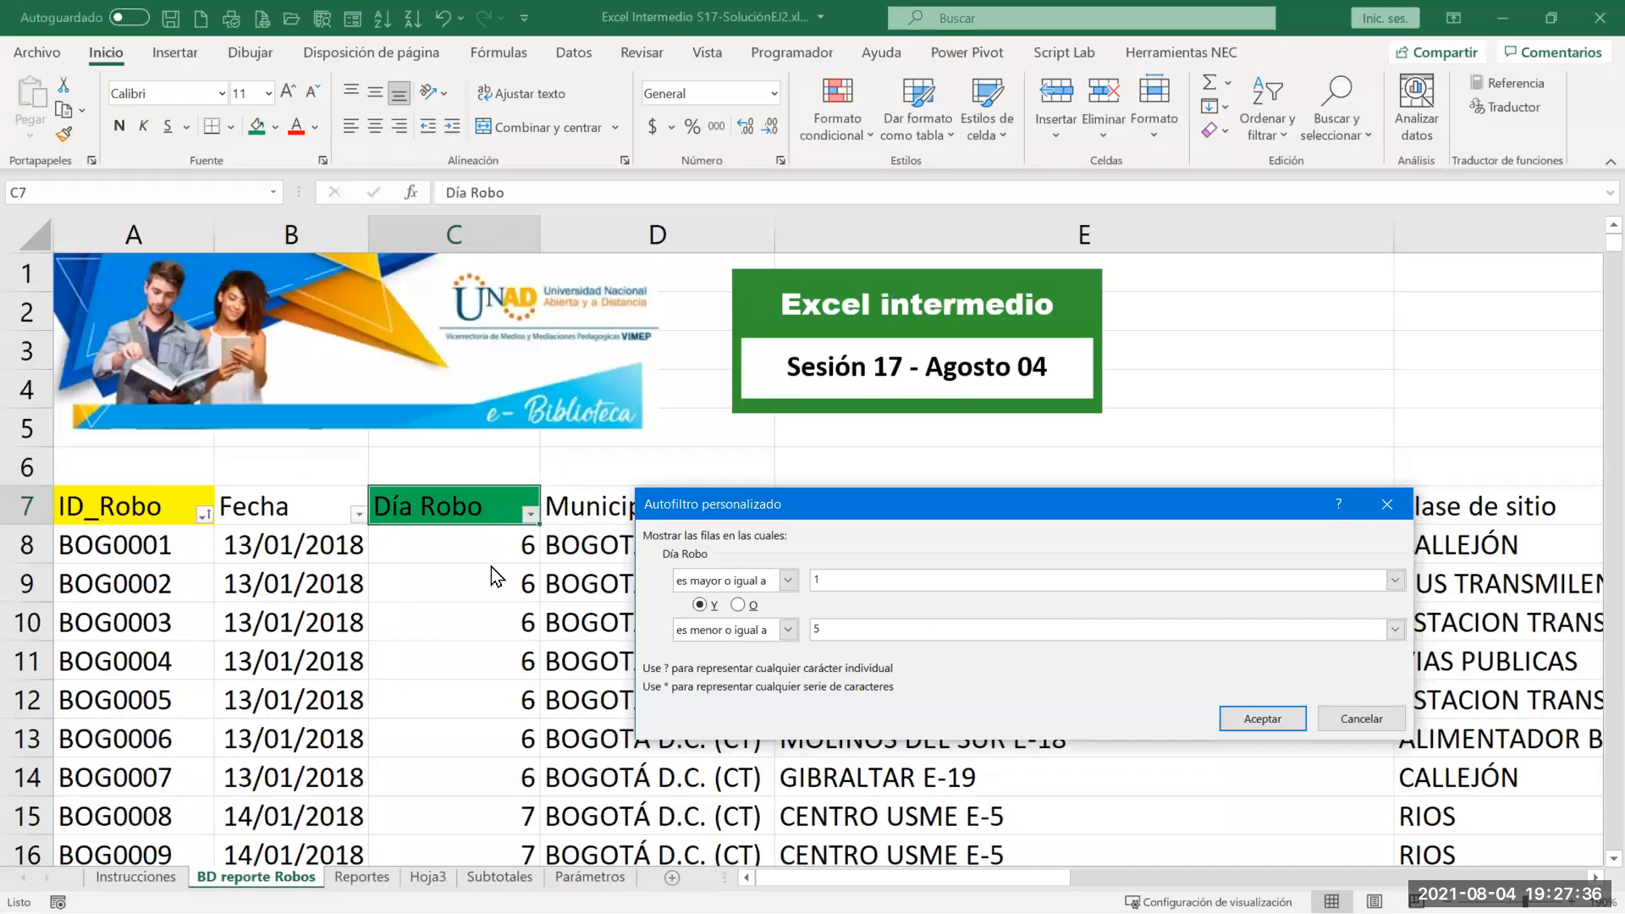
click(1261, 719)
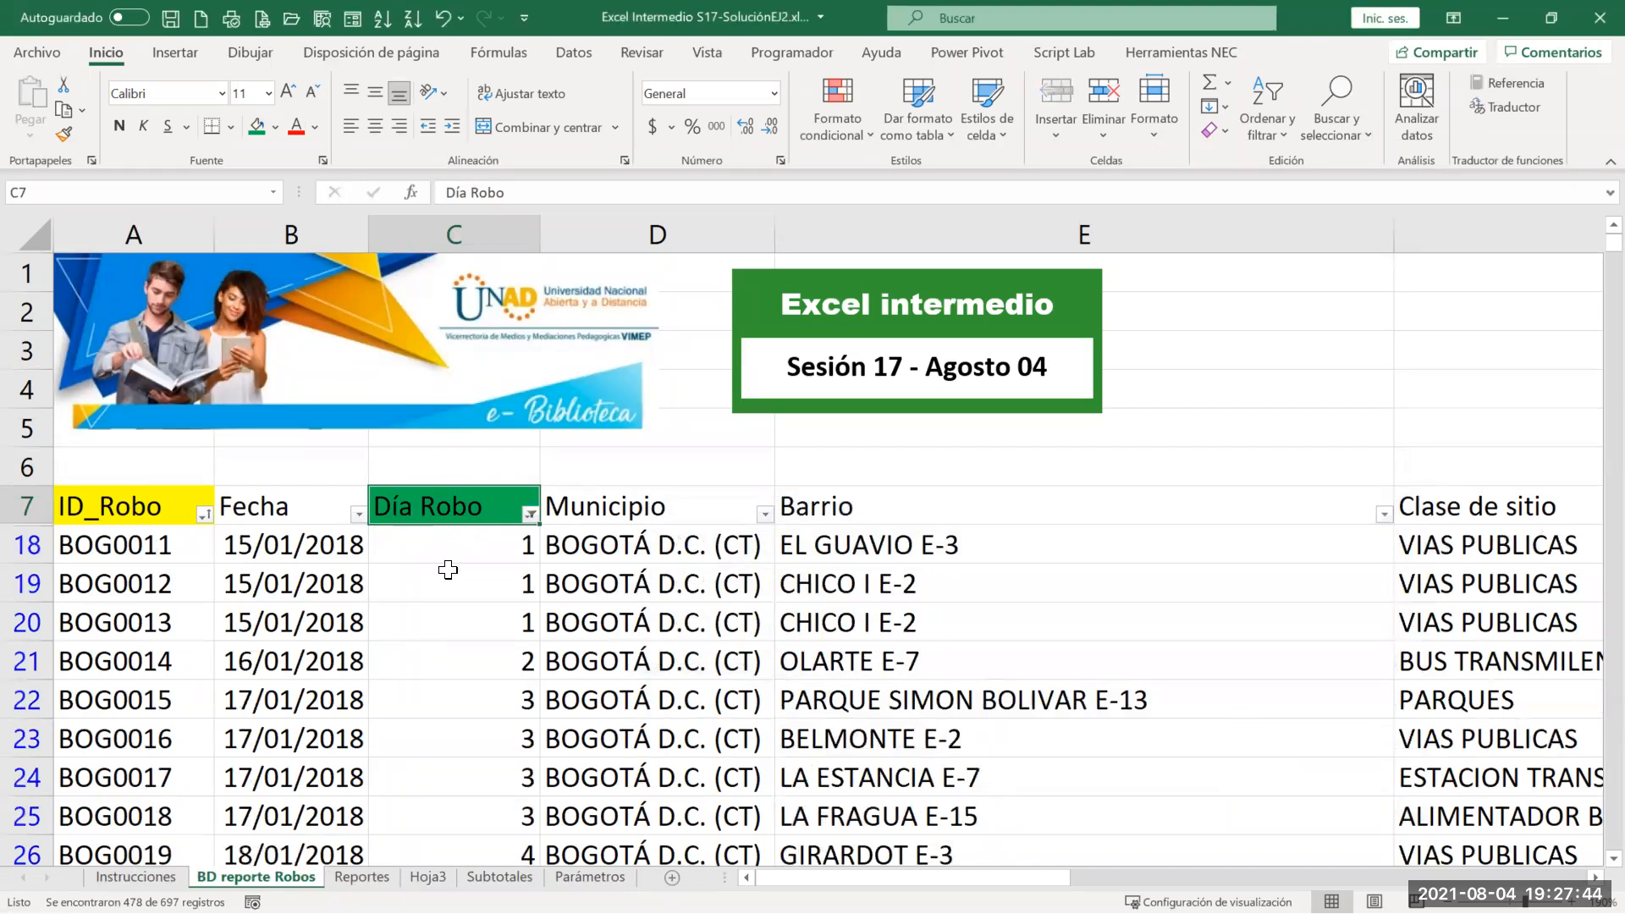
Step: Check the age criterion on the Instrucciones sheet, and filter Edad in BD reporte Robos between 18 and 50
click(135, 877)
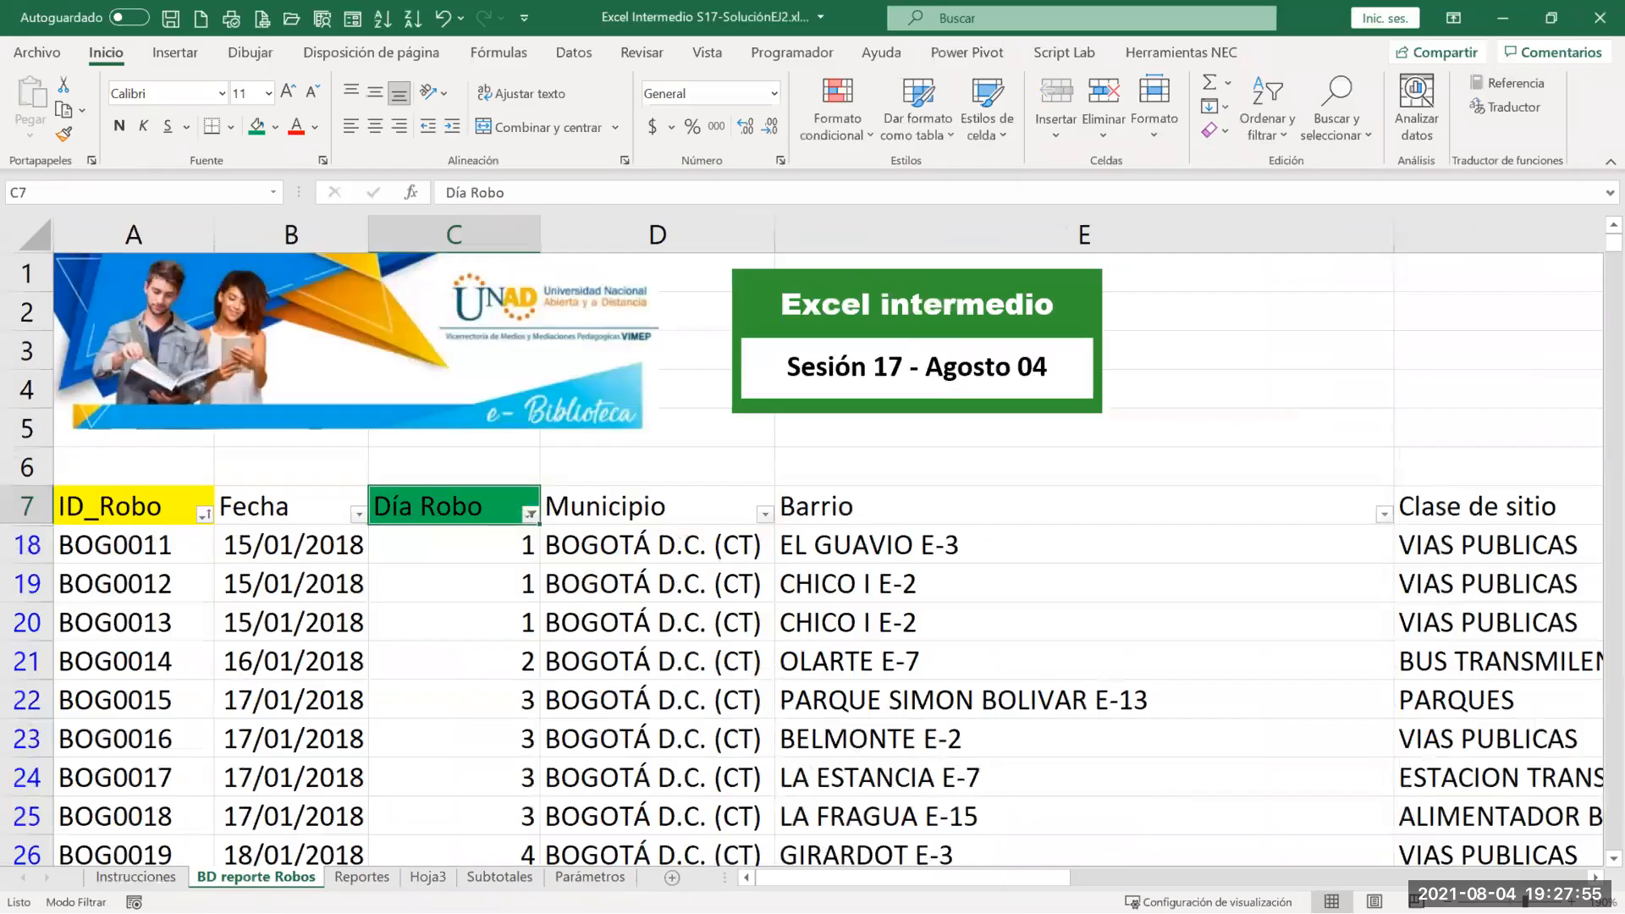
drag(1012, 878, 1211, 878)
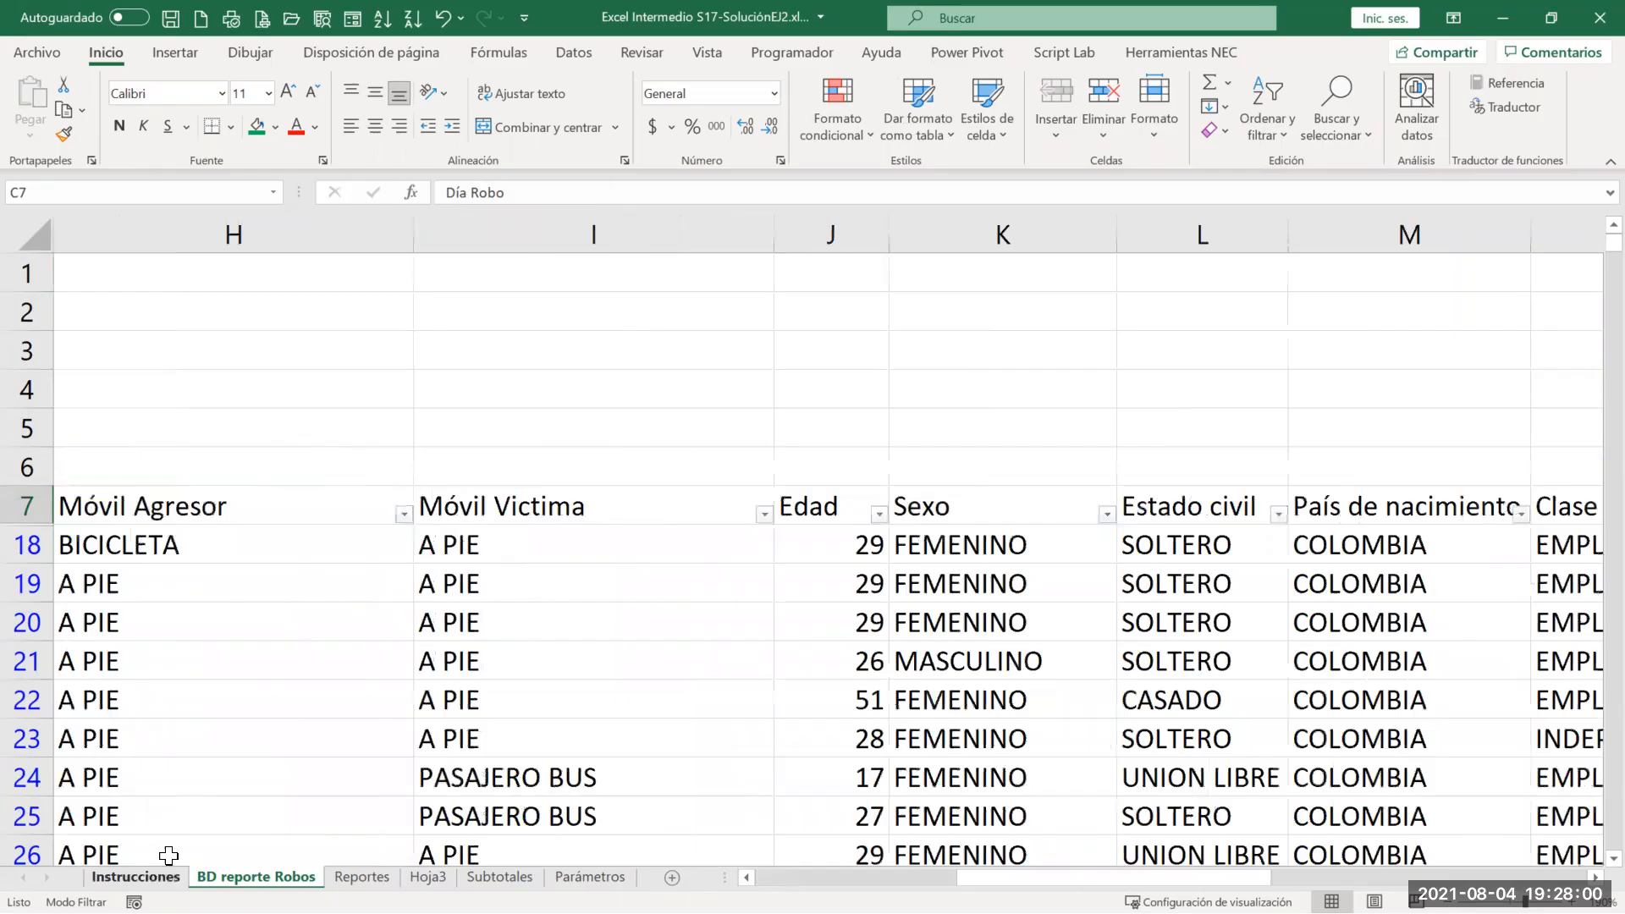
click(140, 877)
key(ctrl+Page_Down)
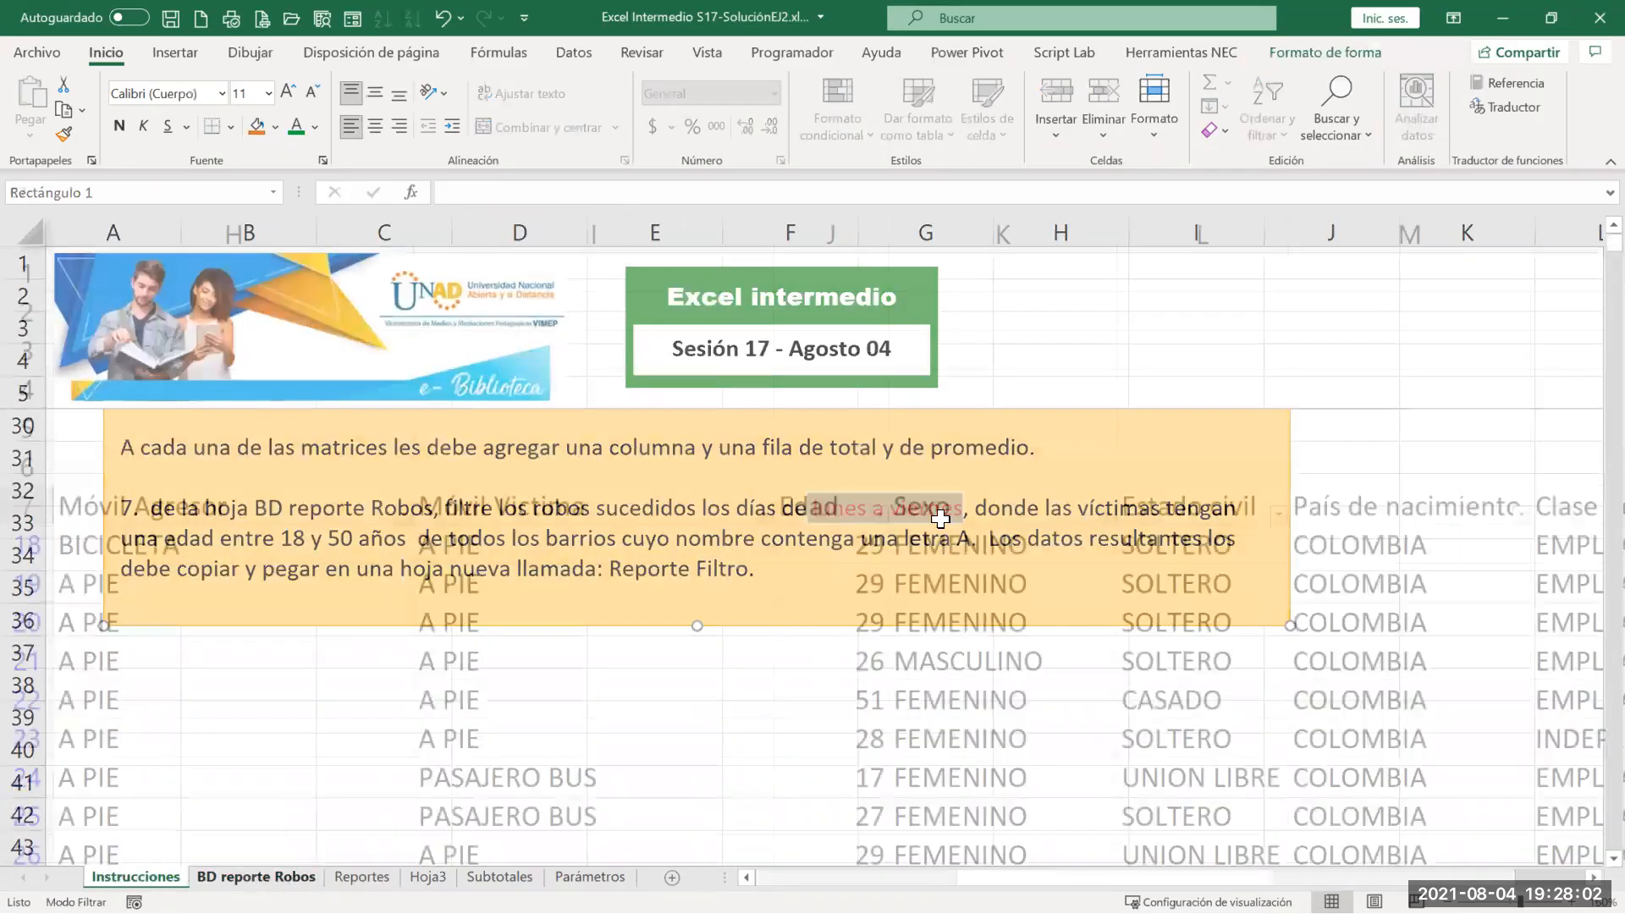
click(883, 516)
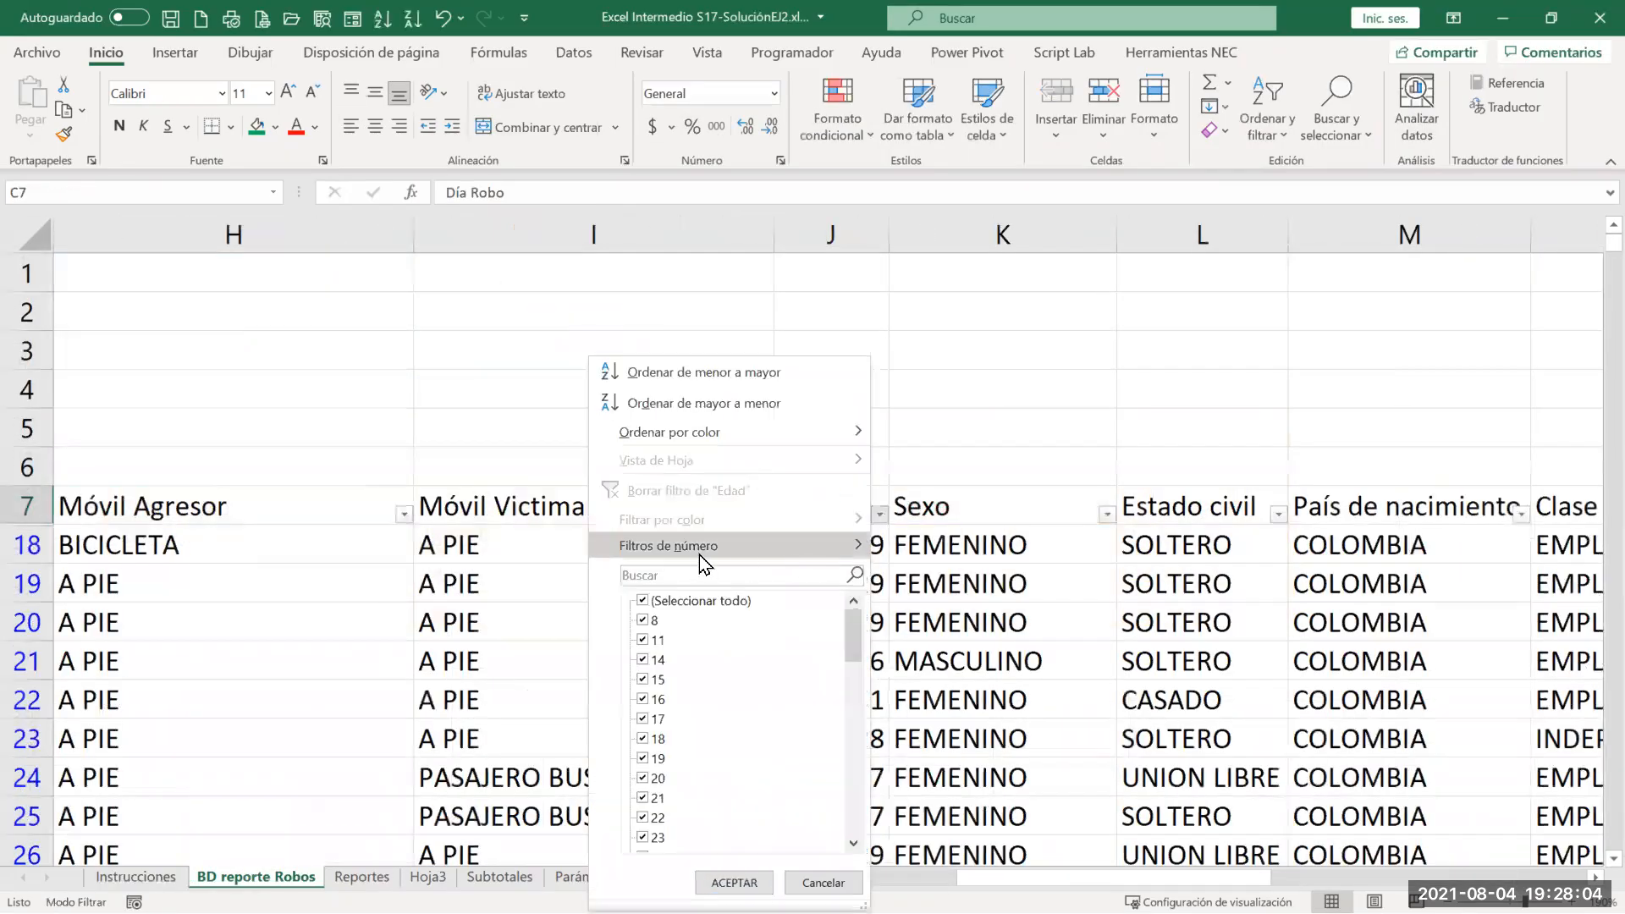
mouse_move(698, 551)
click(941, 748)
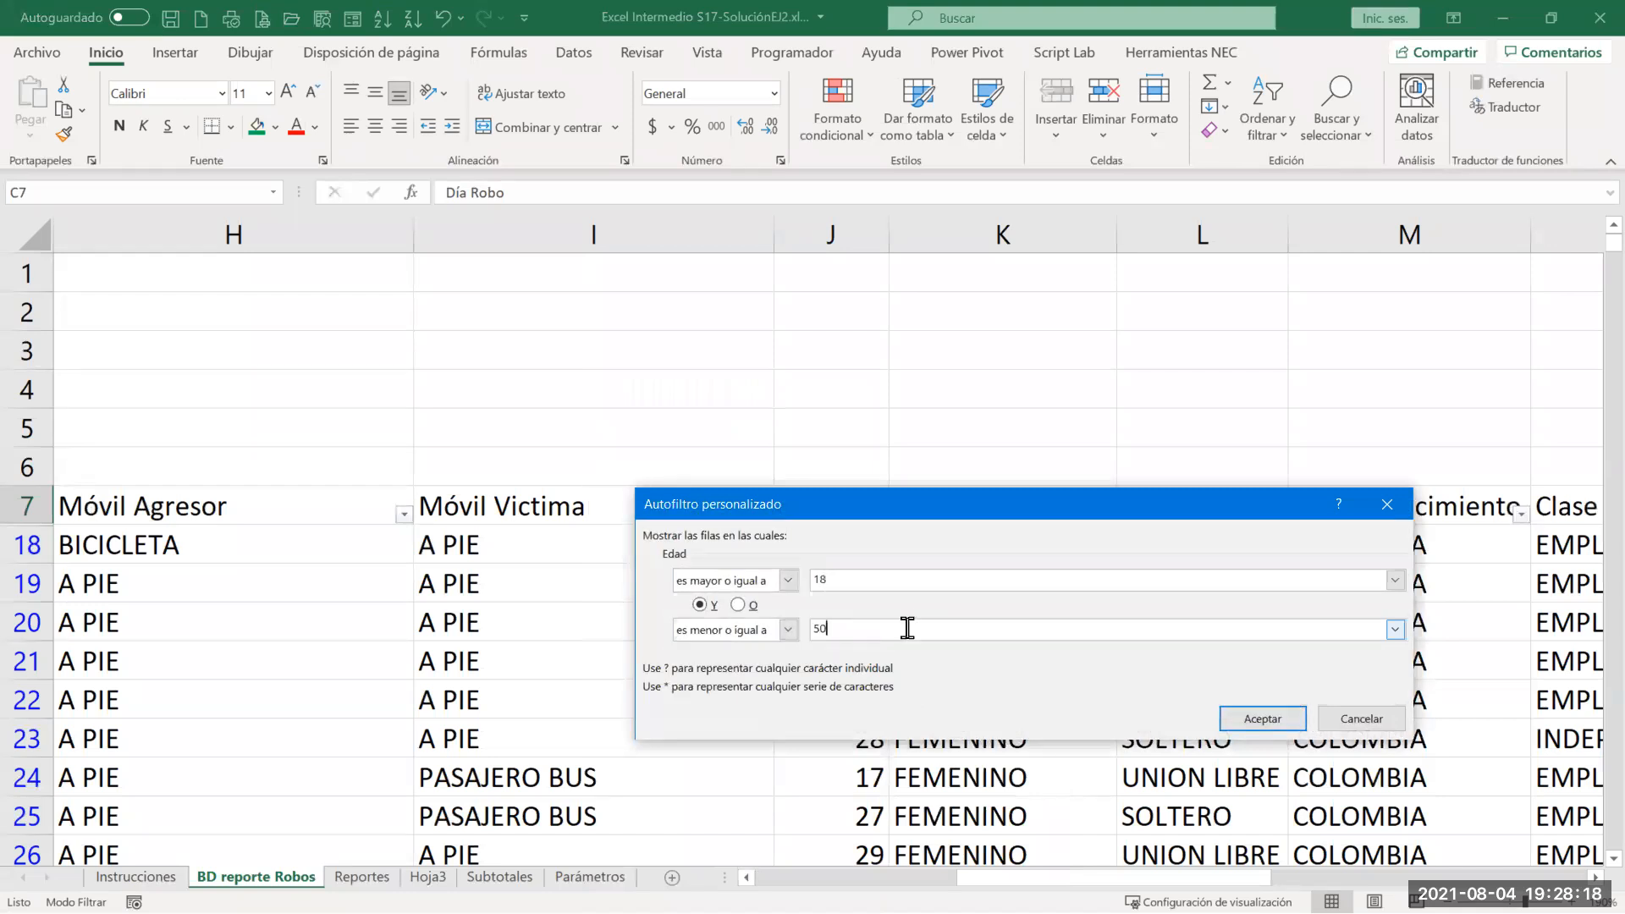
click(1258, 721)
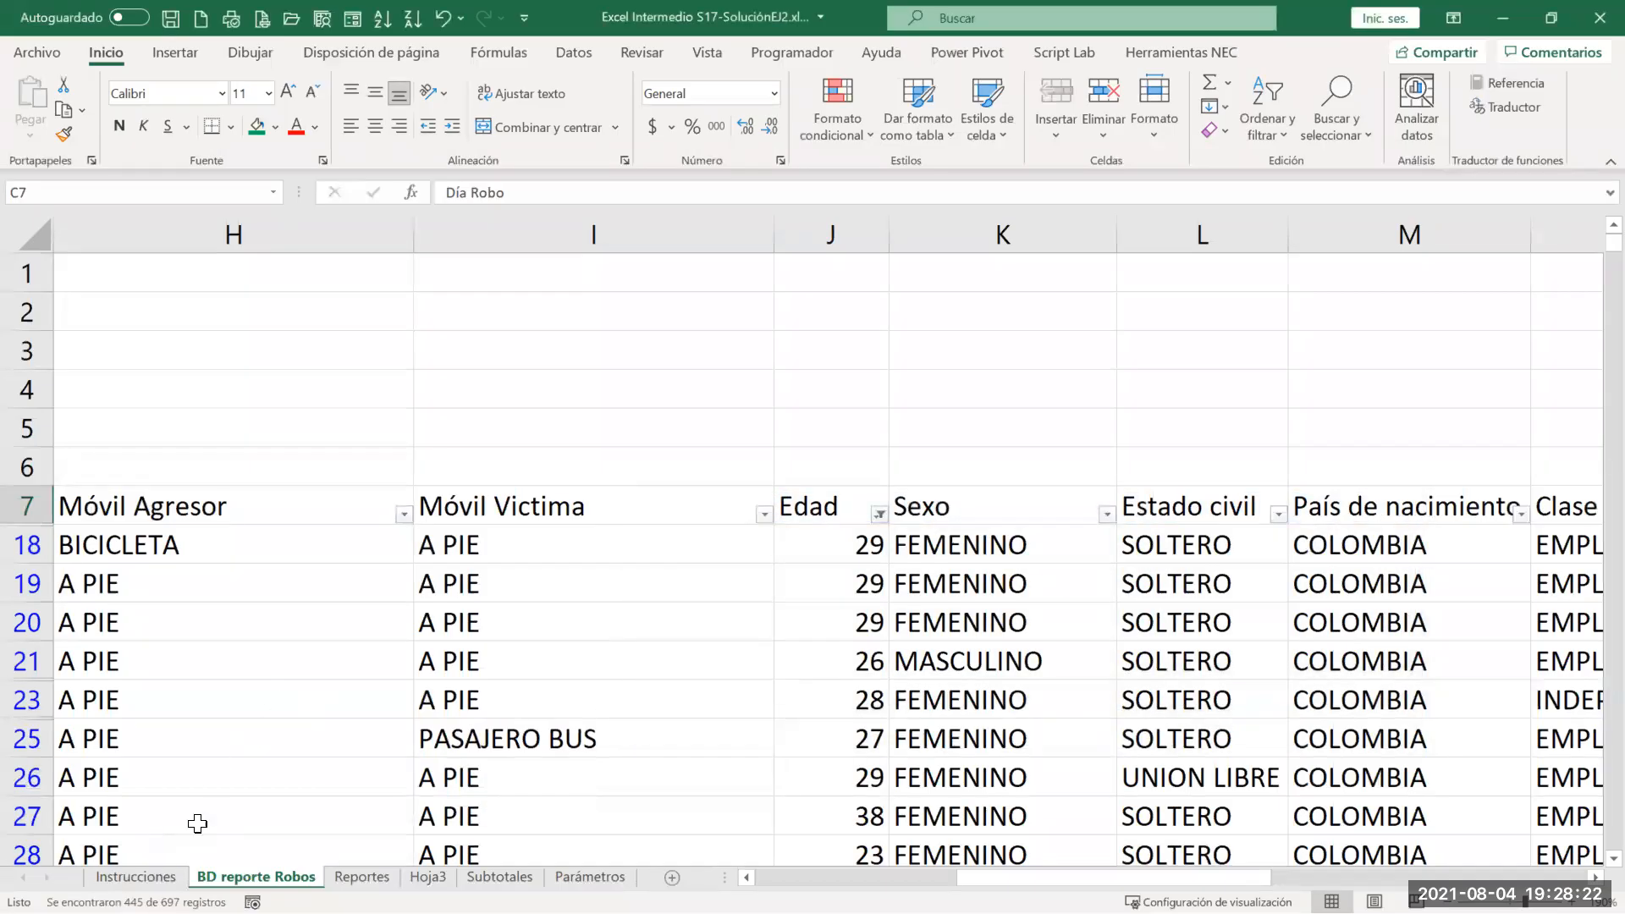
Step: Check the barrio criterion of point 7 on the Instrucciones sheet and return to the BD reporte Robos sheet
drag(1101, 878, 902, 878)
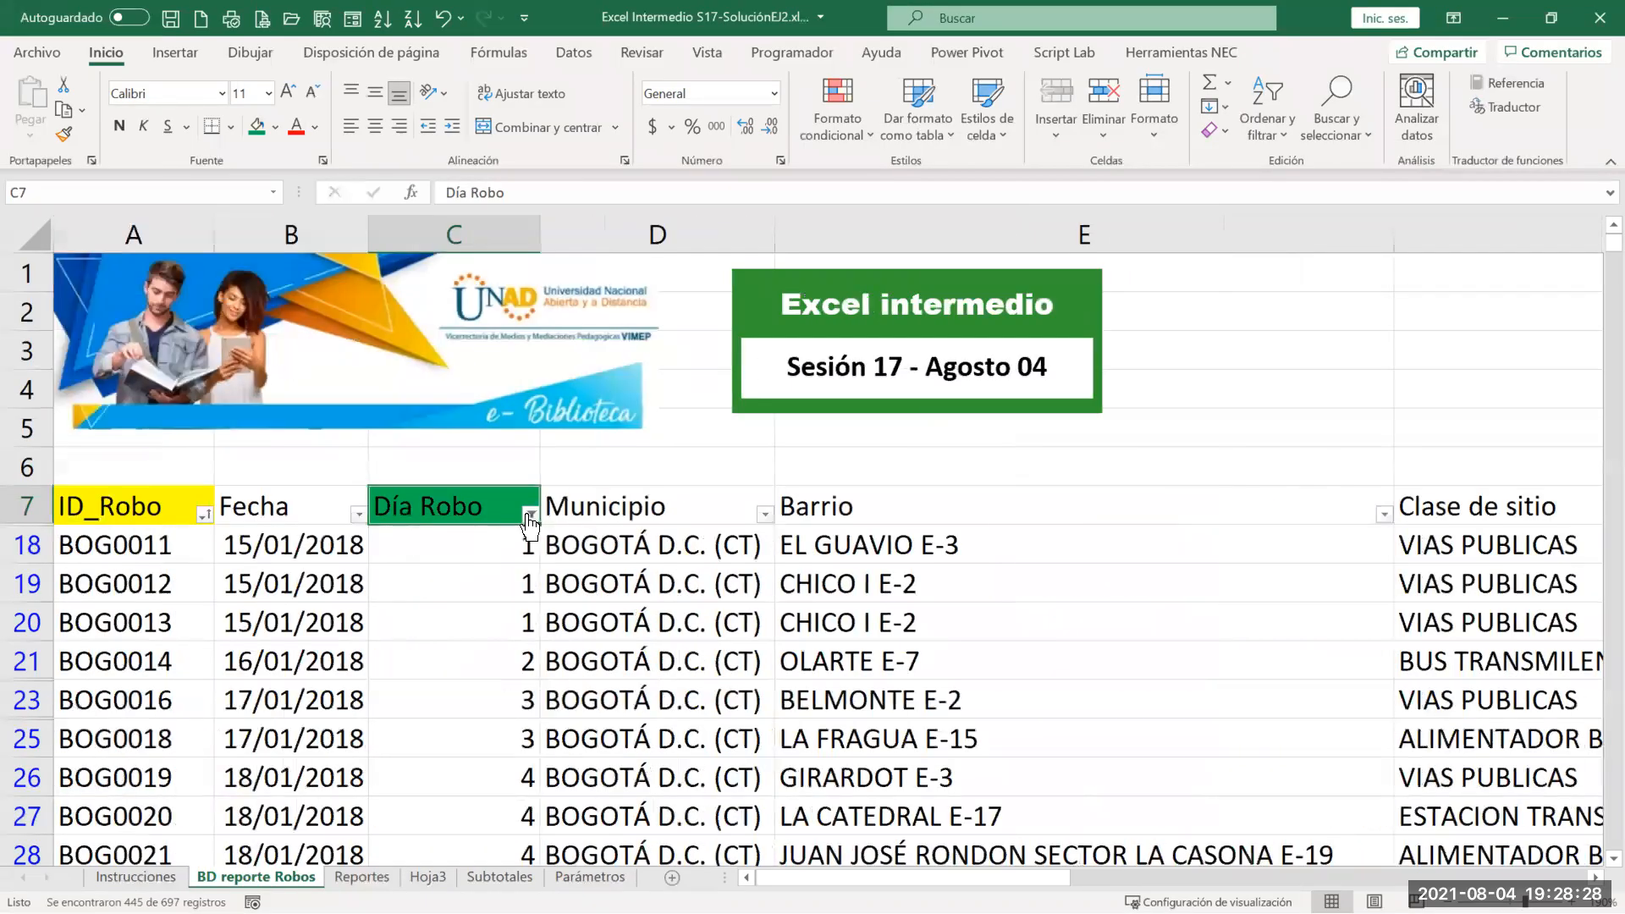
mouse_move(535, 525)
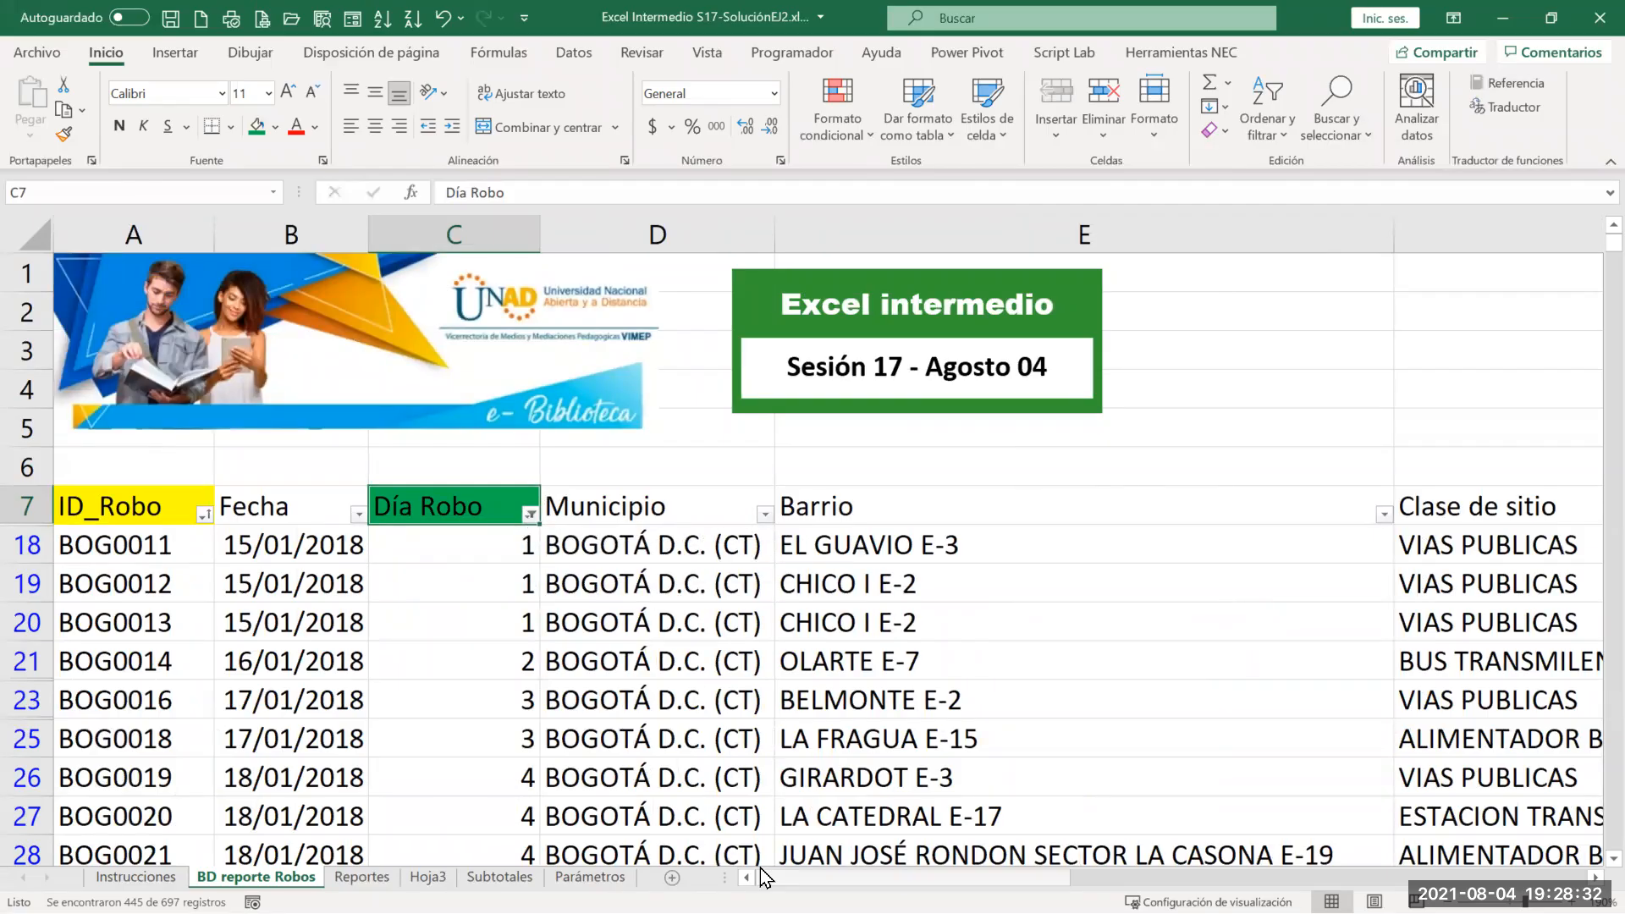
click(139, 875)
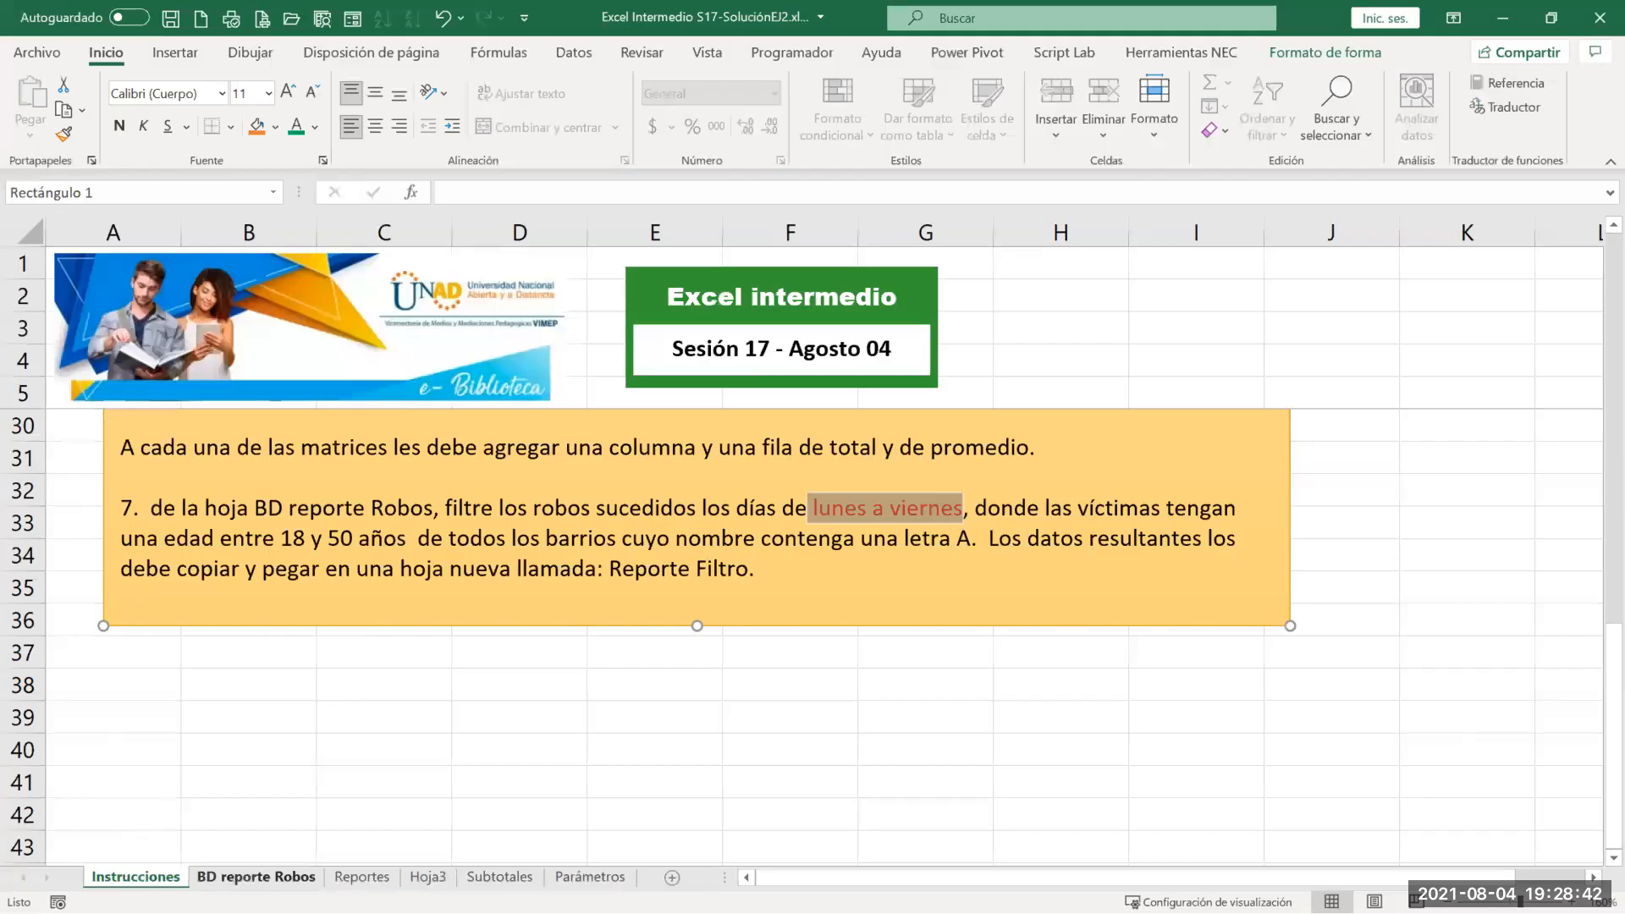
click(256, 877)
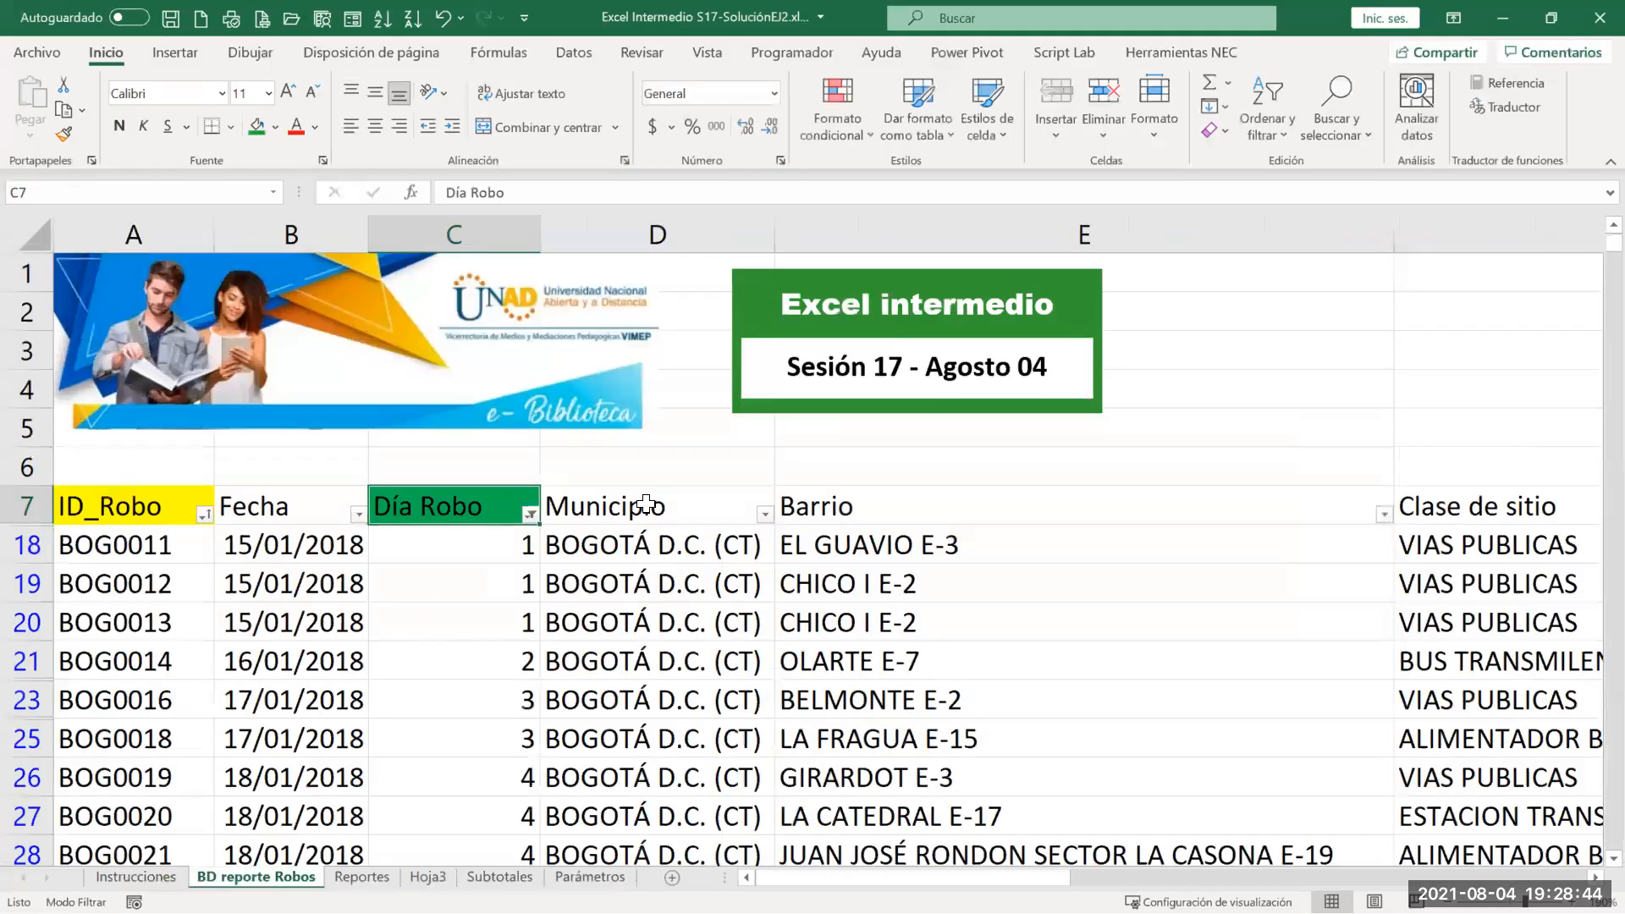
Step: Compare the text, date and number filter options available for Barrio, Fecha and Día Robo without applying any of them
click(1385, 513)
mouse_move(1217, 546)
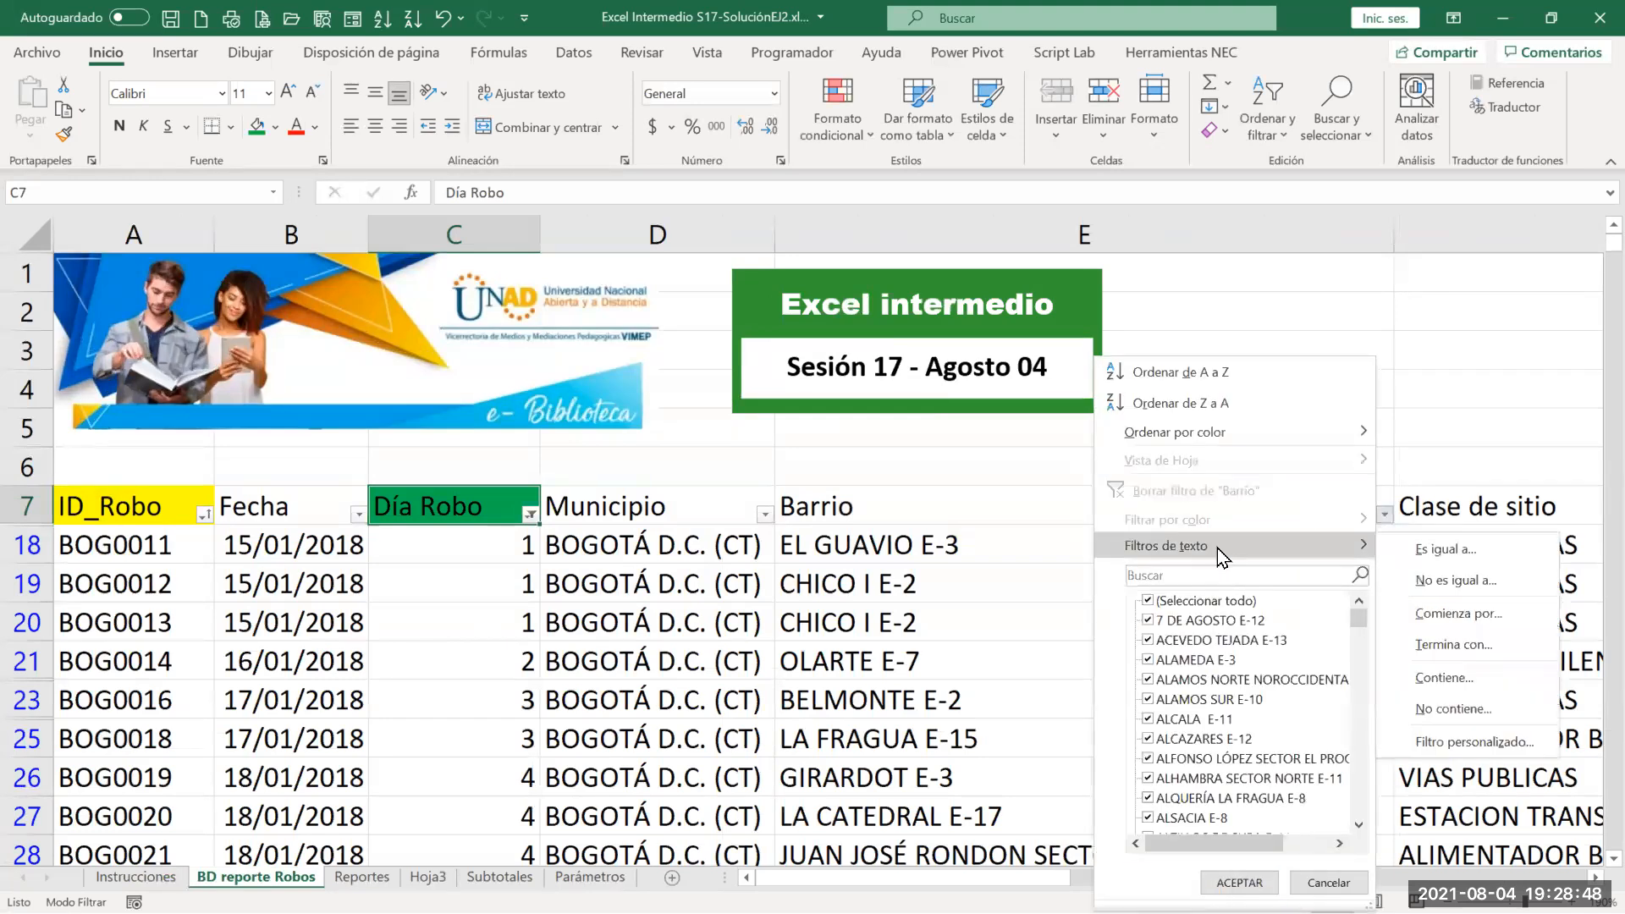
click(503, 558)
click(359, 514)
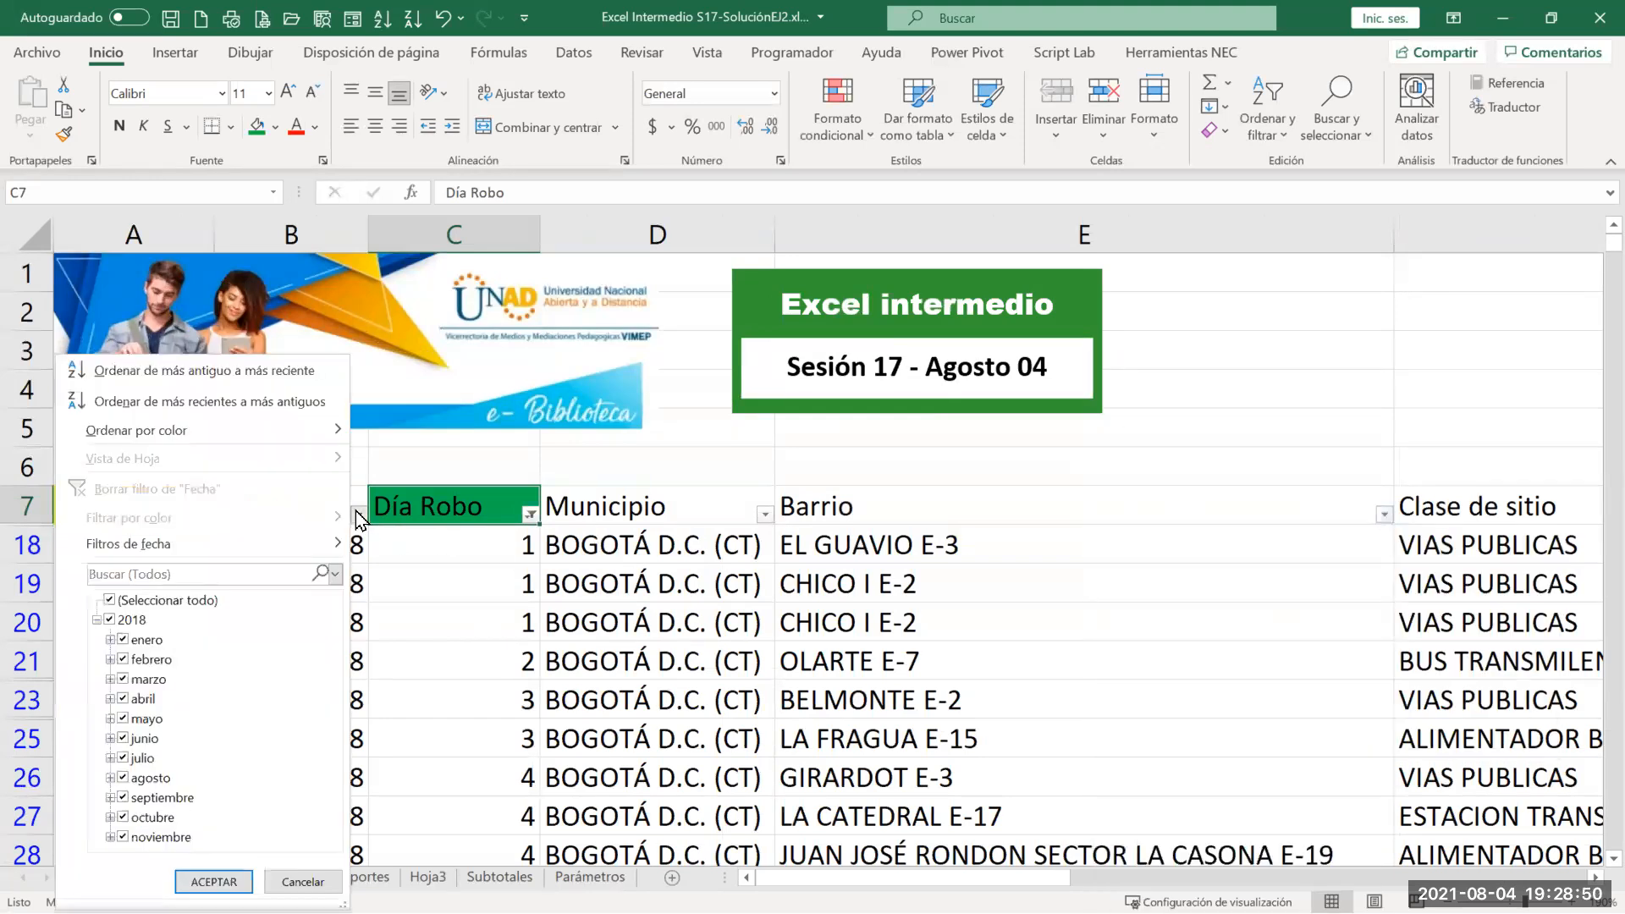
mouse_move(181, 542)
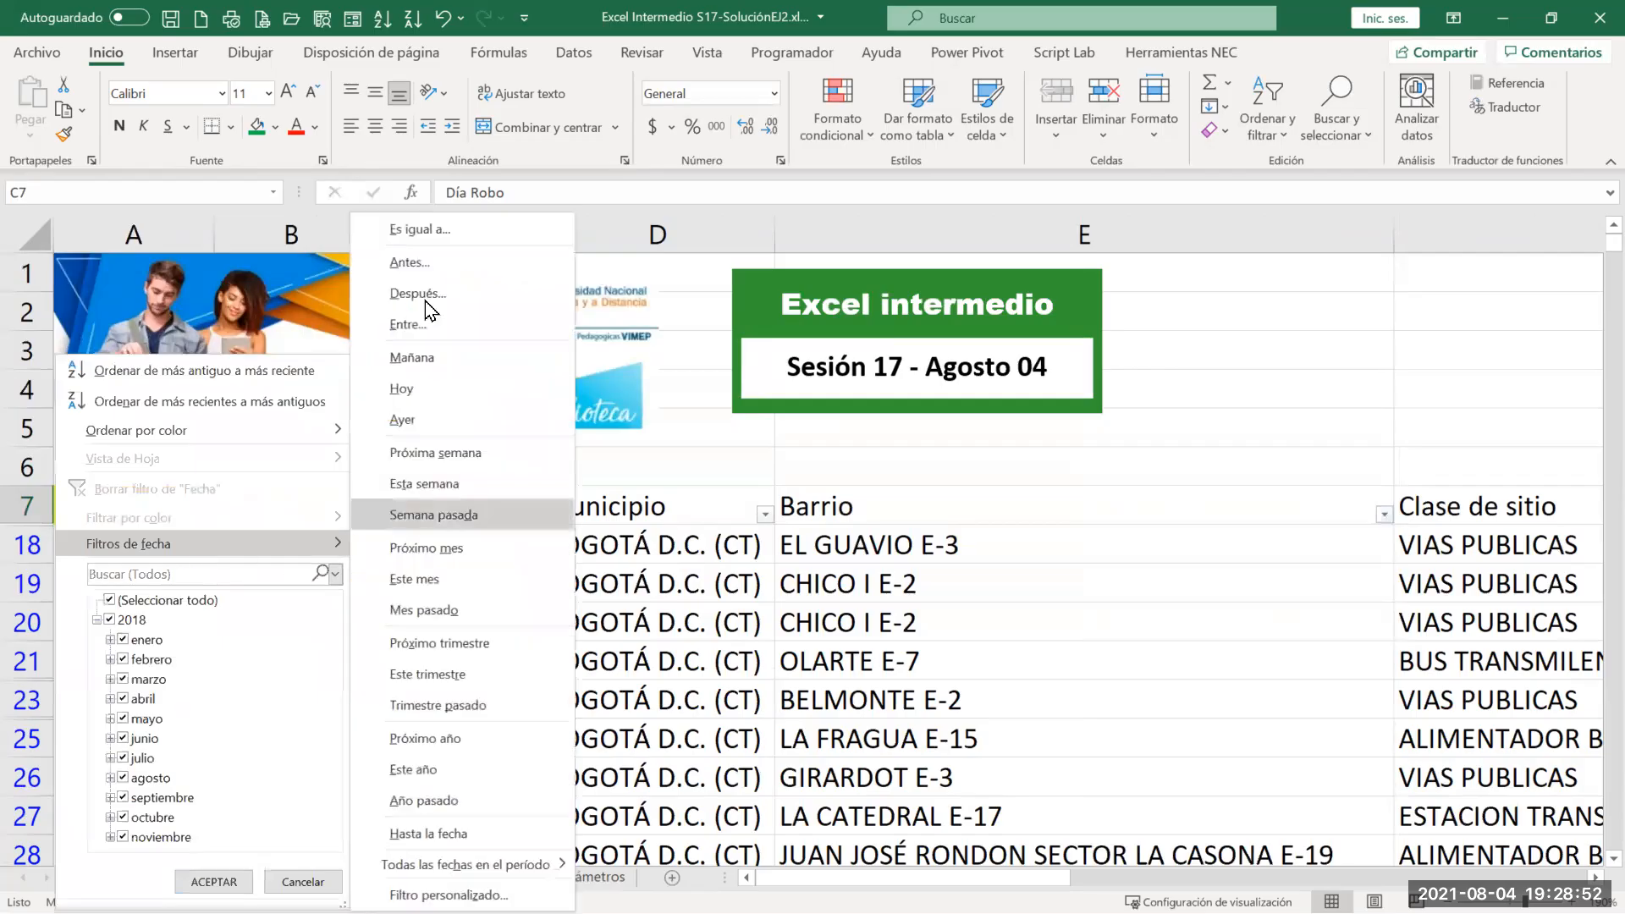
click(519, 516)
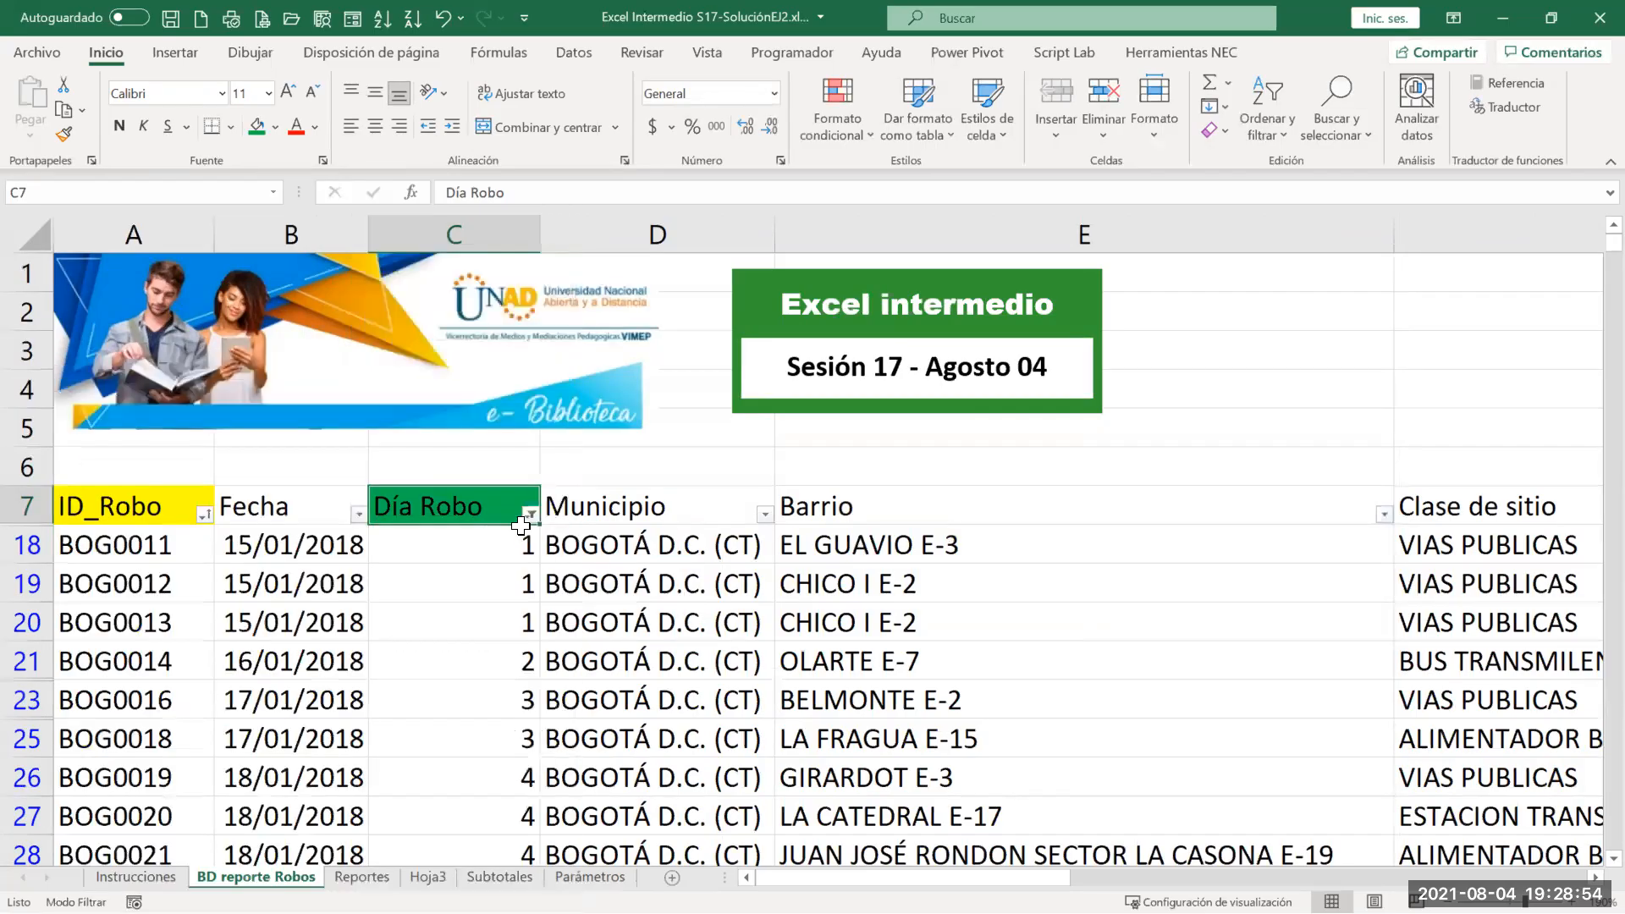
click(529, 514)
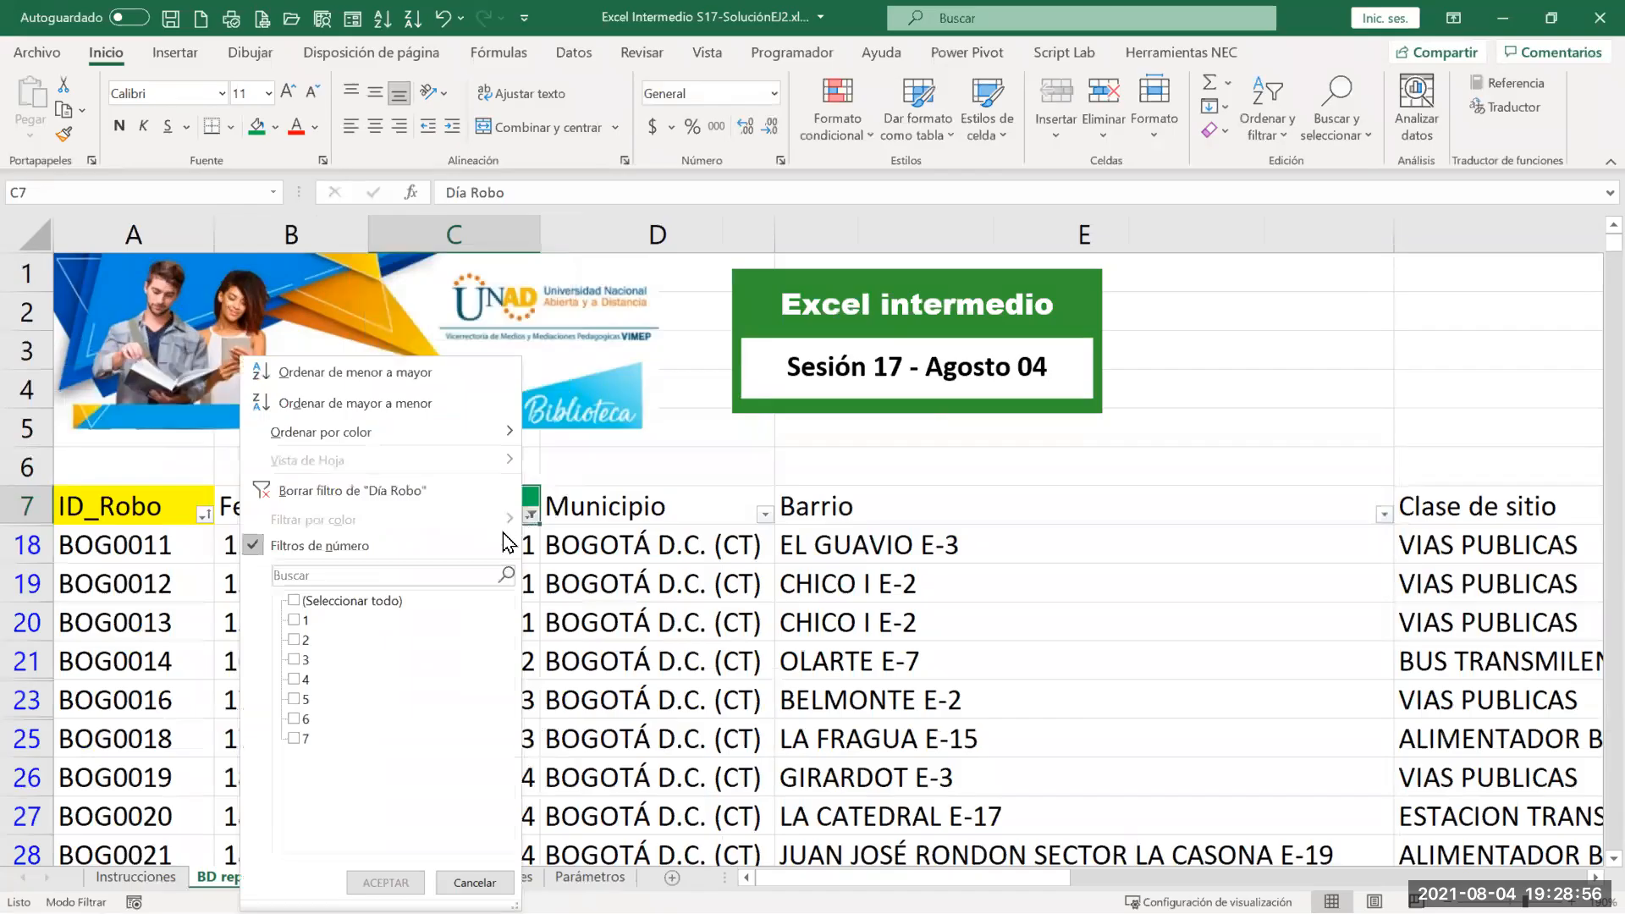
mouse_move(418, 556)
click(683, 494)
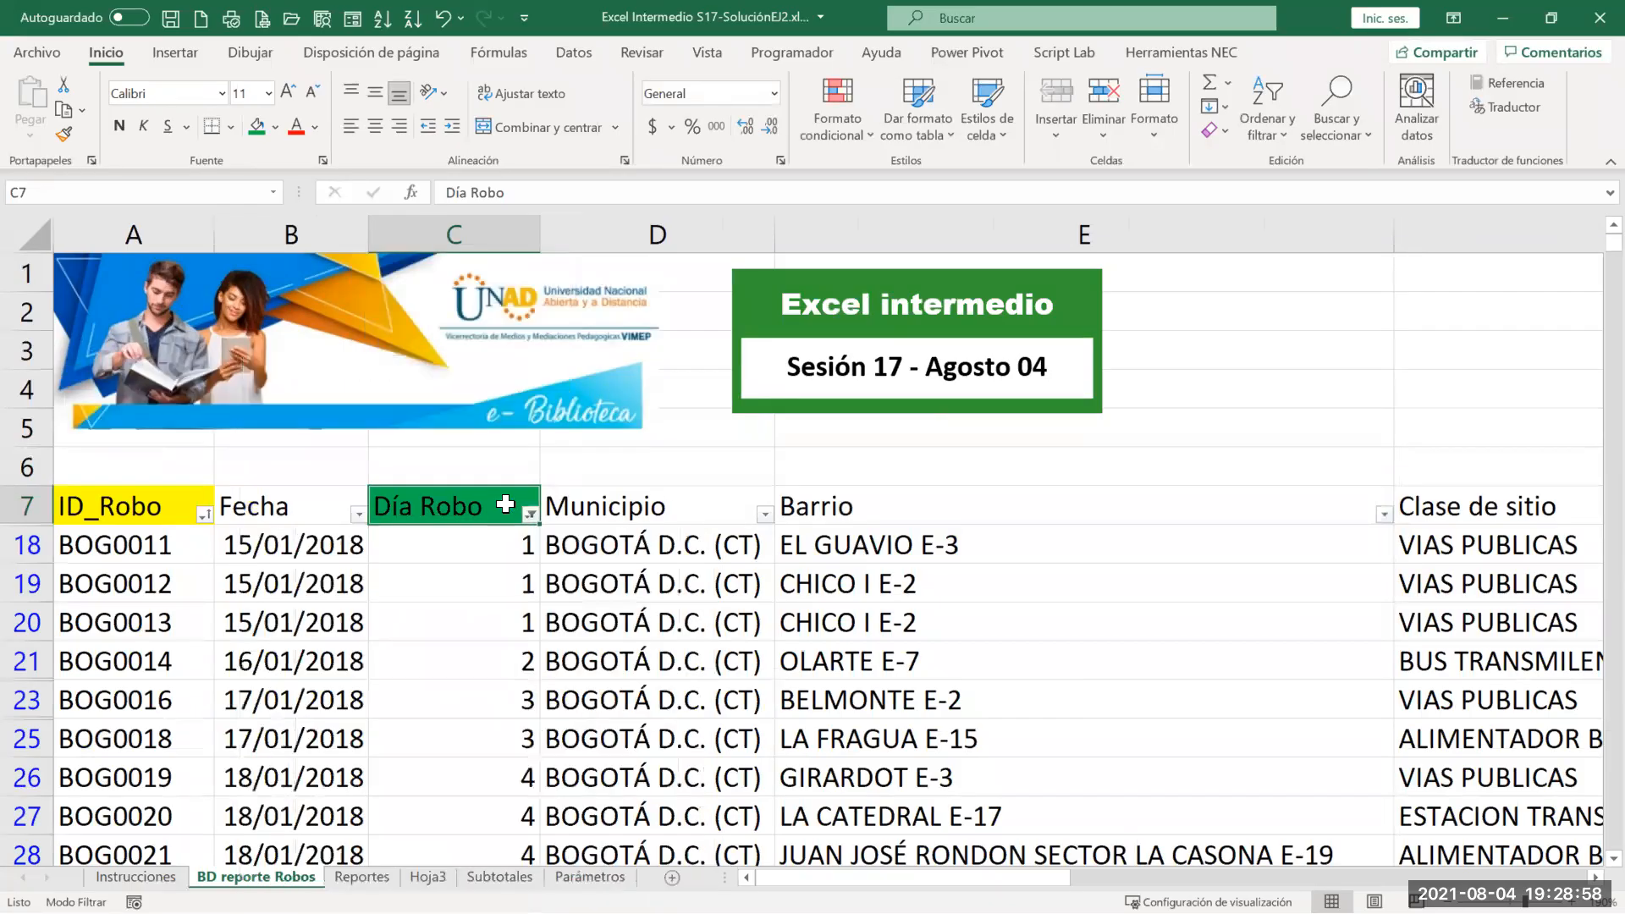
Step: Filter the Barrio column with a text filter for names that contain the letter A
click(1385, 513)
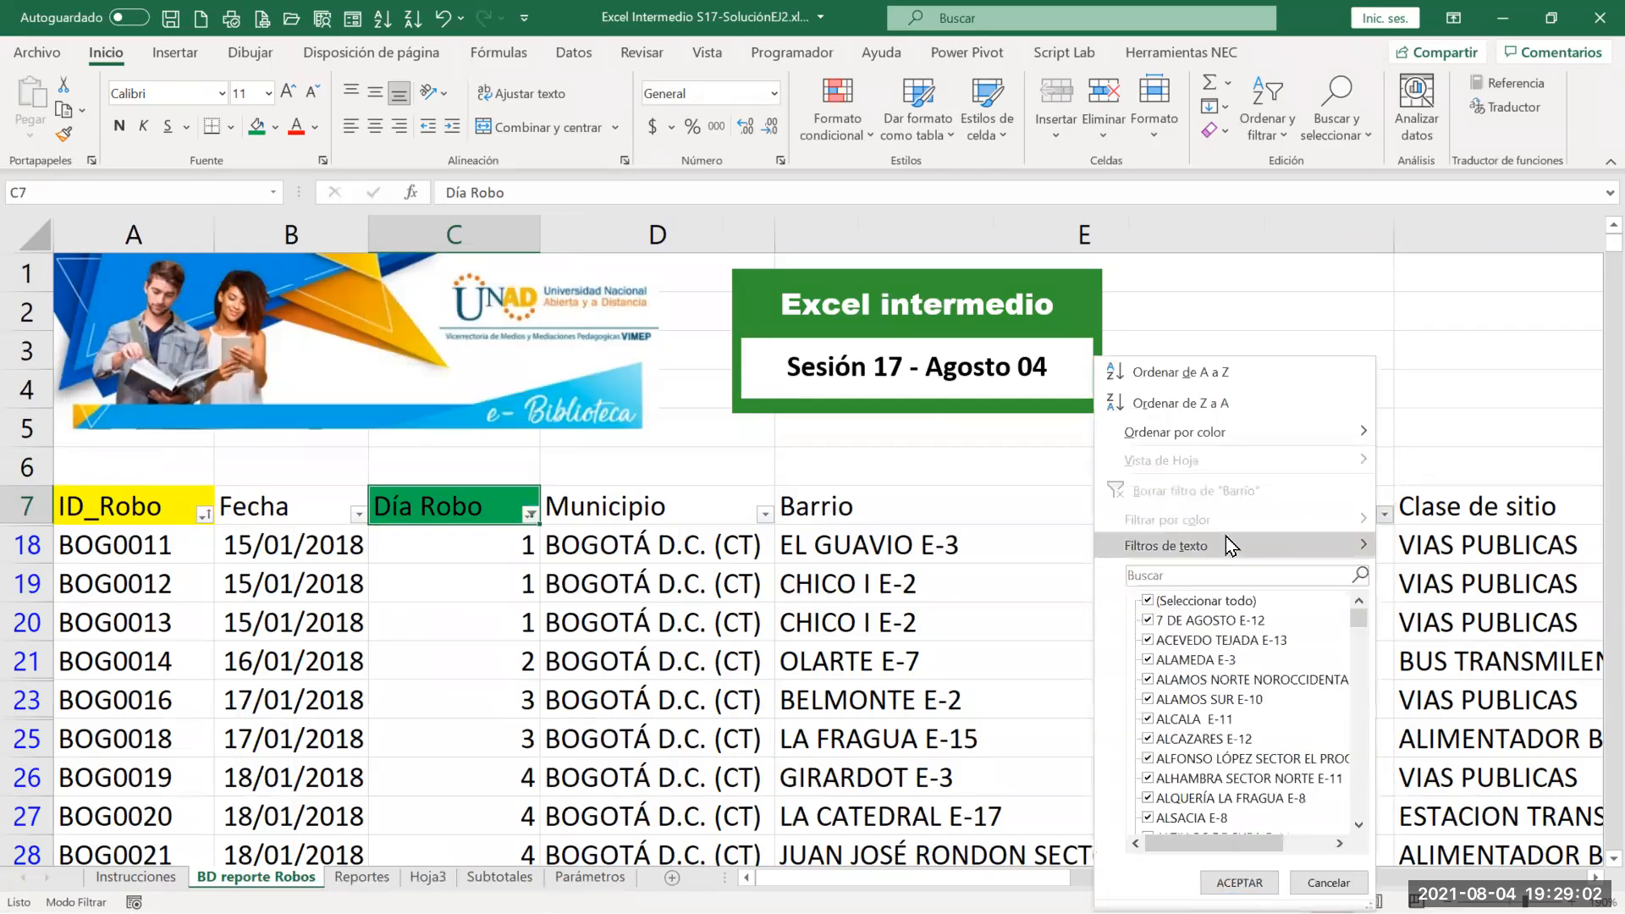
mouse_move(1225, 545)
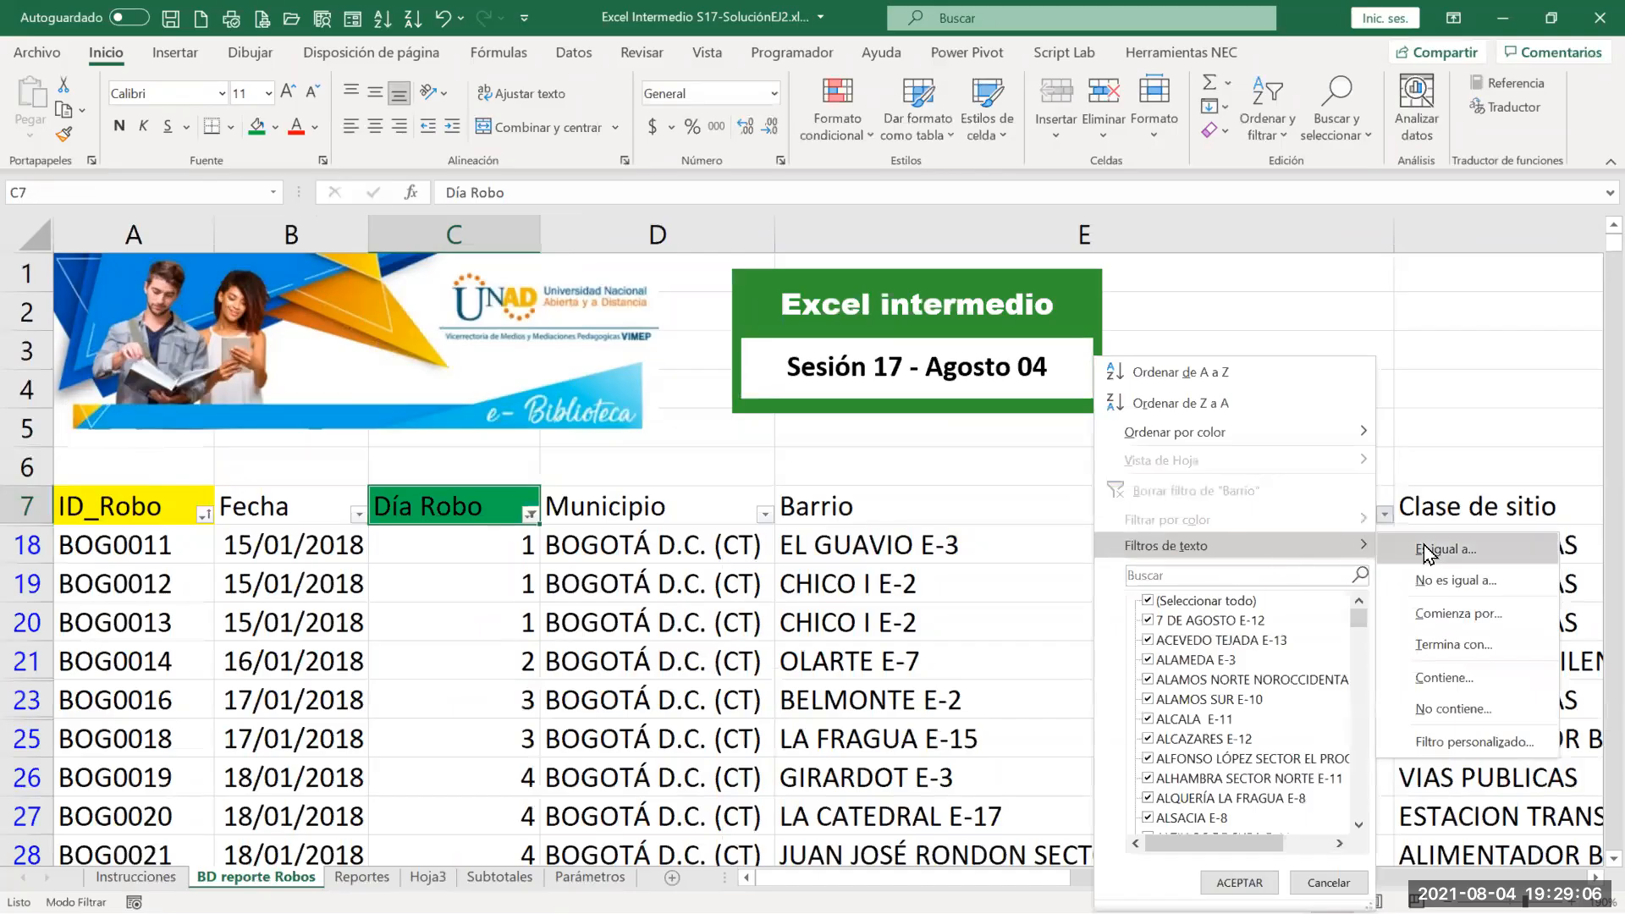
click(1445, 678)
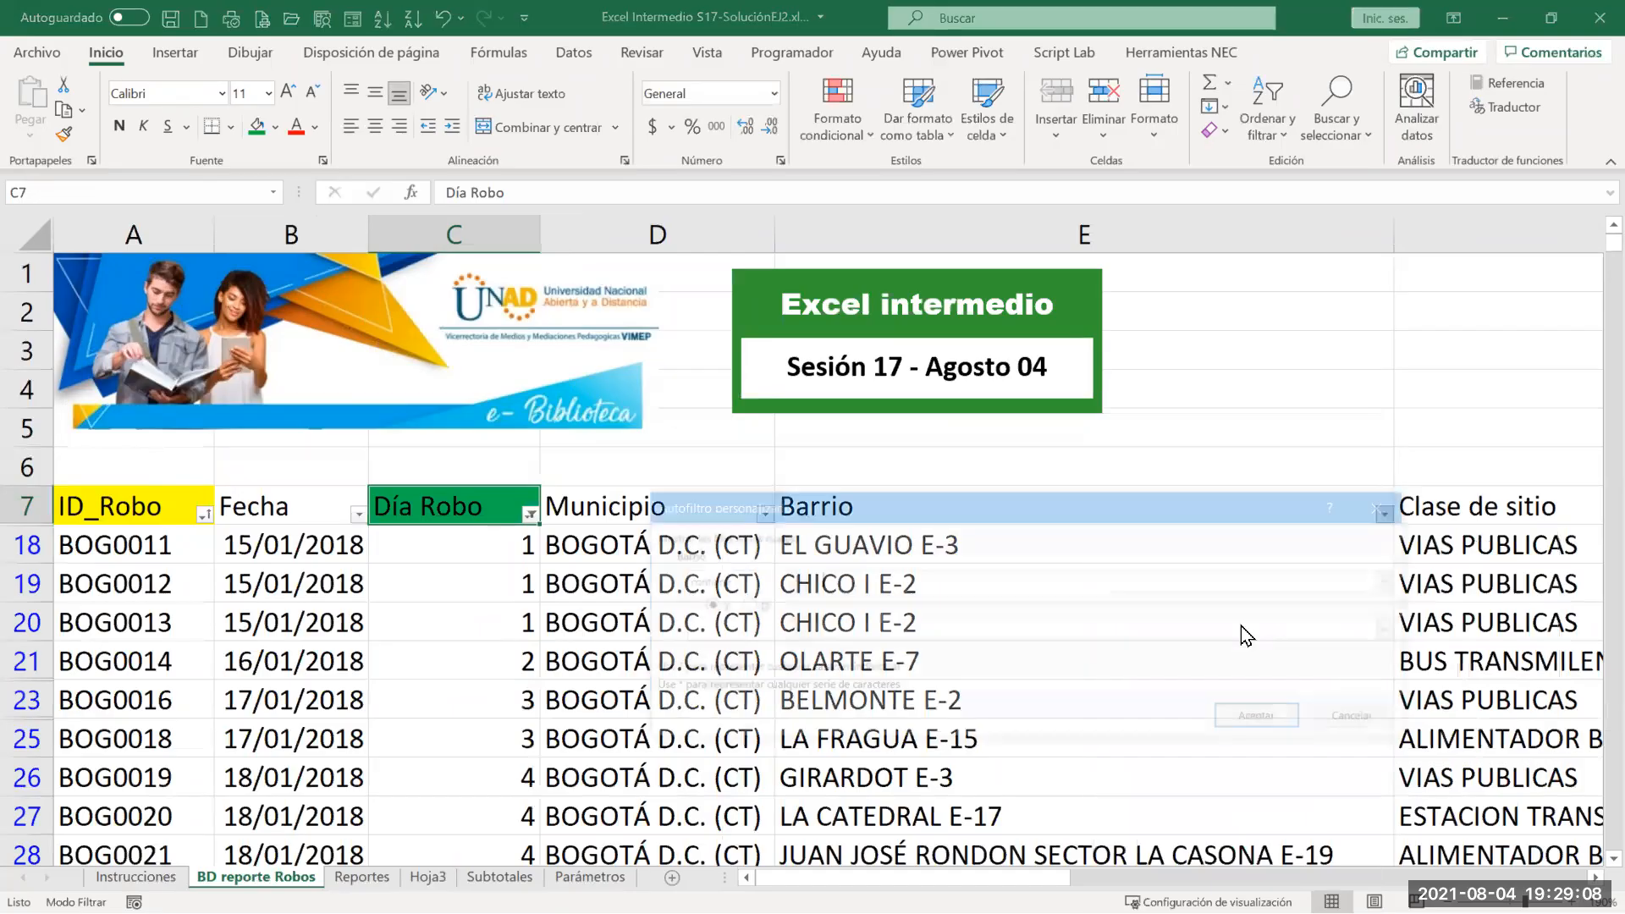
text(A)
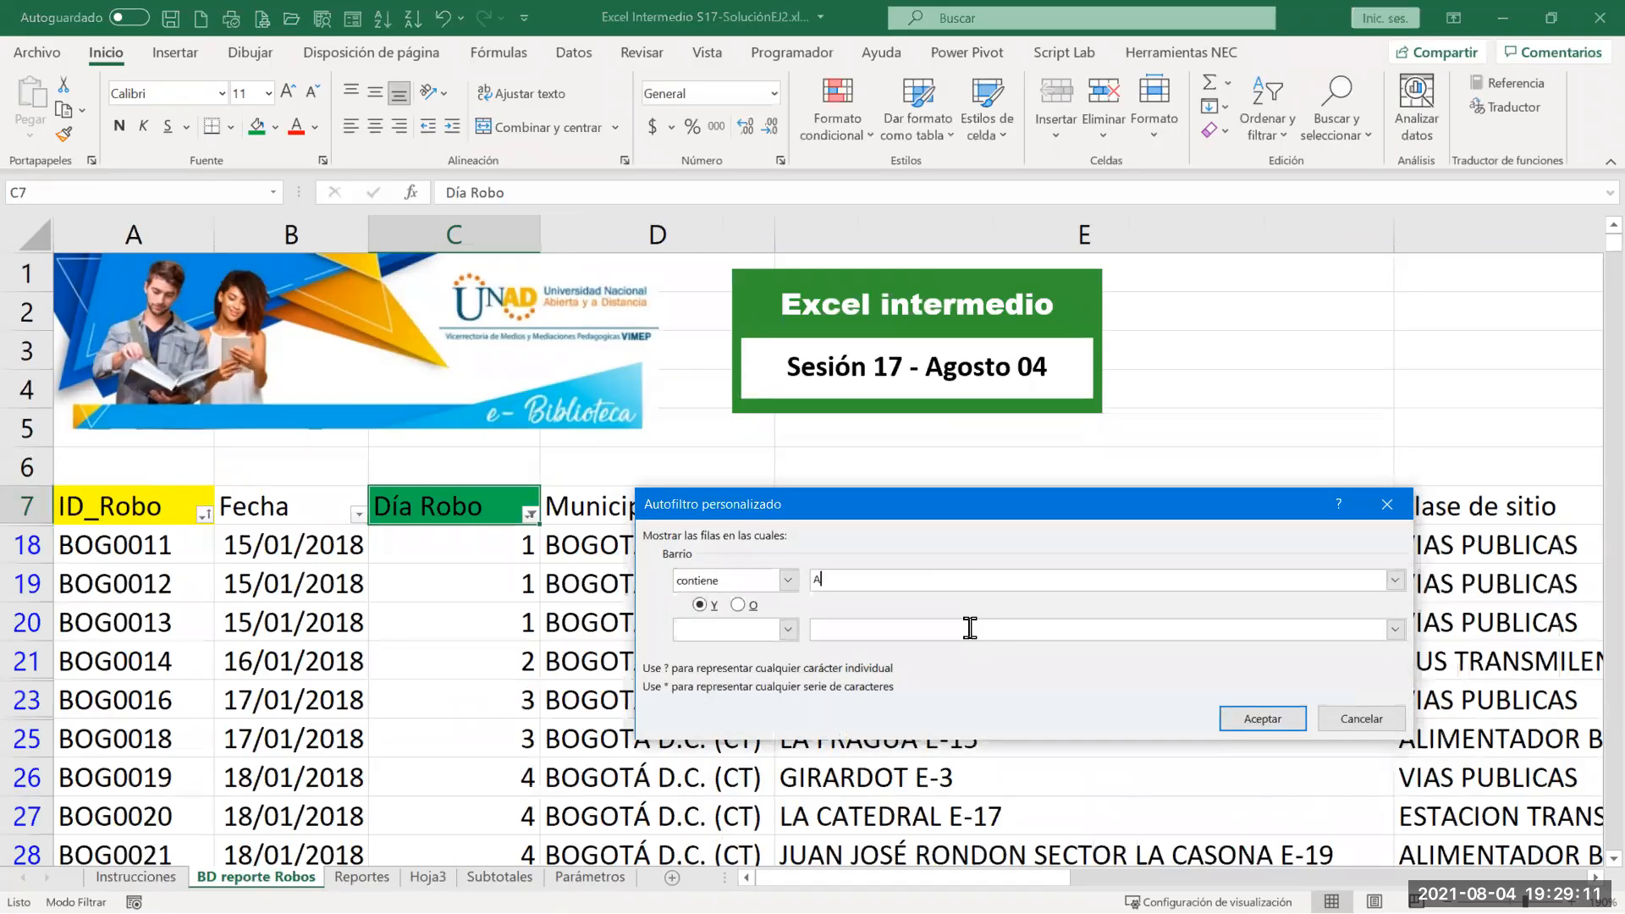
click(1269, 722)
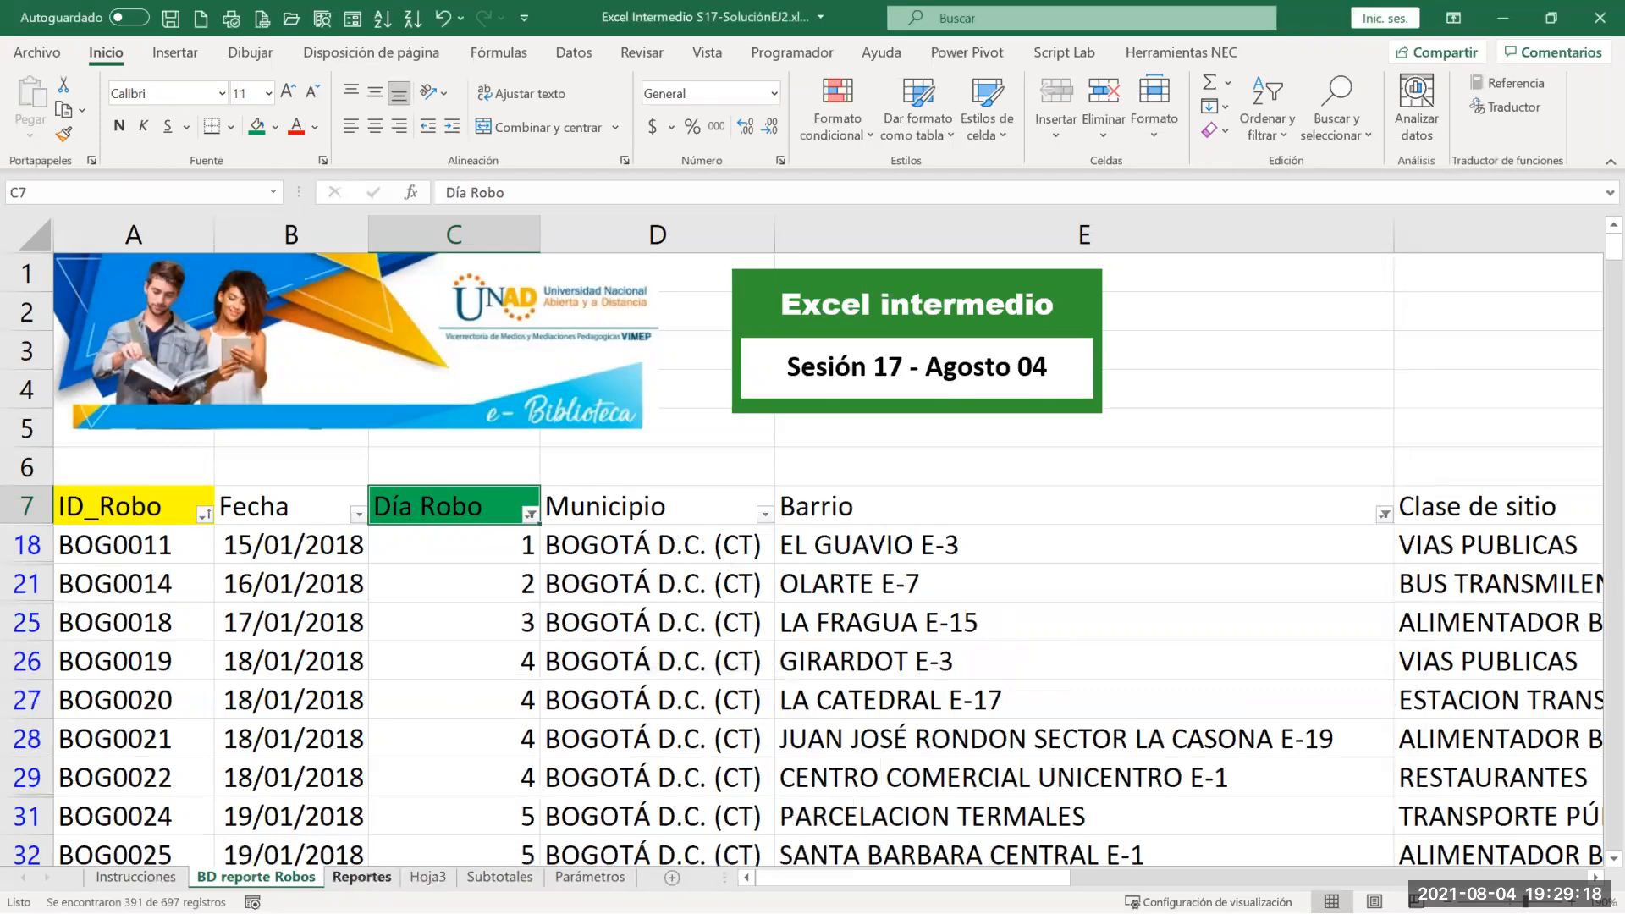
Step: Read in point 7 of the Instrucciones sheet where the resulting filtered data must be copied
click(135, 877)
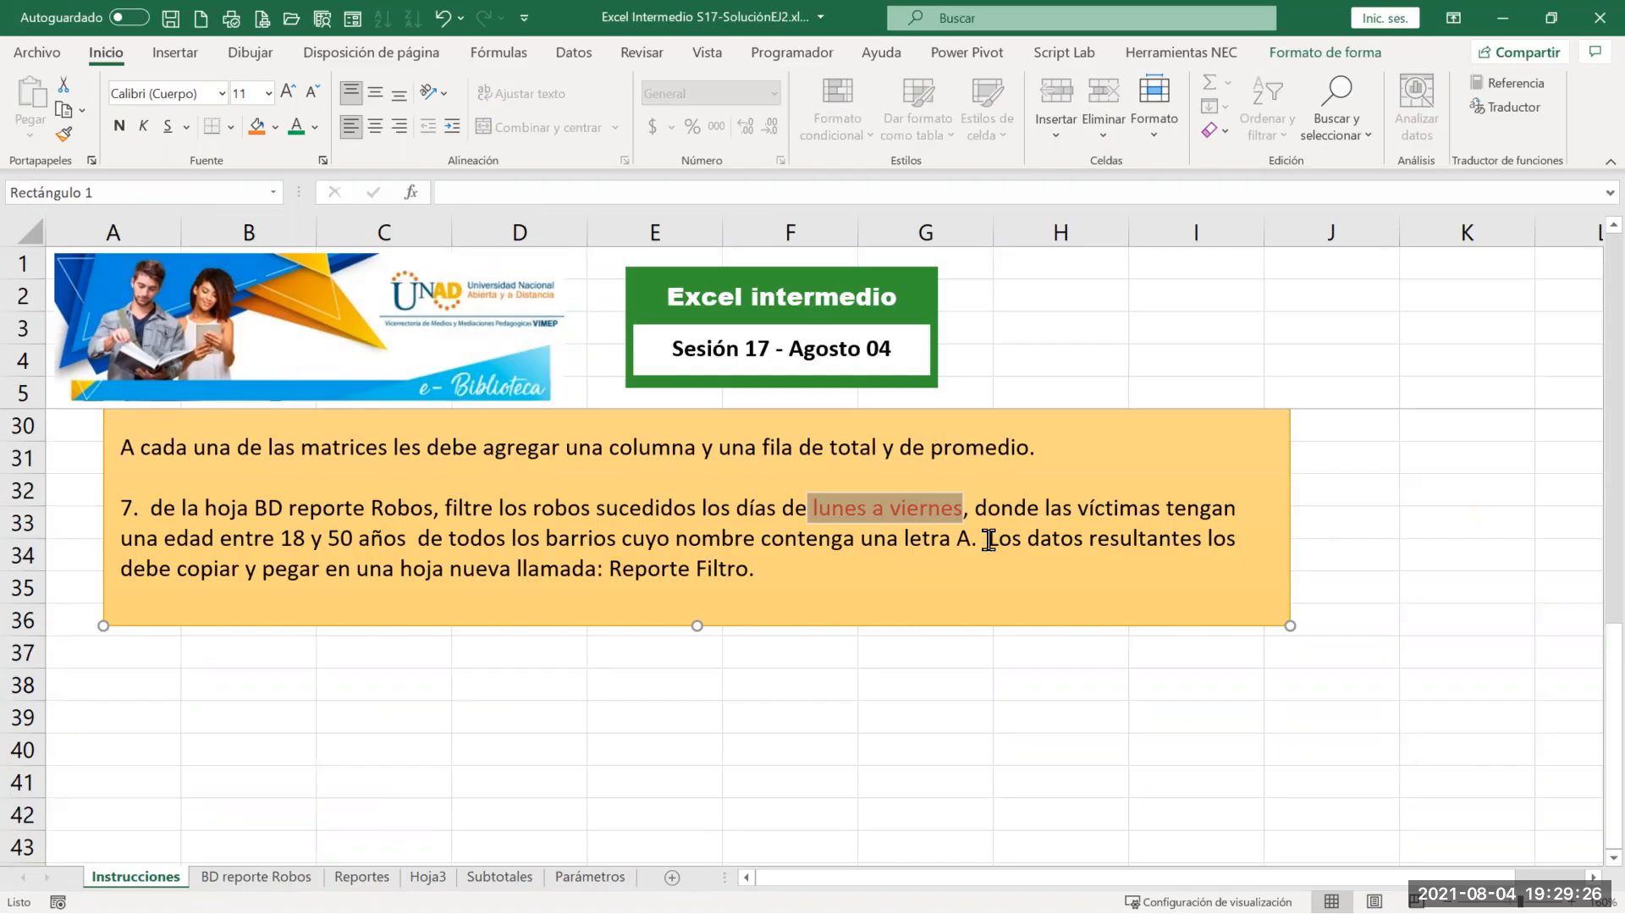
drag(989, 540, 767, 561)
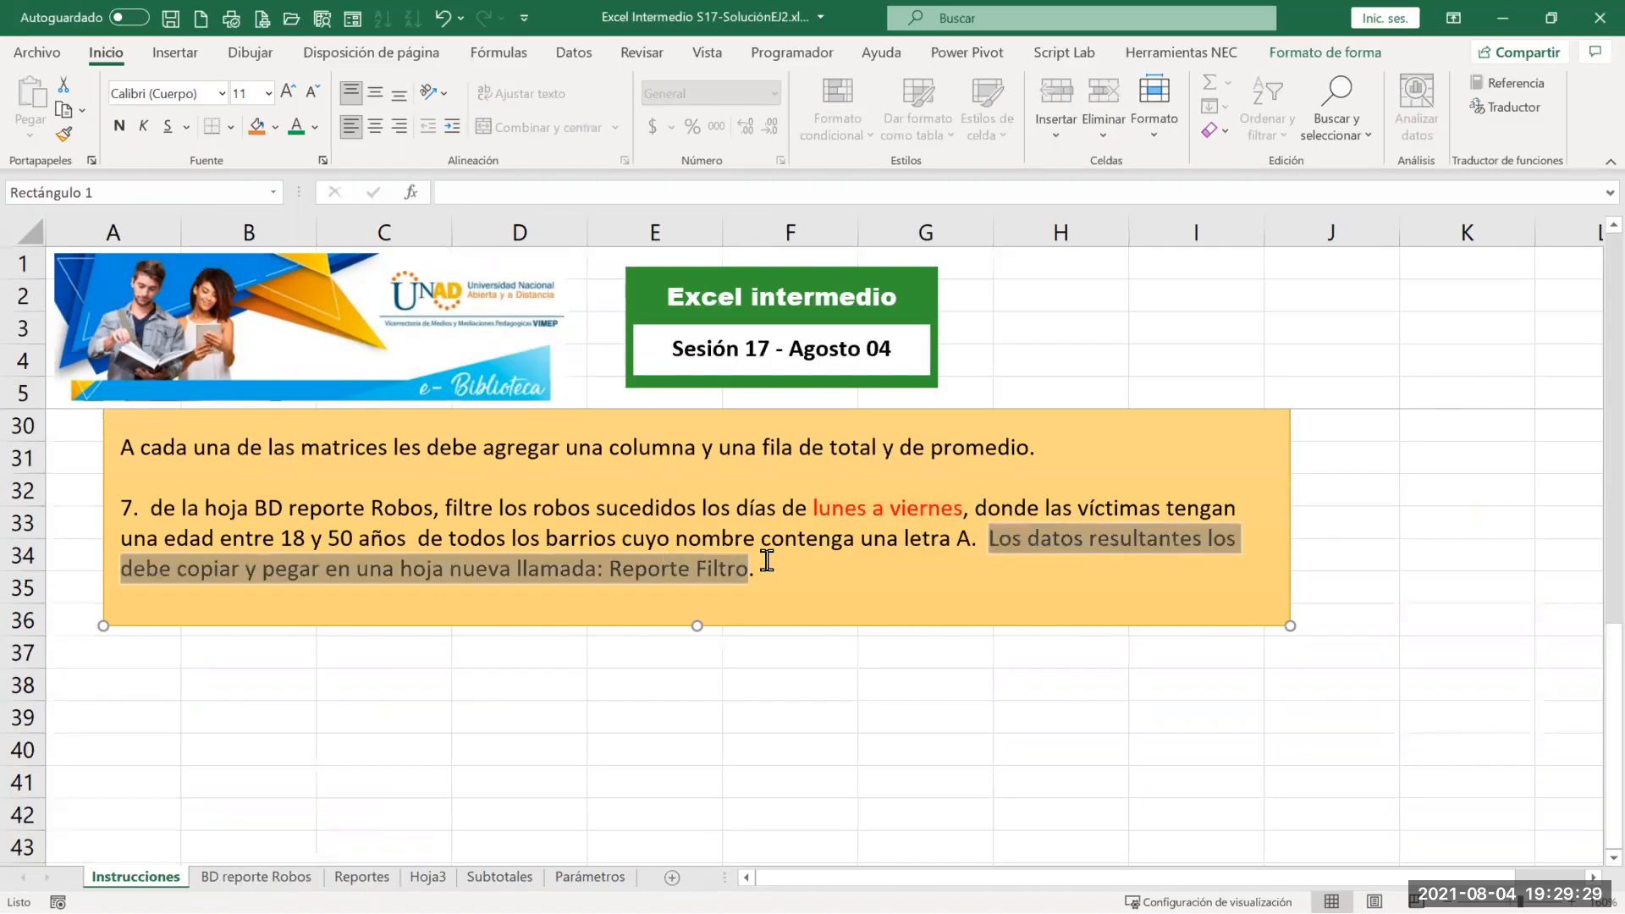
click(259, 692)
click(313, 745)
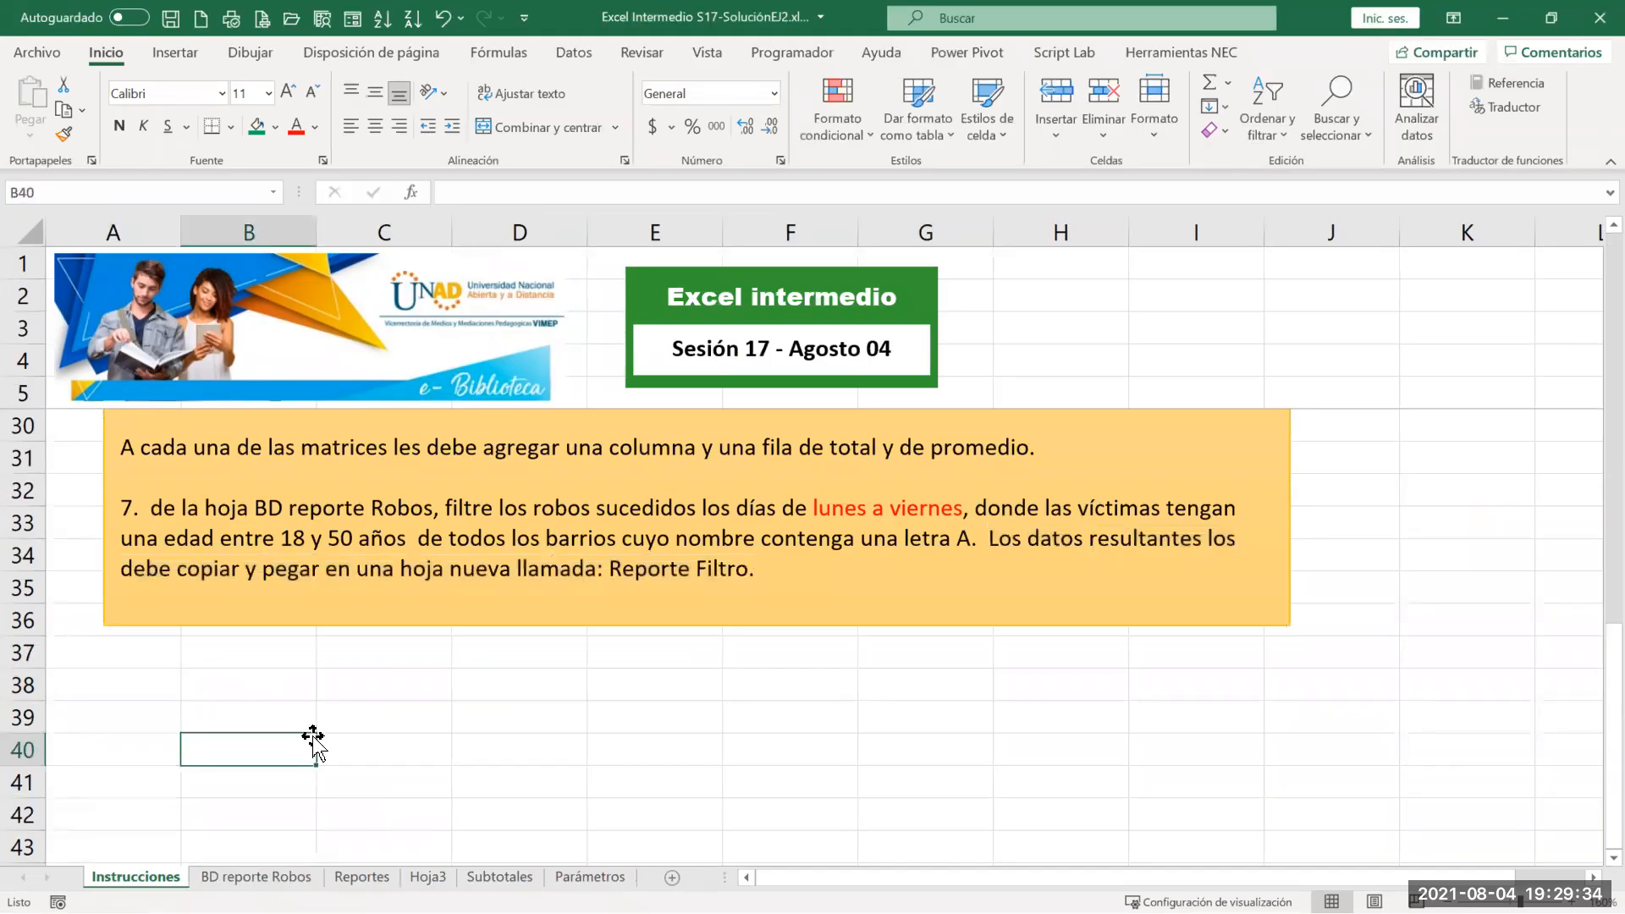
Step: Insert a new sheet, name it Reporte Filtro, and move it between the Reportes and Hoja3 sheets
key(shift+F11)
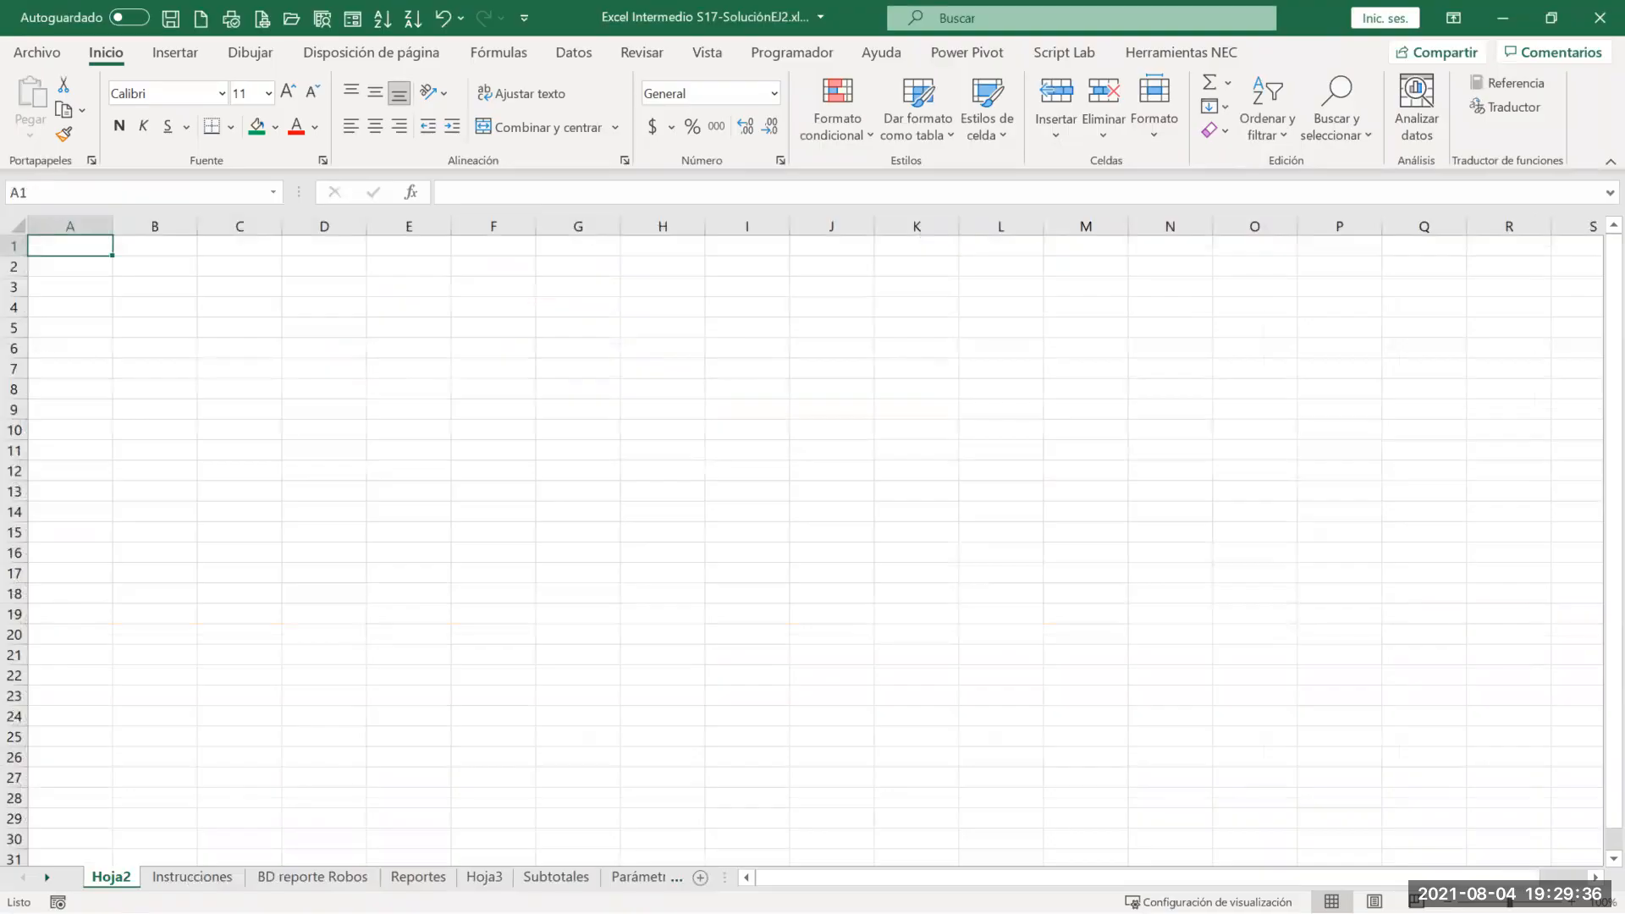
double_click(111, 877)
text(RE)
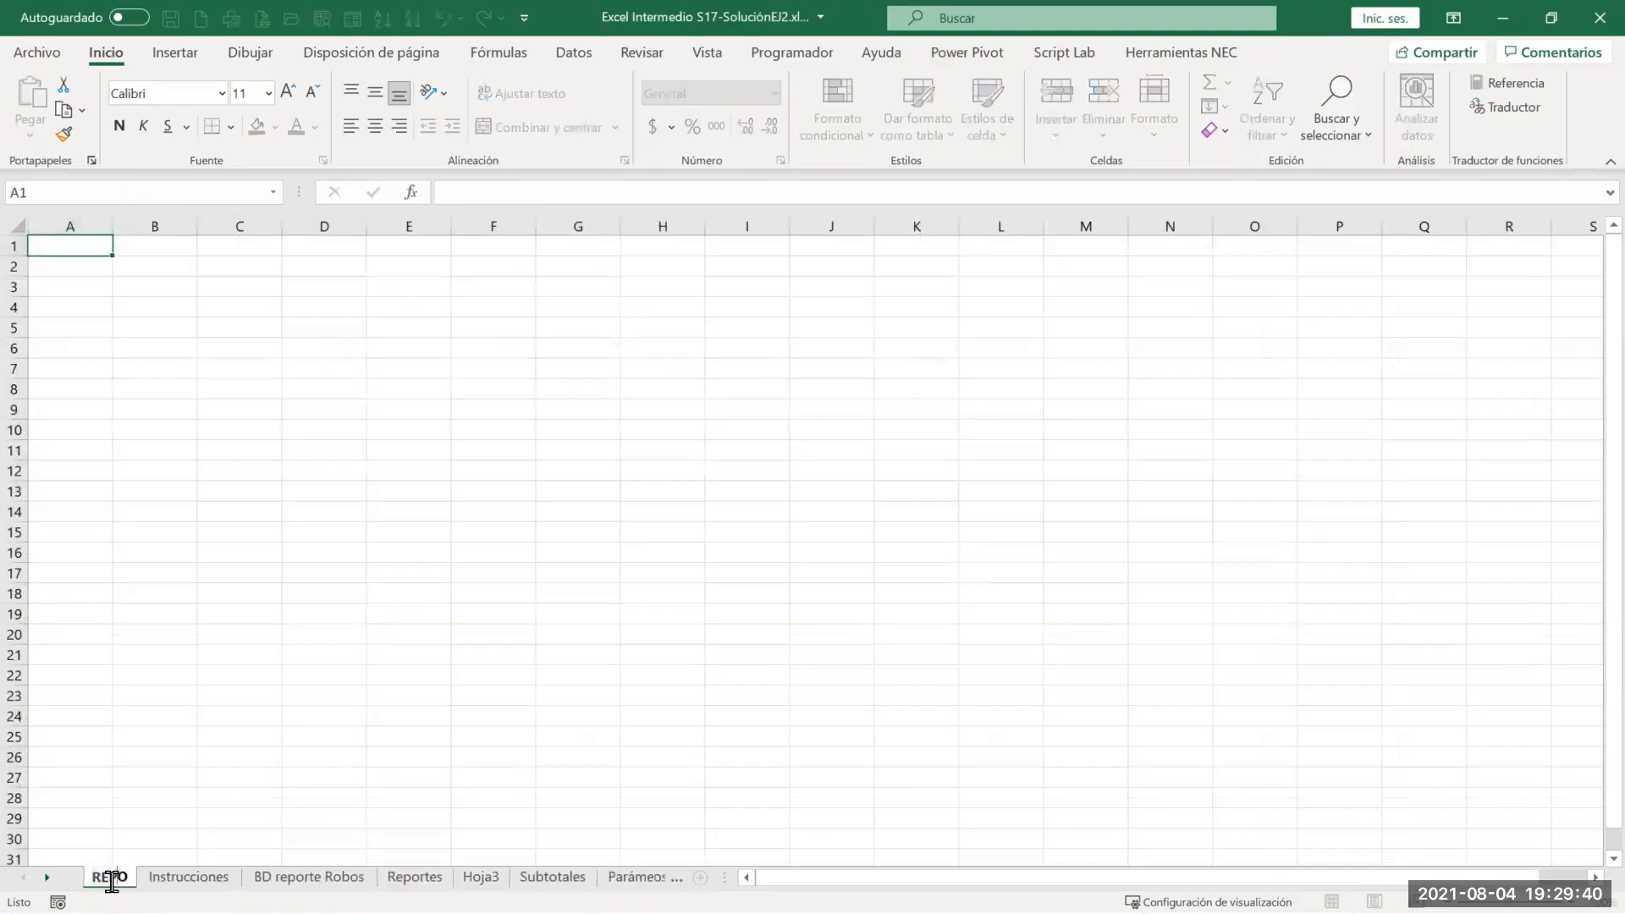
key(BackSpace)
text(eporte Fi)
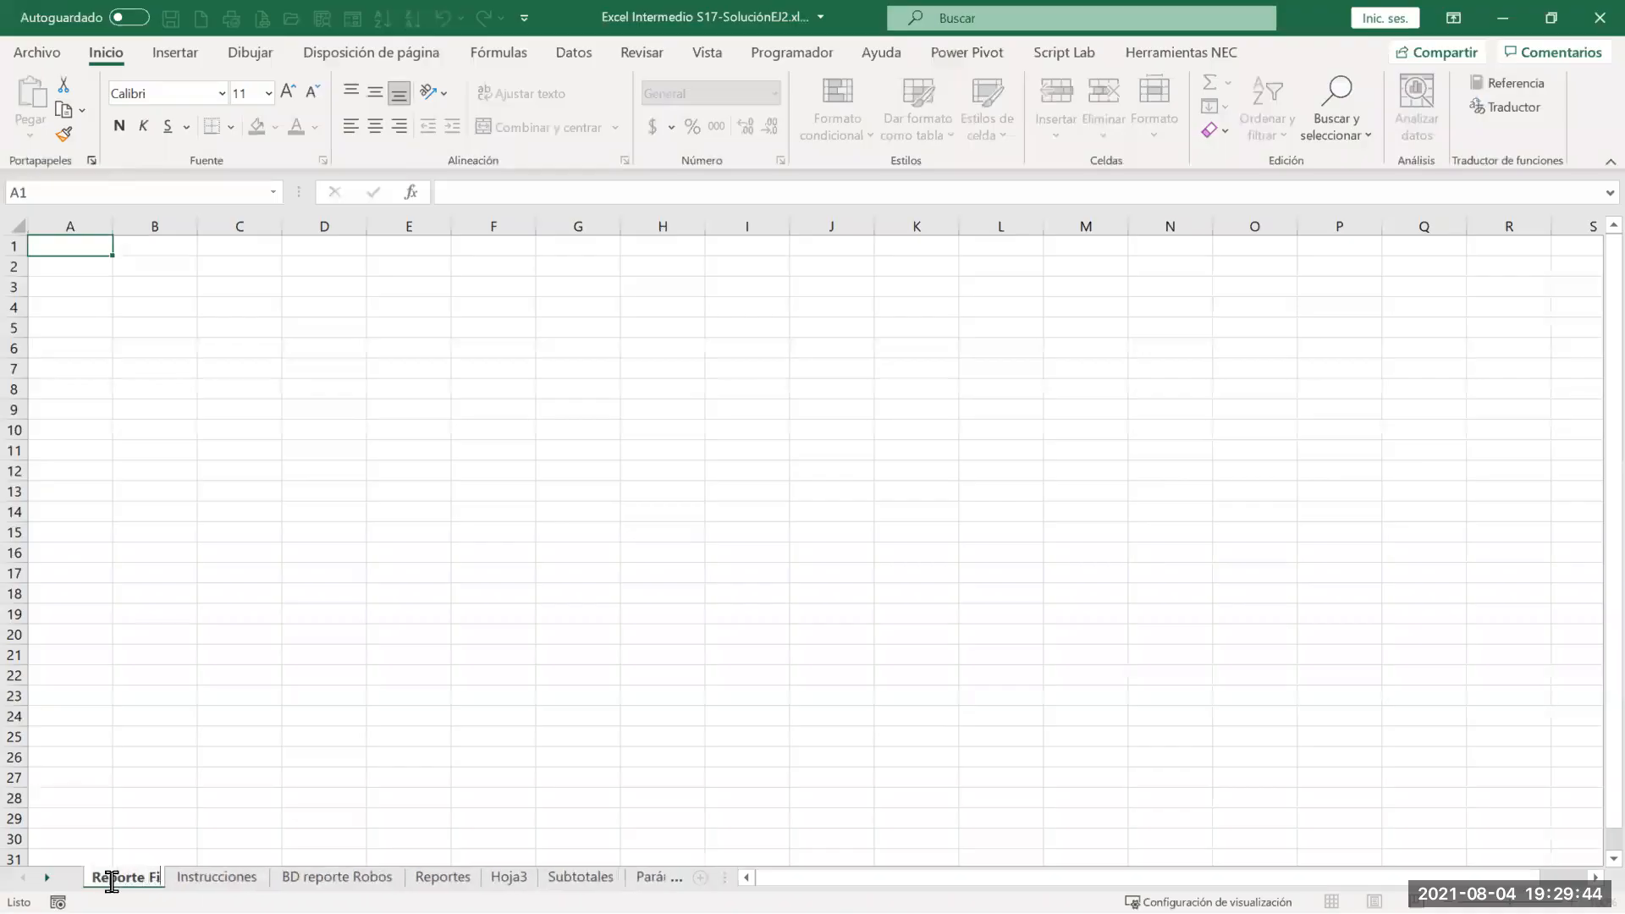
text(ltro)
key(Return)
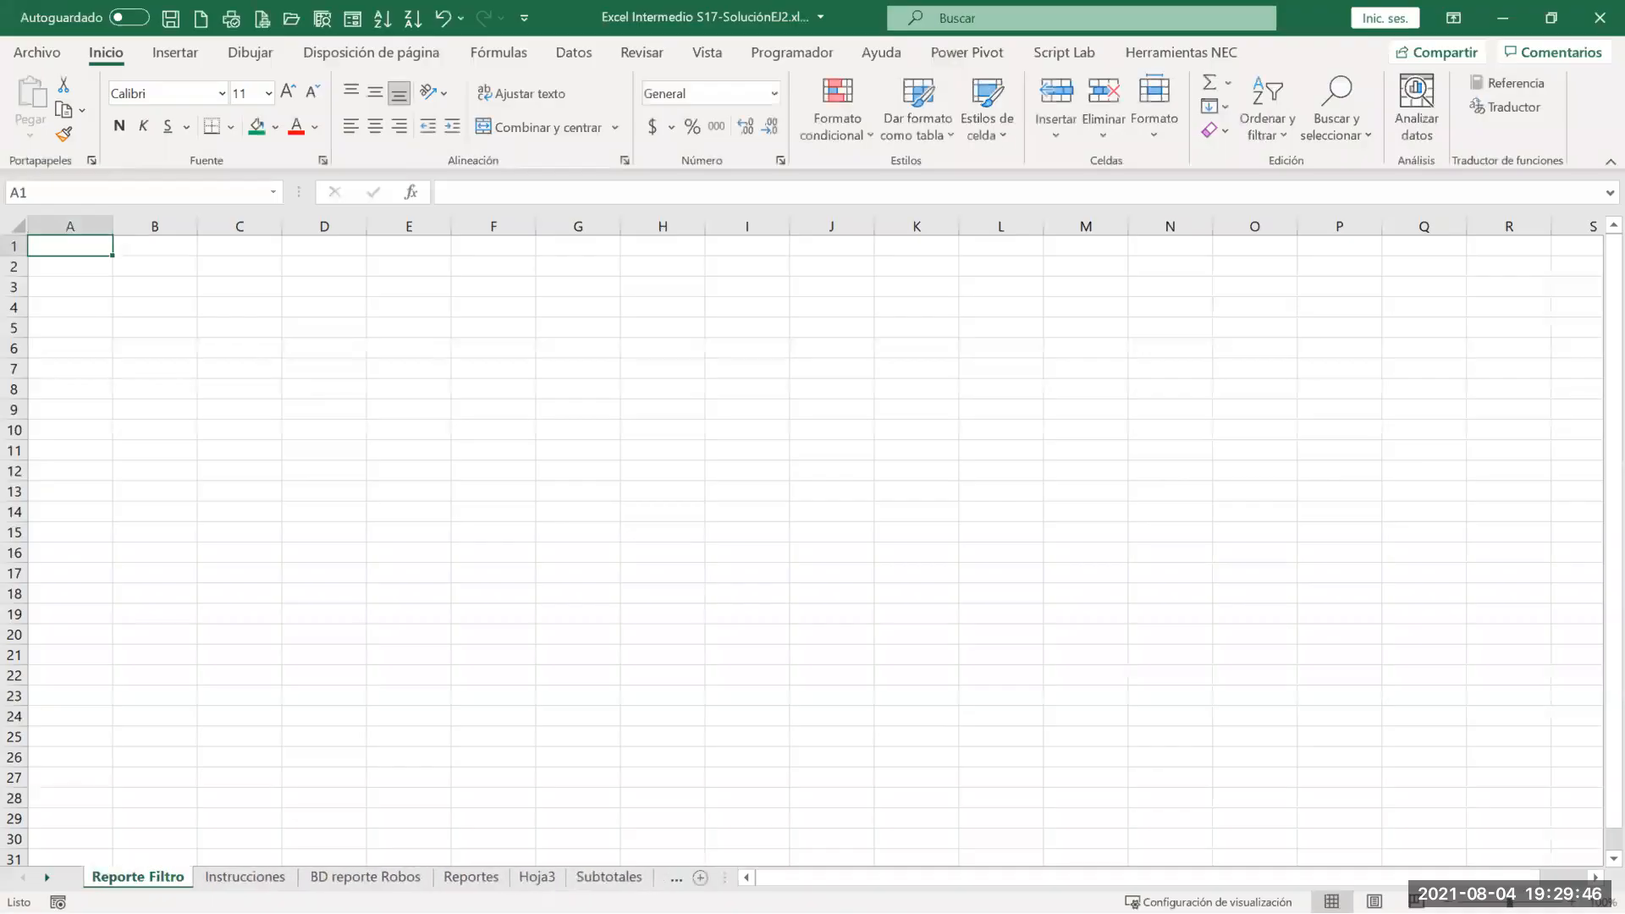
drag(282, 792, 542, 805)
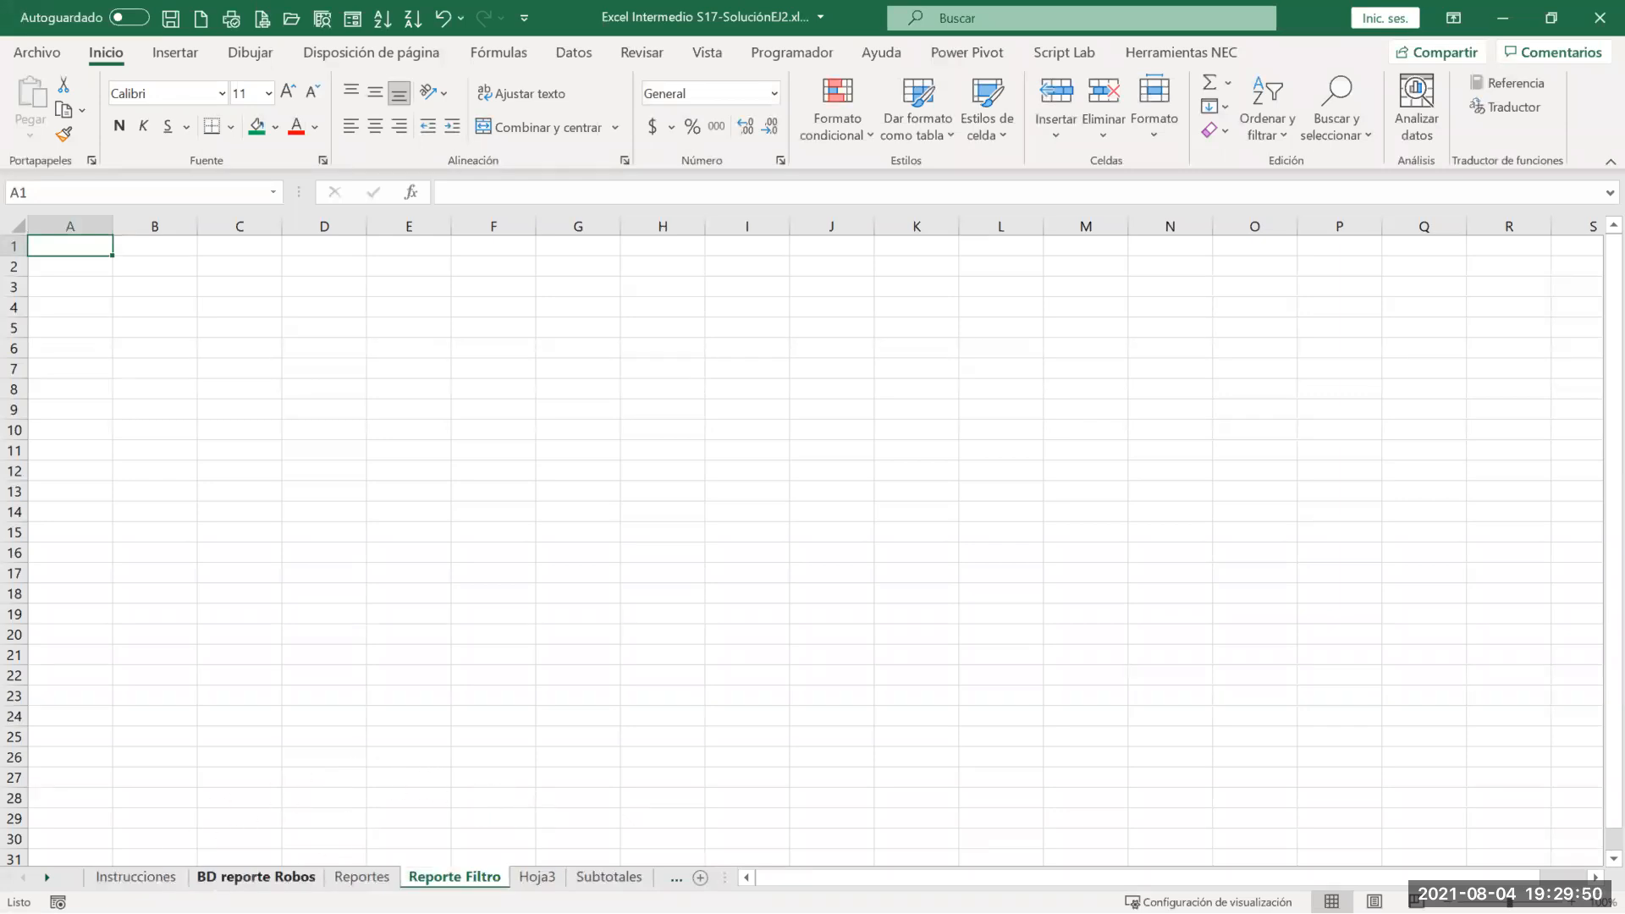
Step: Copy the whole filtered table, including its headers, from the BD reporte Robos sheet and check the marked rows
click(255, 876)
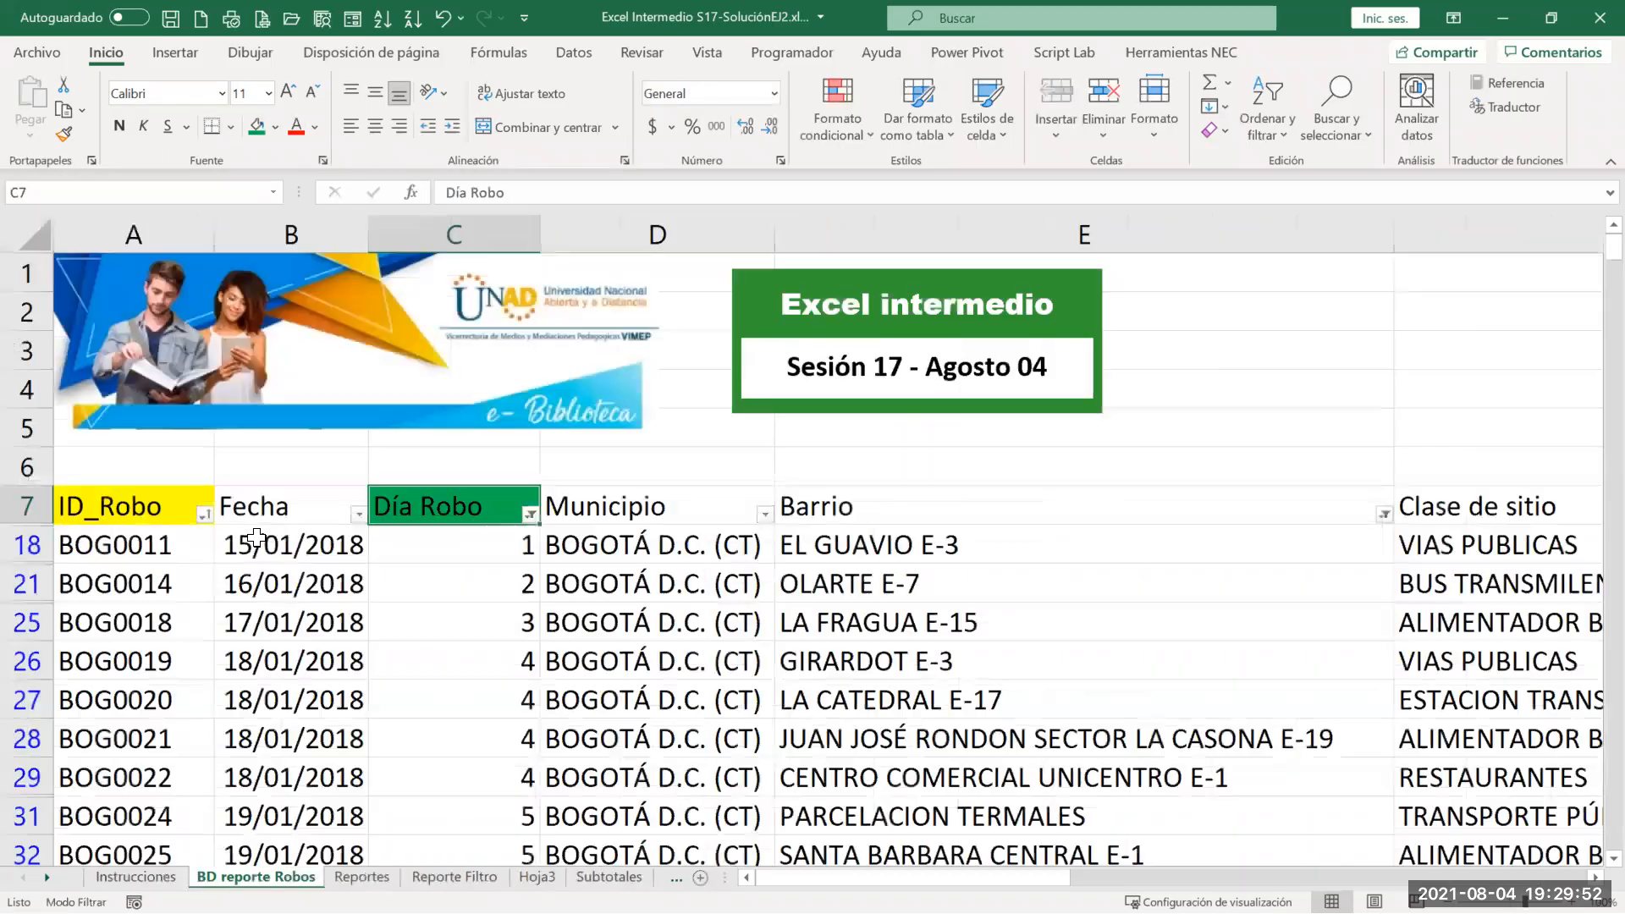
click(290, 506)
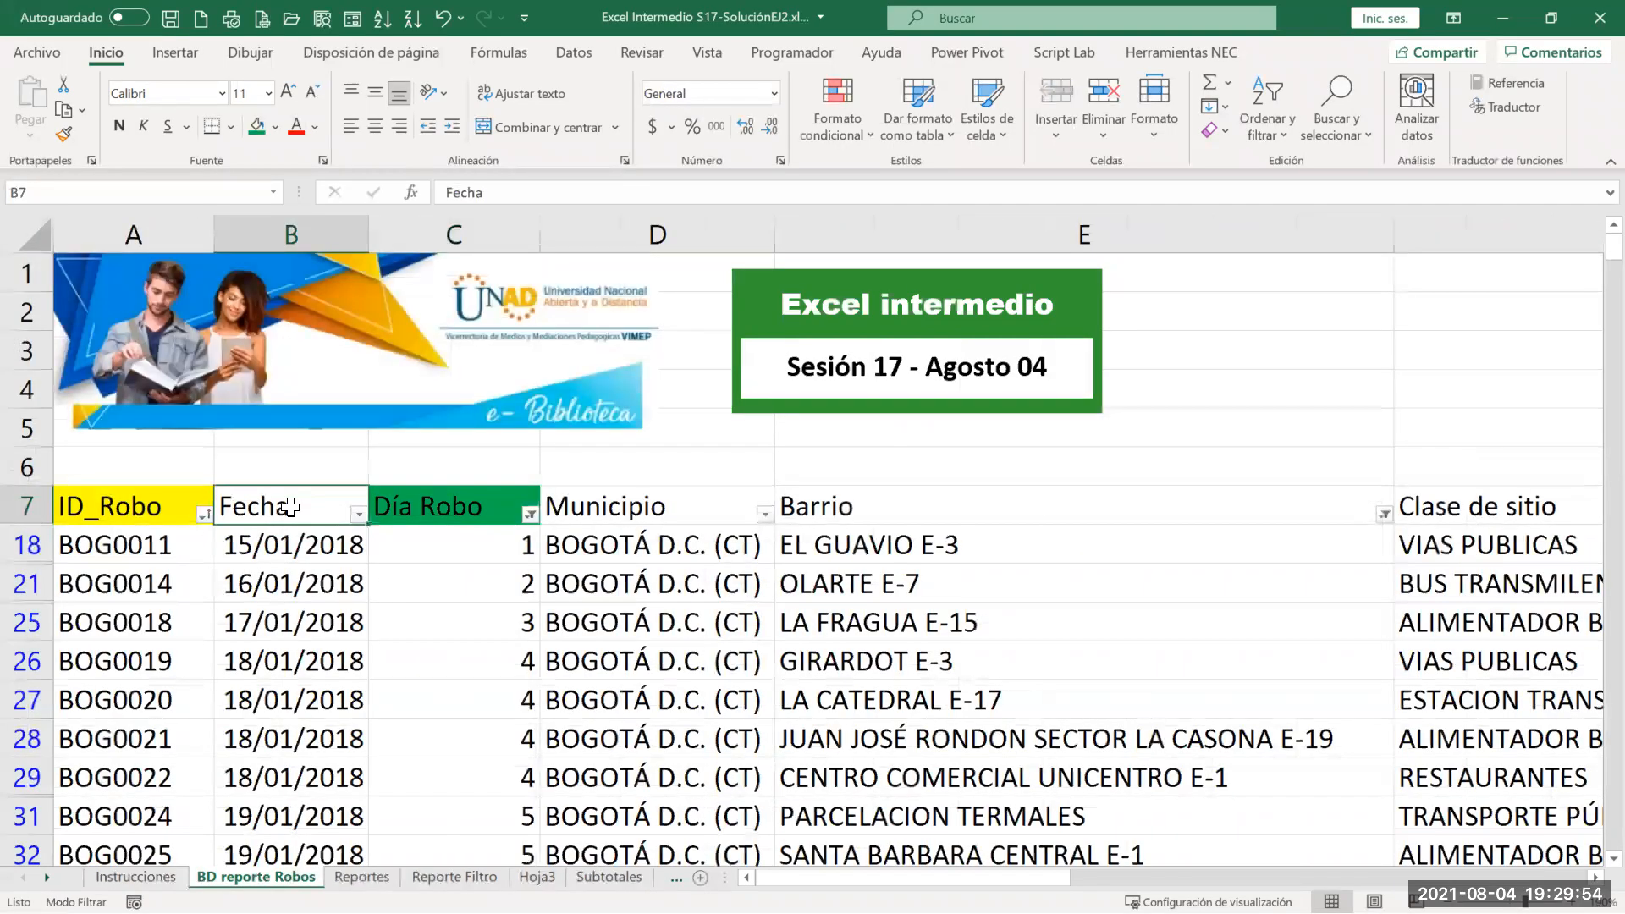
key(ctrl+e)
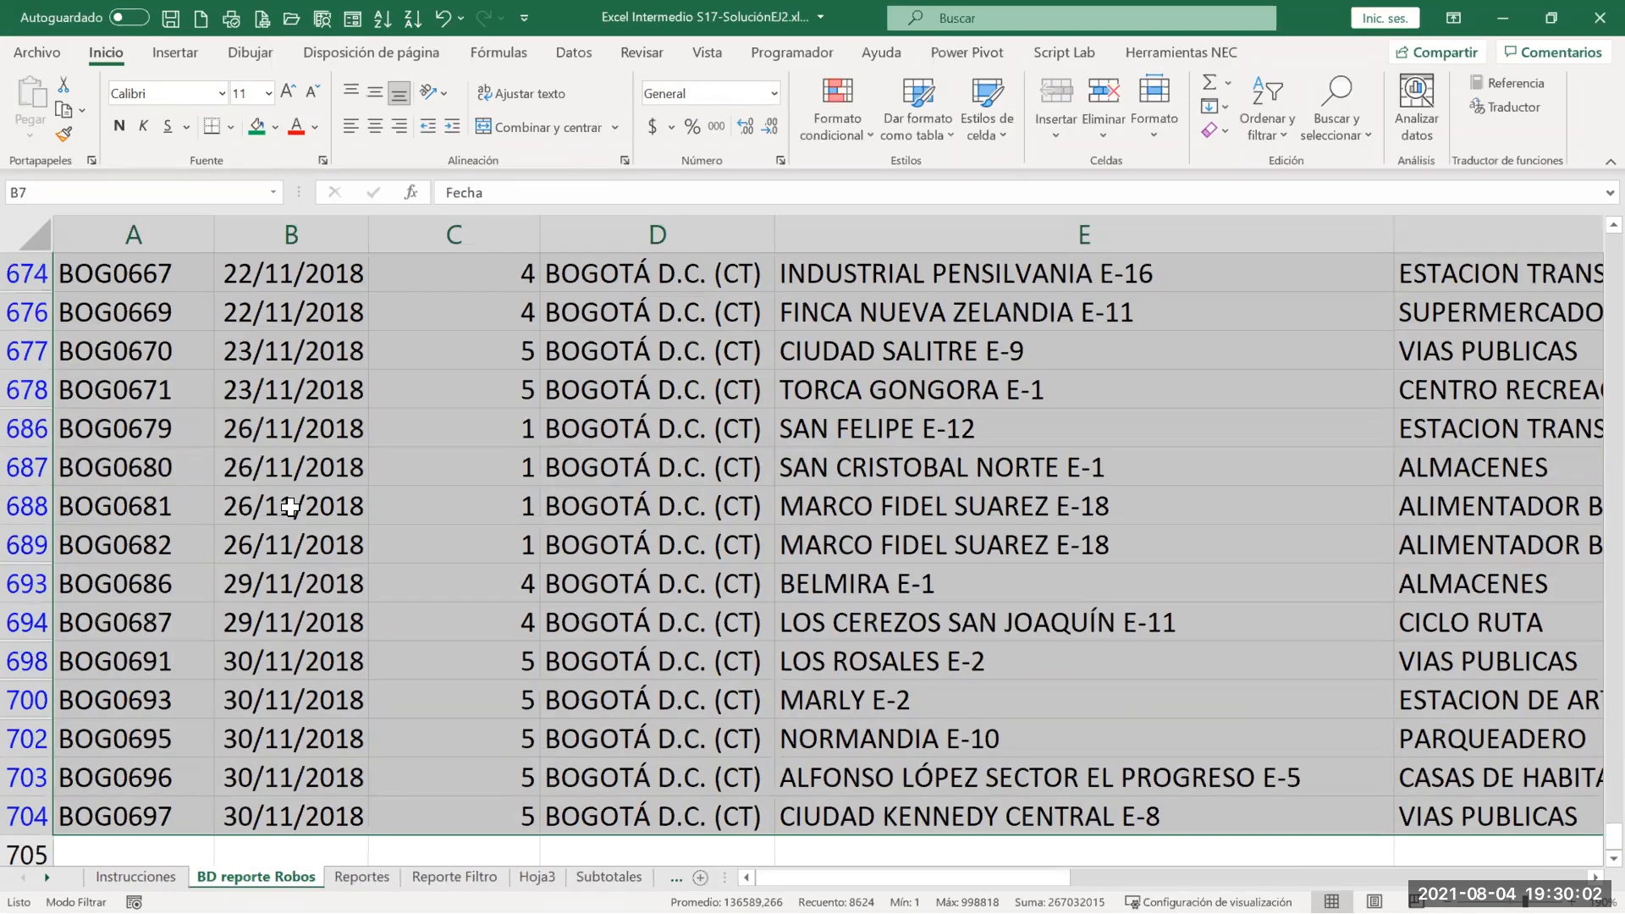
key(ctrl+c)
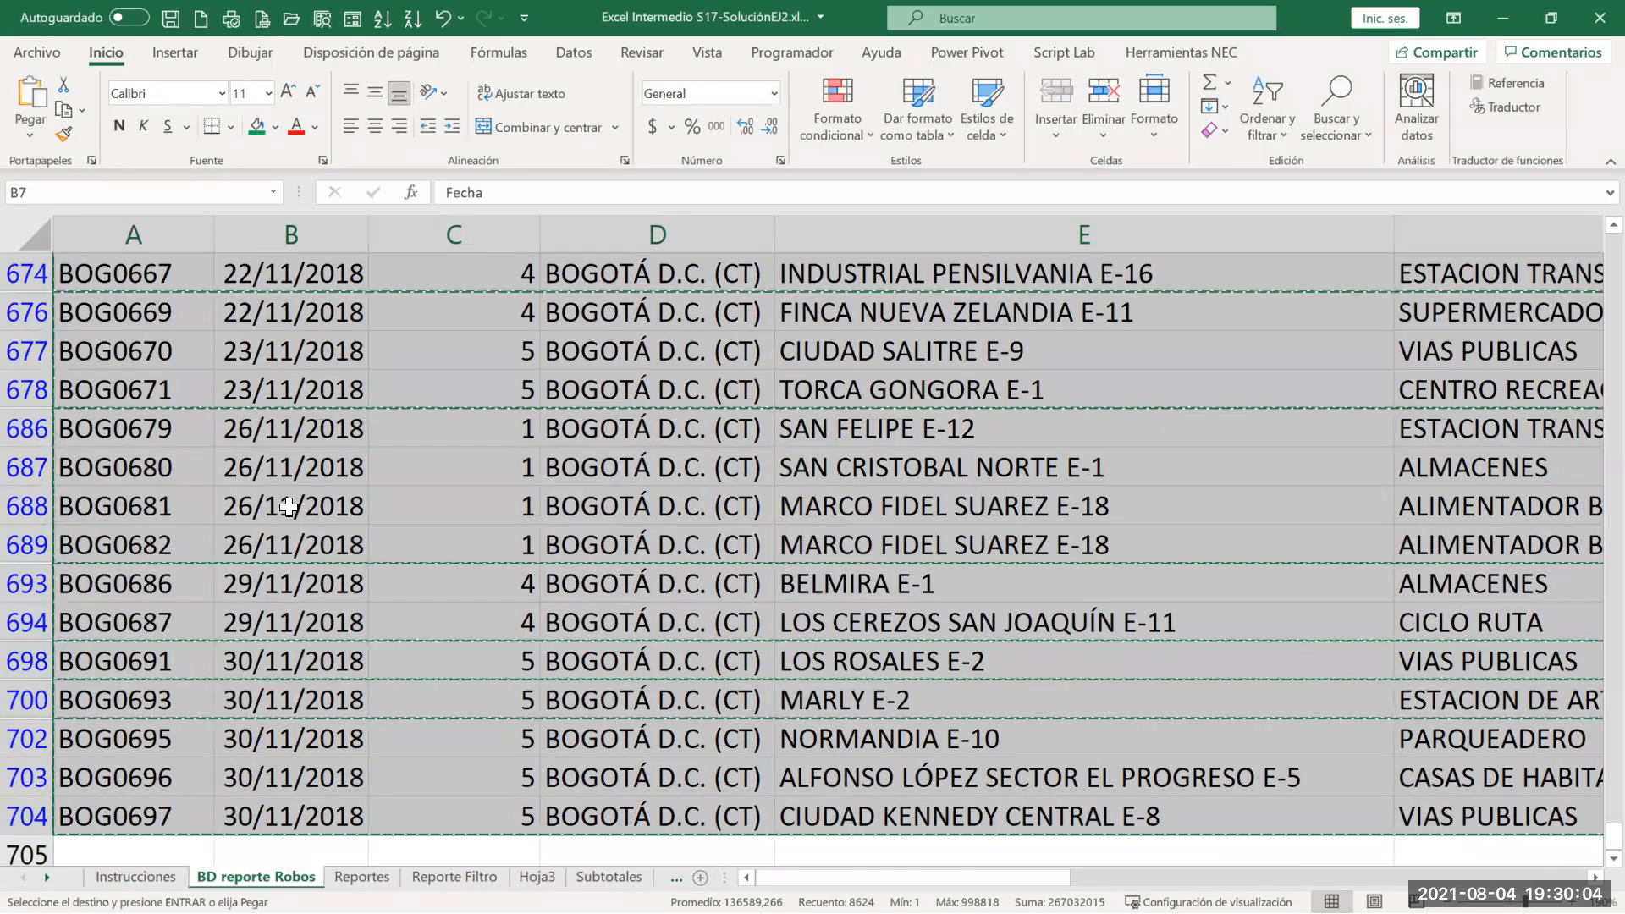
scroll(235, 482, up, 4)
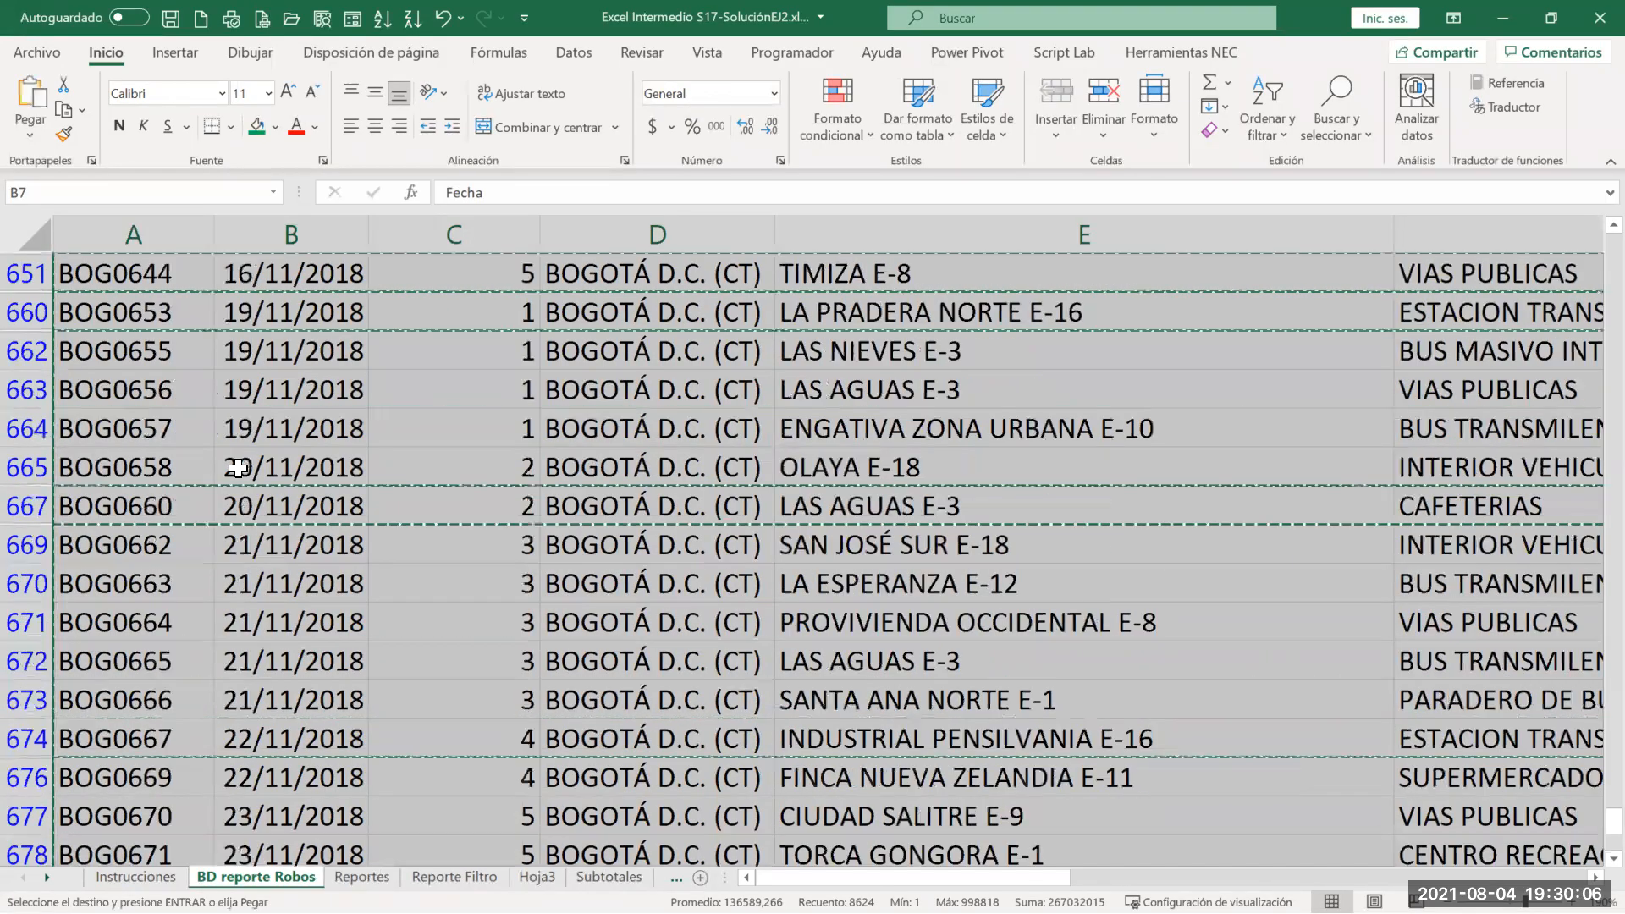
scroll(237, 467, up, 15)
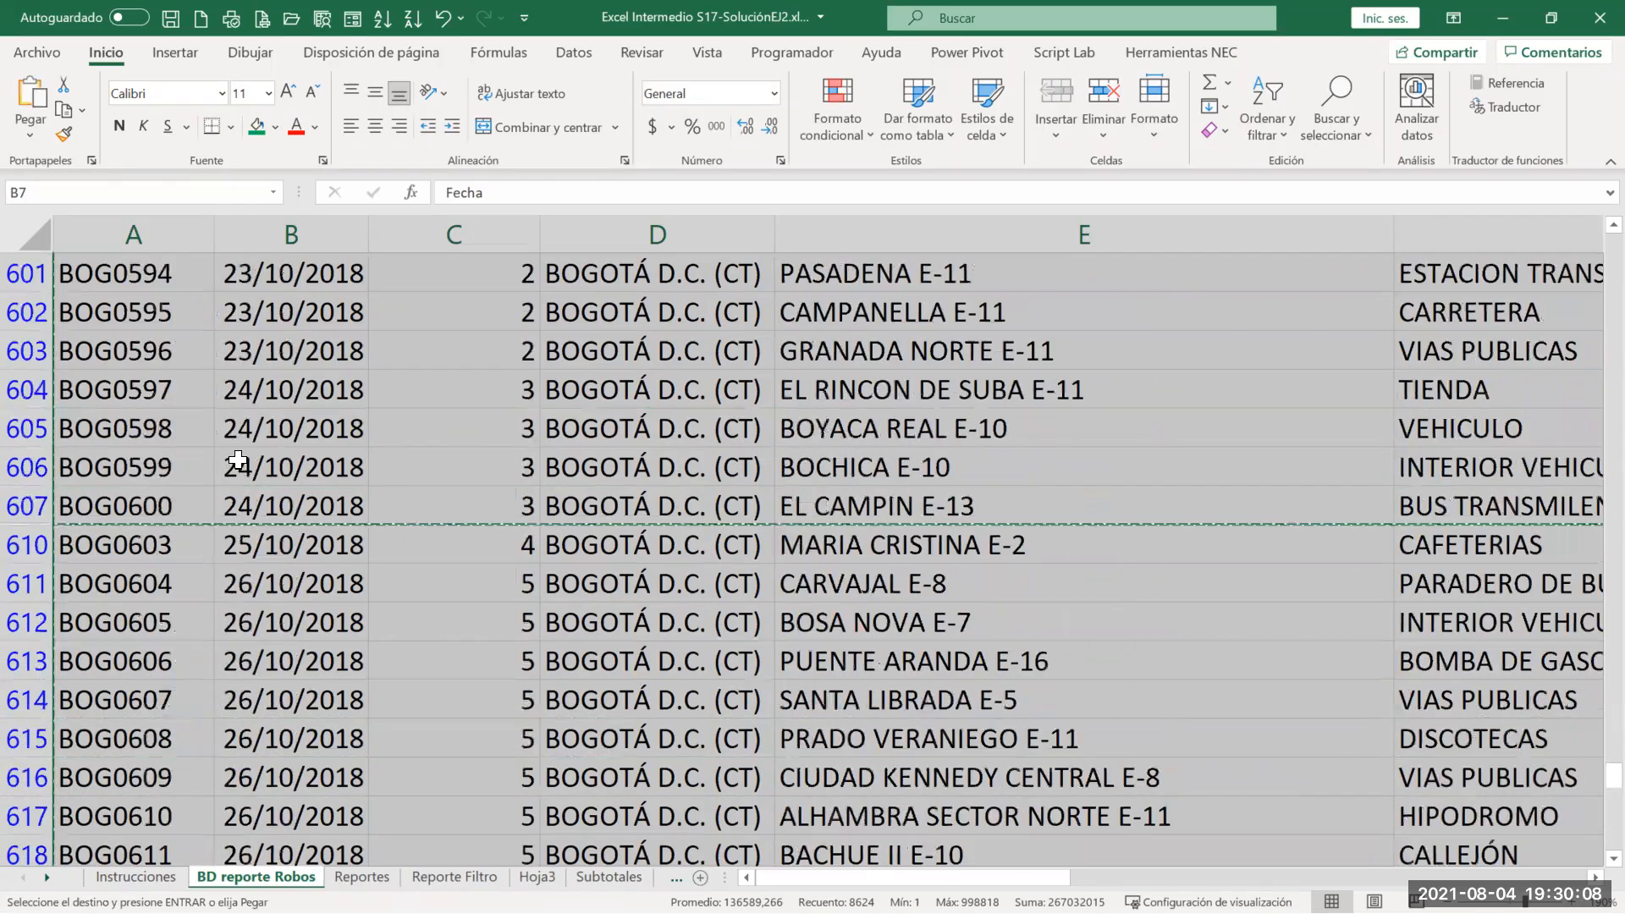
scroll(238, 459, up, 3)
scroll(233, 457, up, 7)
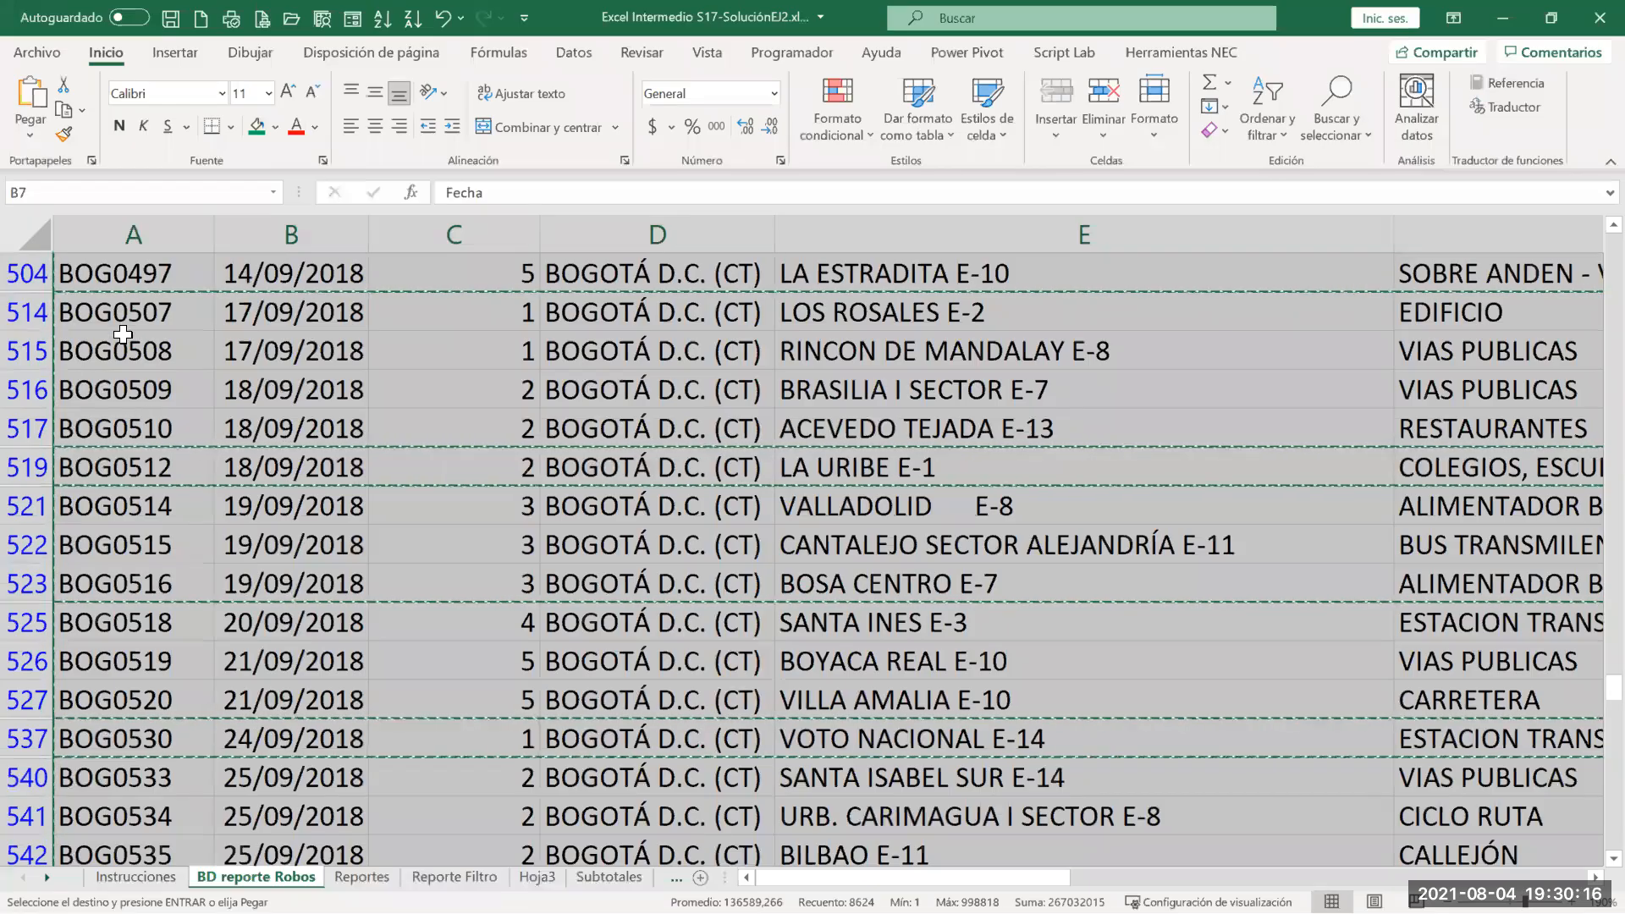
scroll(121, 370, up, 1)
scroll(121, 370, up, 8)
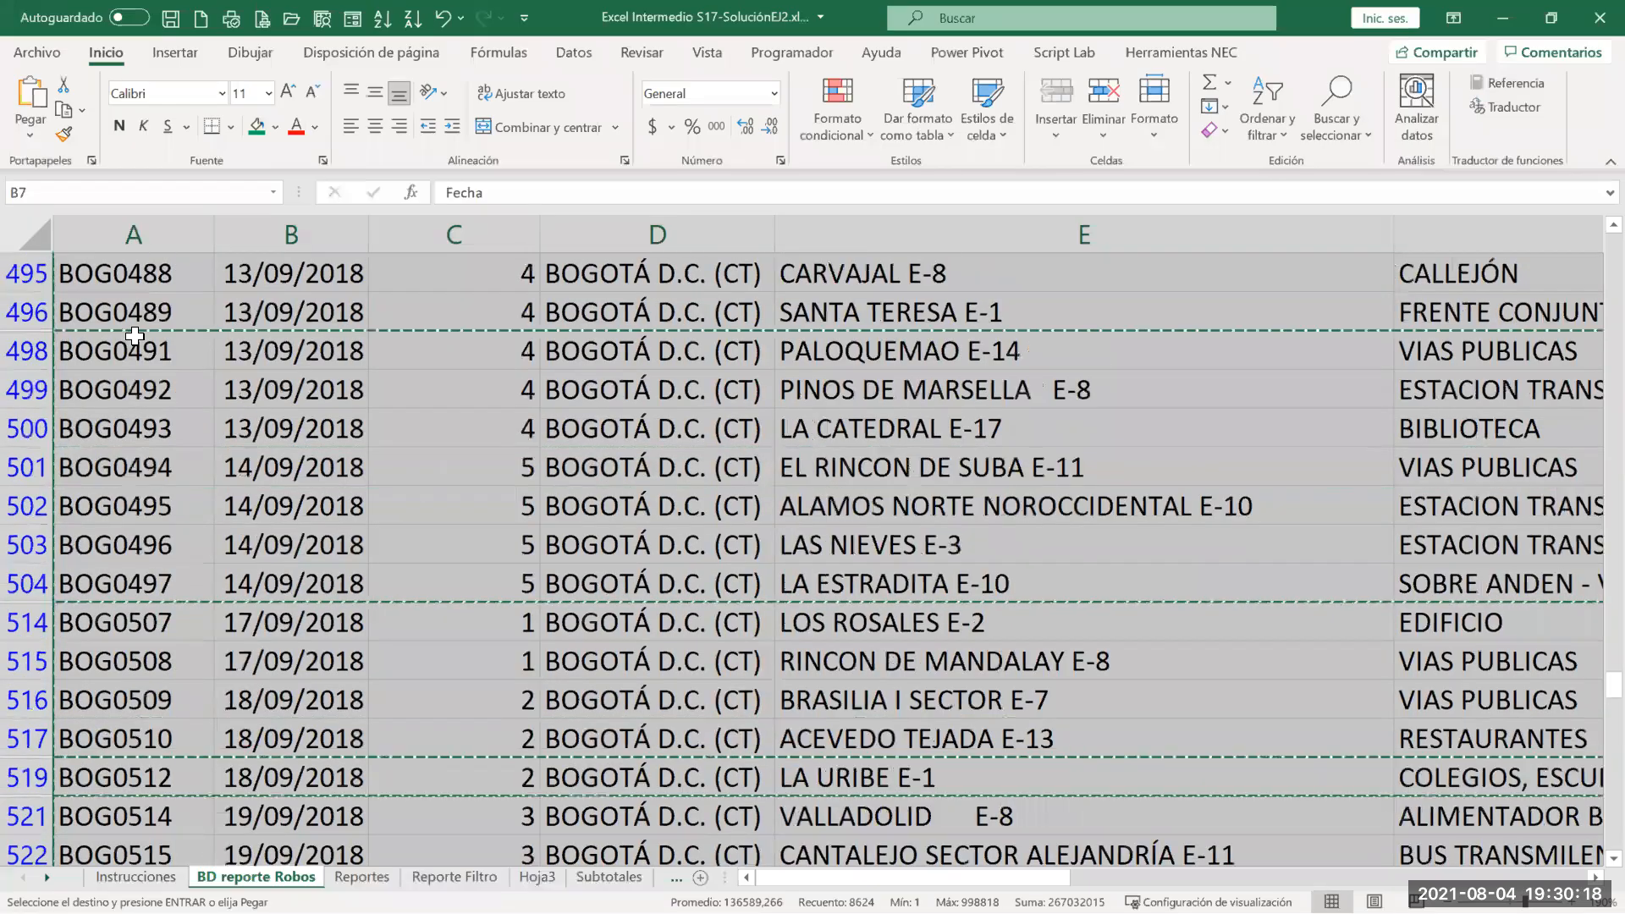
scroll(137, 334, up, 20)
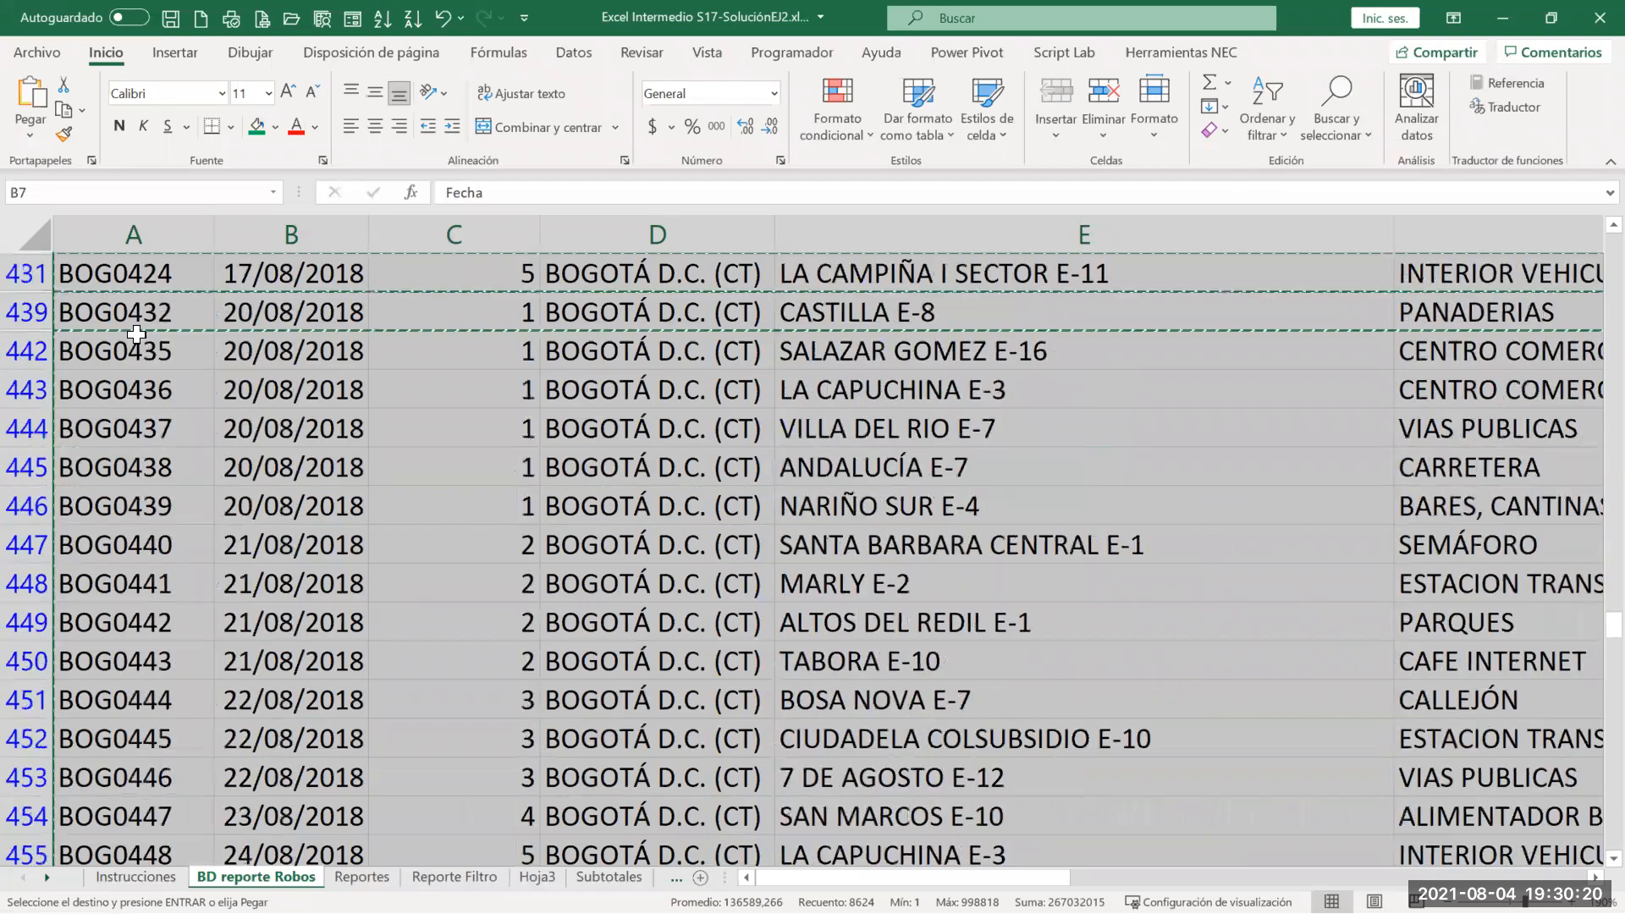
scroll(138, 330, up, 10)
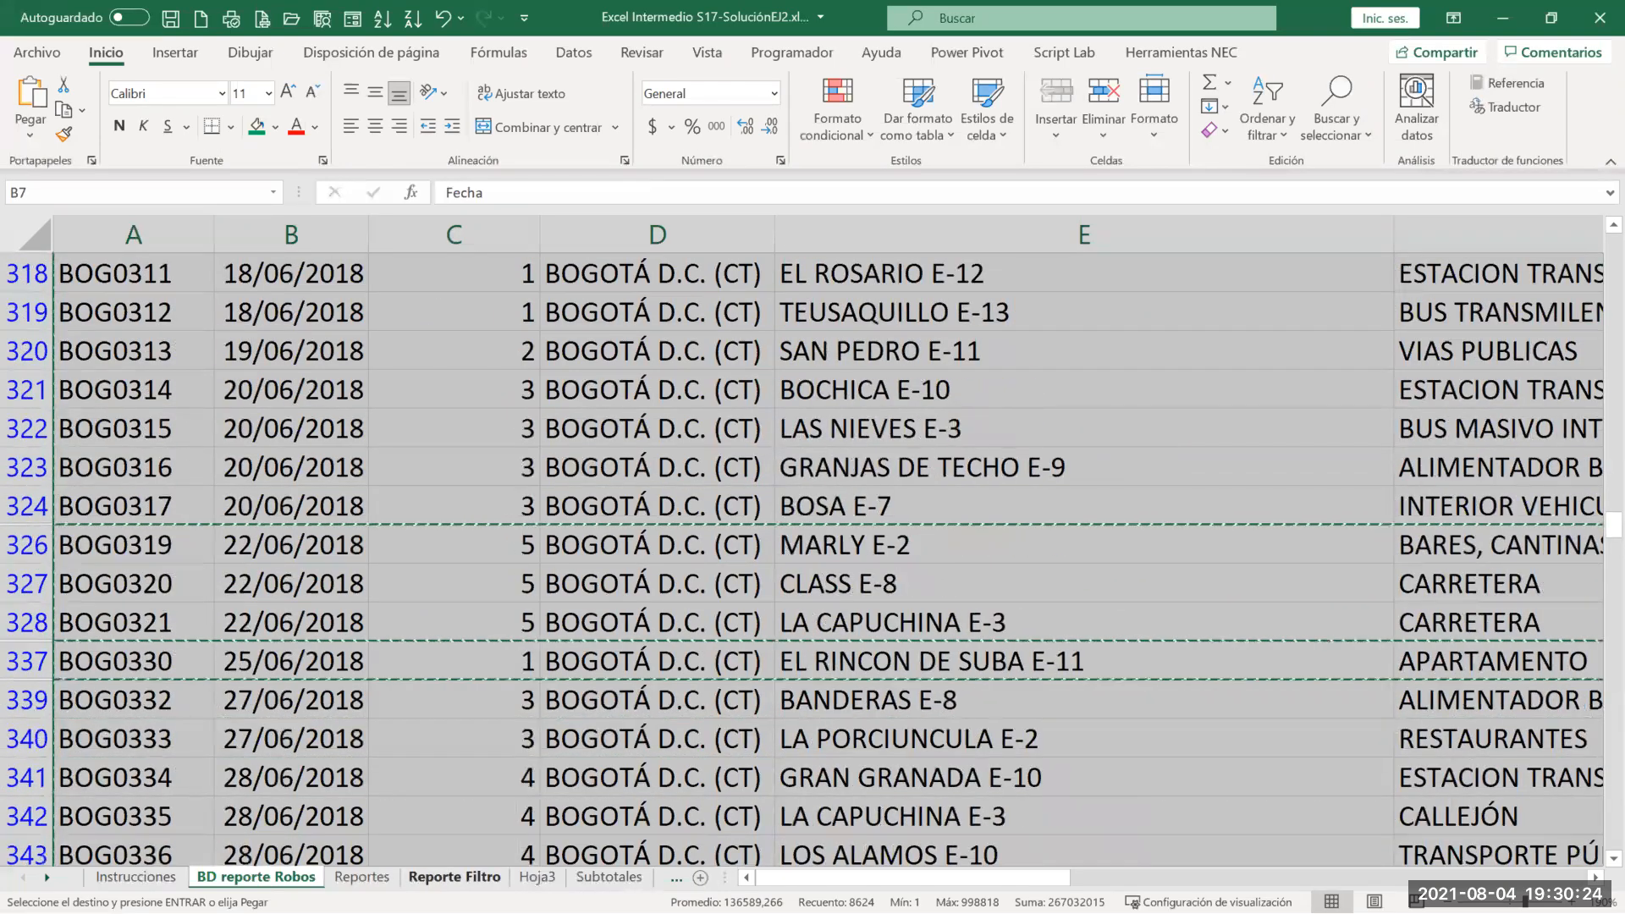
Step: Paste the copied filtered data into the Reporte Filtro sheet starting at cell A7, and deselect the pasted range
click(455, 877)
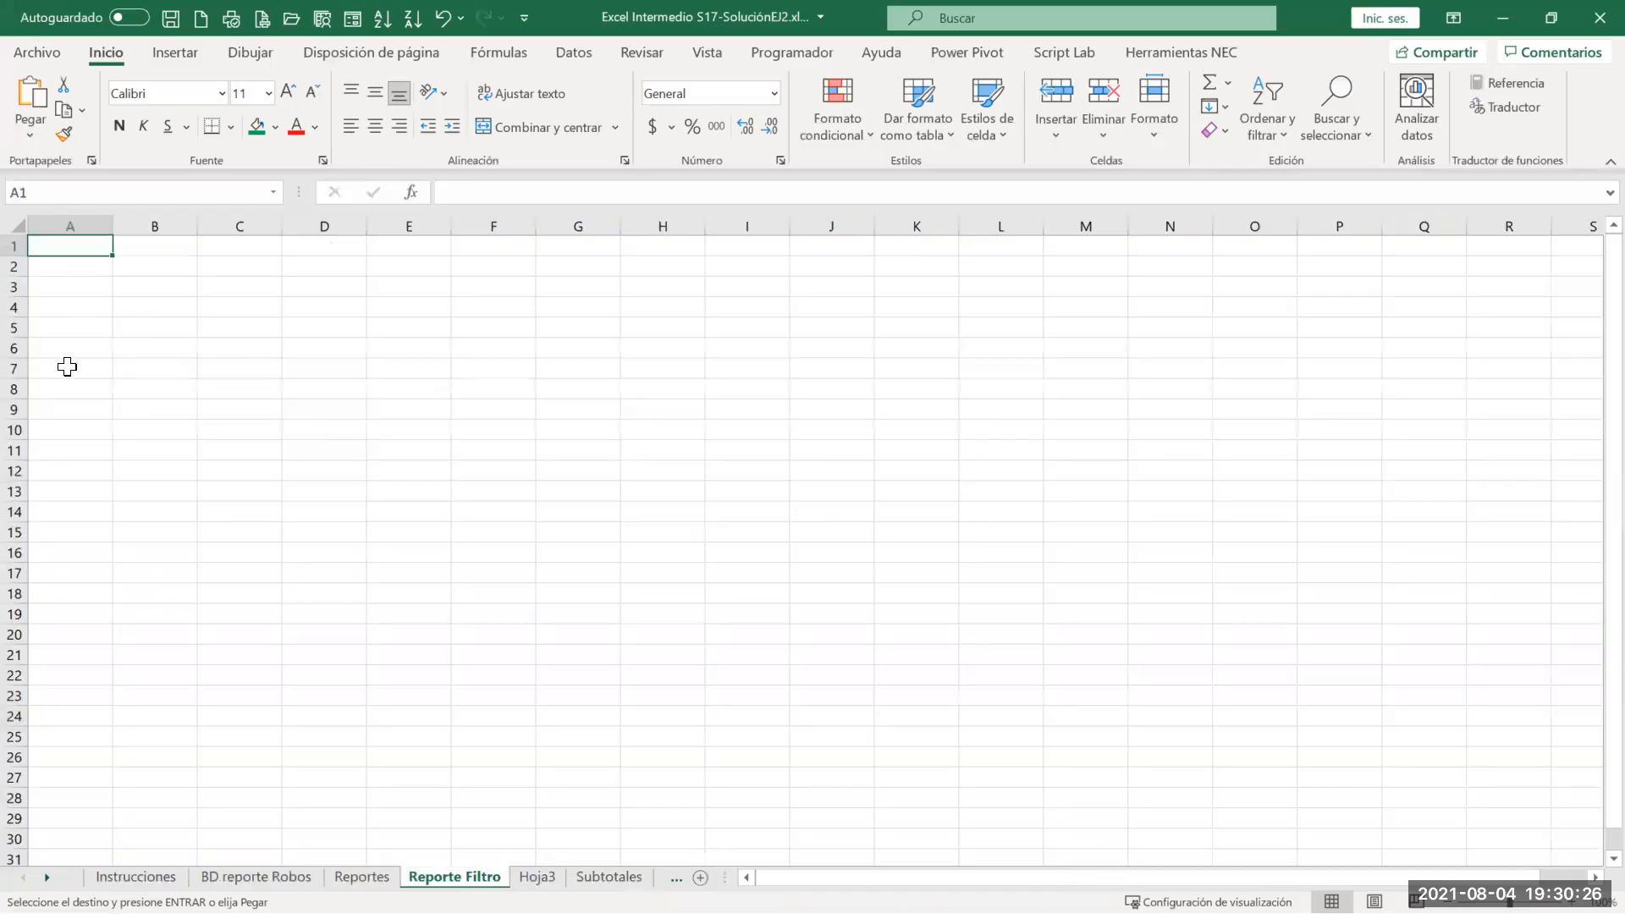
click(67, 365)
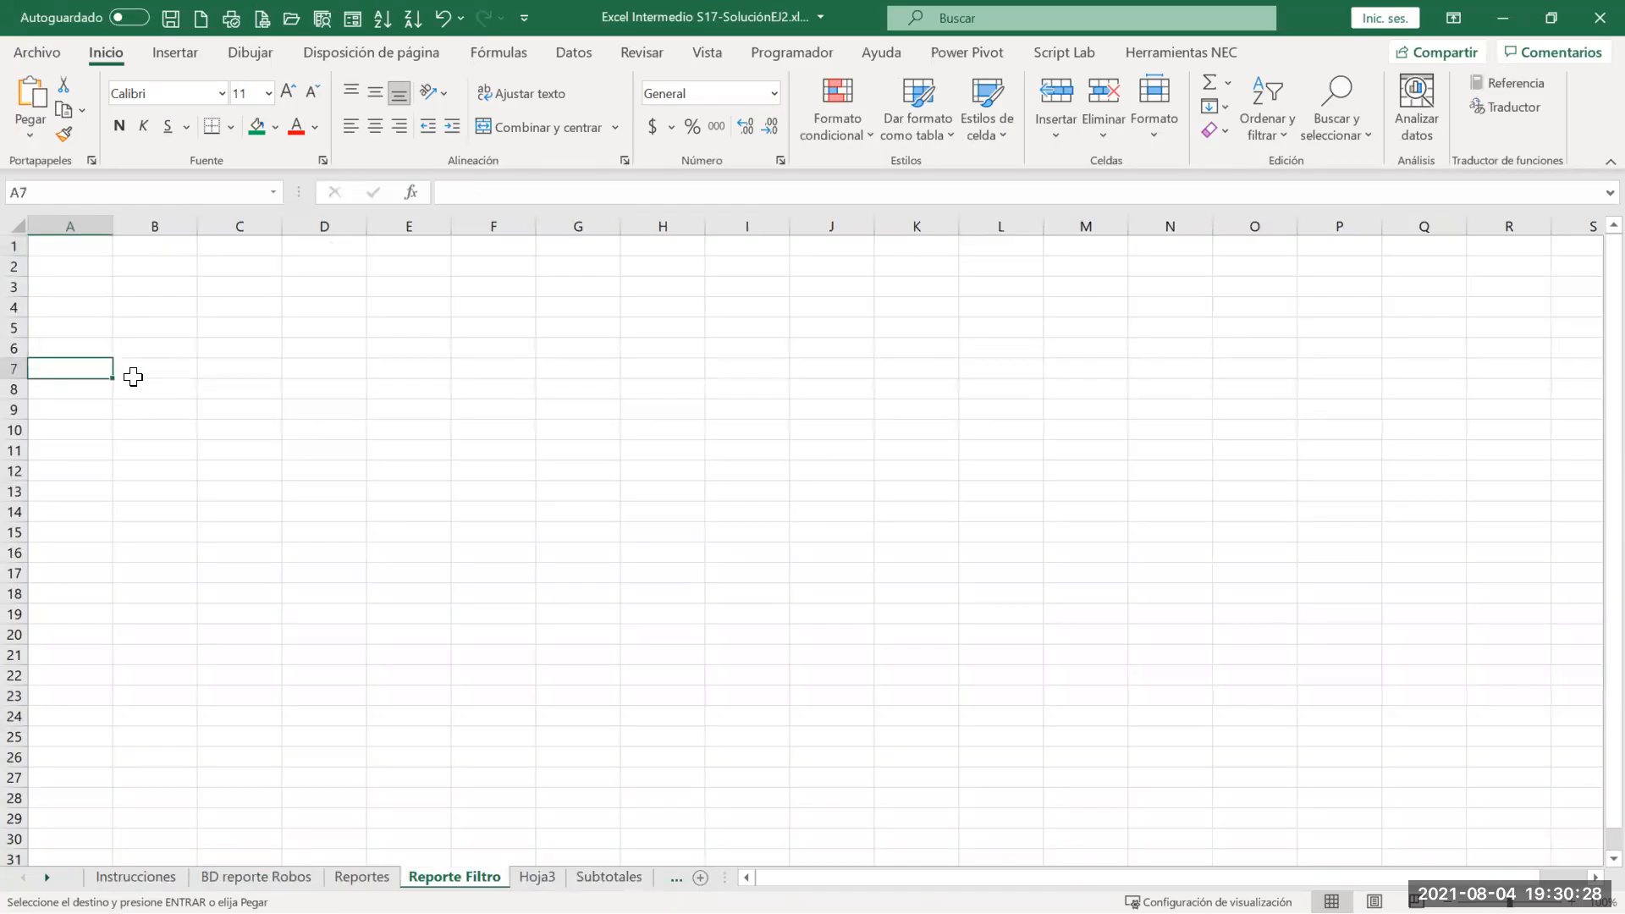
key(Return)
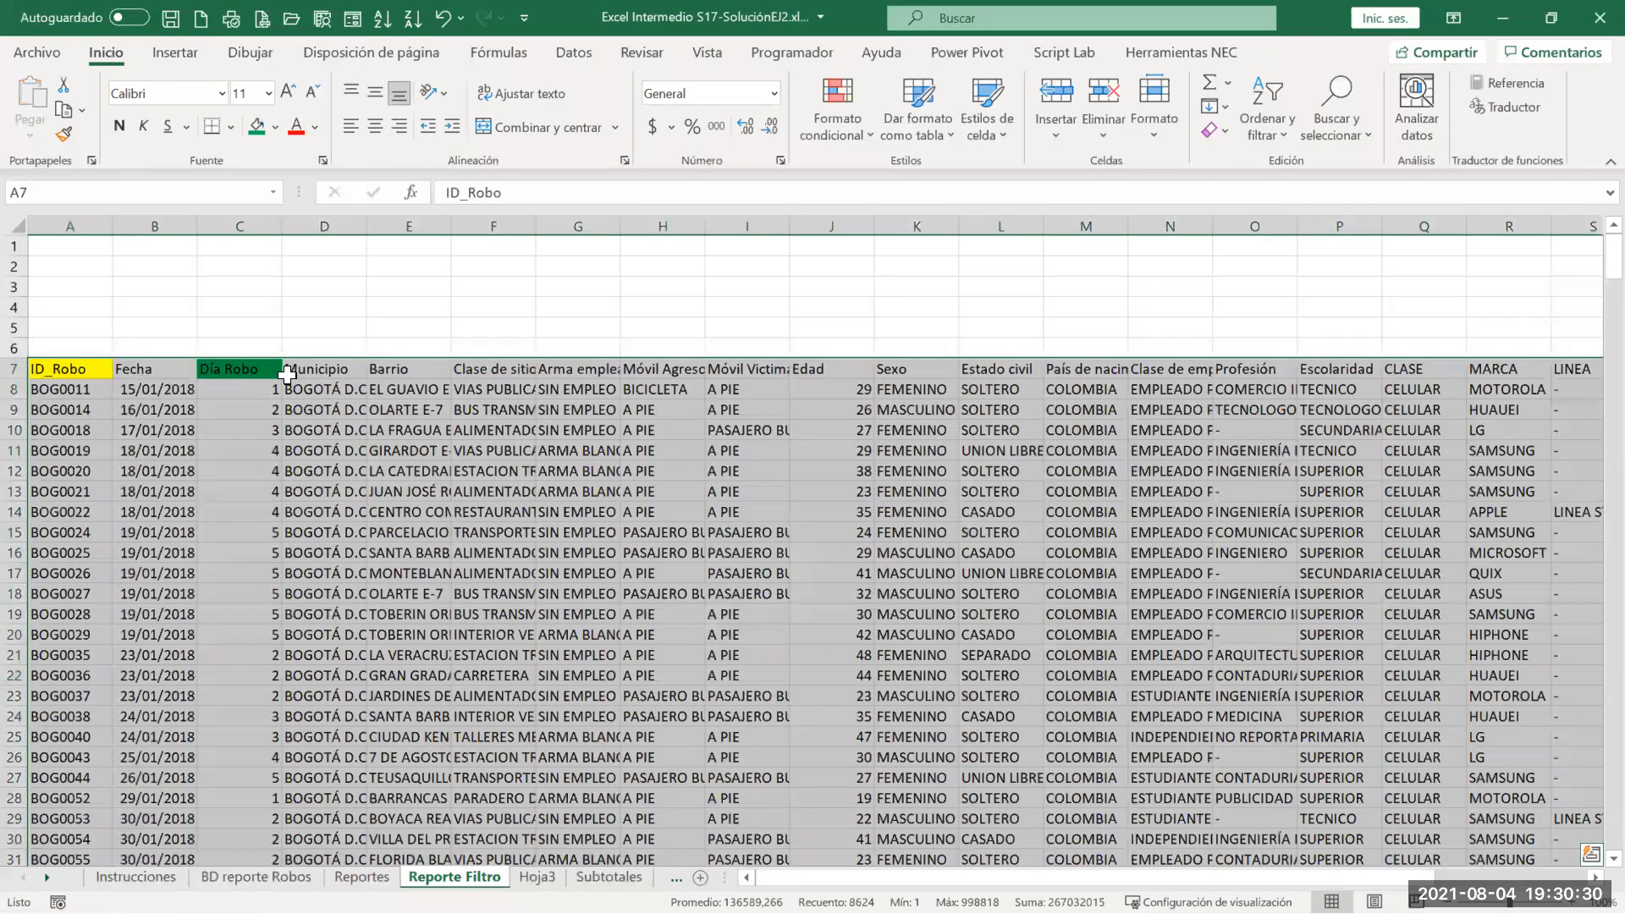
click(372, 429)
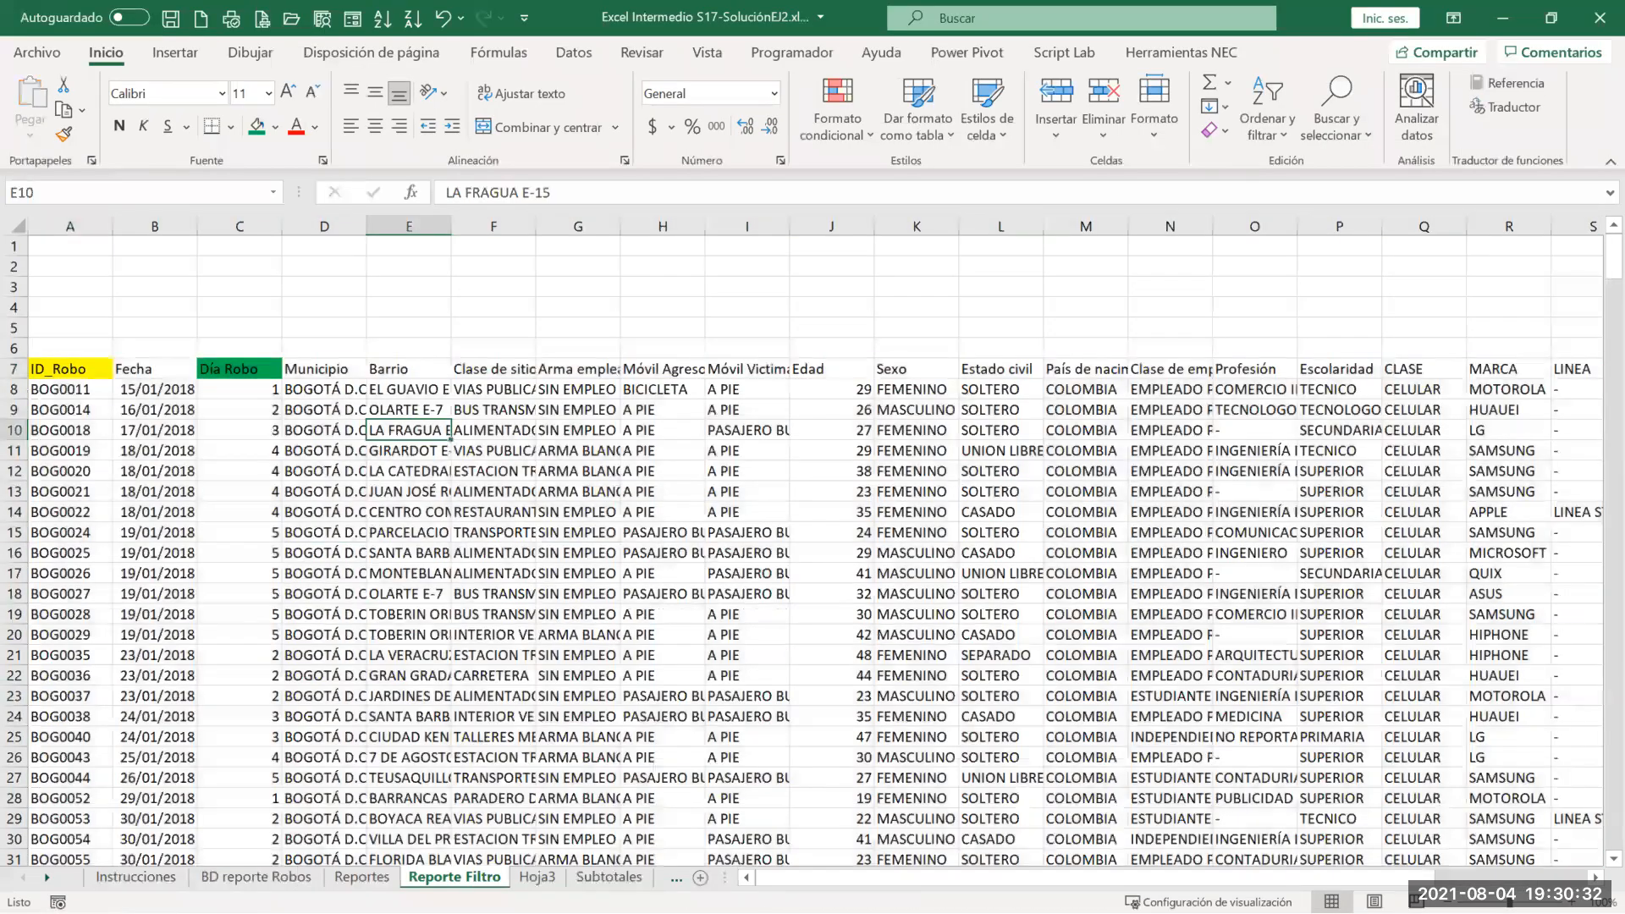
Step: Look through the Reportes, BD reporte Robos and Reporte Filtro sheets to compare the pasted data with its source
click(361, 877)
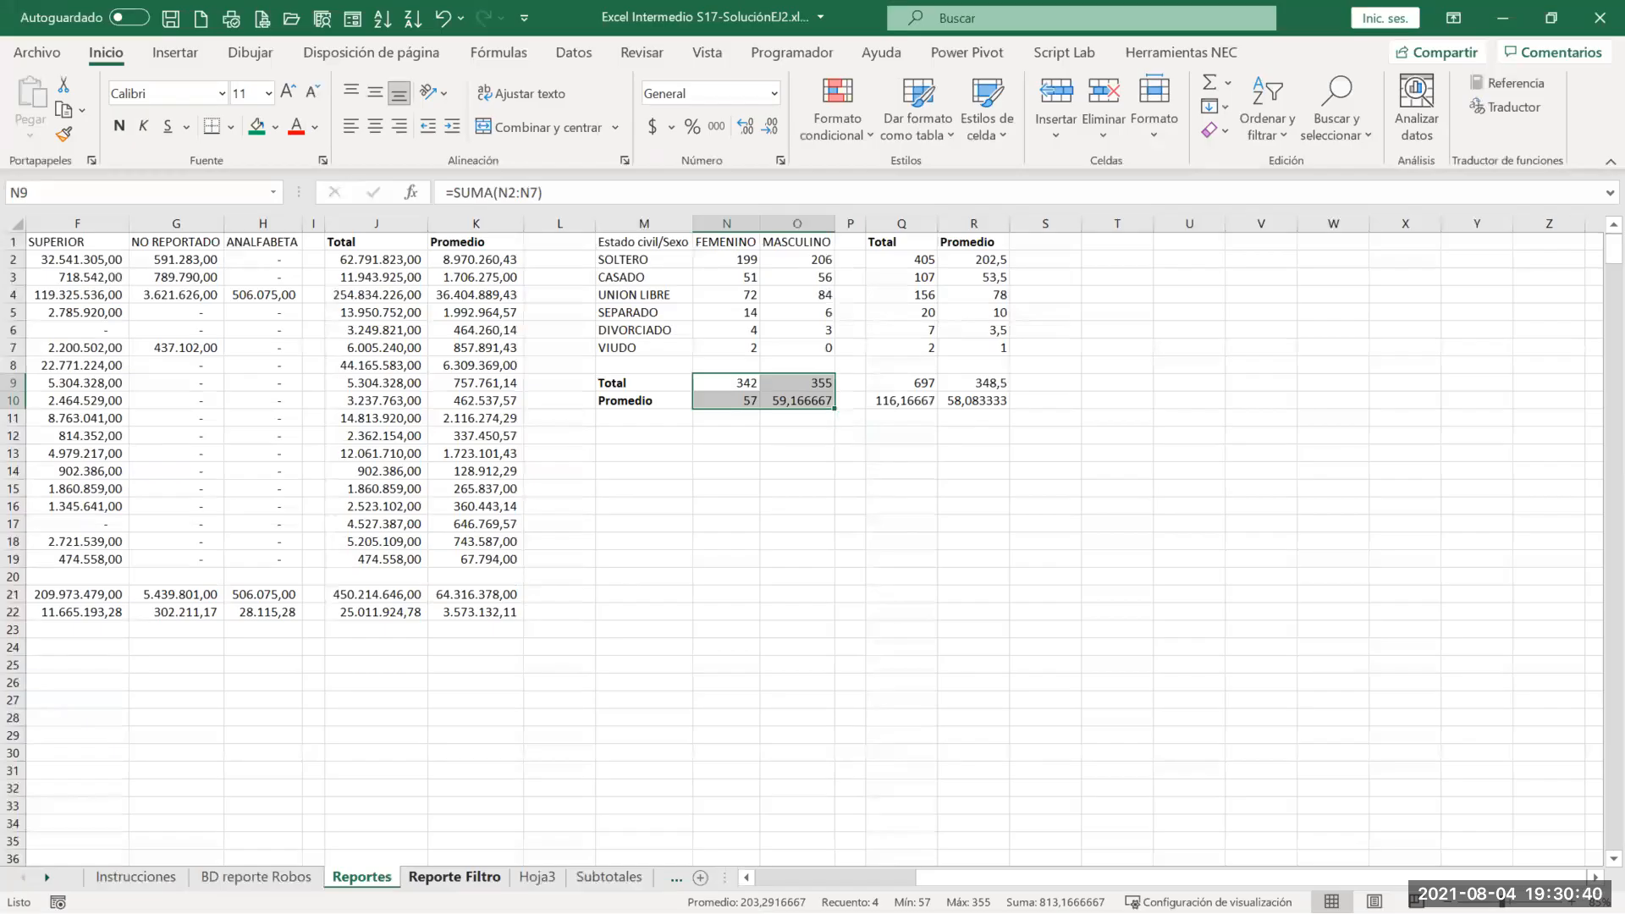
key(ctrl+Page_Down)
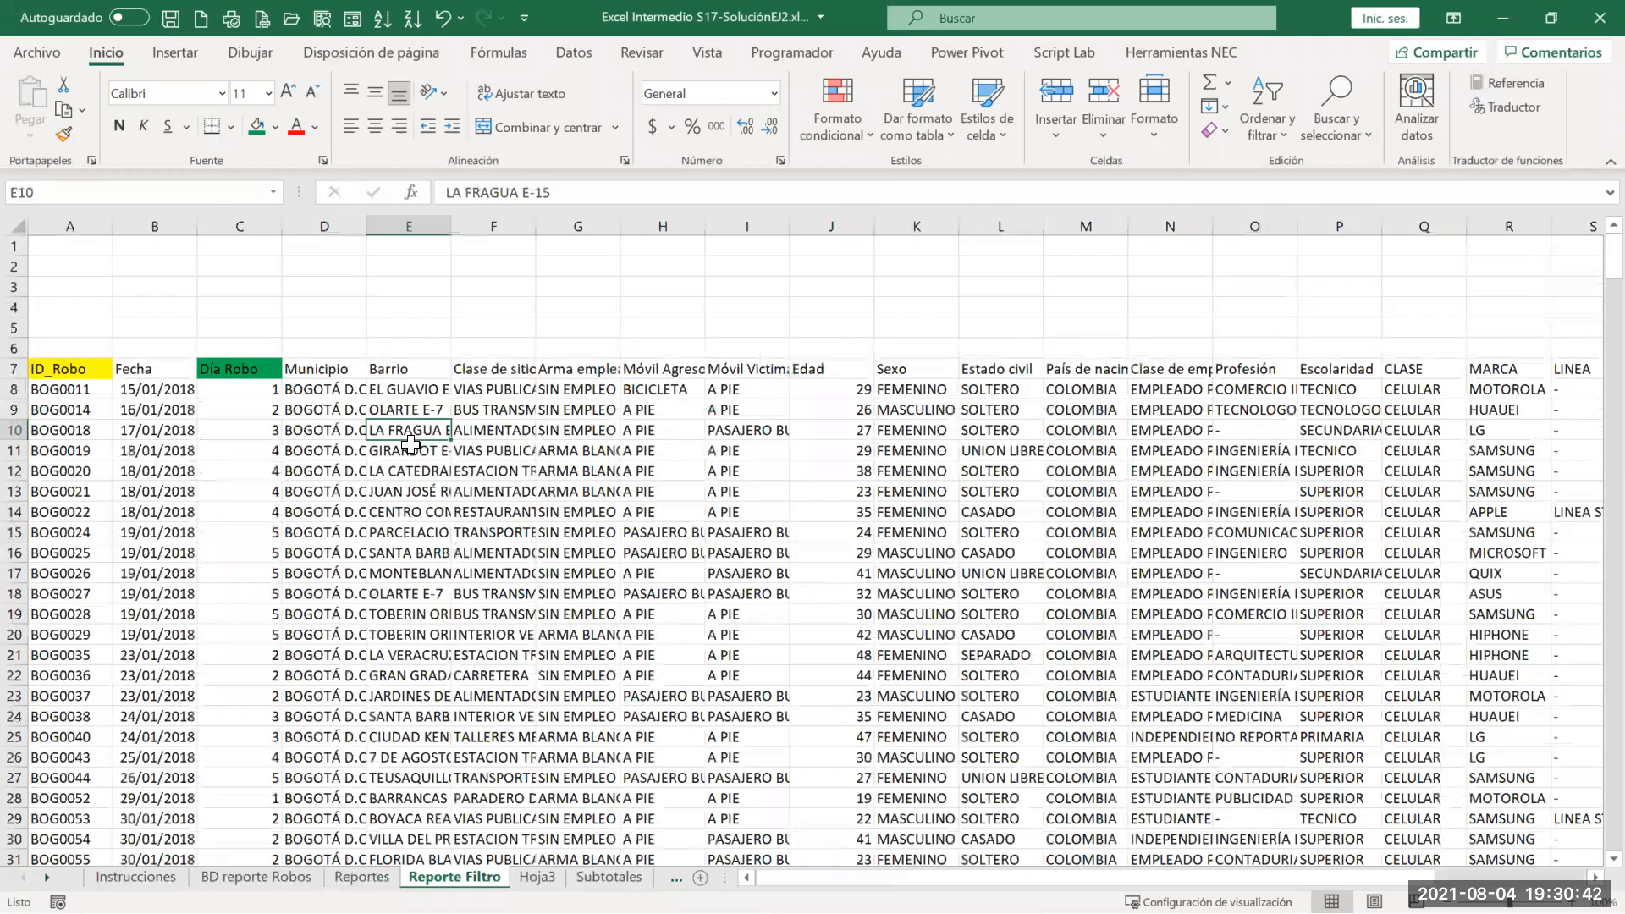
key(ctrl+Page_Up)
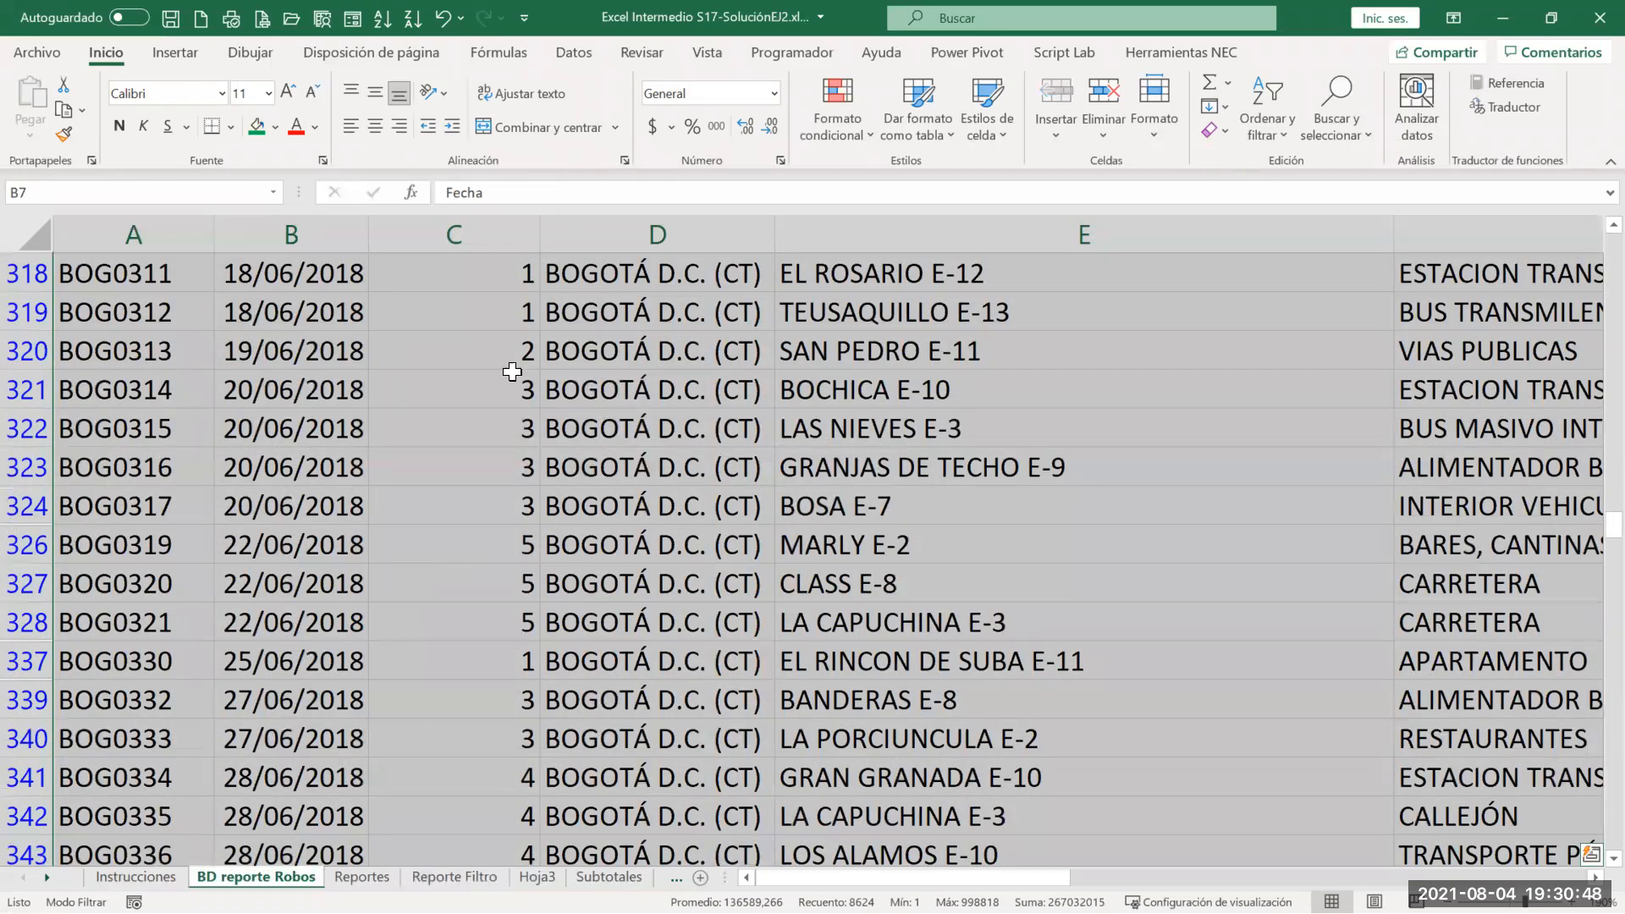
click(455, 877)
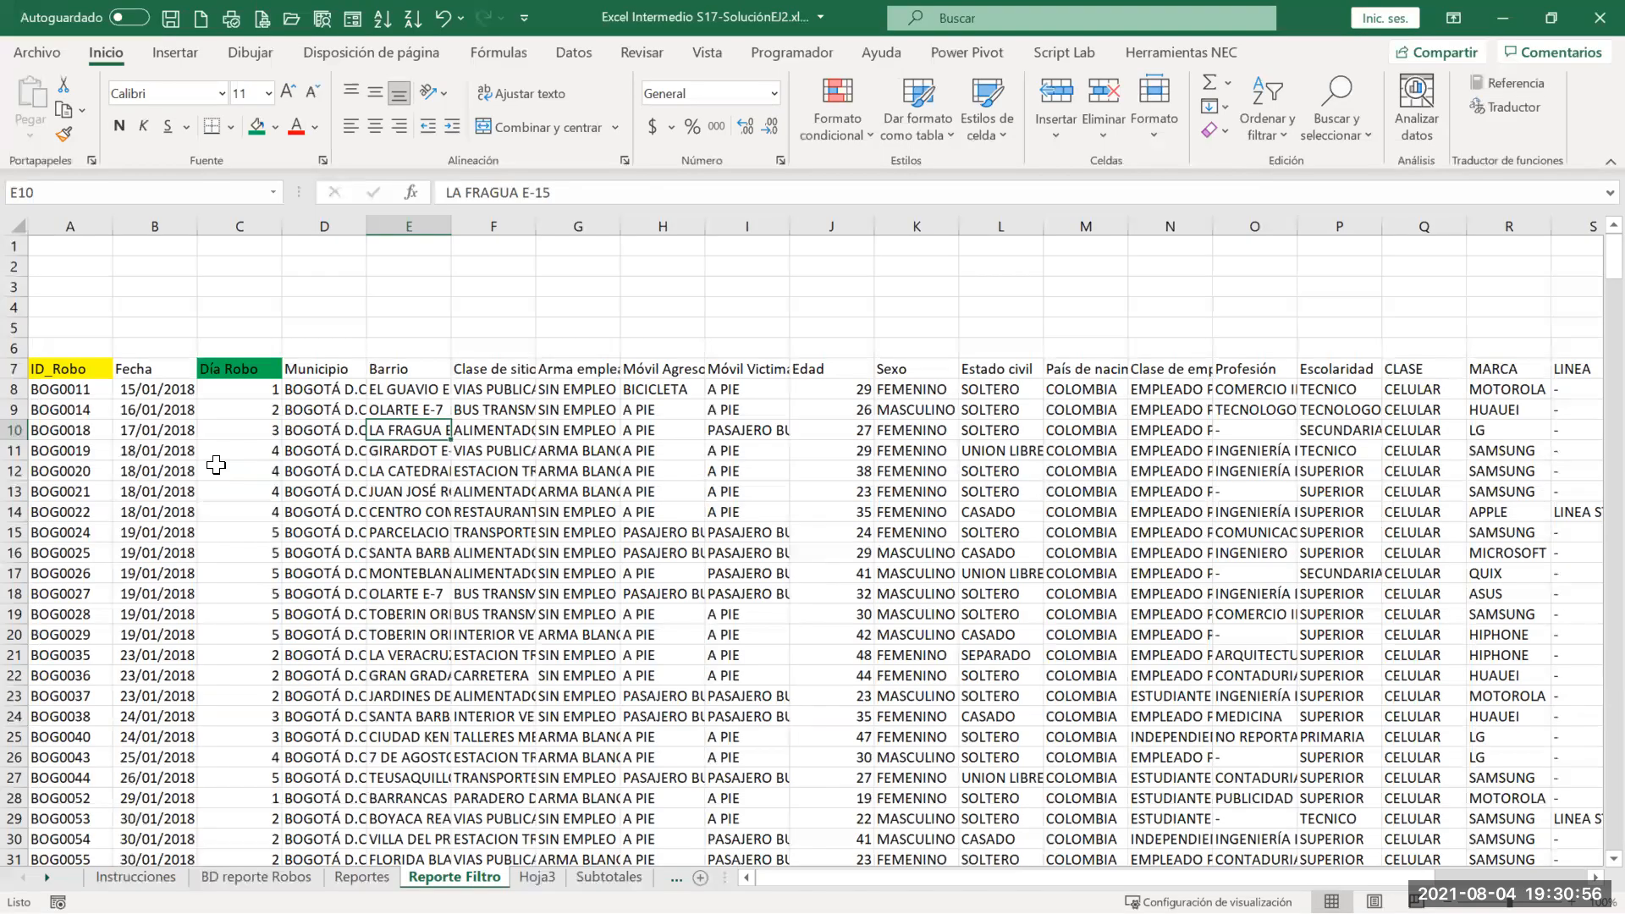
Step: Apply the current font color to the number 7 of the last point in the Instrucciones text box
click(134, 877)
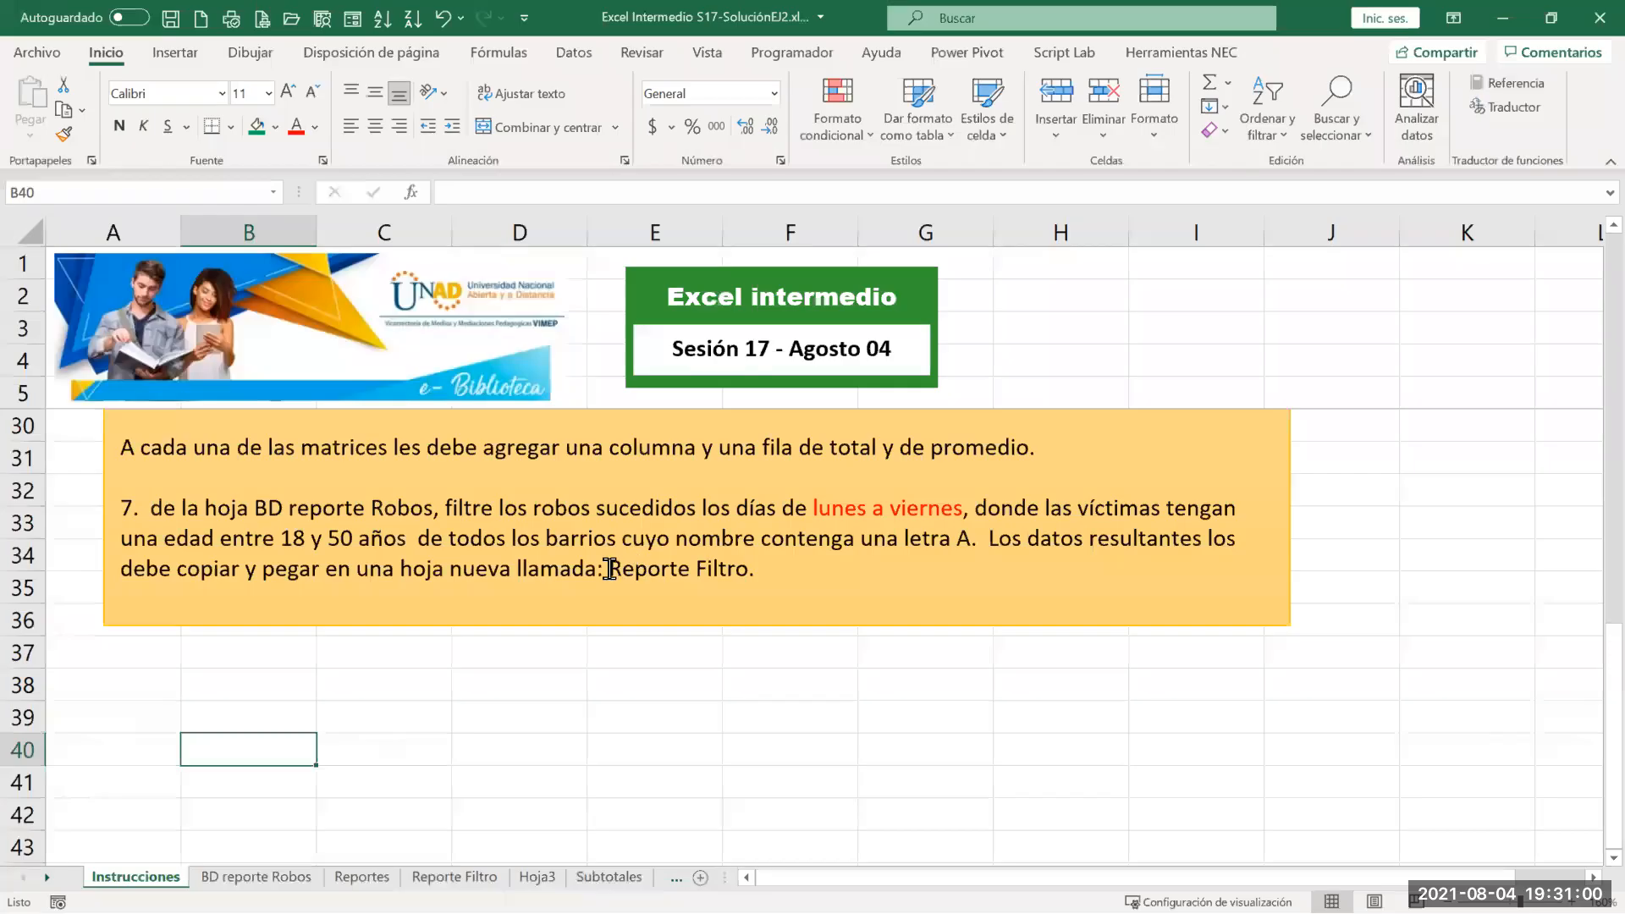
double_click(122, 509)
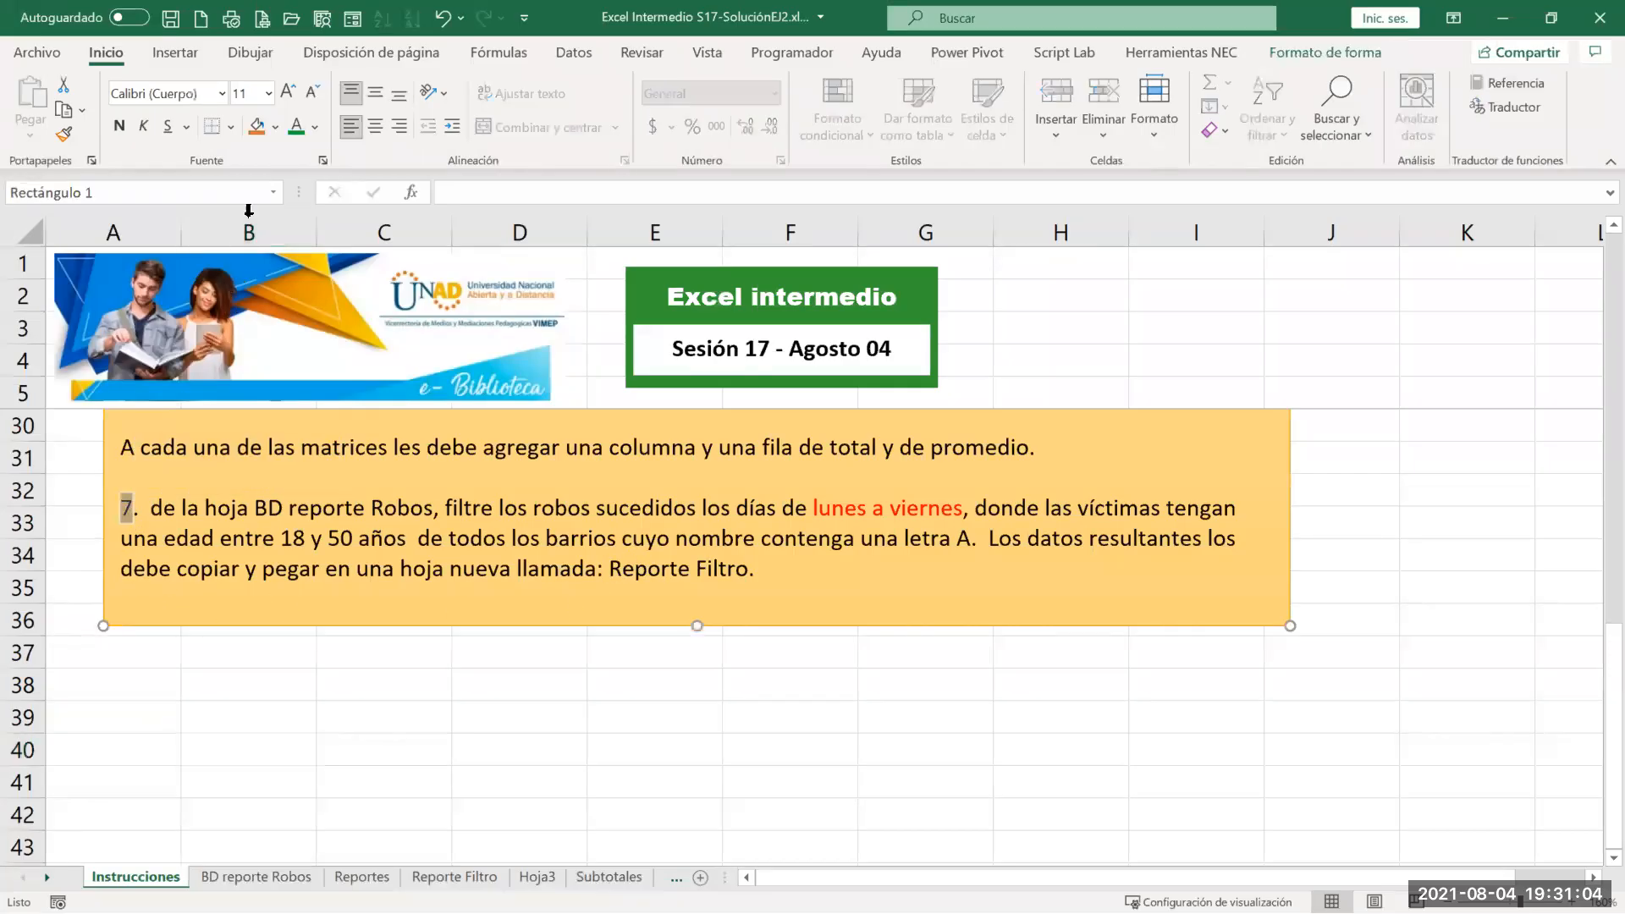
click(296, 129)
click(372, 717)
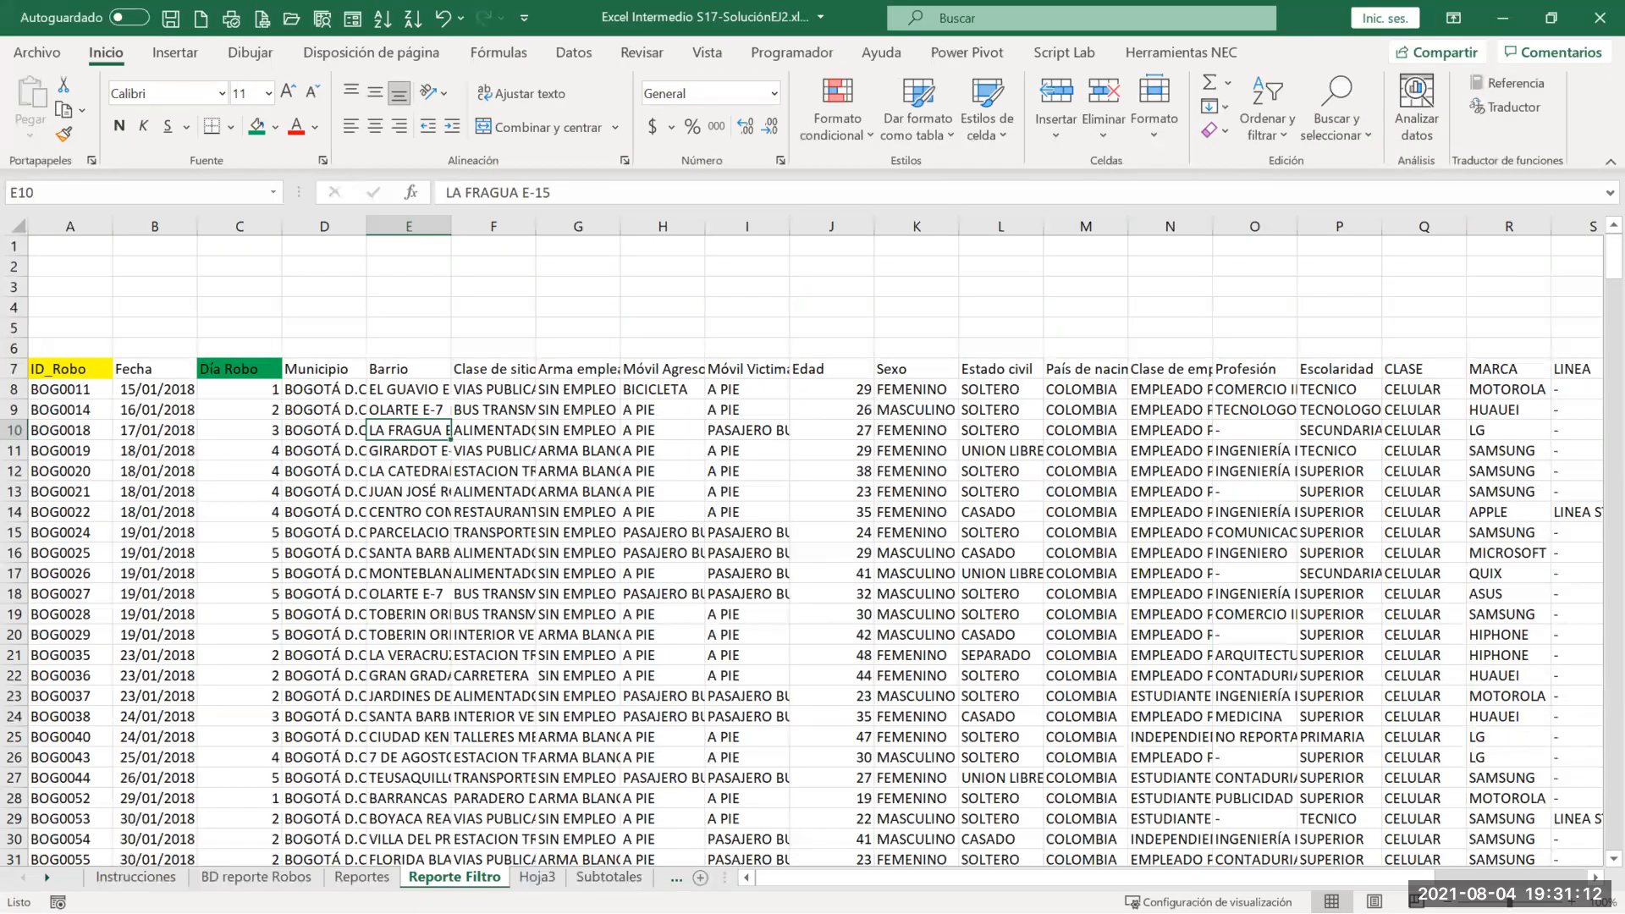
Step: Switch to PowerPoint to check the session's topic list, minimize it and return to the Reporte Filtro sheet in Excel
key(alt+Tab)
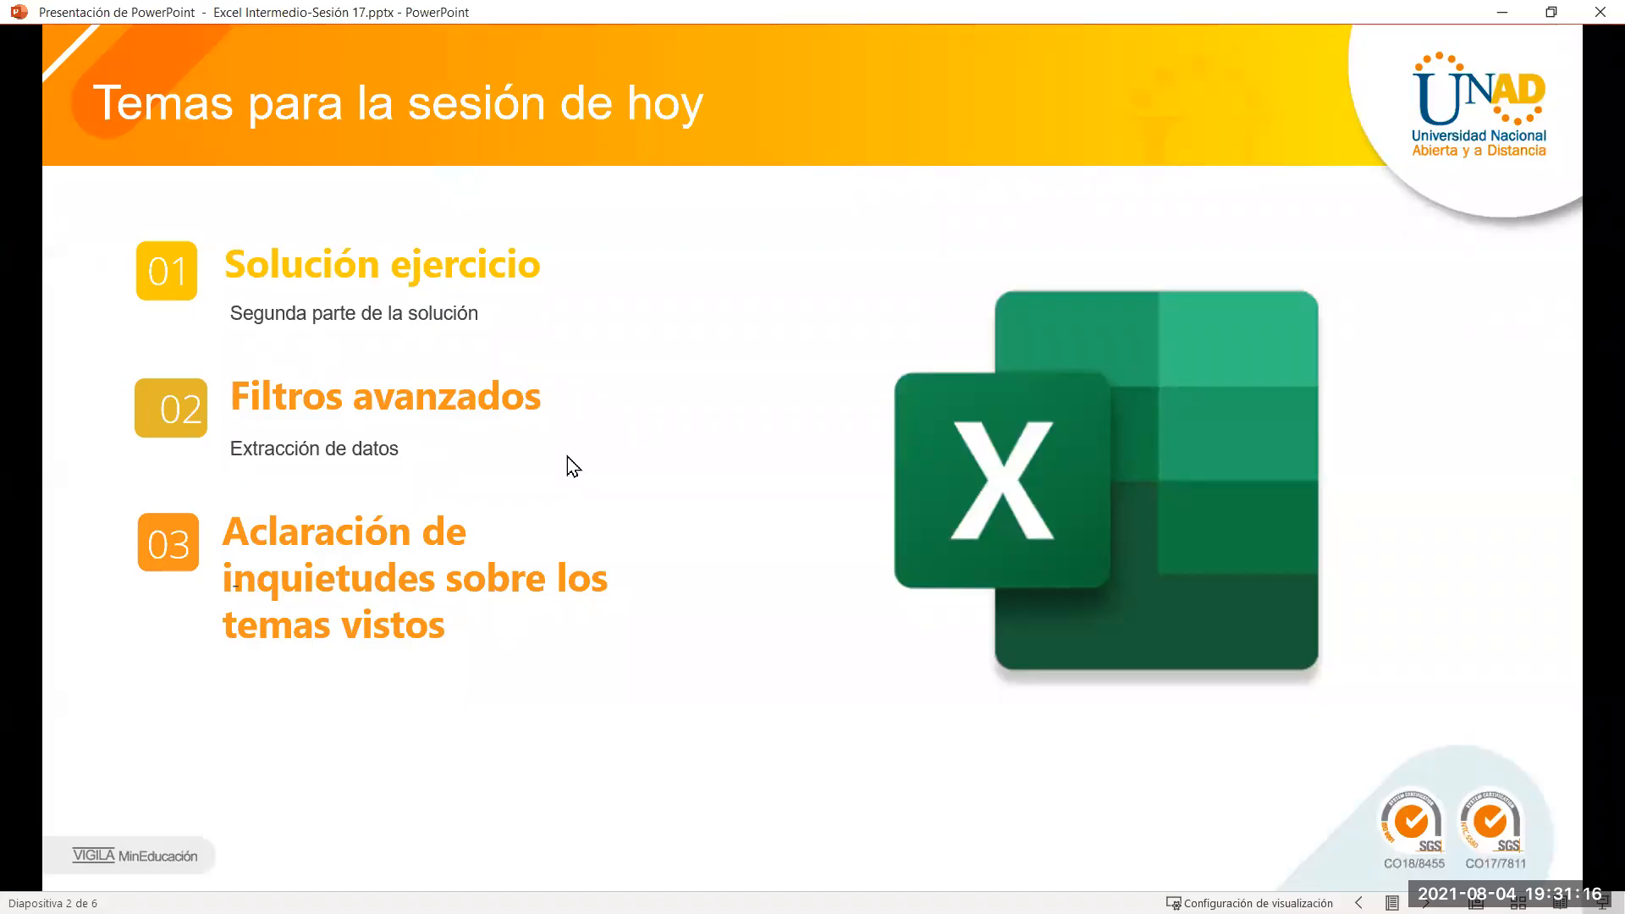
click(1498, 14)
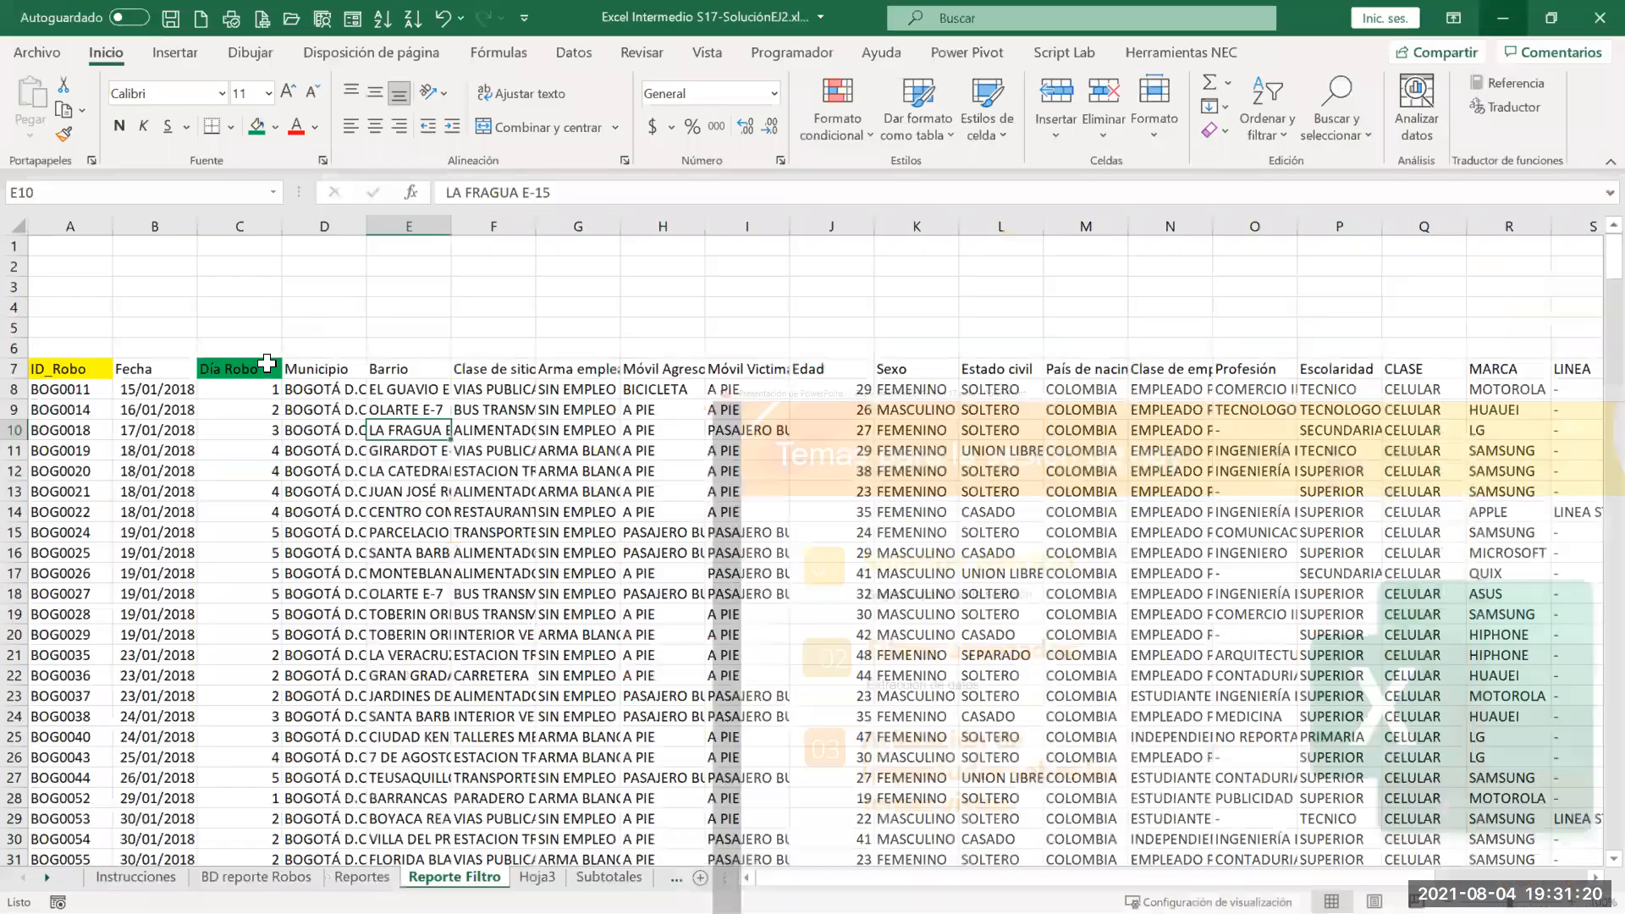
click(493, 491)
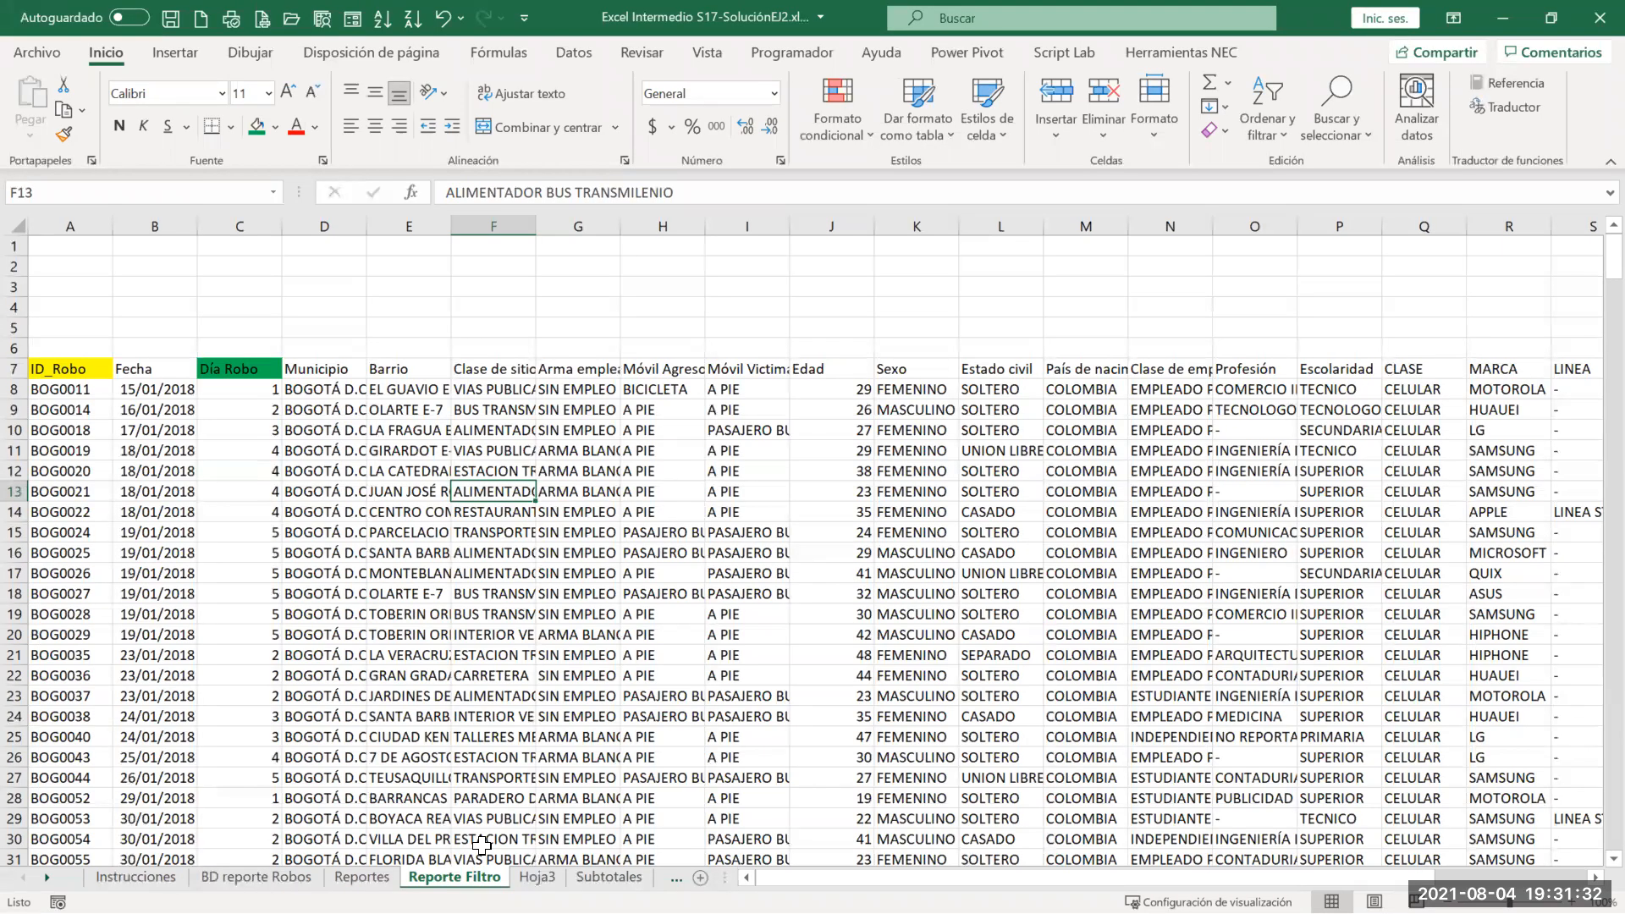
Step: Insert a new sheet after Reporte Filtro and name it Filtro Avanzado 1, widening the sheet-name area
drag(725, 877, 944, 877)
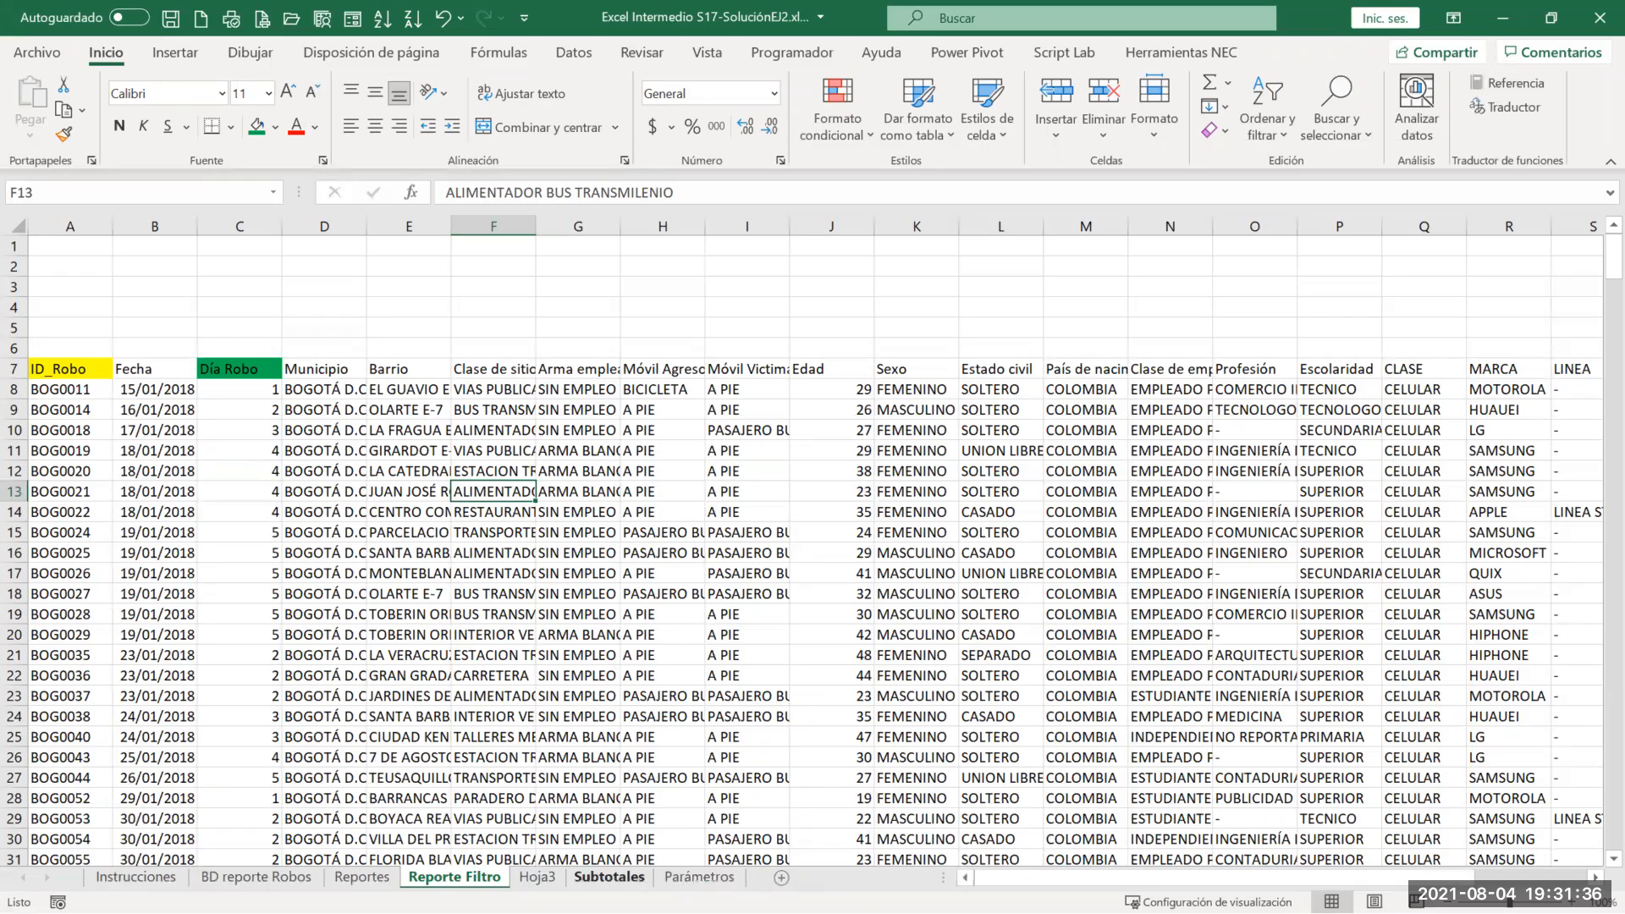
click(782, 877)
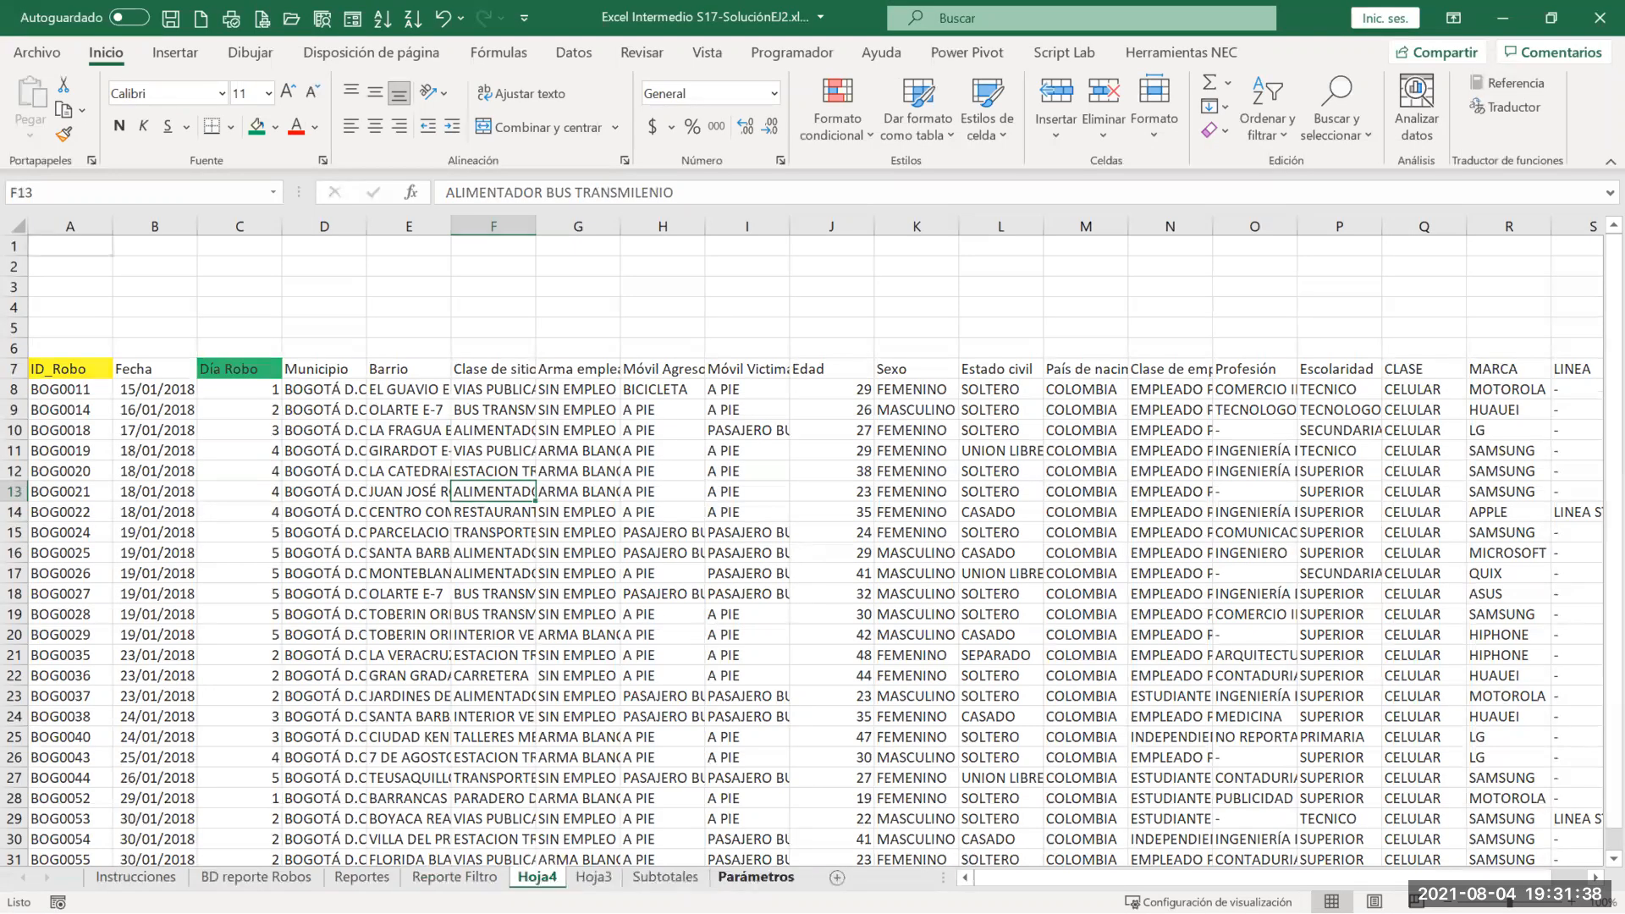
key(BackSpace)
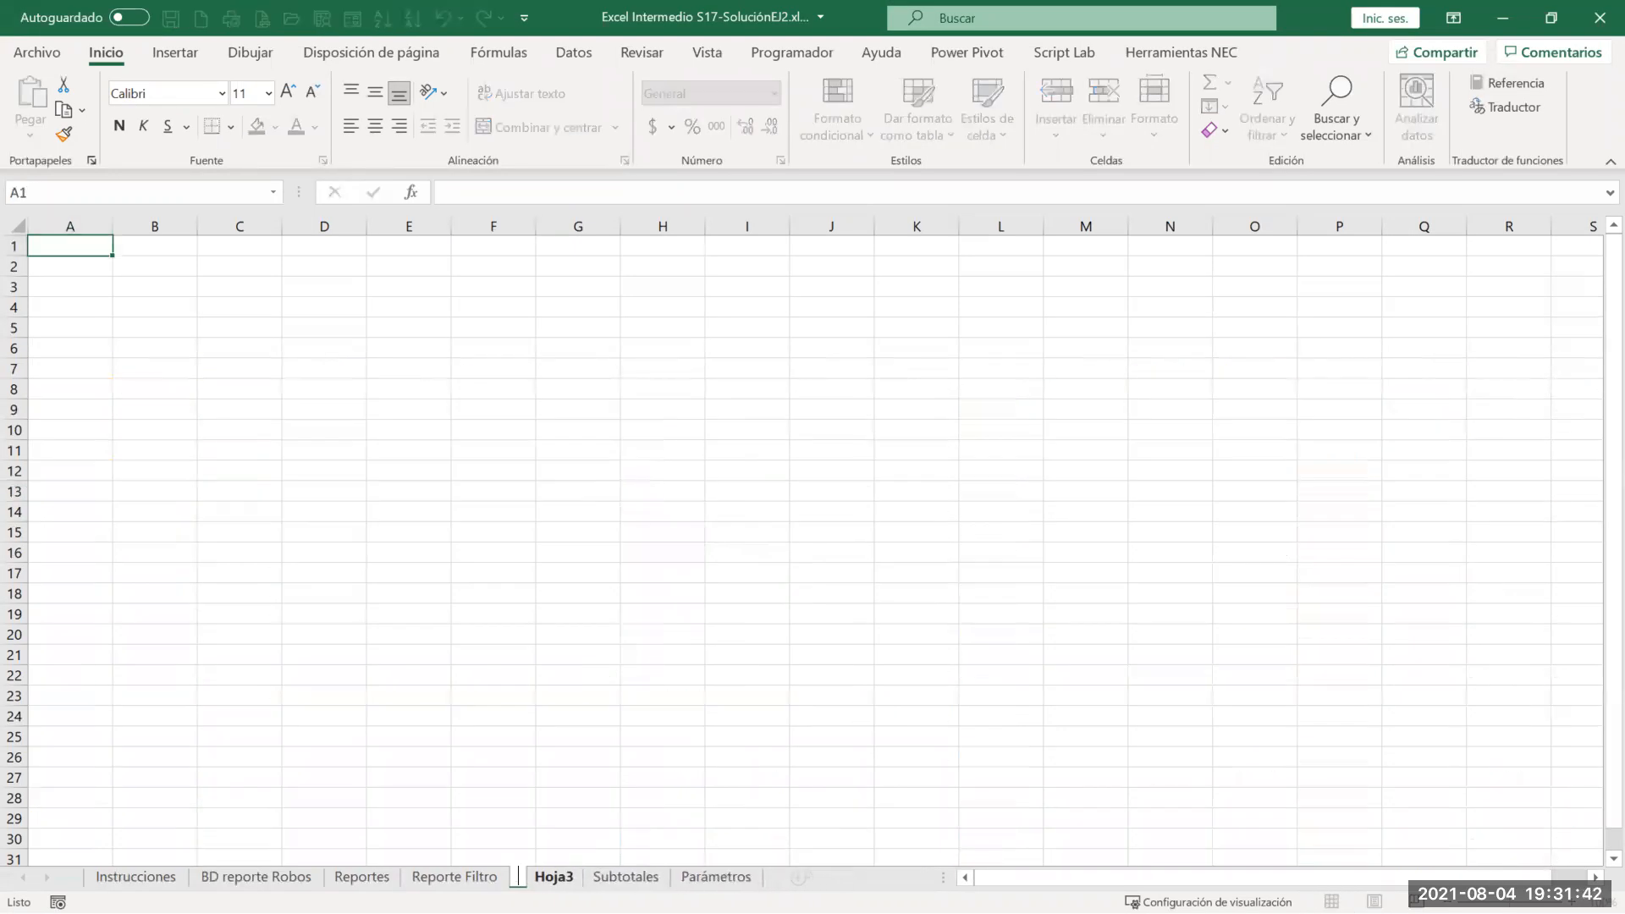
text(Filtro)
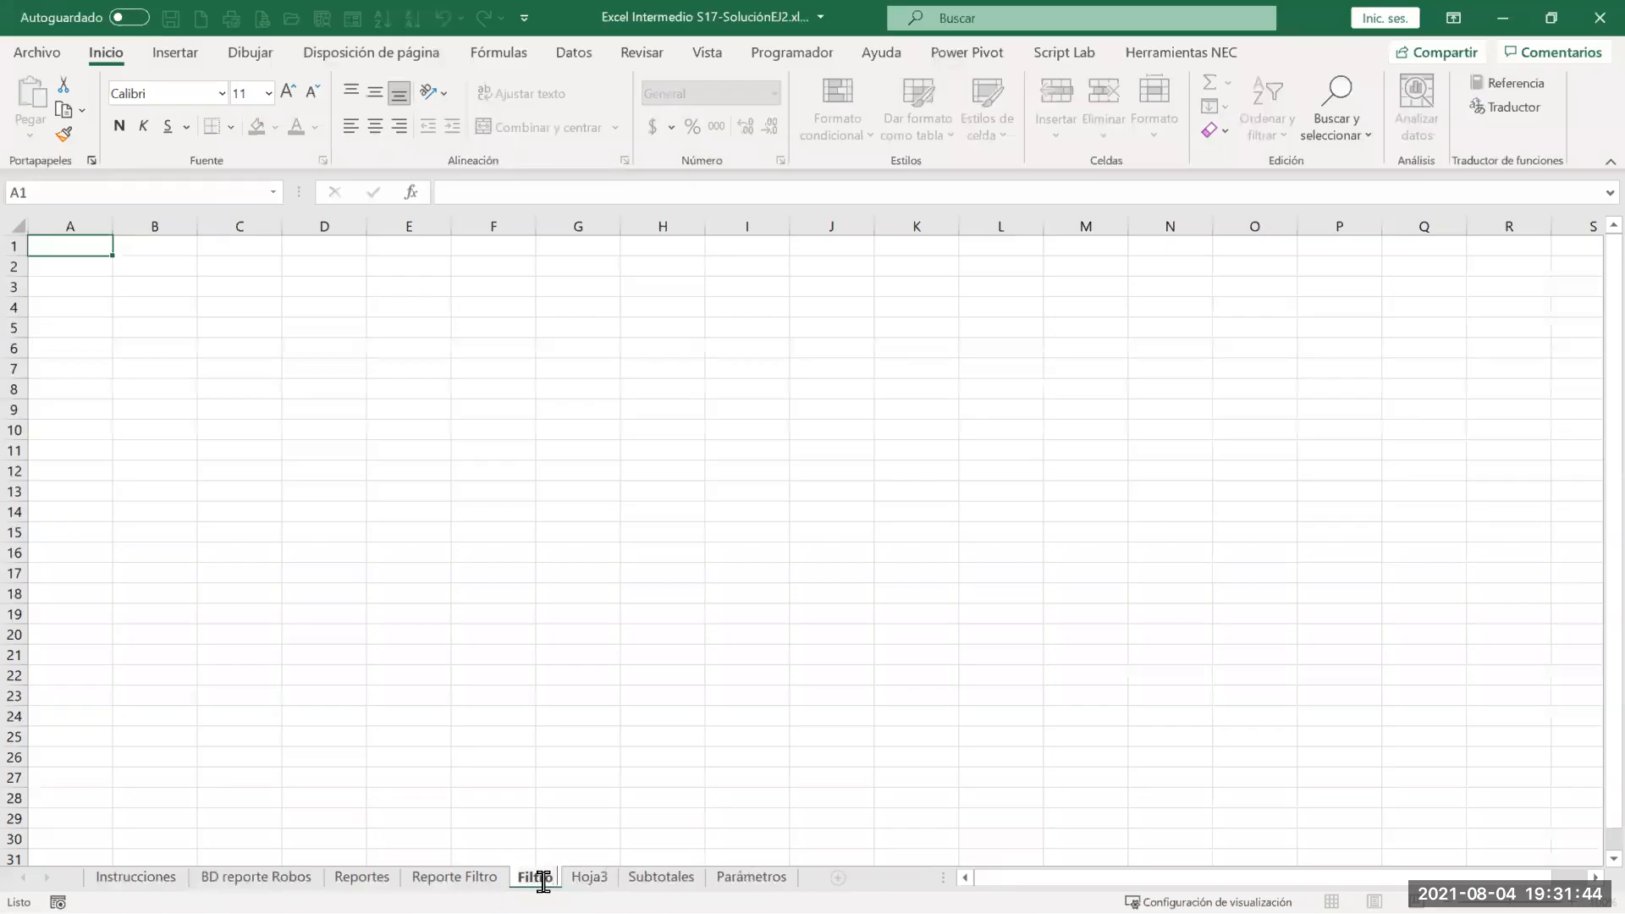
text( Avan)
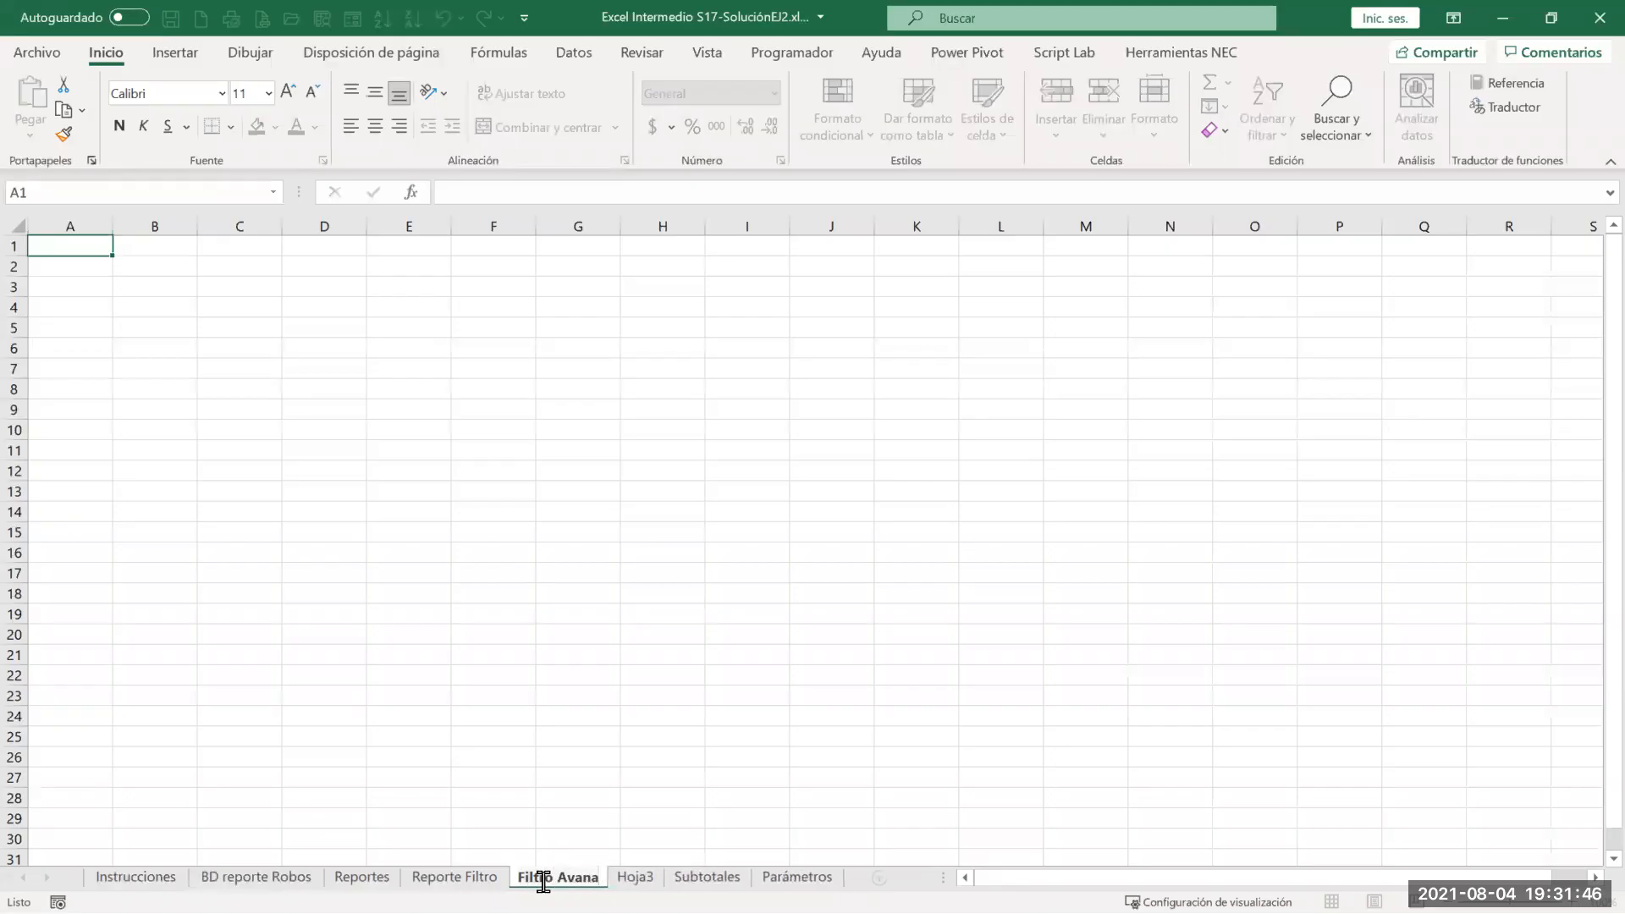
text(za)
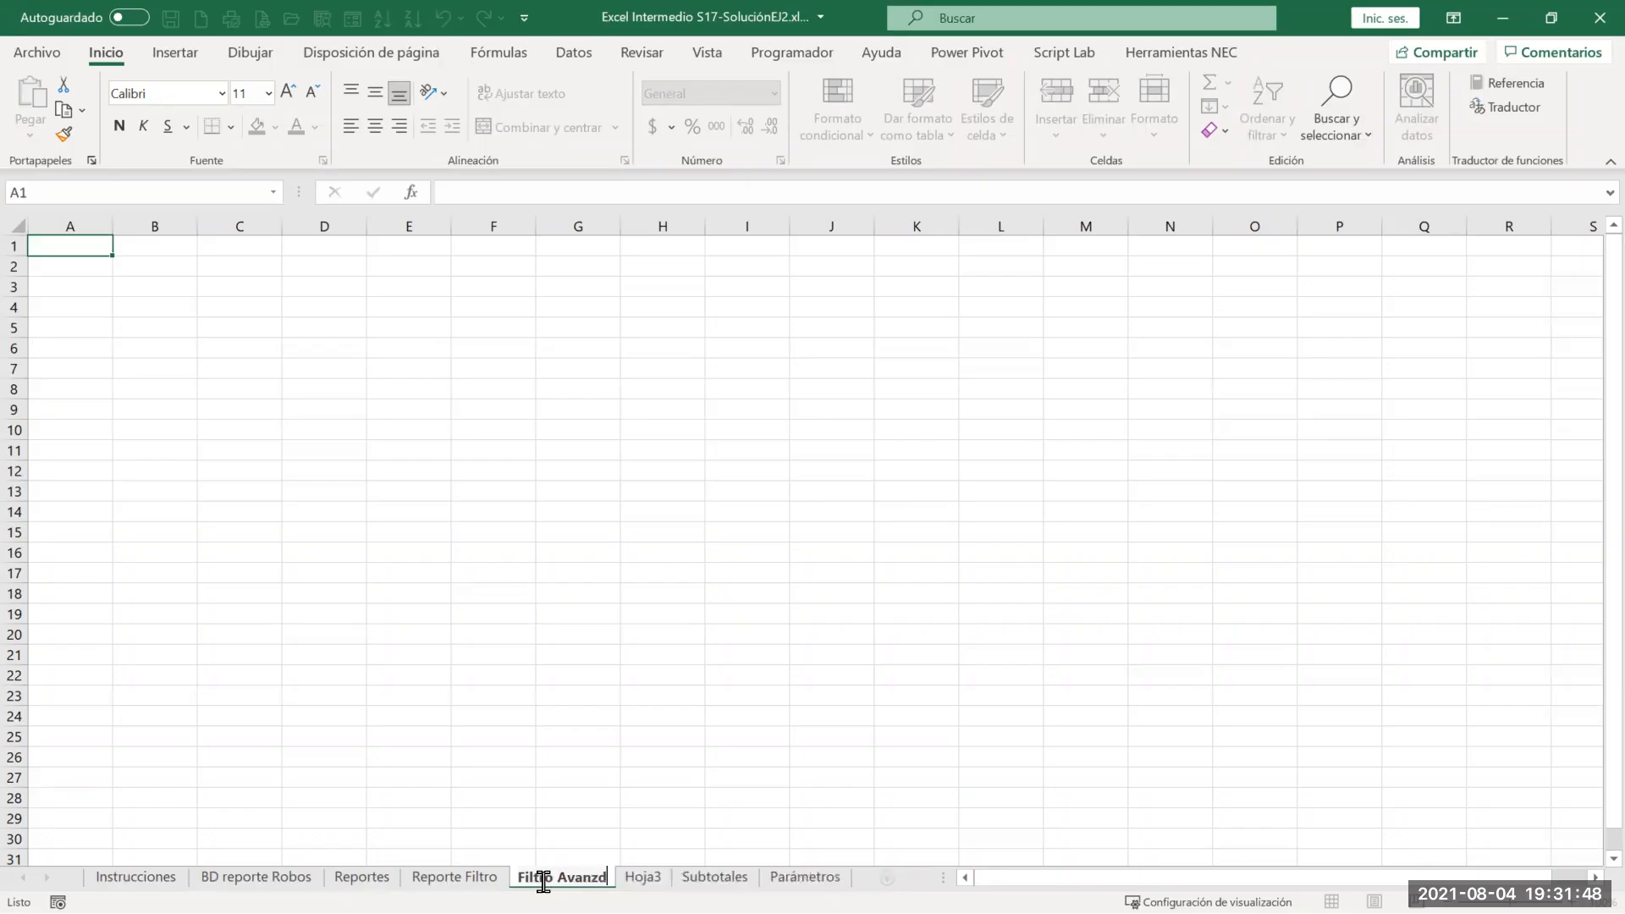
text(do)
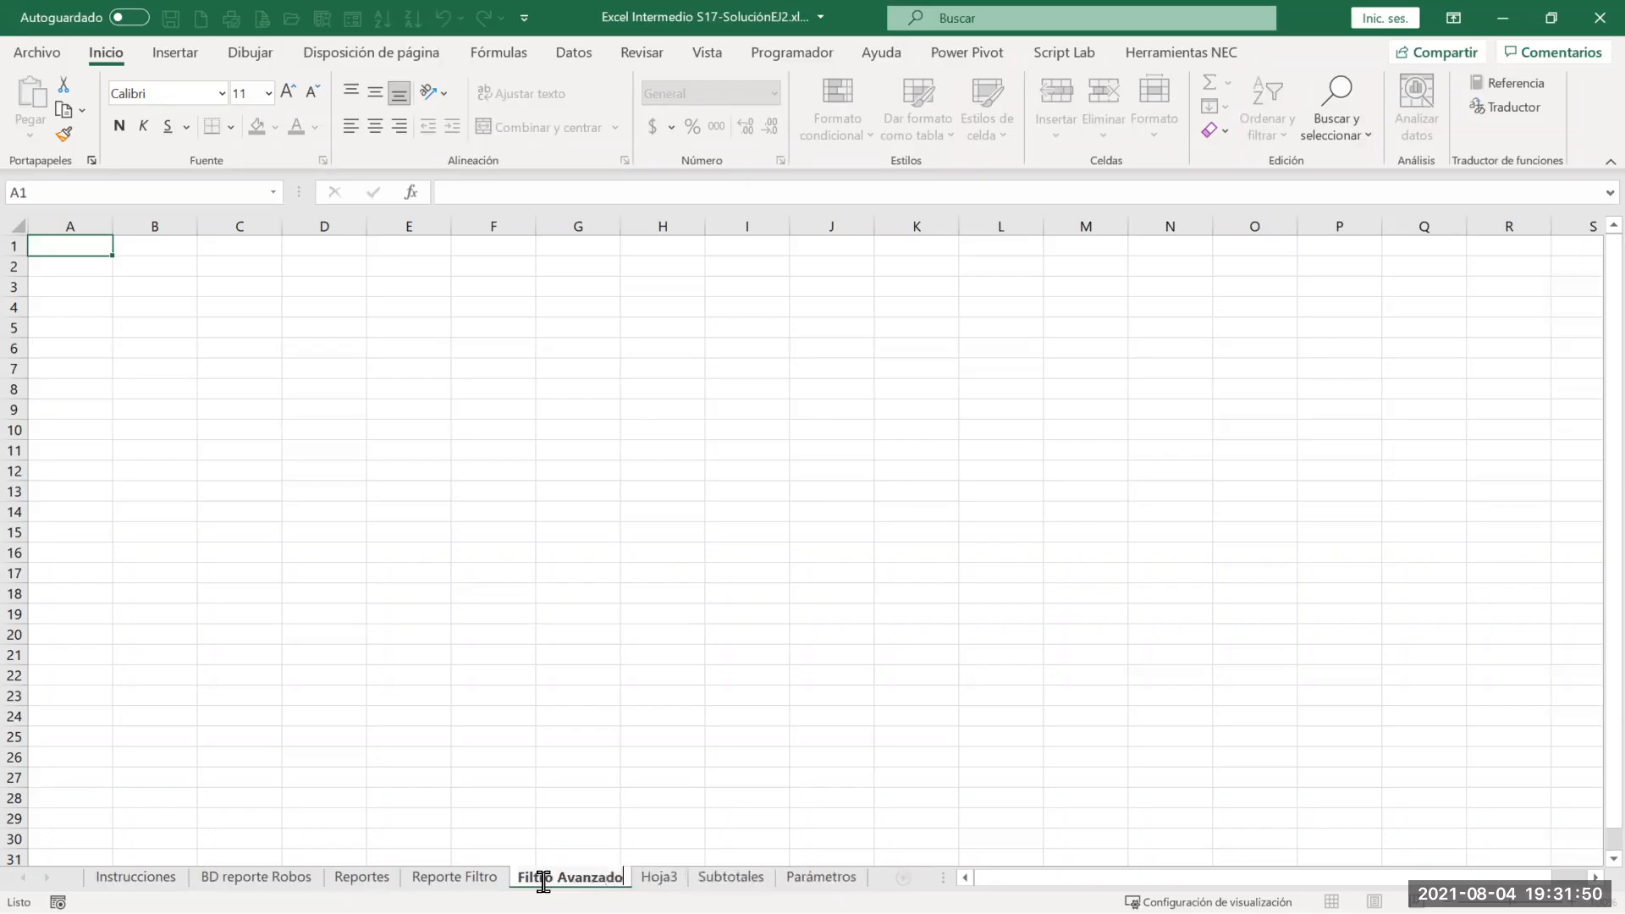
text( 1)
key(Return)
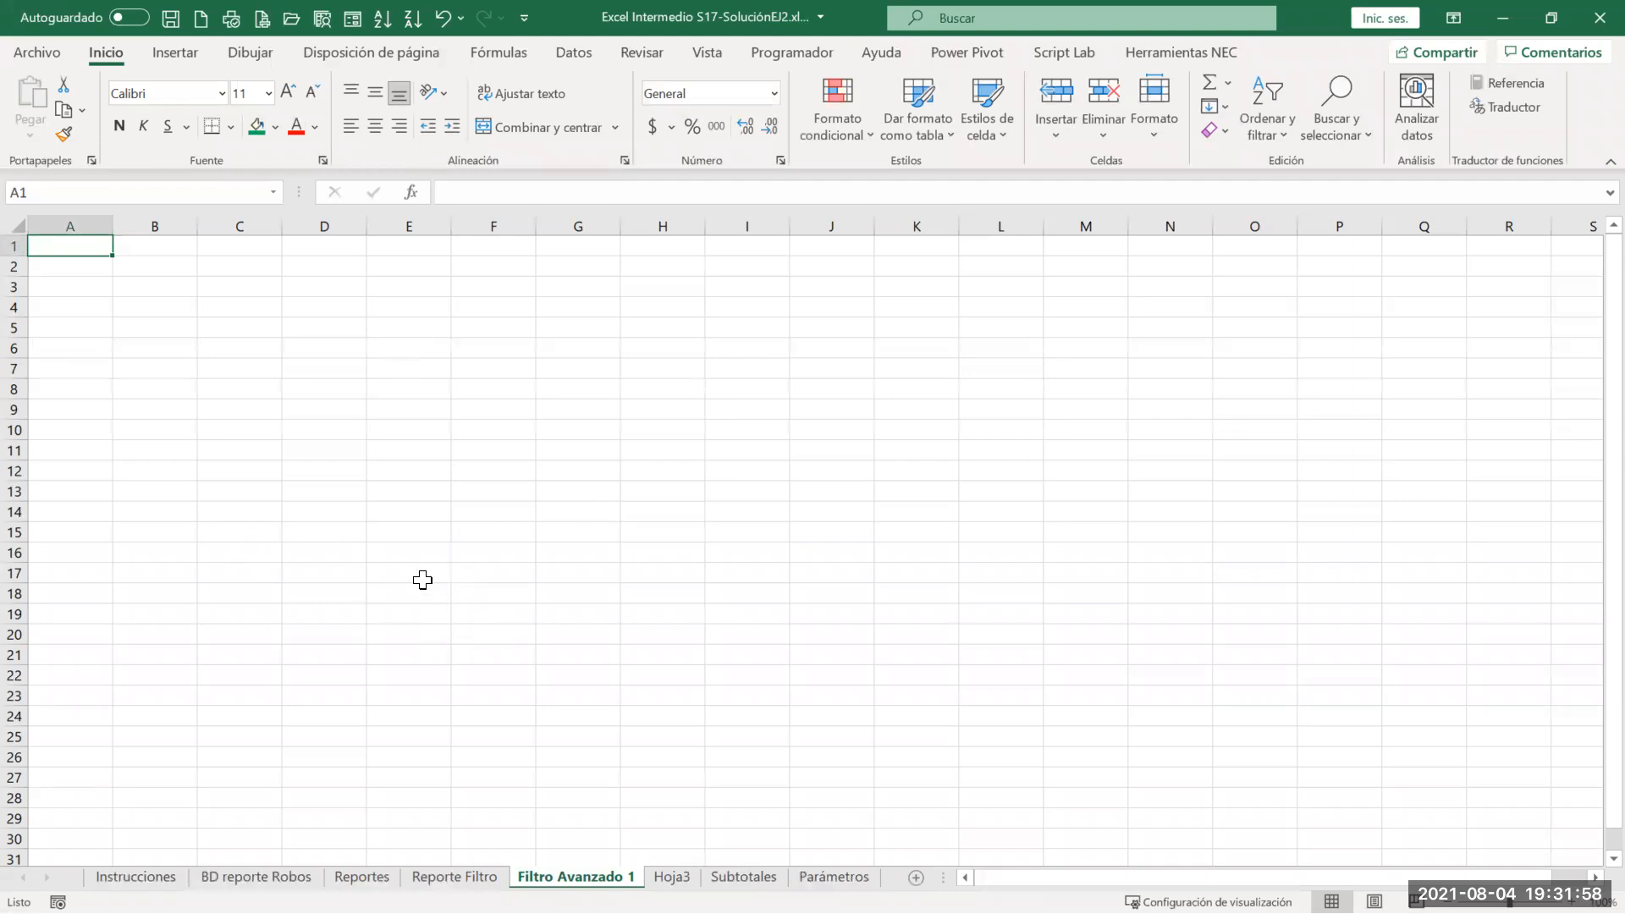
Step: Give the BD reporte Robos sheet's tab a green color
click(455, 877)
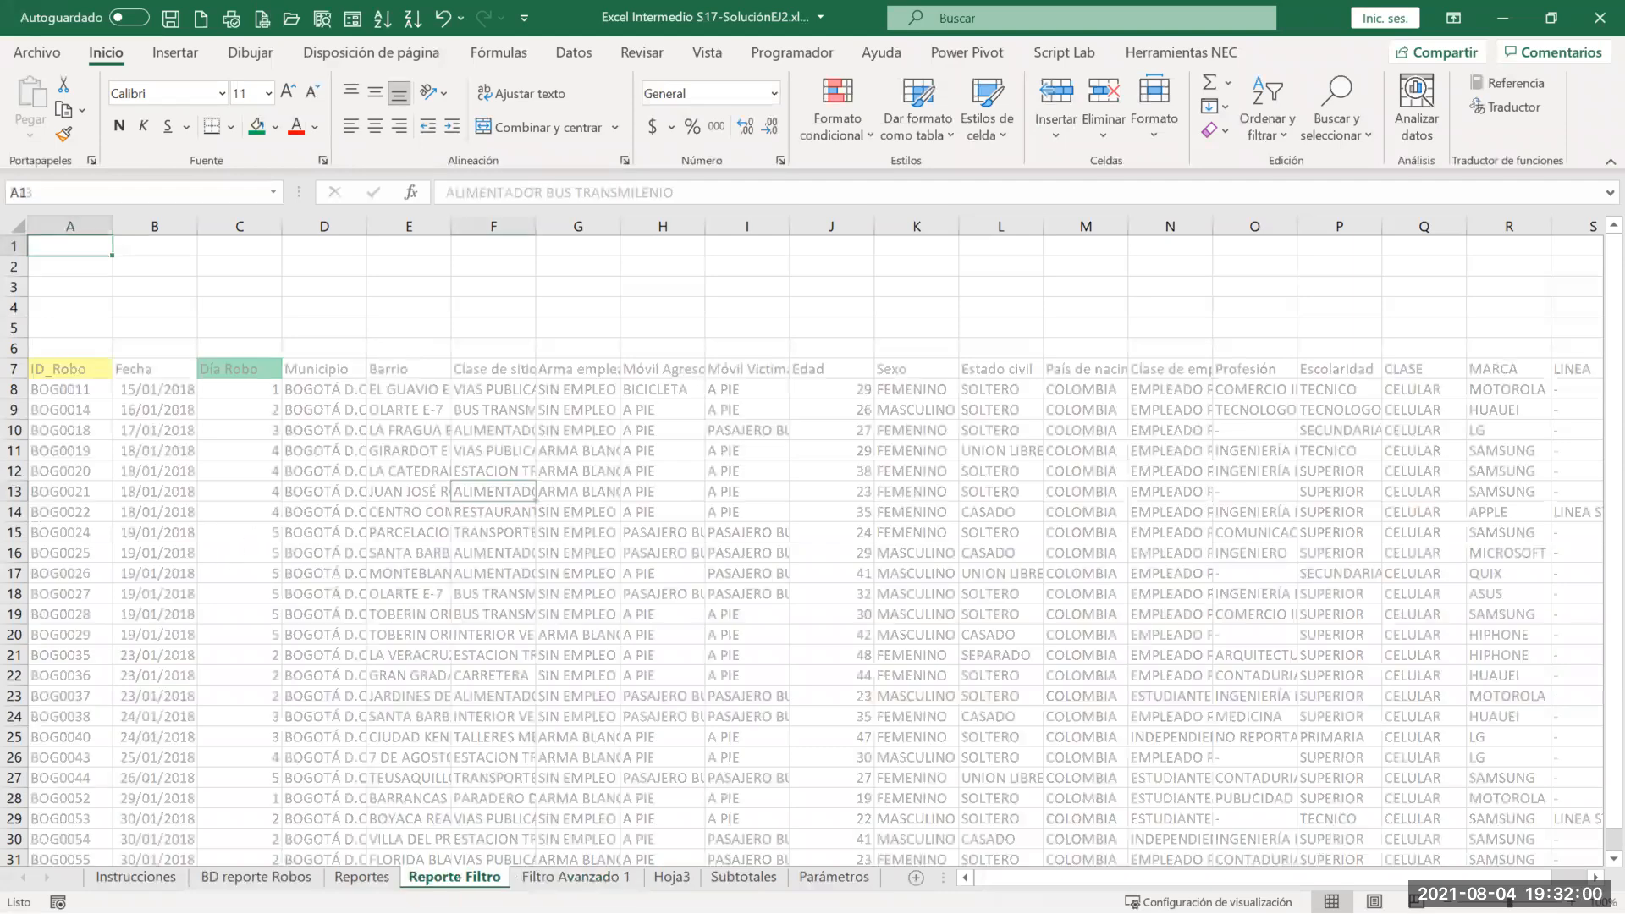
key(ctrl+Page_Up)
key(ctrl+Page_Up)
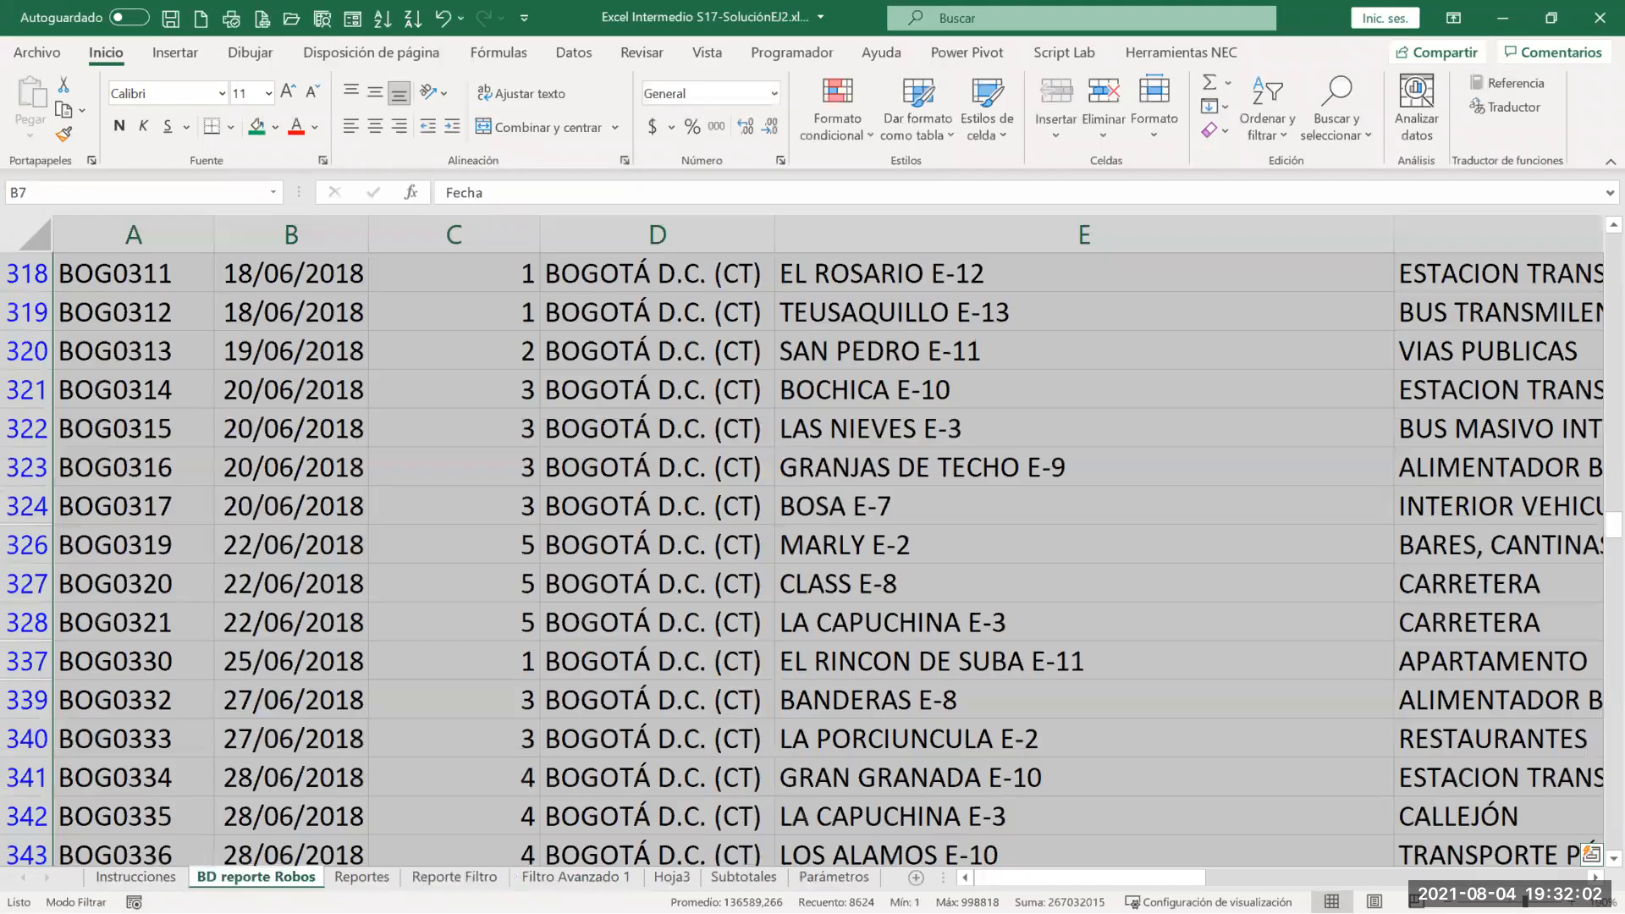
right_click(279, 877)
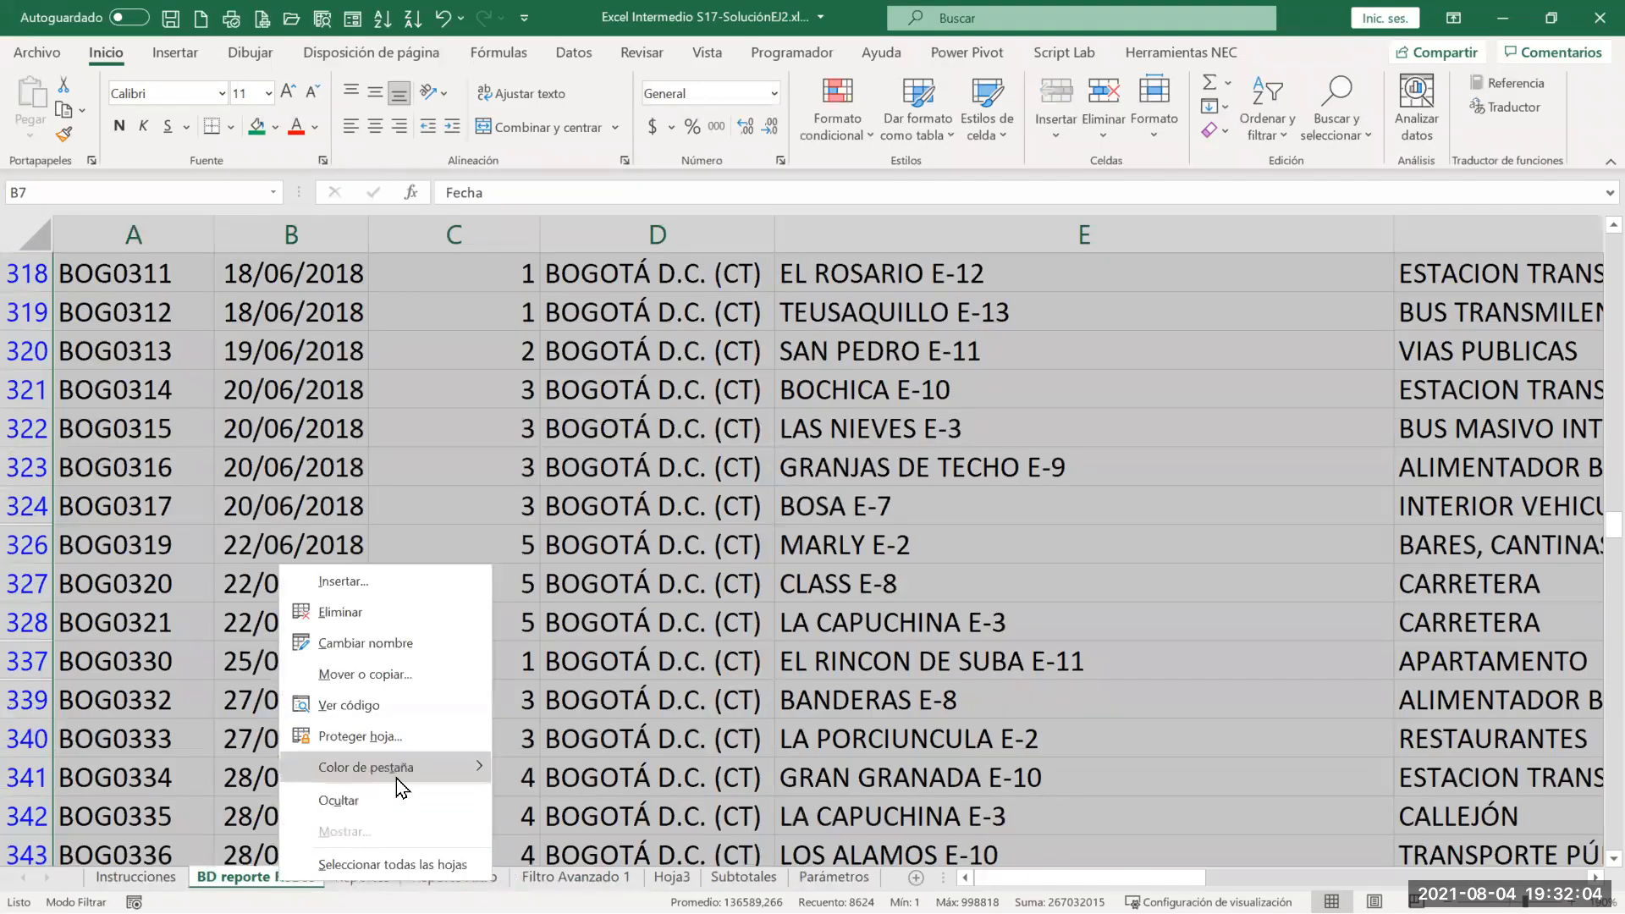
mouse_move(396, 770)
click(594, 827)
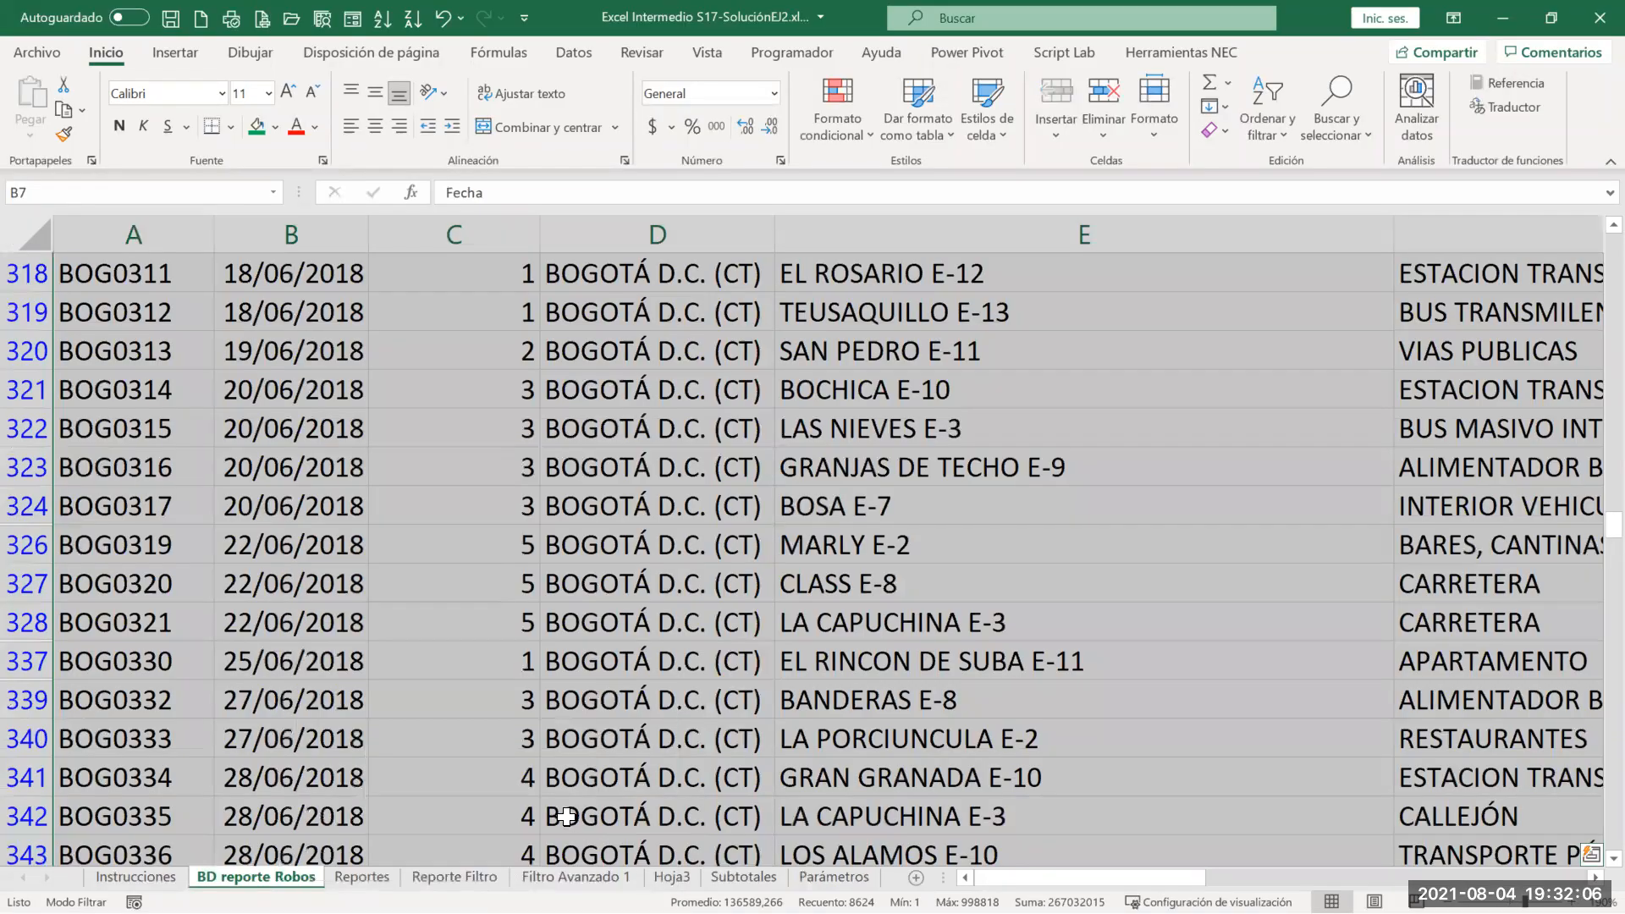
Step: Deselect the table in BD reporte Robos and go back up toward its header row
click(424, 665)
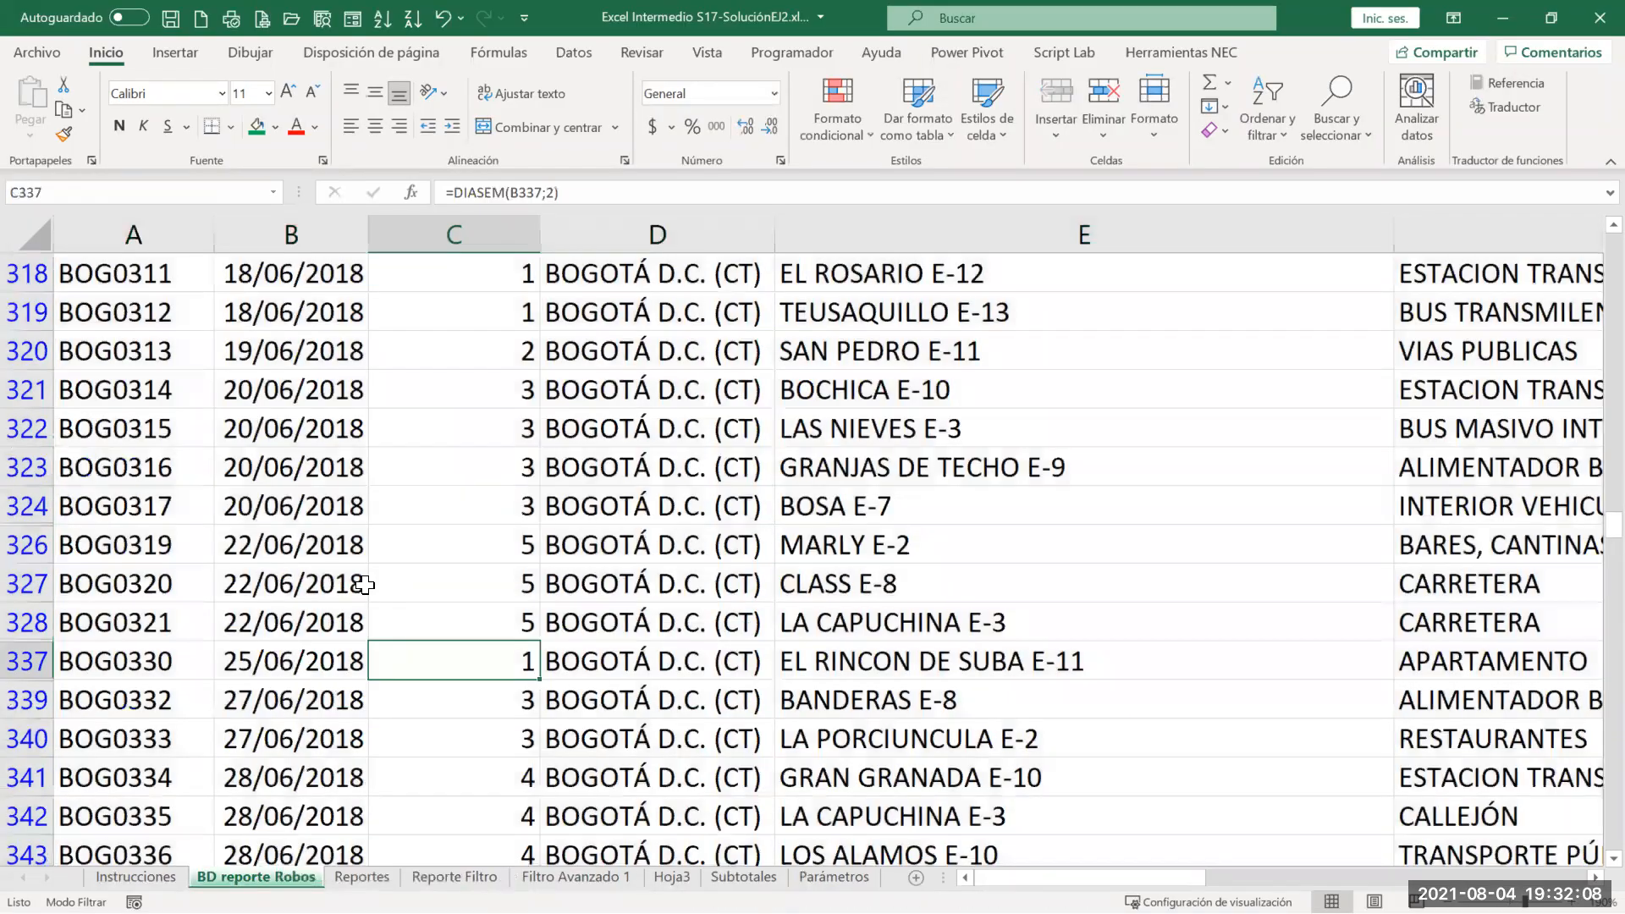
click(364, 585)
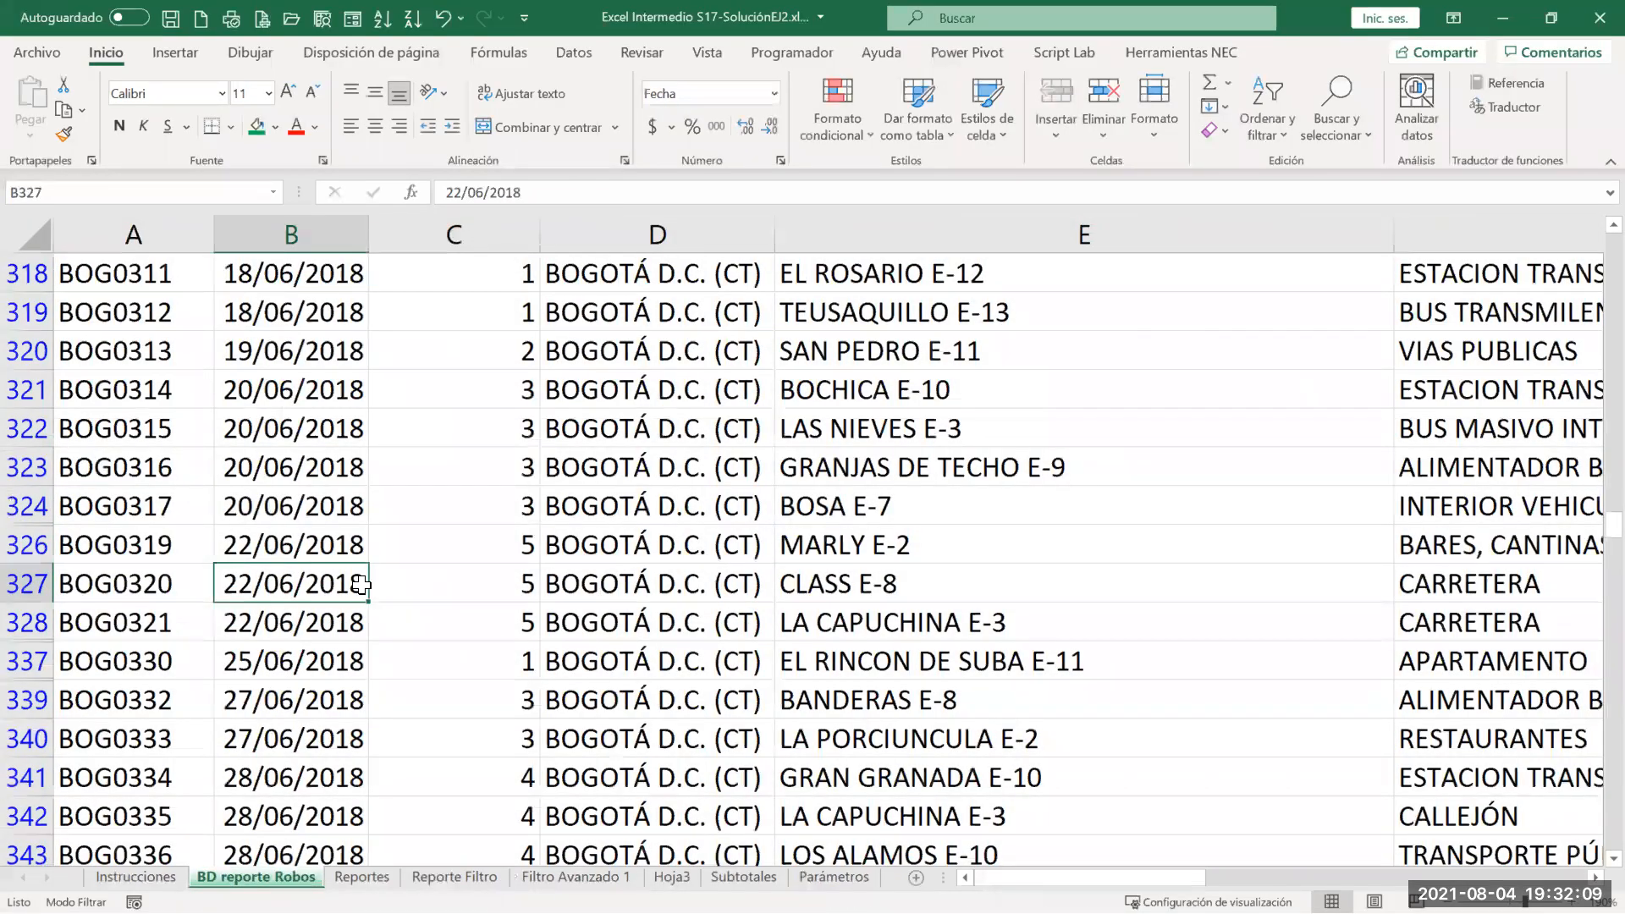
click(611, 530)
scroll(611, 527, up, 5)
scroll(603, 526, up, 20)
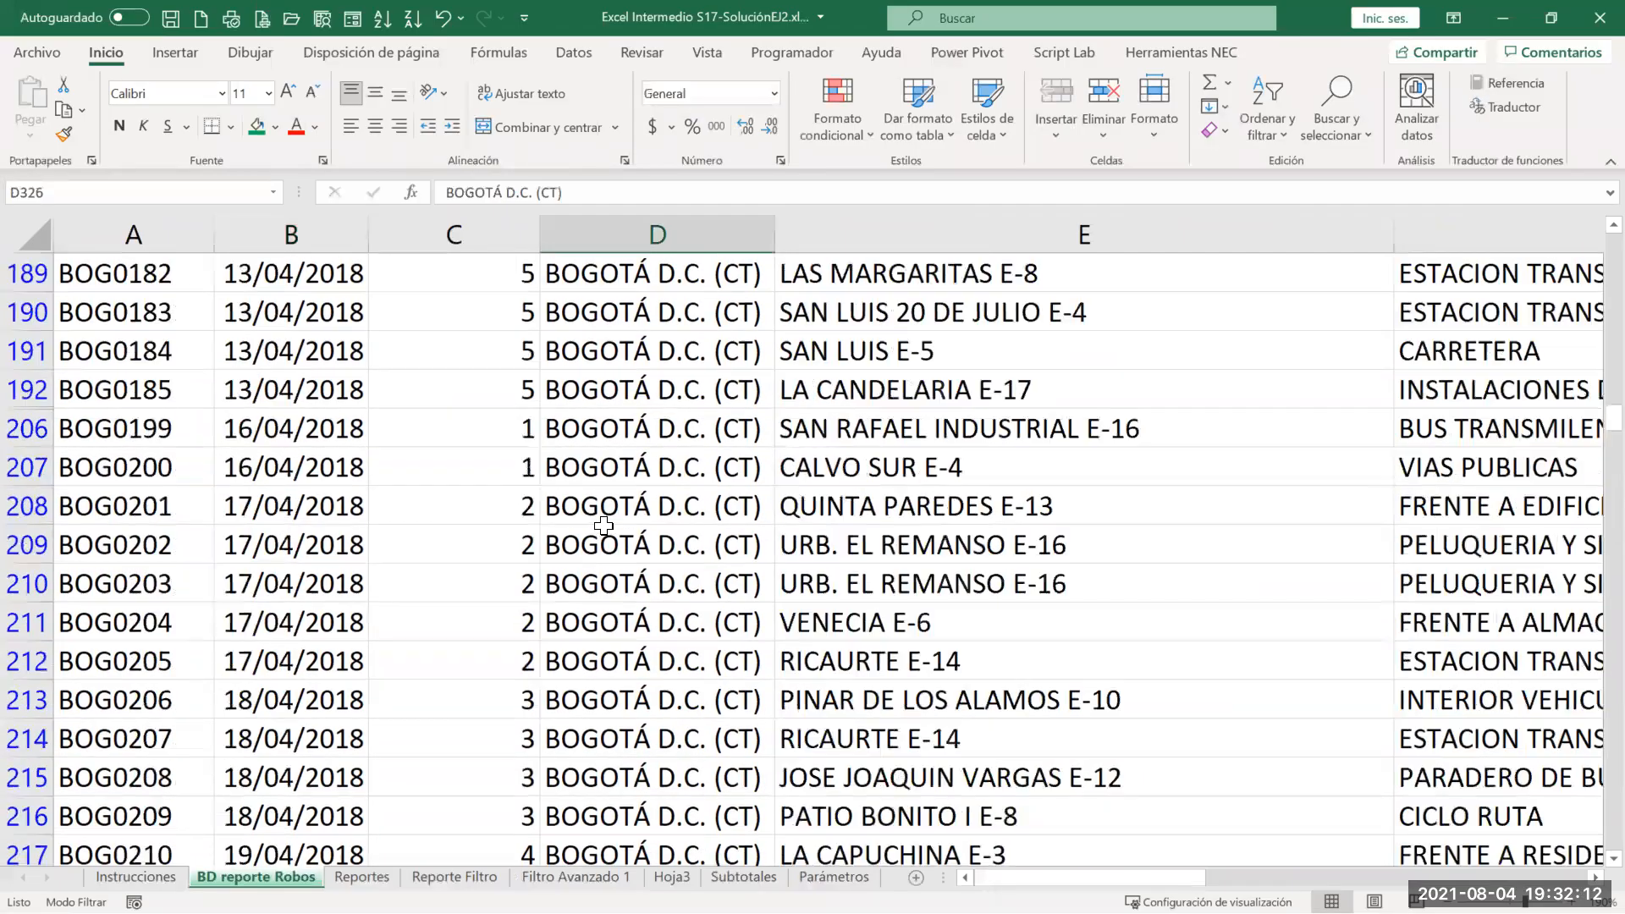
Step: Remove the filter from the robbery data on the BD reporte Robos sheet
click(575, 53)
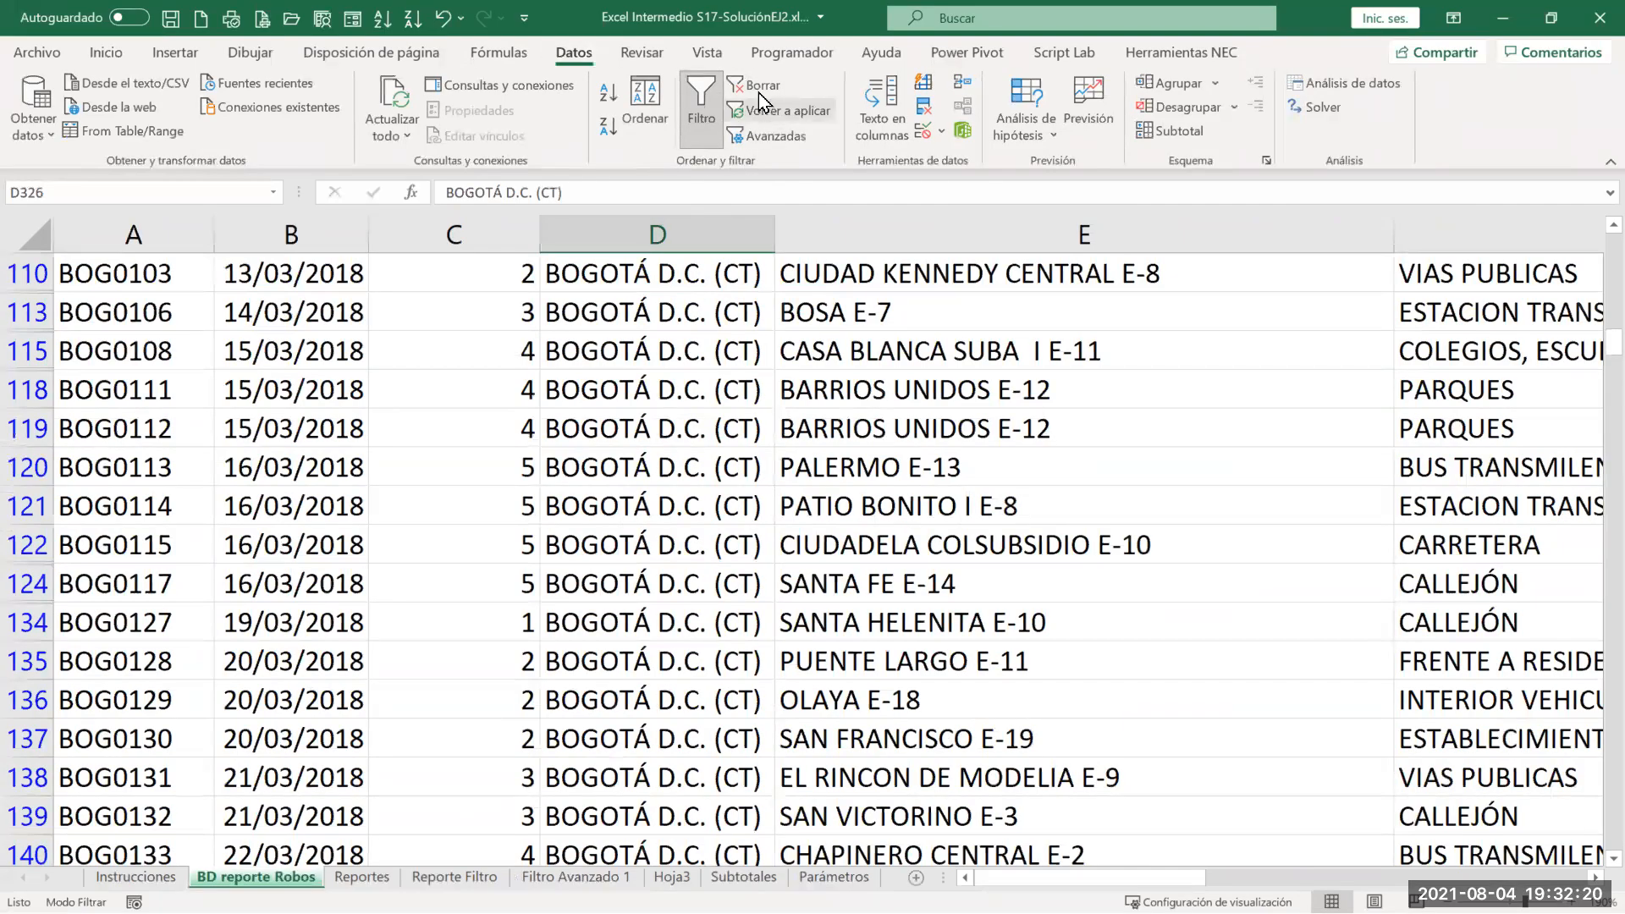
click(627, 329)
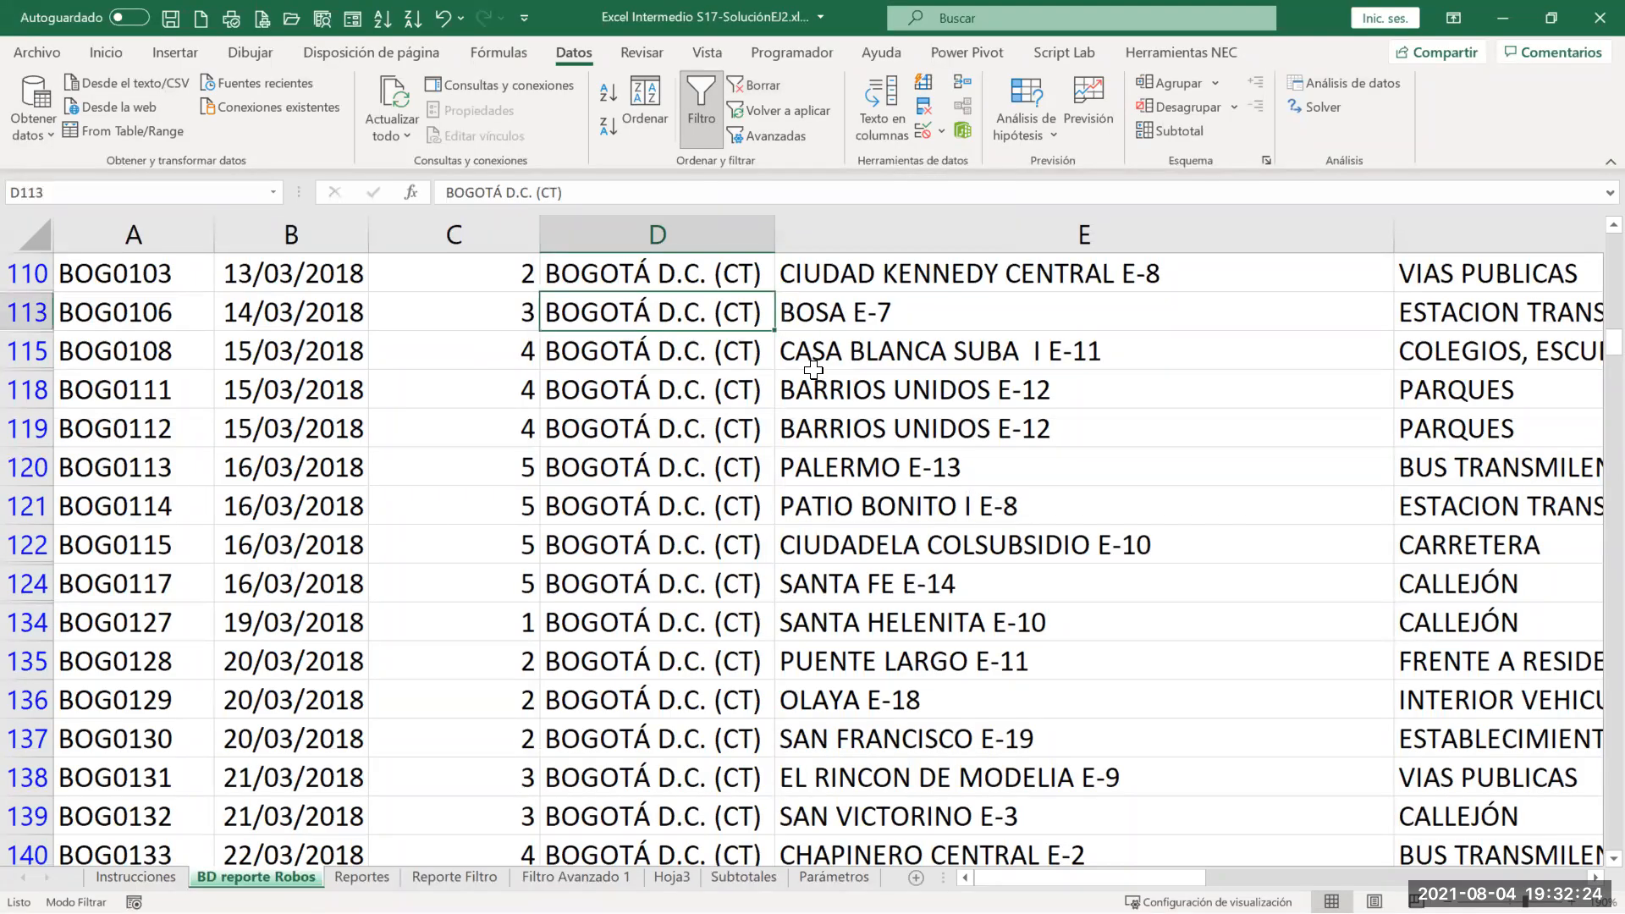
key(ctrl+Up)
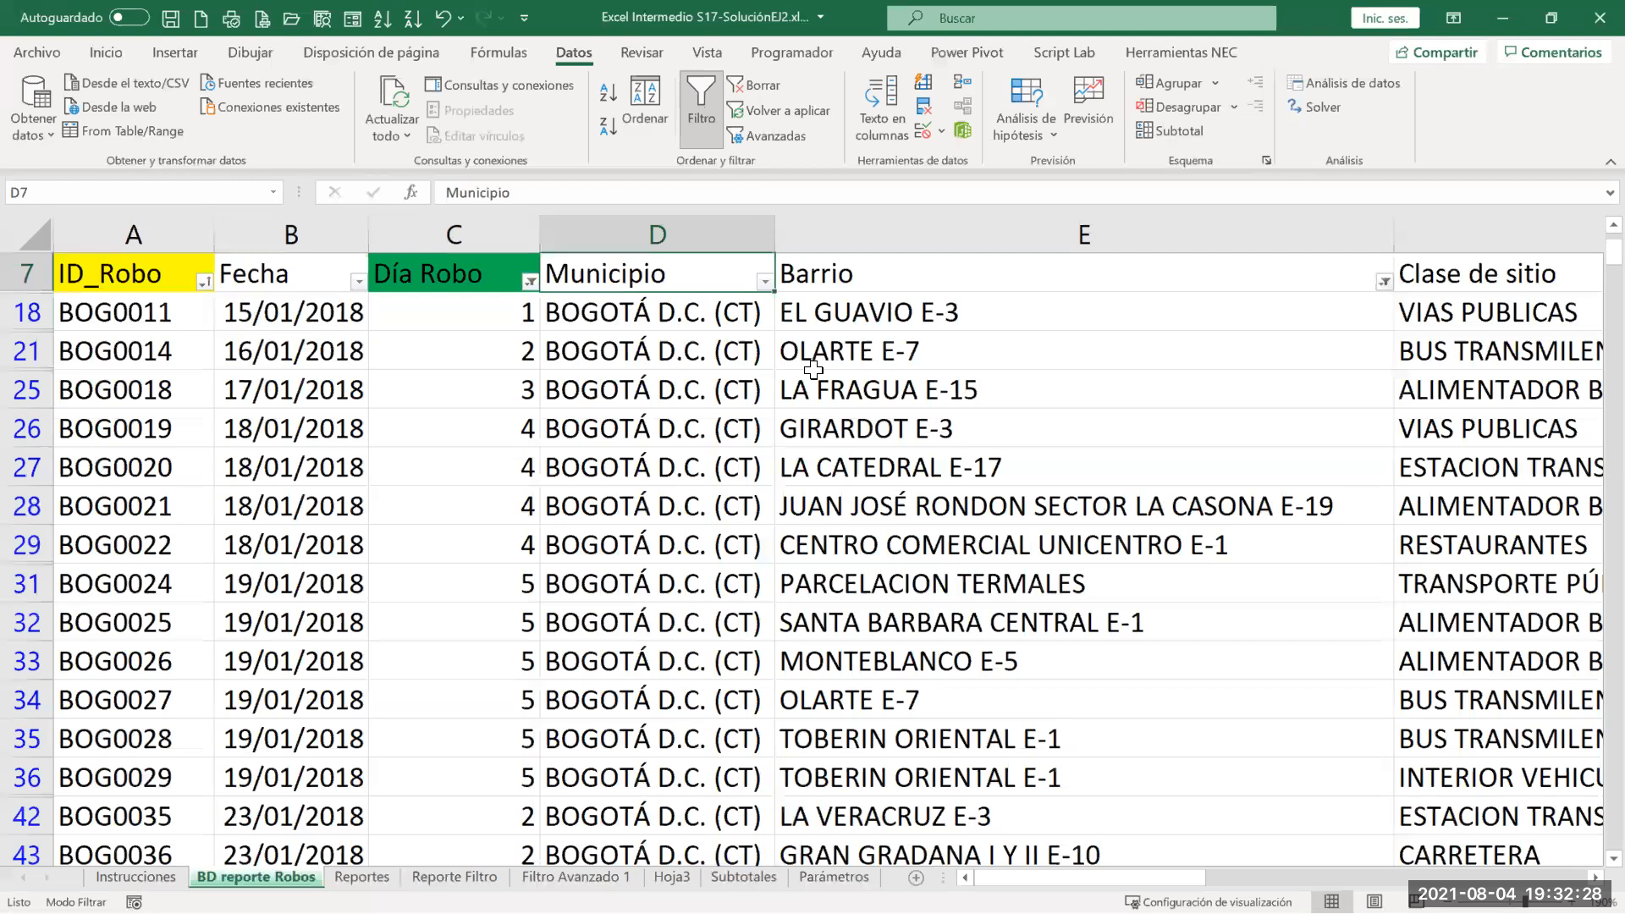
click(692, 103)
scroll(583, 458, up, 2)
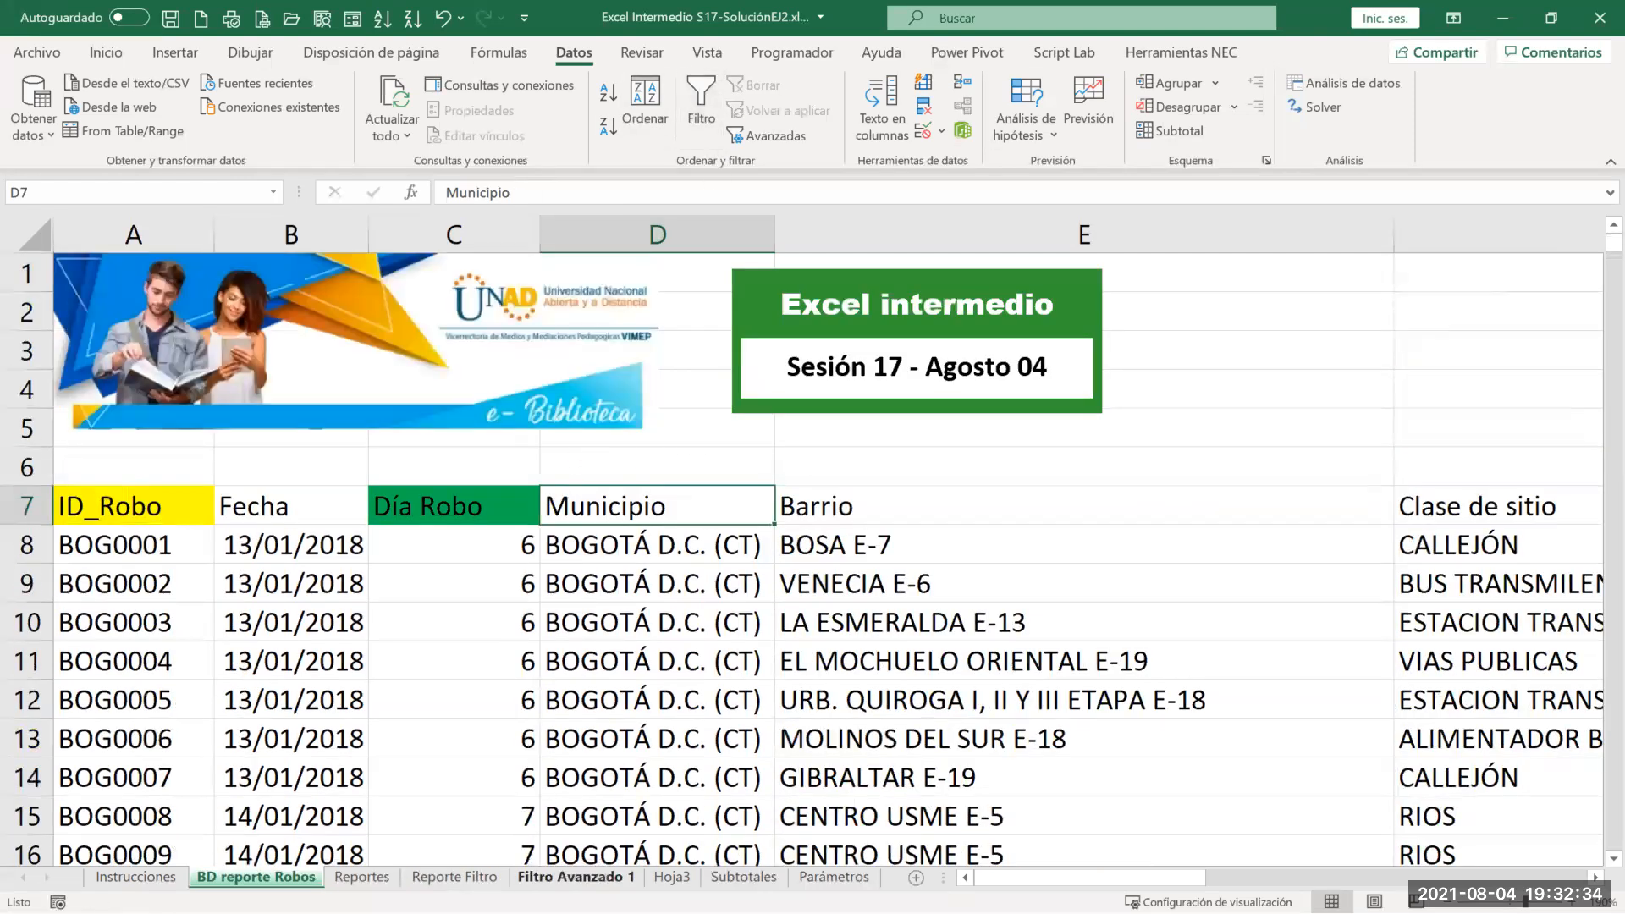
Step: Enter the heading "Tabla con criterios" in cell B1 of the Filtro Avanzado 1 sheet and fit column B to it
click(576, 877)
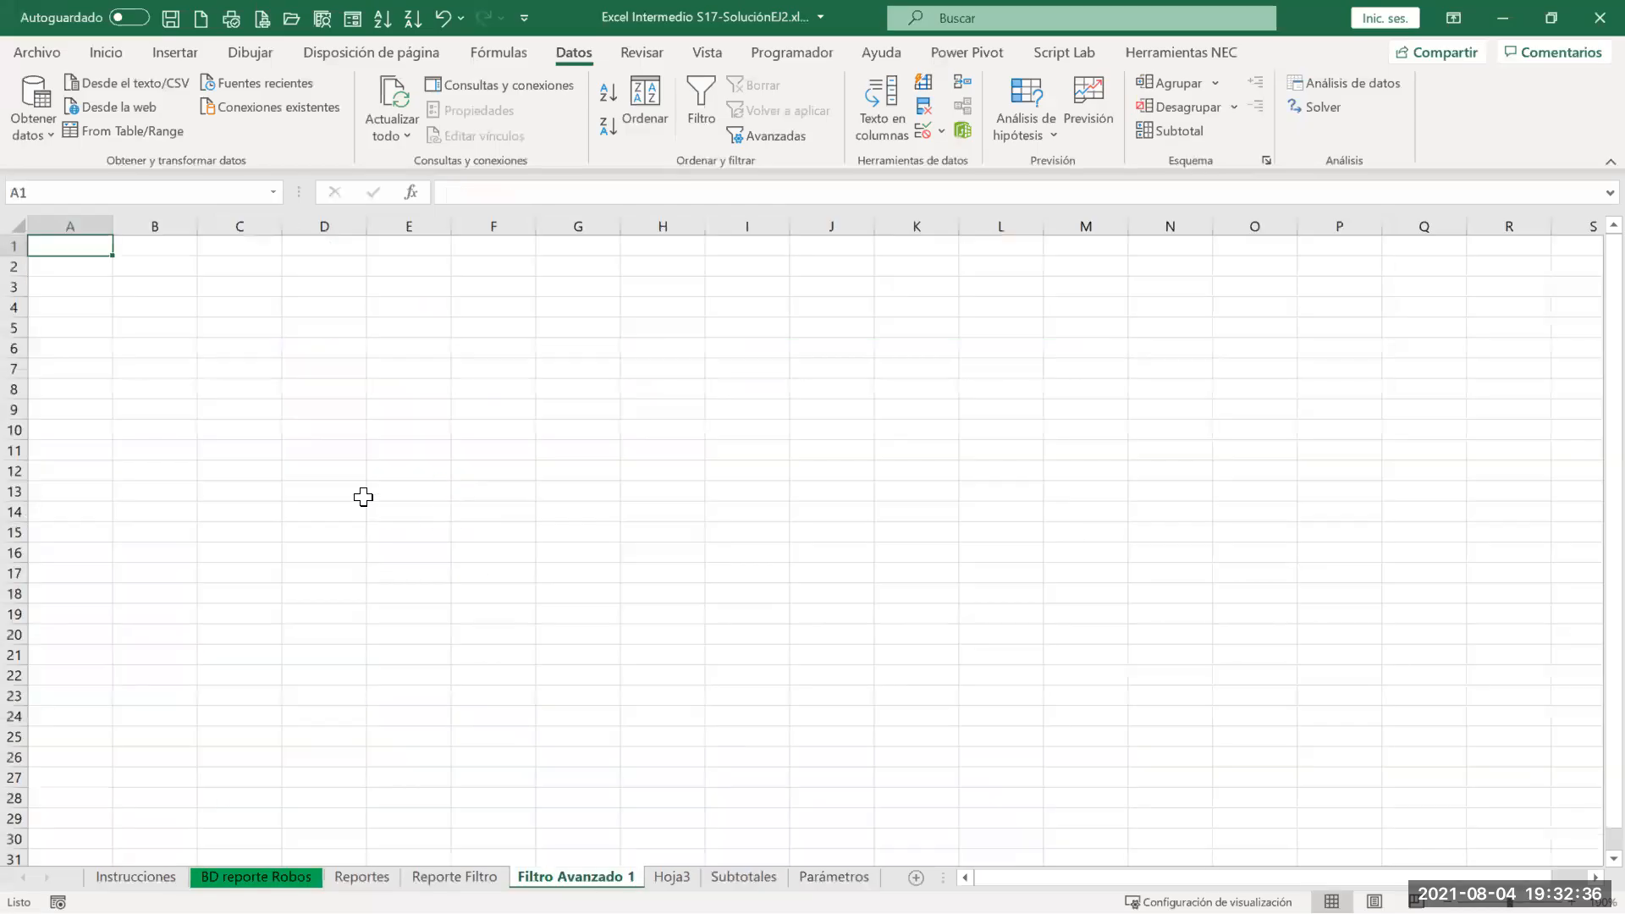
scroll(367, 484, up, 4)
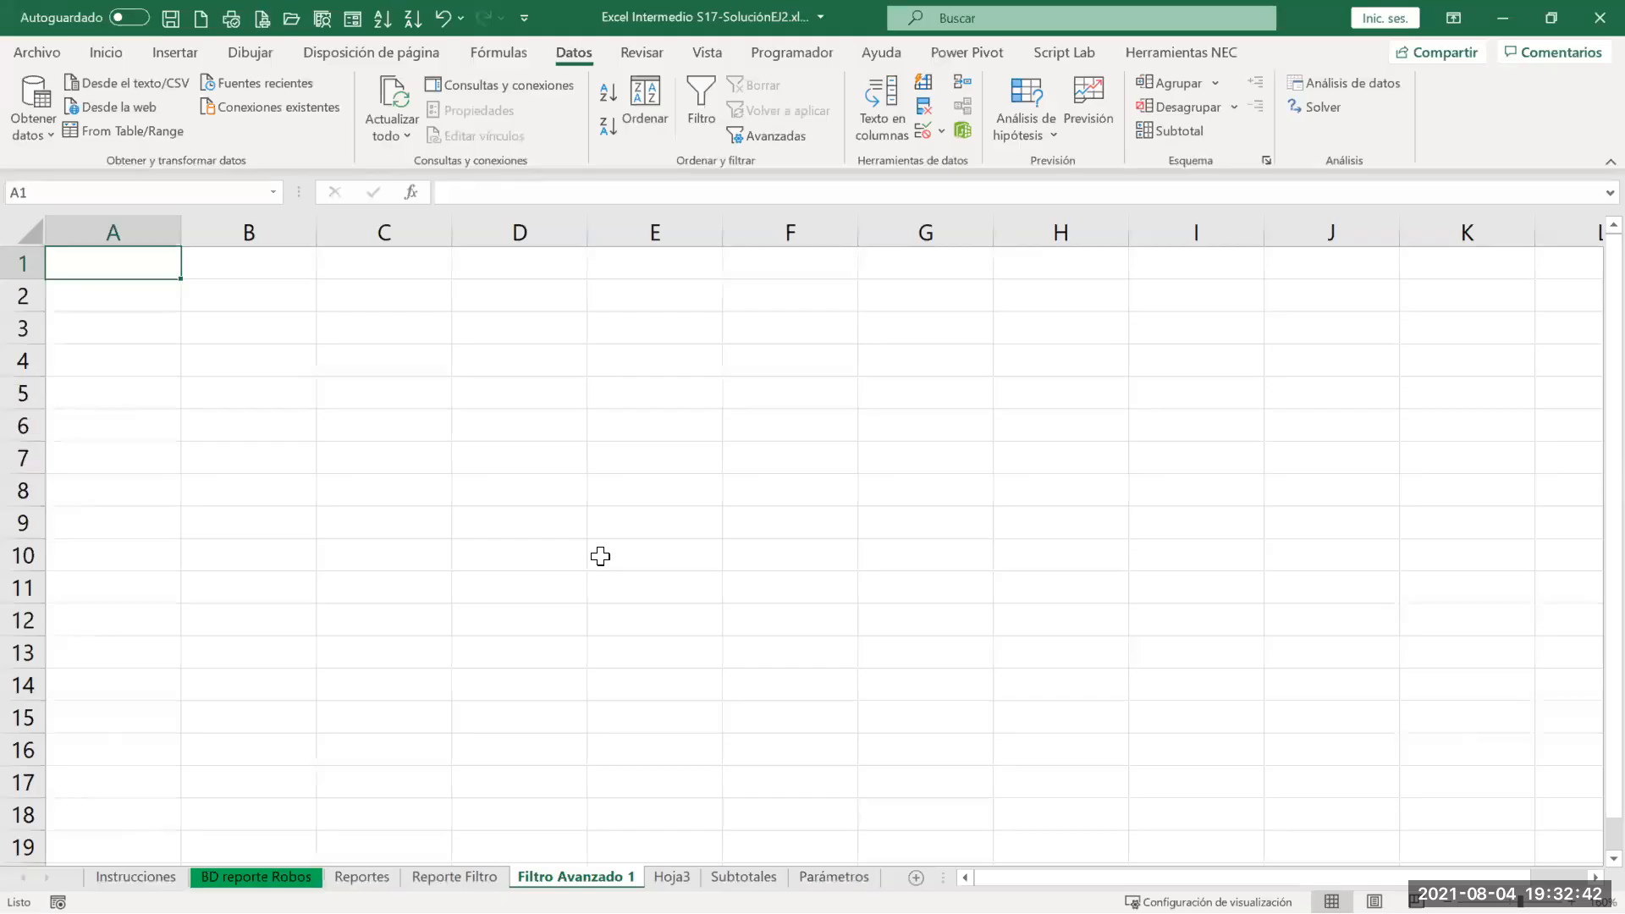
click(251, 268)
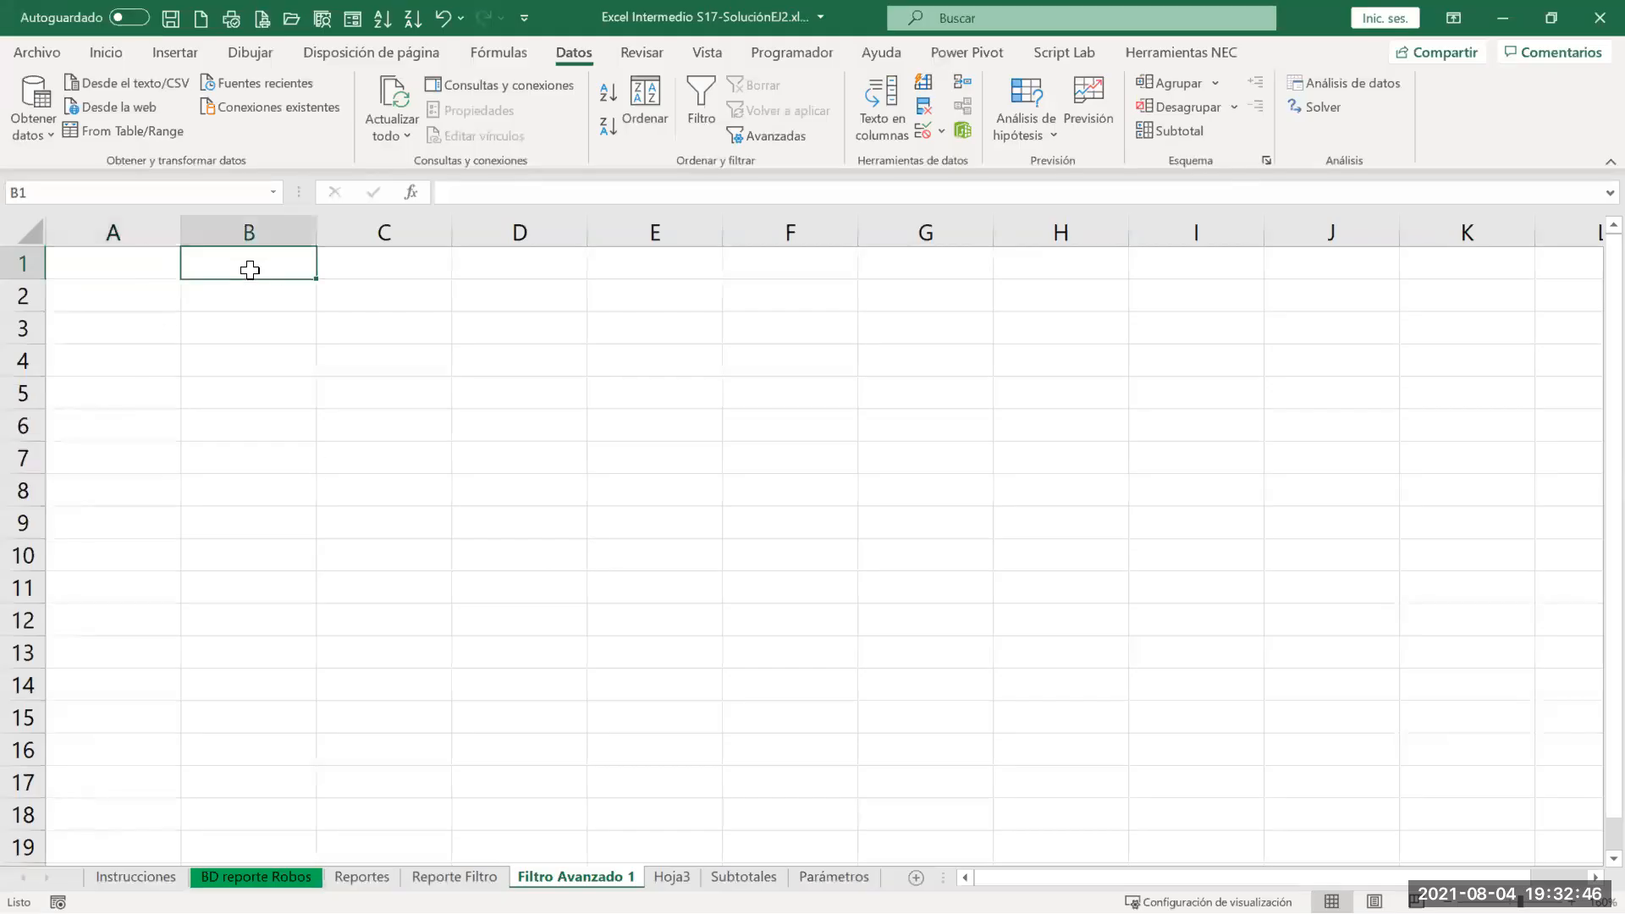
text(Tabla con criterios)
key(Return)
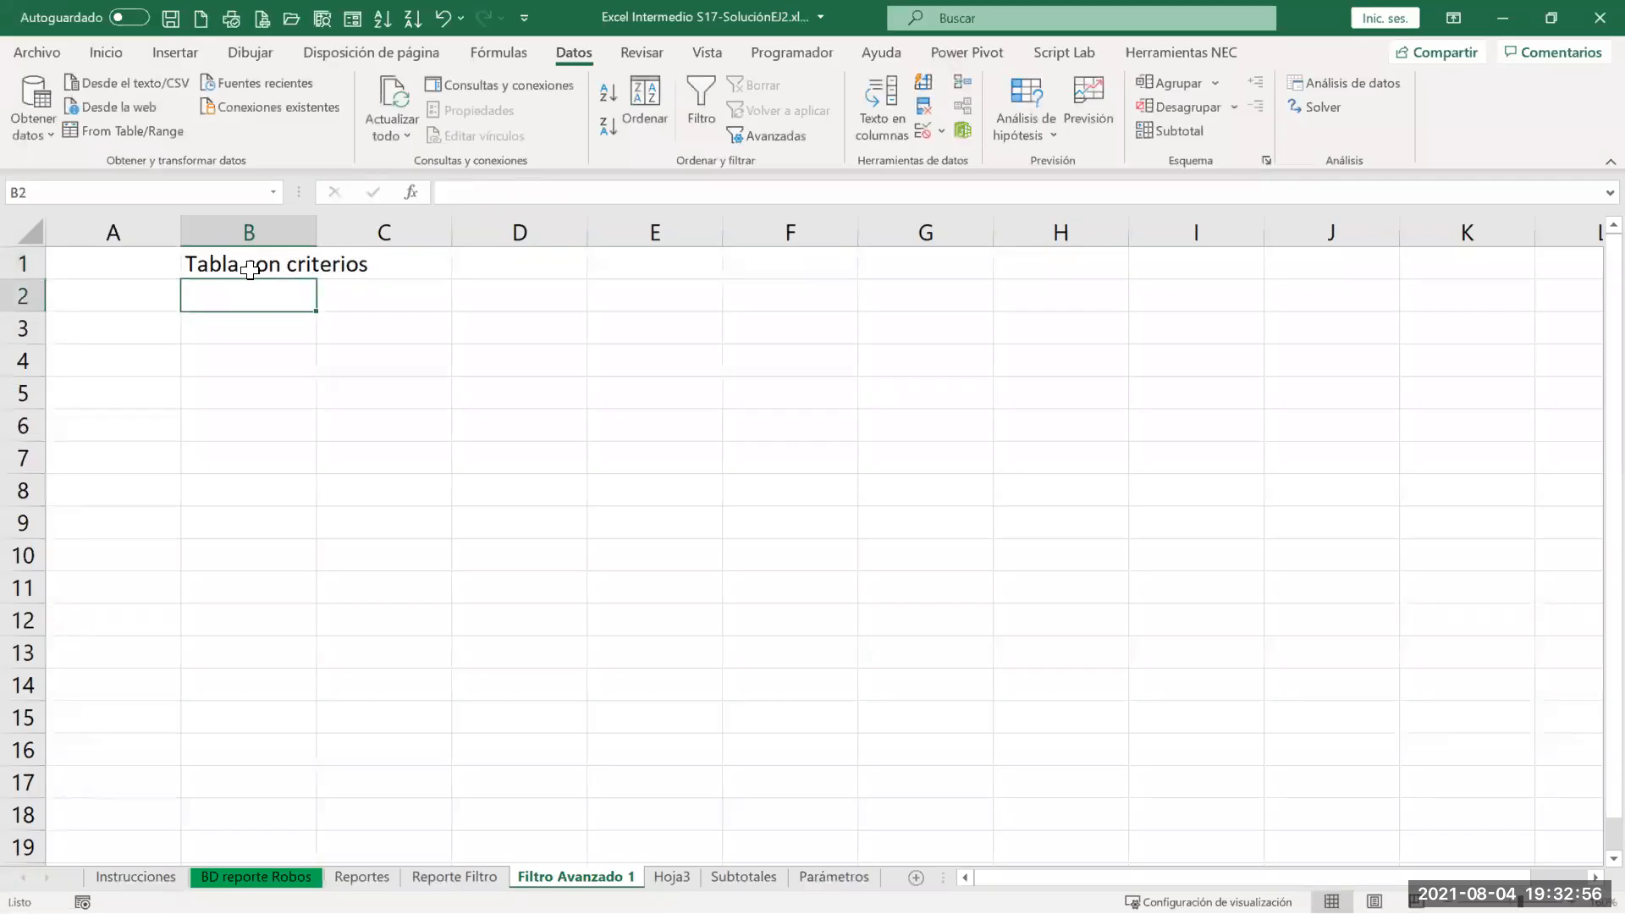
double_click(315, 228)
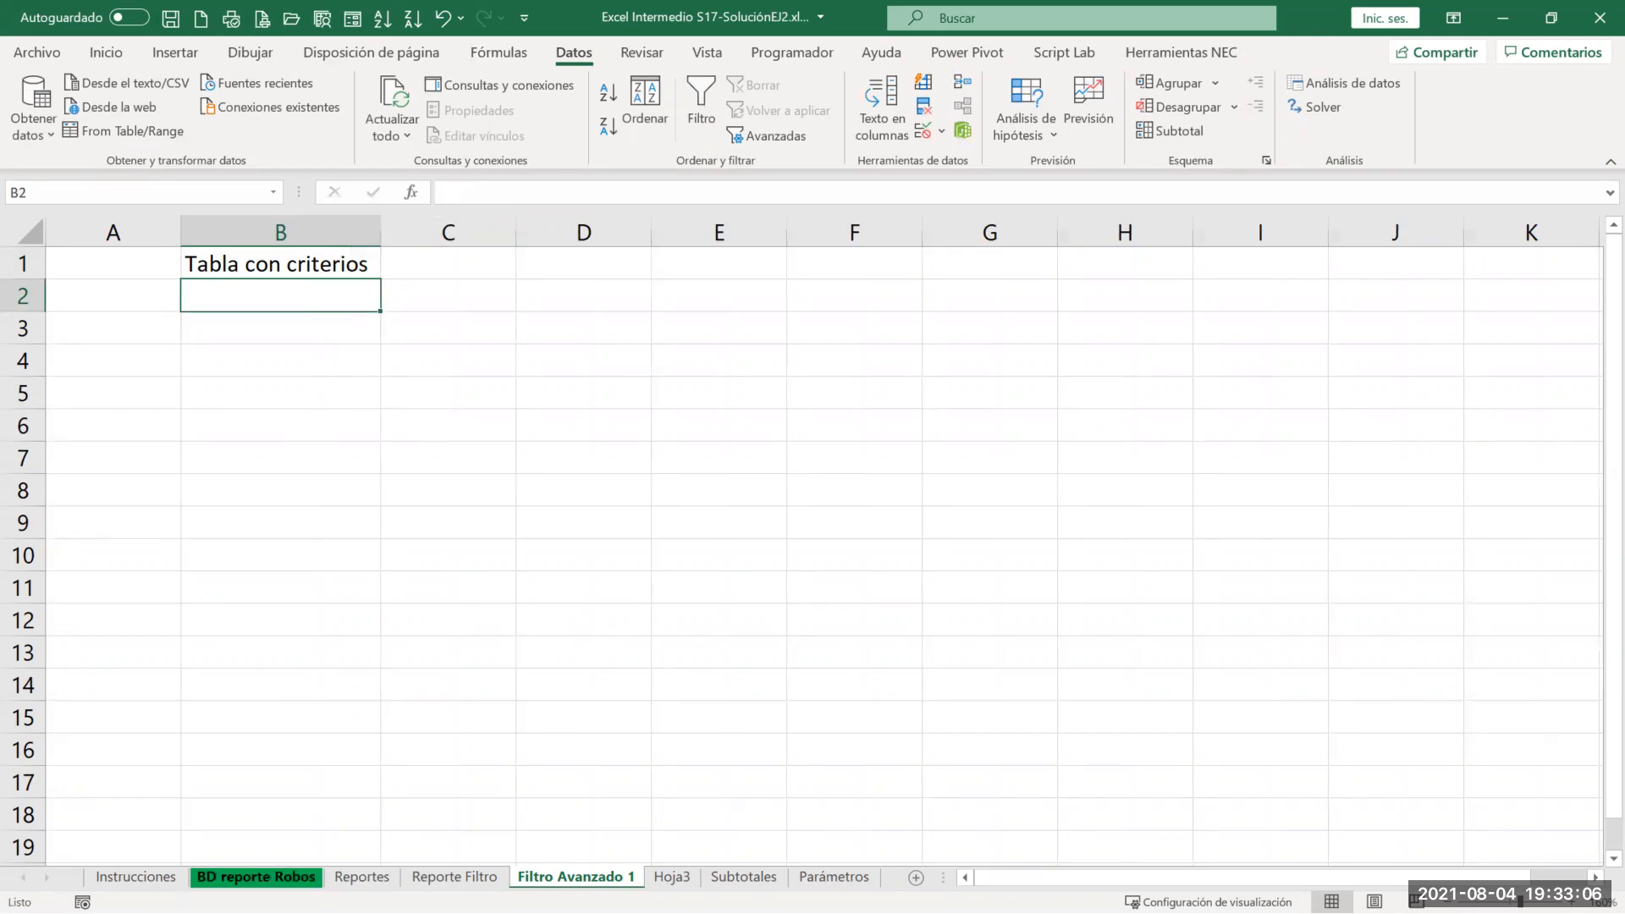
Step: Check exercise 7 on the Instrucciones sheet and return to the Filtro Avanzado 1 sheet
click(135, 877)
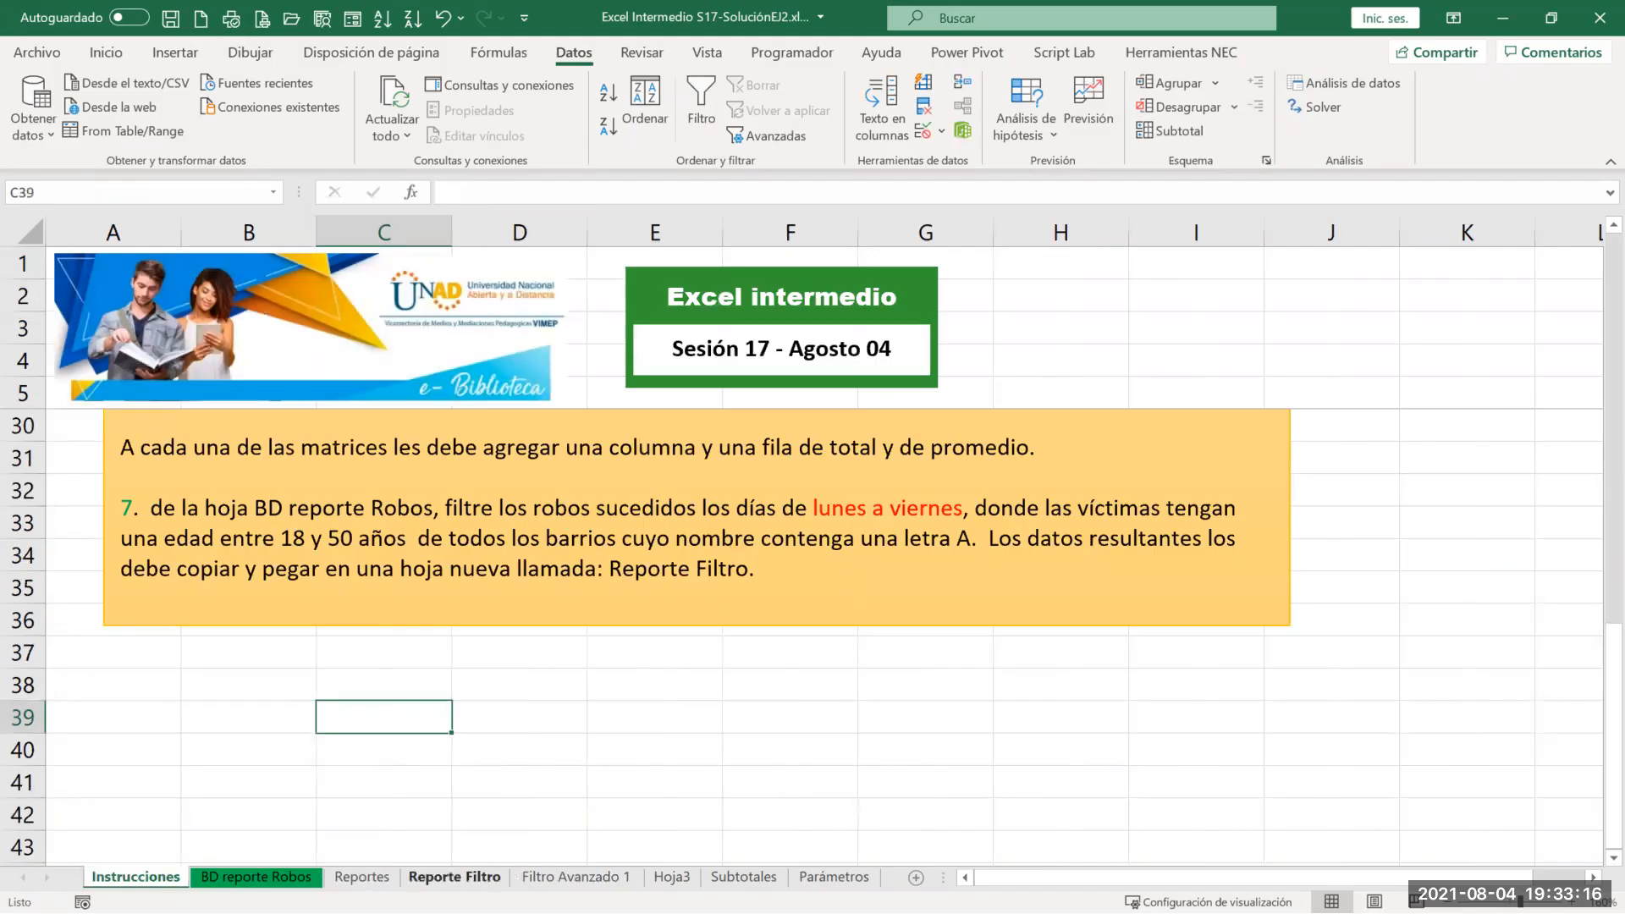
key(ctrl+Page_Down)
key(ctrl+Page_Down)
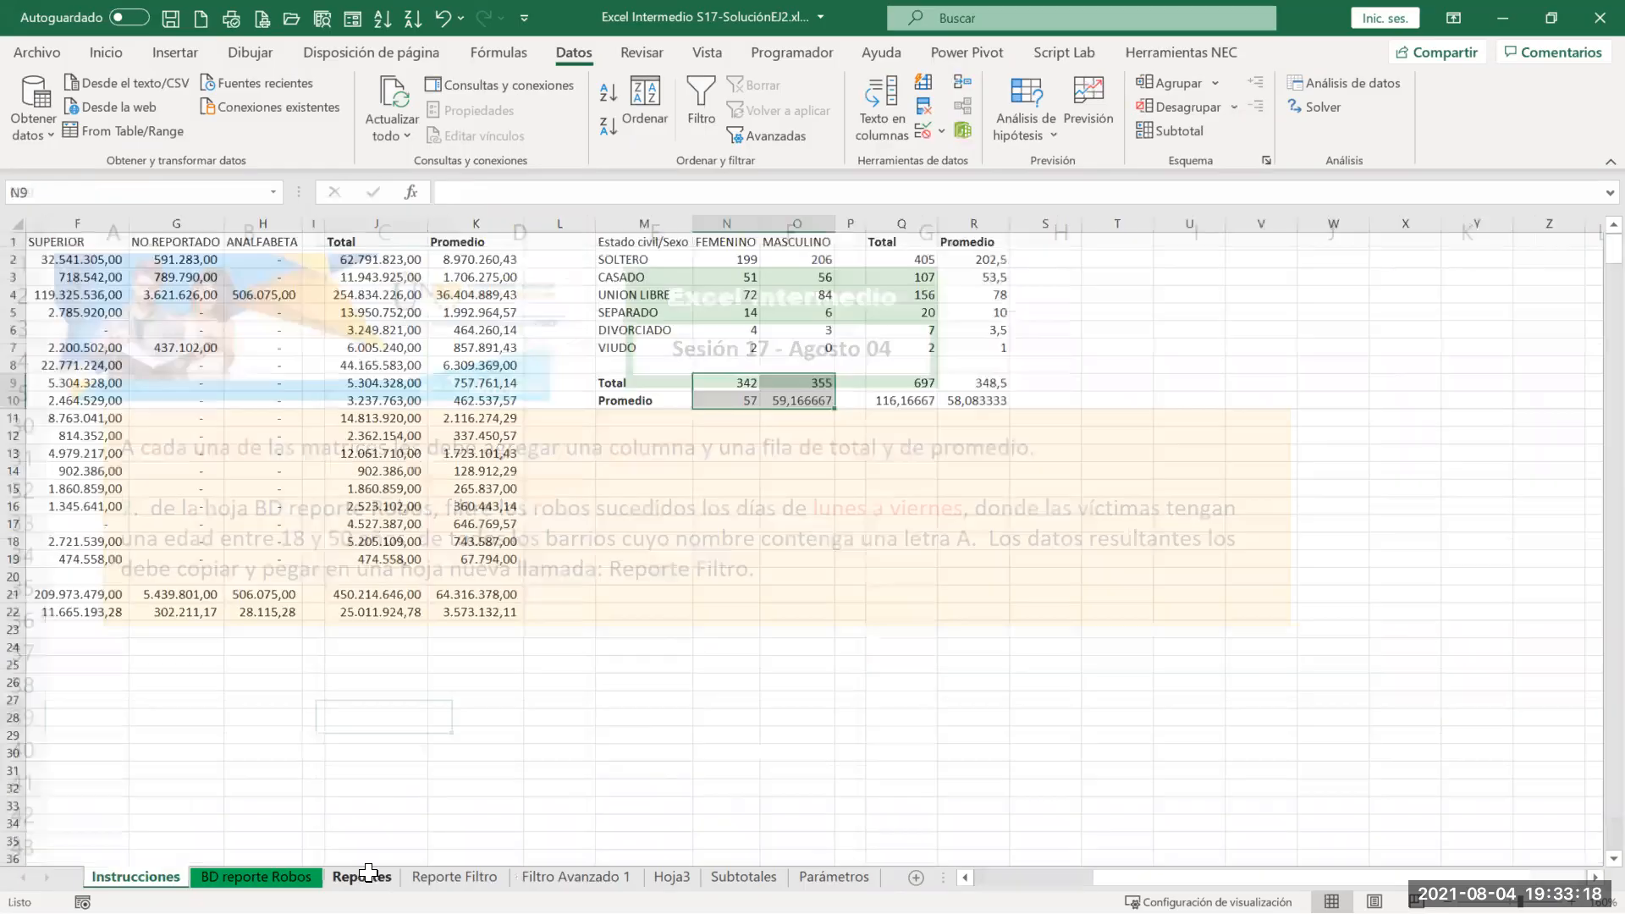
key(ctrl+Page_Down)
key(ctrl+Page_Down)
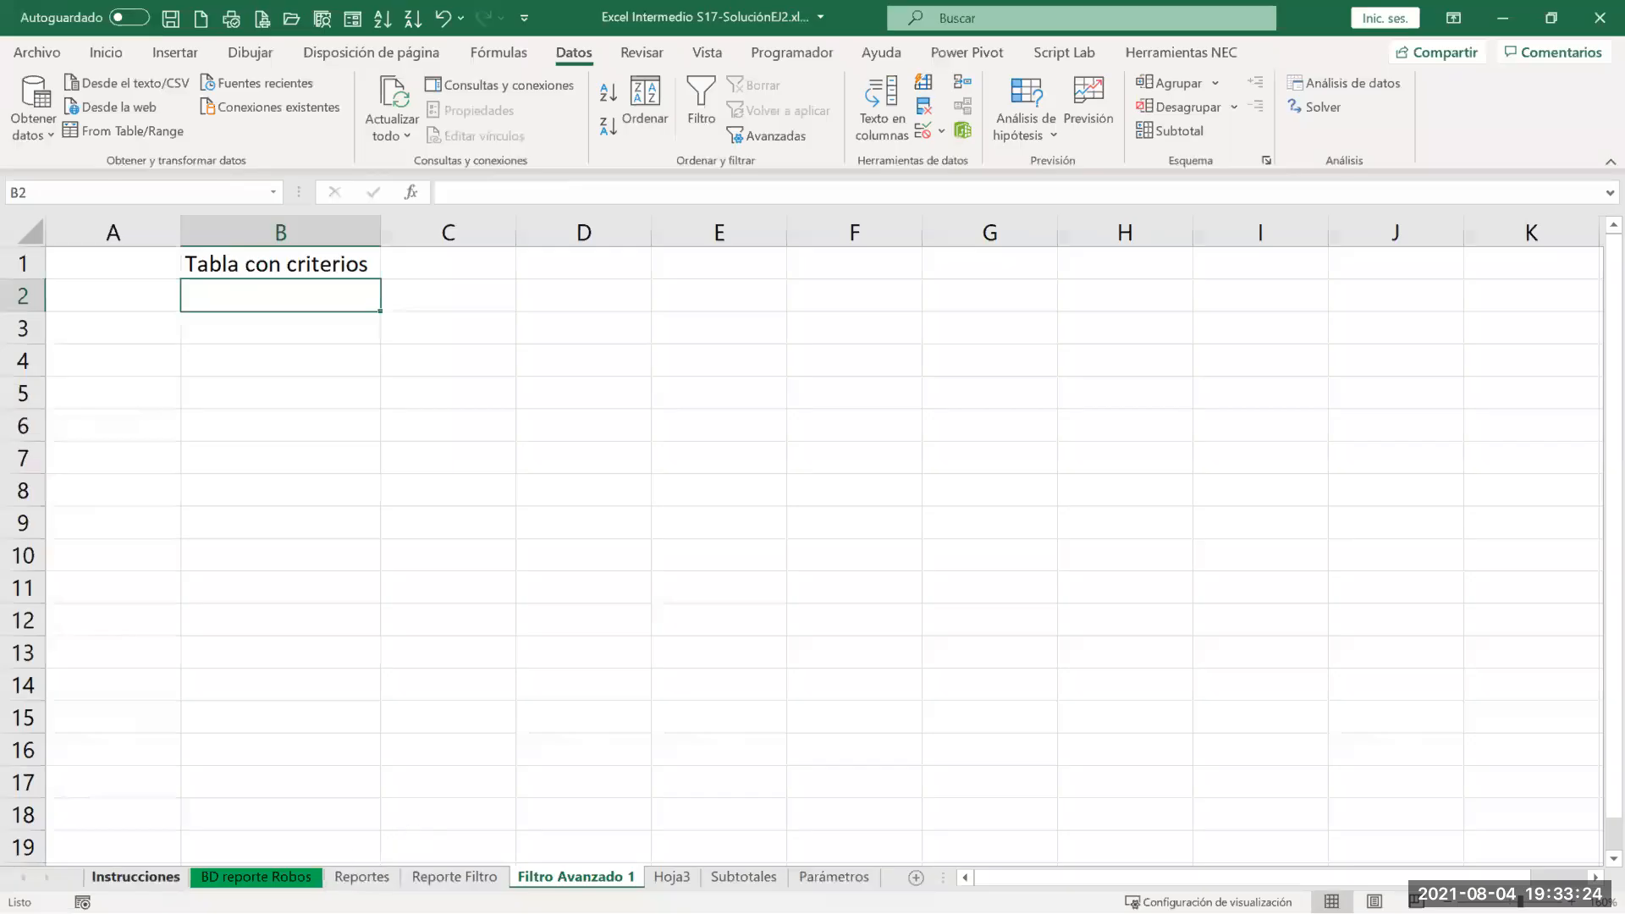
Step: Examine the brand spellings in the MARCA column of the BD reporte Robos sheet
click(256, 877)
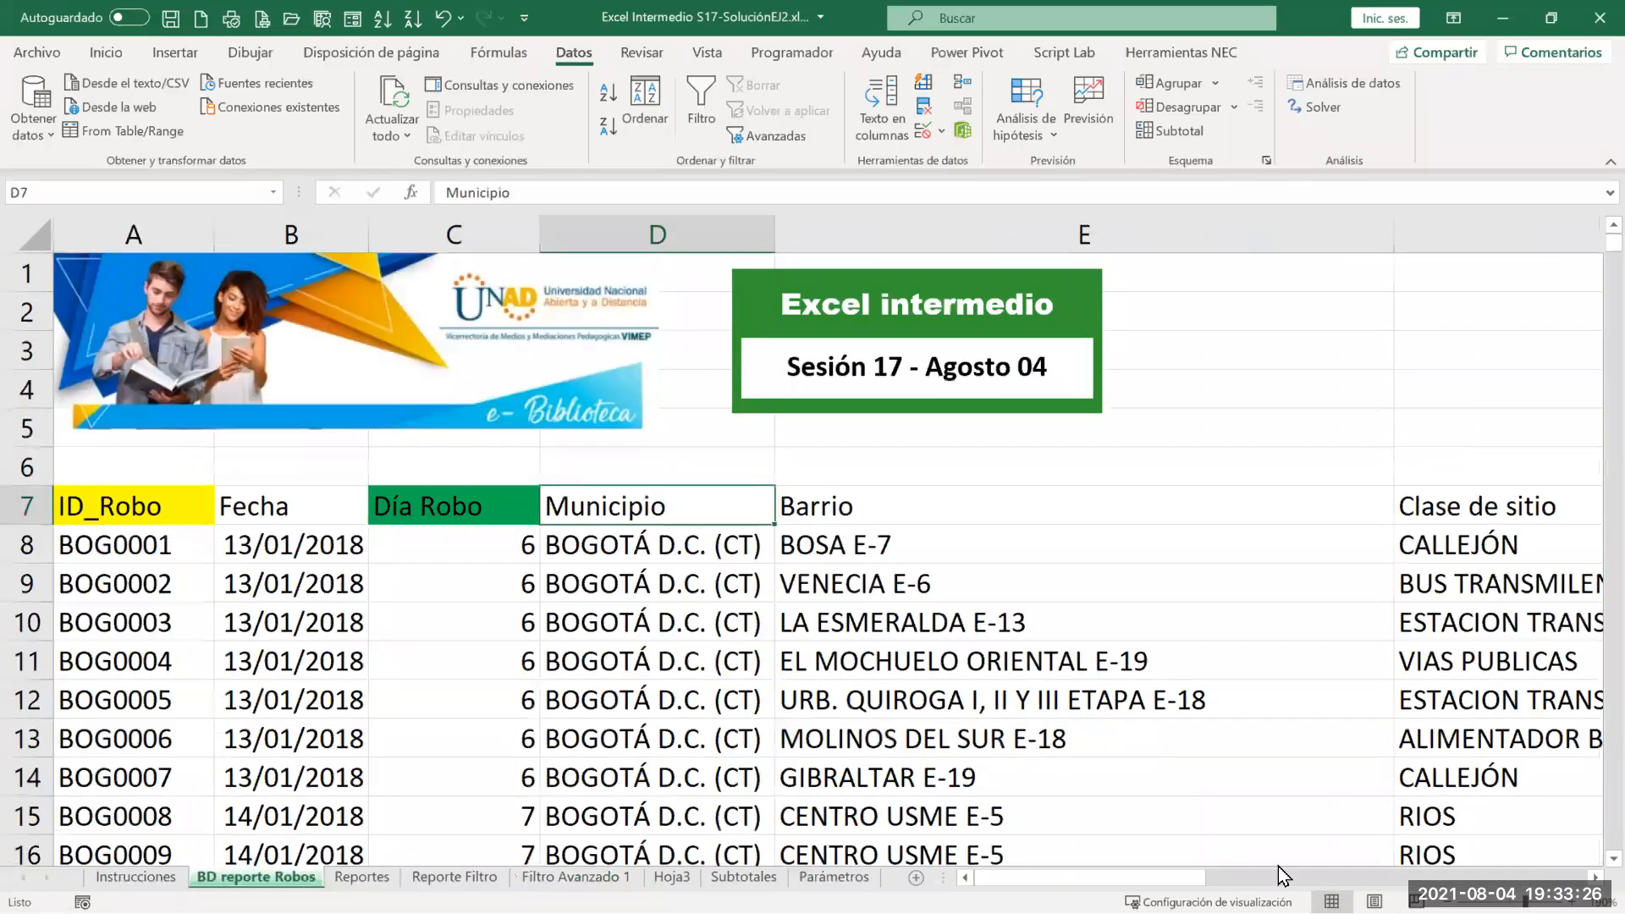
scroll(1439, 854, right, 6)
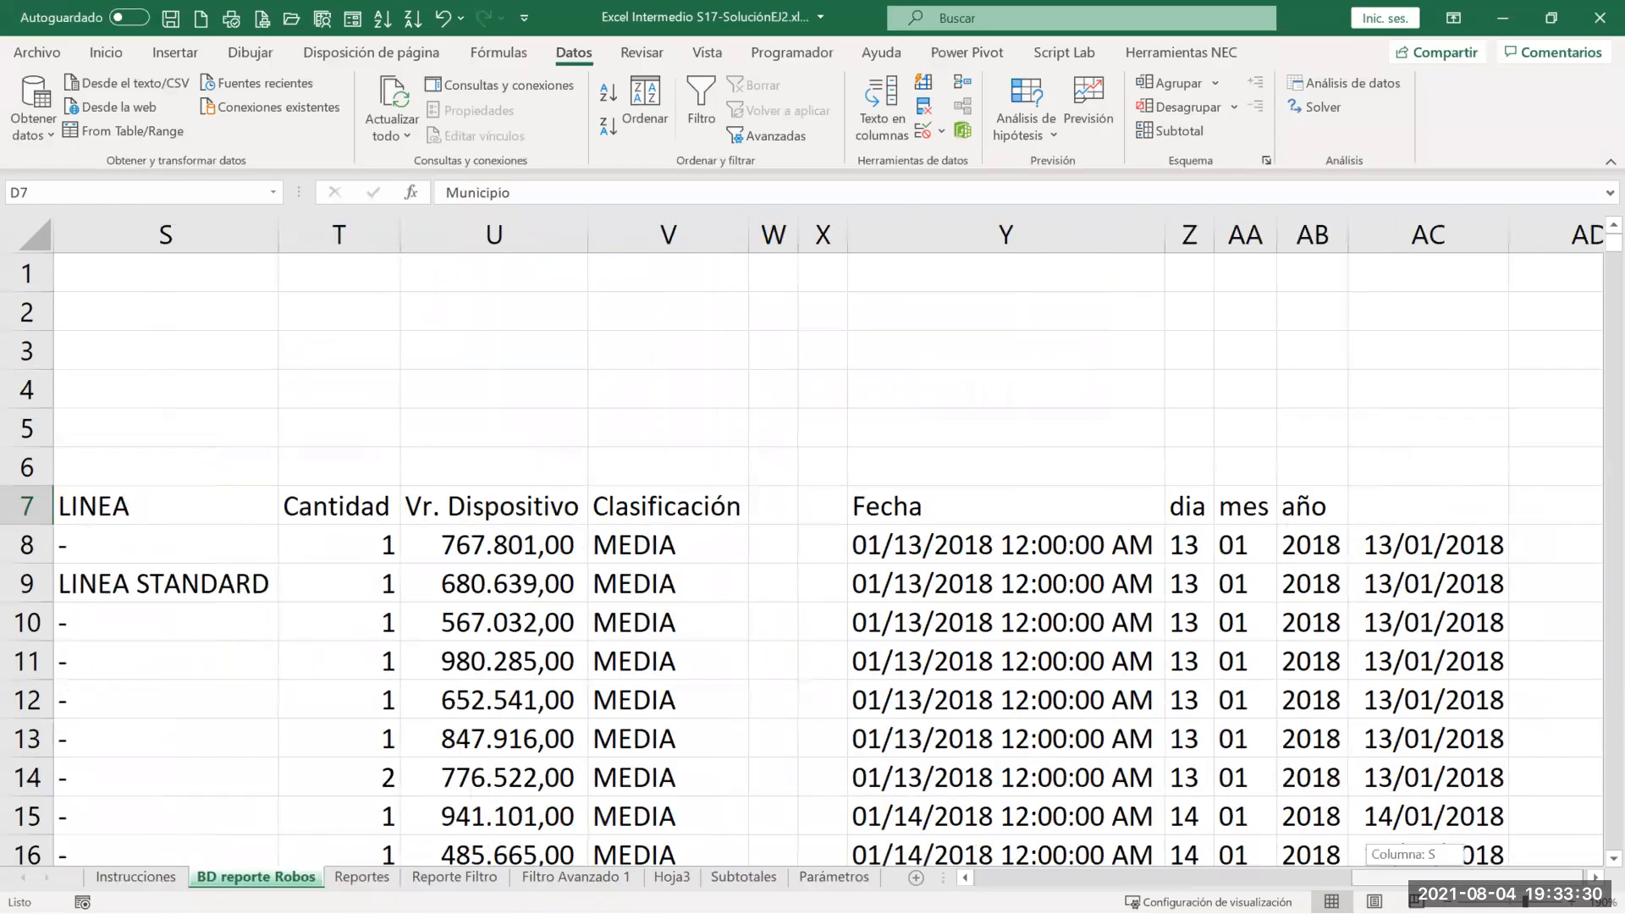
scroll(914, 754, left, 4)
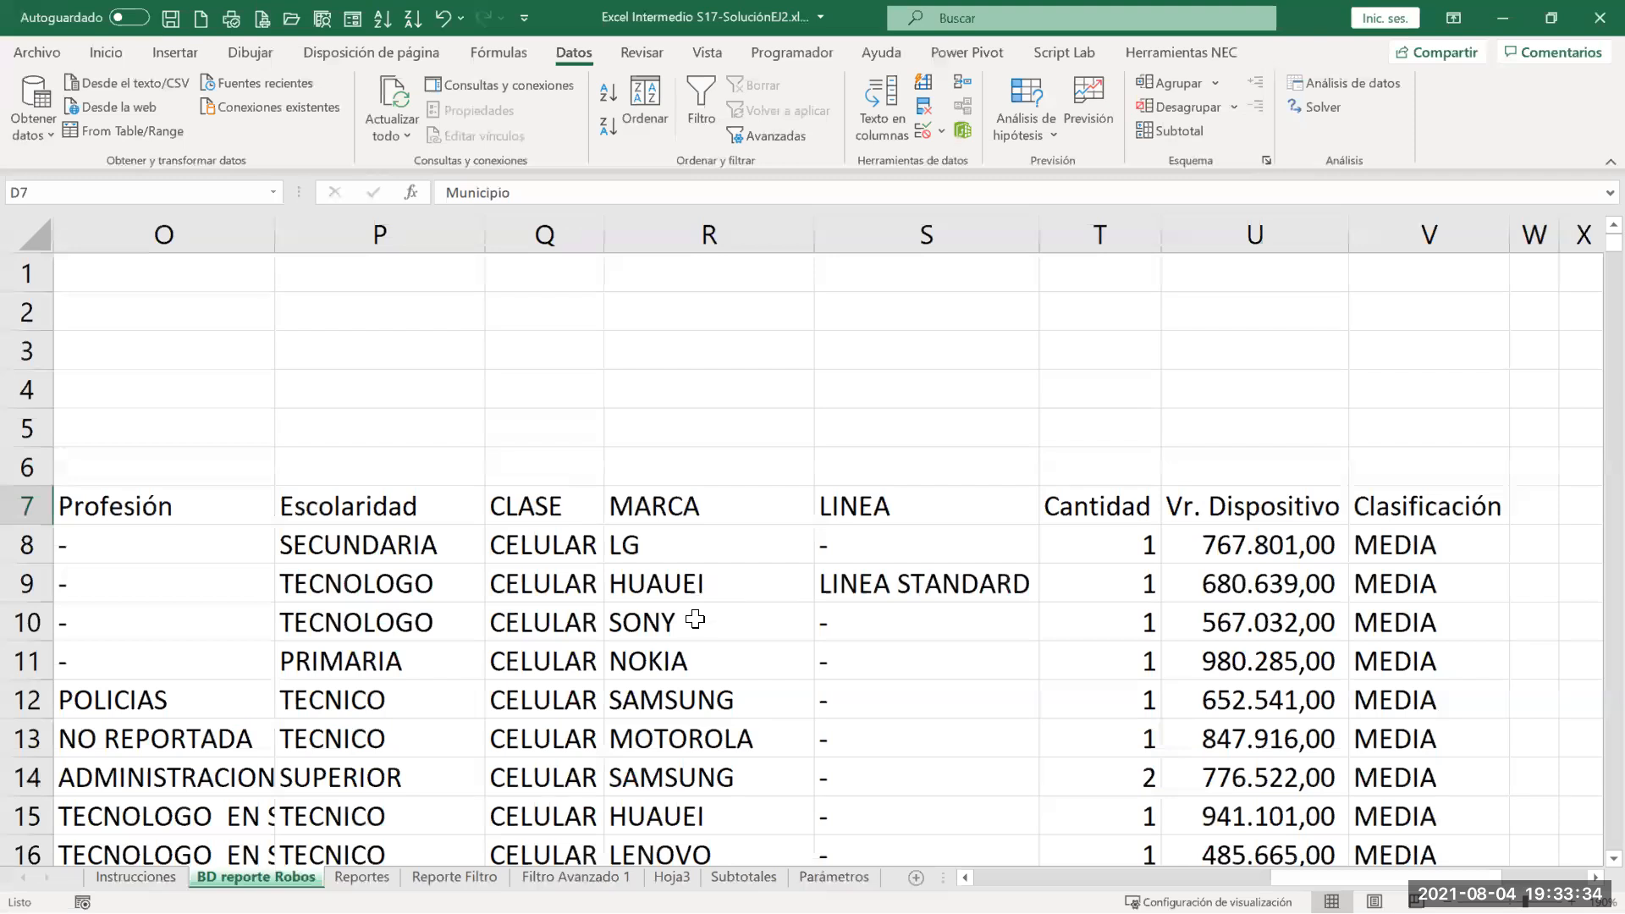
click(686, 662)
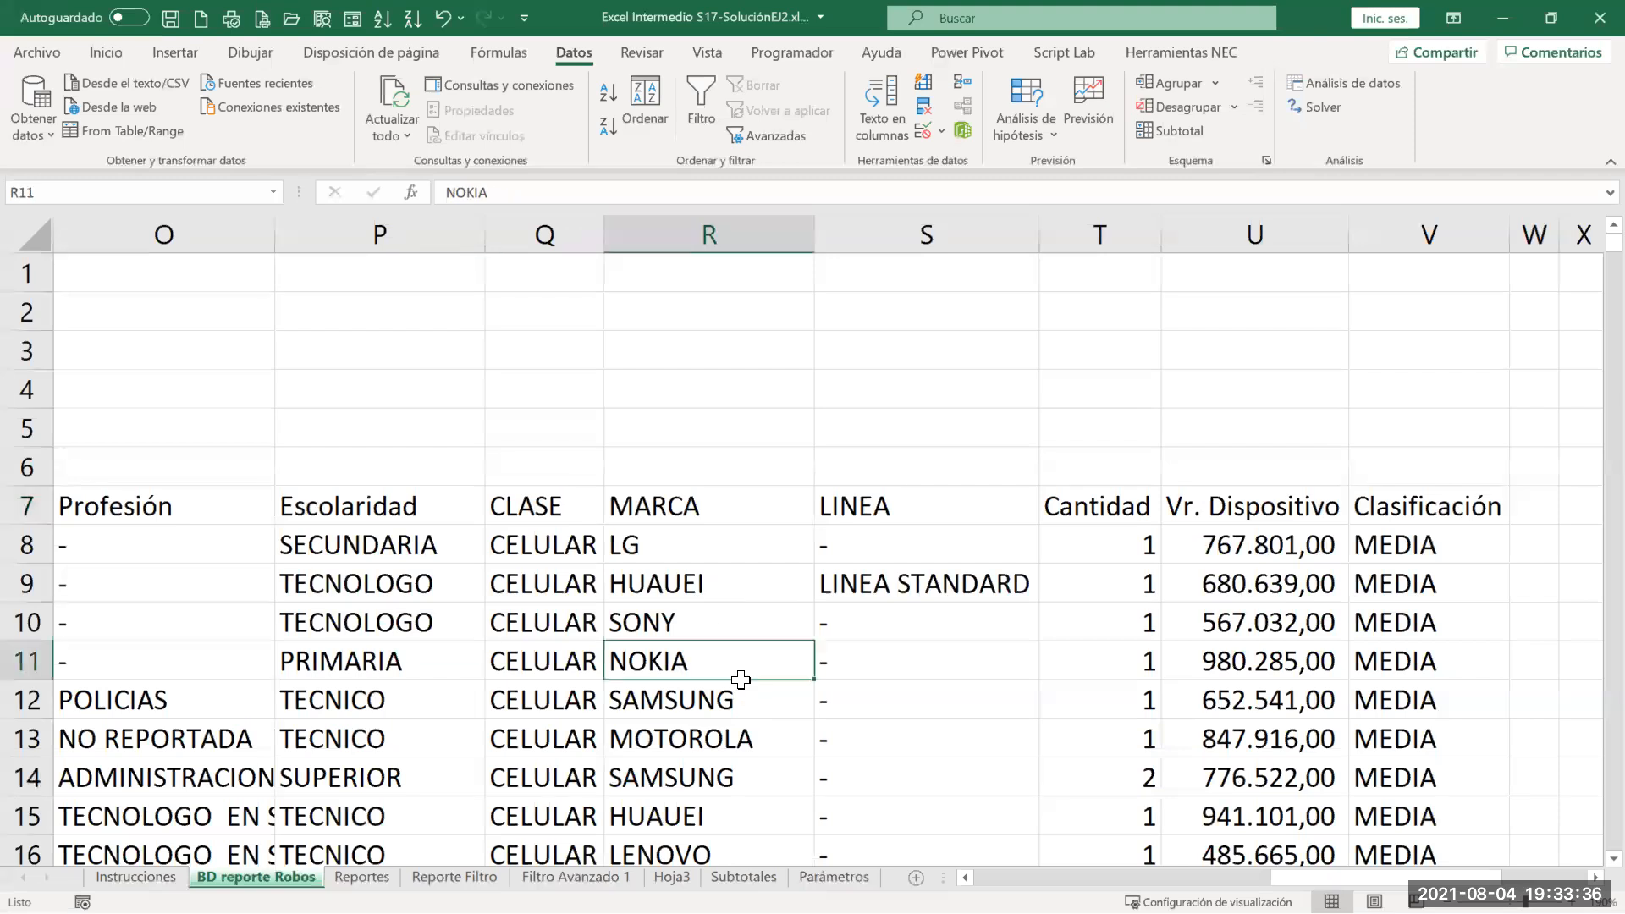
click(694, 586)
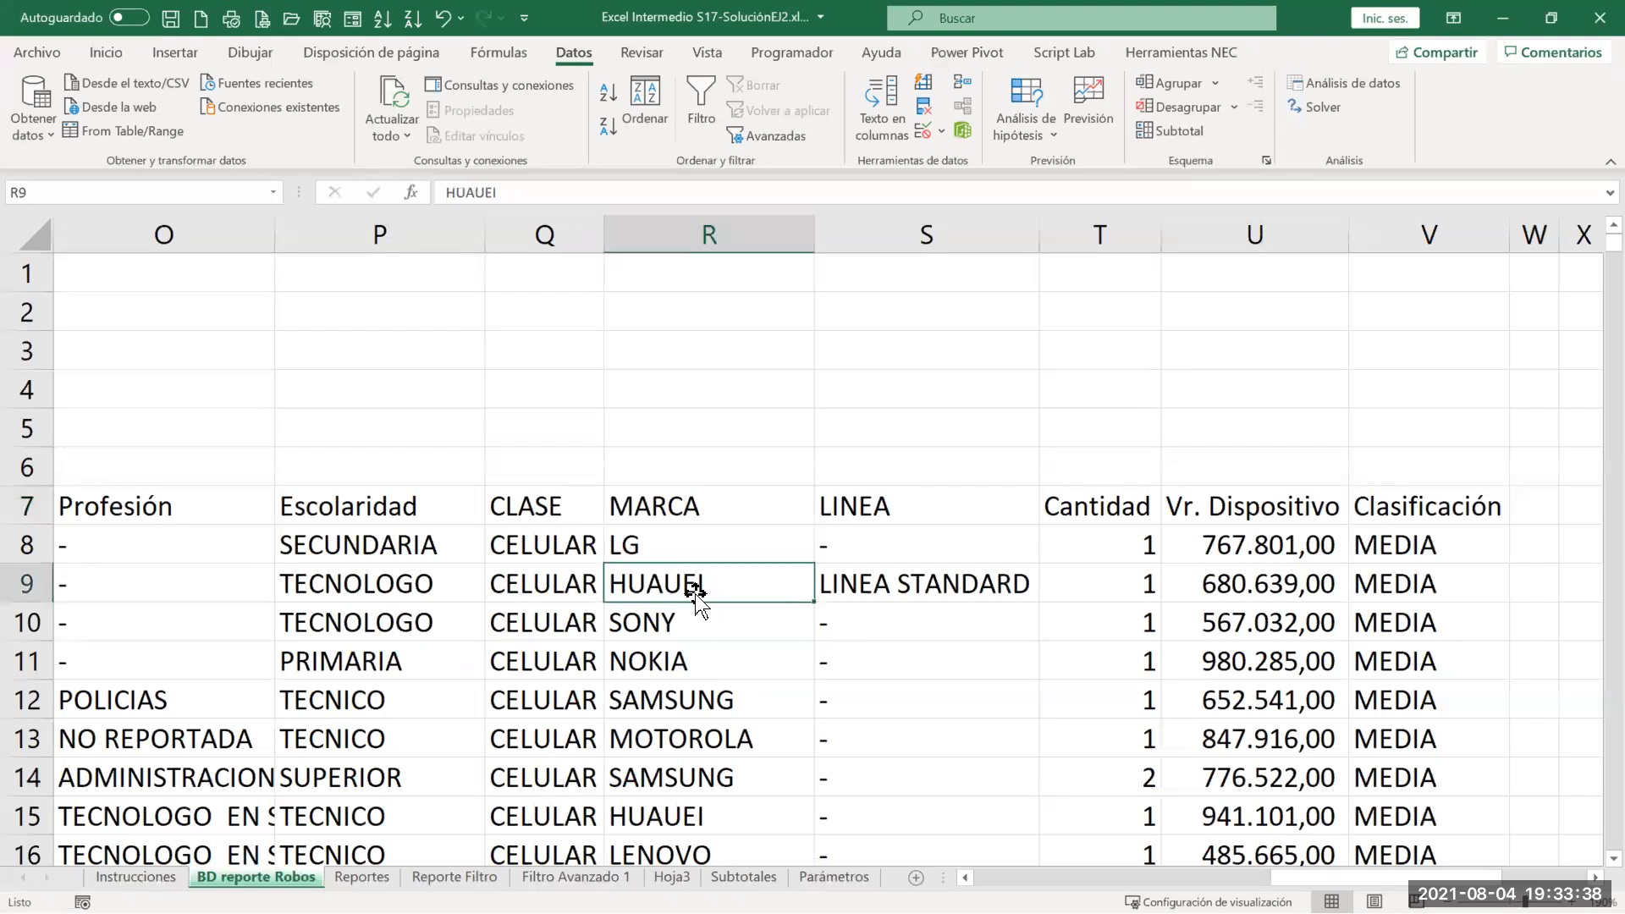
click(692, 505)
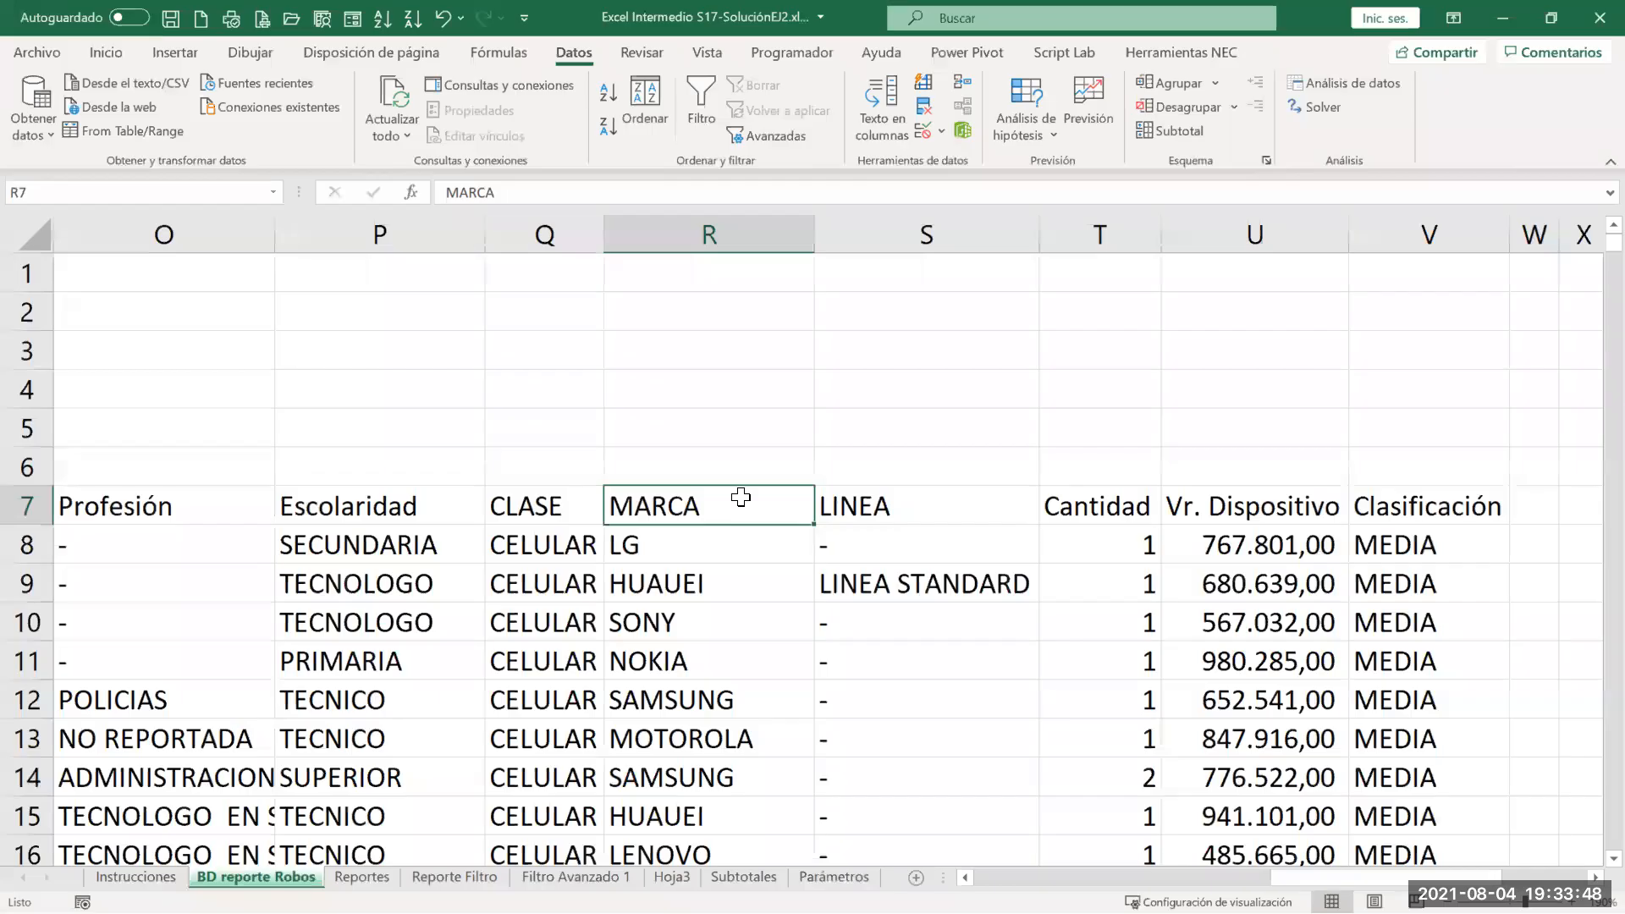
Step: Turn on filtering for the data headers and review the brands offered by the MARCA filter
key(ctrl+shift+l)
click(804, 514)
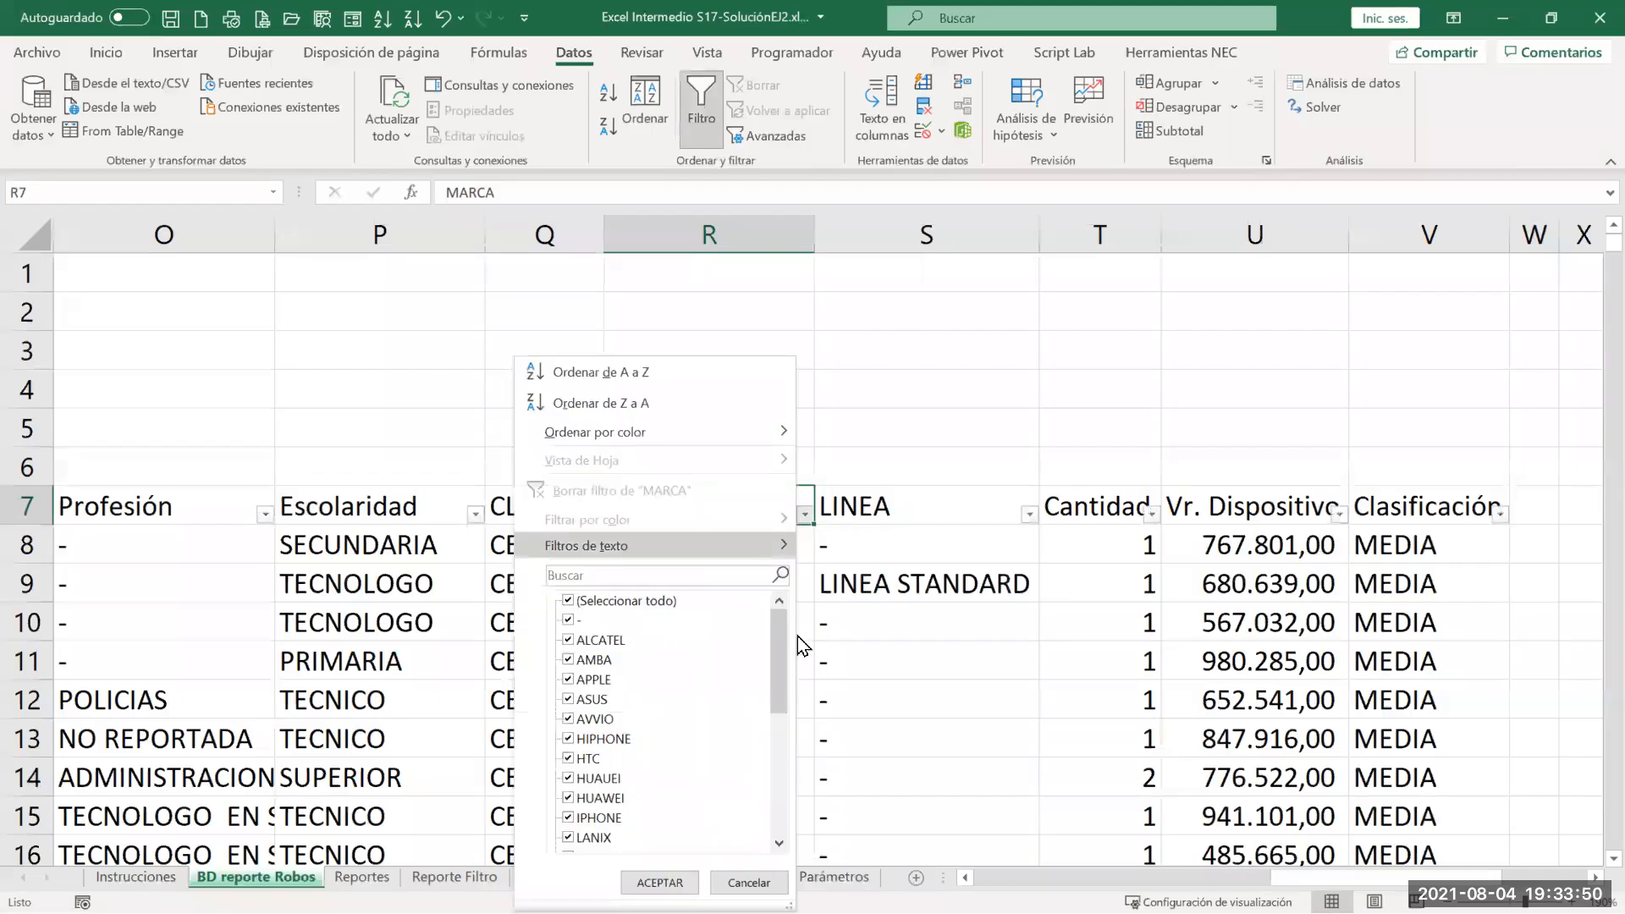
drag(782, 659, 771, 698)
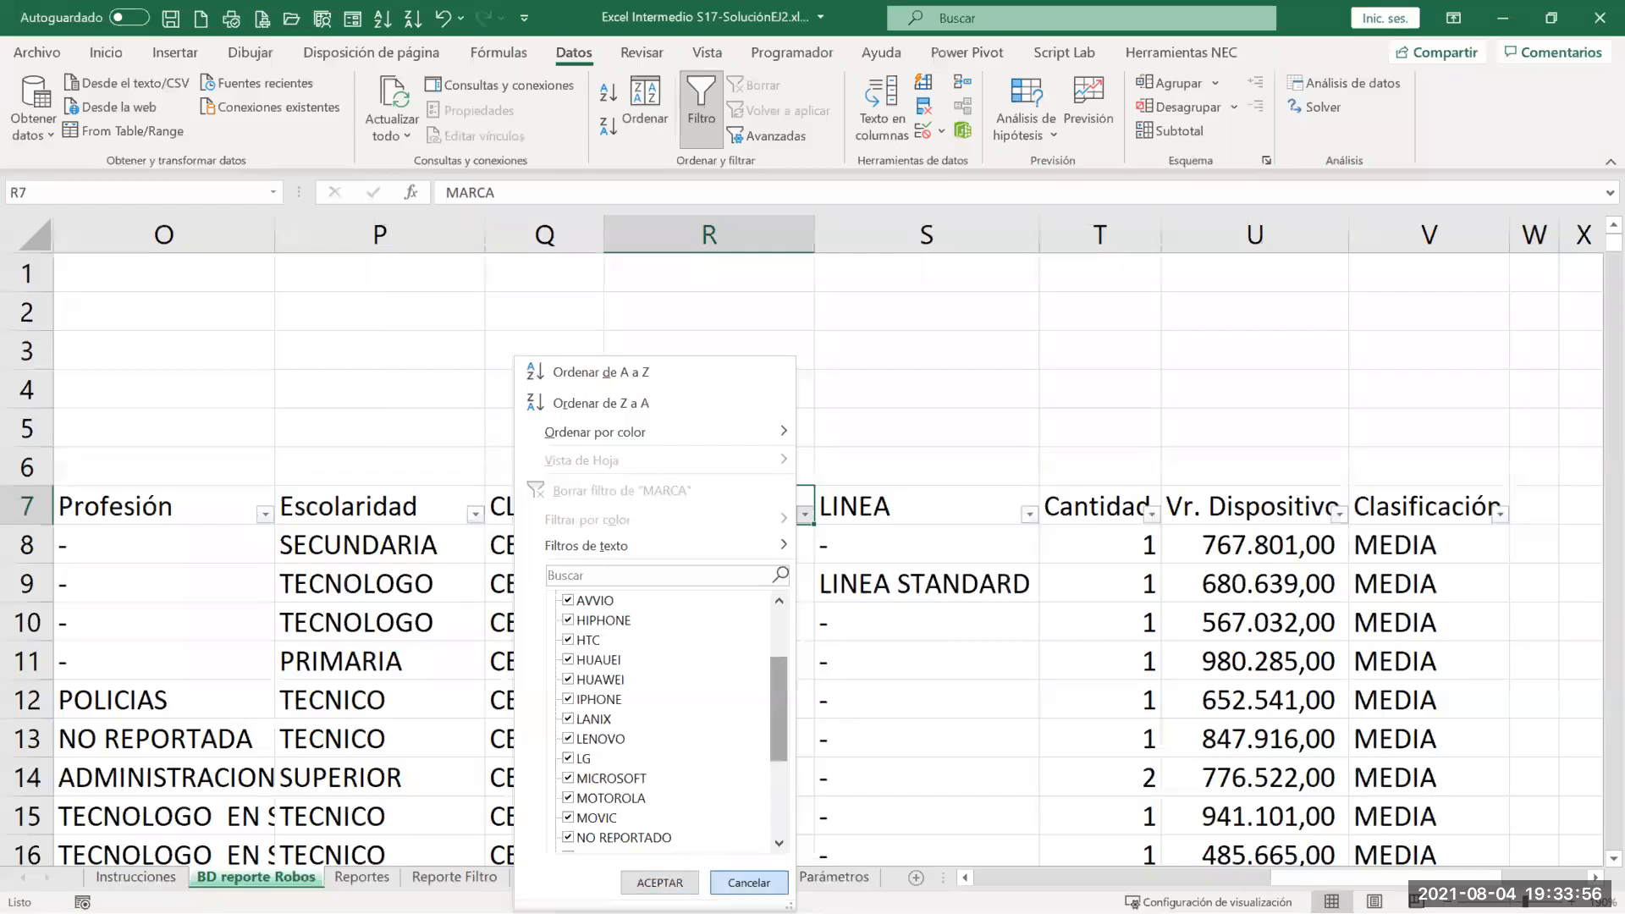
click(749, 882)
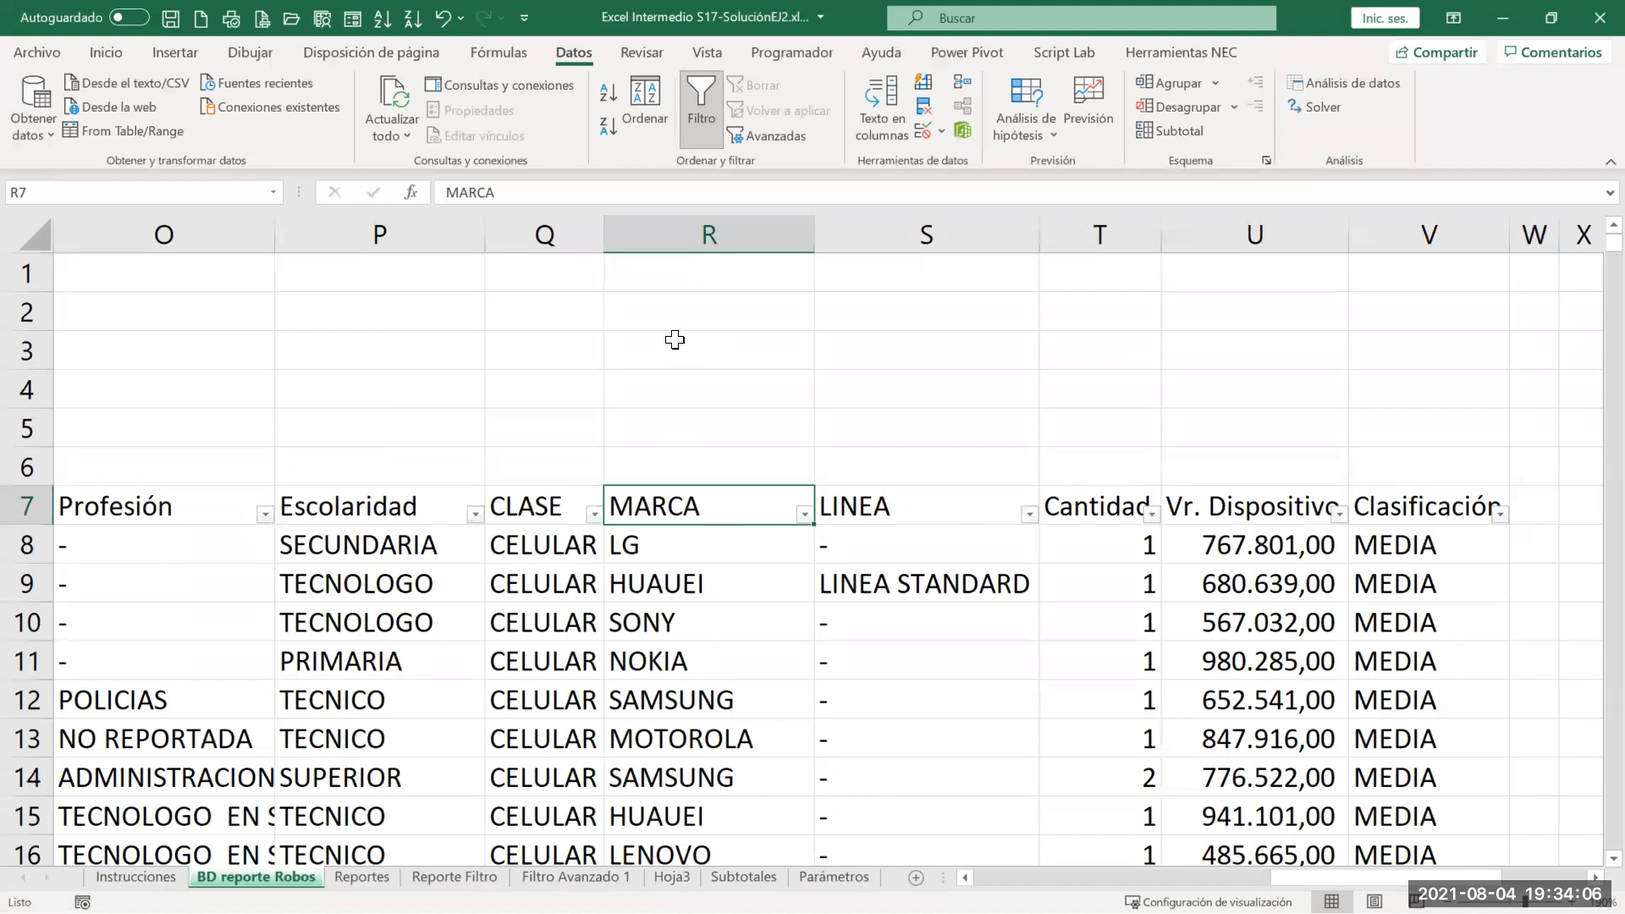
click(709, 244)
click(928, 237)
click(1102, 237)
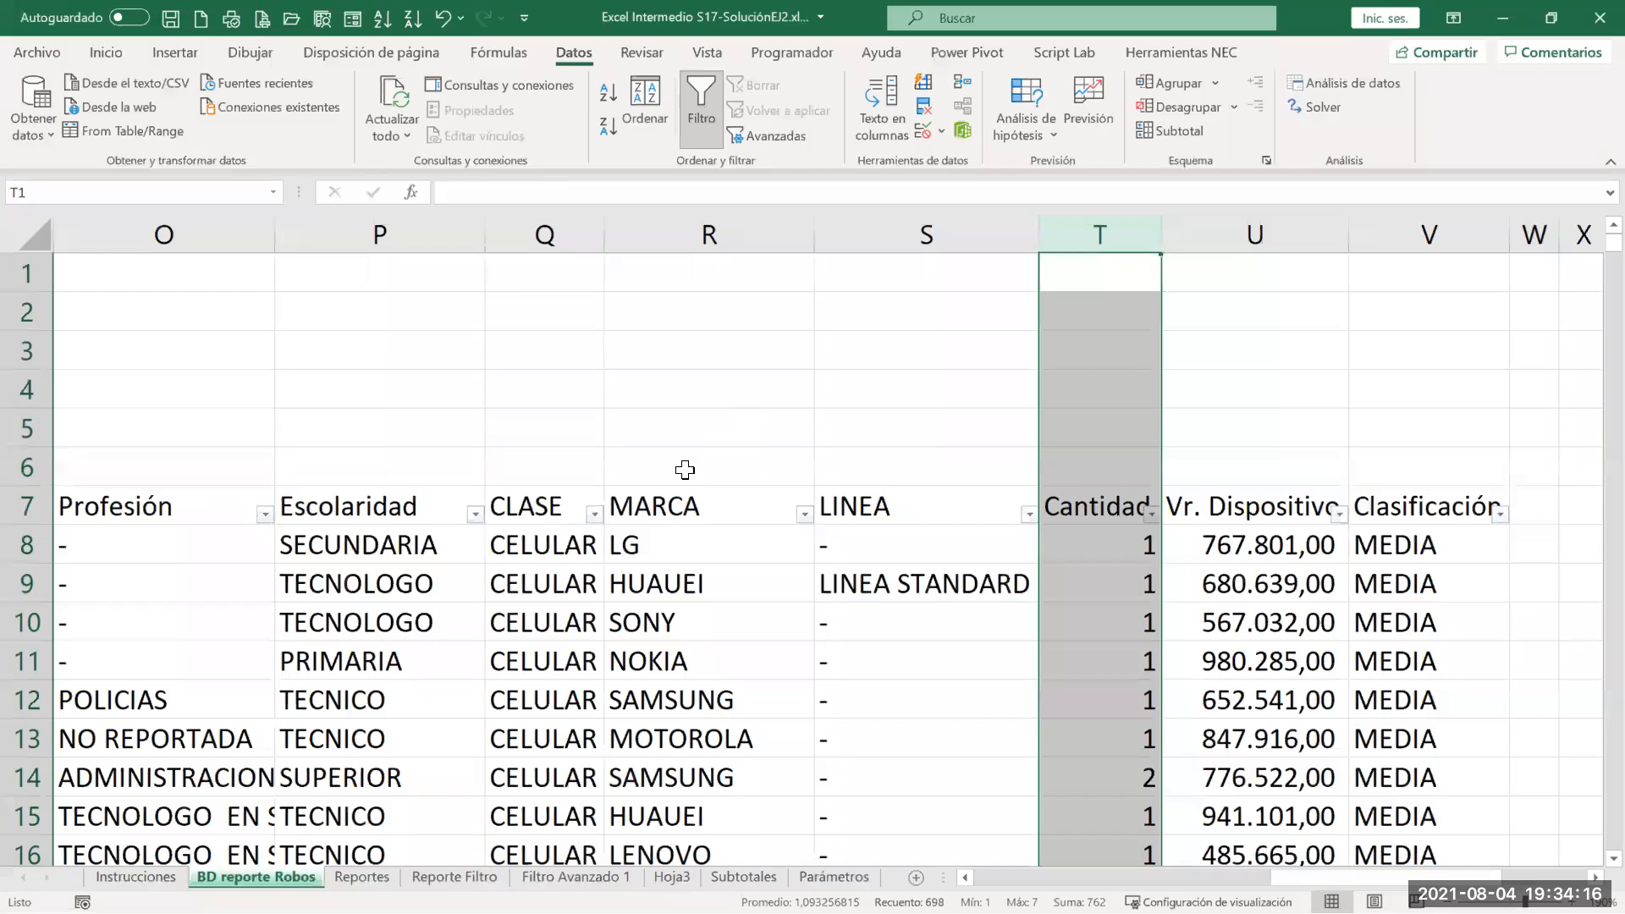
Step: Filter the MARCA column to show only the HUAUEI and HUAWEI brands
click(687, 507)
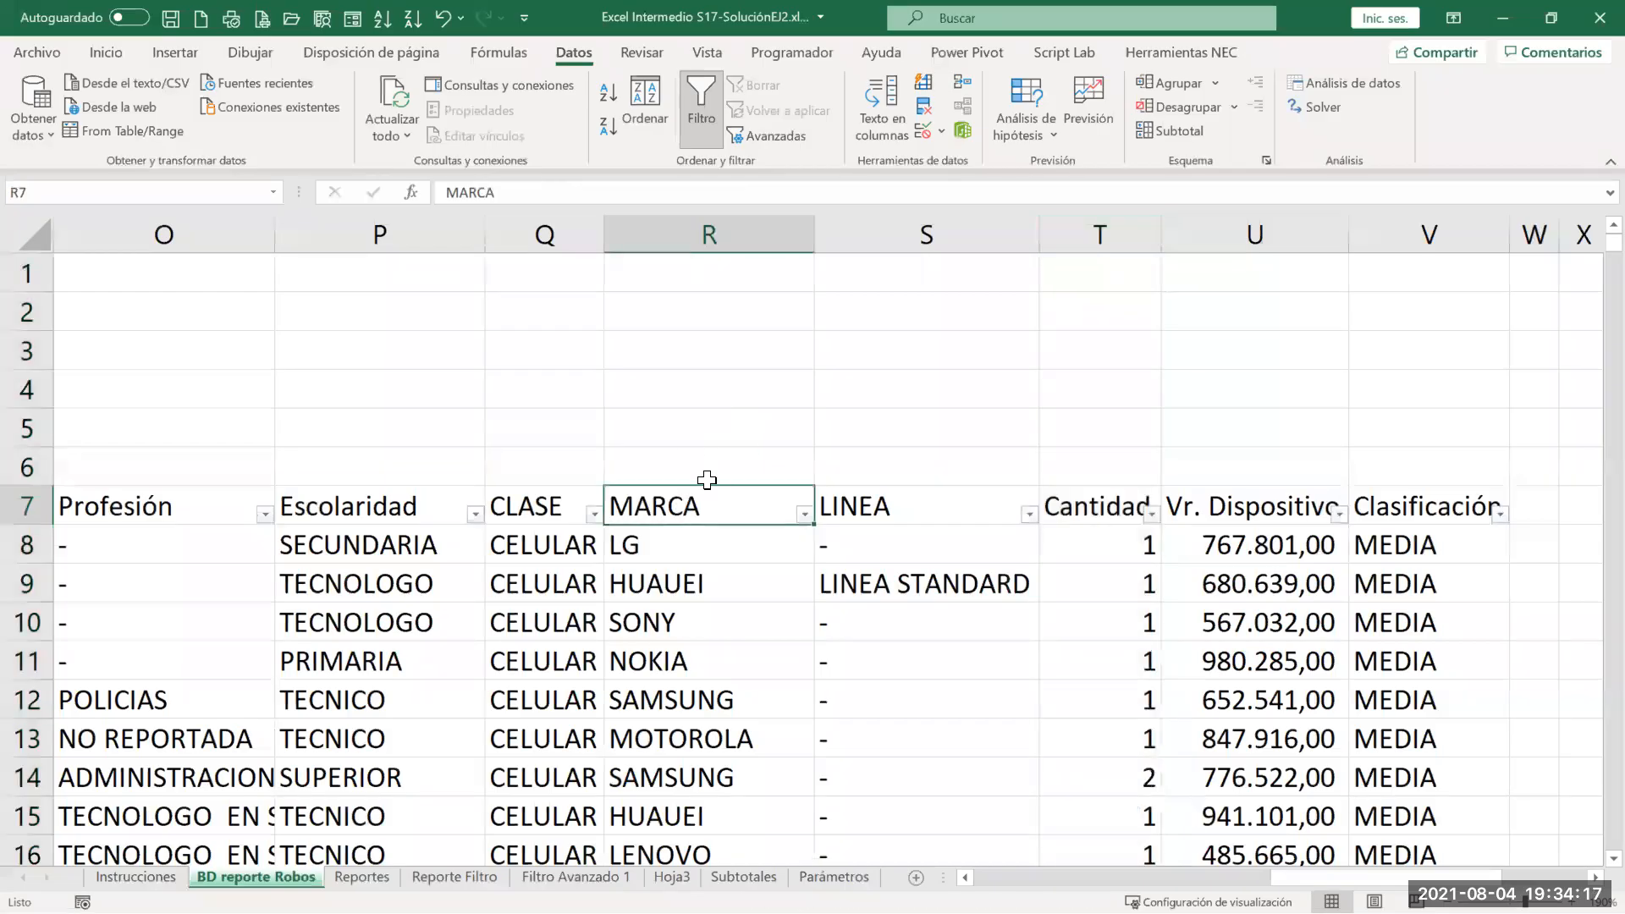
click(803, 516)
click(618, 606)
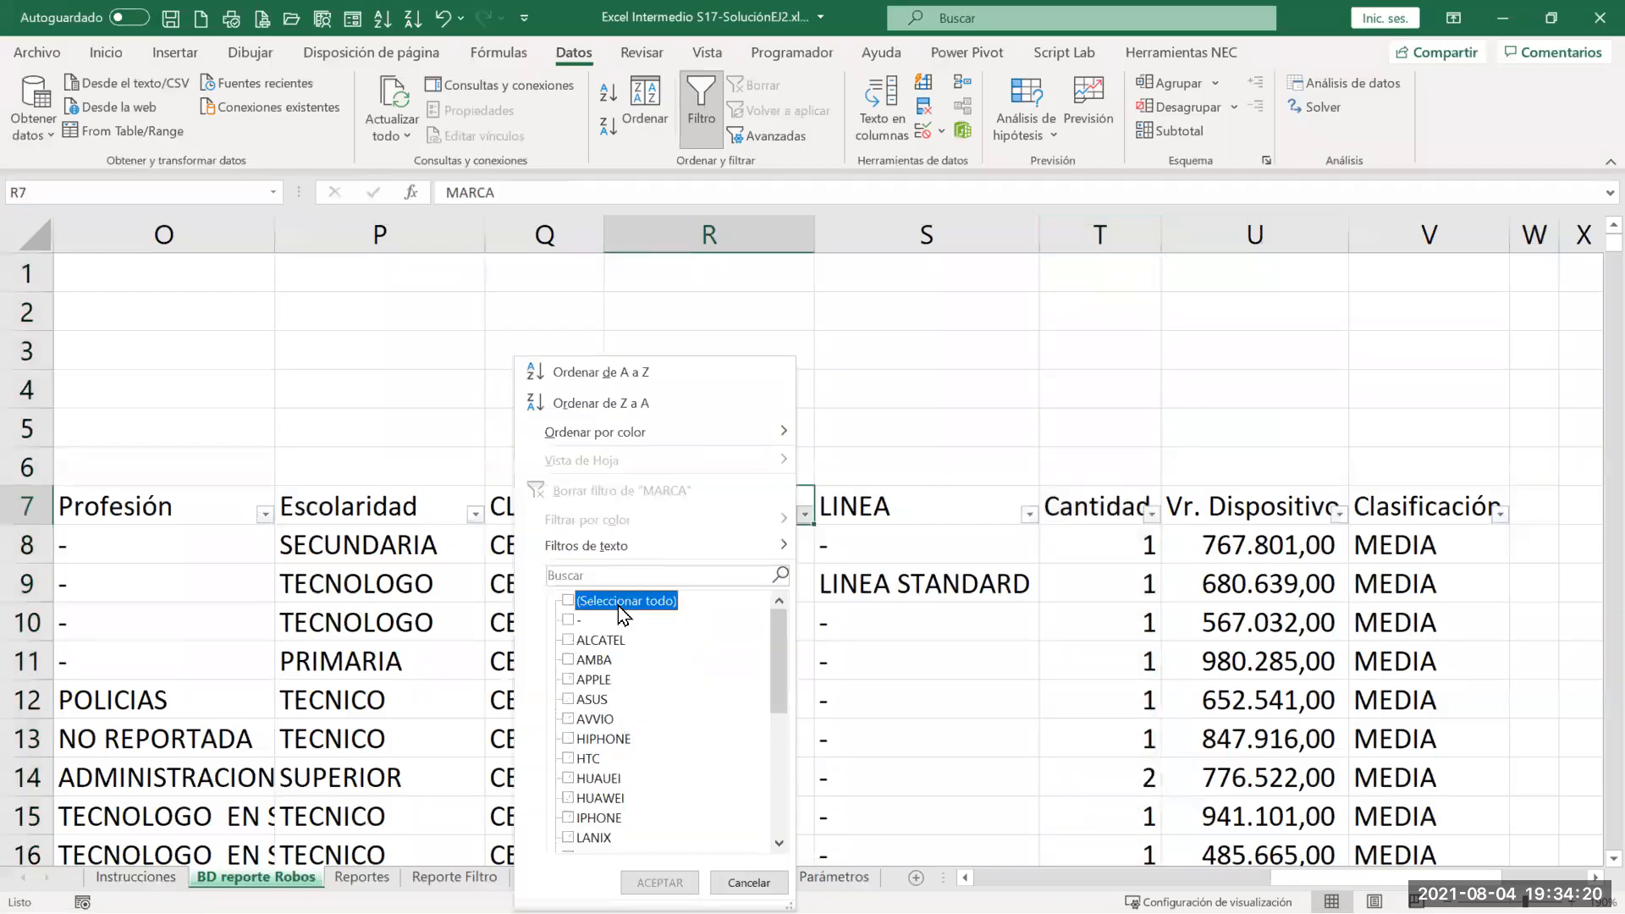
mouse_move(773, 659)
mouse_down()
mouse_move(780, 836)
mouse_move(791, 647)
mouse_move(793, 684)
mouse_up()
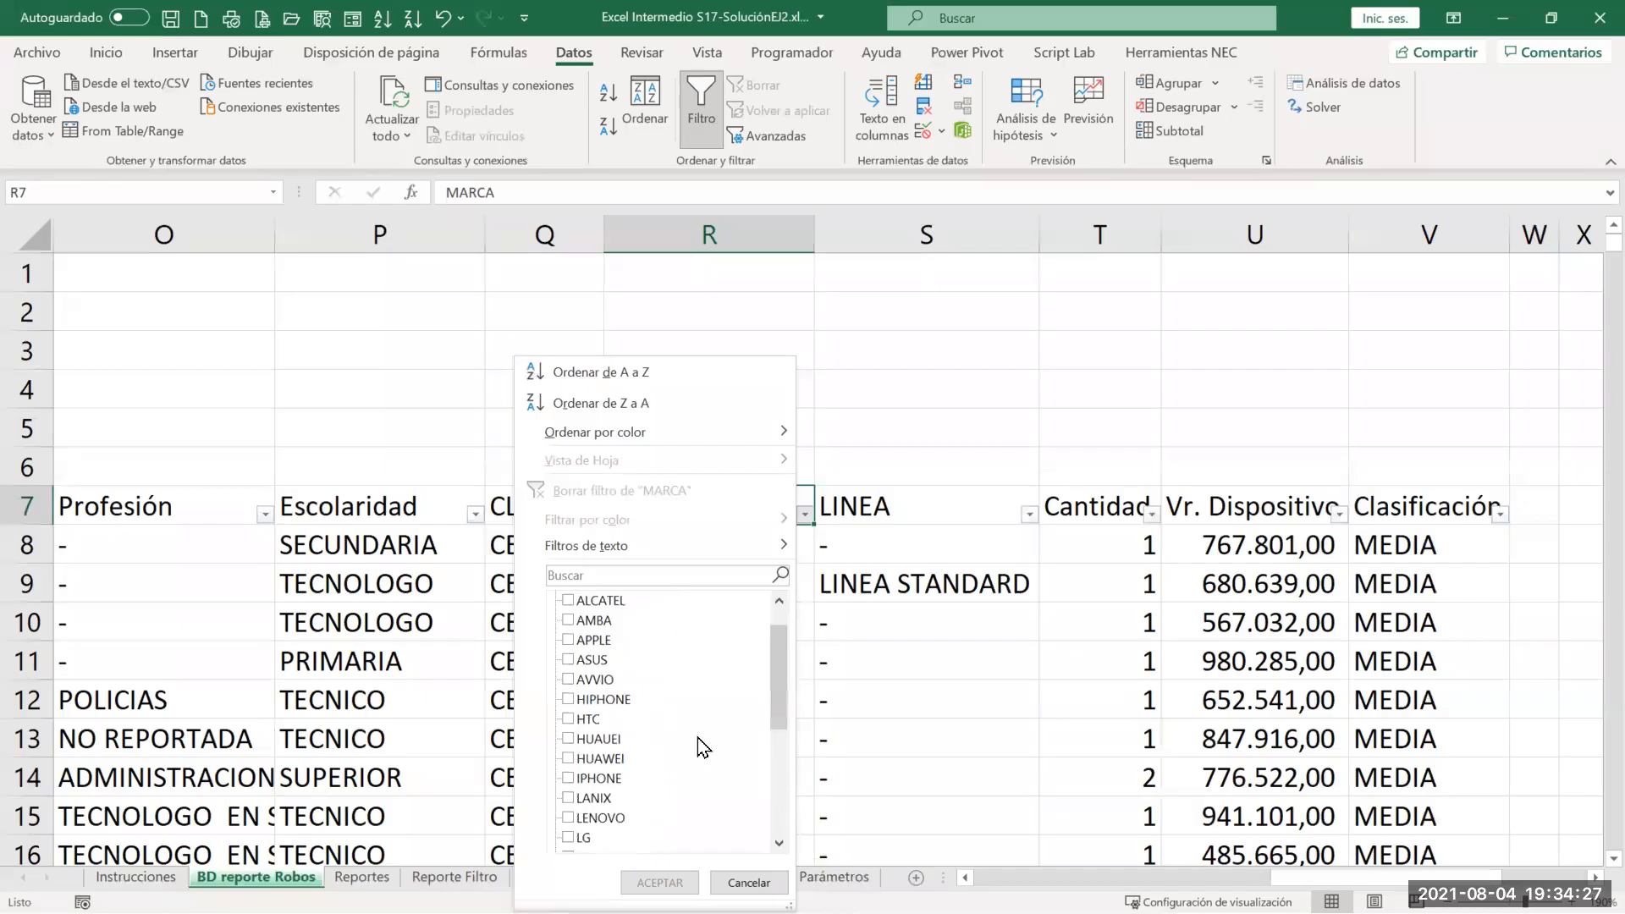
click(568, 739)
click(568, 759)
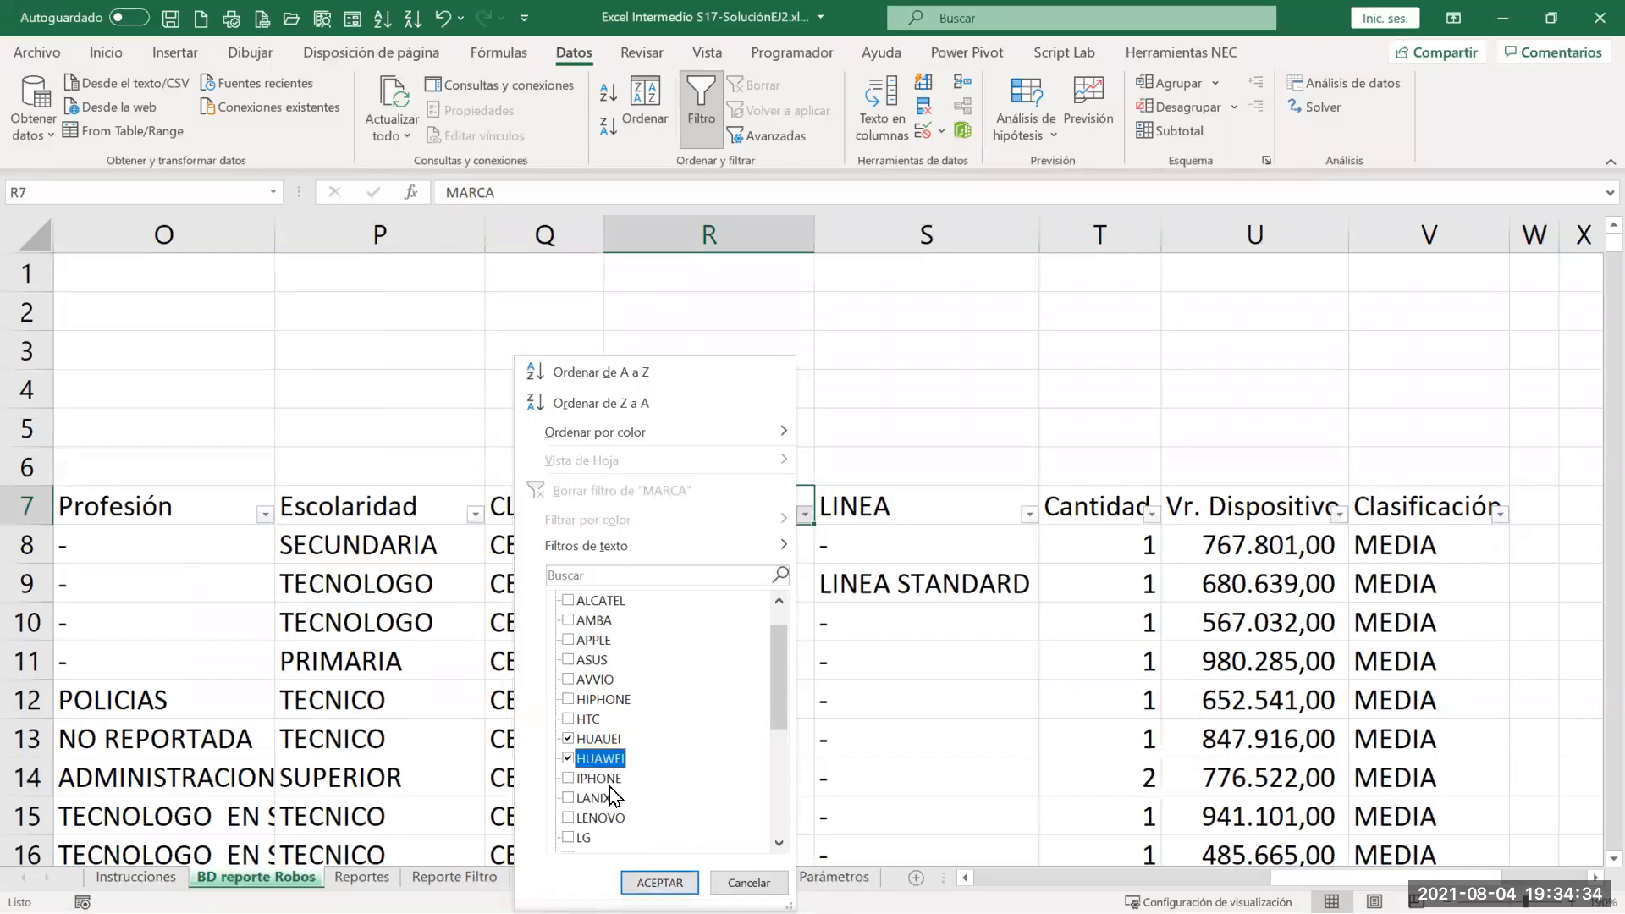
click(659, 882)
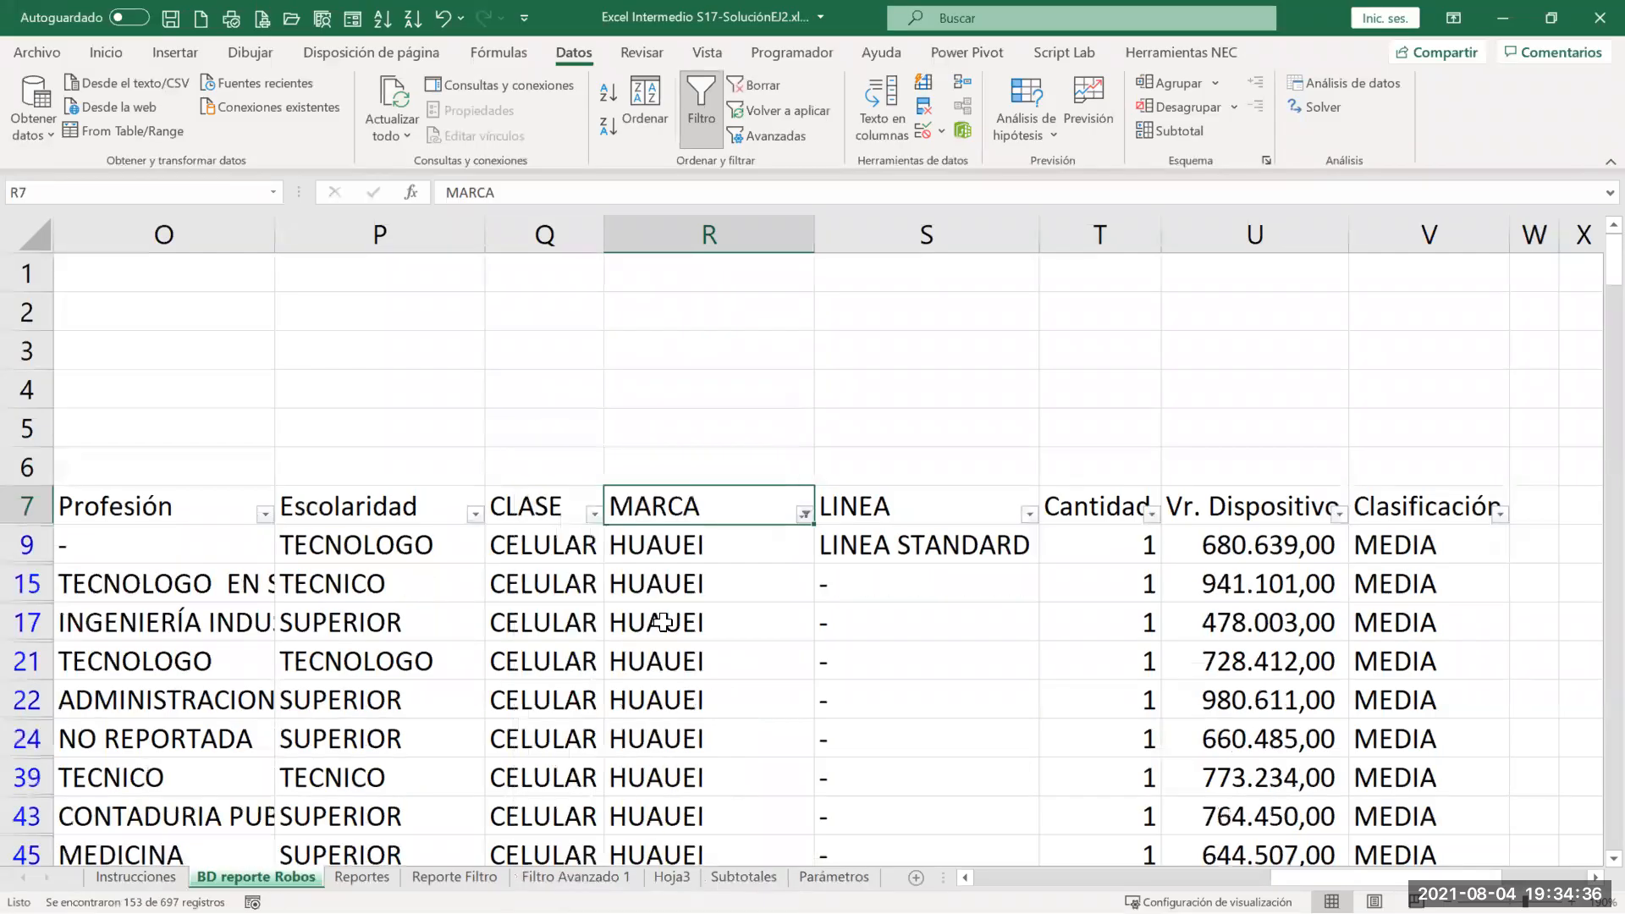
Step: Replace all the filtered HUAUEI entries in the MARCA column with HUAWEI
key(Down)
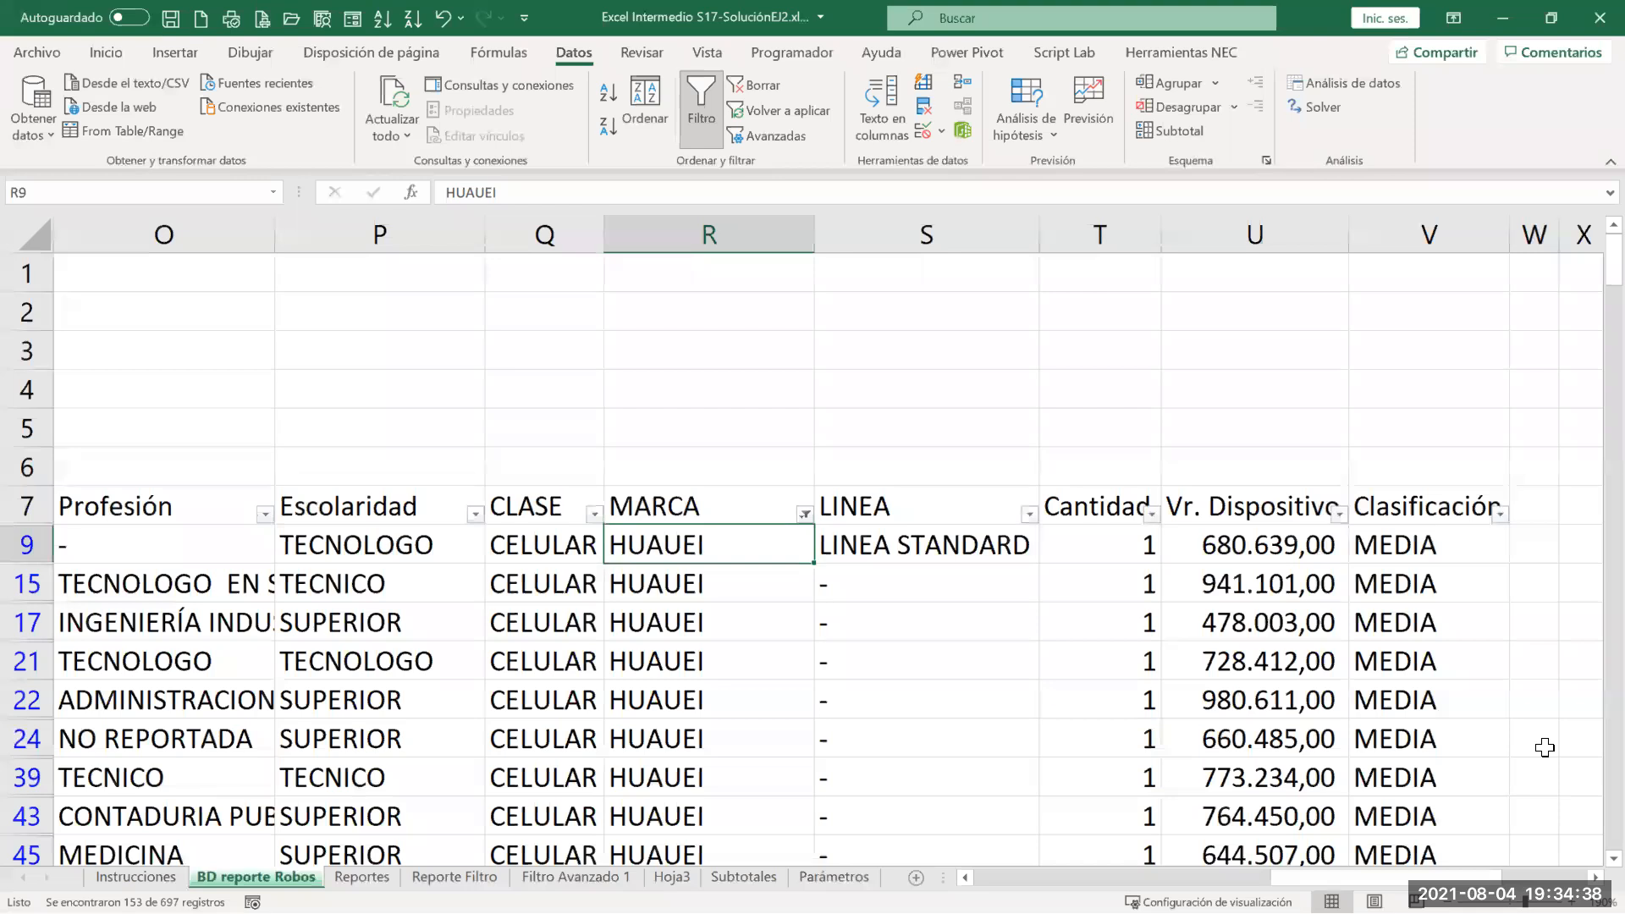
key(ctrl+shift+Down)
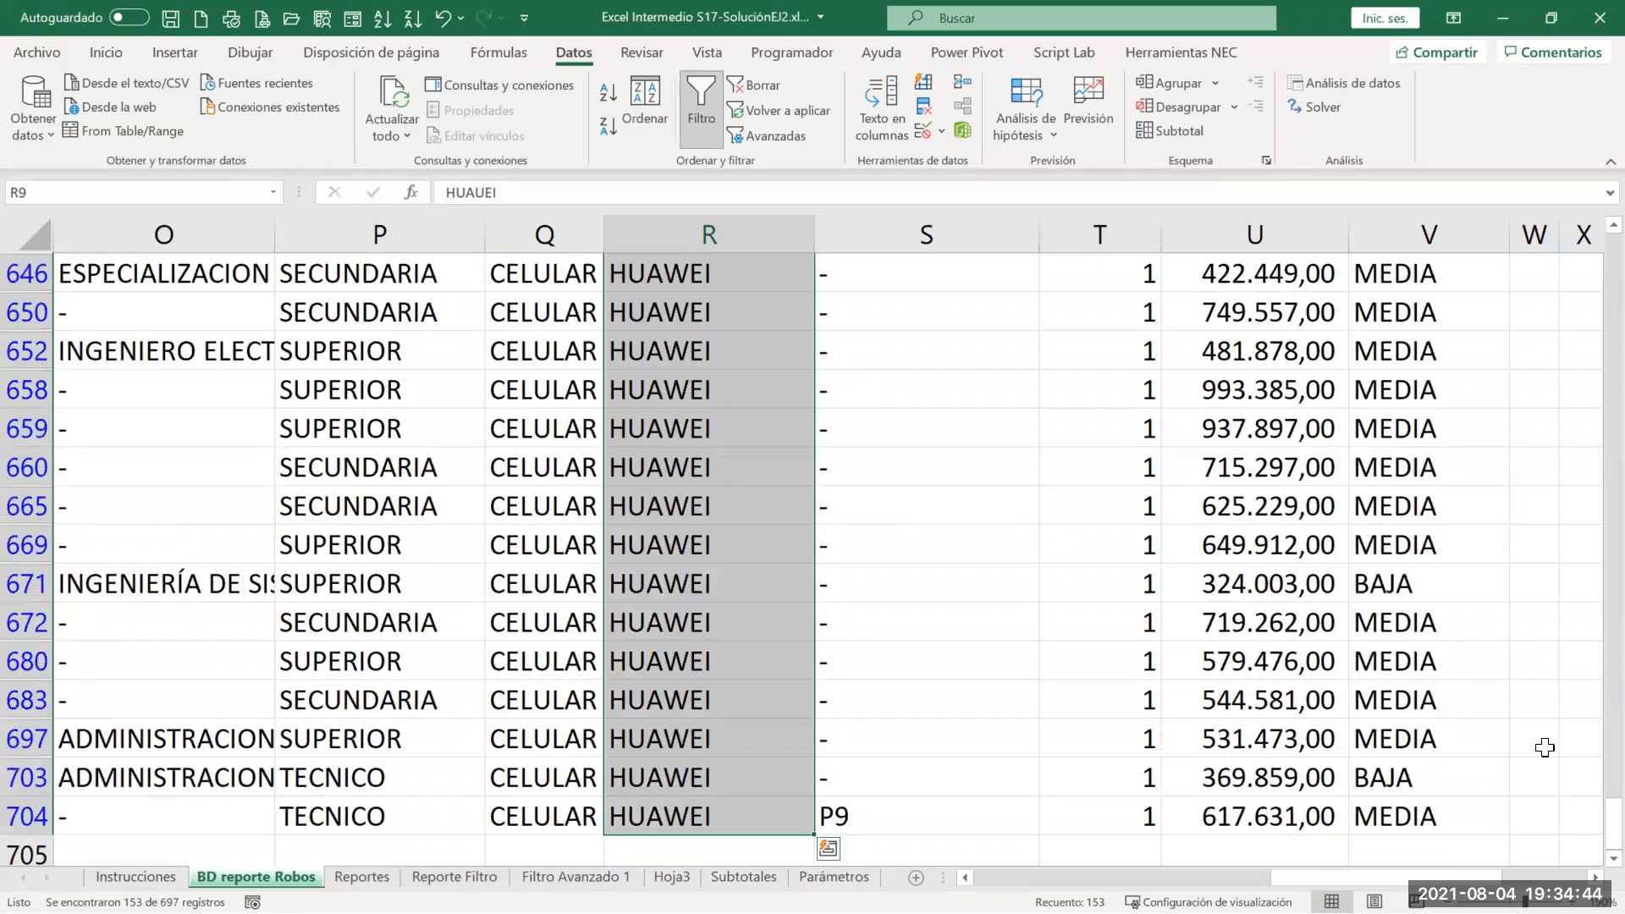
key(Return)
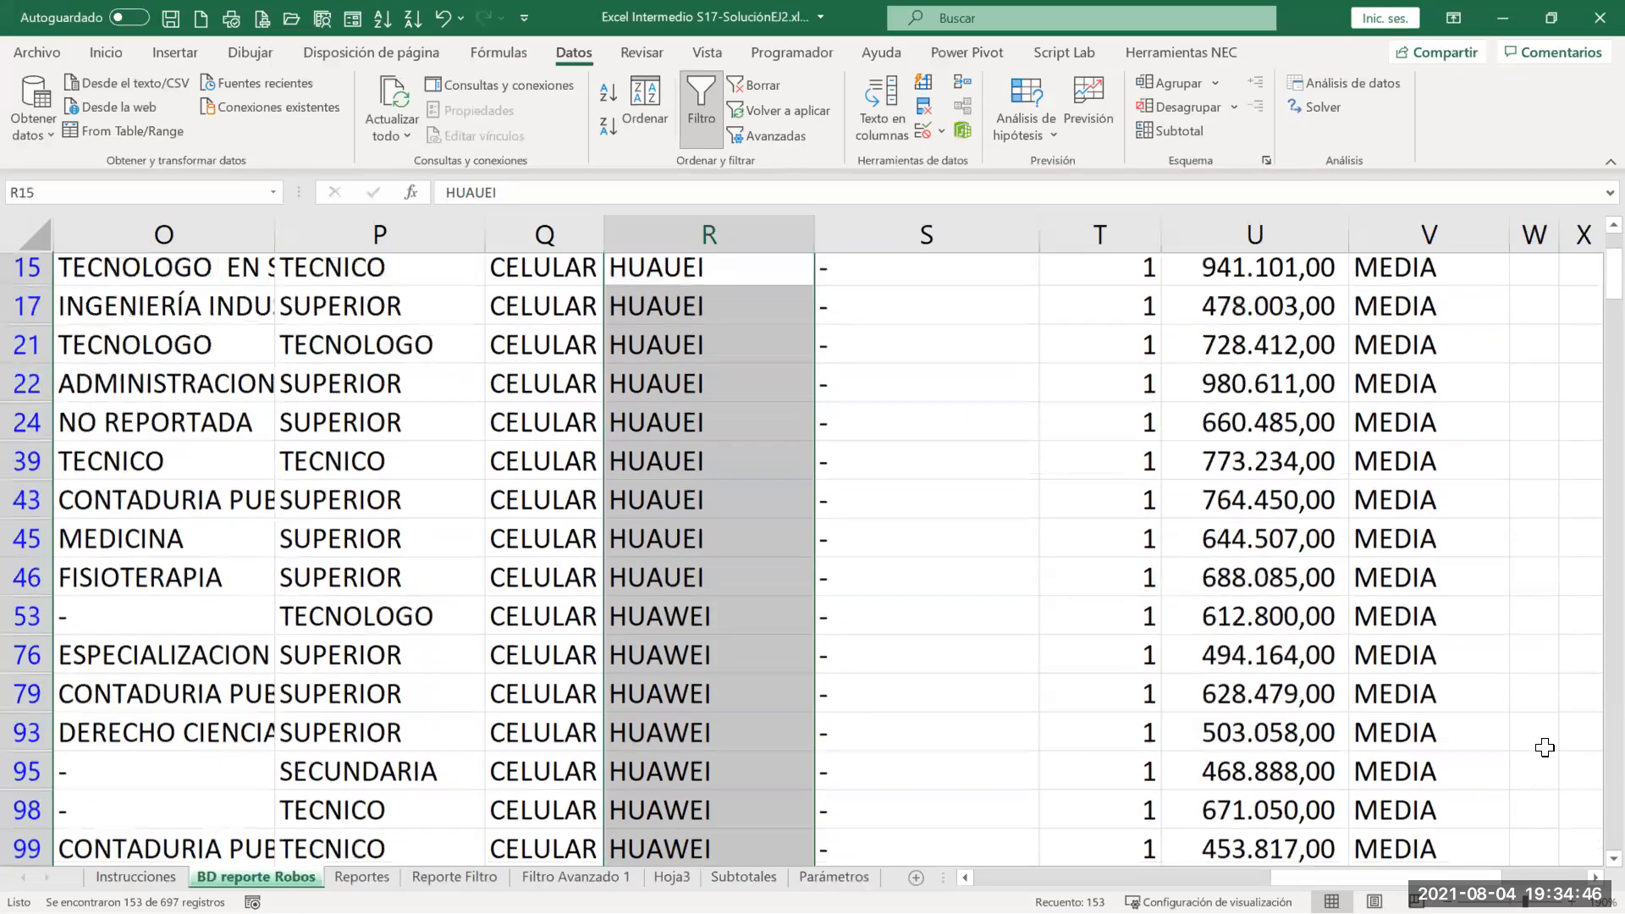
key(Return)
key(Return)
key(Return)
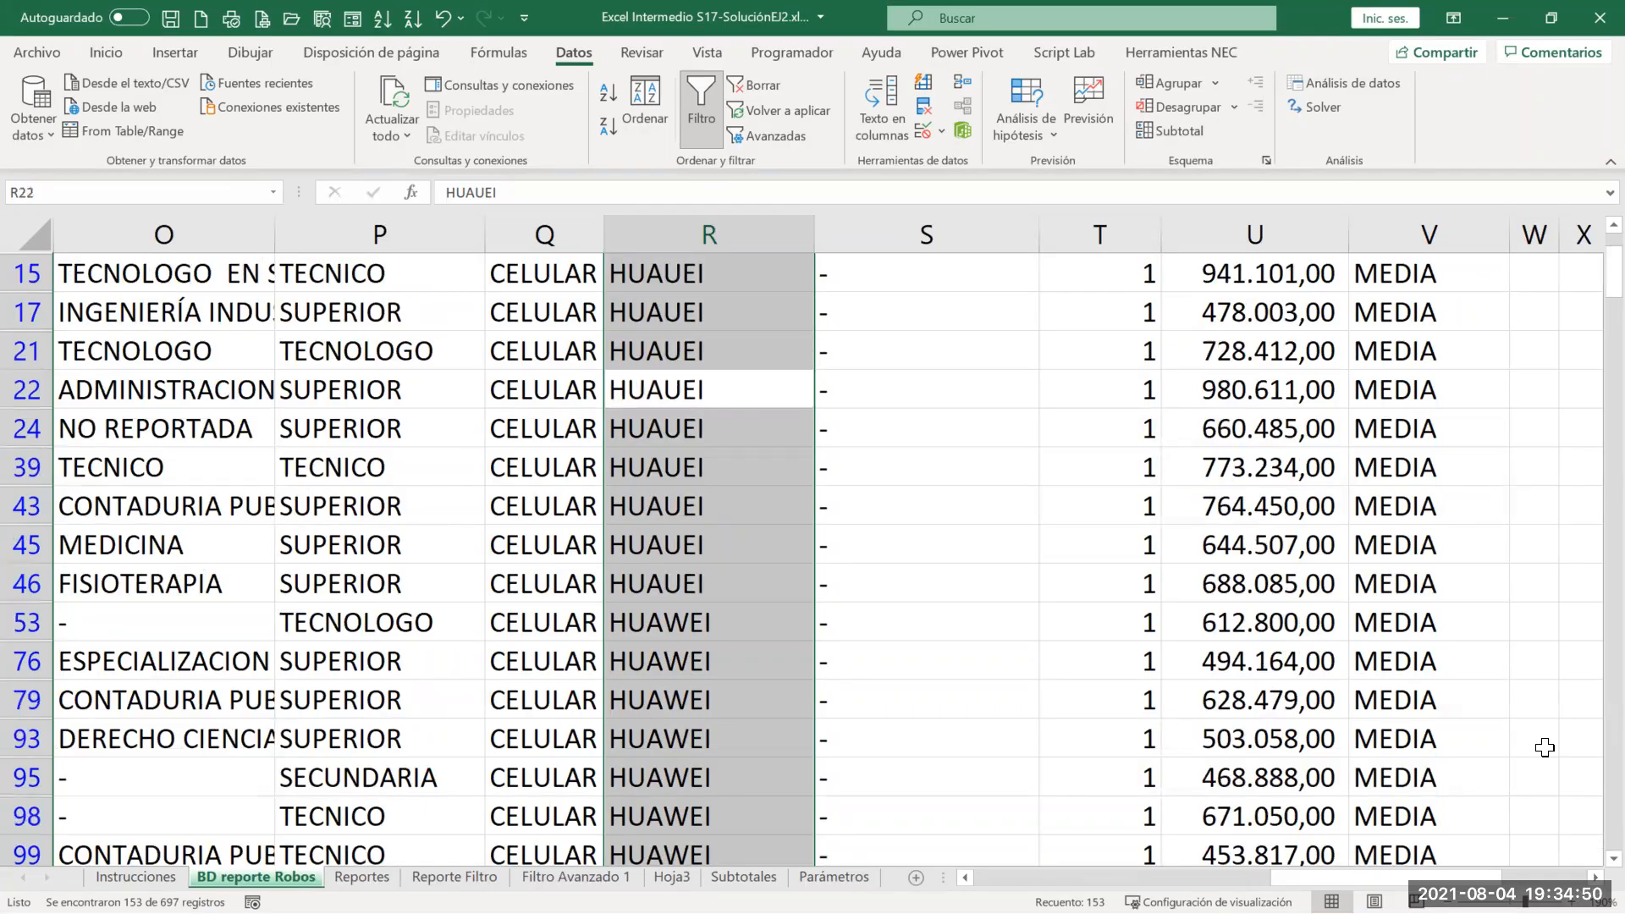
key(shift+Return)
key(shift+Return)
key(shift+Return)
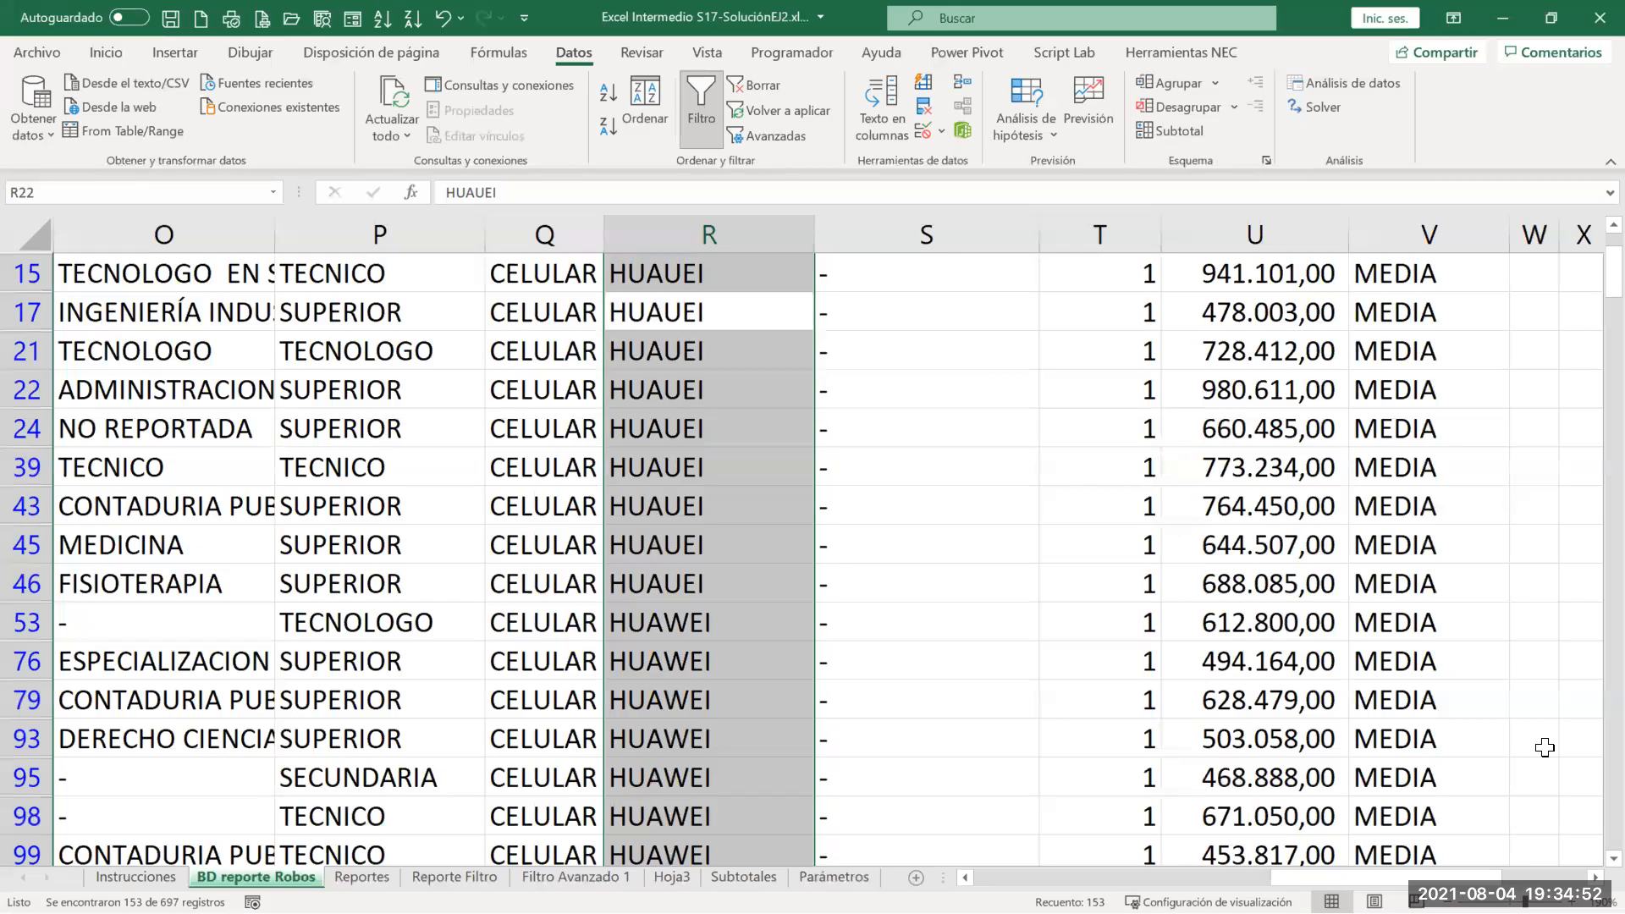
key(shift+Return)
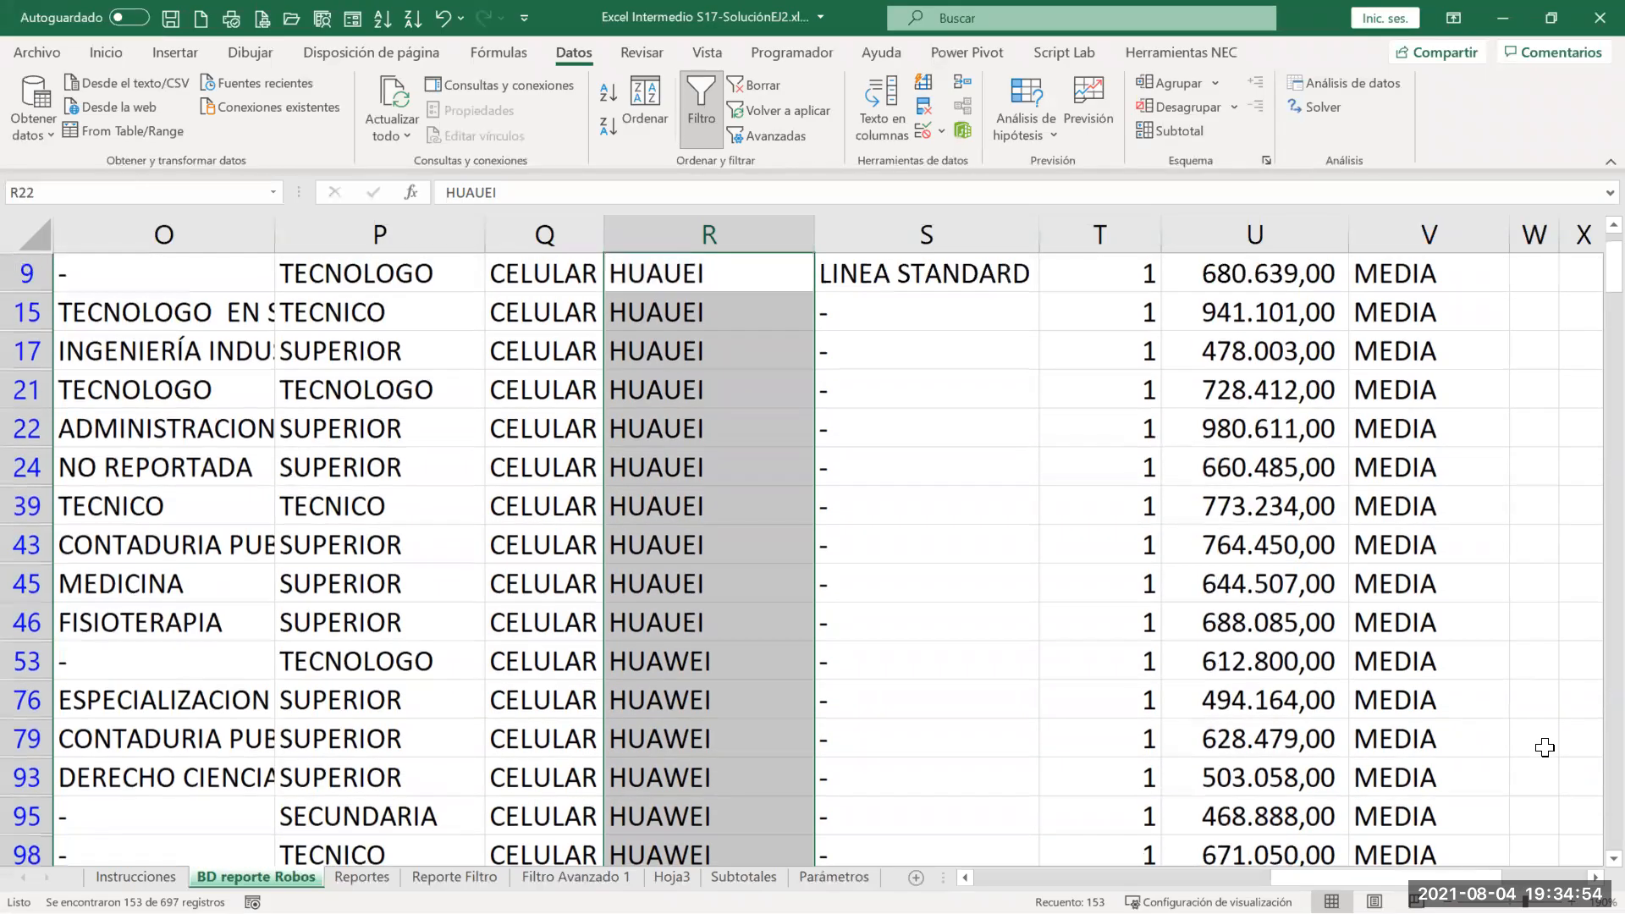
key(shift+Return)
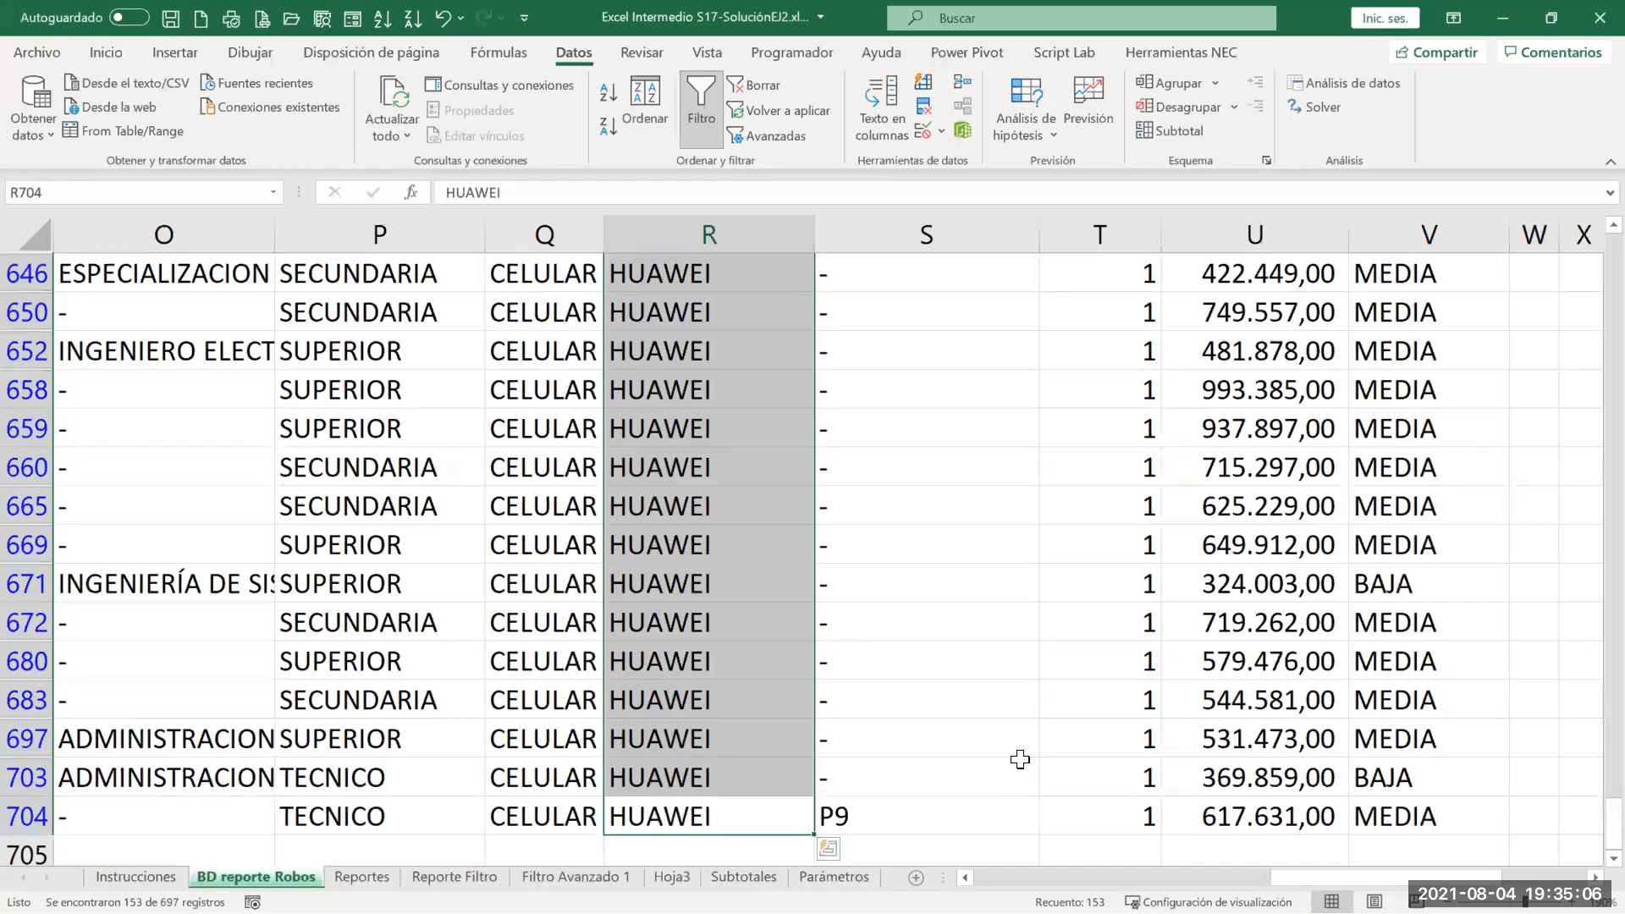
key(F2)
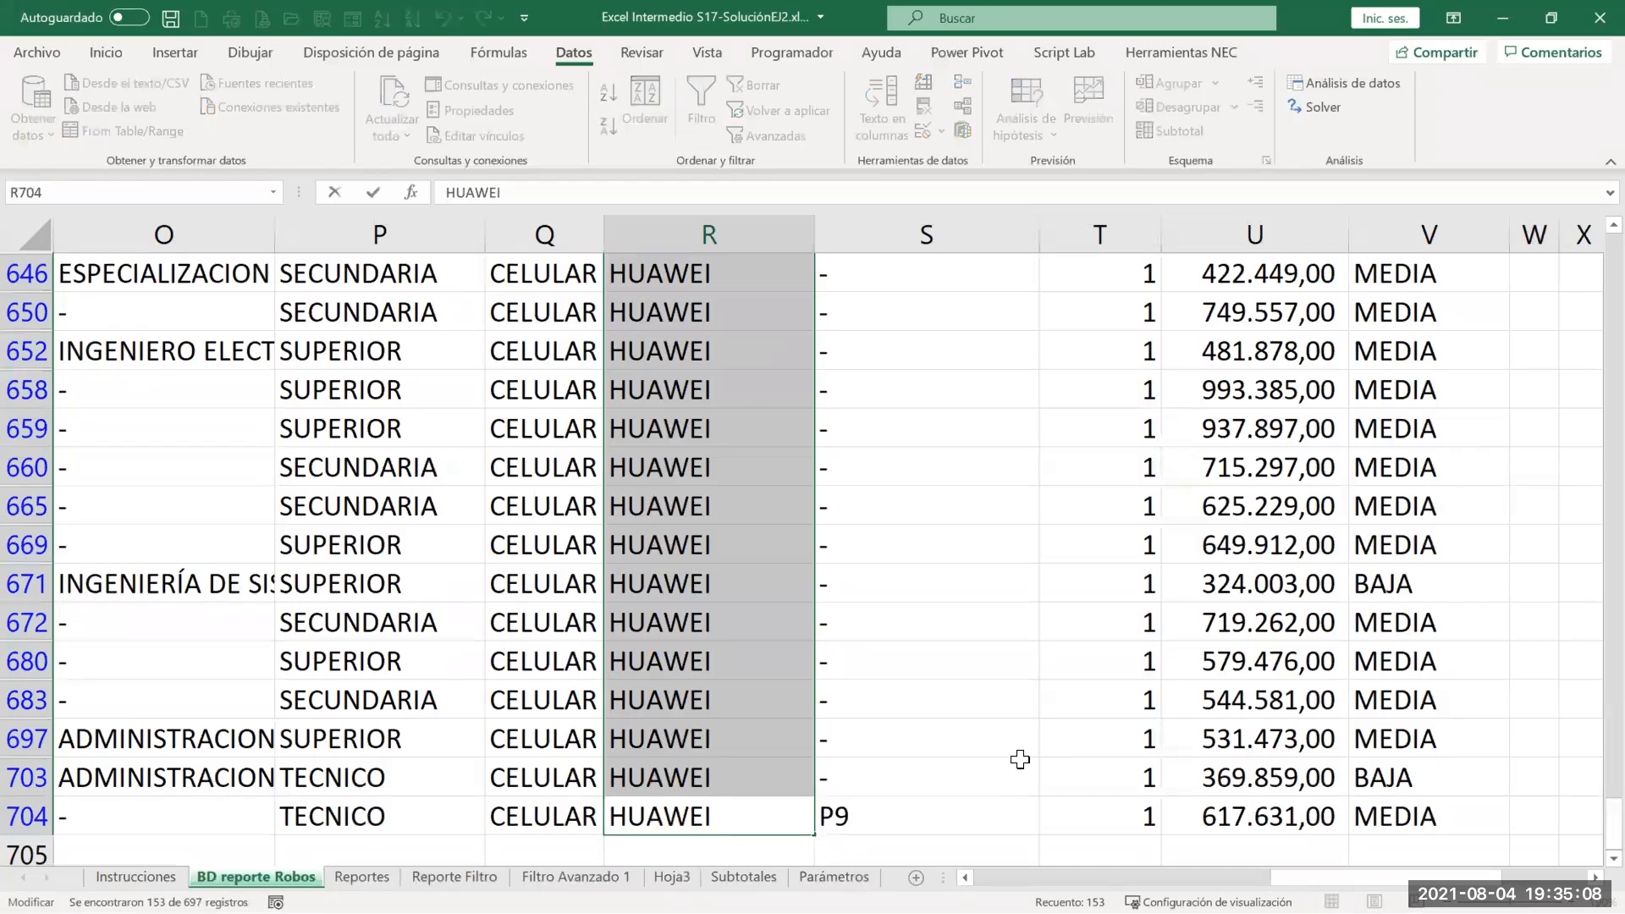
key(Escape)
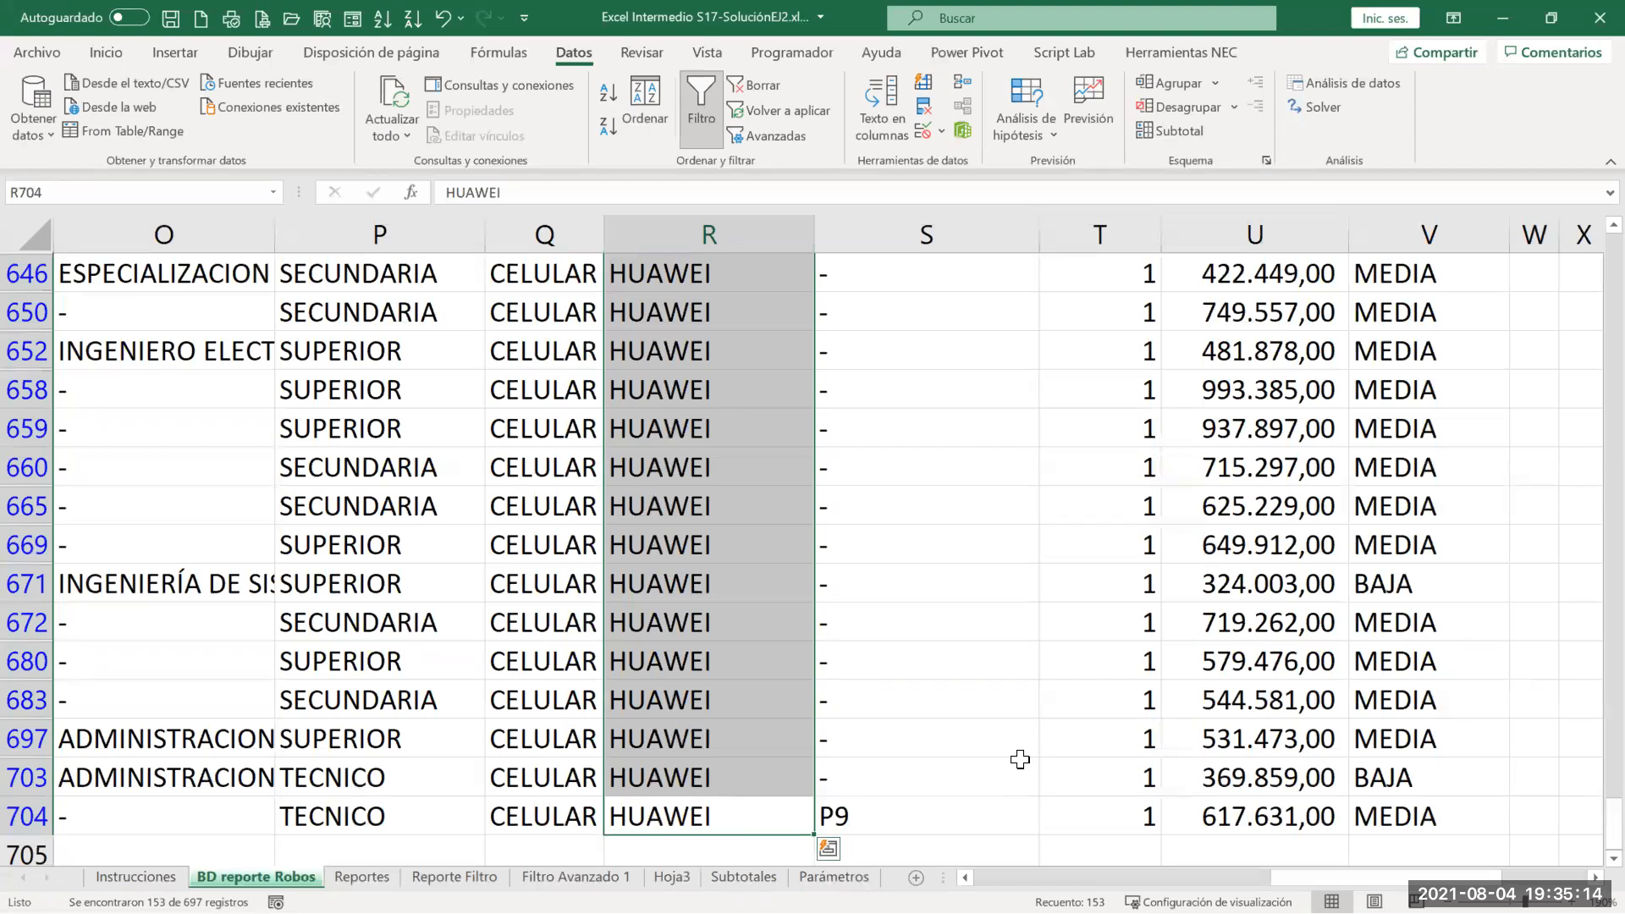
Step: Clear the filter from the MARCA column
key(ctrl+Up)
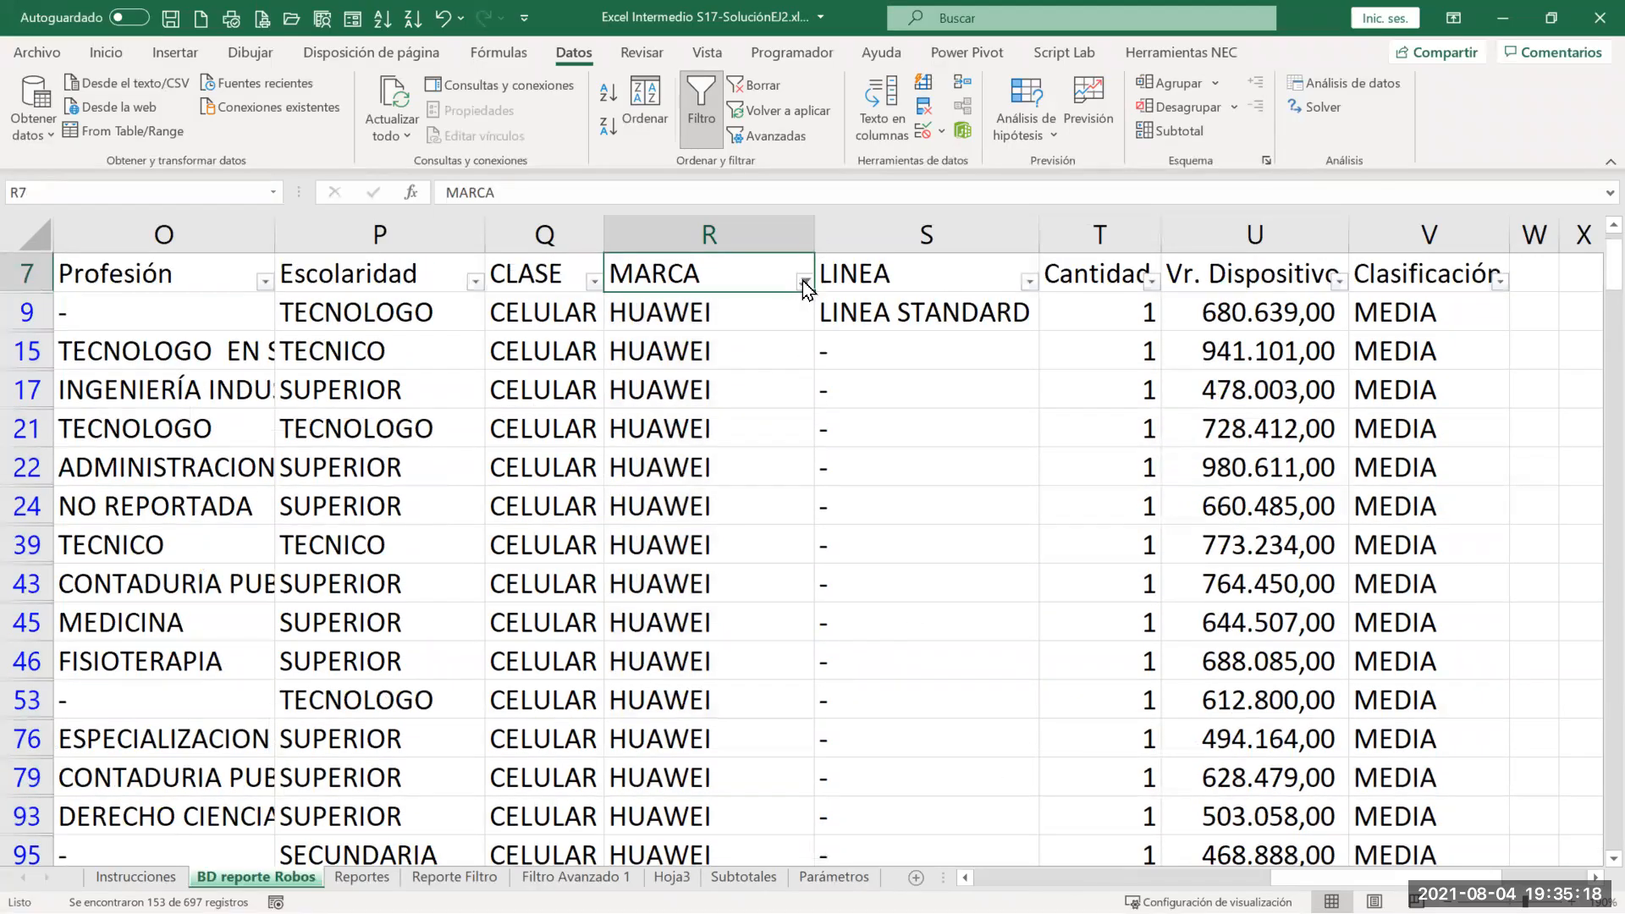
click(802, 281)
click(743, 425)
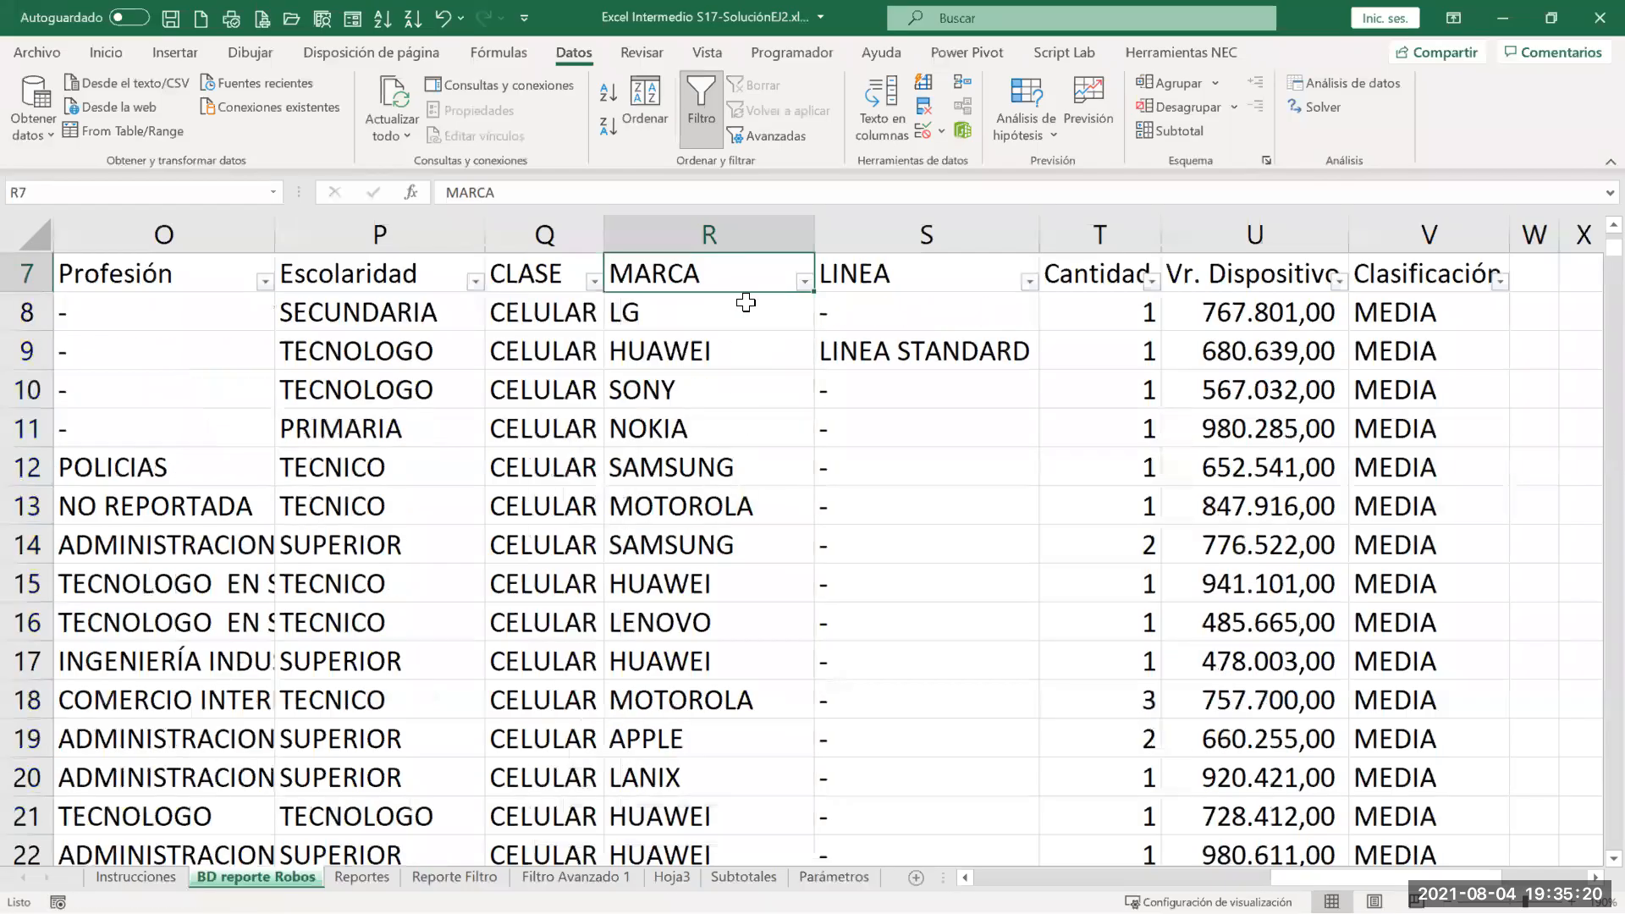
Step: Filter the MARCA column to show only the HIPHONE and IPHONE brands
click(804, 282)
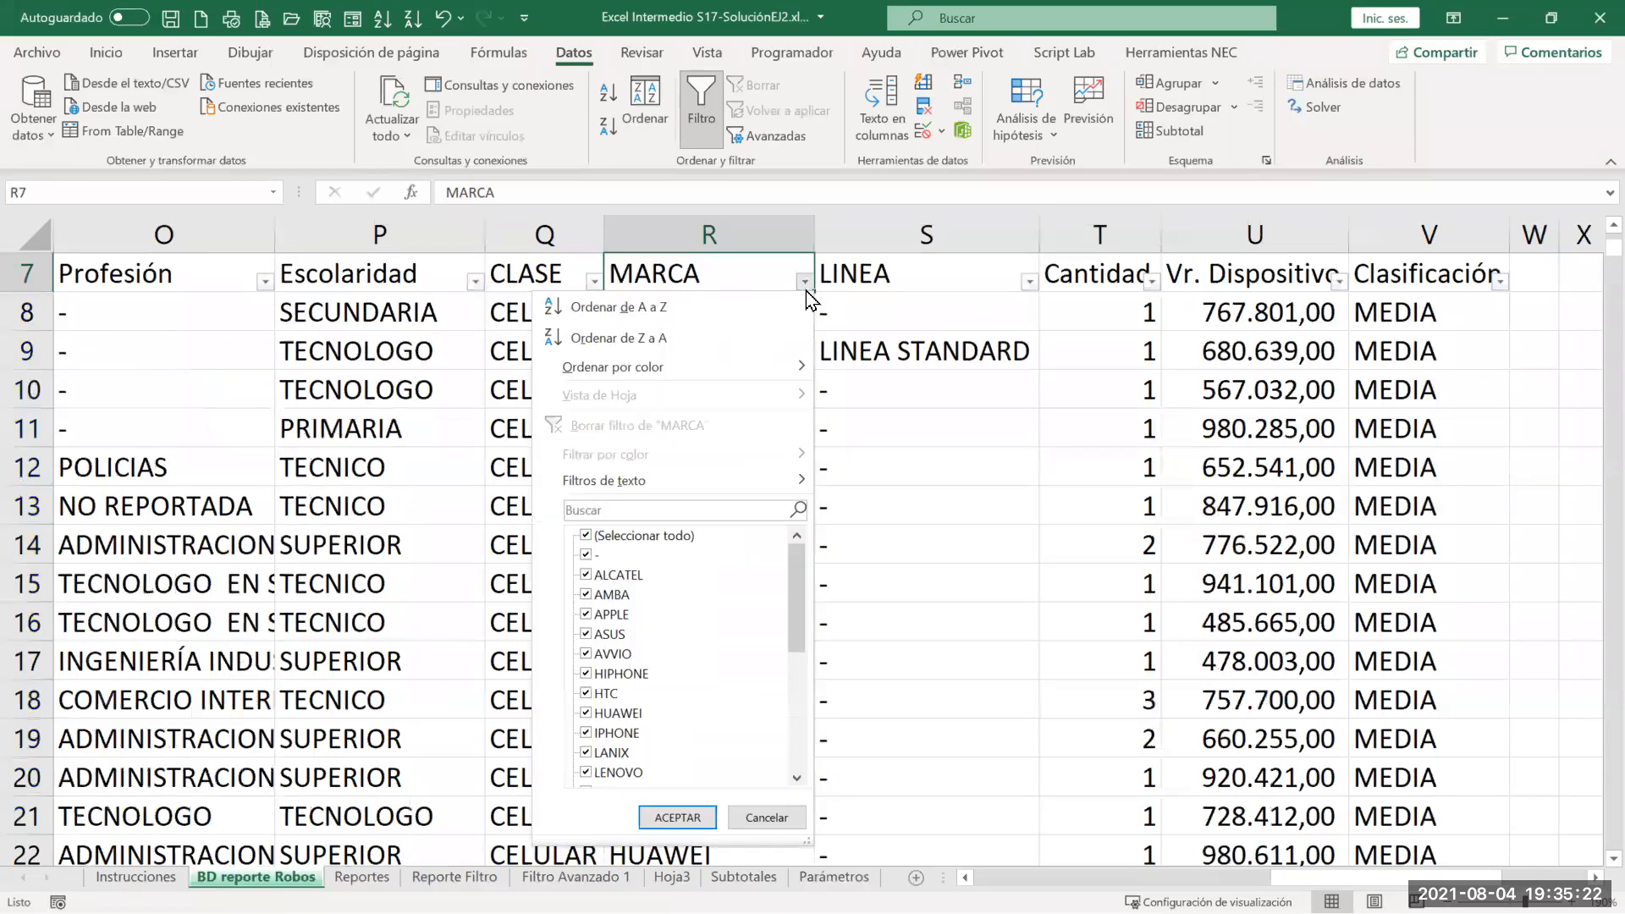
drag(796, 622, 786, 580)
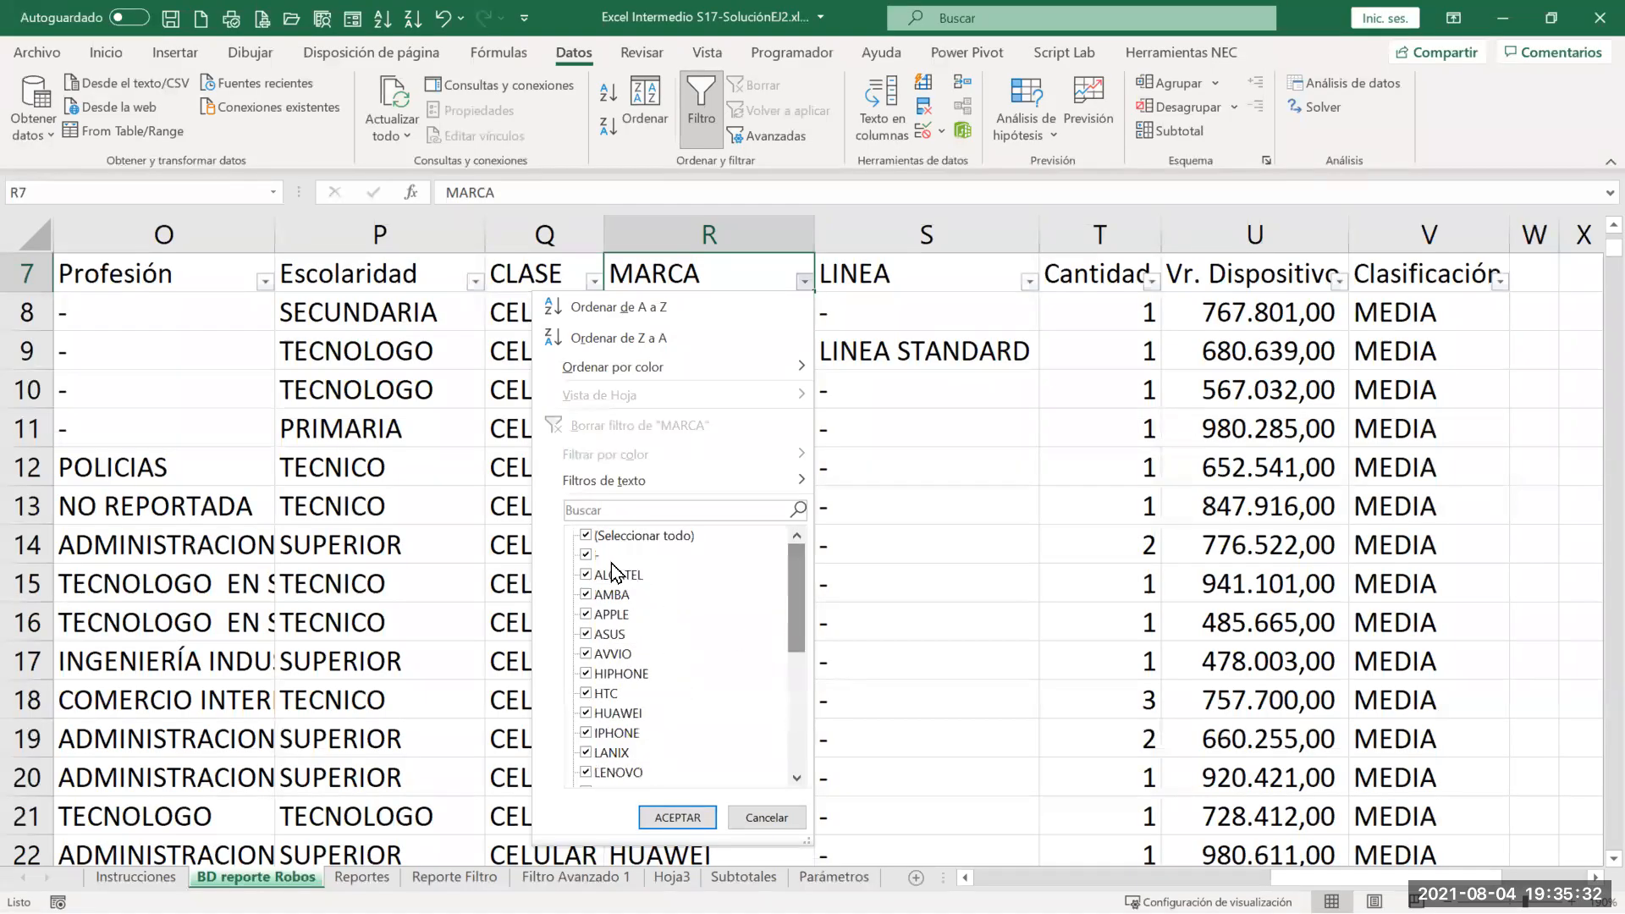
click(589, 535)
click(586, 675)
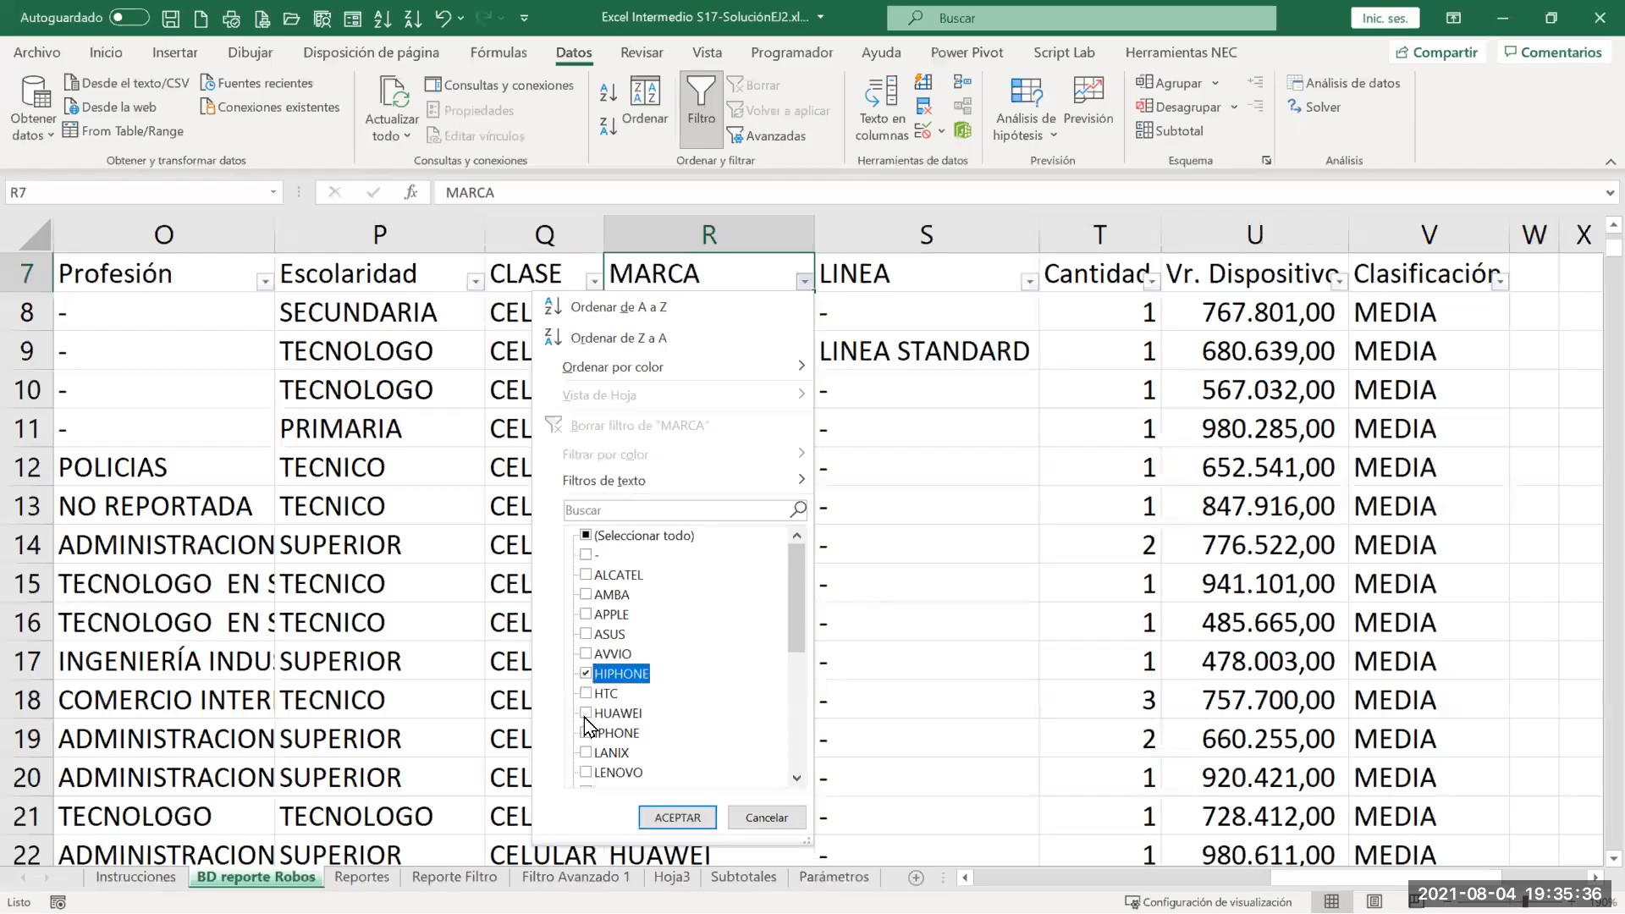
click(585, 733)
click(670, 810)
Step: Replace all the filtered HIPHONE entries in the MARCA column with IPHONE and clear the filter
key(Down)
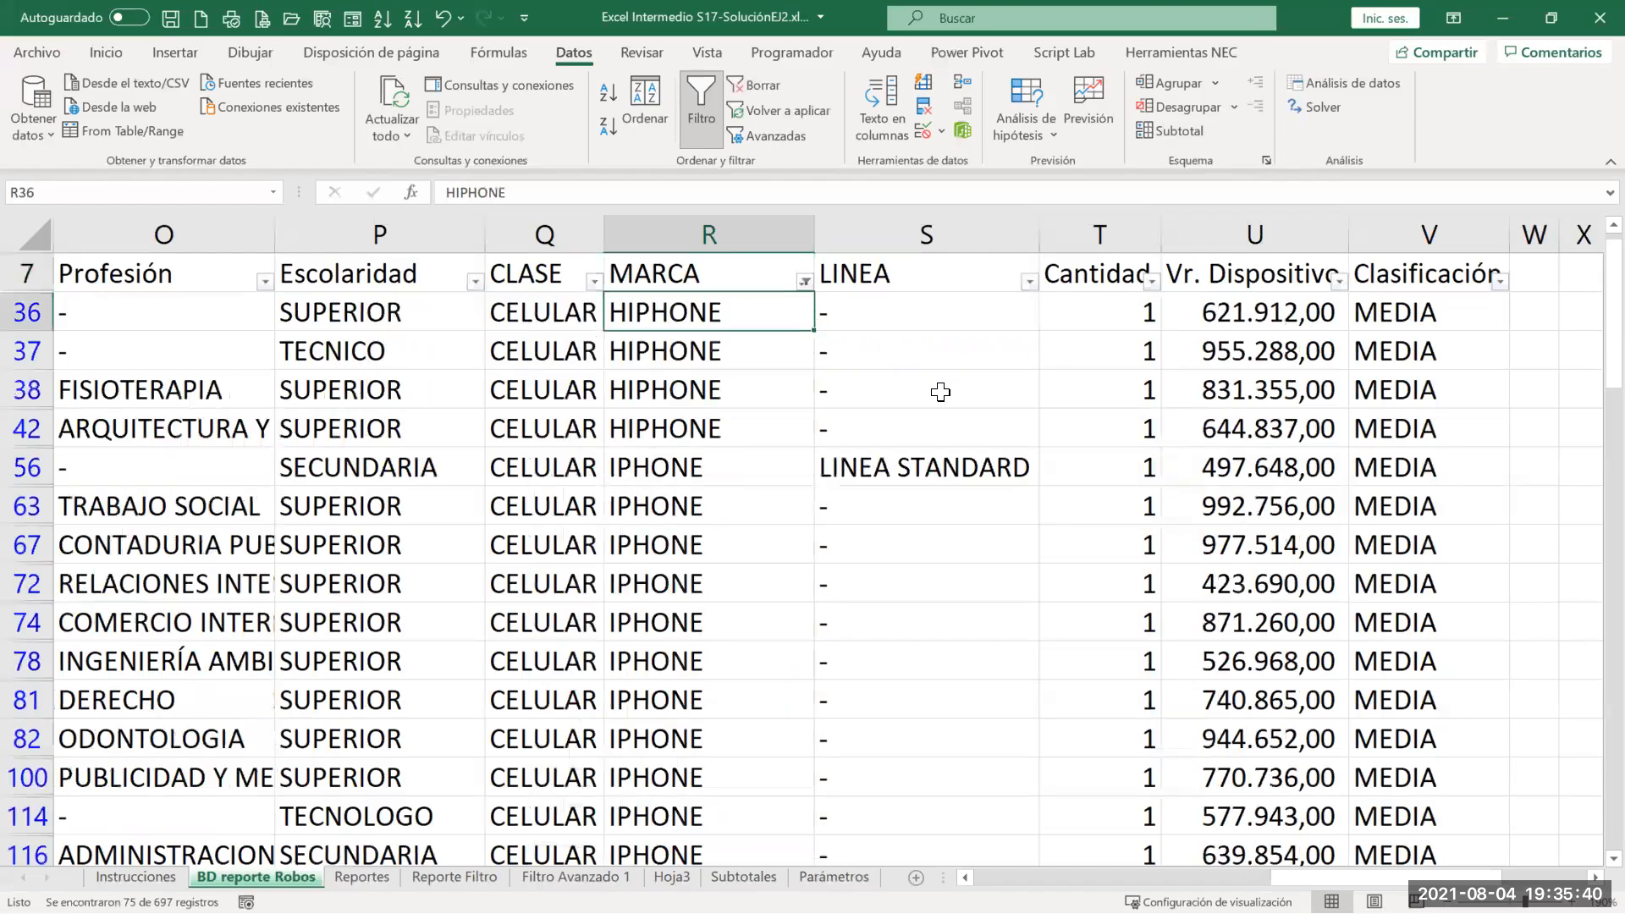
key(ctrl+shift+Down)
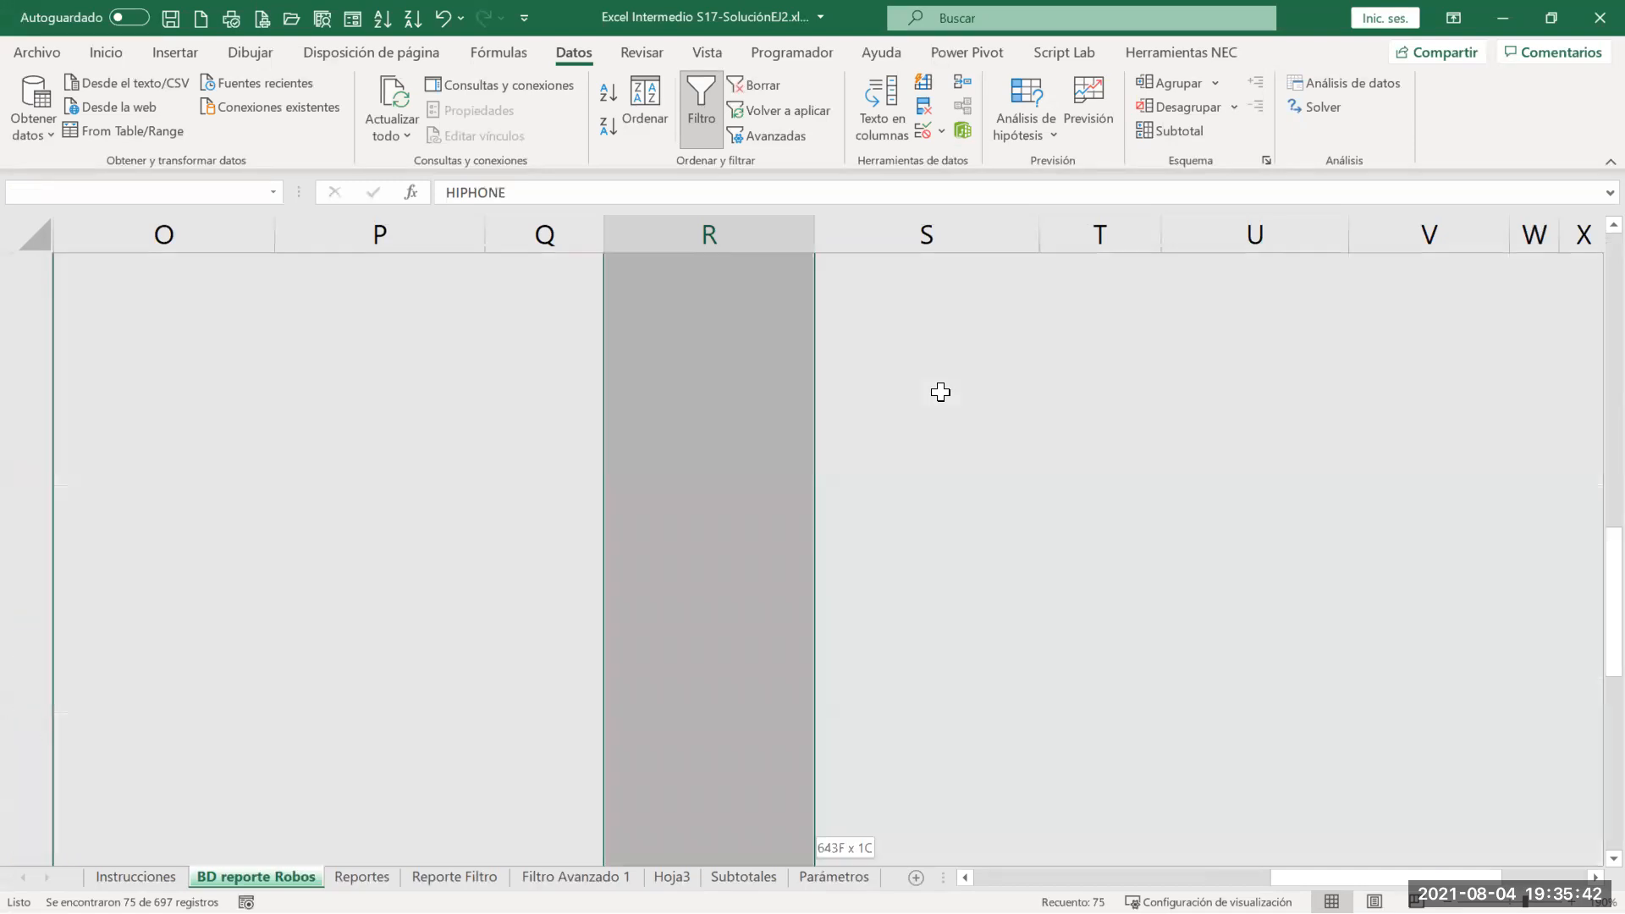
key(ctrl+shift+Up)
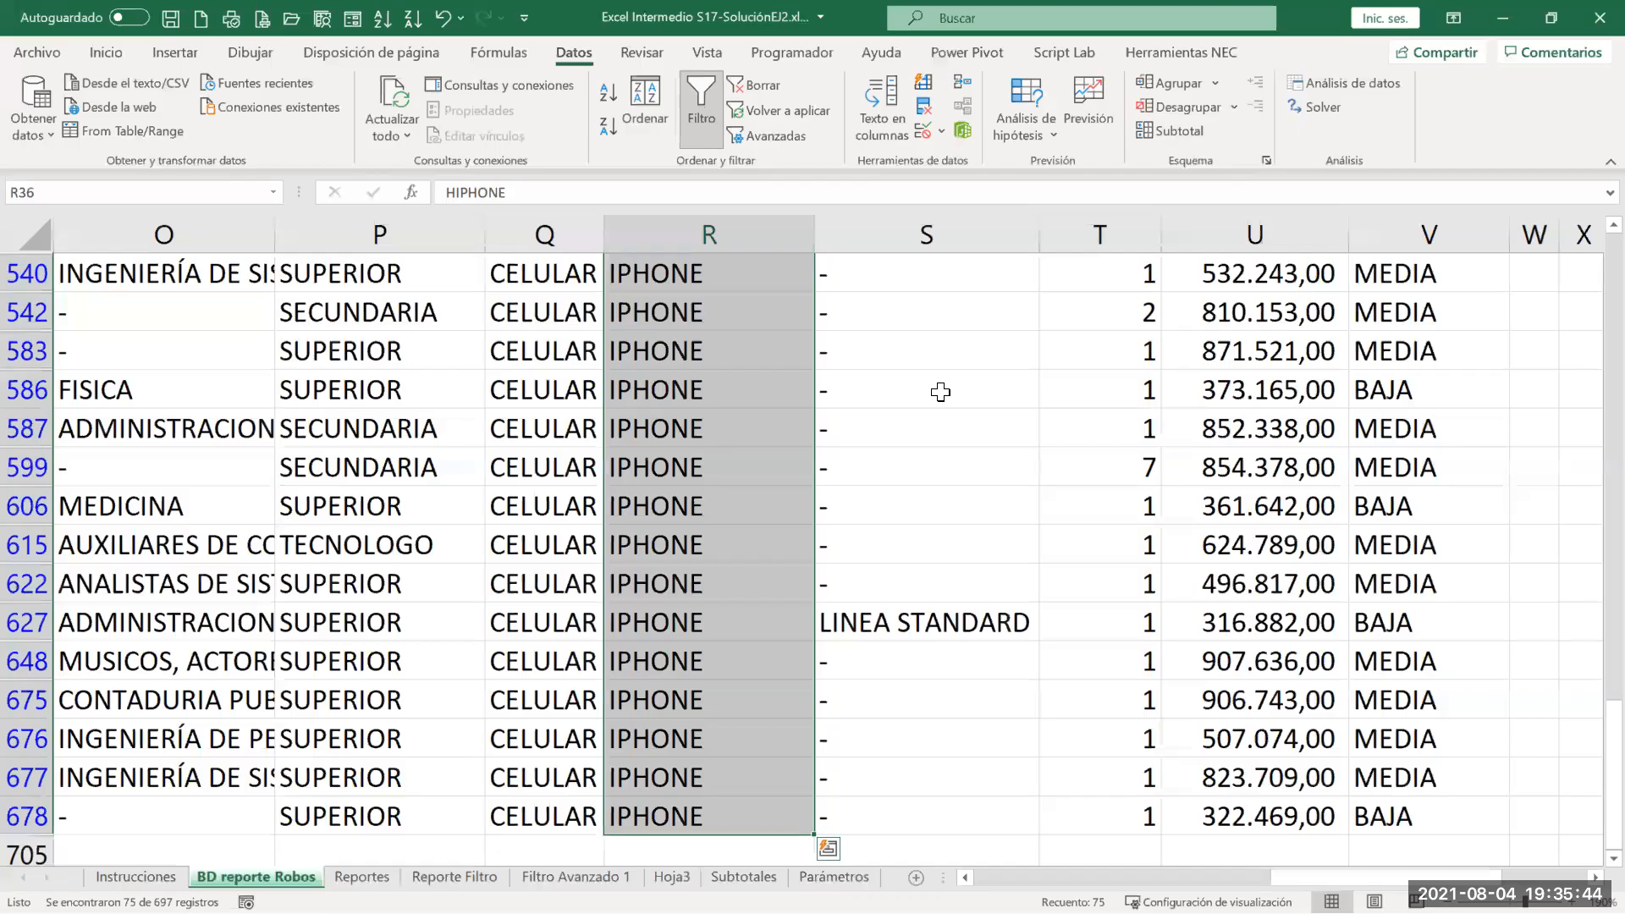
key(Return)
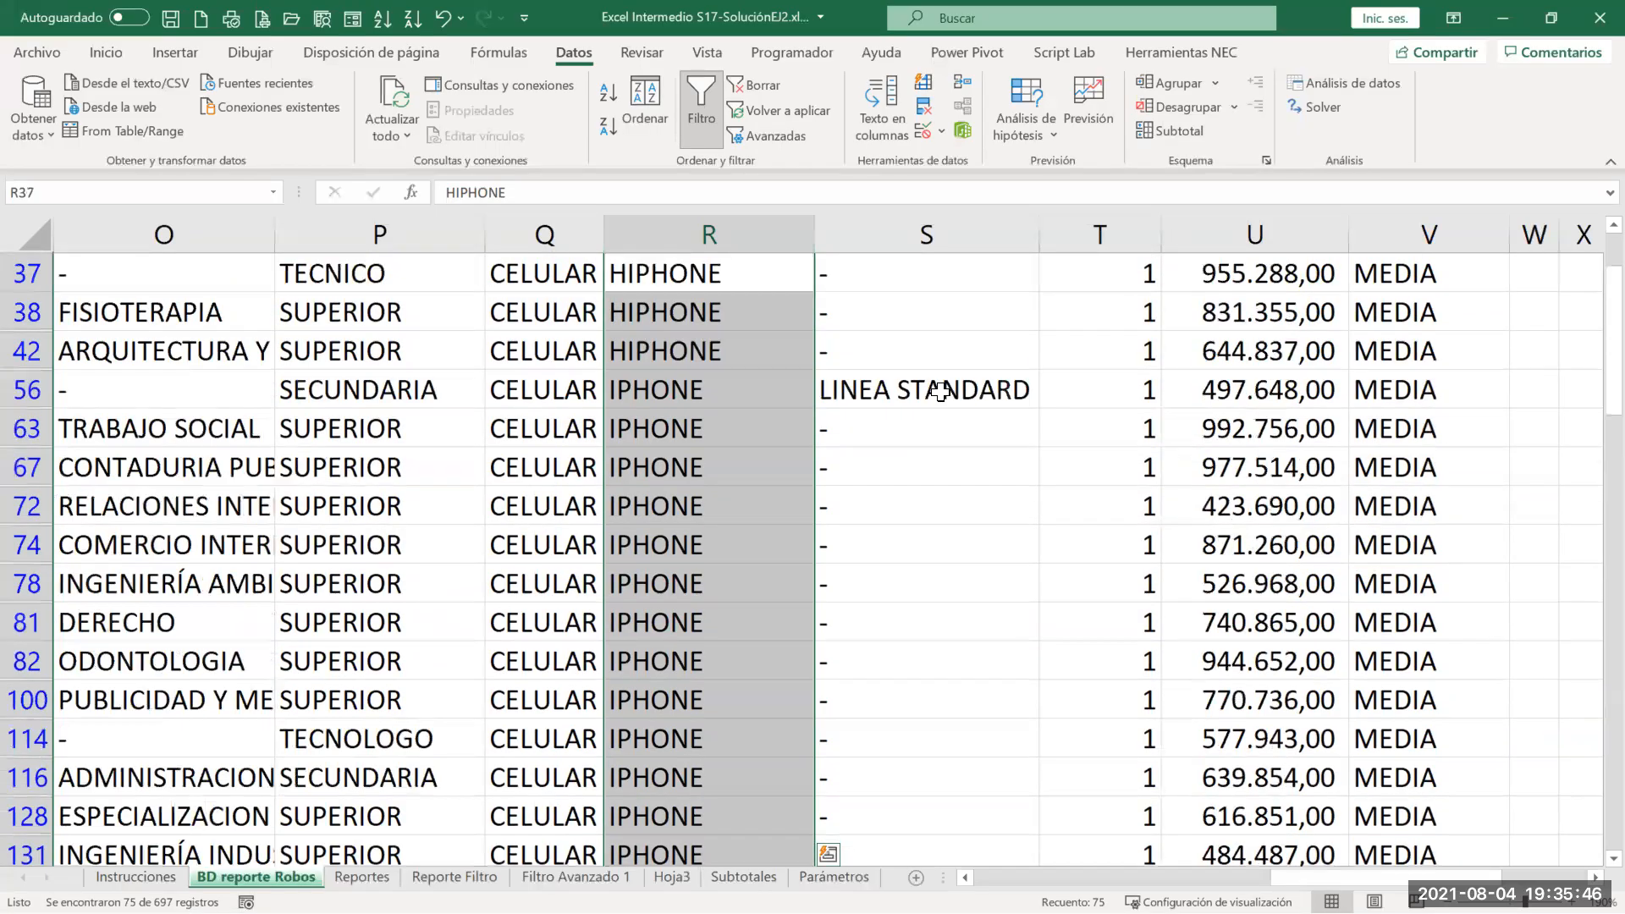
key(Return)
key(Return)
key(Return)
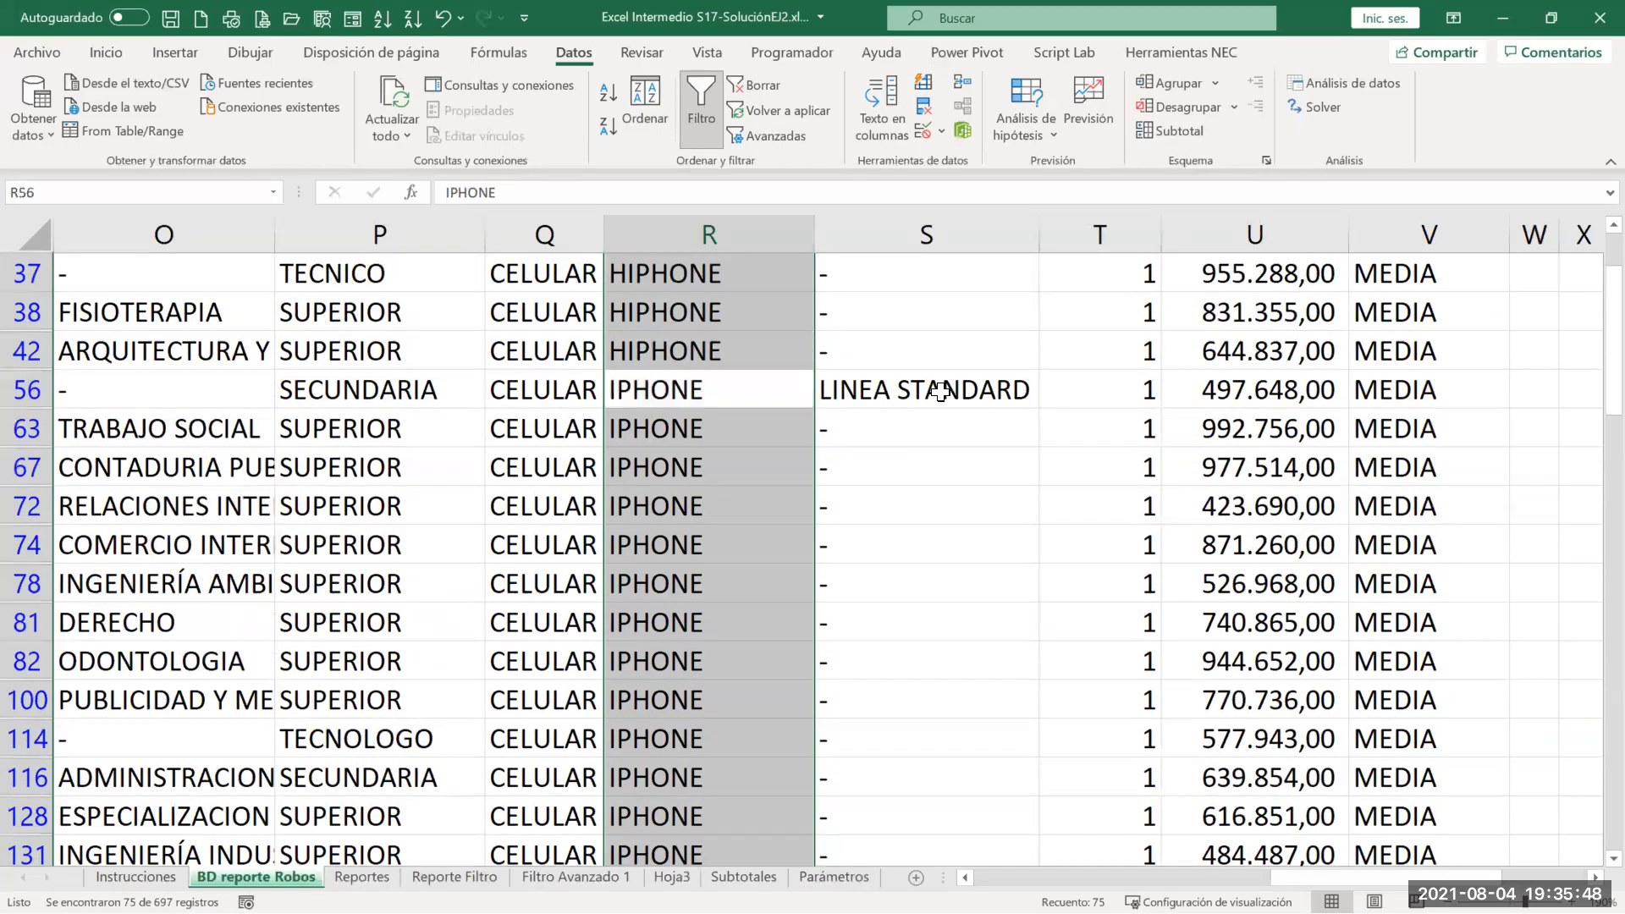
key(F2)
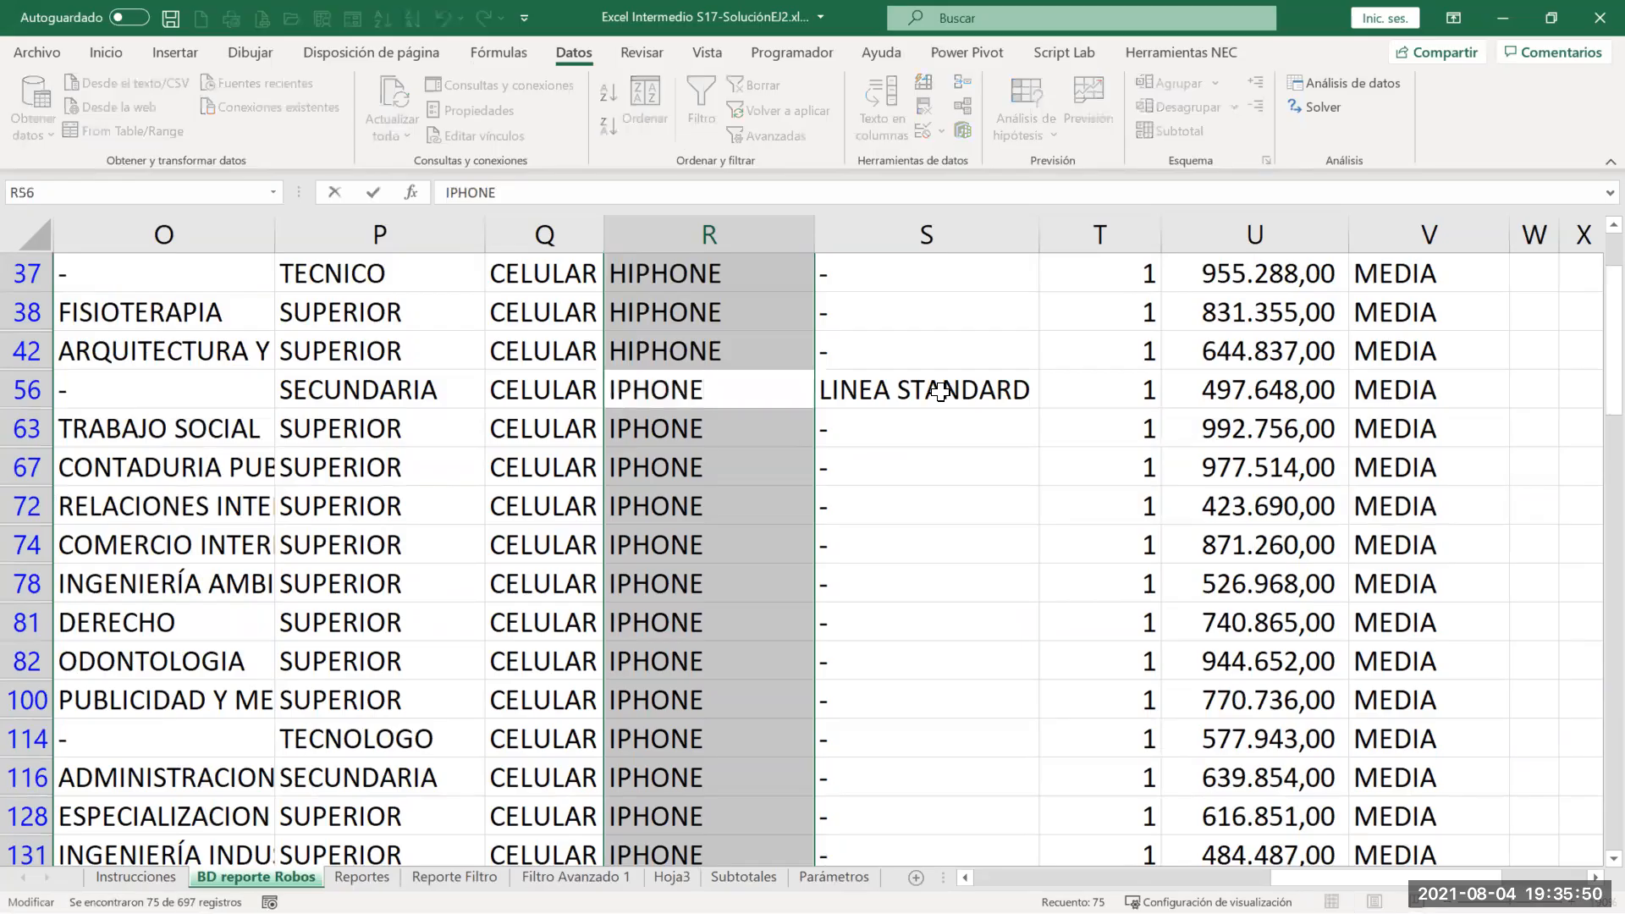
key(ctrl+Return)
key(ctrl+Up)
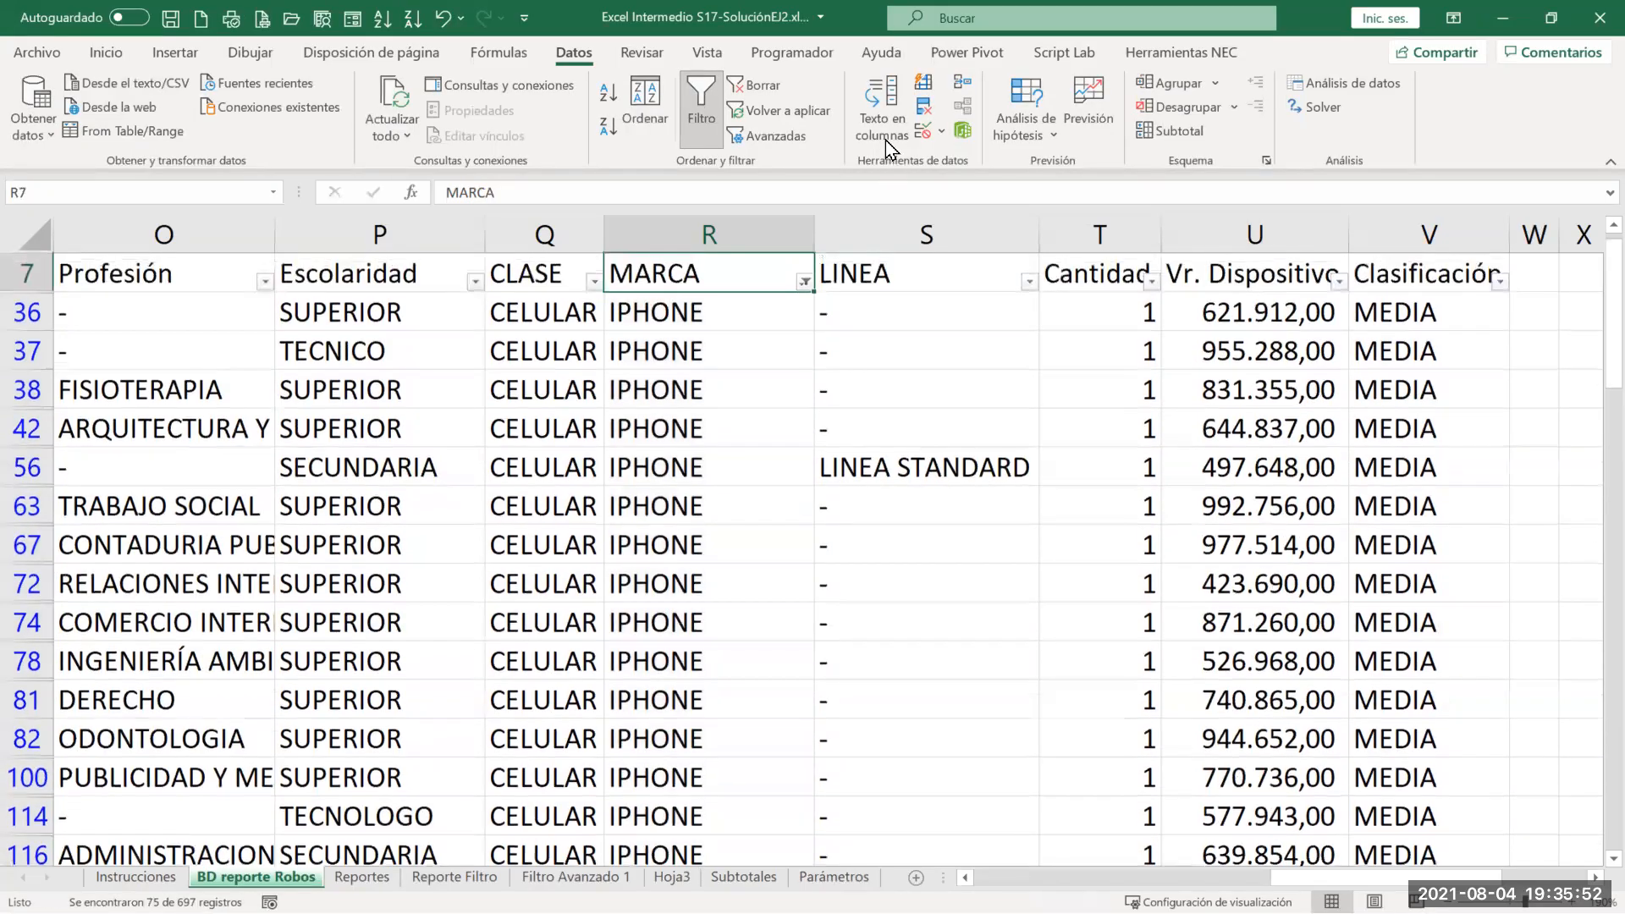
click(755, 85)
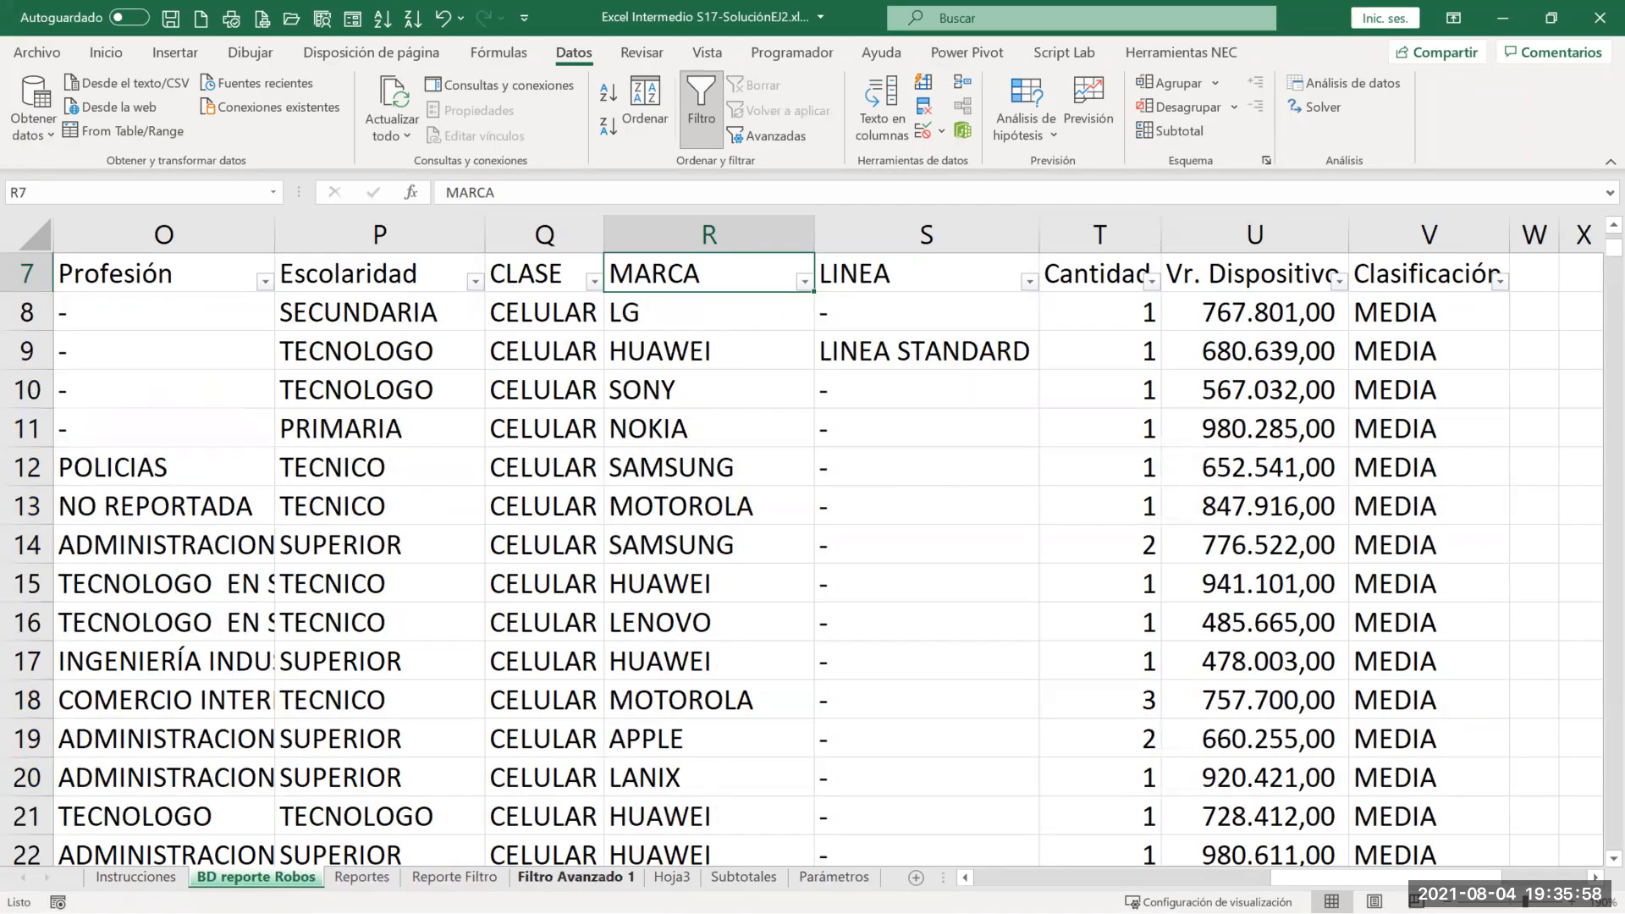
Step: Copy the MARCA header from the BD reporte Robos sheet into cell D1 of the Filtro Avanzado 1 sheet
click(575, 876)
right_click(666, 266)
click(730, 319)
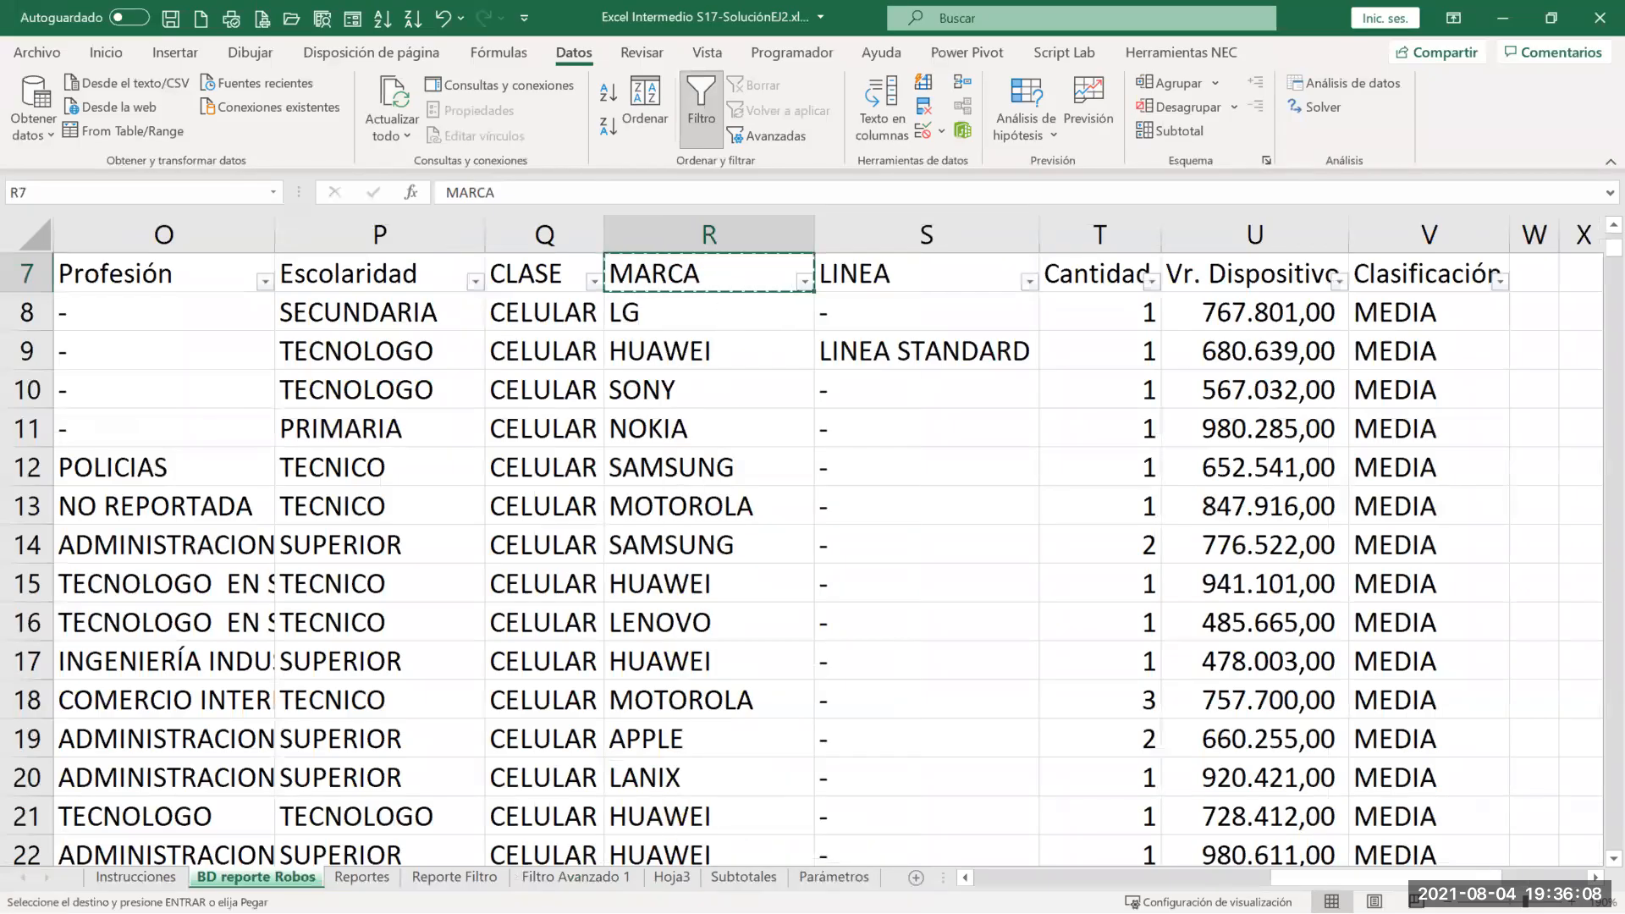
click(455, 877)
click(576, 877)
click(576, 261)
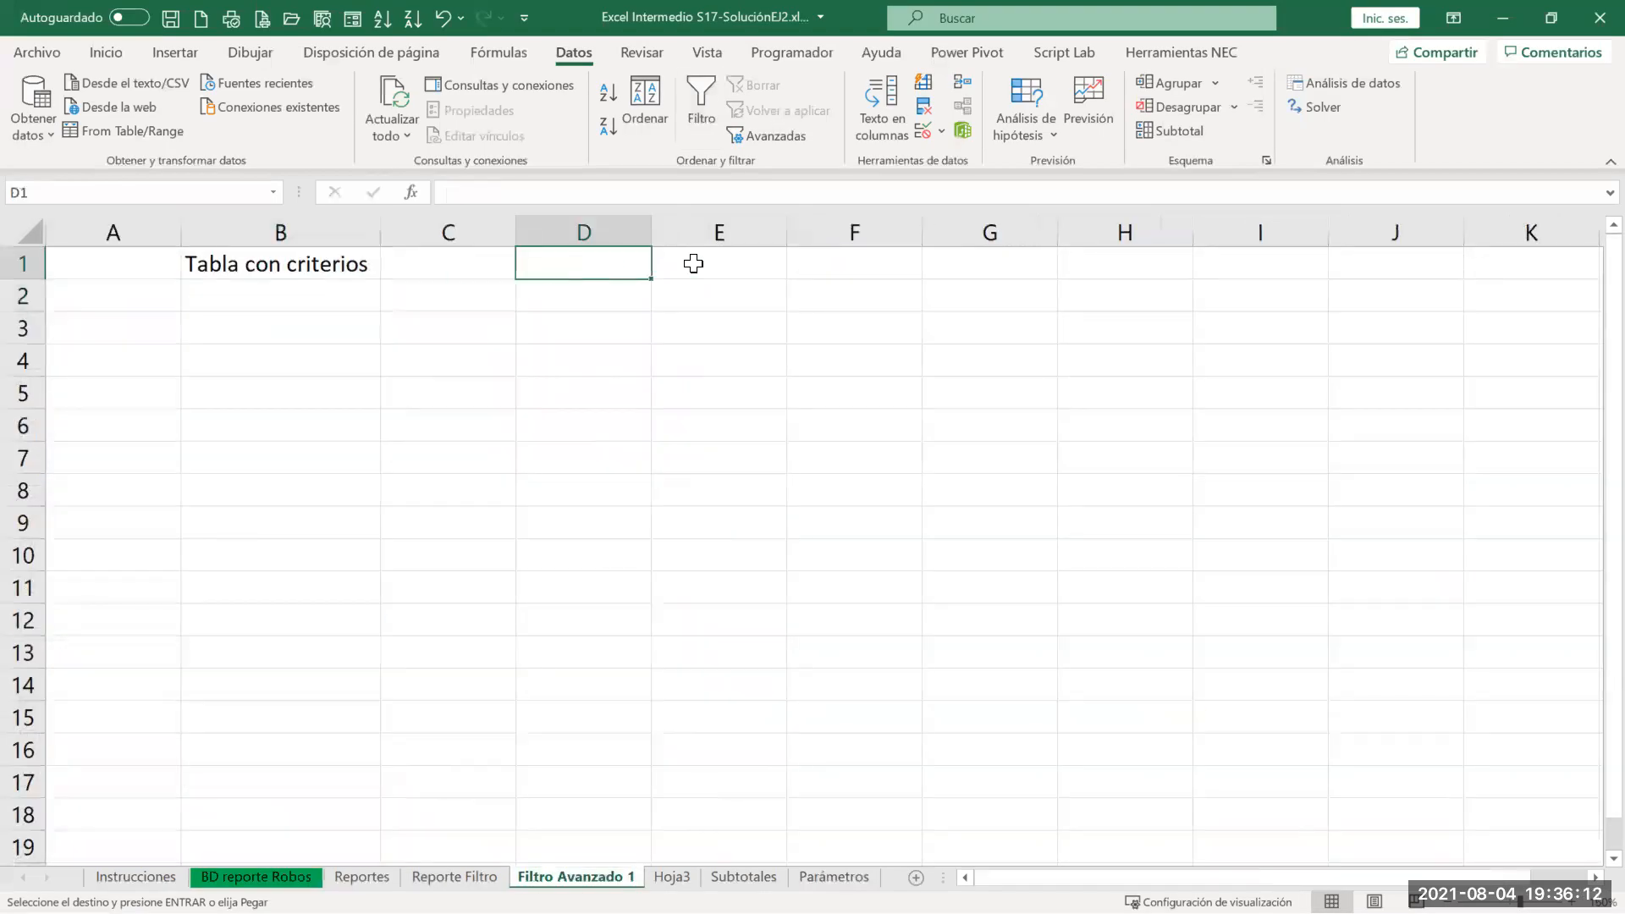
key(Return)
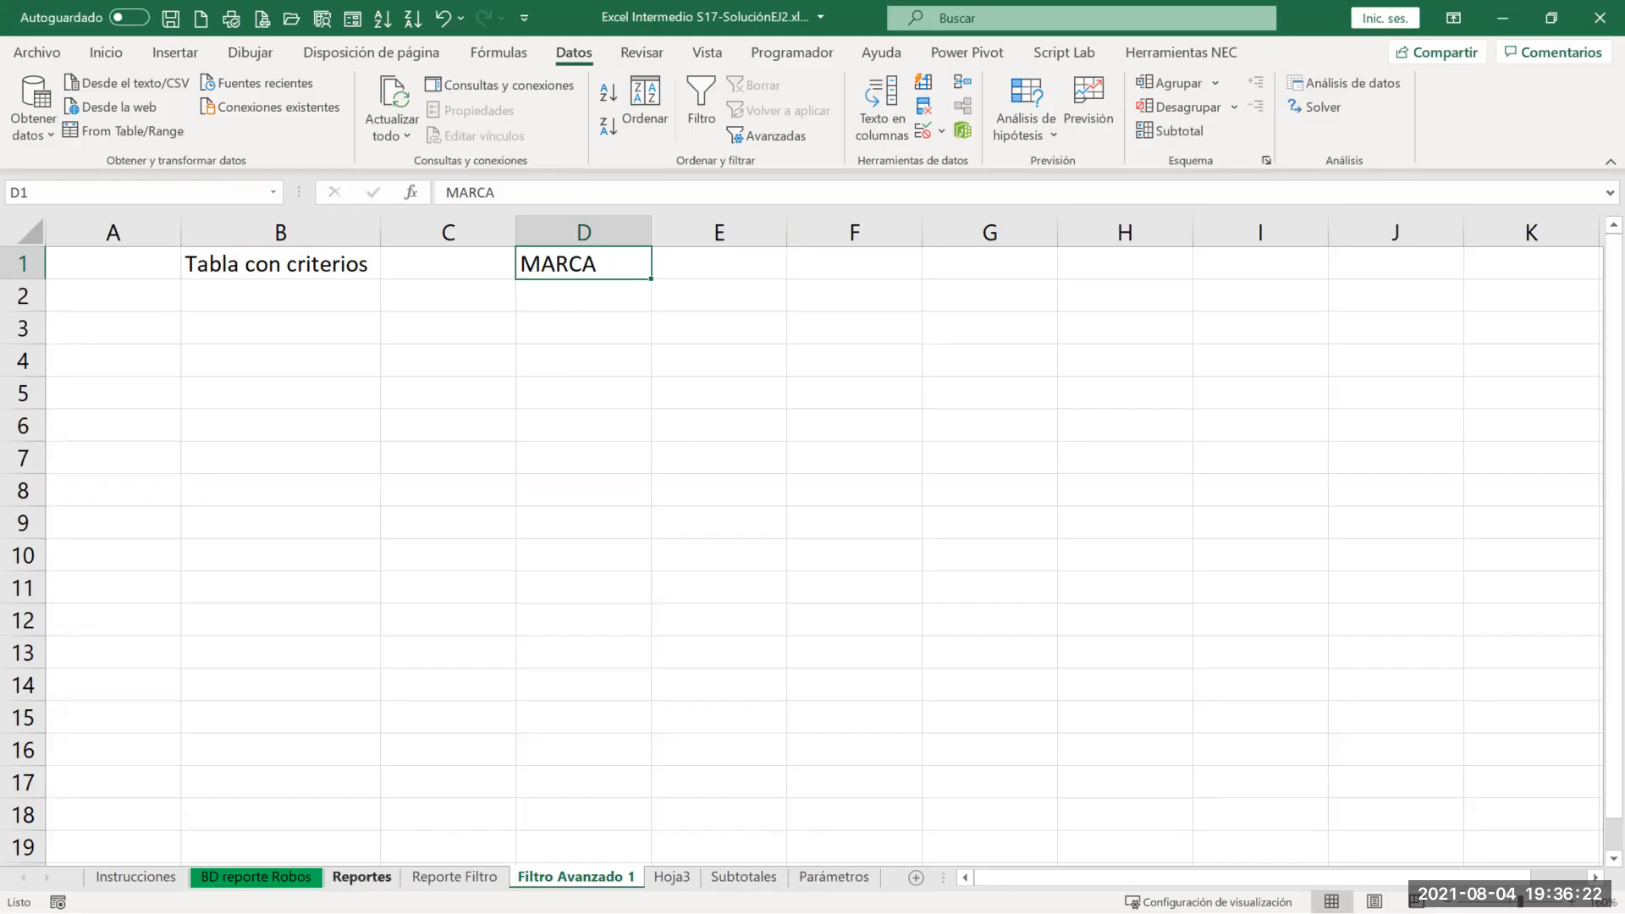
Step: Copy the HUAWEI value from cell R9 of BD reporte Robos into cell D2 under the MARCA criteria header
click(256, 878)
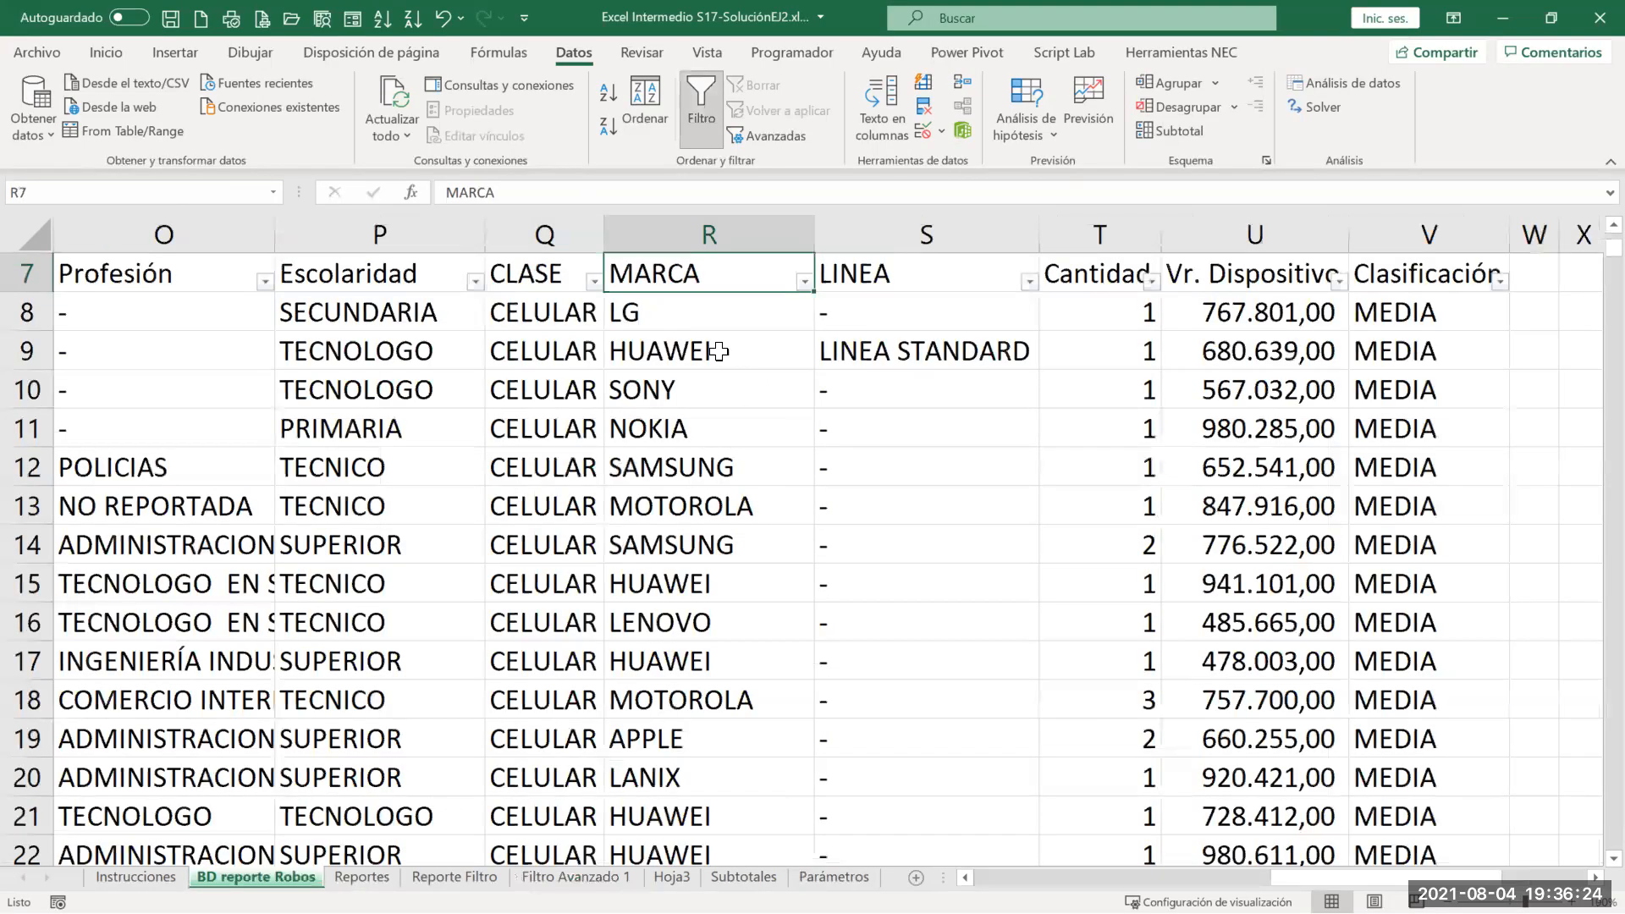
key(Down)
key(Down)
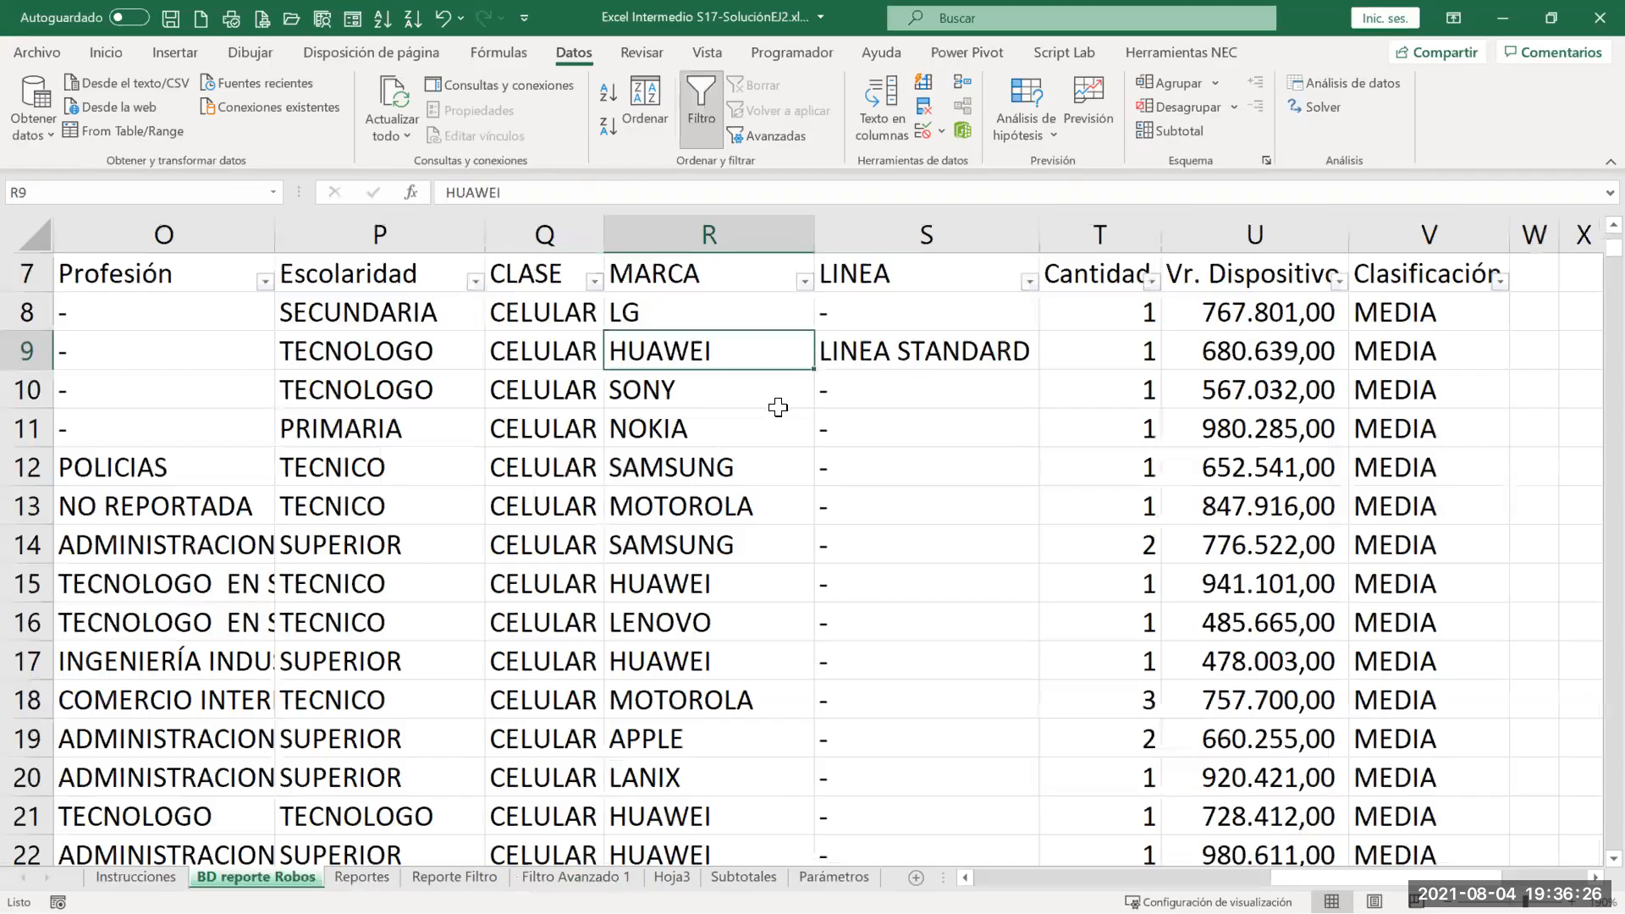
key(ctrl+c)
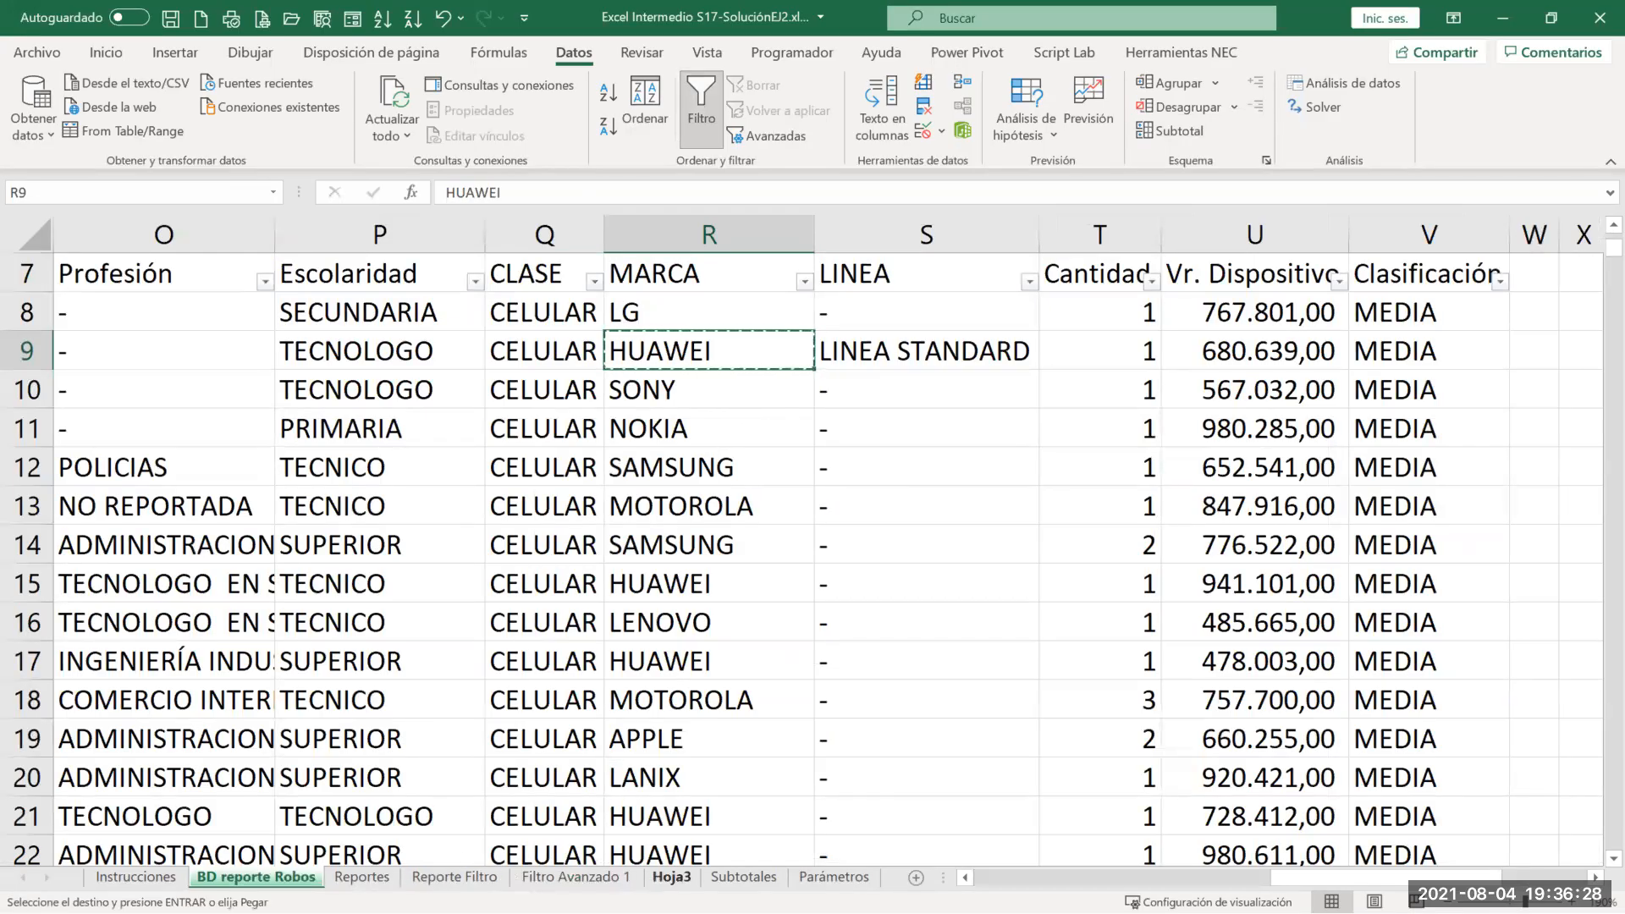
click(575, 877)
click(601, 295)
key(Return)
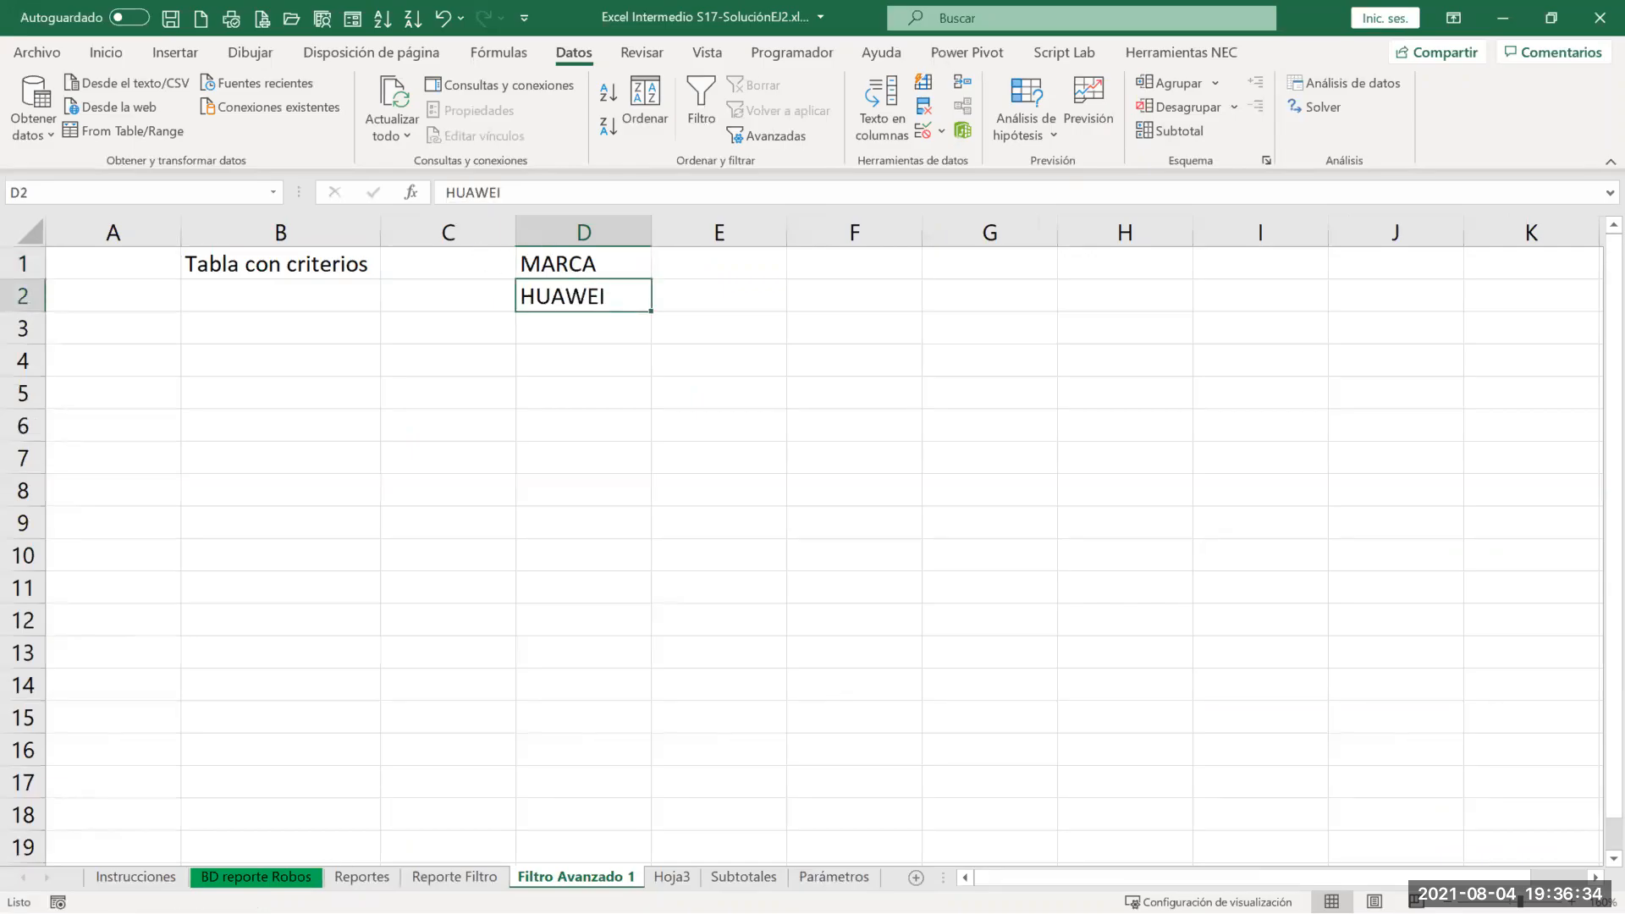
Step: Try spelling the brand in cell D2 with a U instead of the W, and restore it to HUAWEI
click(455, 877)
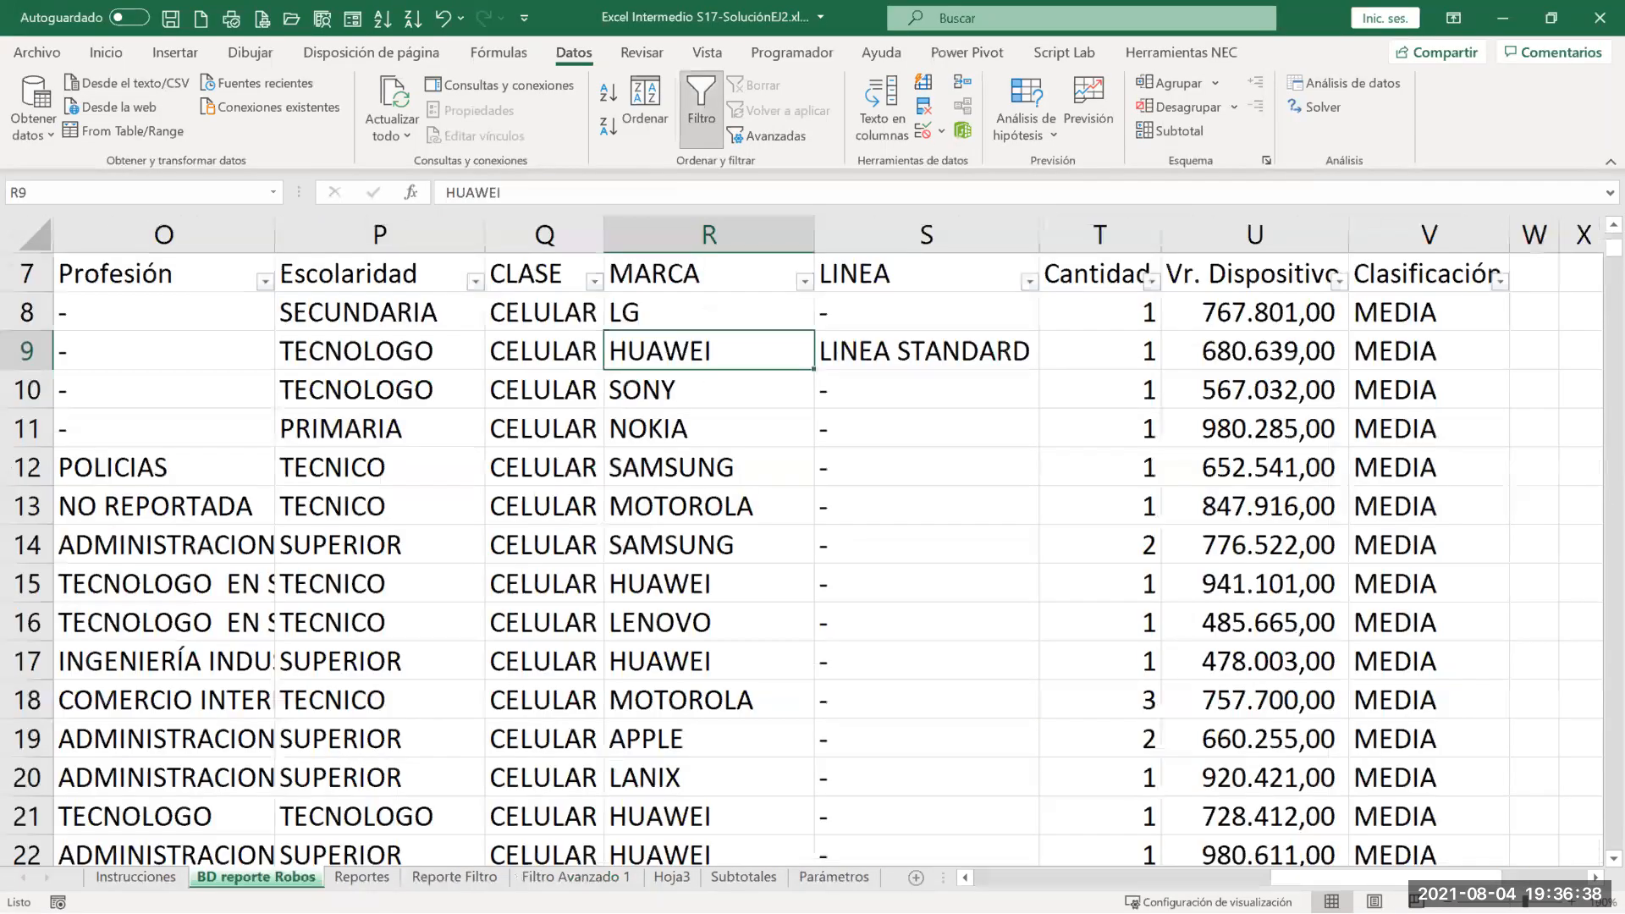
click(576, 878)
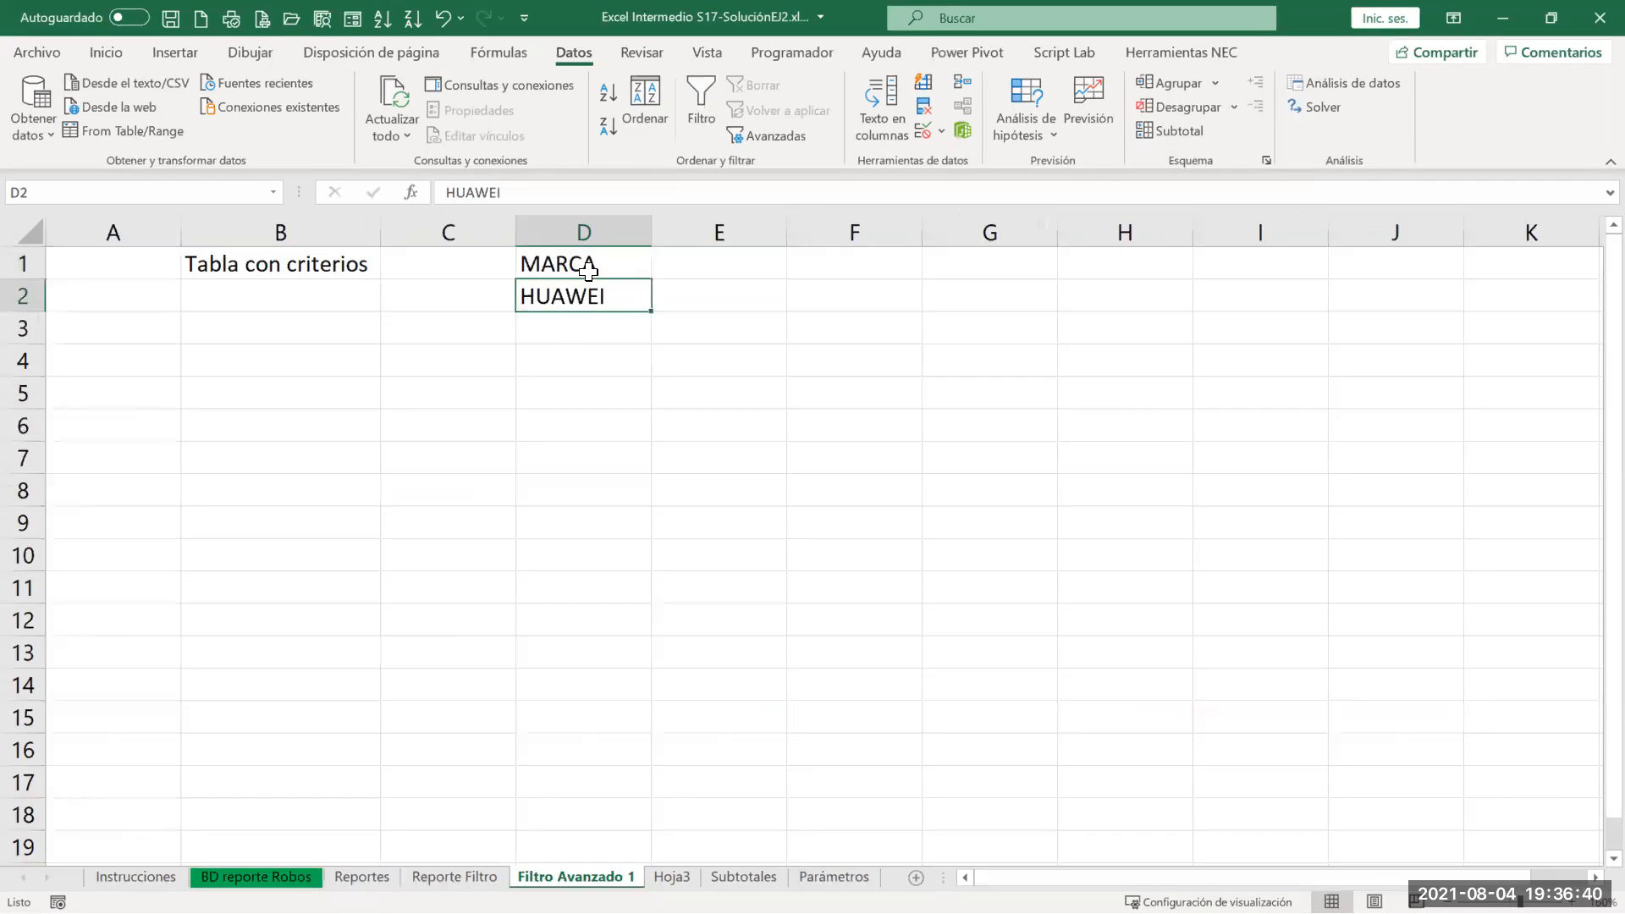
double_click(575, 298)
key(Delete)
text(u)
key(BackSpace)
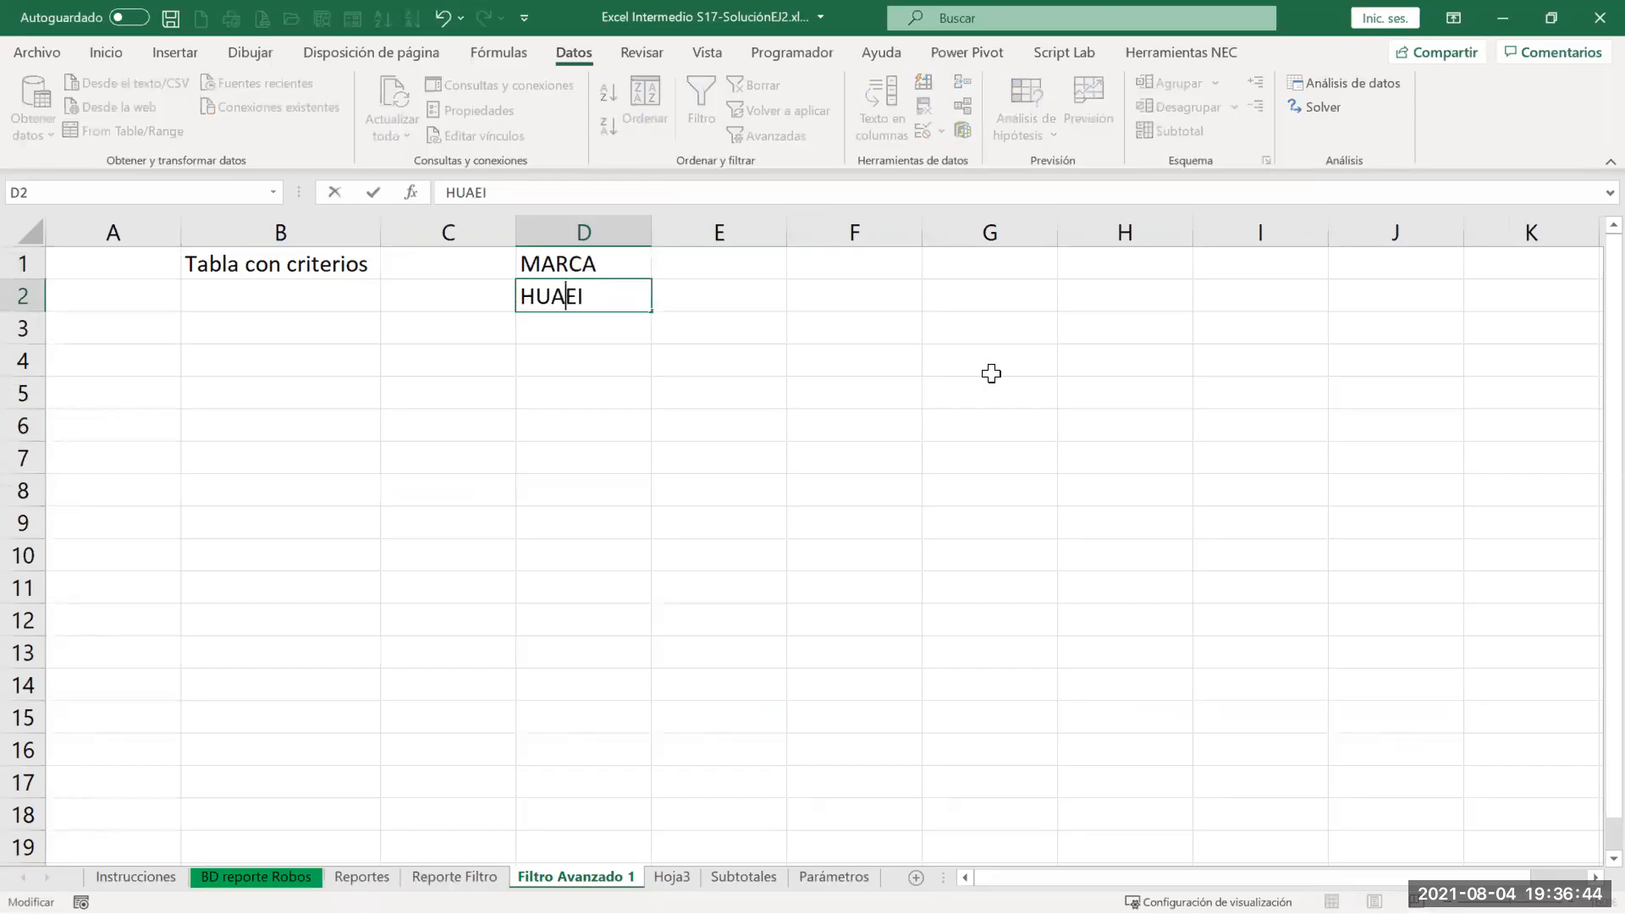
text(U)
key(BackSpace)
text(W)
key(ctrl+Return)
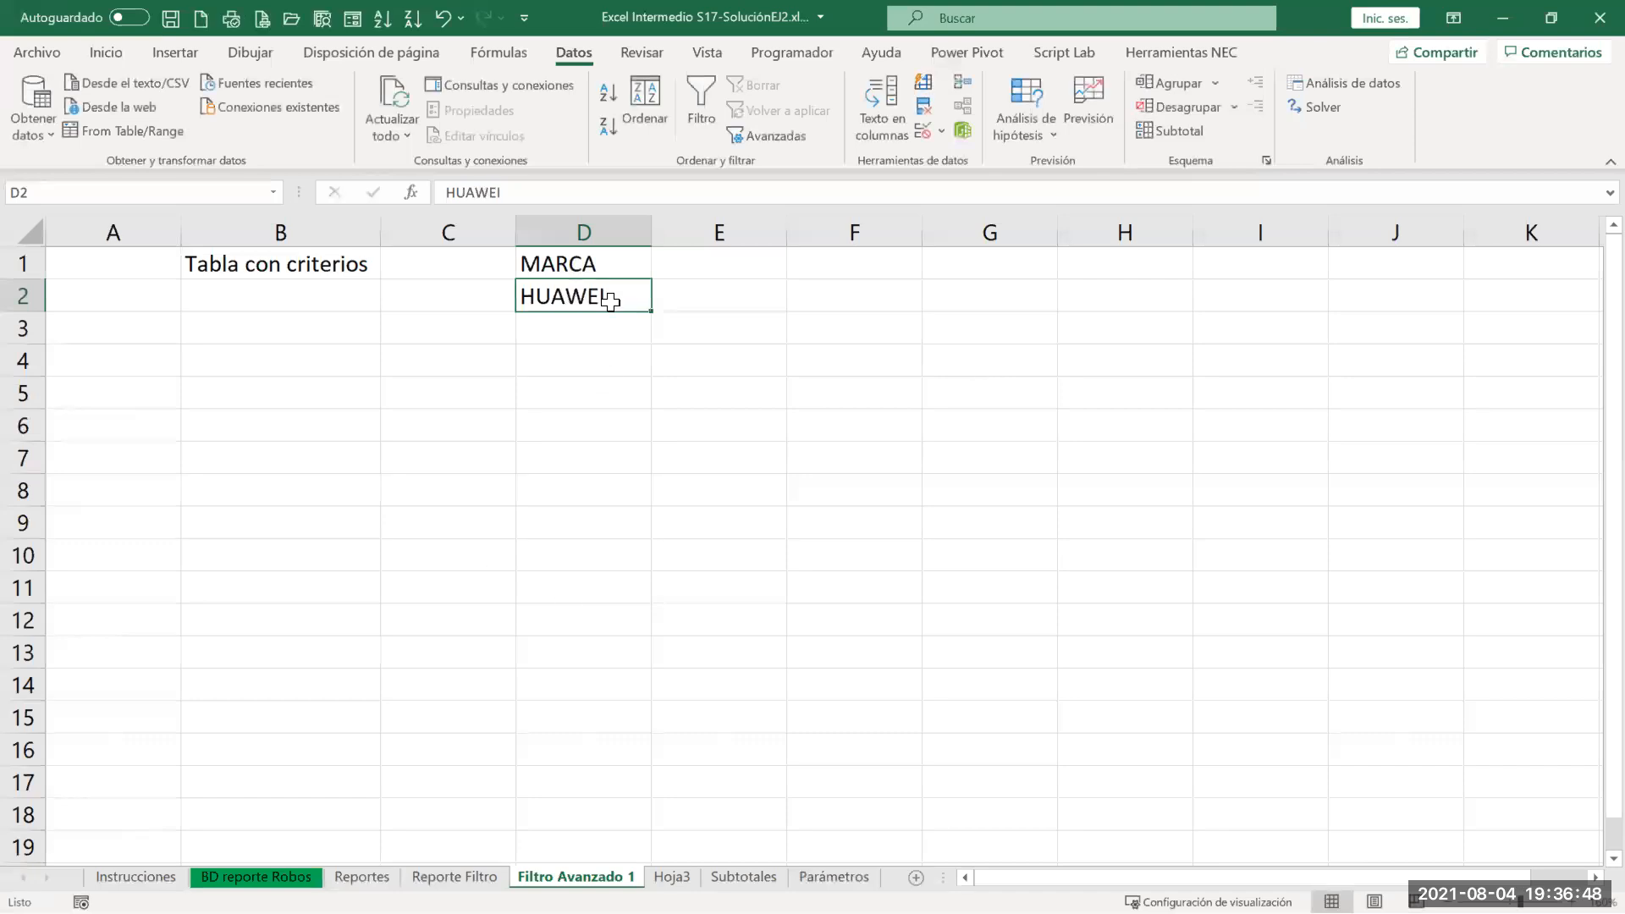
Step: Enter the label Tabla Extracción in cell B5 of the Filtro Avanzado 1 sheet
click(568, 266)
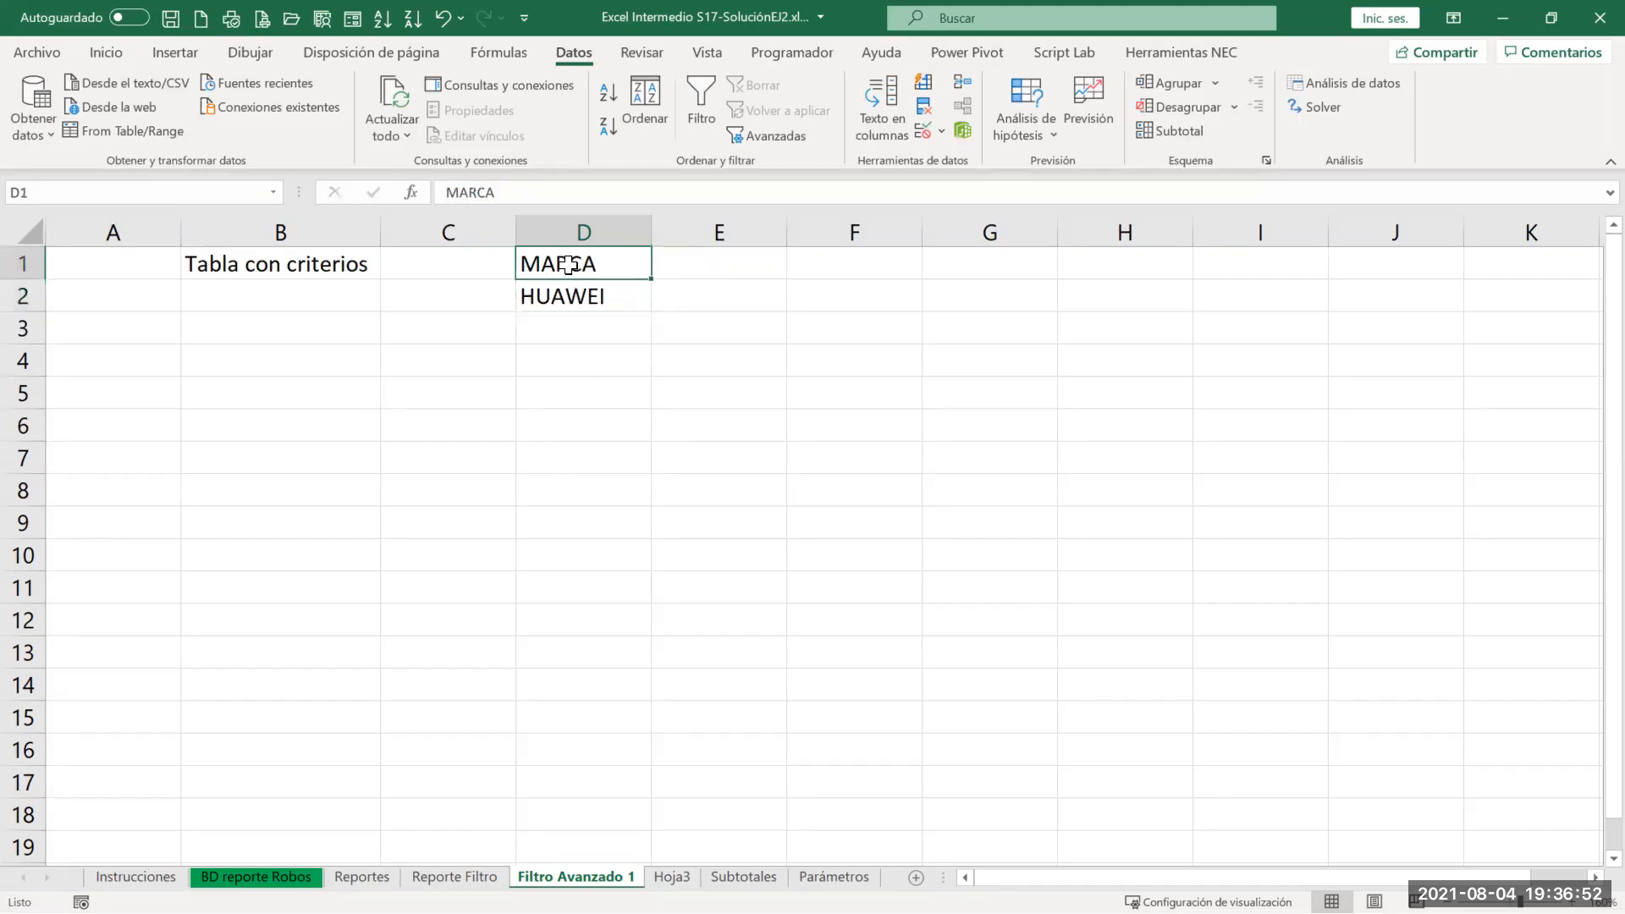
click(226, 390)
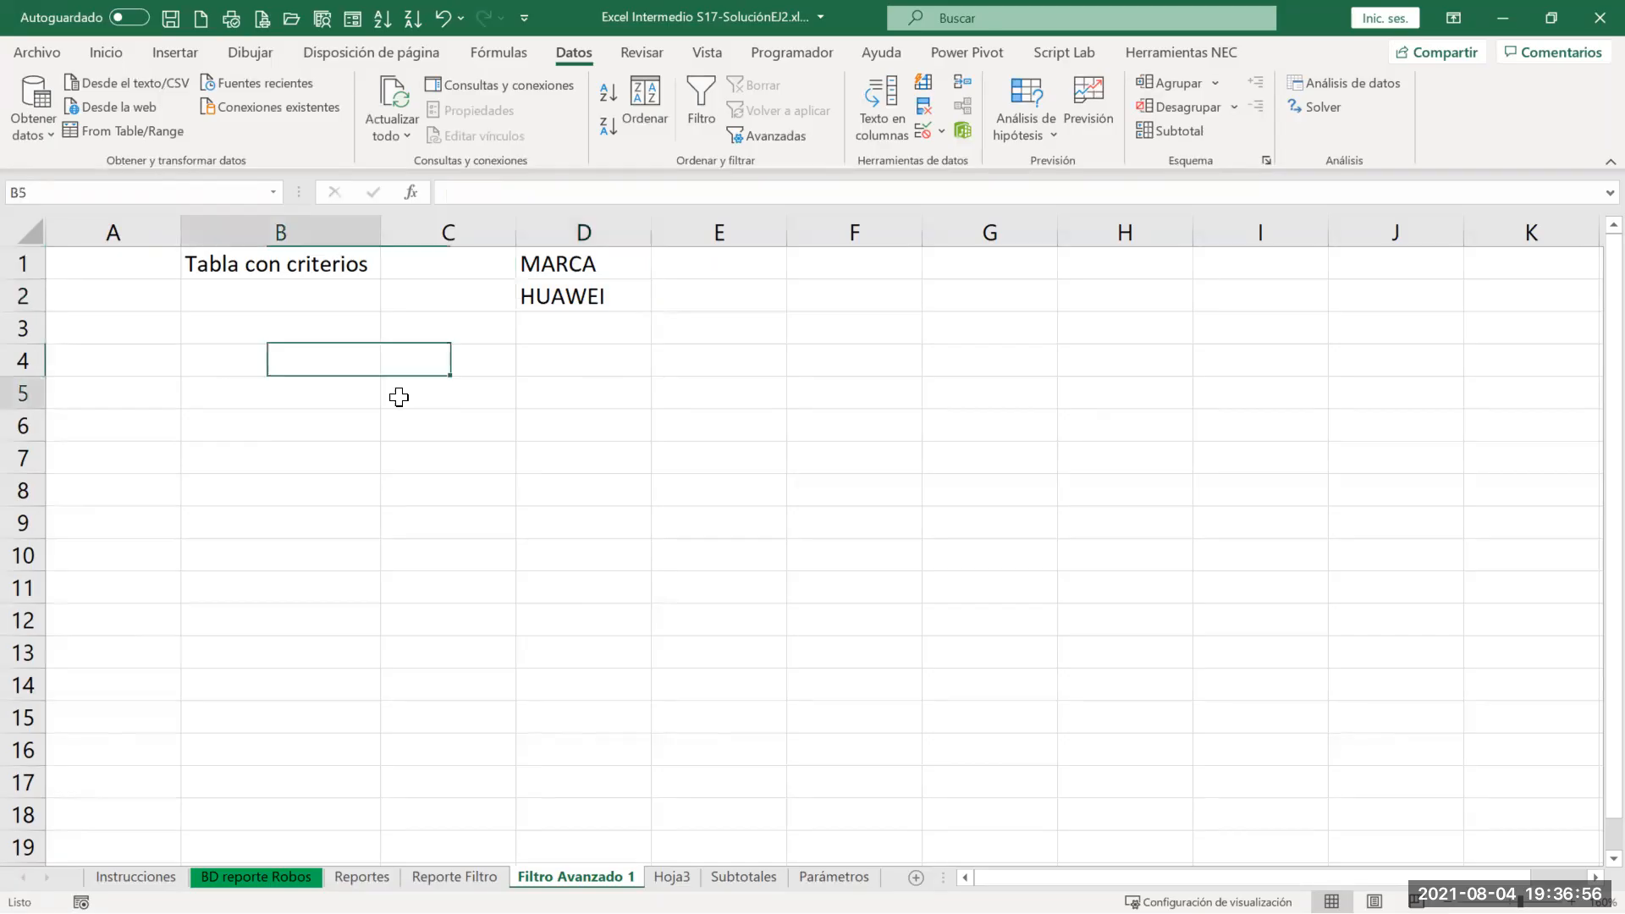
text(tABLA )
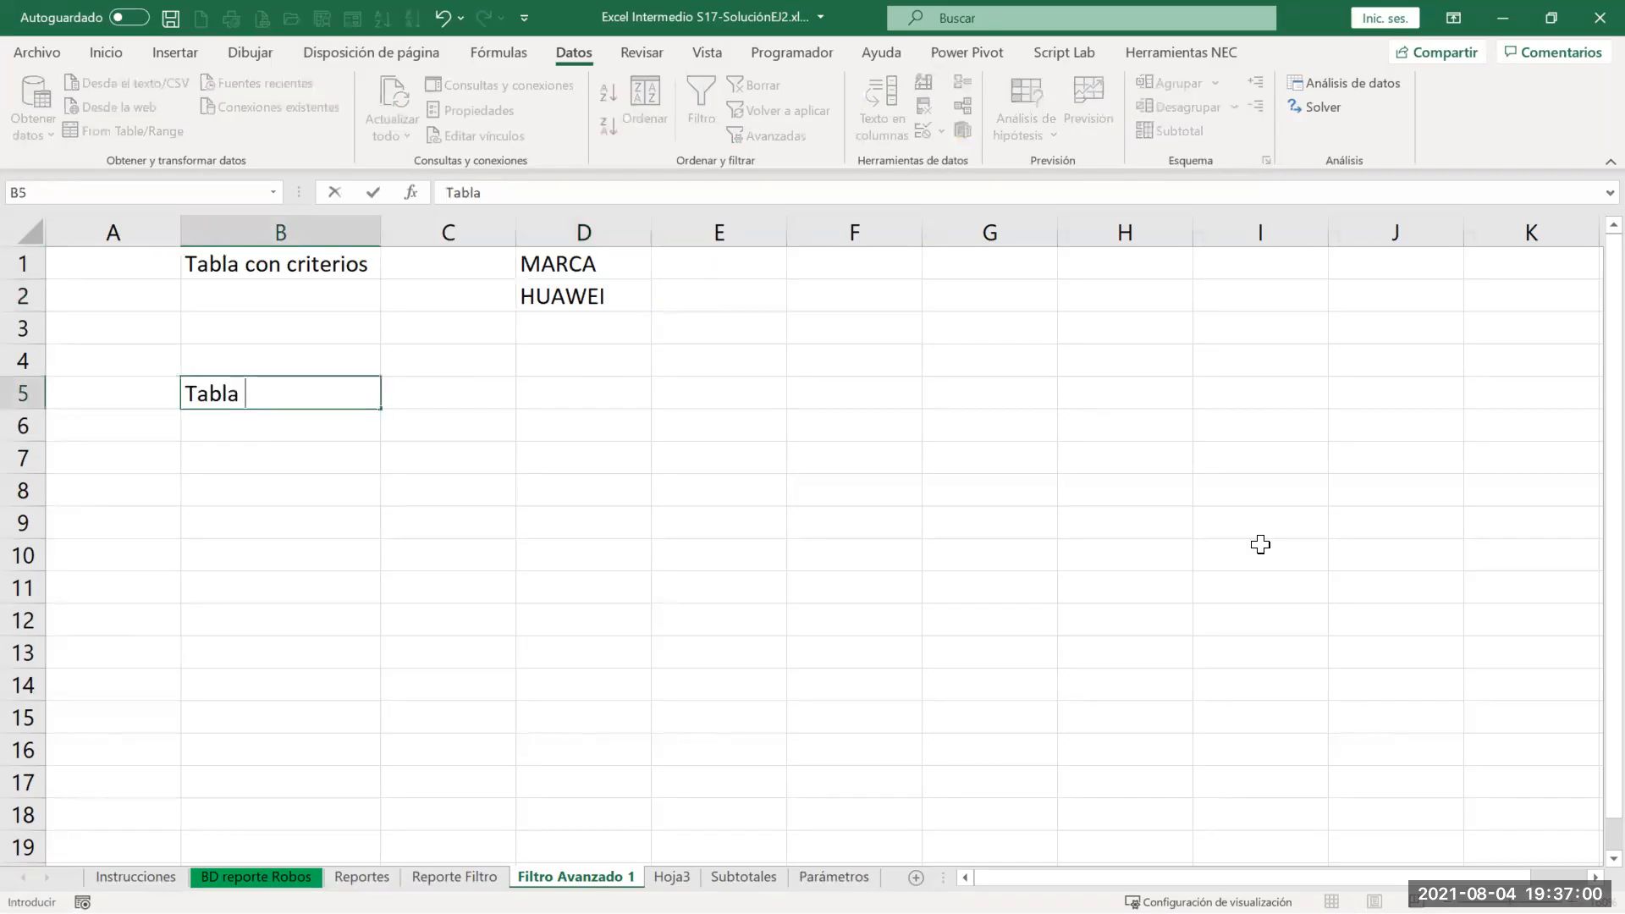
text(Extracción)
key(Return)
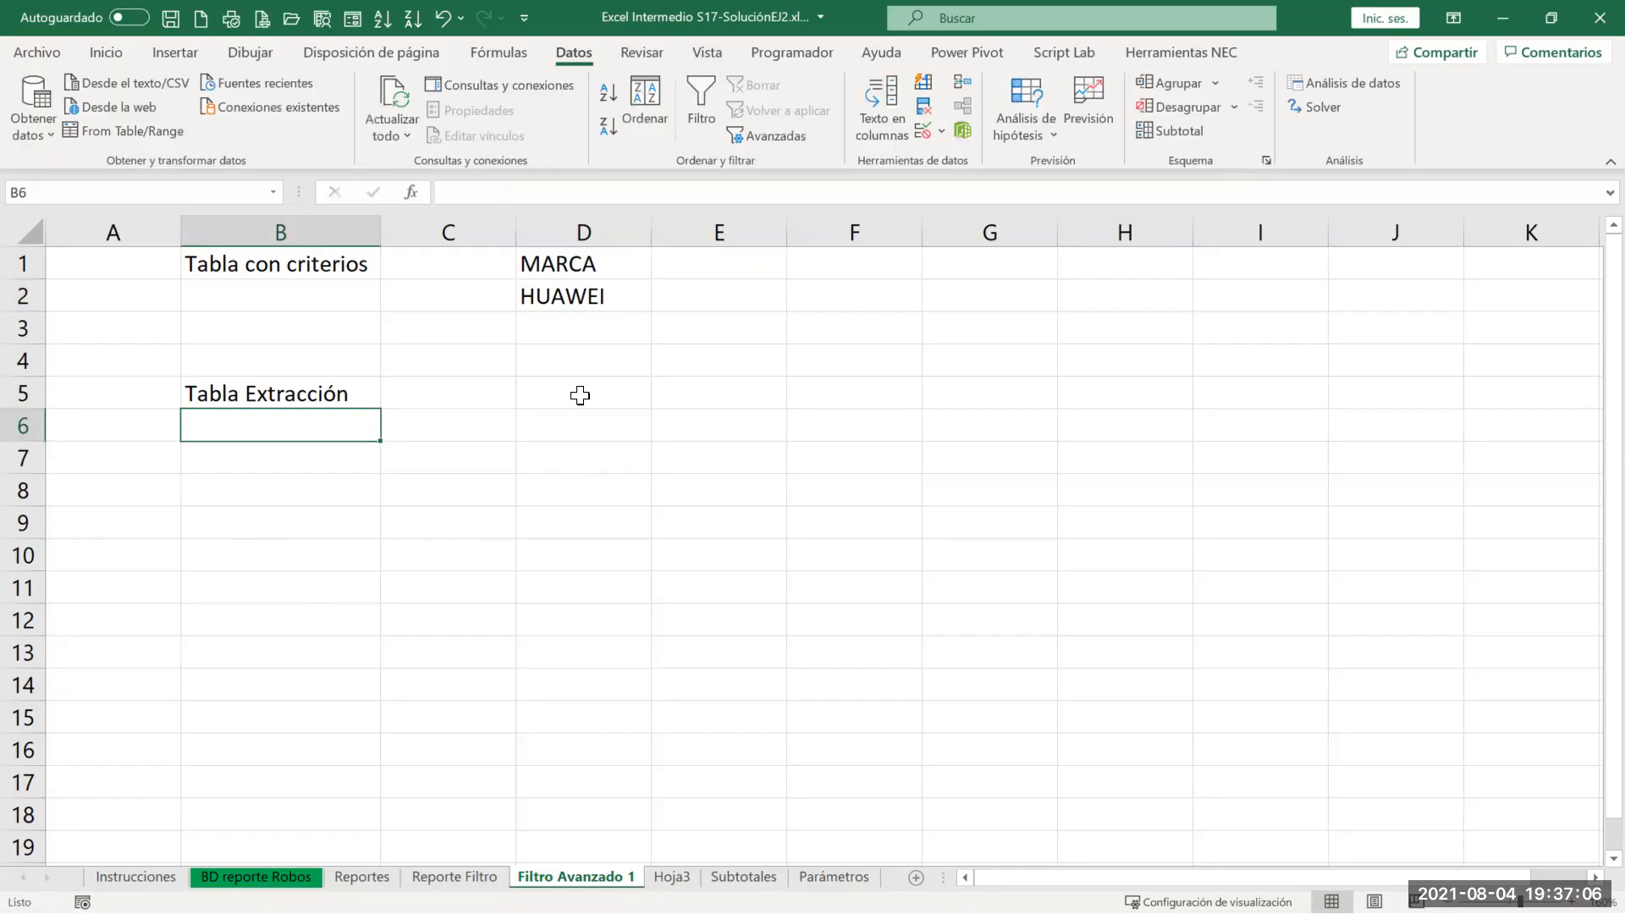
Step: Select cell D5 as the destination for the extraction headers and go to the start of the BD reporte Robos sheet
click(546, 381)
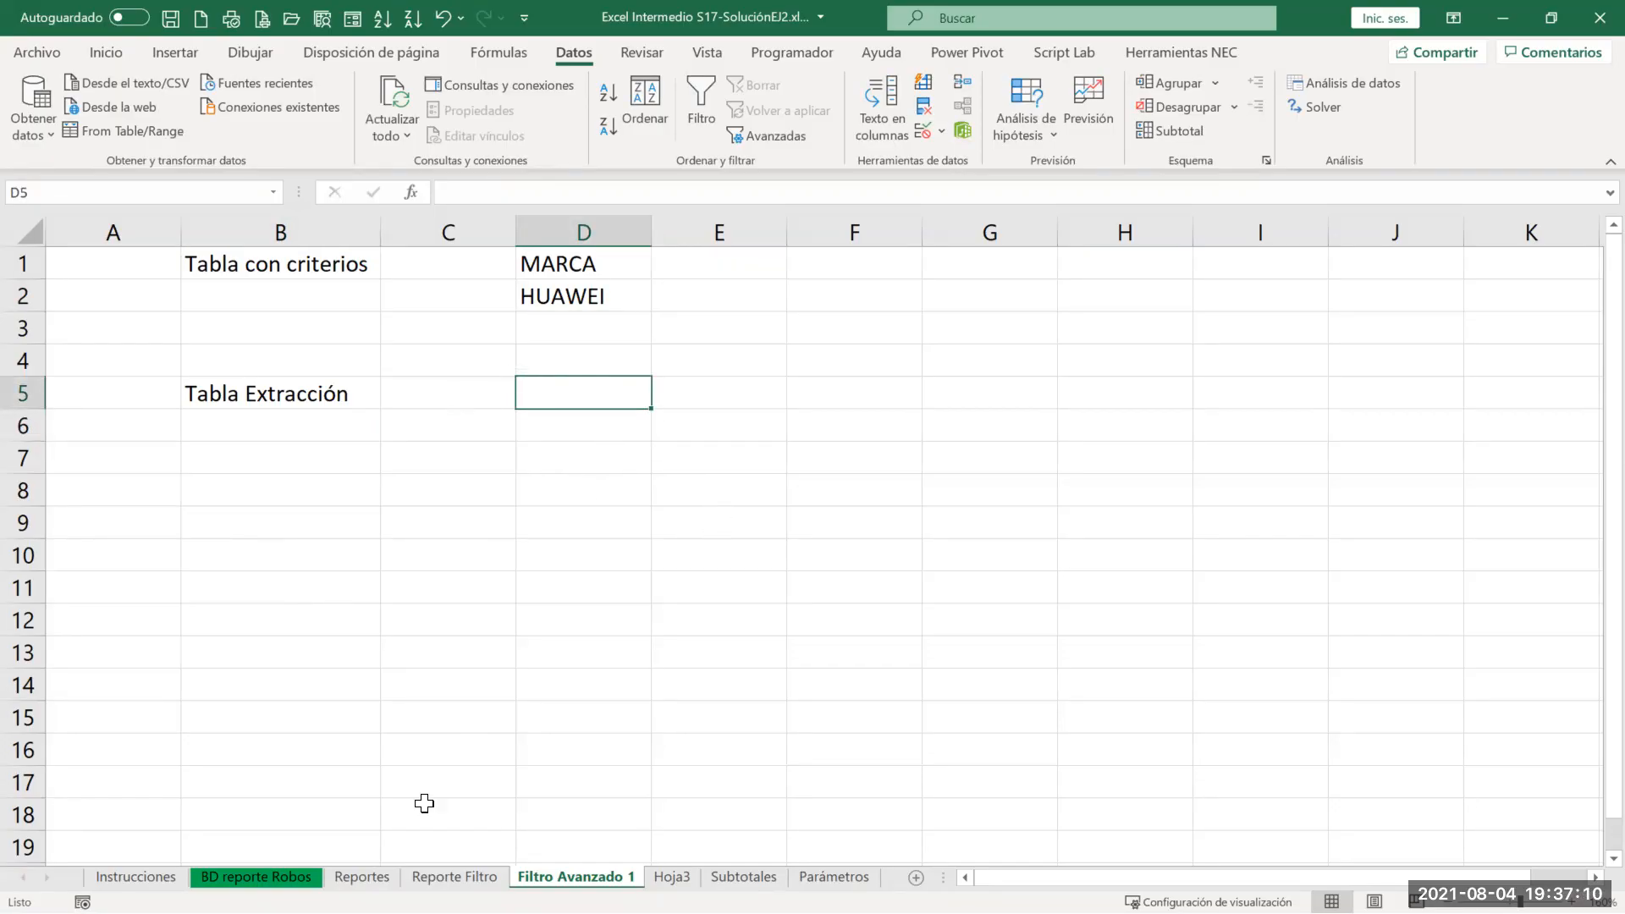
click(255, 877)
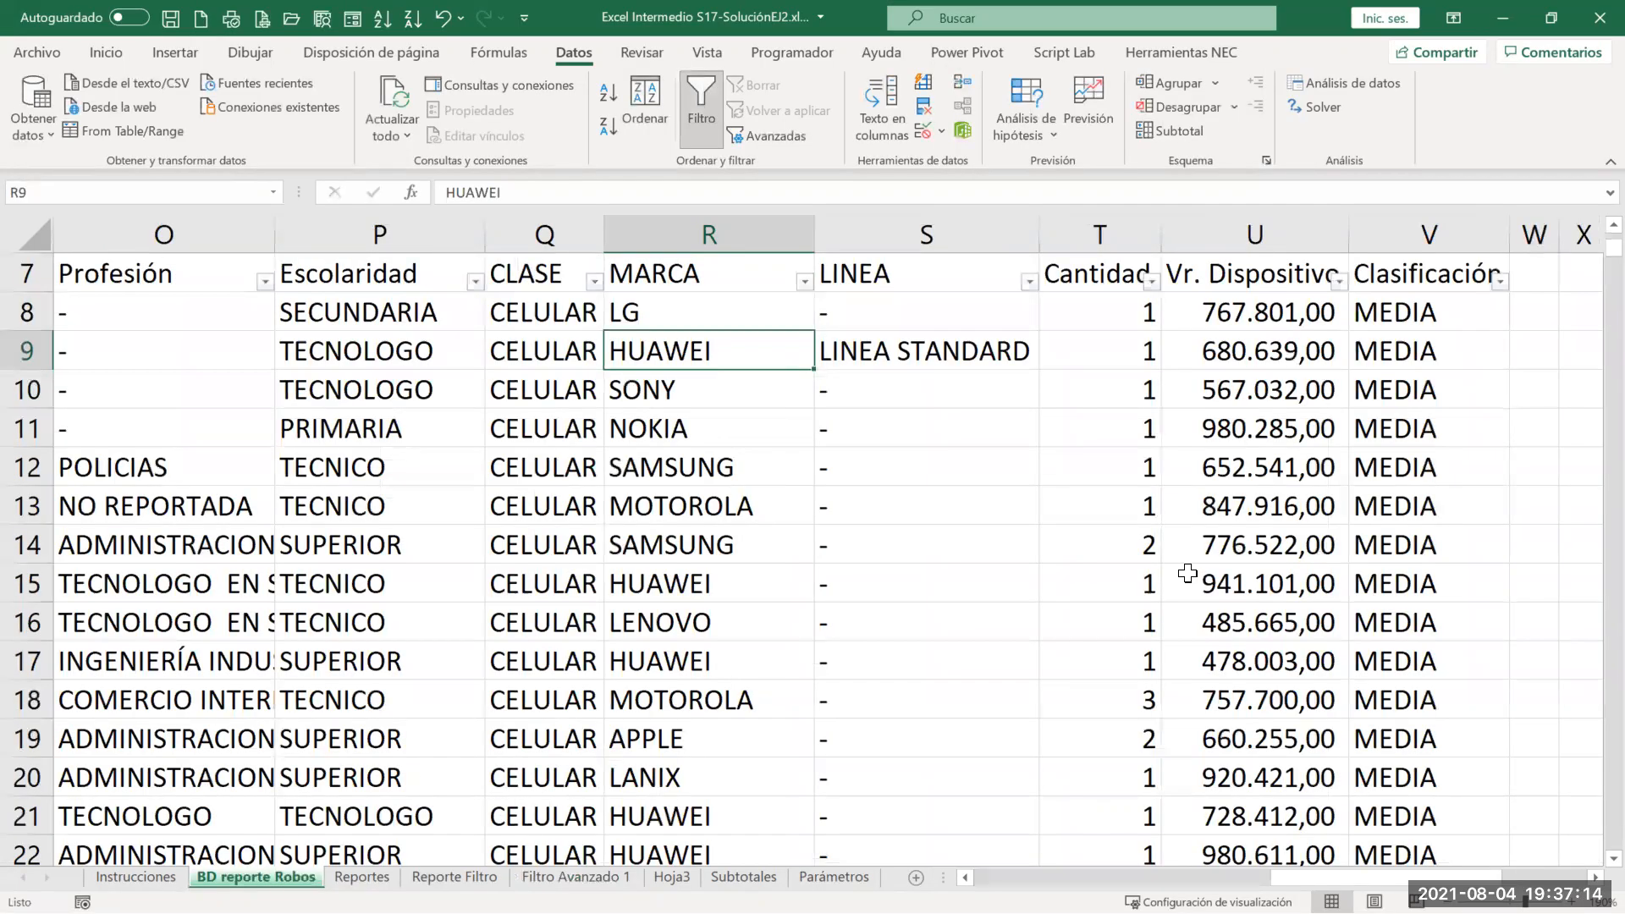
key(ctrl+Home)
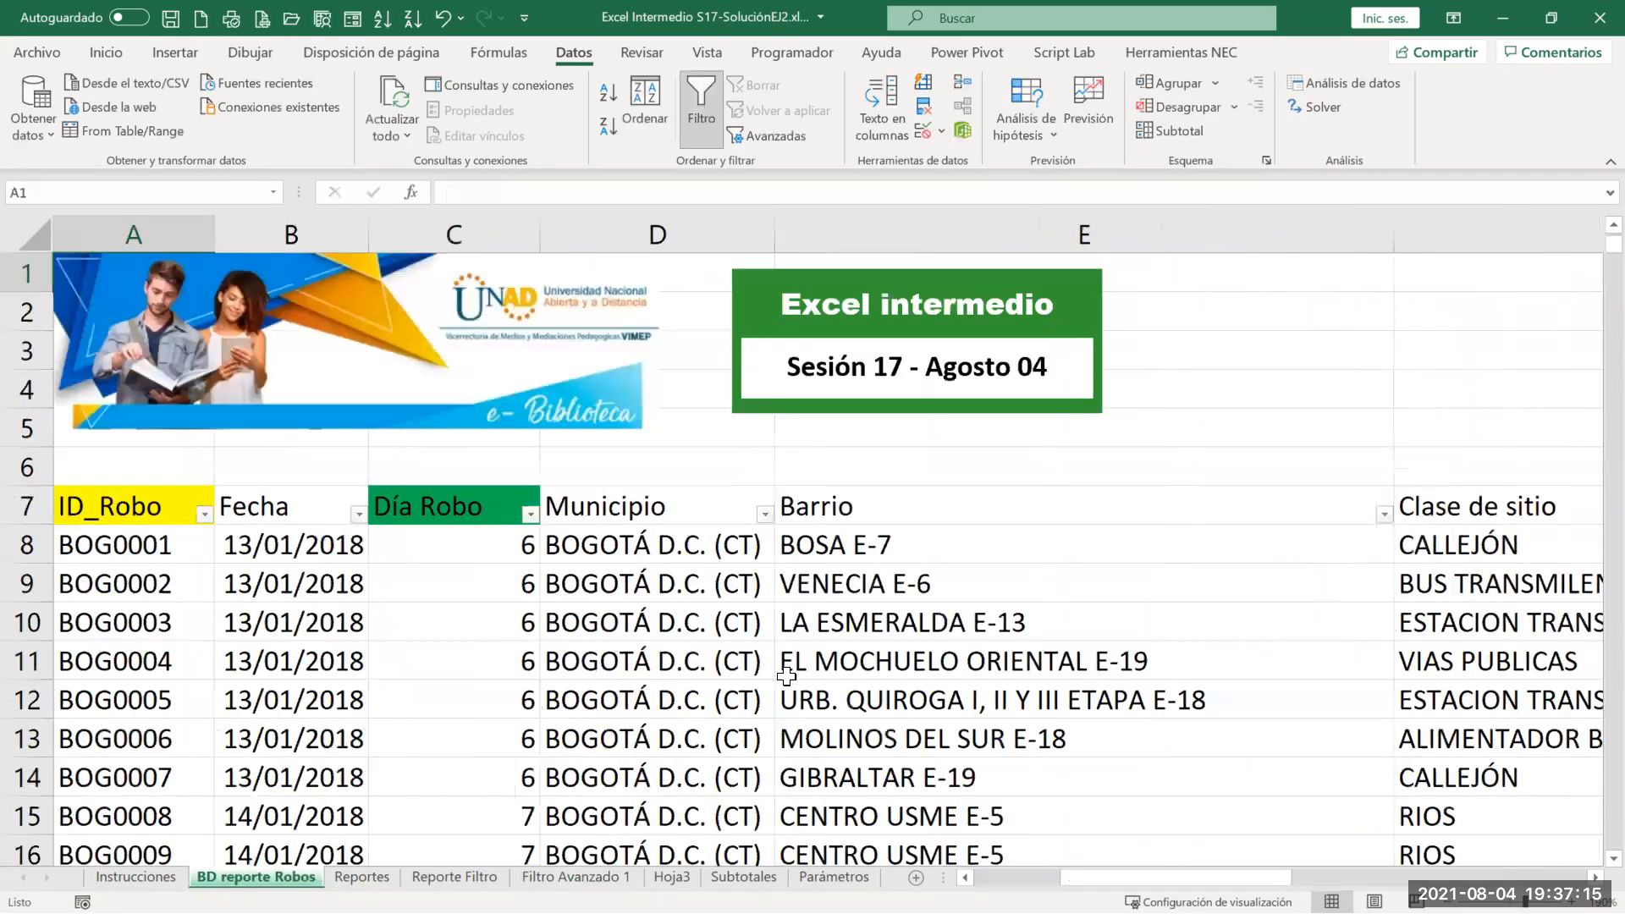
click(129, 502)
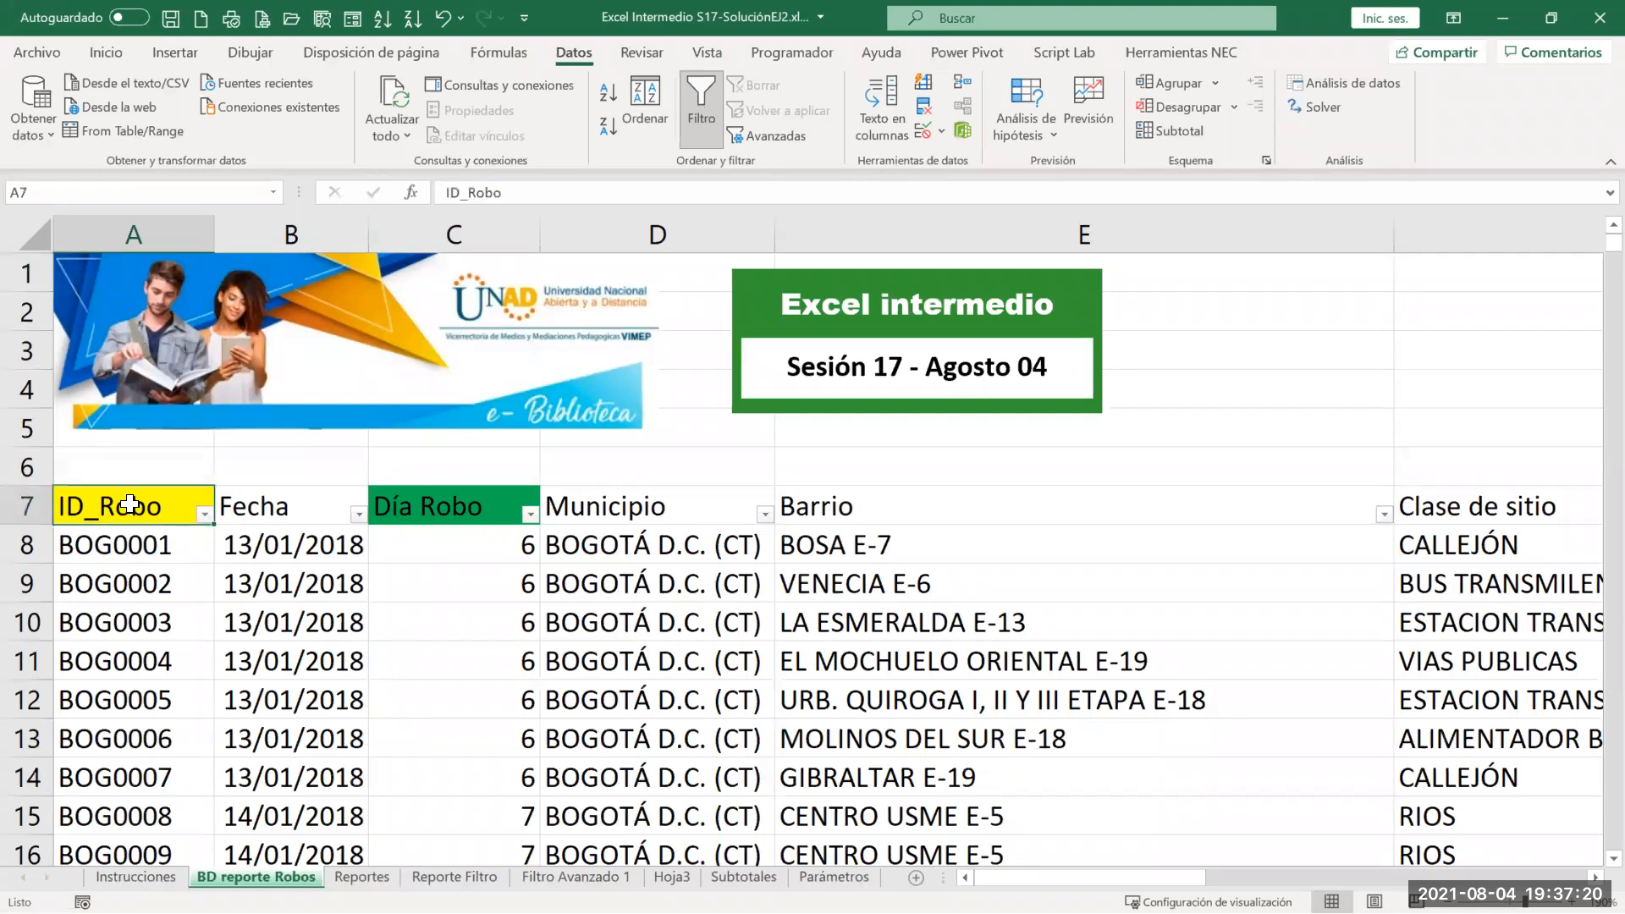
ctrl+click(271, 505)
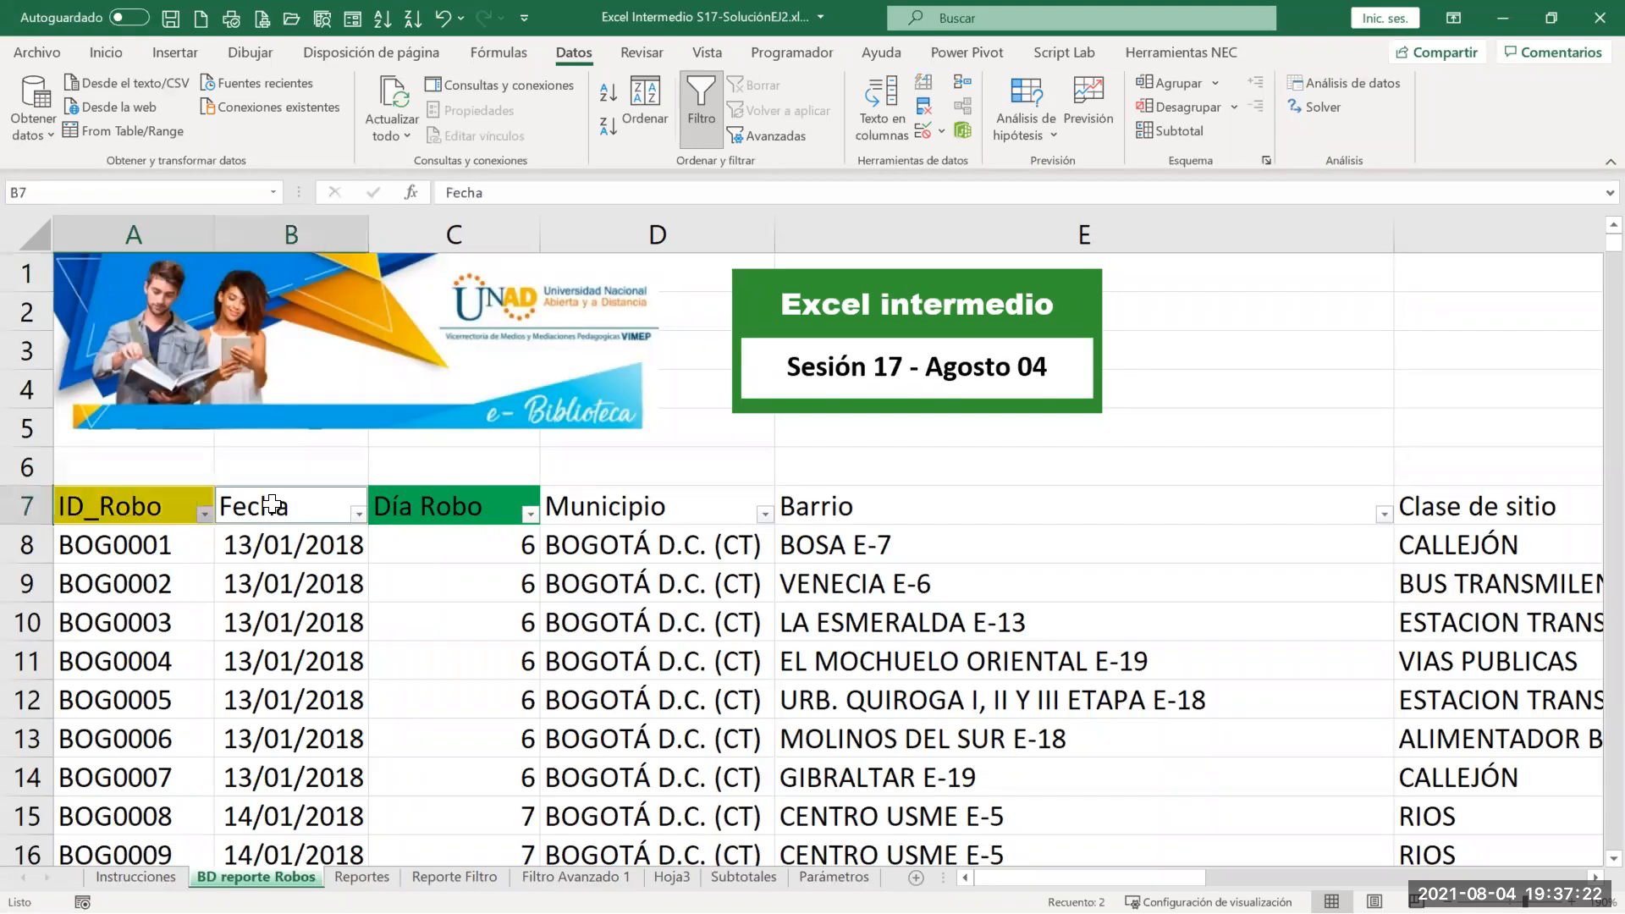
ctrl+click(855, 507)
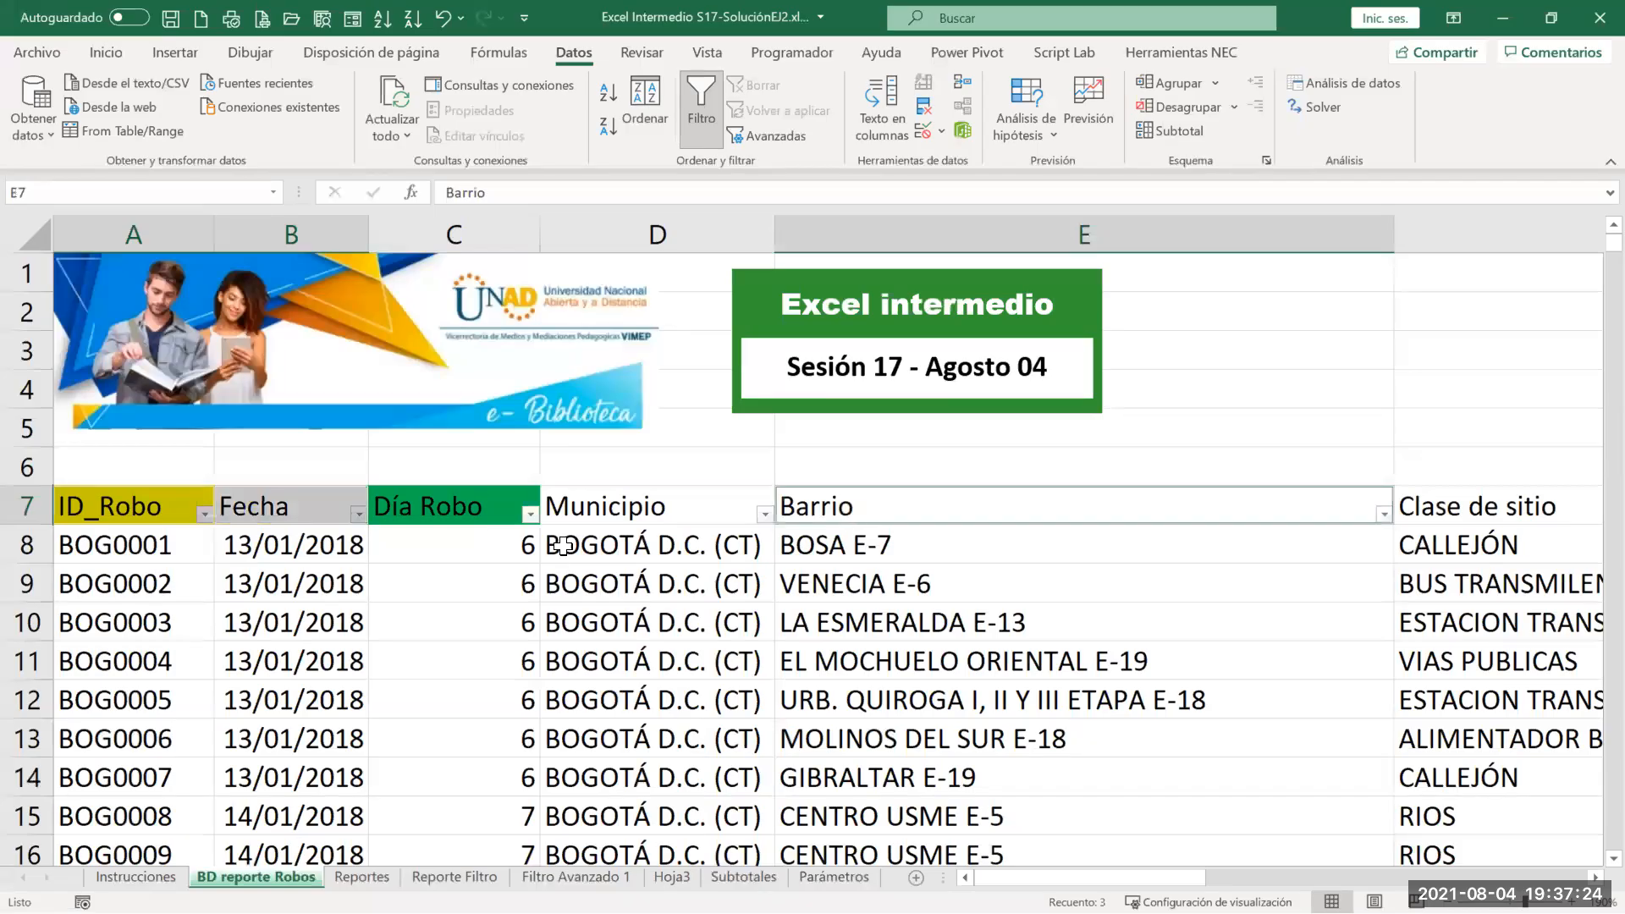
drag(1100, 878, 1391, 878)
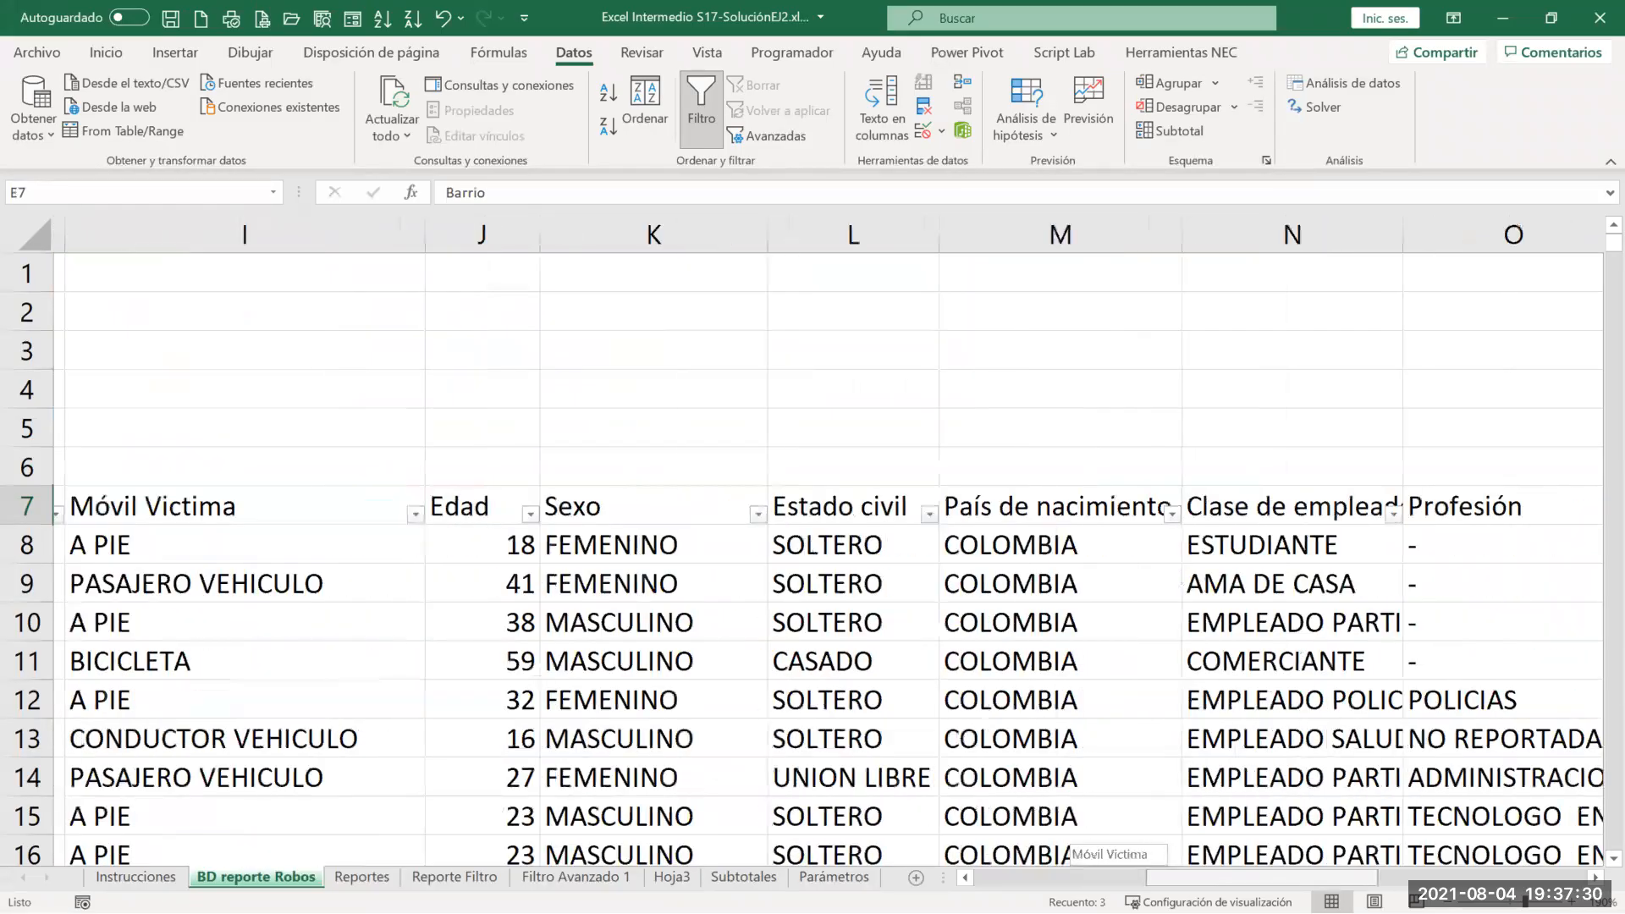
click(1250, 510)
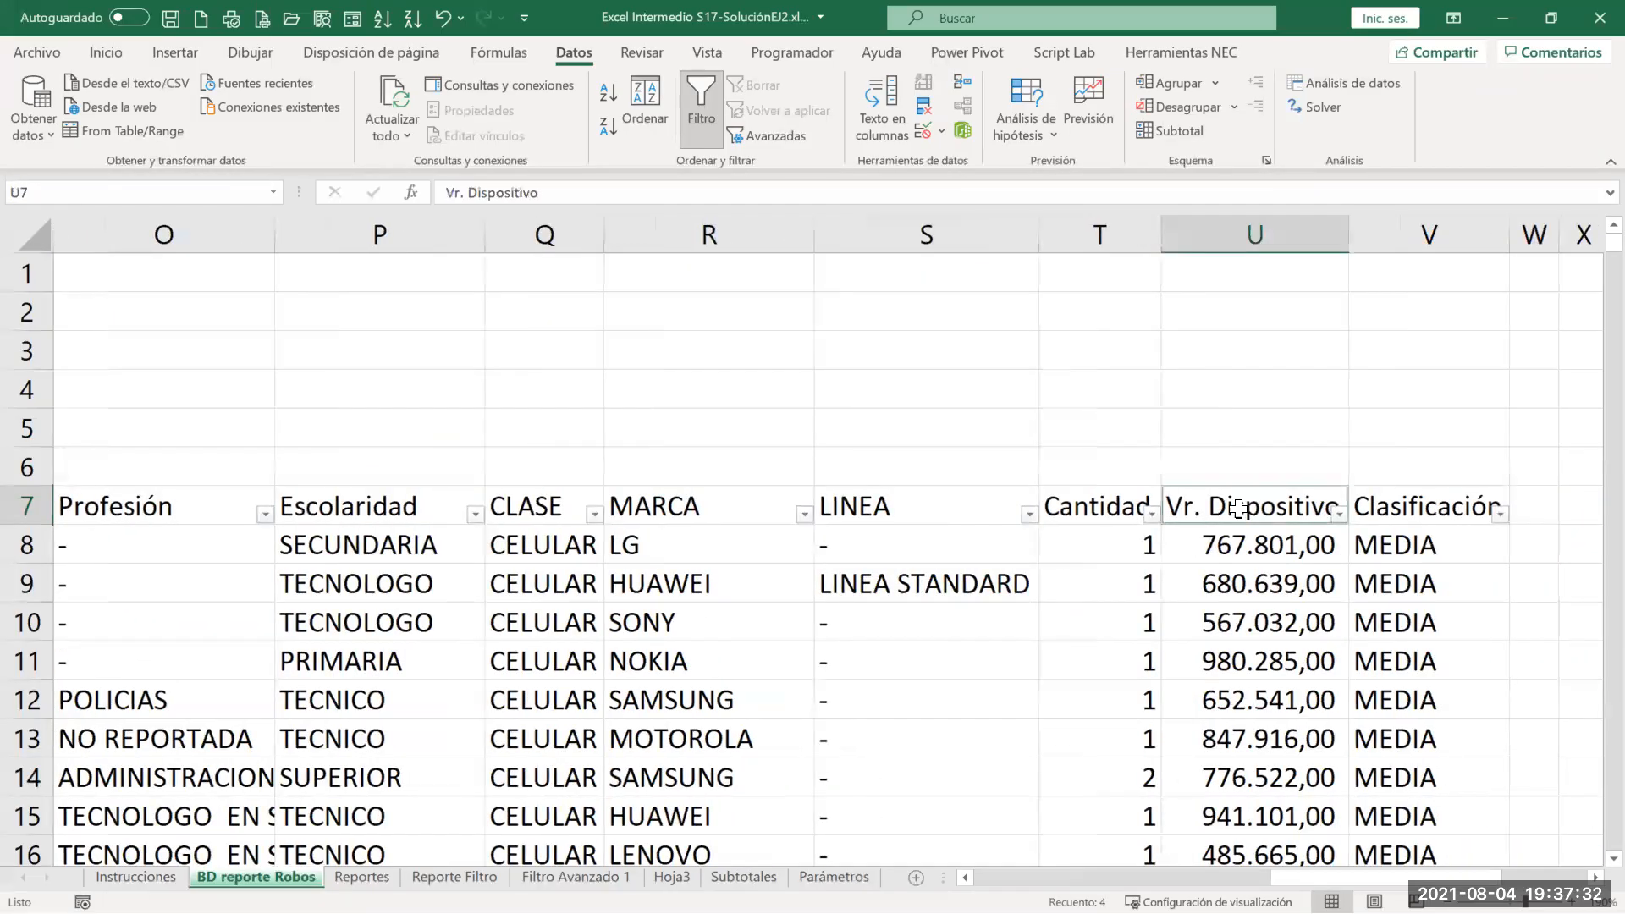
key(ctrl+c)
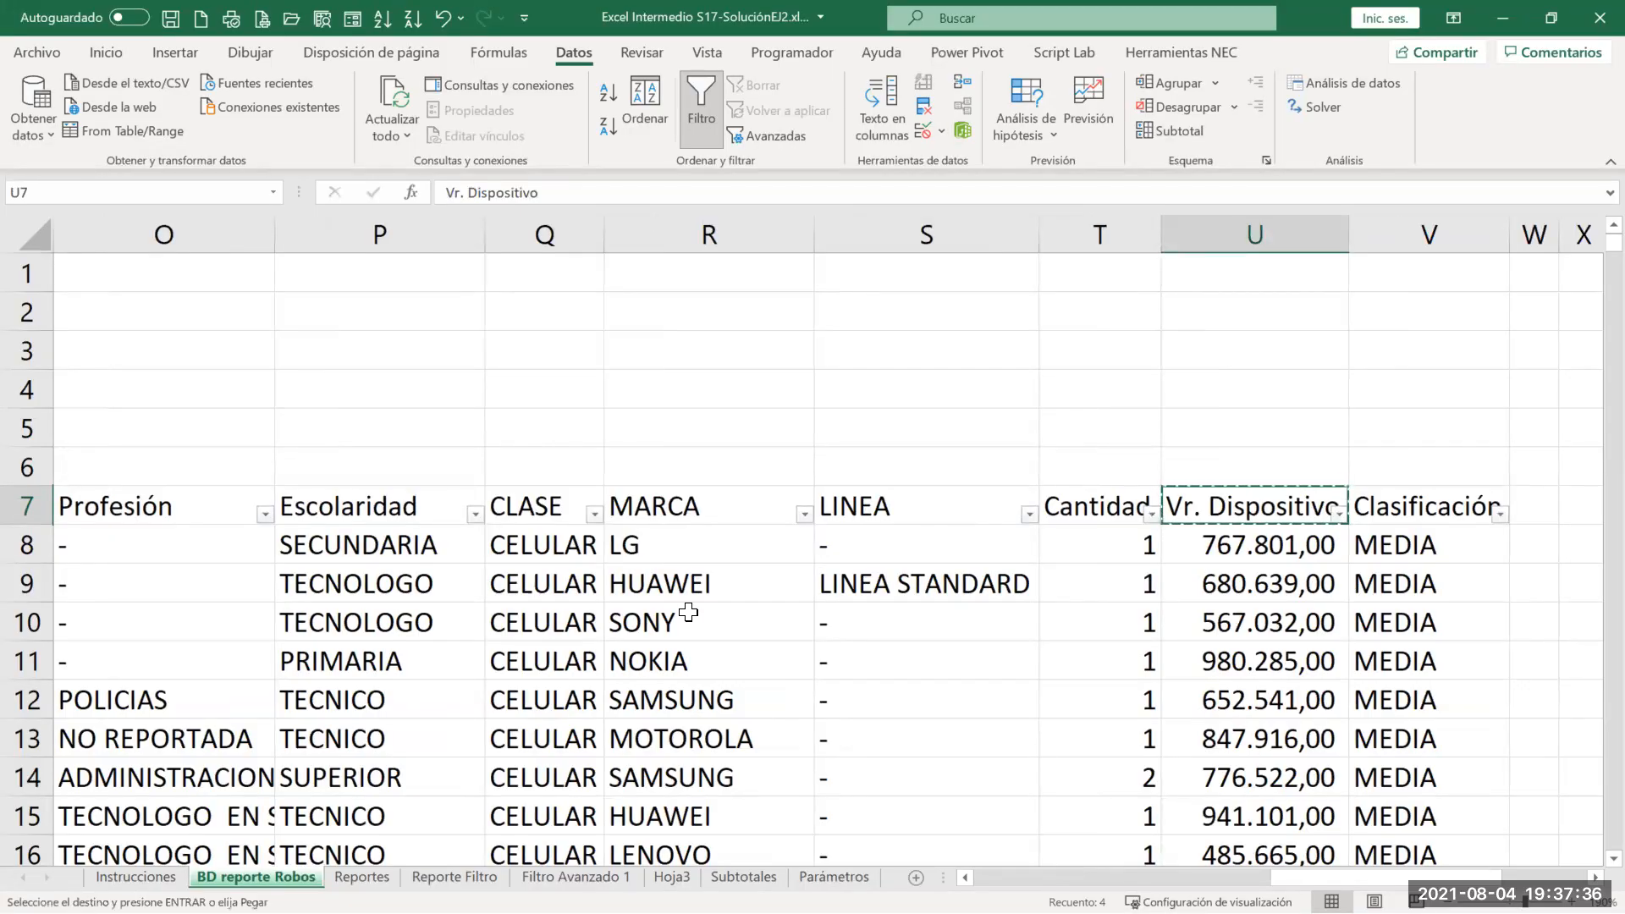
key(Escape)
Step: Copy the ID_Robo, Fecha, Barrio and Vr. Dispositivo headers from row 7 of BD reporte Robos into D5:G5 of Filtro Avanzado 1
key(ctrl+Left)
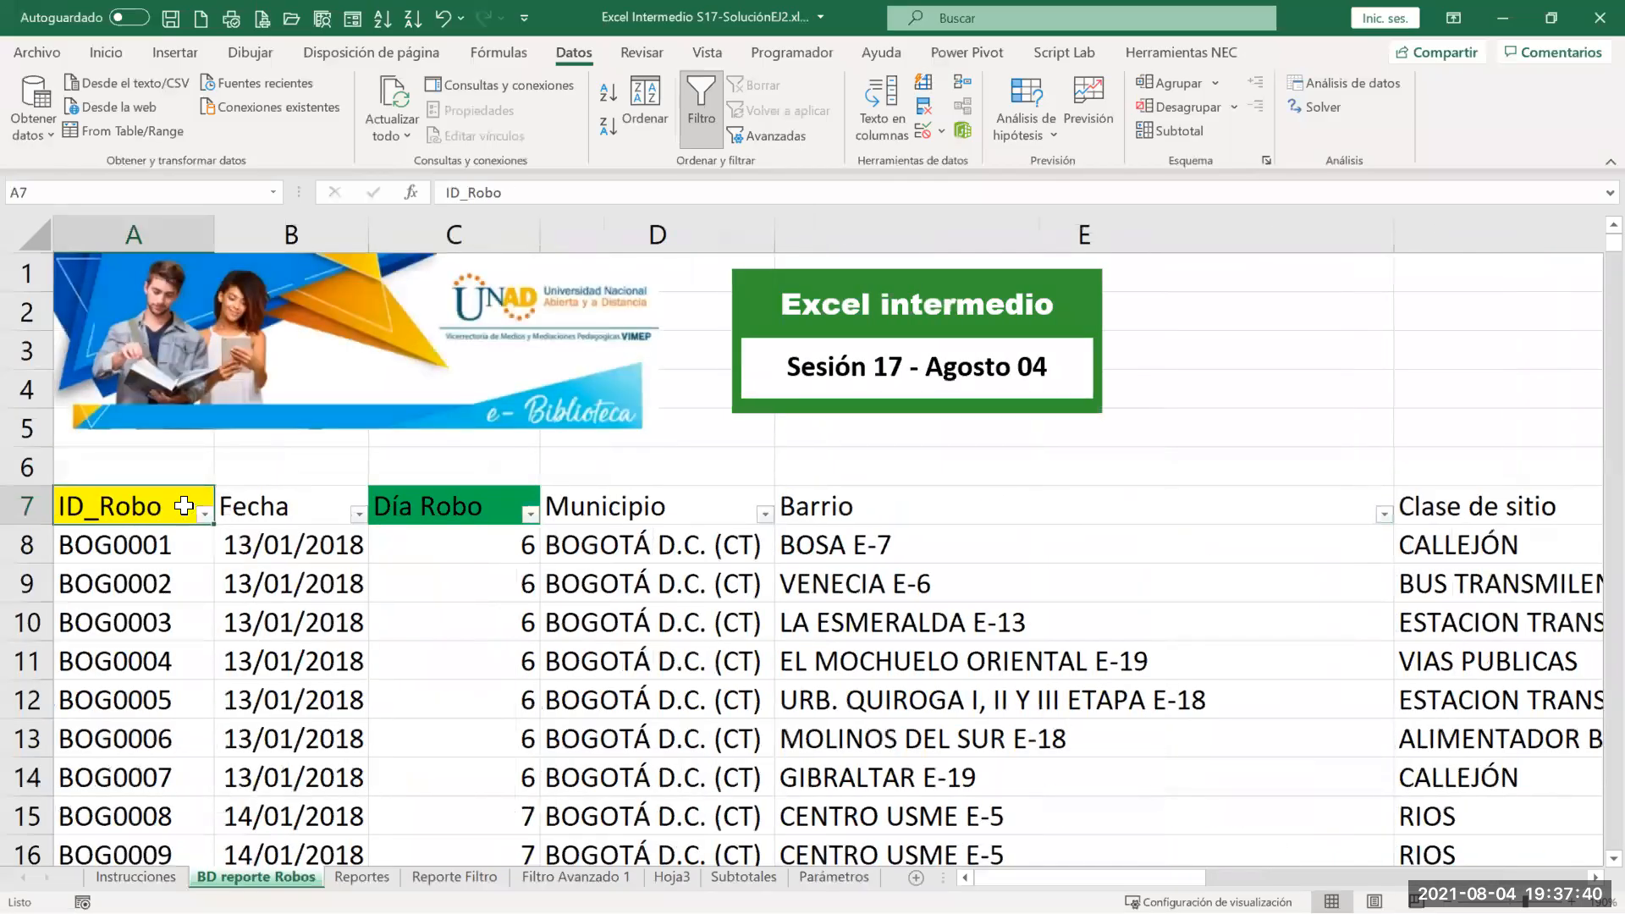
click(268, 499)
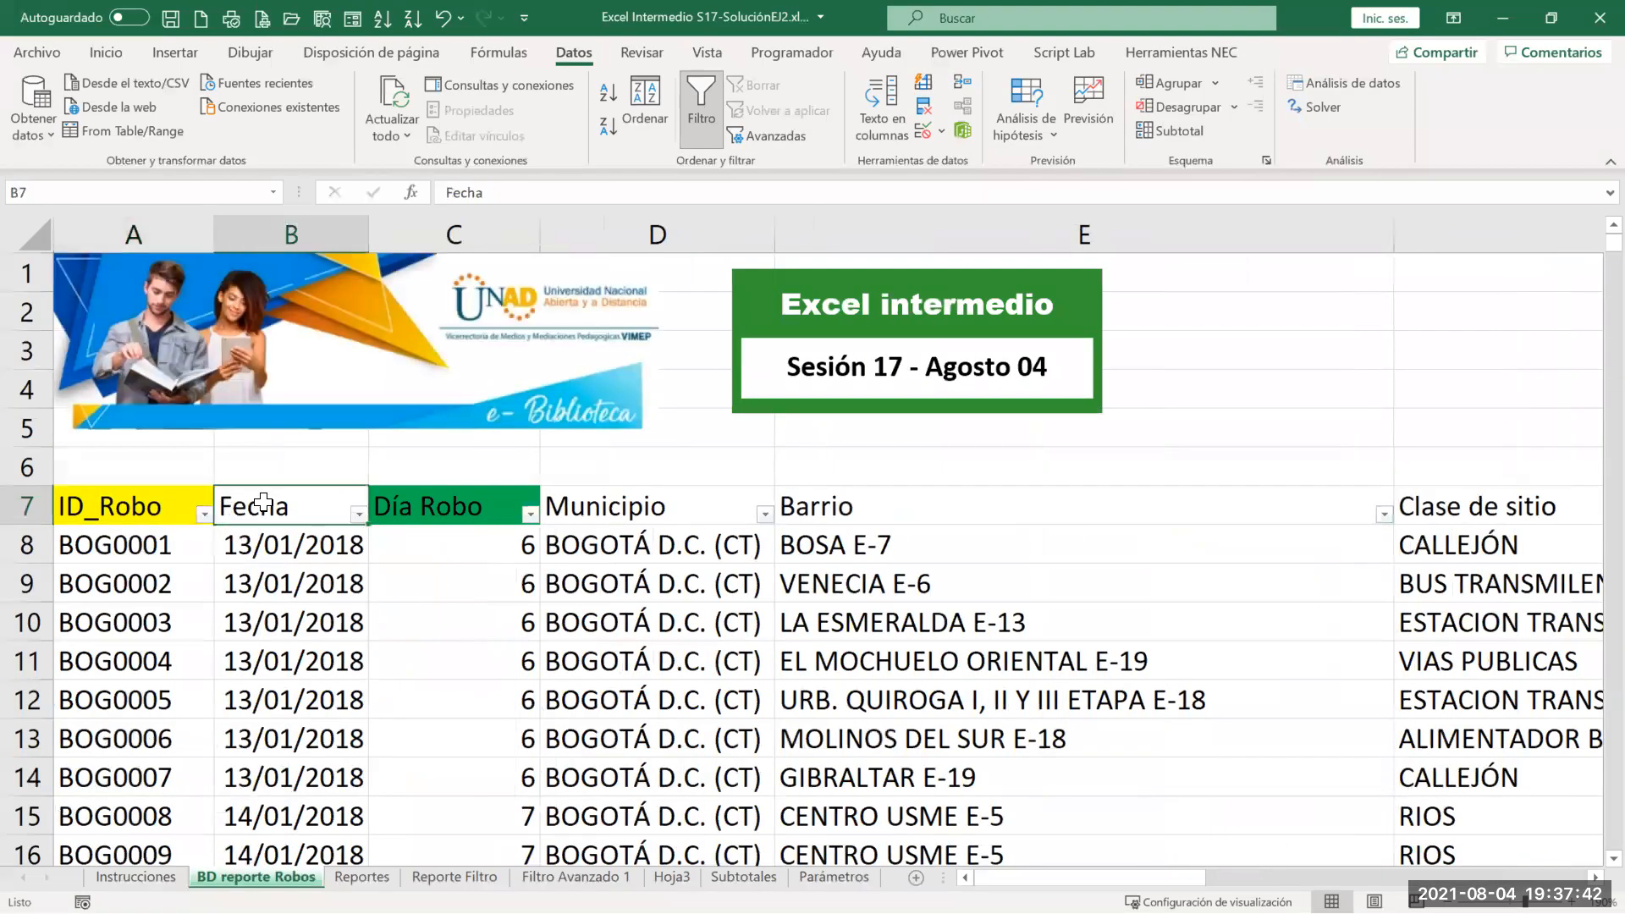
click(190, 516)
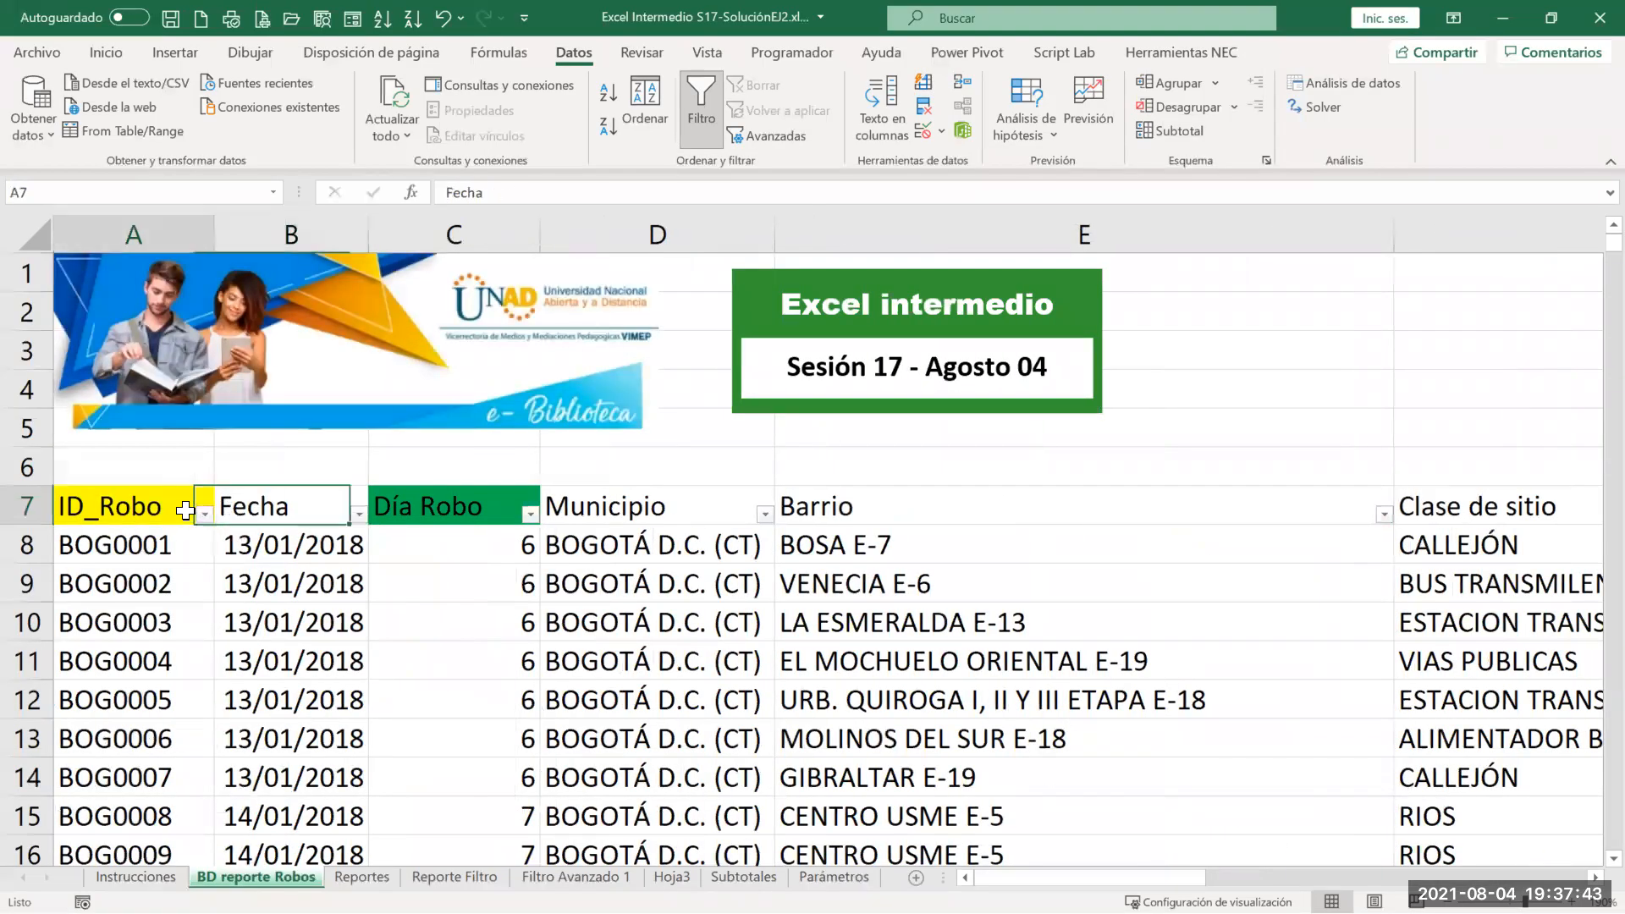
ctrl+click(302, 515)
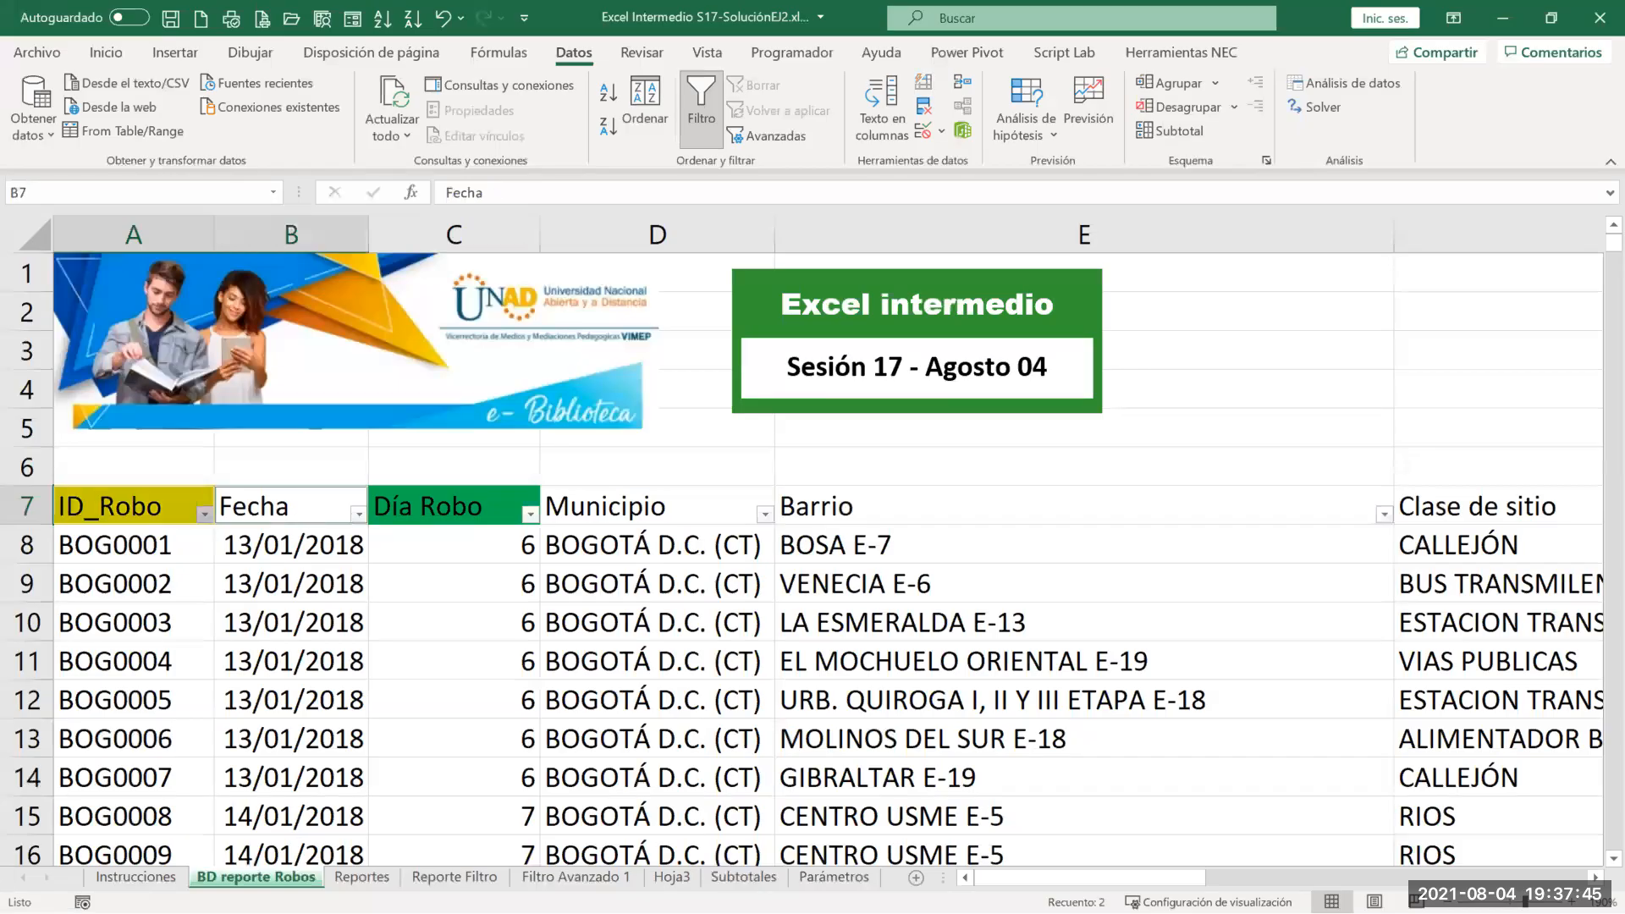
ctrl+click(889, 515)
drag(1101, 877, 1595, 872)
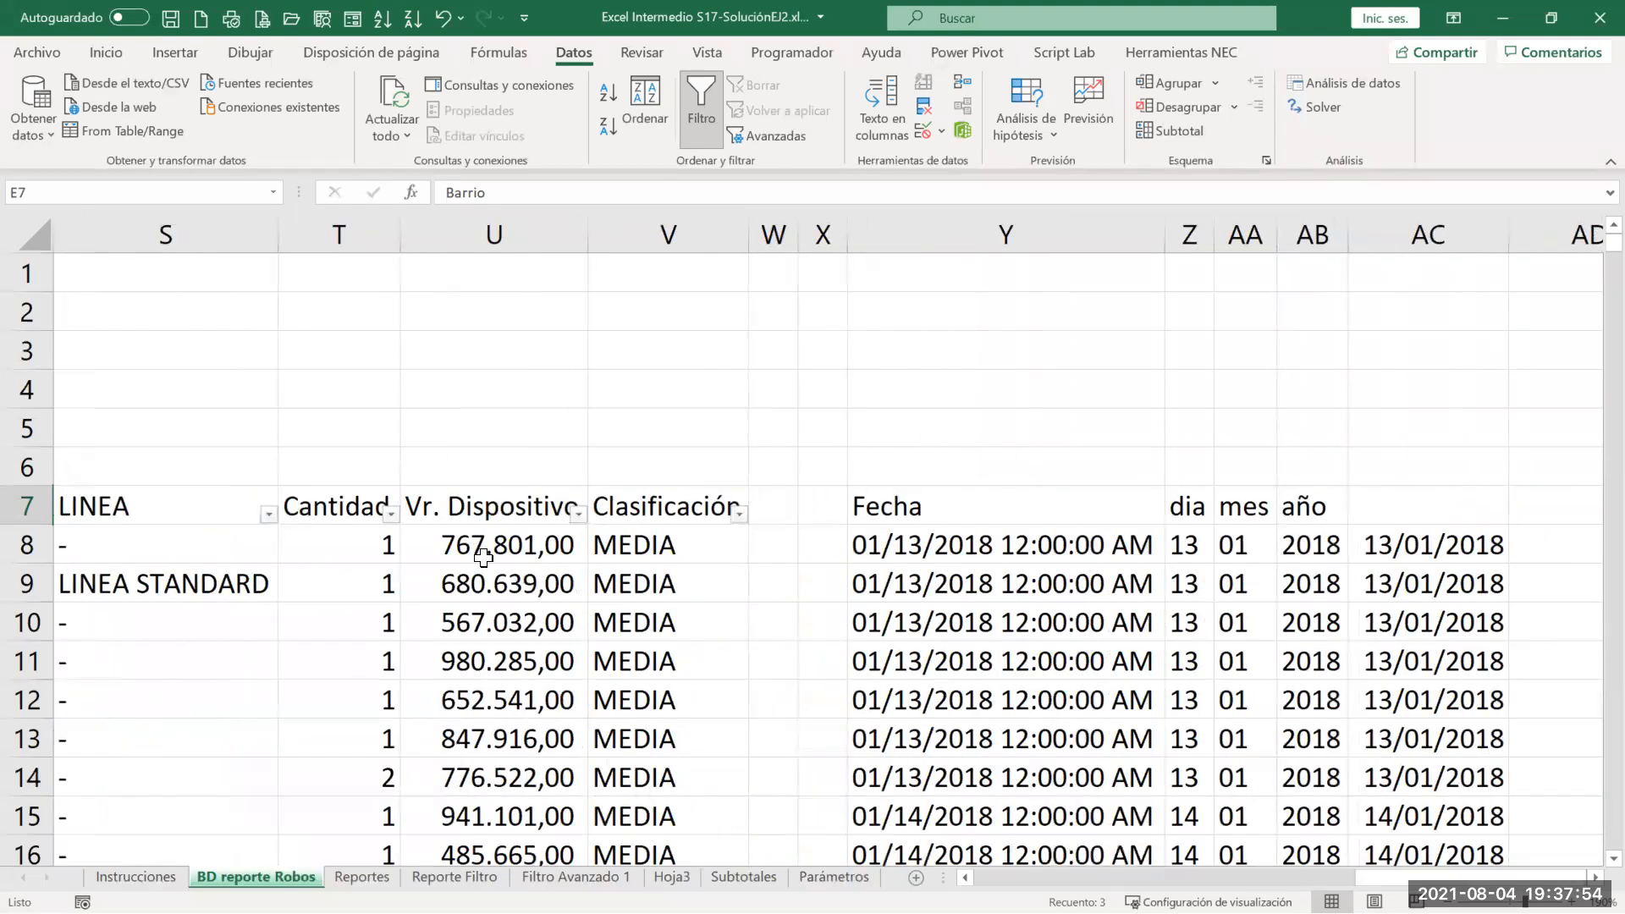
click(492, 504)
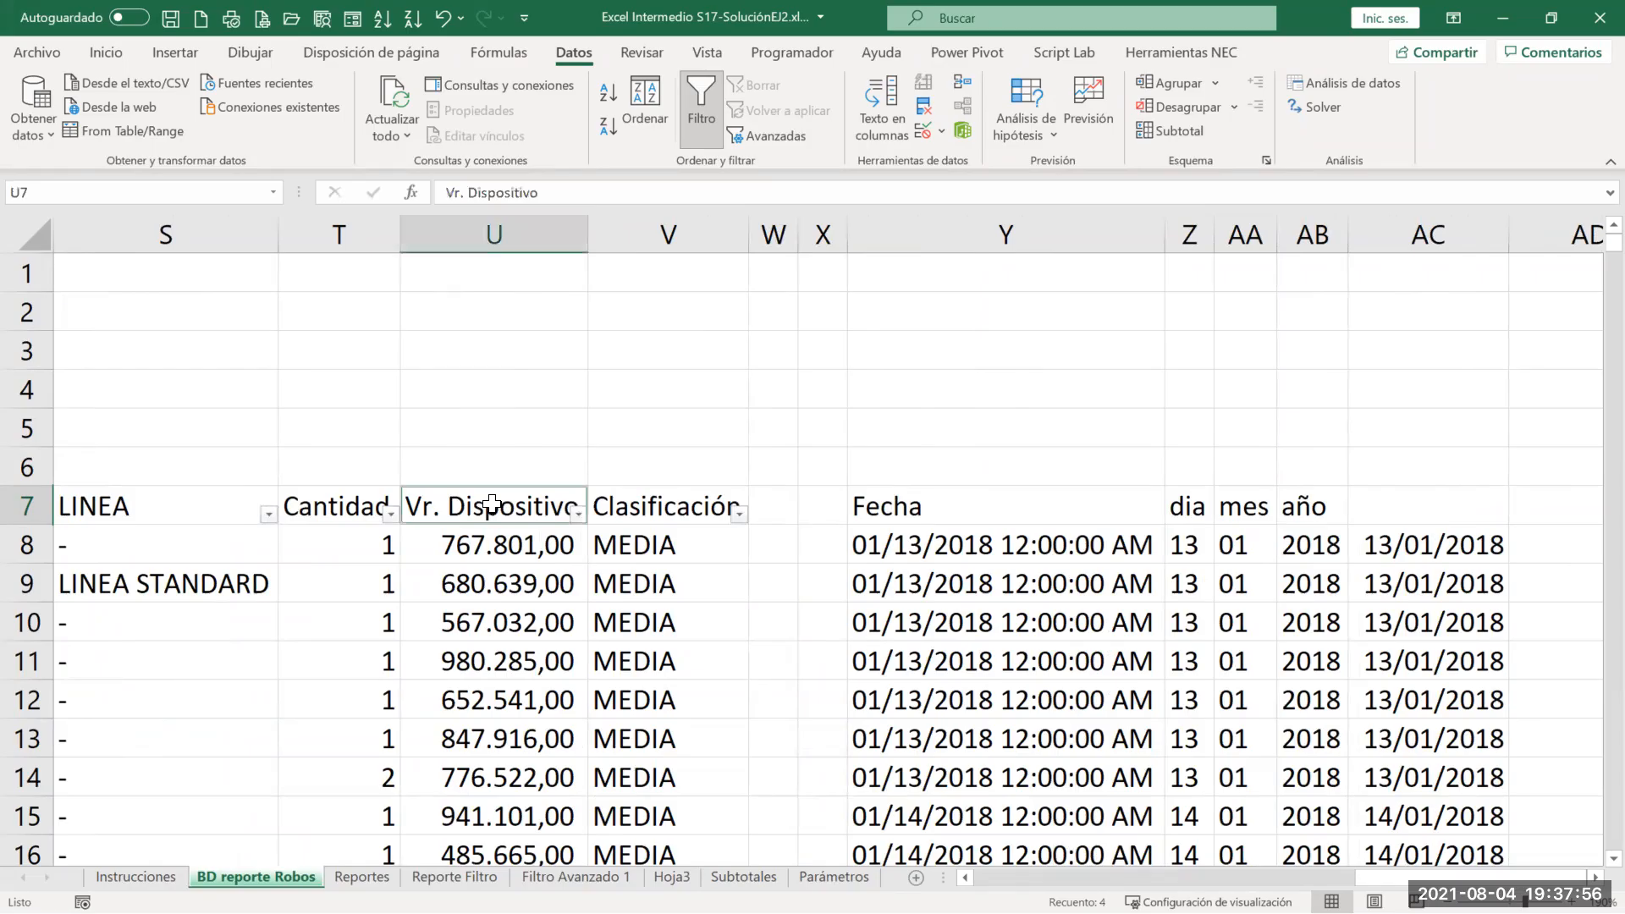
key(ctrl+c)
click(576, 877)
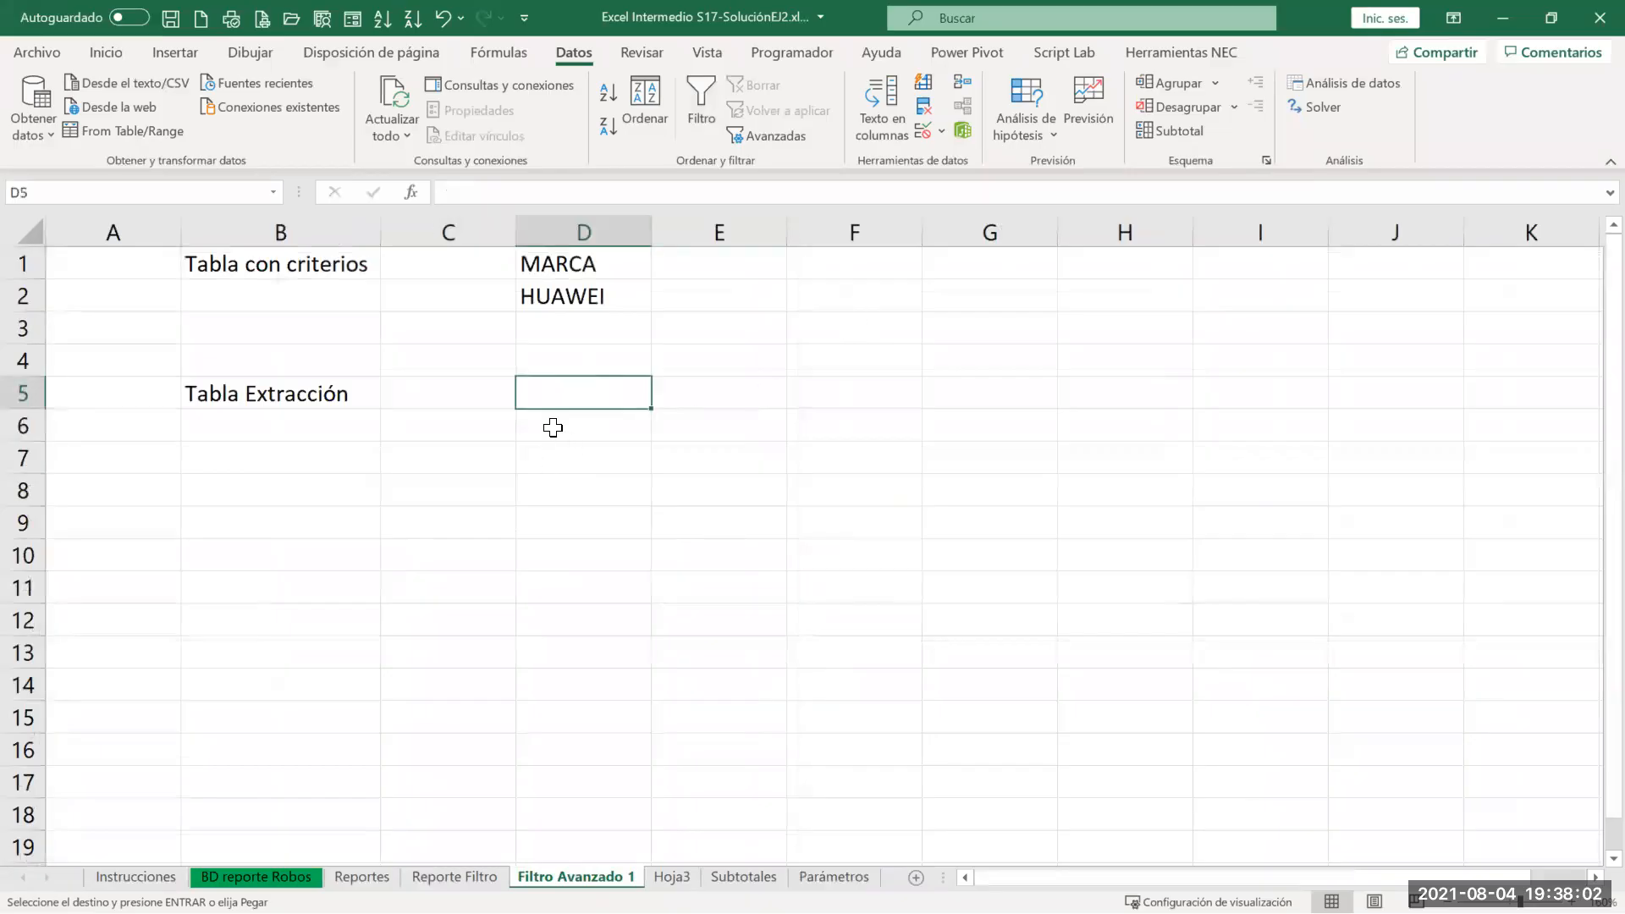
key(Return)
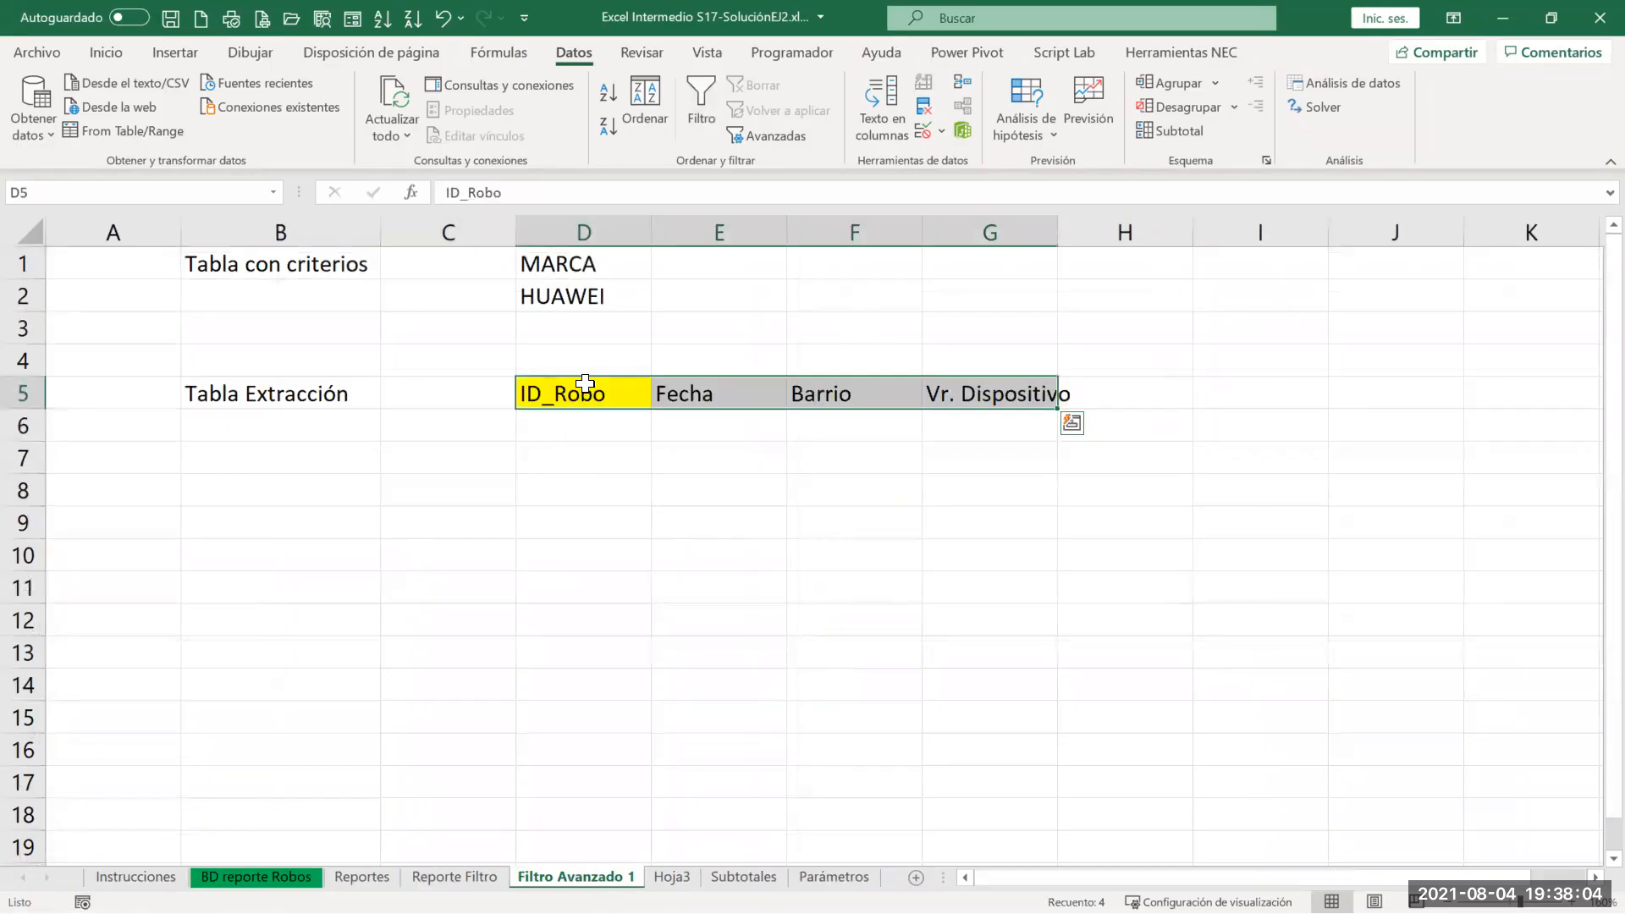
drag(585, 383, 967, 393)
click(346, 268)
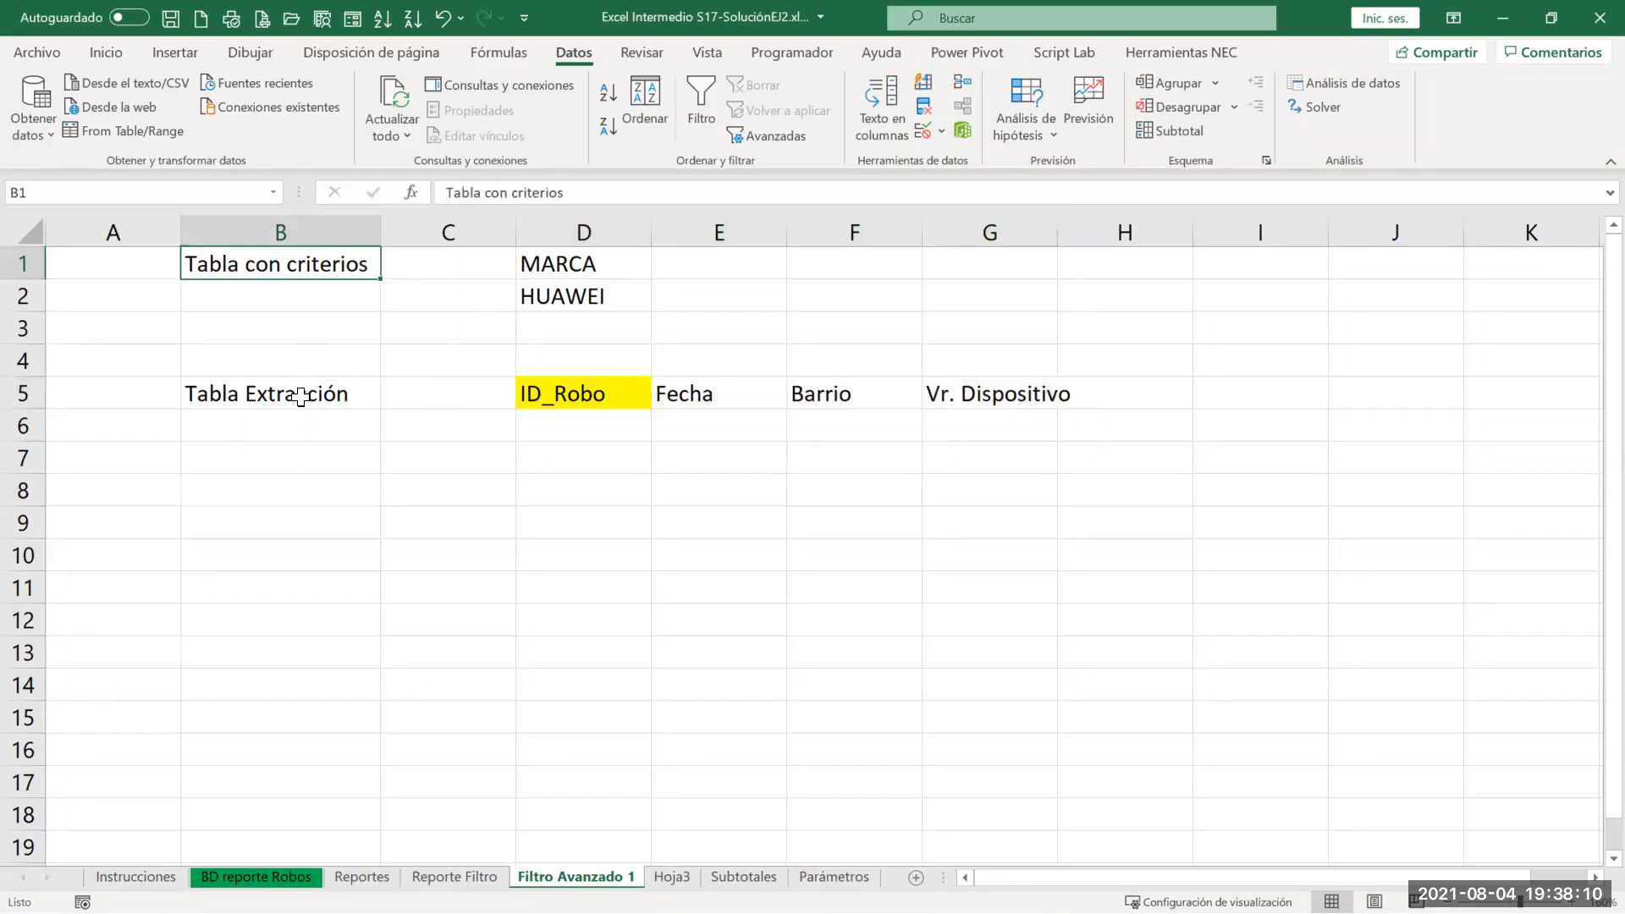
click(300, 395)
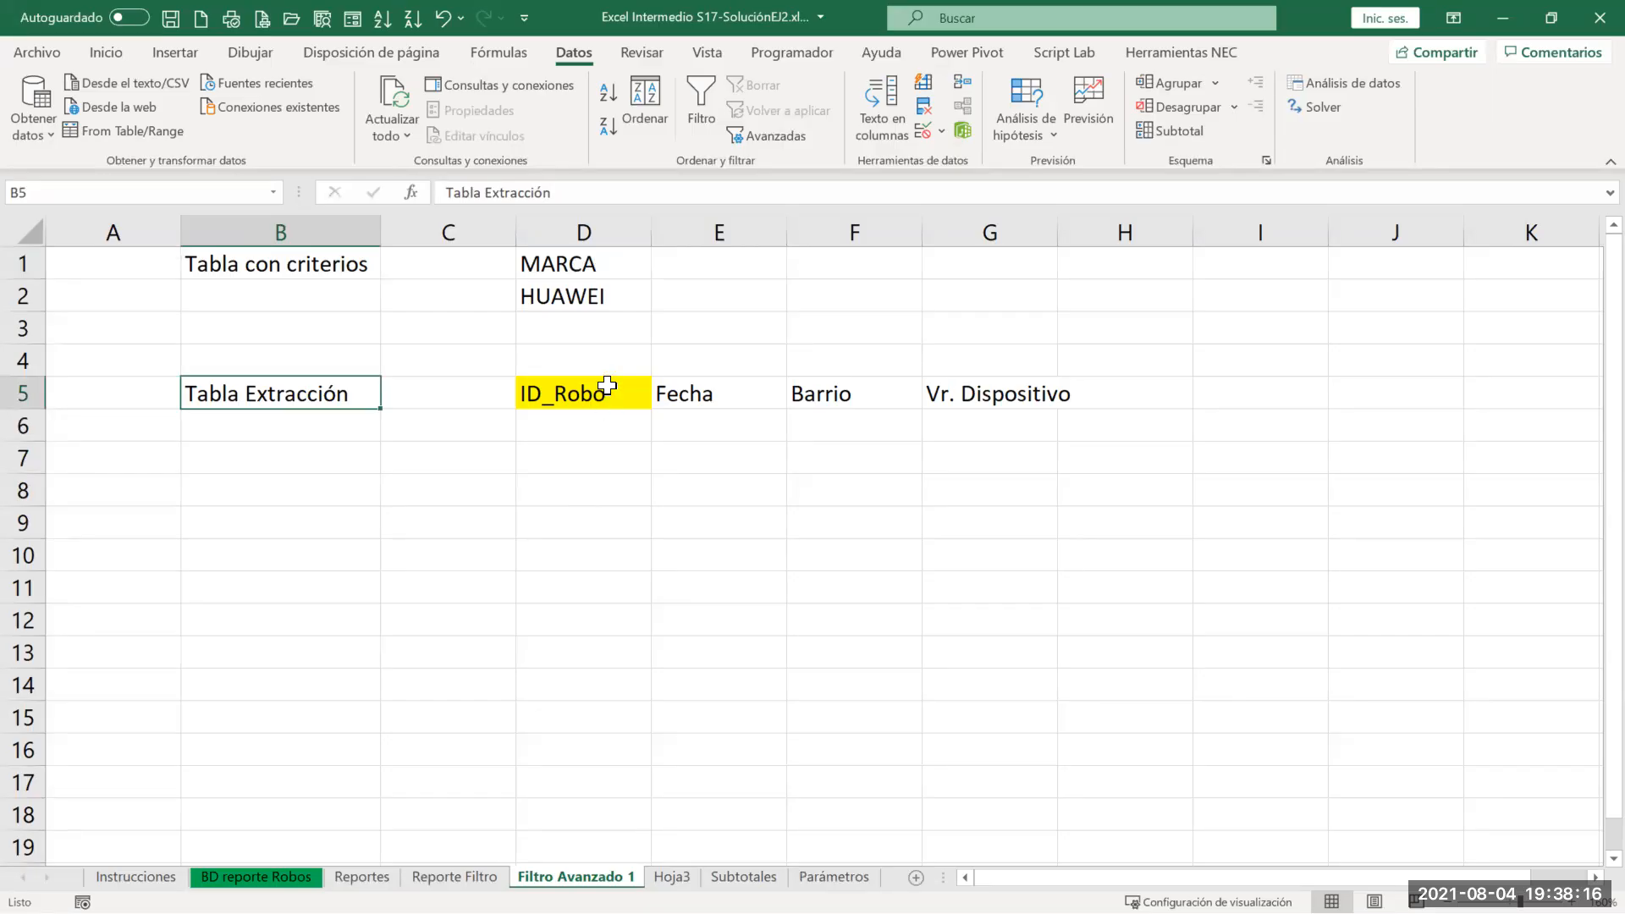
Step: Start an advanced filter from cell D1, accepting the first row as labels, and set it to copy the results to another location
click(599, 268)
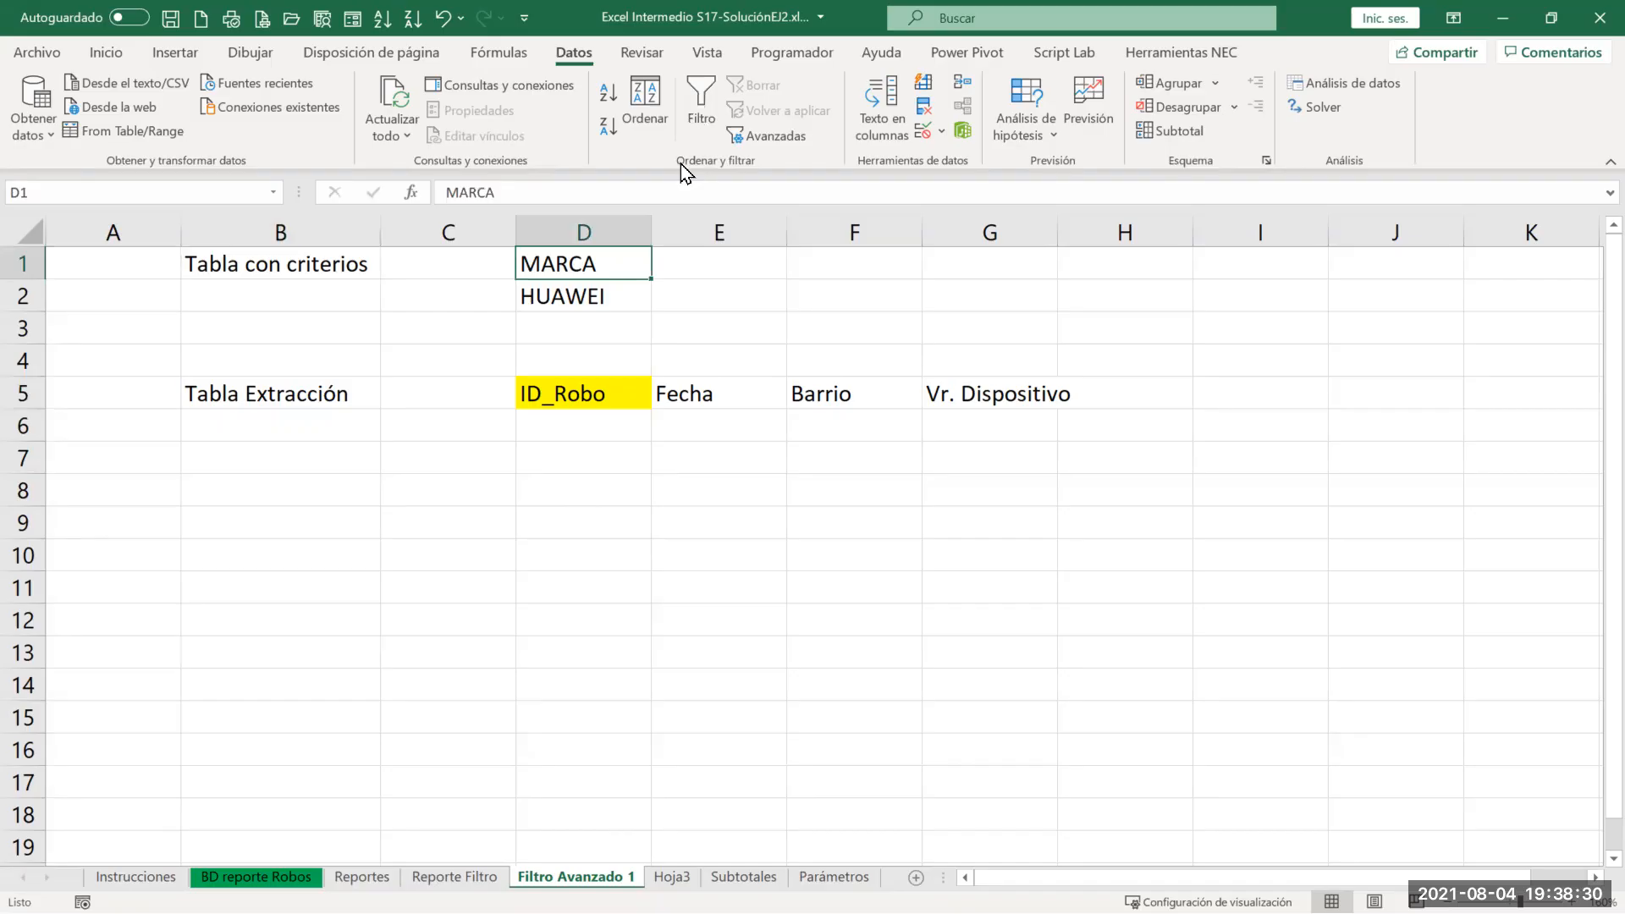
click(774, 134)
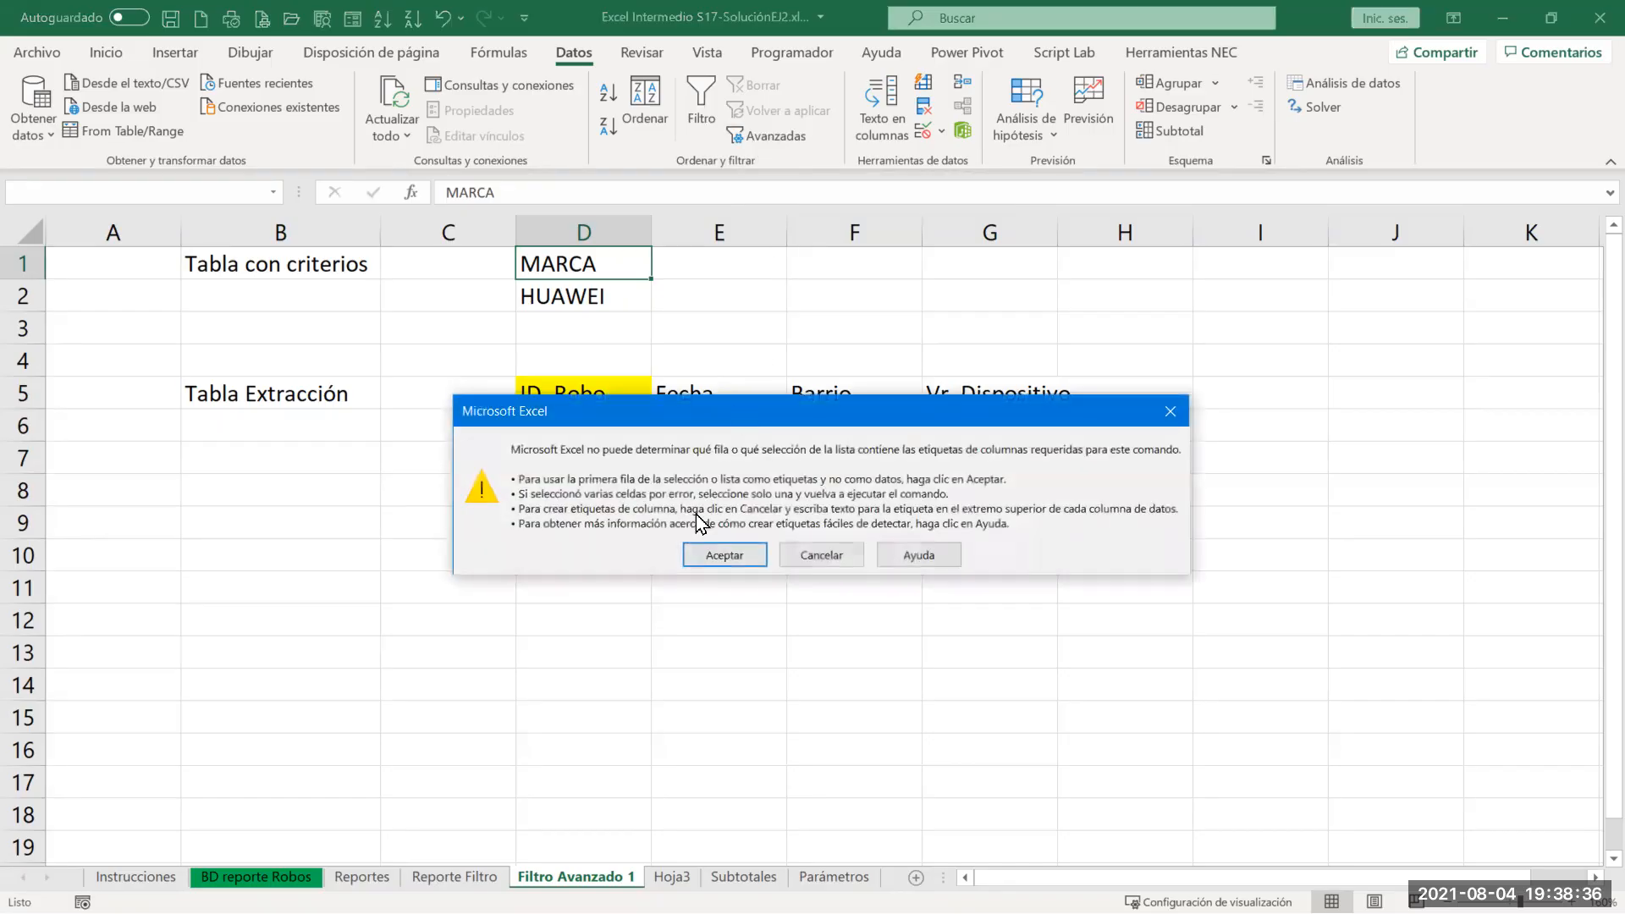
click(711, 556)
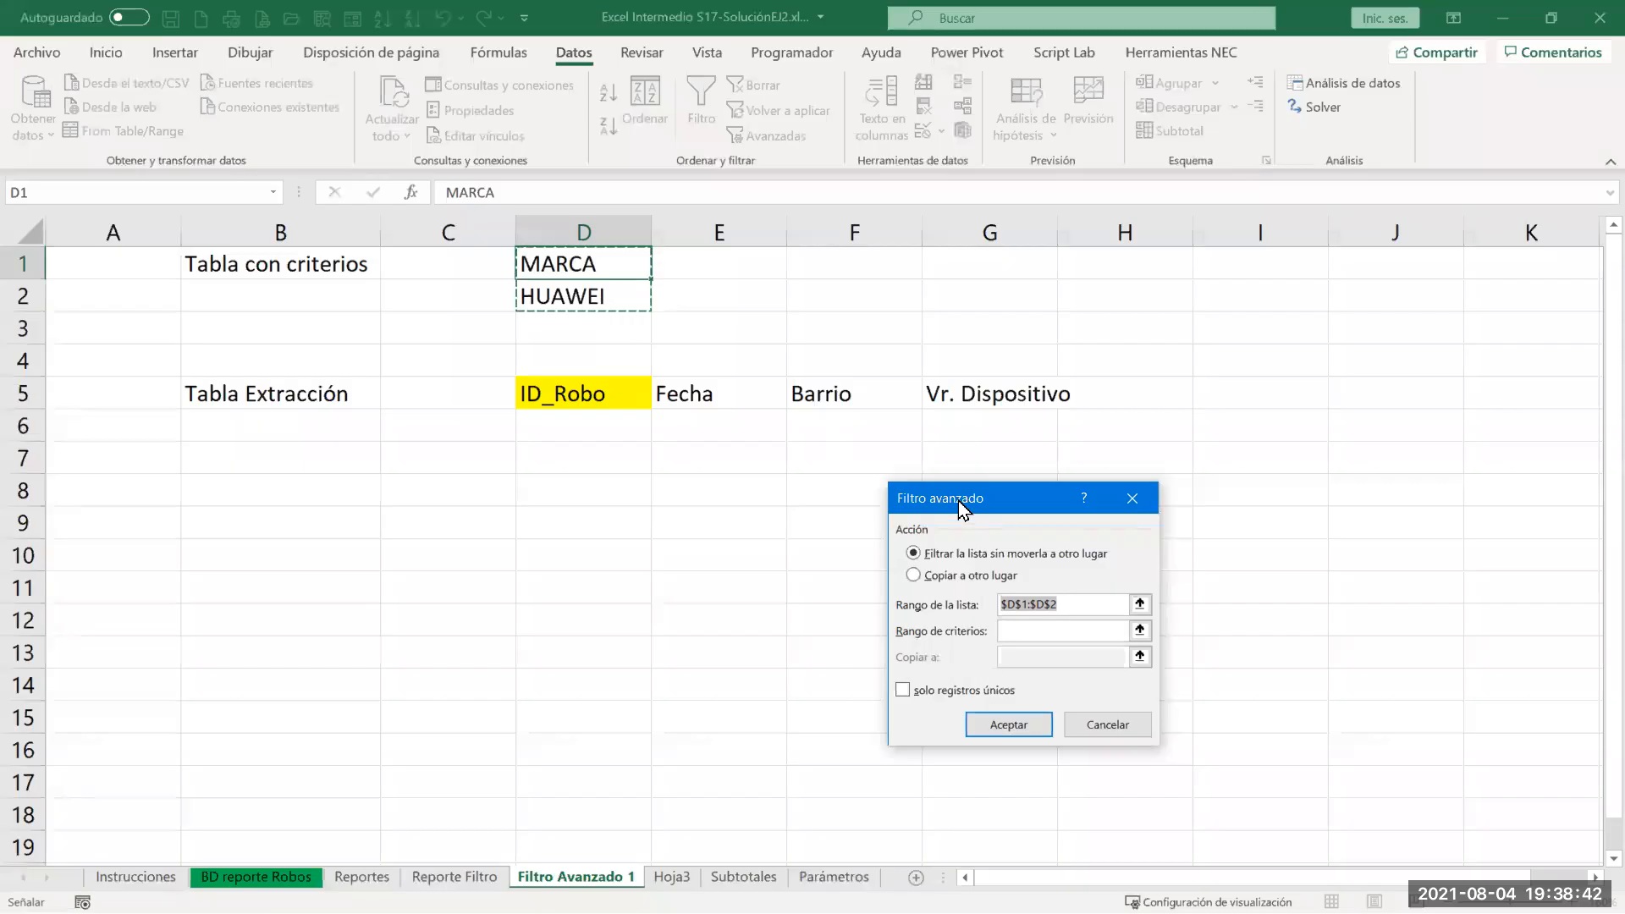
drag(960, 506, 838, 327)
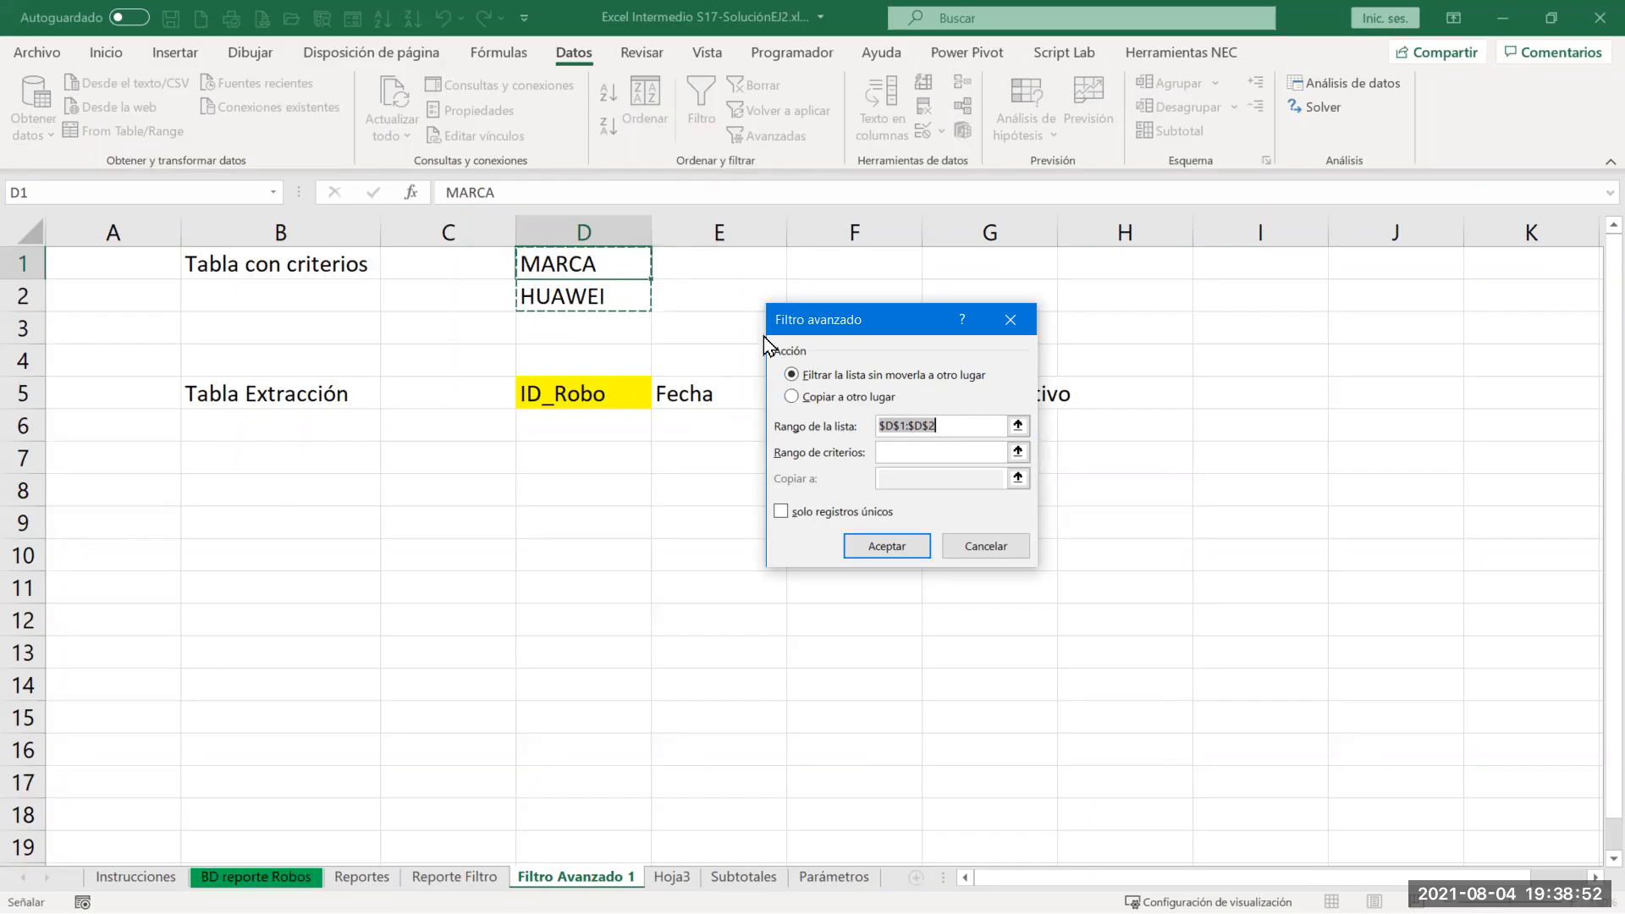
click(796, 397)
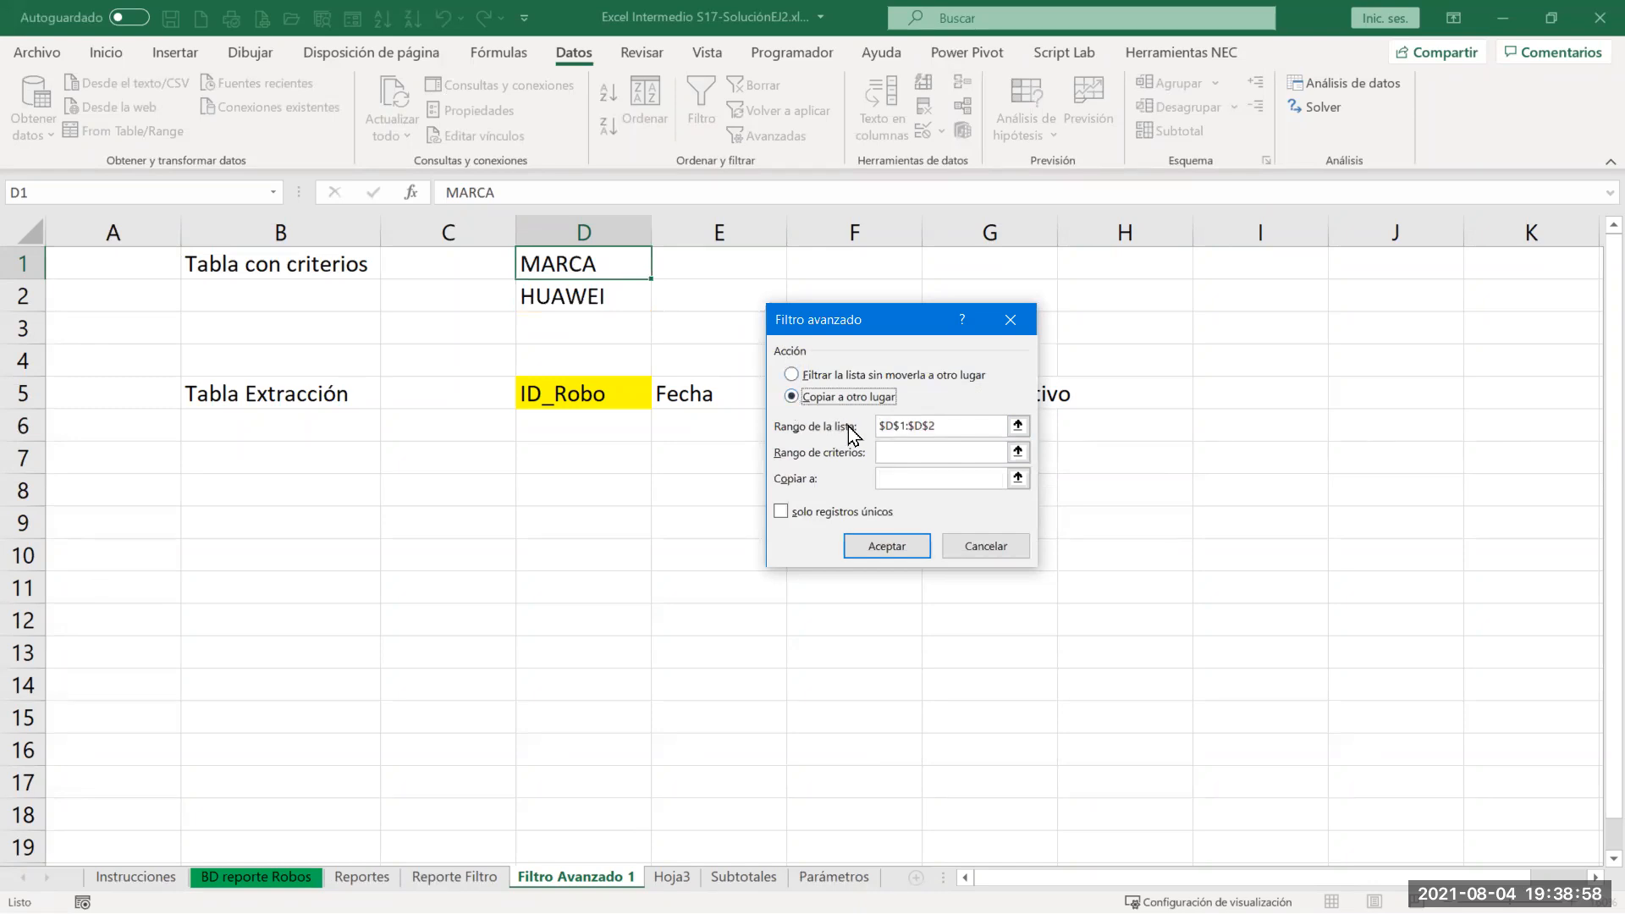
click(929, 480)
drag(894, 321, 910, 288)
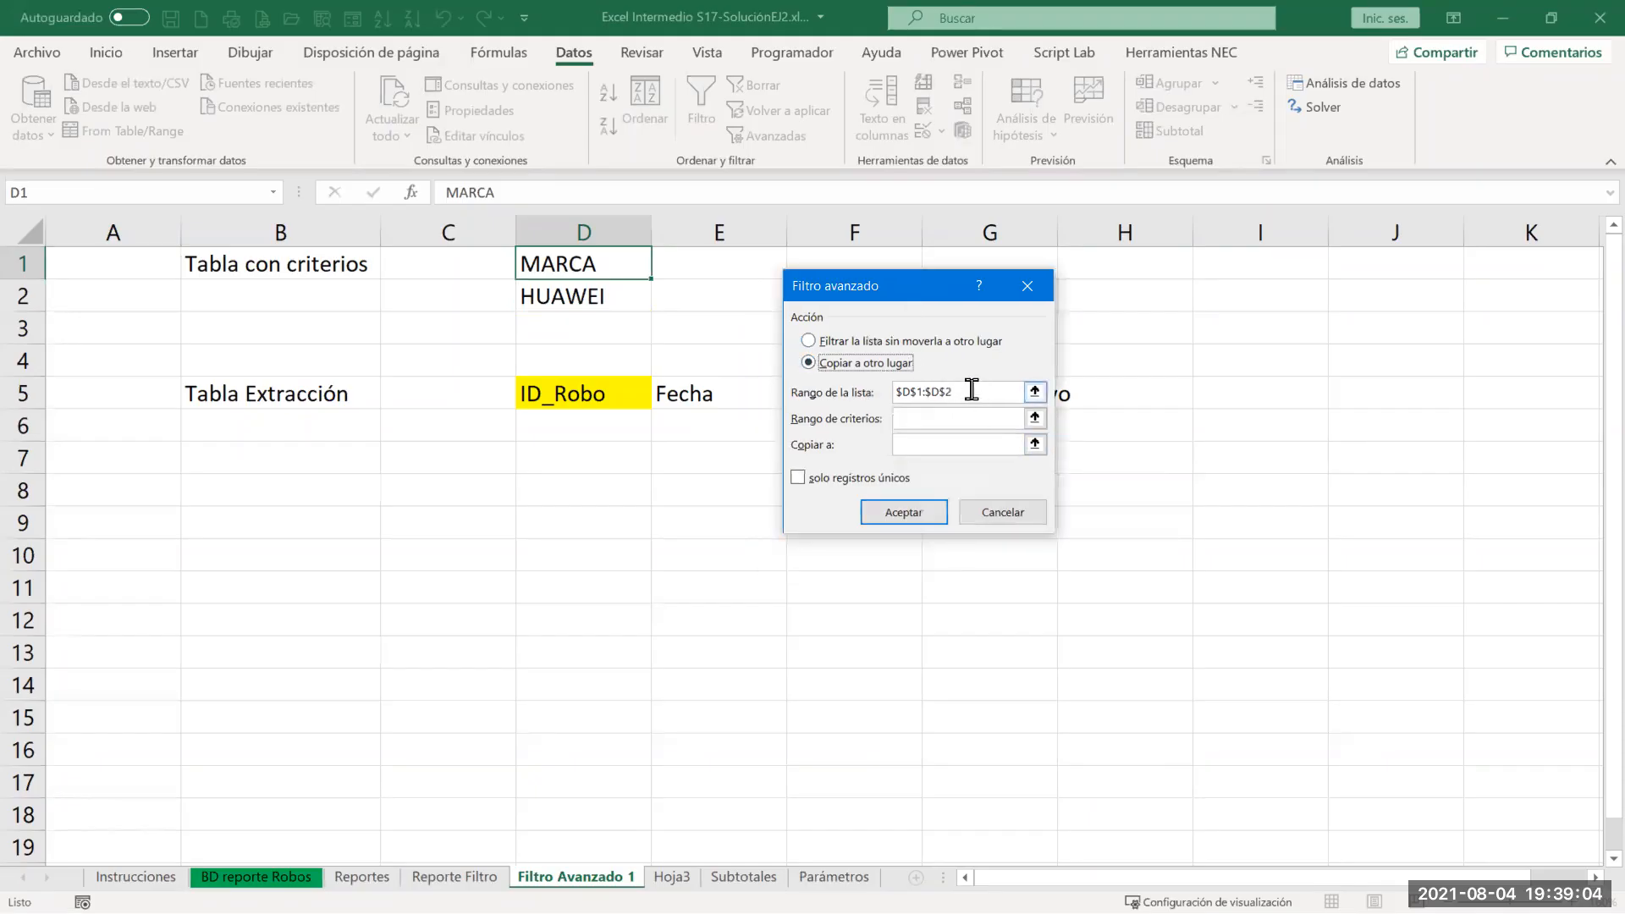
Step: Set the advanced filter's list range to the whole database, A7:V704 on the BD reporte Robos sheet
drag(971, 390, 817, 389)
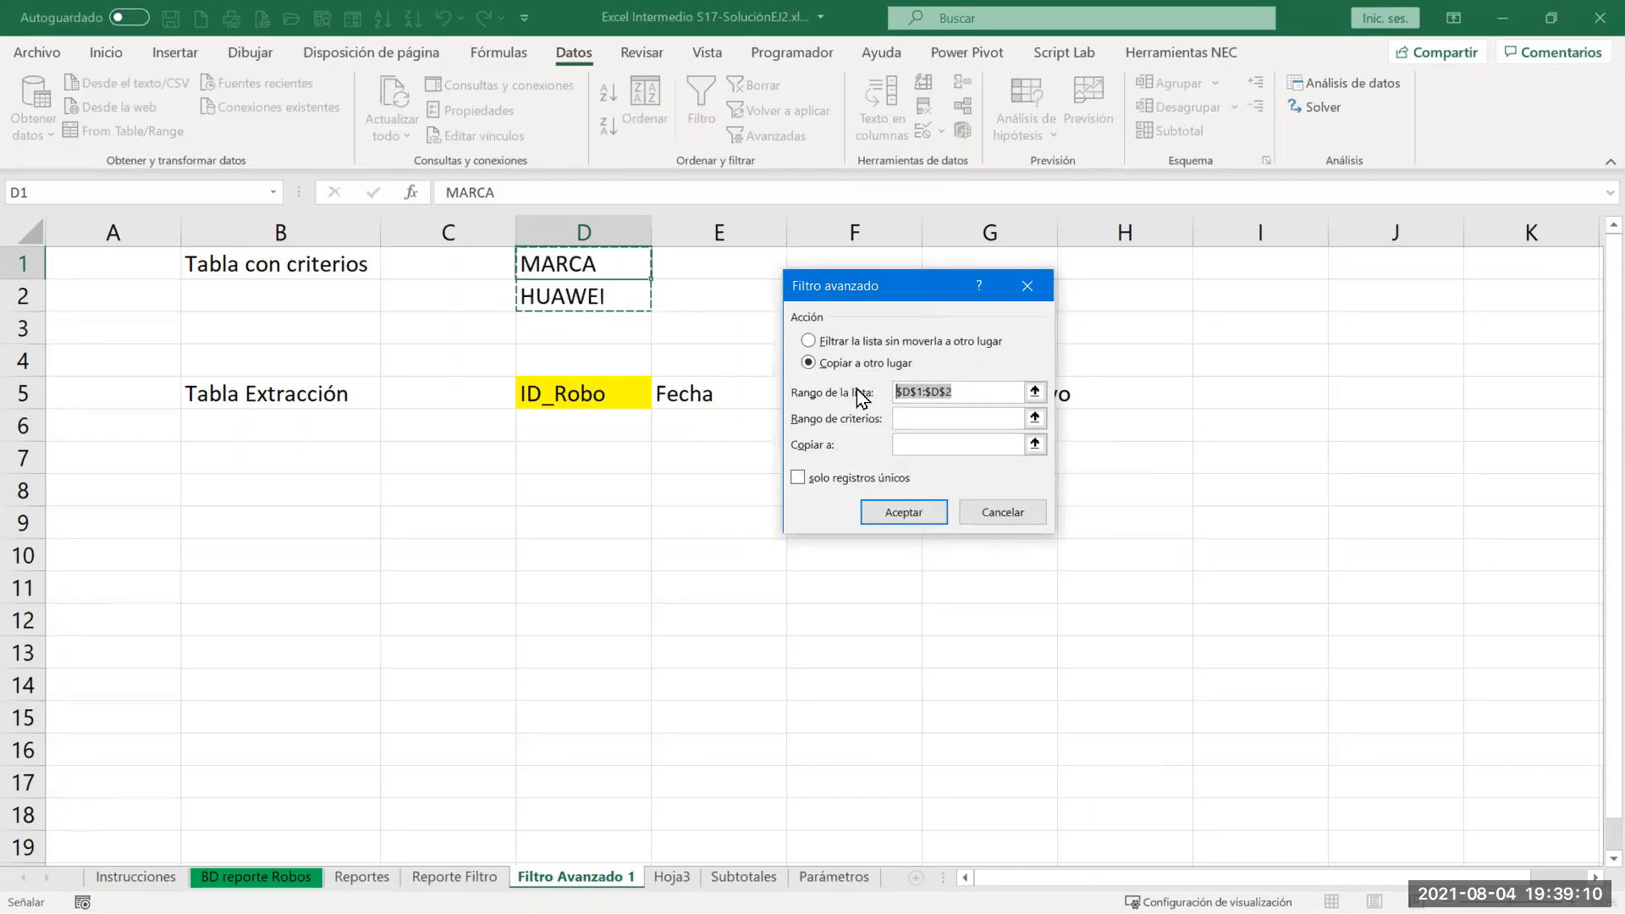
click(257, 877)
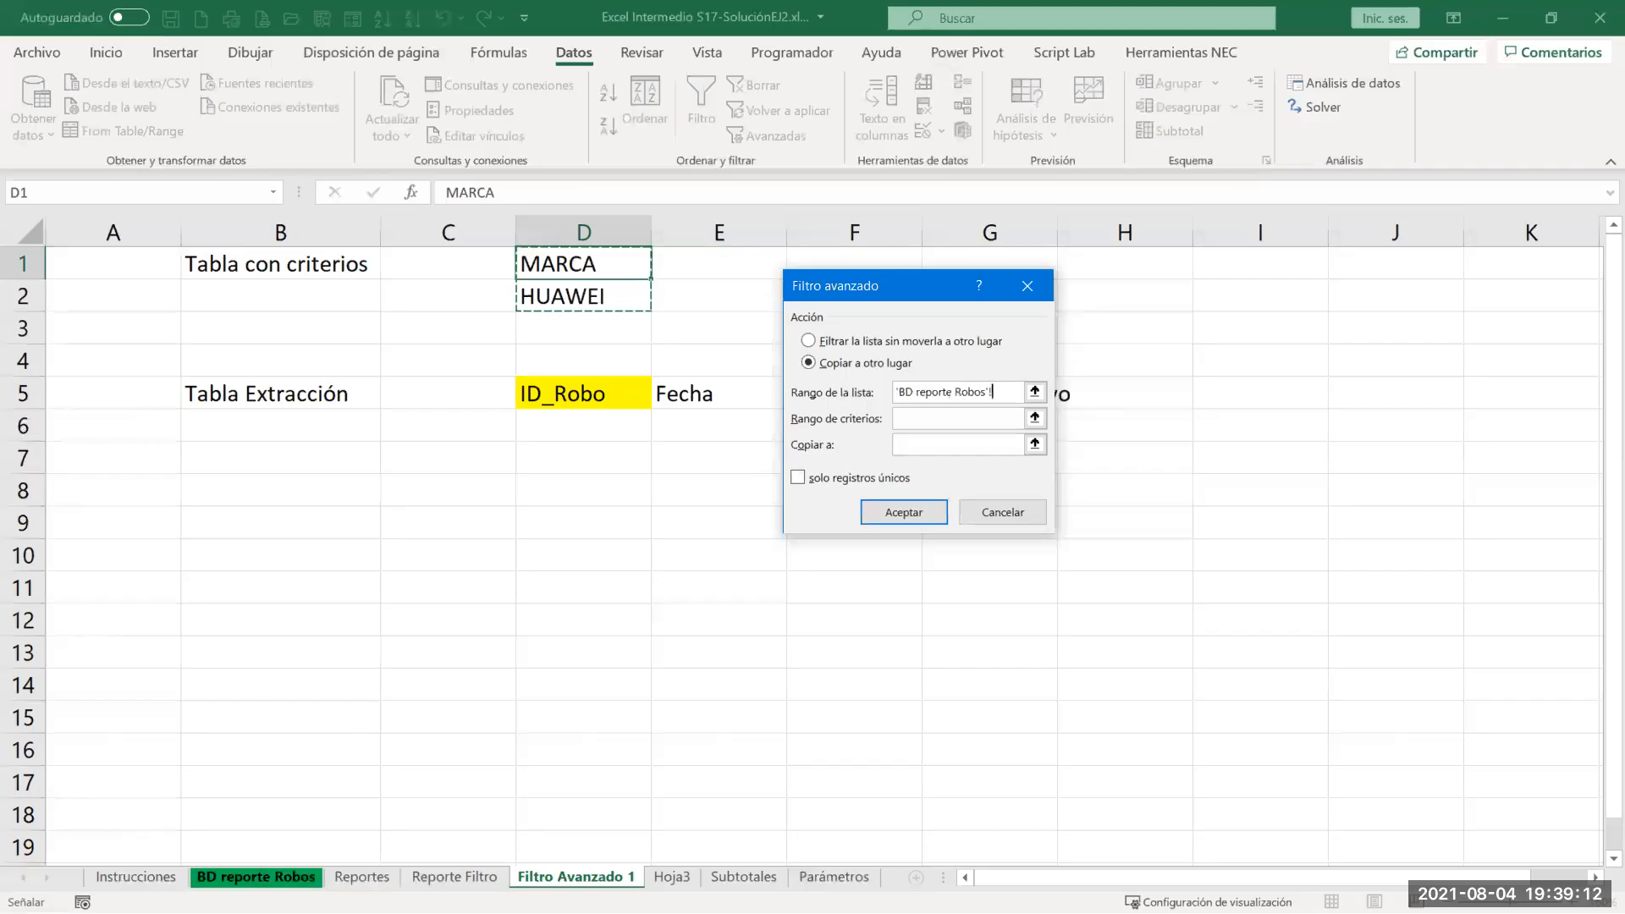
key(ctrl+Down)
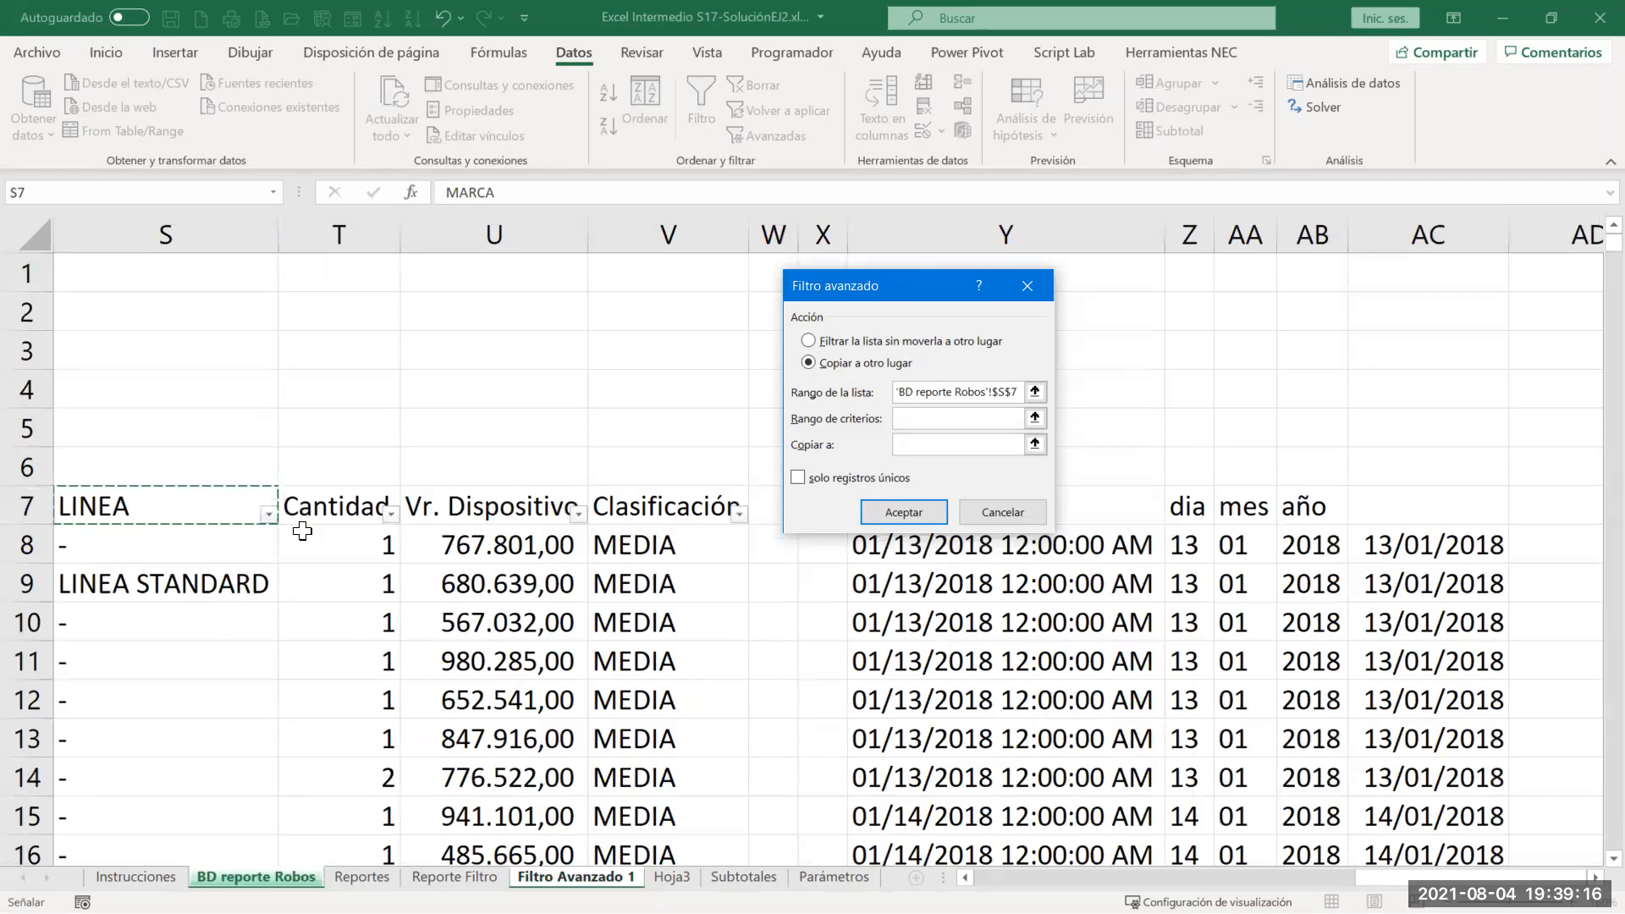
key(ctrl+Left)
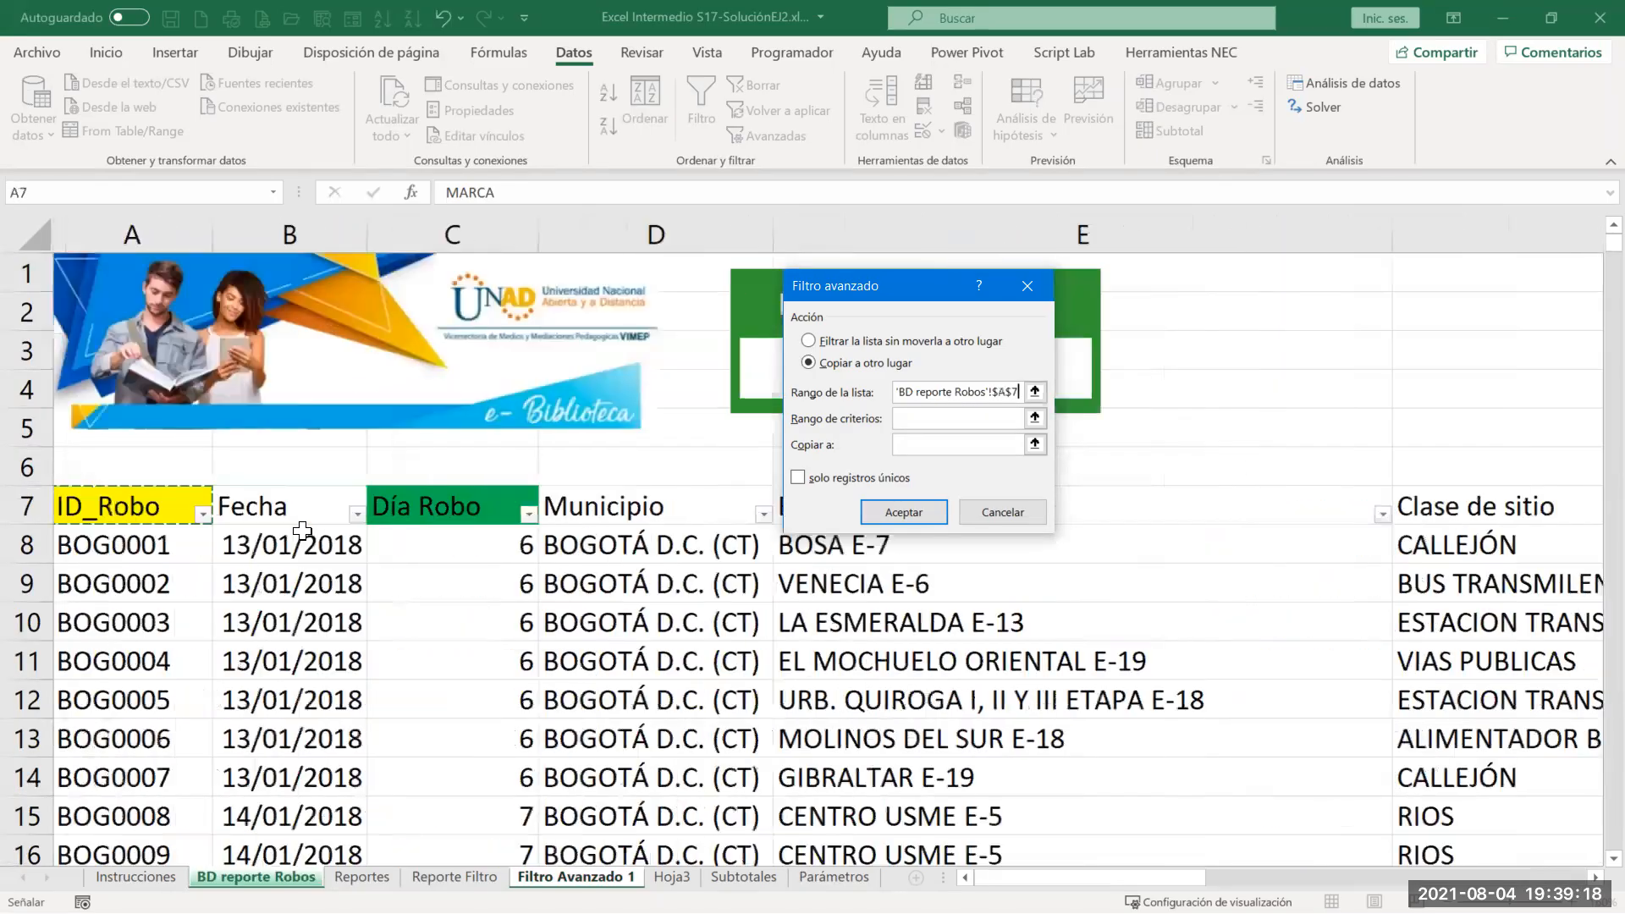
key(ctrl+shift+Right)
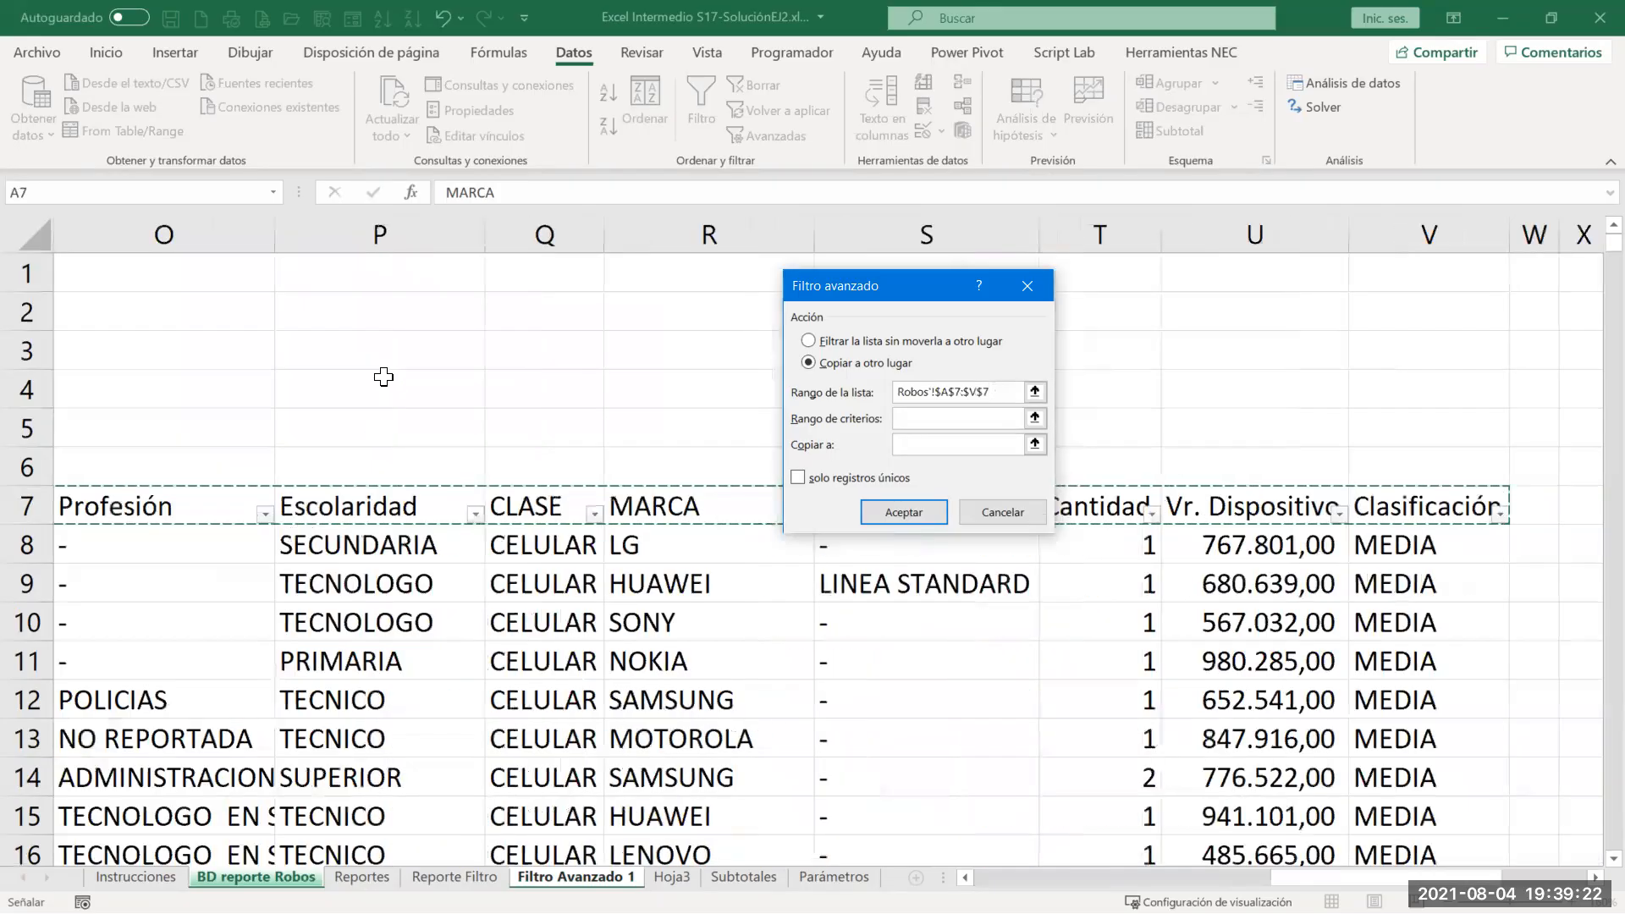
key(ctrl+shift+Down)
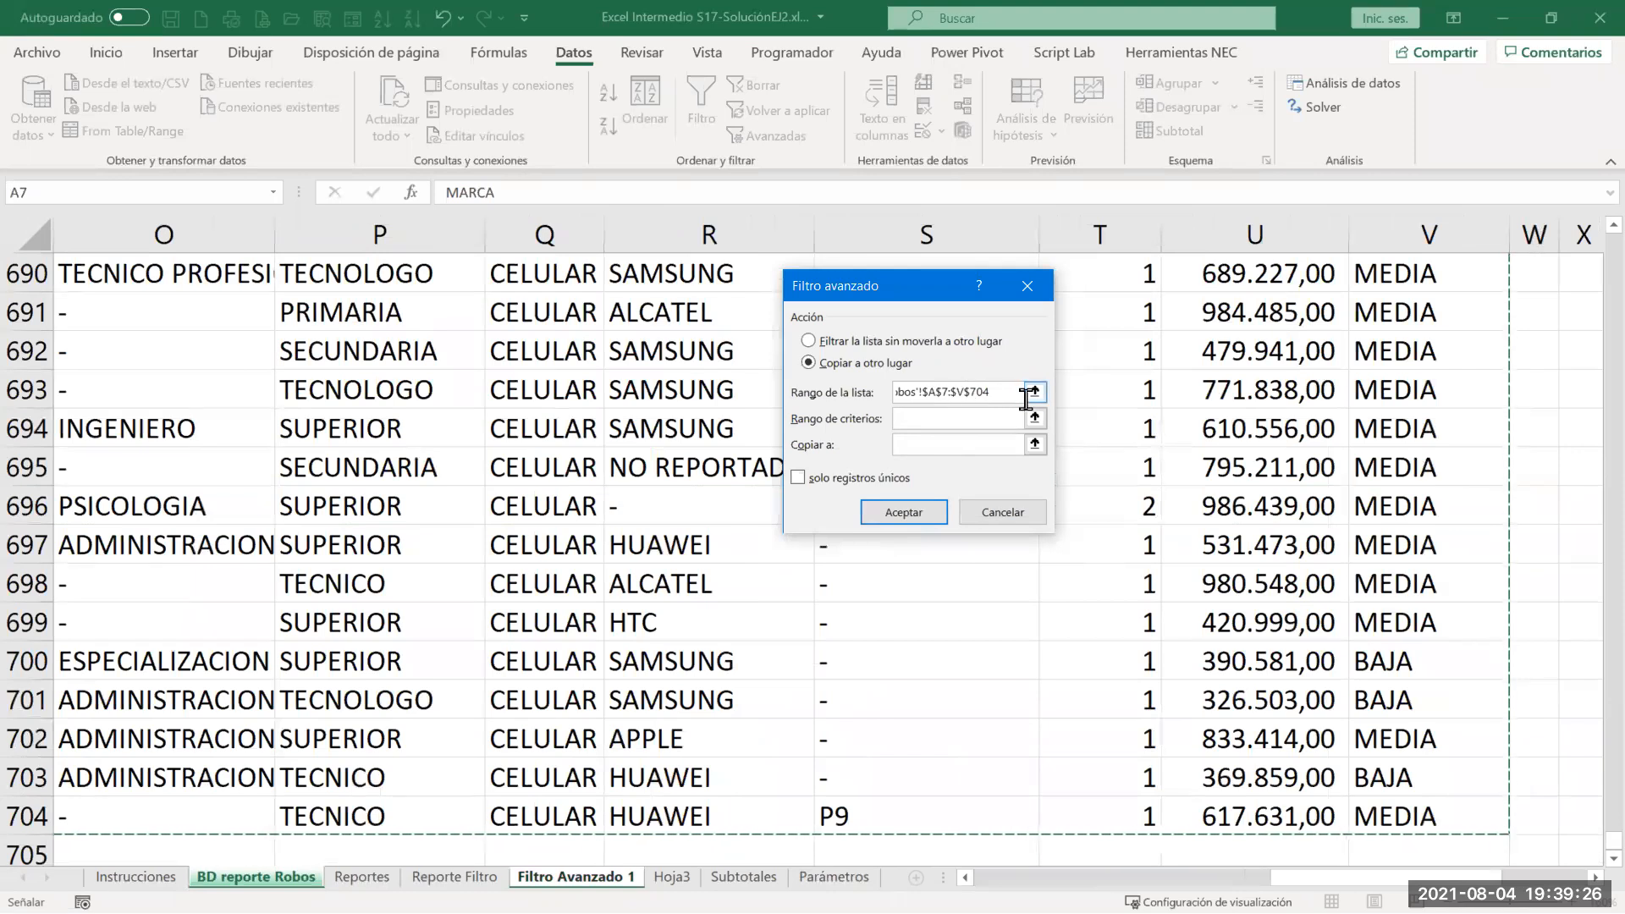
Step: Set the advanced filter's criteria range to D1:D2 and its output range to D5:G5, and run the extraction
click(916, 419)
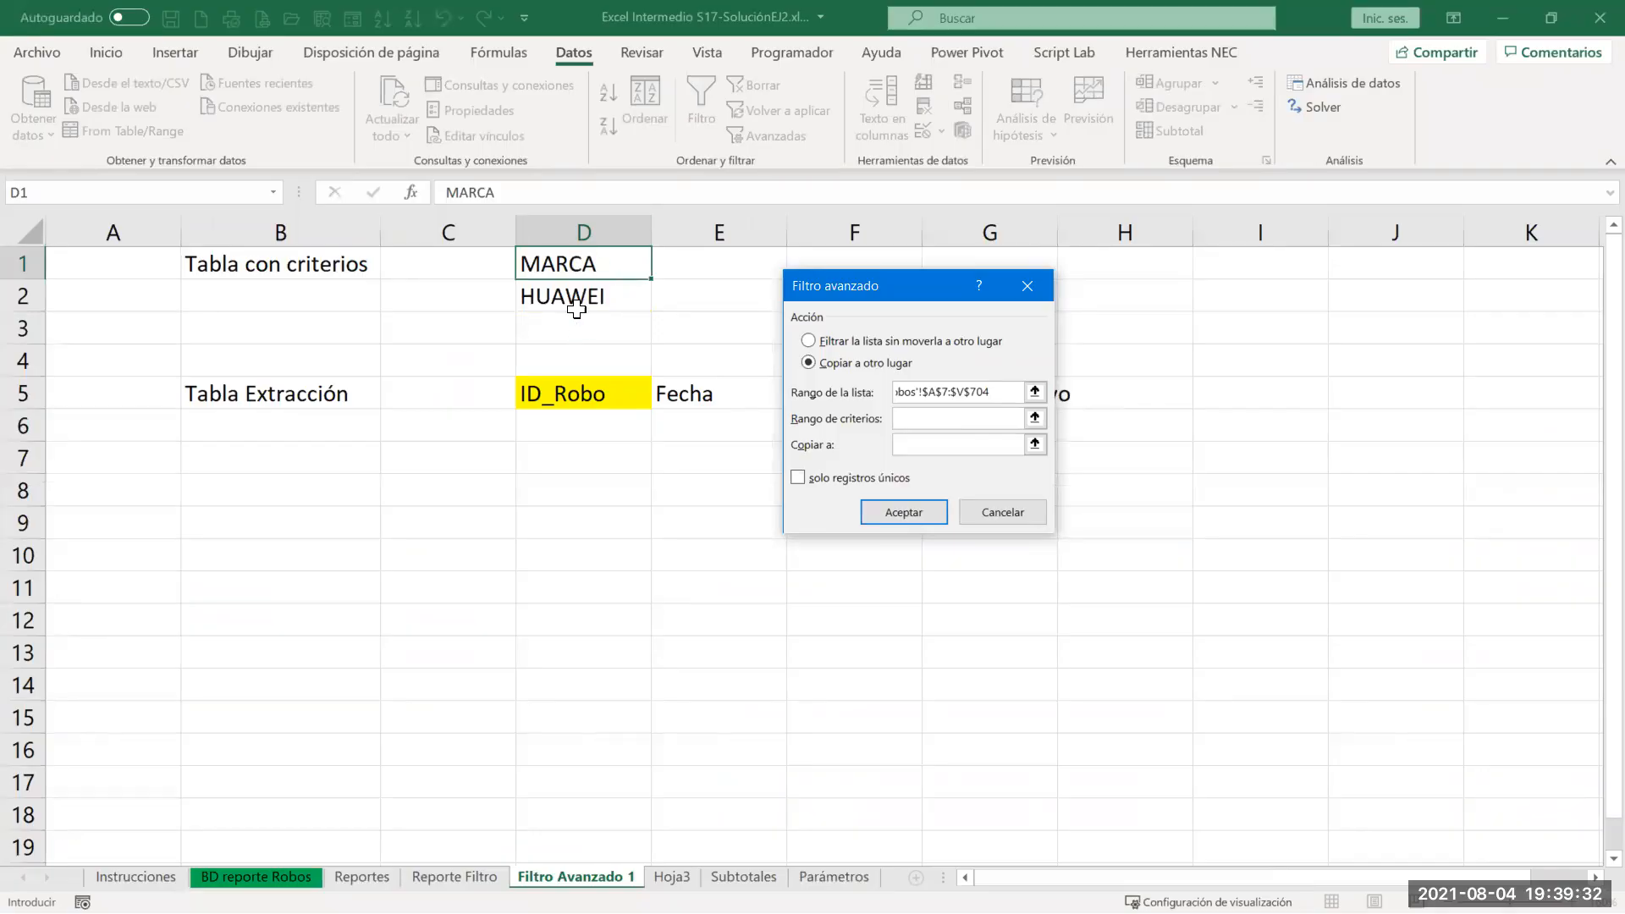
drag(582, 264, 592, 300)
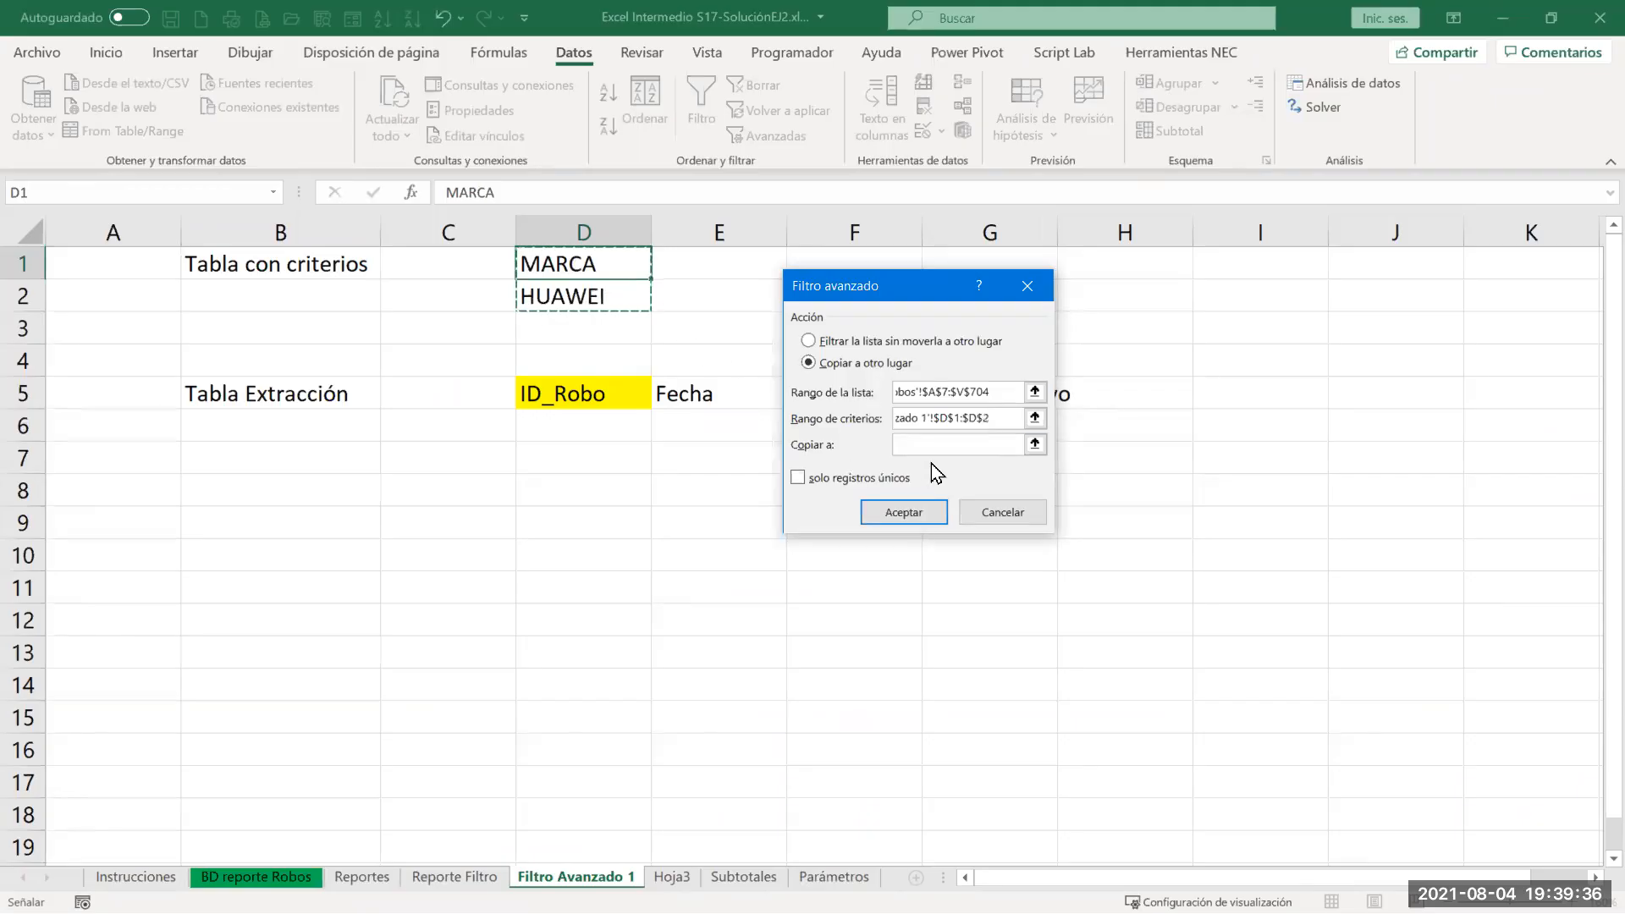
click(916, 446)
drag(558, 394, 935, 395)
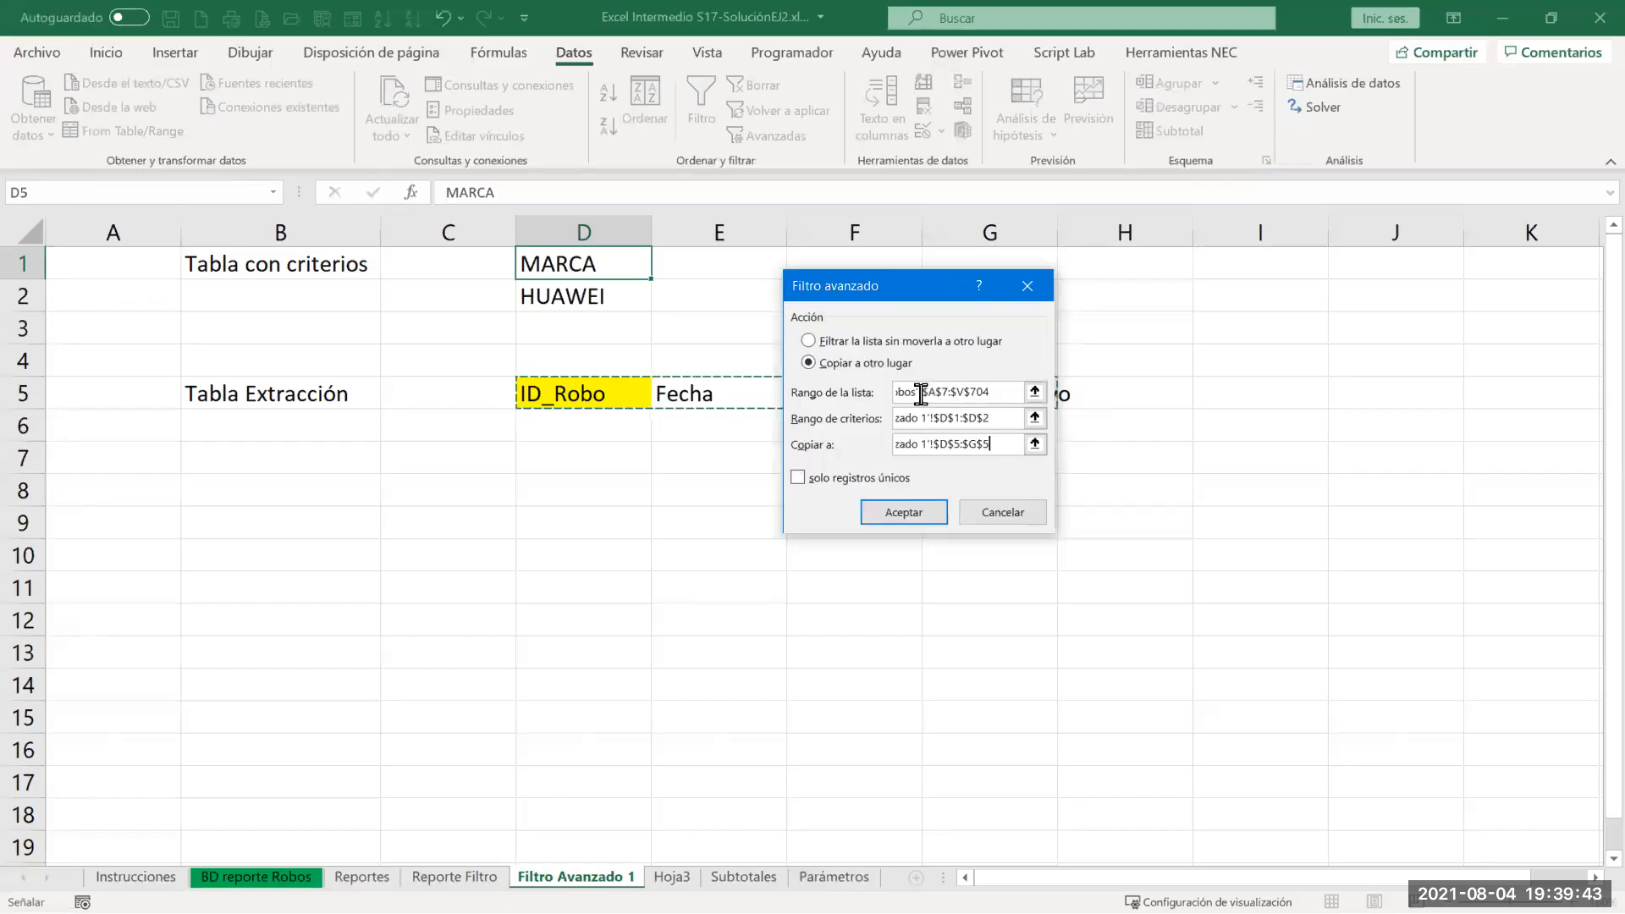
click(903, 512)
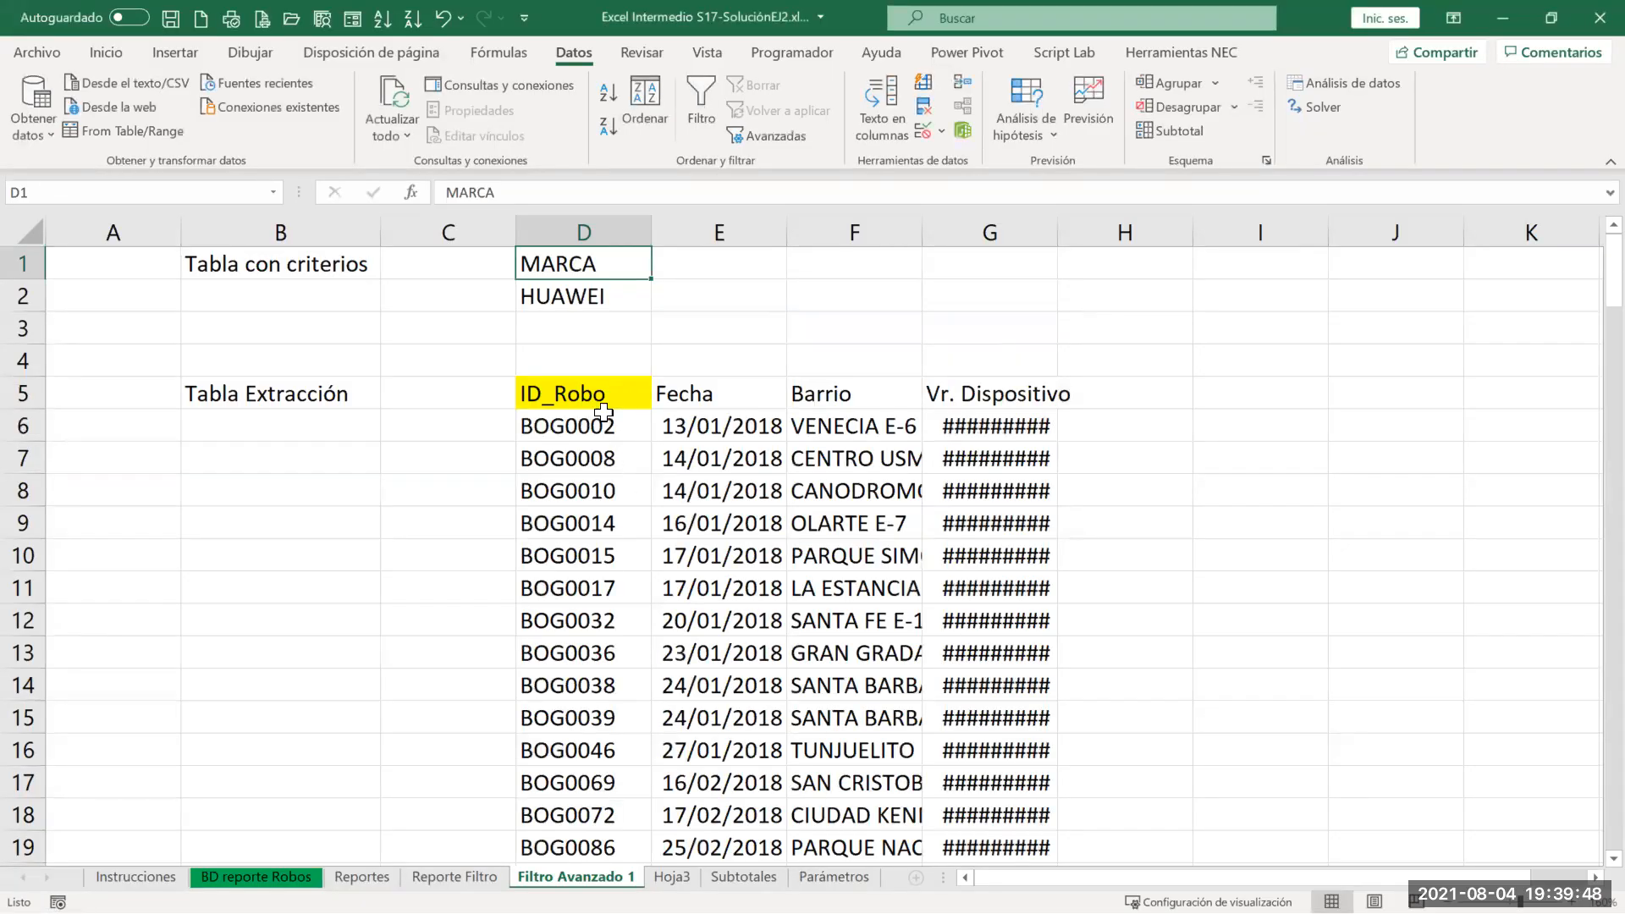
Step: Autofit columns E to G so the extracted dates, neighbourhoods and device values fit
drag(690, 227, 1046, 223)
double_click(1057, 224)
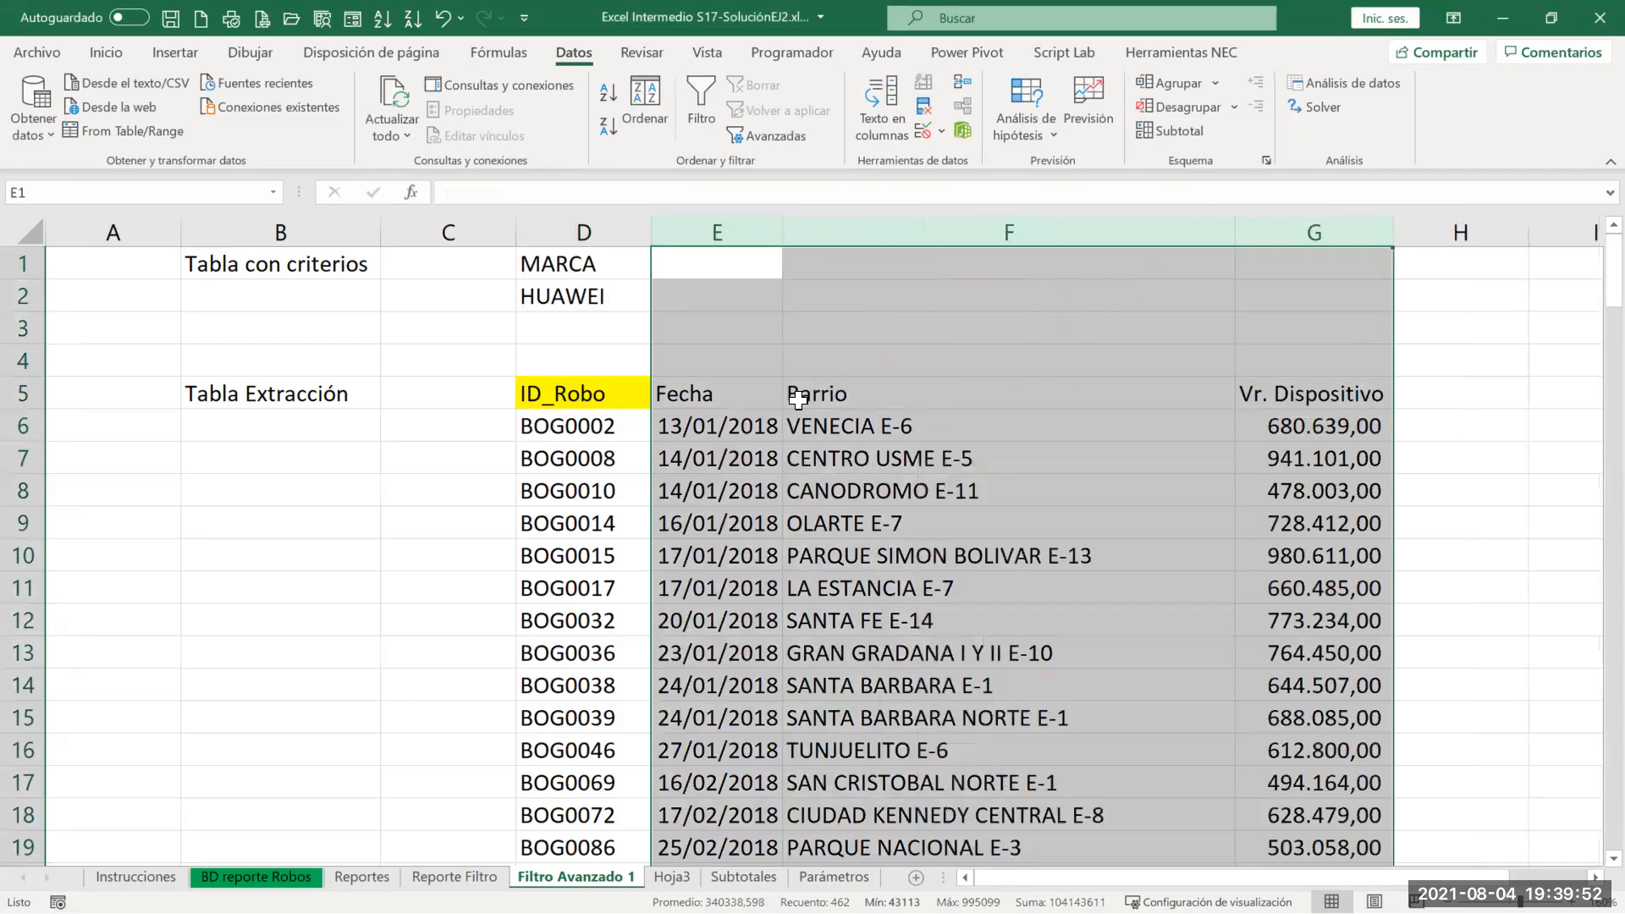
Step: Review the extracted ID_Robo records from D6 down to the last row
click(580, 421)
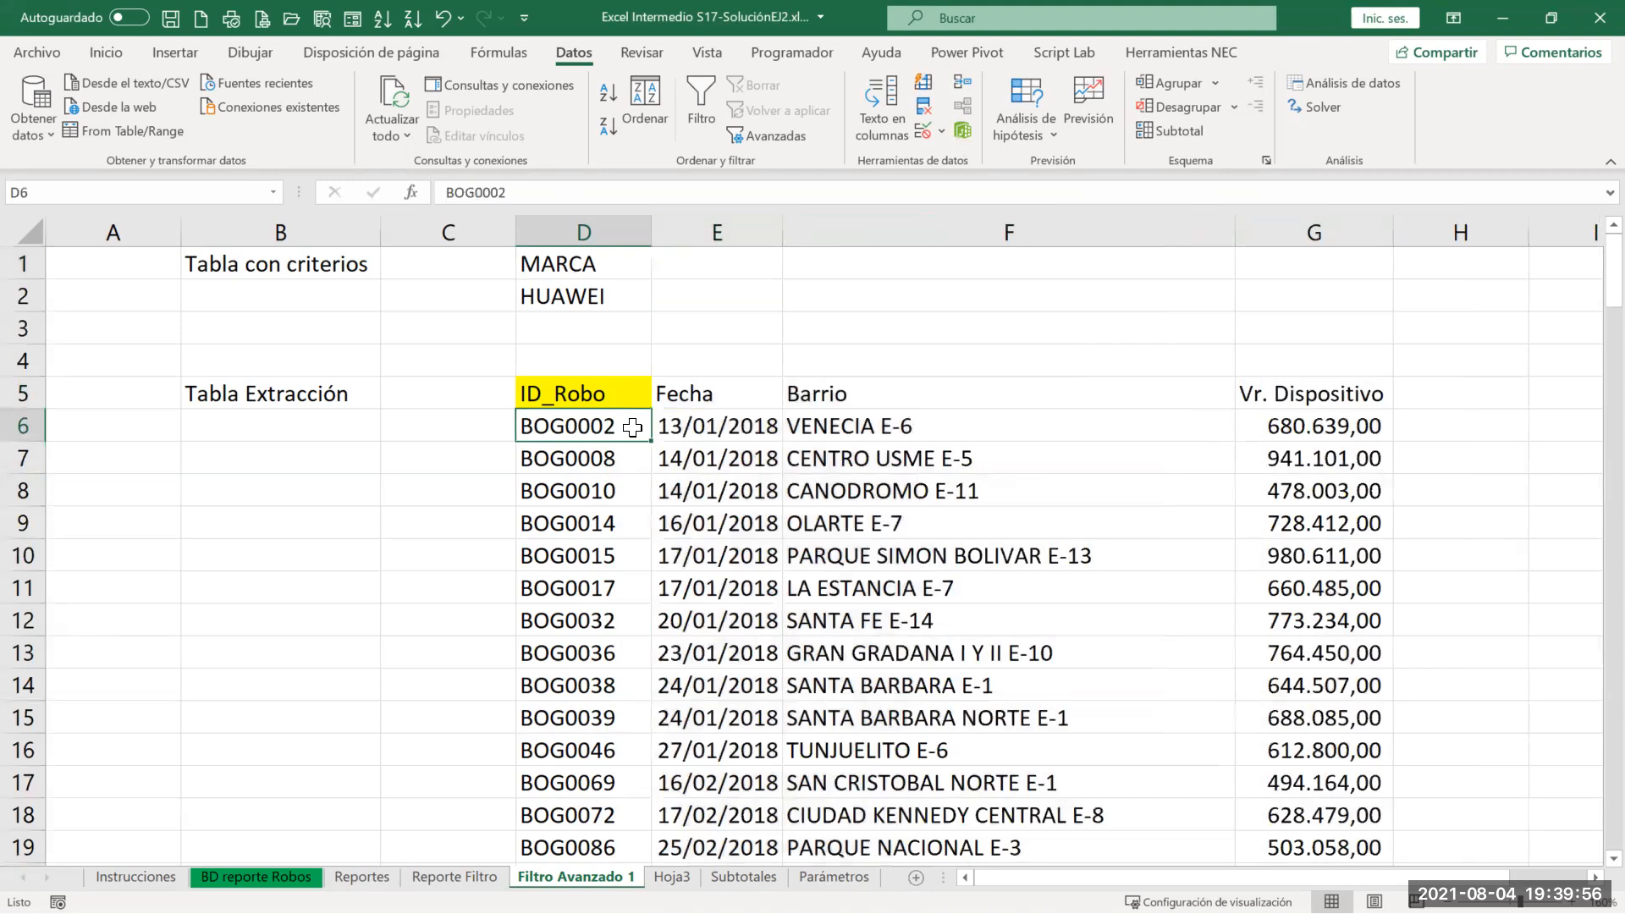
key(ctrl+shift+Down)
scroll(634, 427, down, 20)
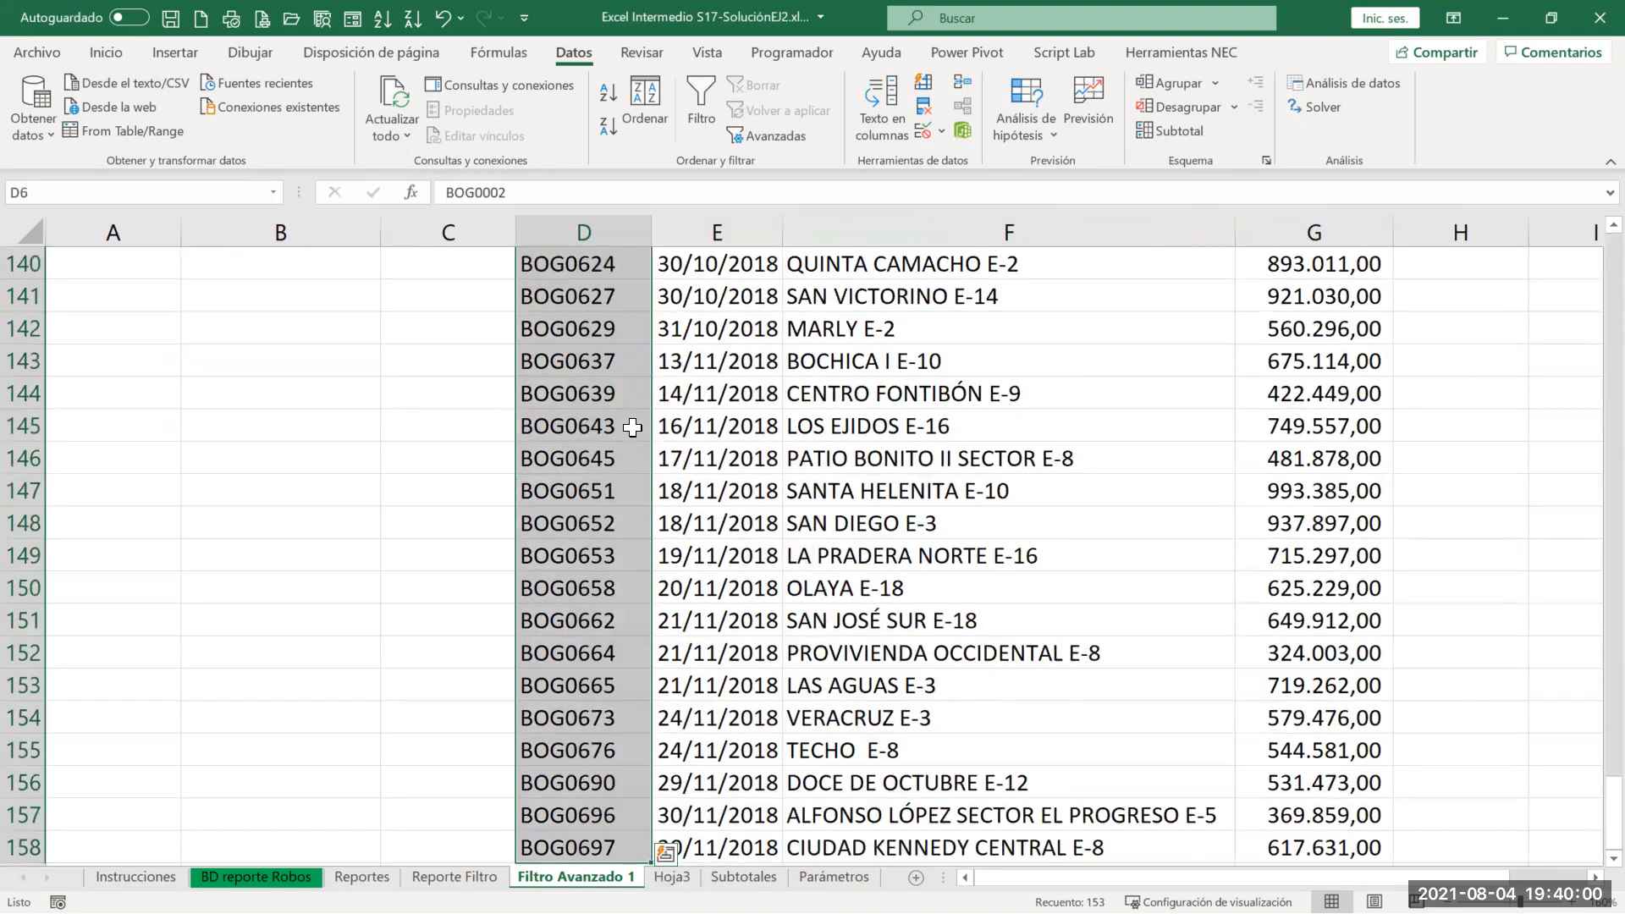
key(Up)
key(Up)
key(Up)
key(Up)
key(Up)
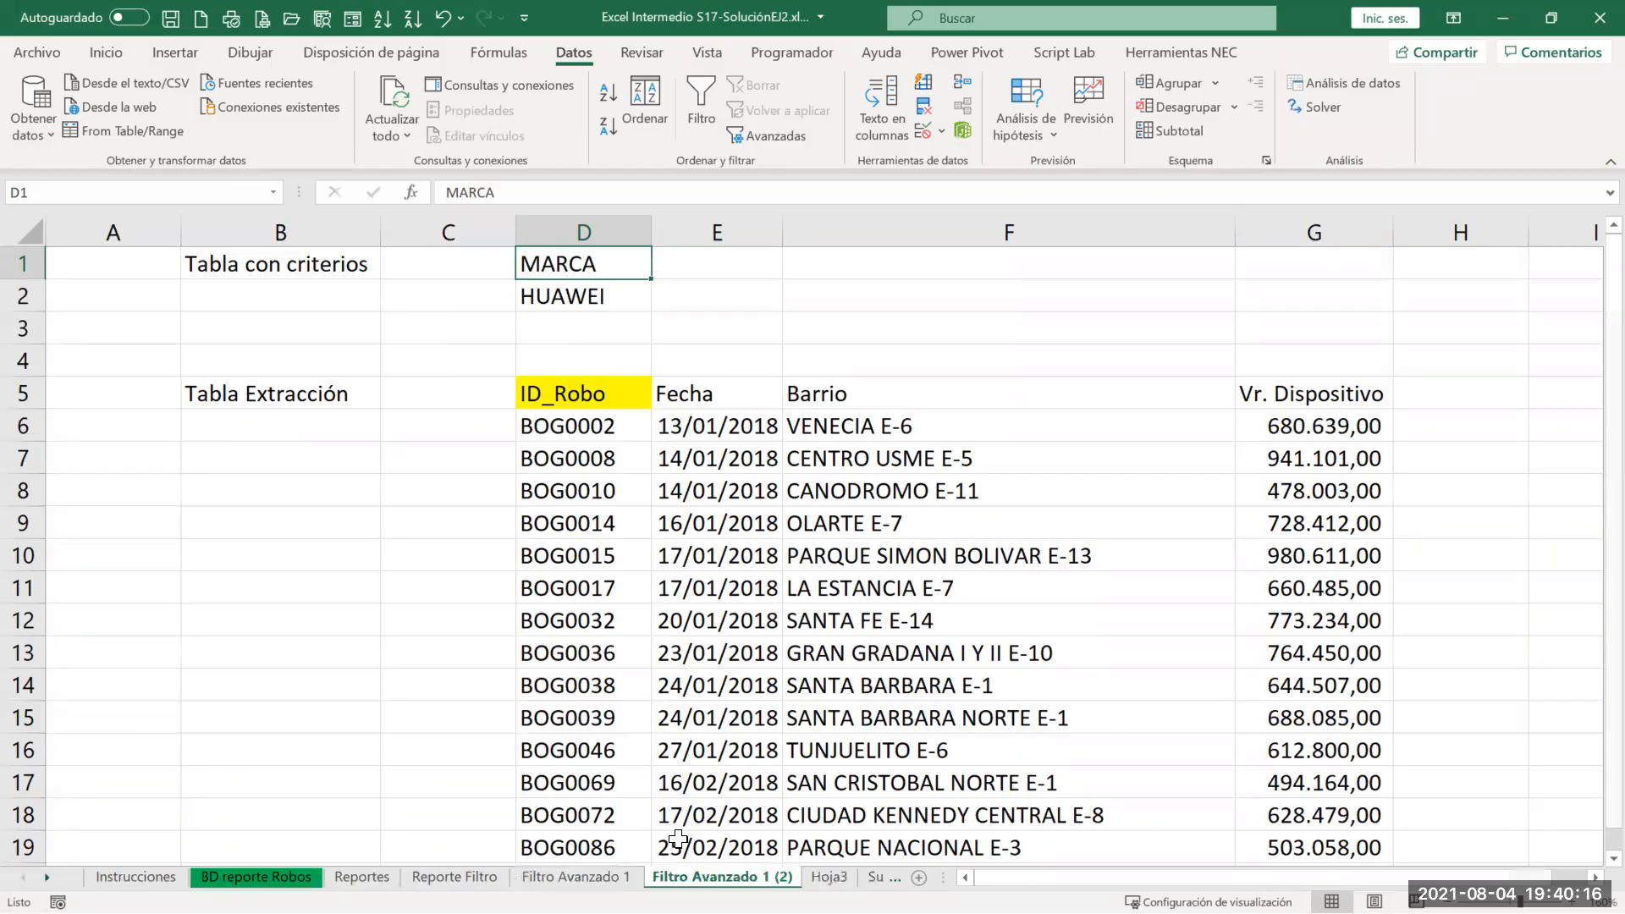
Step: Delete the duplicate sheet Filtro Avanzado 1 (2) and return to the Filtro Avanzado 1 sheet
right_click(732, 878)
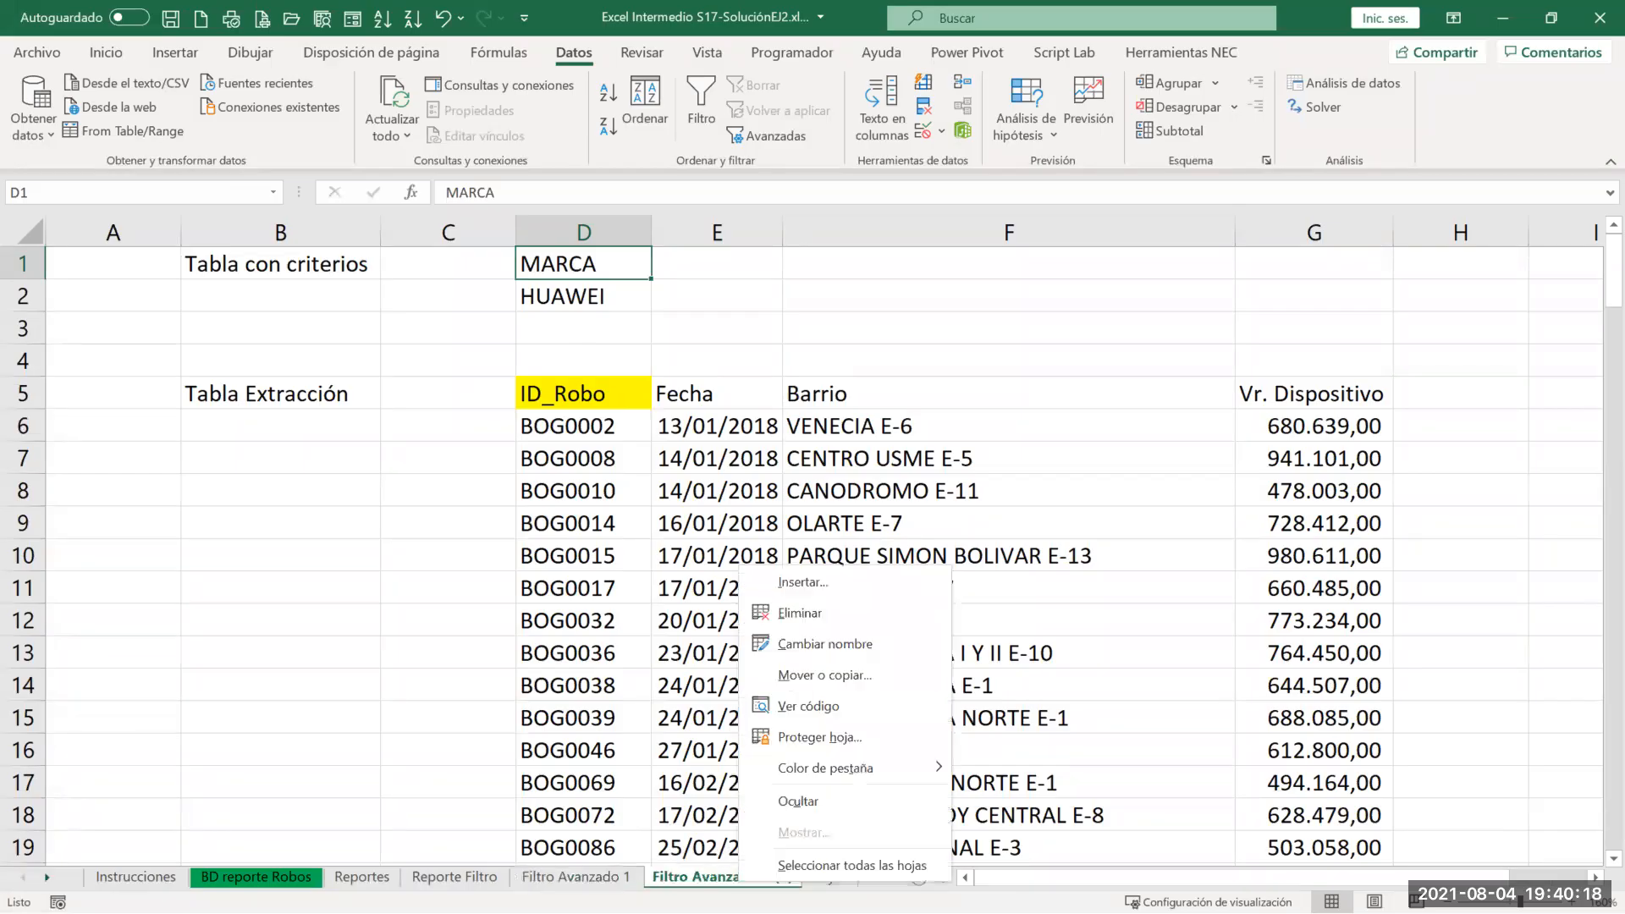
click(814, 621)
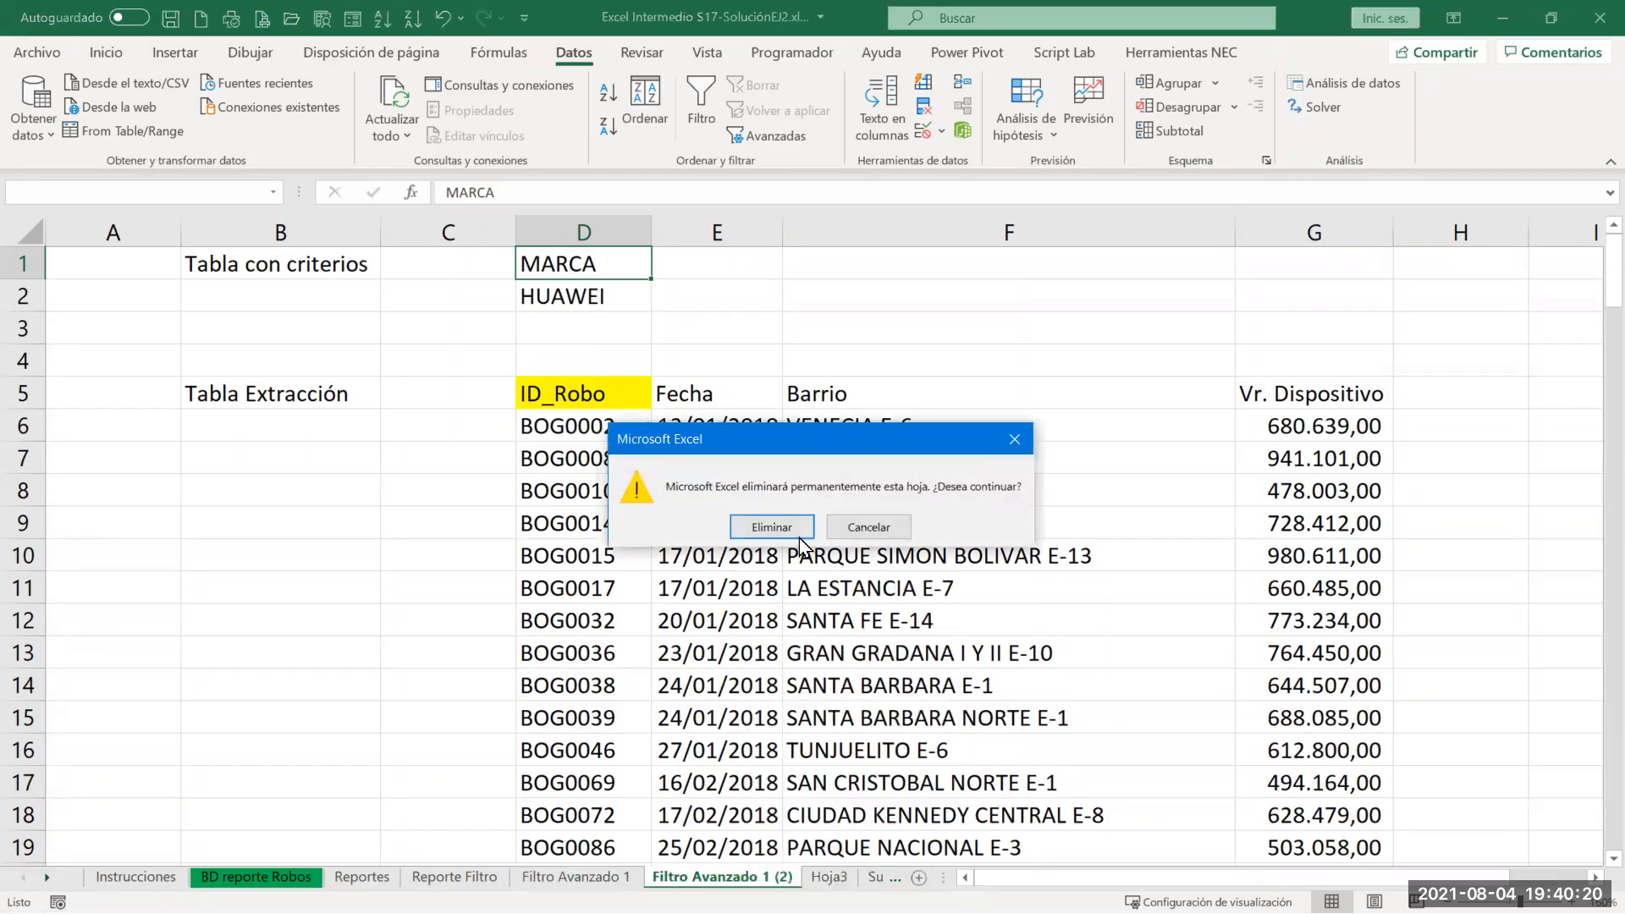
click(771, 527)
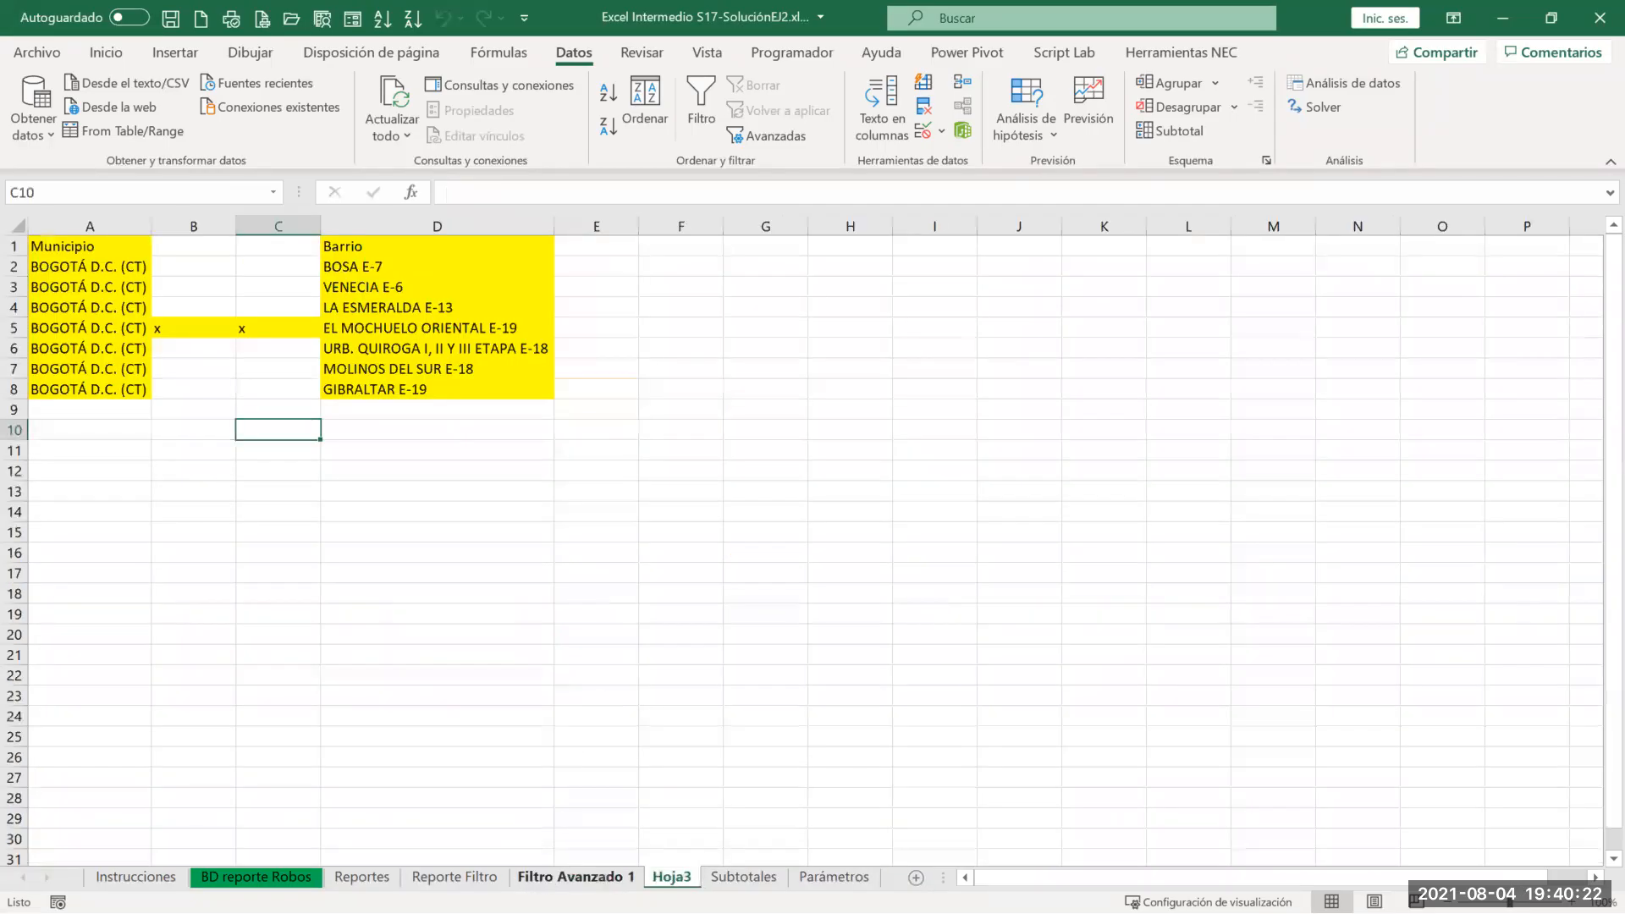
key(ctrl+Page_Up)
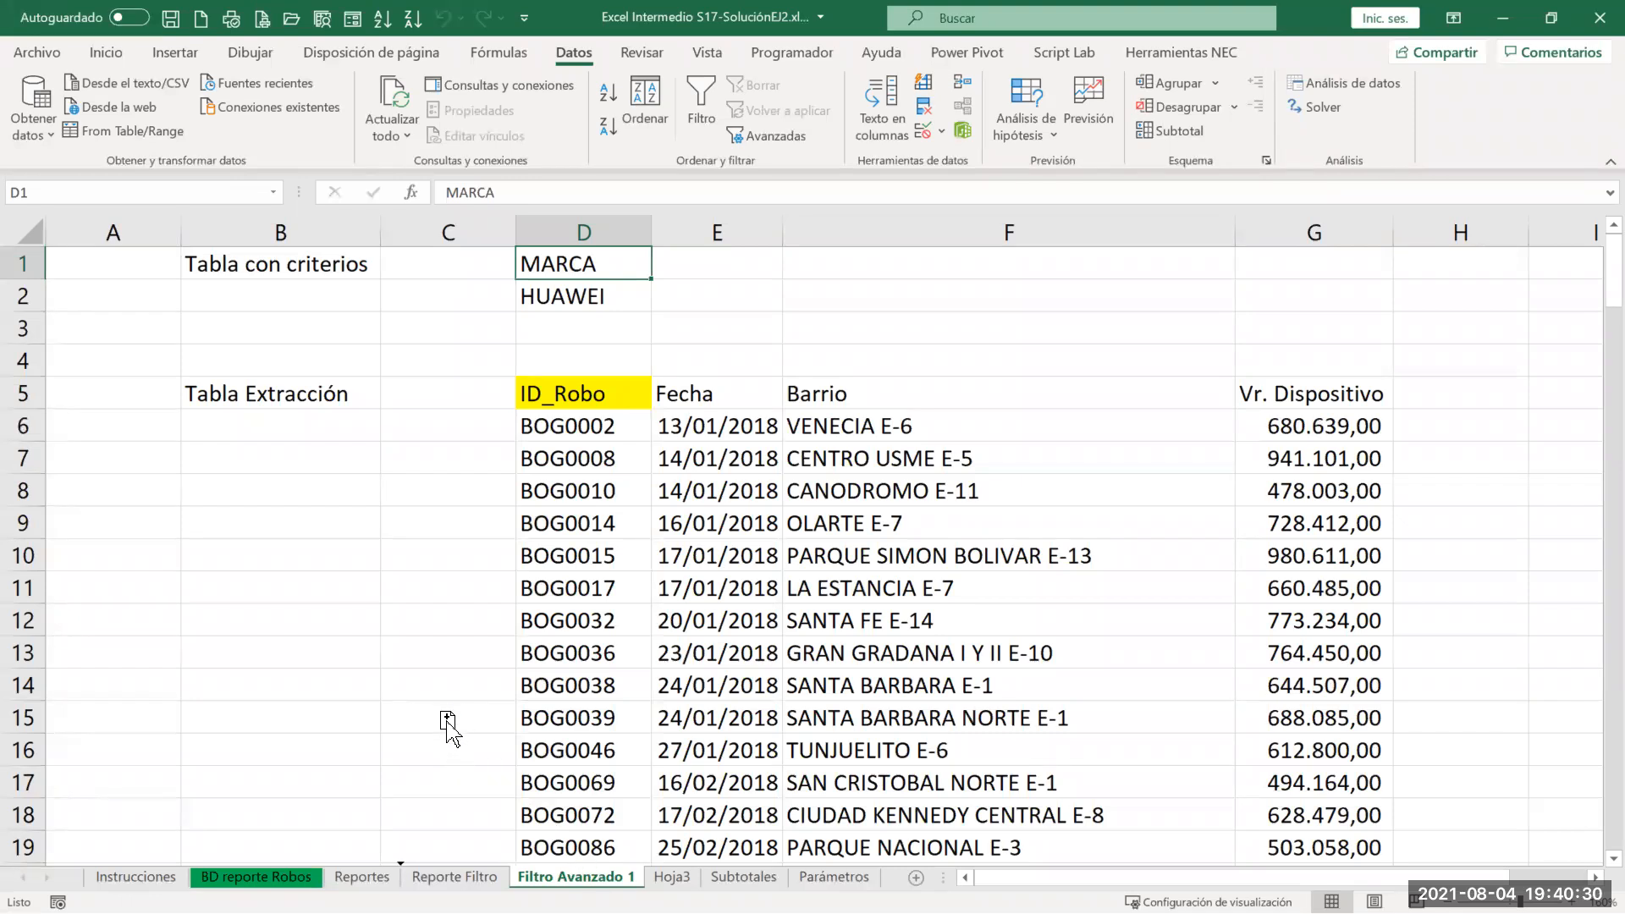
Step: Duplicate the Filtro Avanzado 1 sheet just before Hoja3 and rename the copy Filtro Avanzado 2
drag(675, 800, 671, 799)
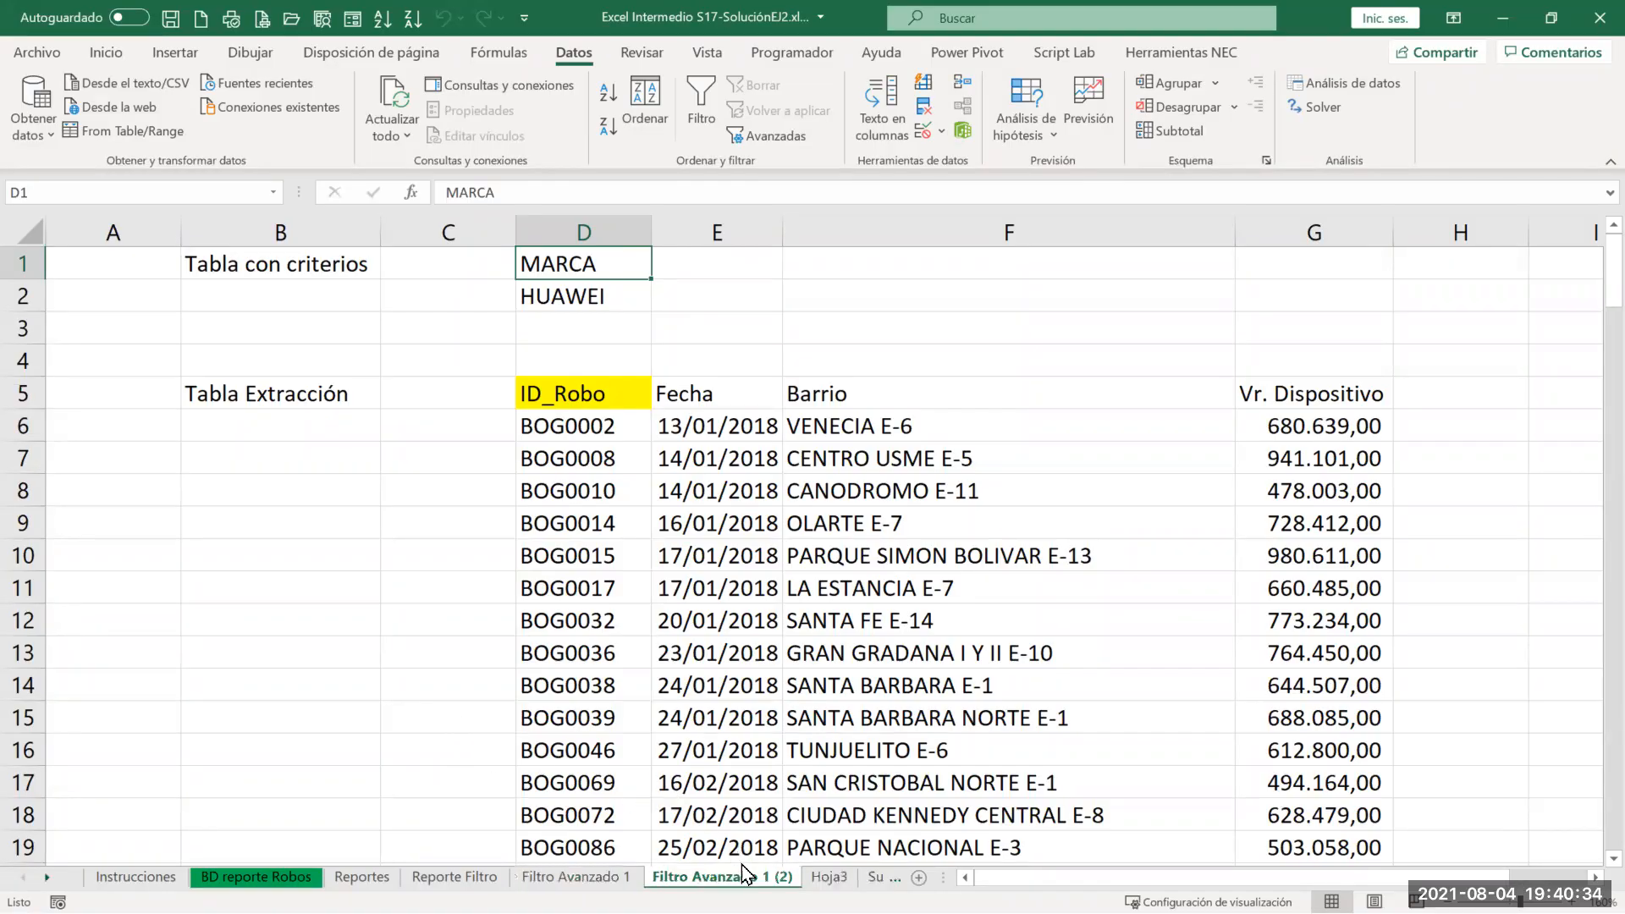
double_click(766, 875)
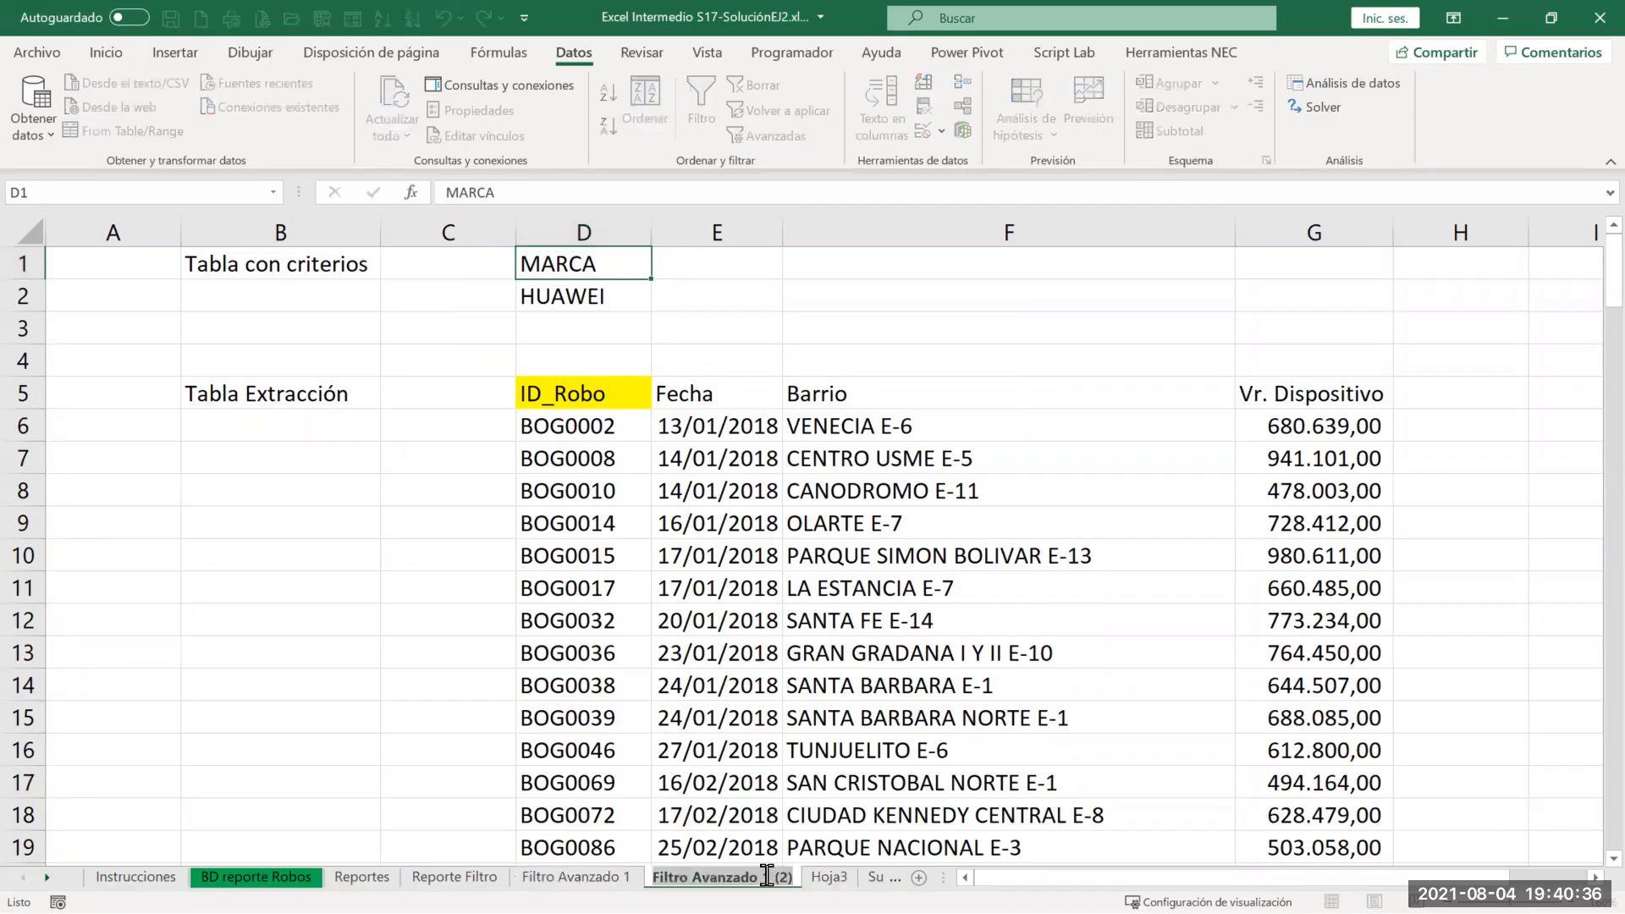
double_click(766, 875)
text(2)
key(Return)
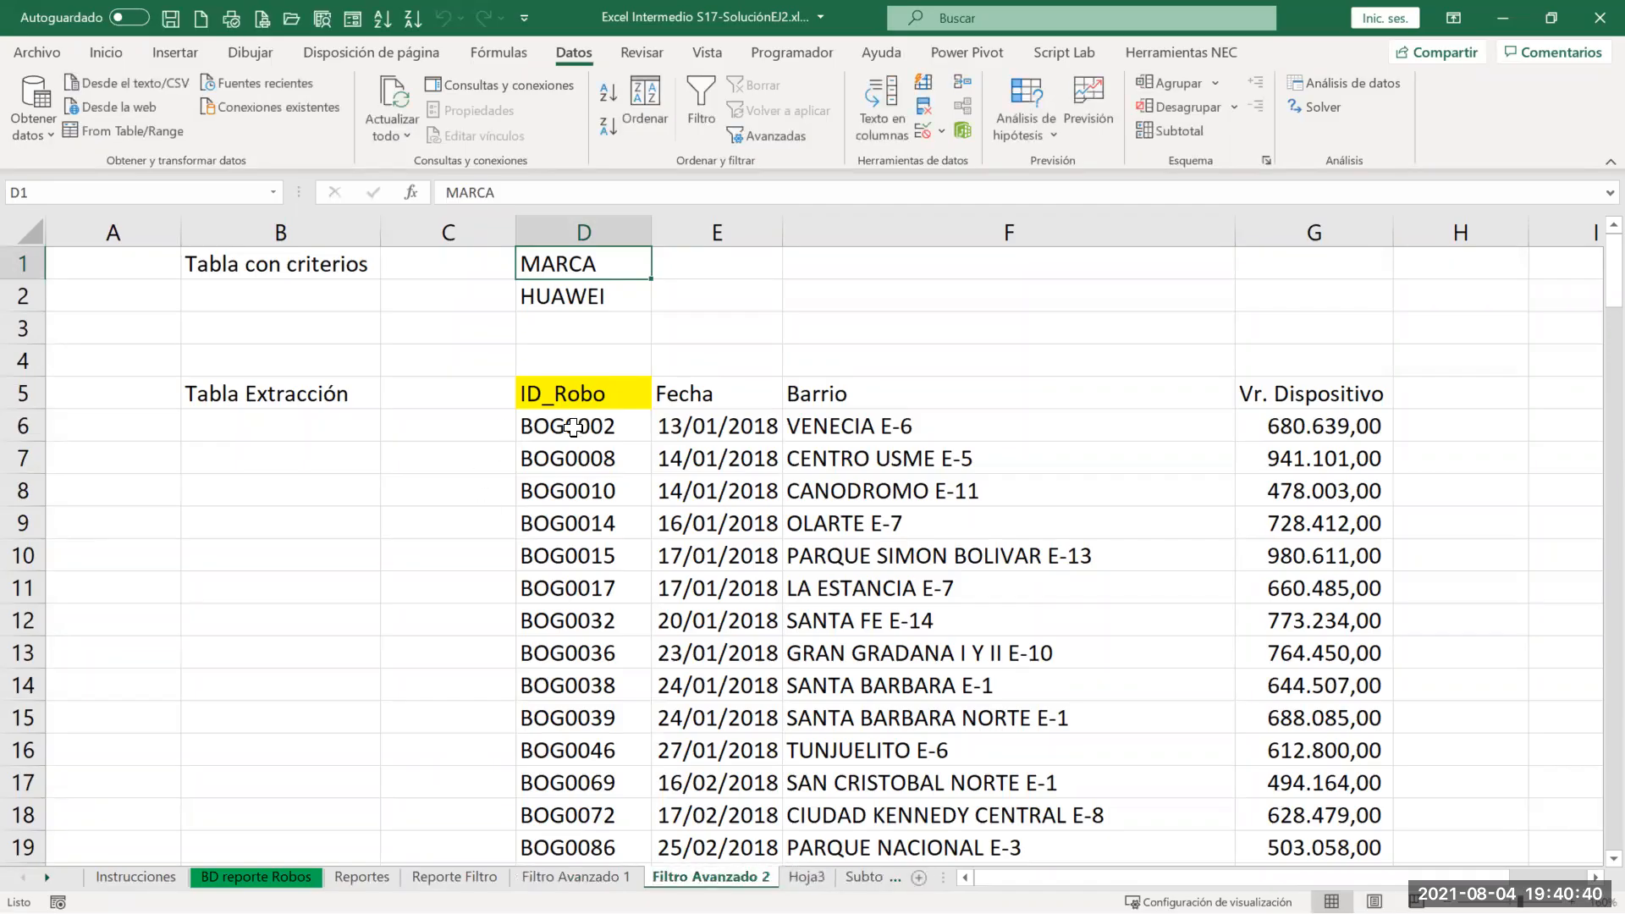
Step: Clear all contents and formats of the extraction table D5:G158 on Filtro Avanzado 2
click(591, 396)
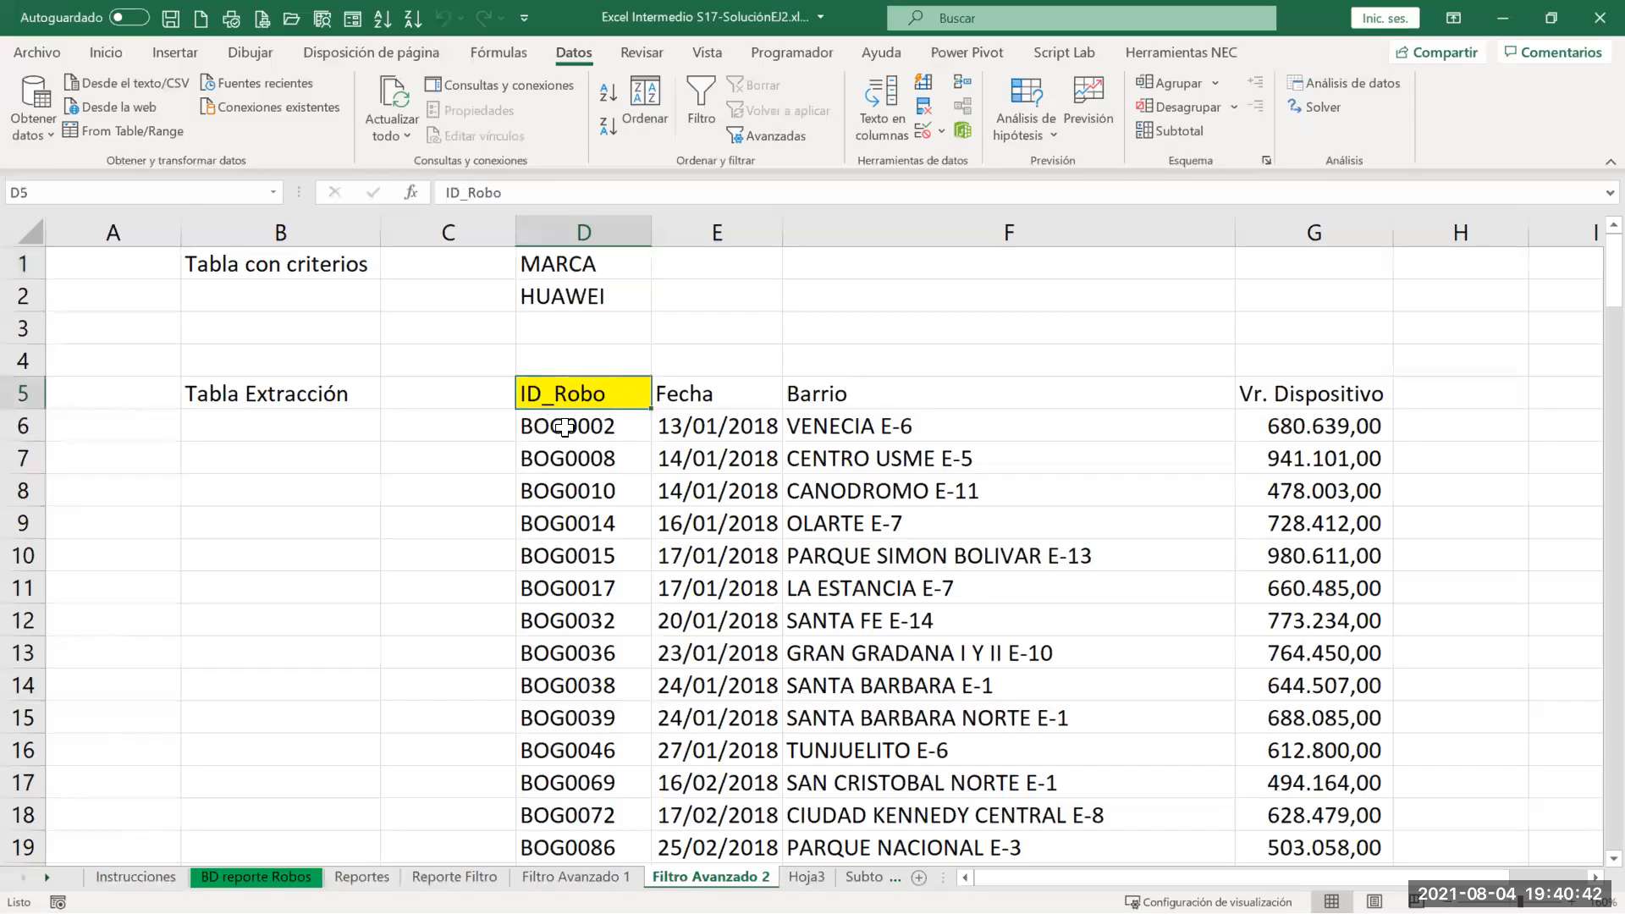
click(597, 457)
click(592, 398)
key(ctrl+shift+Right)
key(ctrl+shift+Down)
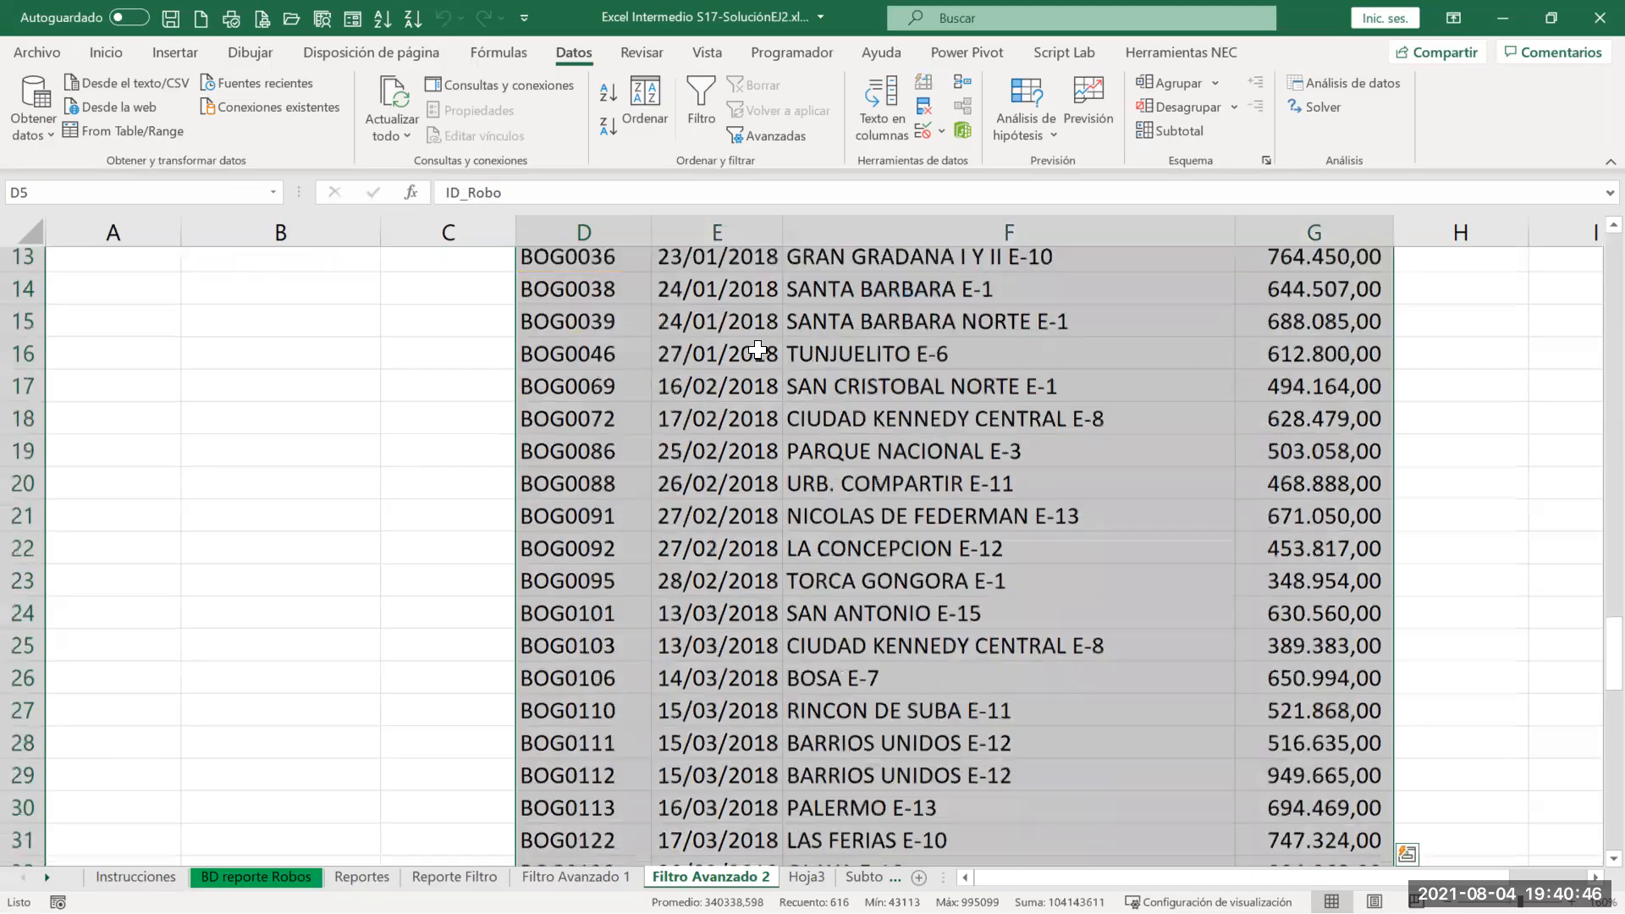
click(106, 53)
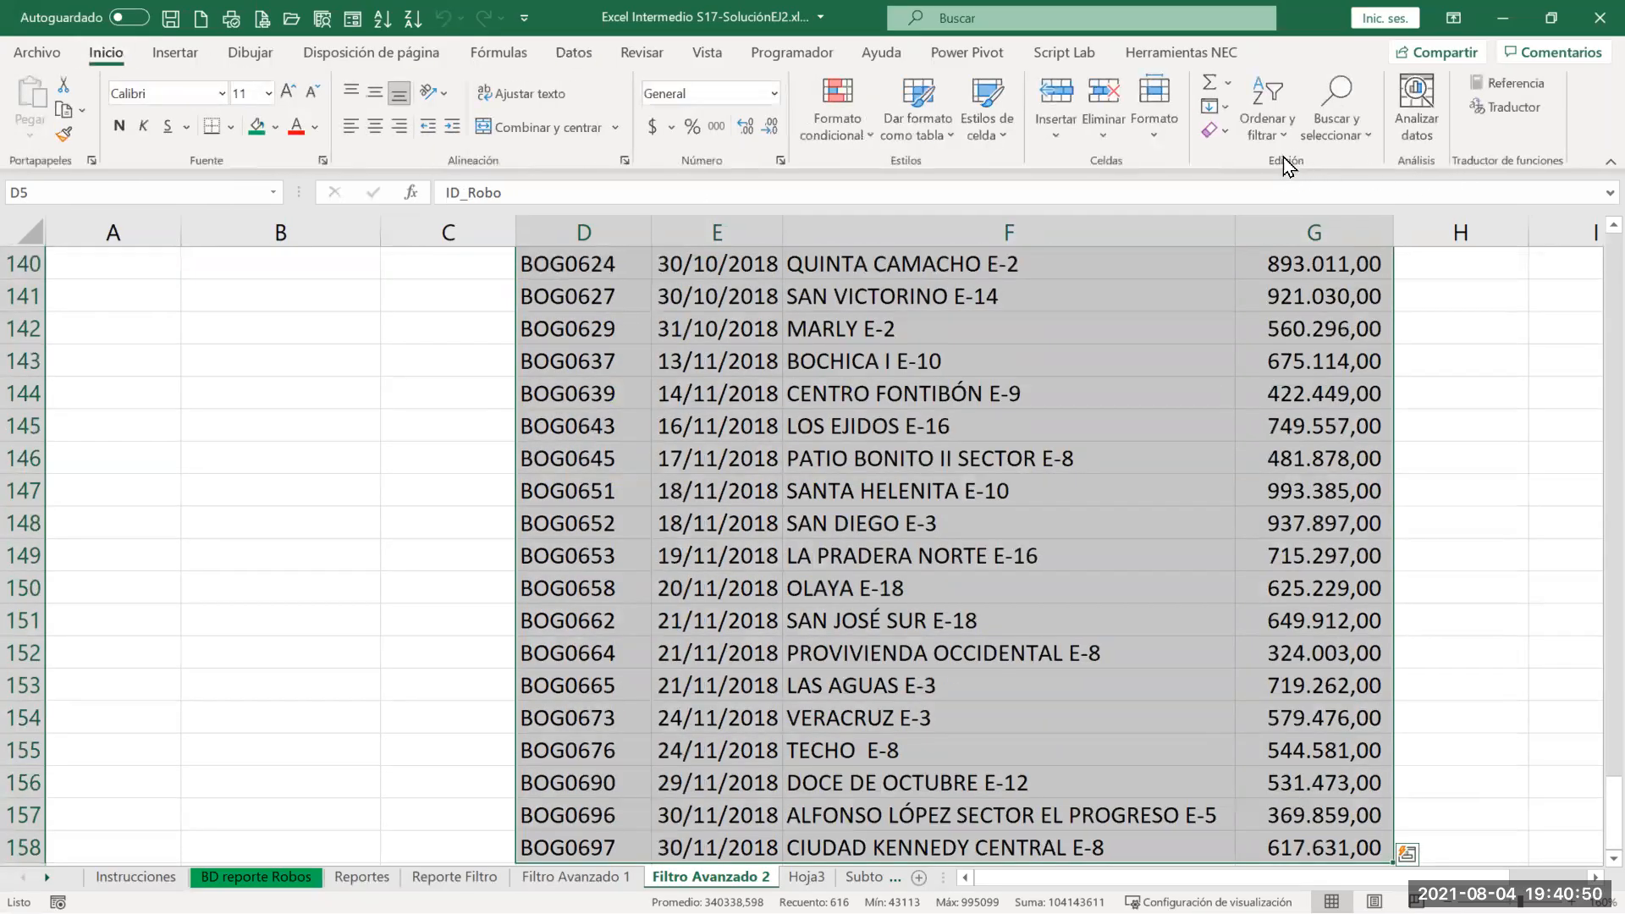
click(1229, 131)
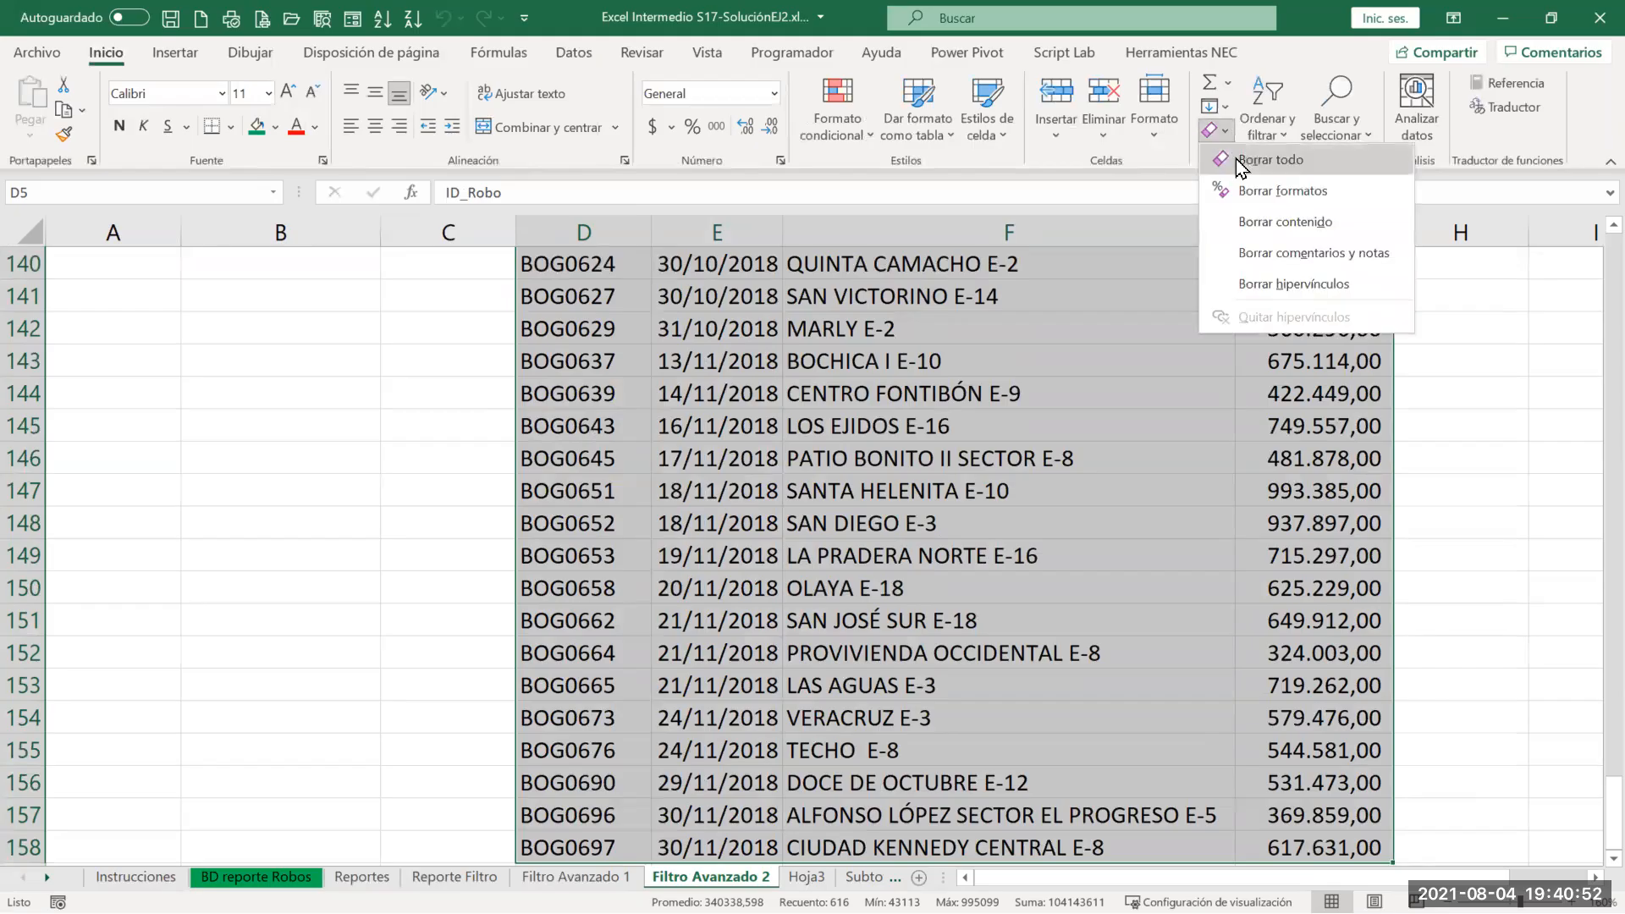
click(1241, 164)
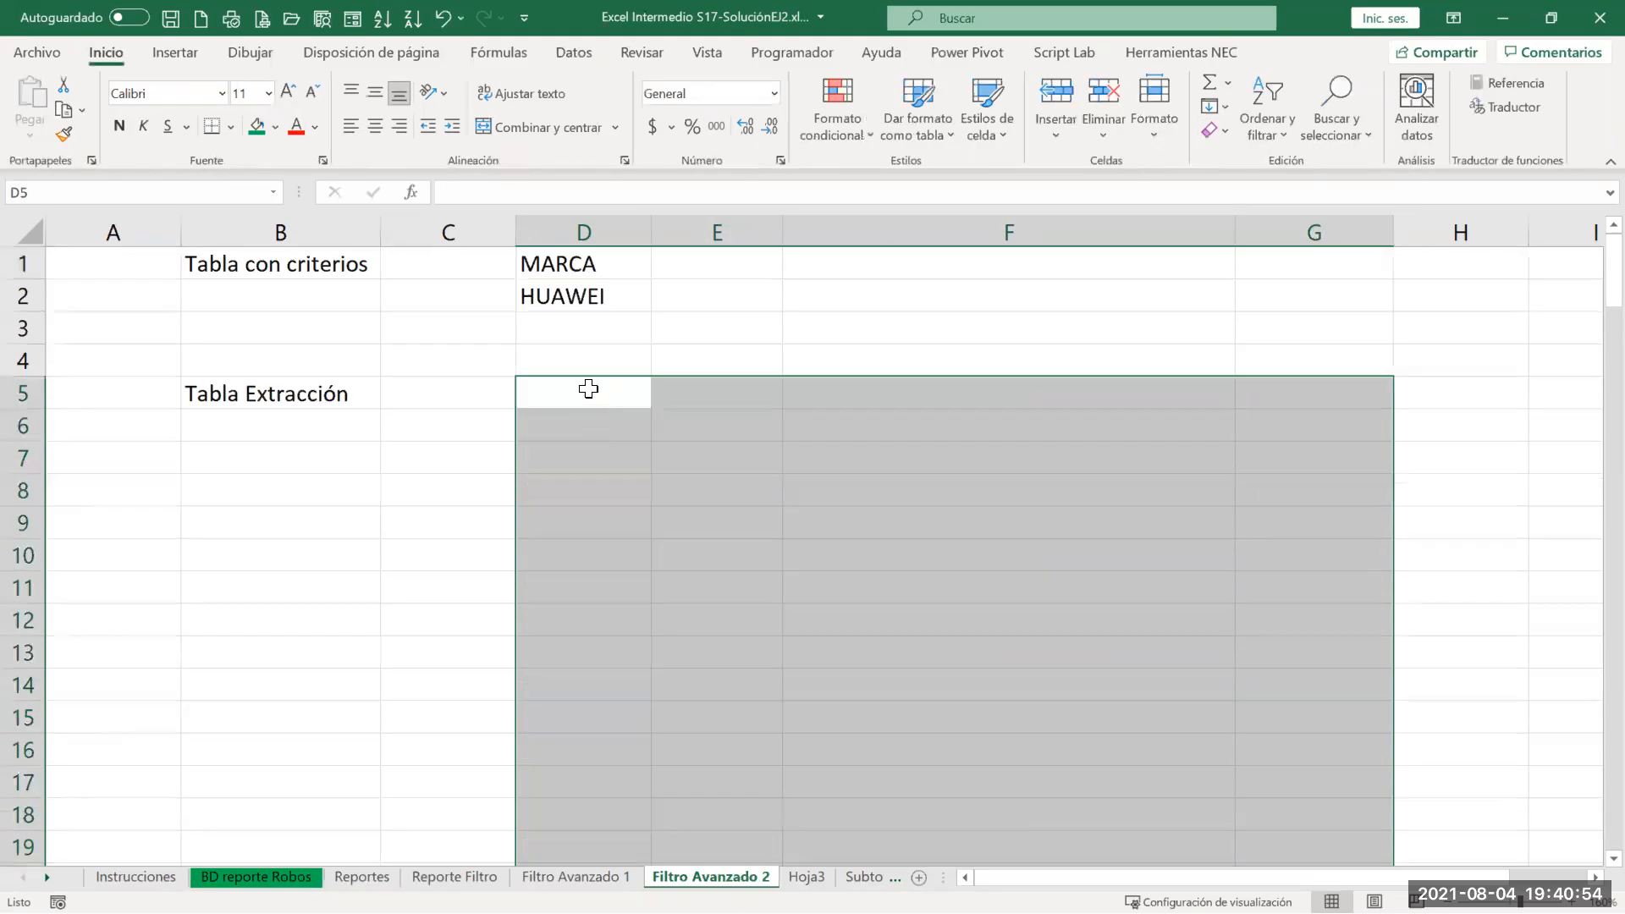
click(589, 388)
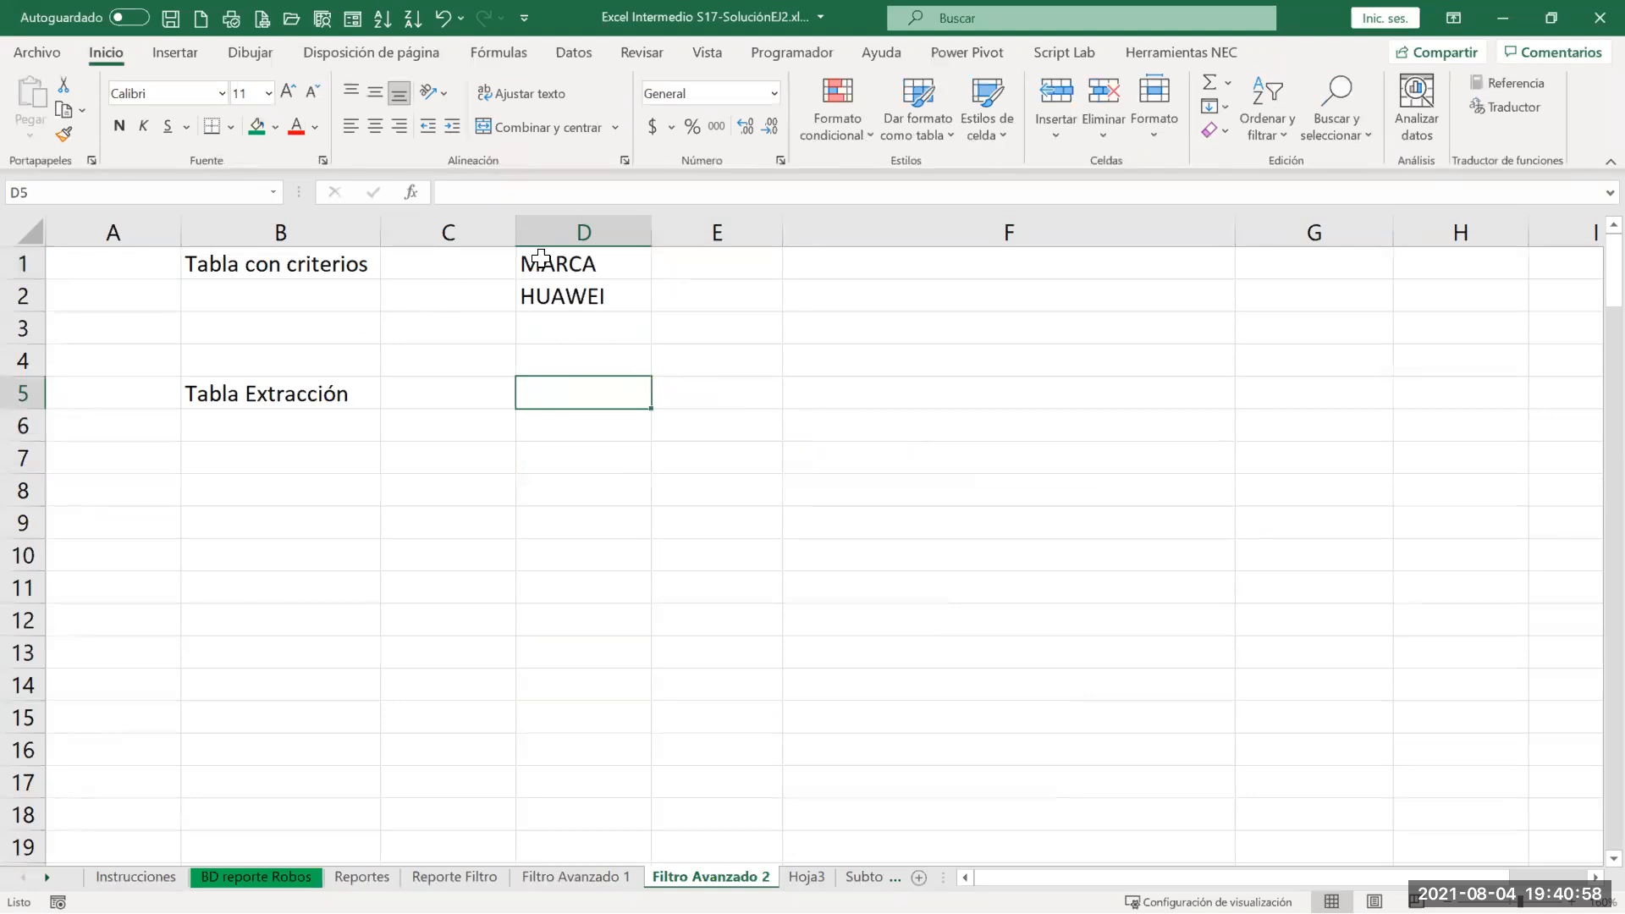
Step: Copy the Móvil Victima header in I7 together with the BICICLETA value in I11 from the BD reporte Robos sheet
drag(551, 259, 551, 282)
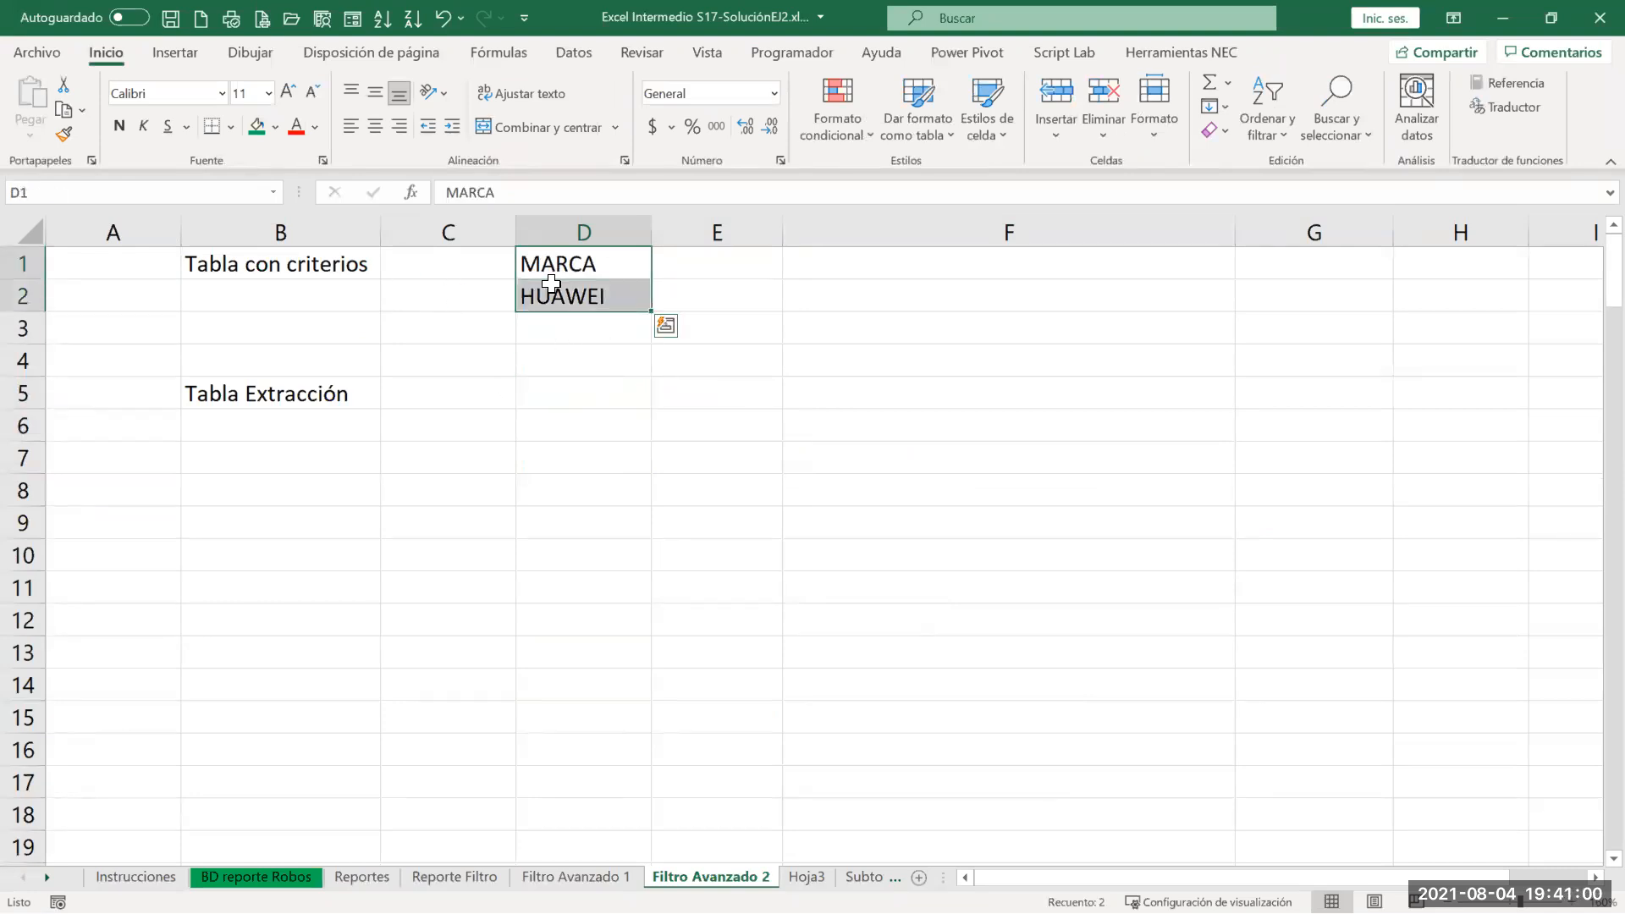
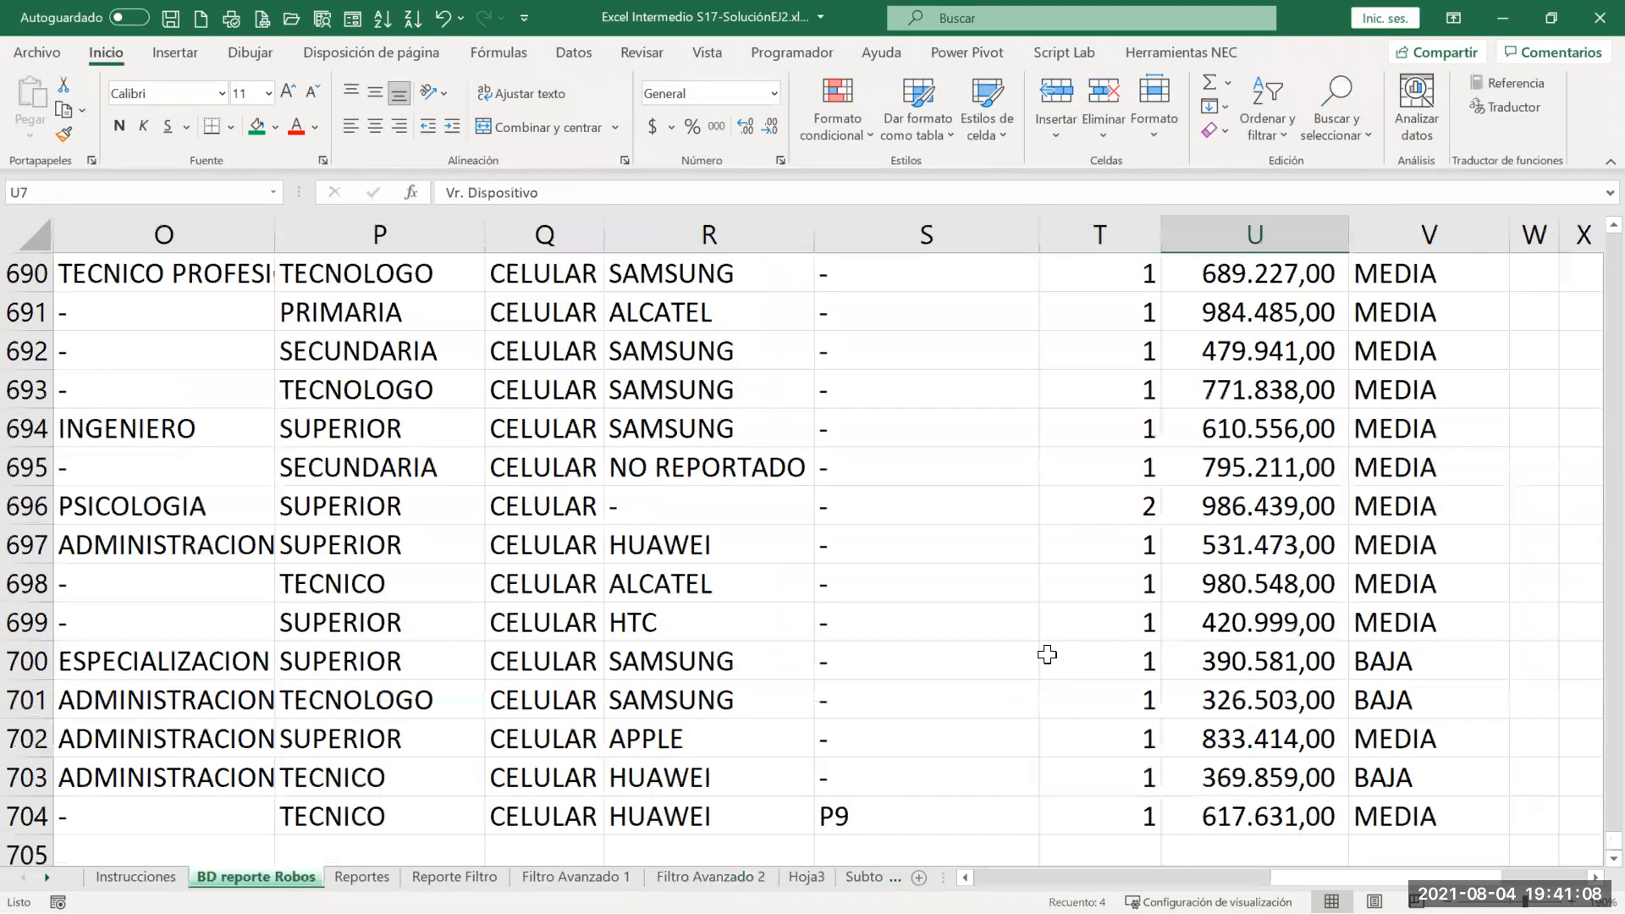
click(1039, 650)
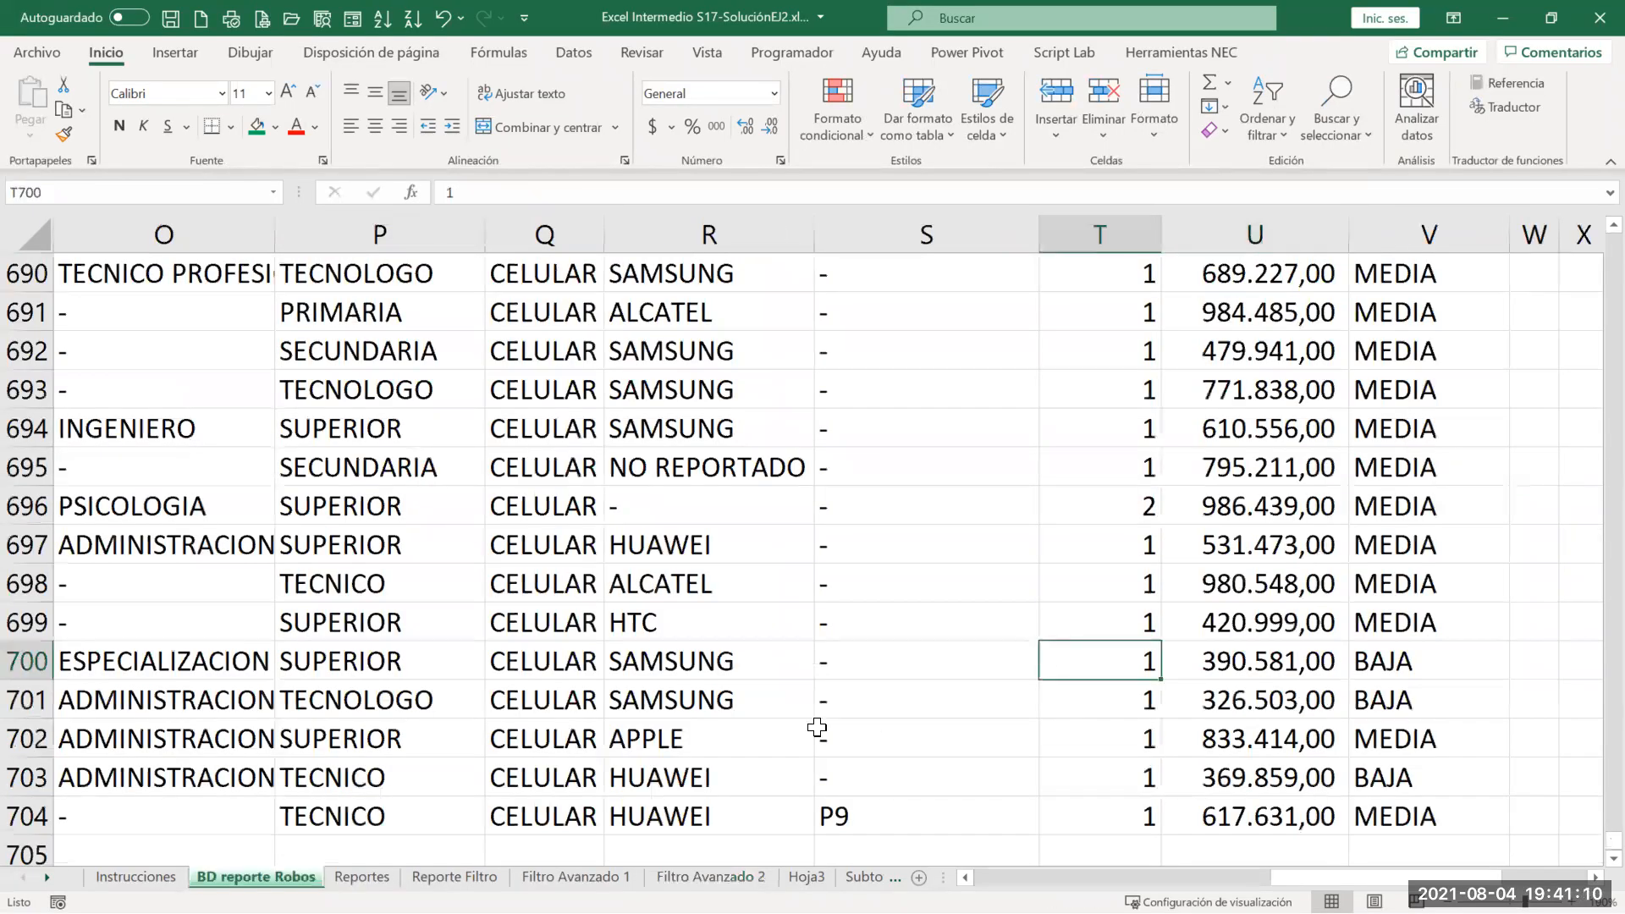
key(ctrl+Home)
drag(1098, 877, 1224, 878)
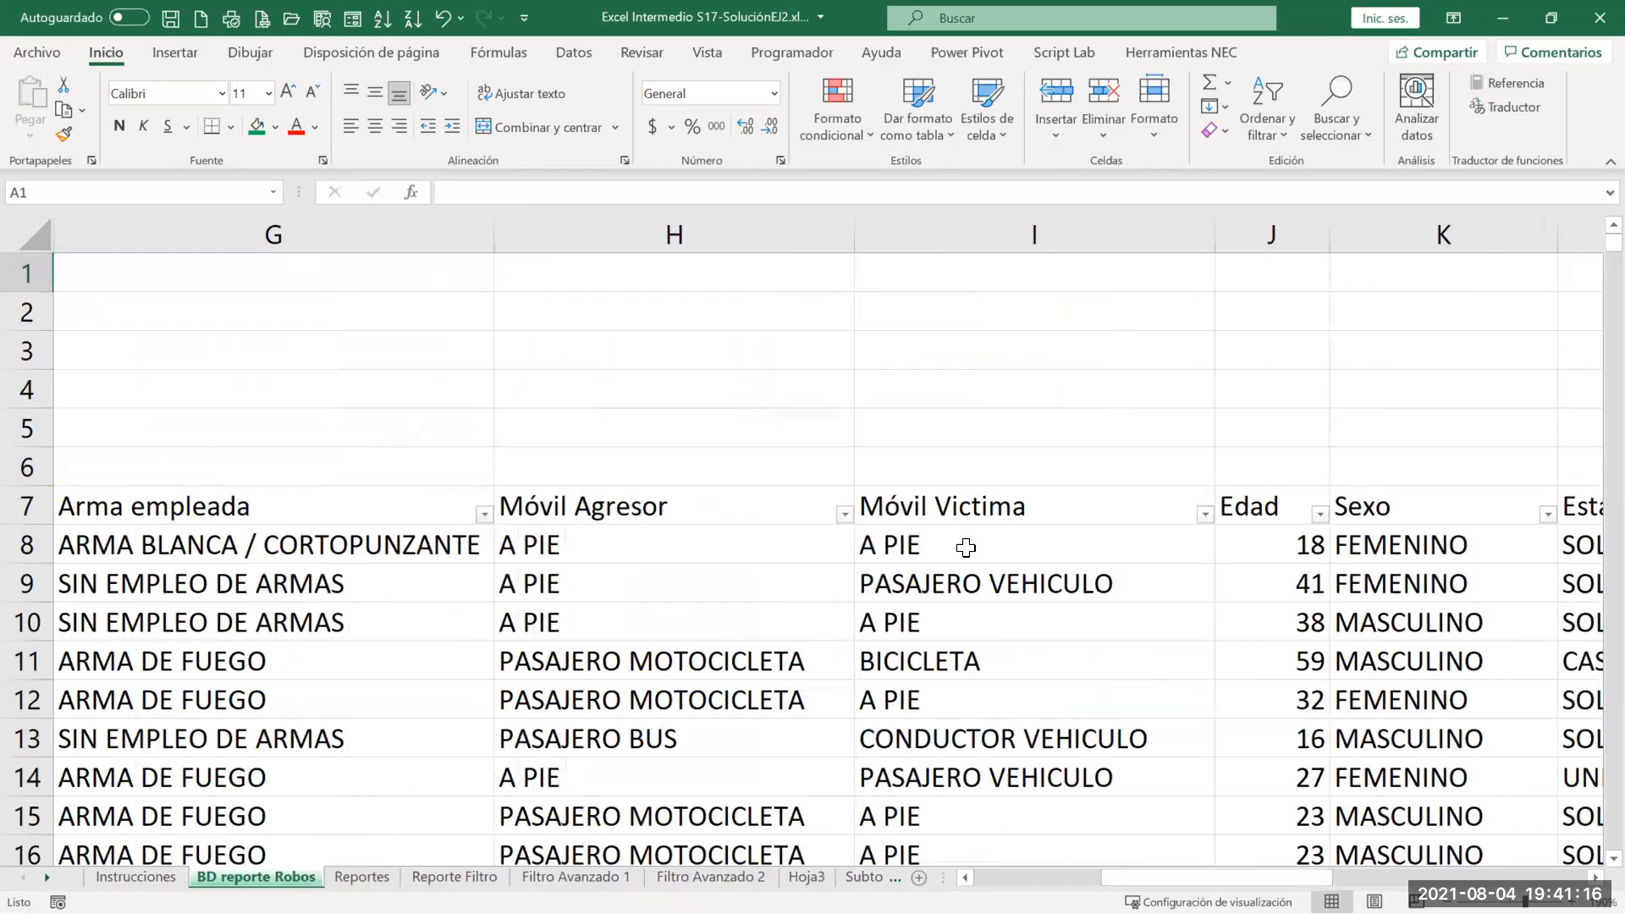
click(934, 506)
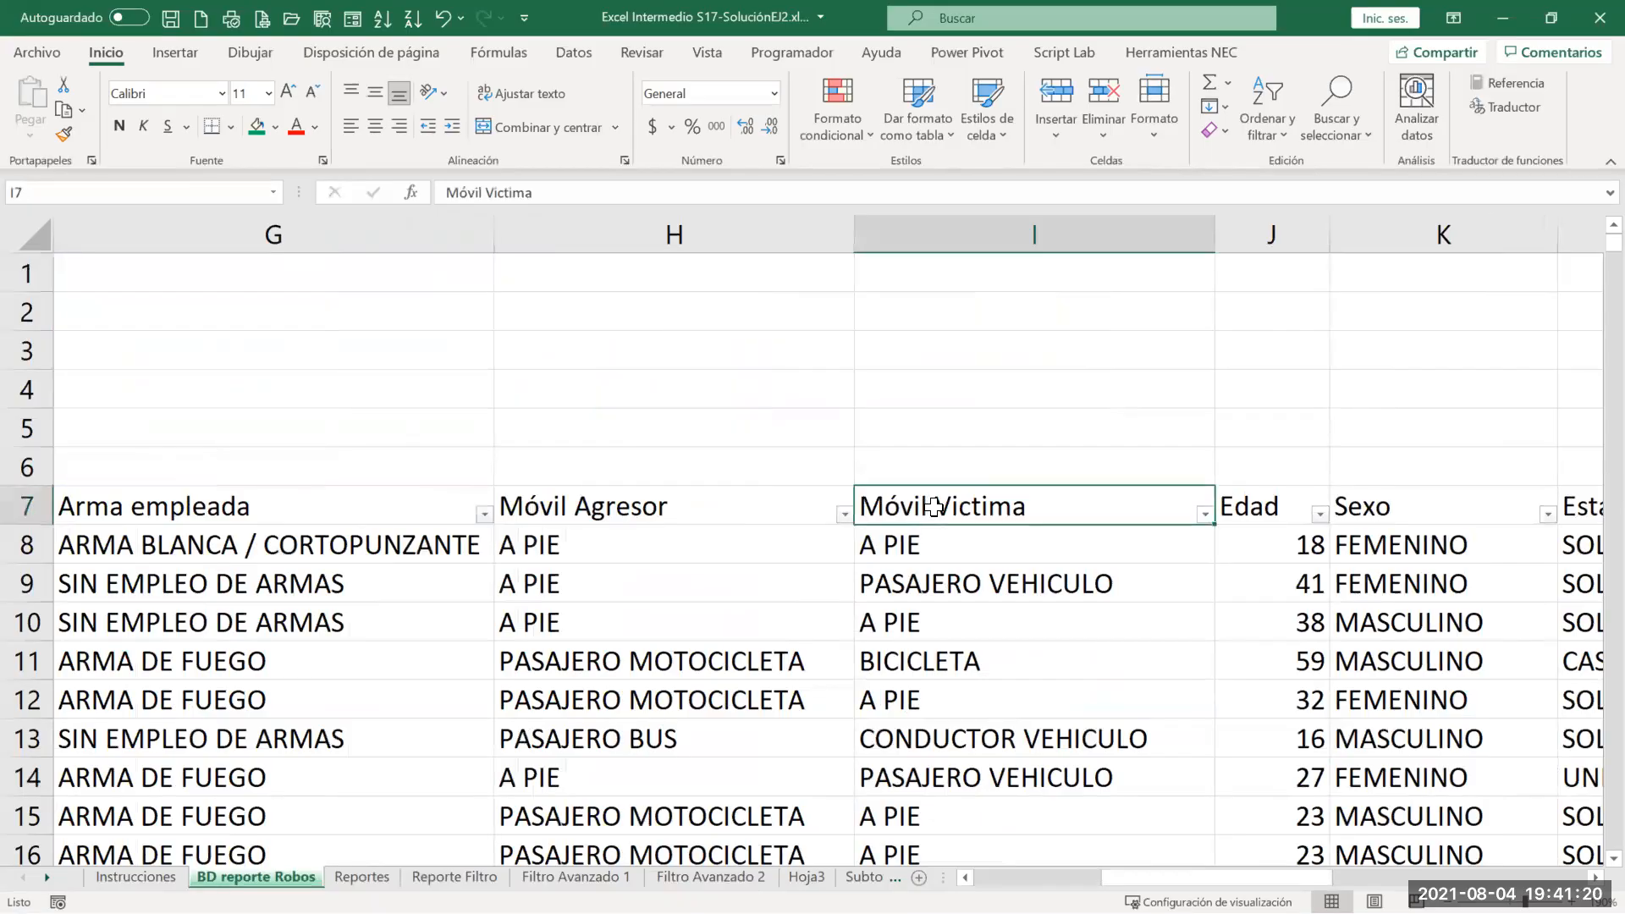
drag(934, 519, 937, 538)
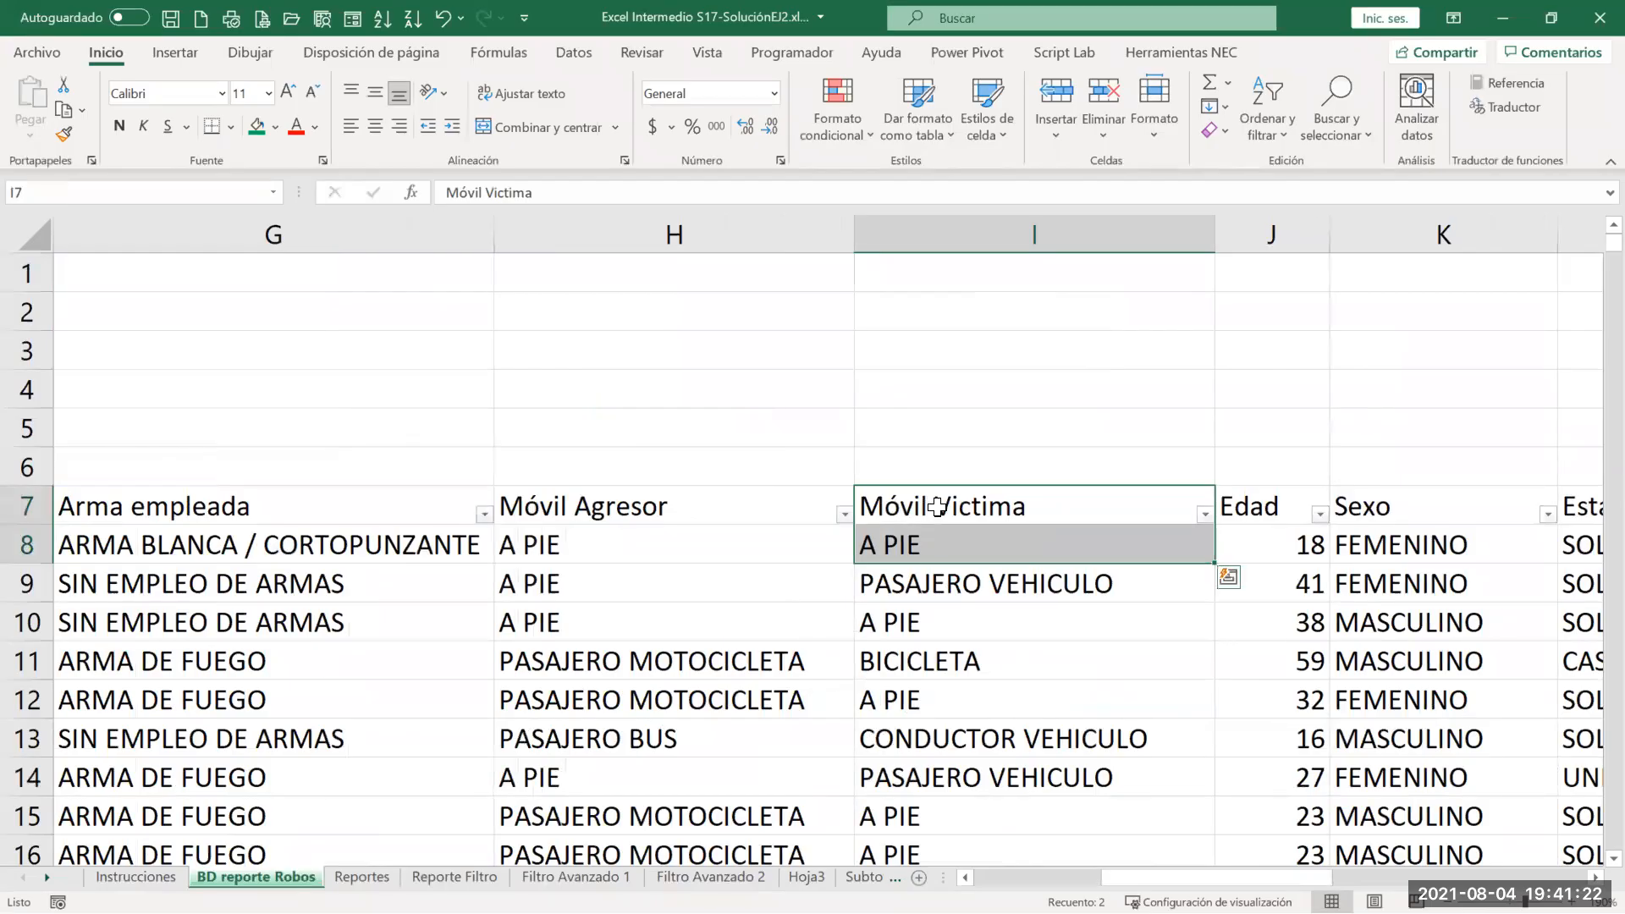
click(935, 508)
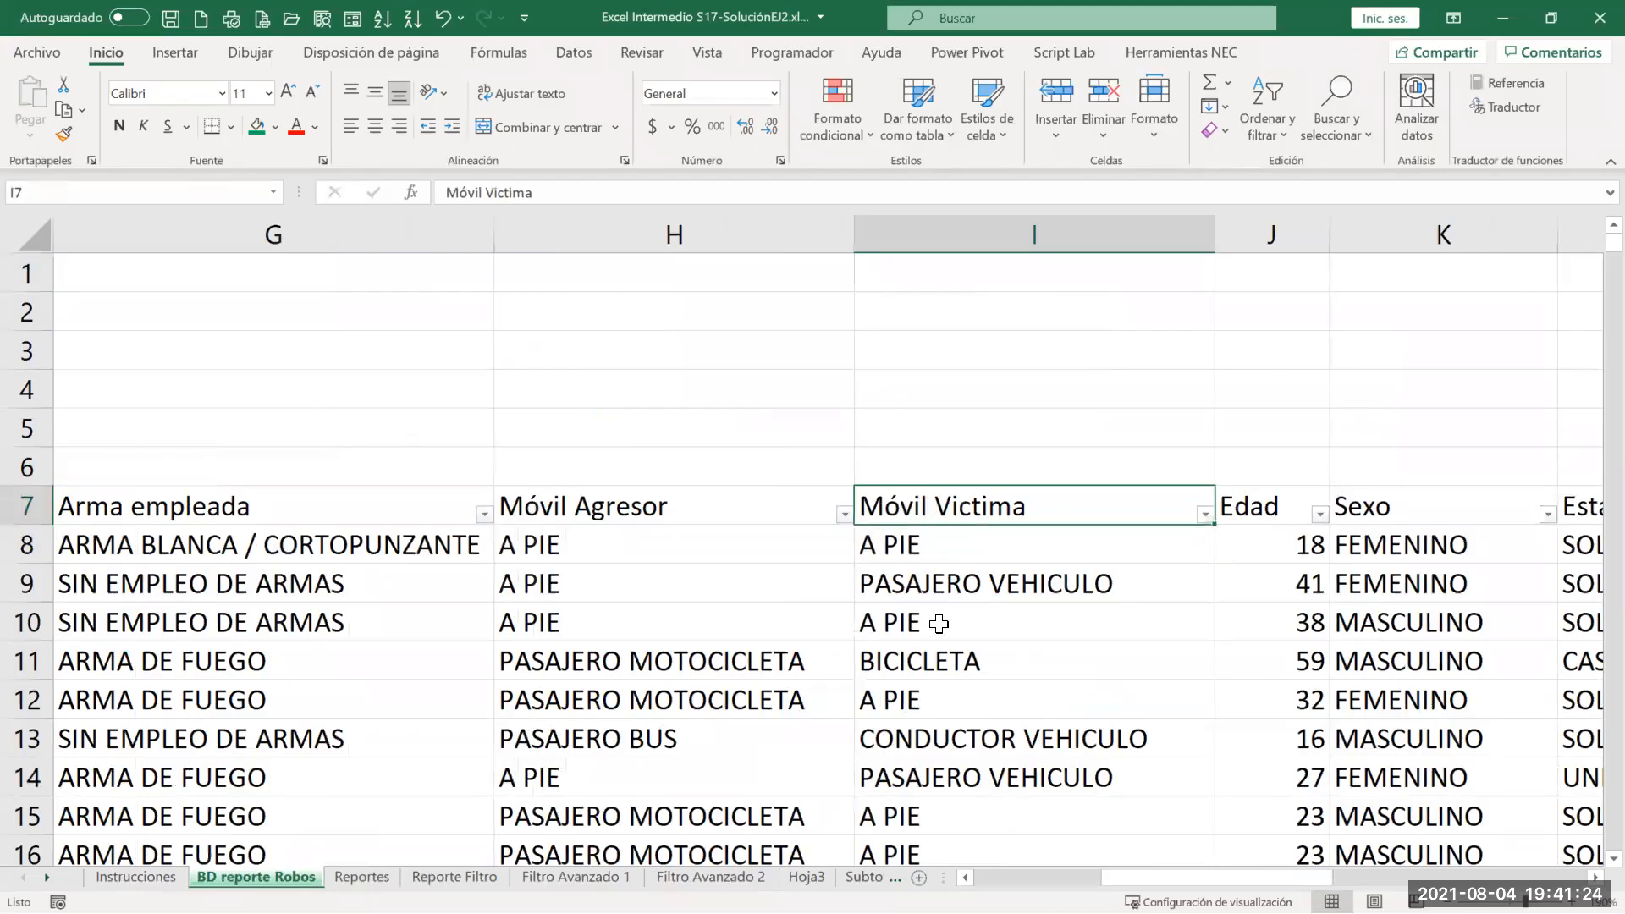
ctrl+click(941, 659)
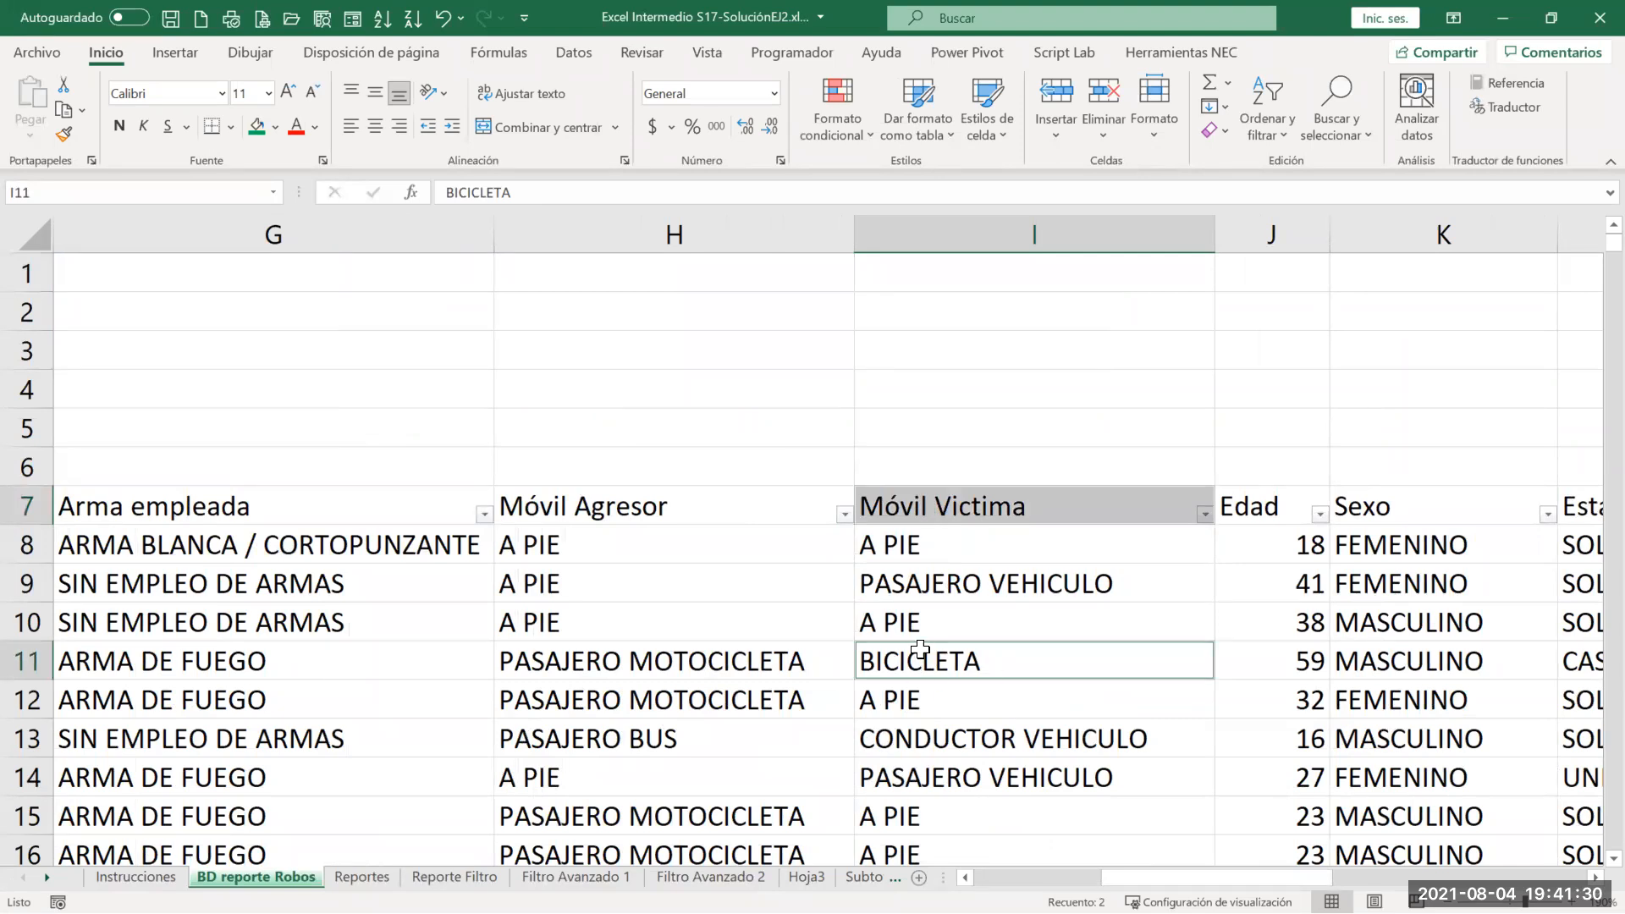
key(ctrl+c)
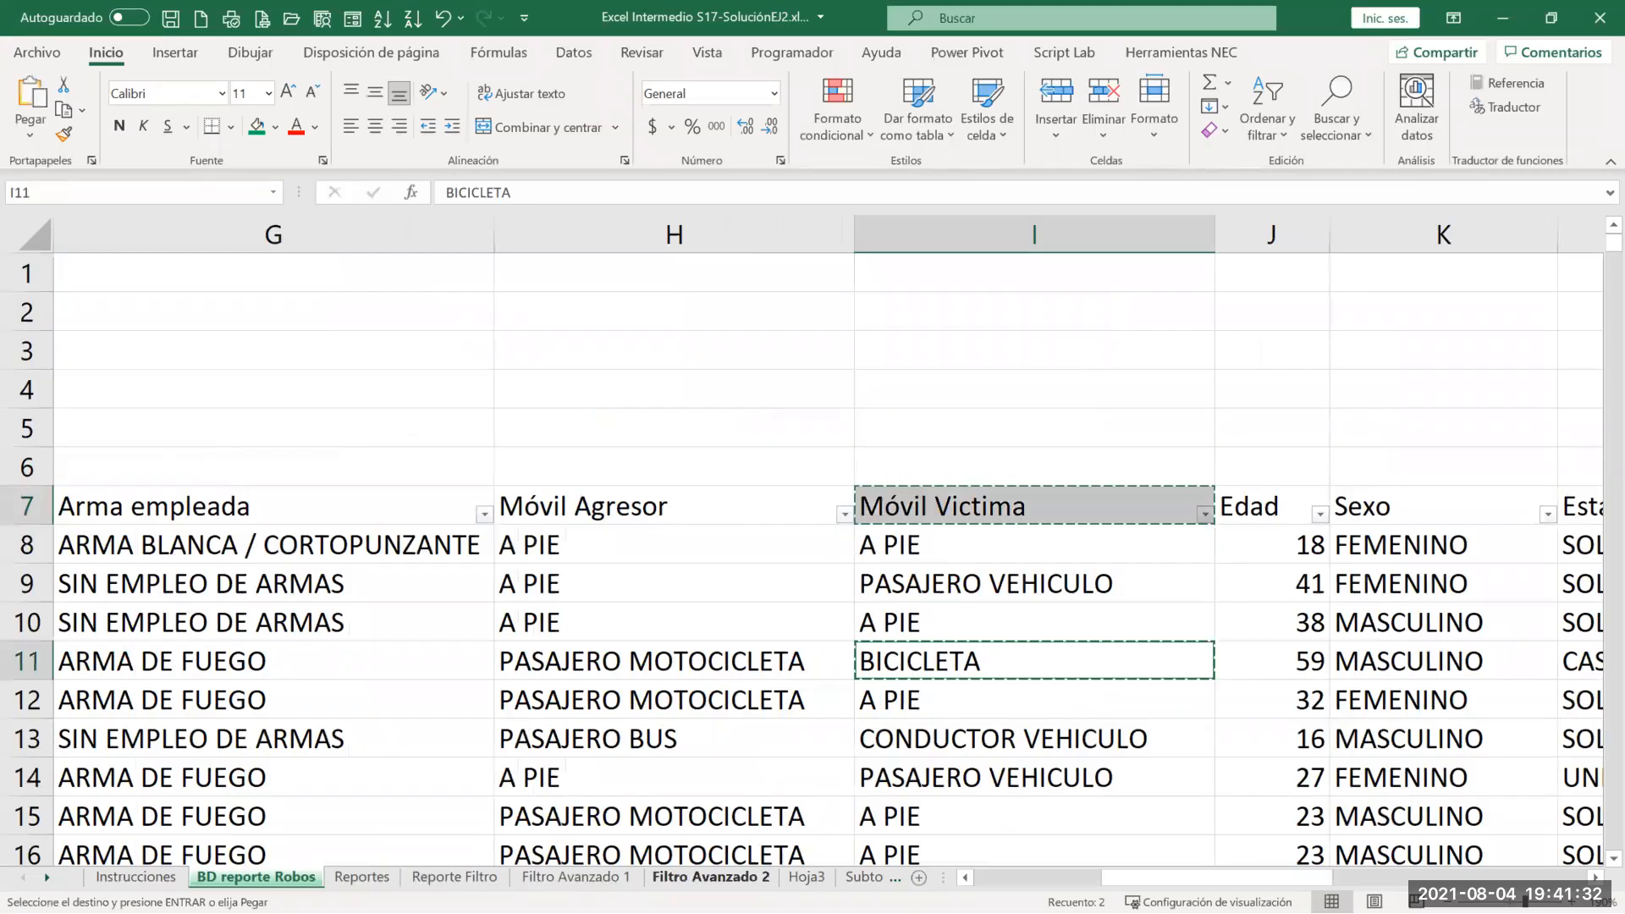
Step: Paste the Móvil Victima criterion with BICICLETA into E1:E2 of Filtro Avanzado 2 and autofit column E
key(ctrl+Page_Down)
key(ctrl+Page_Down)
key(ctrl+Page_Down)
key(ctrl+Page_Down)
click(703, 270)
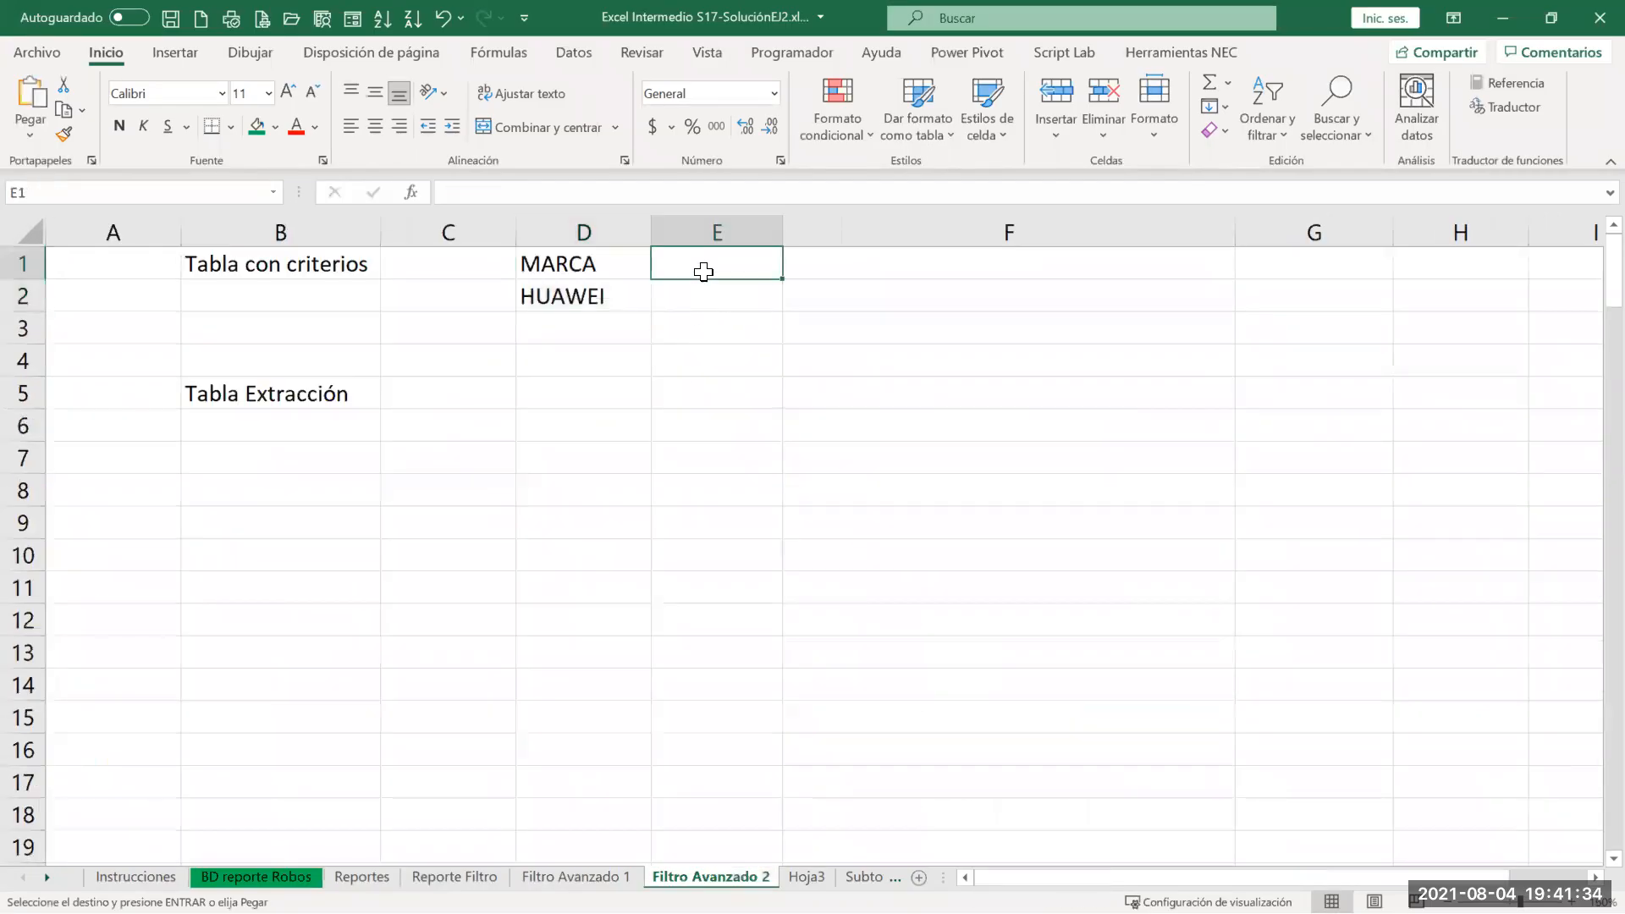
key(Return)
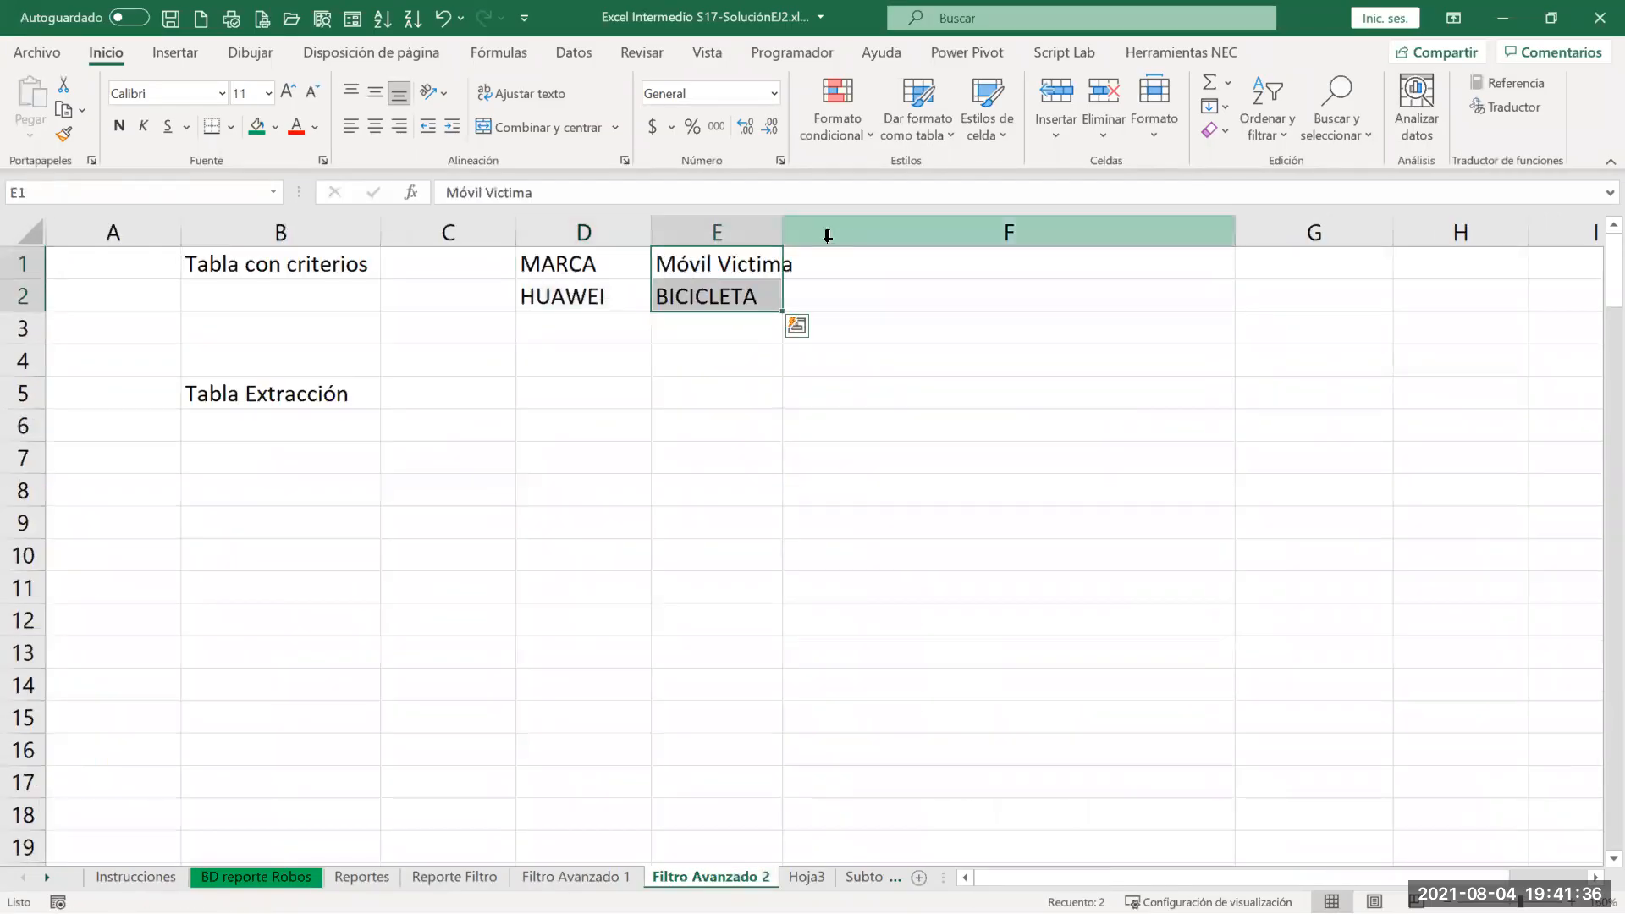
double_click(782, 230)
key(Escape)
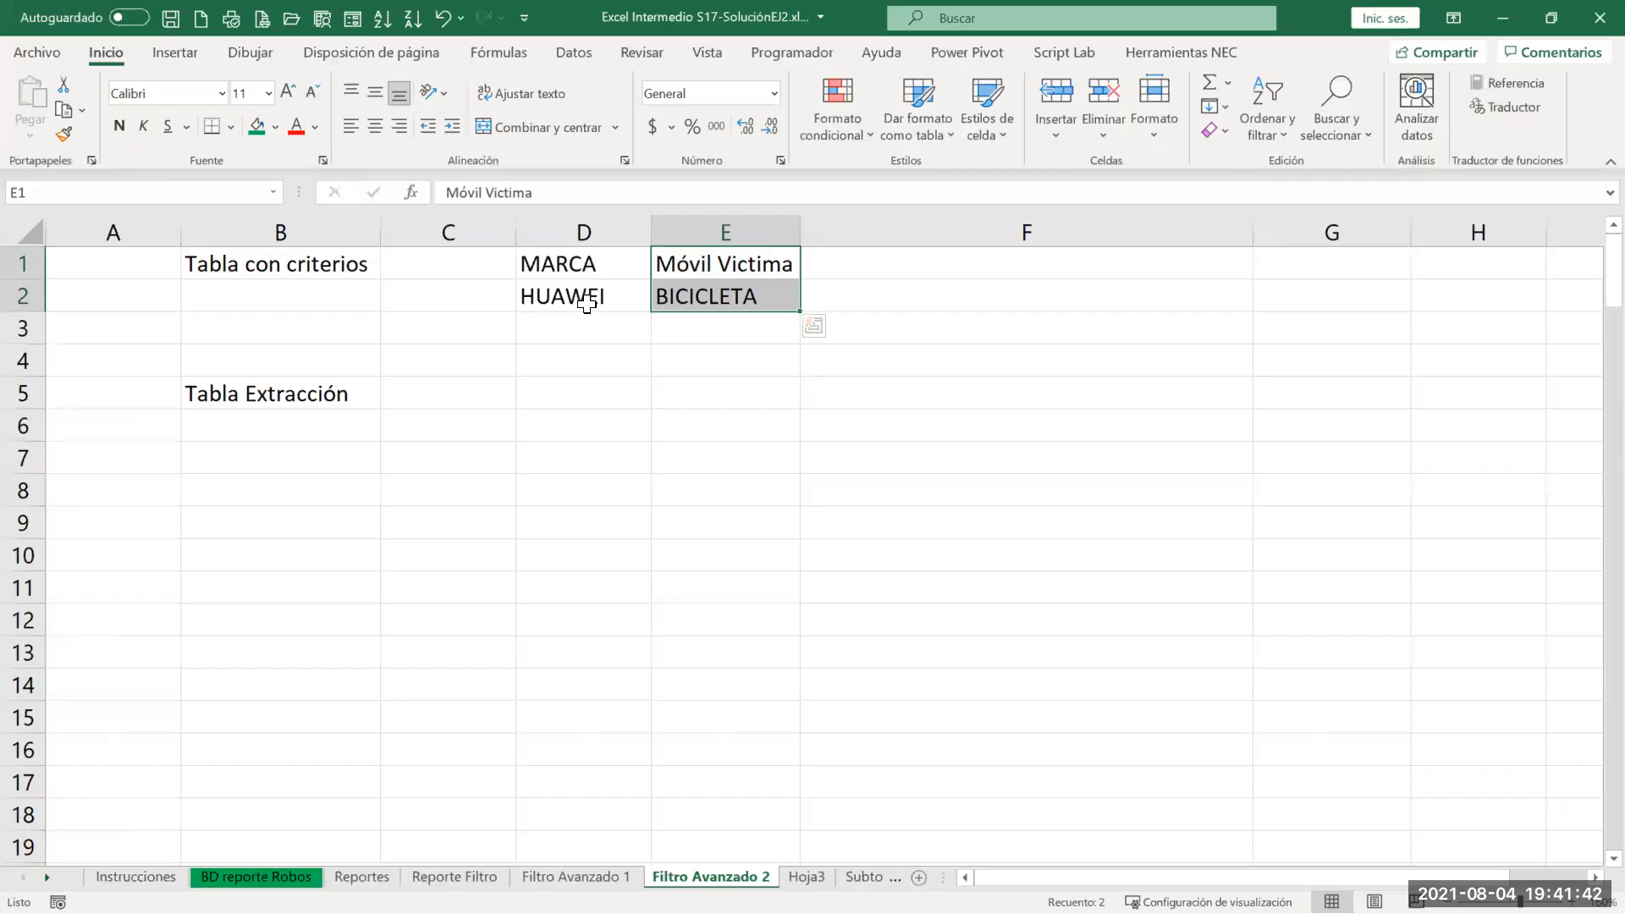
Step: Fill the criteria values HUAWEI and BICICLETA in D2:E2 with light orange
drag(587, 265, 575, 292)
drag(667, 265, 696, 291)
drag(592, 280, 580, 297)
mouse_move(671, 265)
mouse_down()
mouse_move(665, 298)
mouse_move(582, 292)
mouse_move(656, 294)
mouse_up()
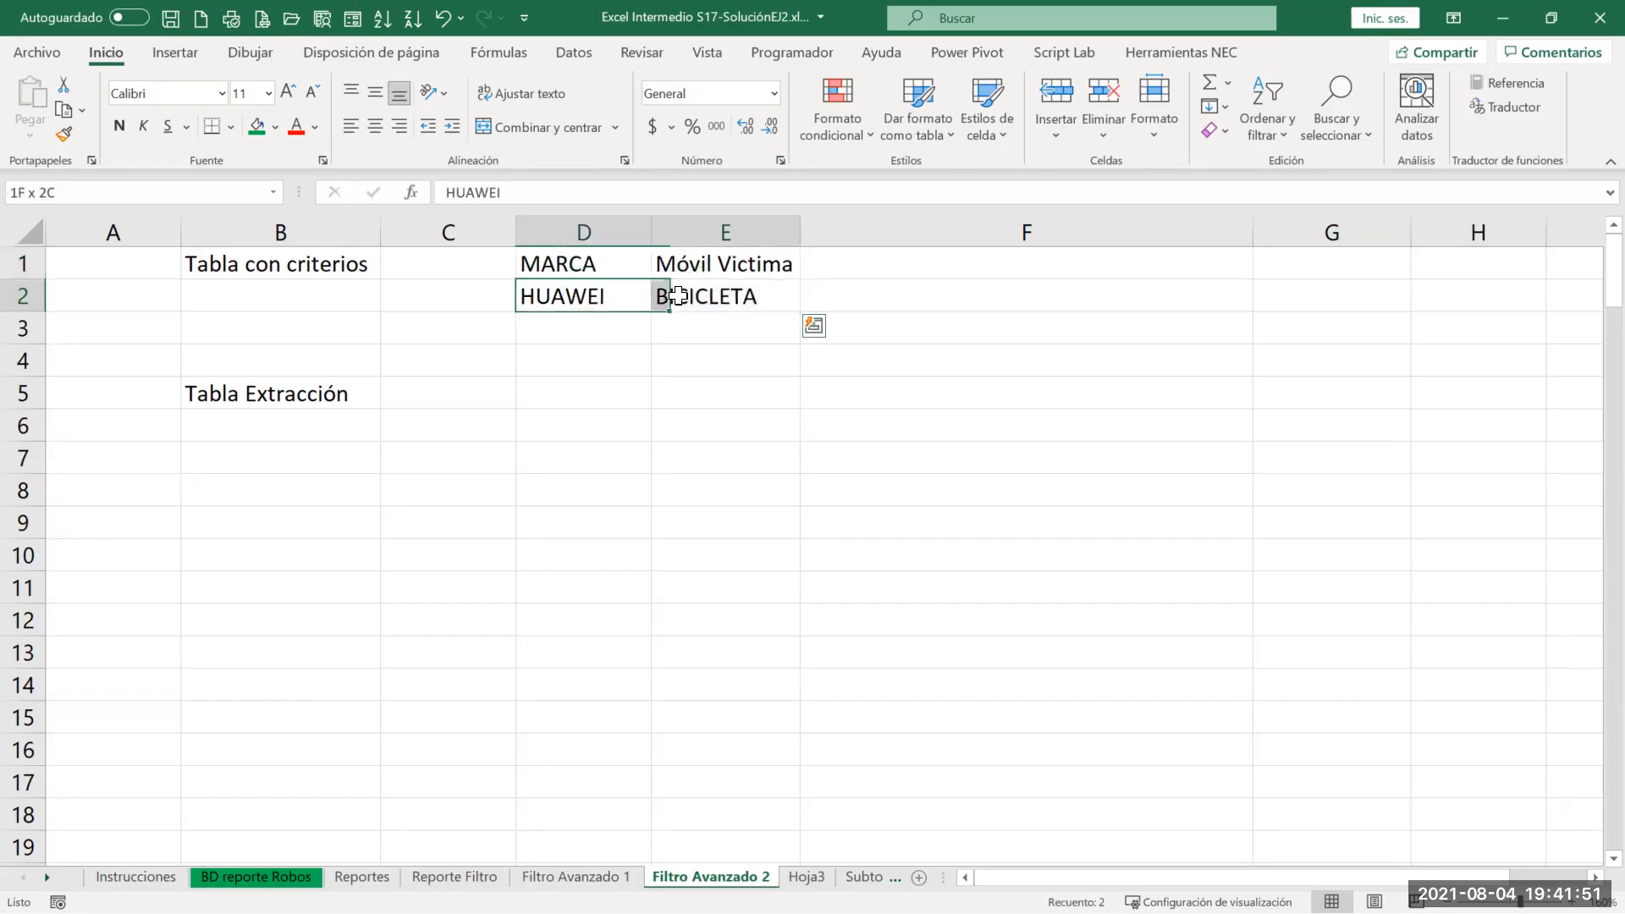
click(277, 130)
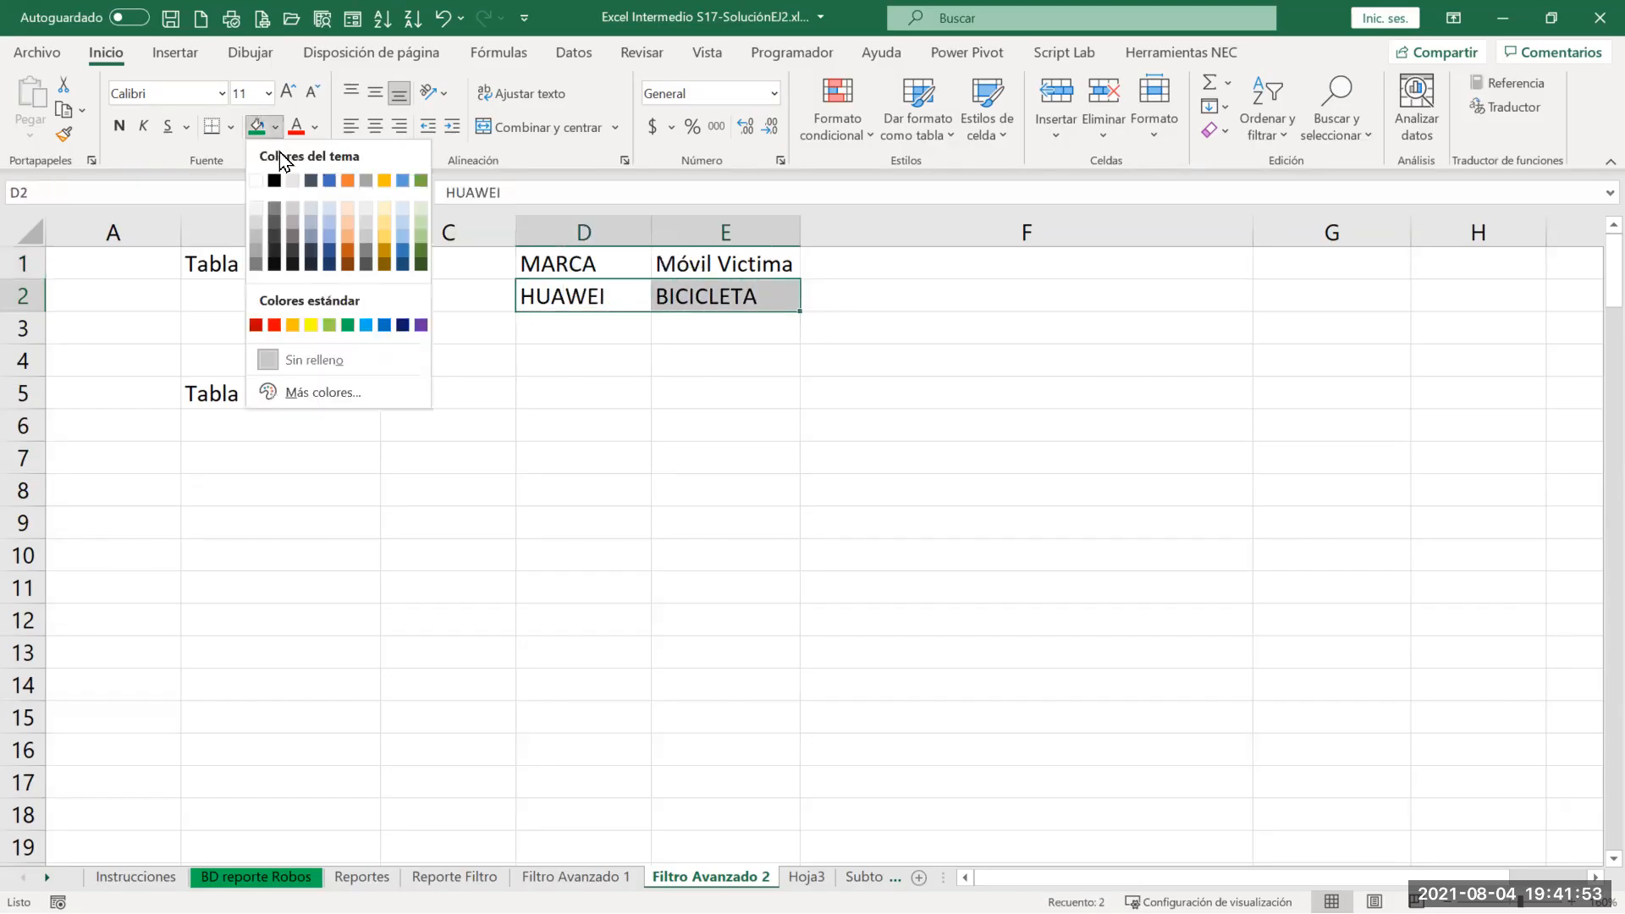
click(348, 216)
Step: Narrow column F and enter the note AND in G2 beside the criteria
drag(1251, 225, 859, 218)
click(906, 292)
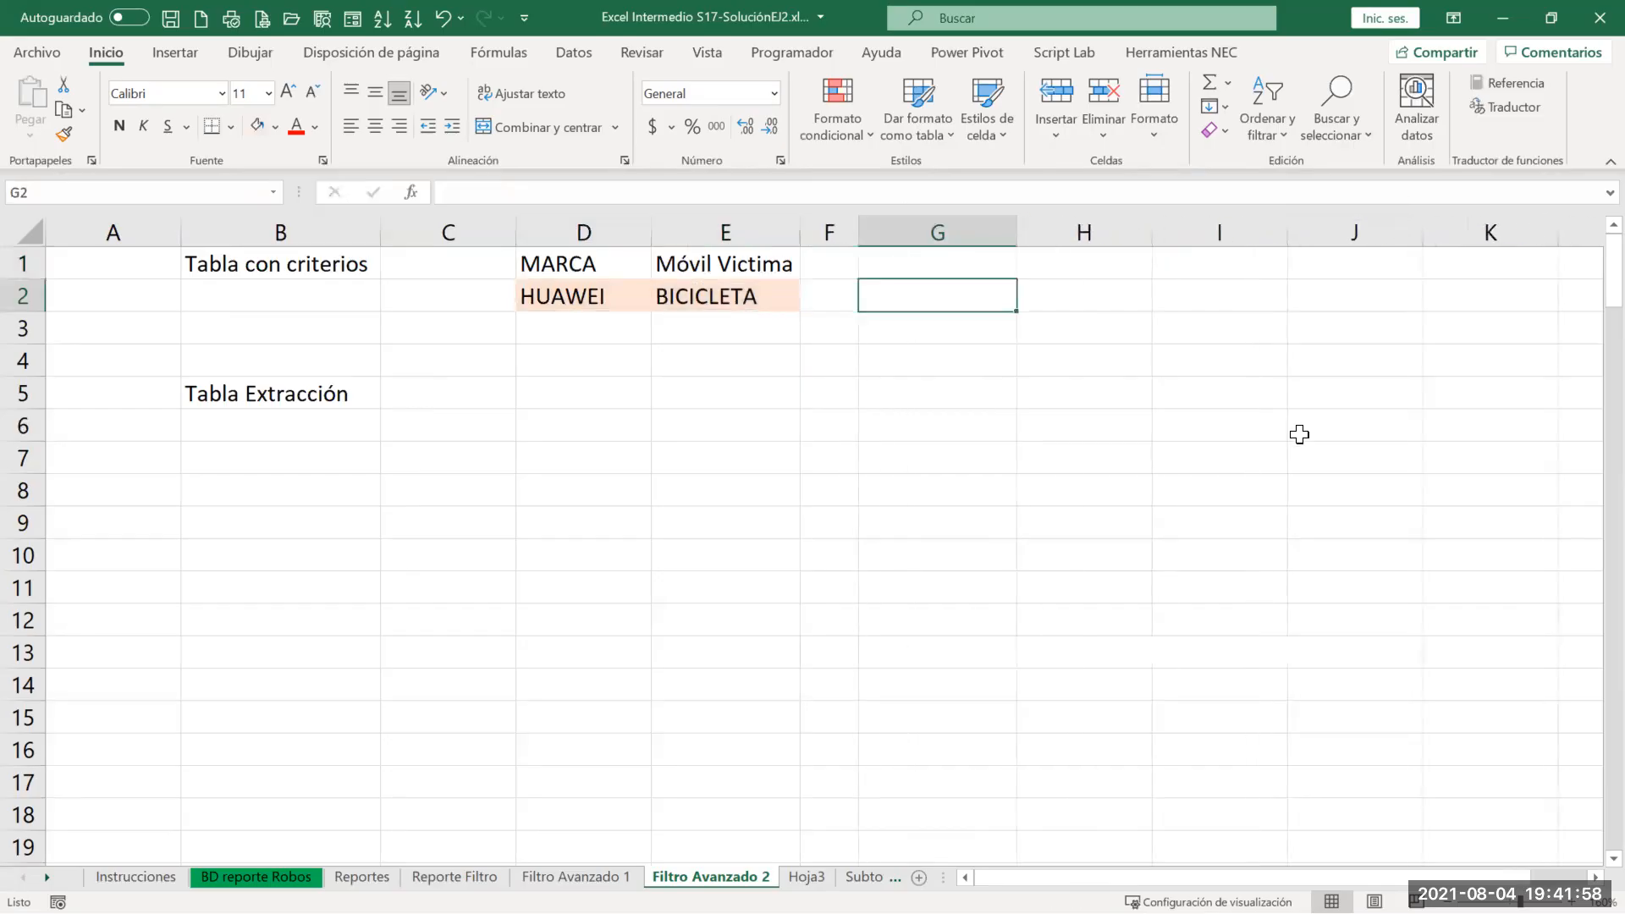
text(AND)
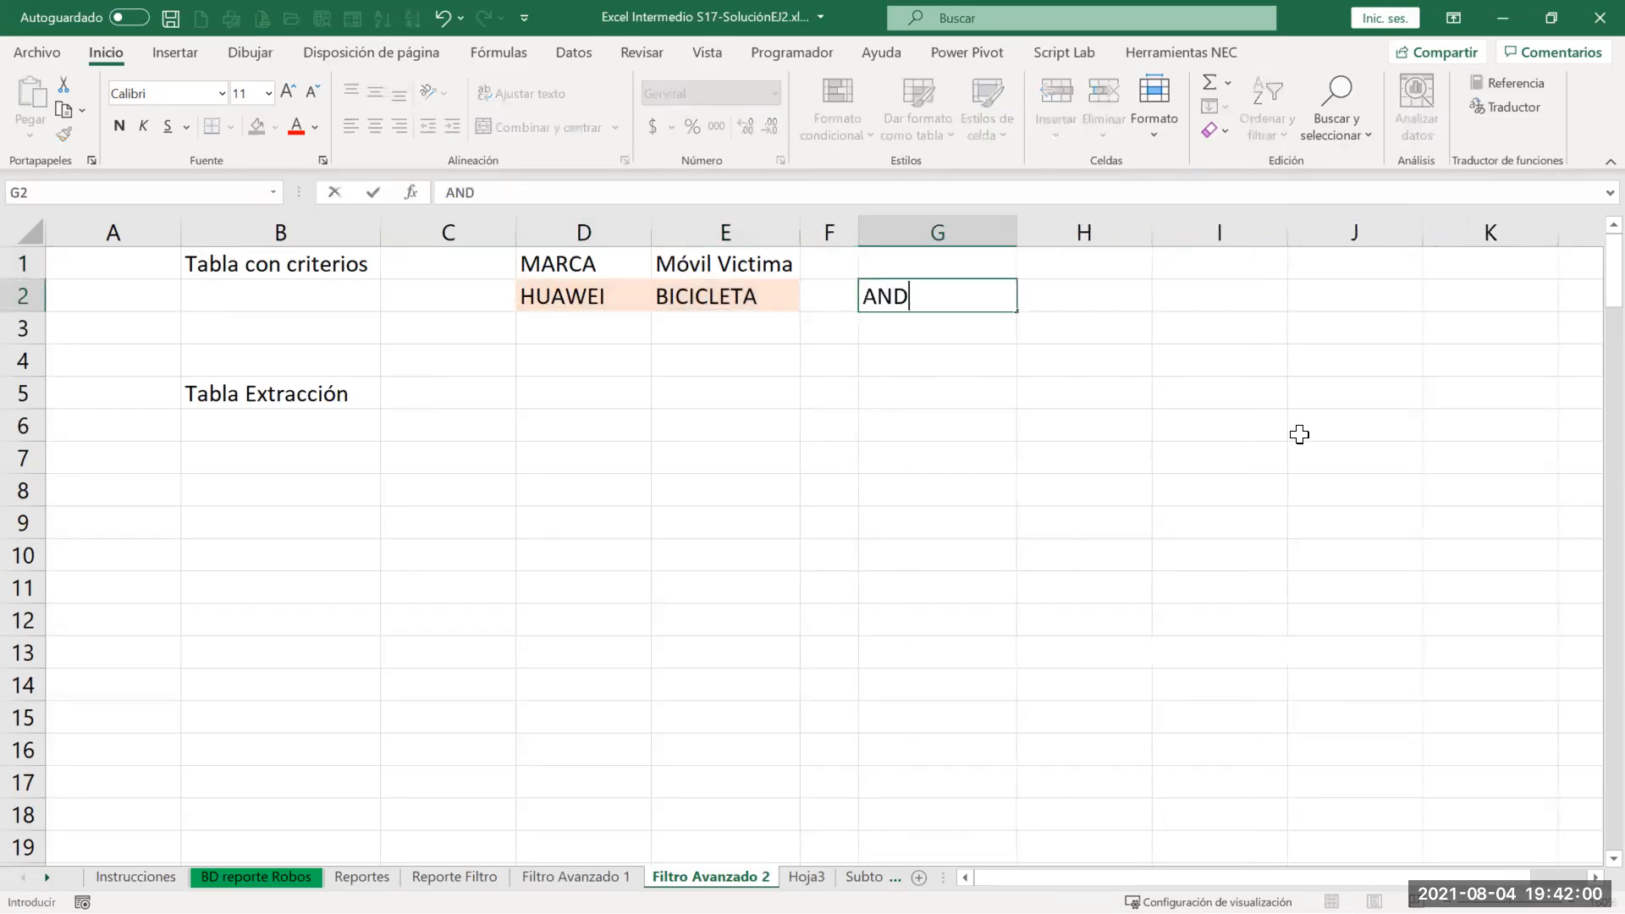
key(Return)
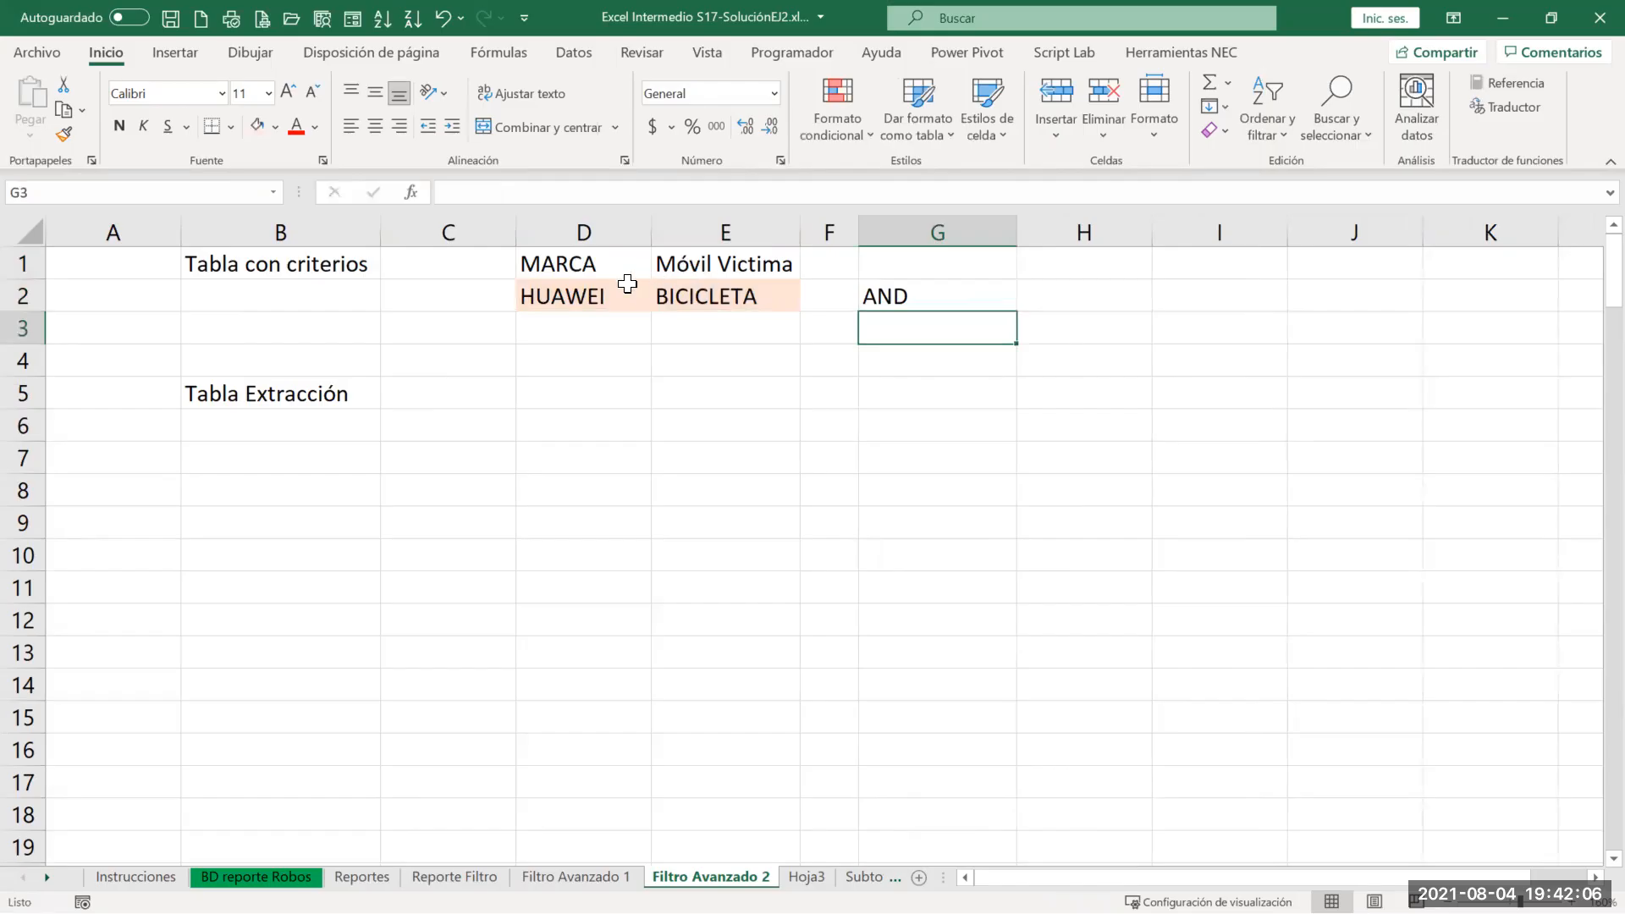
drag(591, 264, 576, 296)
click(698, 265)
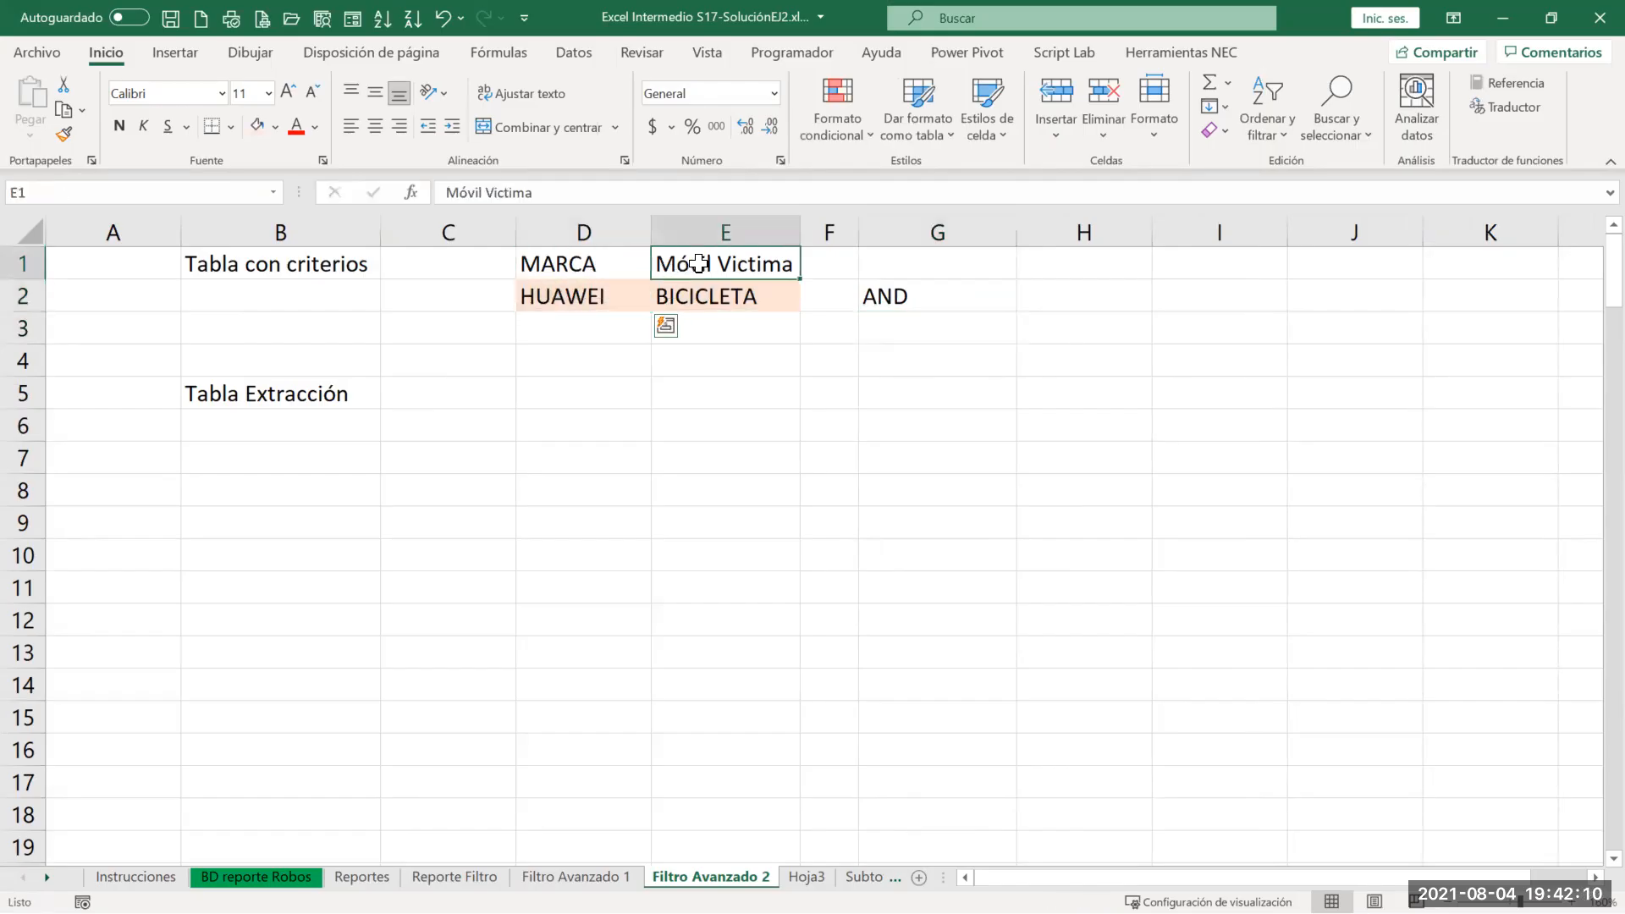
drag(699, 275, 703, 298)
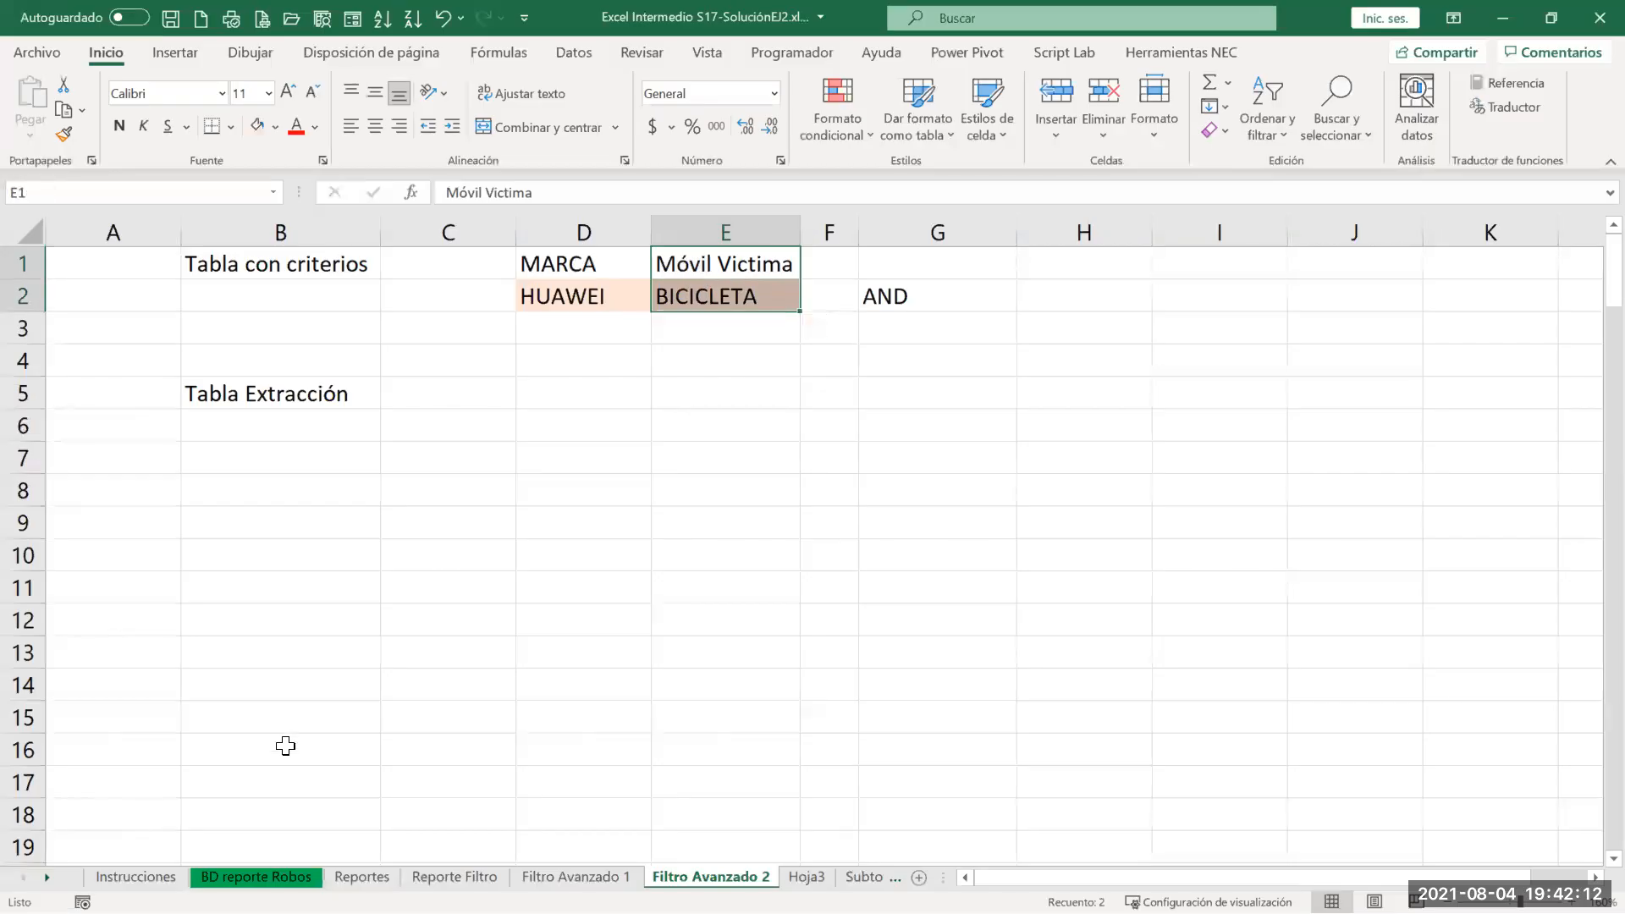
Step: Copy the Fecha, Día Robo and Barrio headers from row 7 of the BD reporte Robos sheet
click(298, 872)
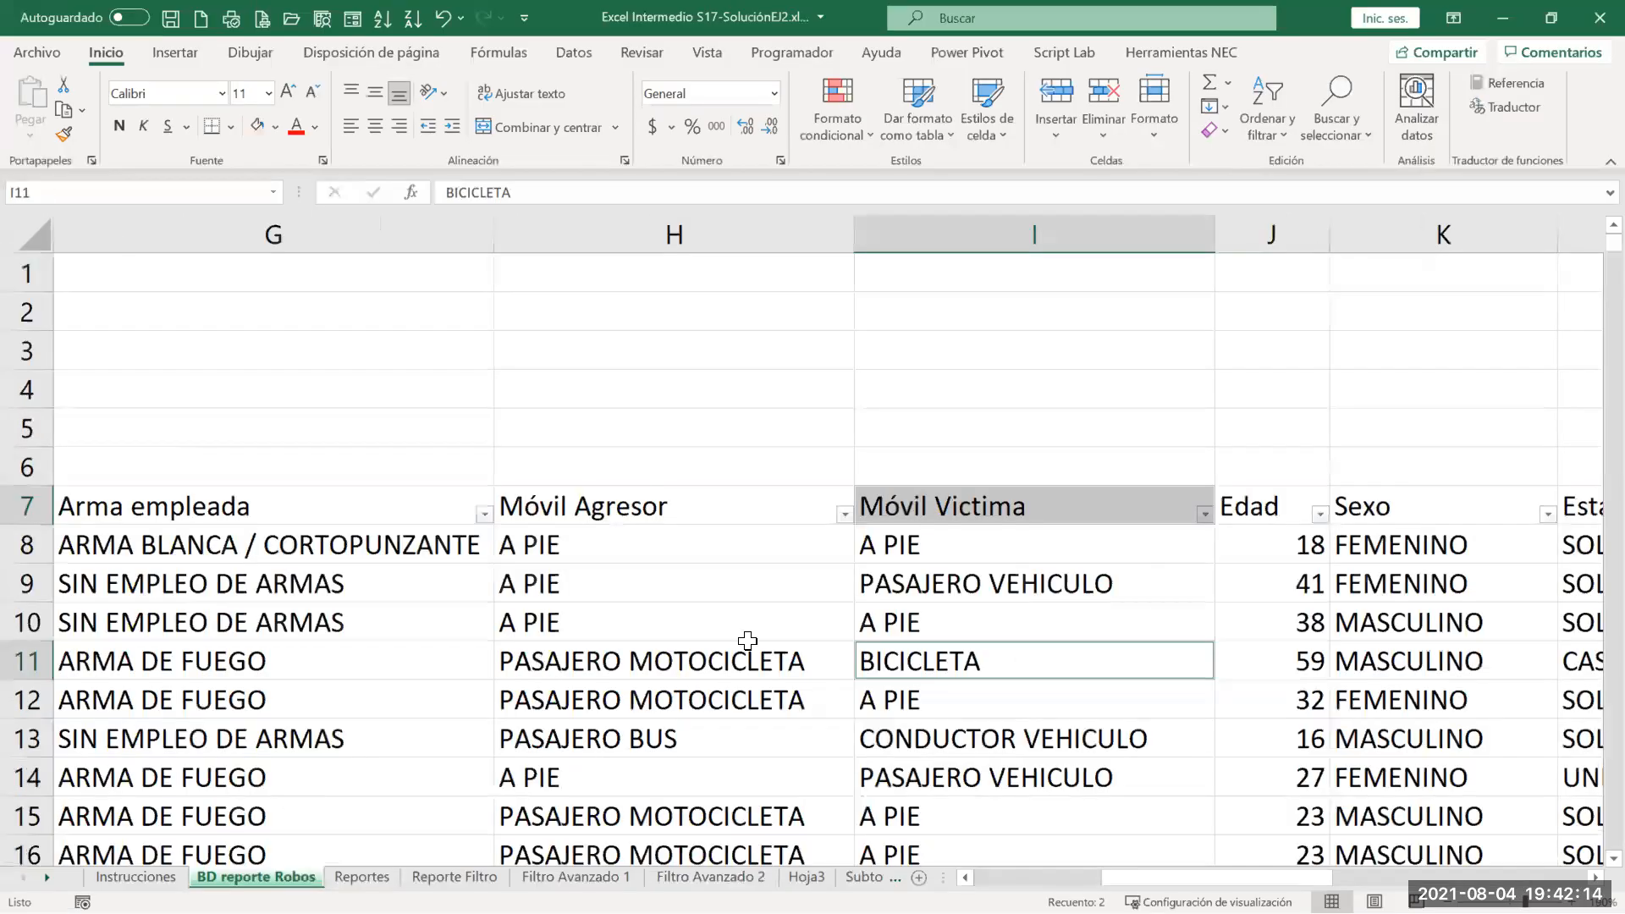
scroll(289, 505, left, 6)
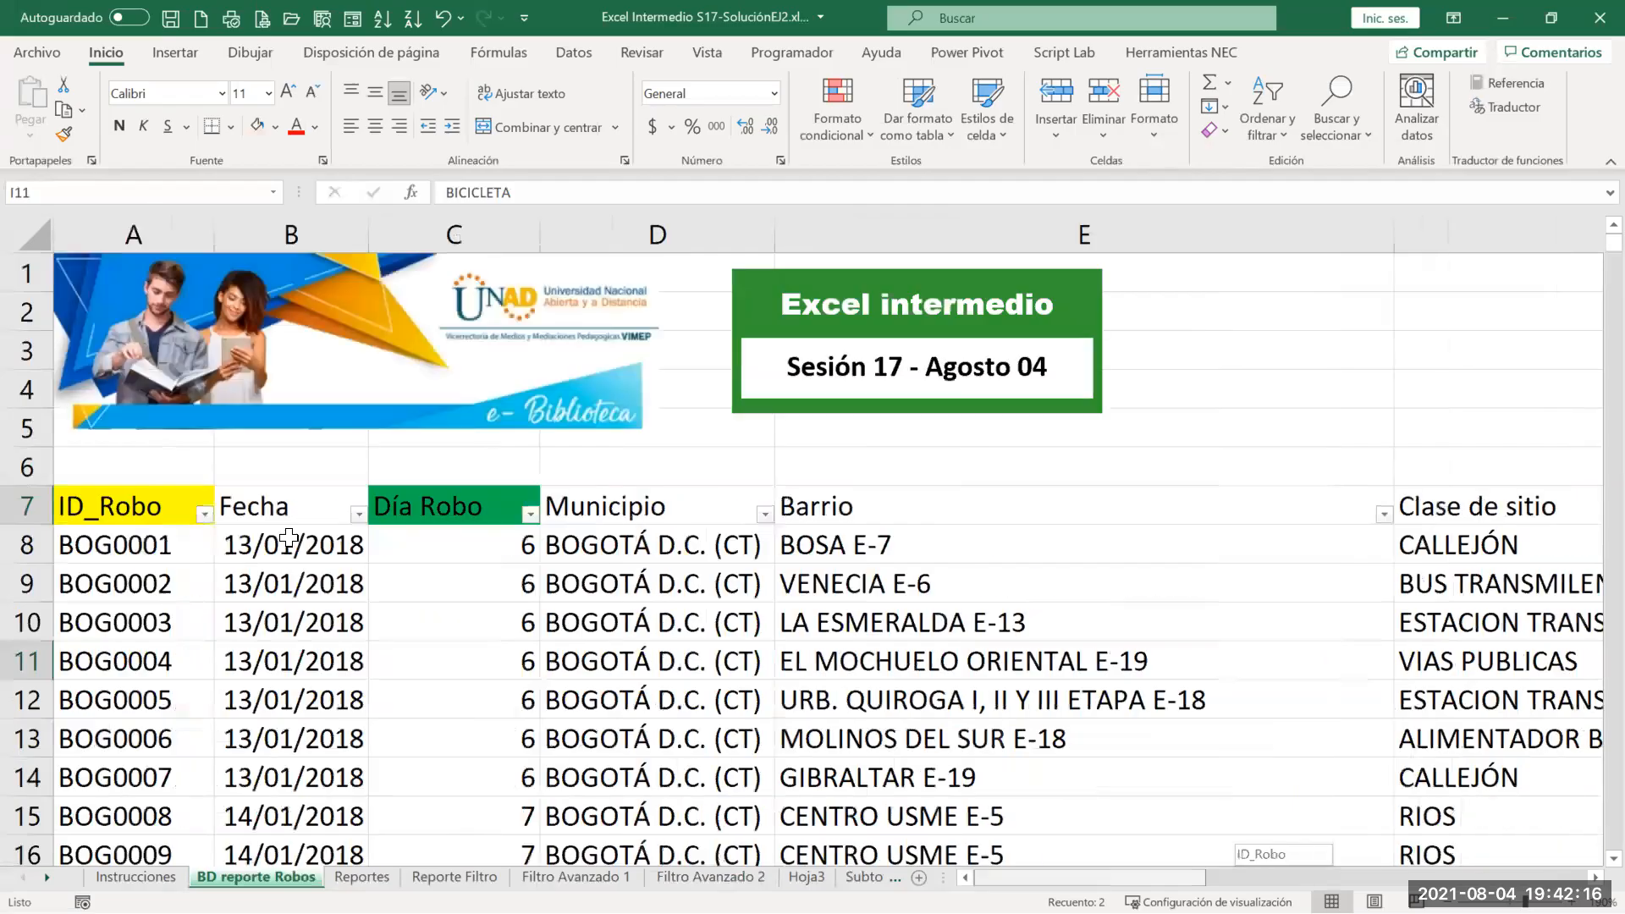
click(289, 506)
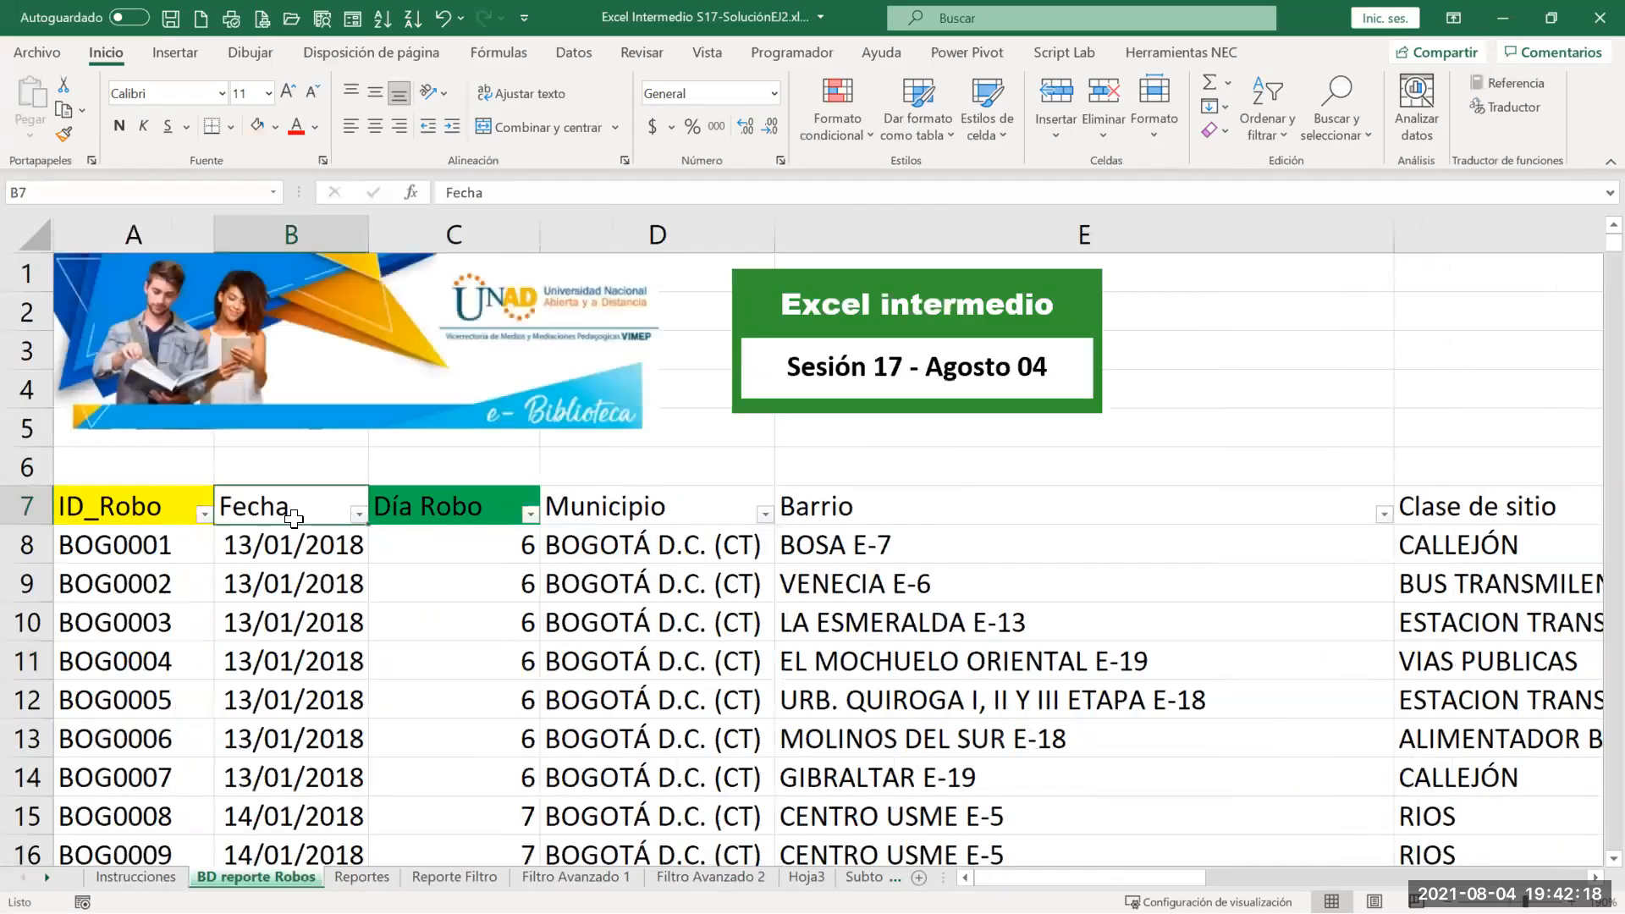
ctrl+click(443, 511)
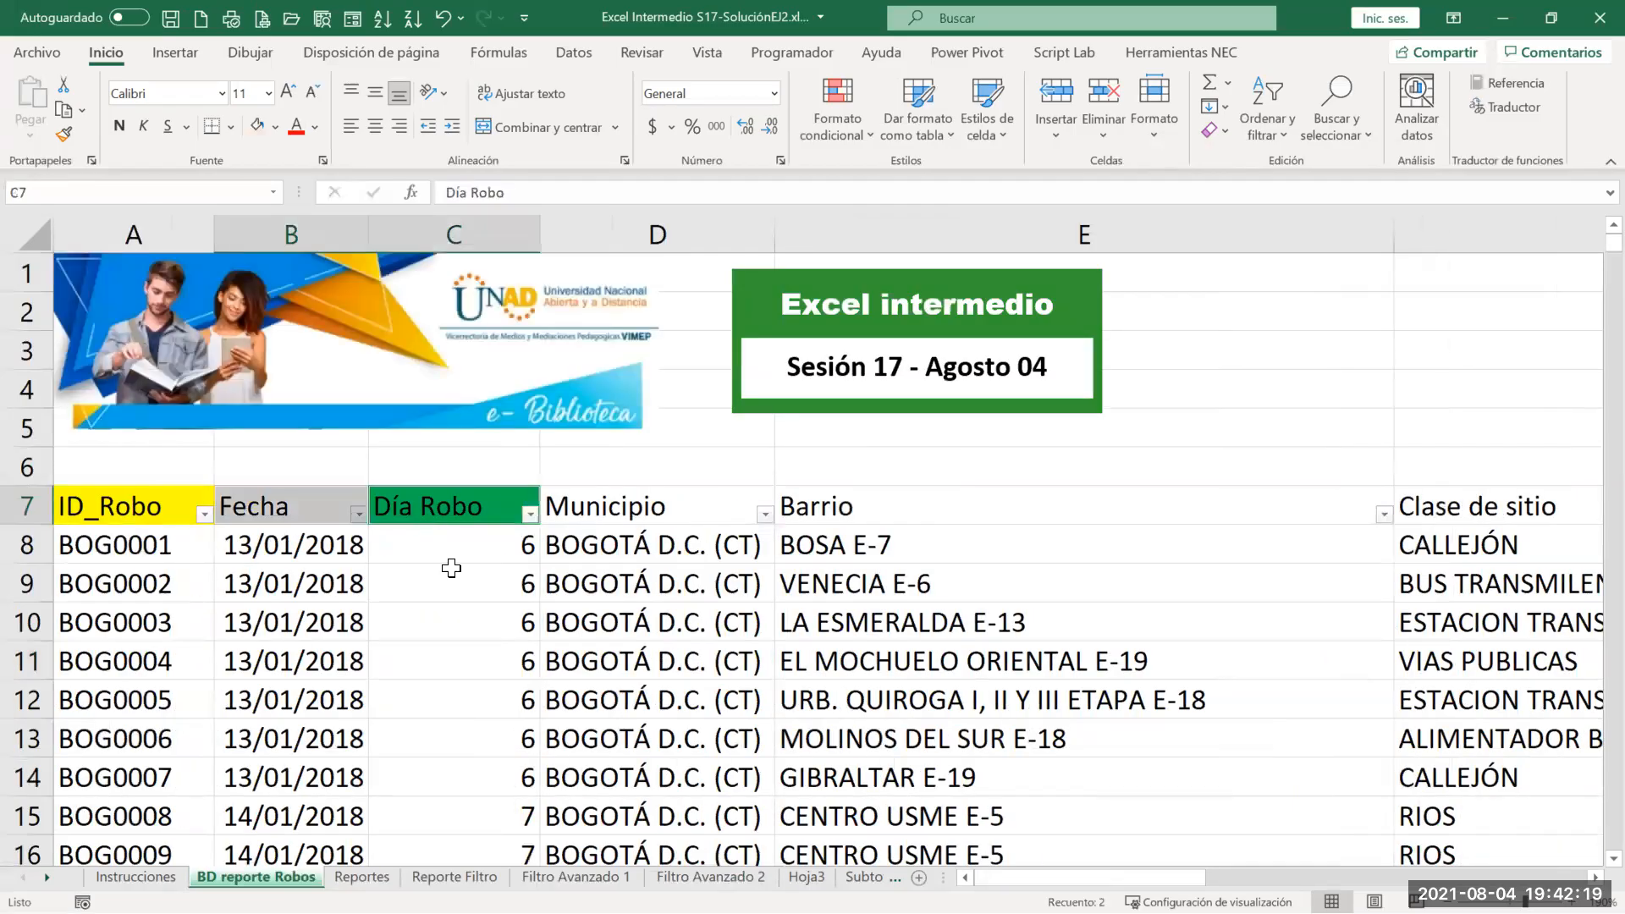
ctrl+click(884, 501)
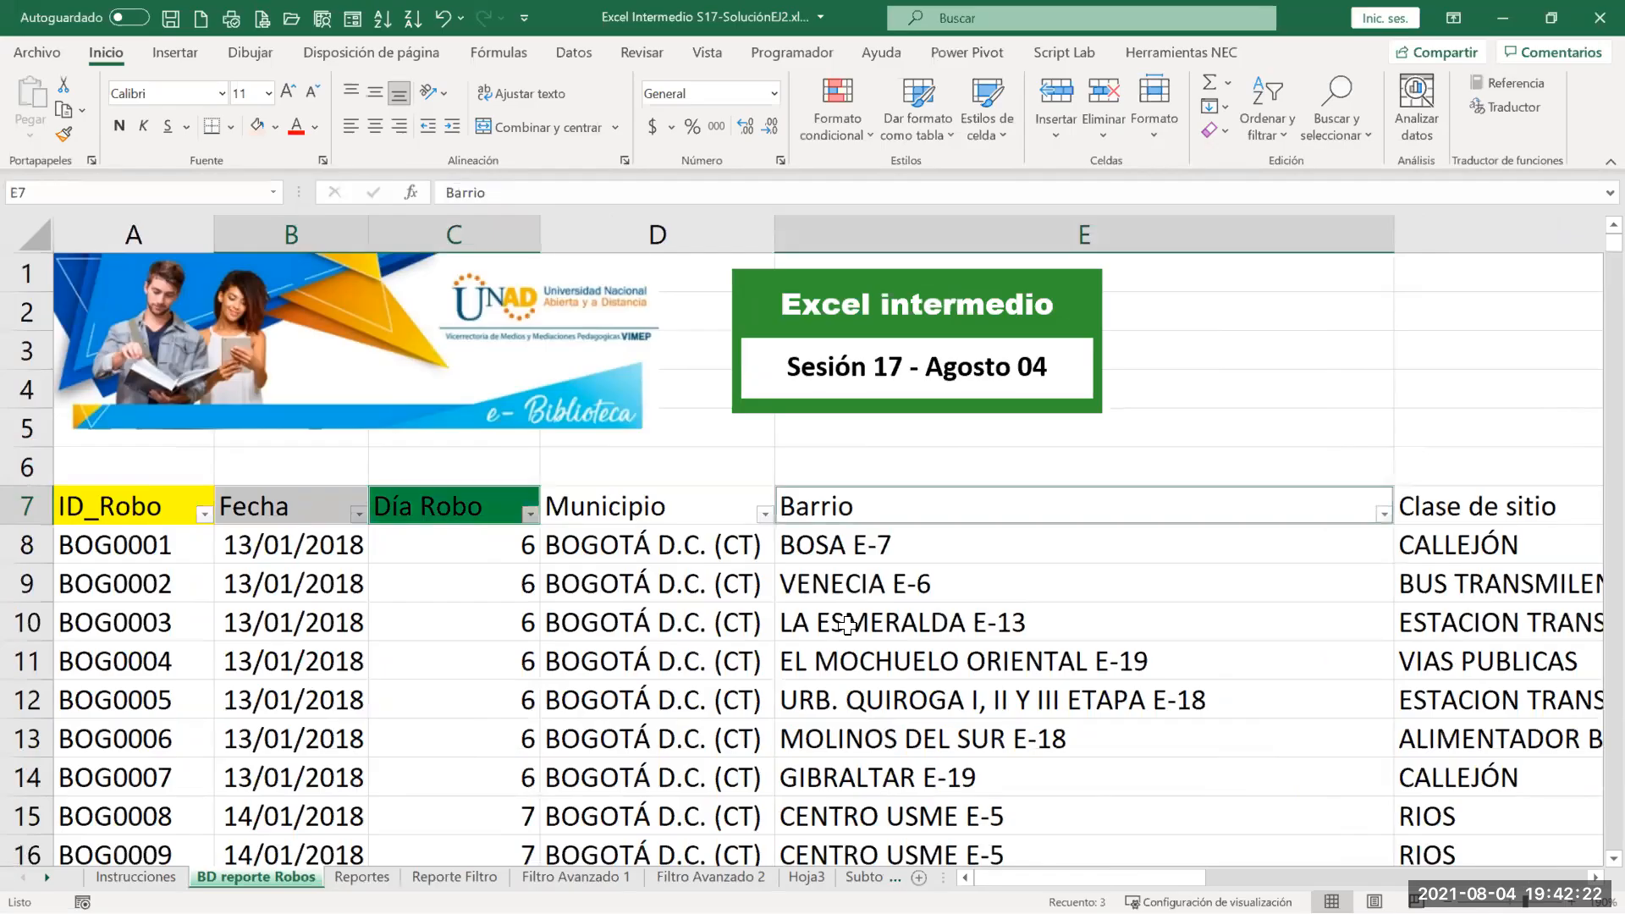
key(ctrl+c)
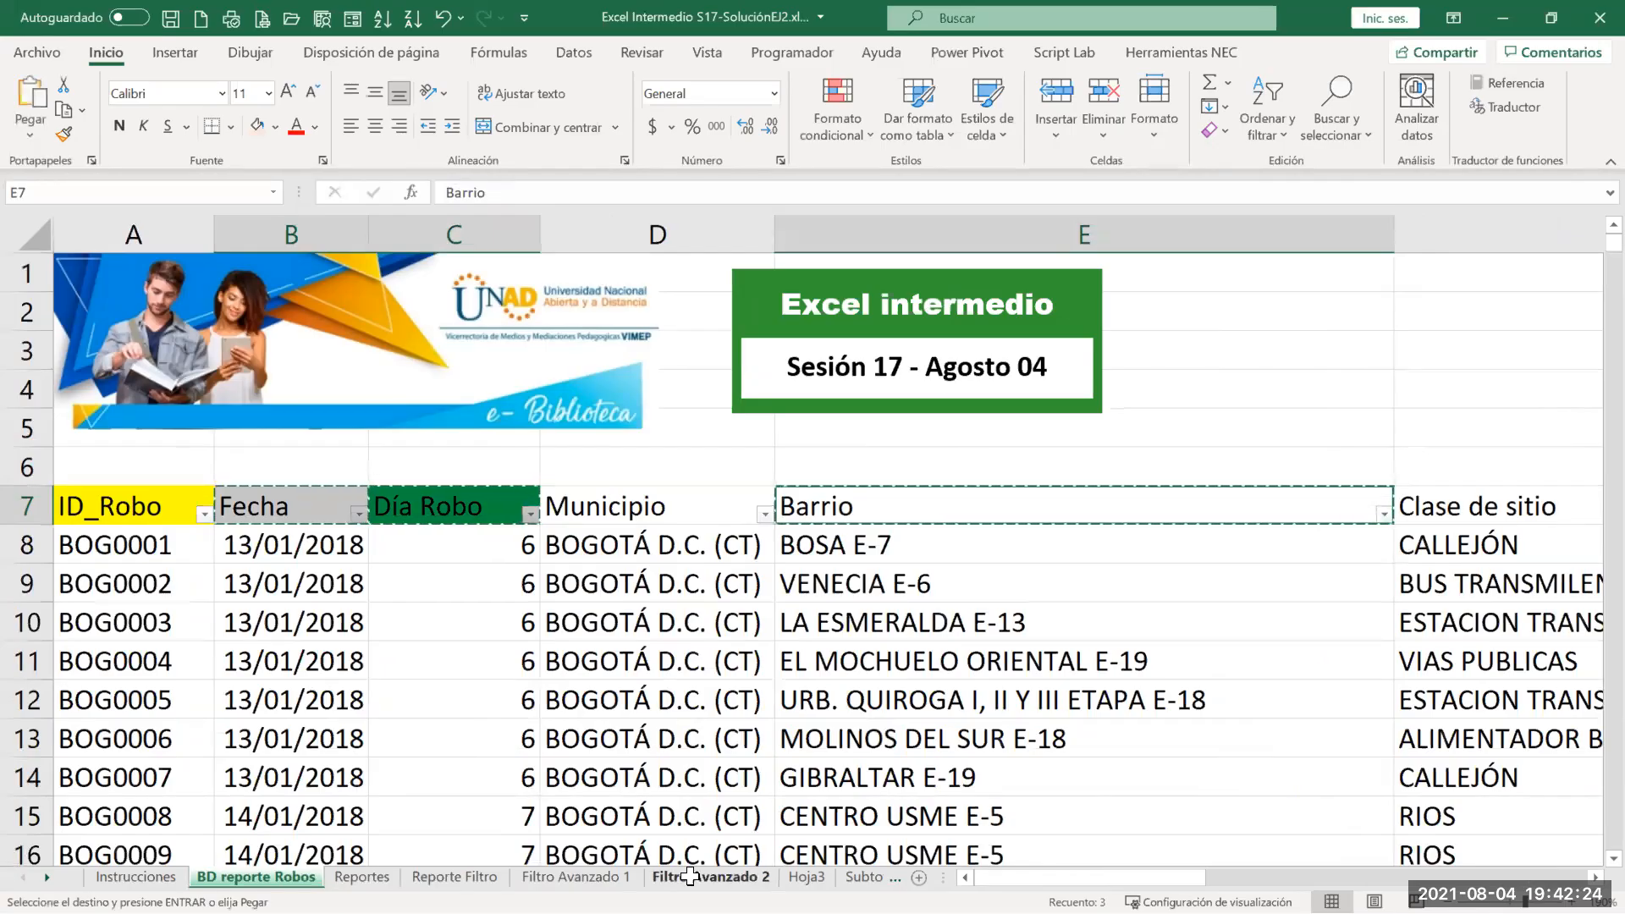
Step: Paste the copied headers into D5:F5 of Filtro Avanzado 2 as the extraction table's header row
click(690, 877)
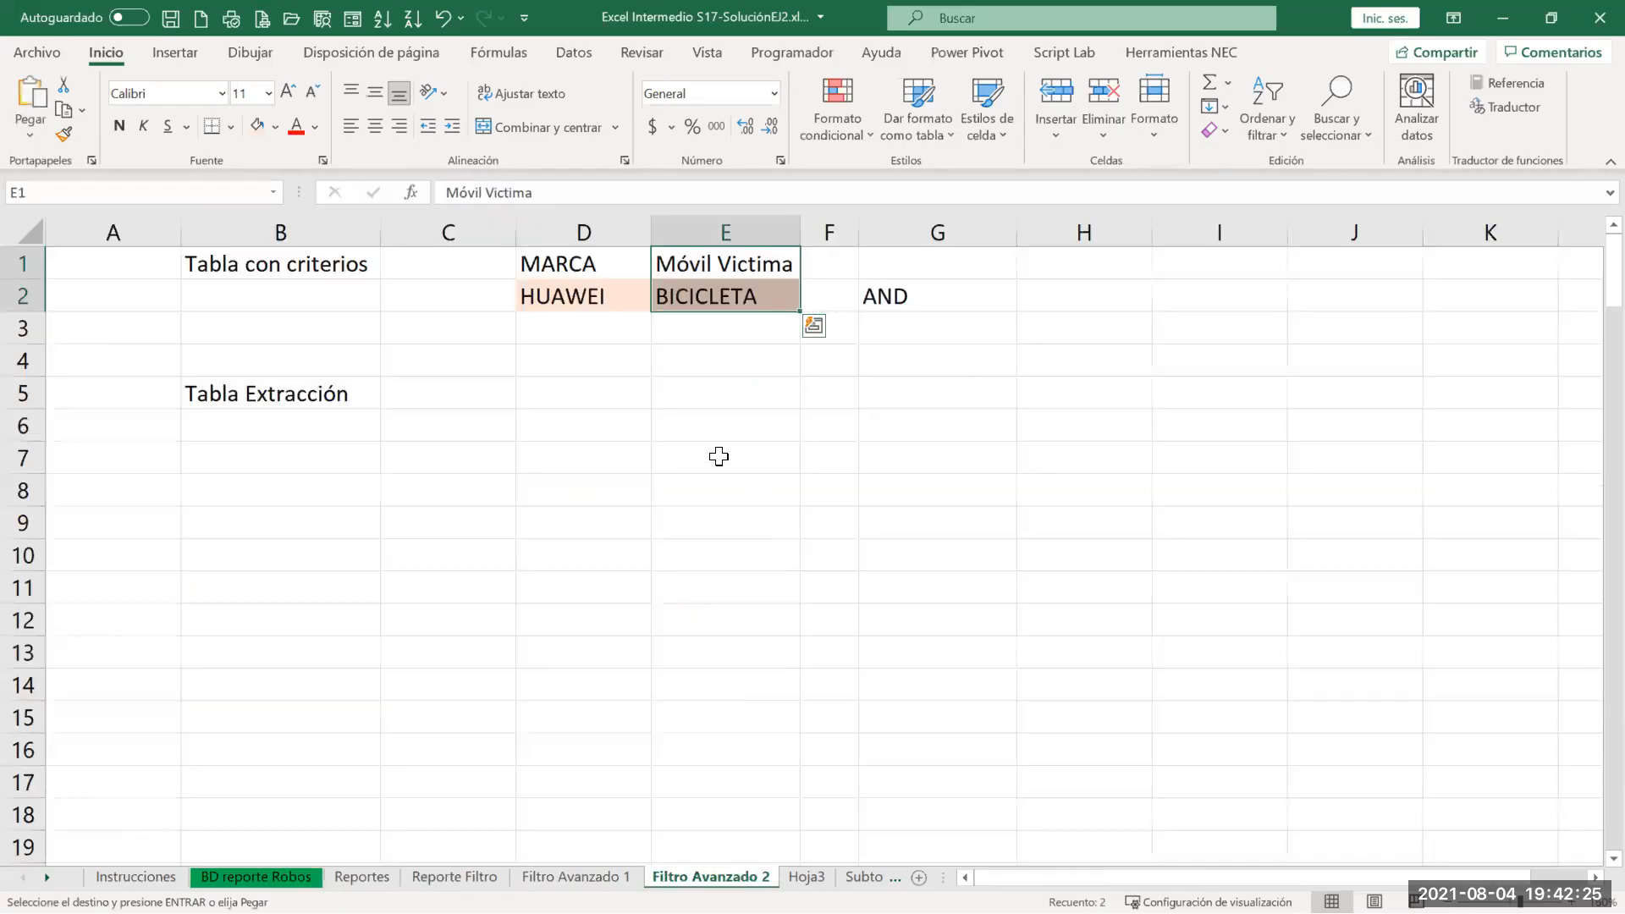
click(573, 404)
key(Return)
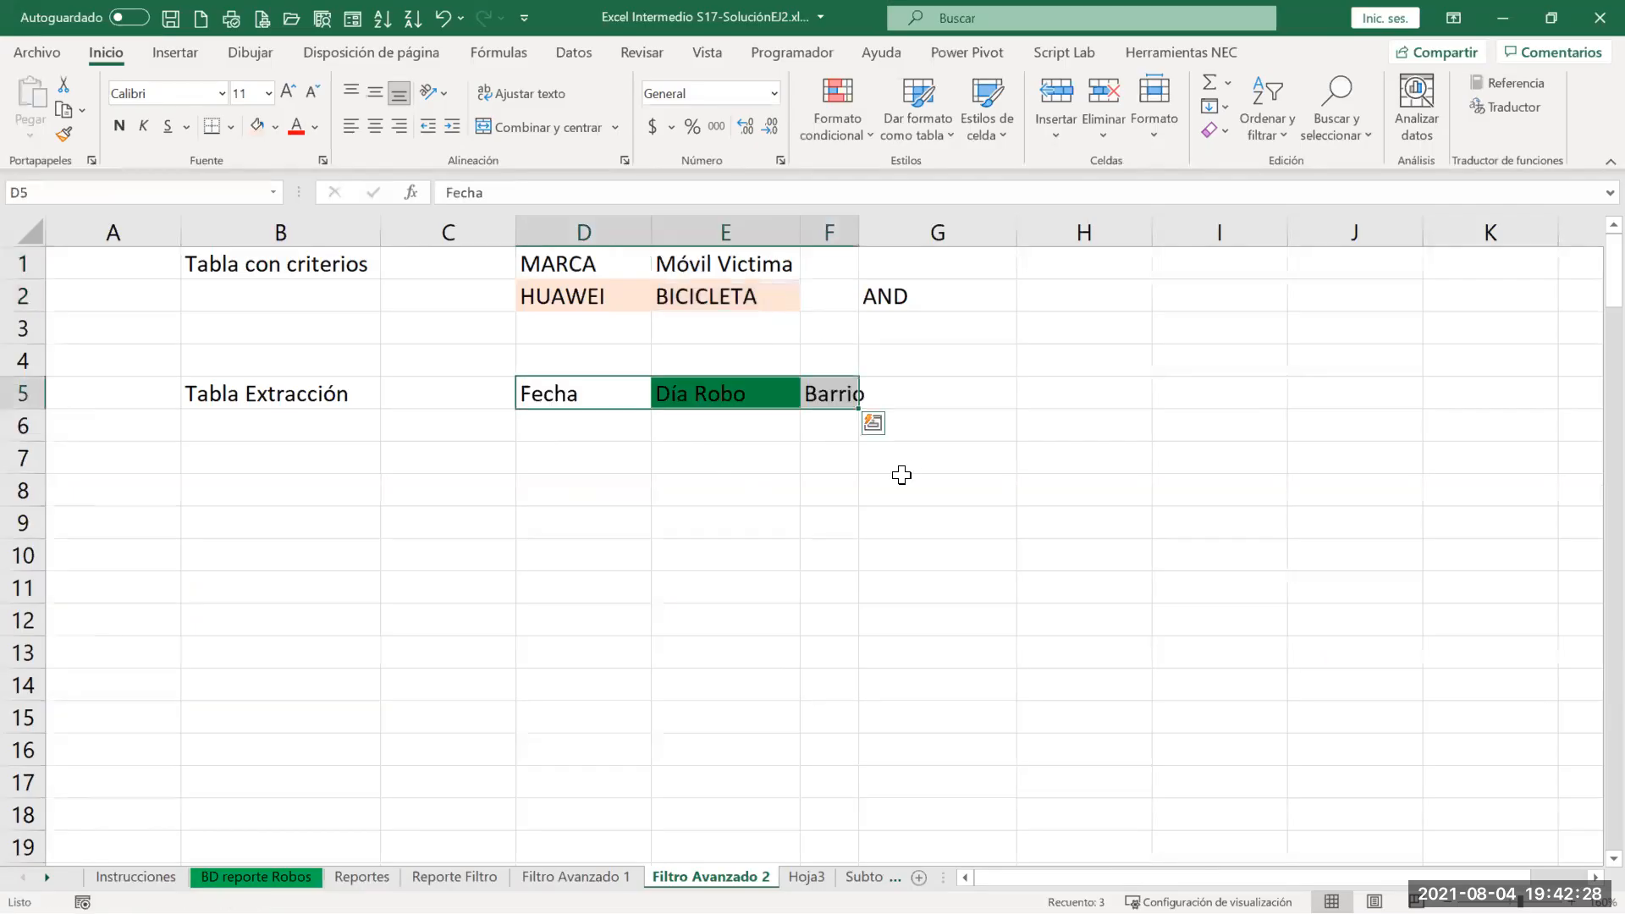
click(937, 364)
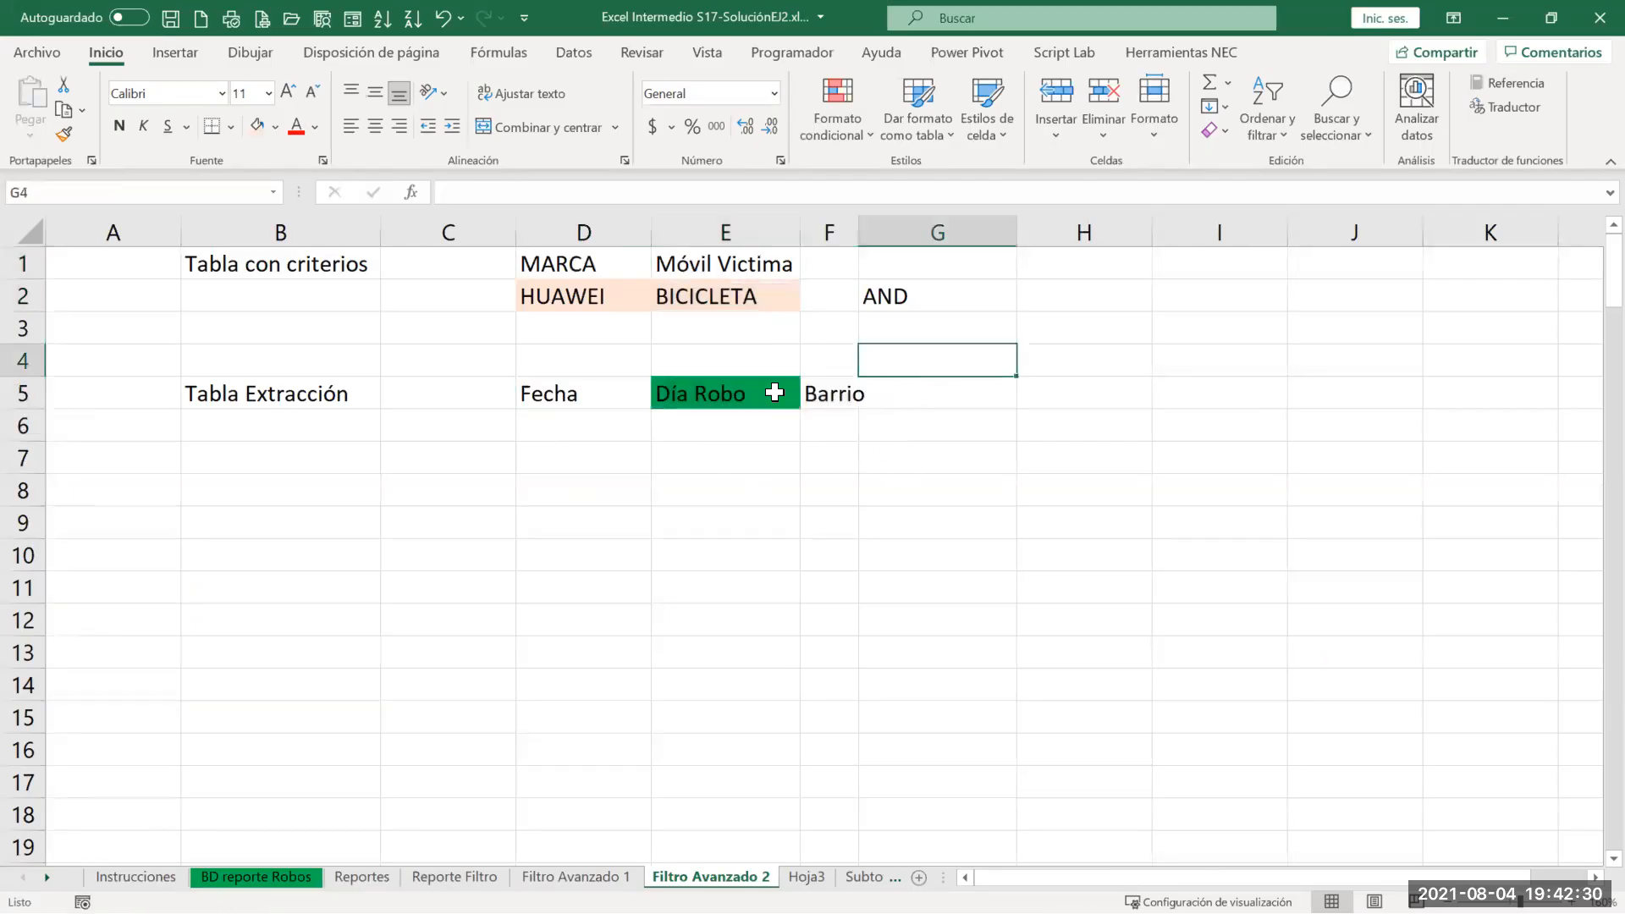
click(574, 263)
click(567, 295)
click(574, 265)
click(581, 228)
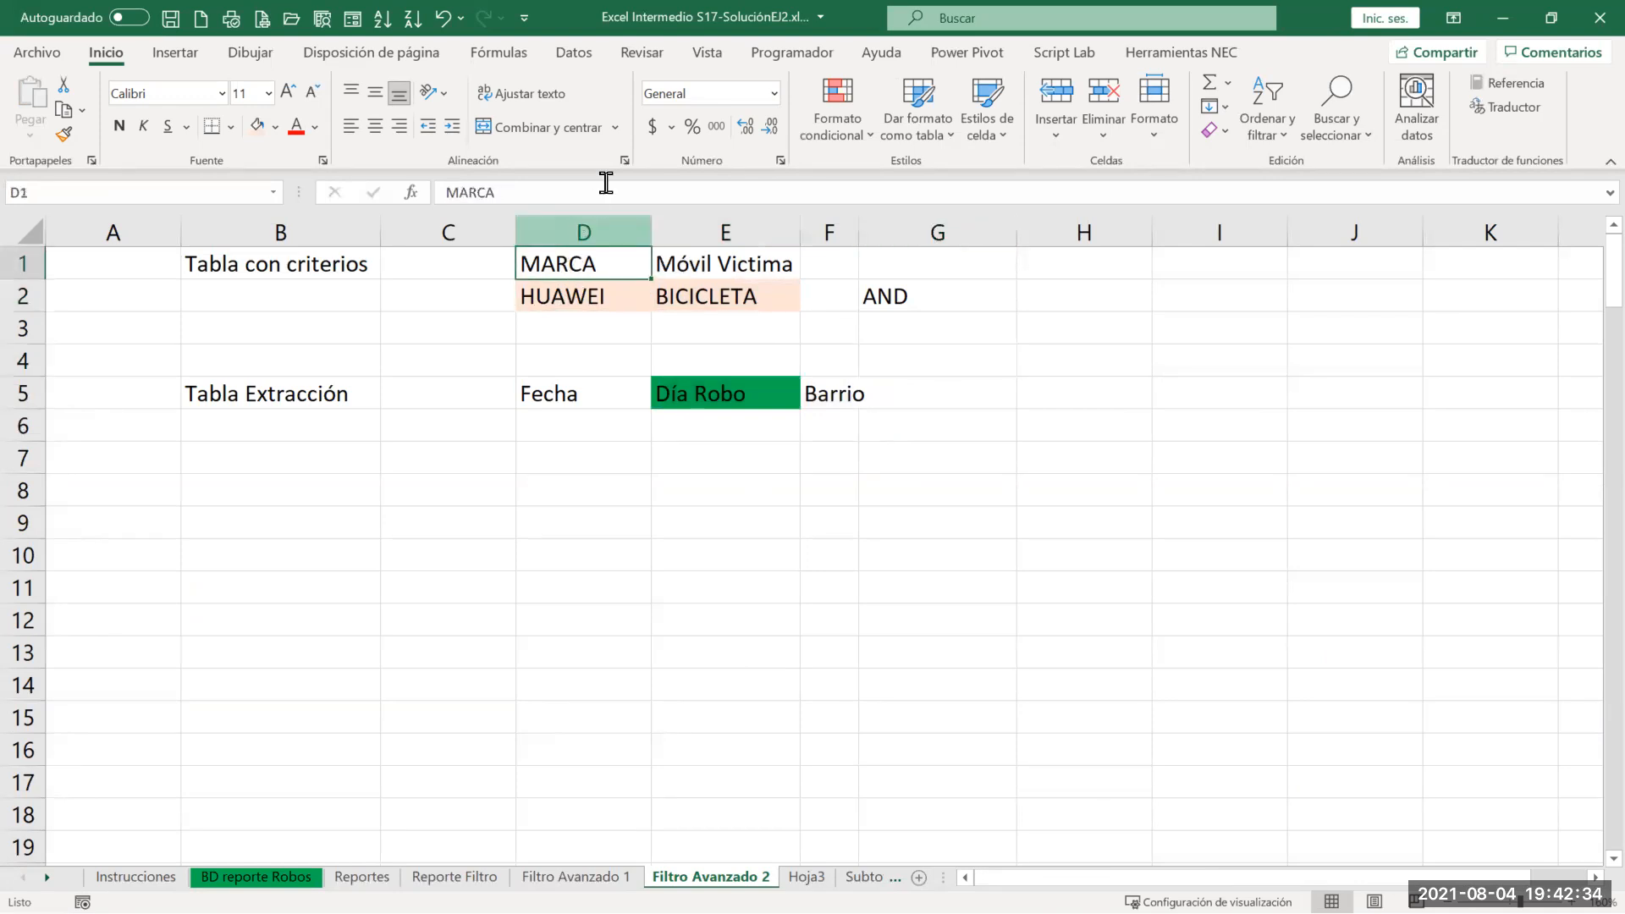
Step: Set up an advanced filter that copies to another location, with A7:V704 of BD reporte Robos as the list range
click(574, 51)
click(789, 134)
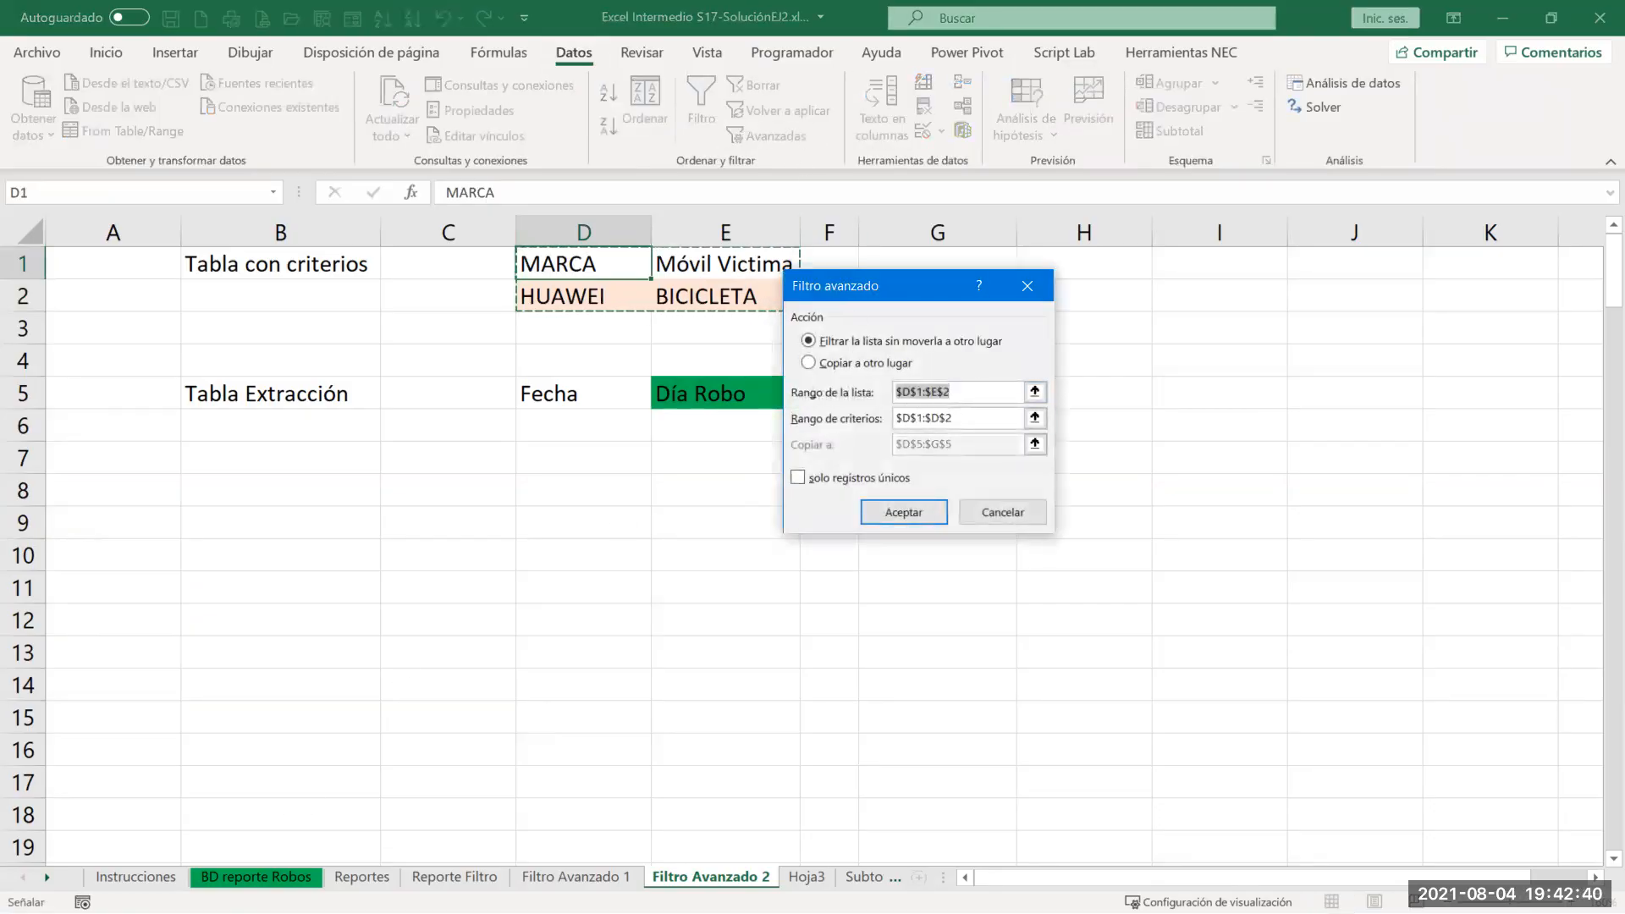
click(807, 363)
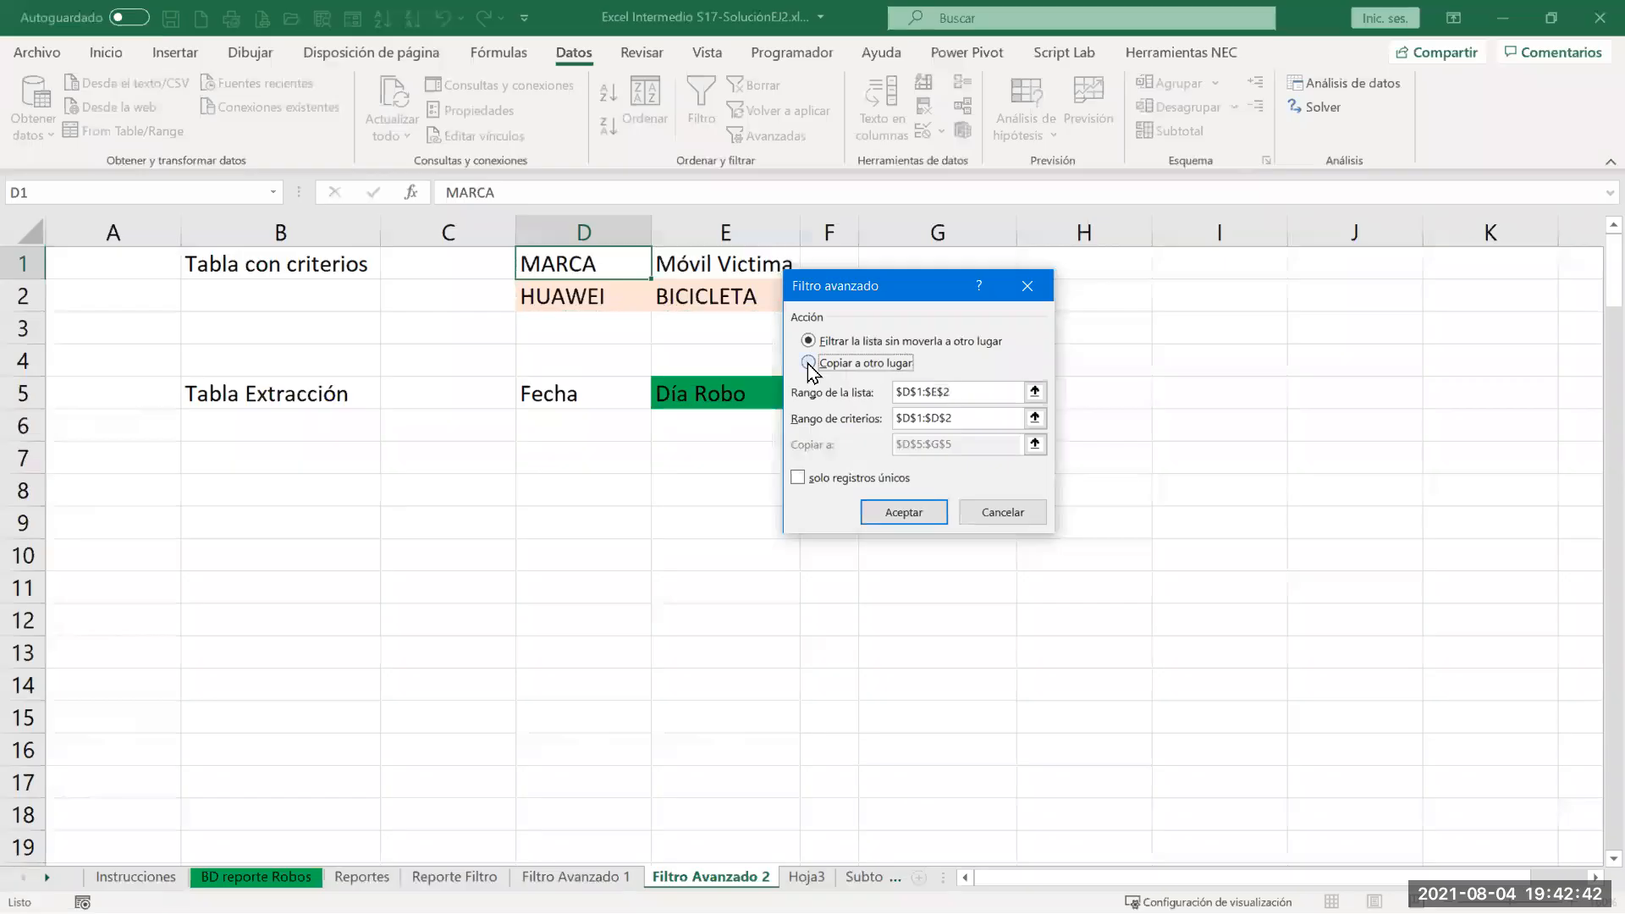
click(969, 391)
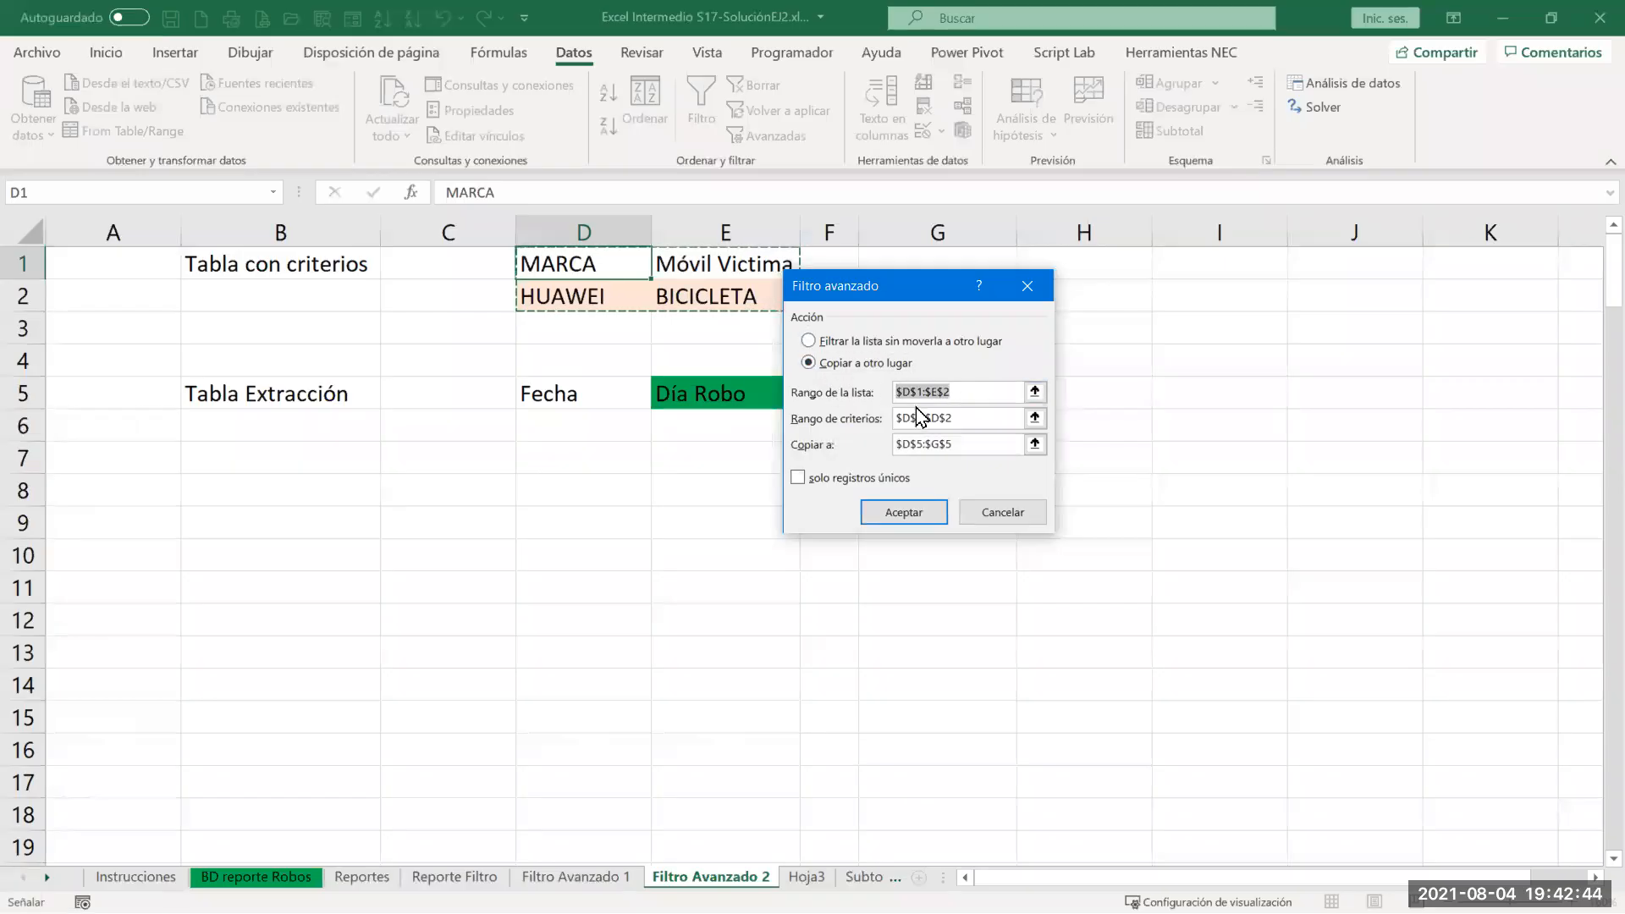
key(BackSpace)
click(255, 877)
click(153, 505)
key(ctrl+shift+Right)
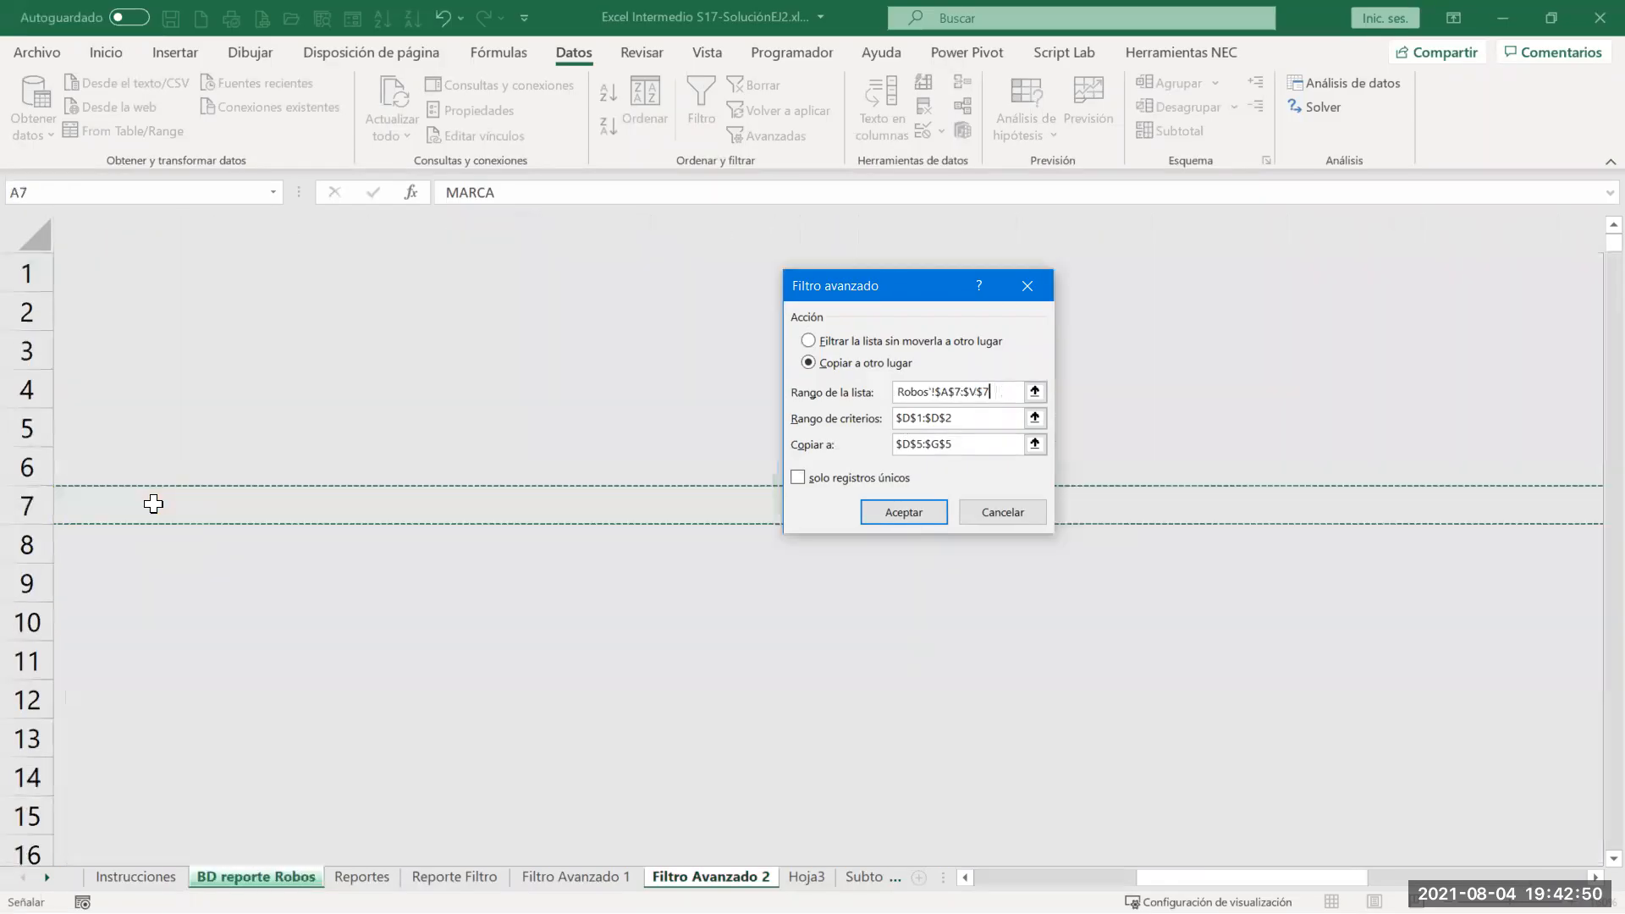
key(ctrl+shift+Down)
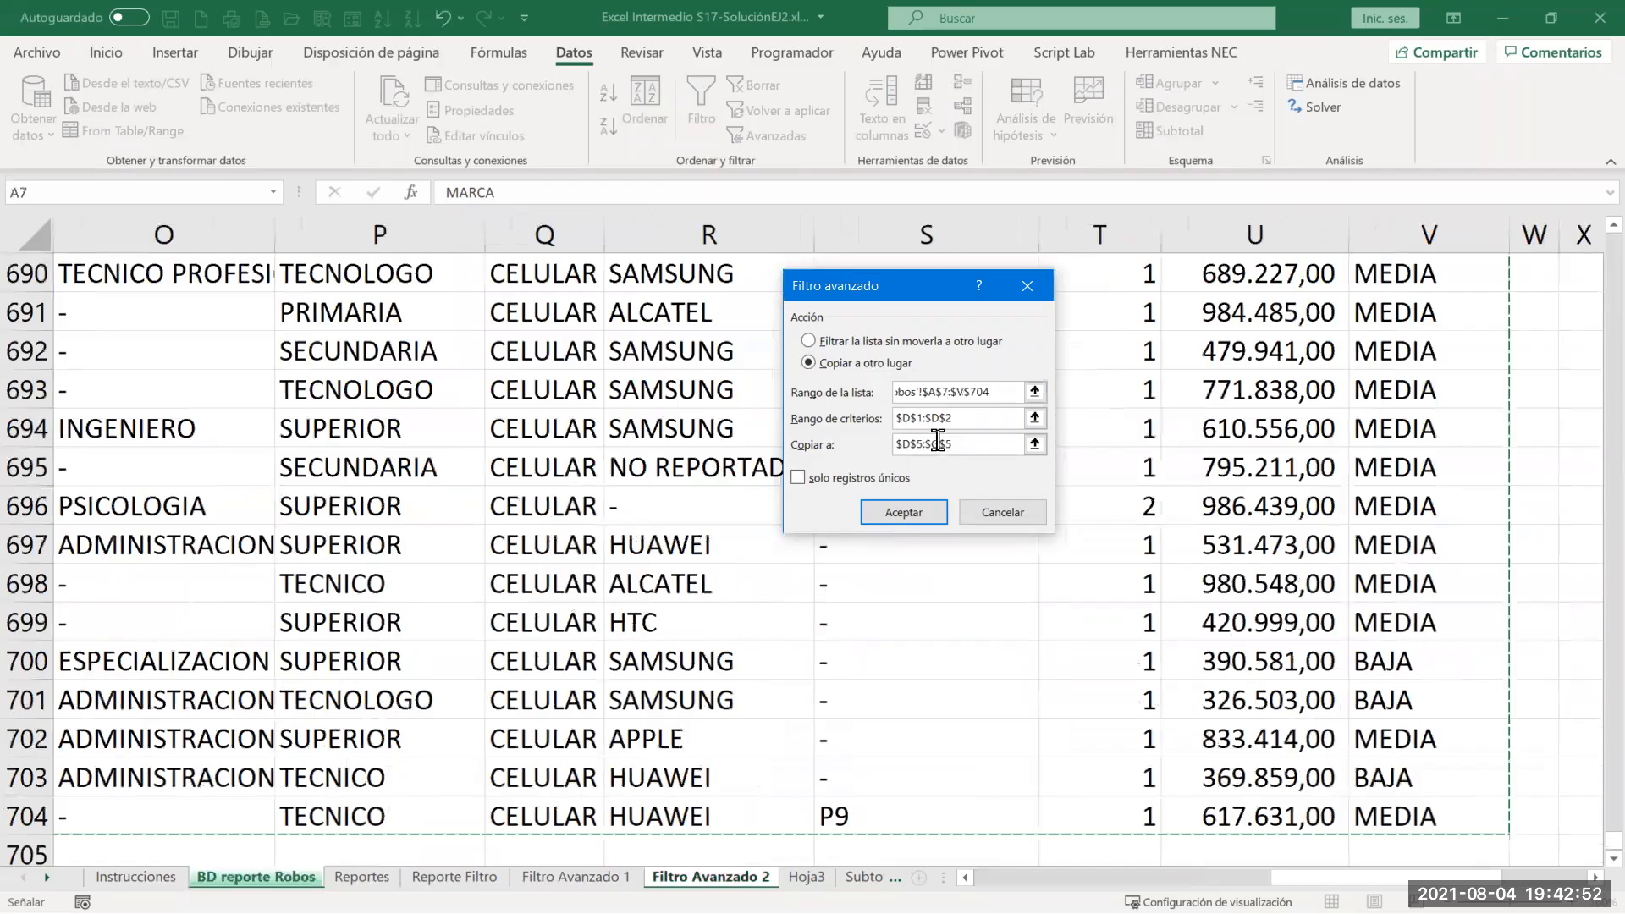
Step: Set the criteria range to D1:E2 and the copy destination to D5:F5 on Filtro Avanzado 2, and run the advanced filter
drag(963, 418, 820, 419)
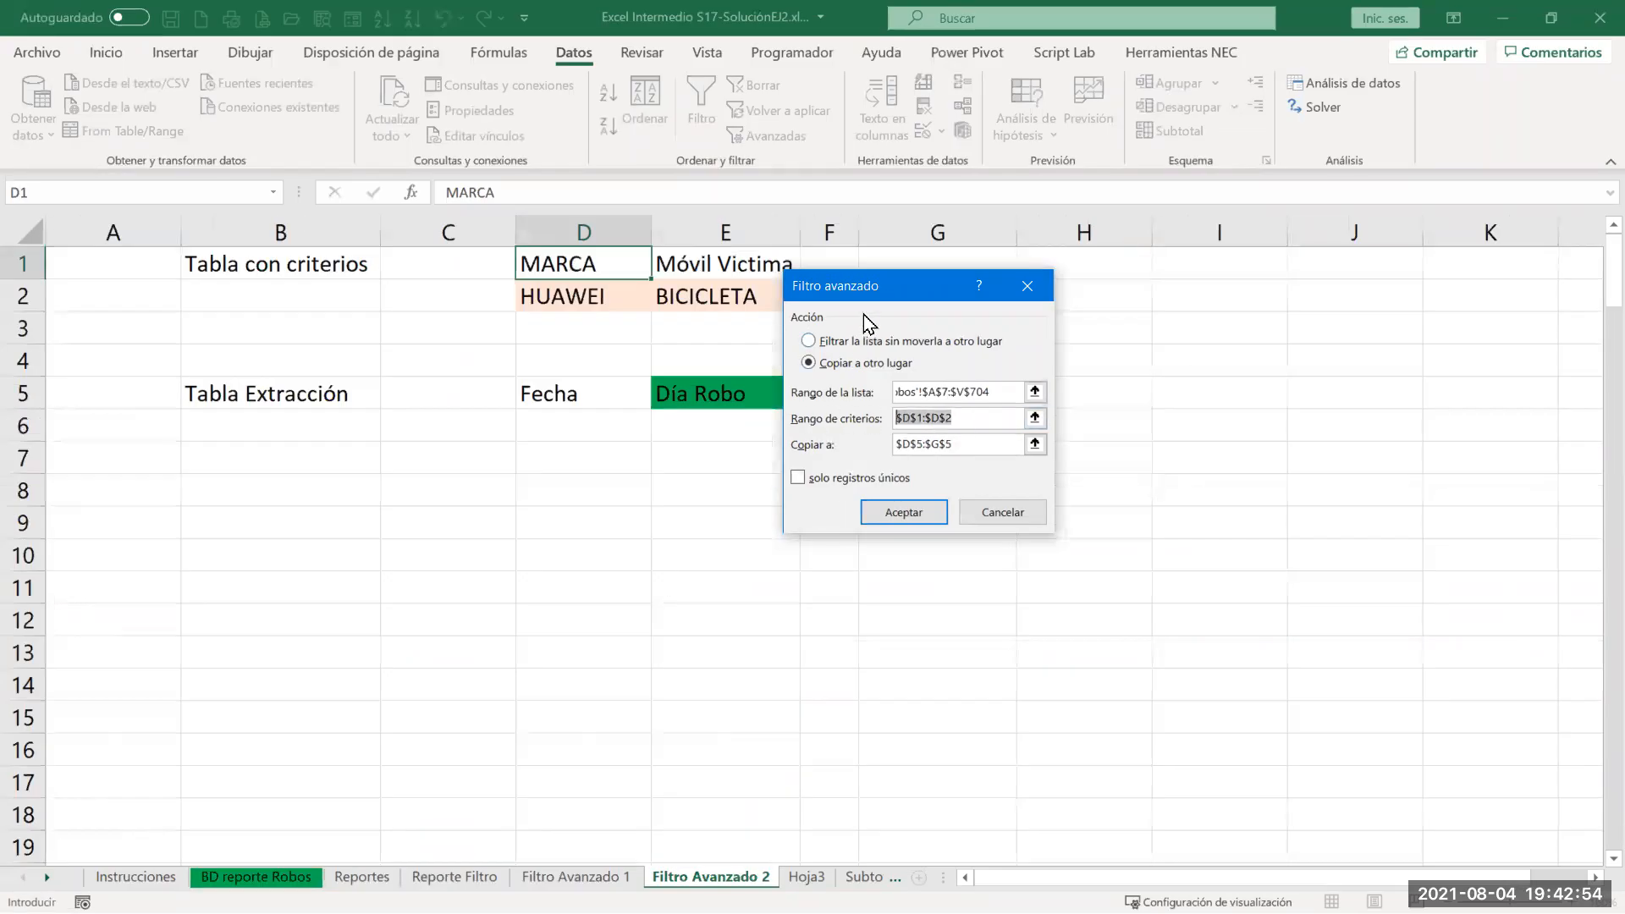
click(550, 258)
drag(550, 259, 697, 300)
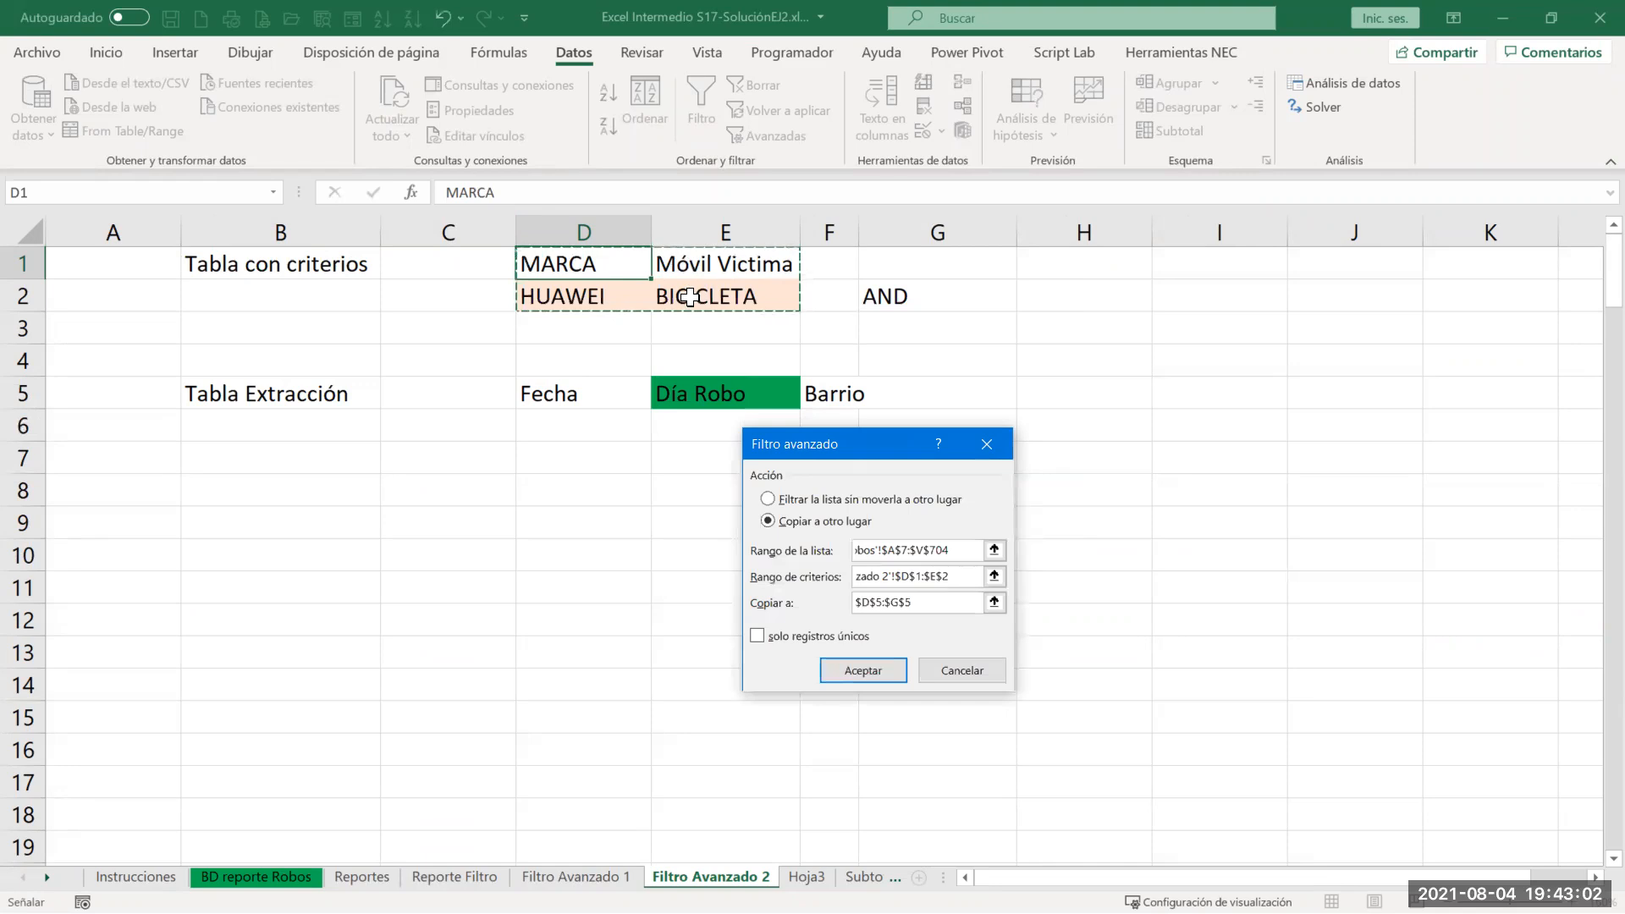
click(939, 601)
drag(940, 601, 837, 603)
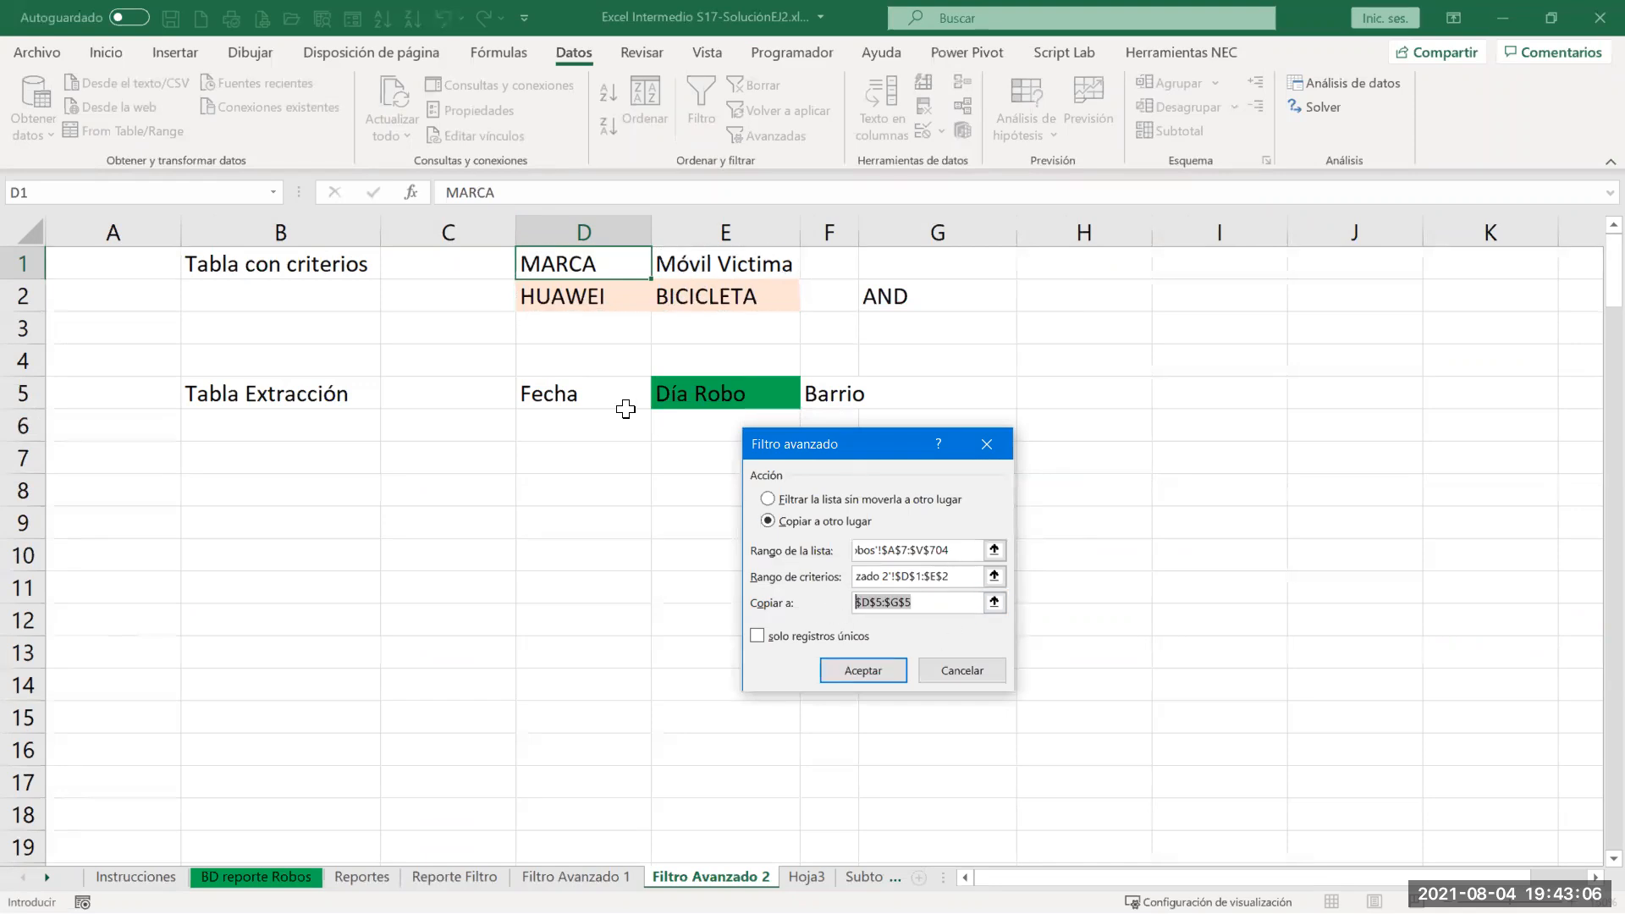
drag(573, 398, 826, 397)
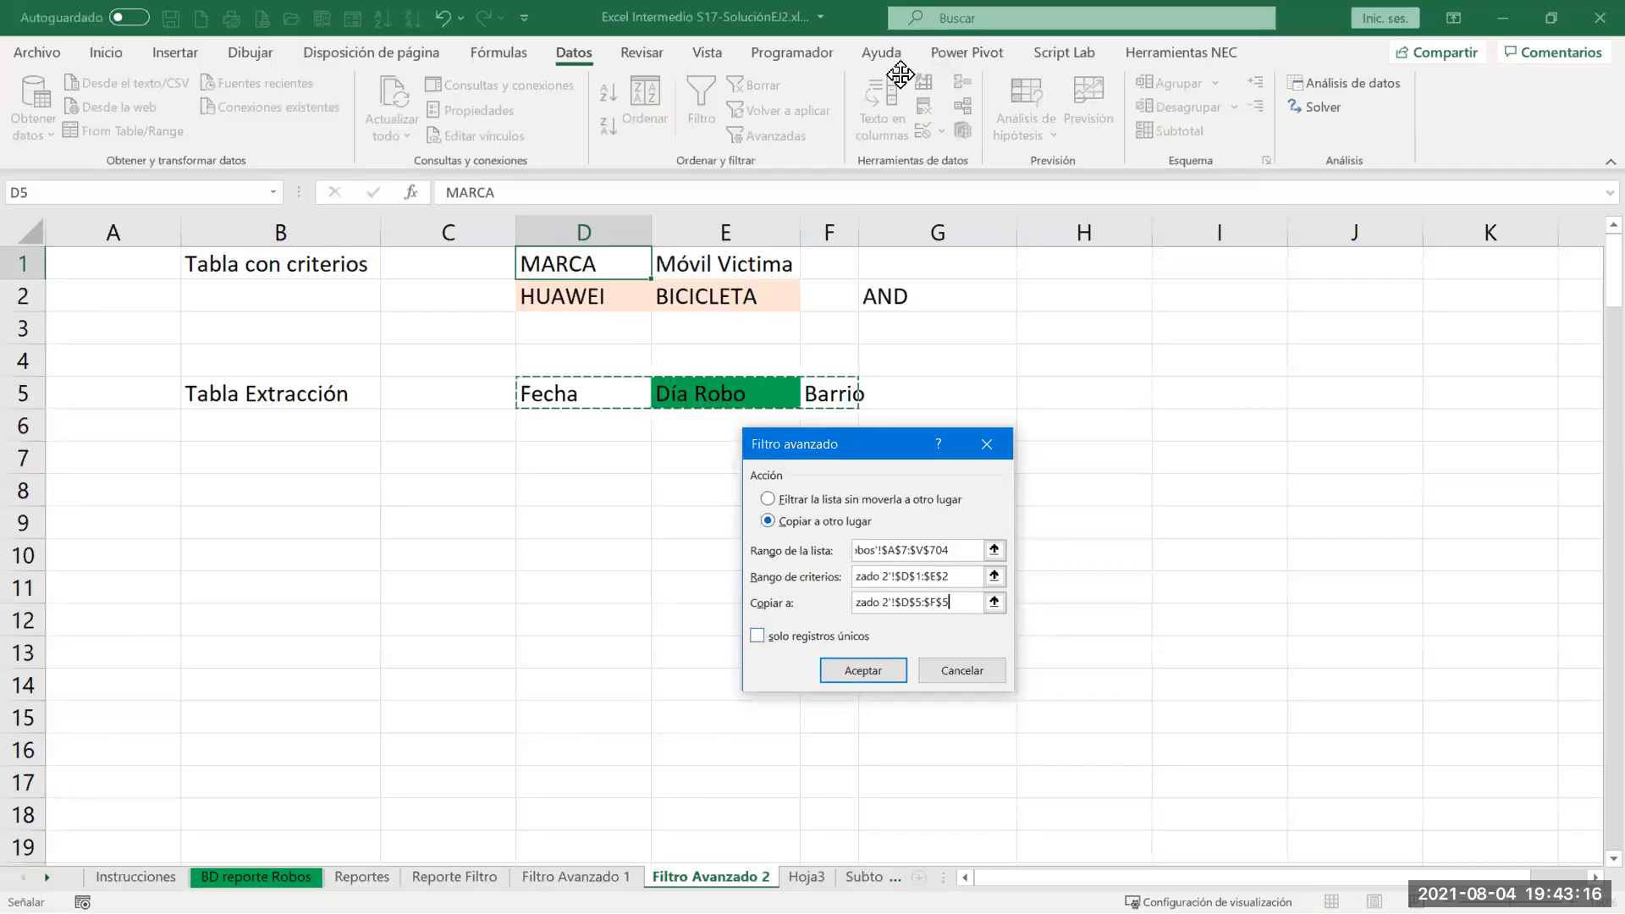
click(862, 670)
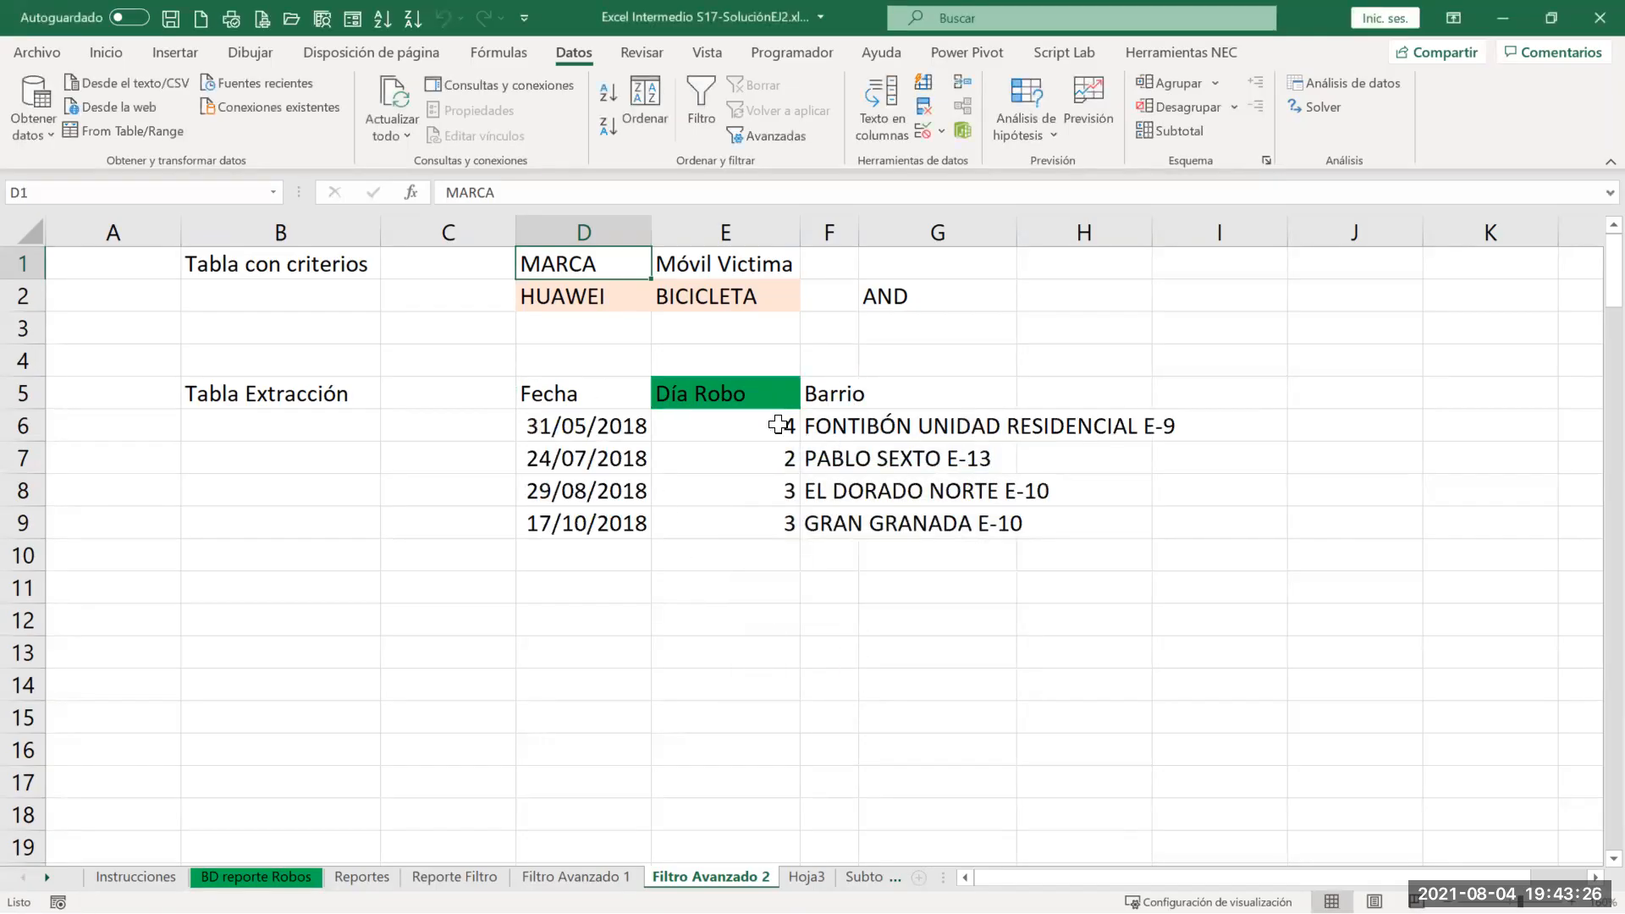
drag(764, 414, 765, 522)
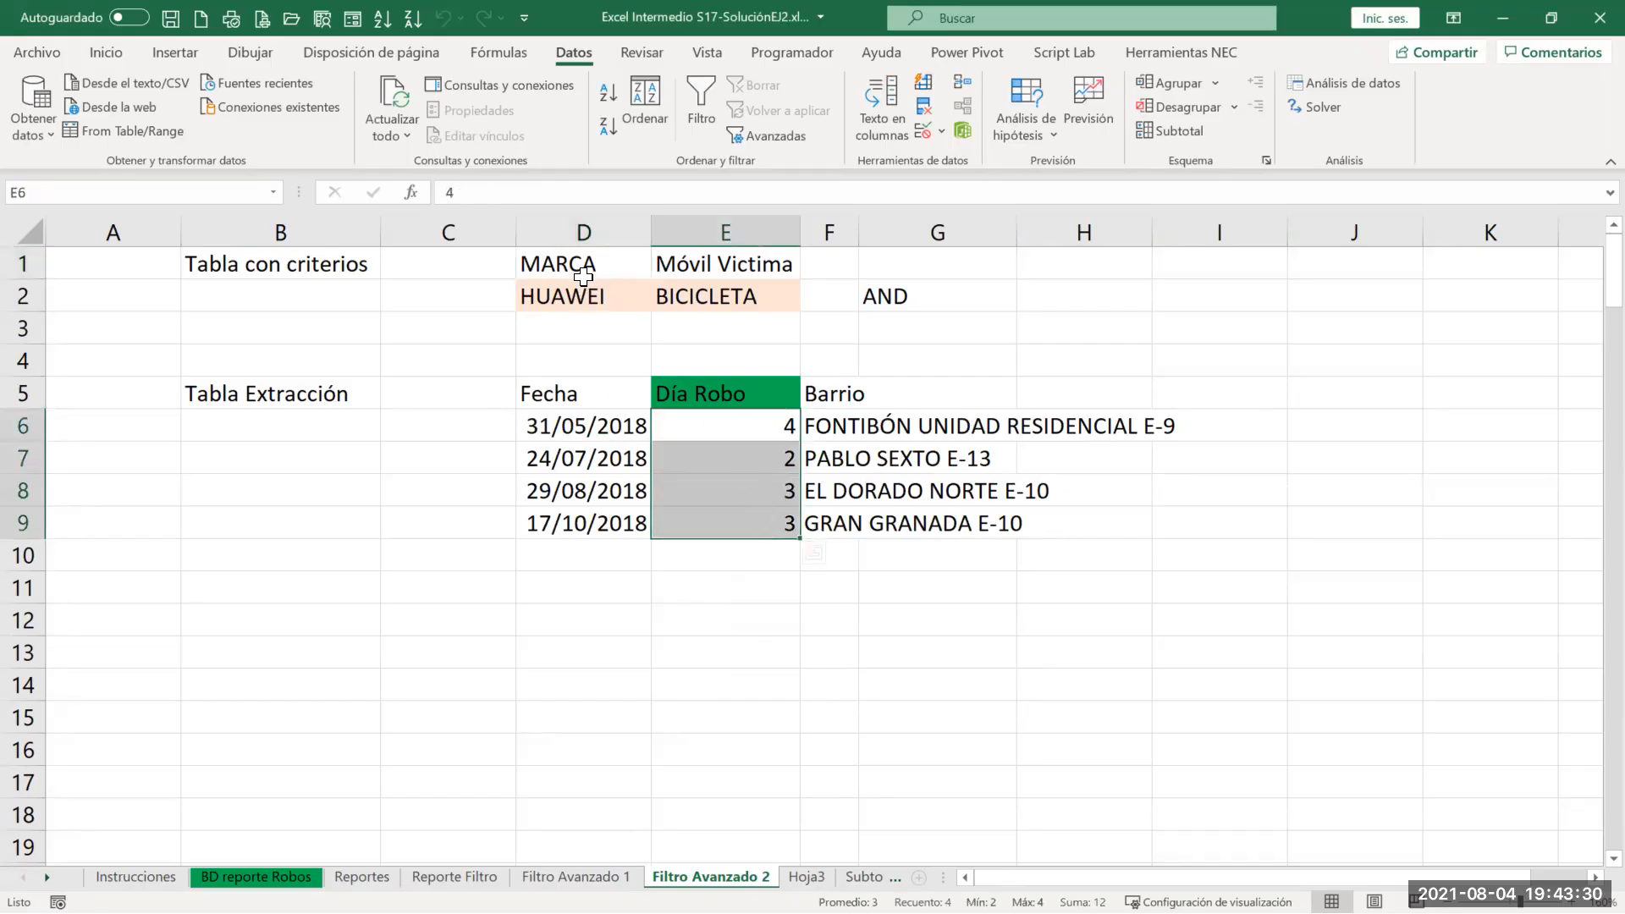
drag(677, 264, 685, 296)
drag(578, 265, 578, 291)
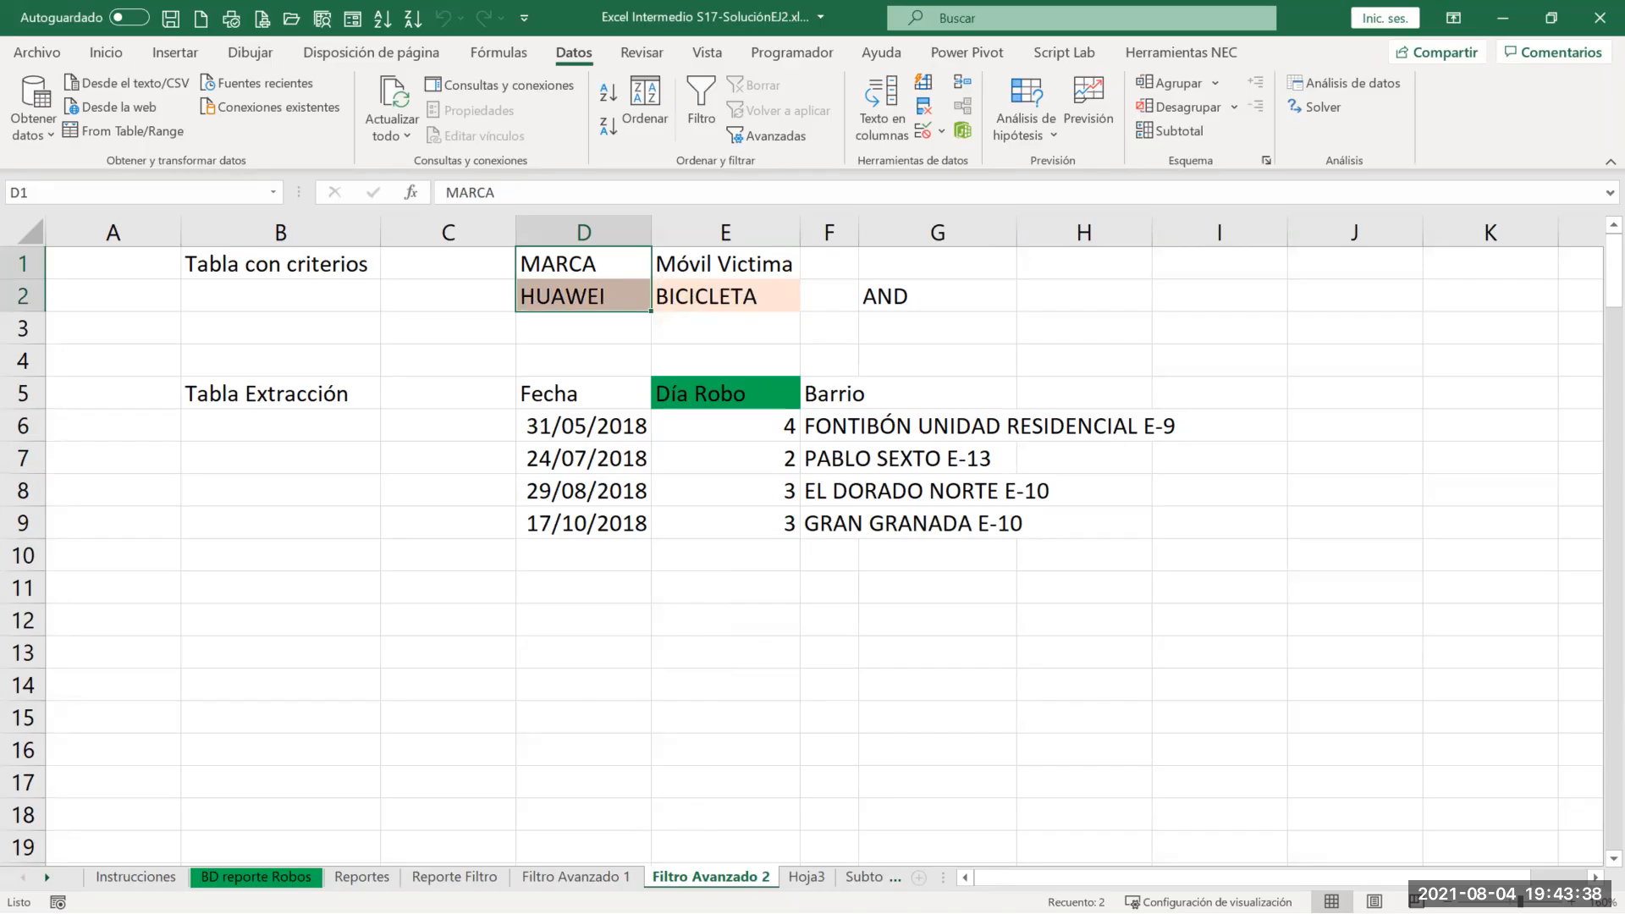
Step: Duplicate the Filtro Avanzado 2 sheet just before Hoja3 and rename the copy Filtro Avanzado 3
drag(726, 867, 803, 810)
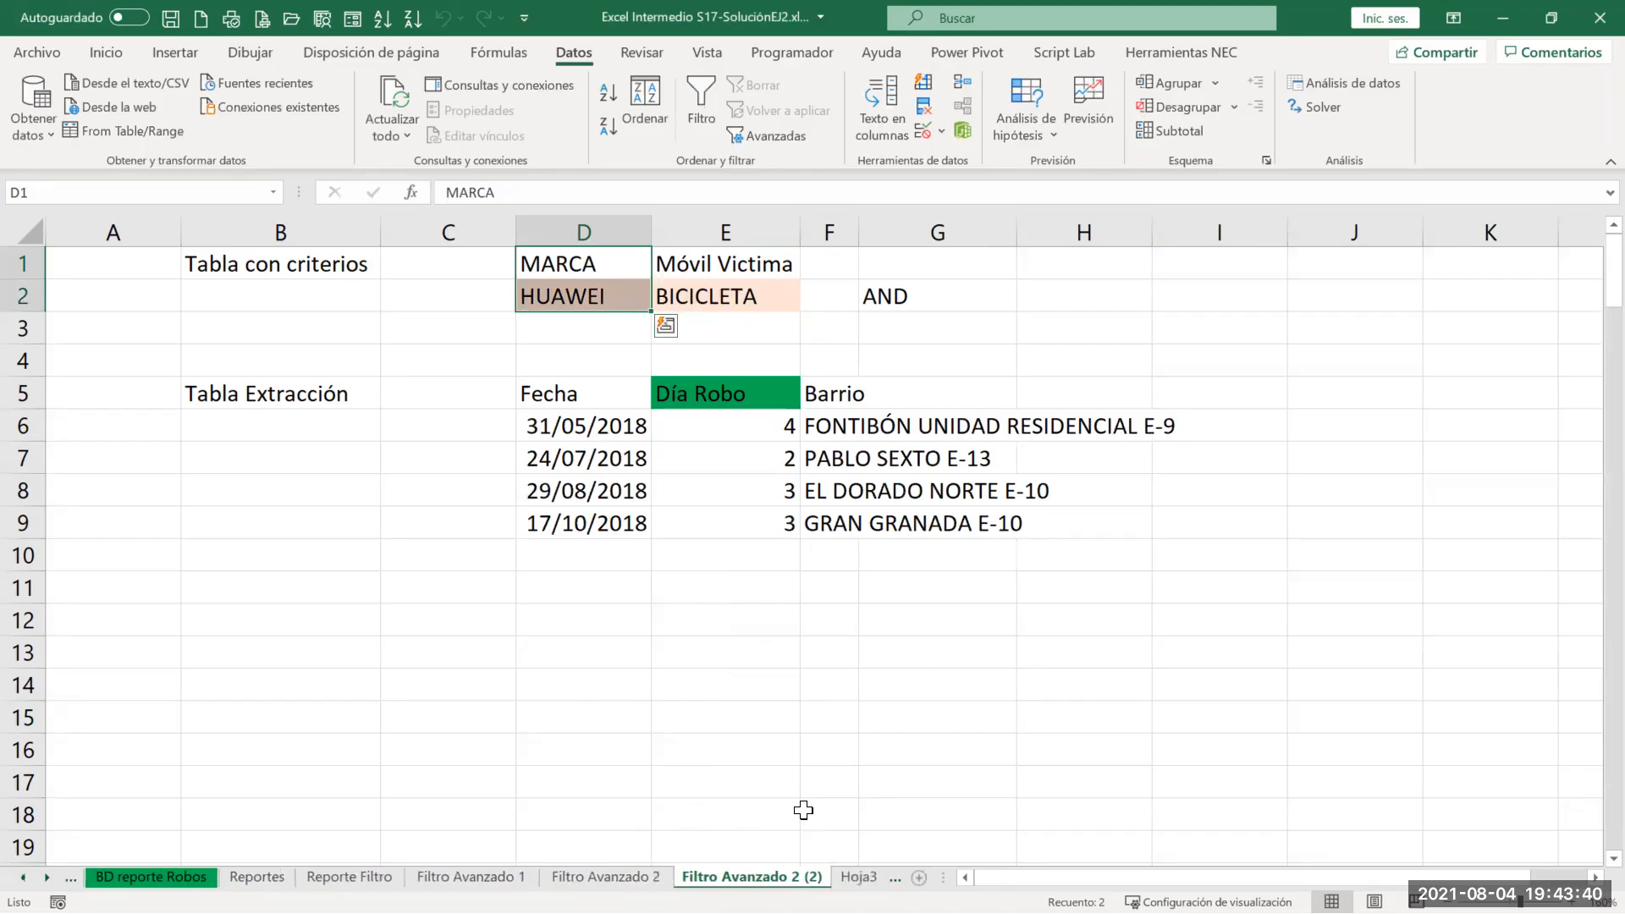
double_click(788, 877)
drag(788, 876, 851, 870)
text(3)
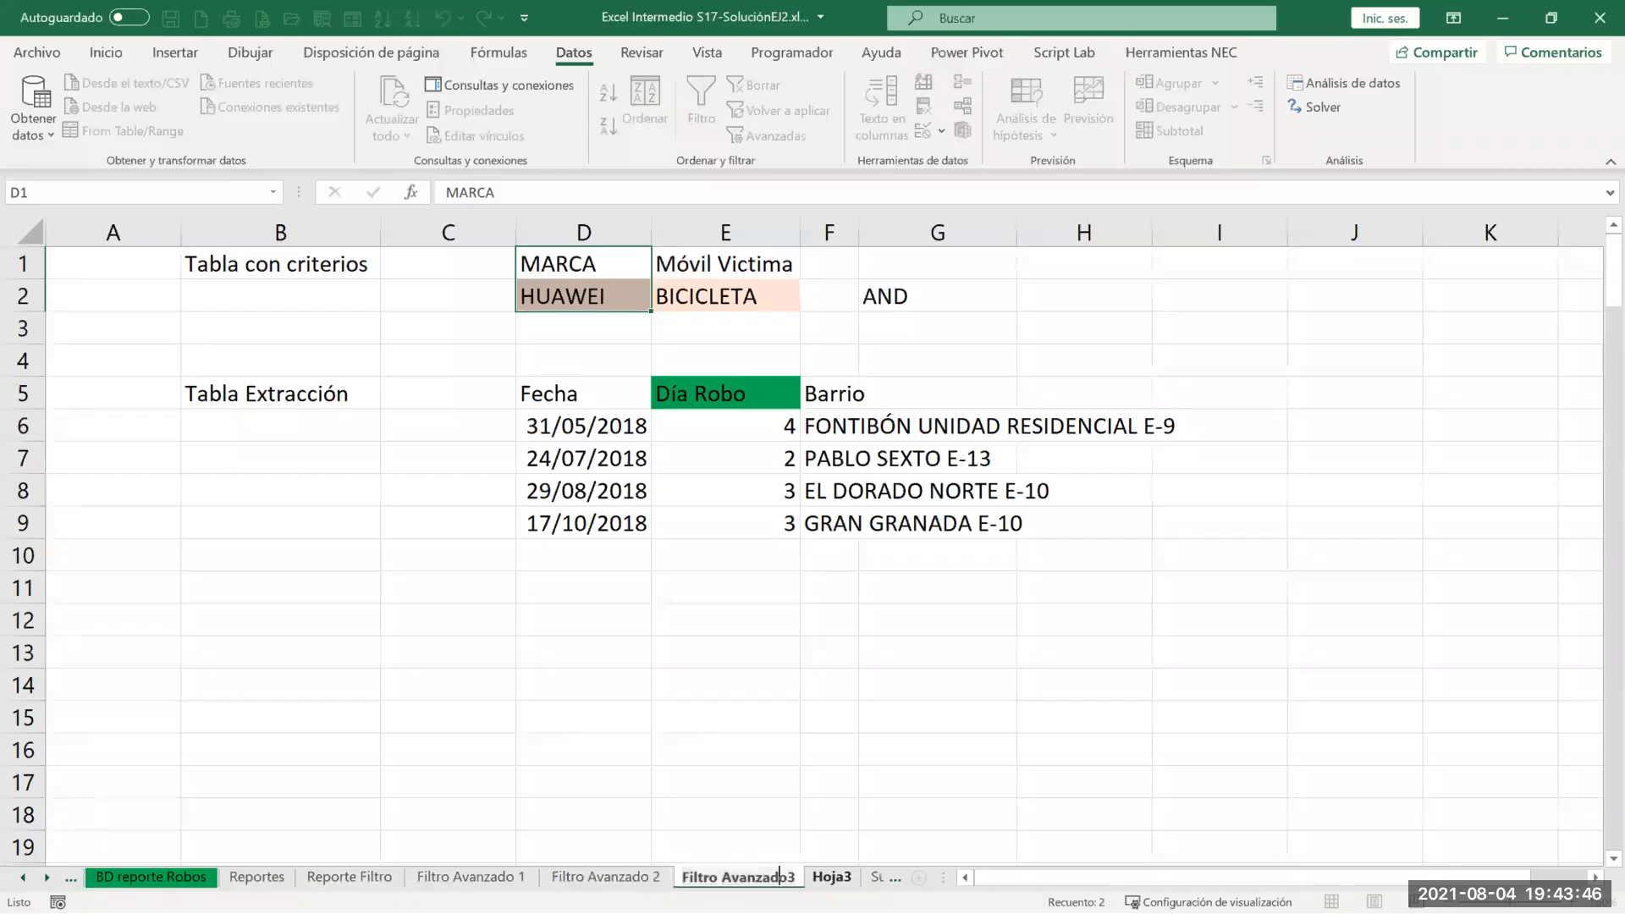
key(Return)
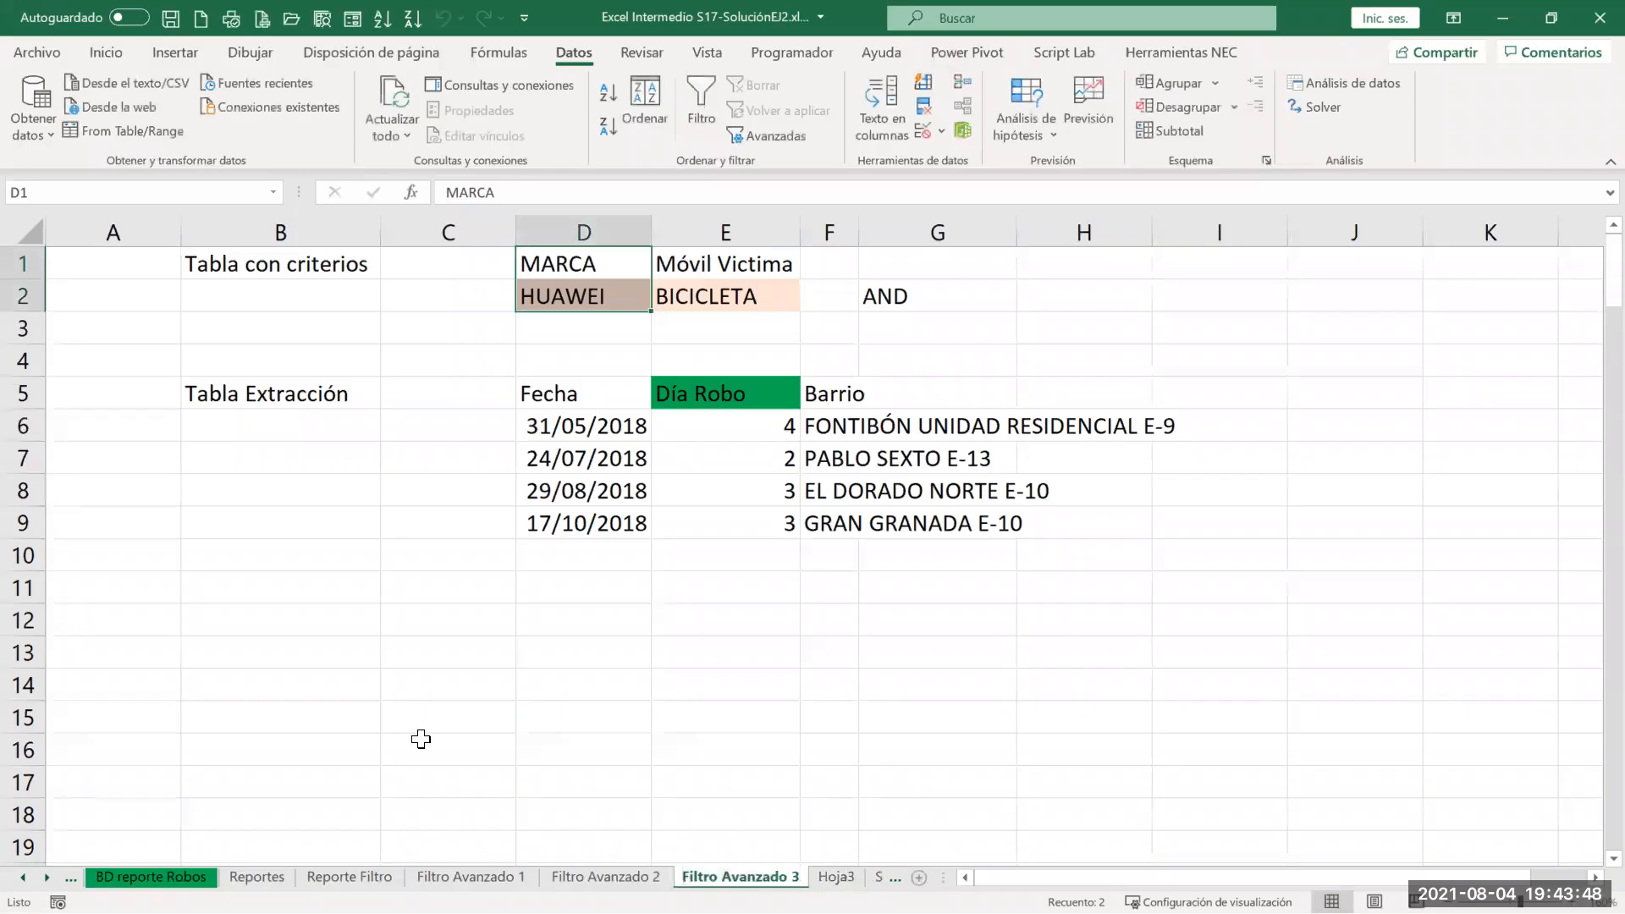
click(606, 302)
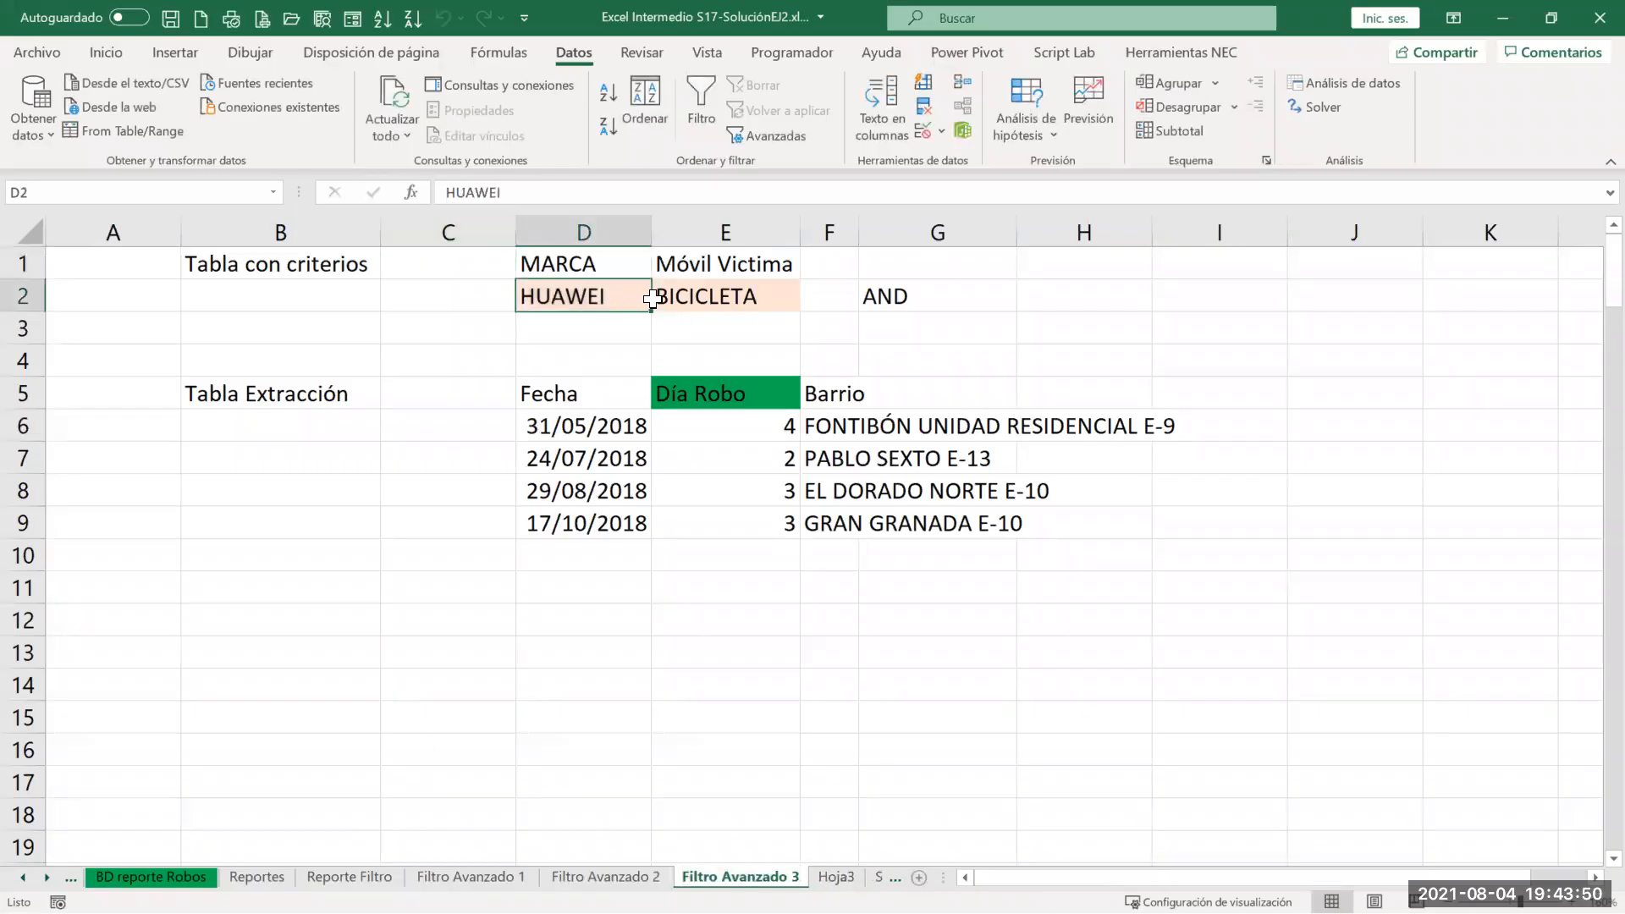
click(678, 294)
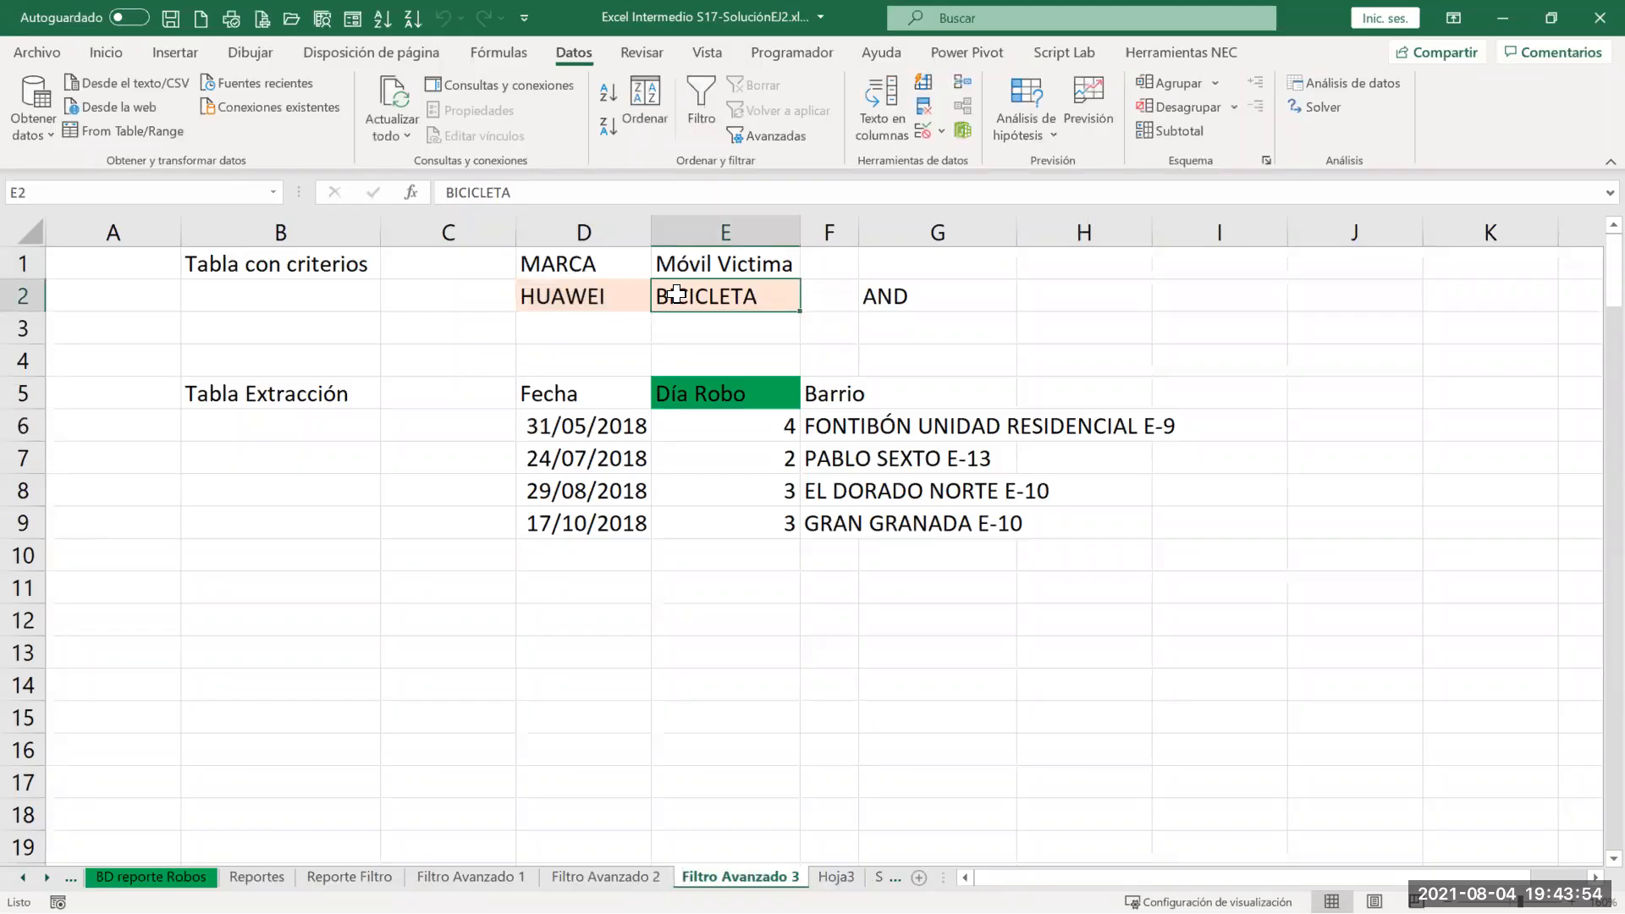
click(572, 296)
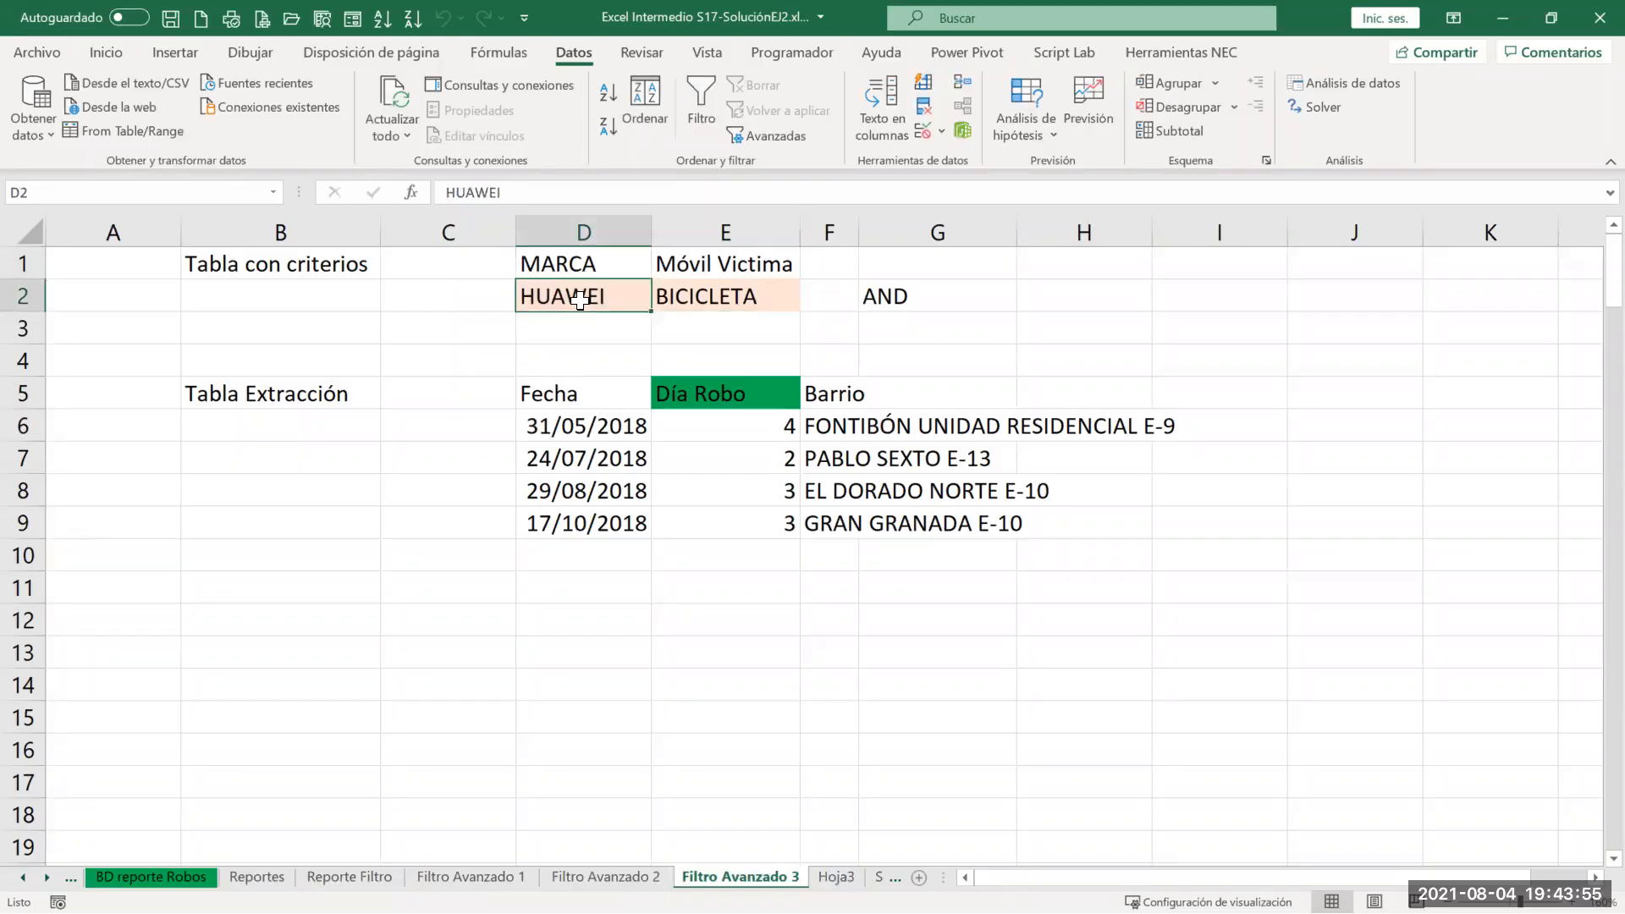
Step: Move the BICICLETA criterion from E2 down to E3 on Filtro Avanzado 3, leaving HUAWEI in D2
click(706, 296)
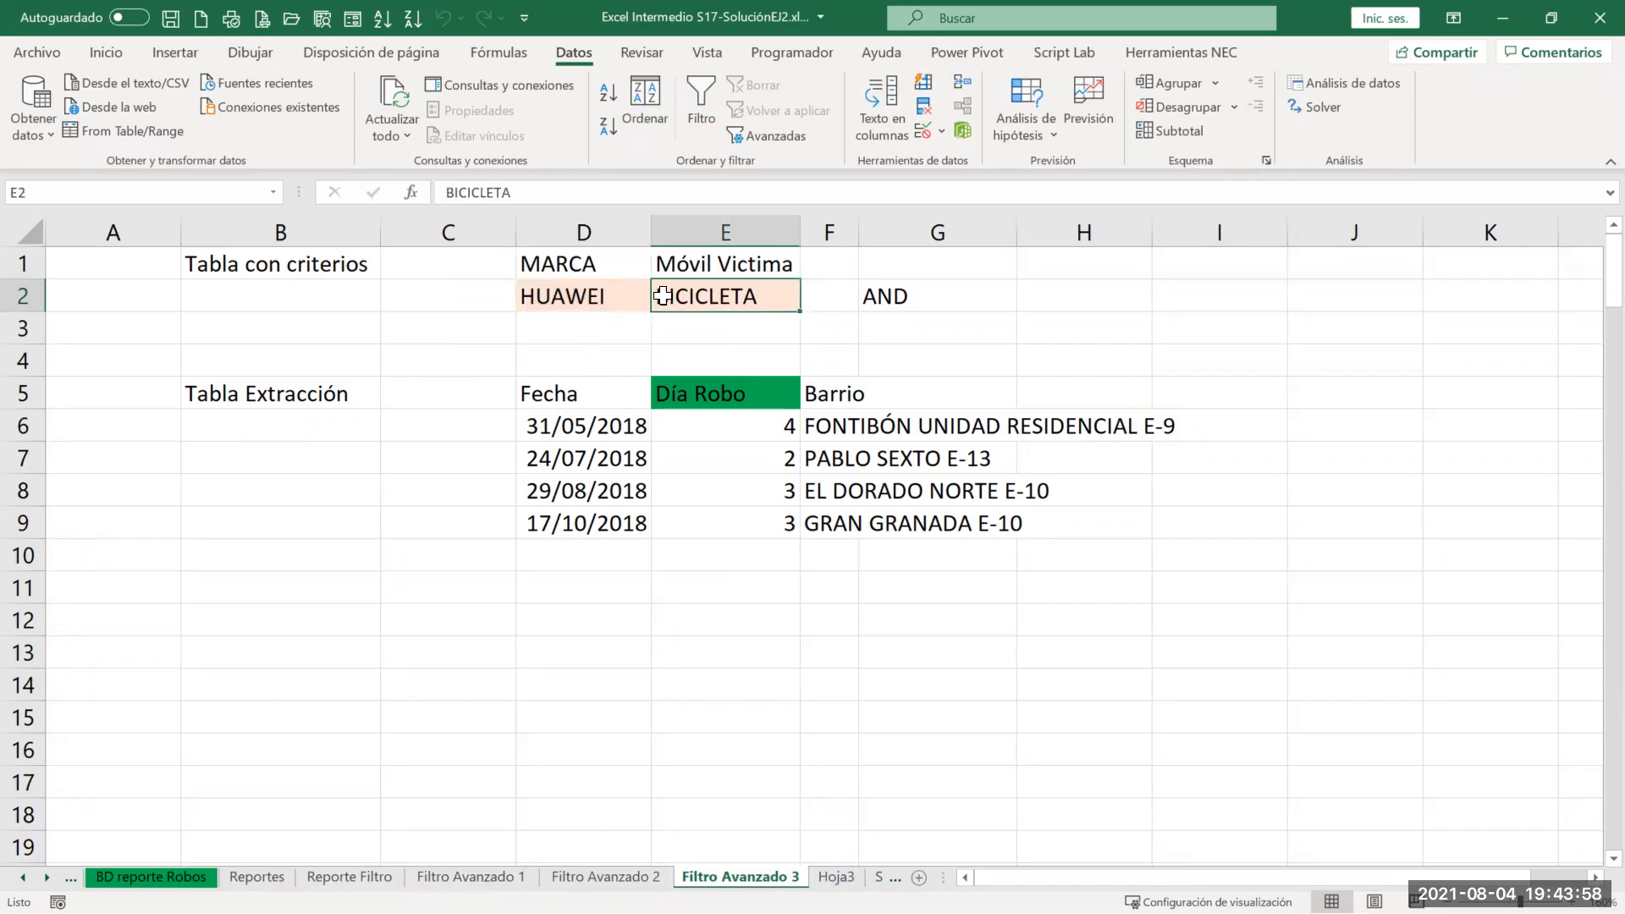
drag(690, 312, 692, 325)
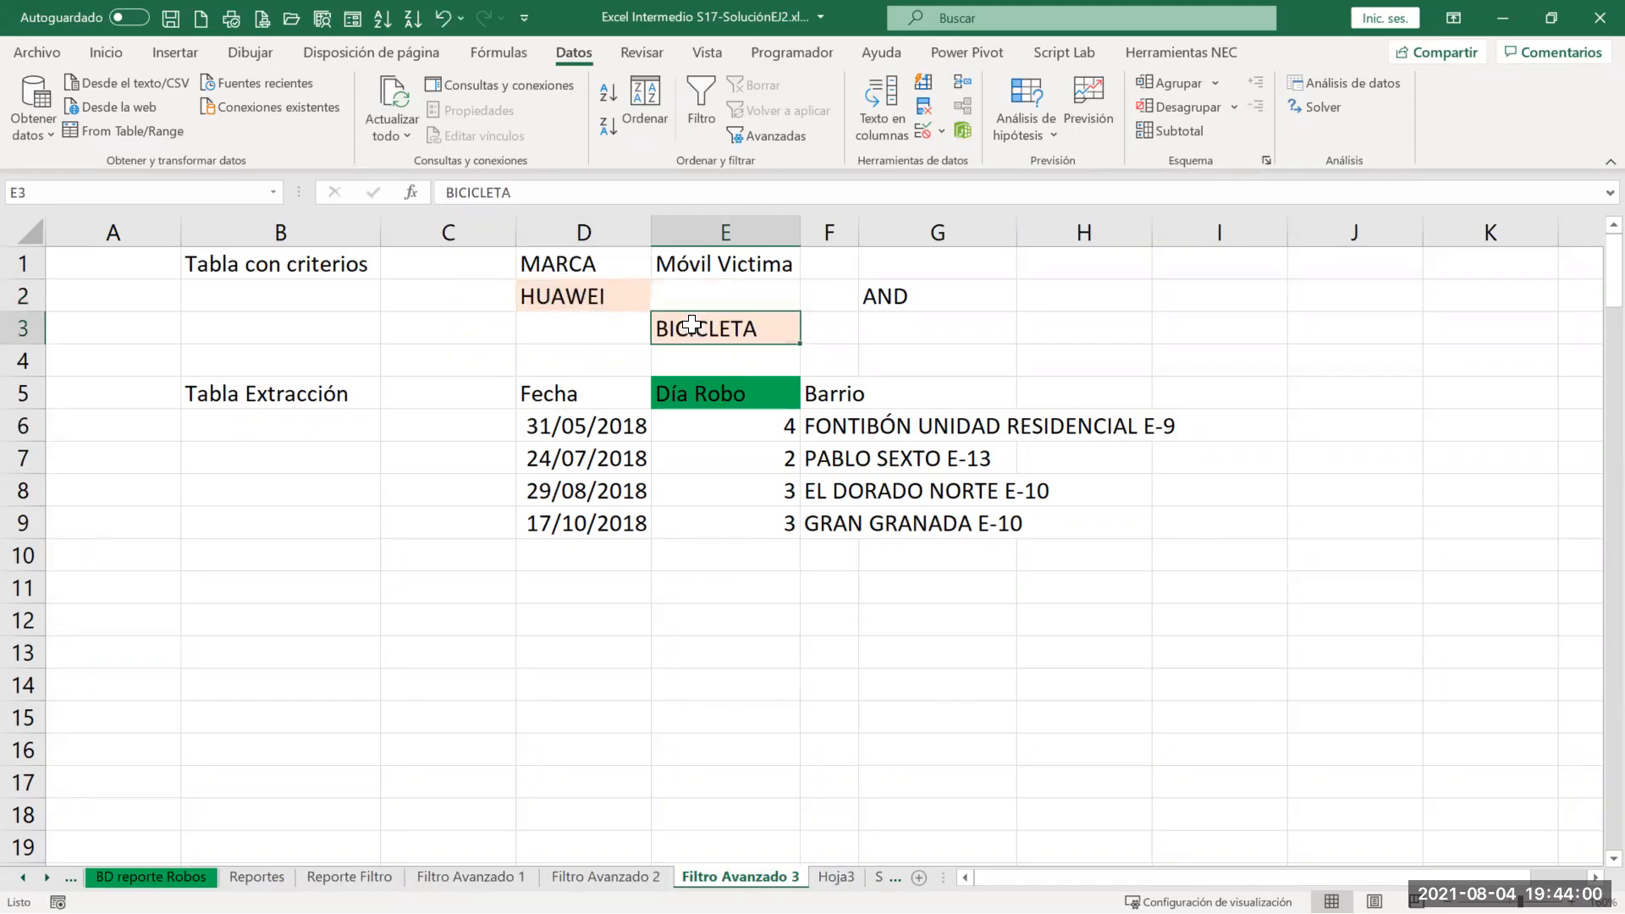
click(626, 292)
click(687, 294)
click(711, 335)
click(618, 290)
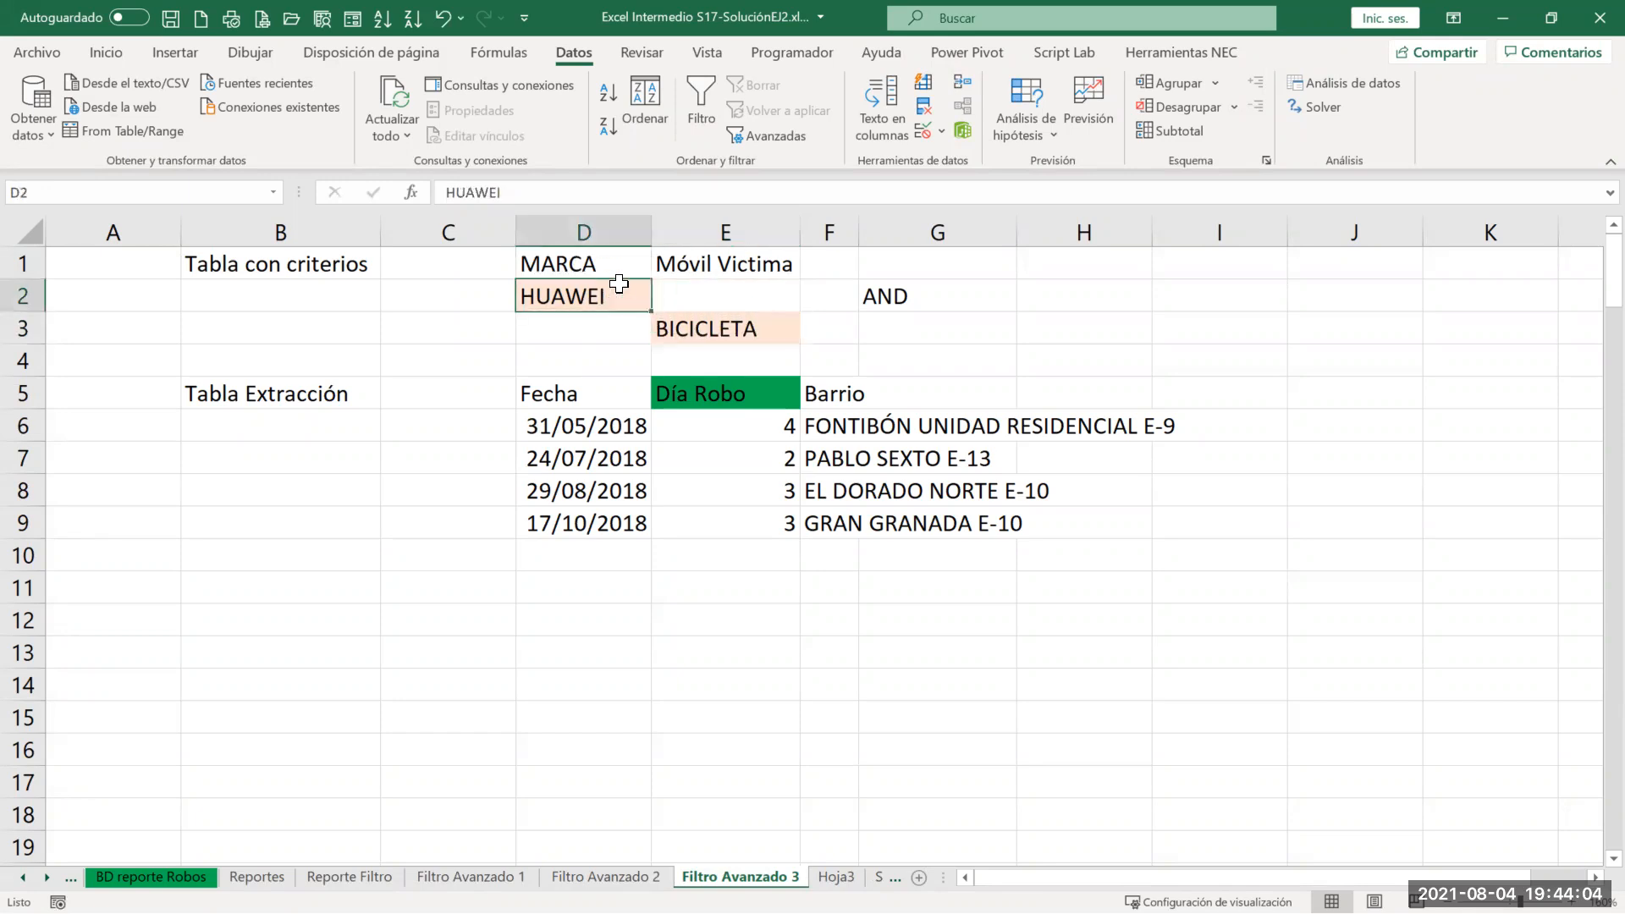
click(707, 296)
Step: Replace the AND label in G2 of Filtro Avanzado 3 with OR
click(881, 297)
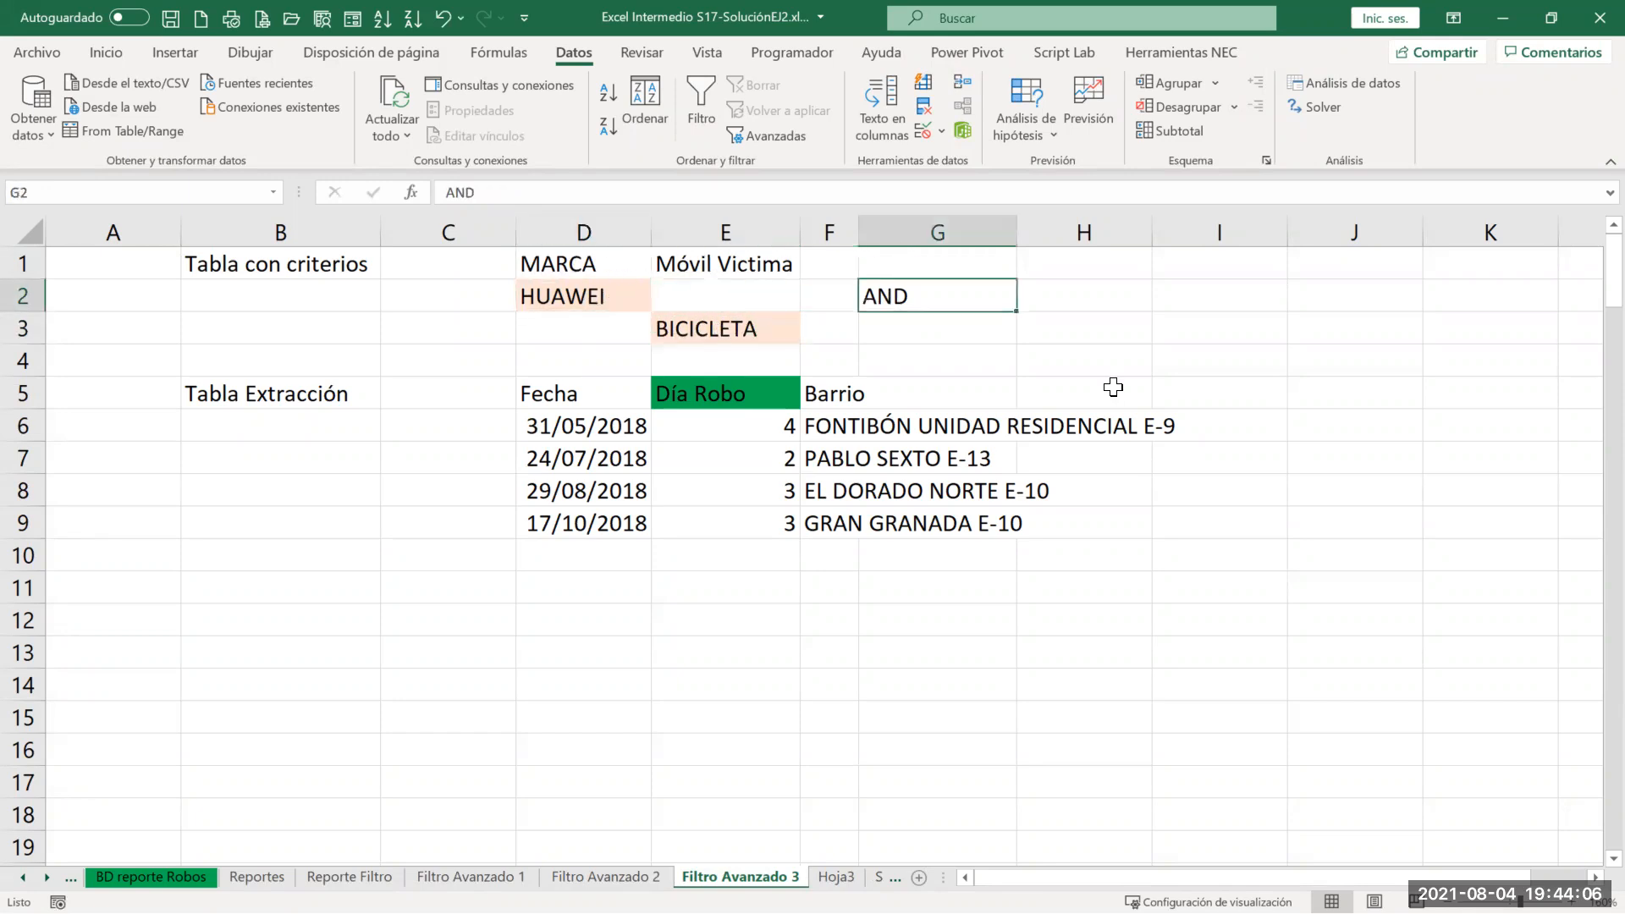
text(or)
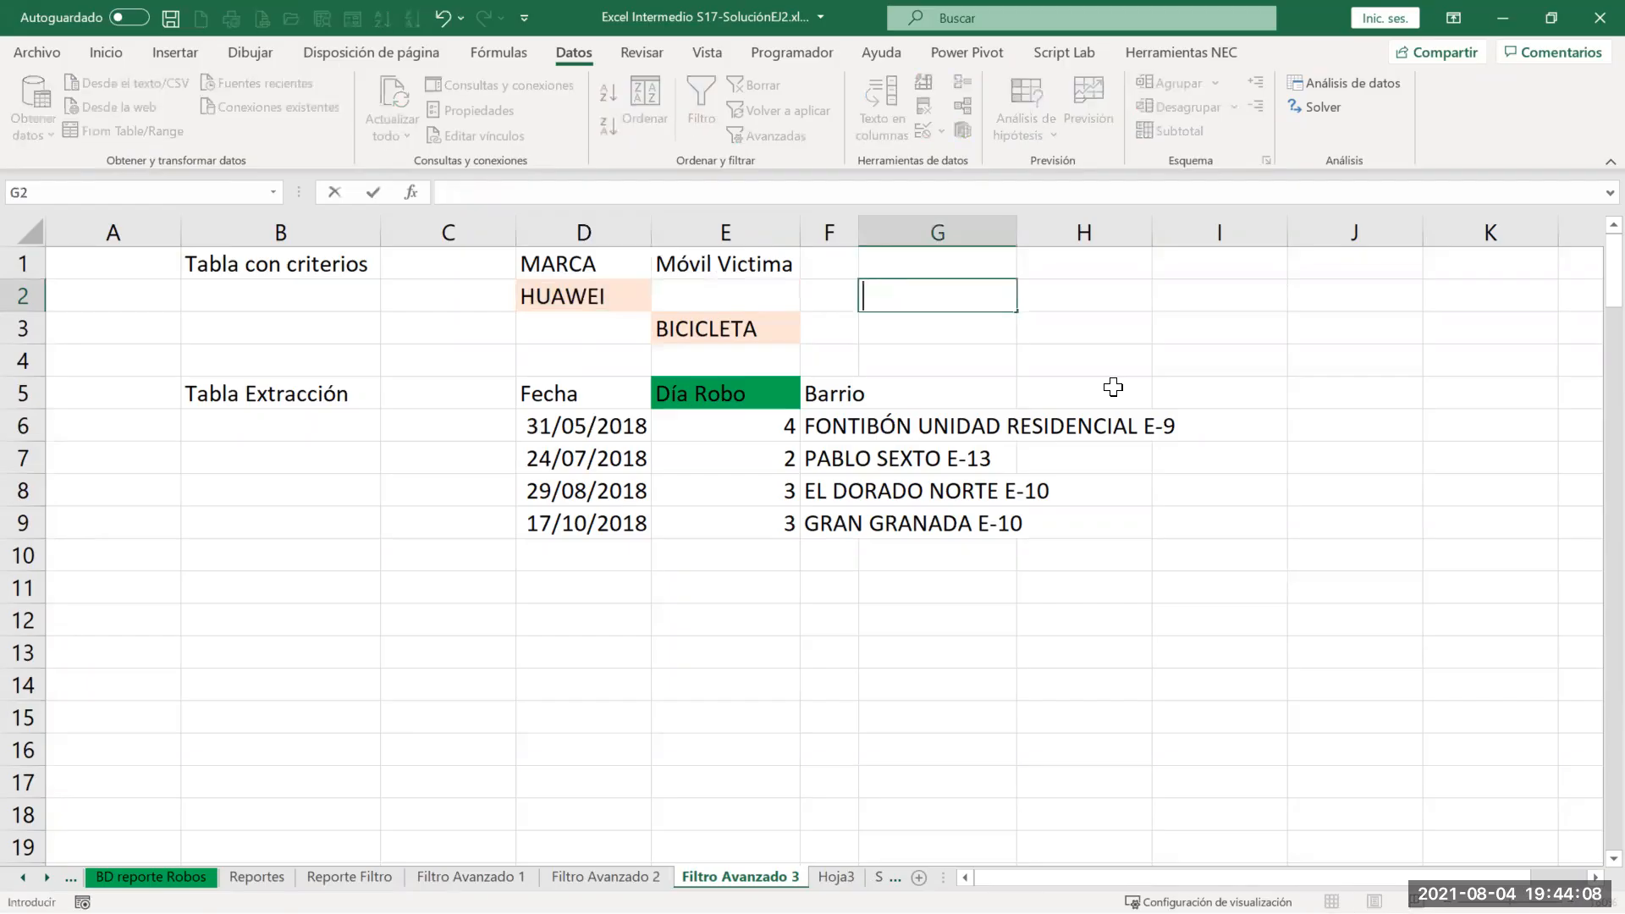
key(Return)
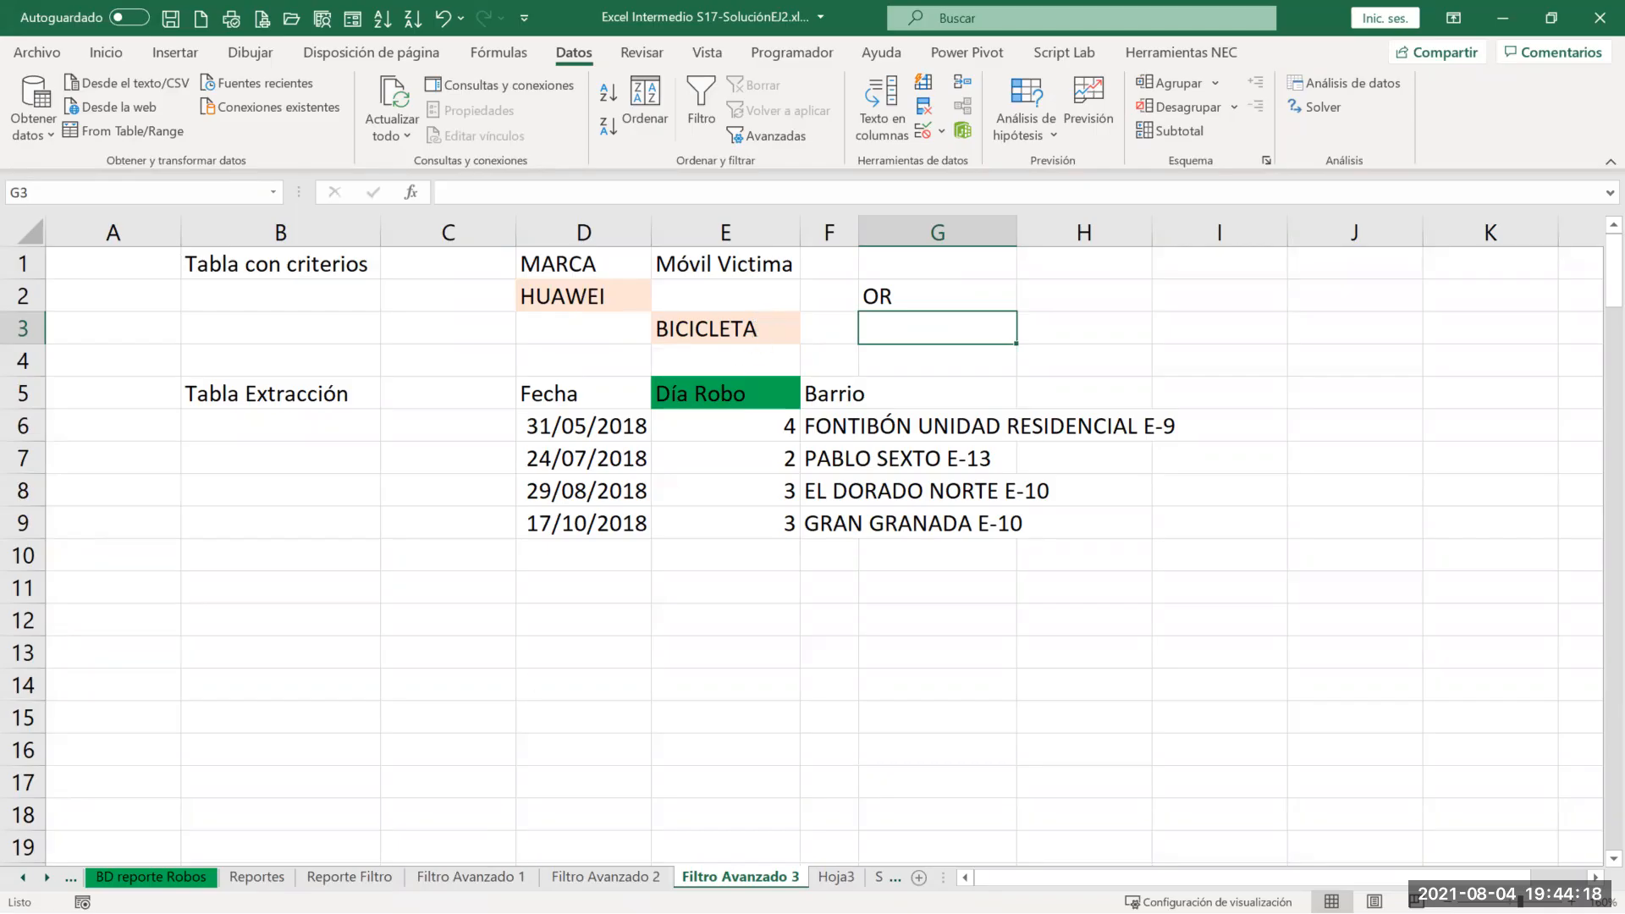
Step: On Filtro Avanzado 2, enter V, V, V in H1:J1 as the first row of the AND truth table
click(604, 876)
click(647, 296)
drag(648, 295, 681, 295)
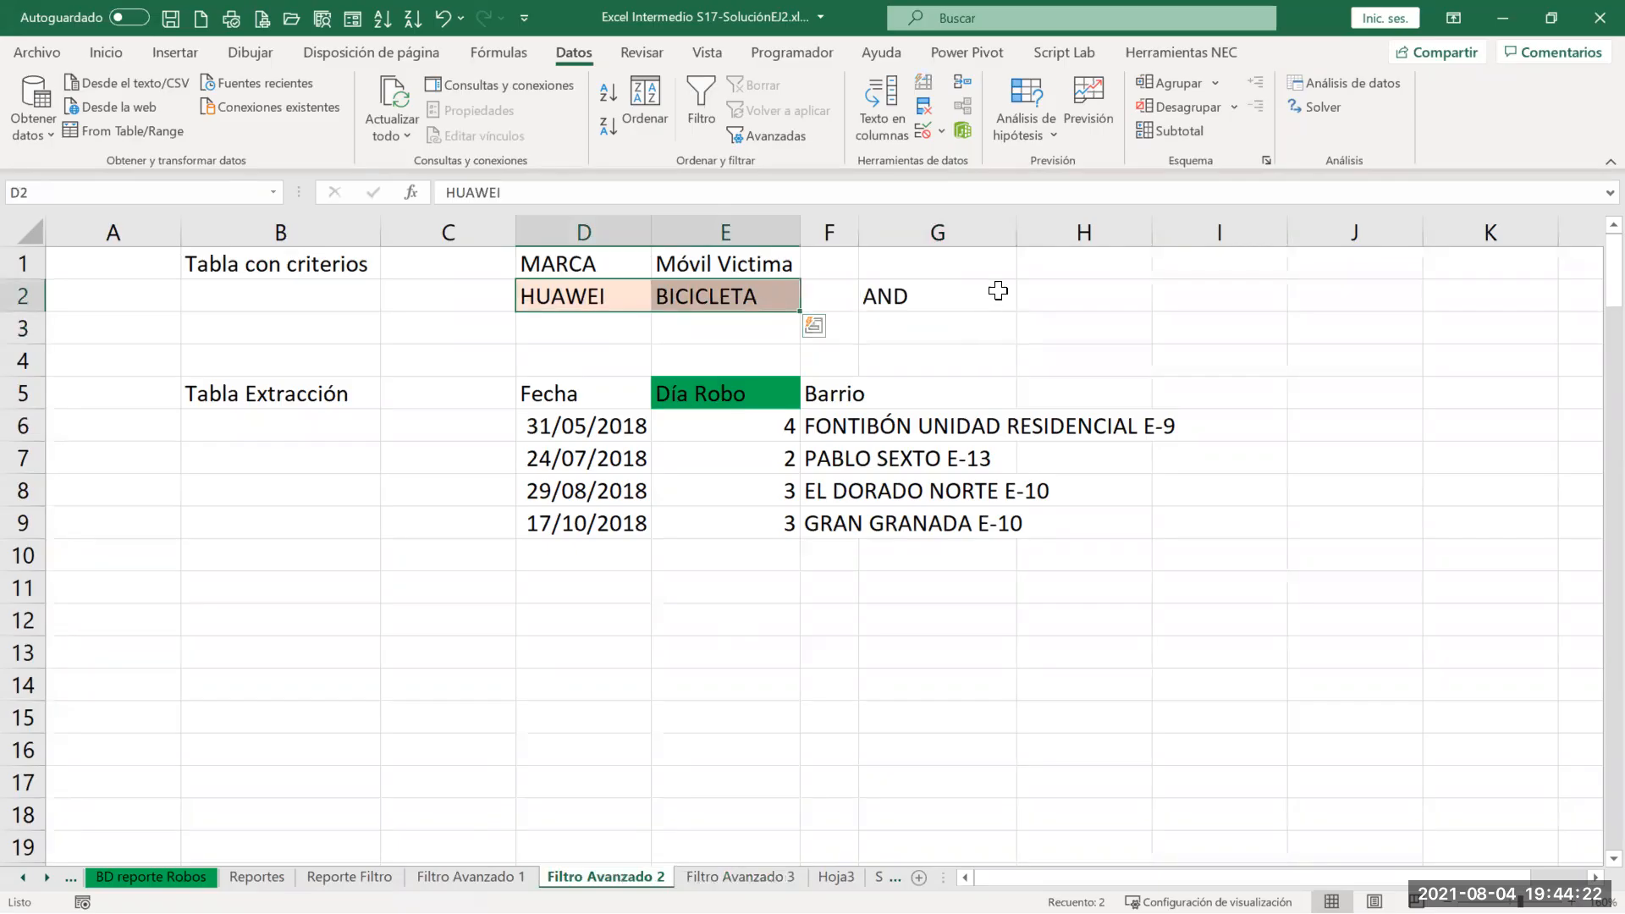
click(1052, 262)
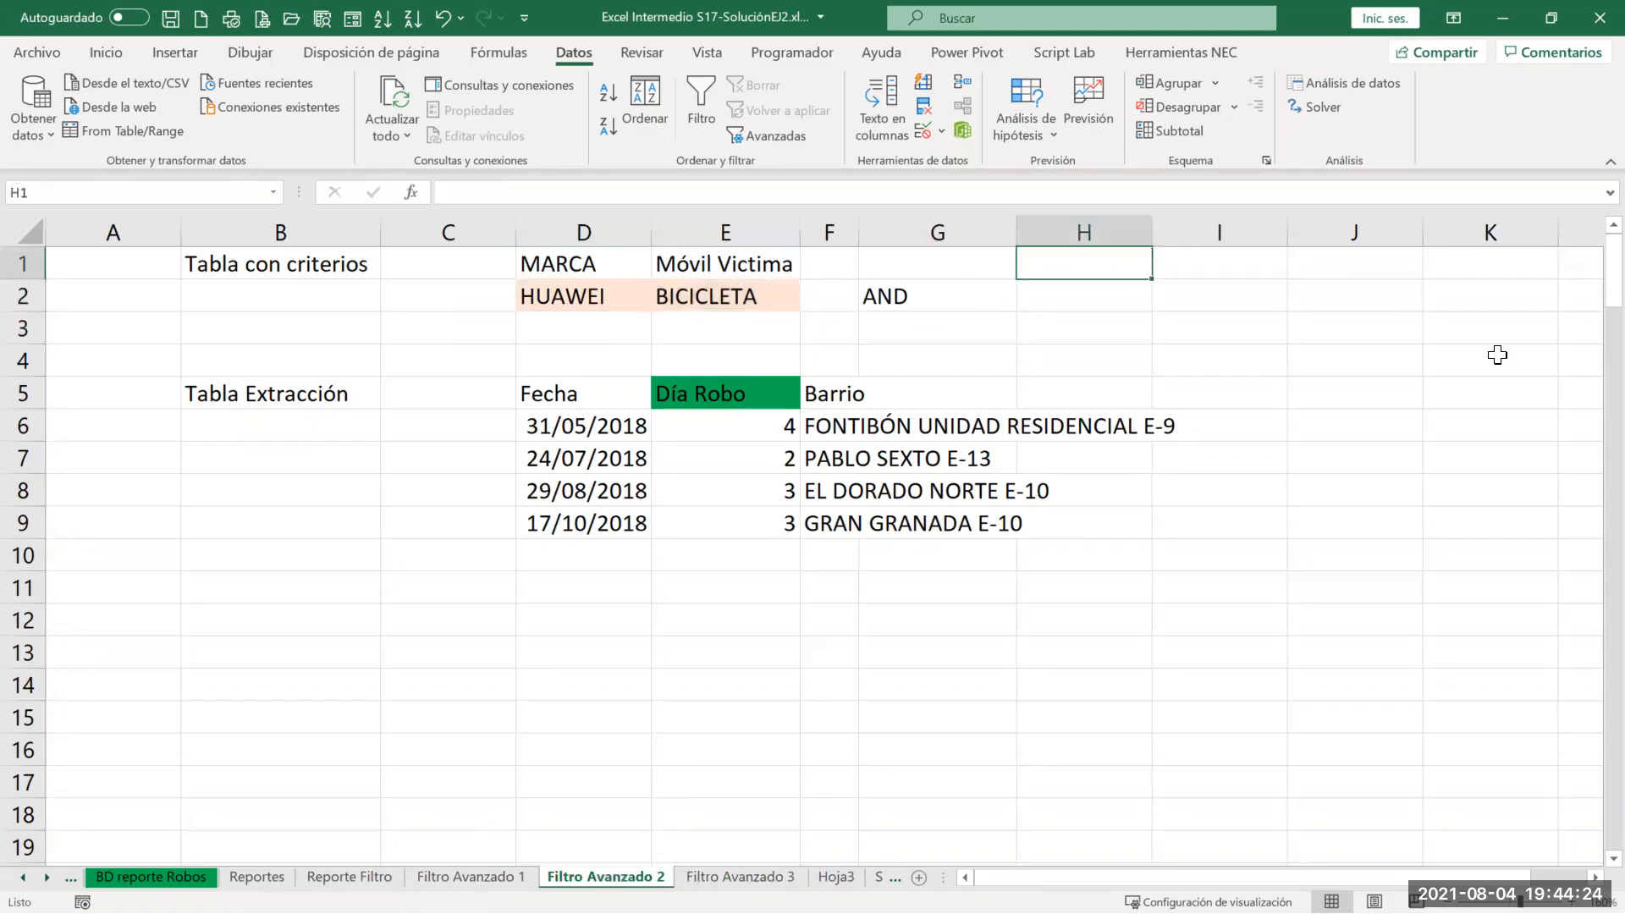
text(V)
key(Tab)
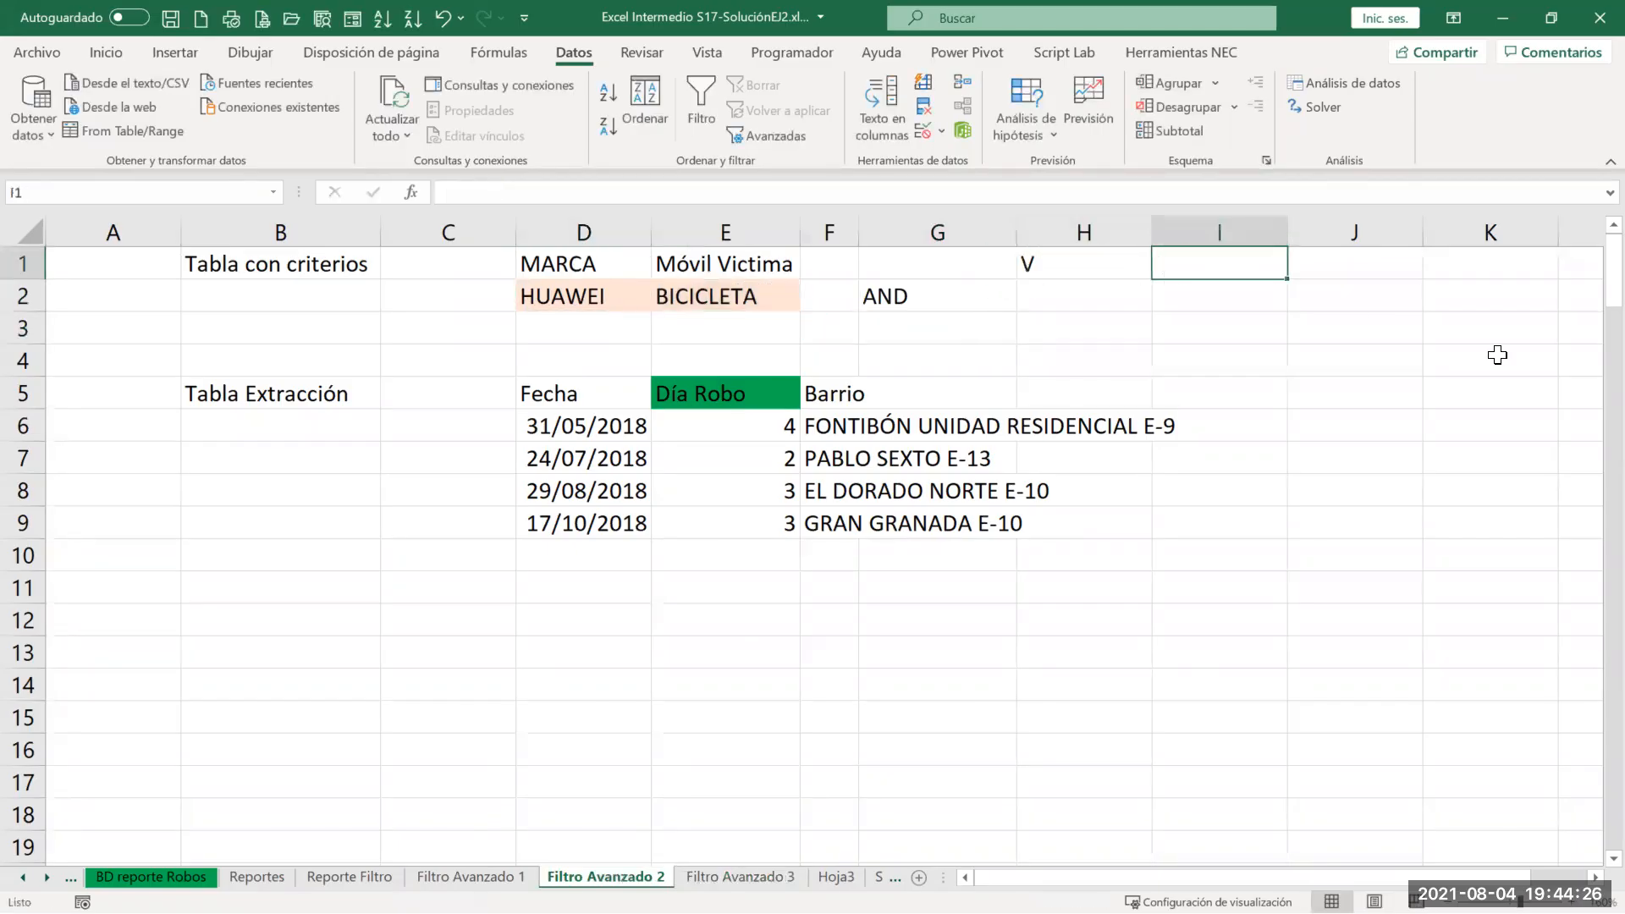
text(V)
key(Tab)
text(V)
key(Return)
Step: Enter V, F, F in H2:J2 as the second row of the AND truth table
key(Left)
key(Left)
text(V)
key(Tab)
text(F)
key(Tab)
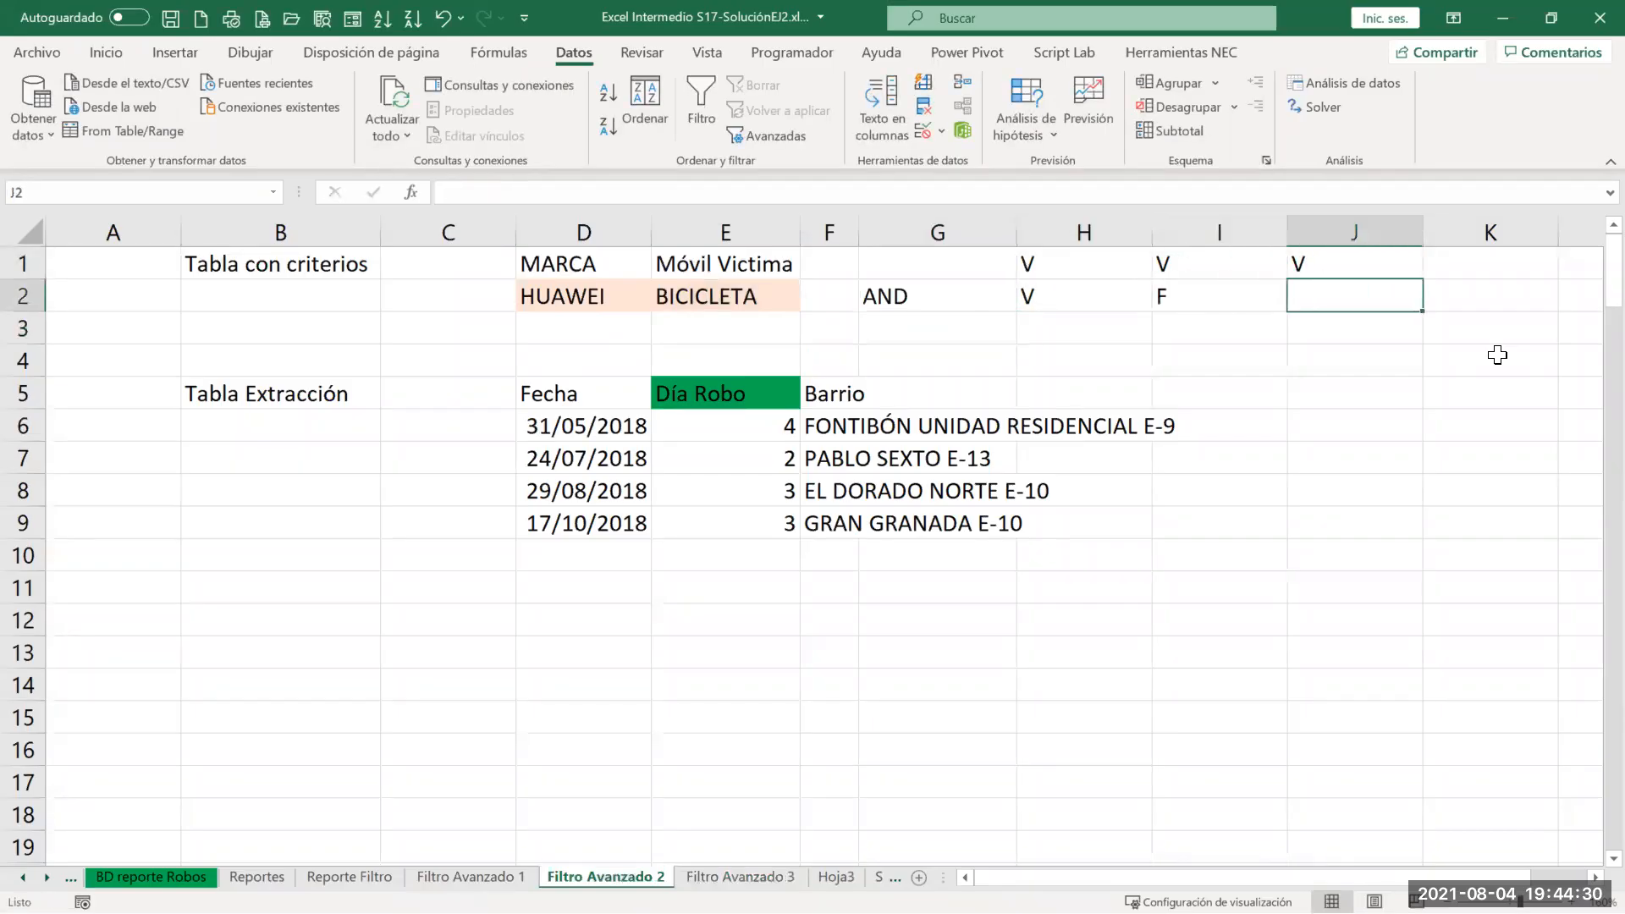
text(F)
key(Return)
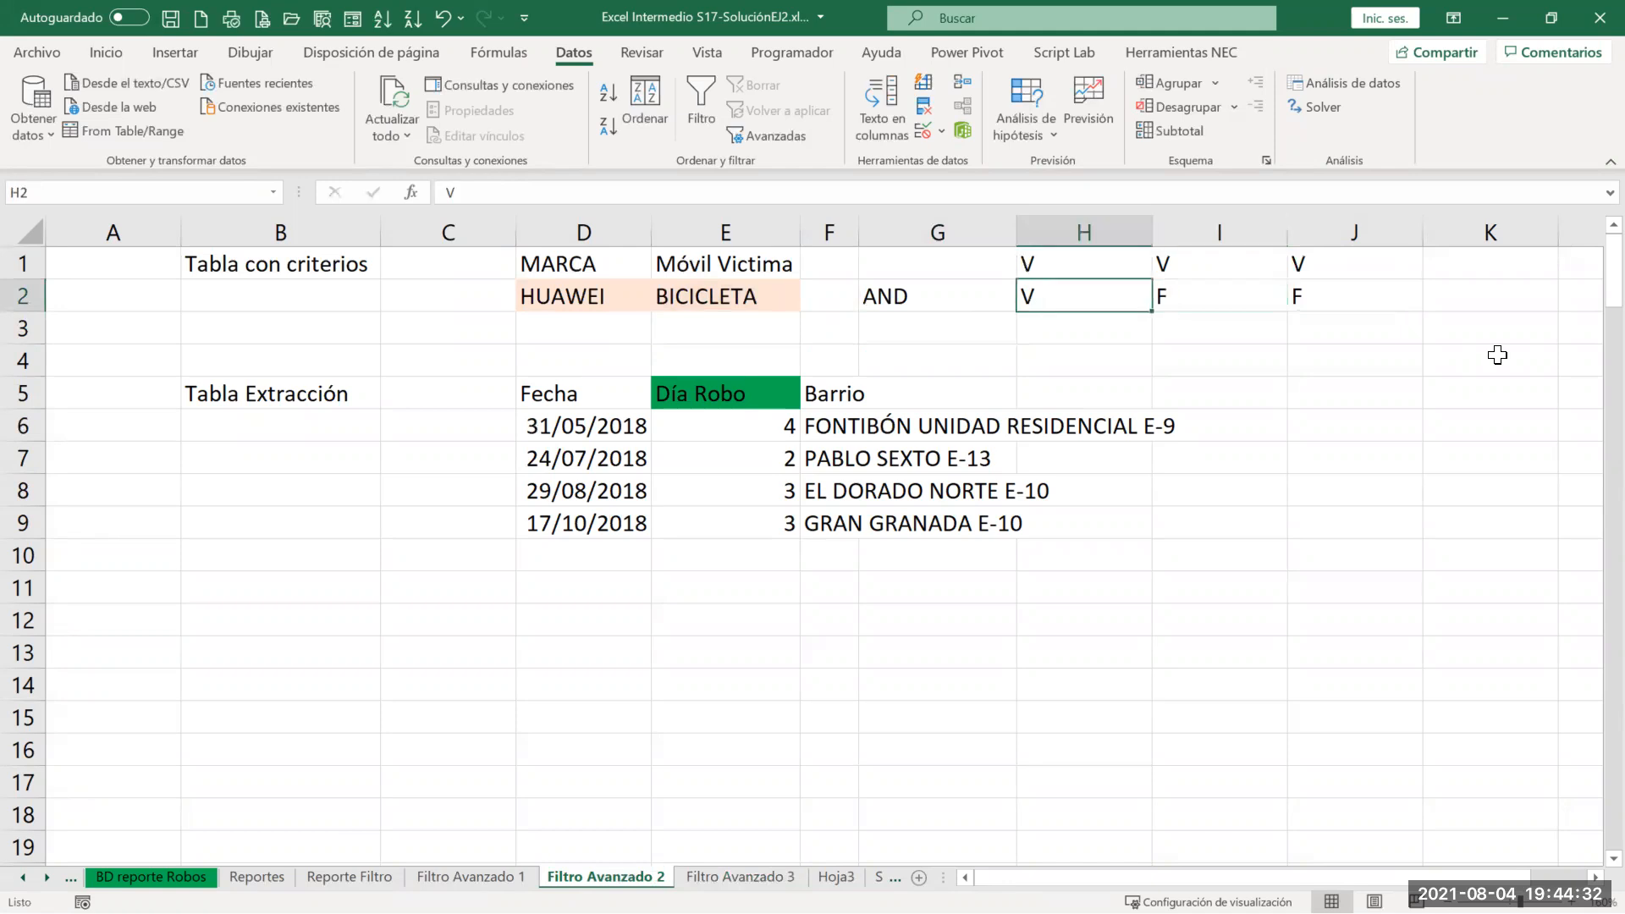
Step: Enter F, V, F in H3:J3 as the third row of the AND truth table
text(G)
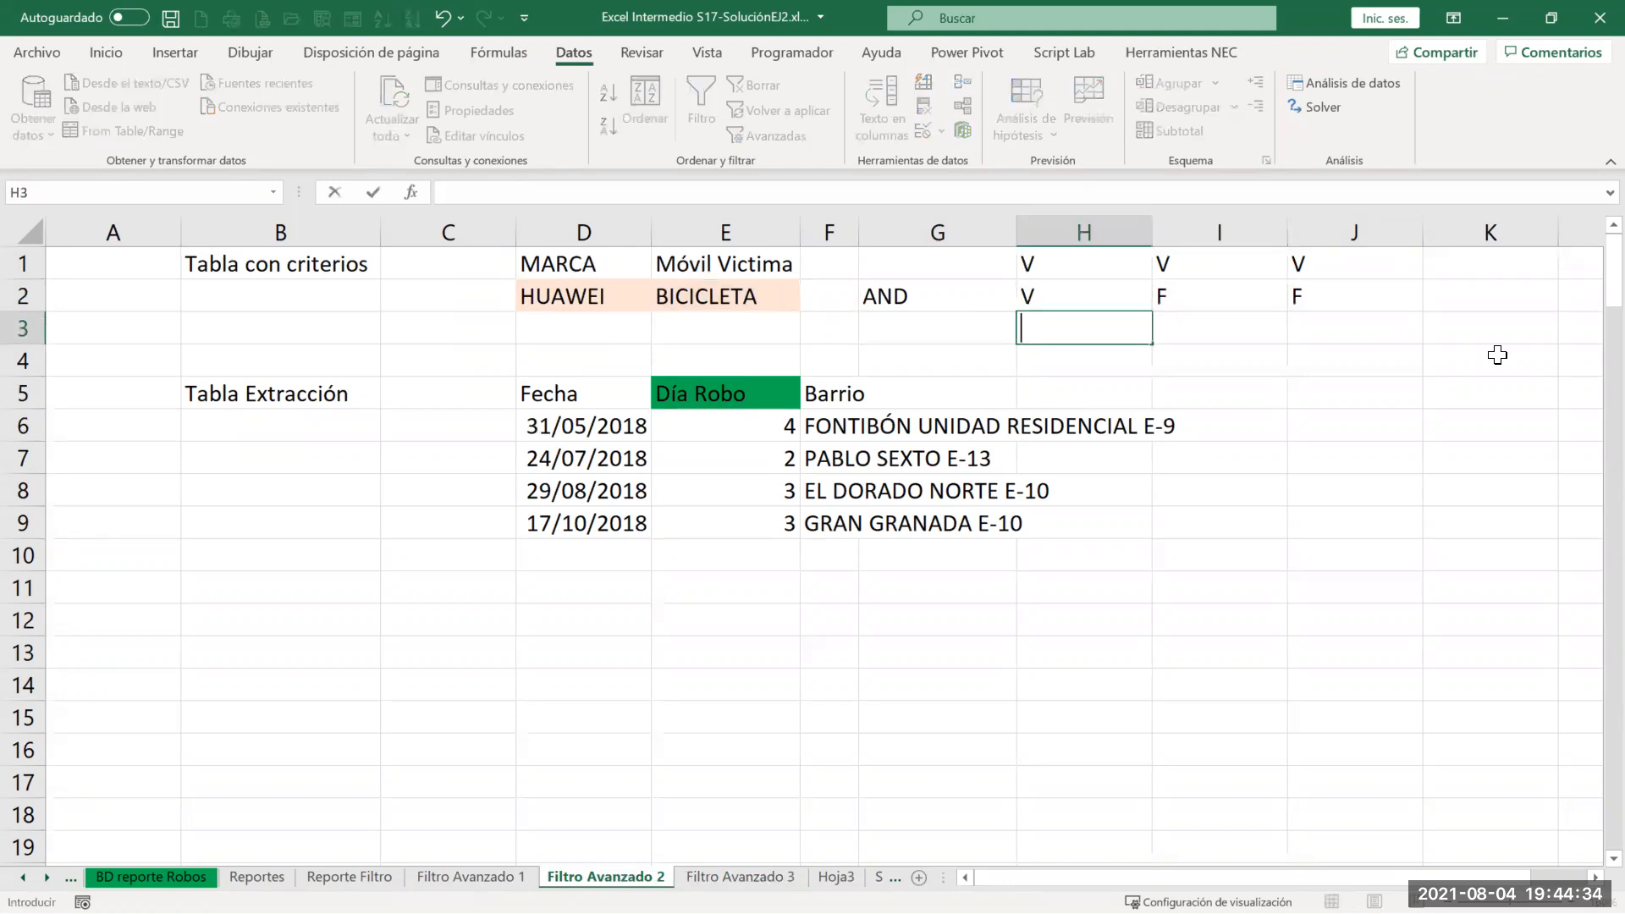
text(F)
key(Tab)
text(V)
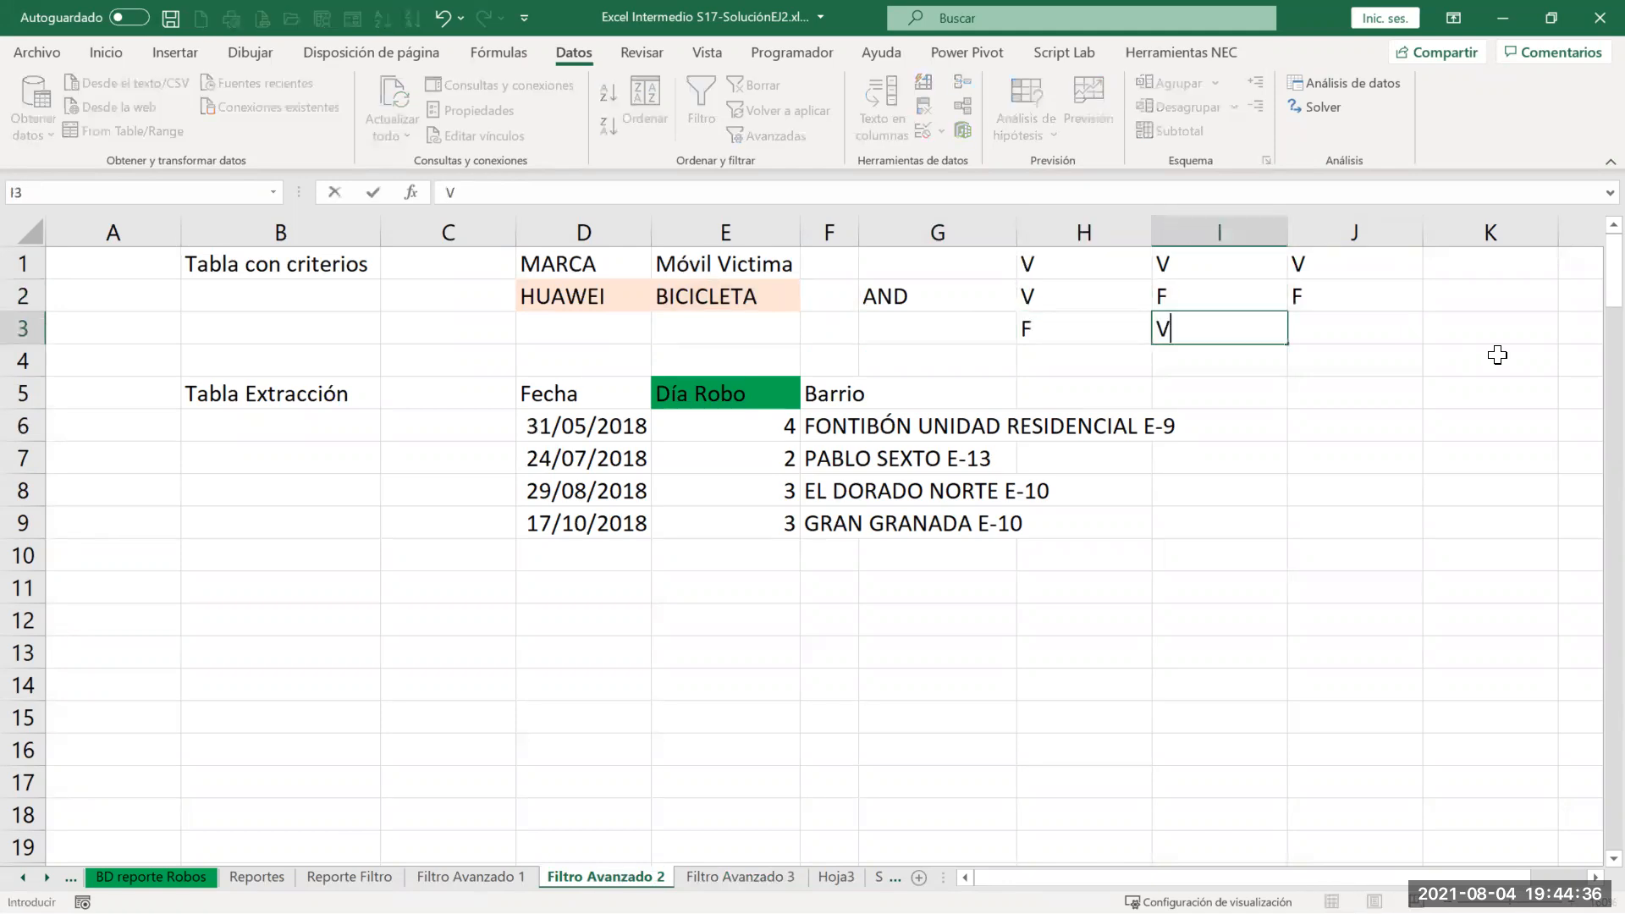
key(Tab)
text(F)
key(Return)
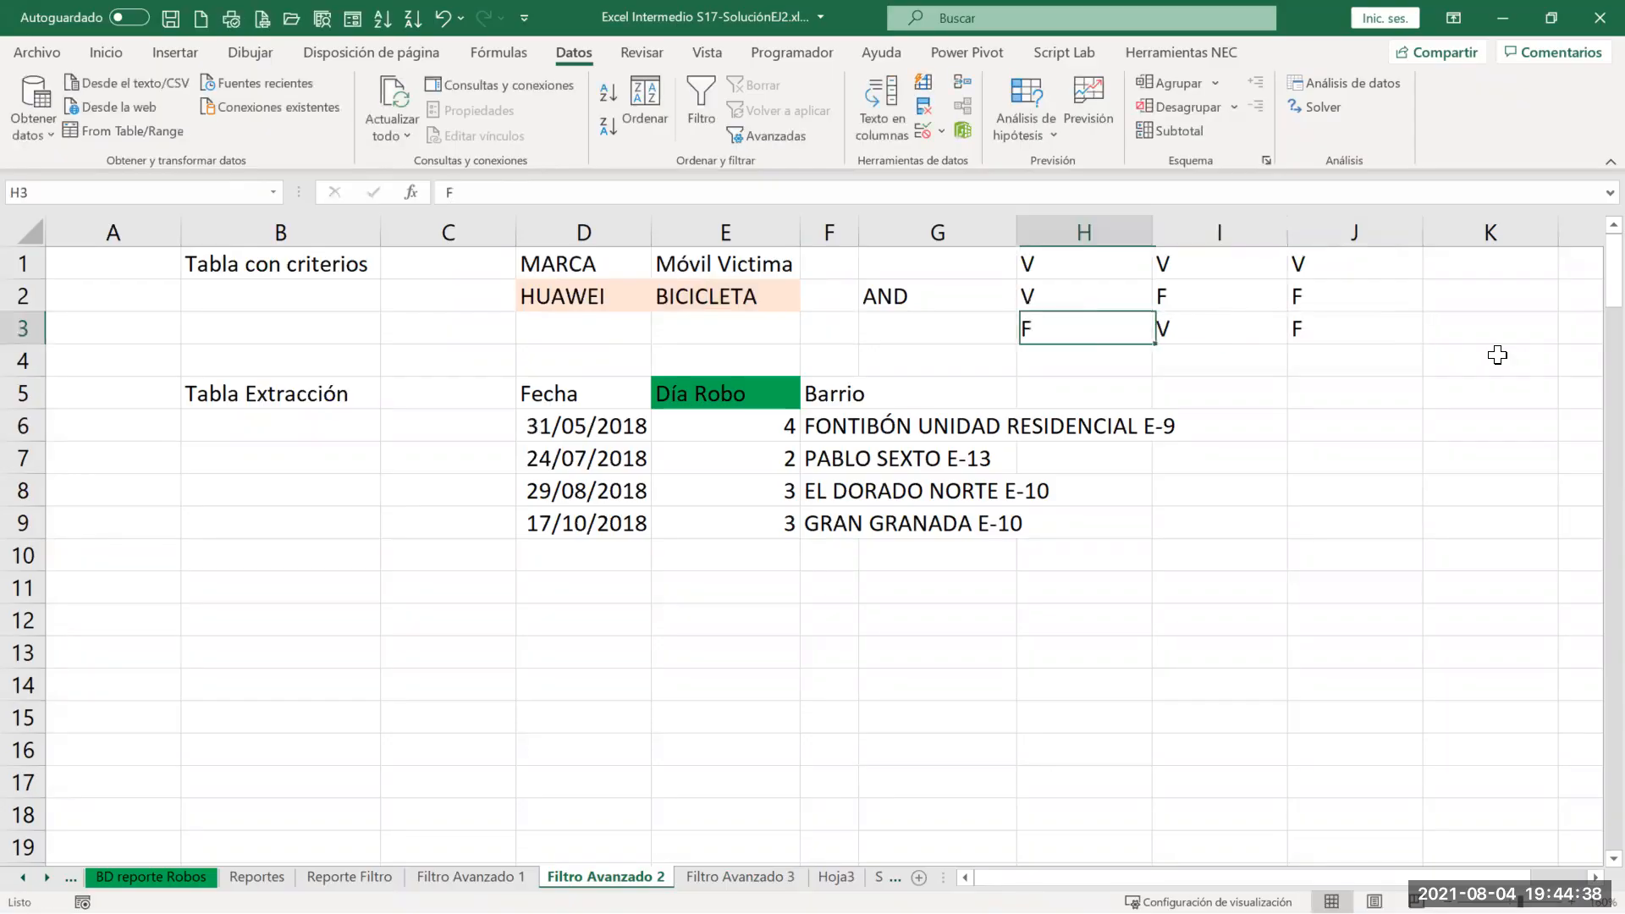
Step: Enter F, F, F in H4:J4 as the last row of the AND truth table
text(F)
key(Tab)
text(F)
key(Tab)
text(F)
key(Tab)
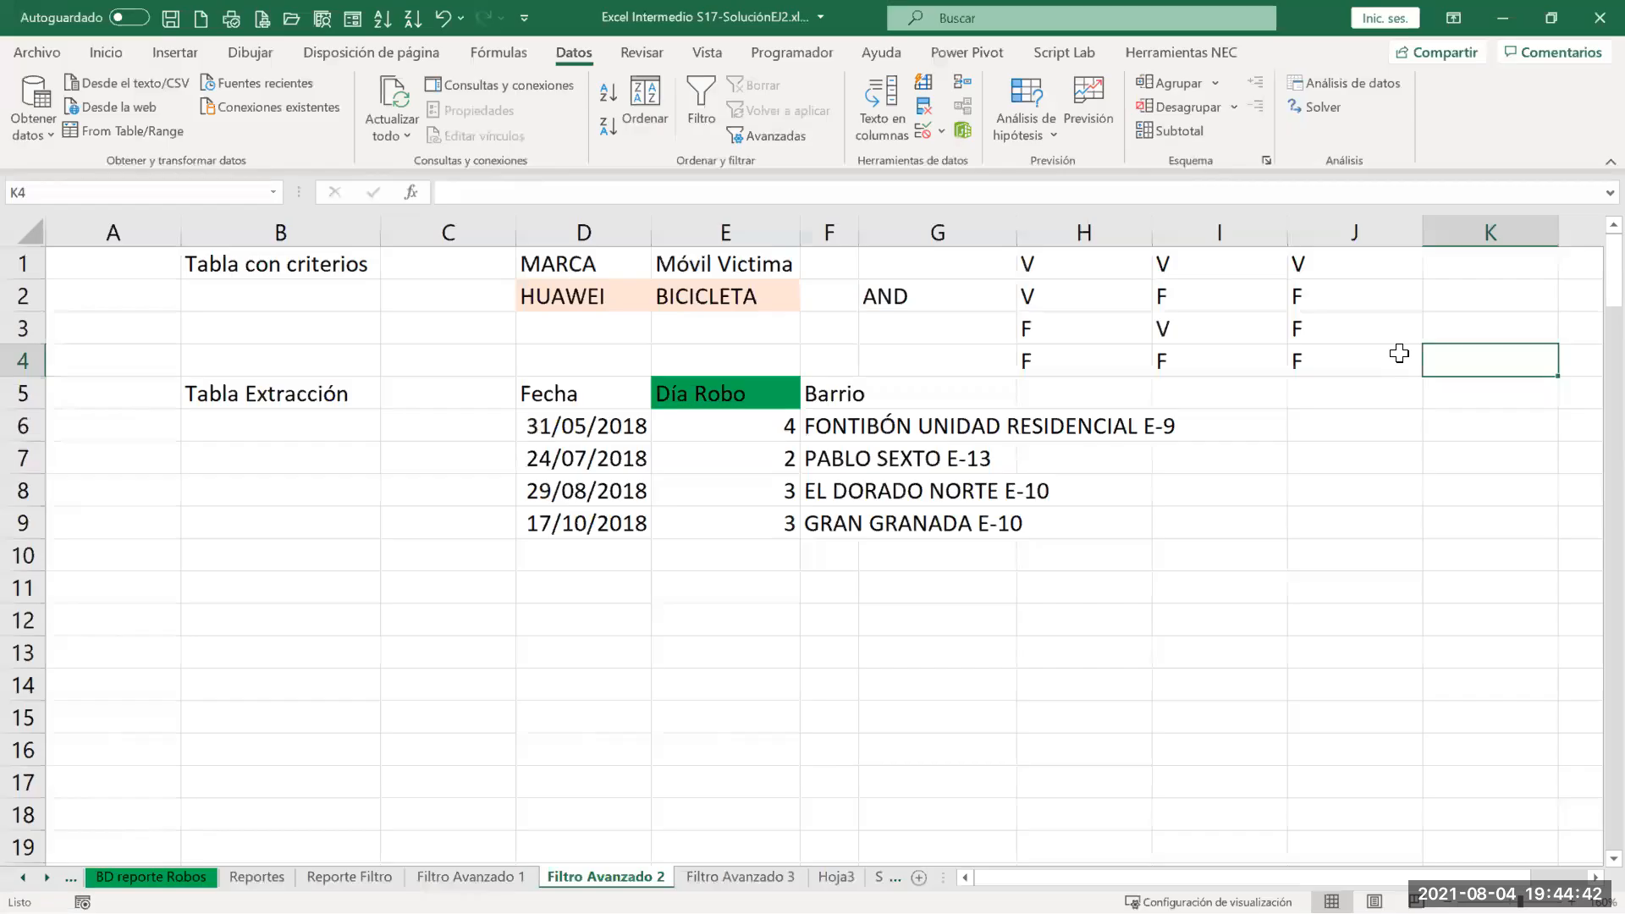
Step: Narrow columns H to J on Filtro Avanzado 2 equally so they closely fit the truth table's letters
drag(1059, 230, 1216, 230)
drag(1321, 212, 1409, 232)
click(1142, 227)
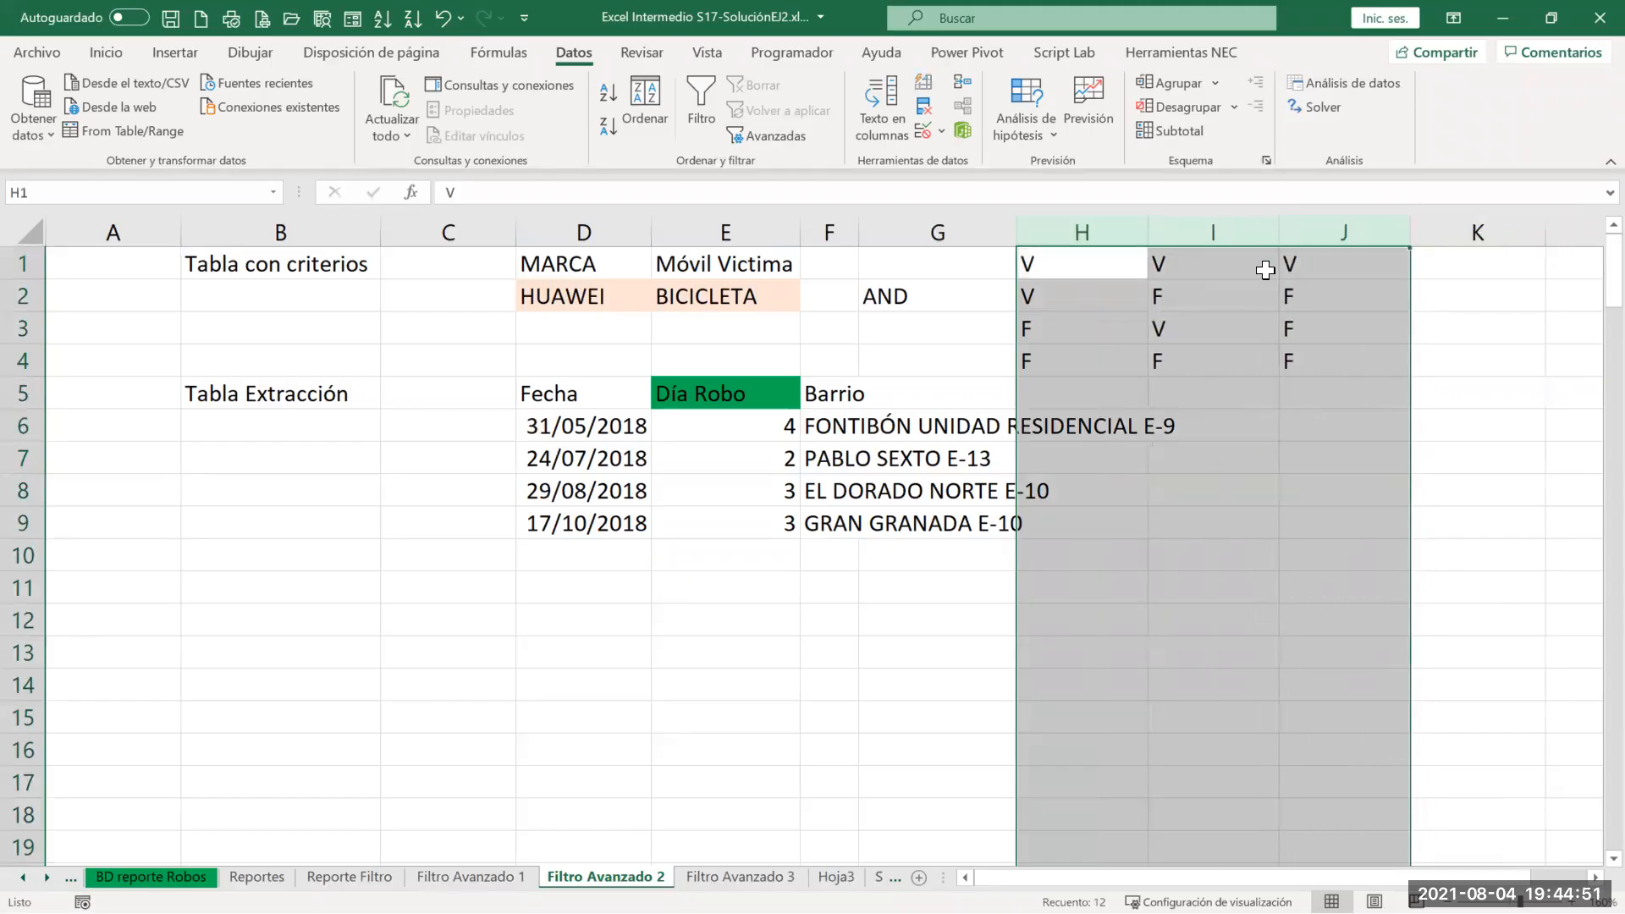
click(1107, 259)
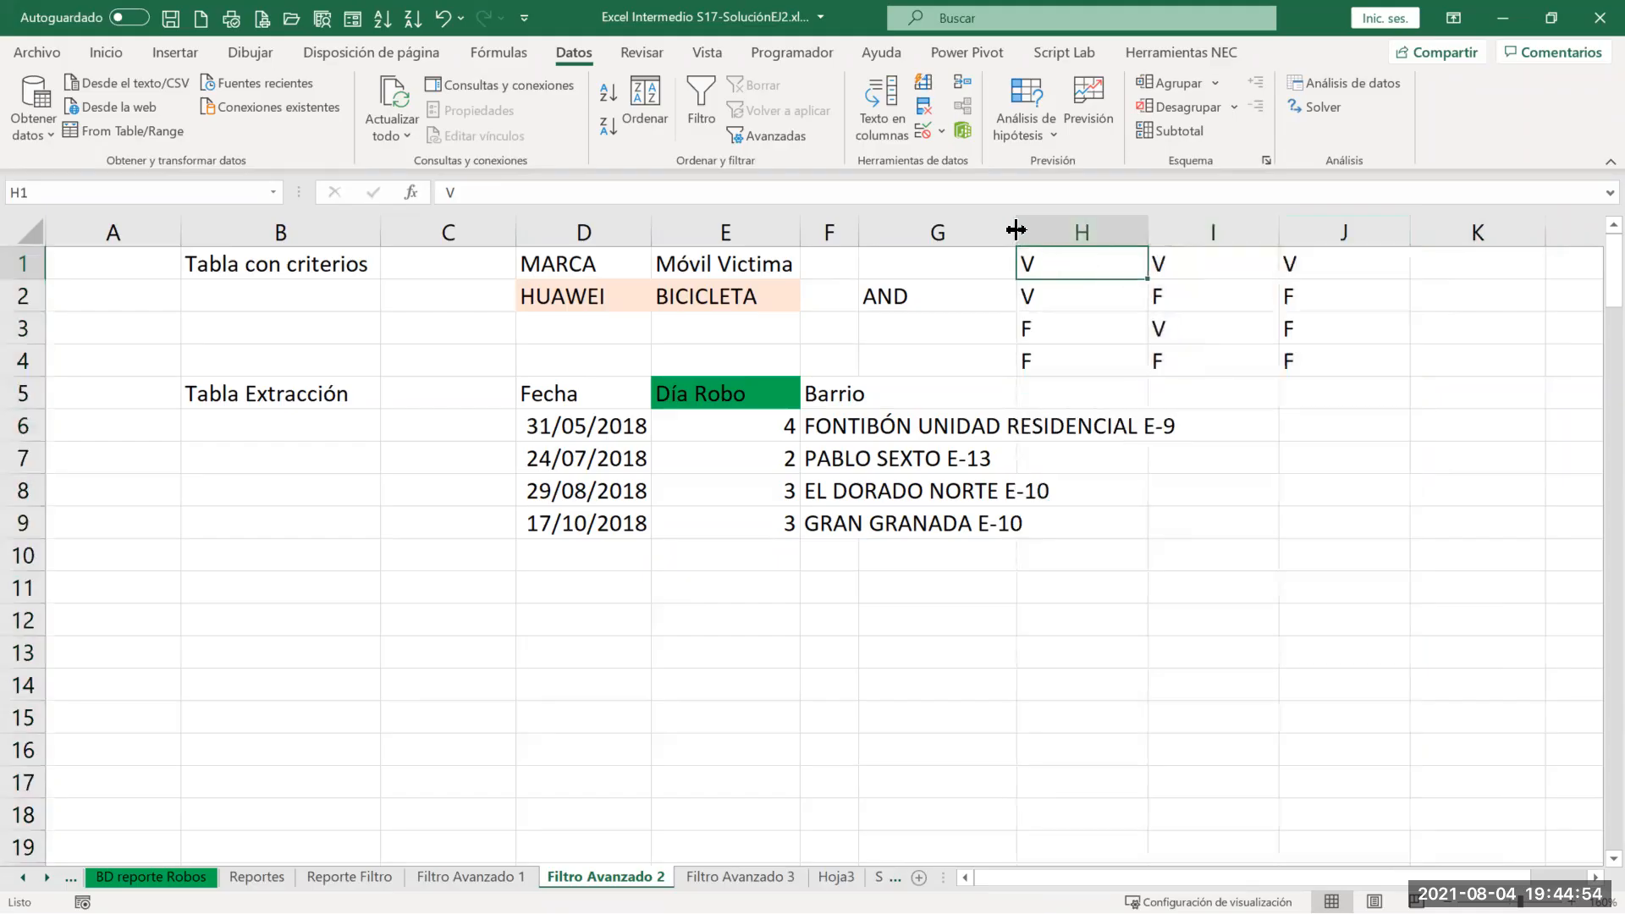
drag(1081, 228, 1319, 232)
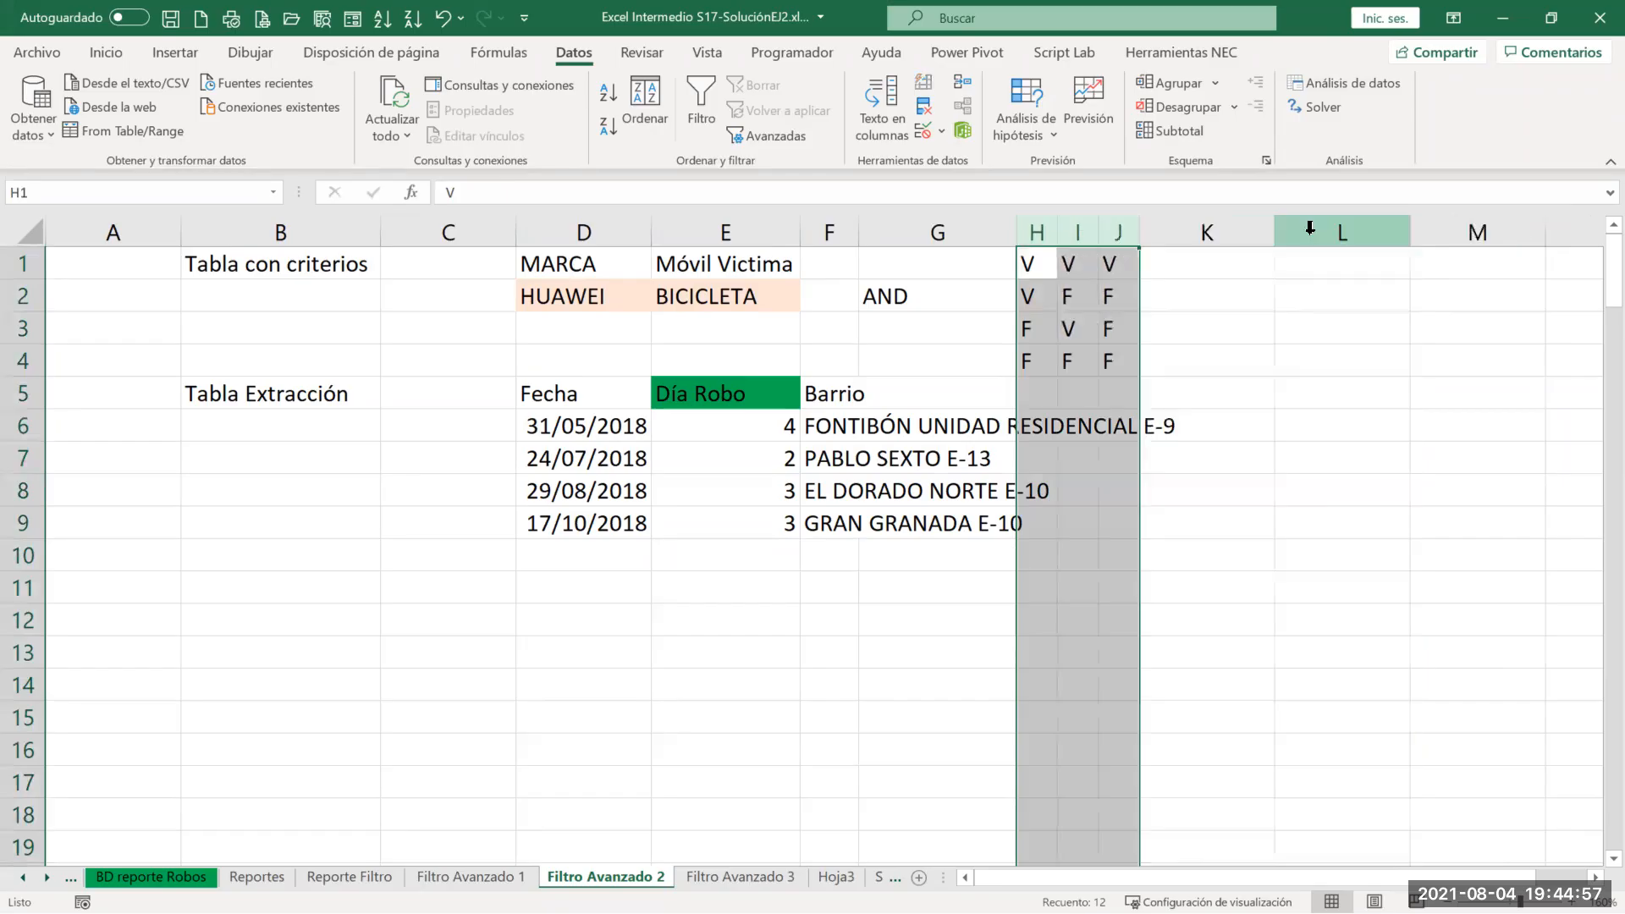
Step: Highlight the V result in J1 with a standard green fill and white text
click(1115, 262)
click(104, 53)
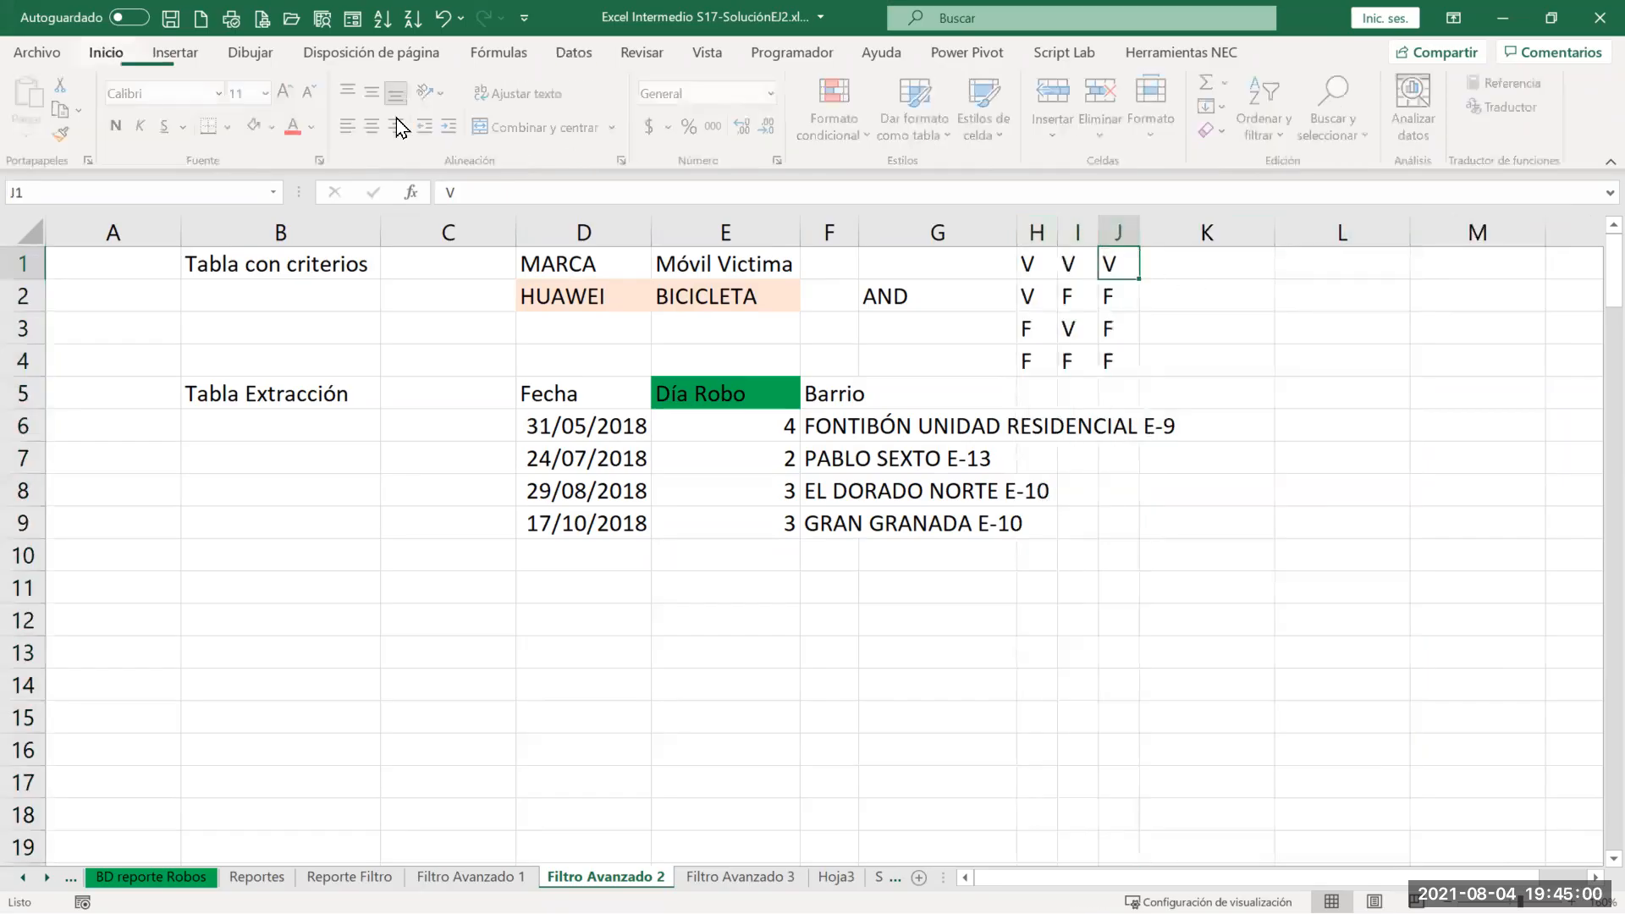
click(276, 127)
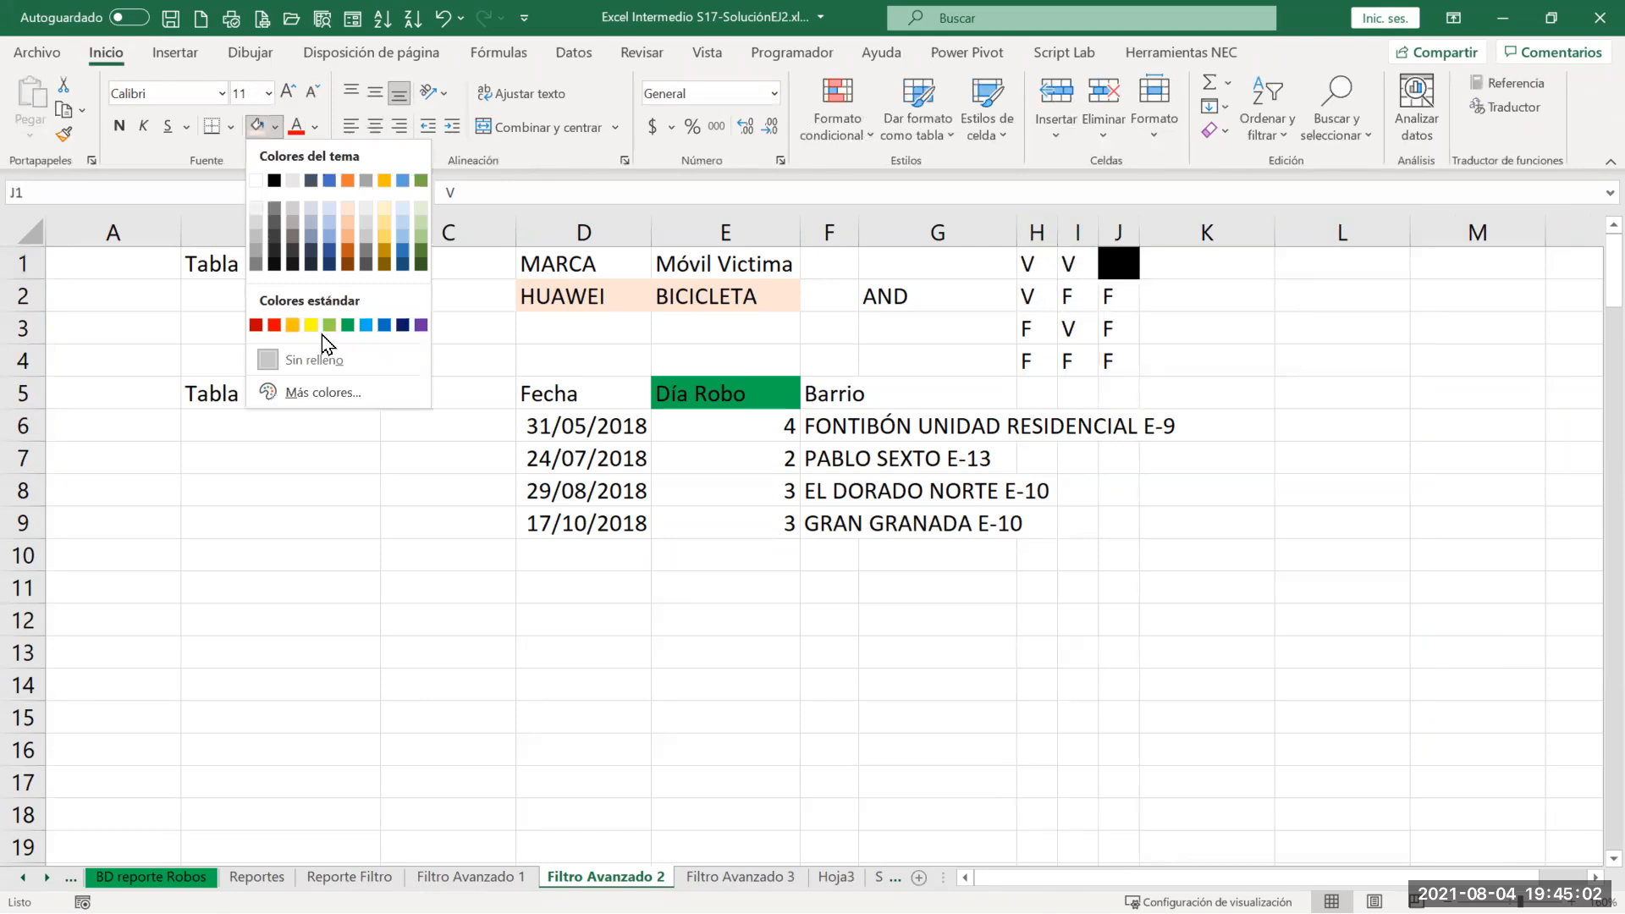
click(348, 326)
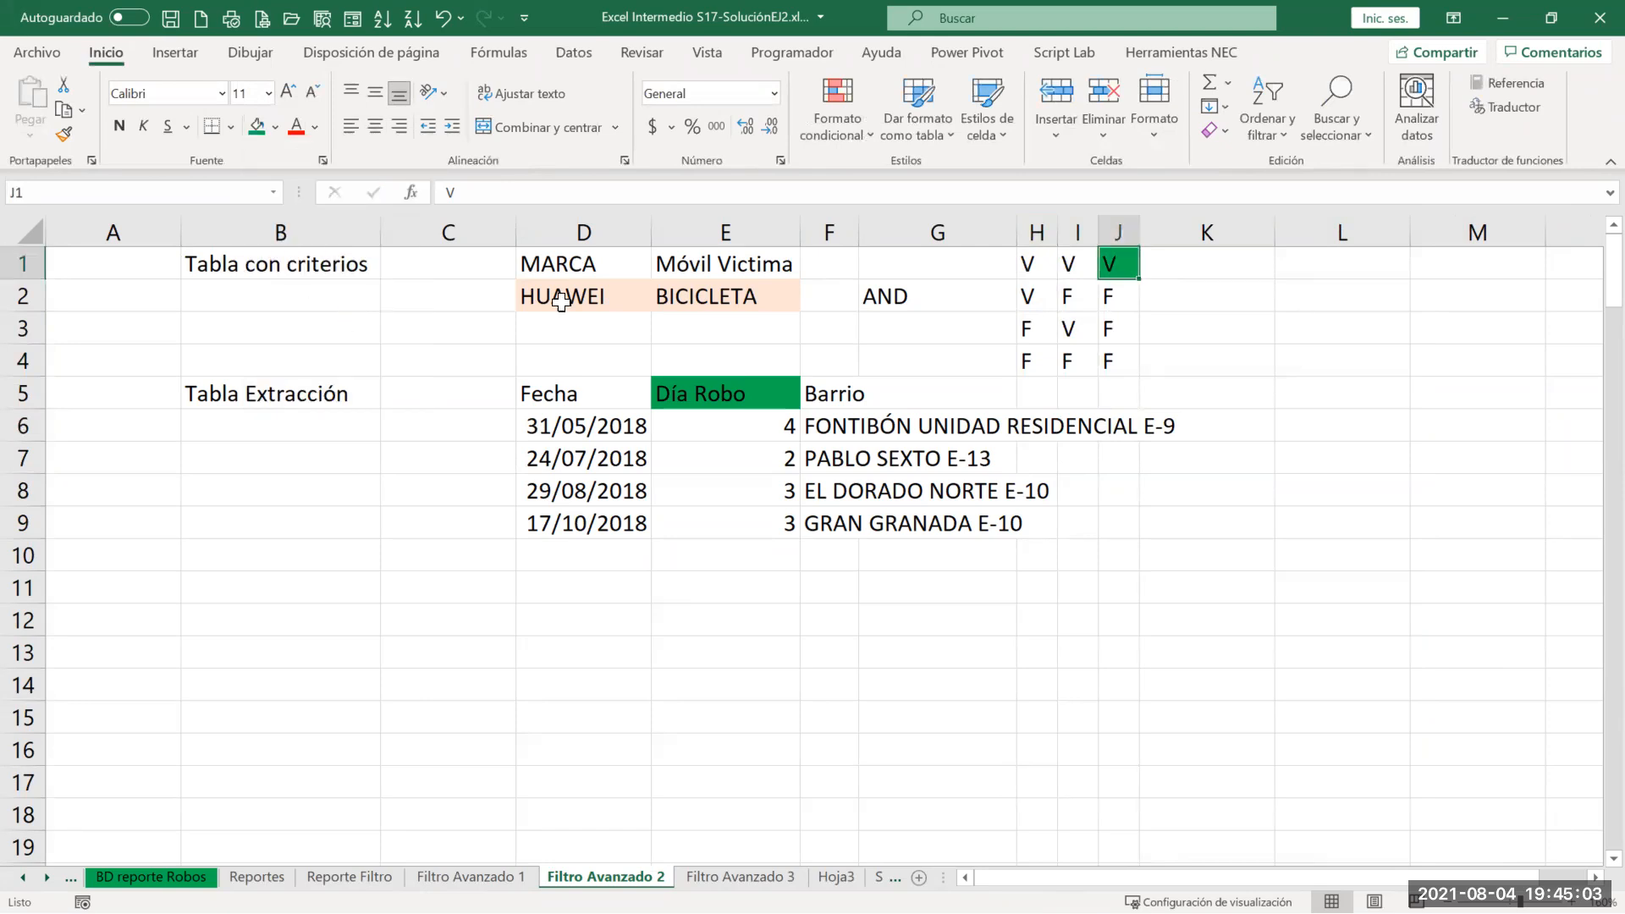
click(315, 128)
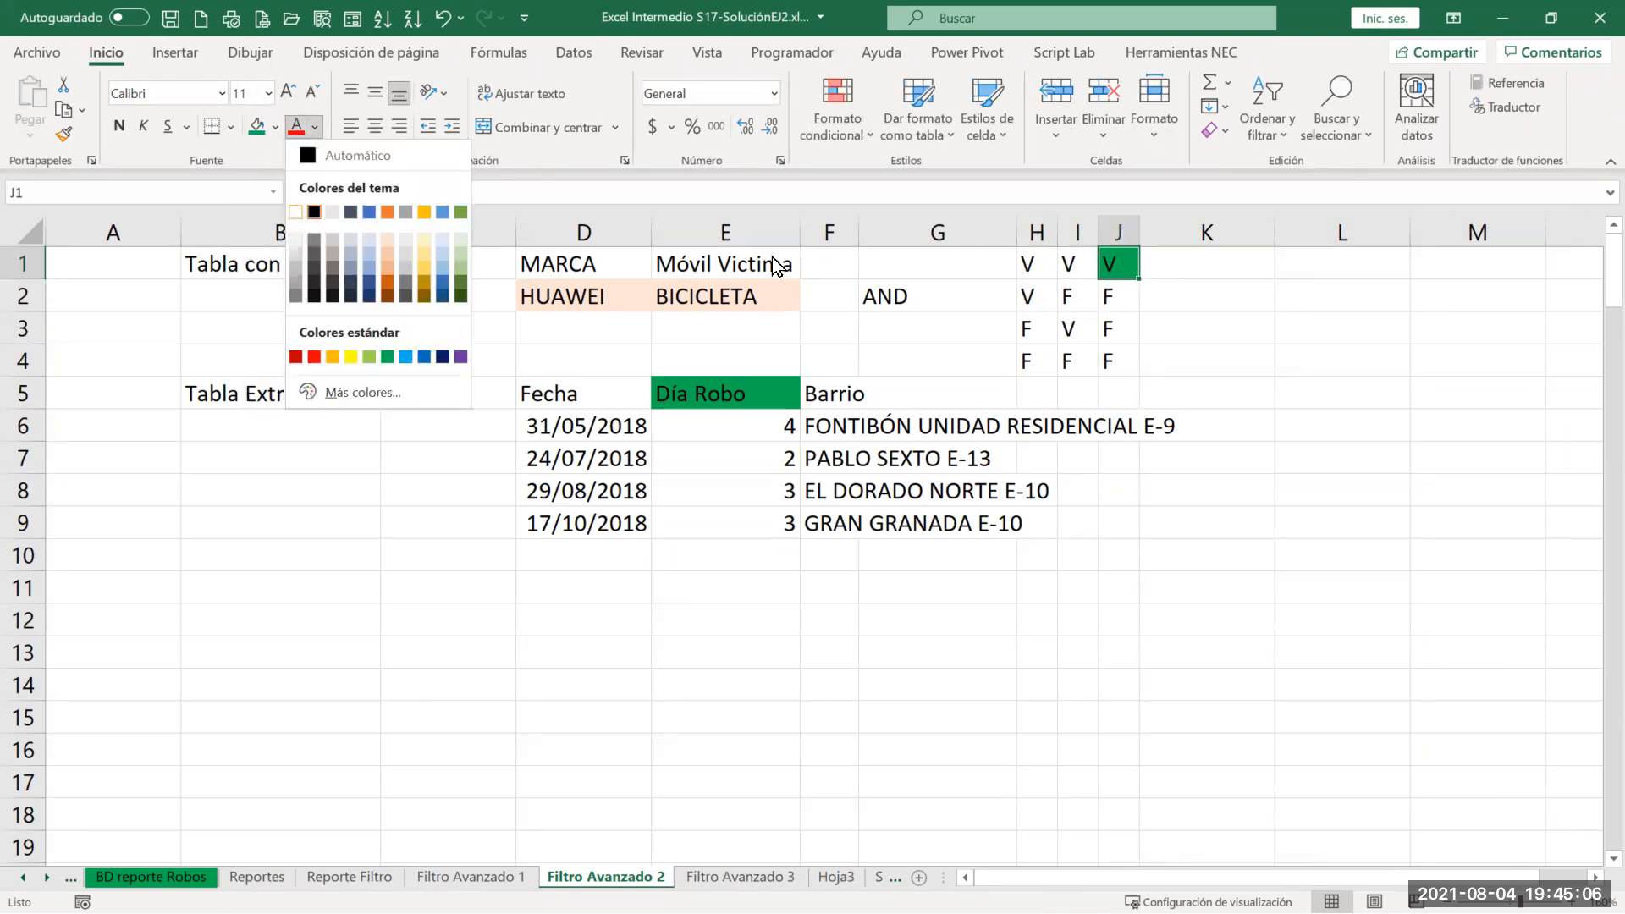
click(293, 212)
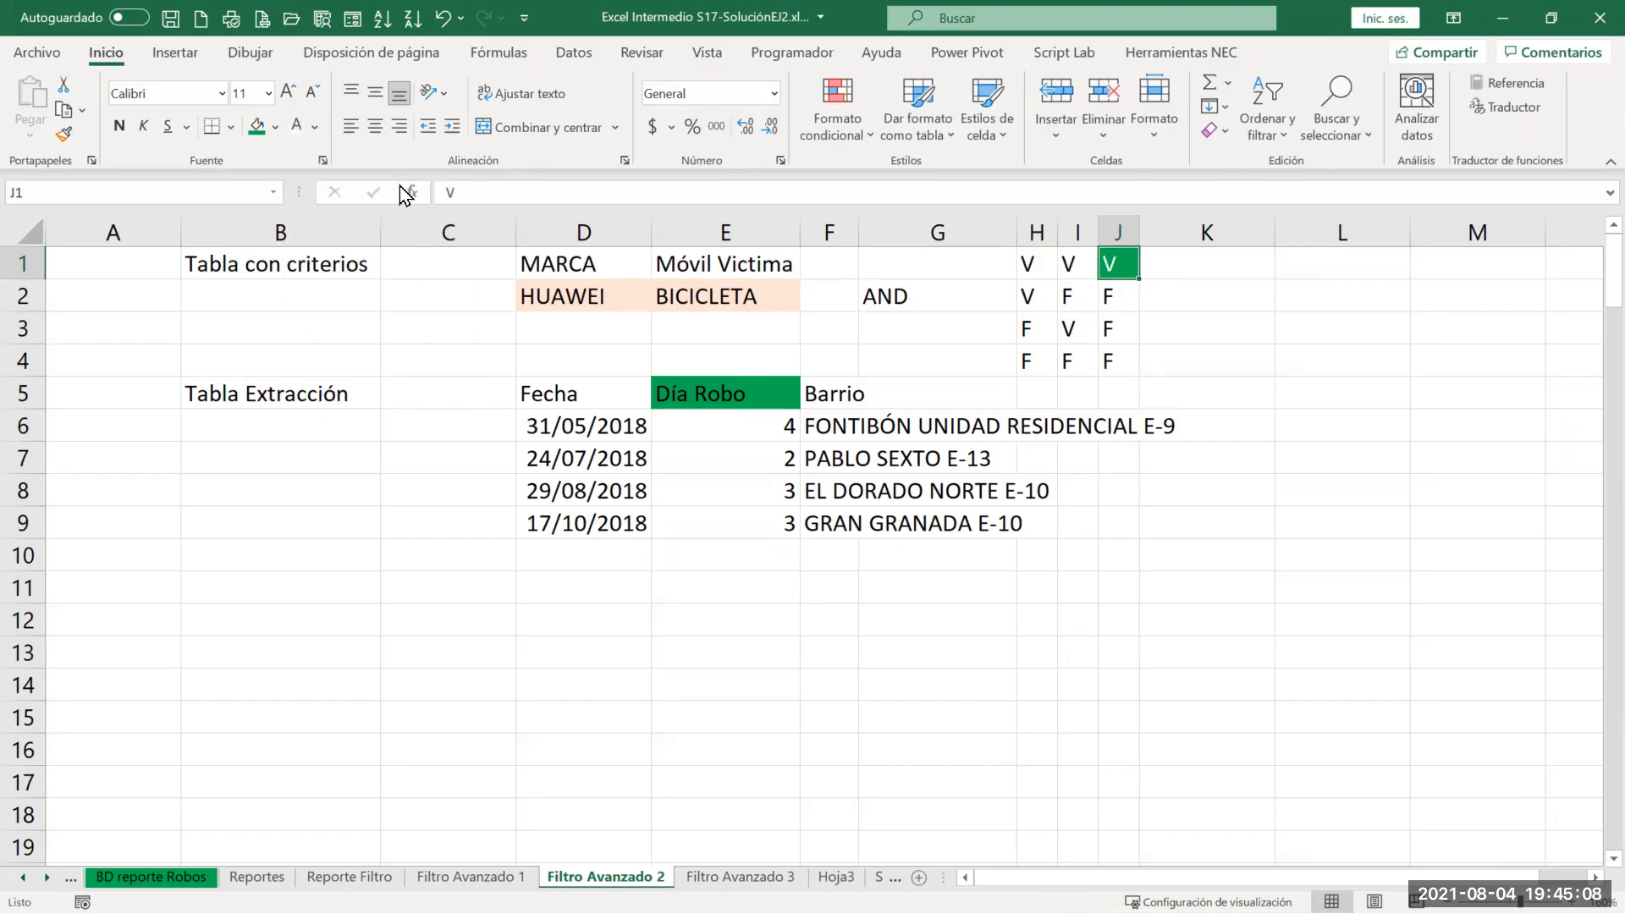
Step: Copy the truth table range H1:J5 from Filtro Avanzado 2 to H1 of Filtro Avanzado 3
drag(1028, 262, 1113, 384)
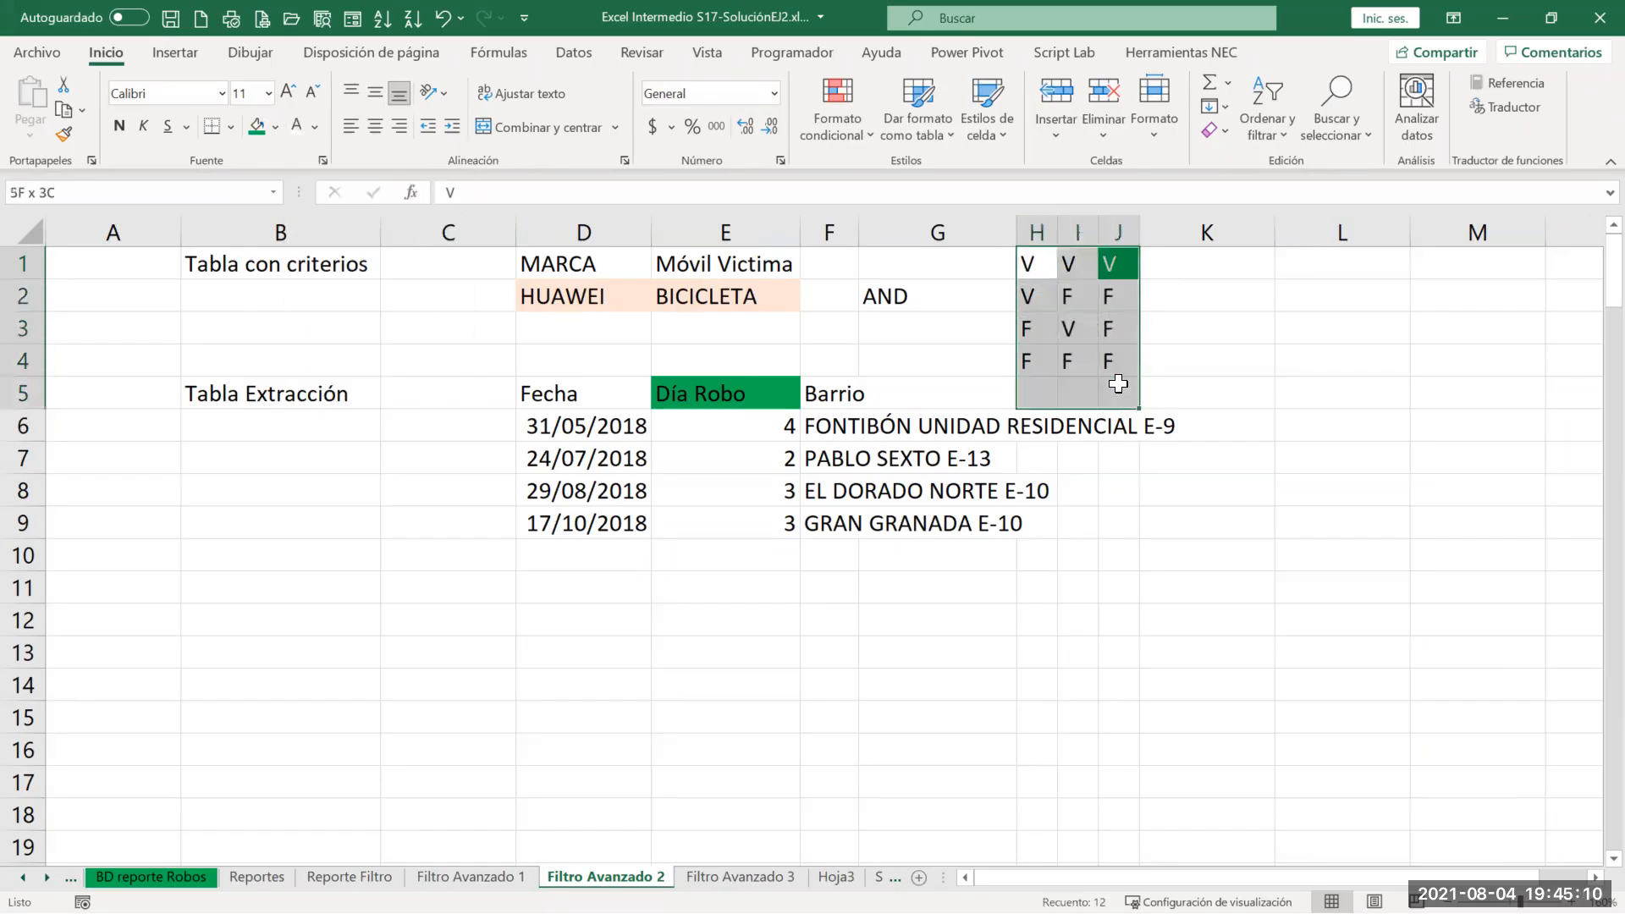
key(ctrl+c)
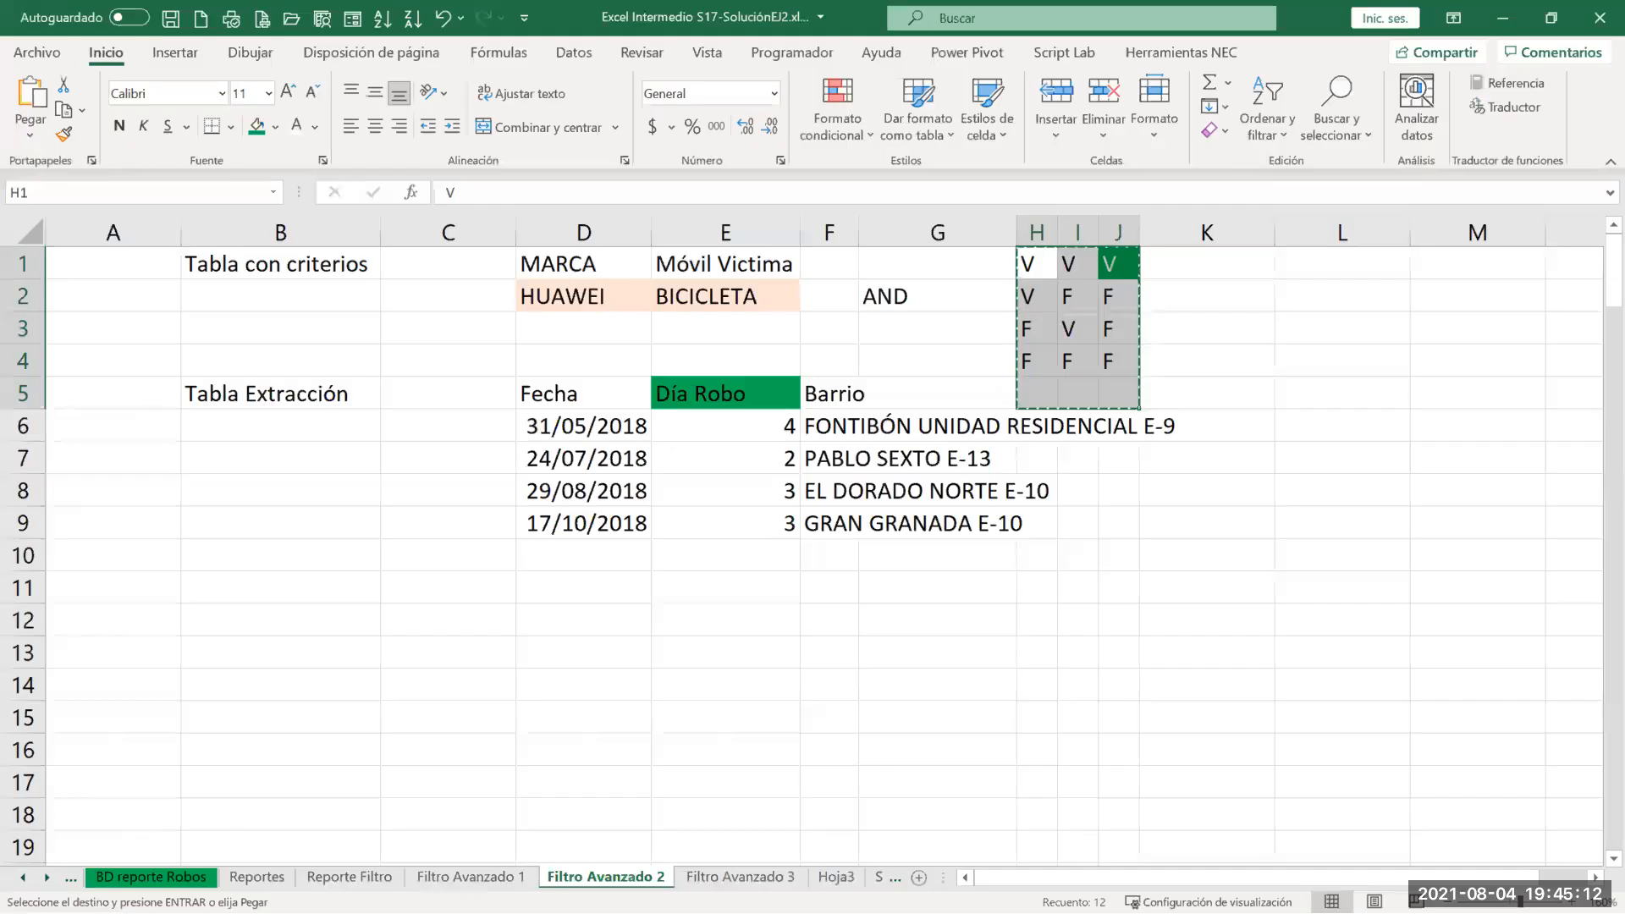
click(740, 877)
click(1082, 251)
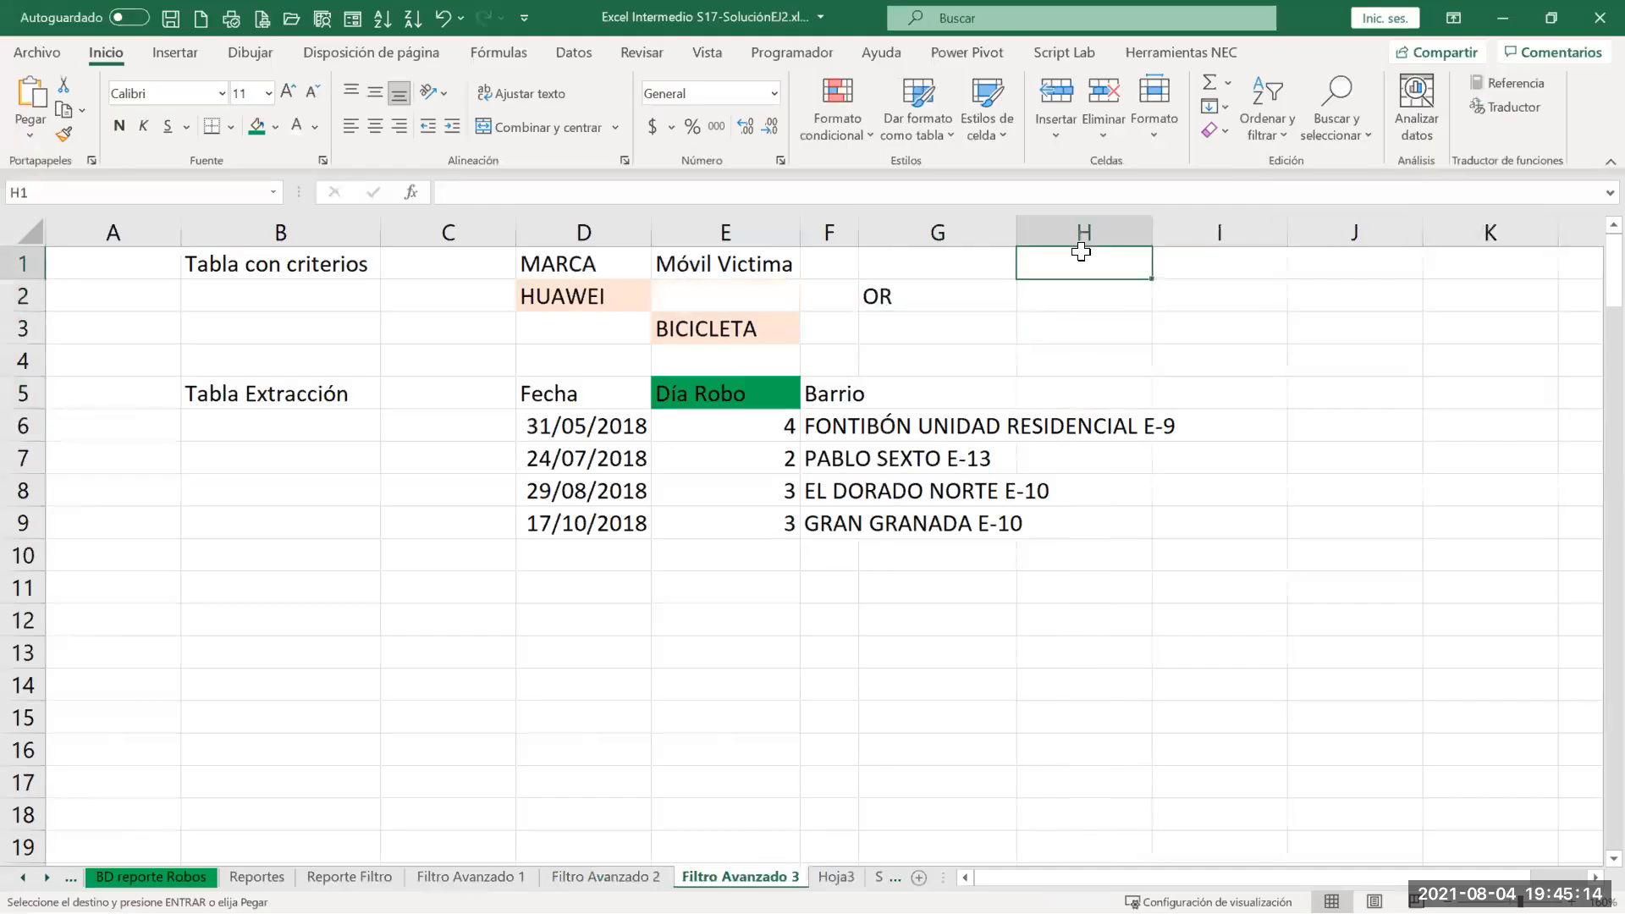
key(Return)
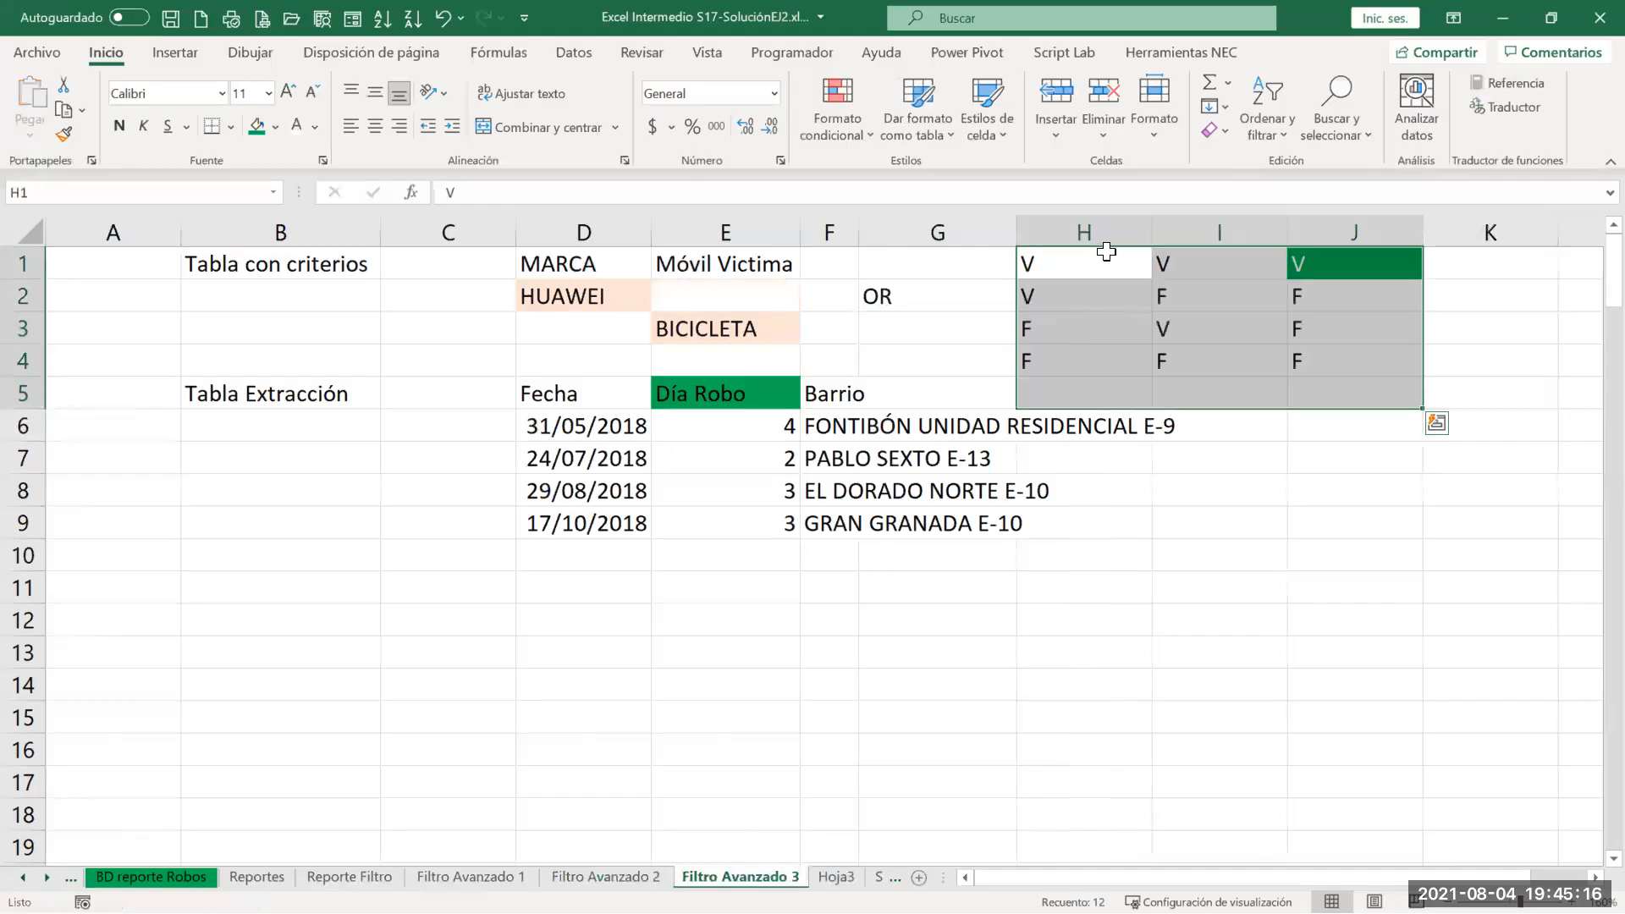
Step: Narrow columns H to J on Filtro Avanzado 3 to suit the pasted truth table
drag(1139, 230, 1385, 230)
drag(1287, 232, 1144, 230)
click(1049, 298)
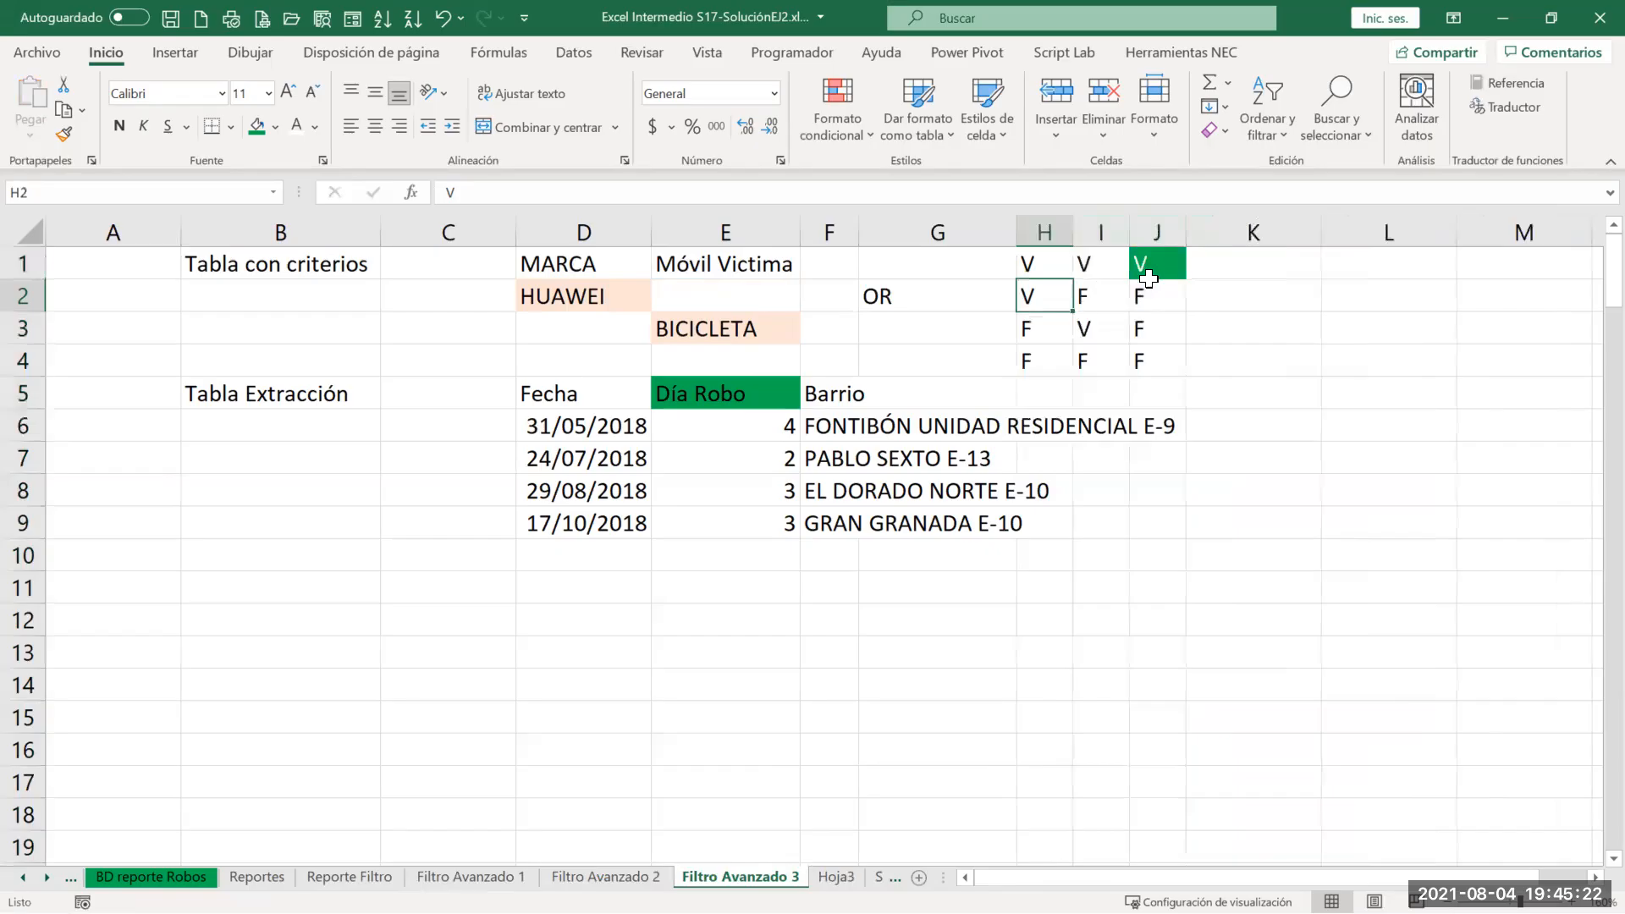
Step: Copy the green V result from J1 into J2 and J3 to turn the table into an OR truth table
click(1147, 263)
key(ctrl+c)
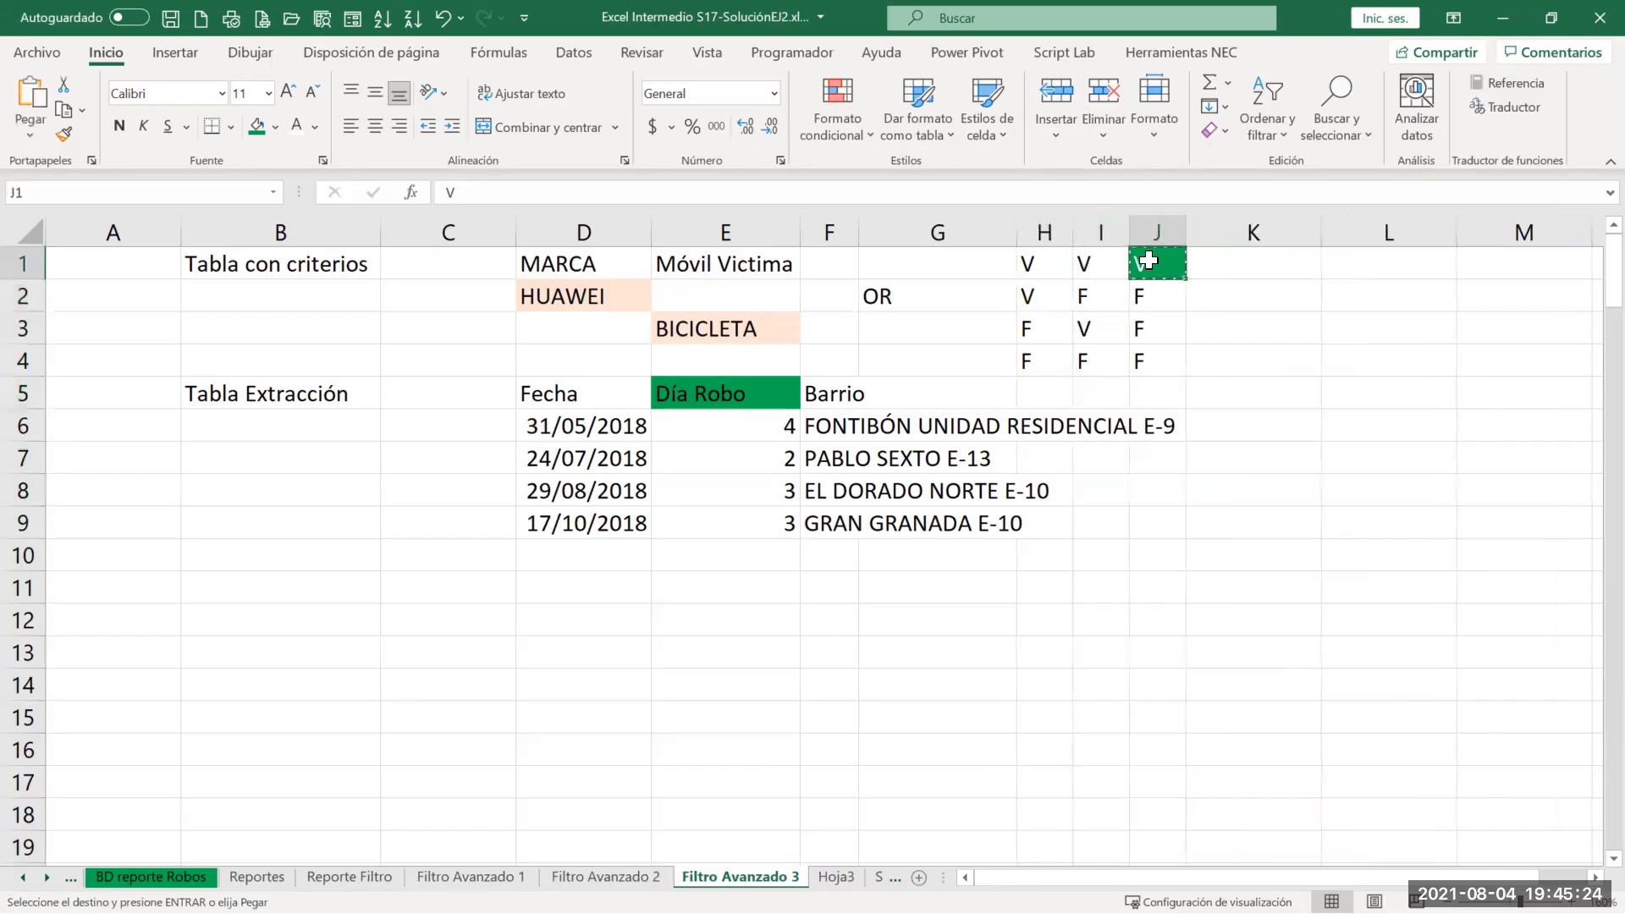
key(Down)
key(Return)
key(ctrl+c)
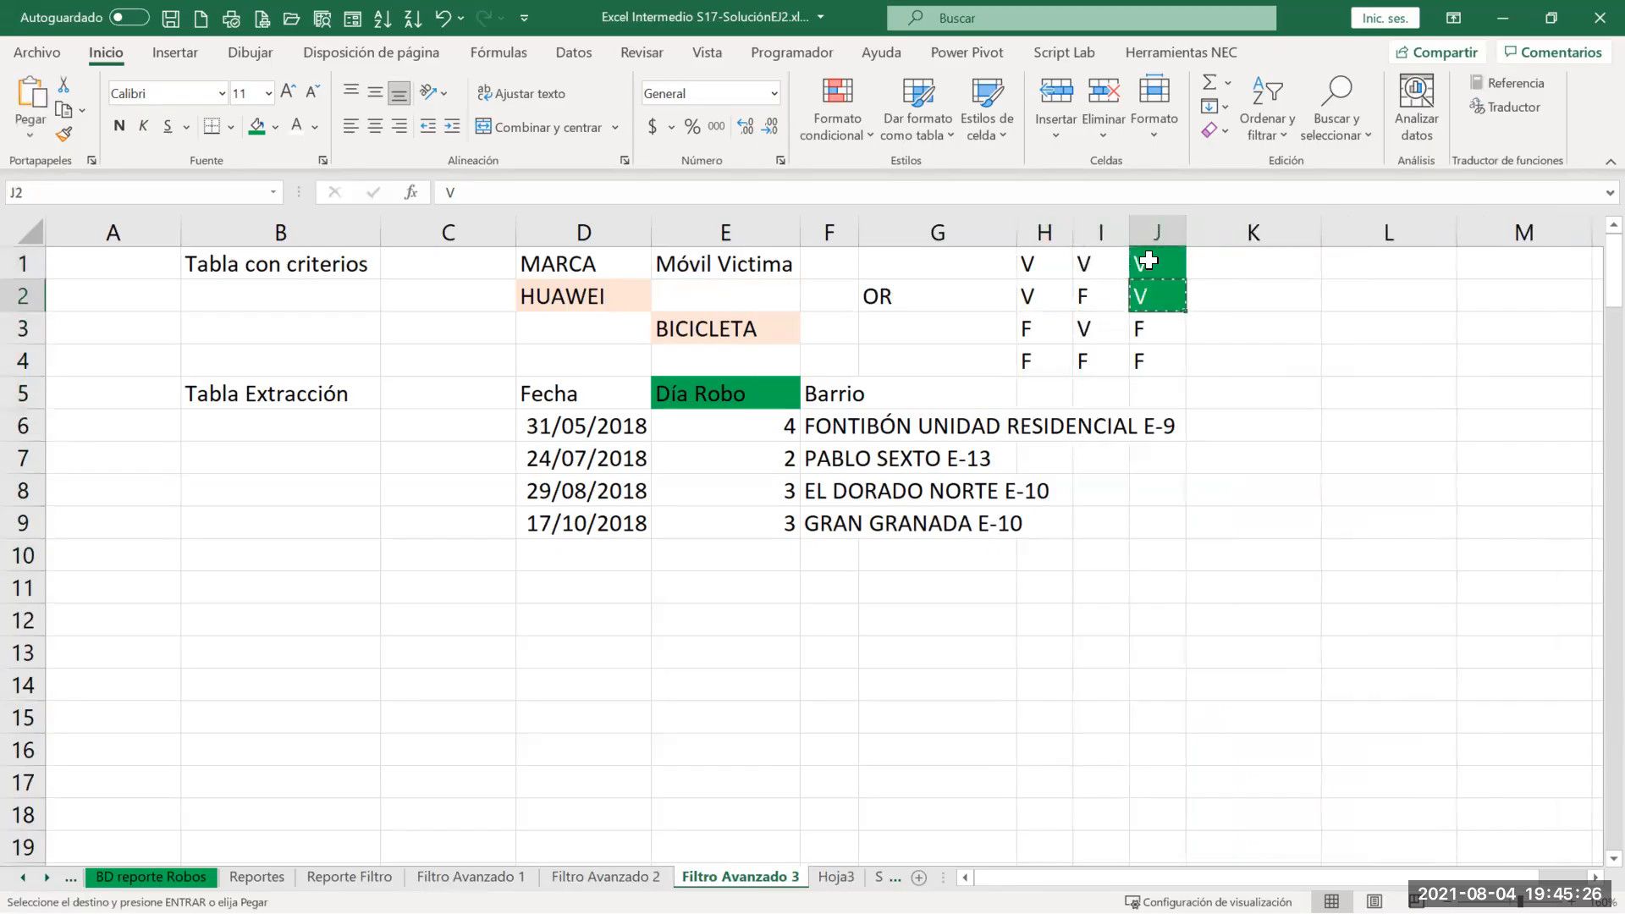
key(Down)
key(Return)
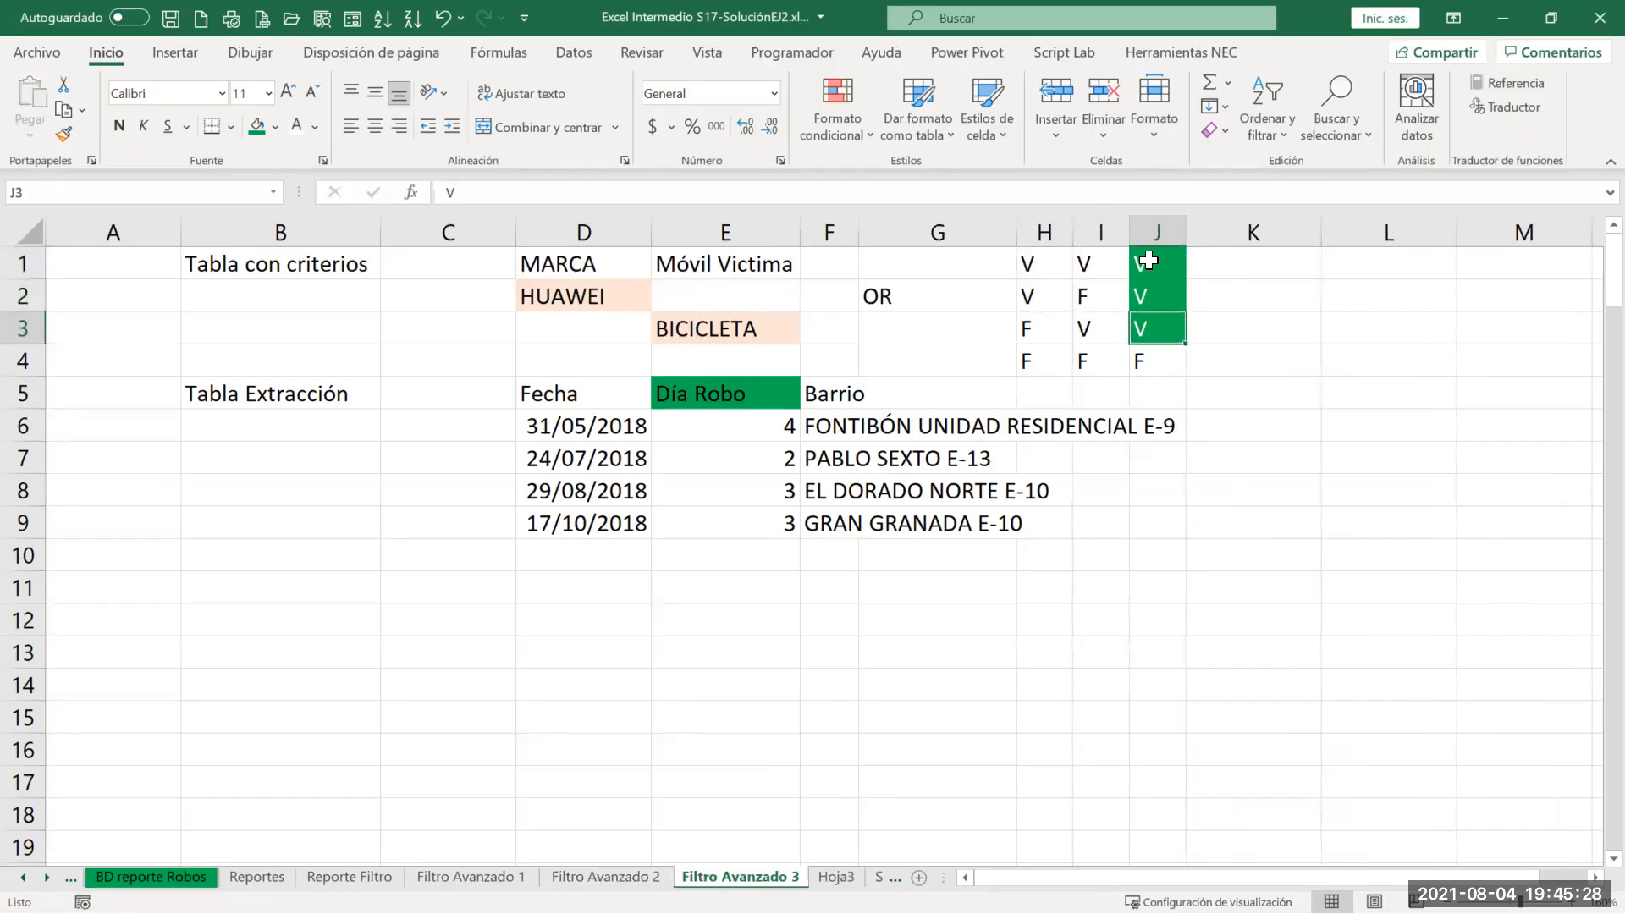
key(Down)
key(Left)
key(Left)
key(Right)
key(Right)
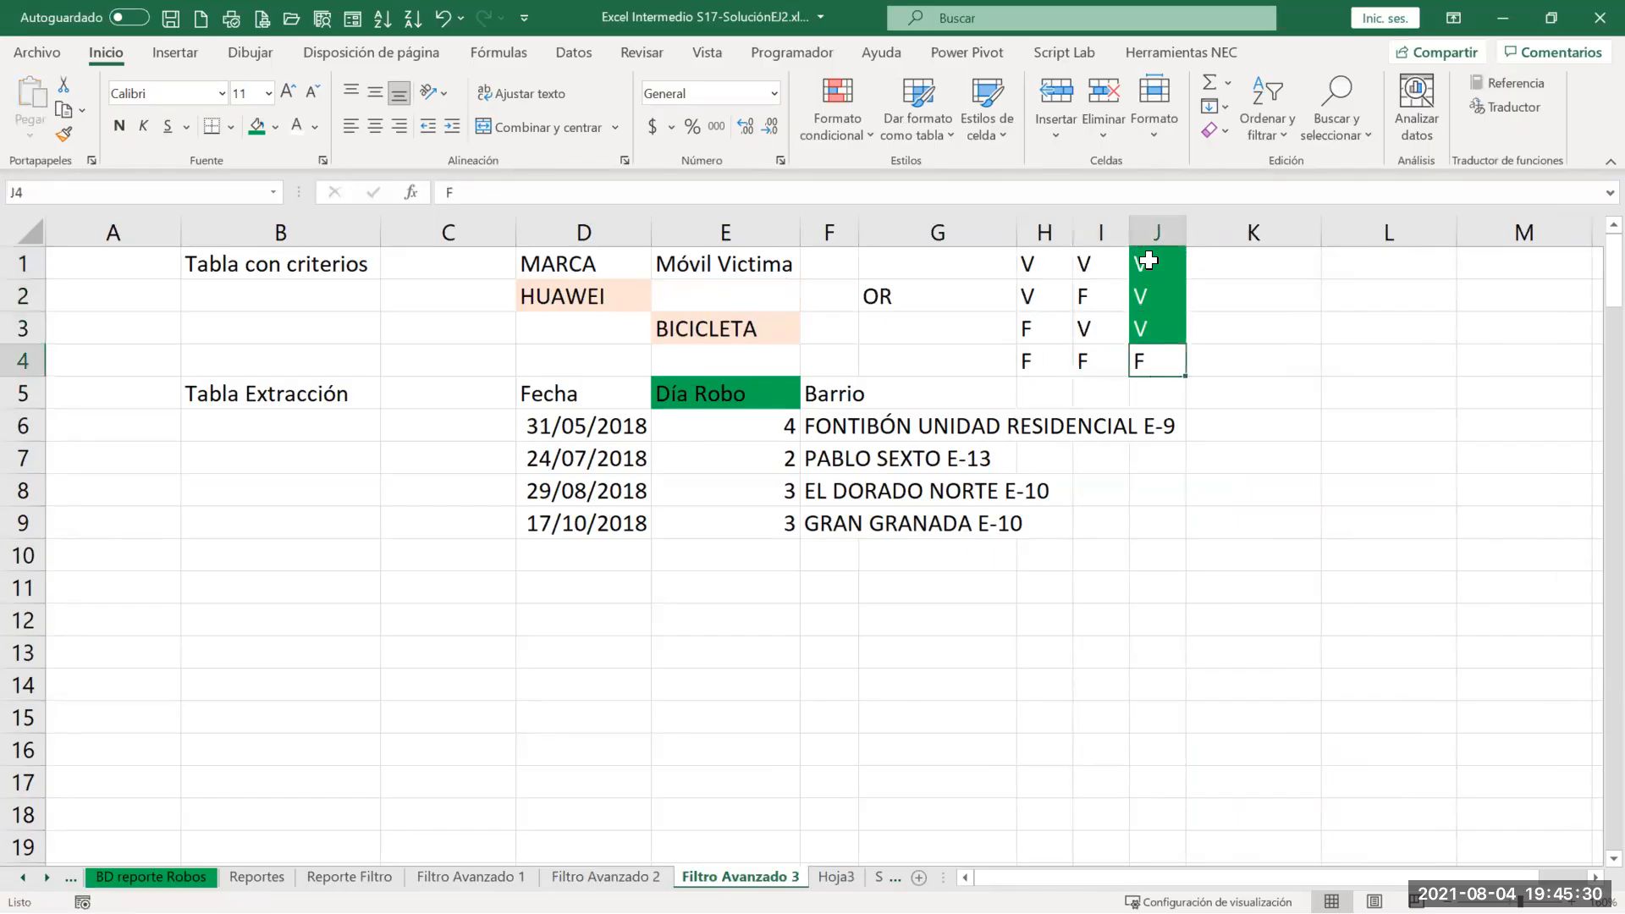
click(561, 287)
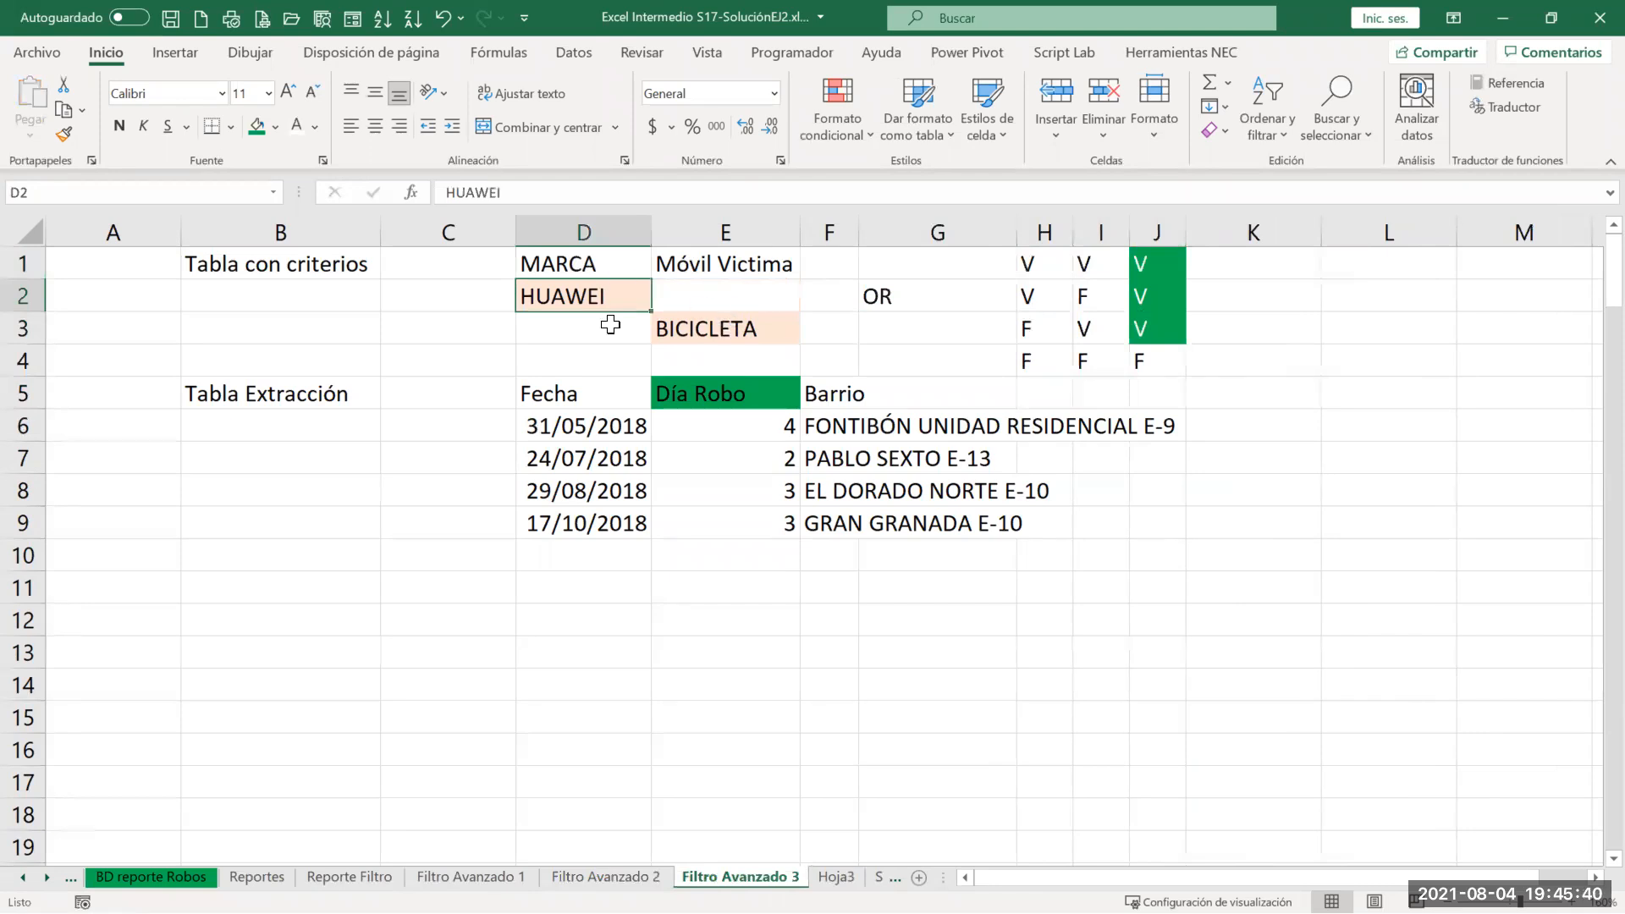
drag(579, 421, 580, 522)
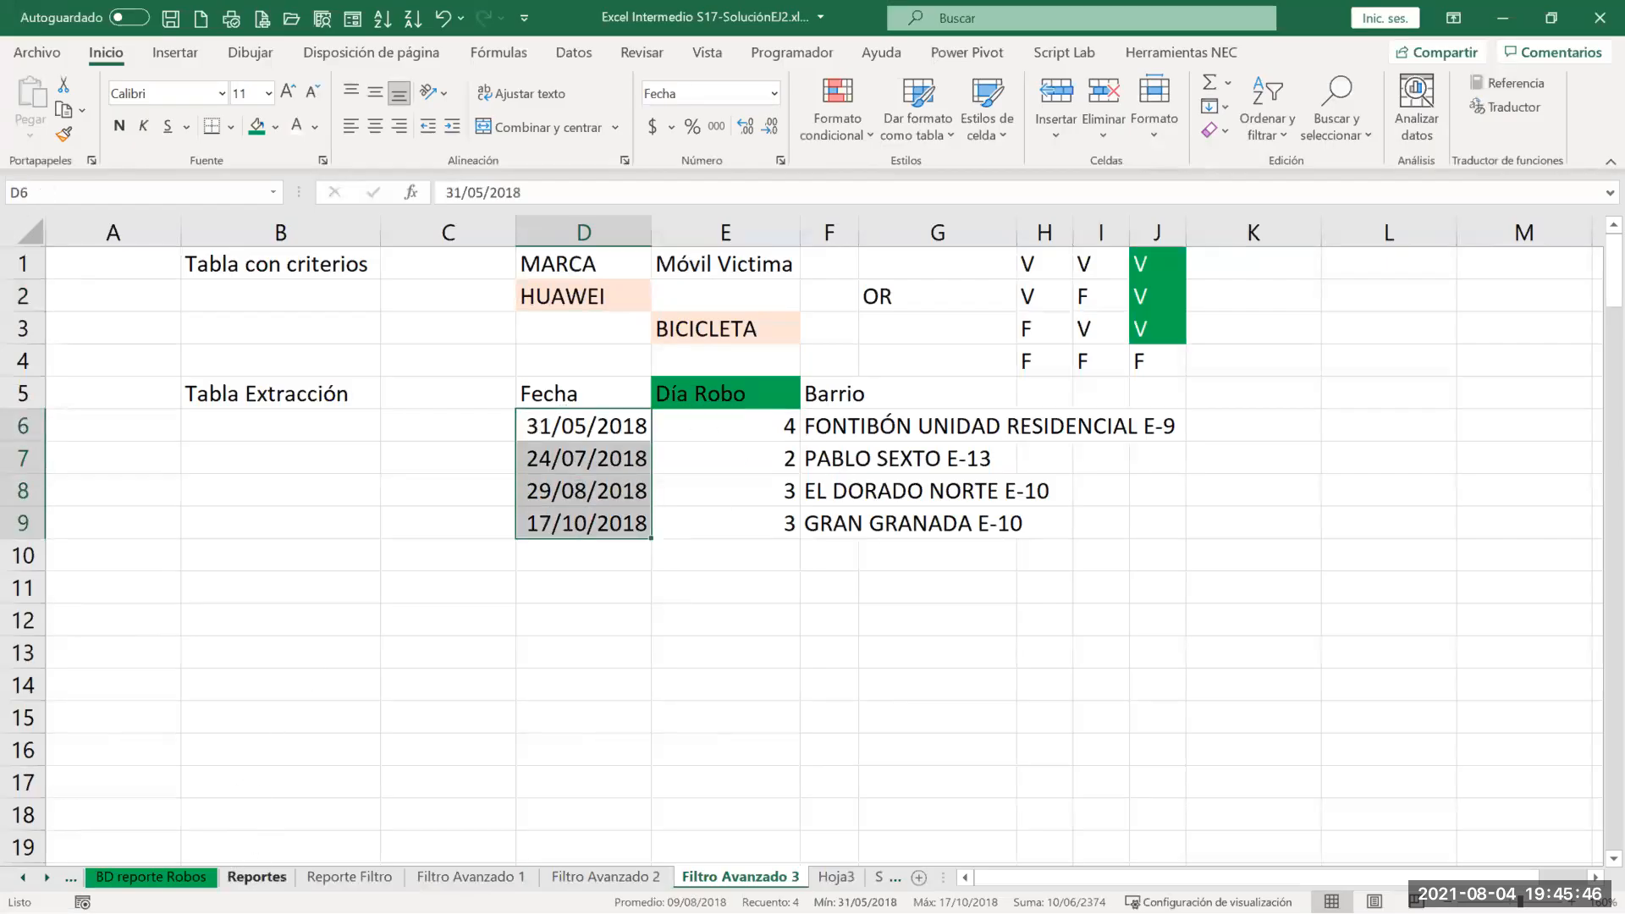
Step: Check the MARCA column in BD reporte Robos and the extracted Barrio values on Filtro Avanzado 2
click(151, 877)
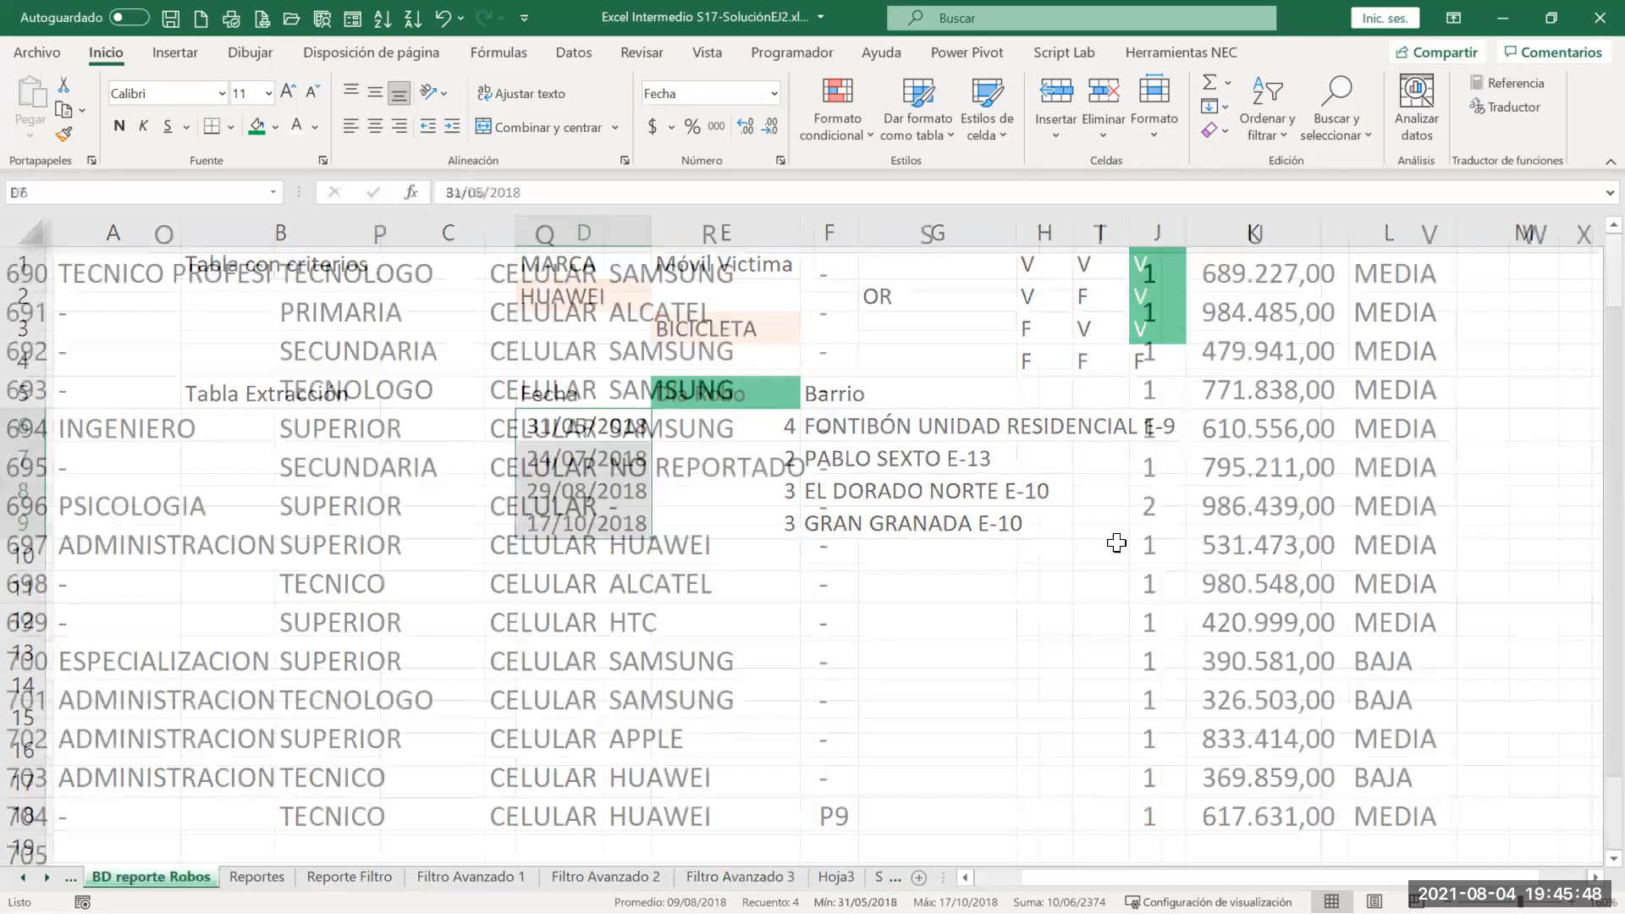
click(798, 416)
key(ctrl+Up)
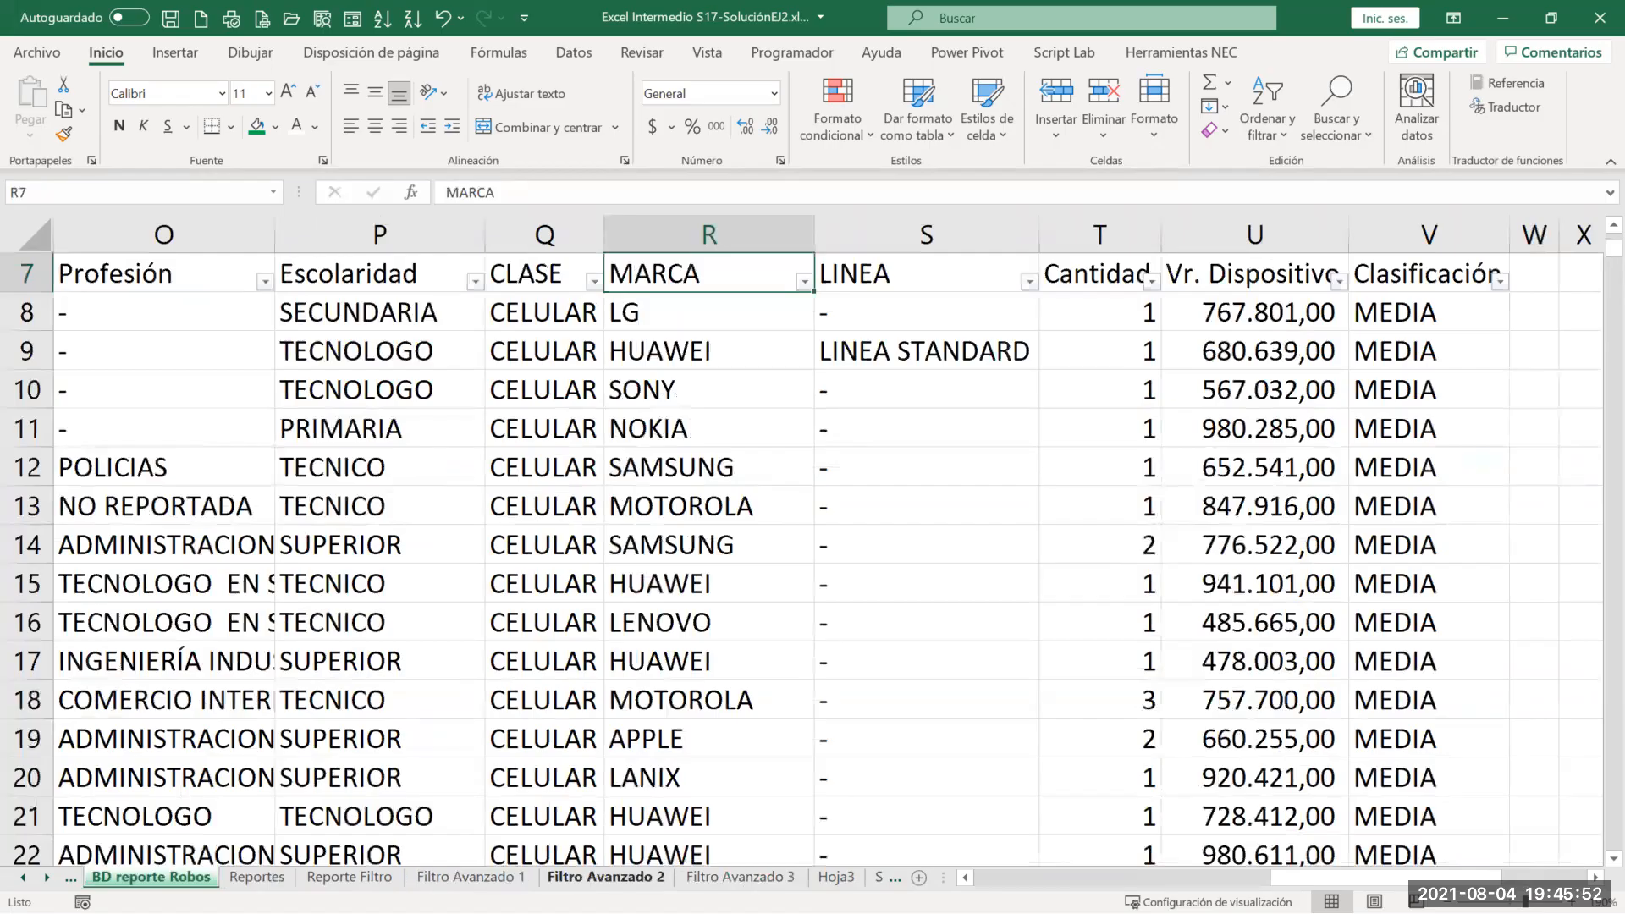
click(606, 877)
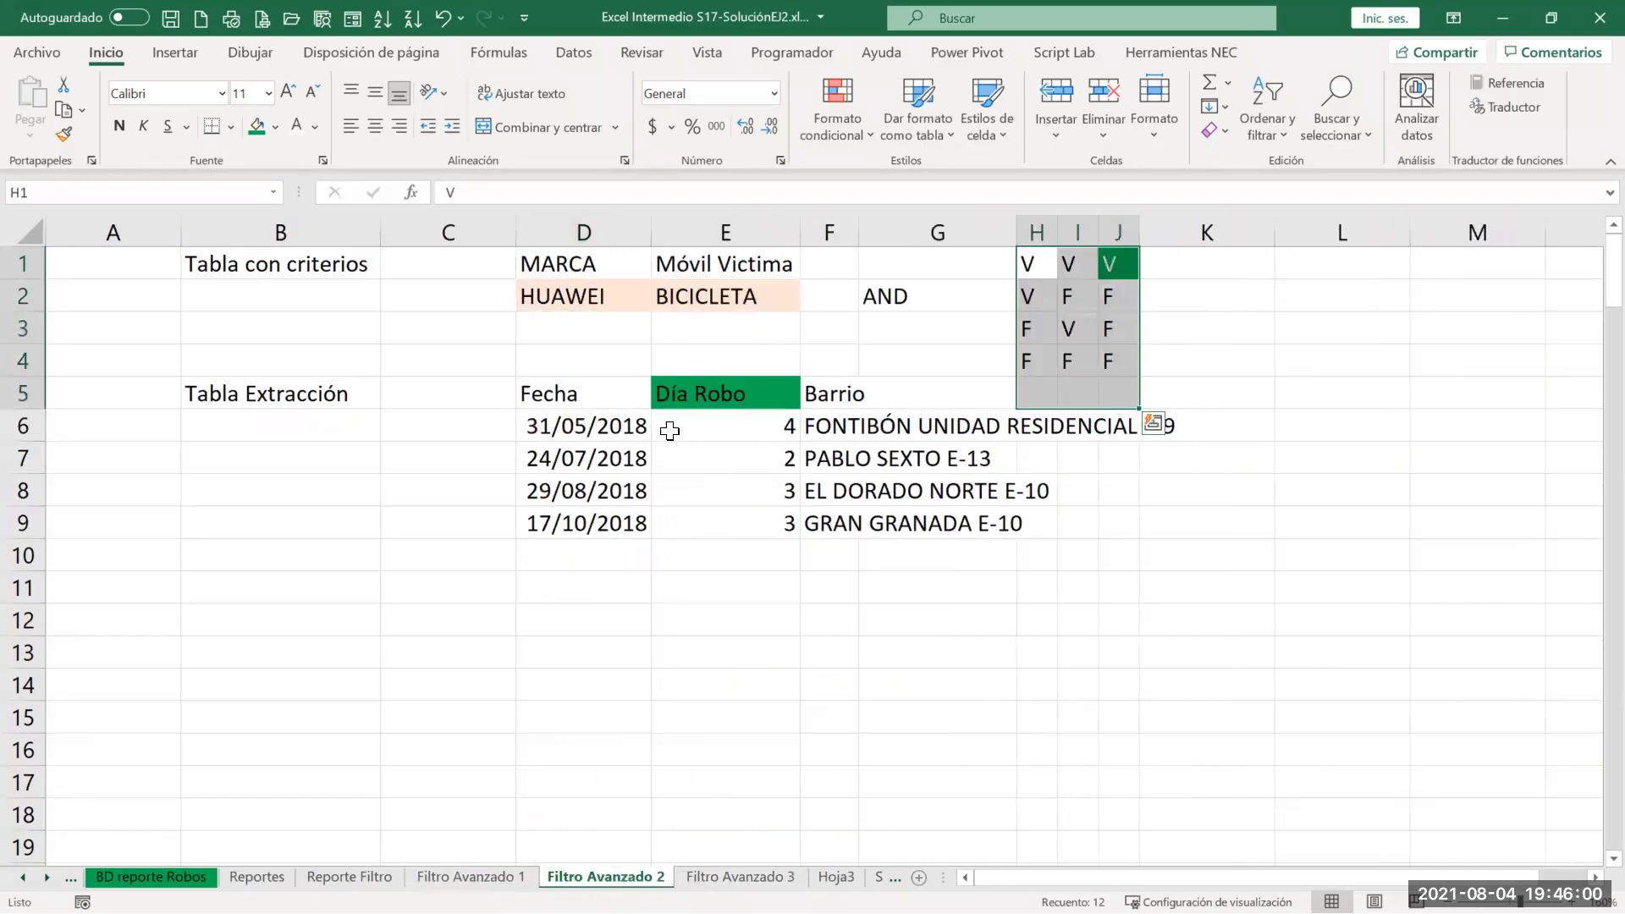
drag(830, 423, 827, 523)
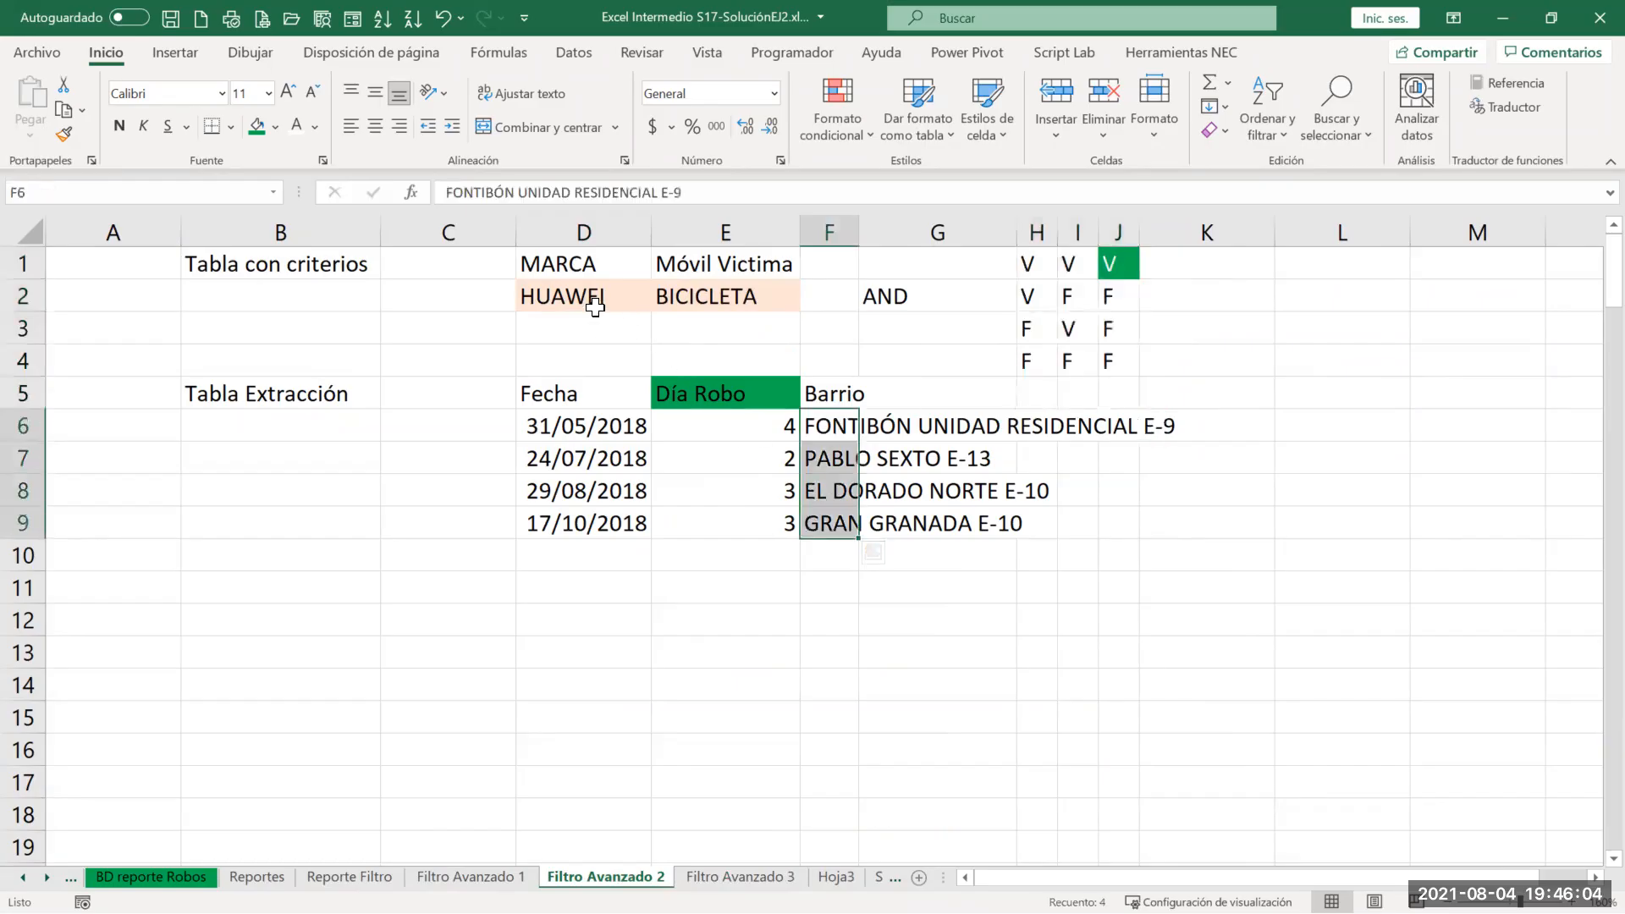
Step: Copy the MARCA and Móvil Victima headers from D1:E1 on Filtro Avanzado 3 into the extraction header row at G5:H5
click(732, 872)
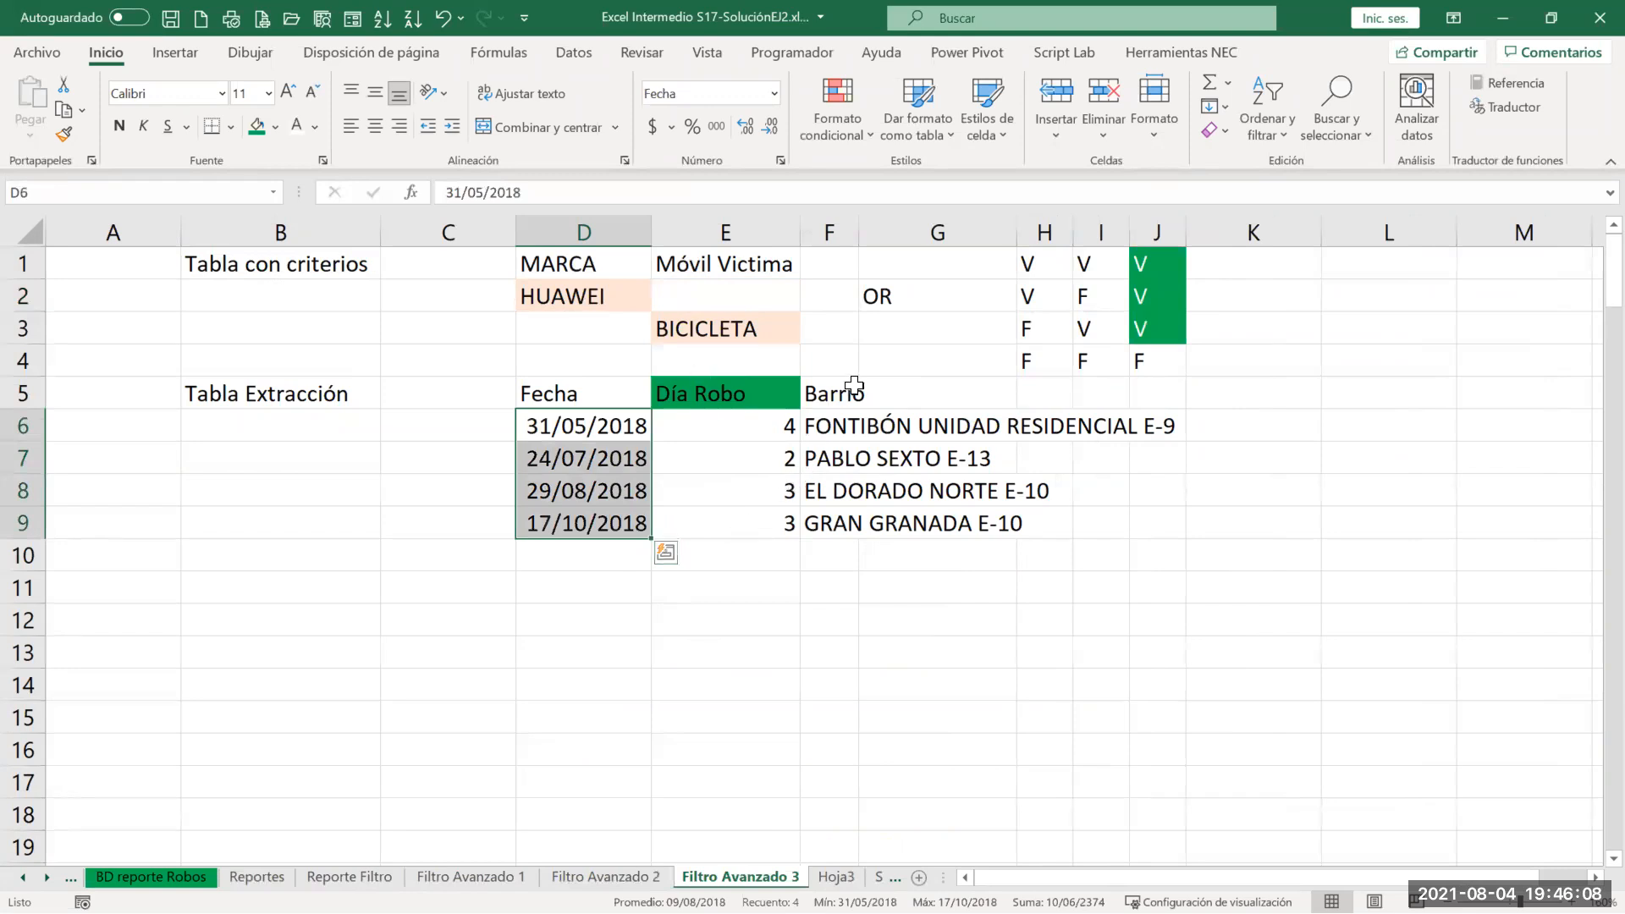
drag(560, 258, 677, 262)
key(ctrl+c)
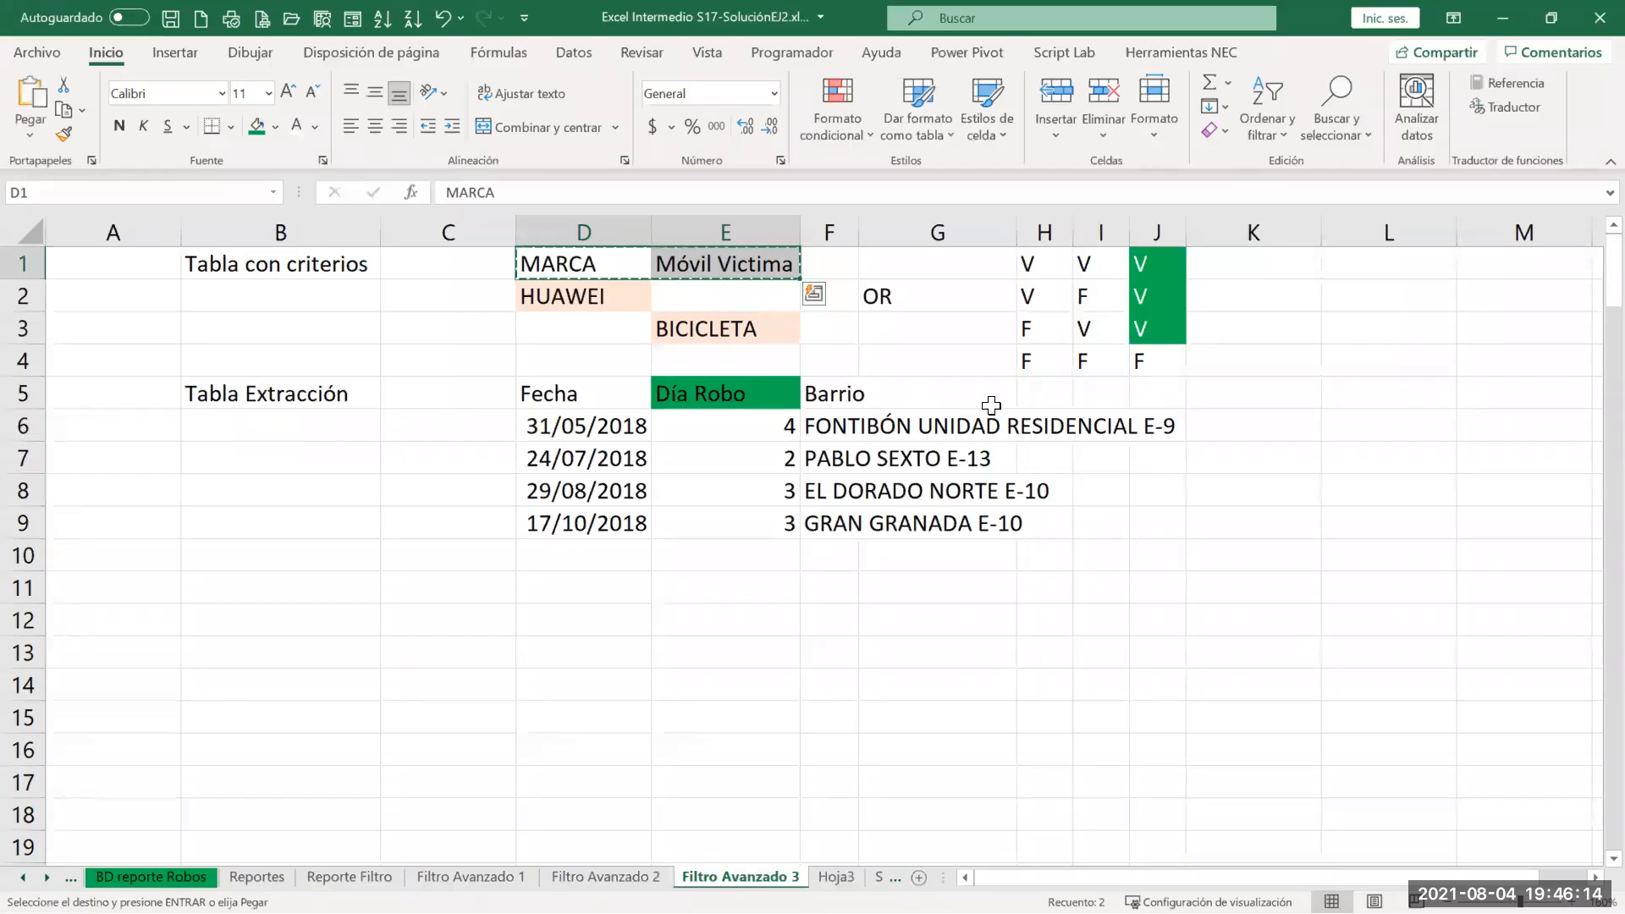
click(991, 405)
key(Return)
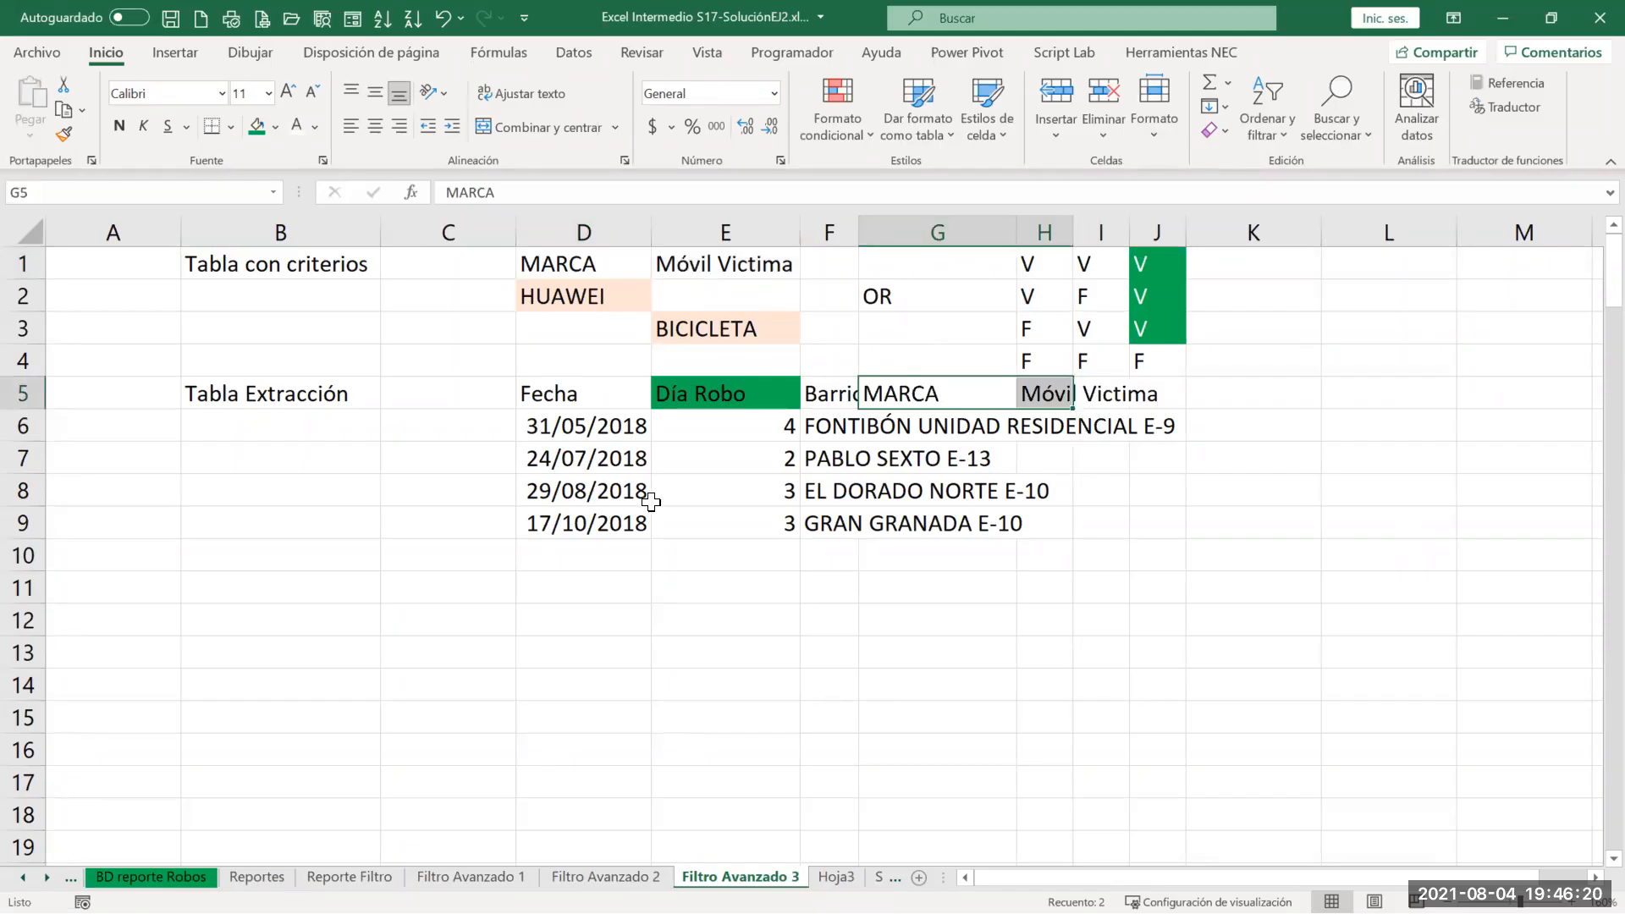
Step: Clear everything in D6:H10 below the extraction headers on Filtro Avanzado 3
drag(563, 424, 1073, 351)
click(1201, 132)
click(1222, 167)
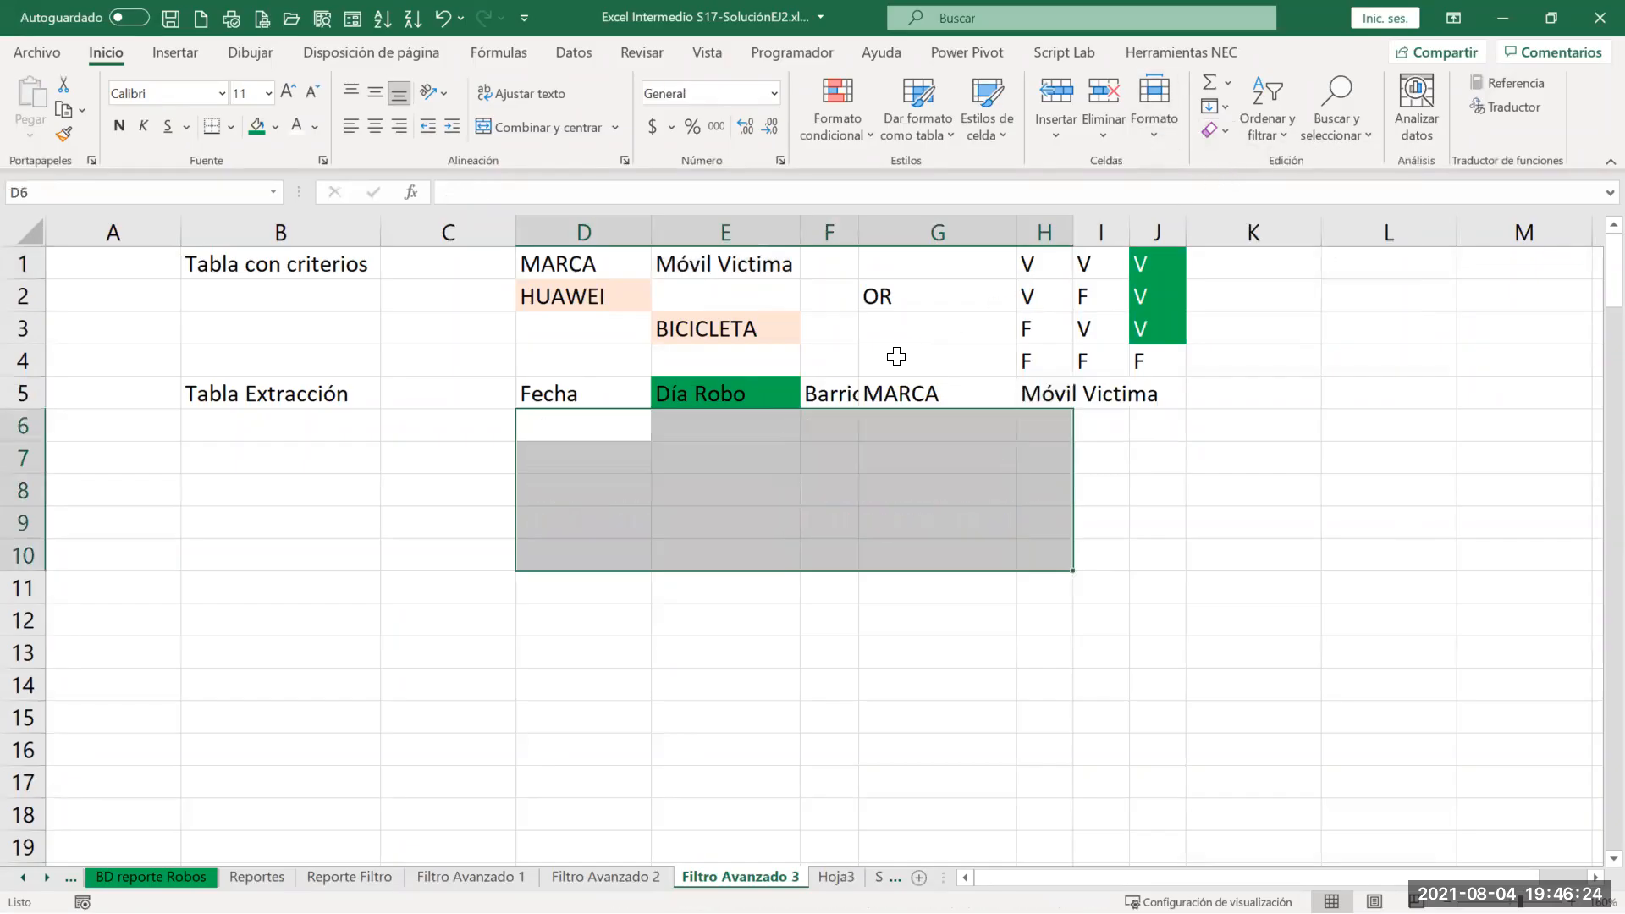
Step: Start an advanced filter that copies results to another location and point its list range at the BD reporte Robos sheet
click(570, 263)
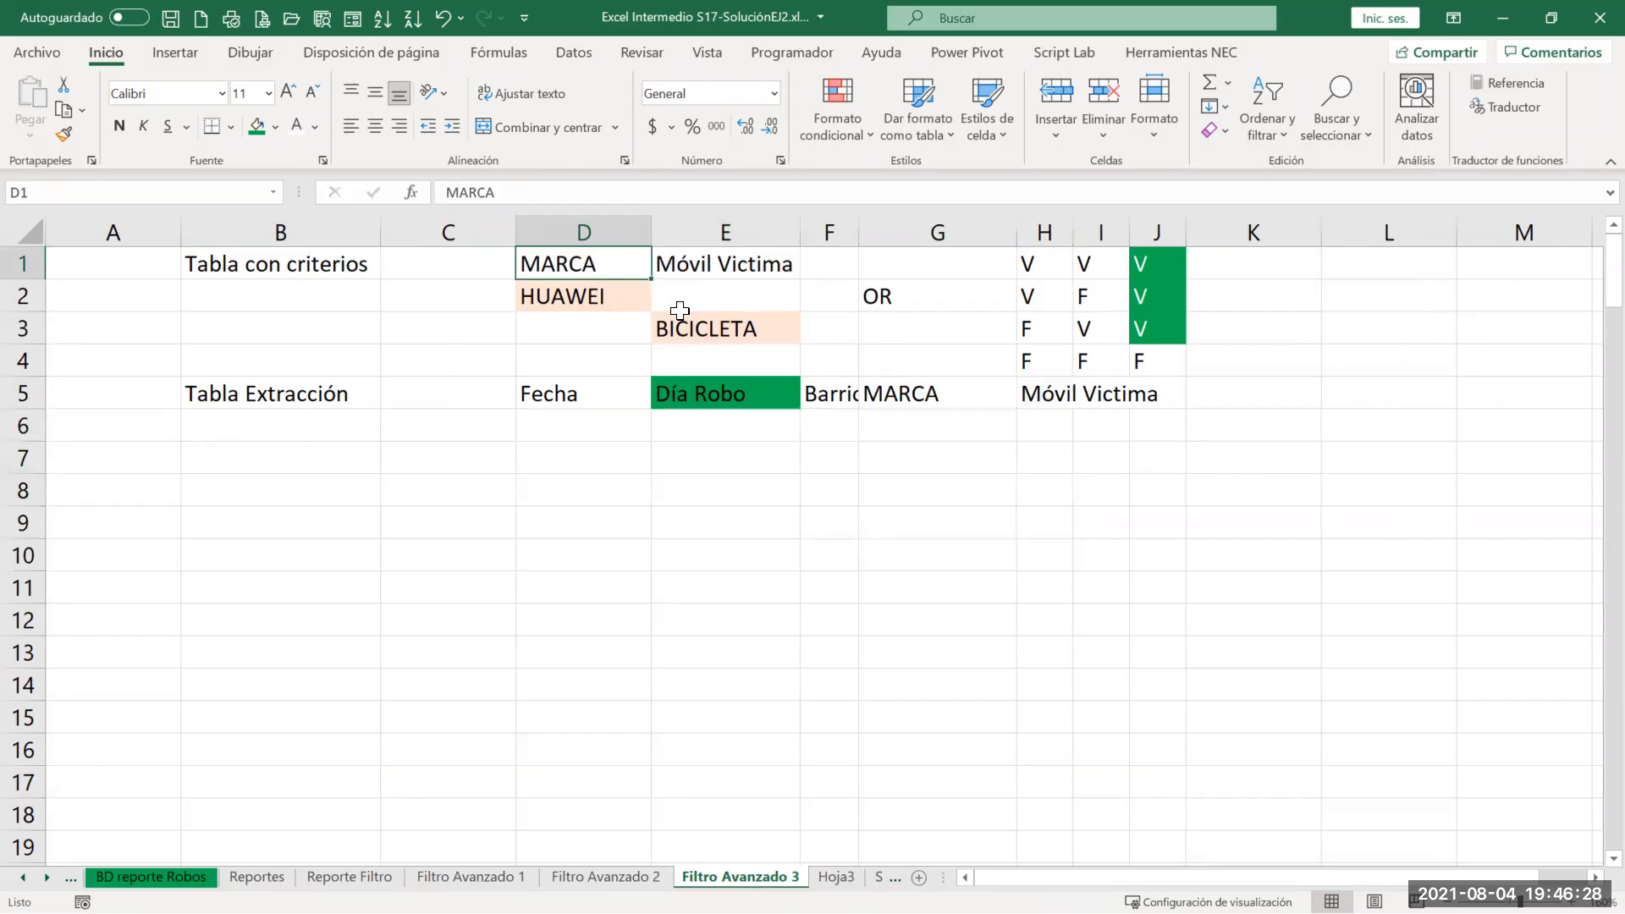
click(572, 52)
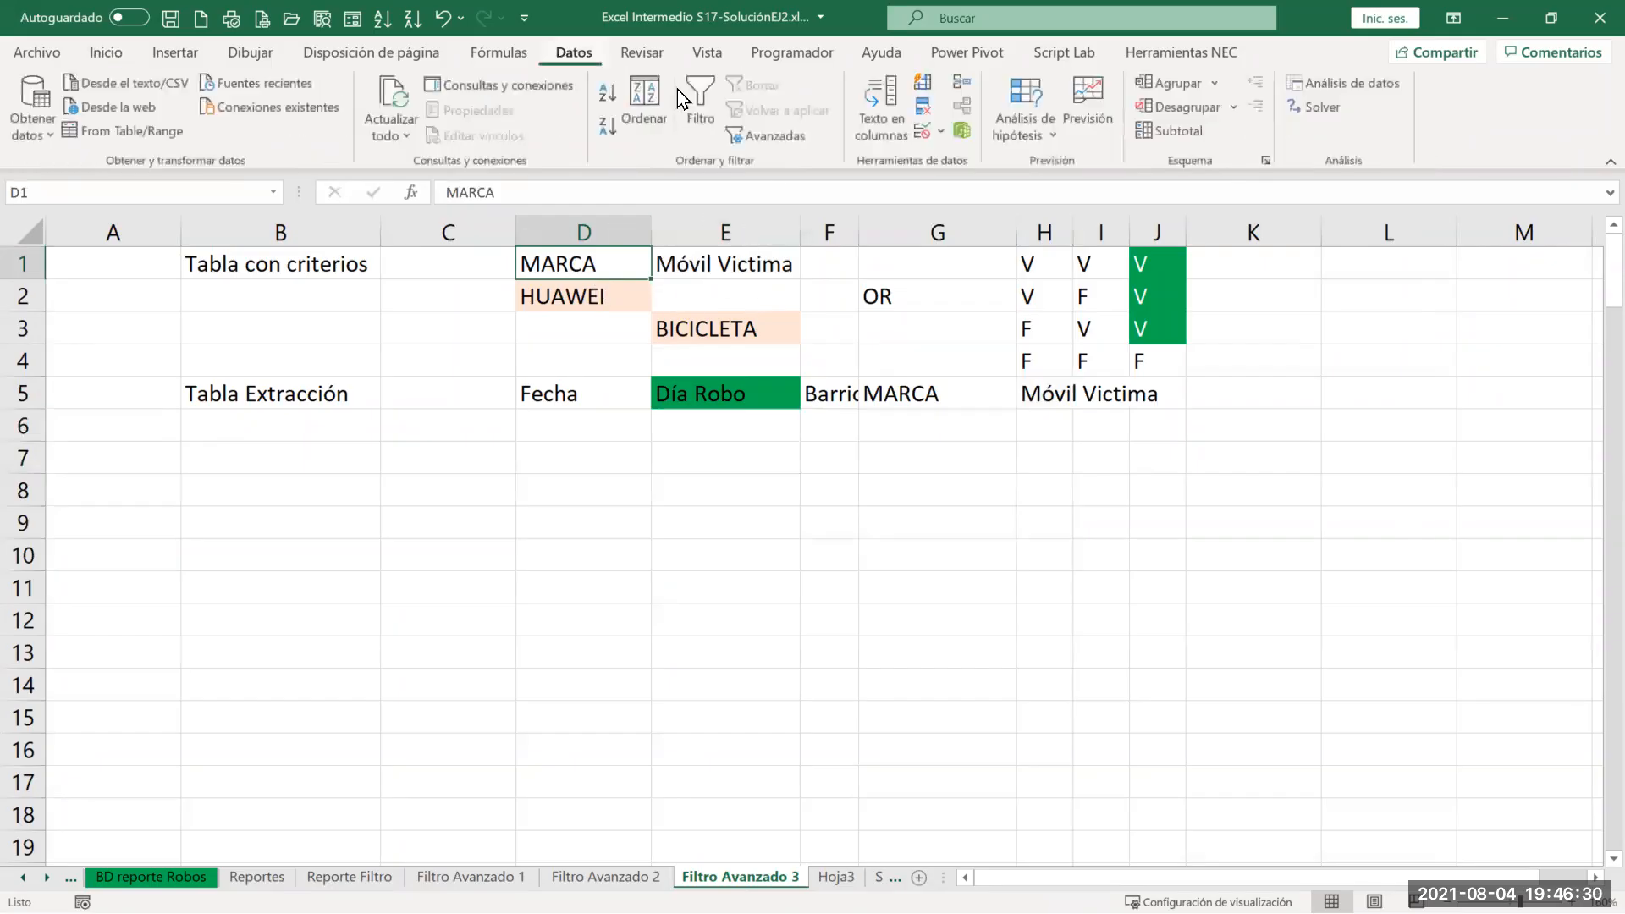
click(764, 137)
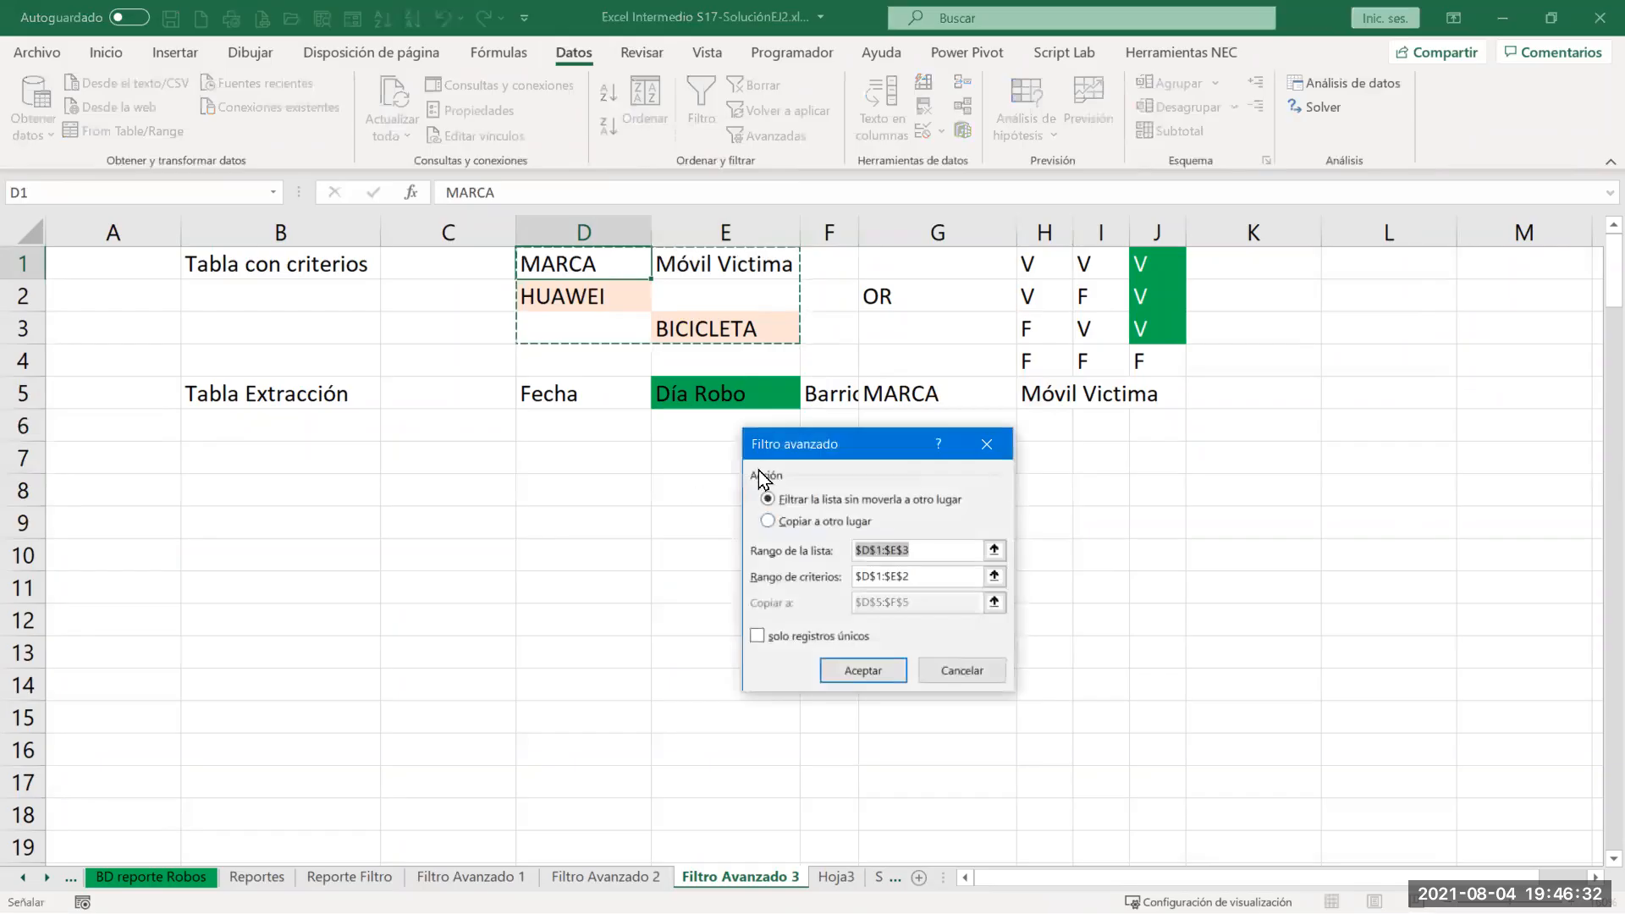
click(772, 520)
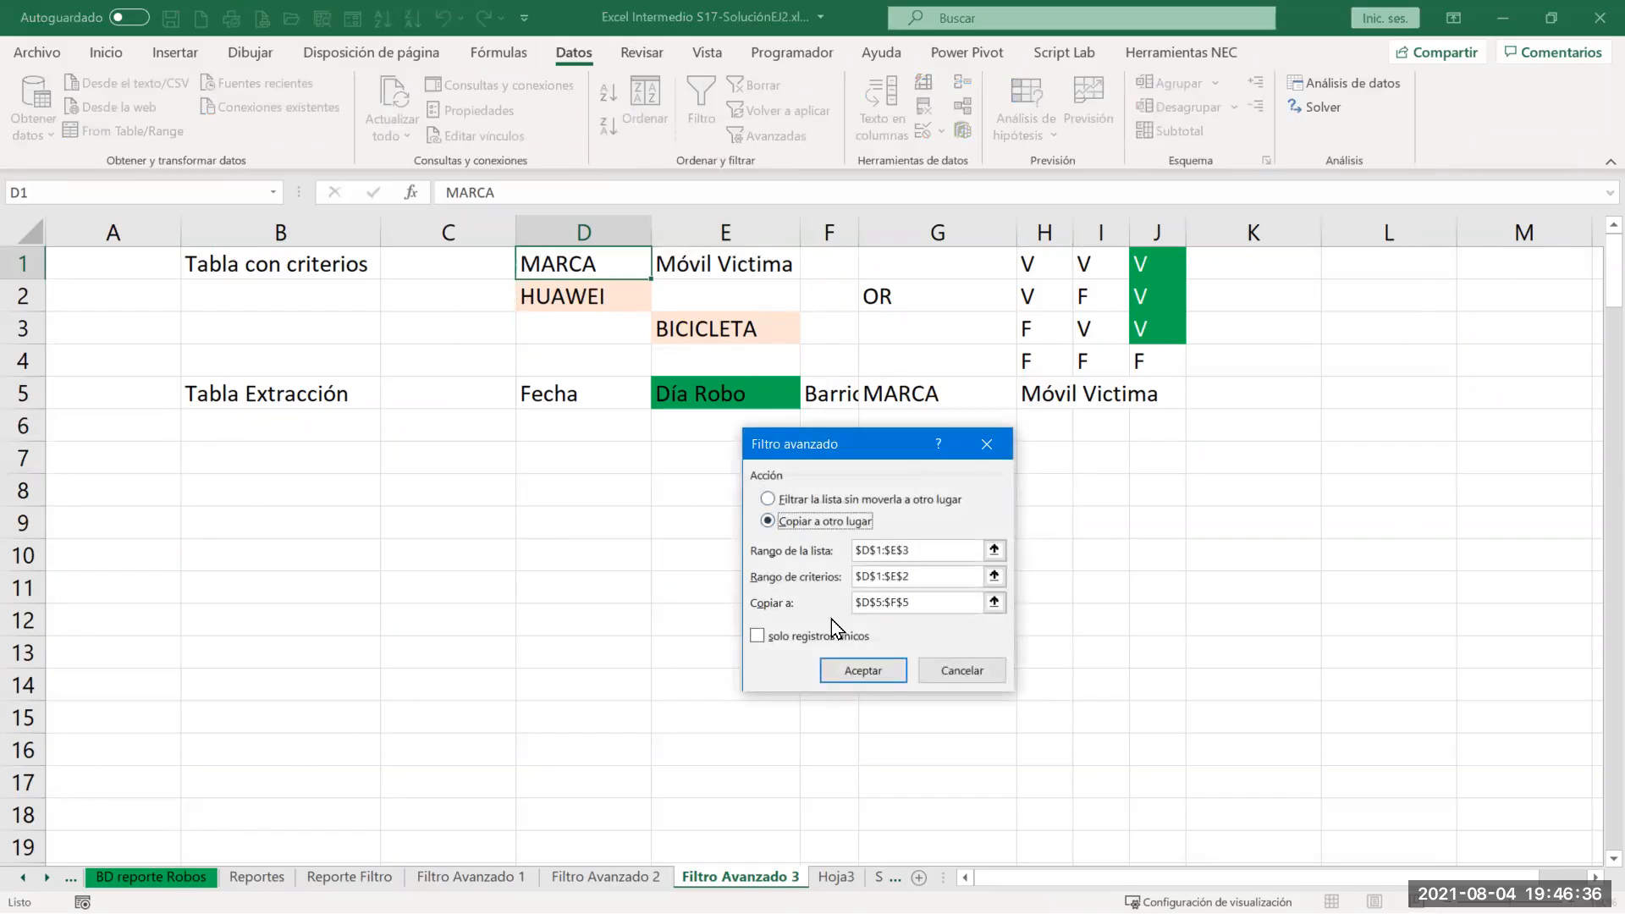
click(830, 549)
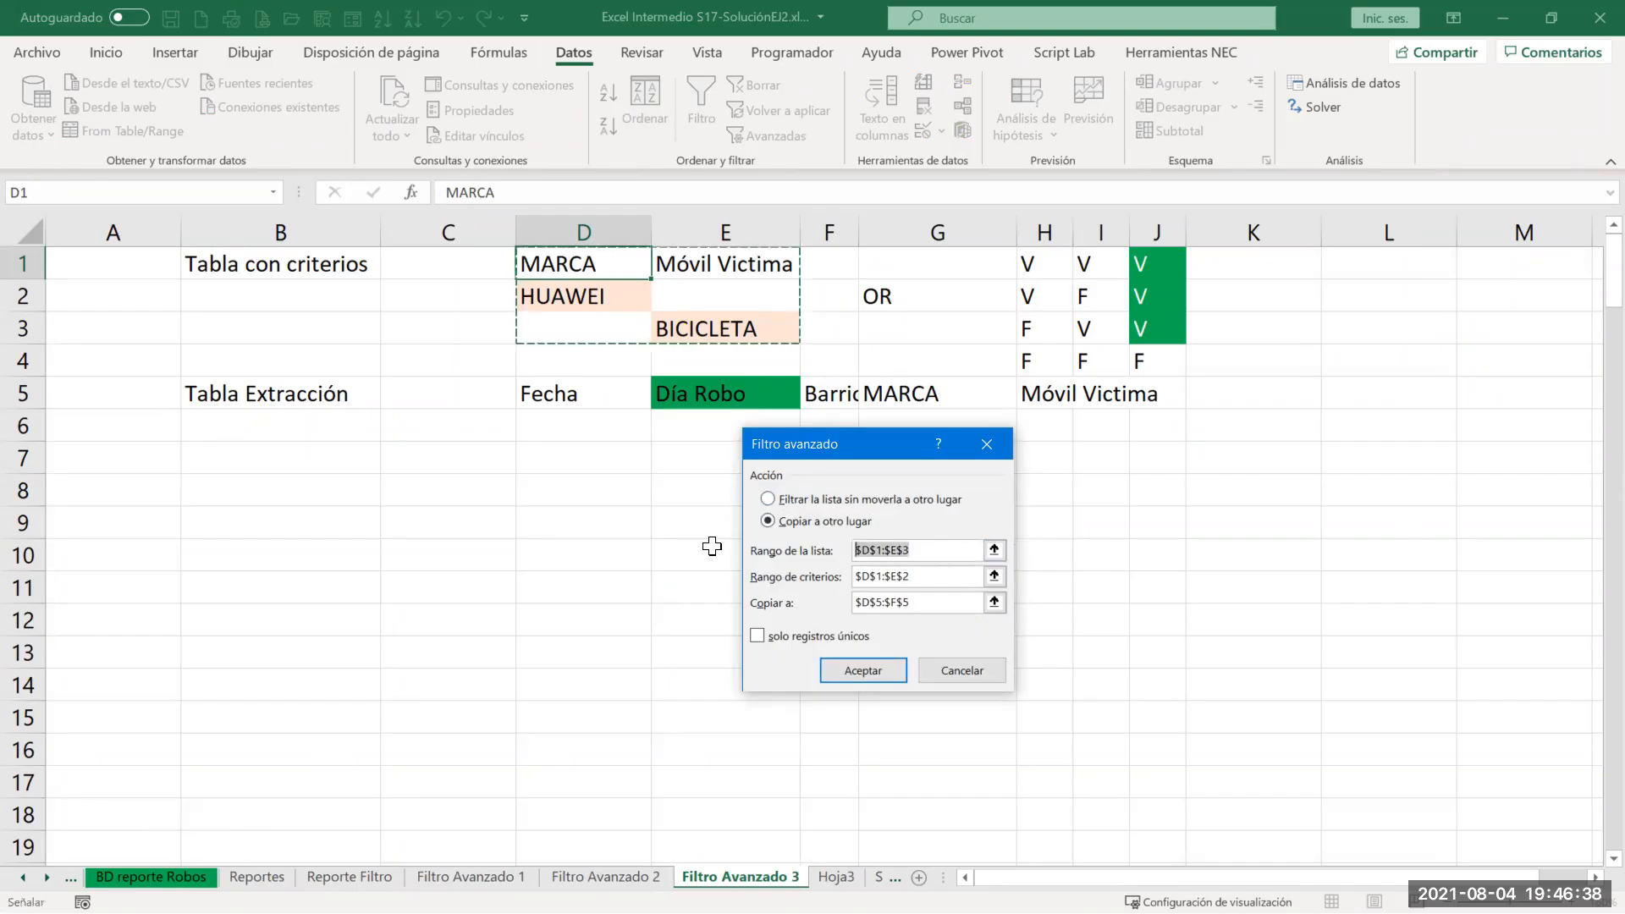
key(BackSpace)
click(151, 876)
click(357, 299)
key(ctrl+Home)
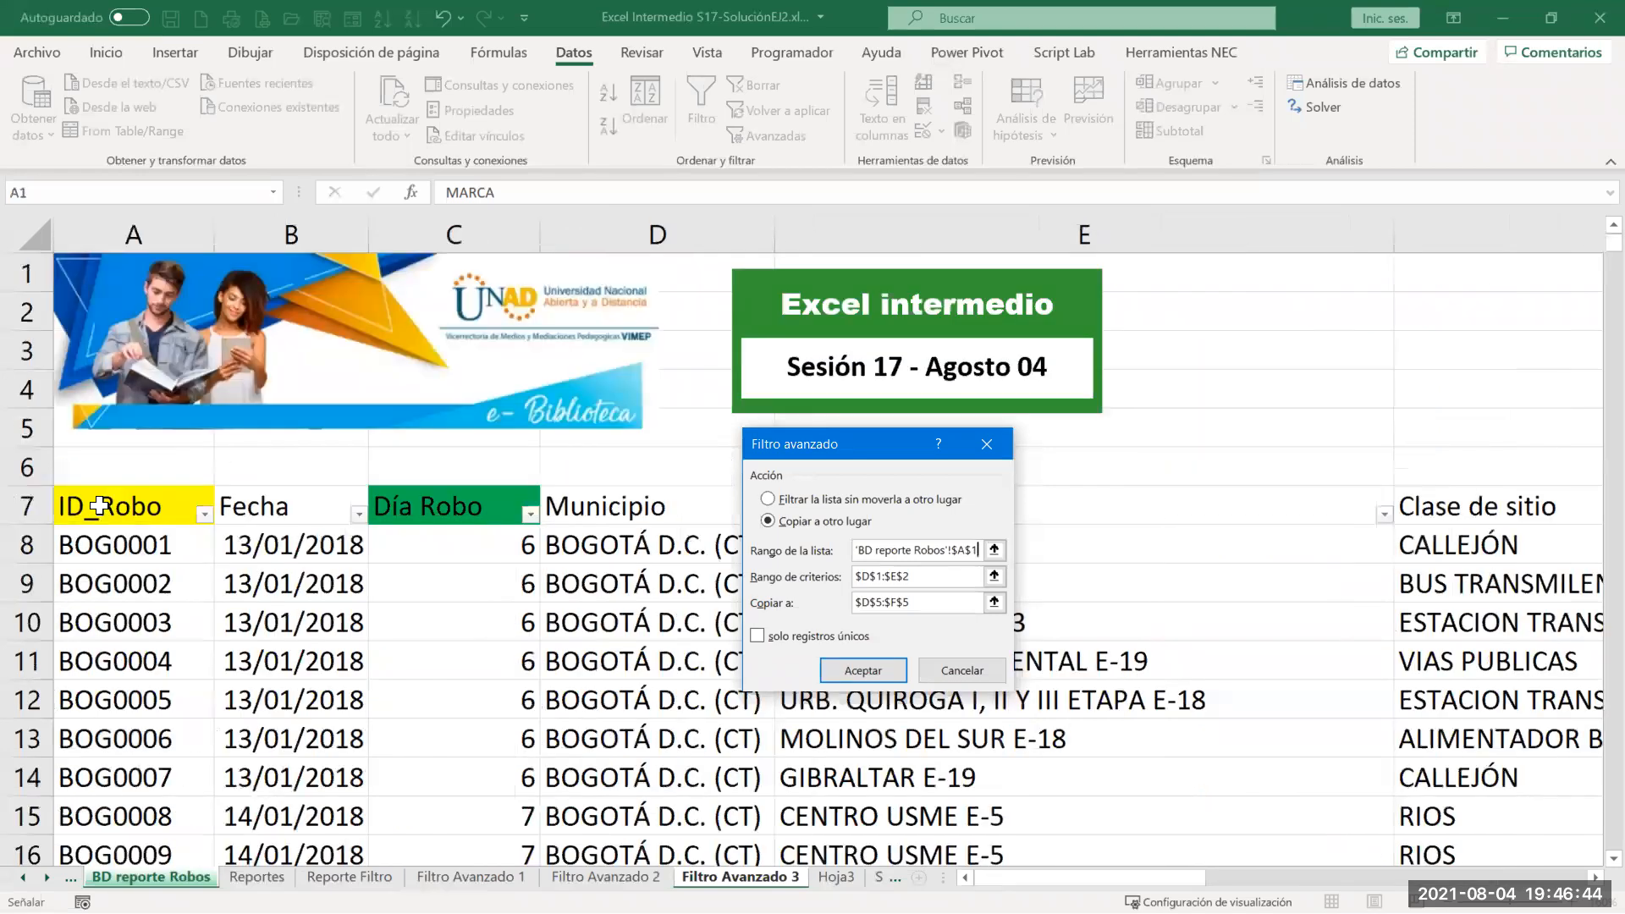
Step: Try to select the entire robbery table from its ID_Robo header as the list range
click(100, 505)
key(ctrl+a)
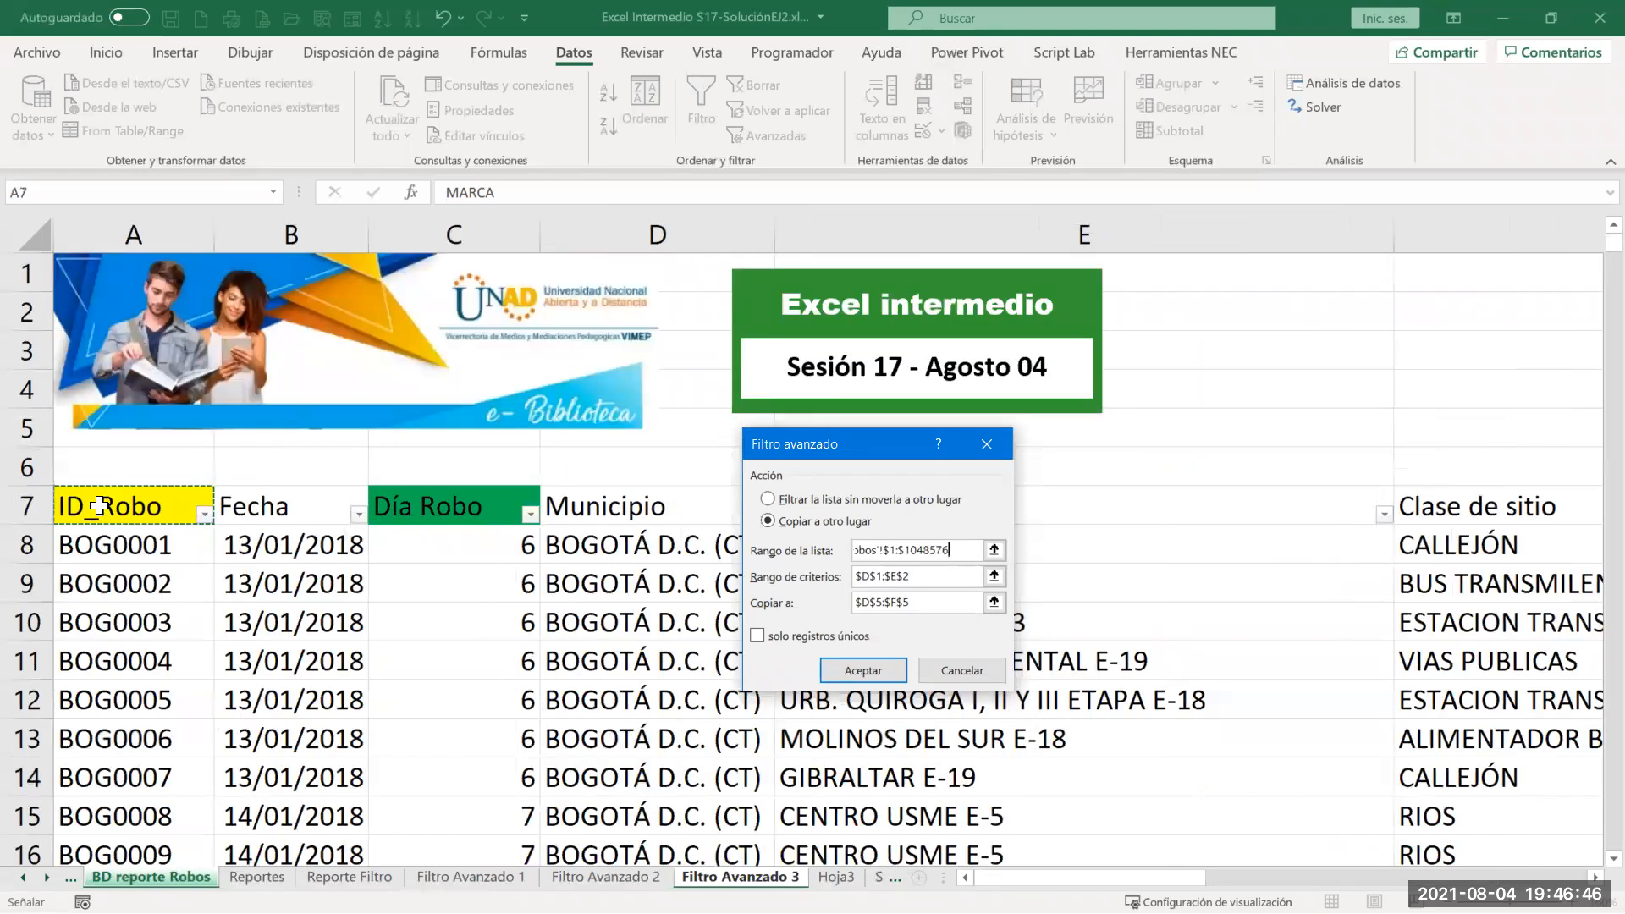
click(100, 505)
key(ctrl+a)
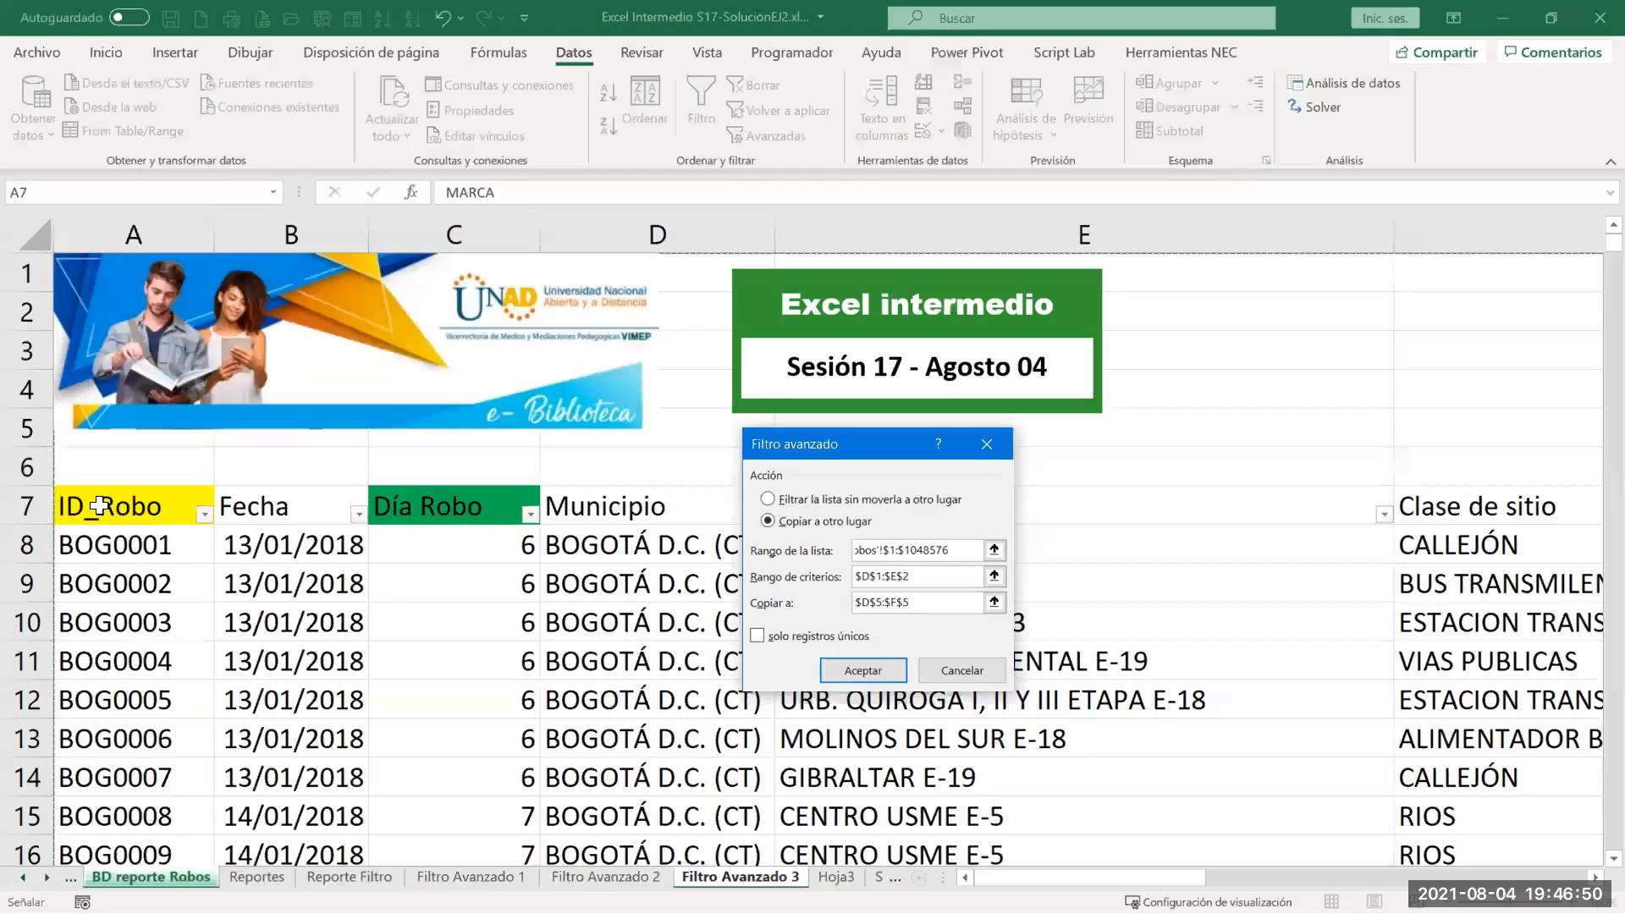
Step: Set the advanced filter's list range to A7:V704 on BD reporte Robos
click(161, 523)
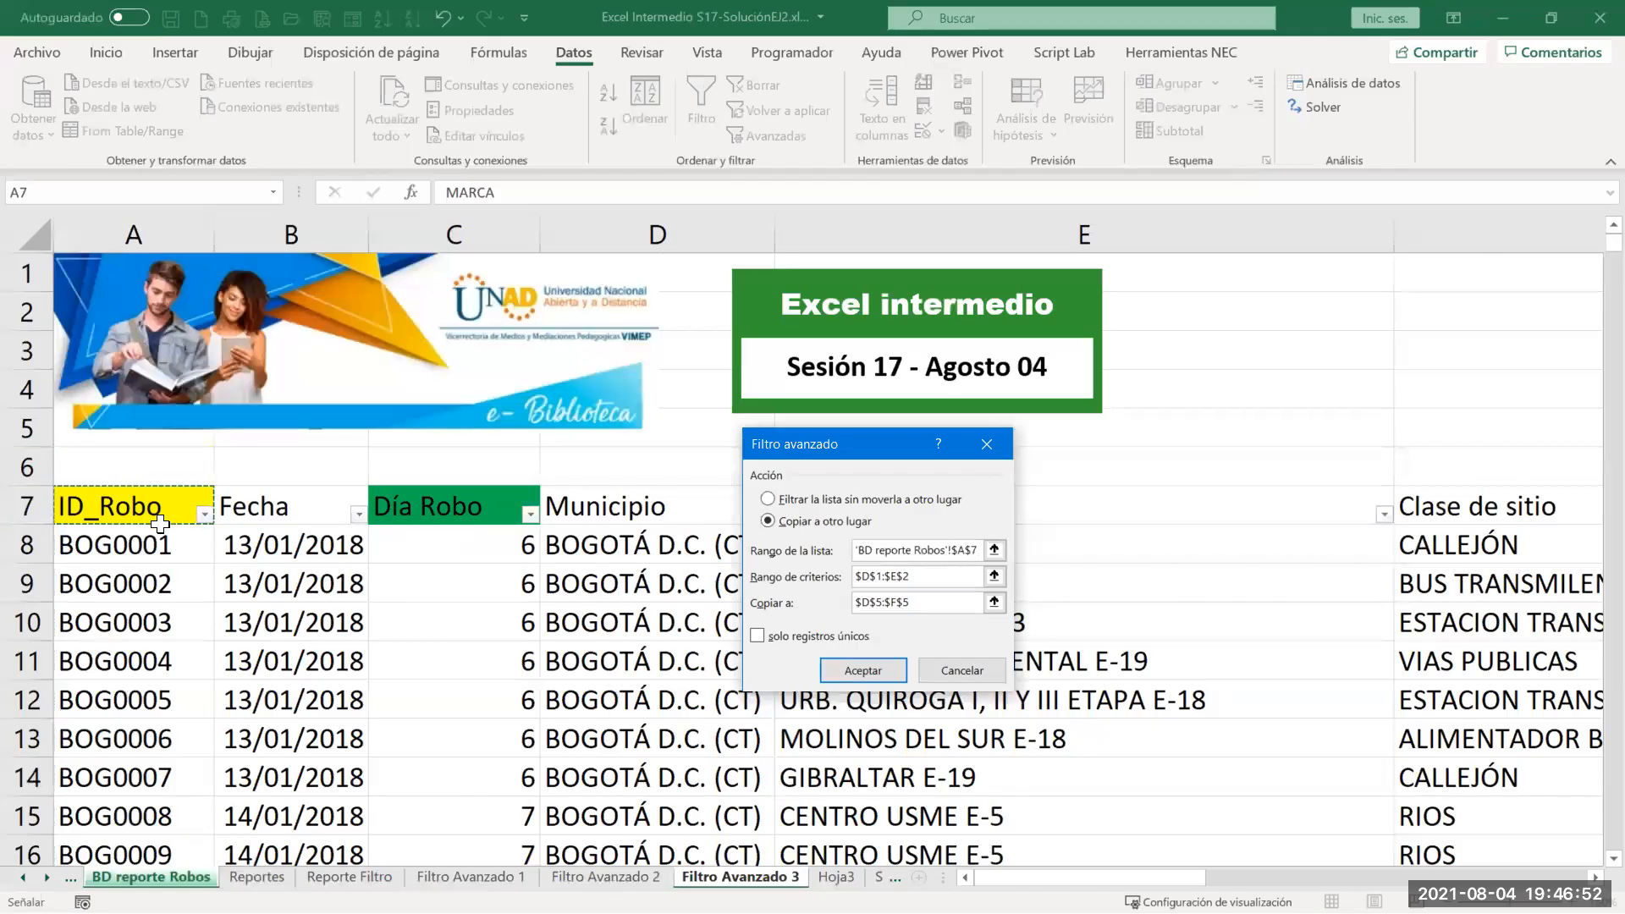
key(ctrl+shift+Right)
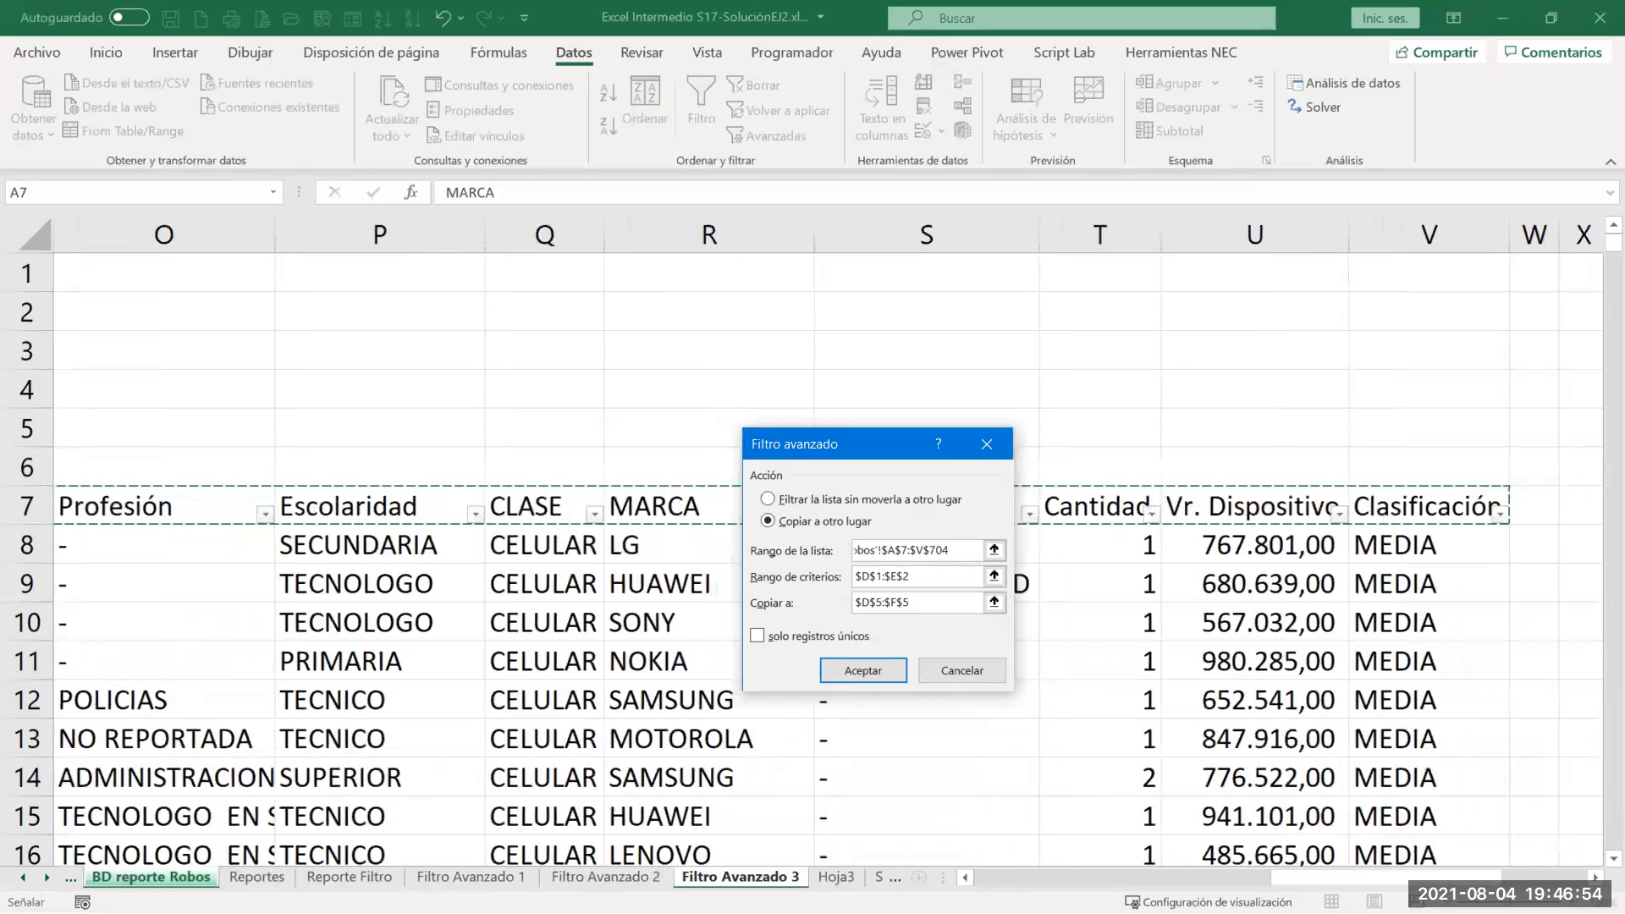
key(ctrl+shift+Down)
Step: Set the criteria range to D1:E3 and the copy destination to D5:H5 on Filtro Avanzado 3, and run the advanced filter
drag(933, 579, 842, 573)
drag(580, 272, 706, 330)
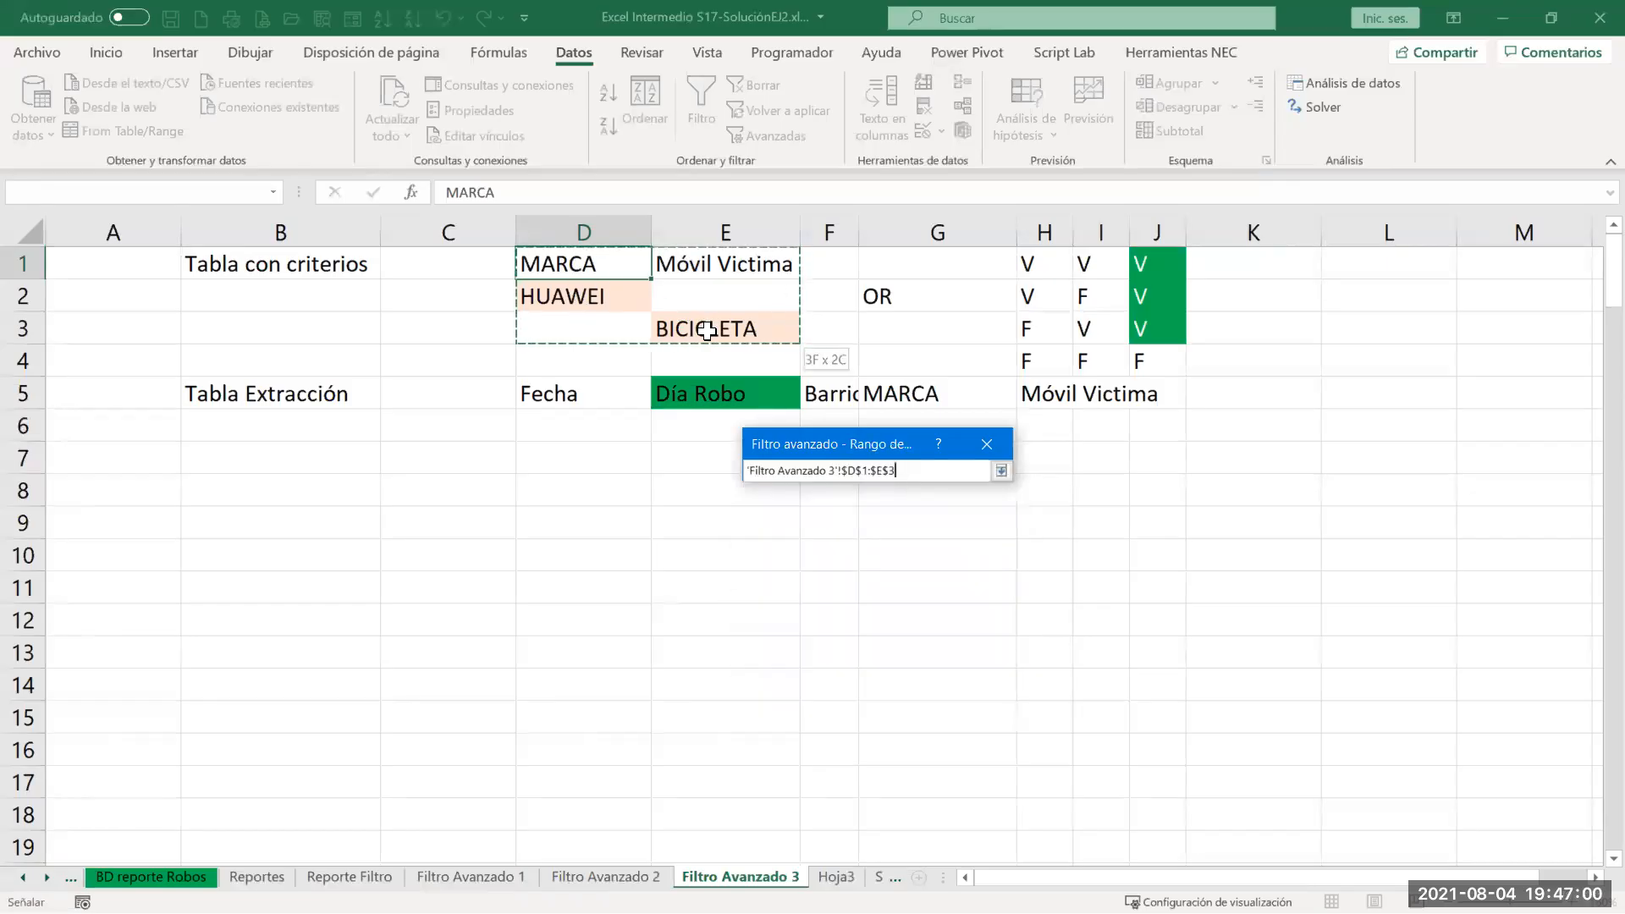
drag(707, 330, 707, 330)
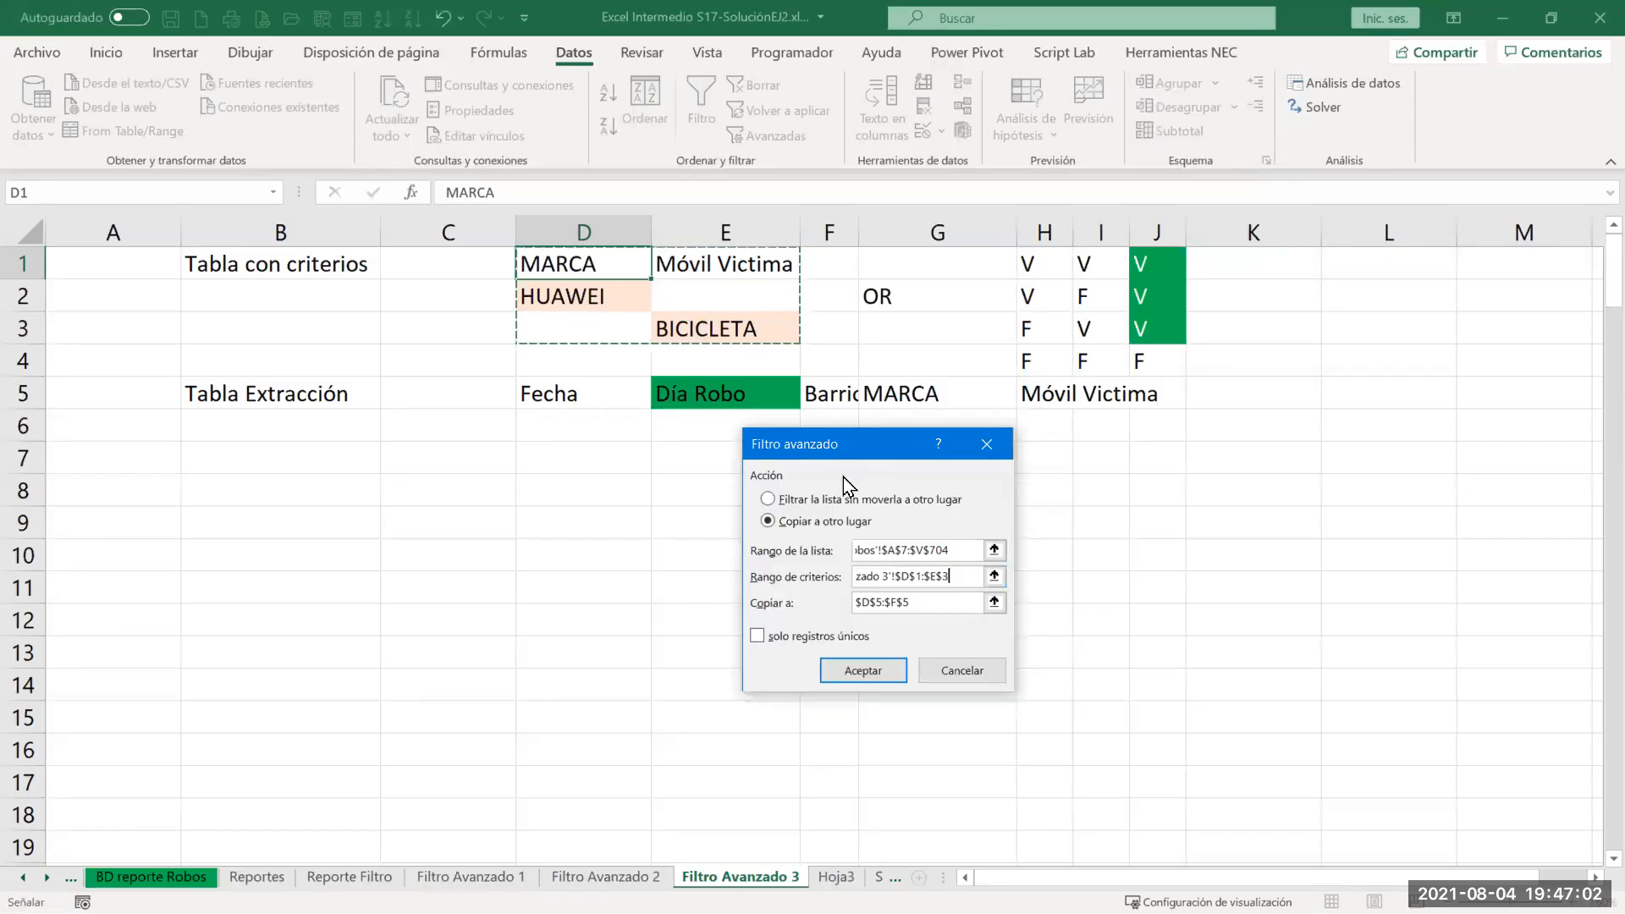
click(923, 602)
drag(617, 393, 1037, 389)
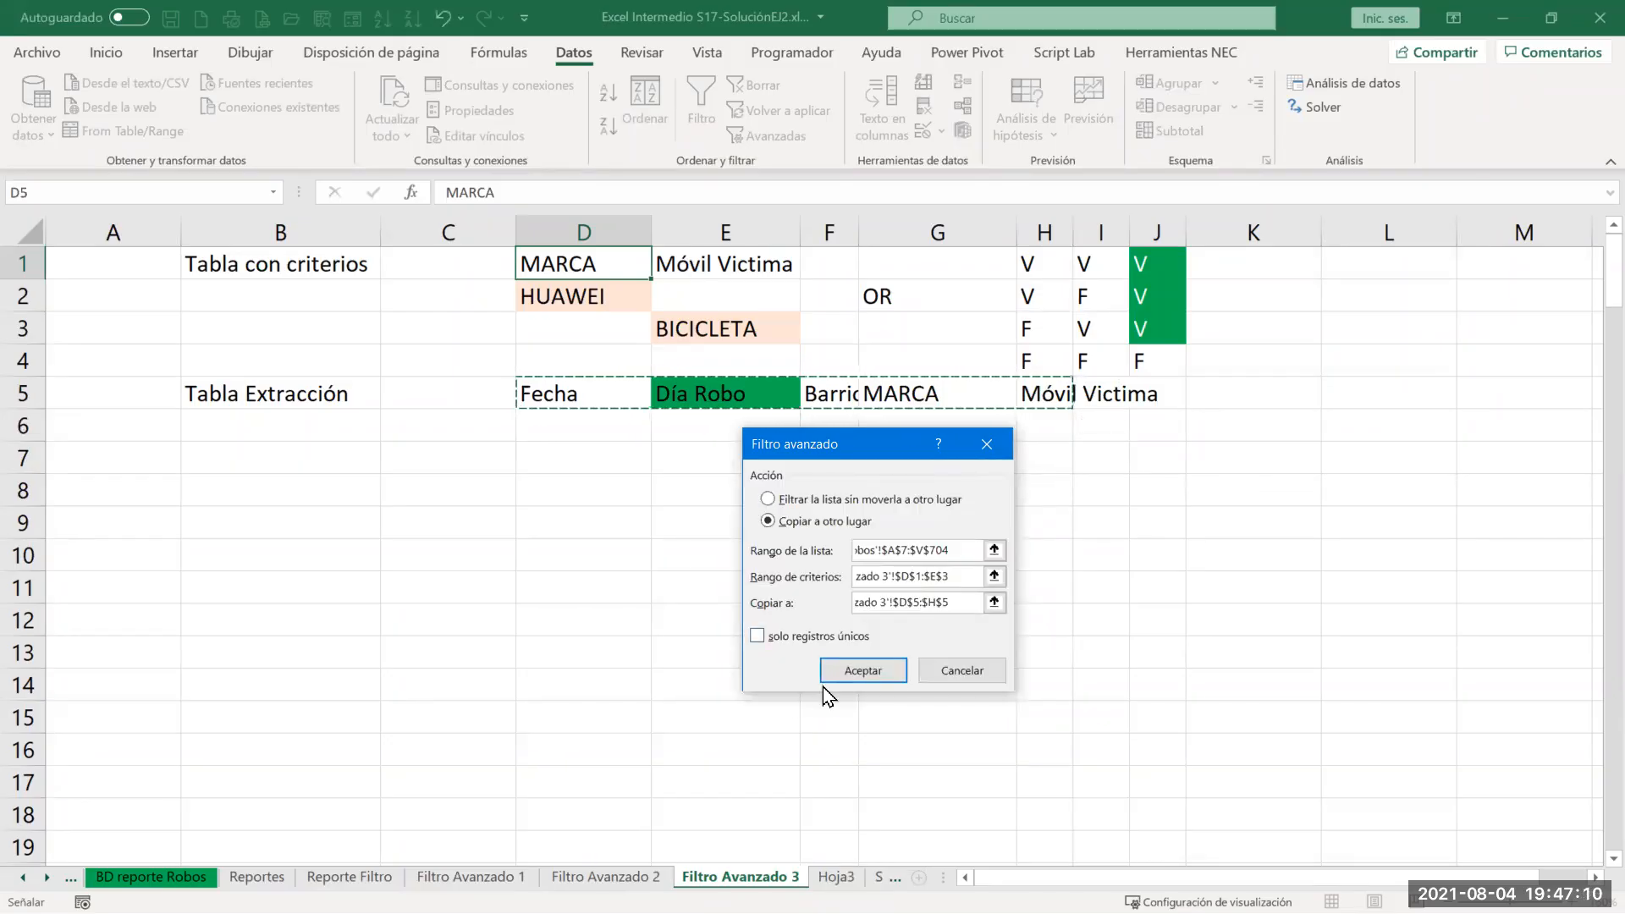
click(846, 668)
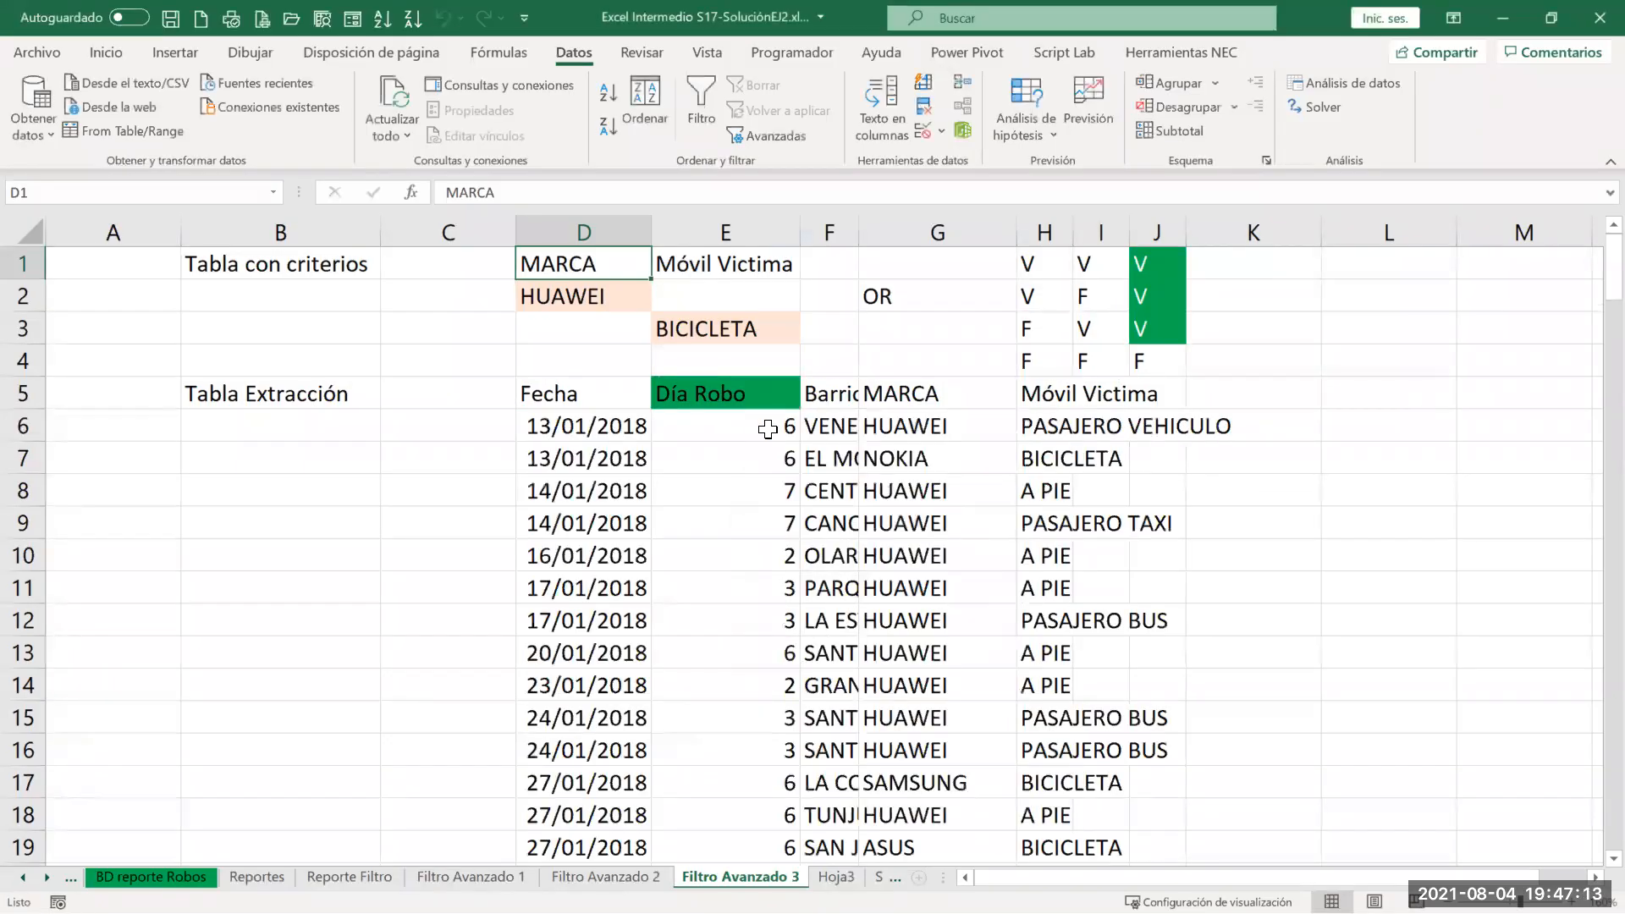
Step: Review the extracted records on Filtro Avanzado 3 down to the last row and return to the start of the sheet
click(587, 426)
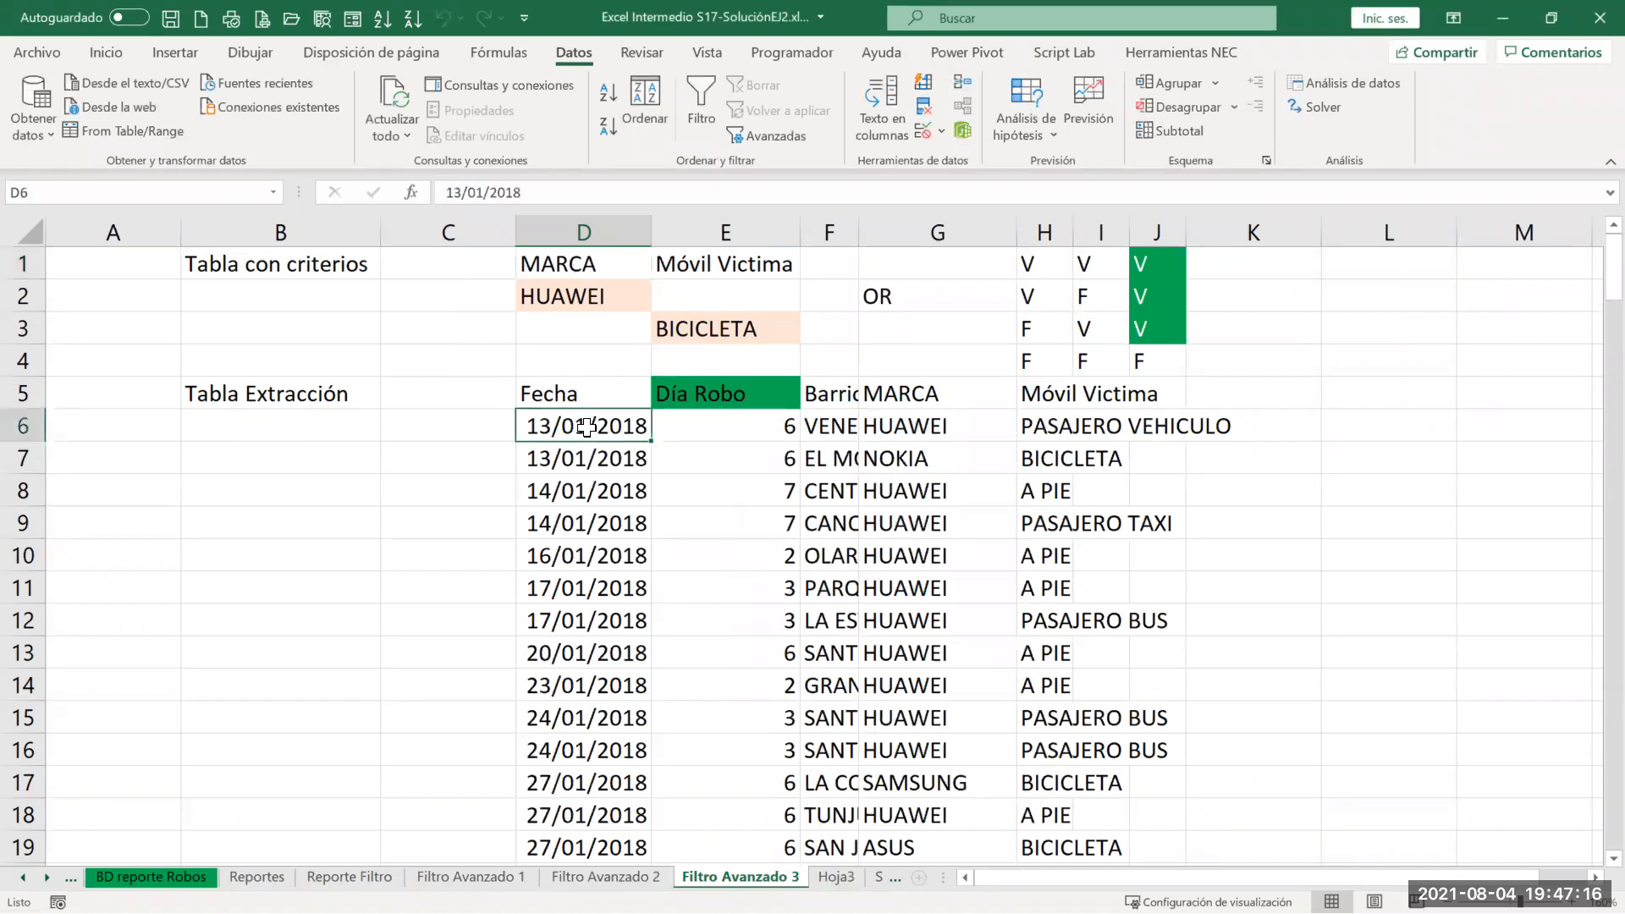
key(ctrl+shift+Down)
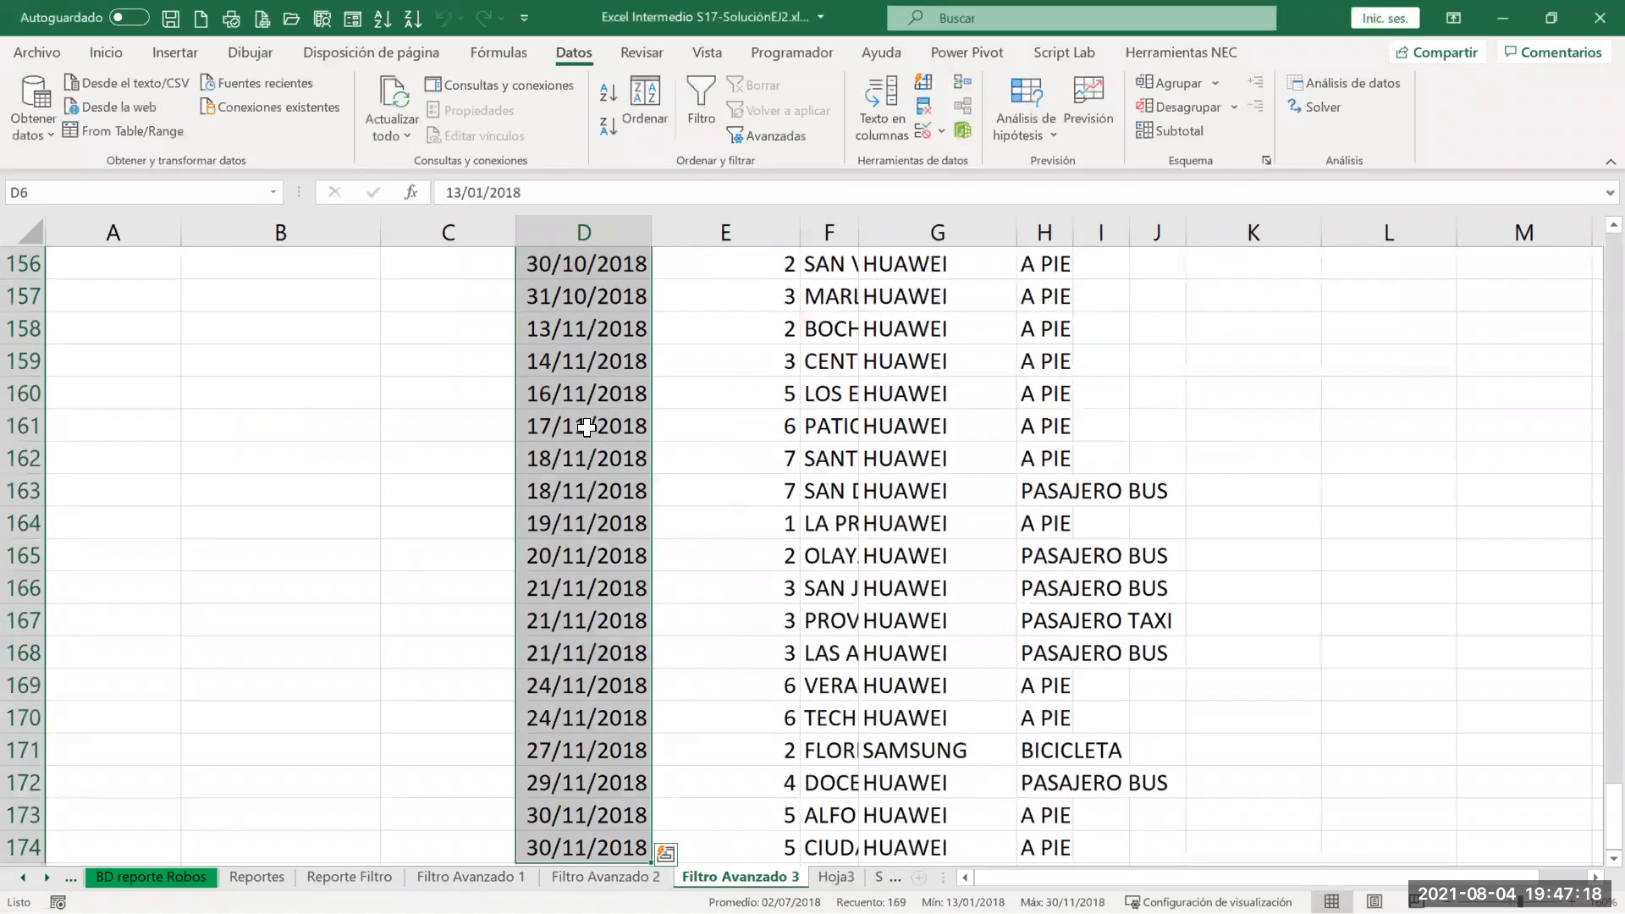
scroll(795, 409, up, 5)
click(789, 424)
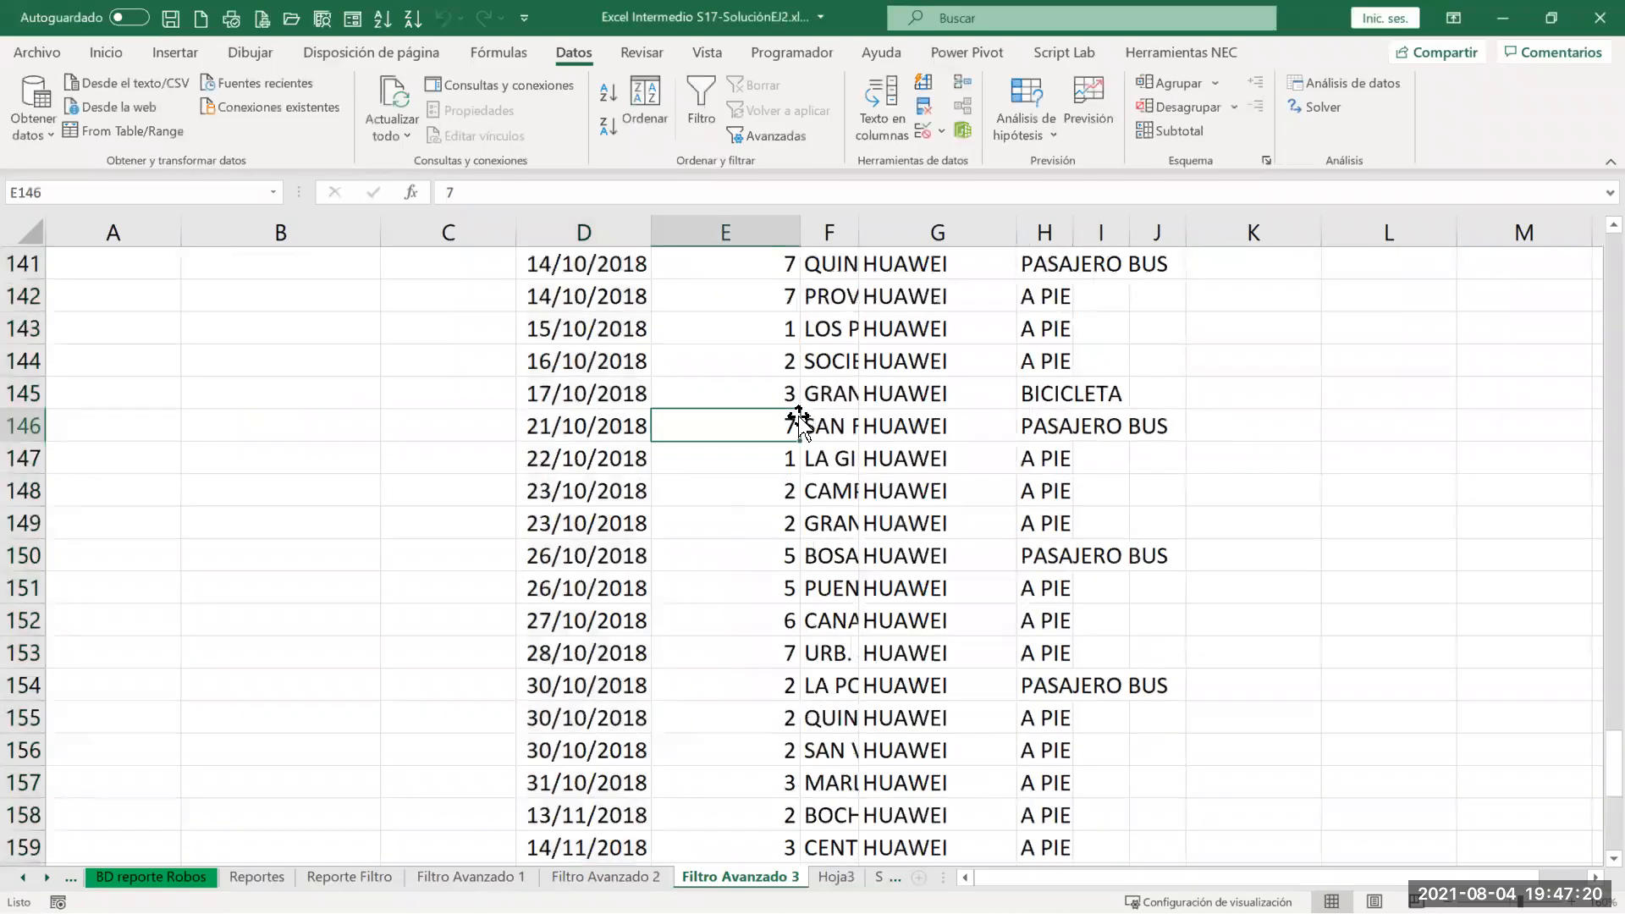
key(ctrl+Up)
key(ctrl+Up)
scroll(669, 464, up, 1)
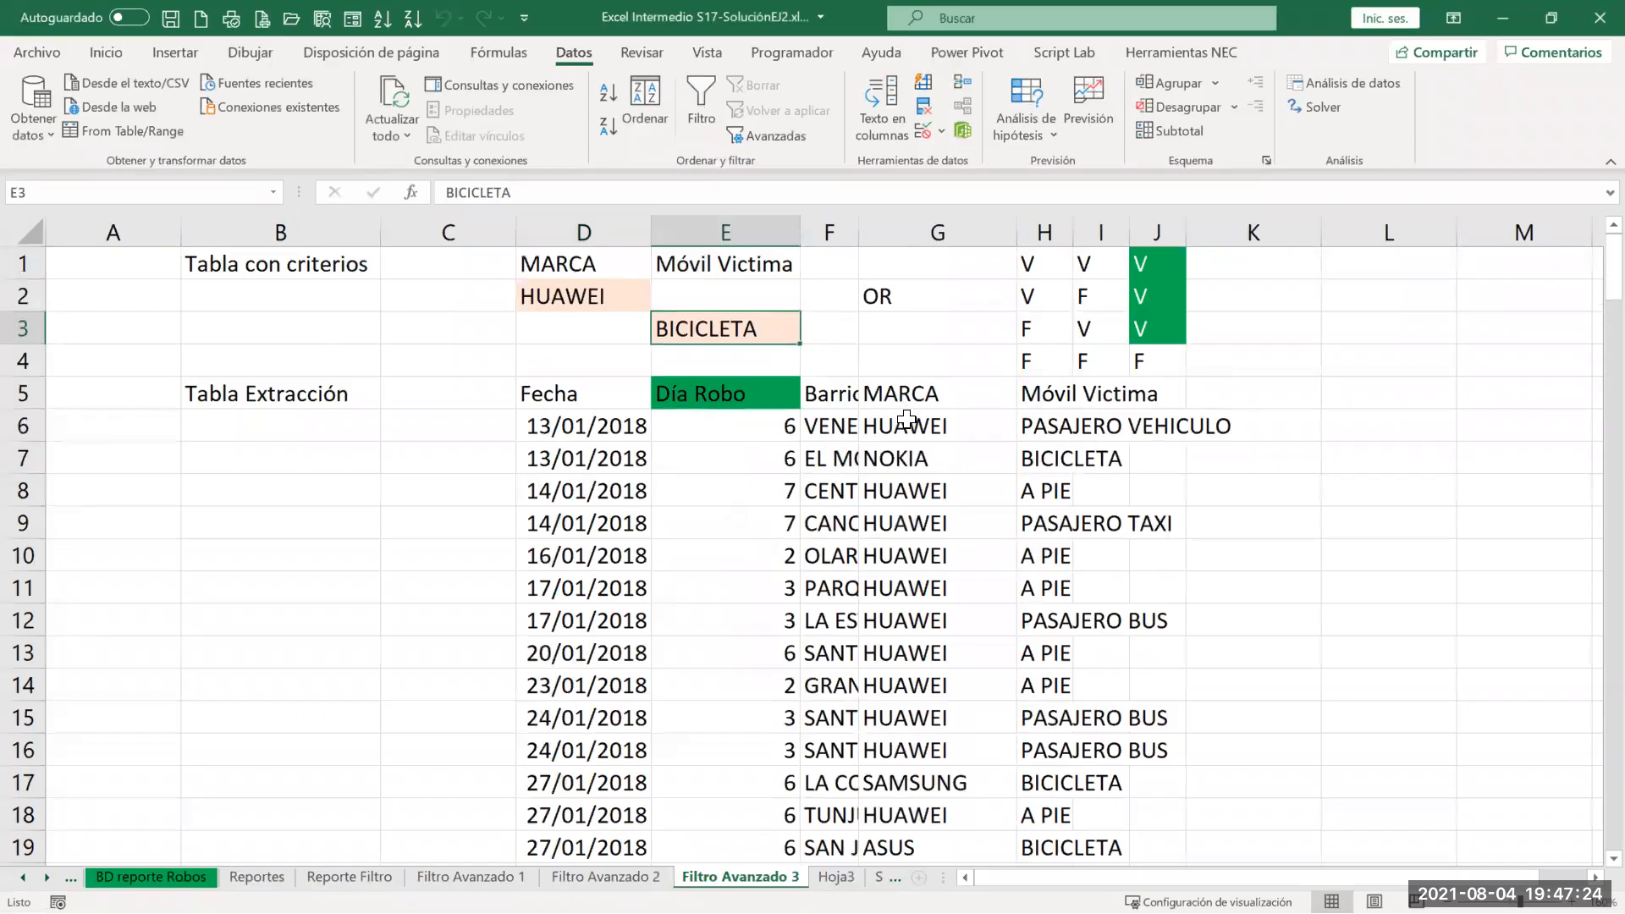
Step: Try to add filter buttons to the extraction headers in row 5
click(907, 421)
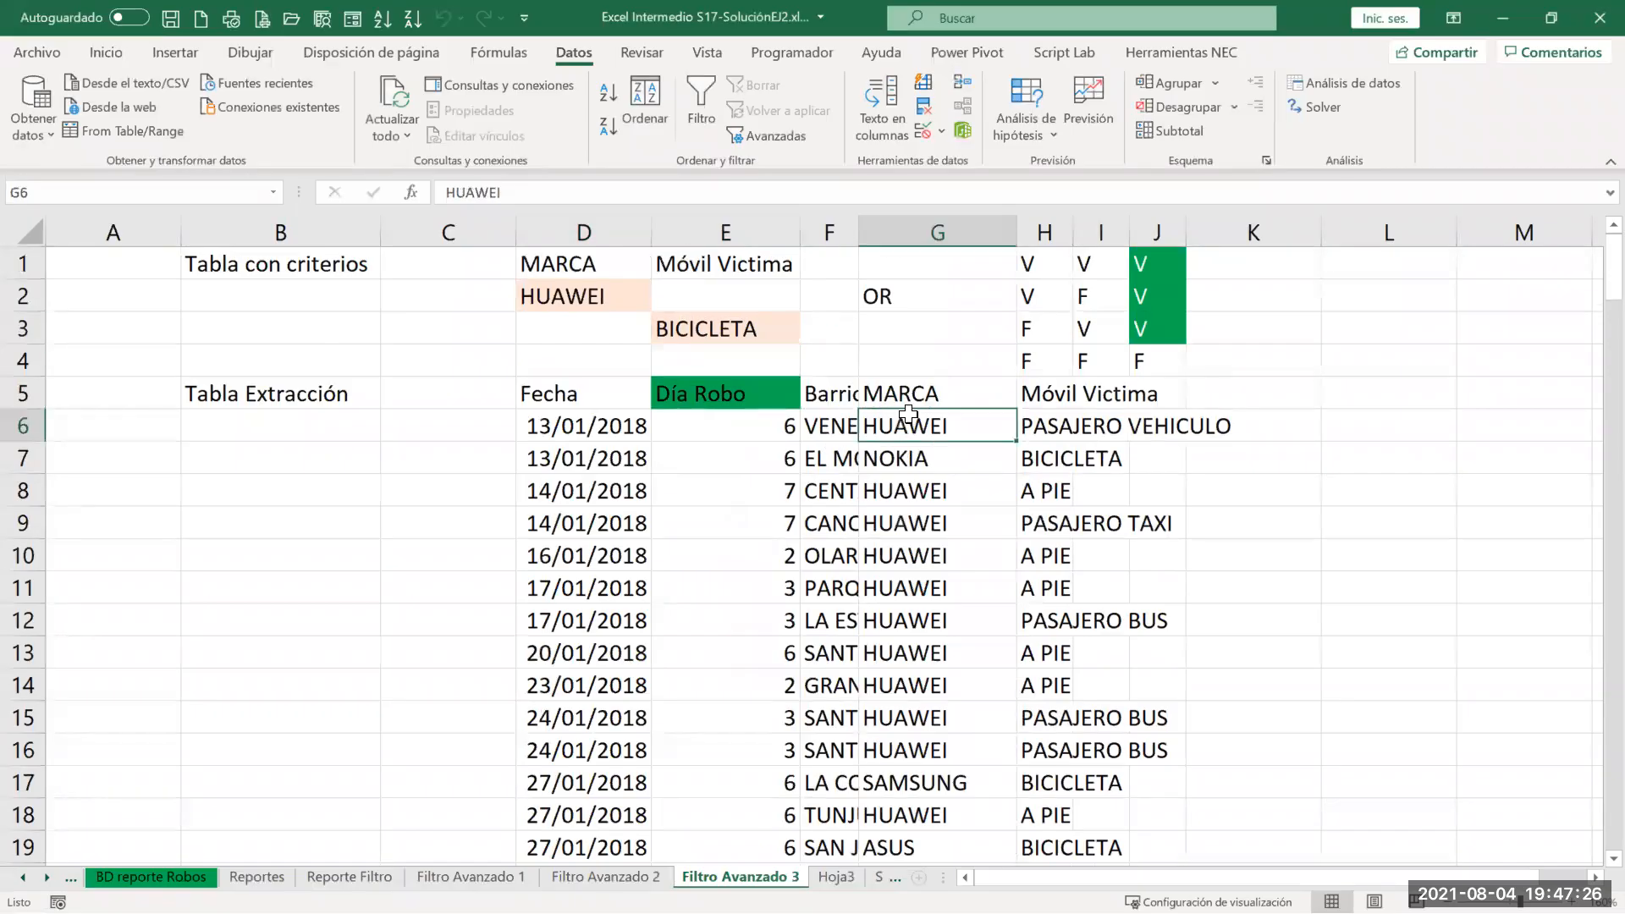
click(909, 396)
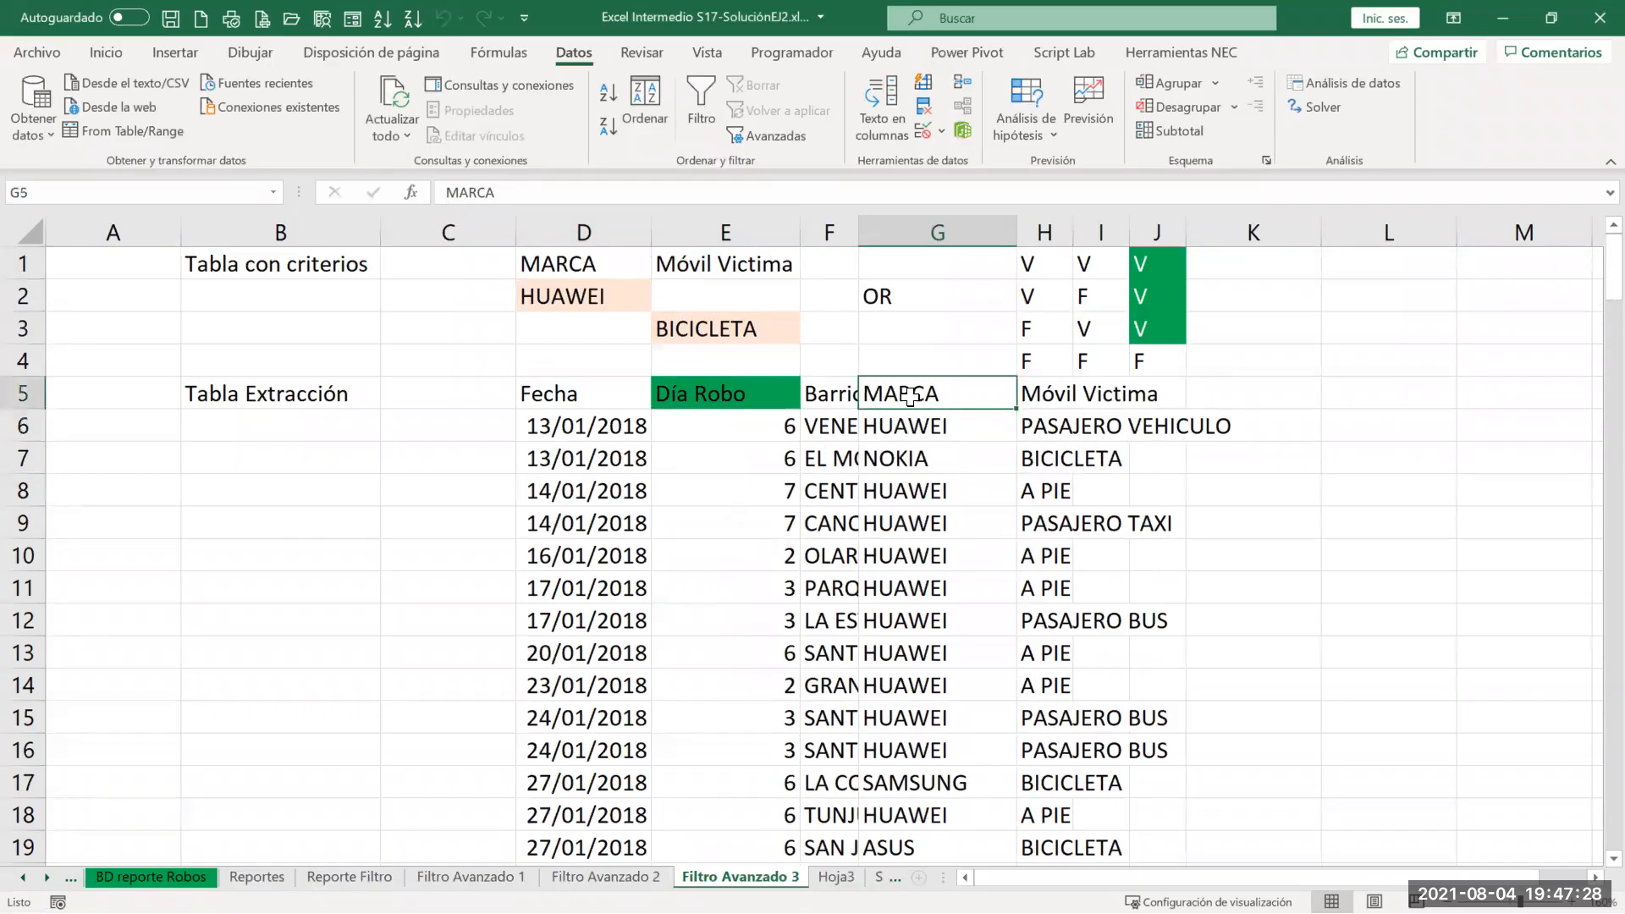
key(ctrl+shift+l)
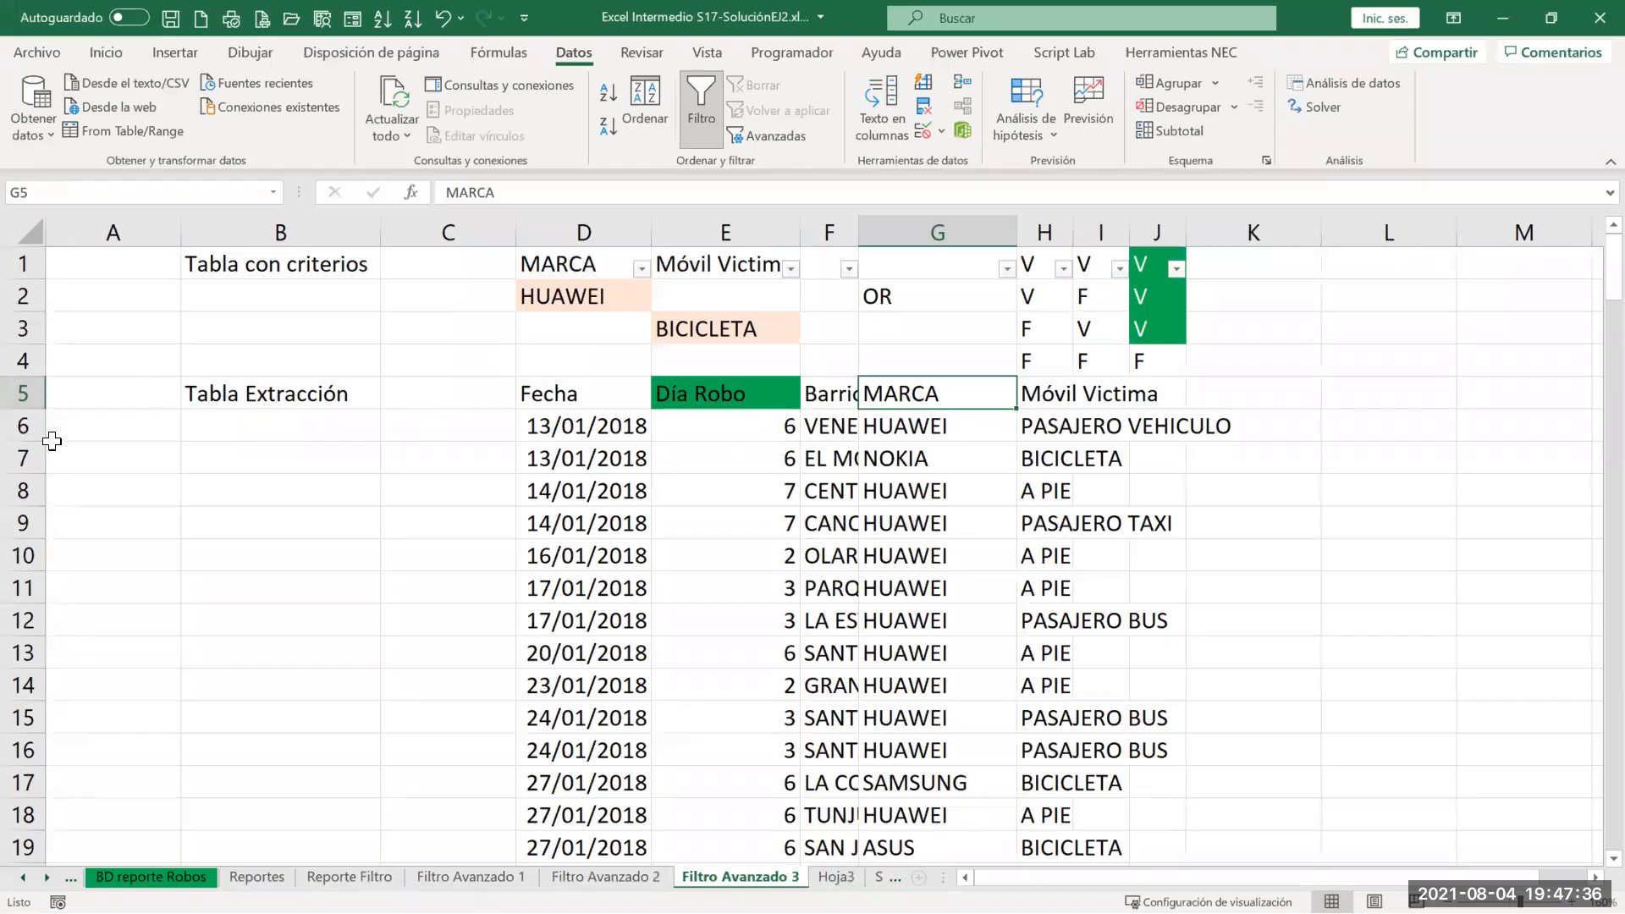
Step: Insert a blank row above the extraction headers and reapply the filter buttons to the header row, now row 6
right_click(37, 401)
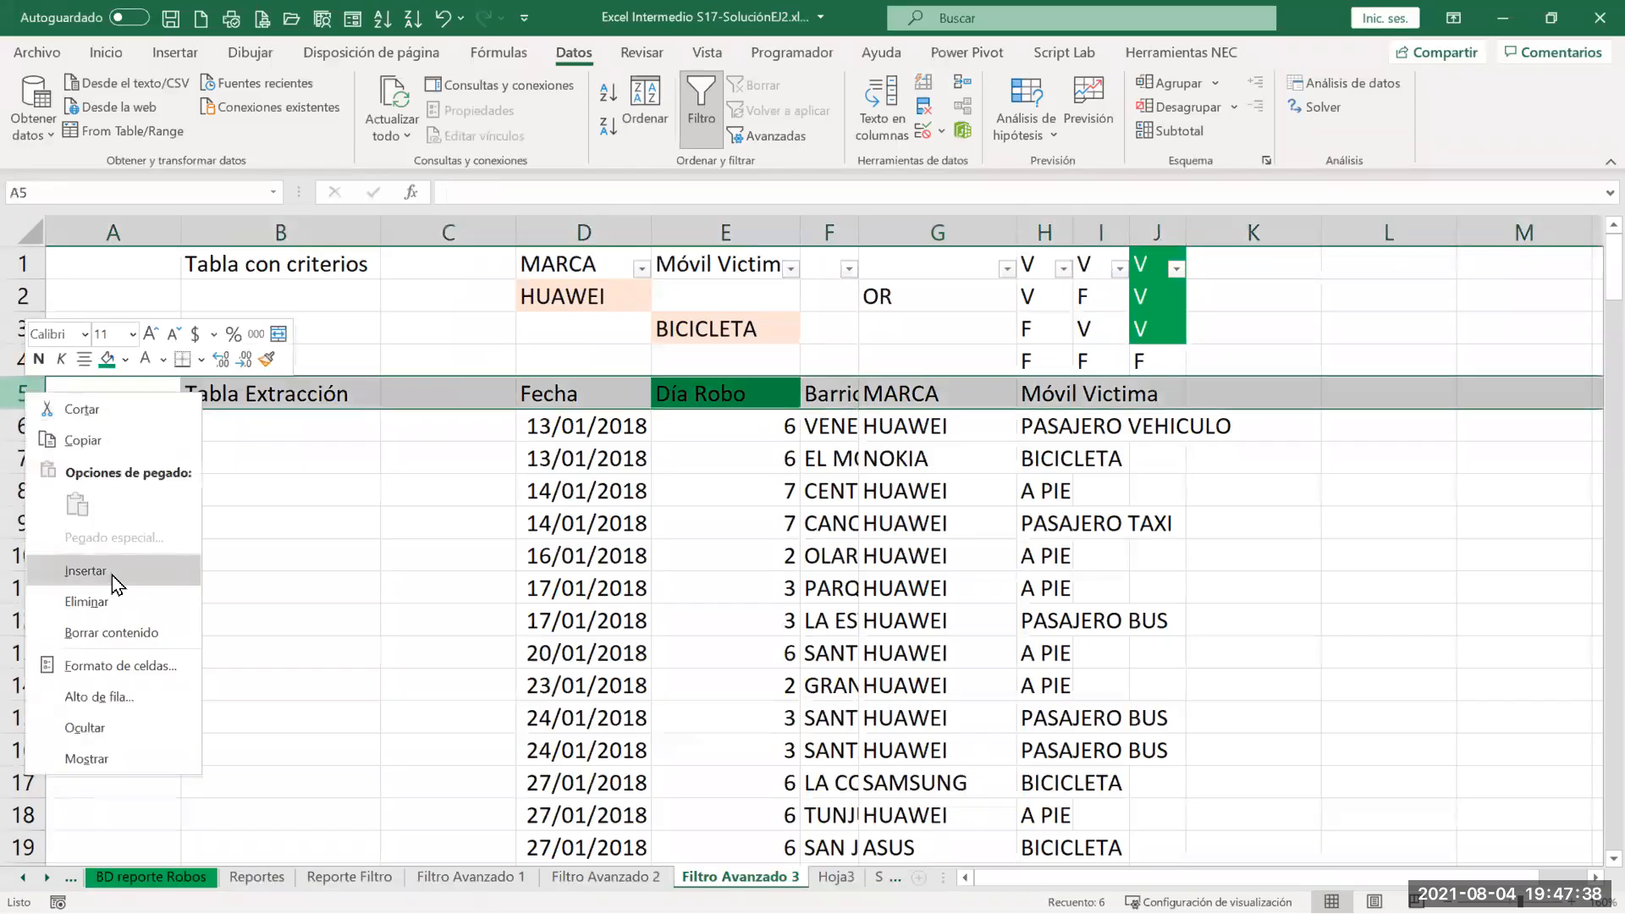
click(114, 574)
click(751, 419)
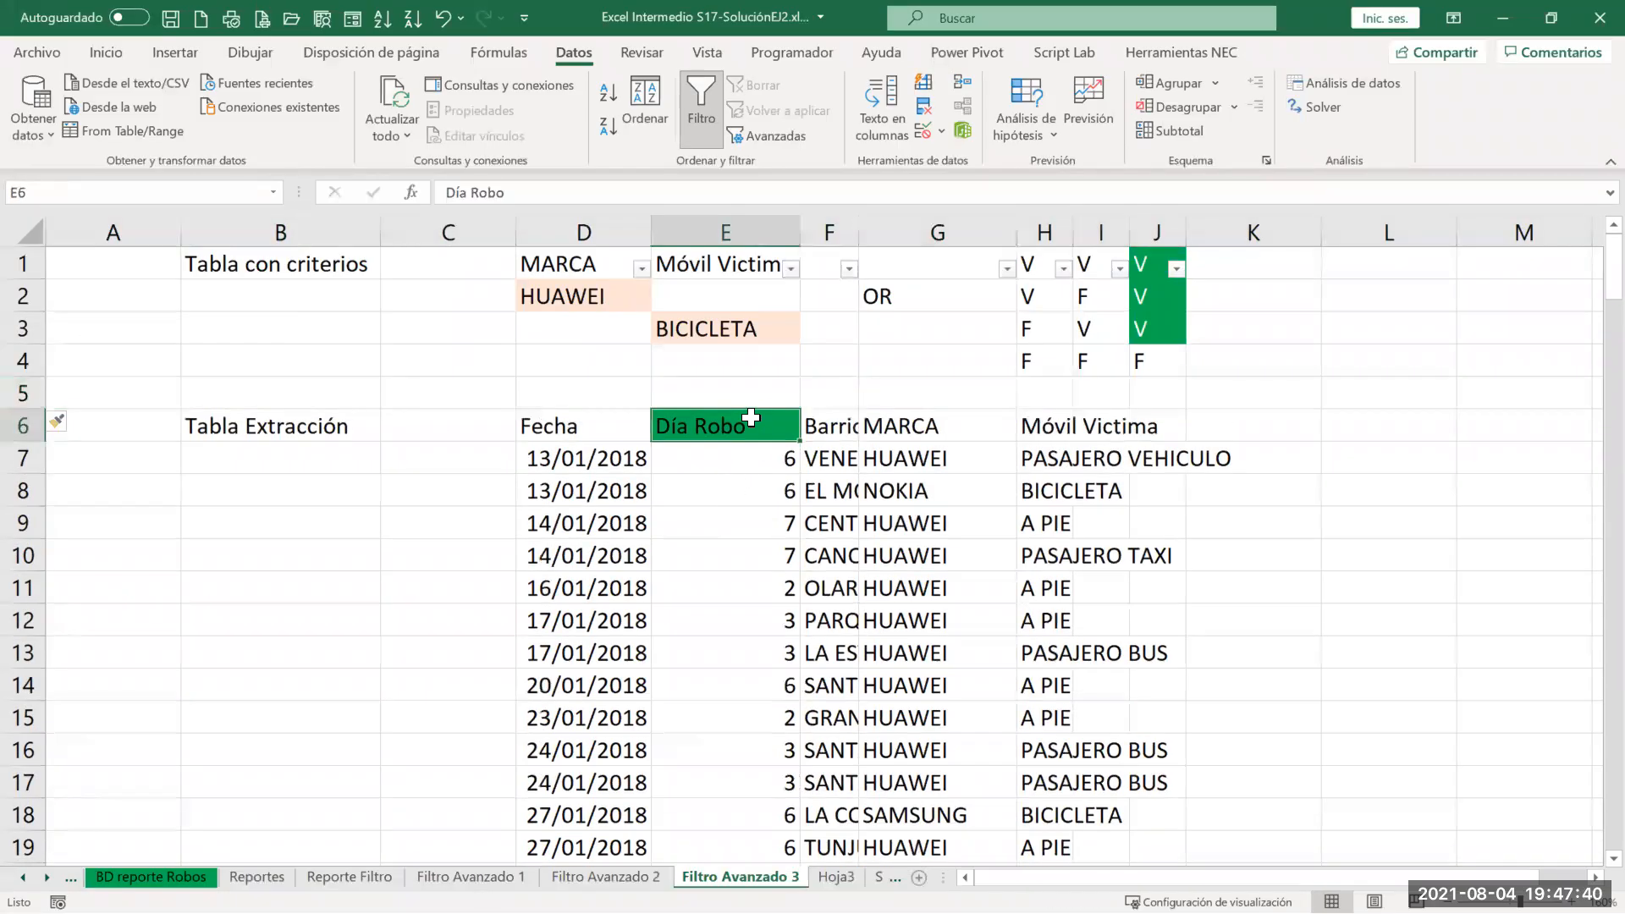
key(ctrl+shift+l)
key(ctrl+shift+l)
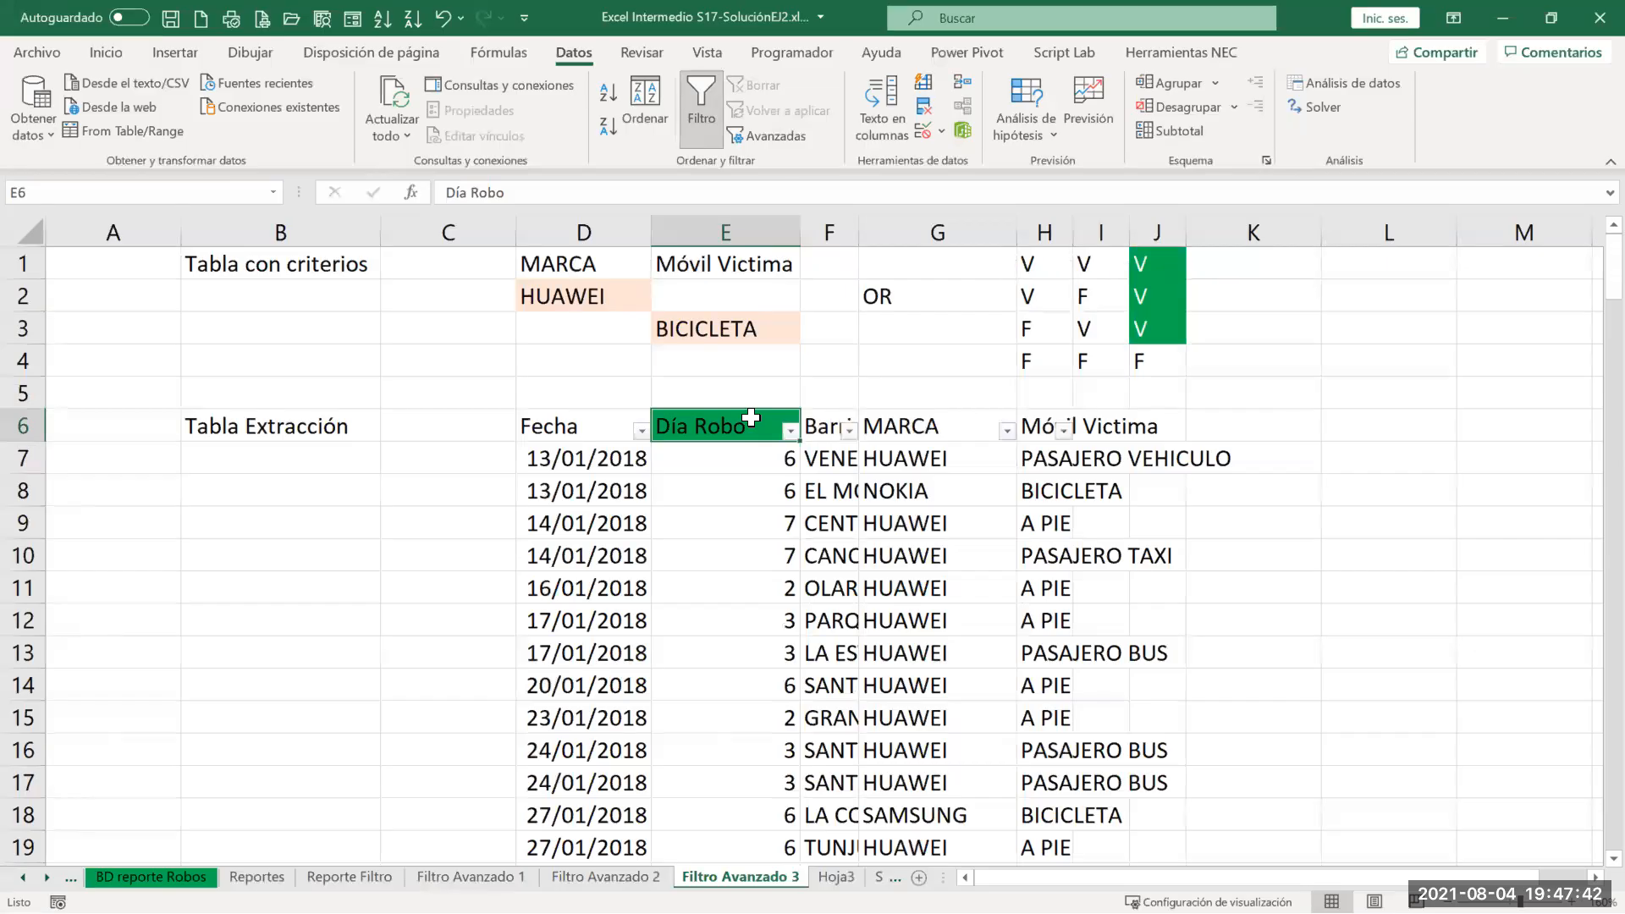
Step: Filter the MARCA column of the extraction table on Filtro Avanzado 3 to show only HUAWEI
click(1007, 432)
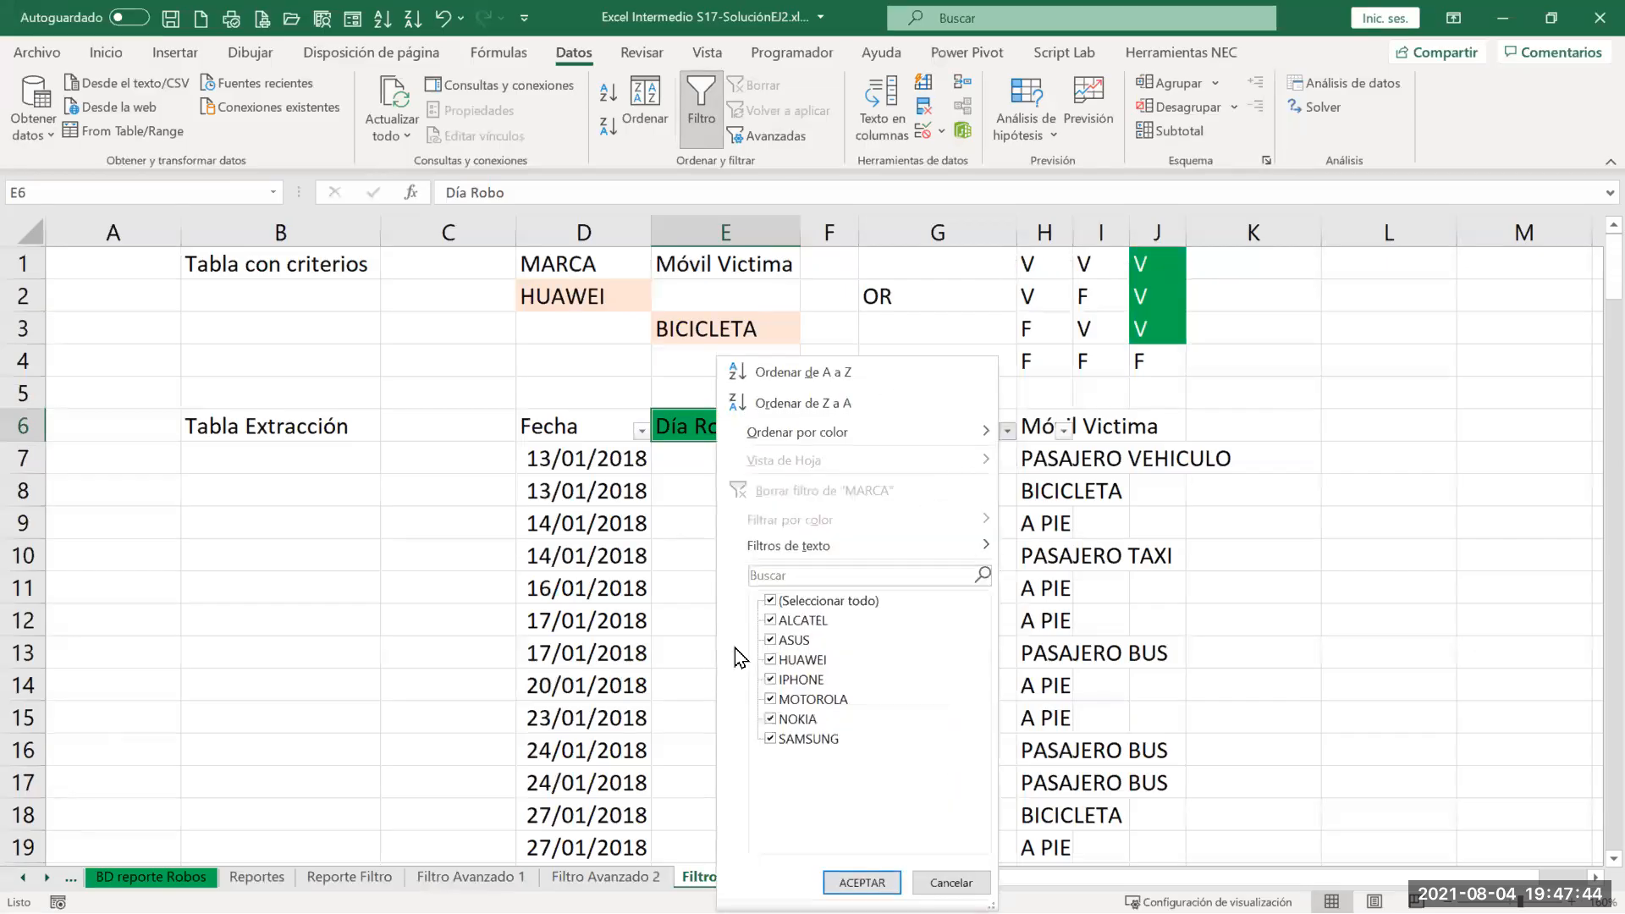
click(772, 601)
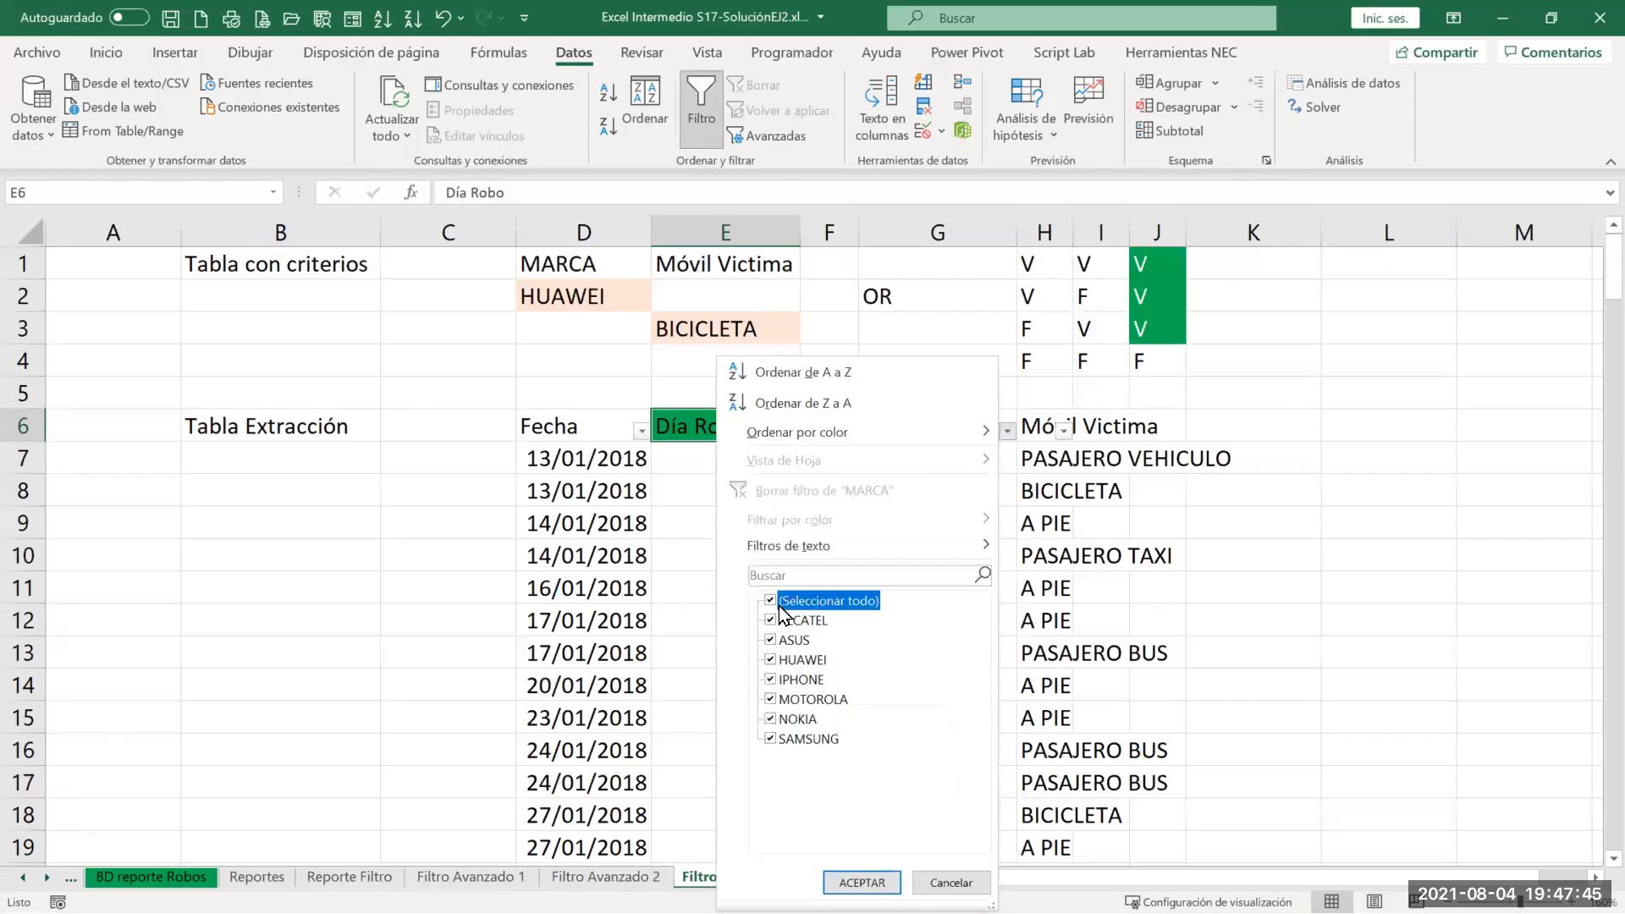
click(772, 660)
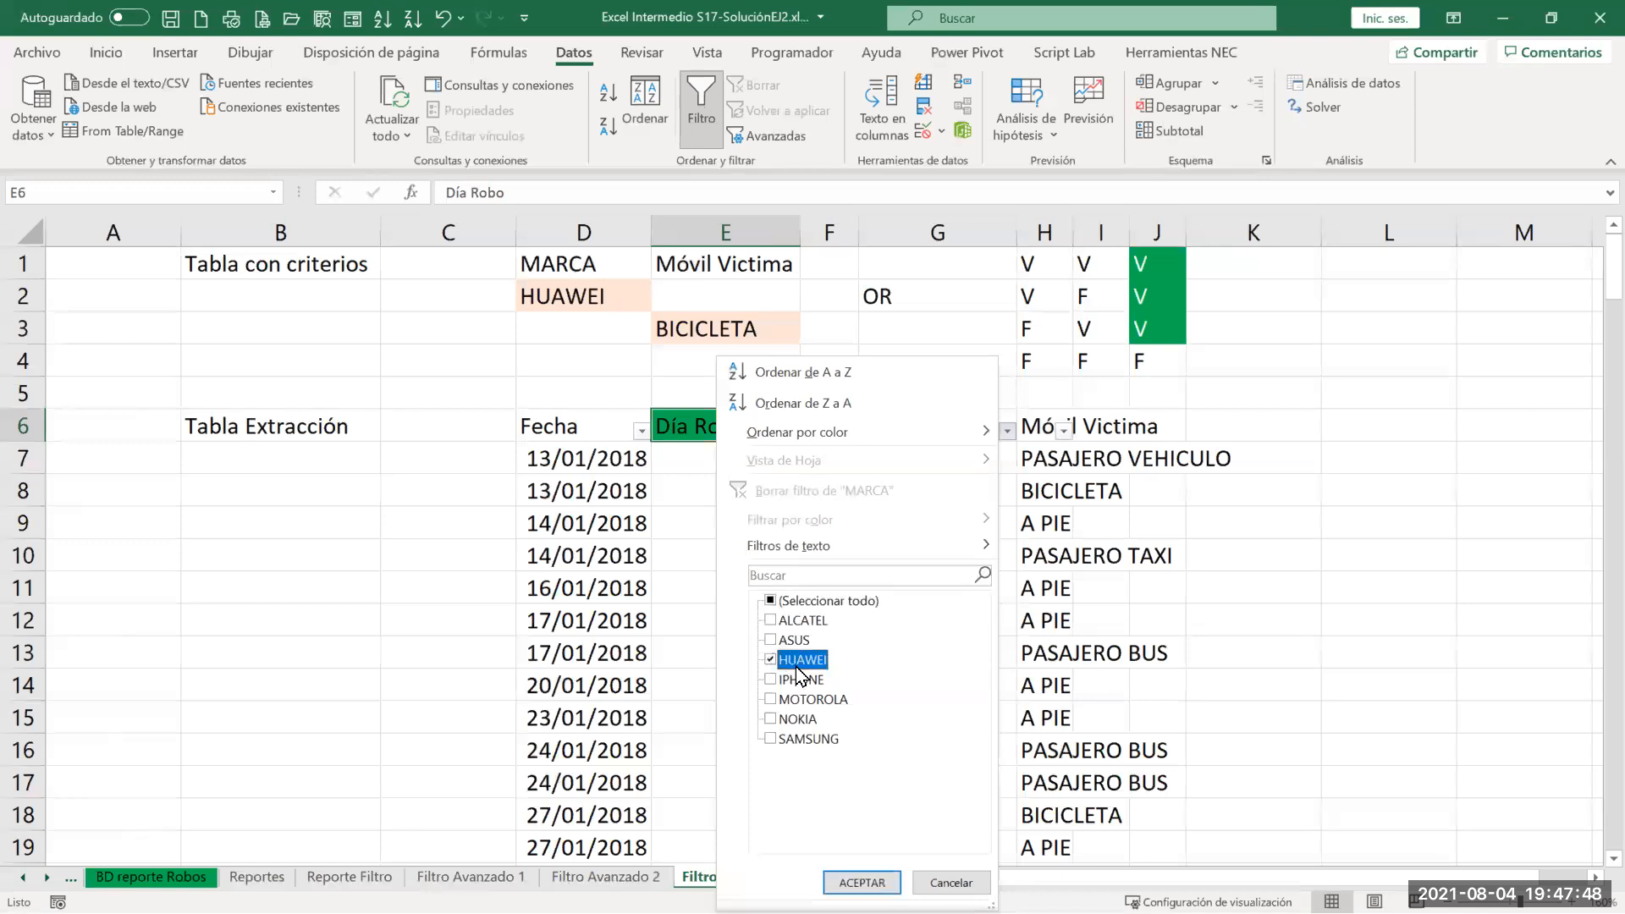
click(862, 882)
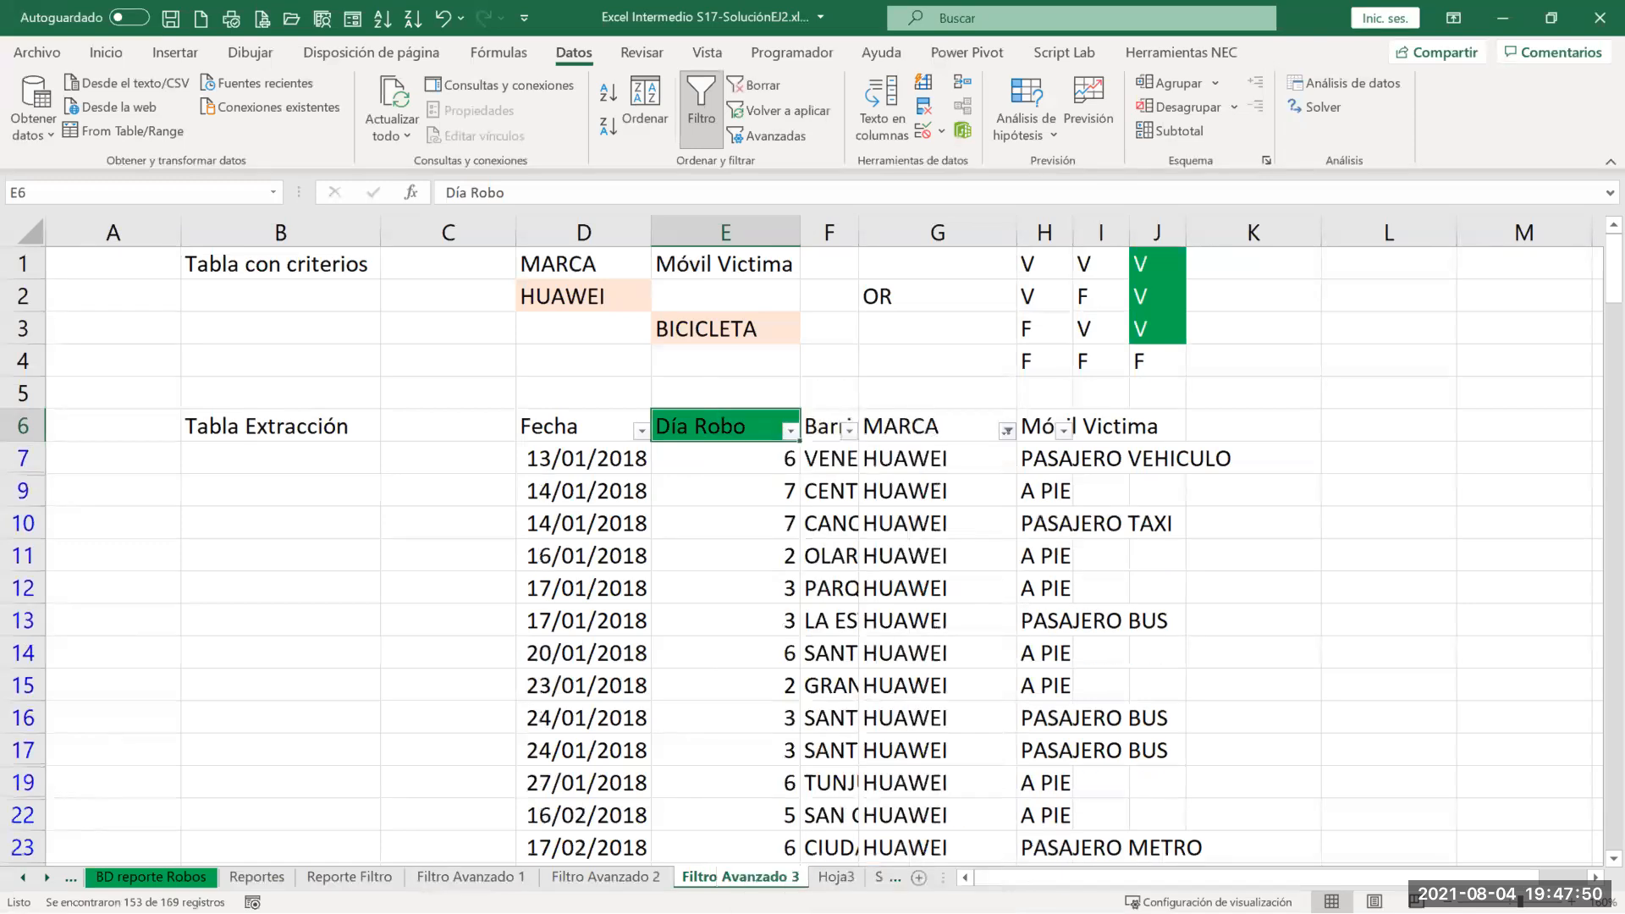
click(554, 294)
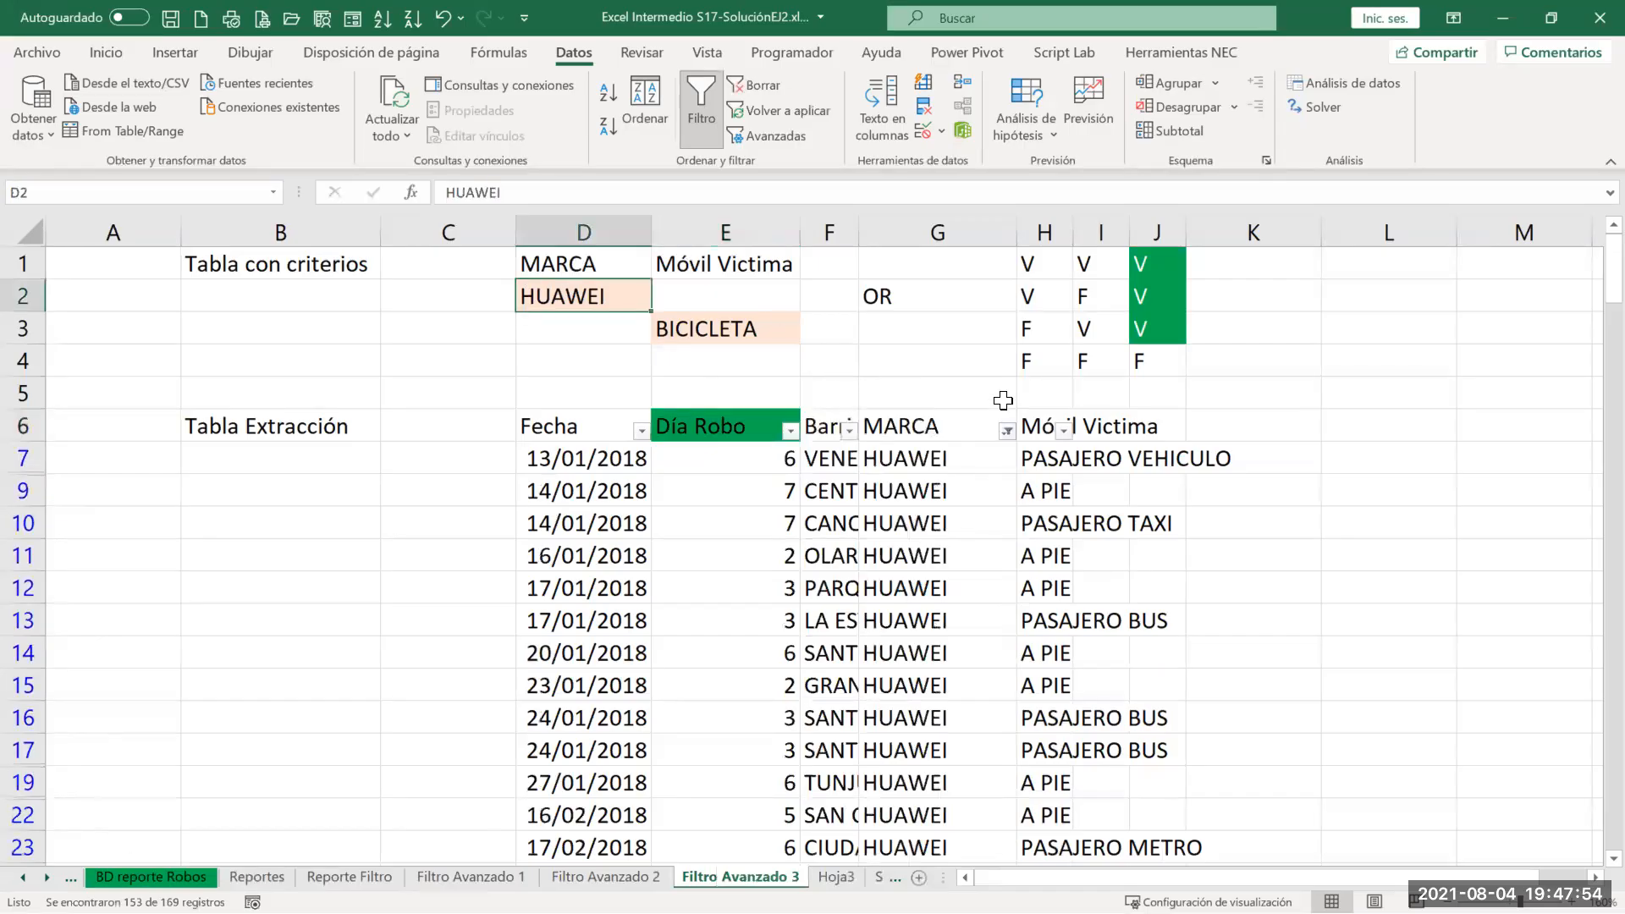
Step: Check the MARCA and Móvil Victima filter options of the HUAWEI records, and clear the filter from the extraction table
click(1007, 431)
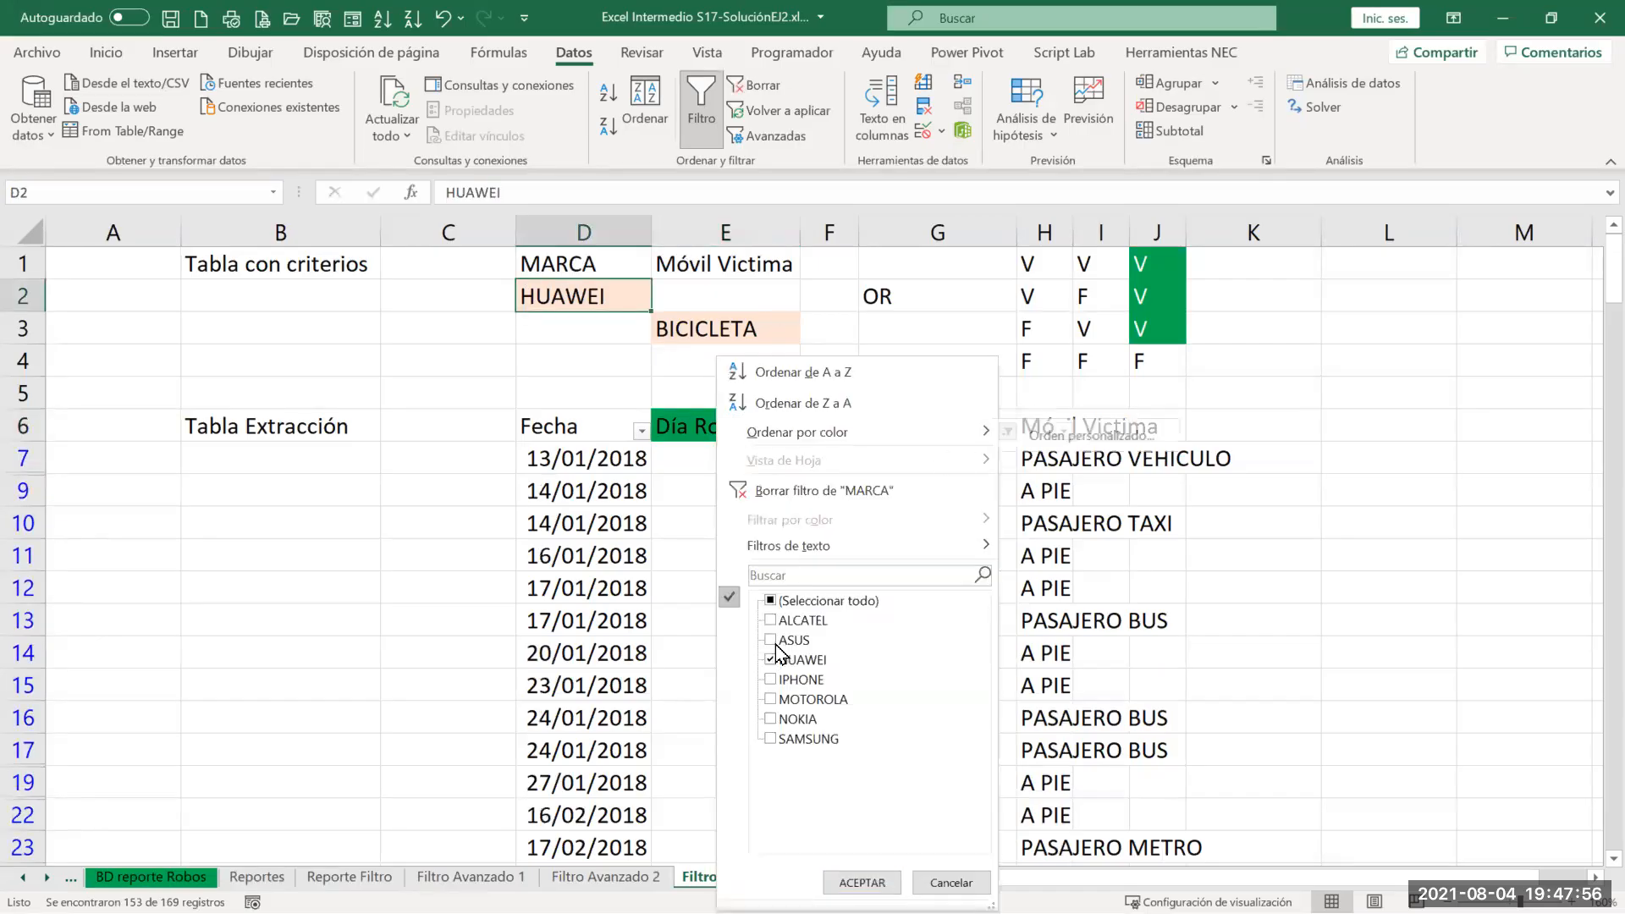
key(Return)
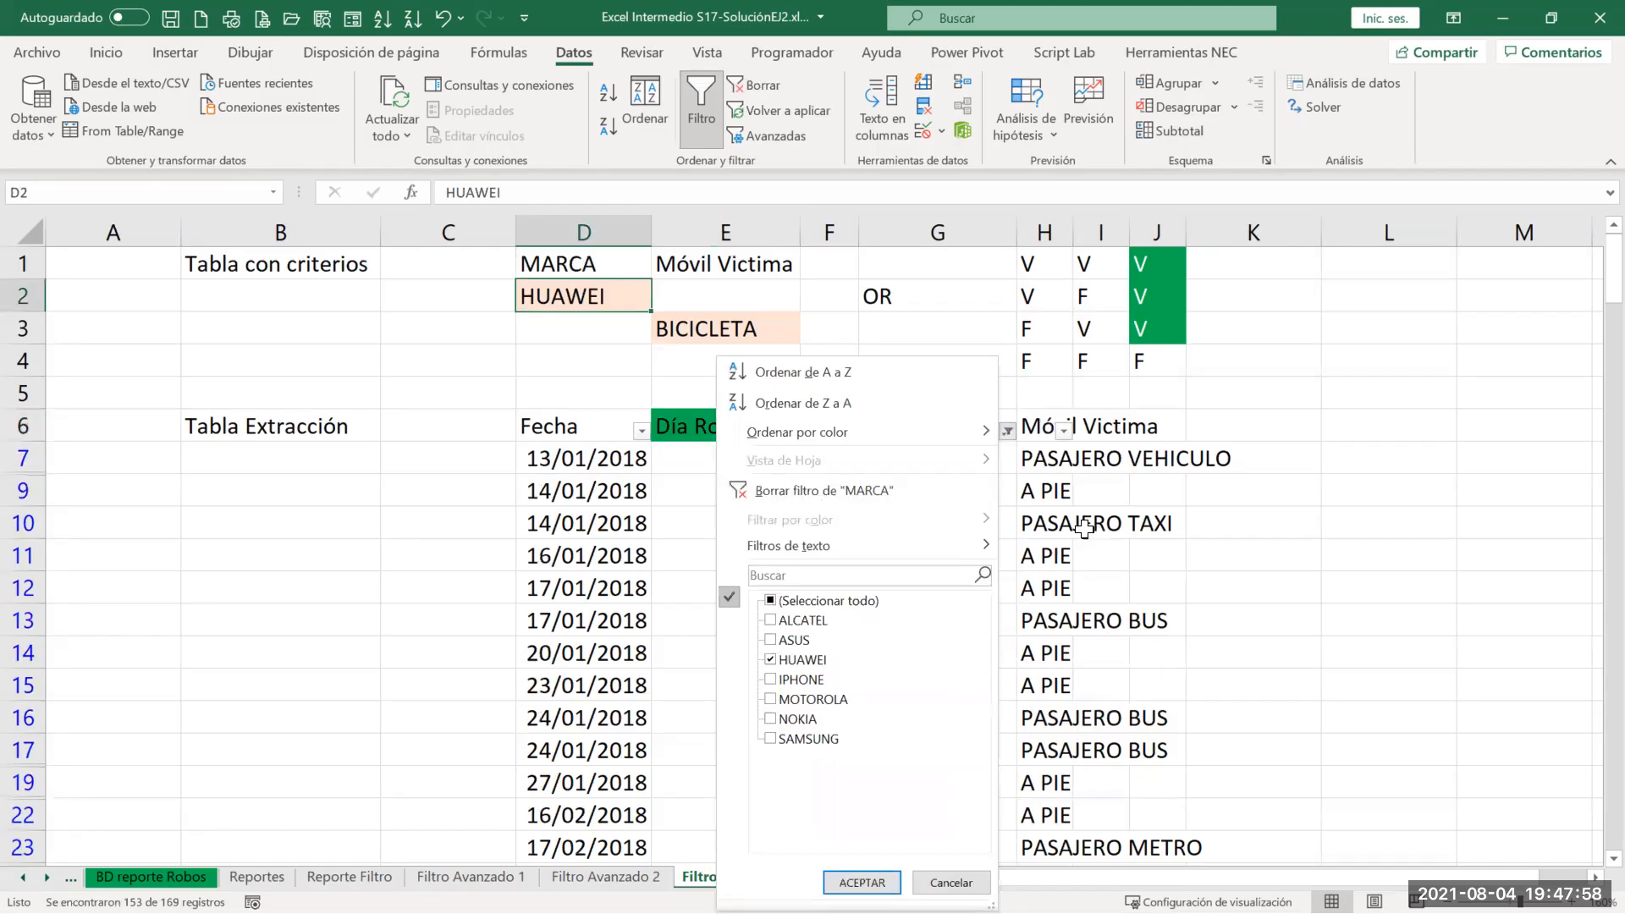
click(1065, 432)
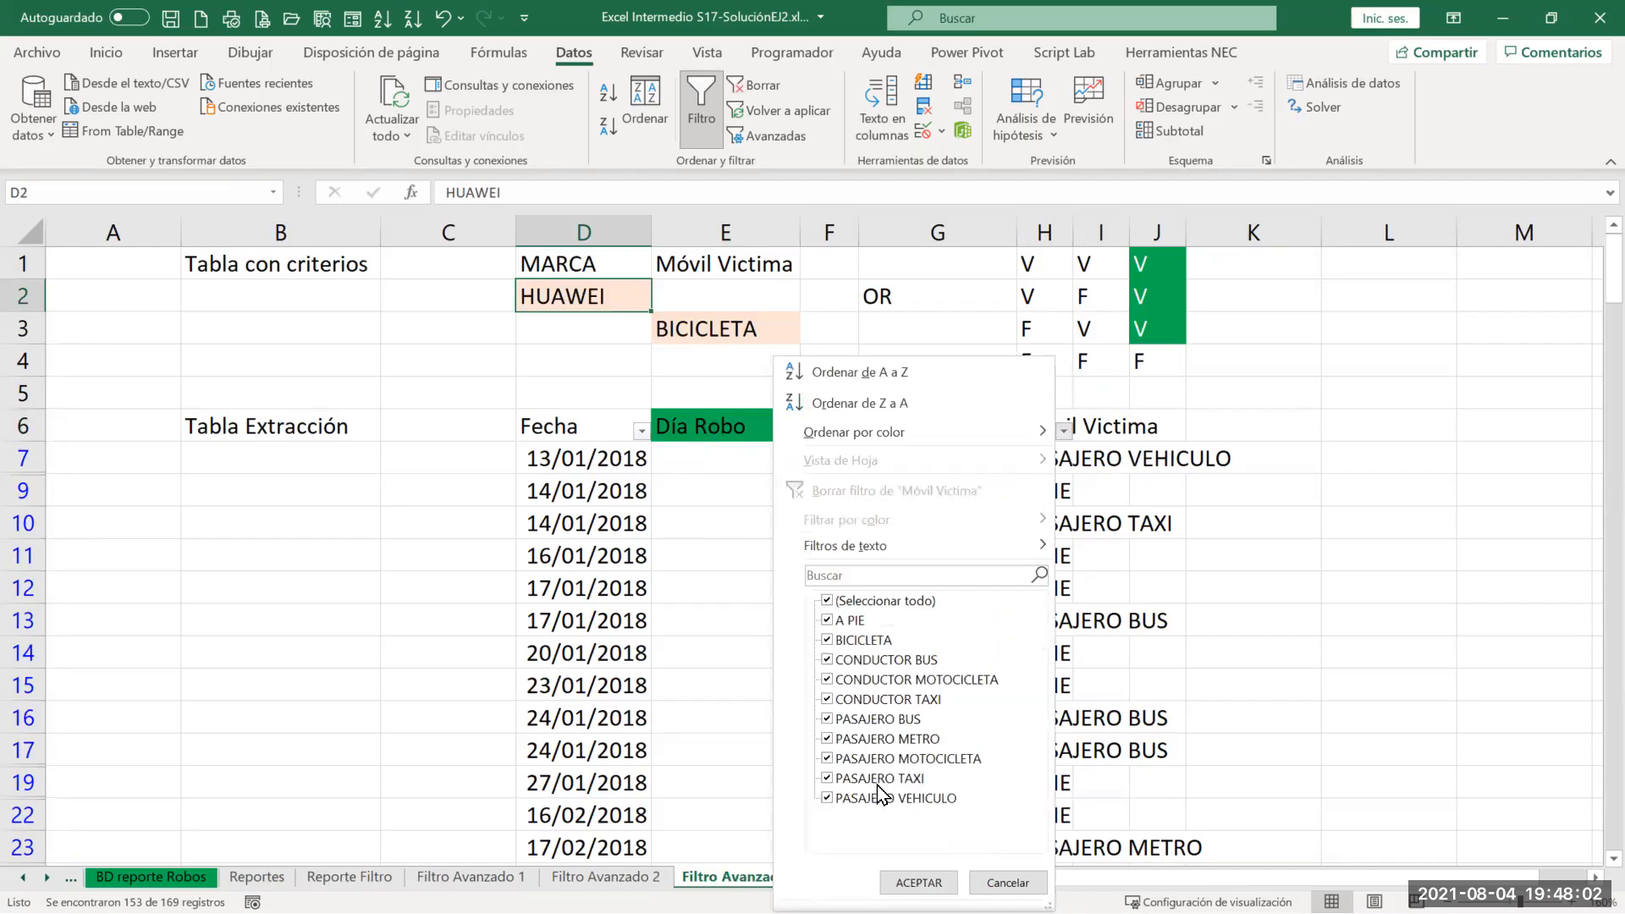
key(Escape)
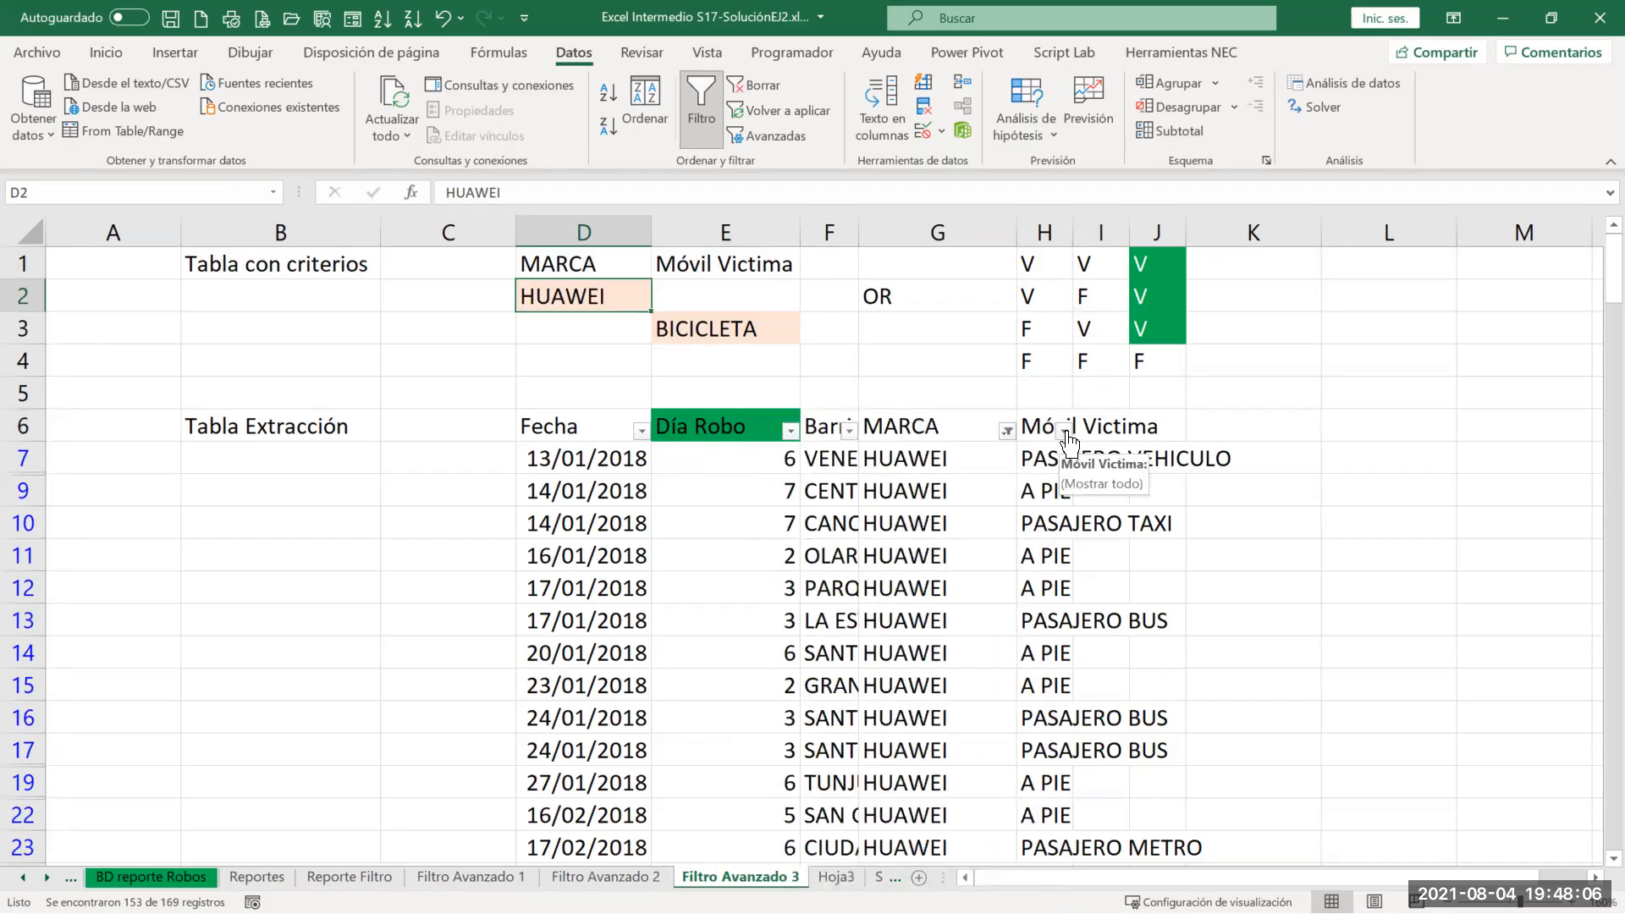
click(1022, 428)
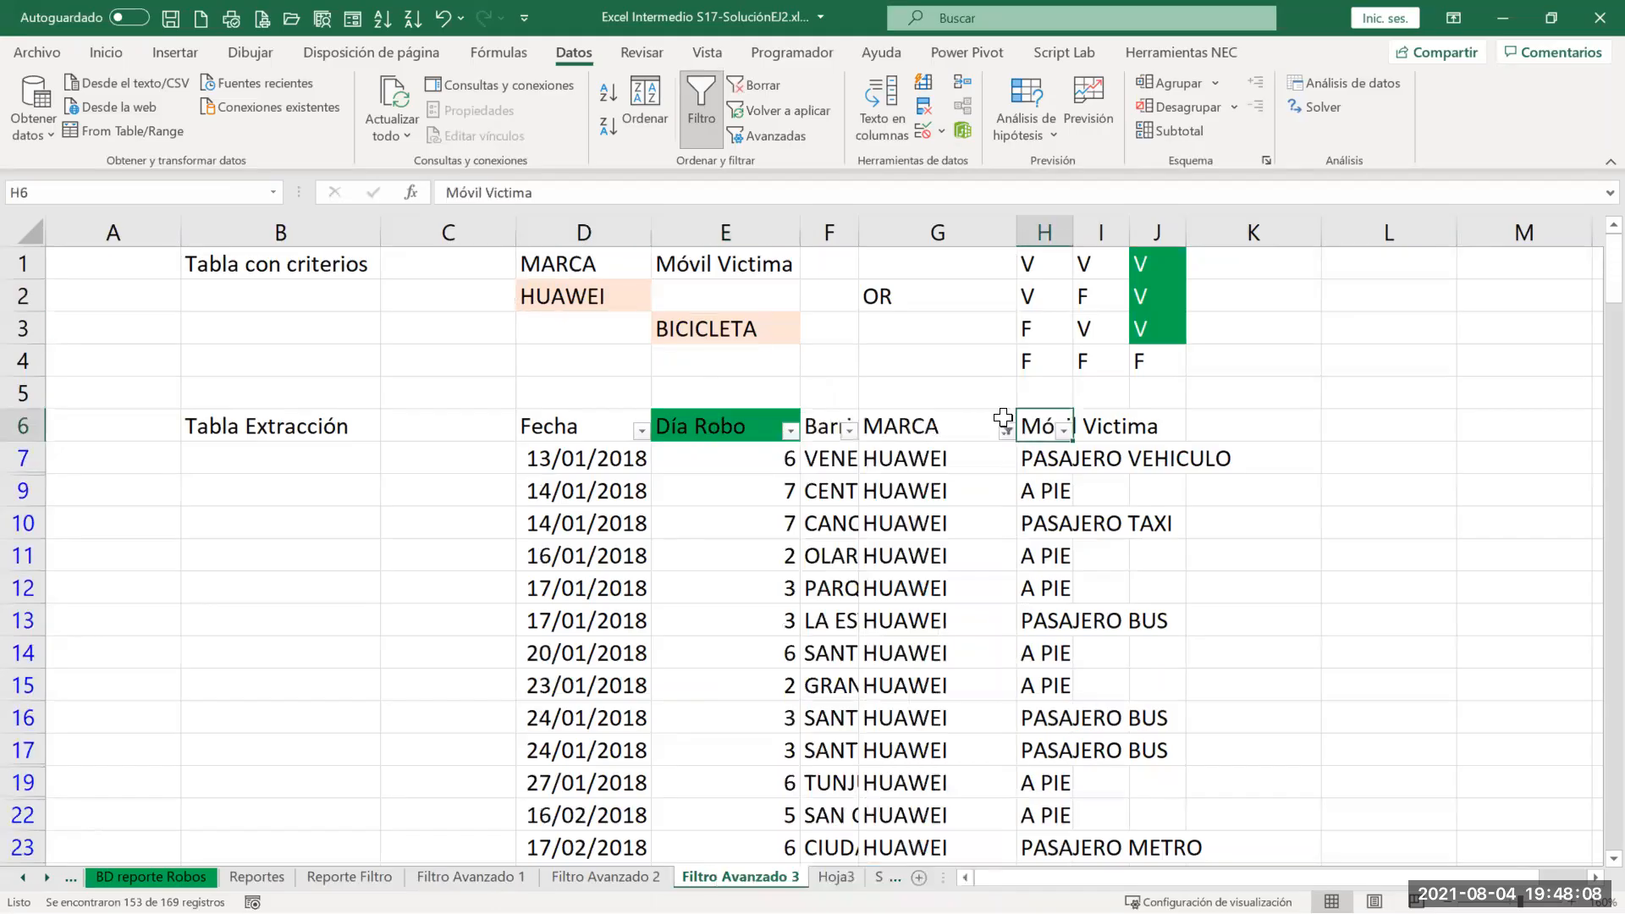
click(756, 85)
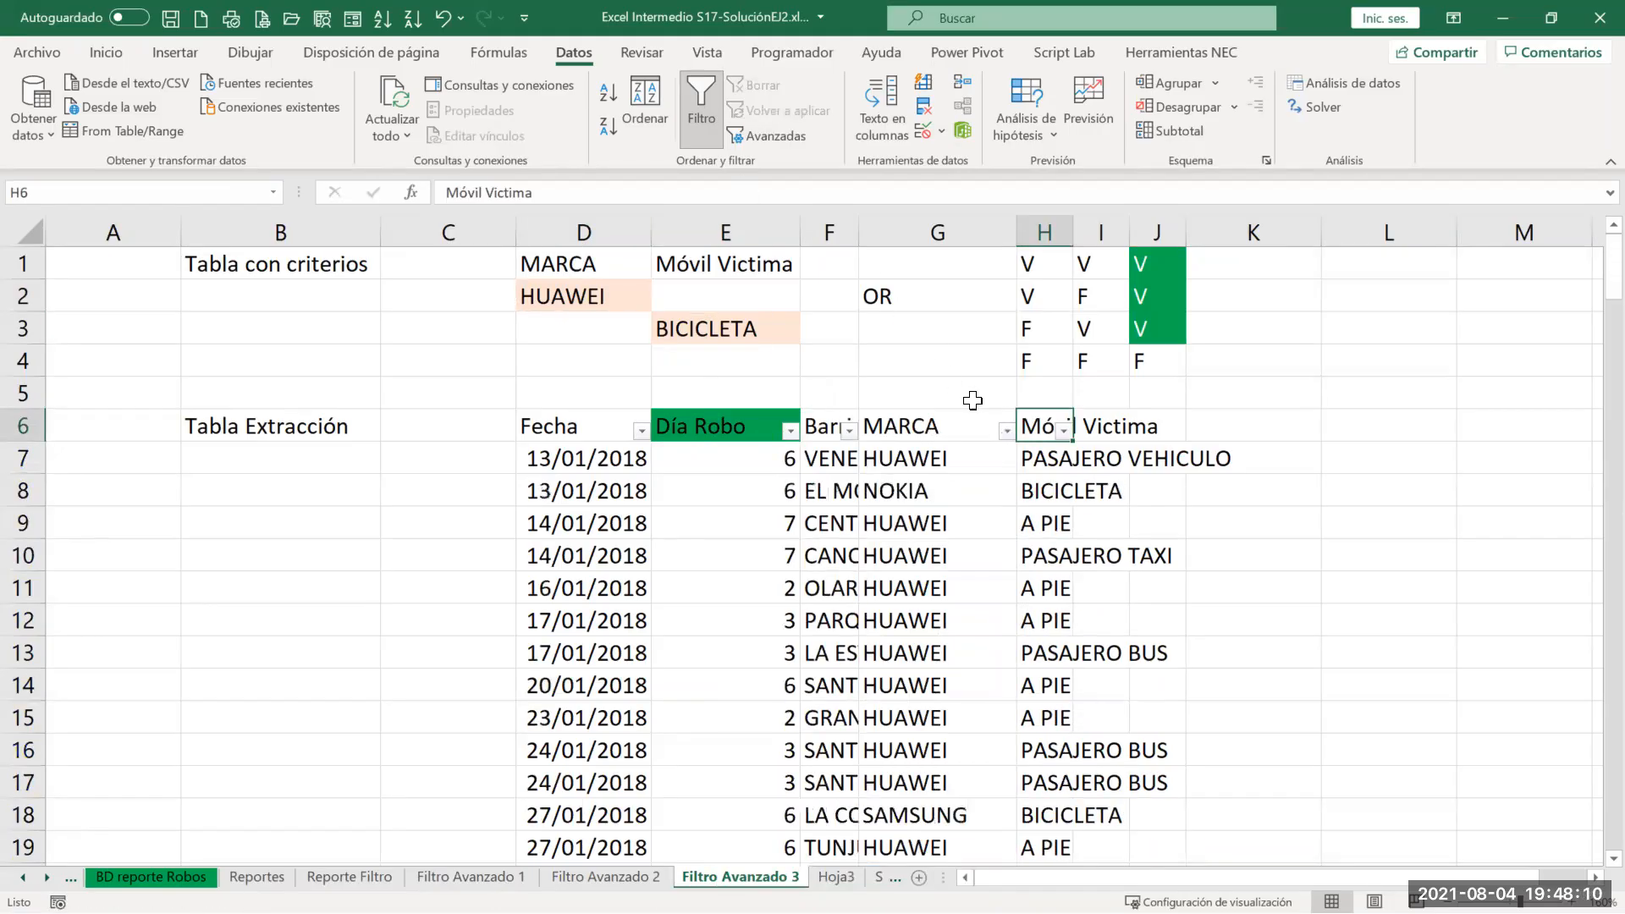
Step: Filter the Móvil Victima column of the extraction table to show only BICICLETA
click(1063, 430)
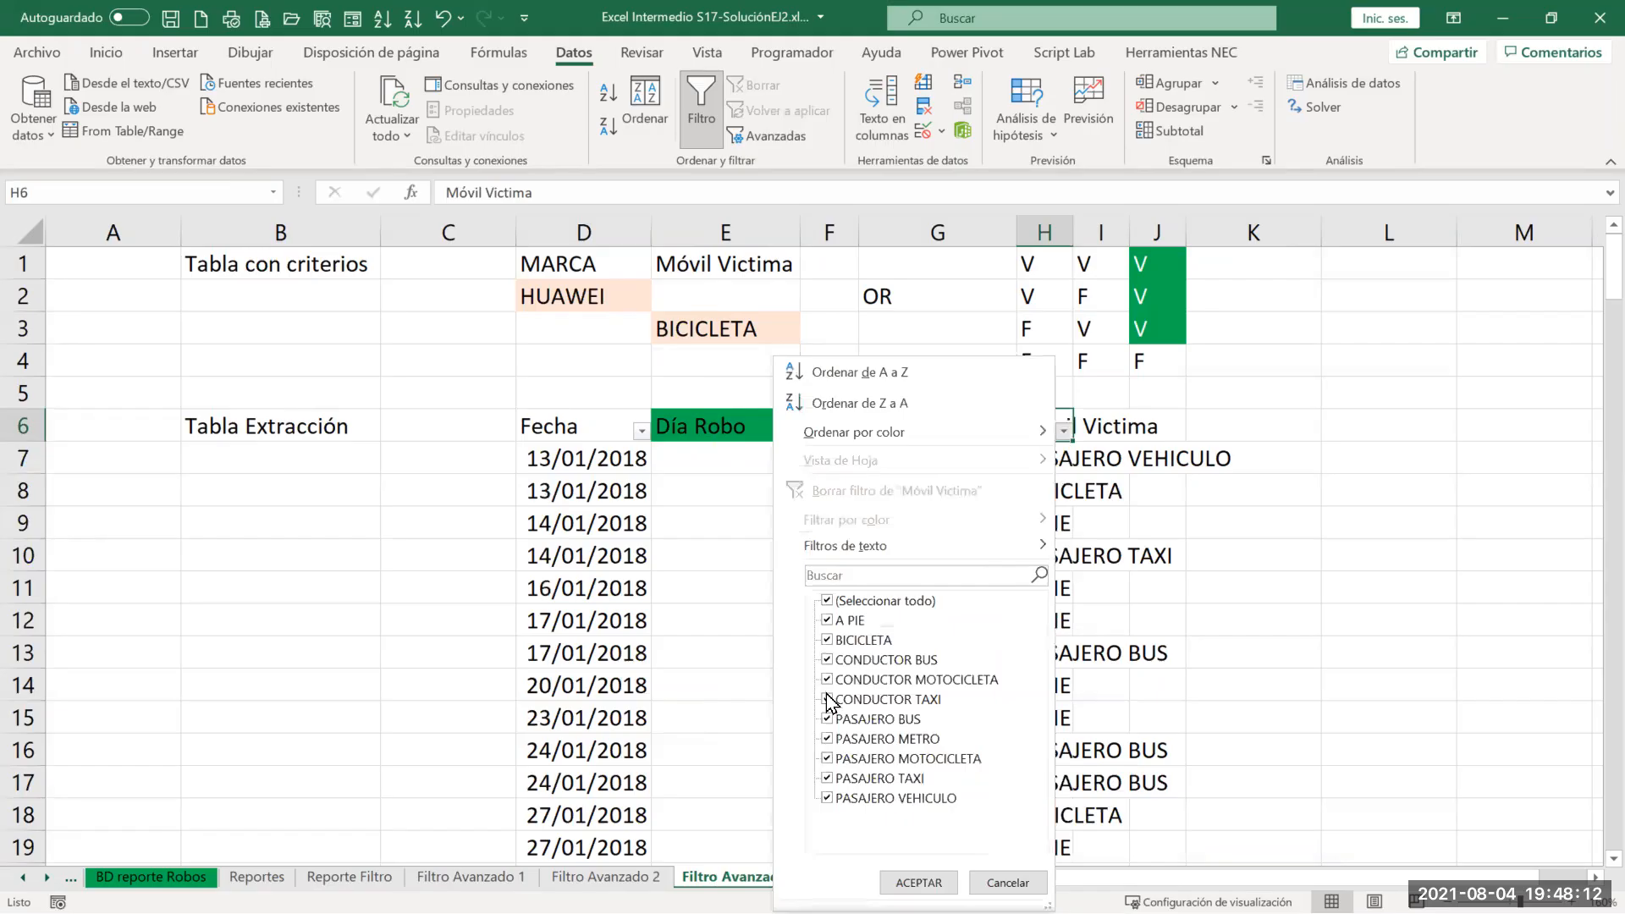
click(827, 602)
click(829, 642)
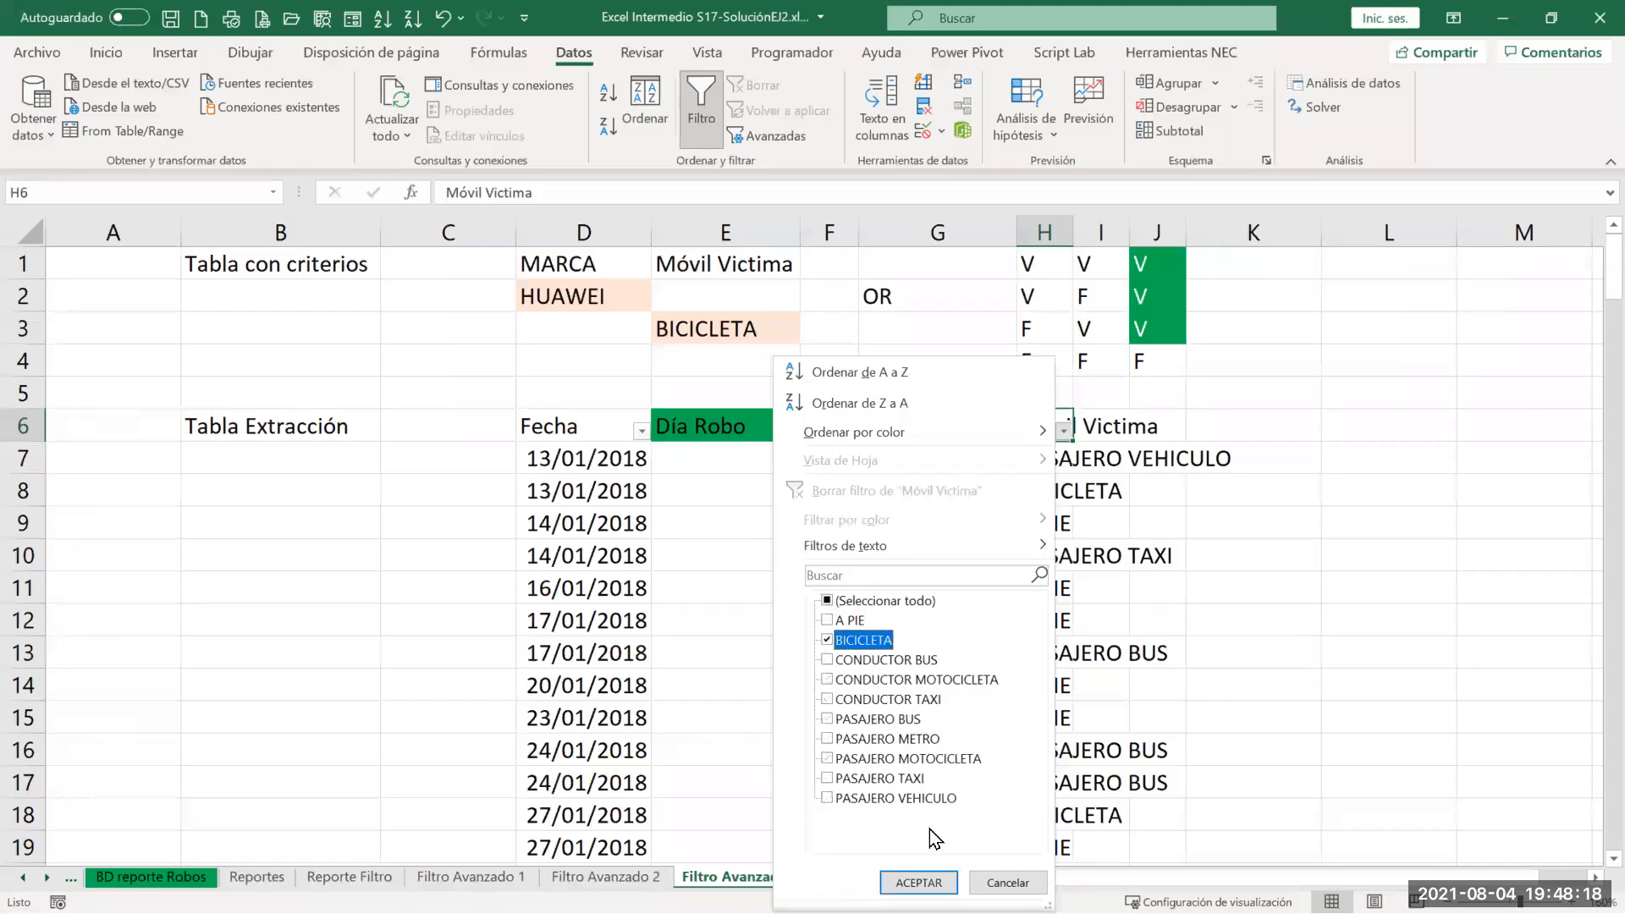
click(918, 883)
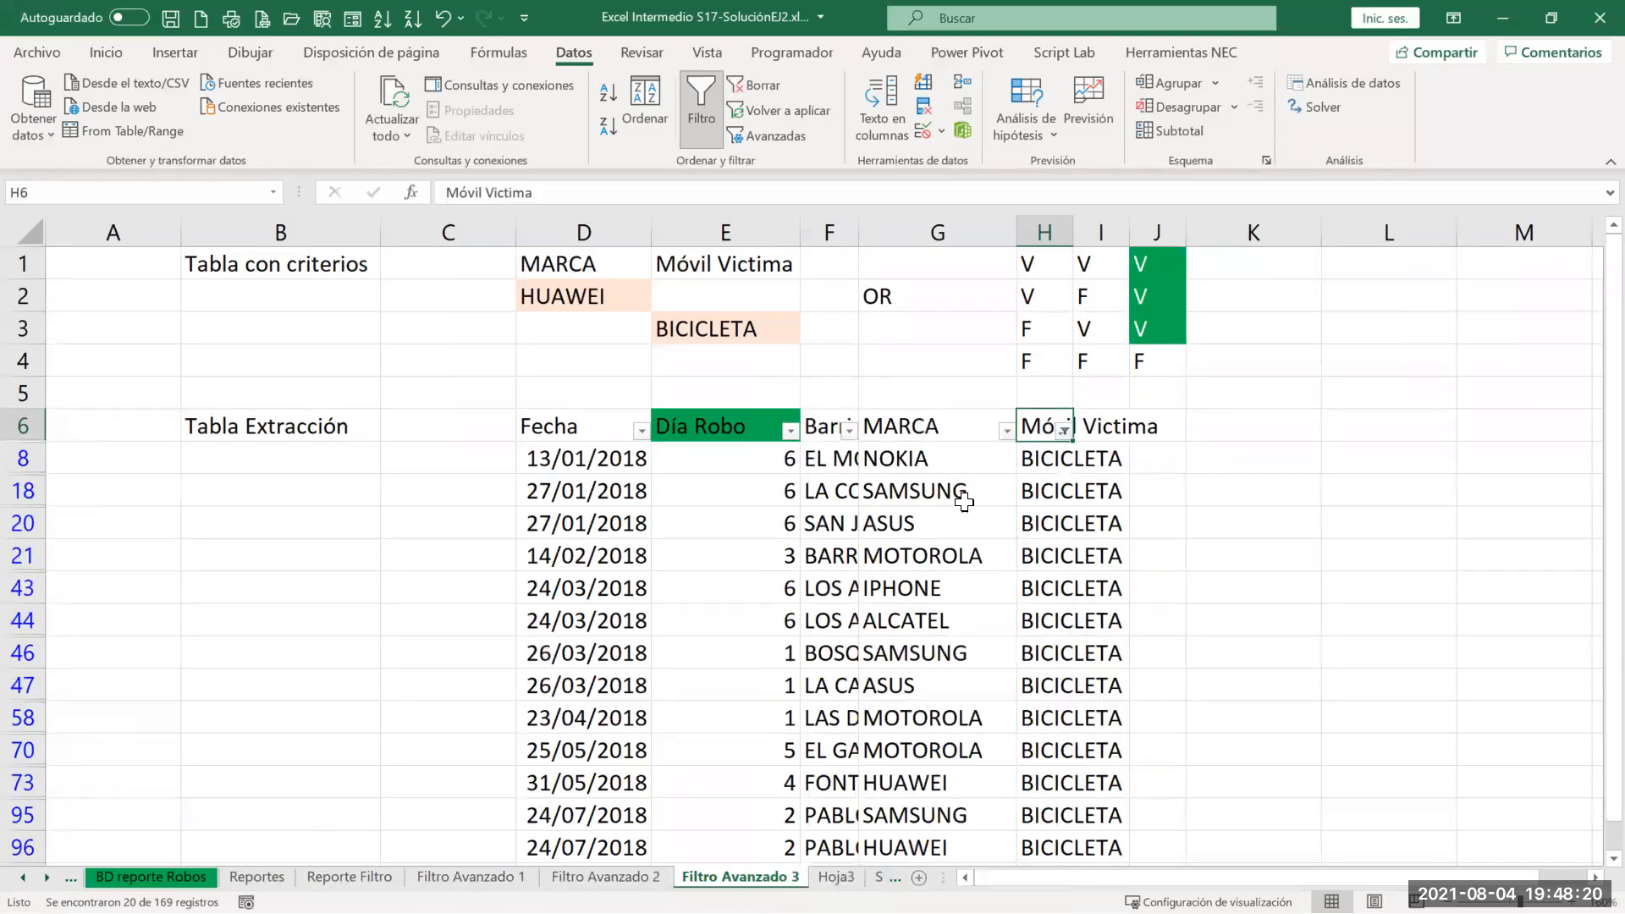
Step: Check which brands the MARCA filter lists for the BICICLETA records, and clear the filter
click(1006, 430)
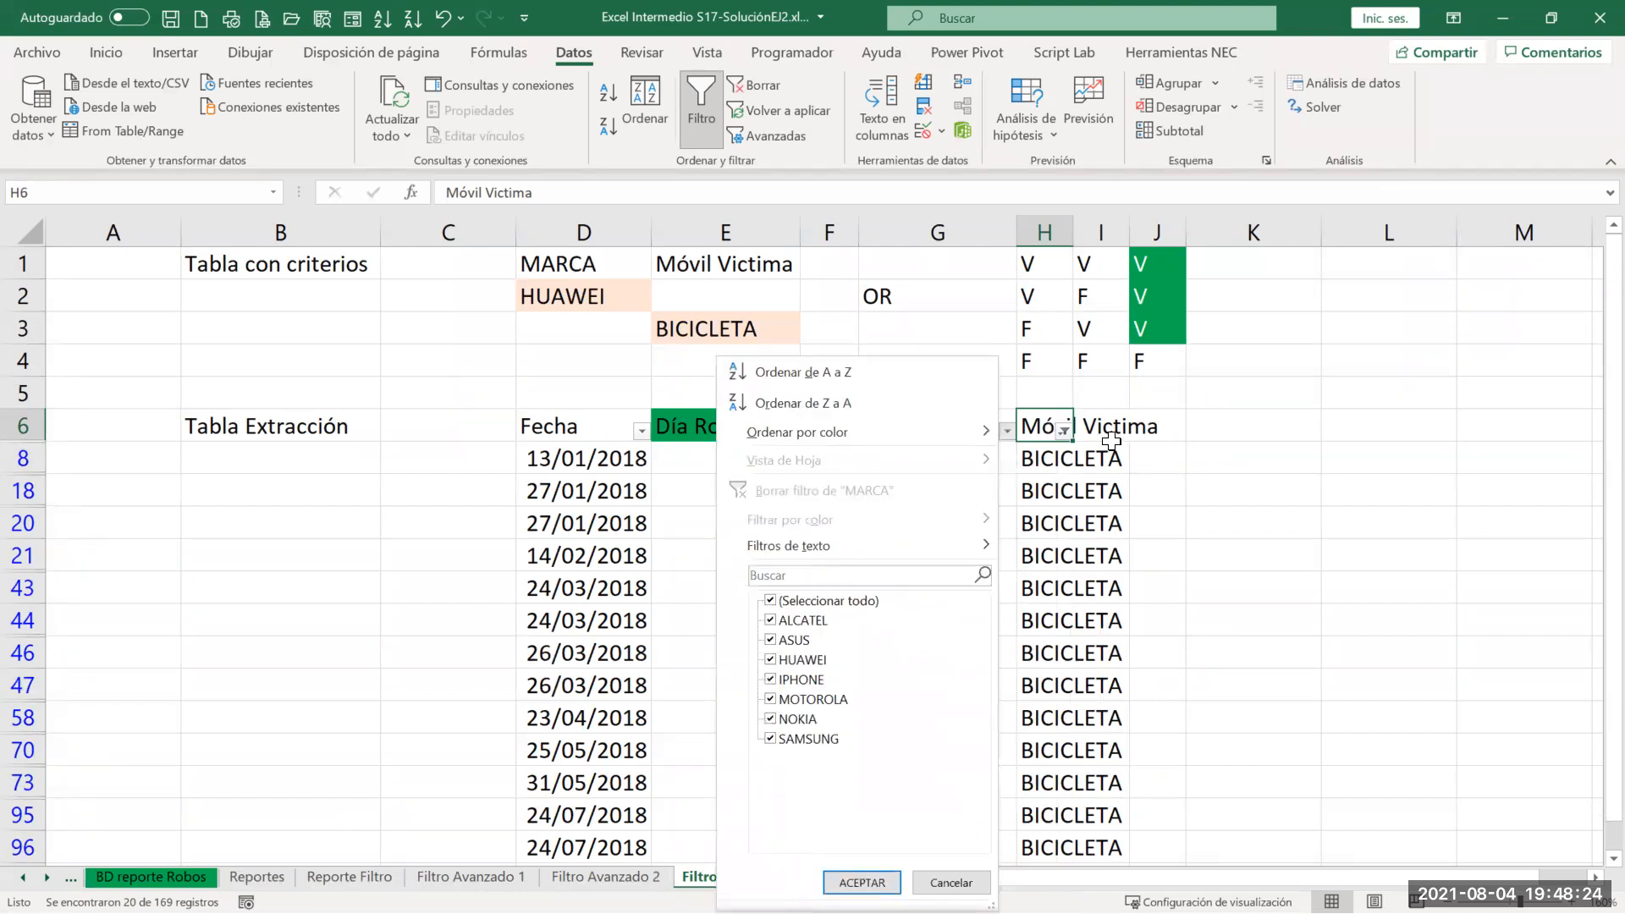
click(862, 883)
click(755, 85)
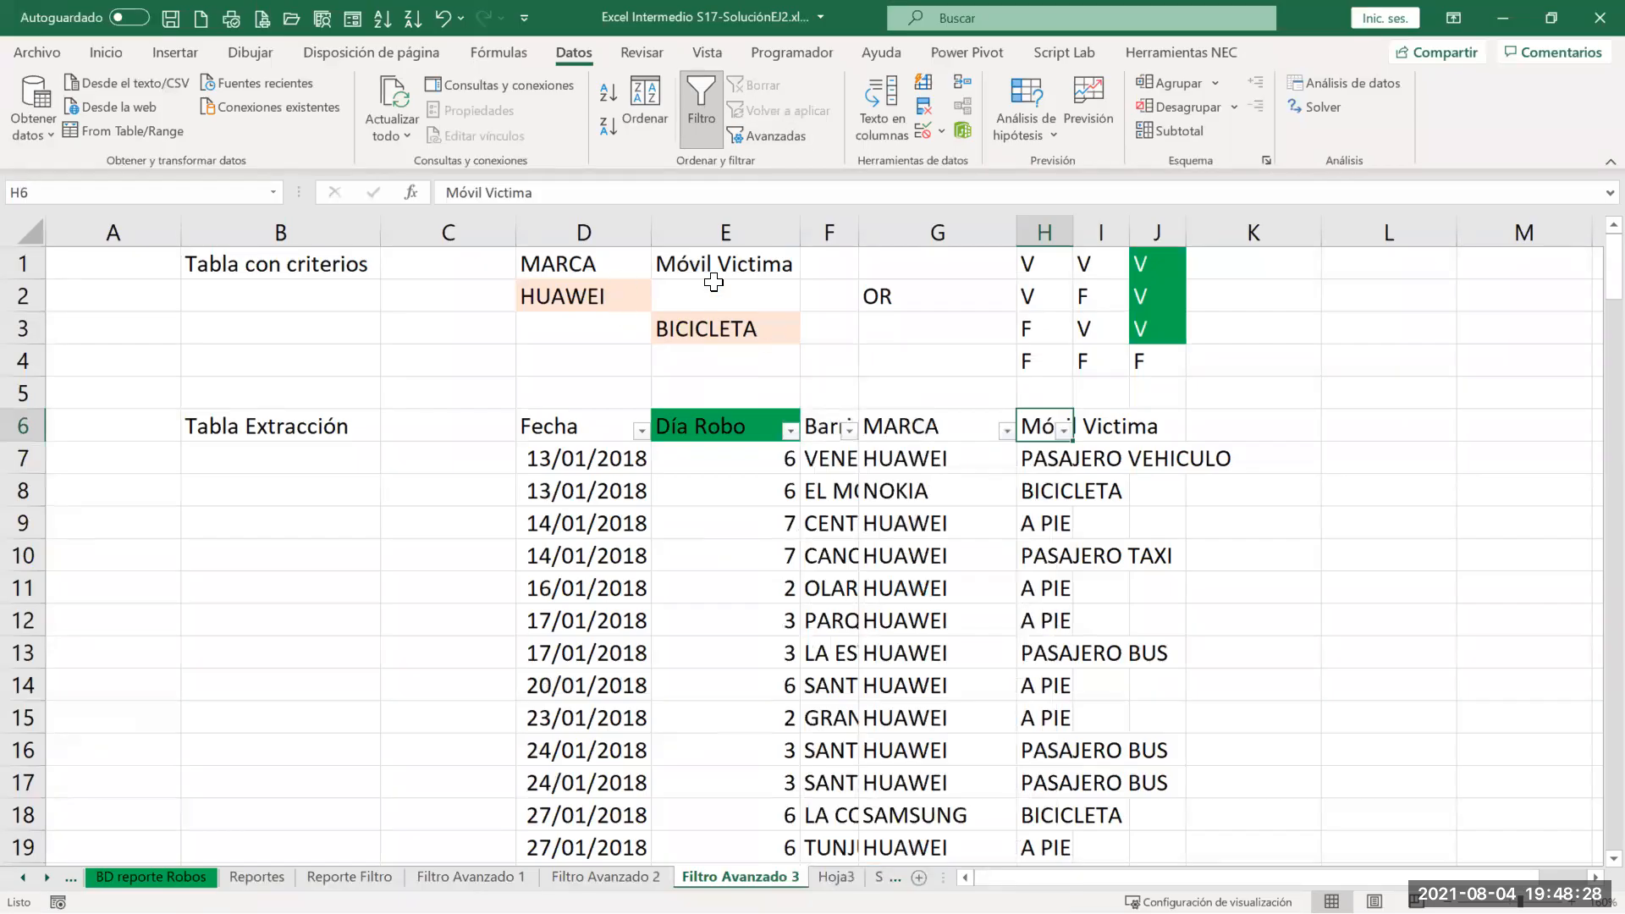
Step: Compare the AND criteria and truth table on Filtro Avanzado 2 with the OR layout on Filtro Avanzado 3
click(606, 876)
drag(1027, 269, 1073, 264)
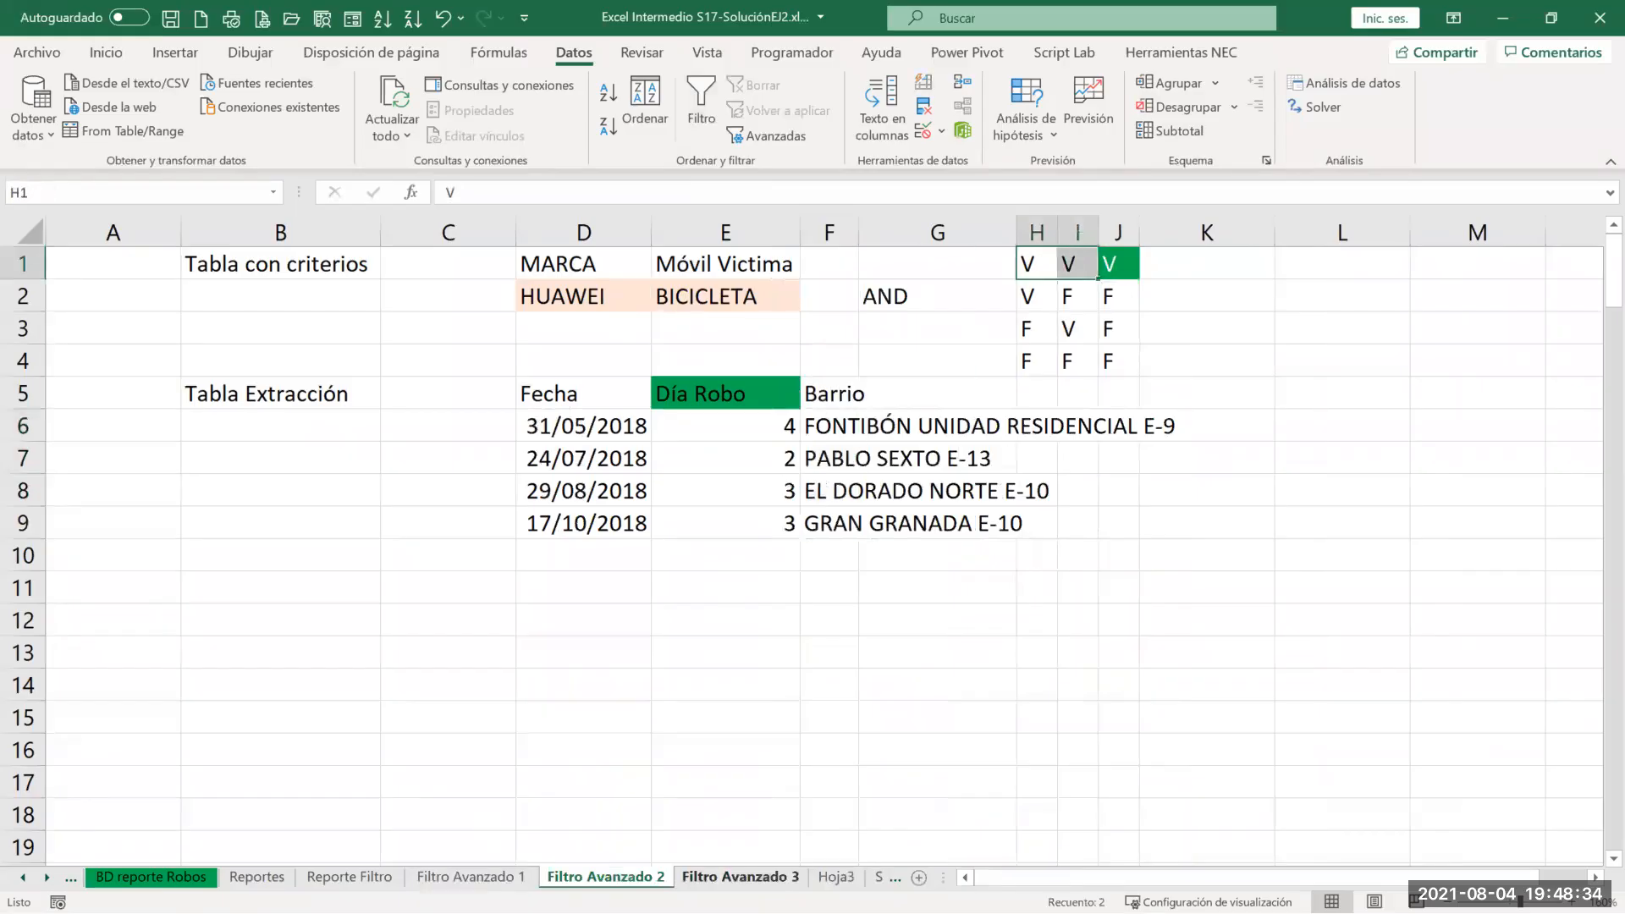
click(741, 876)
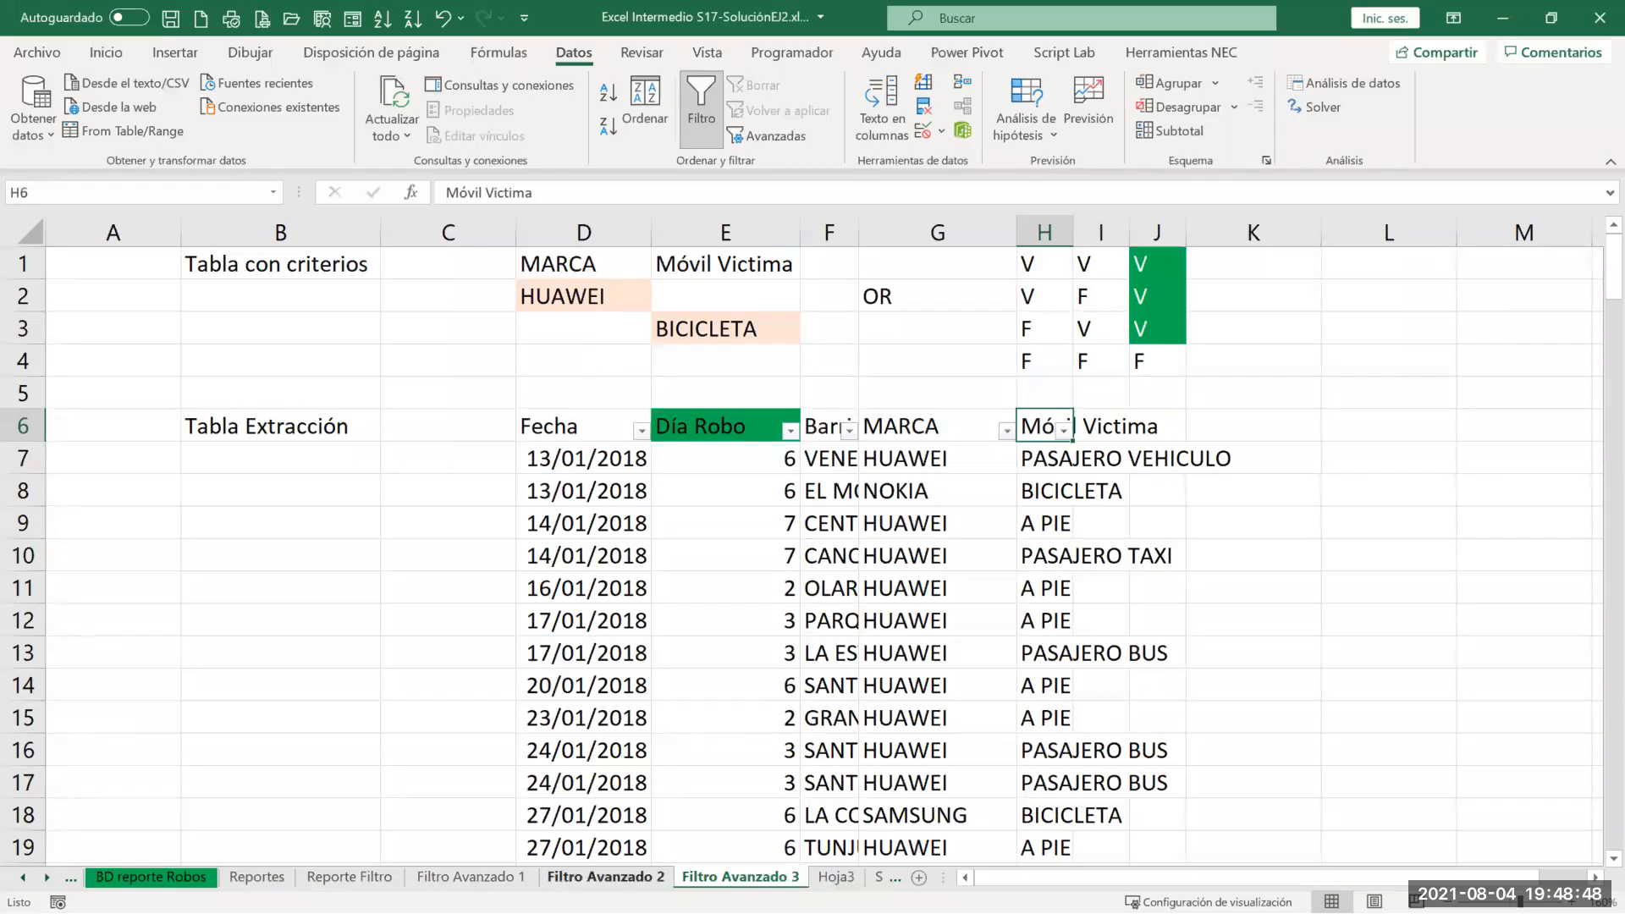
click(605, 877)
click(741, 877)
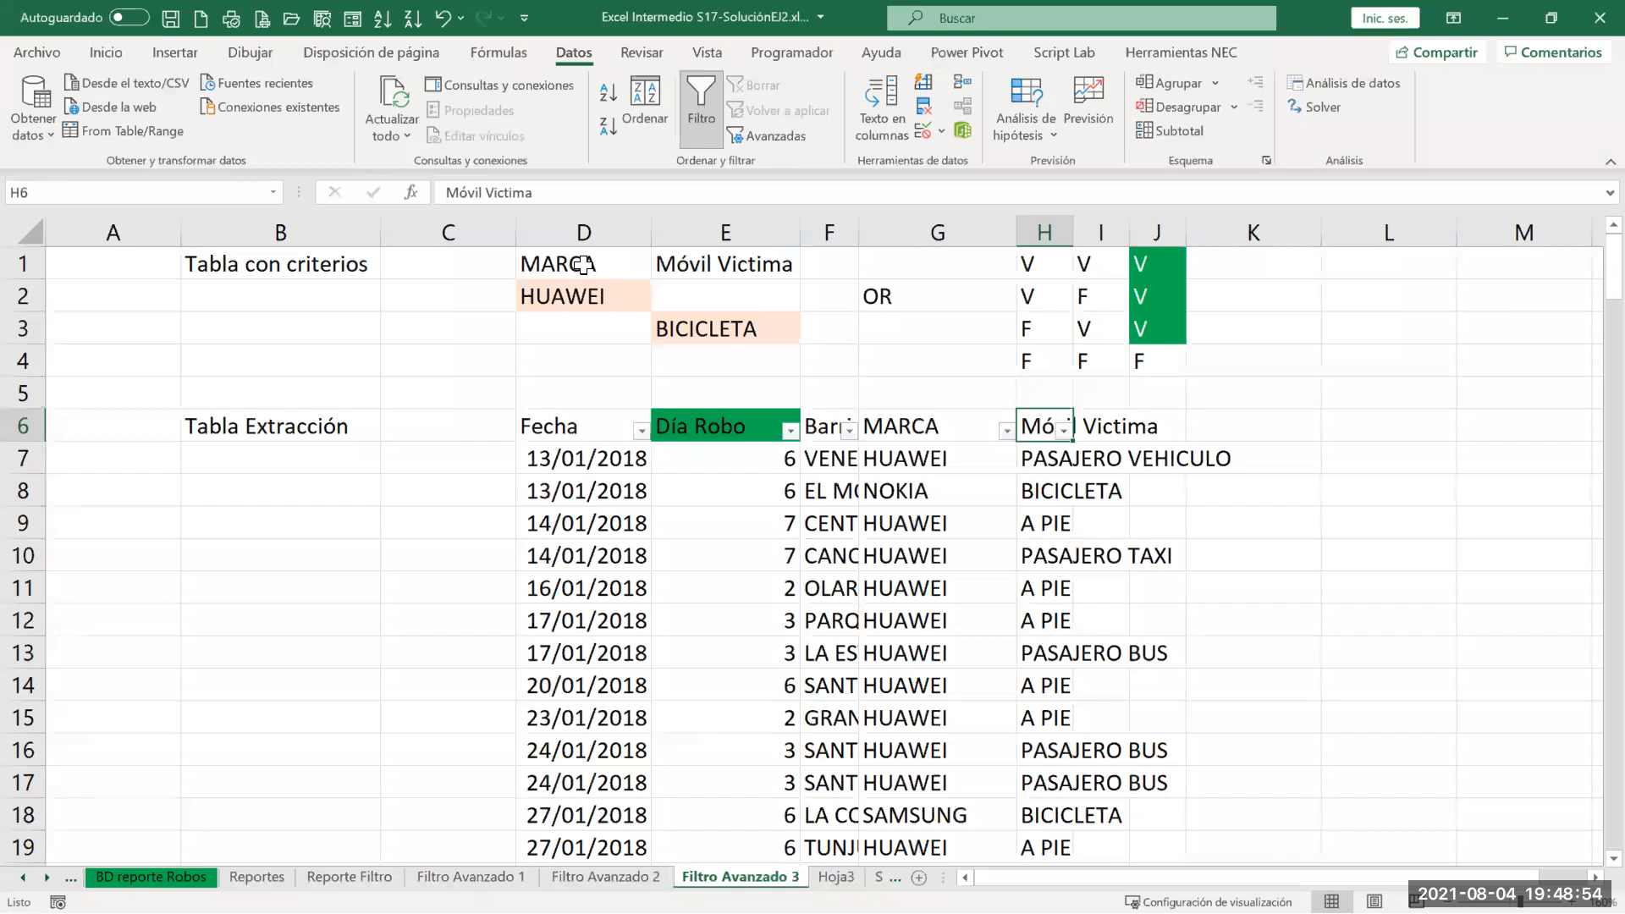
drag(582, 265, 584, 290)
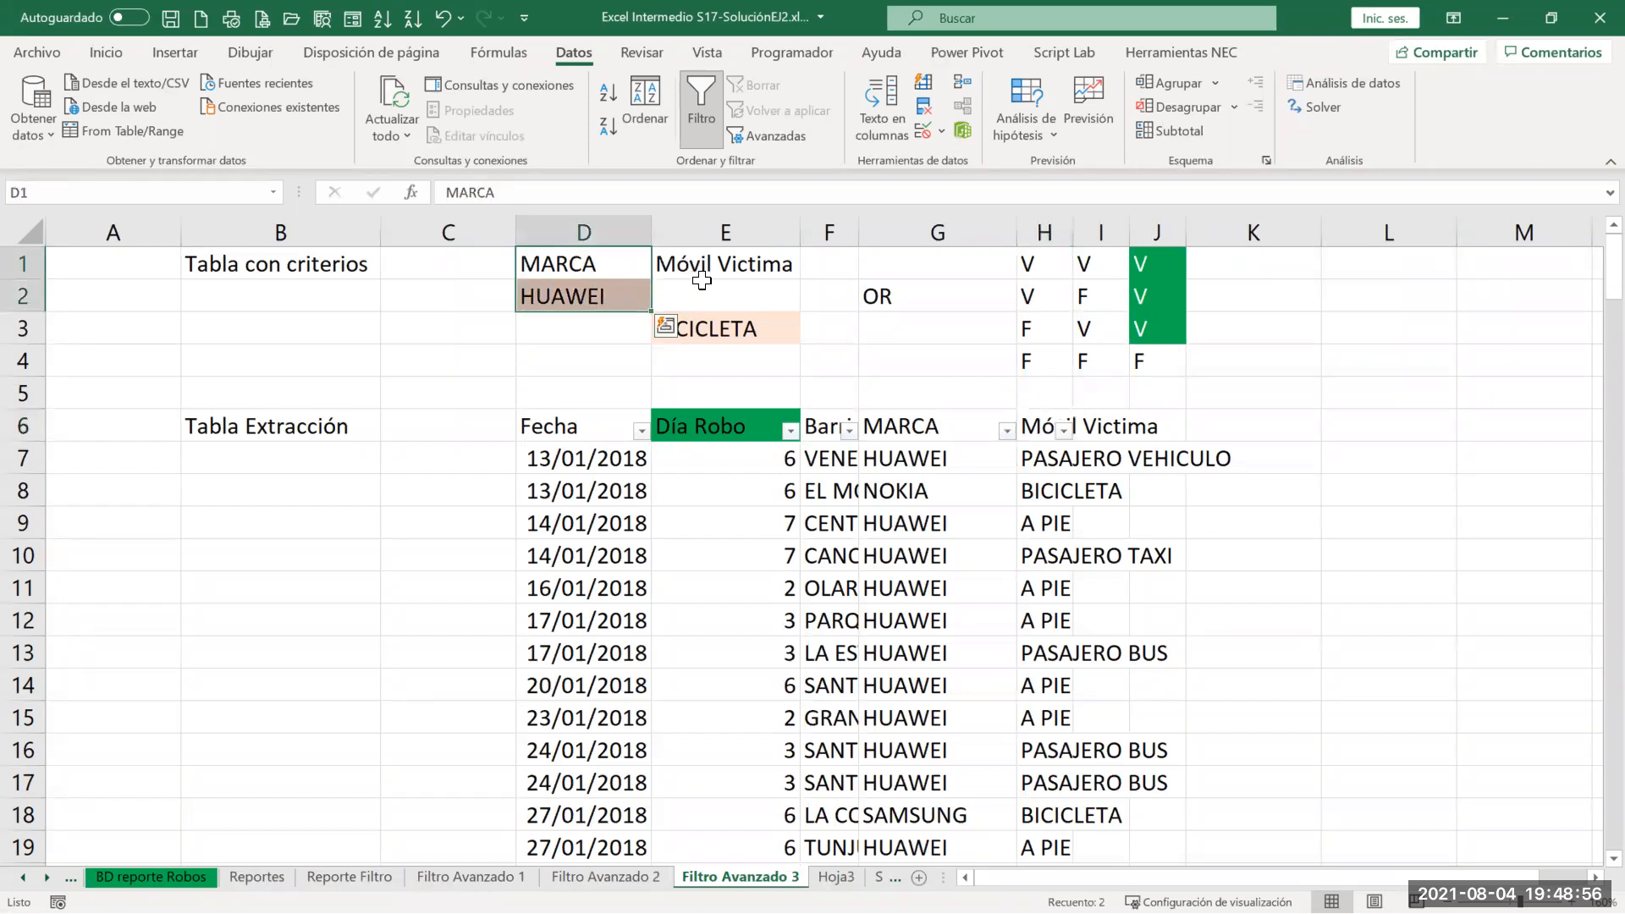
click(630, 296)
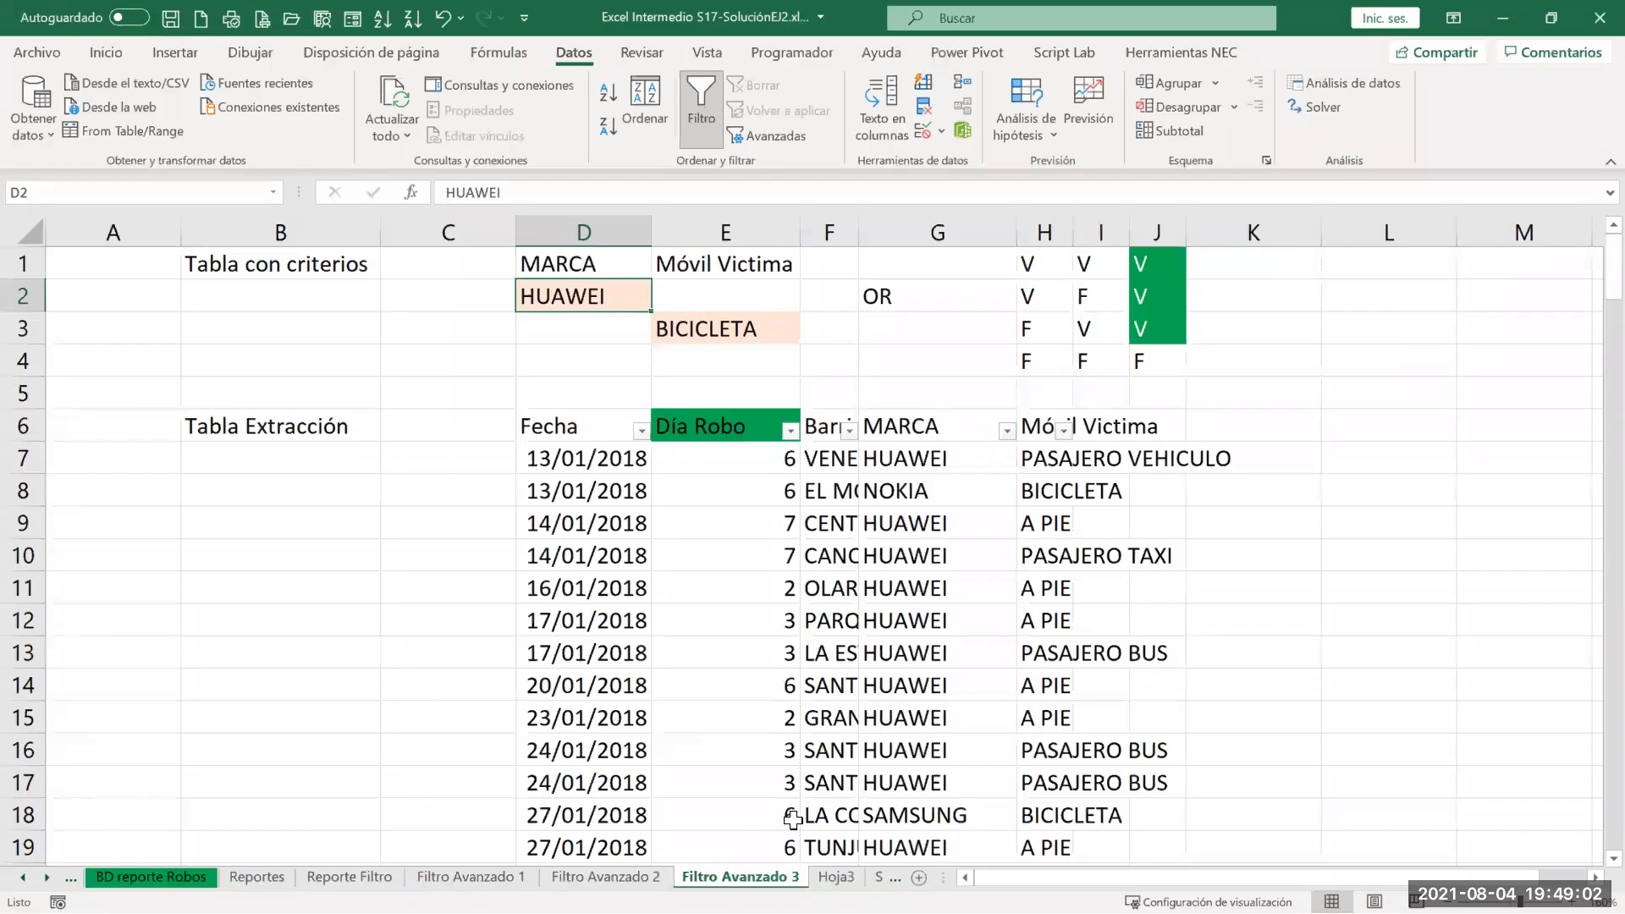
Step: Duplicate the Filtro Avanzado 3 sheet and rename the copy as Filtro Avanzado 4
drag(749, 859, 842, 820)
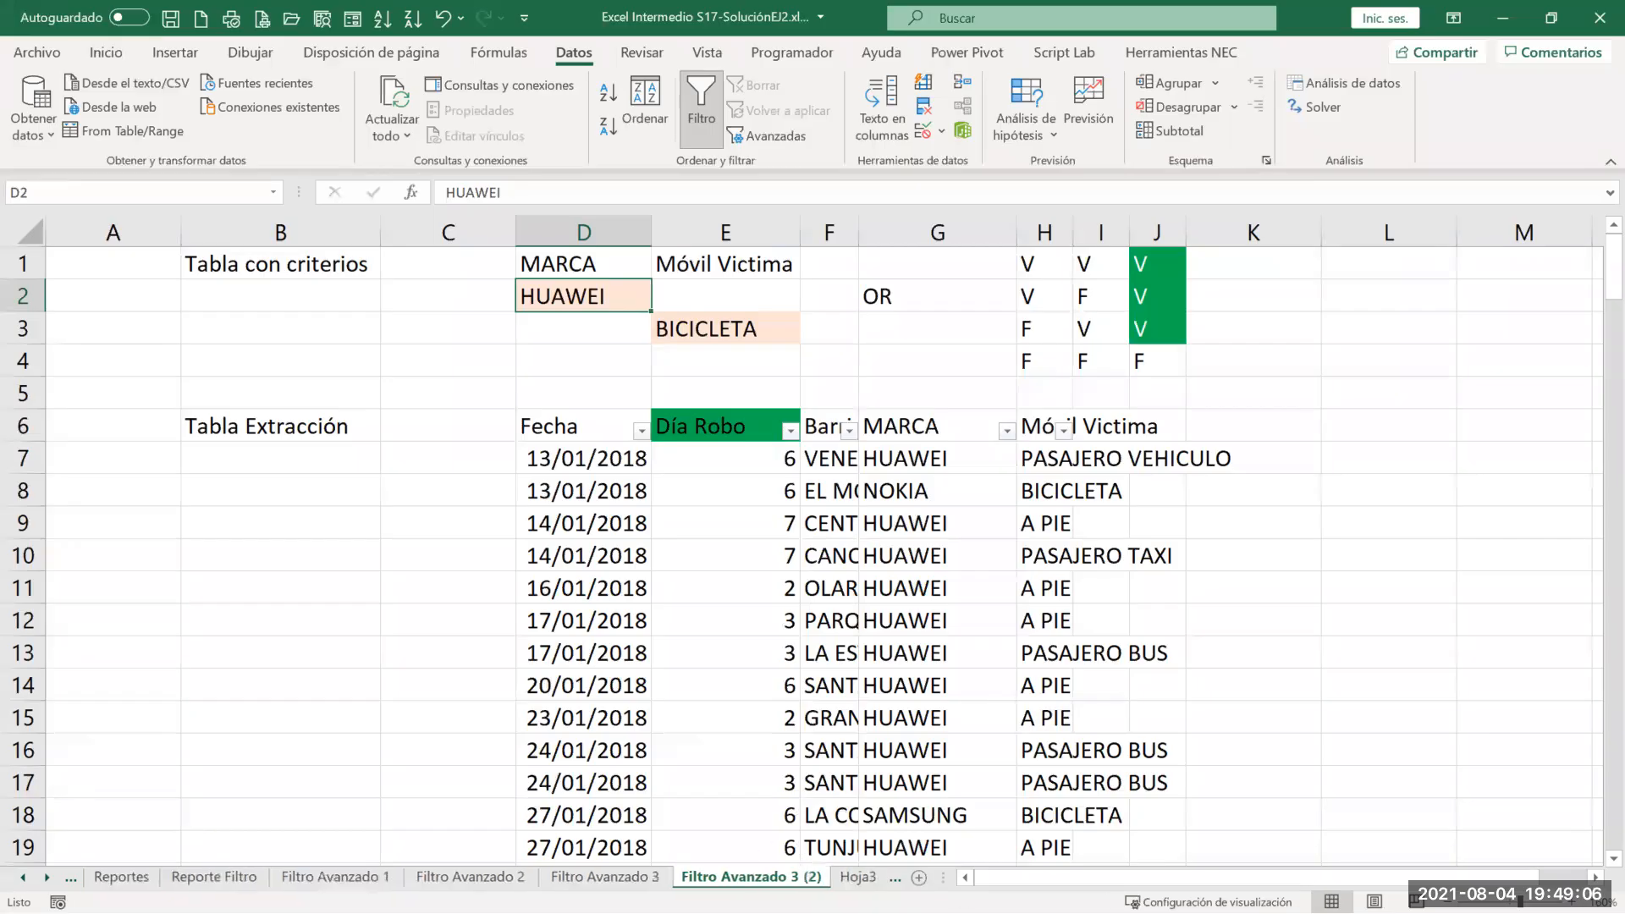
double_click(816, 878)
drag(791, 877, 854, 876)
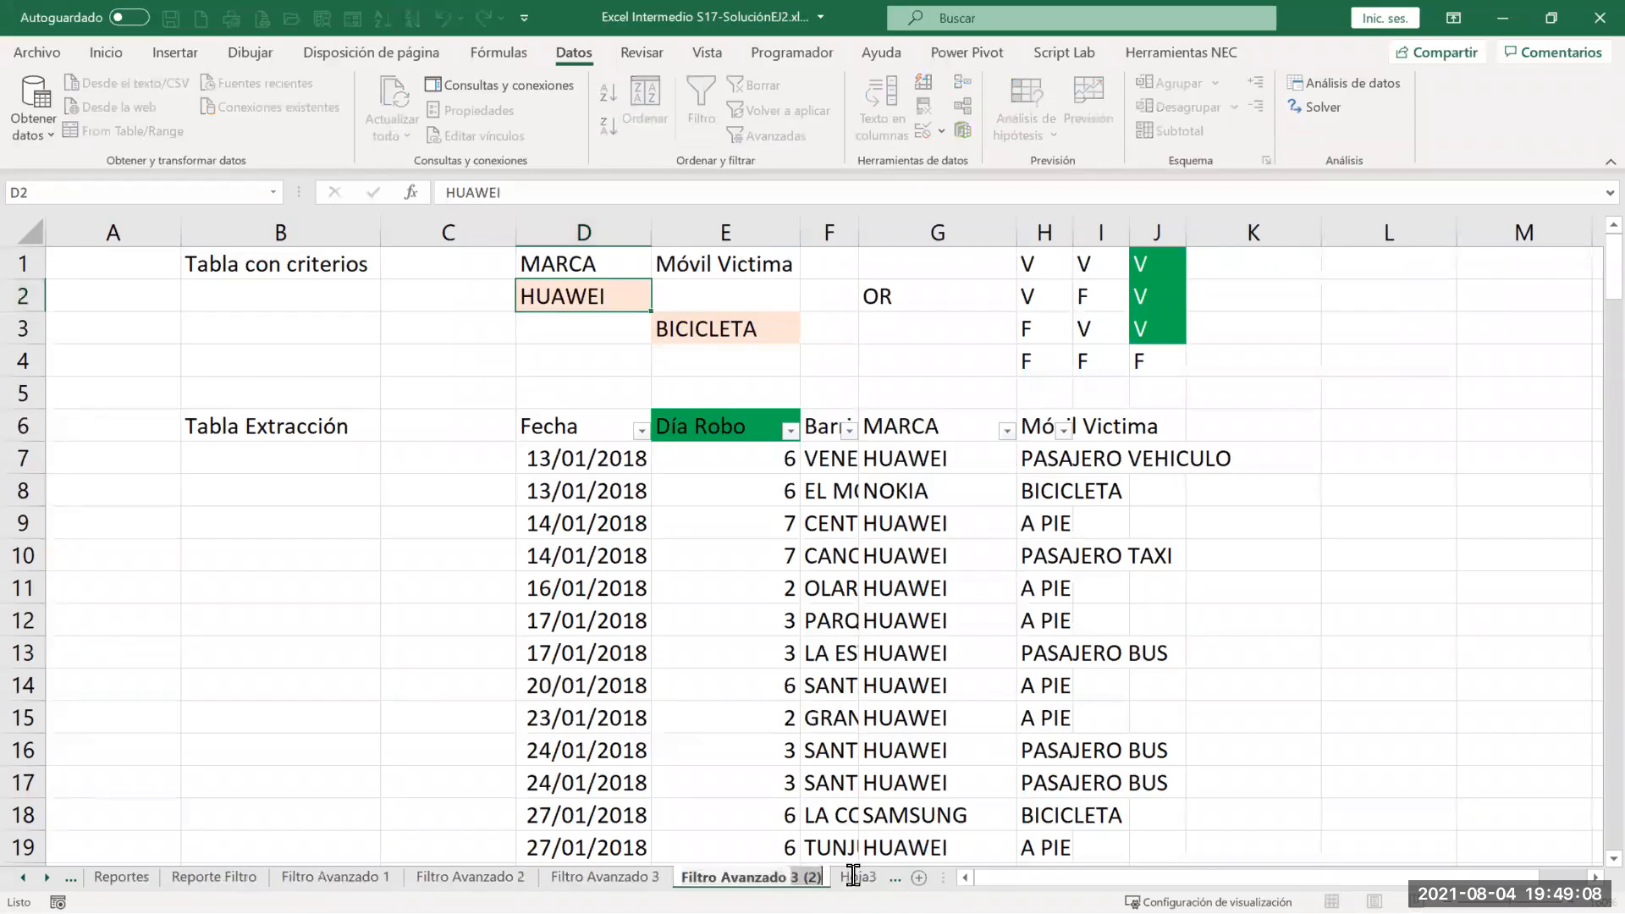
text(4)
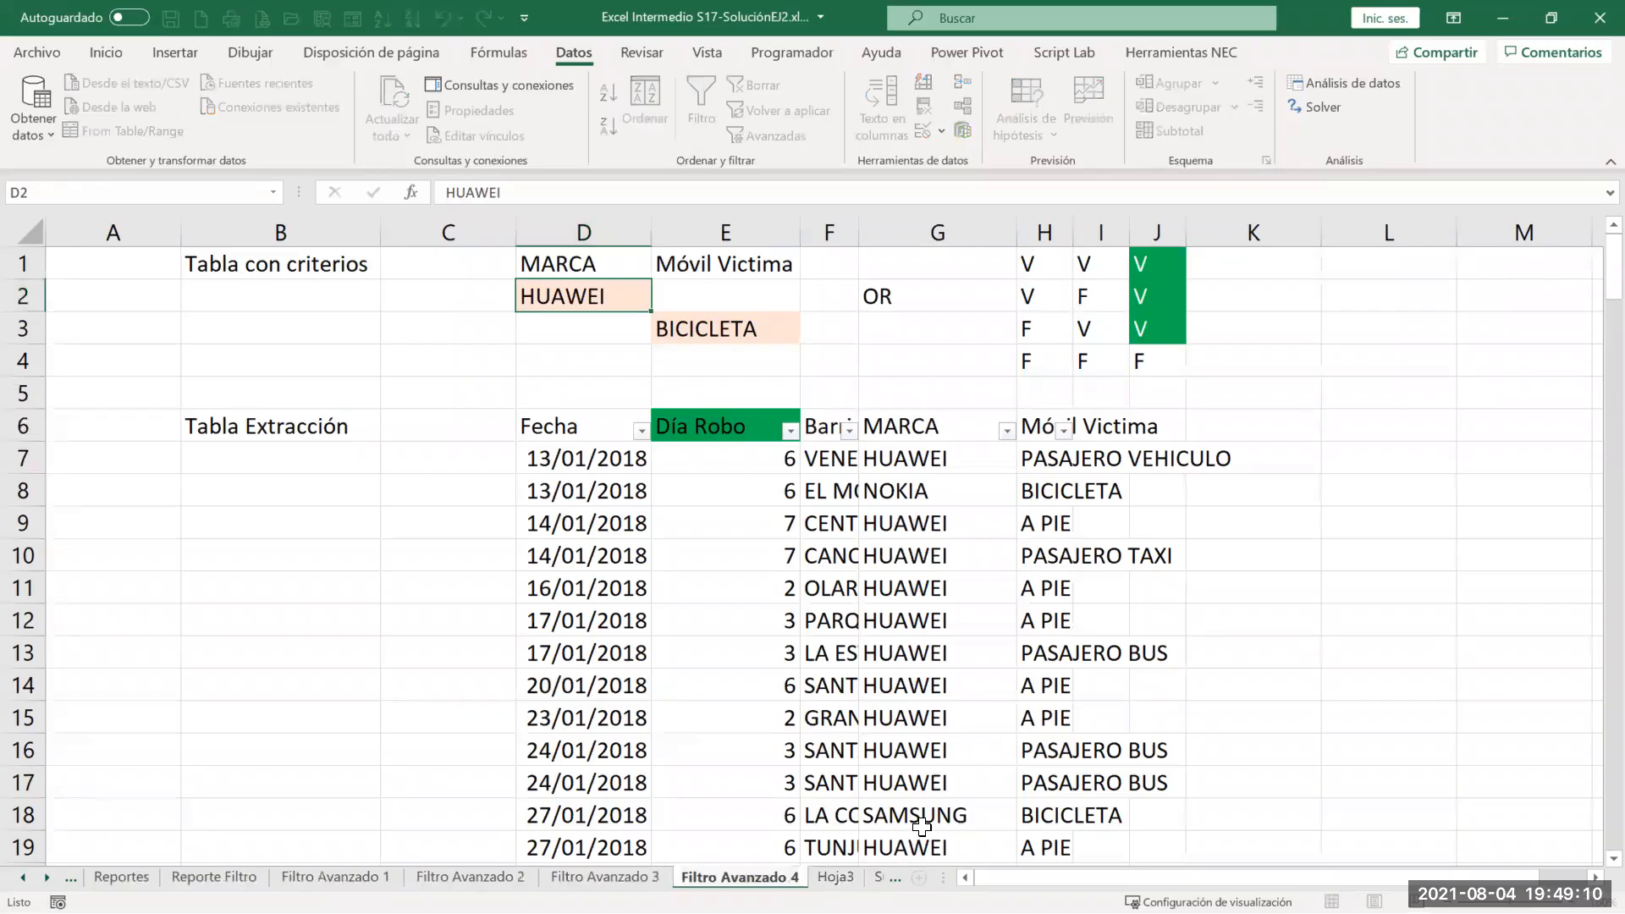
key(Return)
Step: Clear all contents and formatting from the OR truth table in G1:J4 on Filtro Avanzado 4
drag(935, 262, 1165, 357)
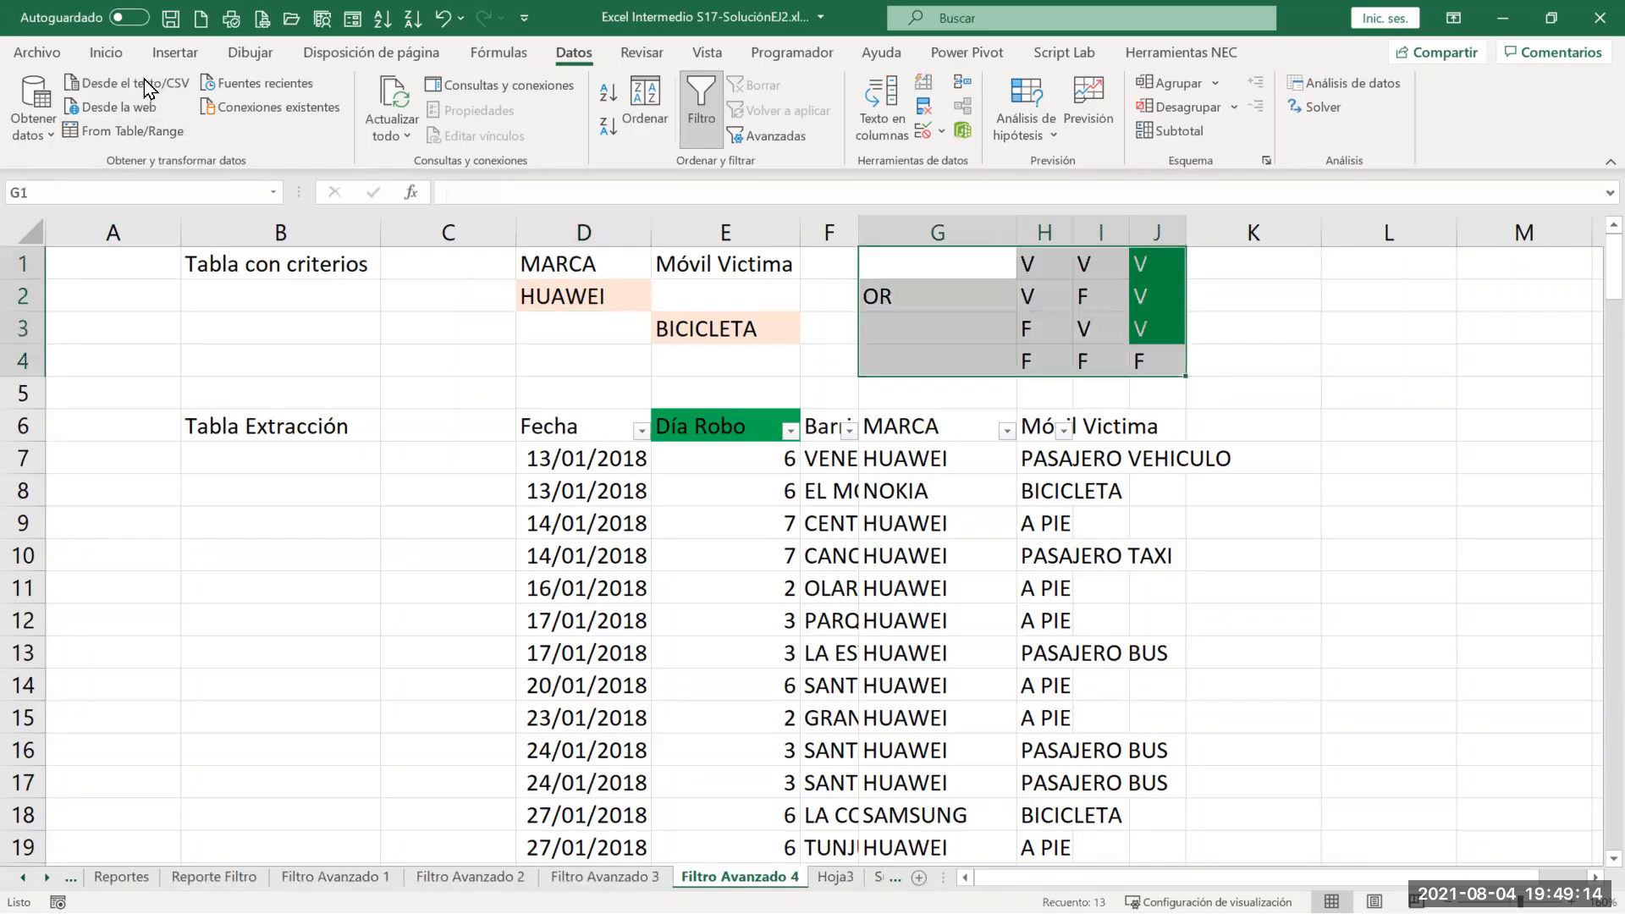
click(106, 53)
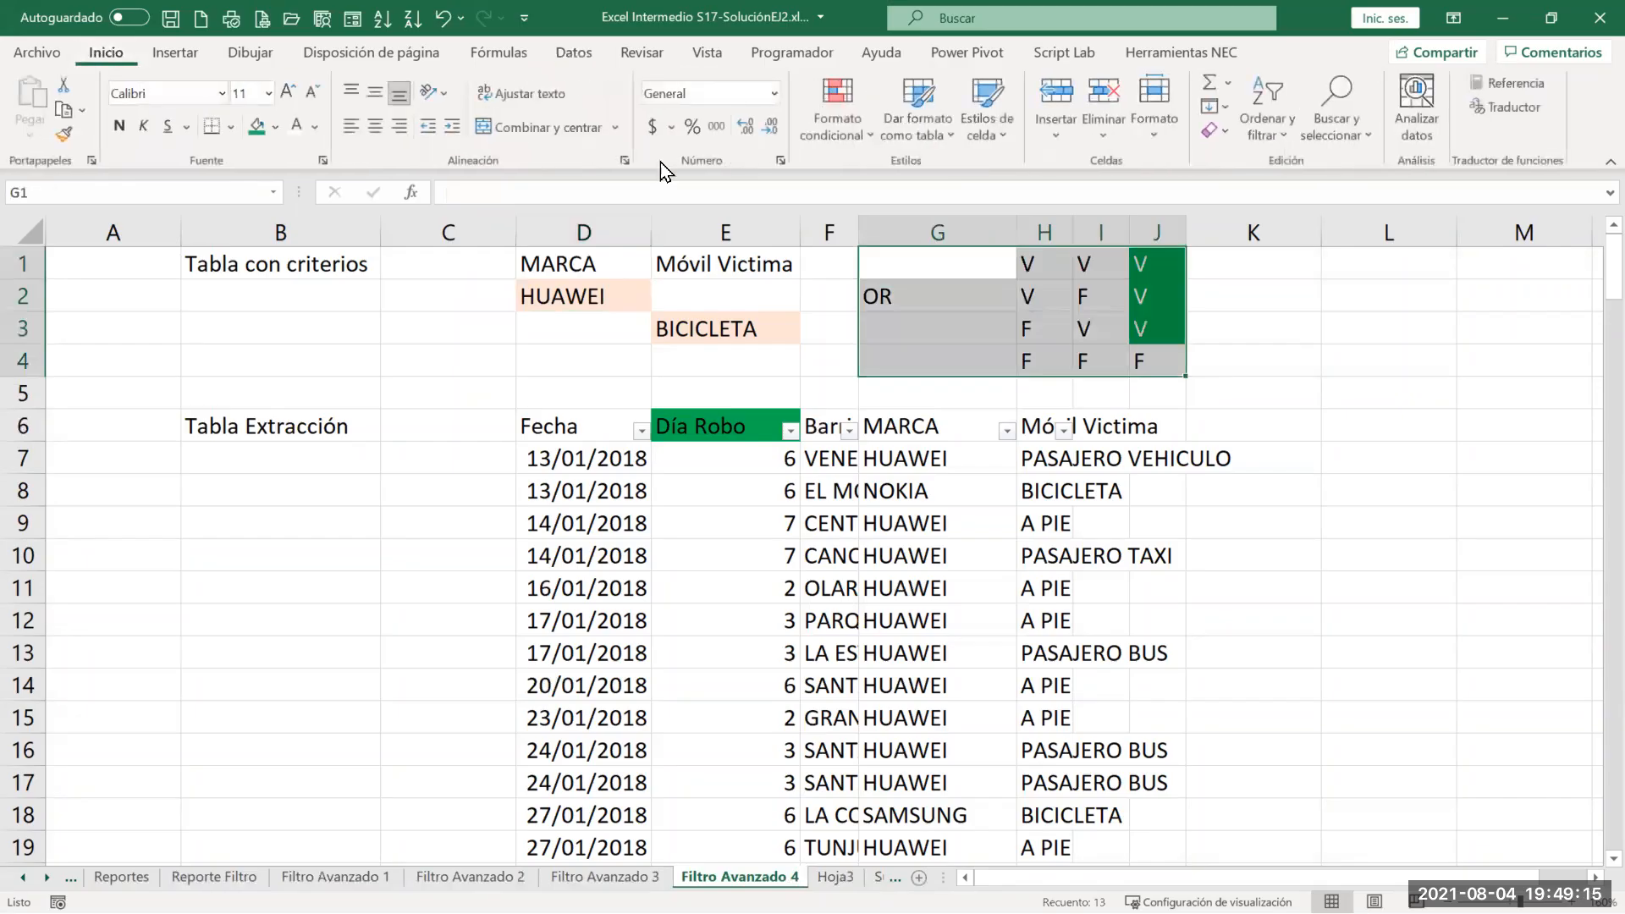
click(1217, 132)
click(1220, 158)
click(834, 266)
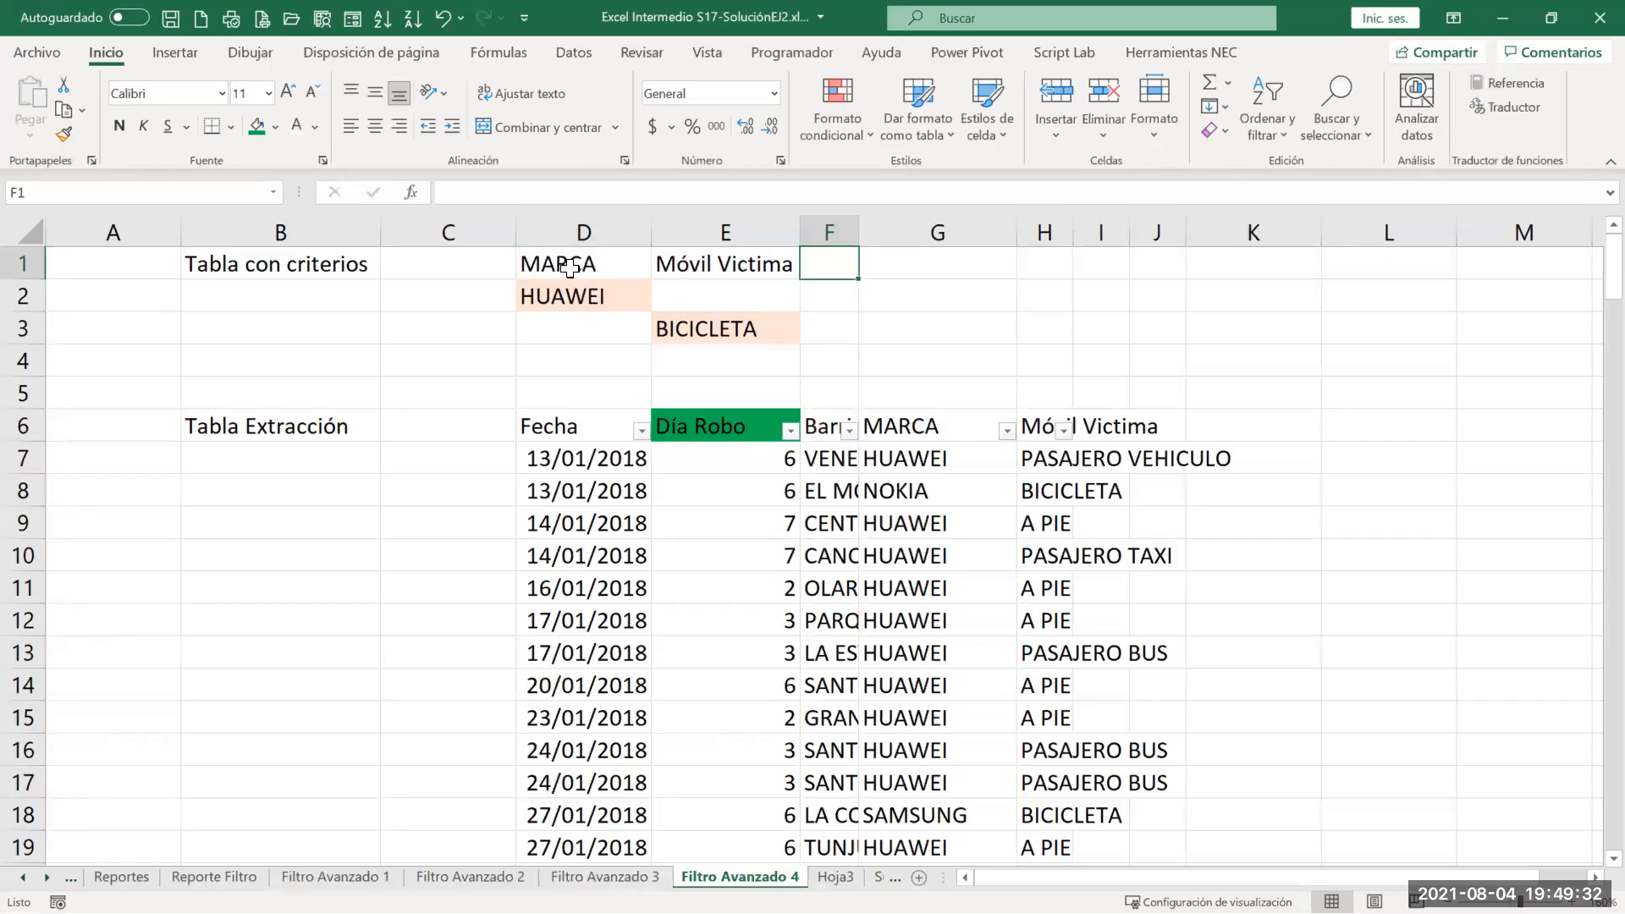
Step: Review the criteria cells on Filtro Avanzado 4 and examine the ages listed in the Edad filter on BD reporte Robos
drag(569, 268, 569, 292)
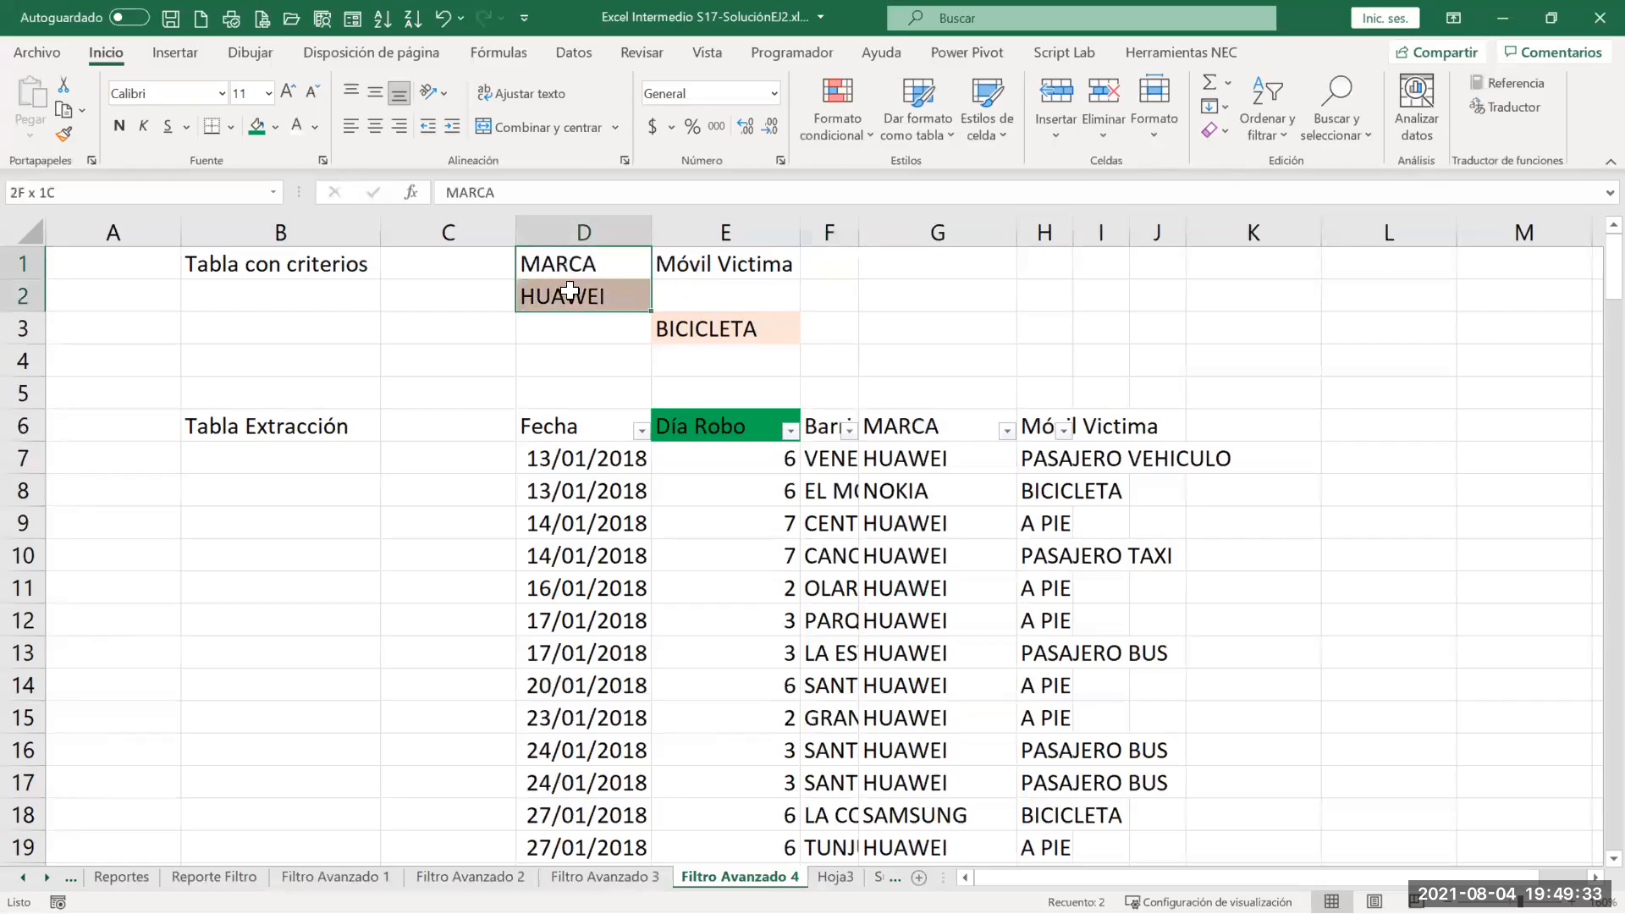
click(719, 326)
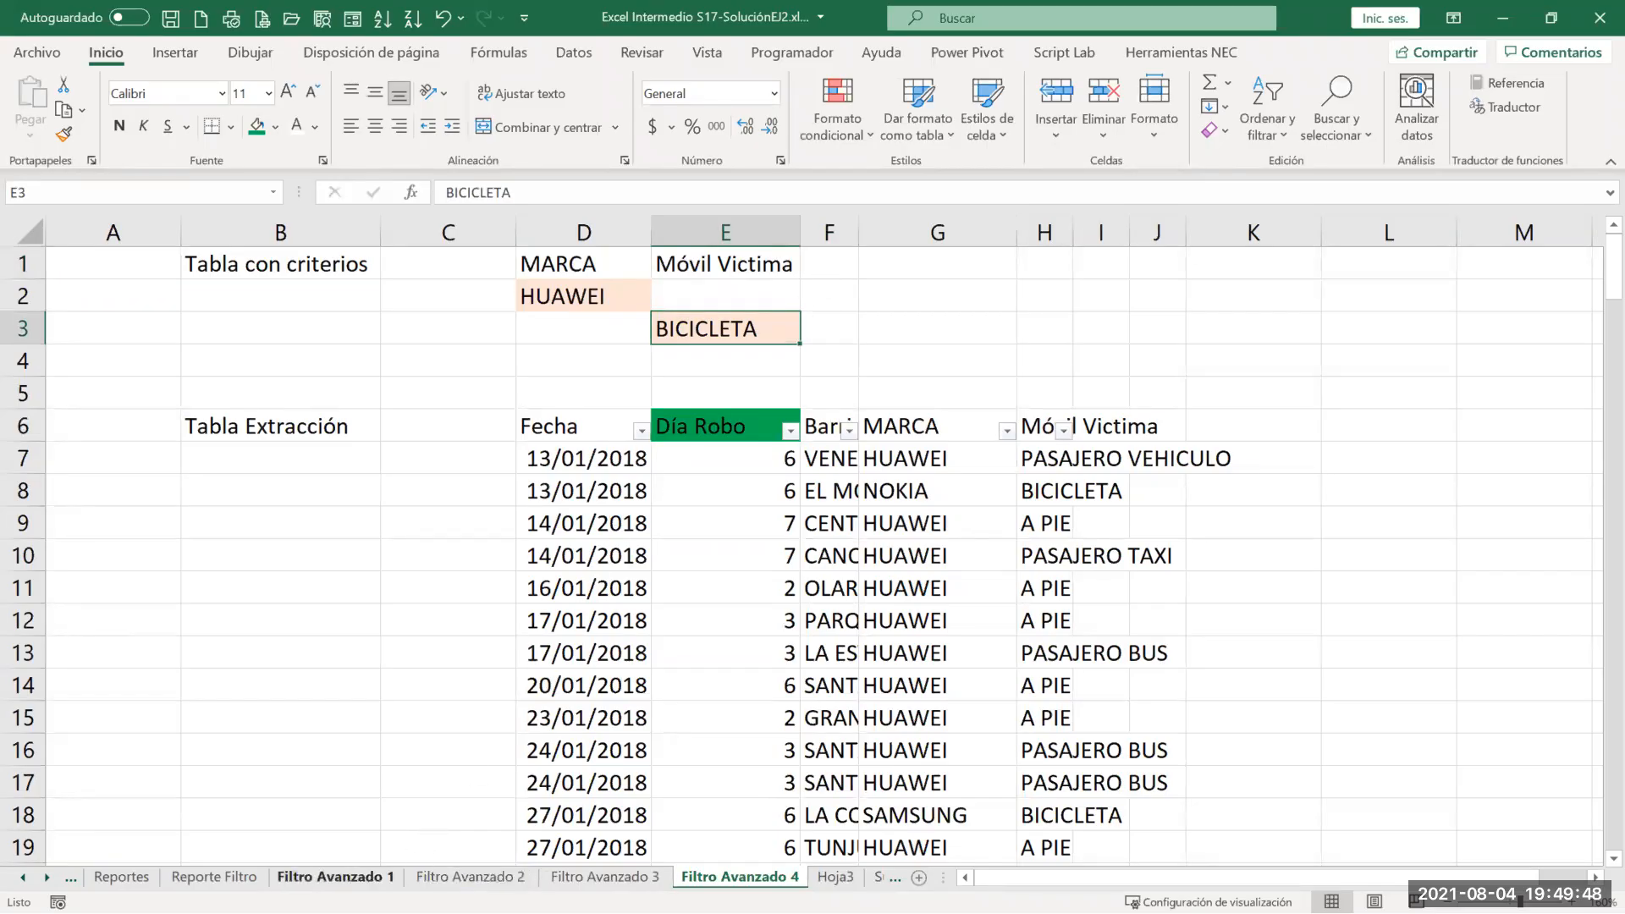
click(22, 878)
click(23, 877)
click(634, 612)
key(ctrl+Home)
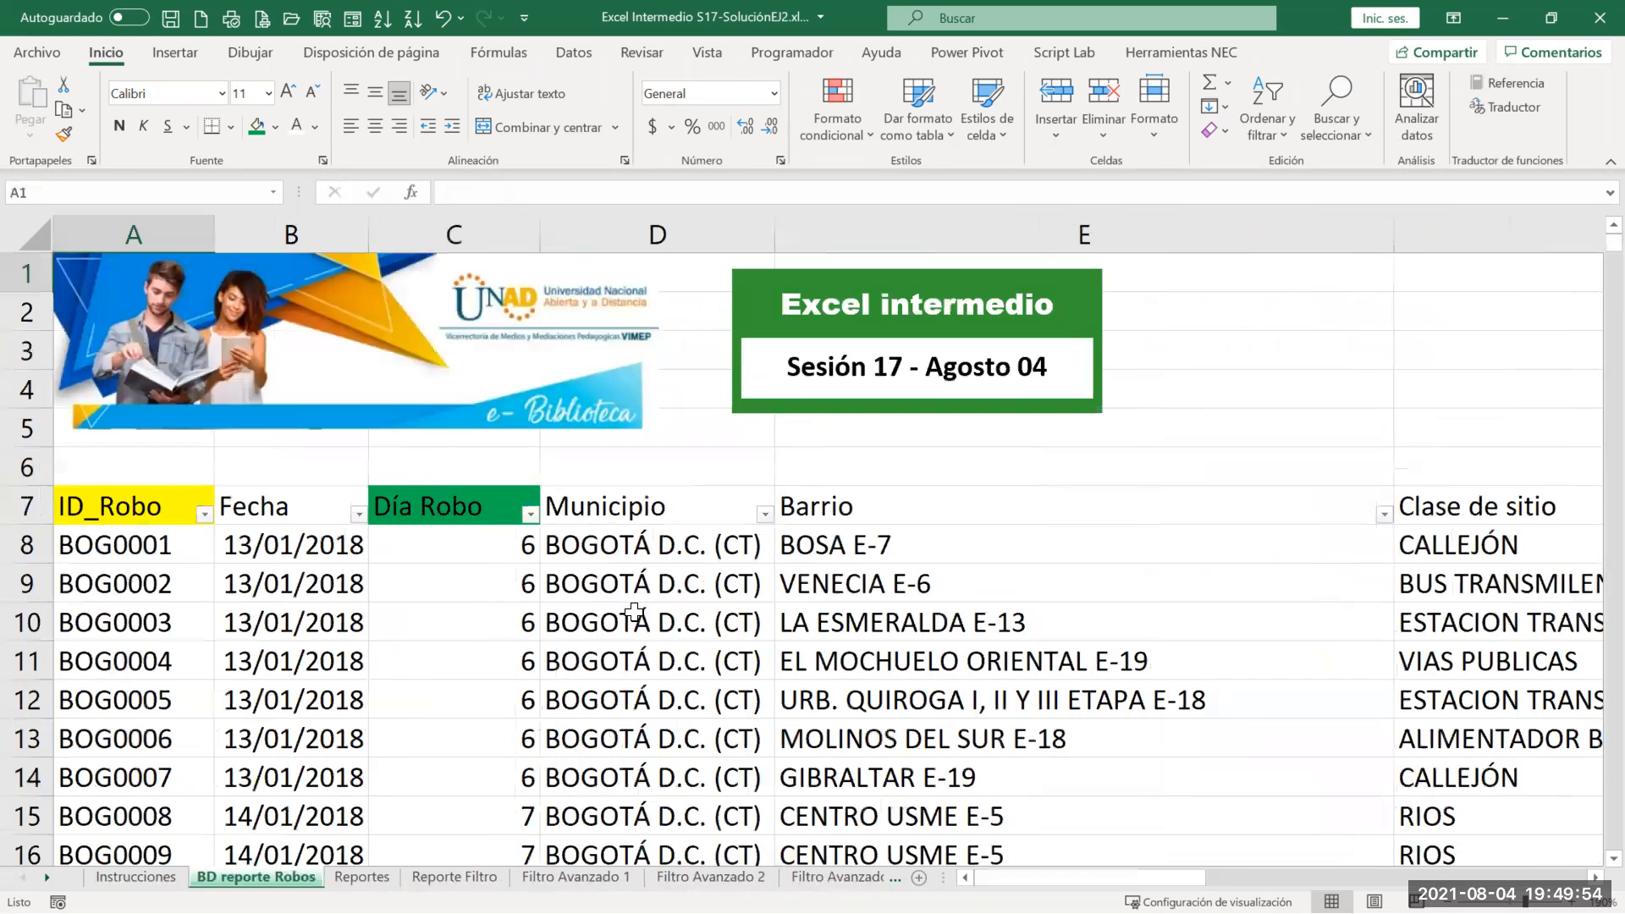
drag(1100, 878, 1249, 877)
scroll(518, 534, right, 1)
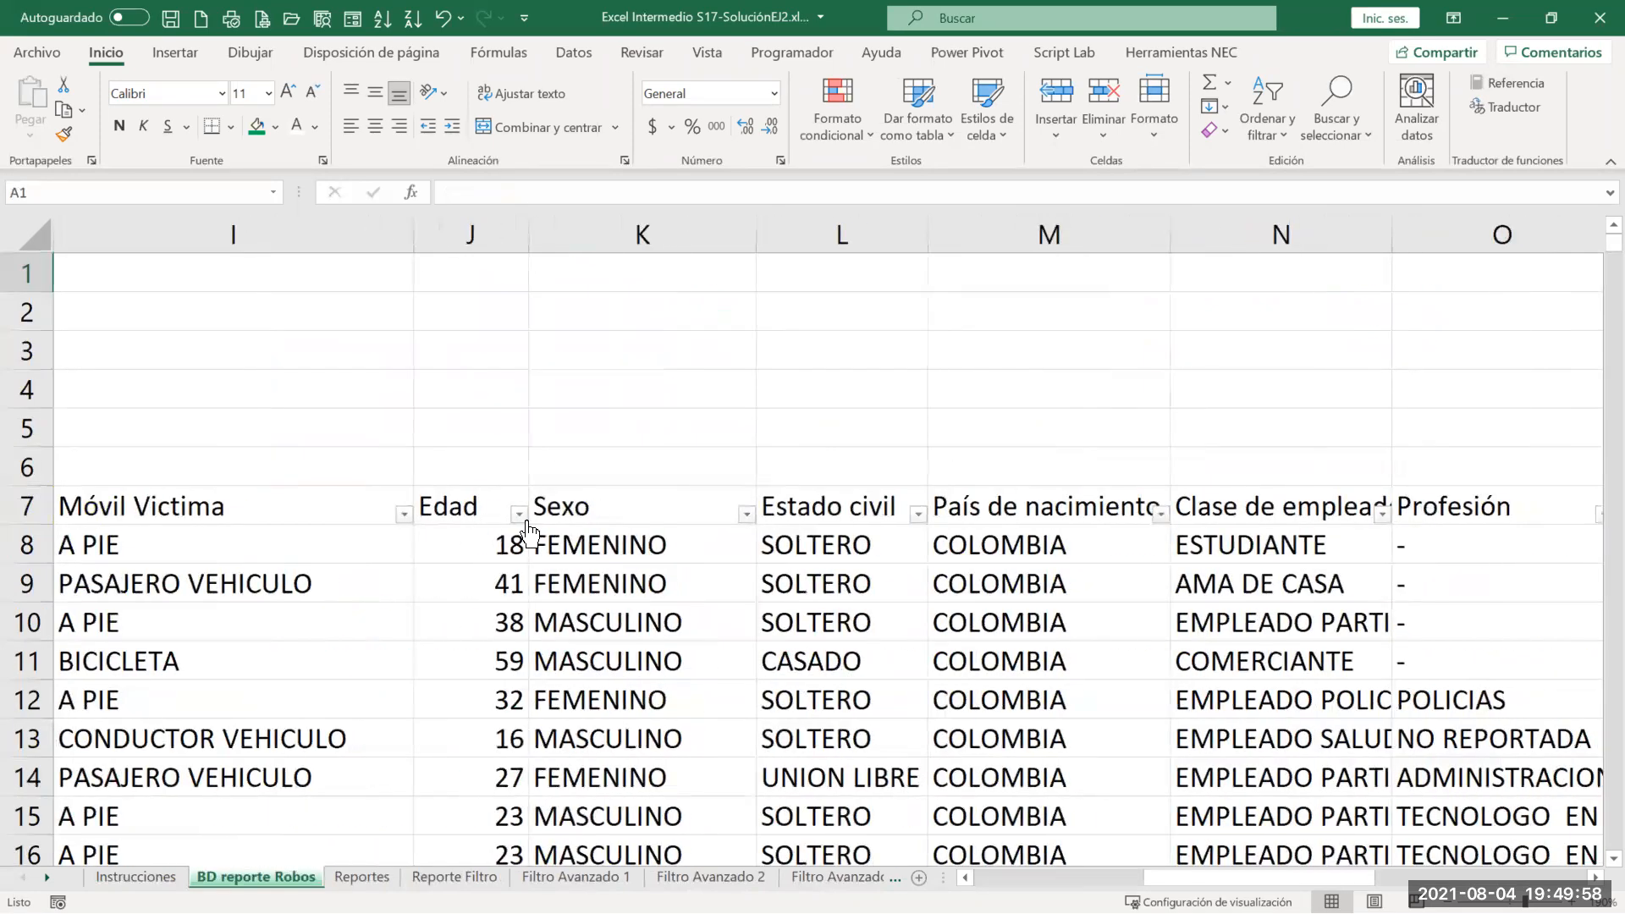
click(515, 514)
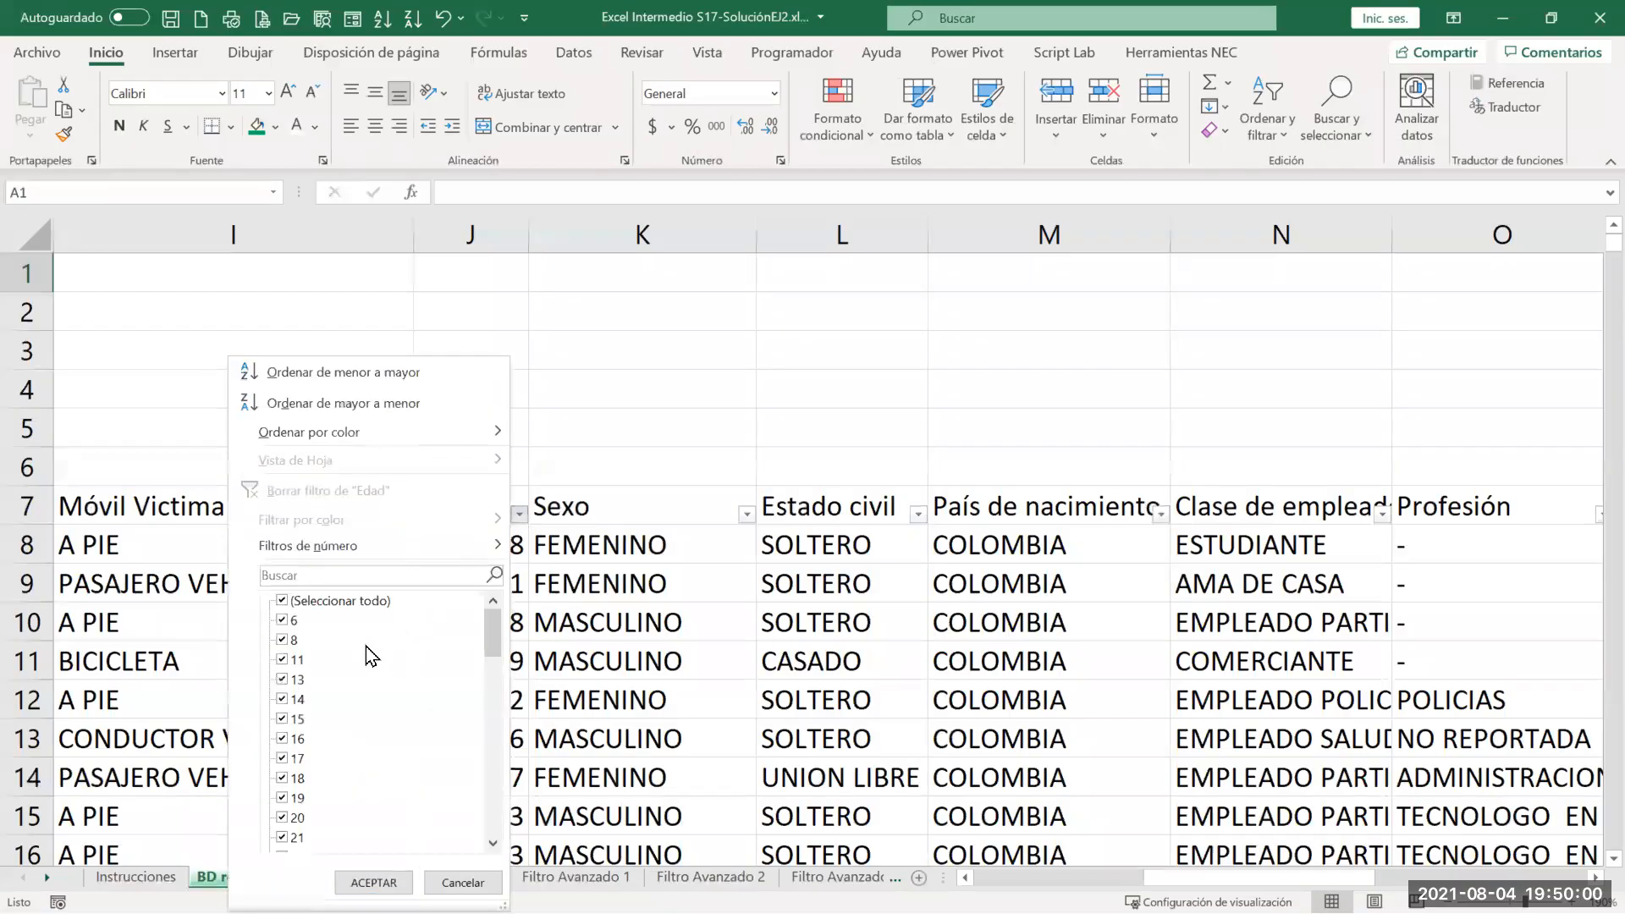
click(635, 472)
Step: Copy the Edad header from J7 on BD reporte Robos into F1 on Filtro Avanzado 4
click(450, 501)
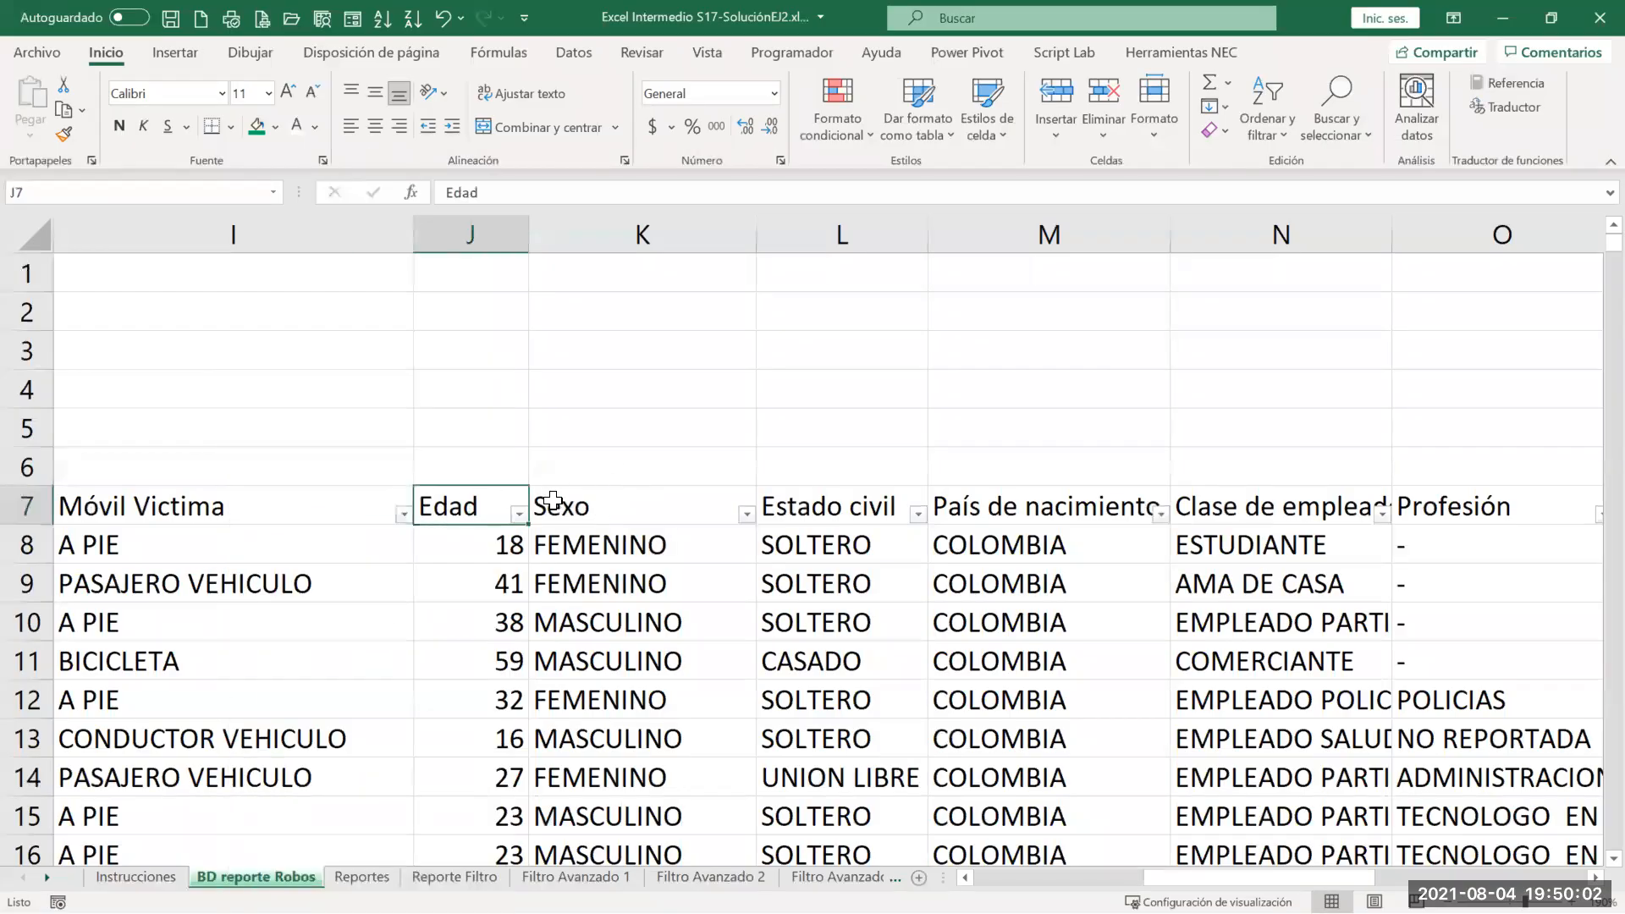
key(ctrl+c)
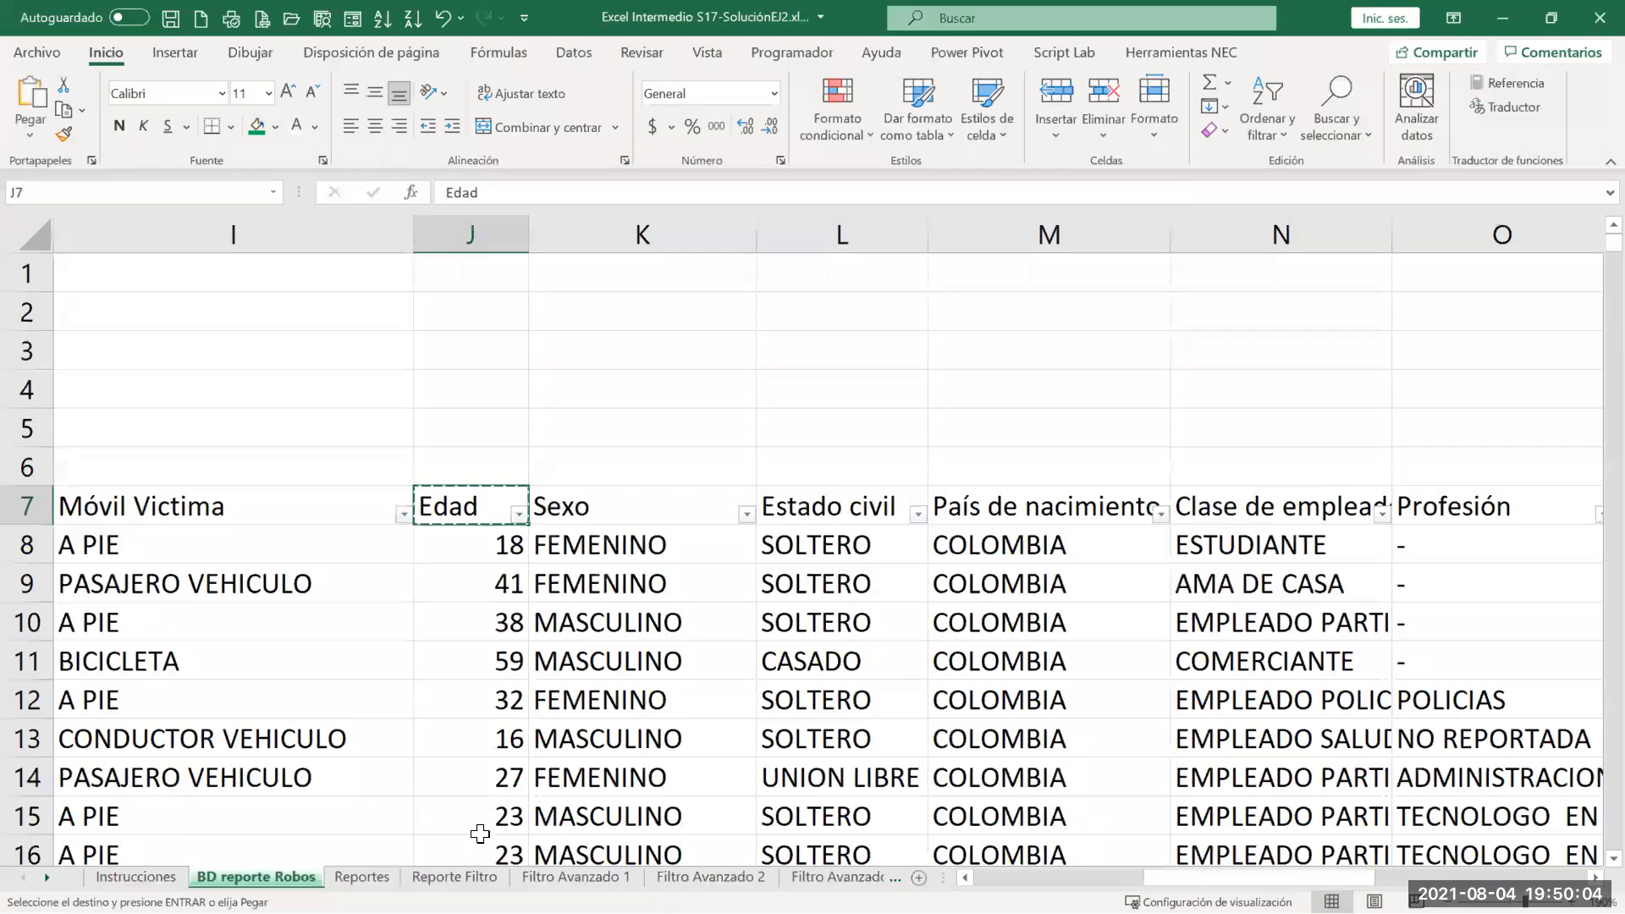
ctrl+click(836, 877)
click(772, 877)
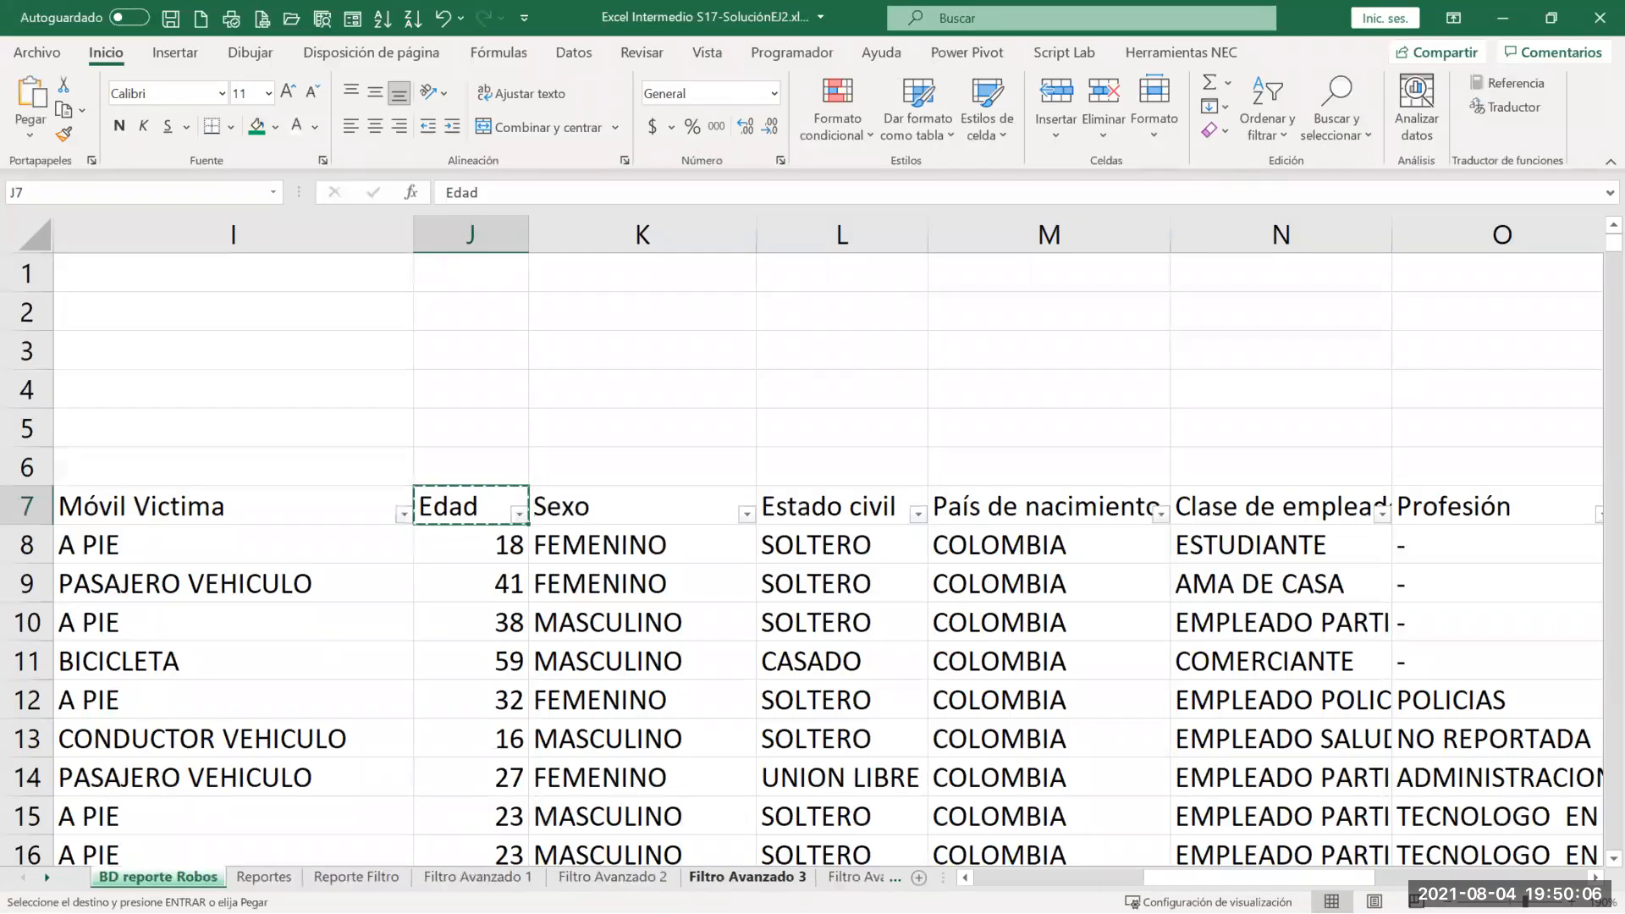
click(853, 876)
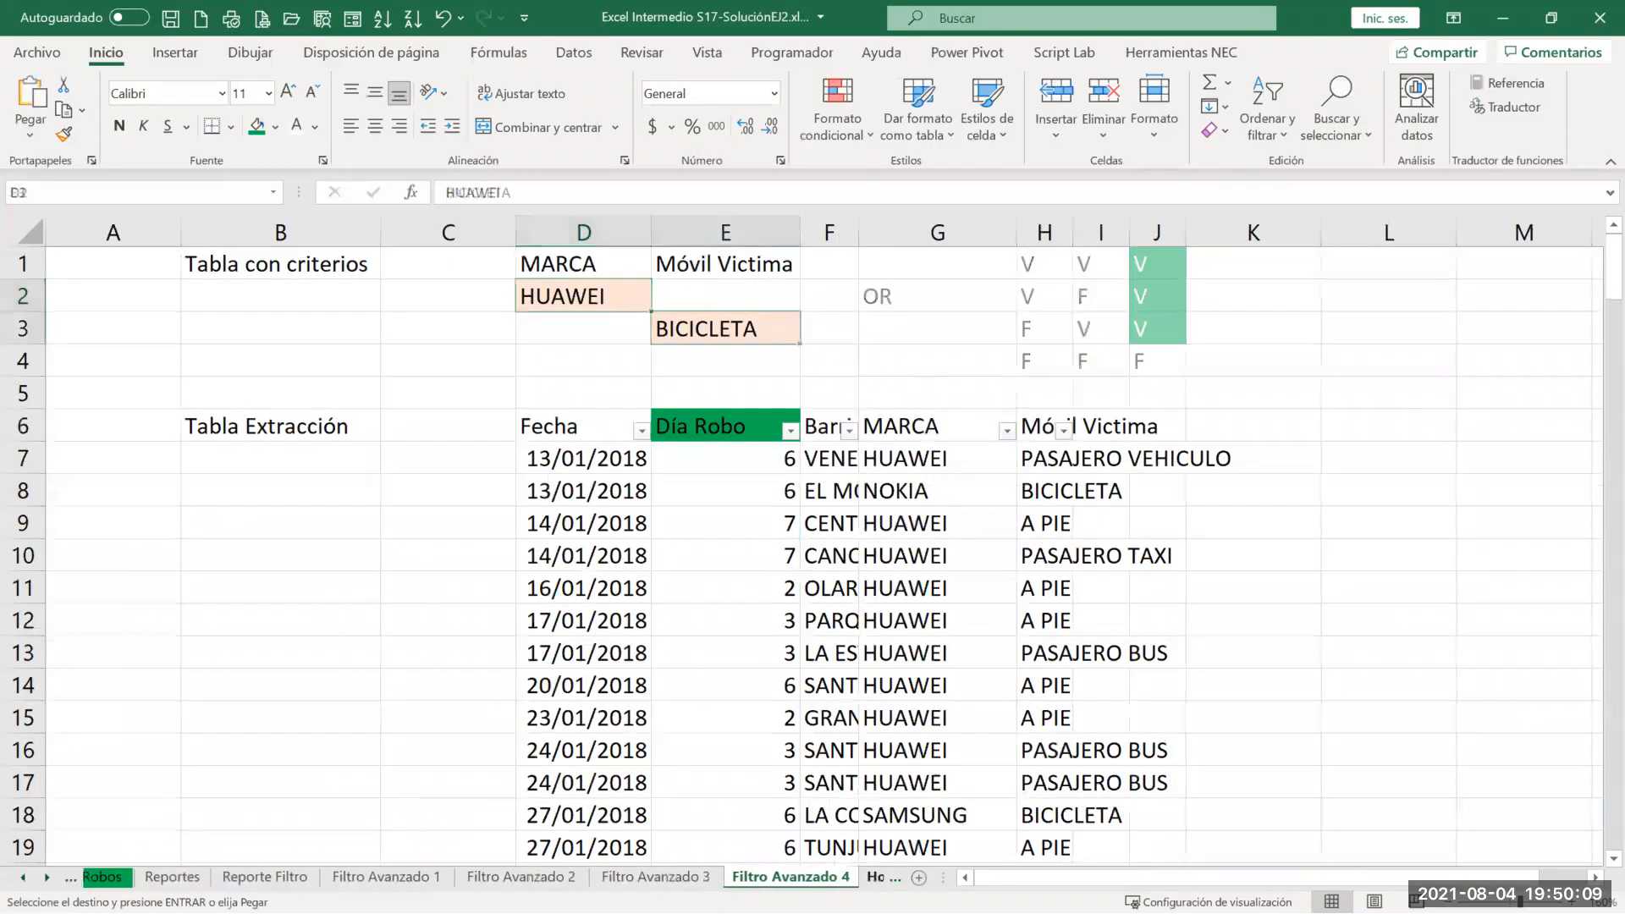
click(847, 265)
key(ctrl+v)
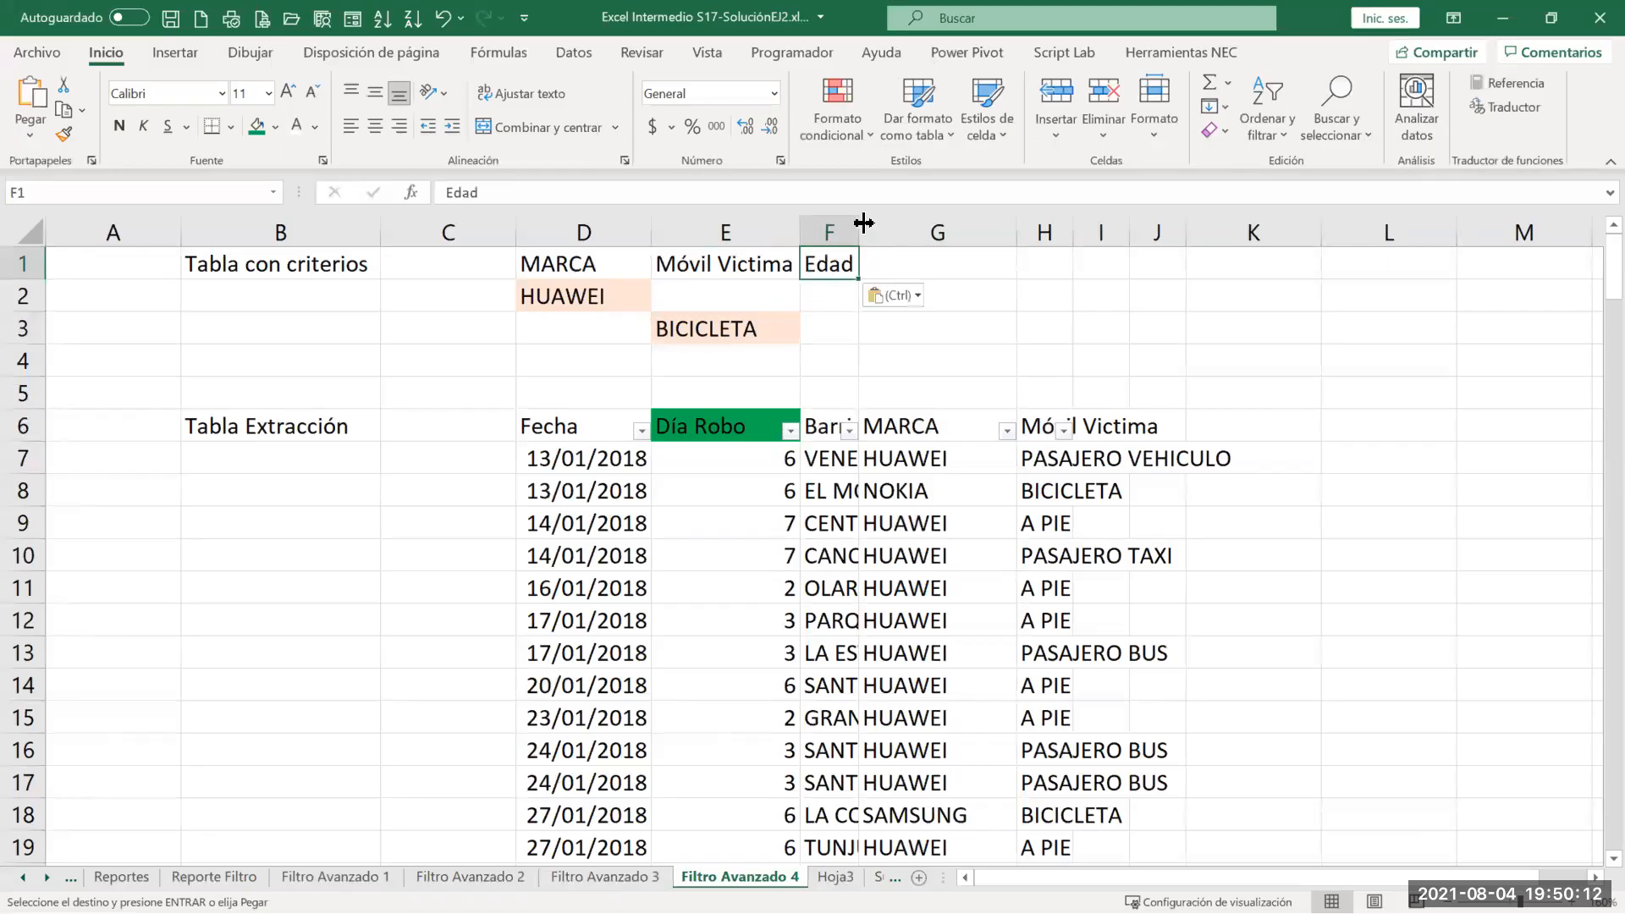
Step: Enter 18 as the Edad criterion in F2 and F3, on the HUAWEI and BICICLETA rows
key(Down)
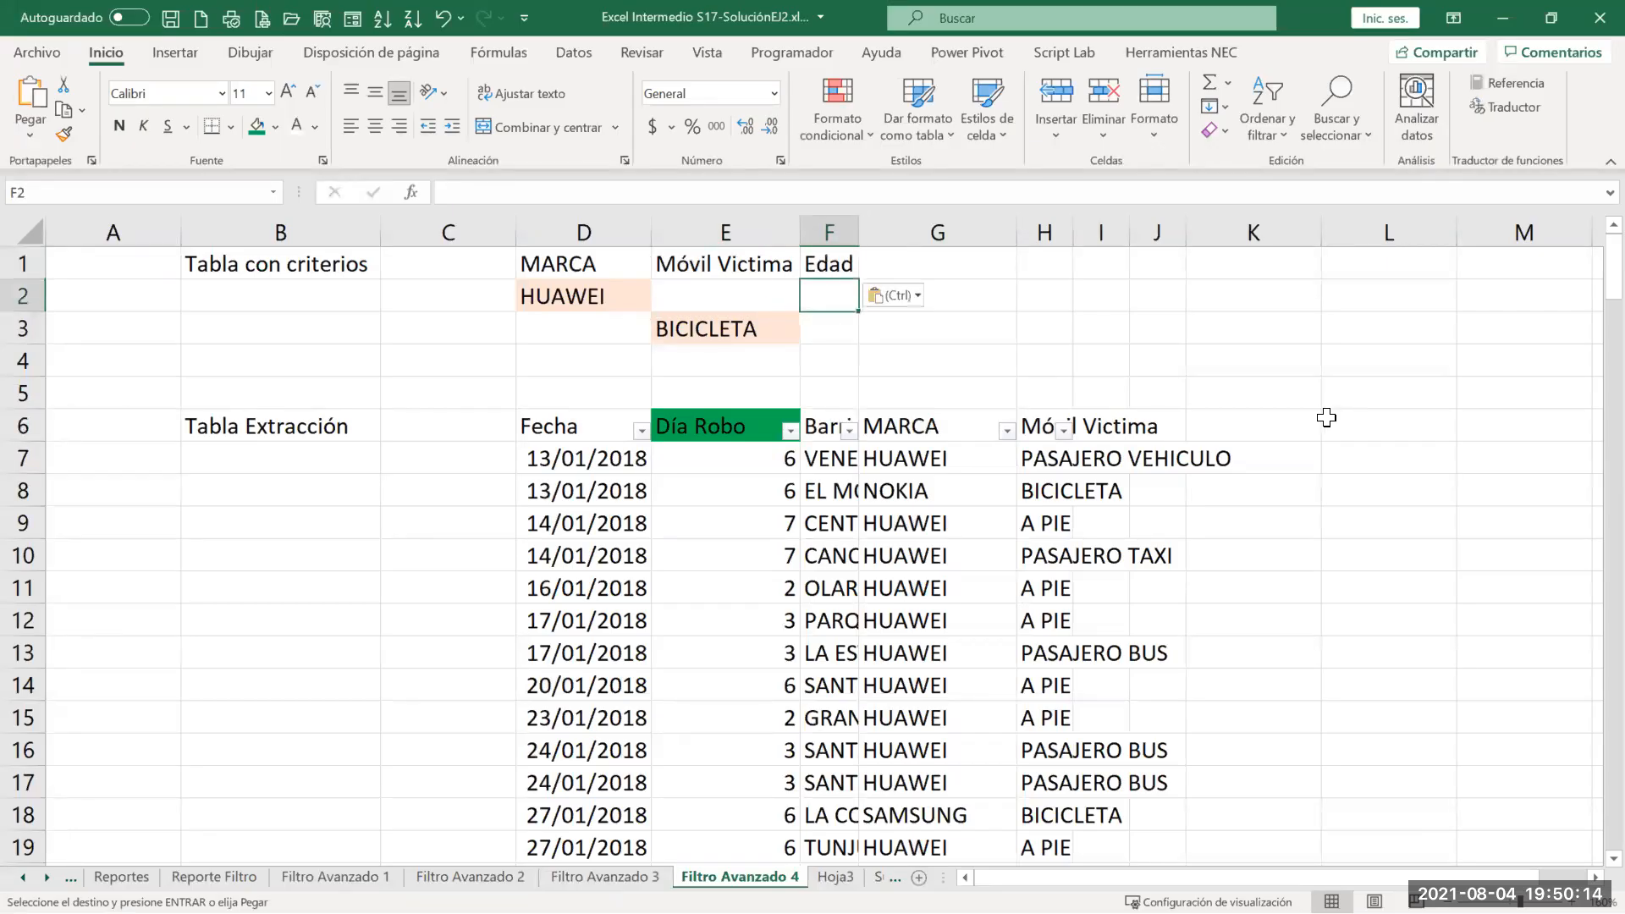
text(18)
key(Return)
text(18)
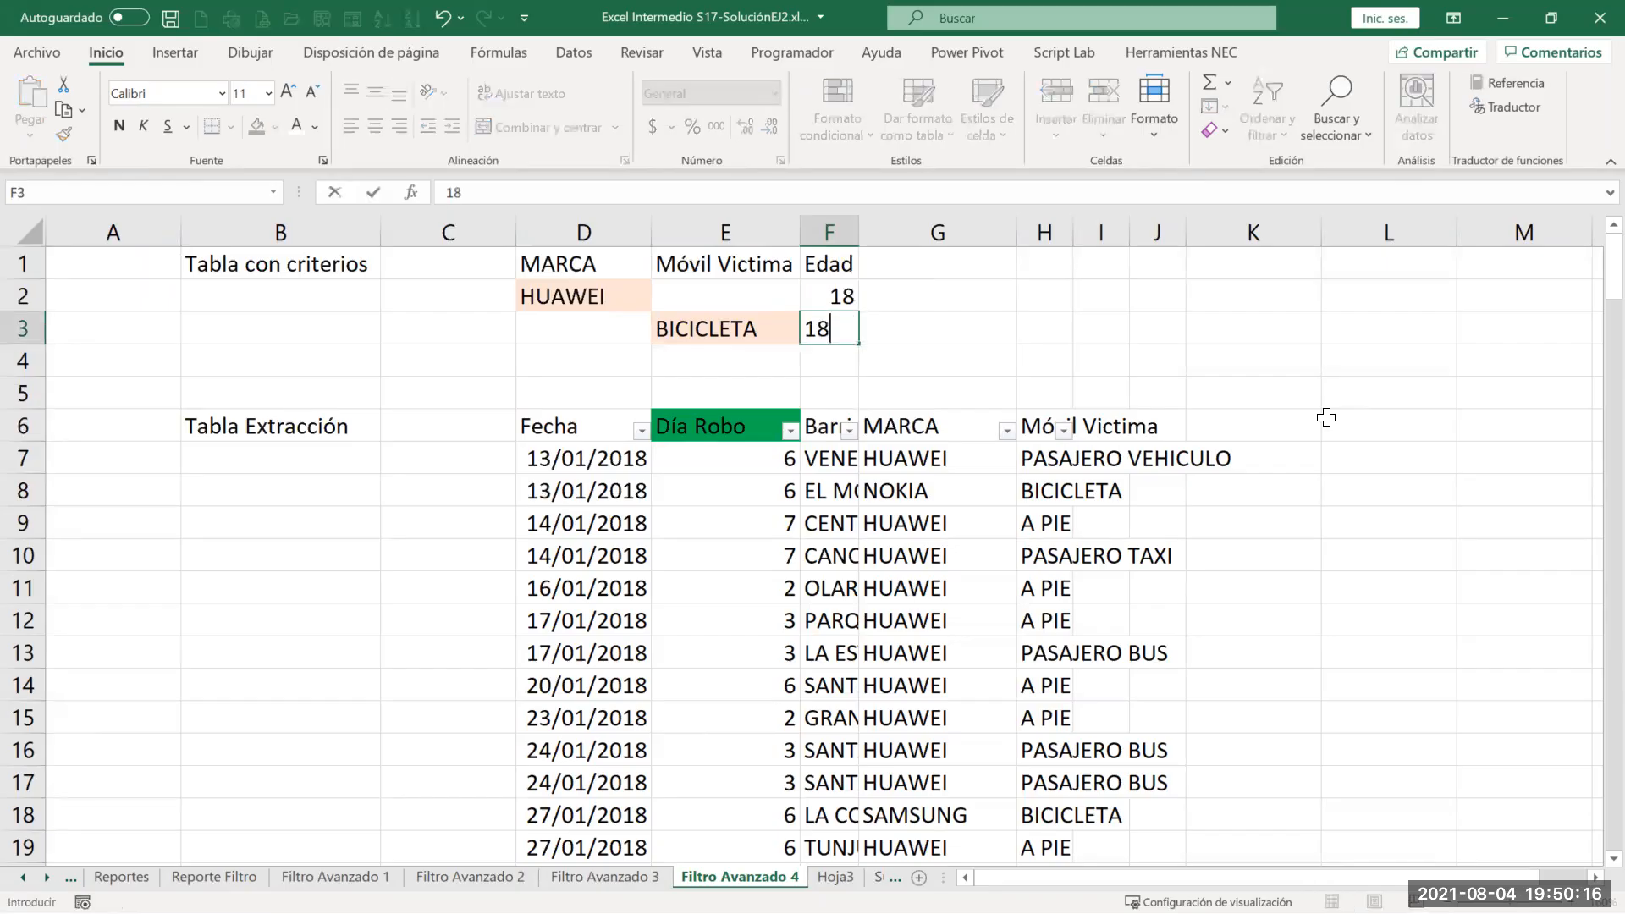
key(Return)
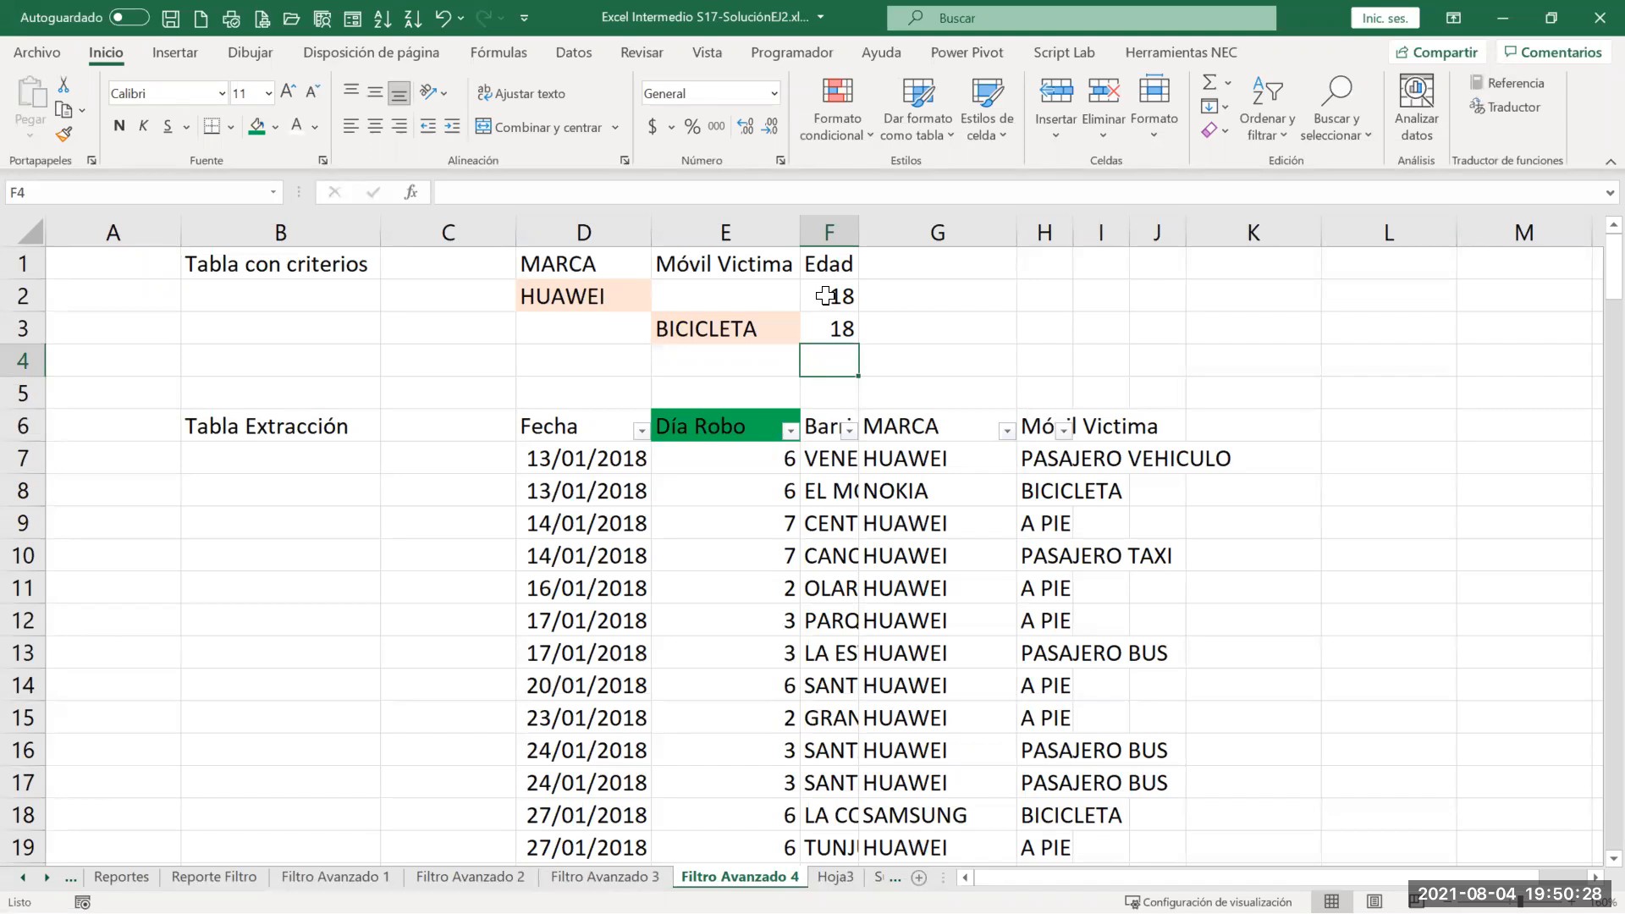
Step: Note the comparison operators "<; >; <=; >=; =; <>" in L1 and fit column L to its content
click(1360, 266)
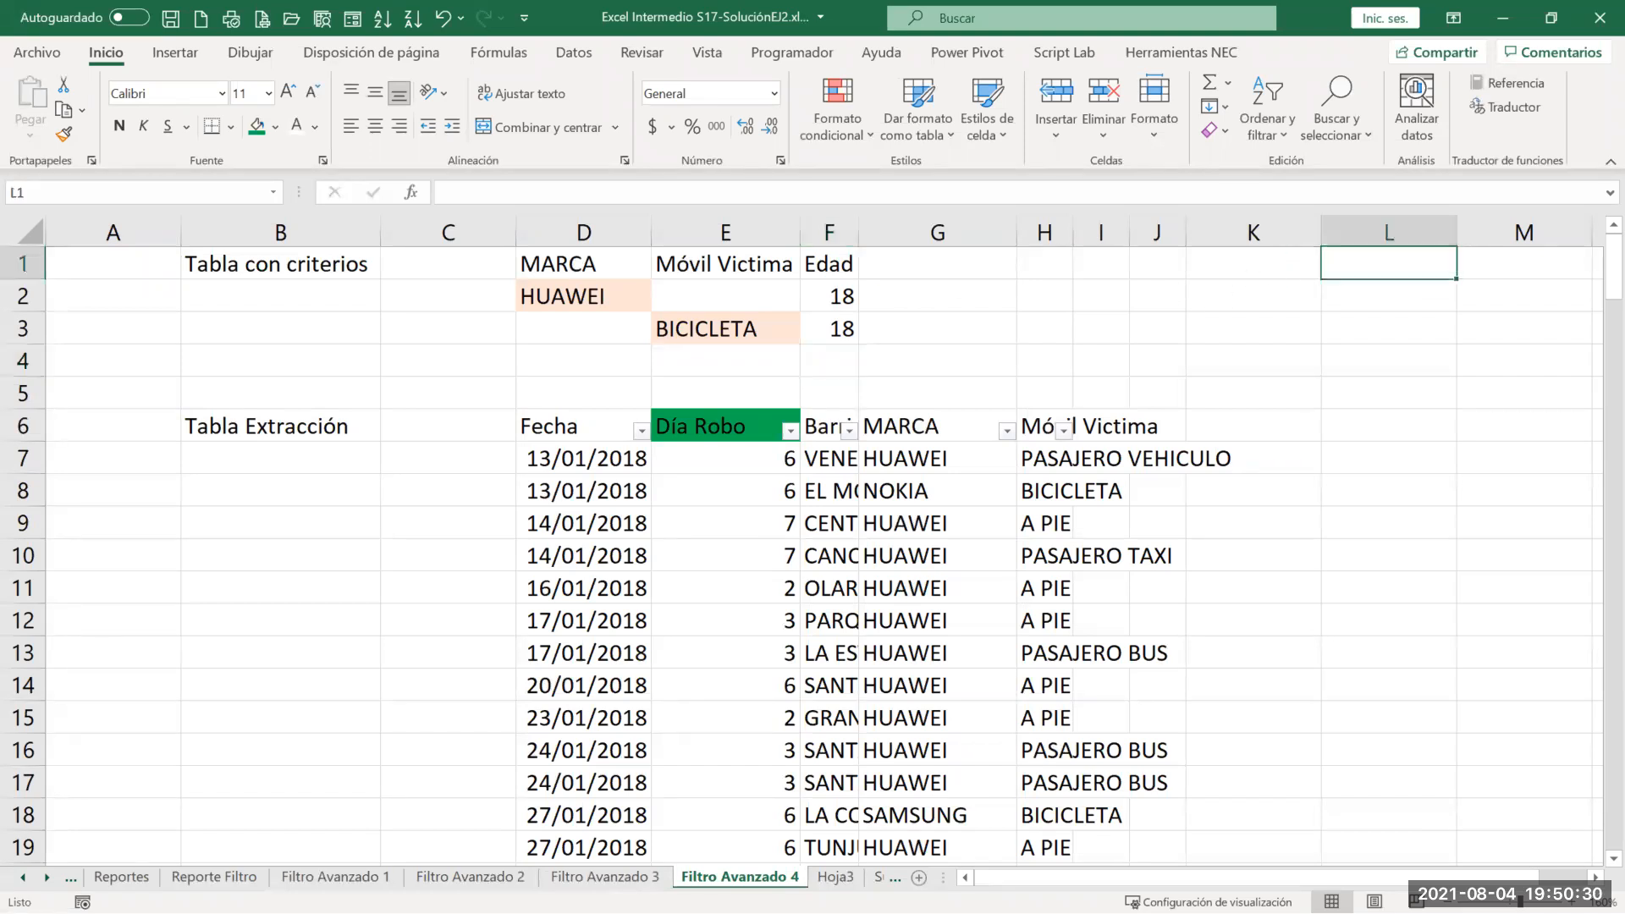
text(<; >; <=; >=; =; <>)
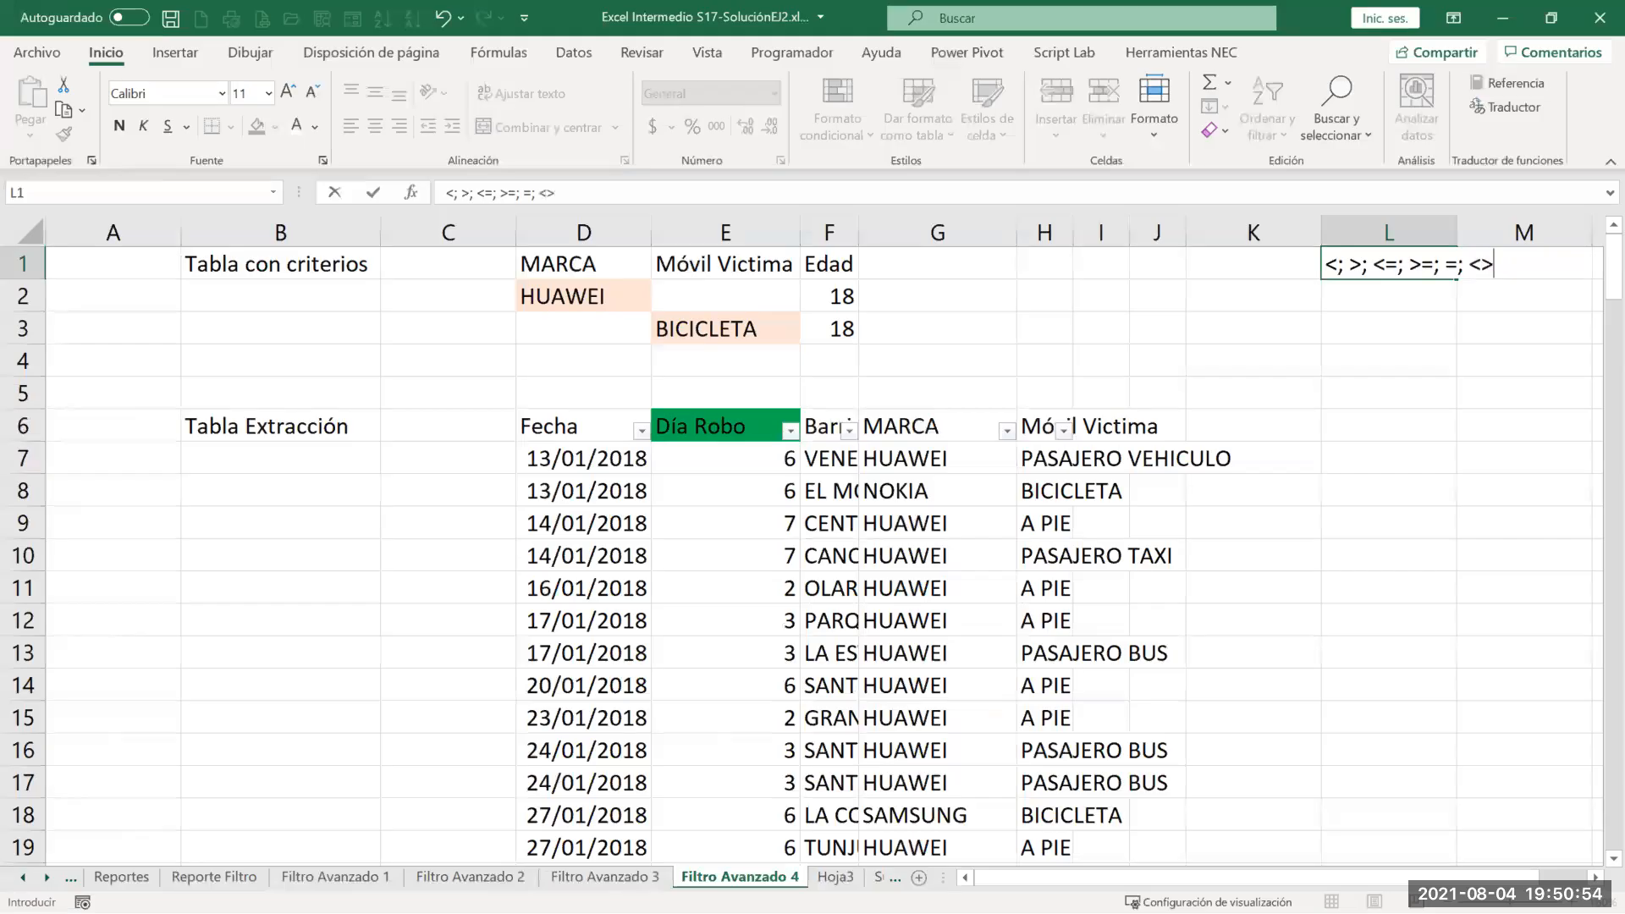
key(Return)
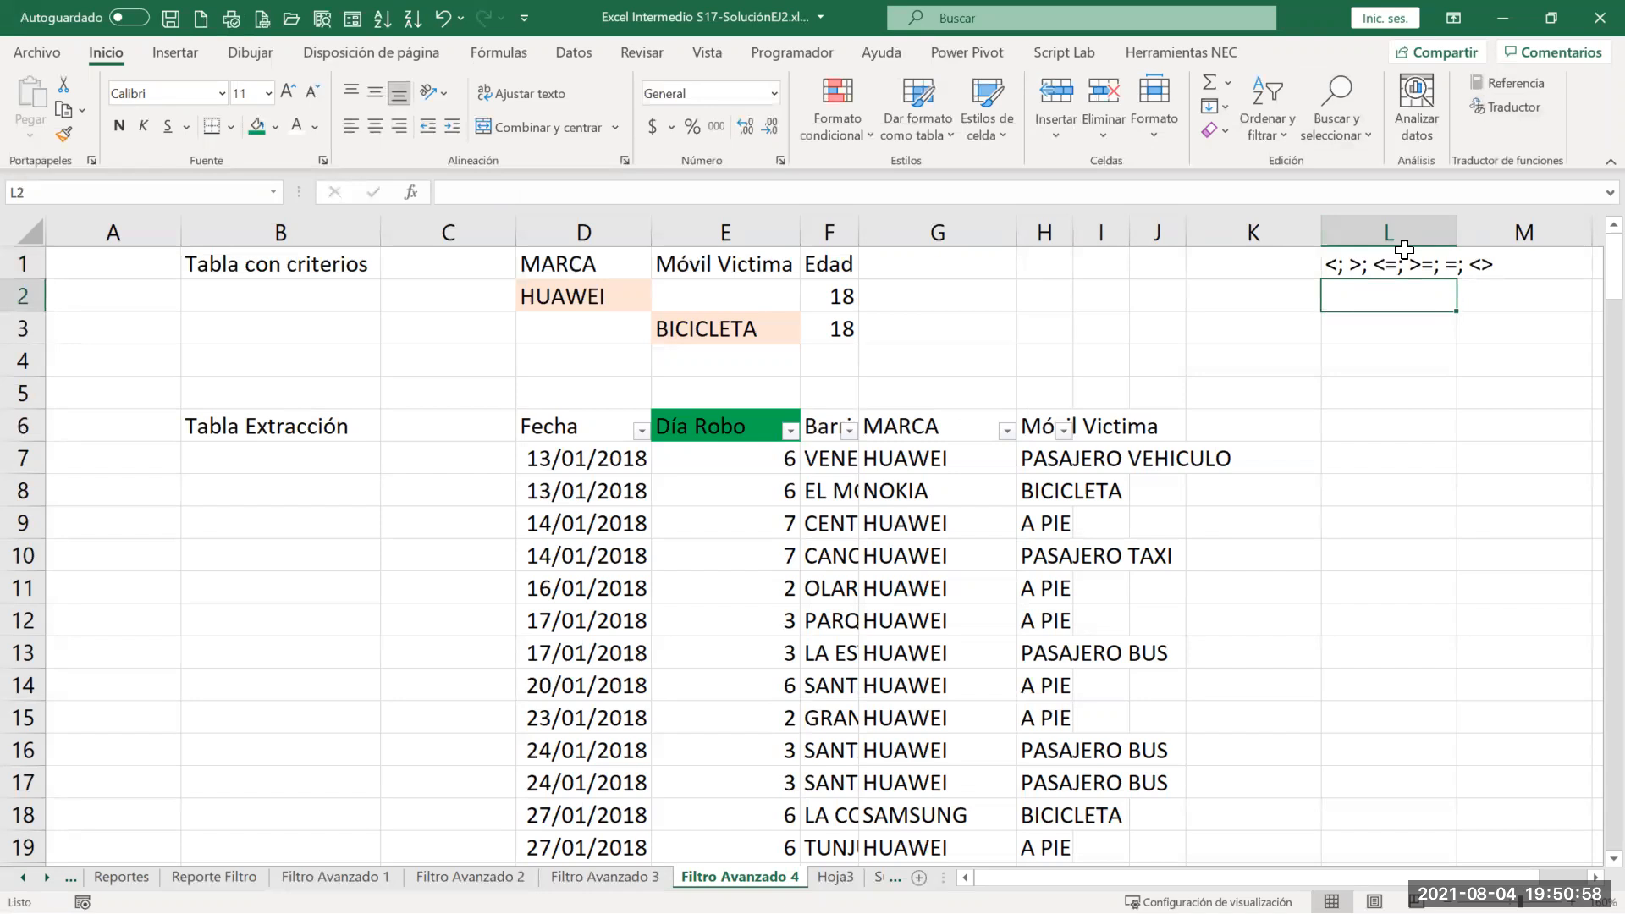
double_click(1456, 232)
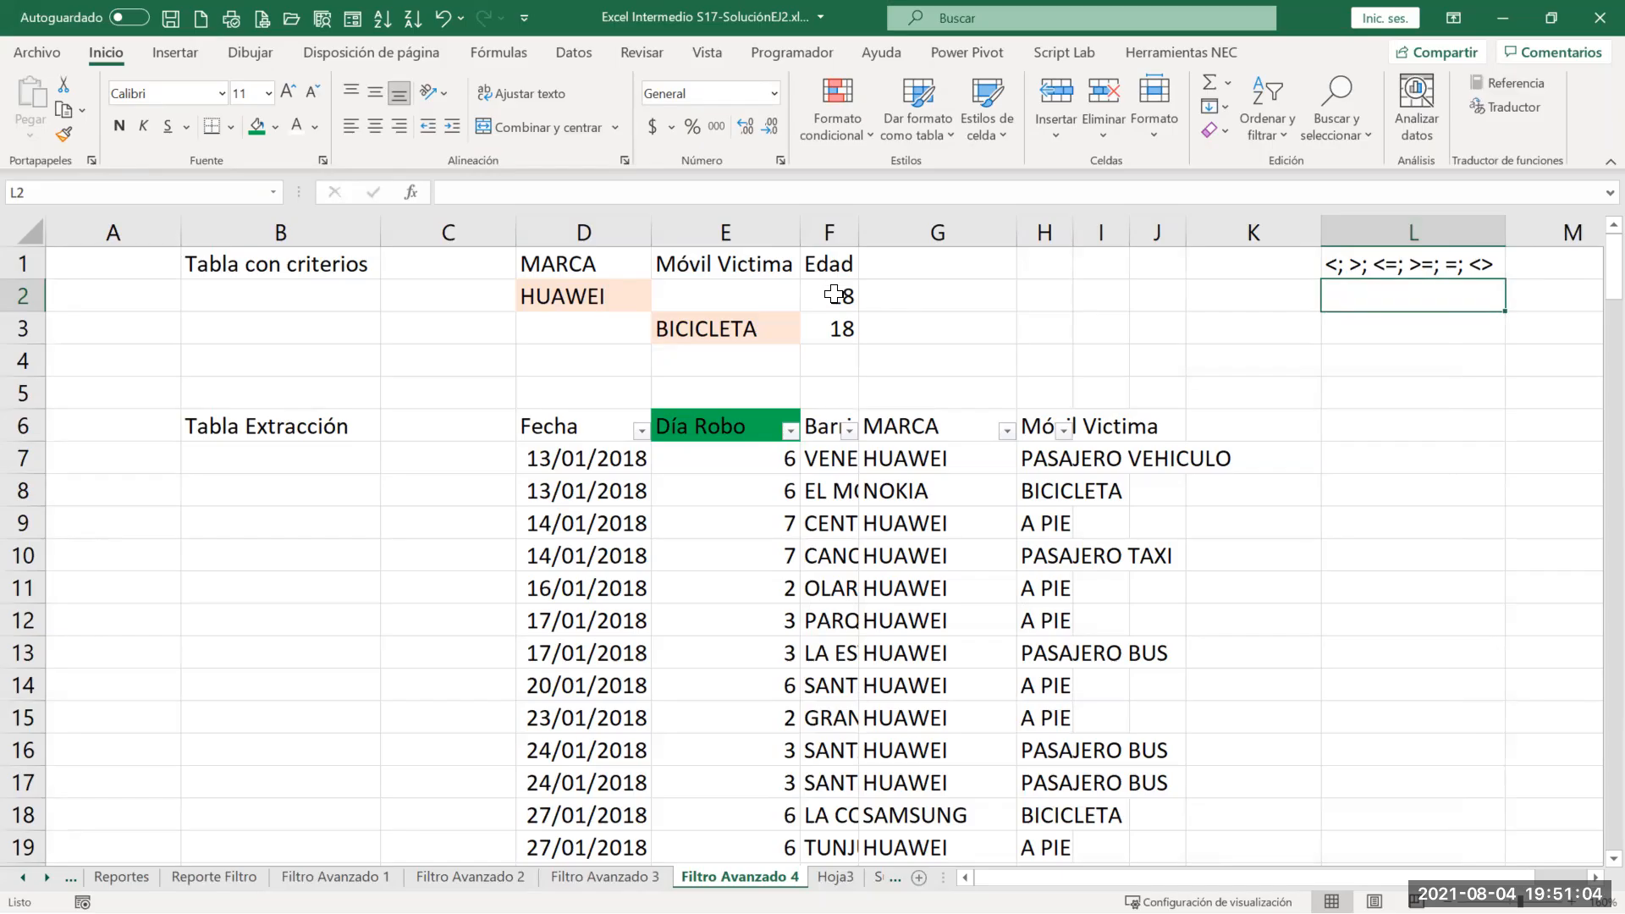
Step: Change the Edad criteria in F2 and F3 to <18
double_click(833, 295)
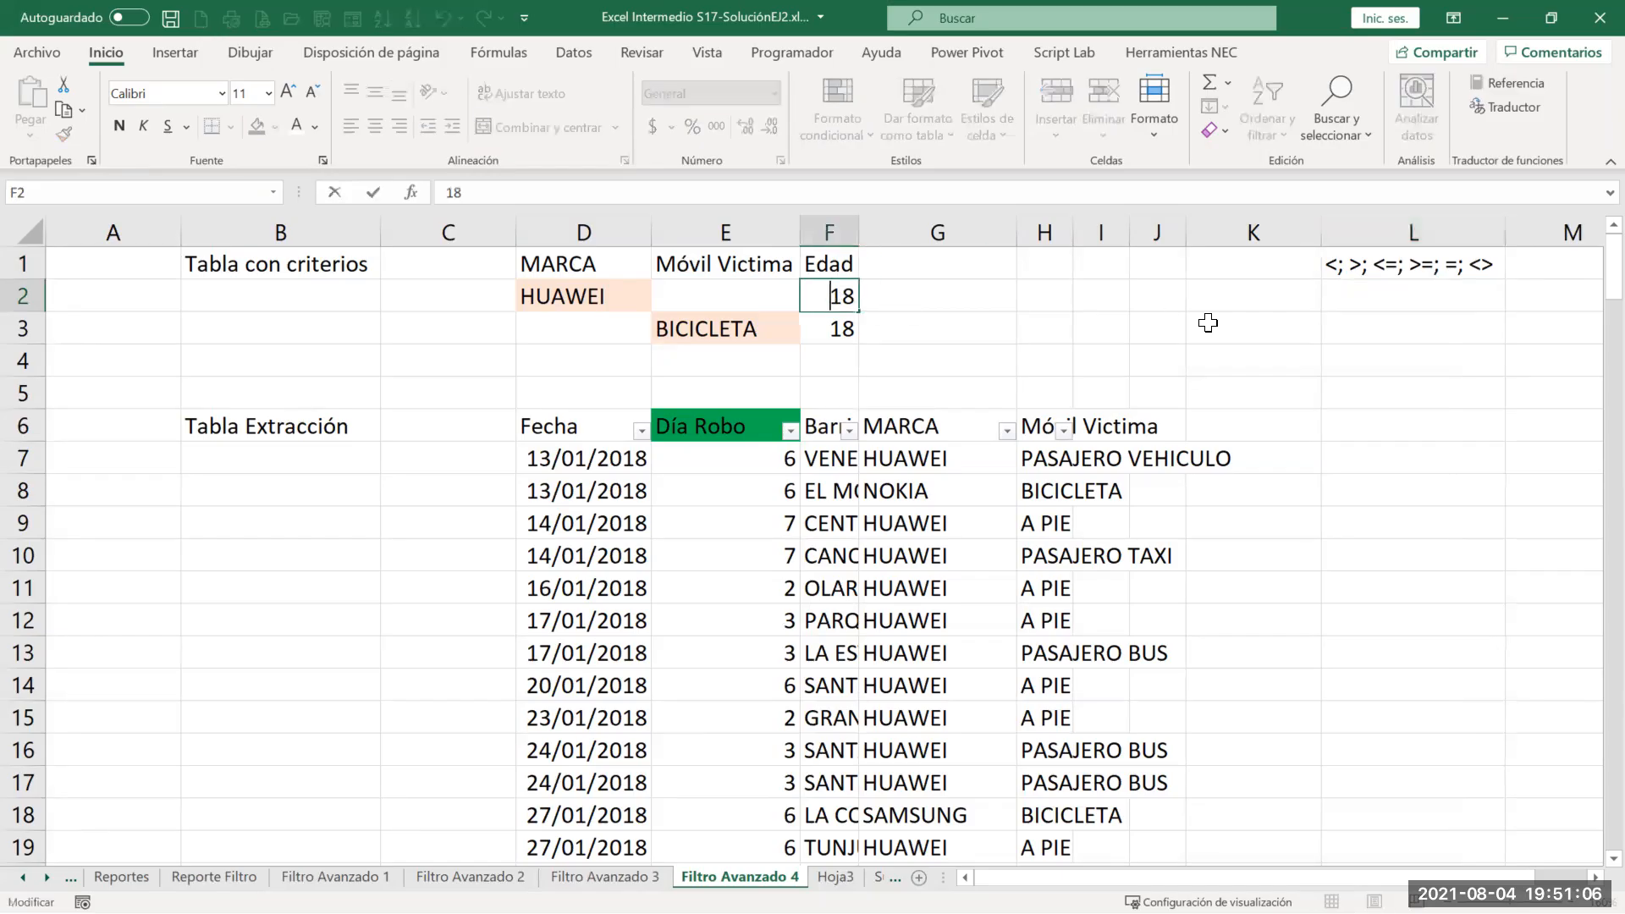
text(<)
key(Return)
key(F2)
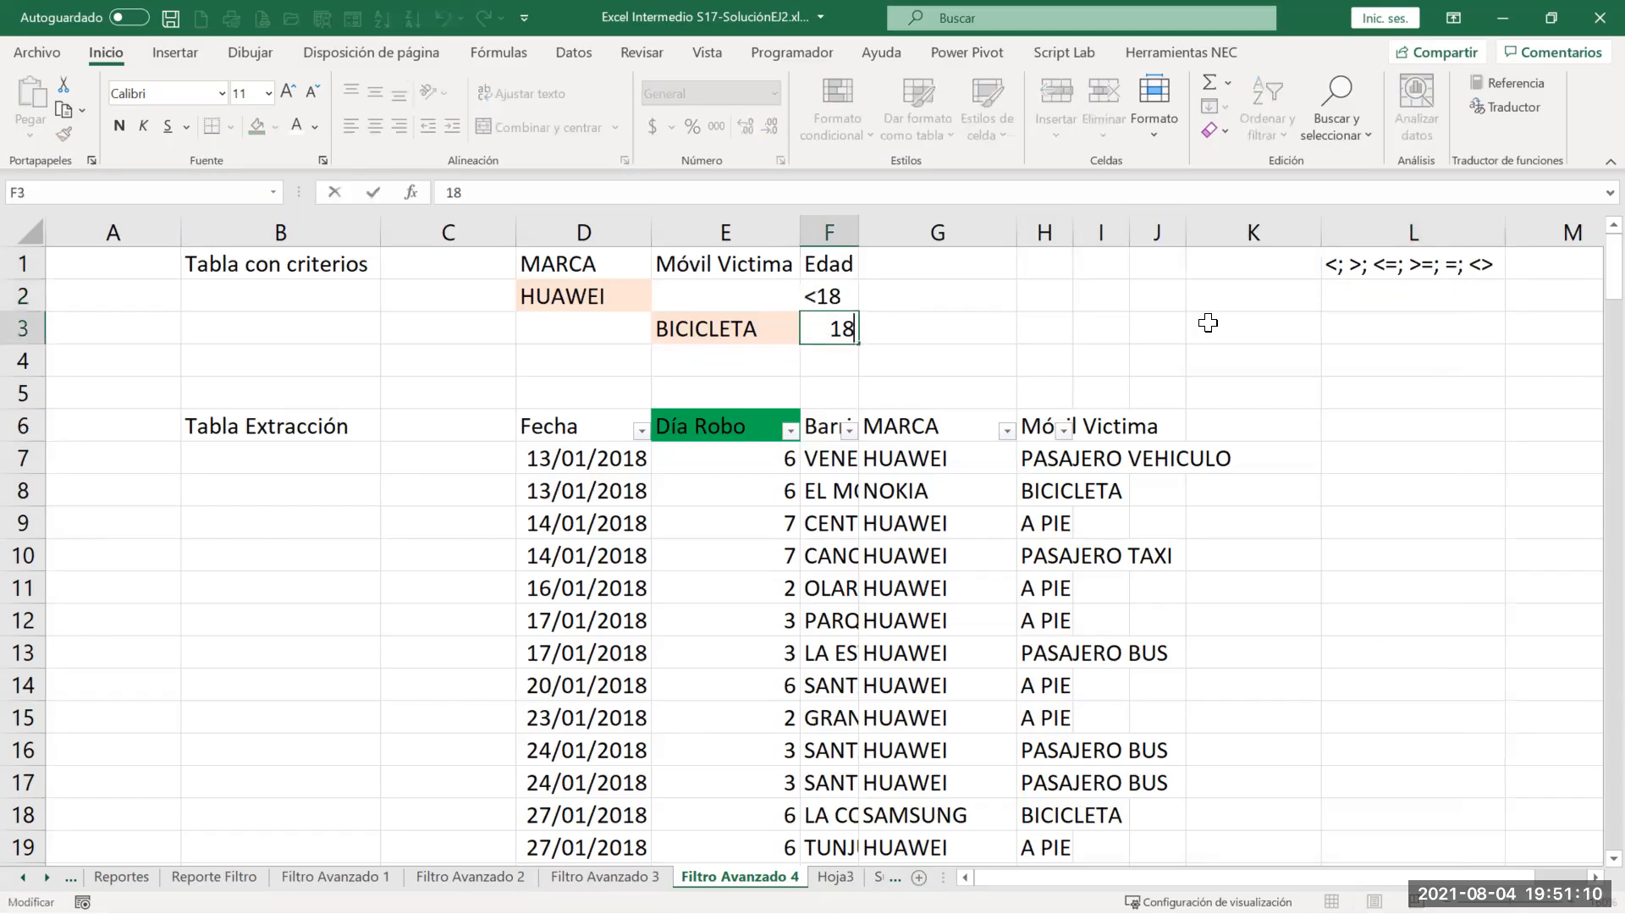
text(<)
key(Return)
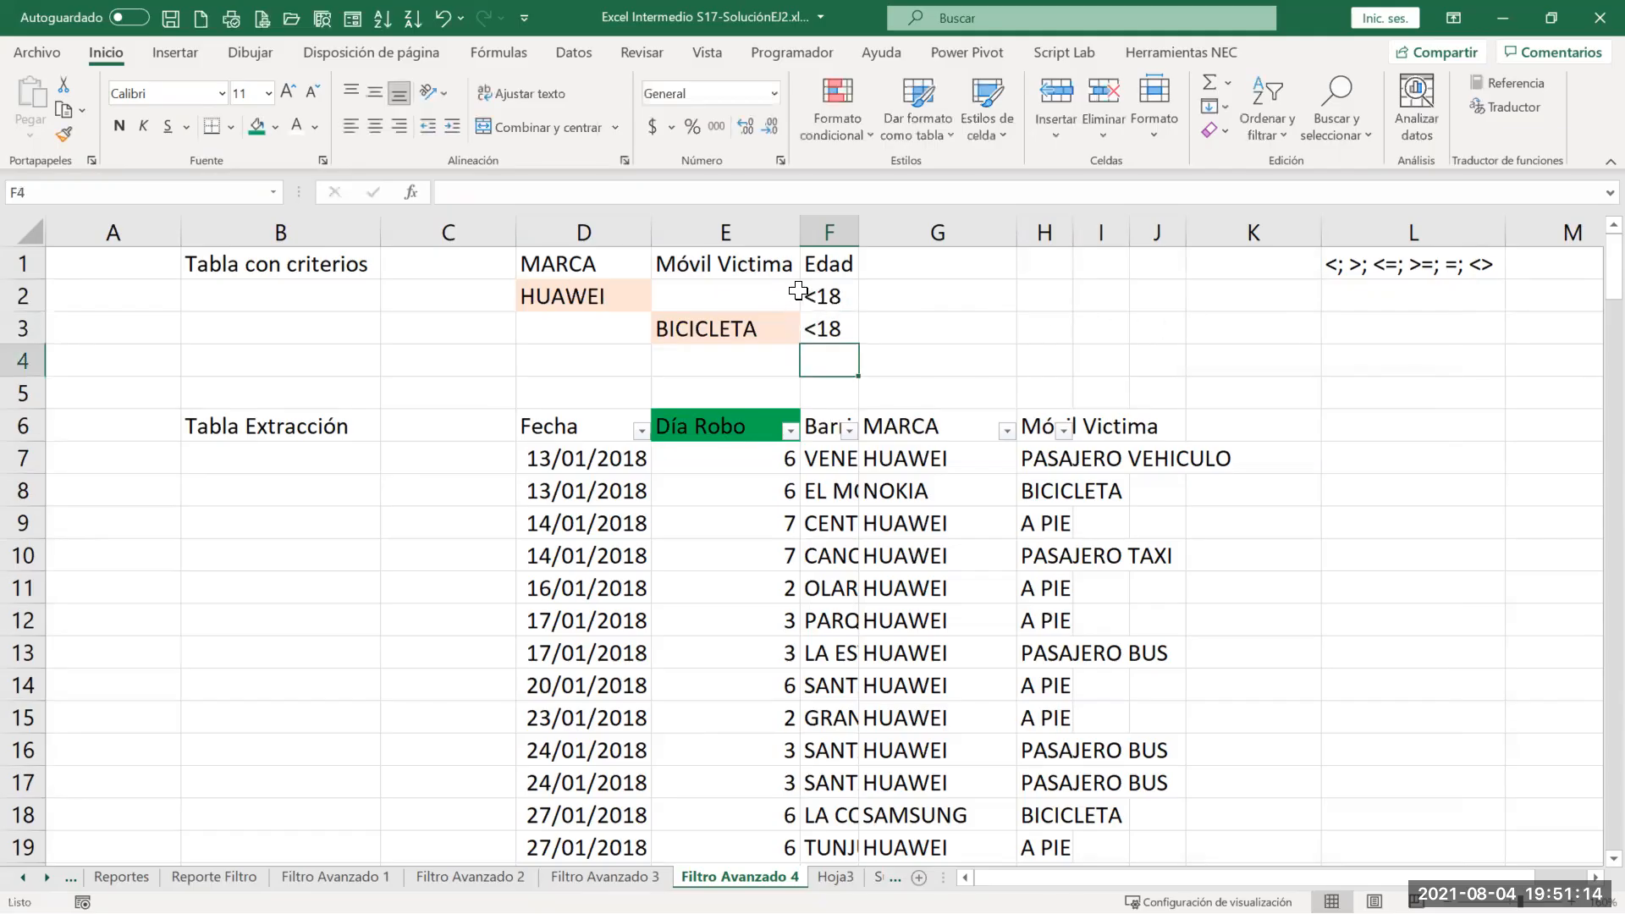
Step: Examine how the HUAWEI and BICICLETA criteria rows each combine with the Edad condition
click(567, 299)
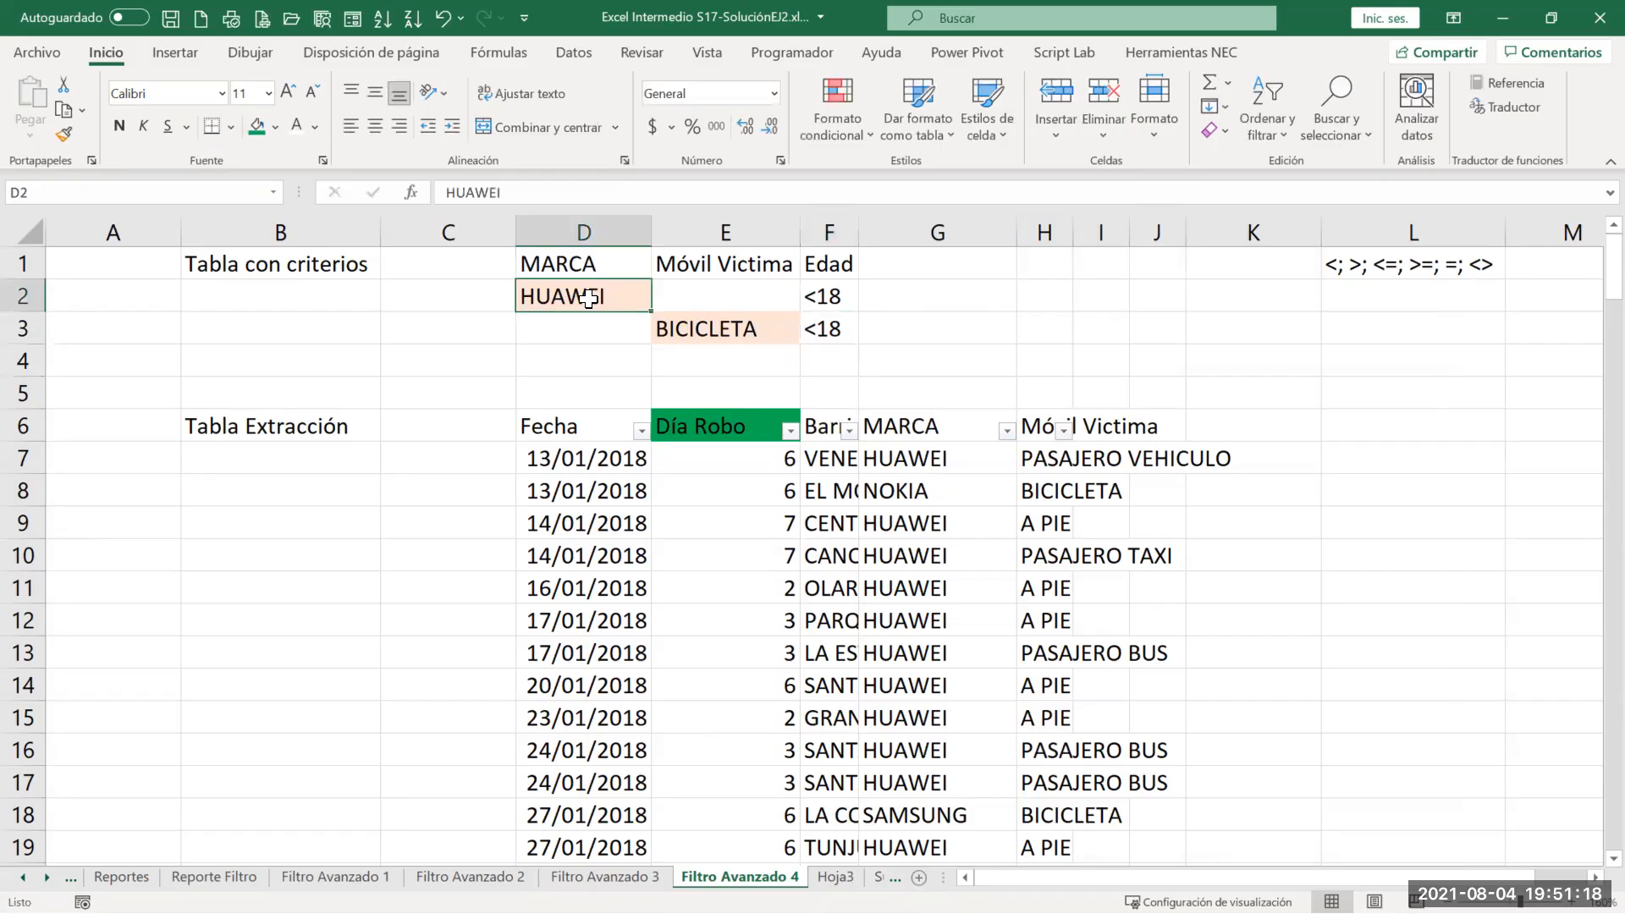
click(838, 295)
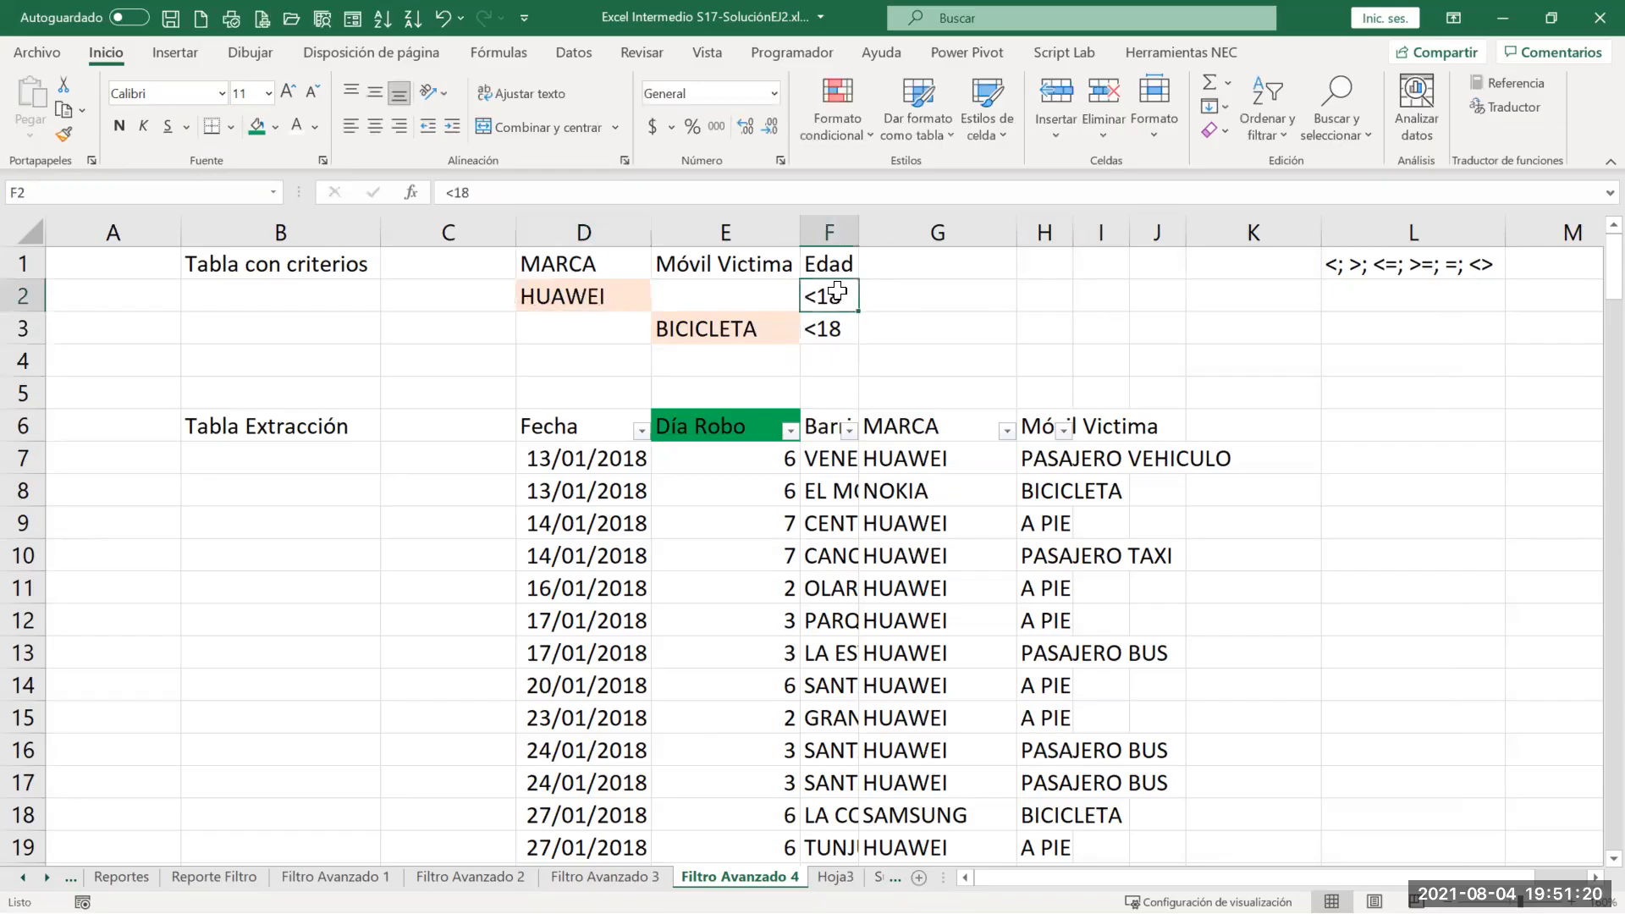
click(682, 325)
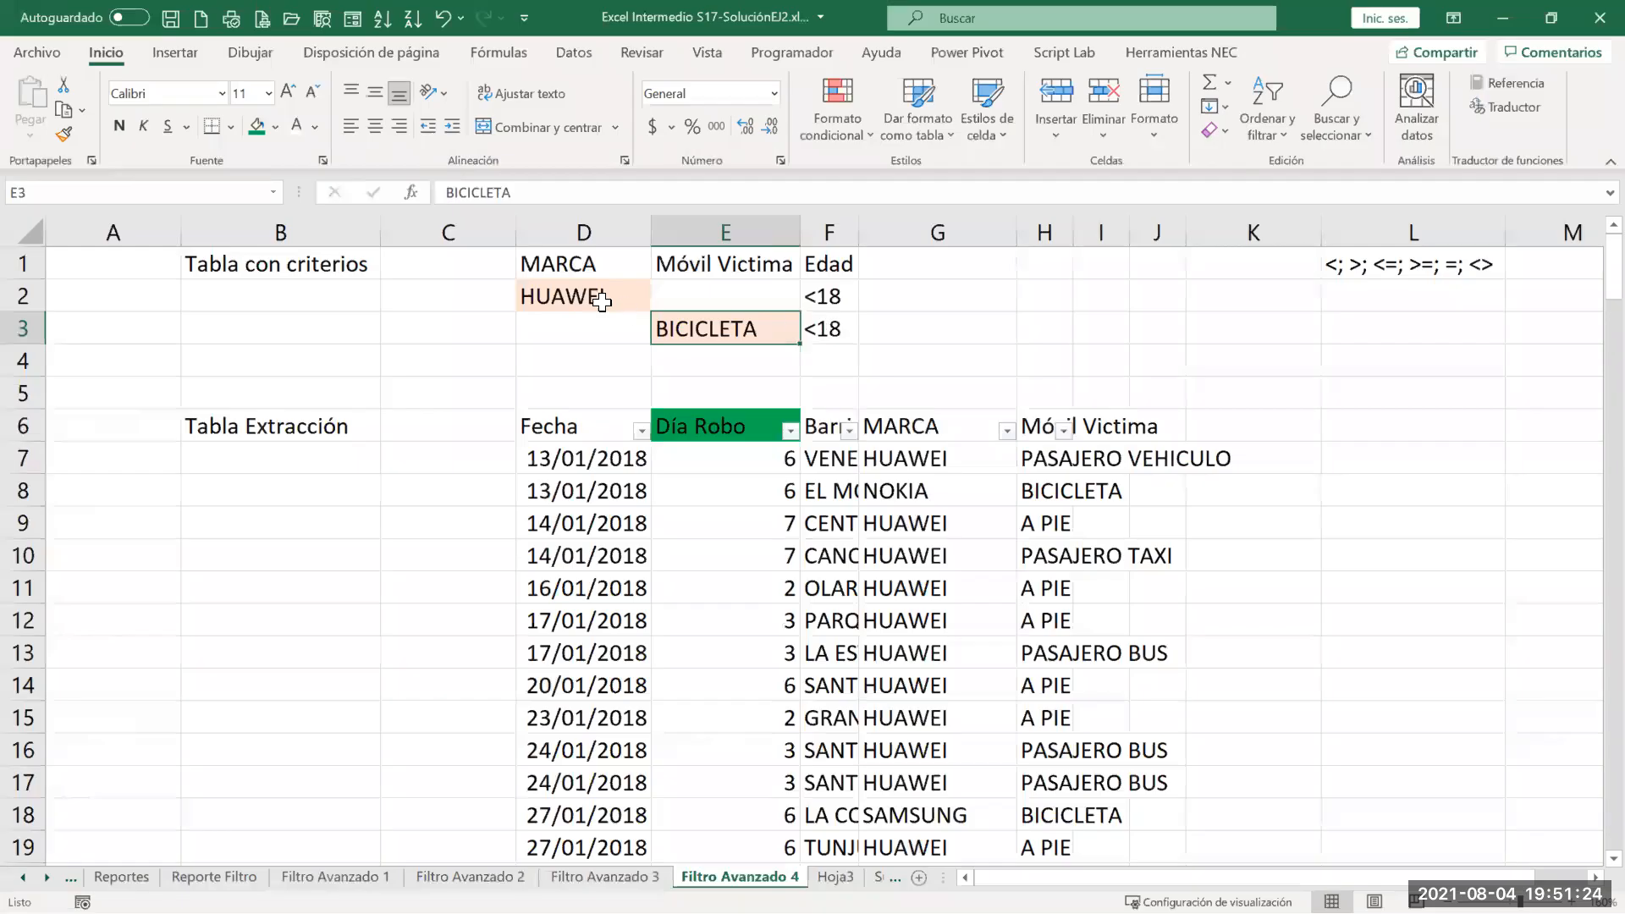
drag(561, 296, 725, 324)
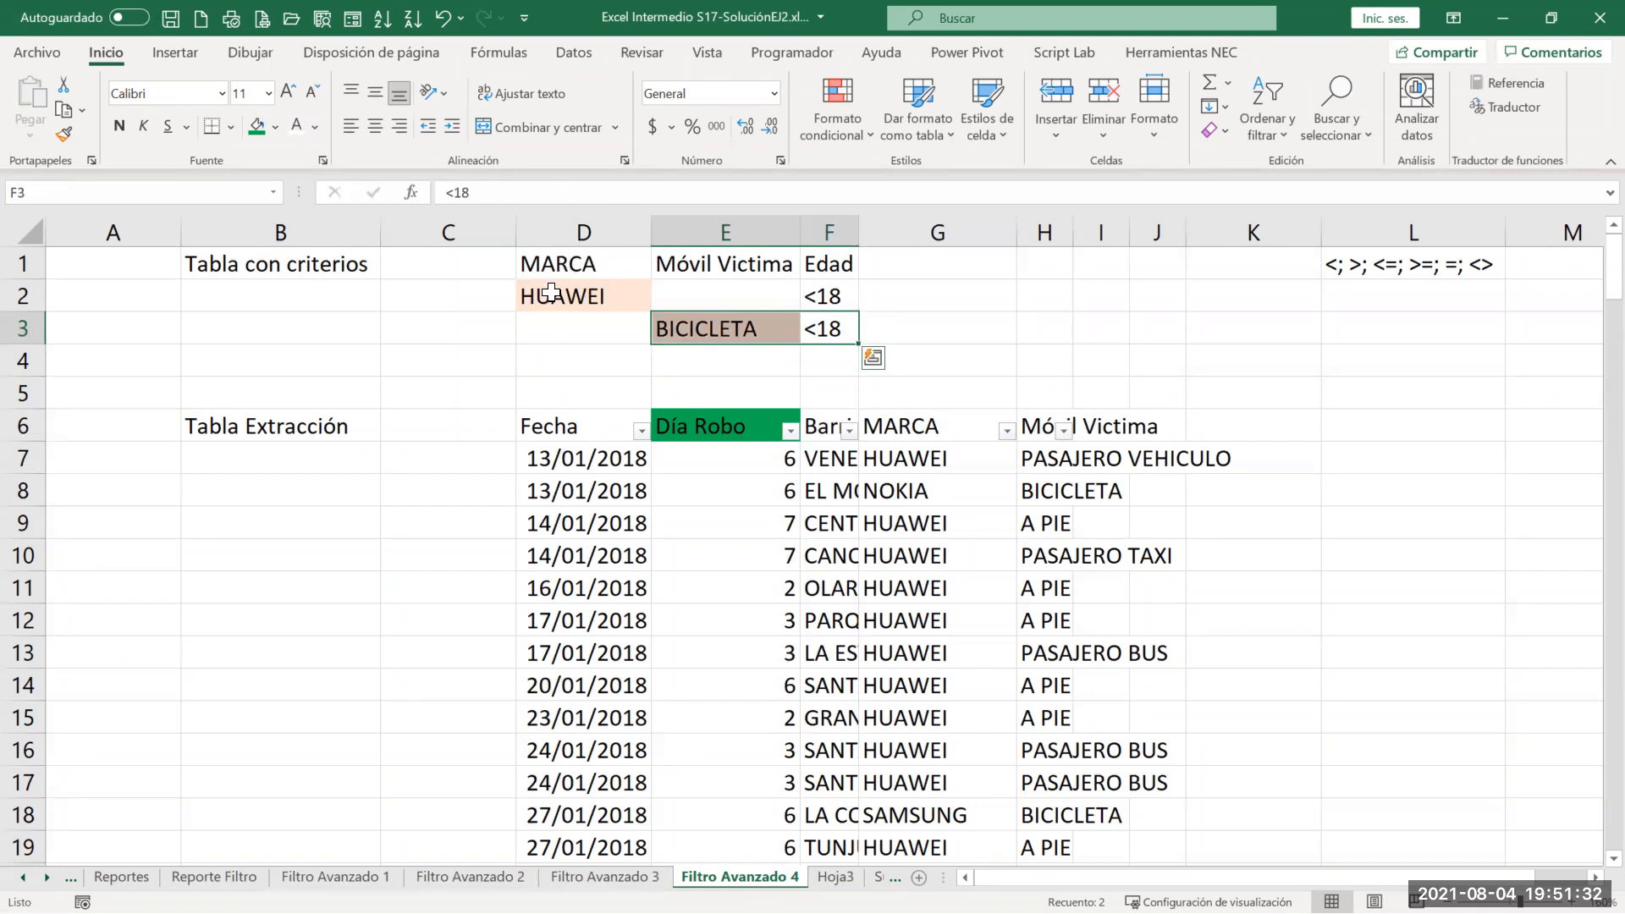
drag(551, 292, 838, 295)
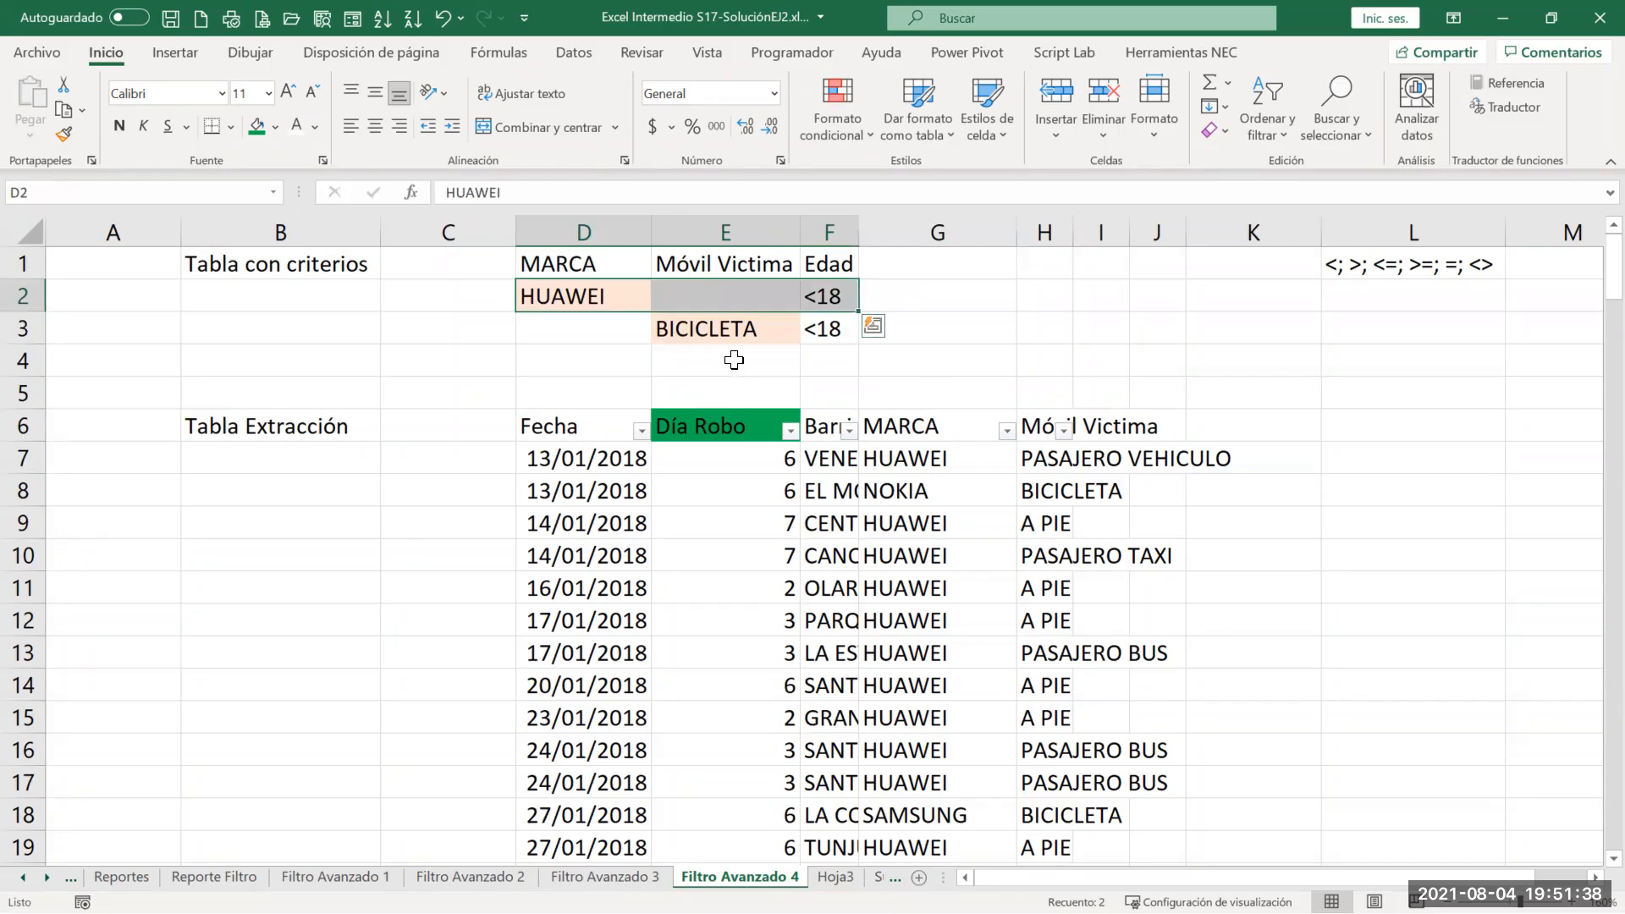
drag(687, 328, 813, 323)
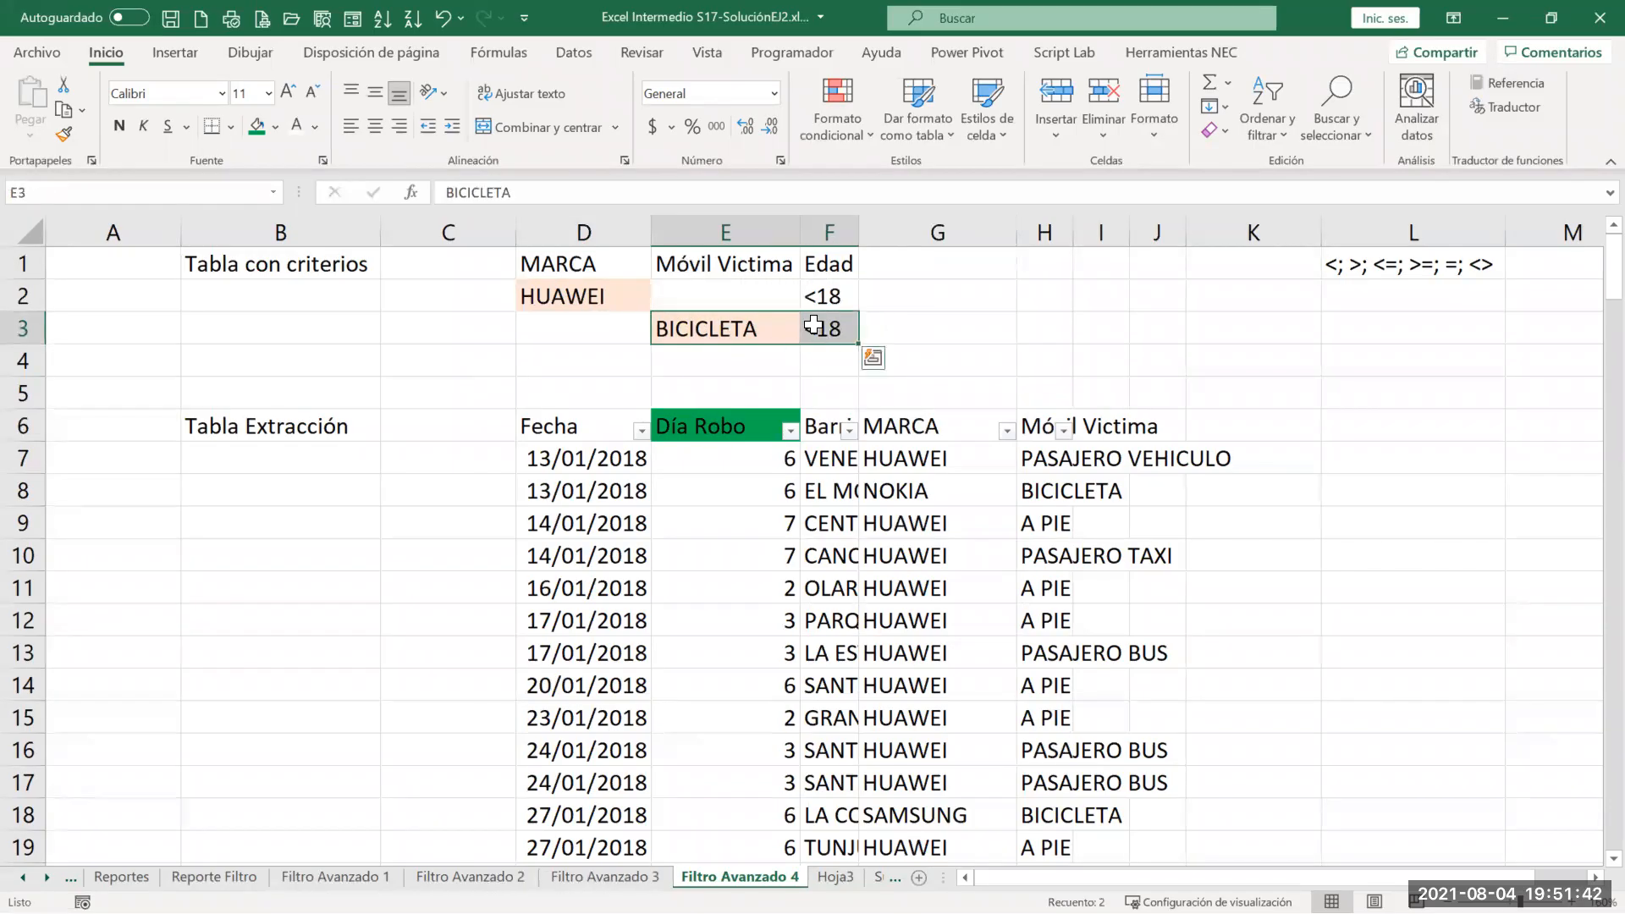
Step: Clear all contents and formatting from the old extracted records in columns D to H, starting at row 7
click(577, 485)
click(569, 453)
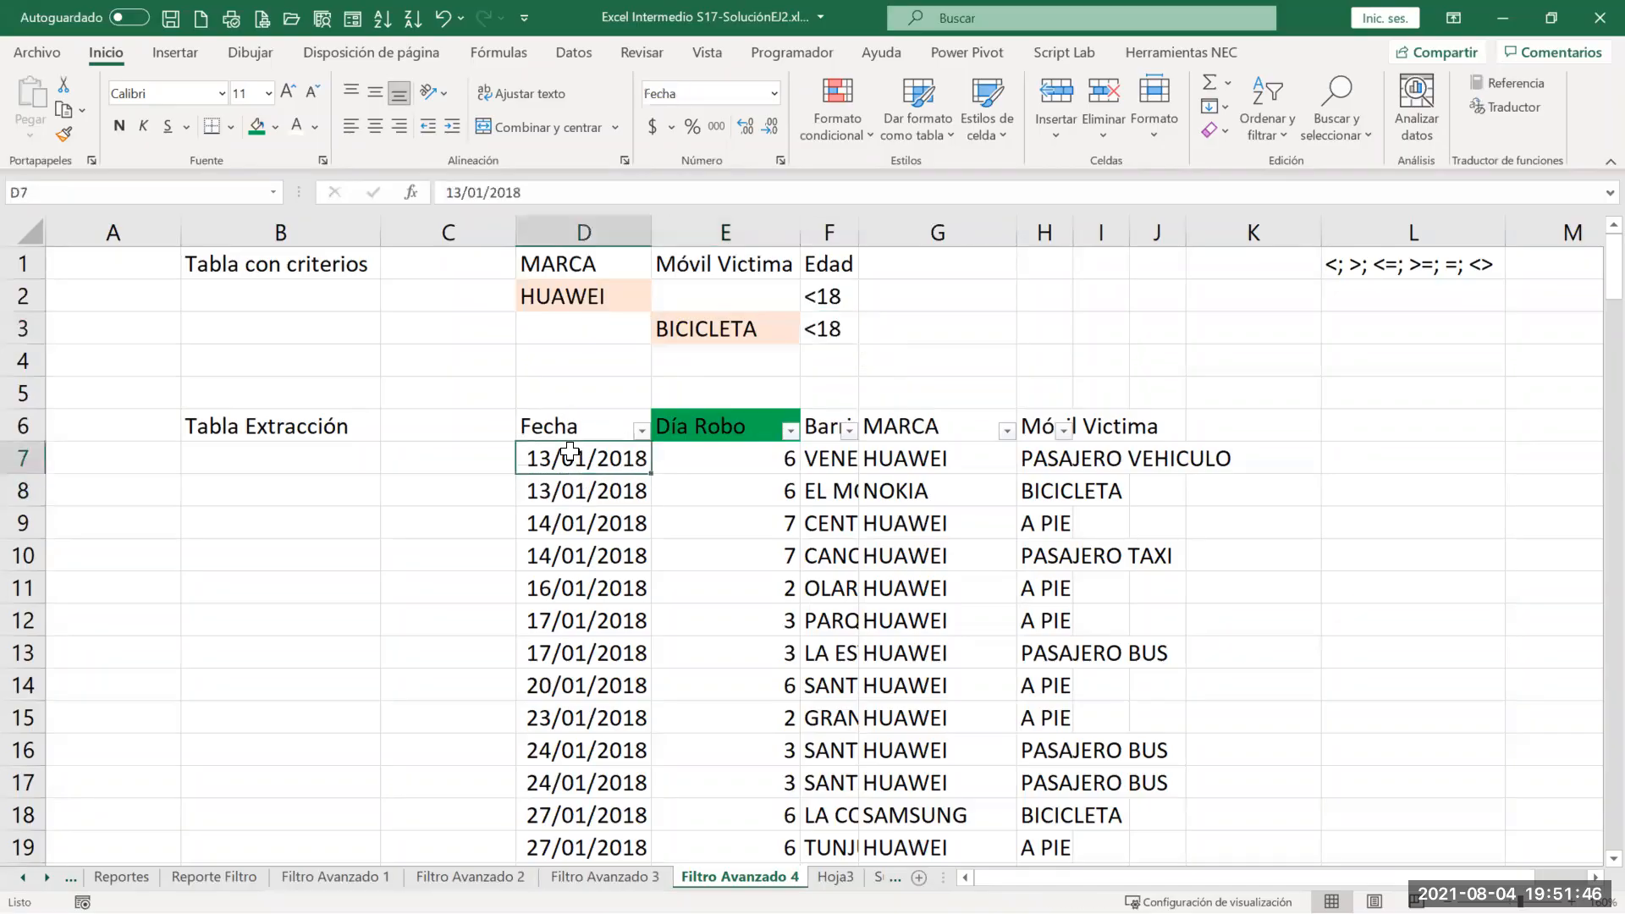
key(ctrl+shift+Right)
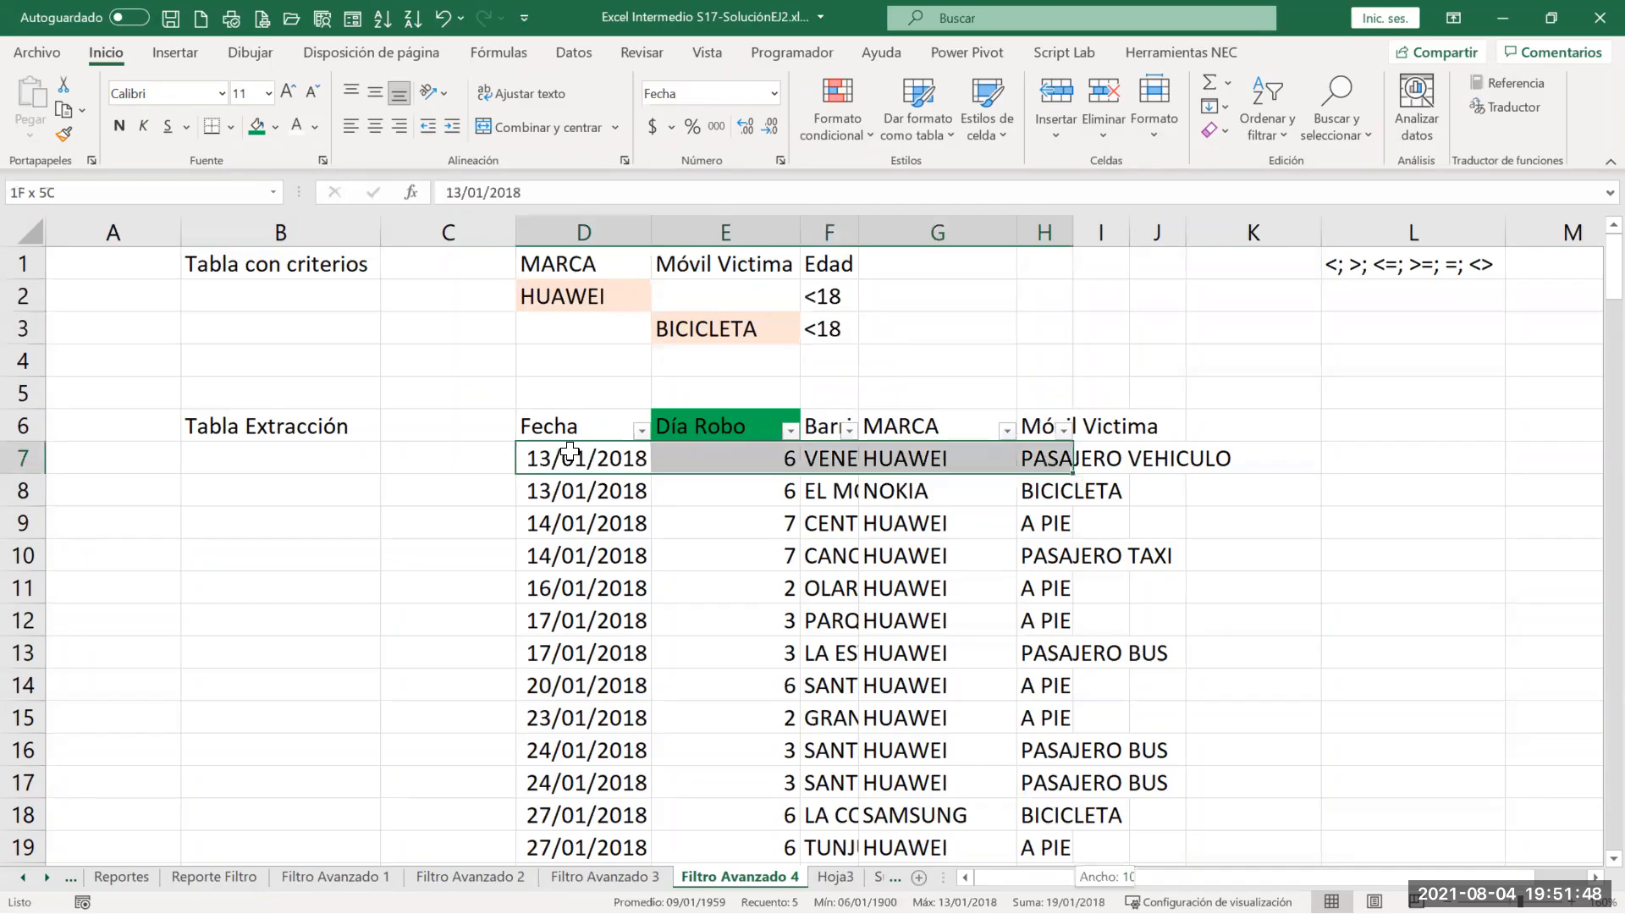
key(ctrl+shift+Down)
click(1216, 131)
click(1251, 155)
scroll(715, 392, up, 4)
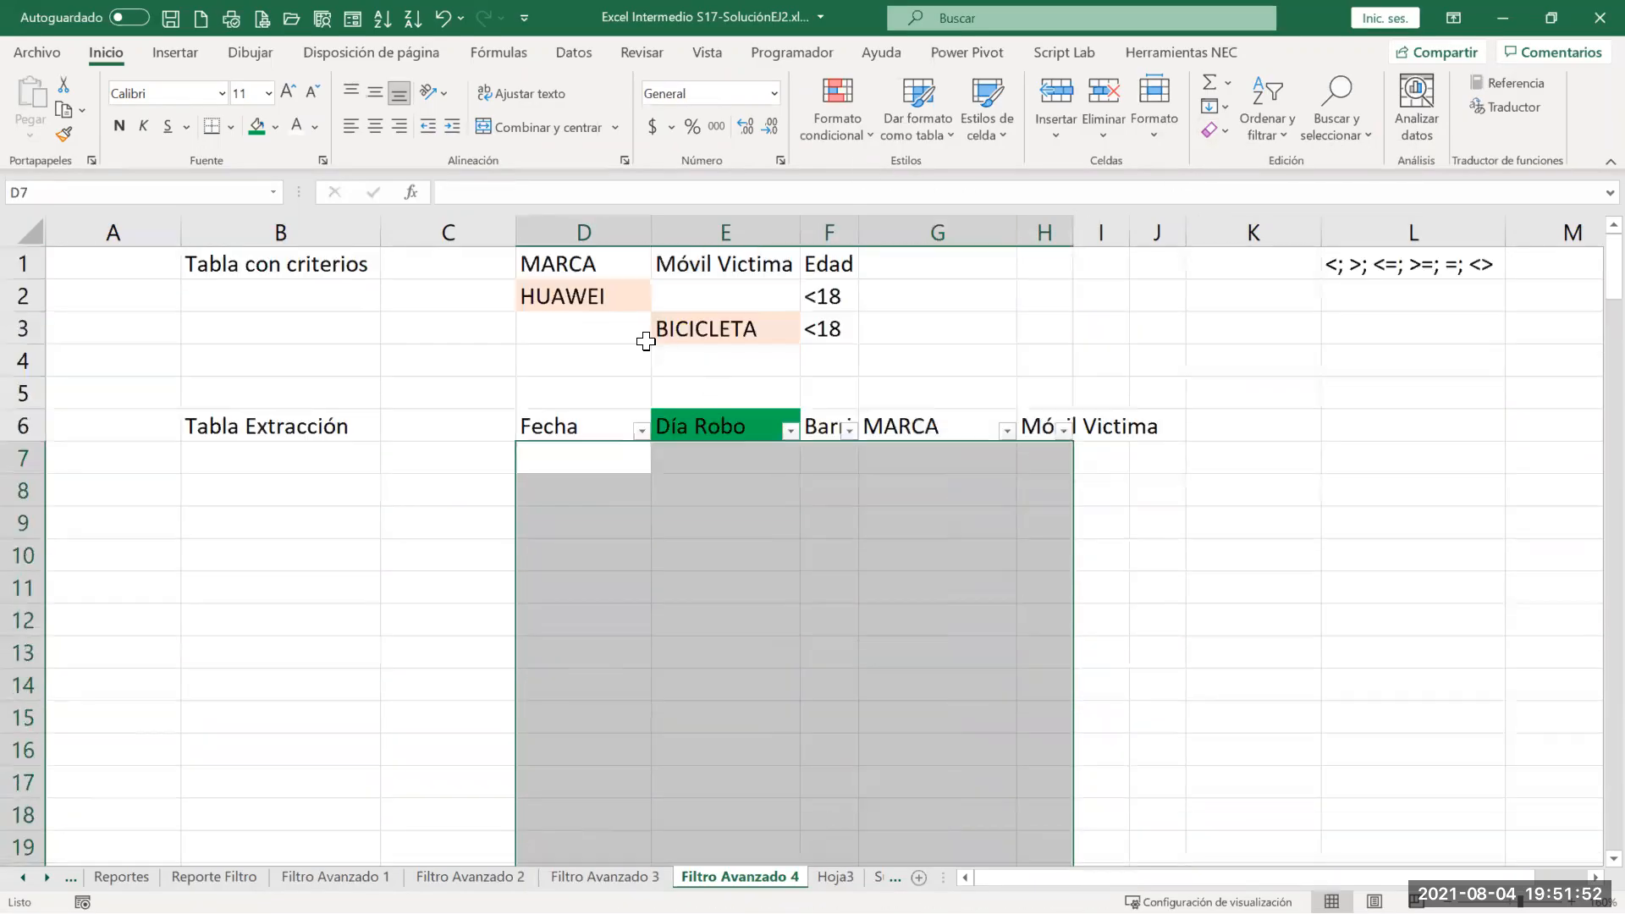
Step: Start an advanced filter that copies to another location, with list range A7:V704 on BD reporte Robos
click(584, 258)
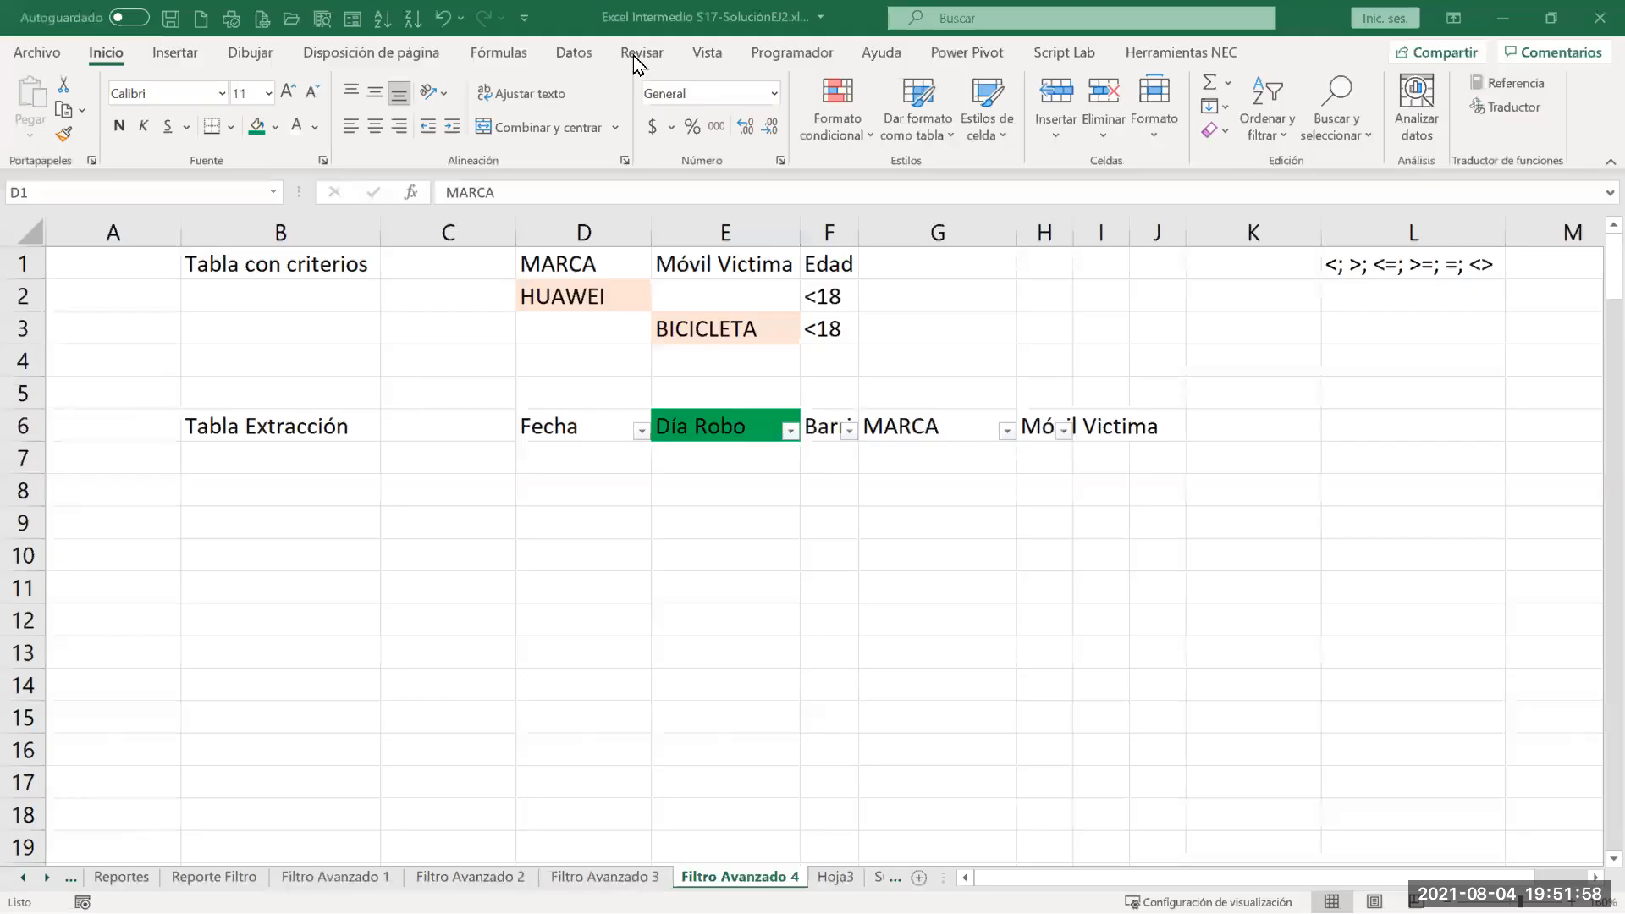
click(575, 53)
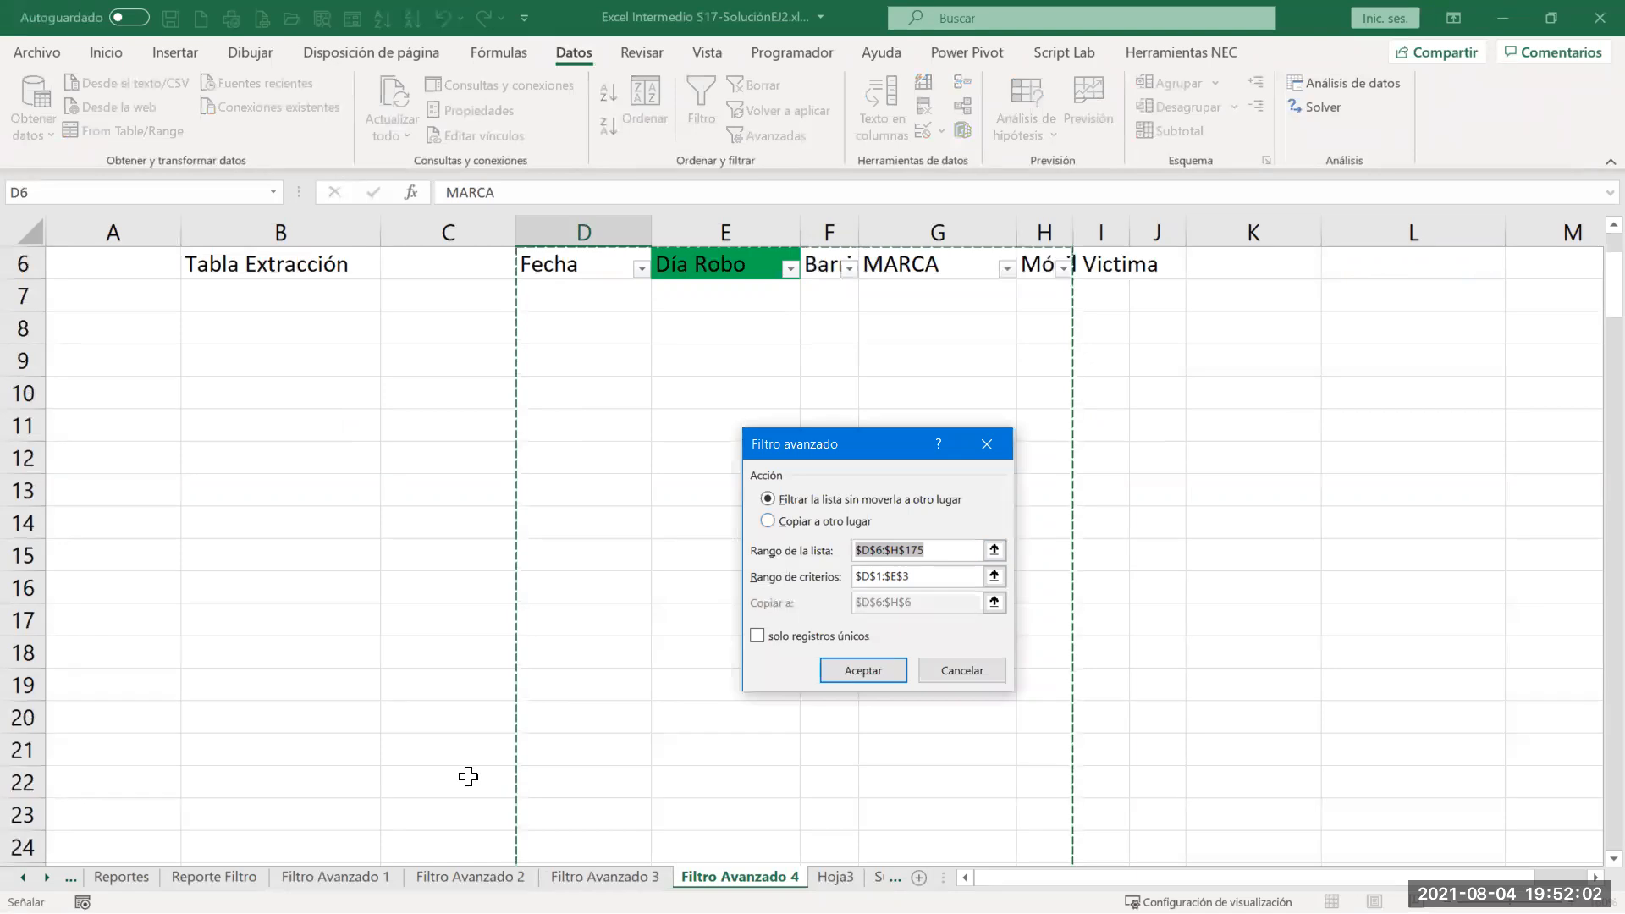
click(768, 521)
click(939, 548)
drag(964, 548, 764, 547)
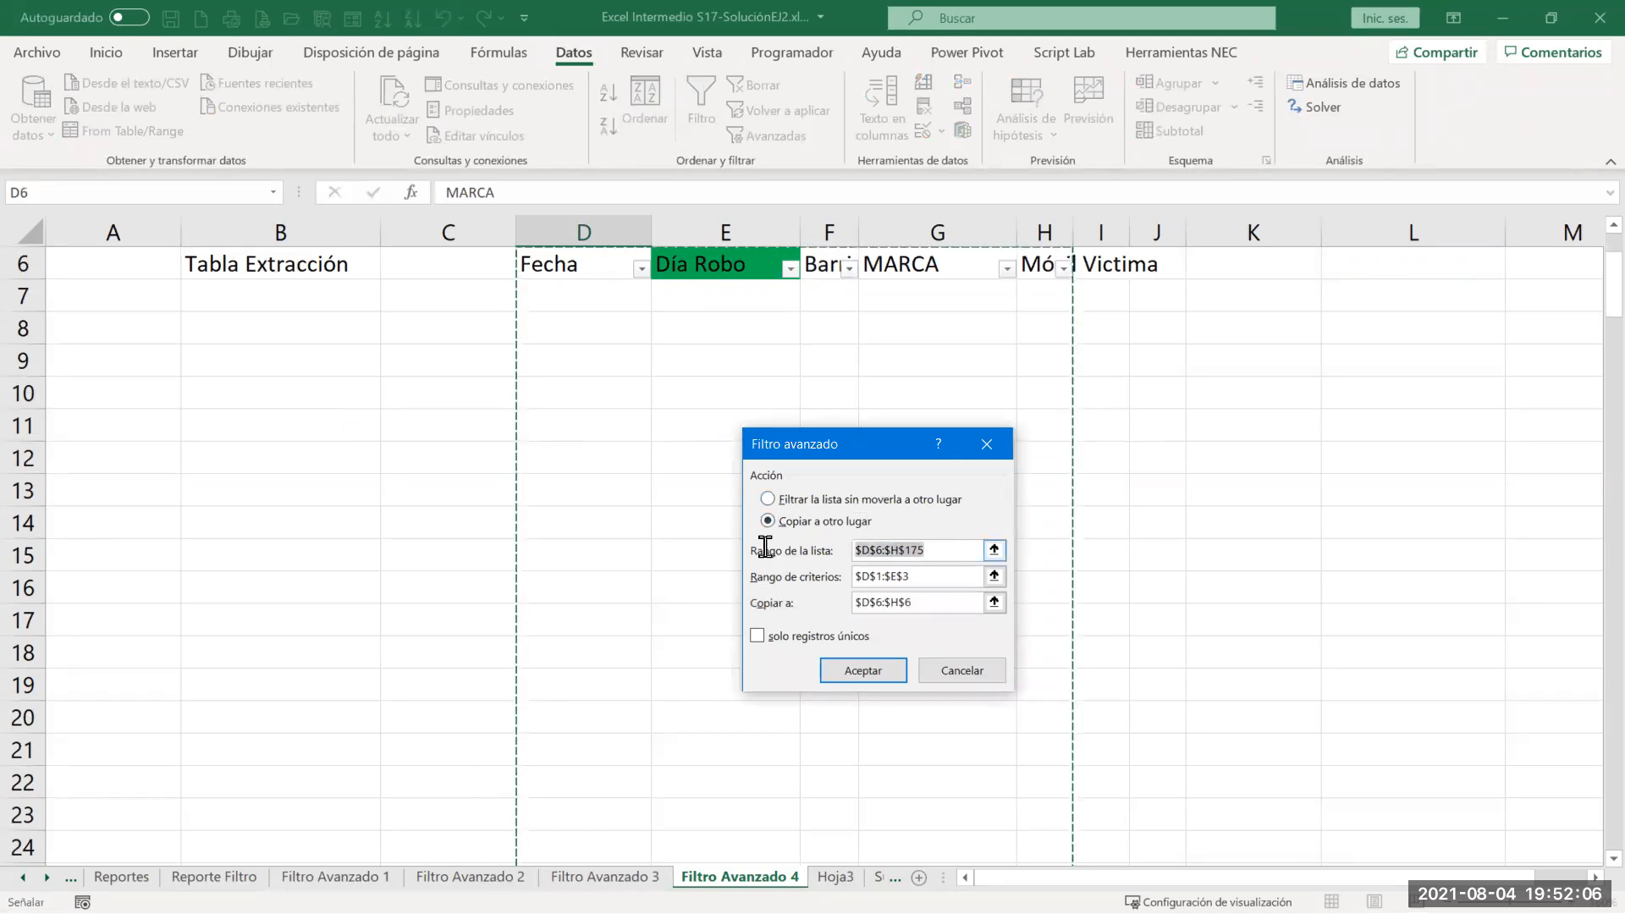
key(BackSpace)
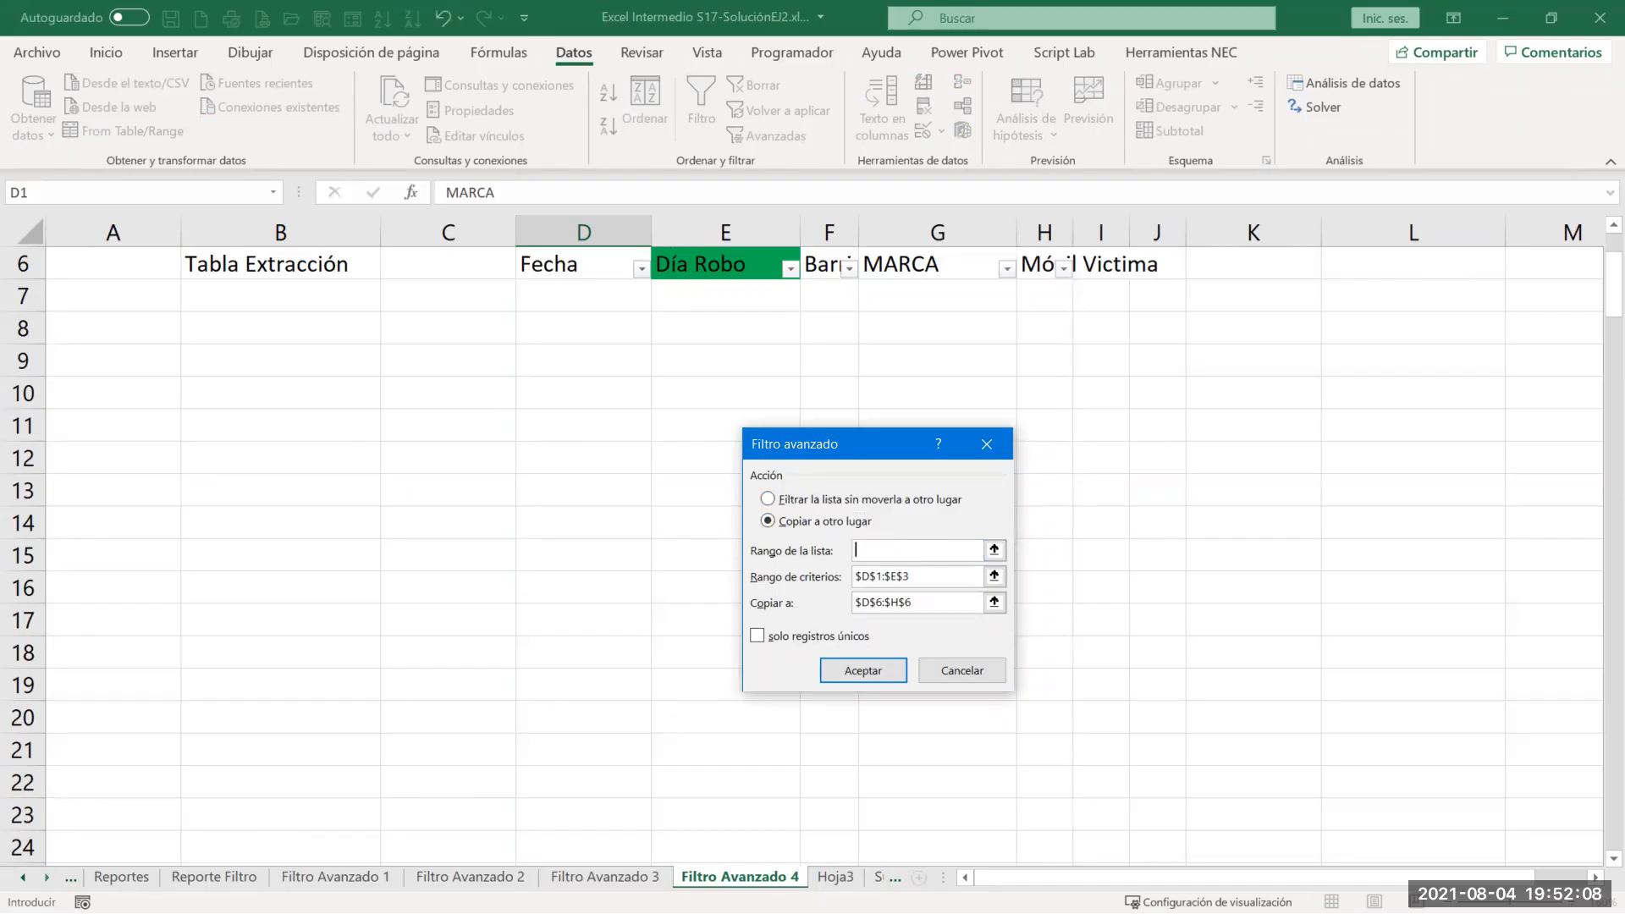
click(70, 877)
click(254, 877)
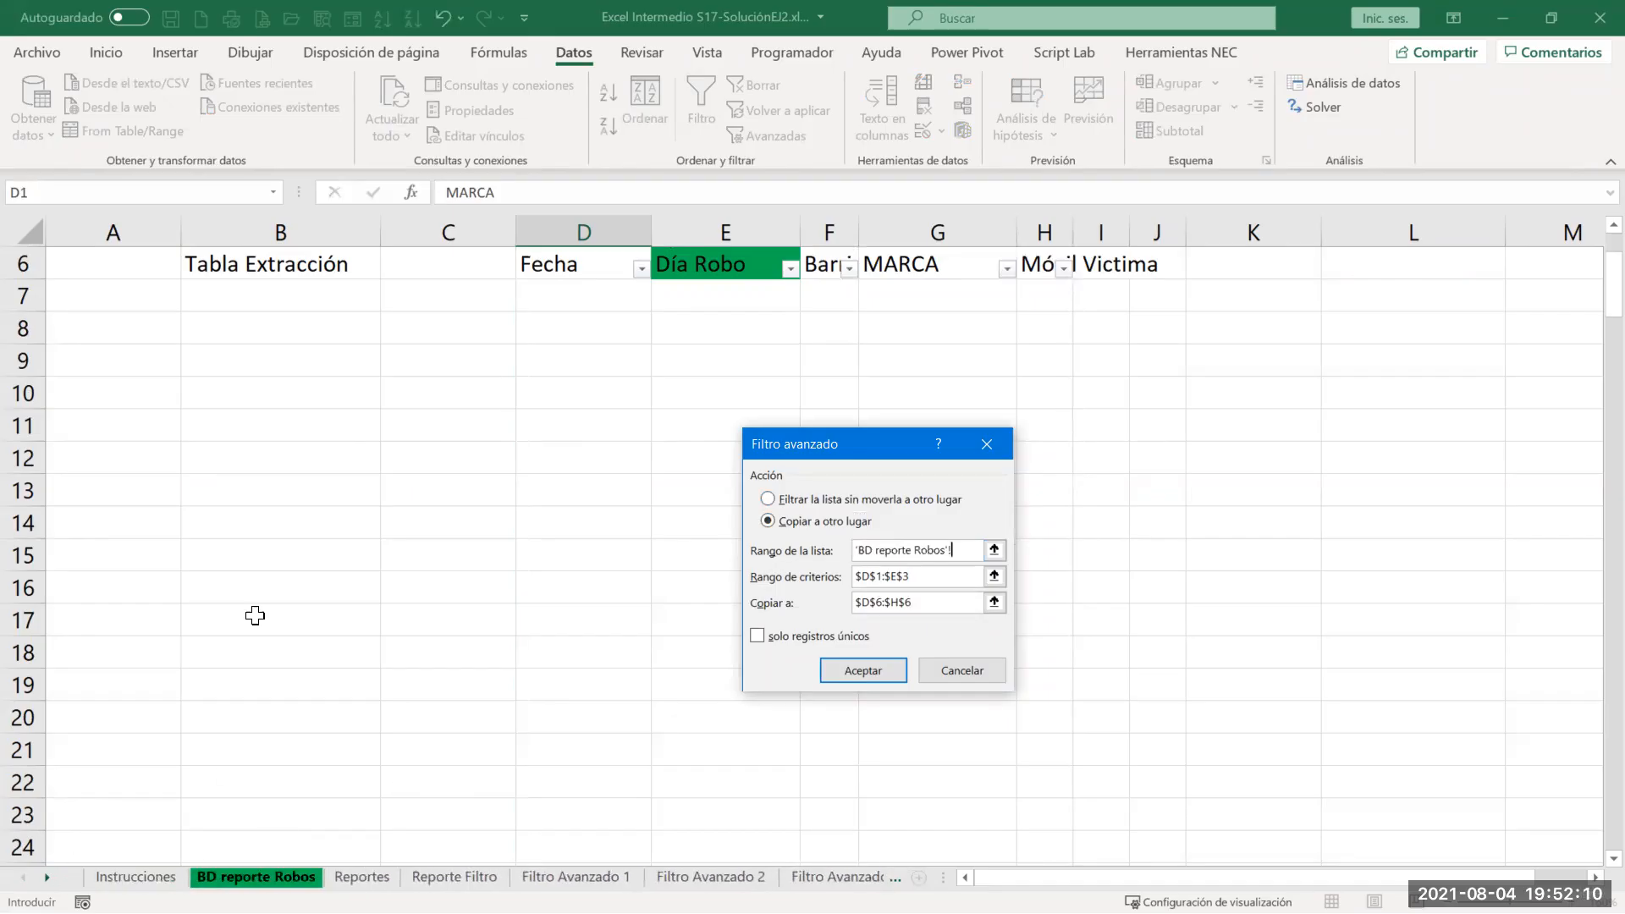
click(243, 508)
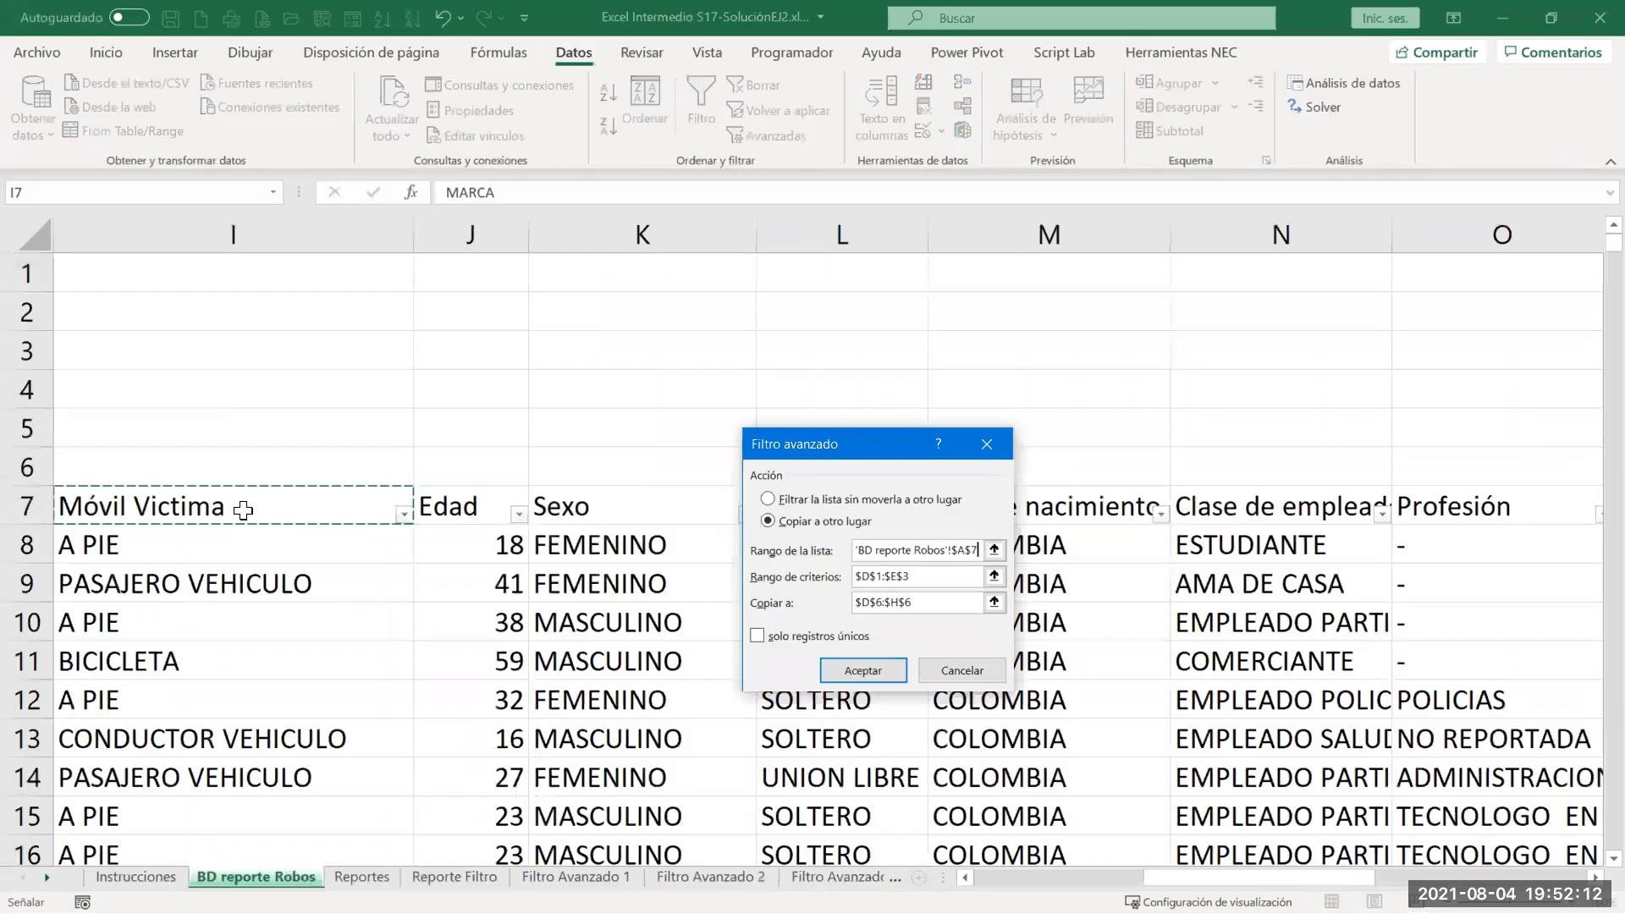
key(ctrl+shift+Right)
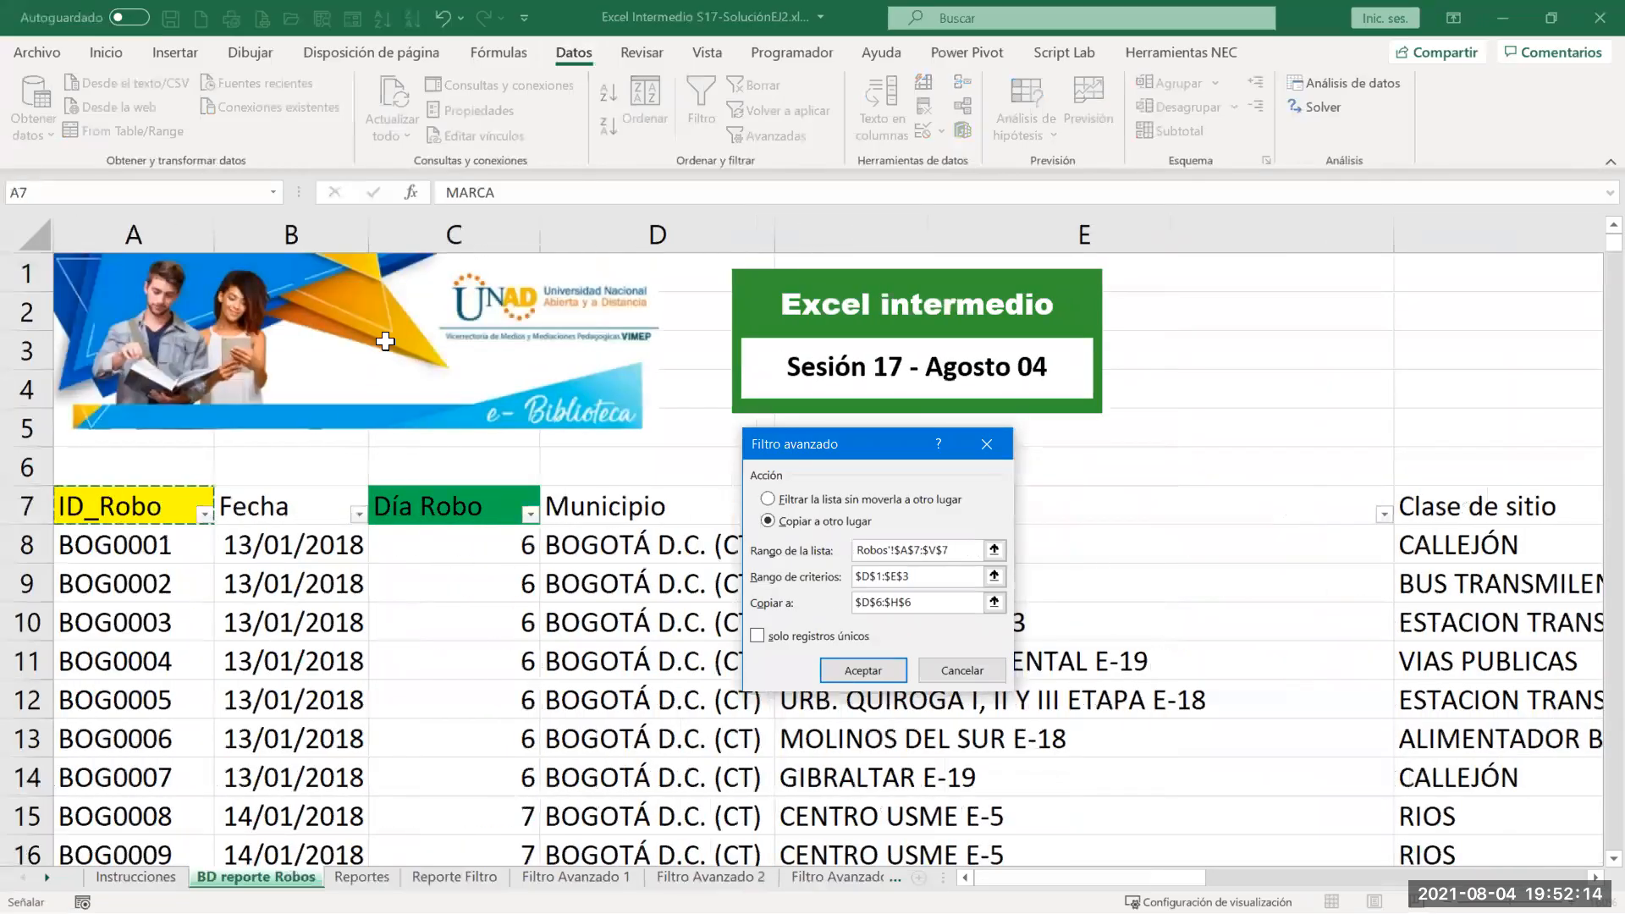
key(ctrl+shift+Down)
click(855, 577)
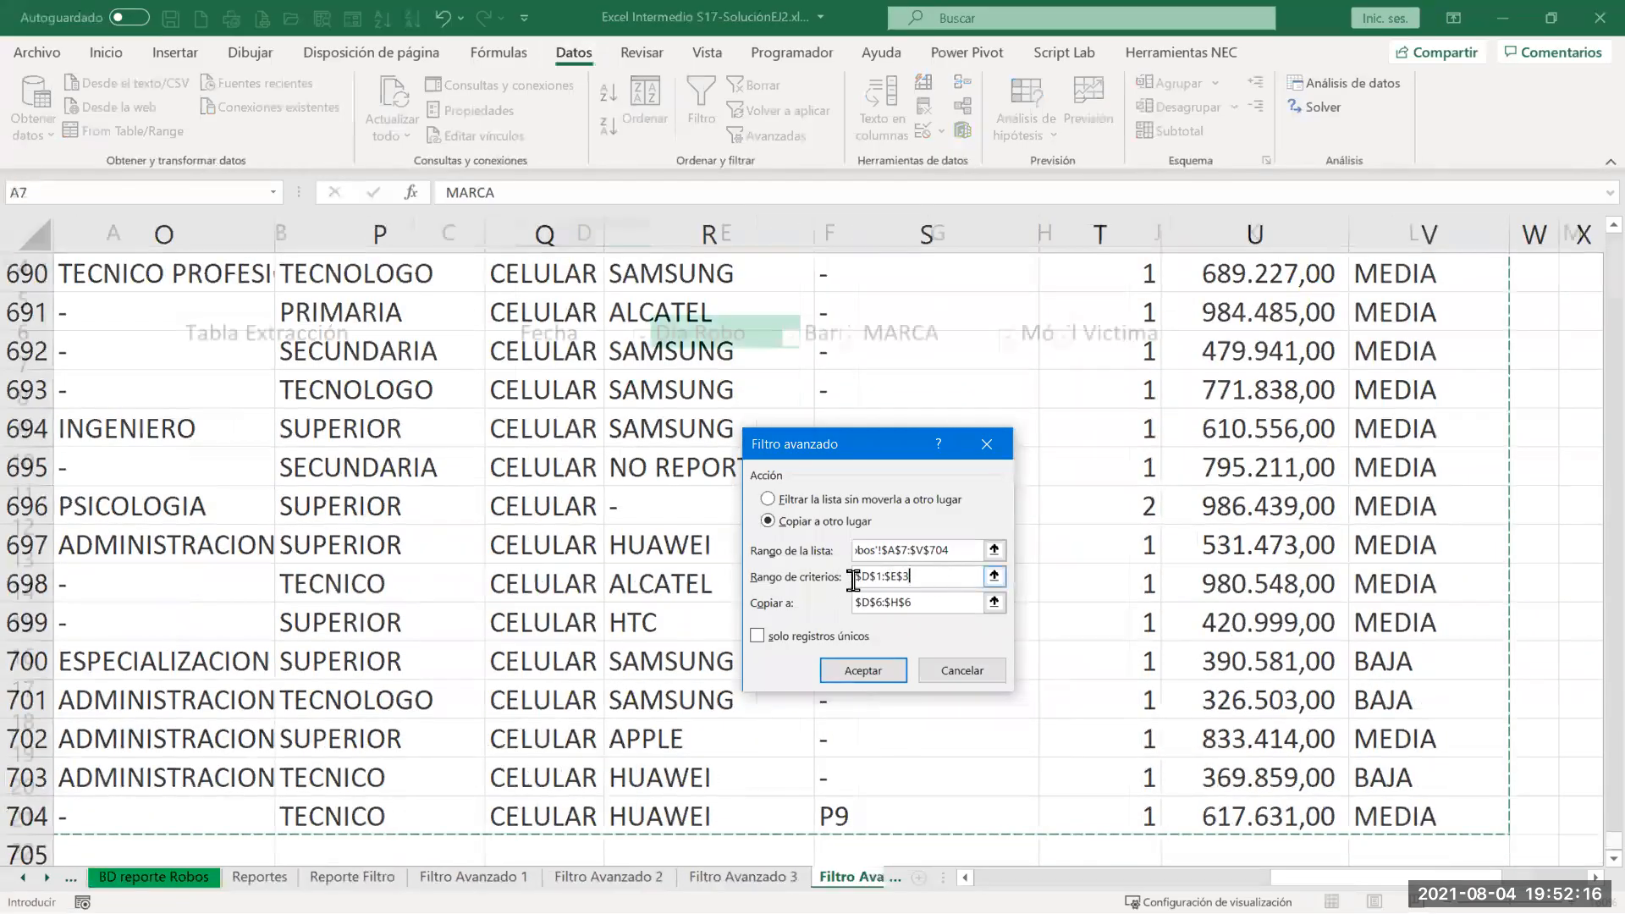
drag(529, 263, 834, 328)
click(924, 602)
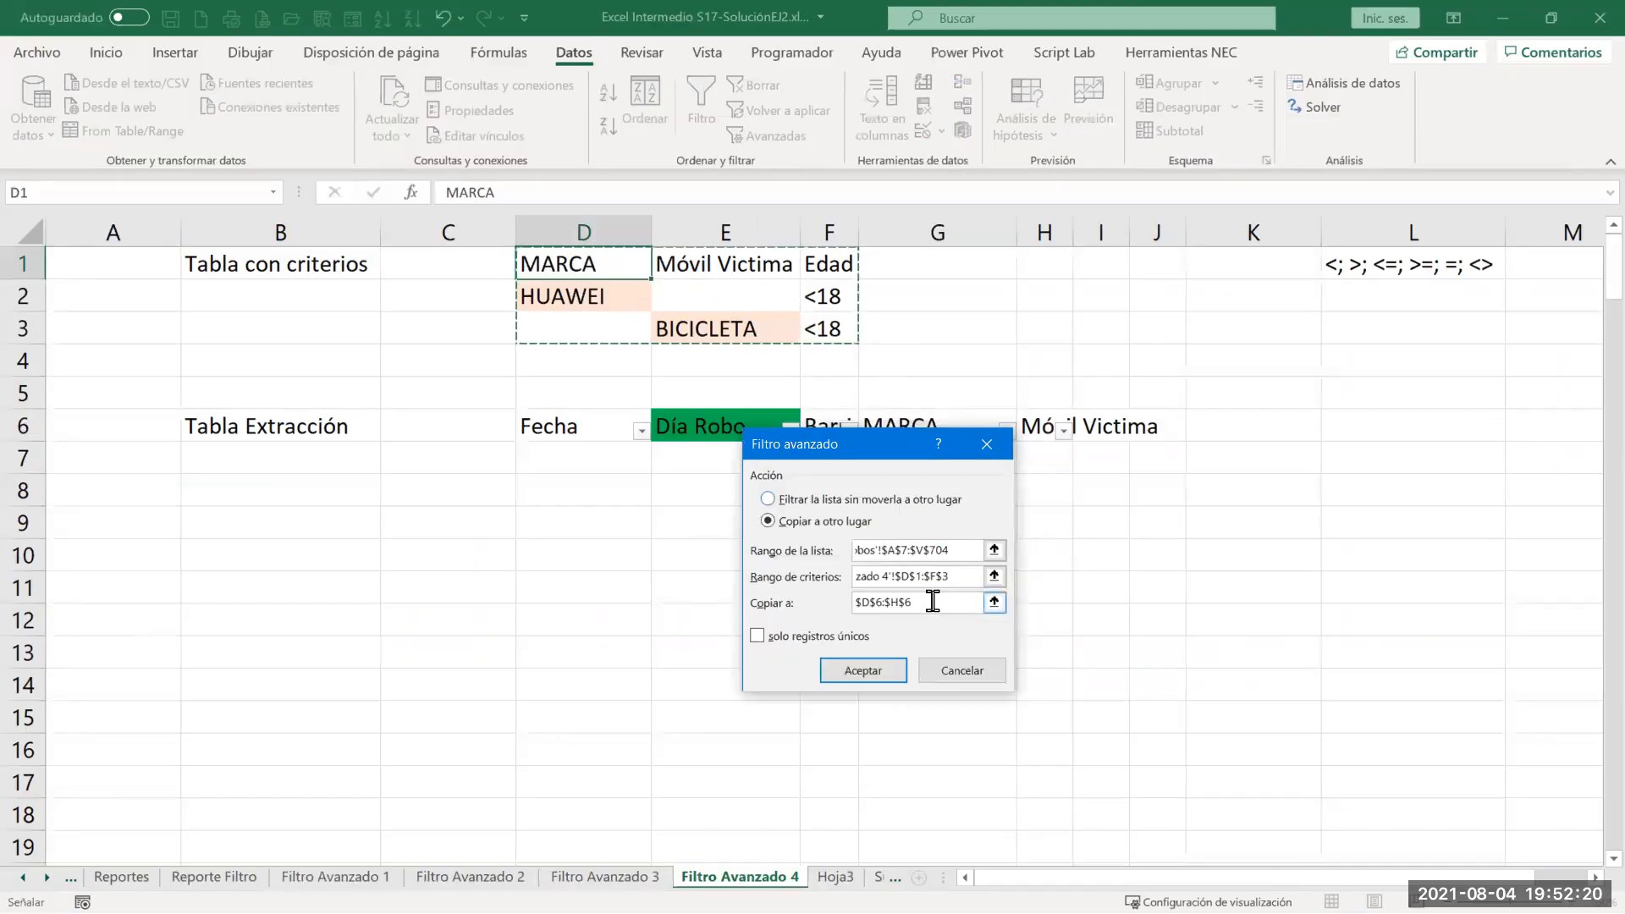
drag(932, 601, 830, 606)
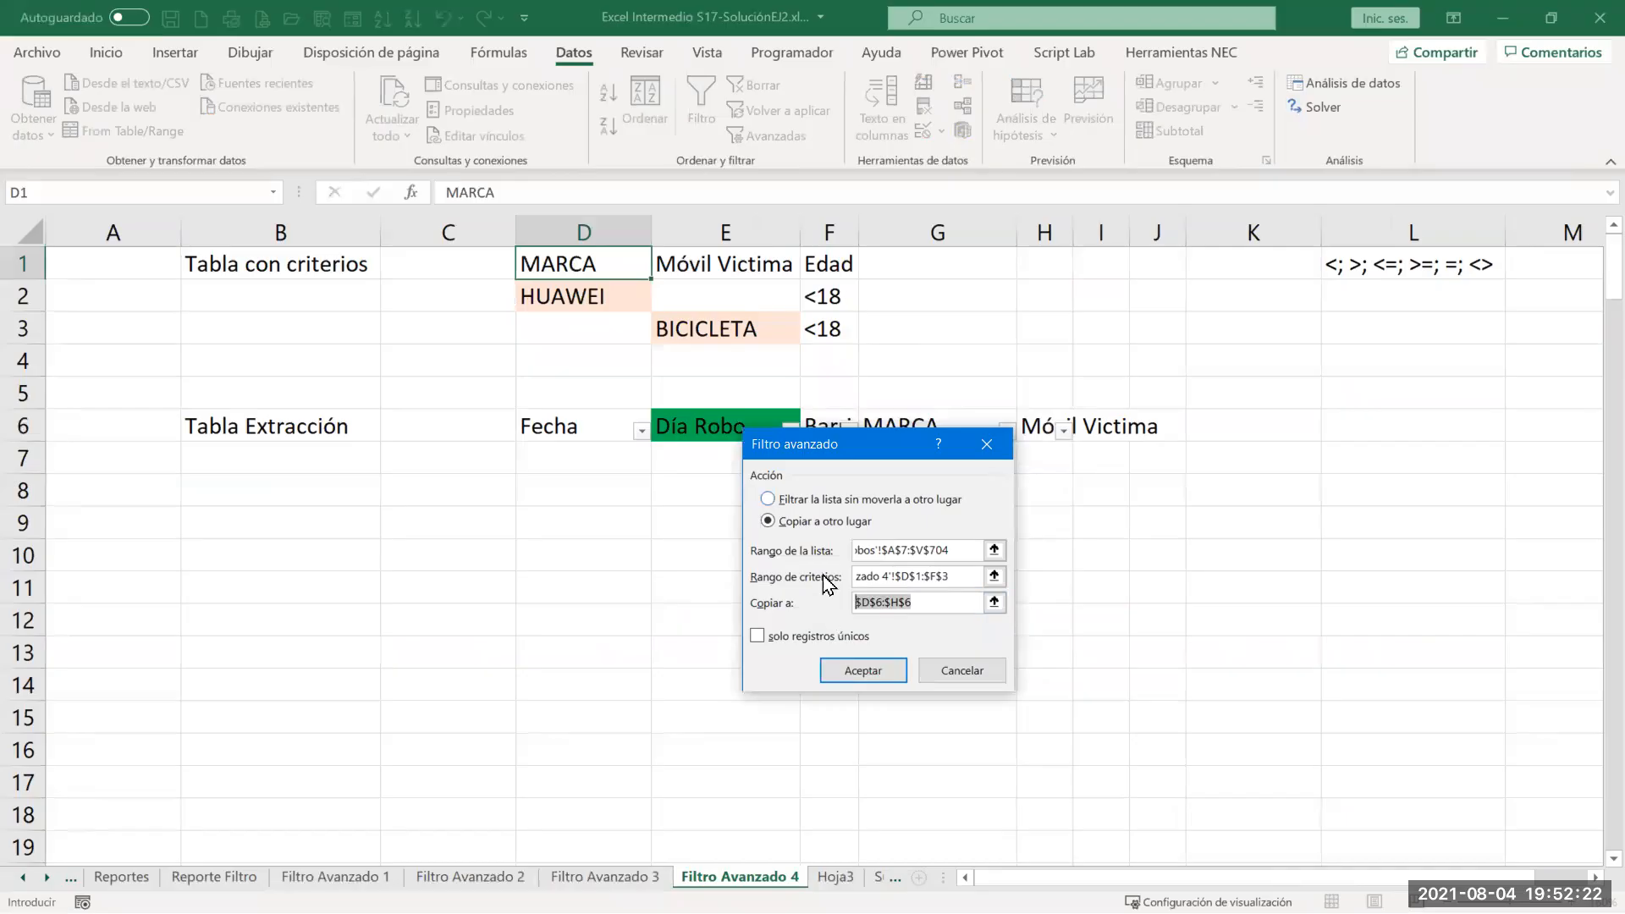
drag(823, 457, 787, 554)
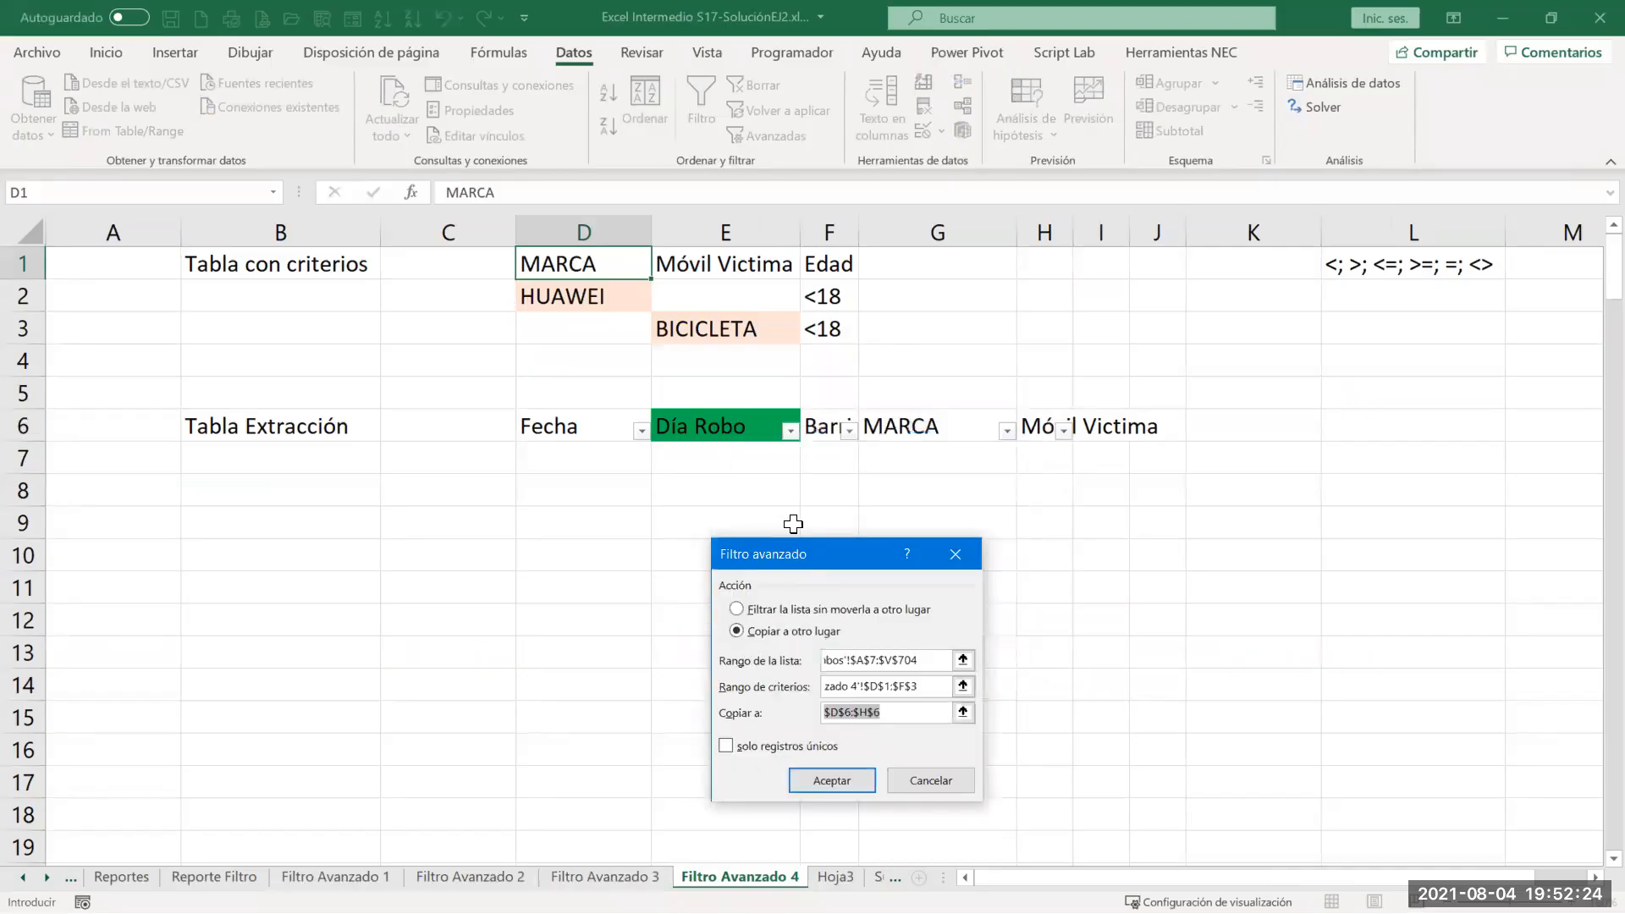
click(935, 787)
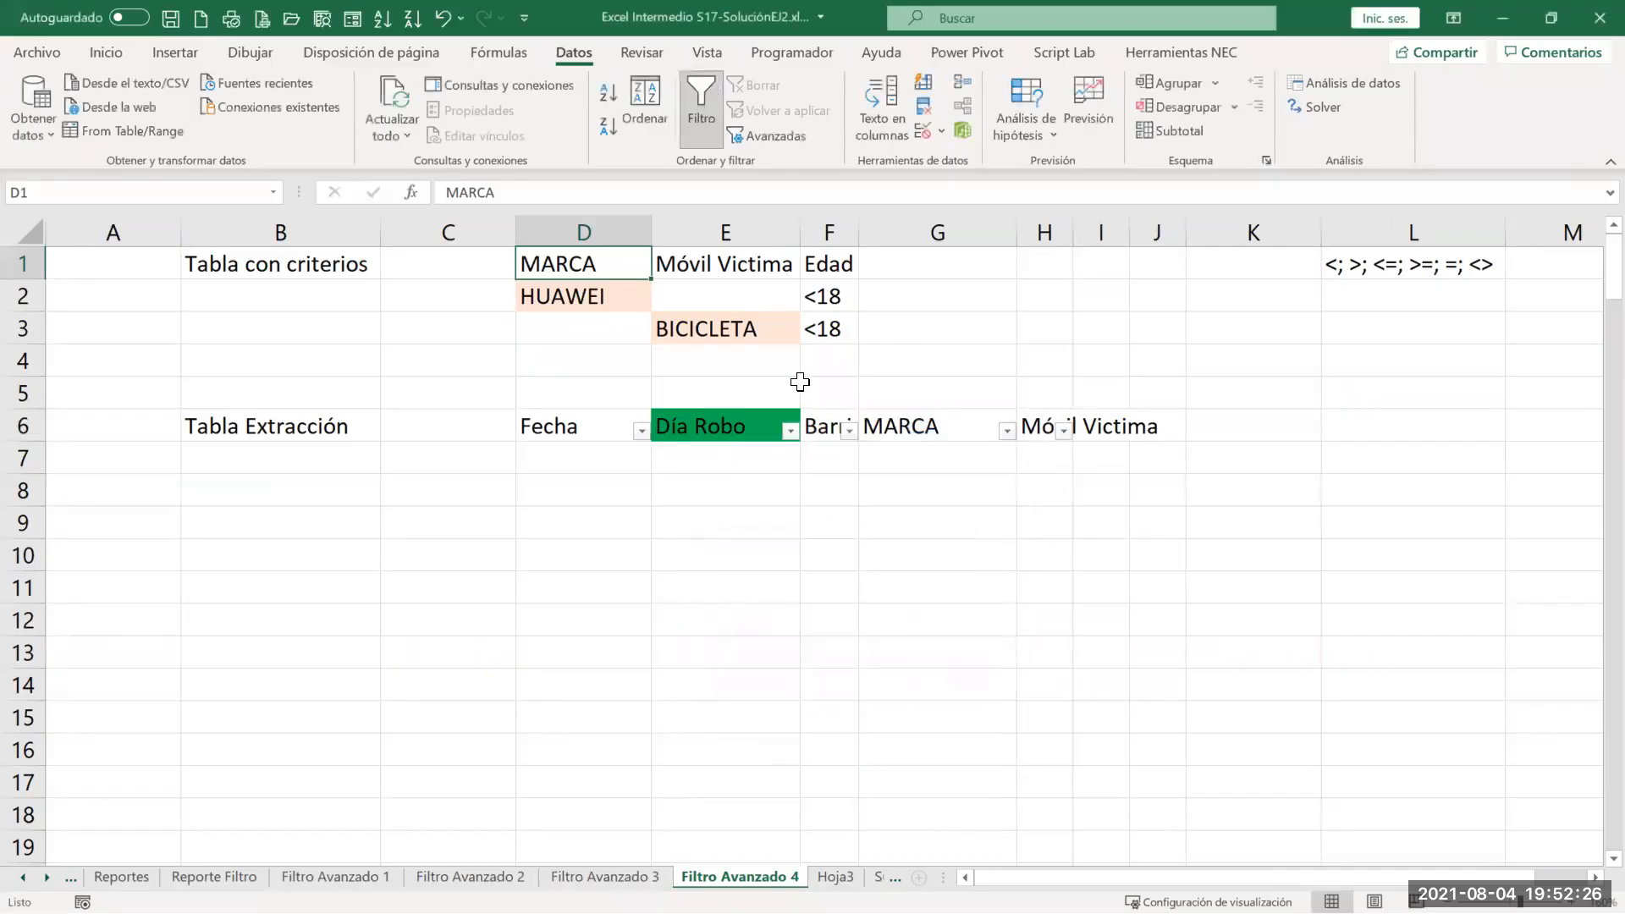
Step: Copy the Edad header into I6 of the extraction table and remove the AutoFilter from its headers
click(819, 267)
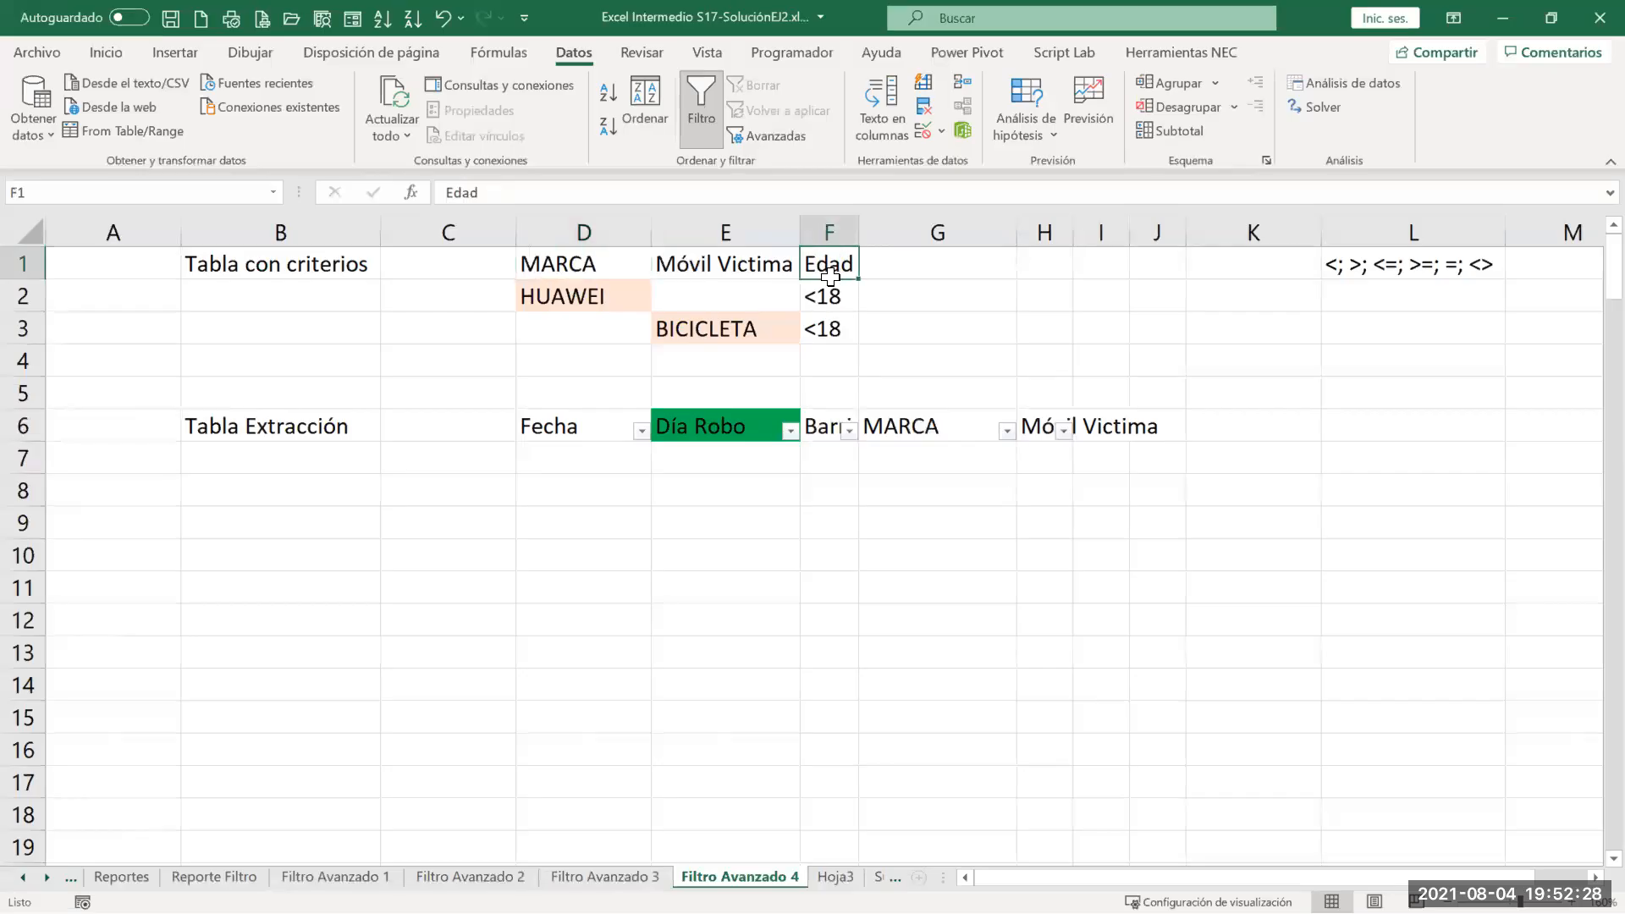
key(ctrl+c)
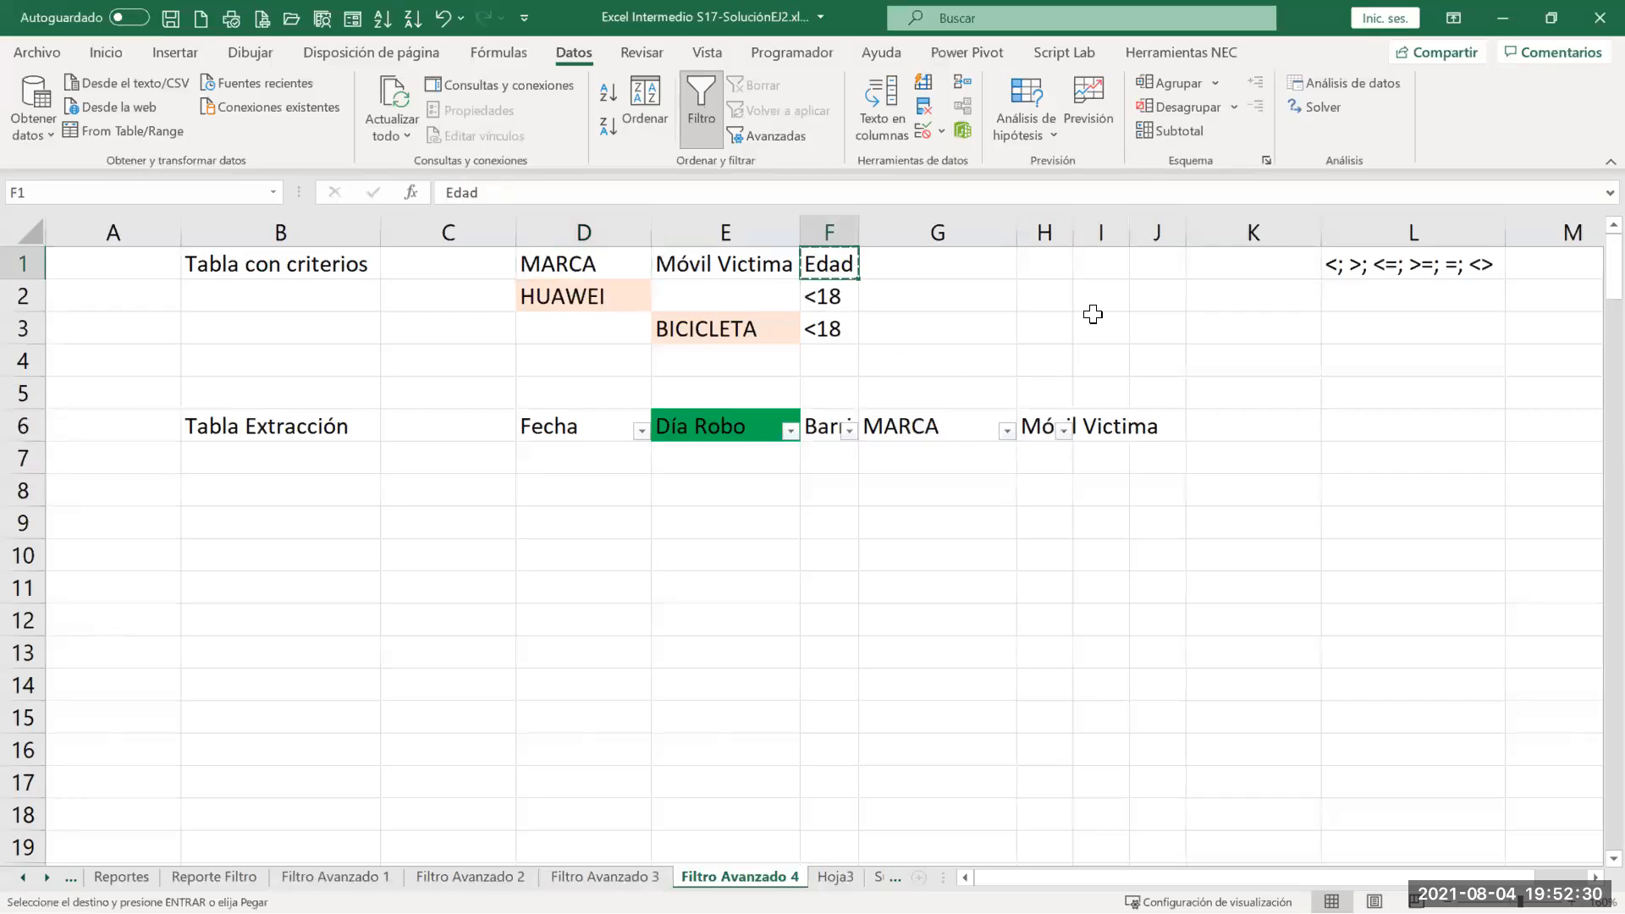
click(1101, 424)
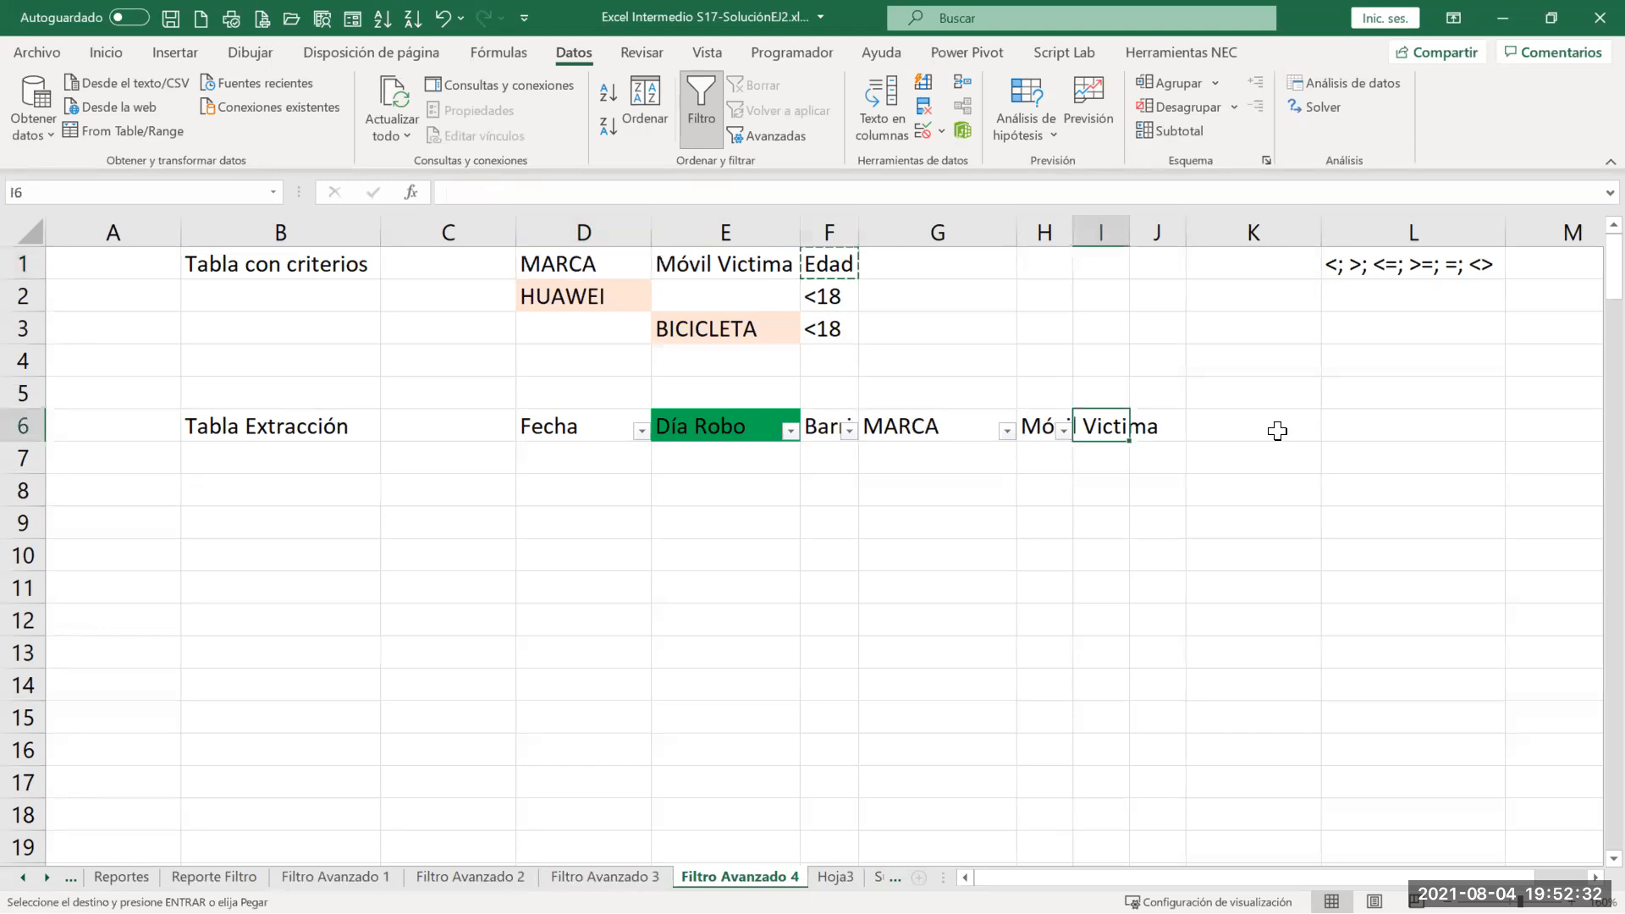
key(Return)
key(ctrl+shift+l)
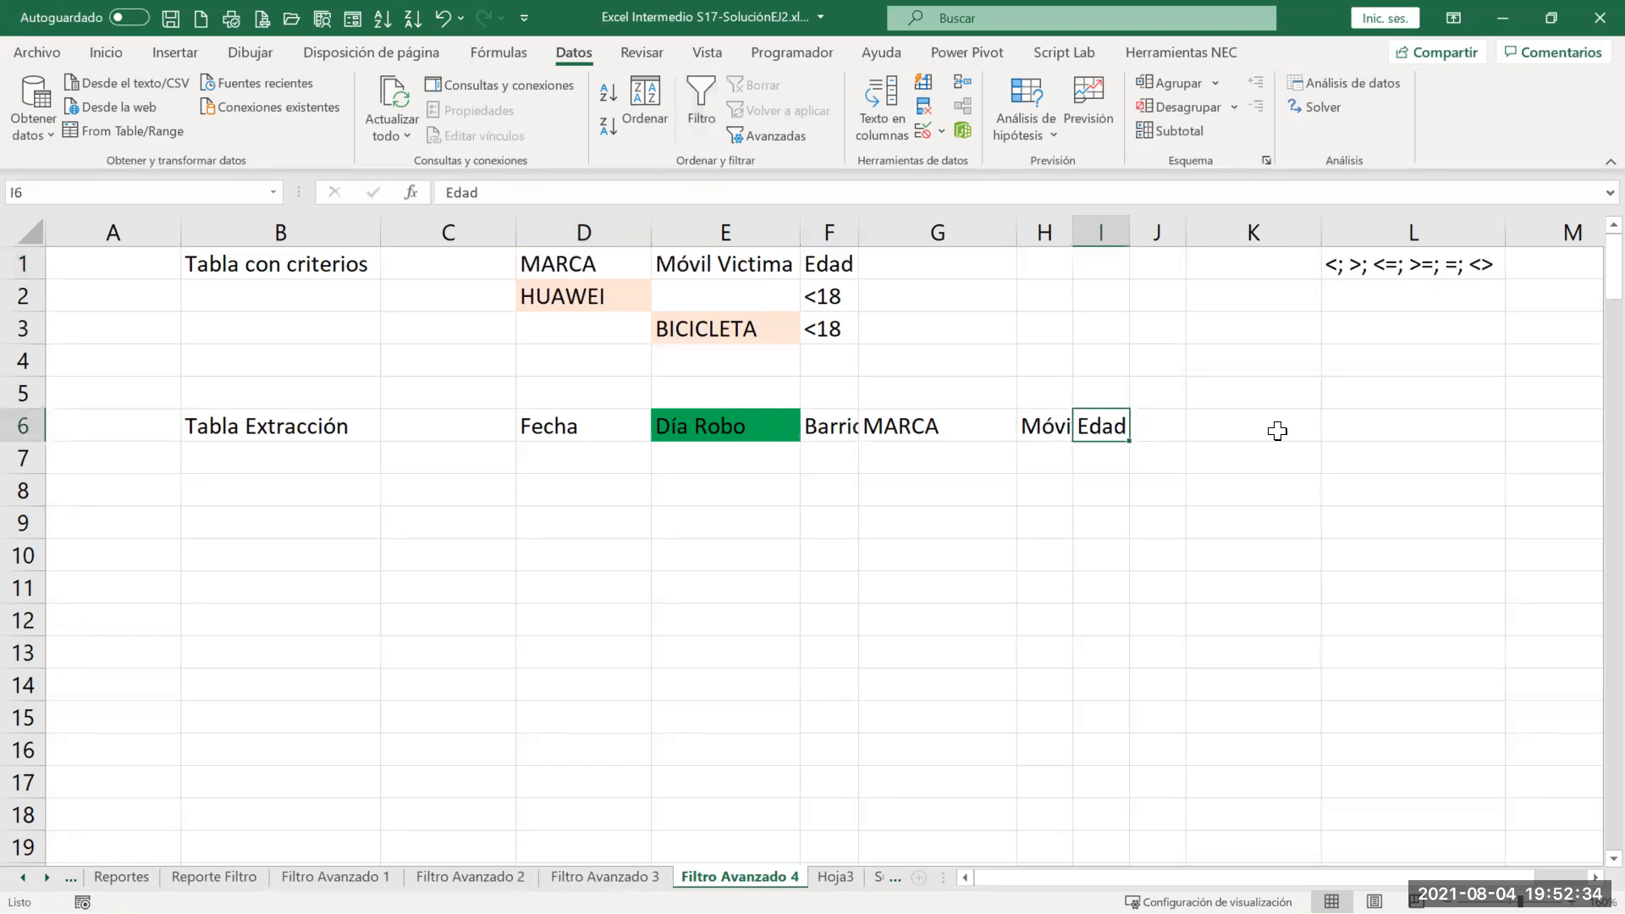
Step: Start an advanced filter that copies to another location, using list range A7:V704 on BD reporte Robos
click(827, 265)
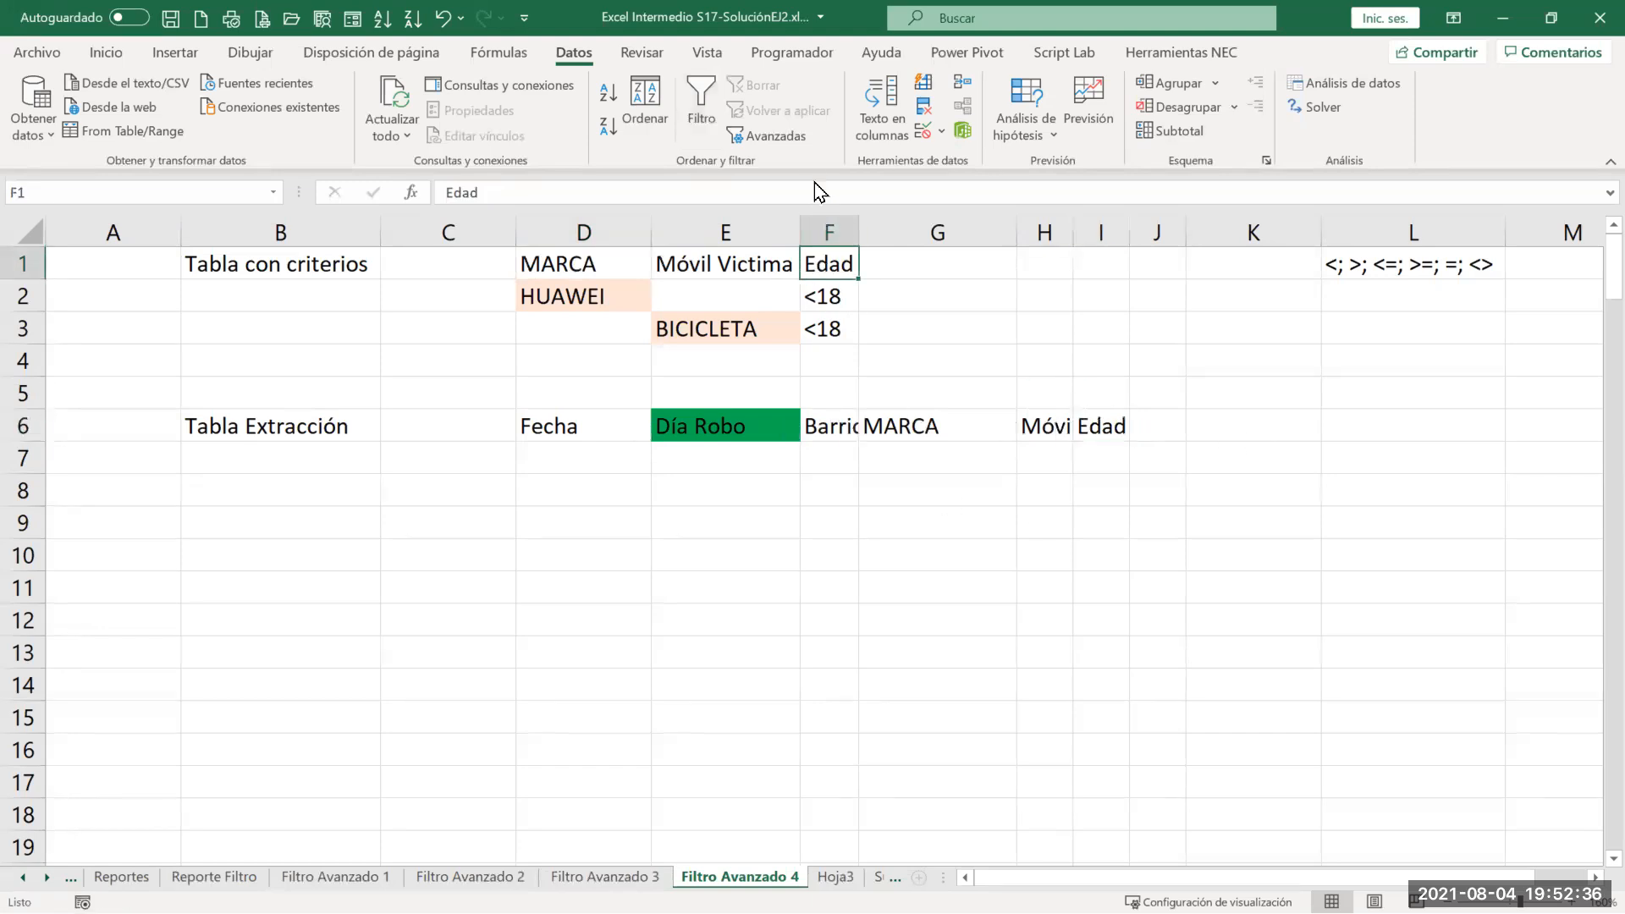
click(784, 140)
click(791, 633)
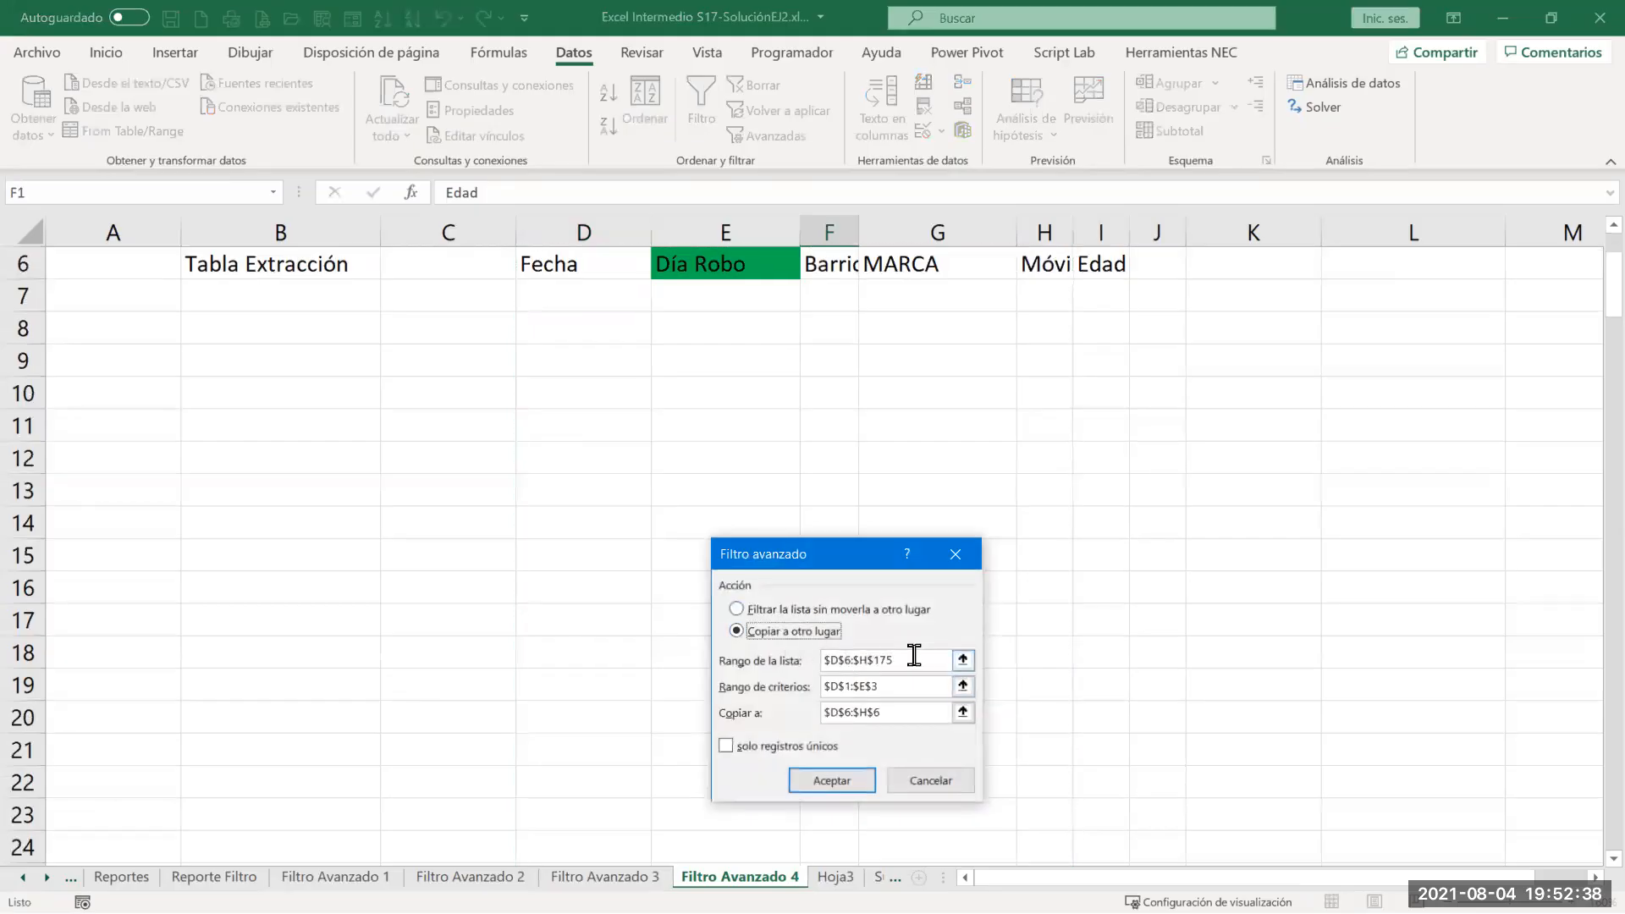
drag(914, 656, 719, 660)
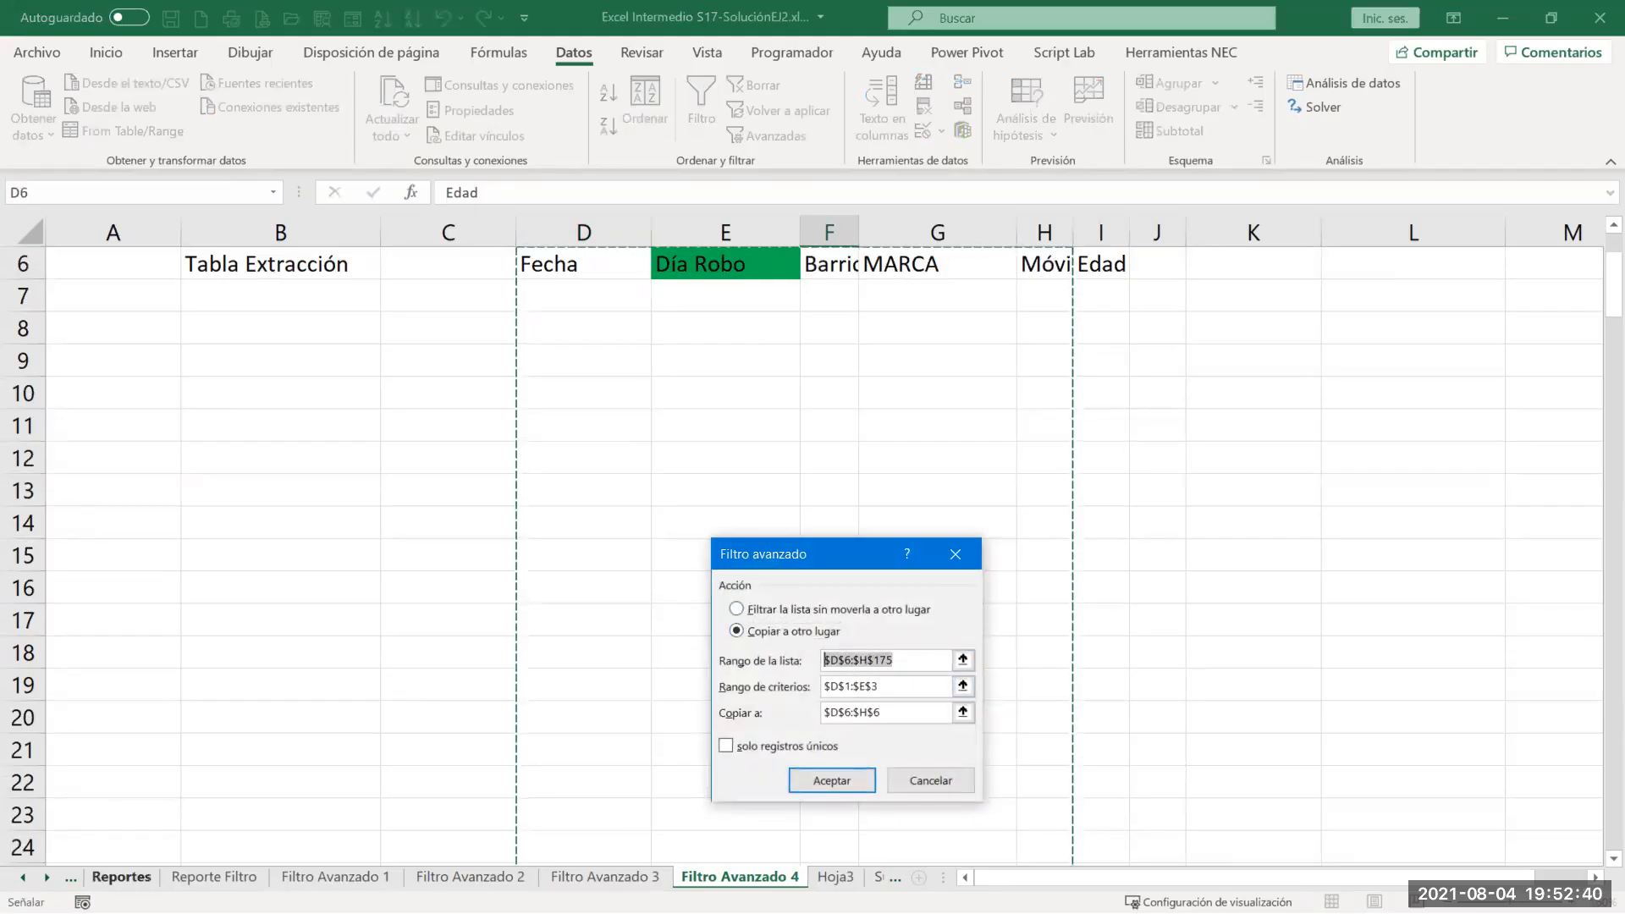
key(Delete)
click(23, 876)
click(23, 877)
click(254, 876)
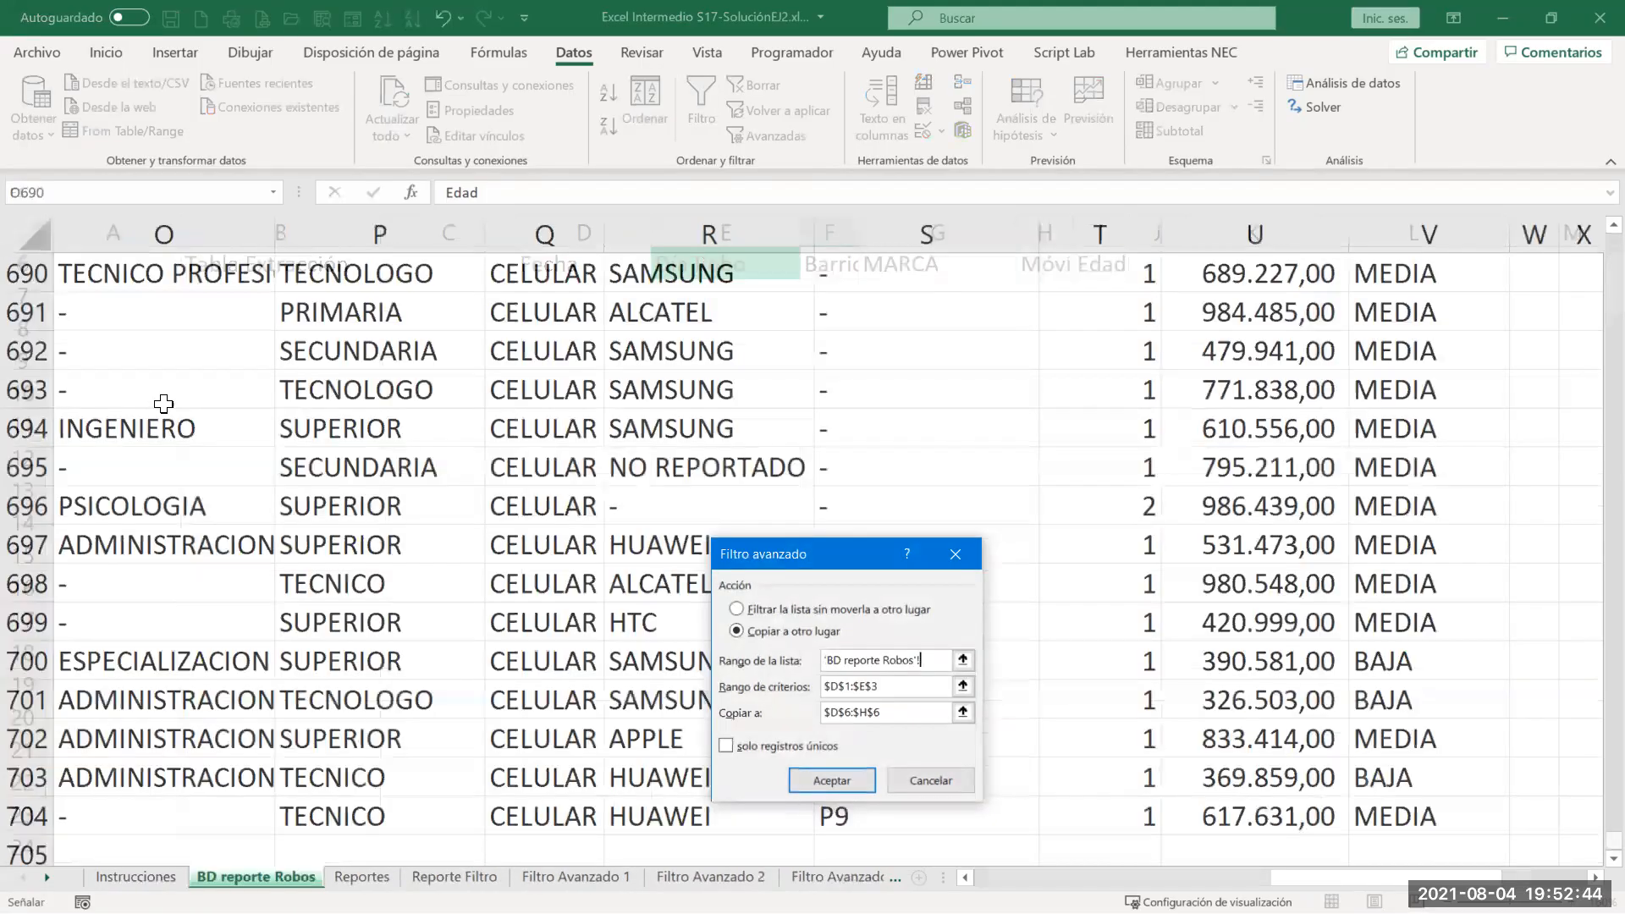
click(164, 404)
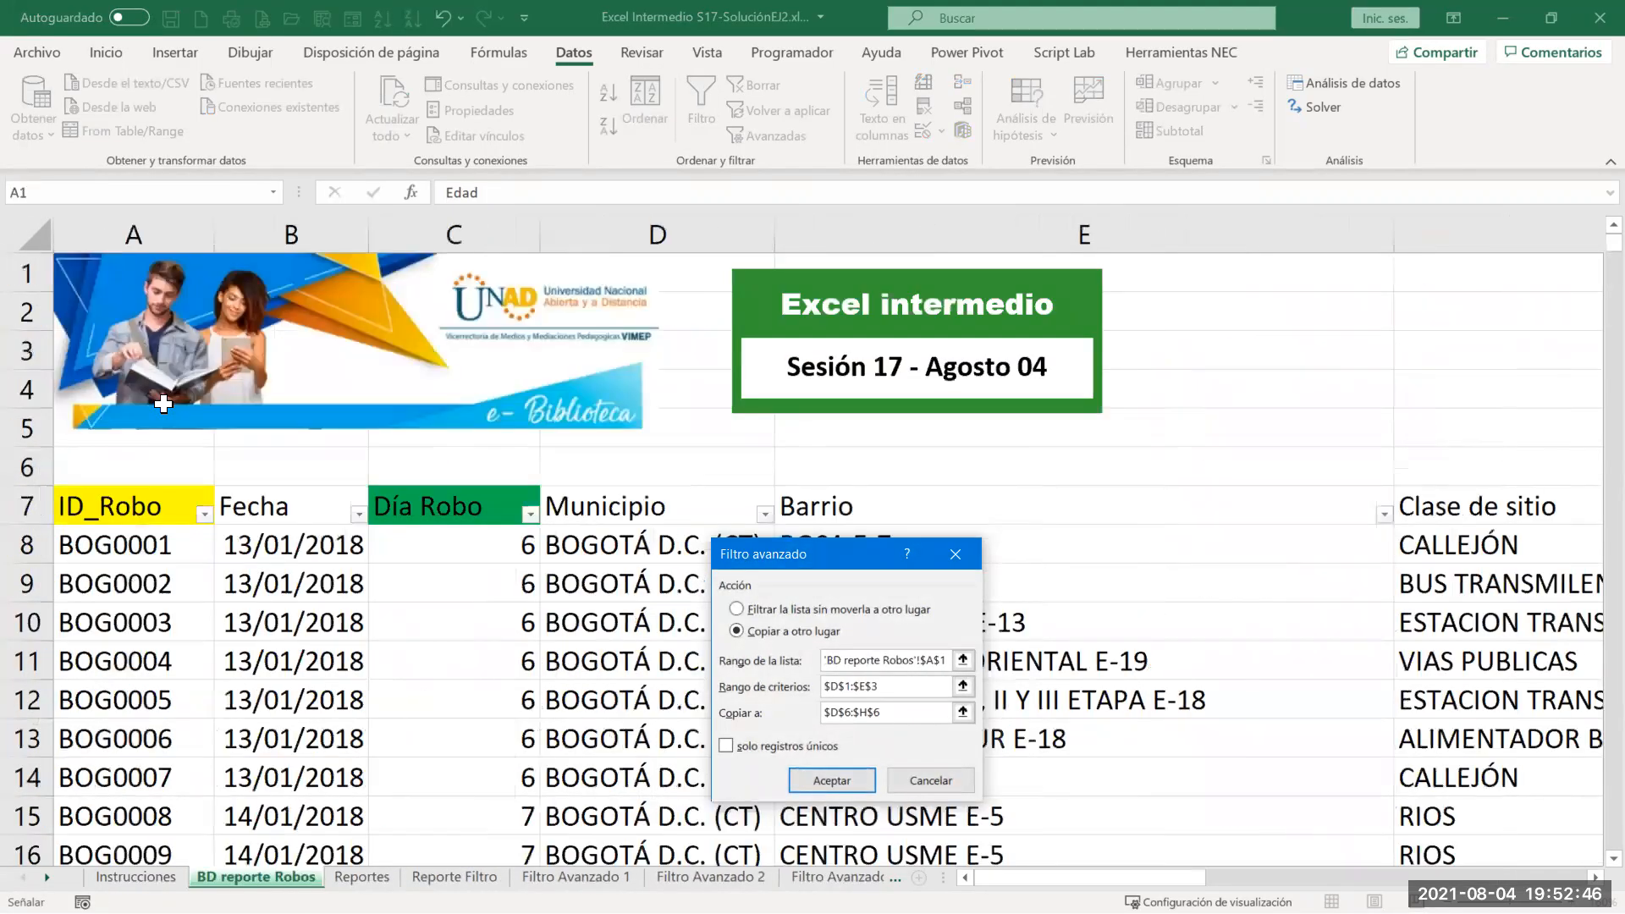
click(93, 519)
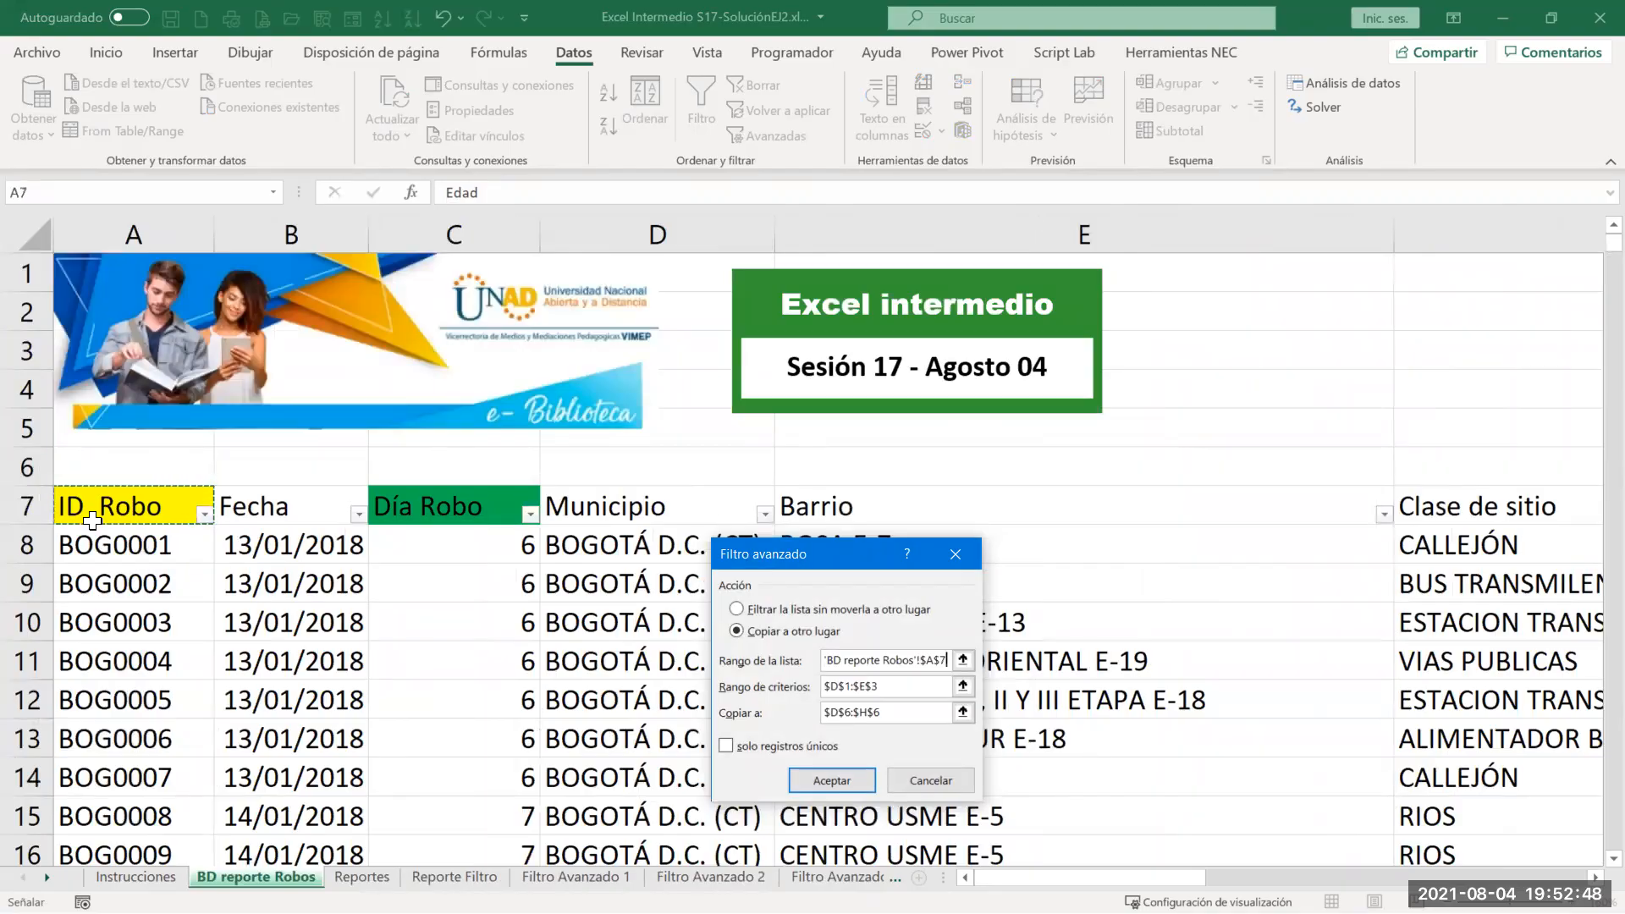
key(ctrl+shift+Right)
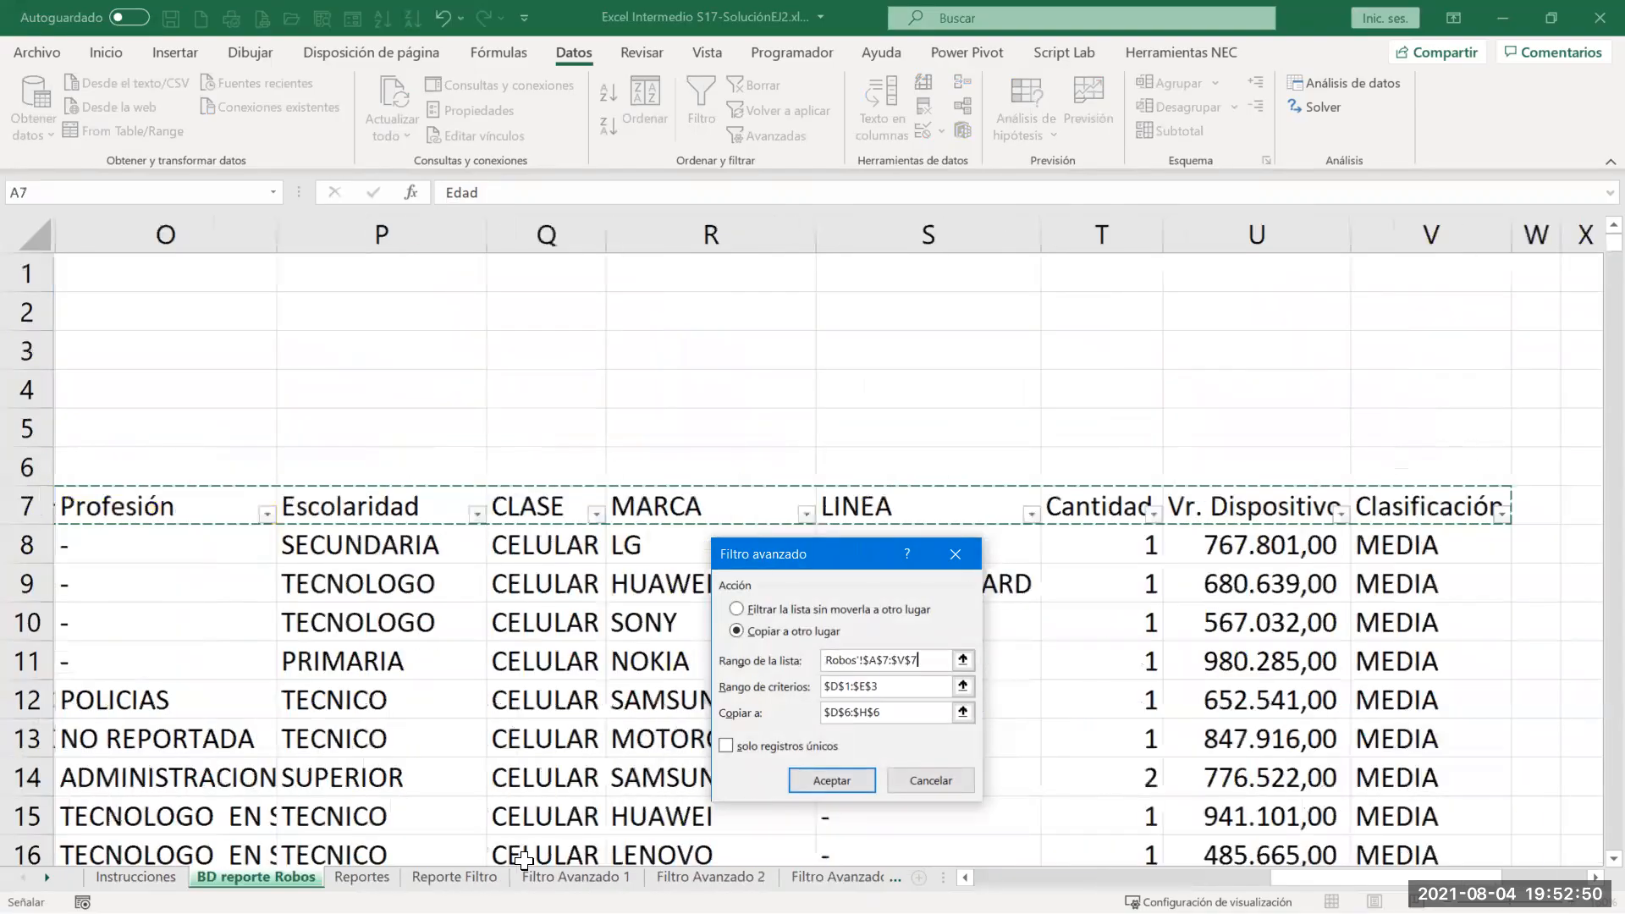
key(ctrl+shift+Down)
Step: Set the criteria range to D1:F3 and the copy destination to D6:I6, and run the advanced filter
click(914, 685)
drag(587, 262, 815, 328)
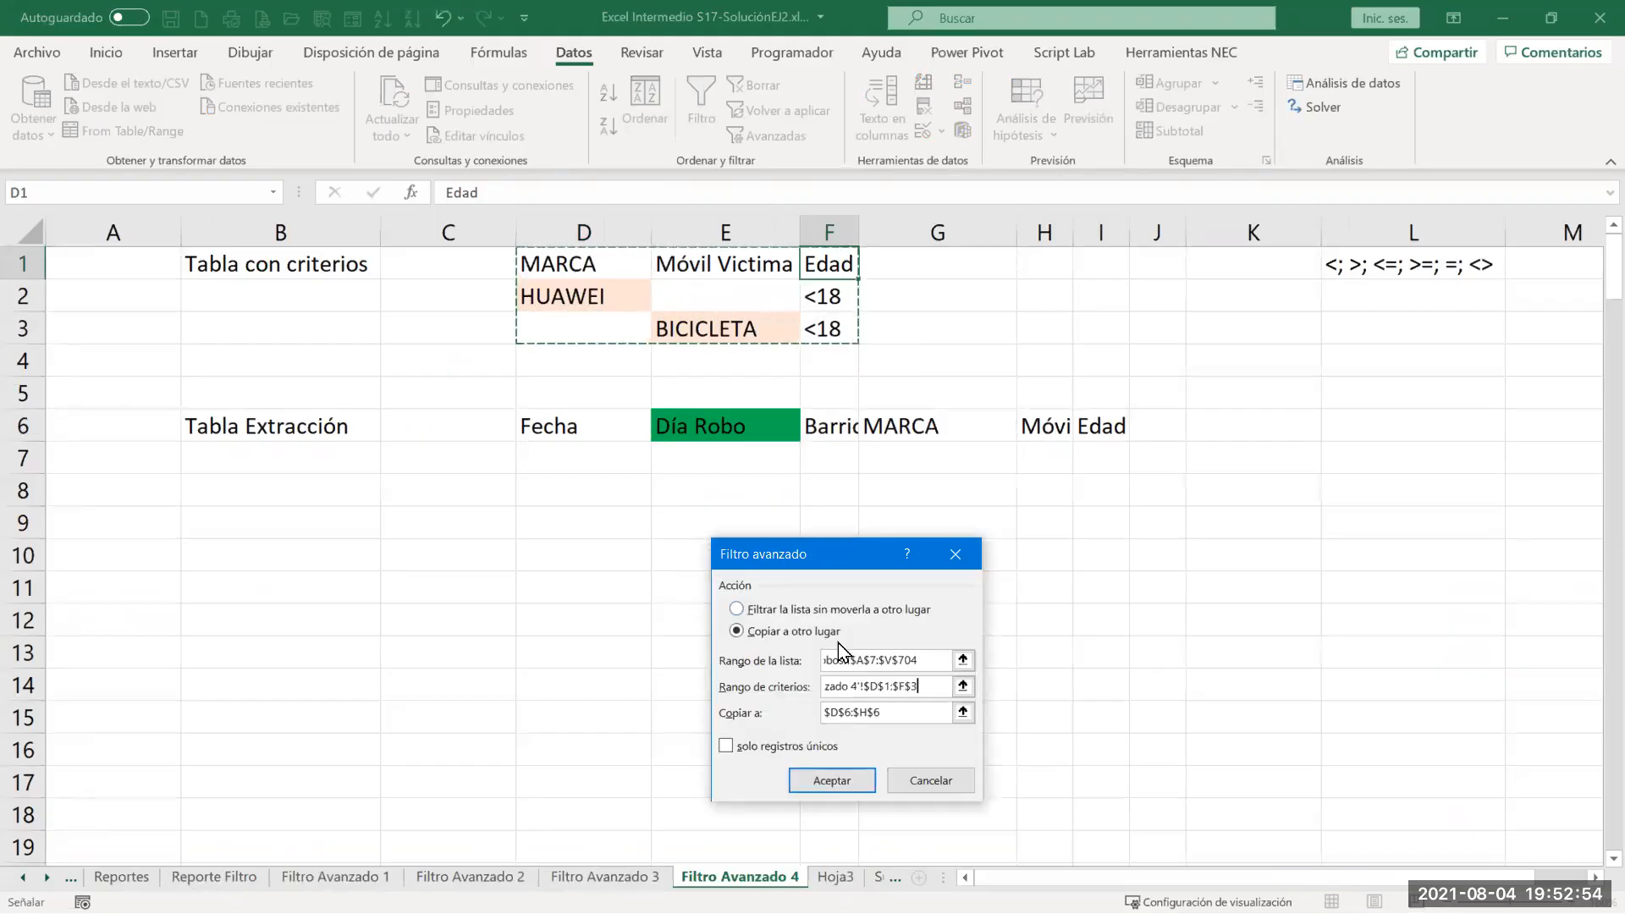
click(886, 702)
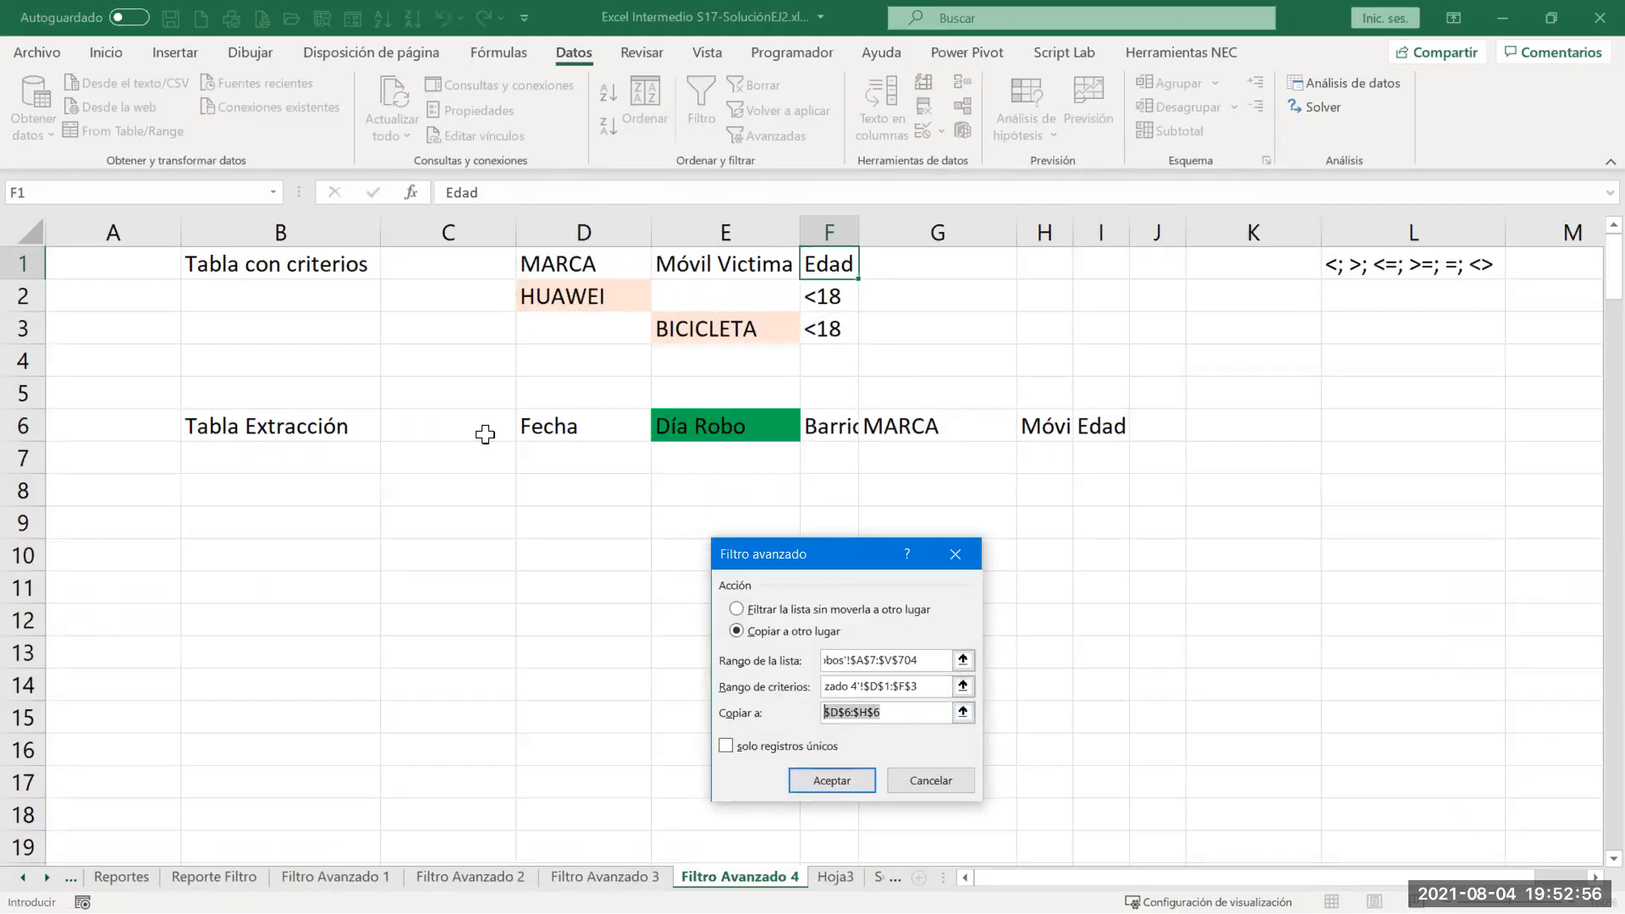
drag(533, 424, 1119, 419)
click(849, 784)
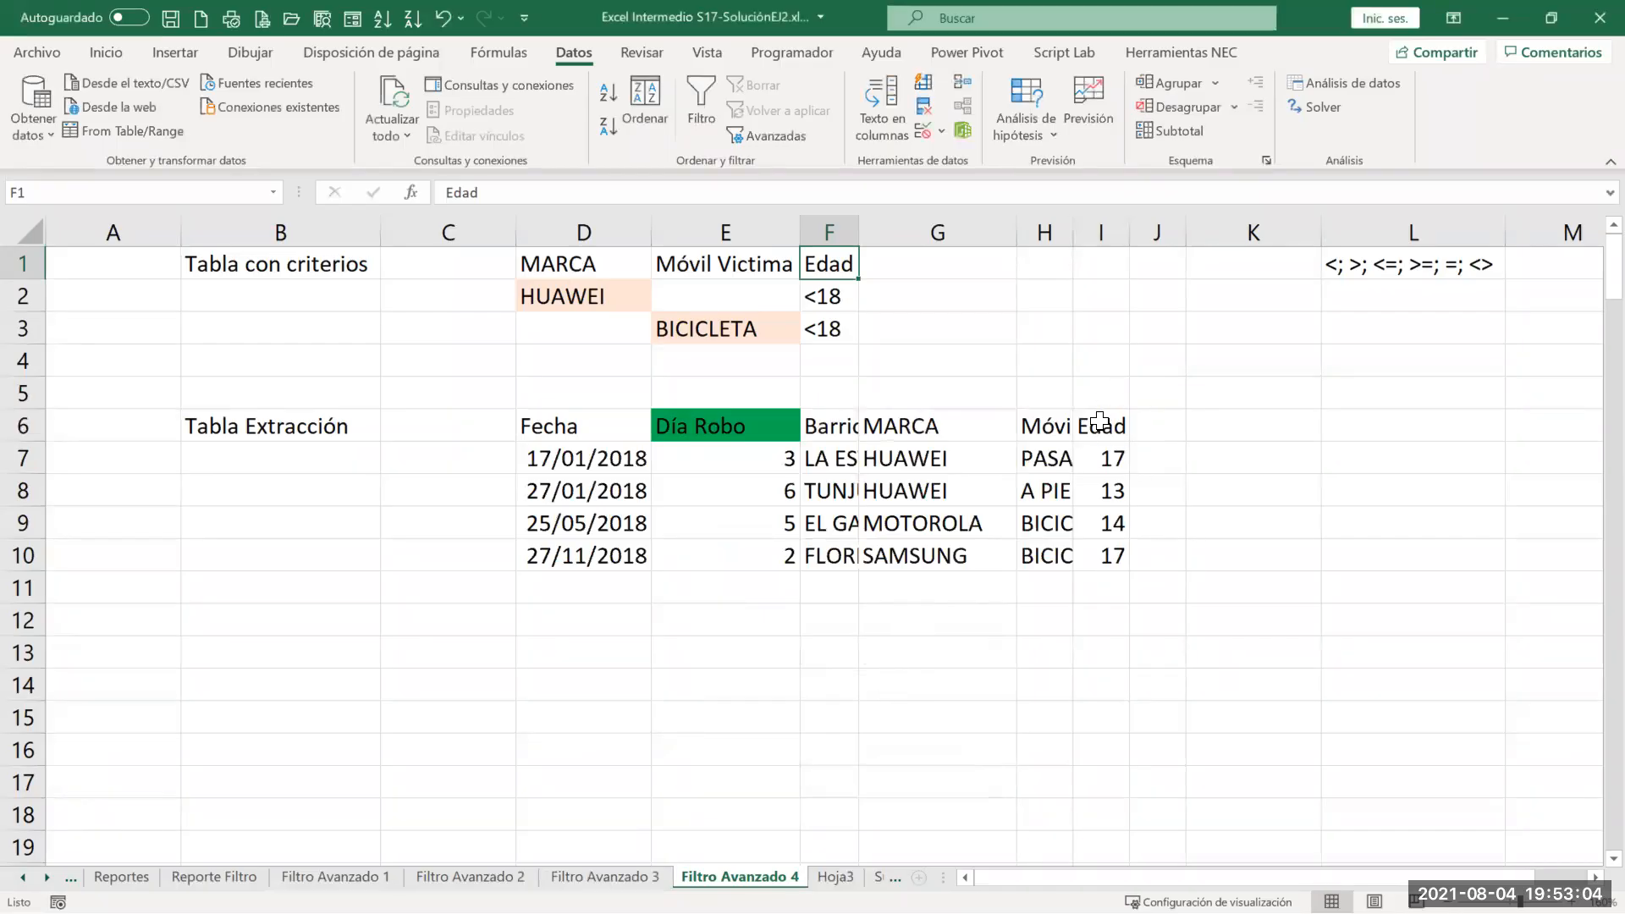
Step: Autofit column H and check the extracted BICICLETA and HUAWEI records against the criteria
double_click(1073, 232)
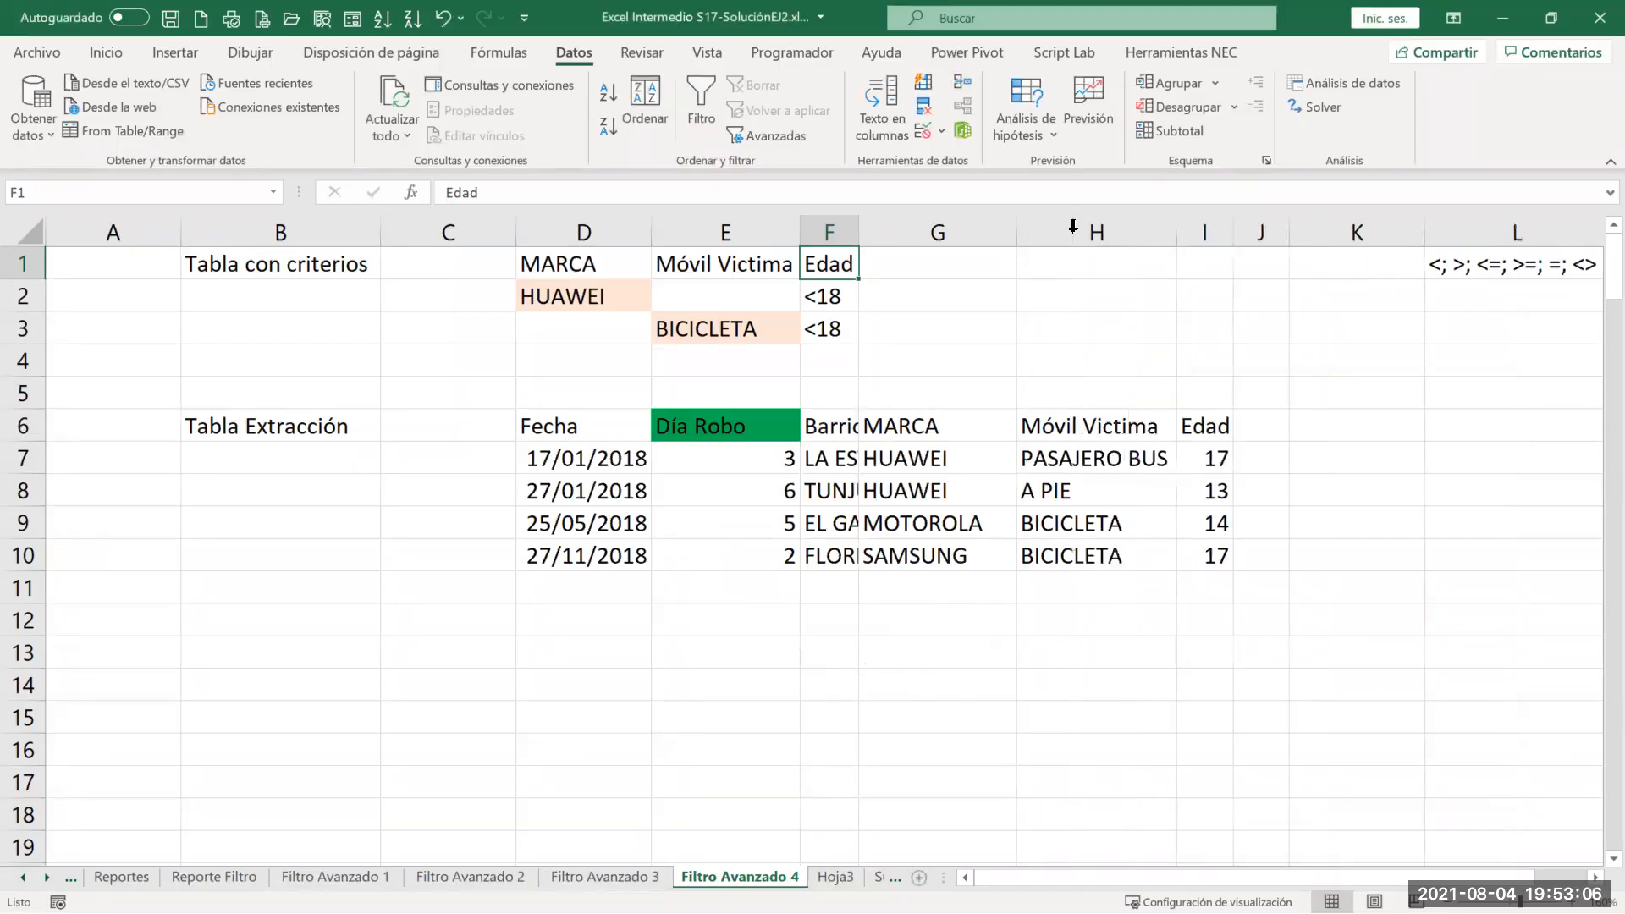
click(1064, 531)
drag(1065, 532, 1073, 564)
drag(893, 461, 895, 492)
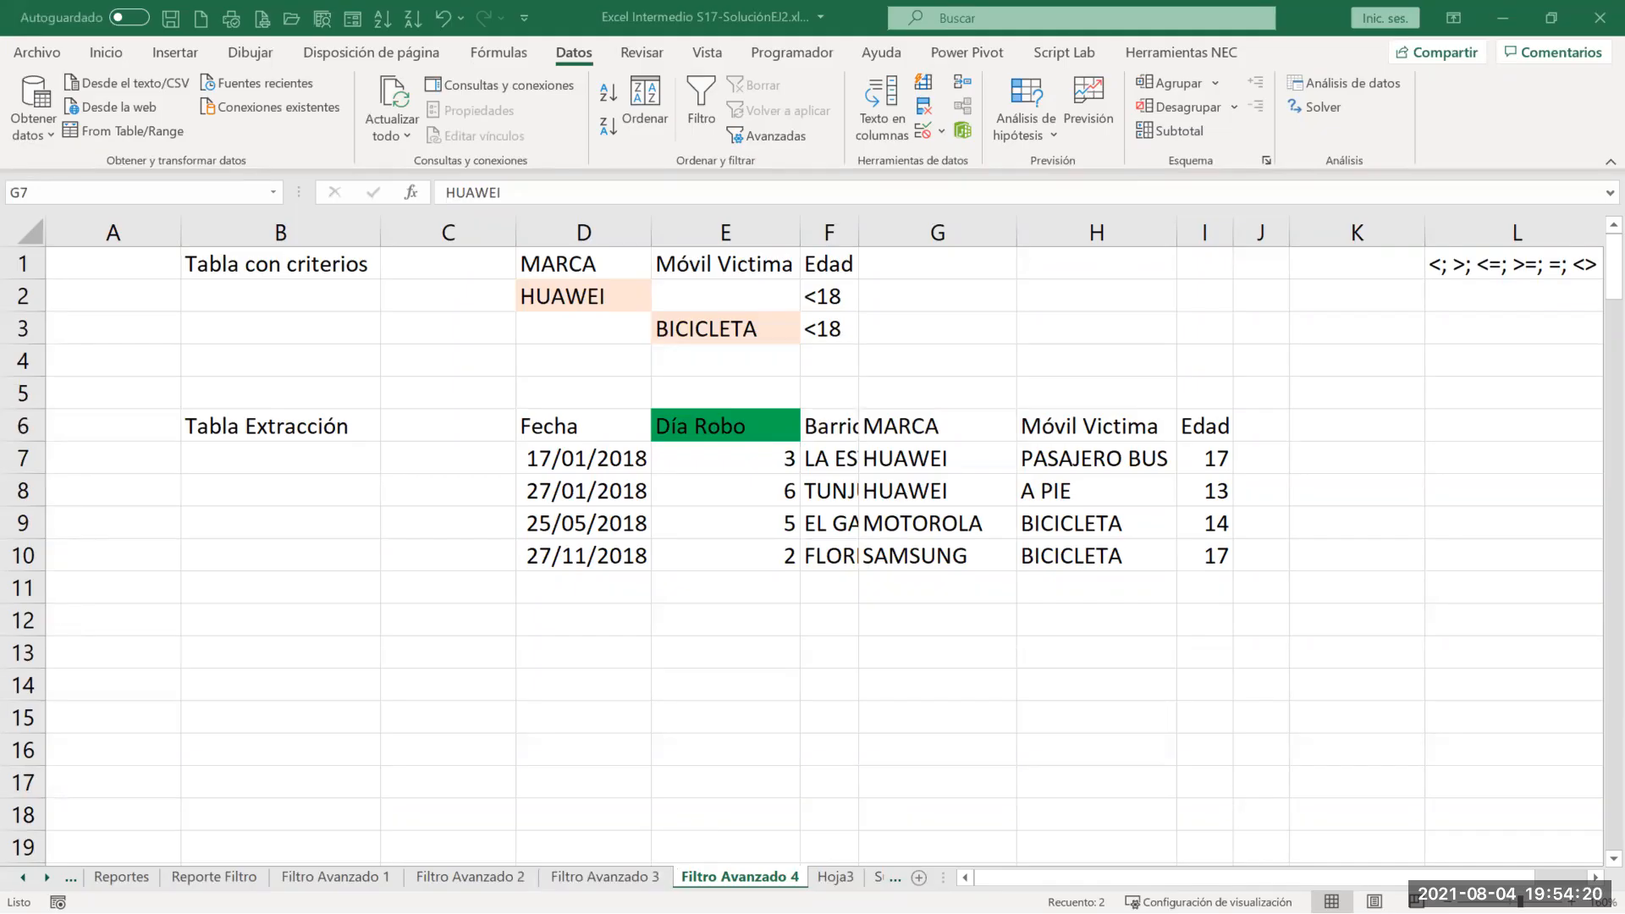
Step: Move the AND label beside the truth table on Filtro Avanzado 2 from G2 to G1
click(470, 877)
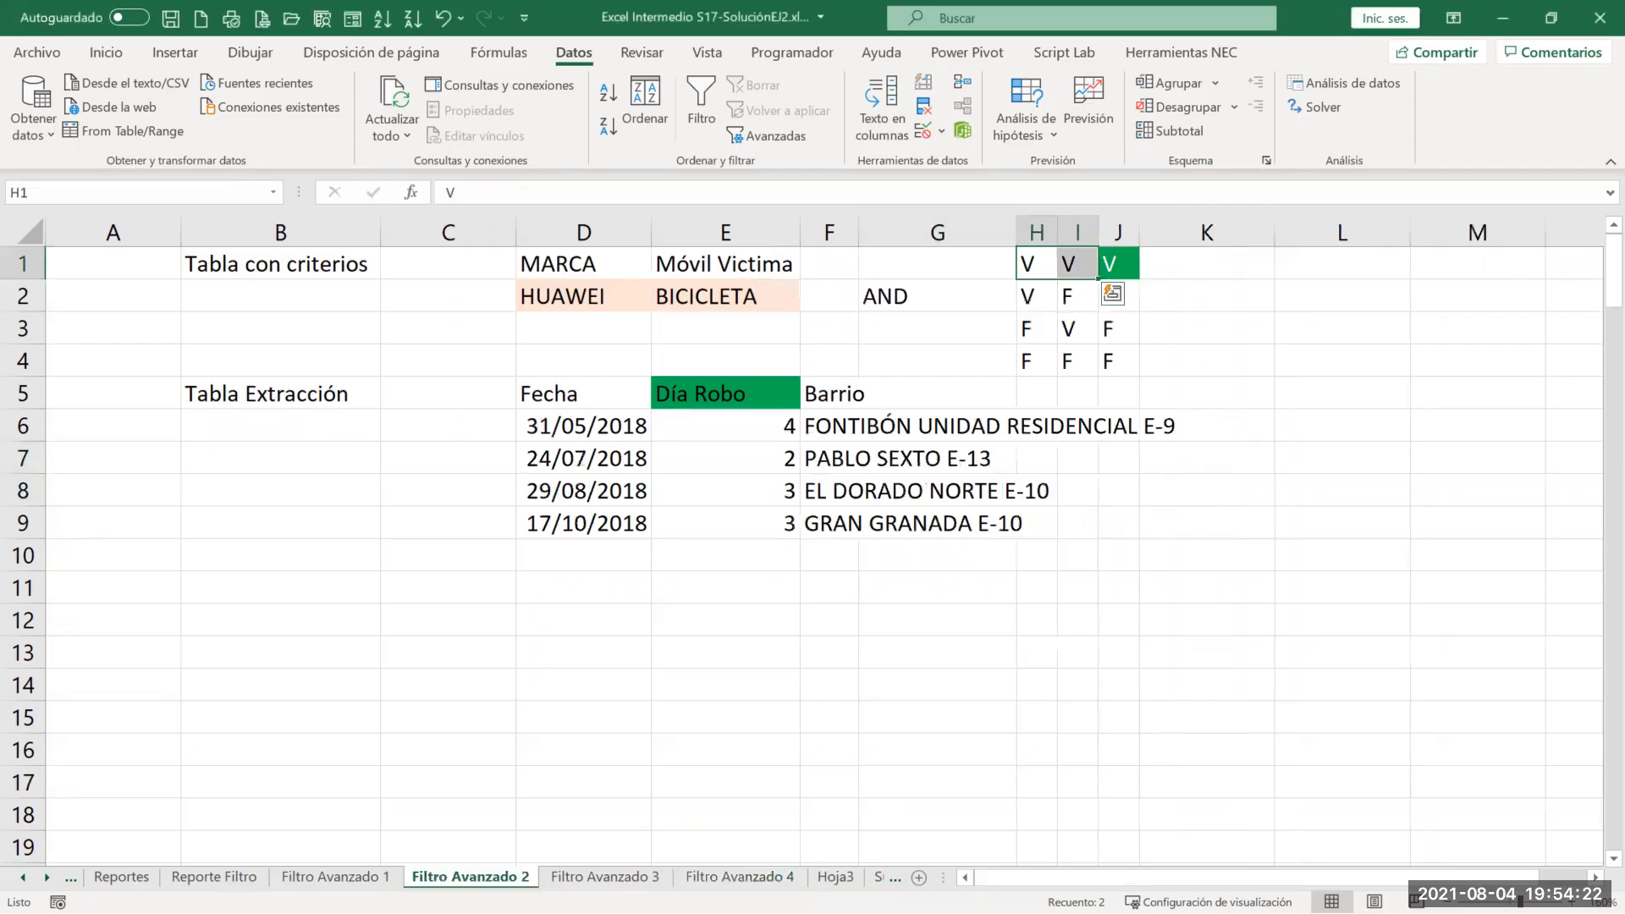
click(1011, 326)
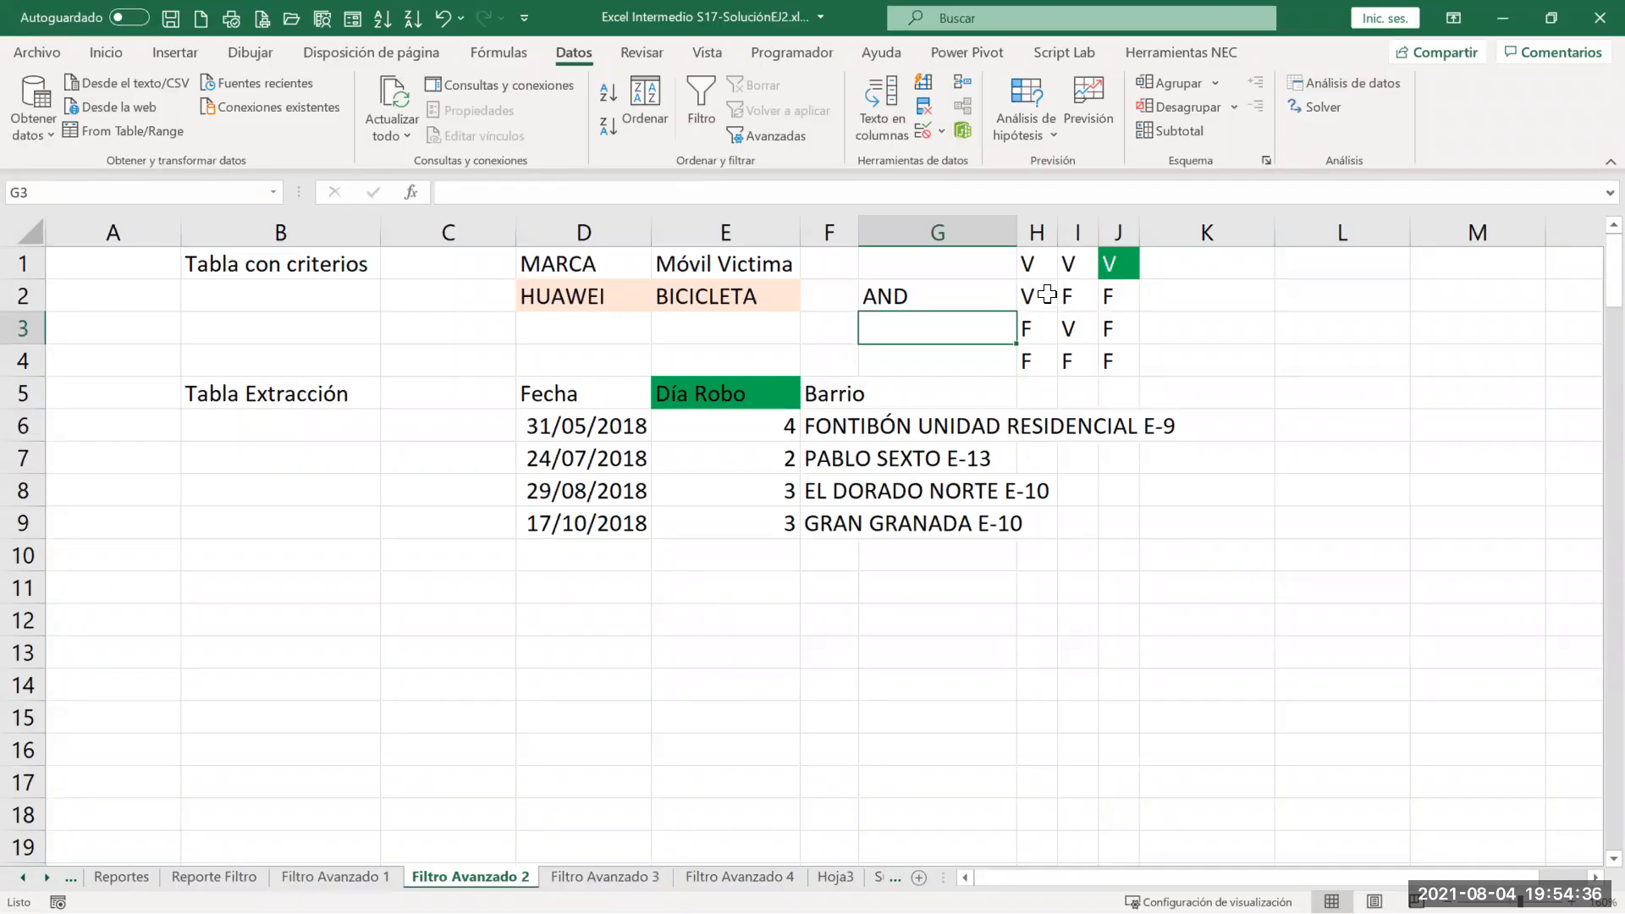
click(950, 303)
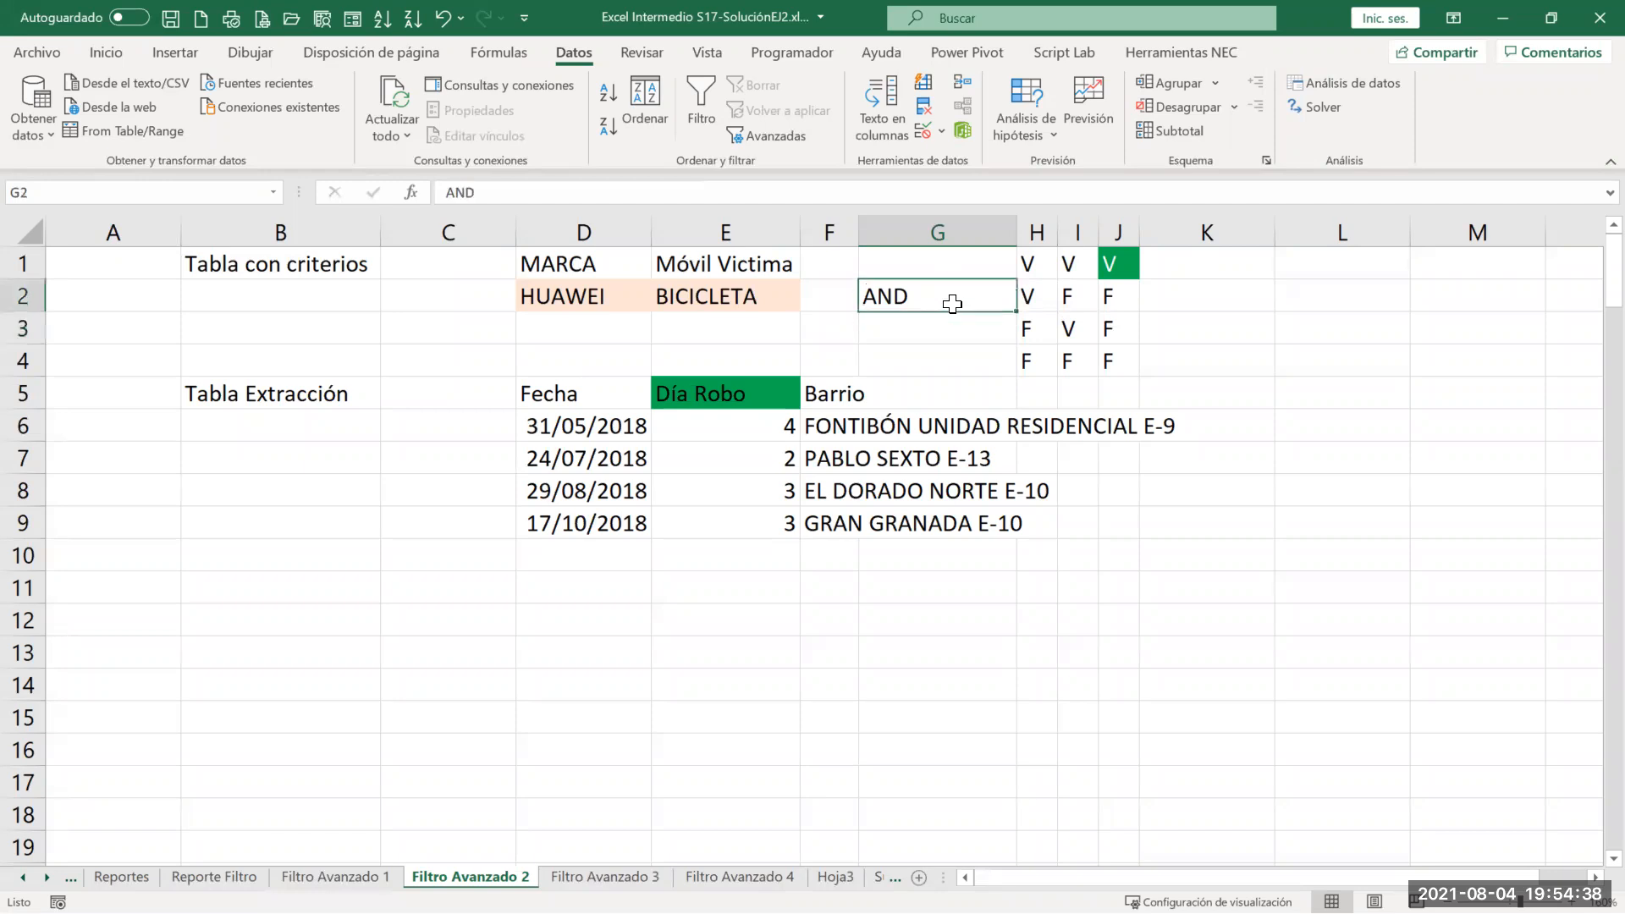
drag(967, 289, 1110, 365)
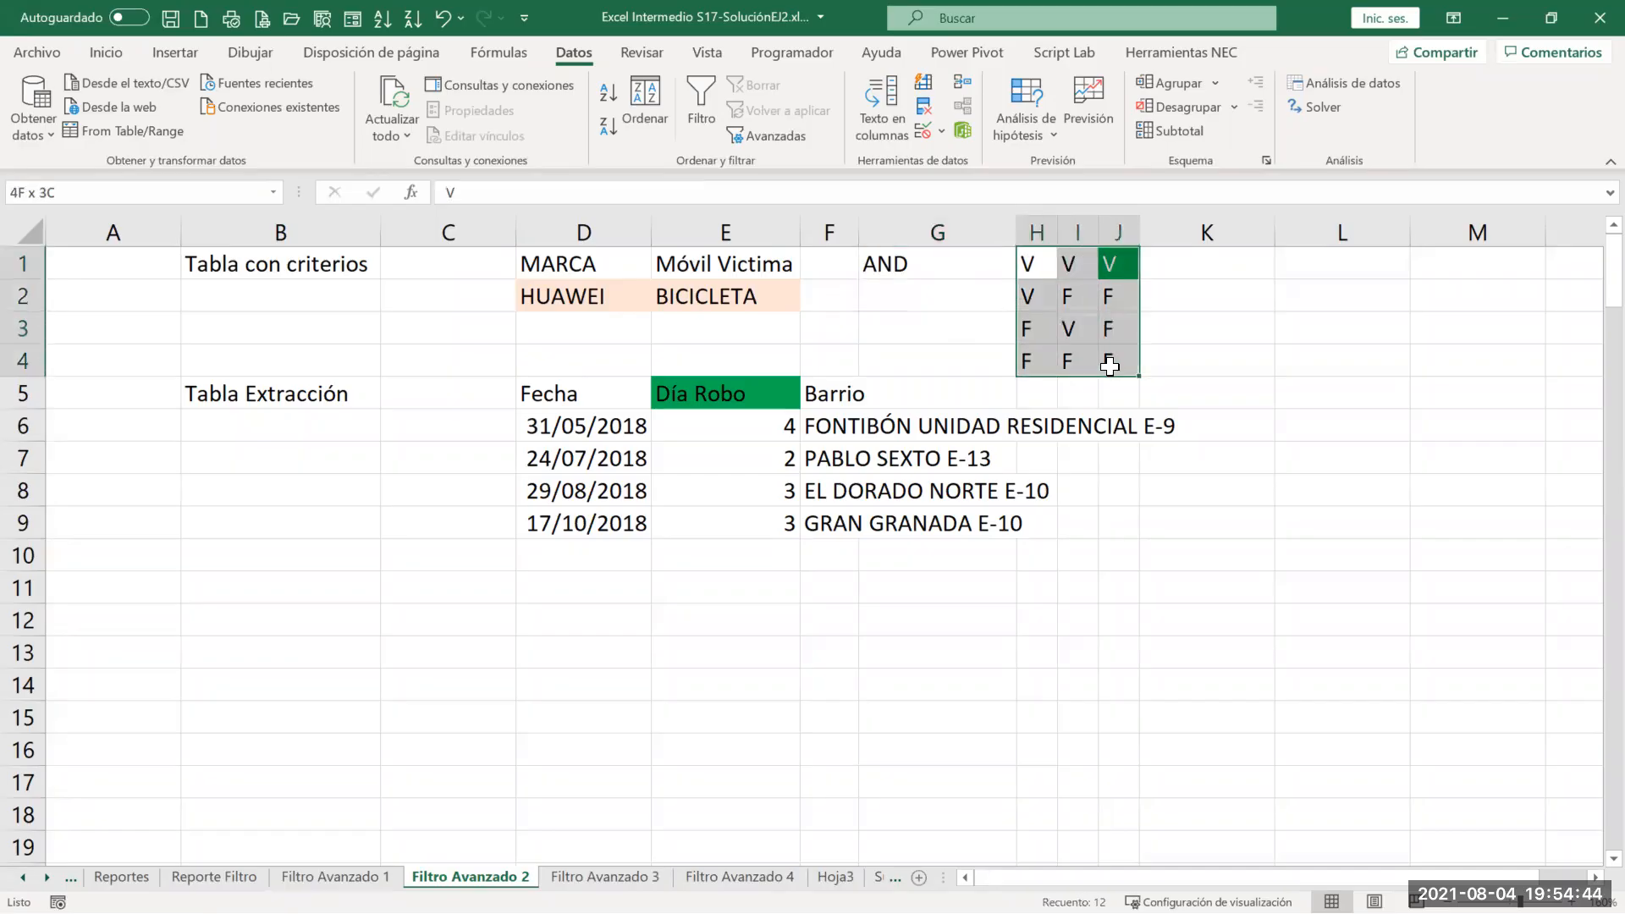
Step: Insert a blank row above the Tabla Extracción header row and another above row 1
click(20, 394)
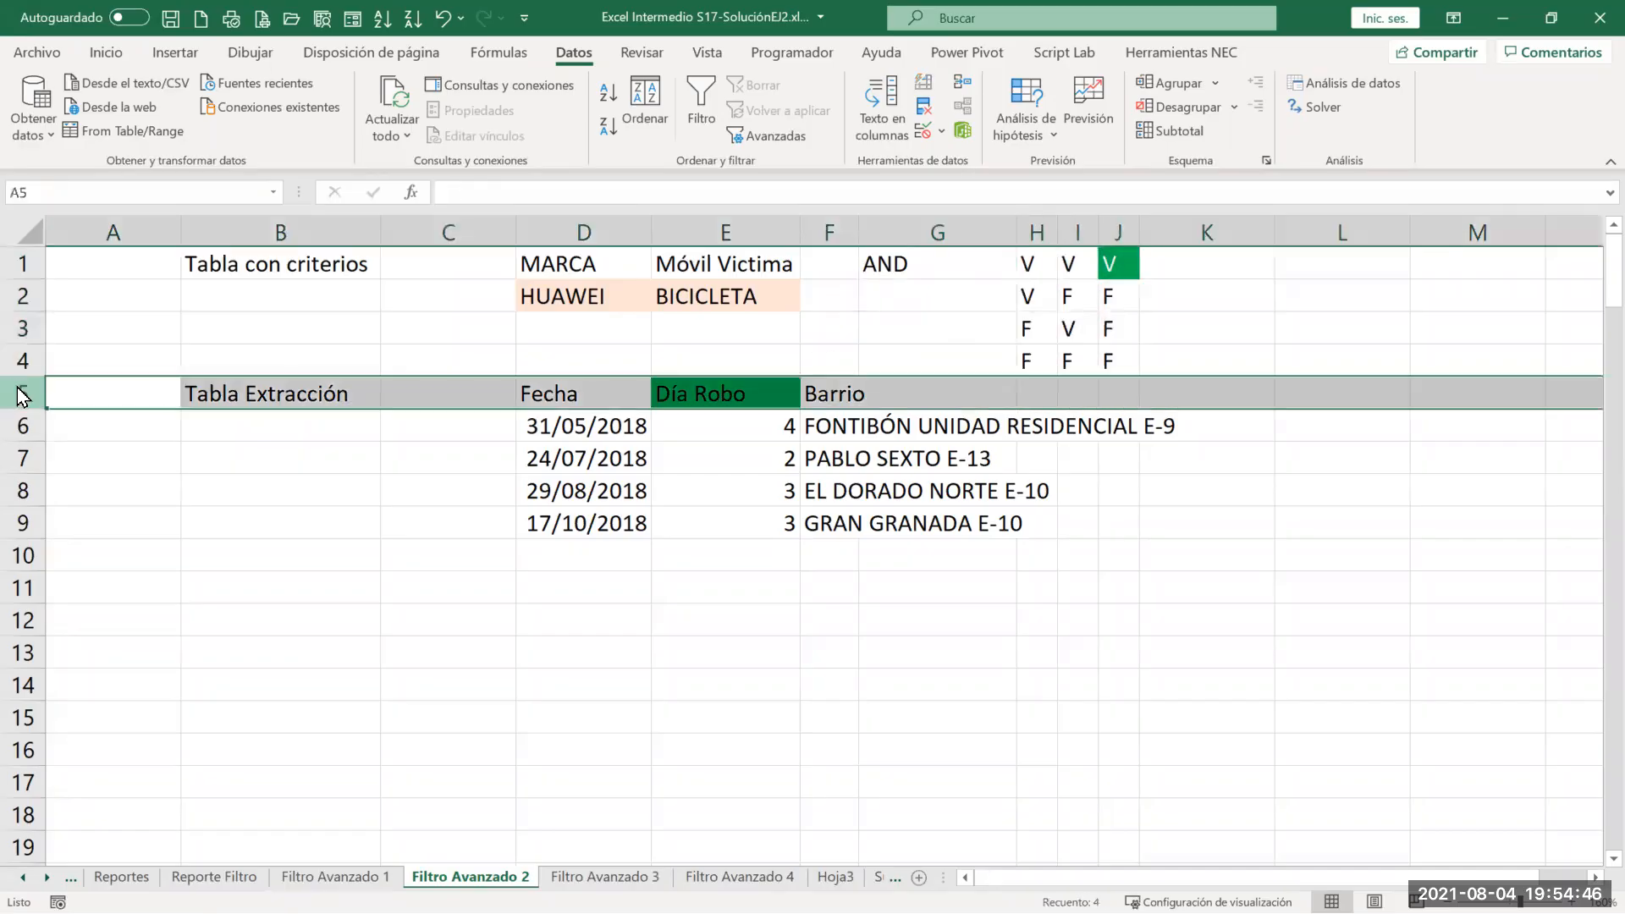
right_click(18, 393)
click(125, 560)
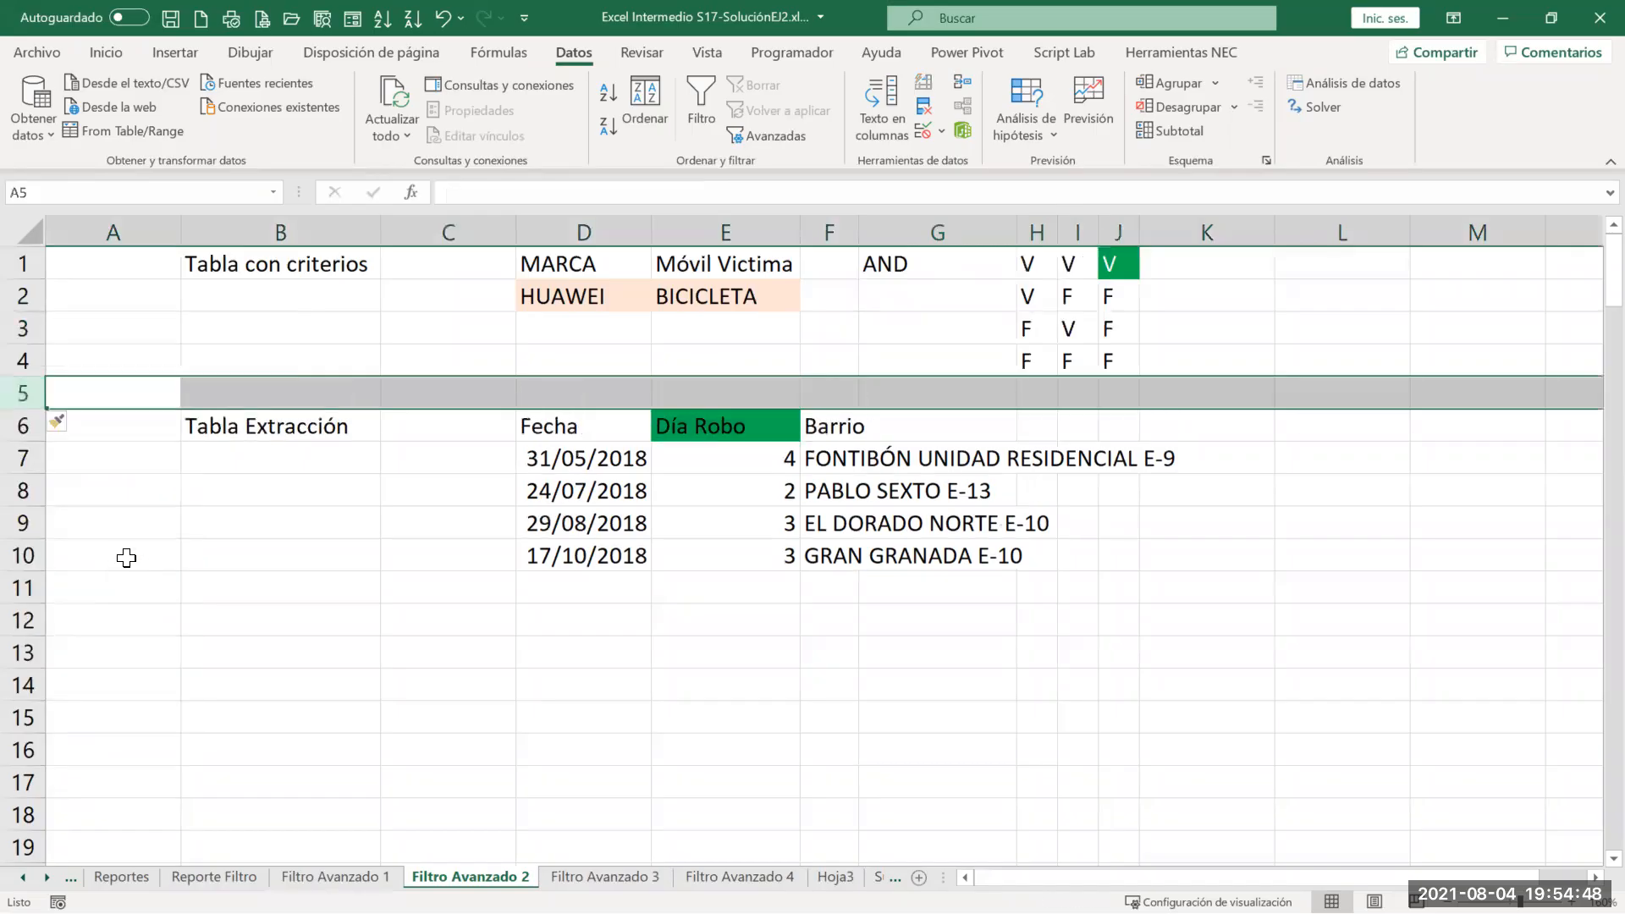
click(28, 262)
right_click(34, 262)
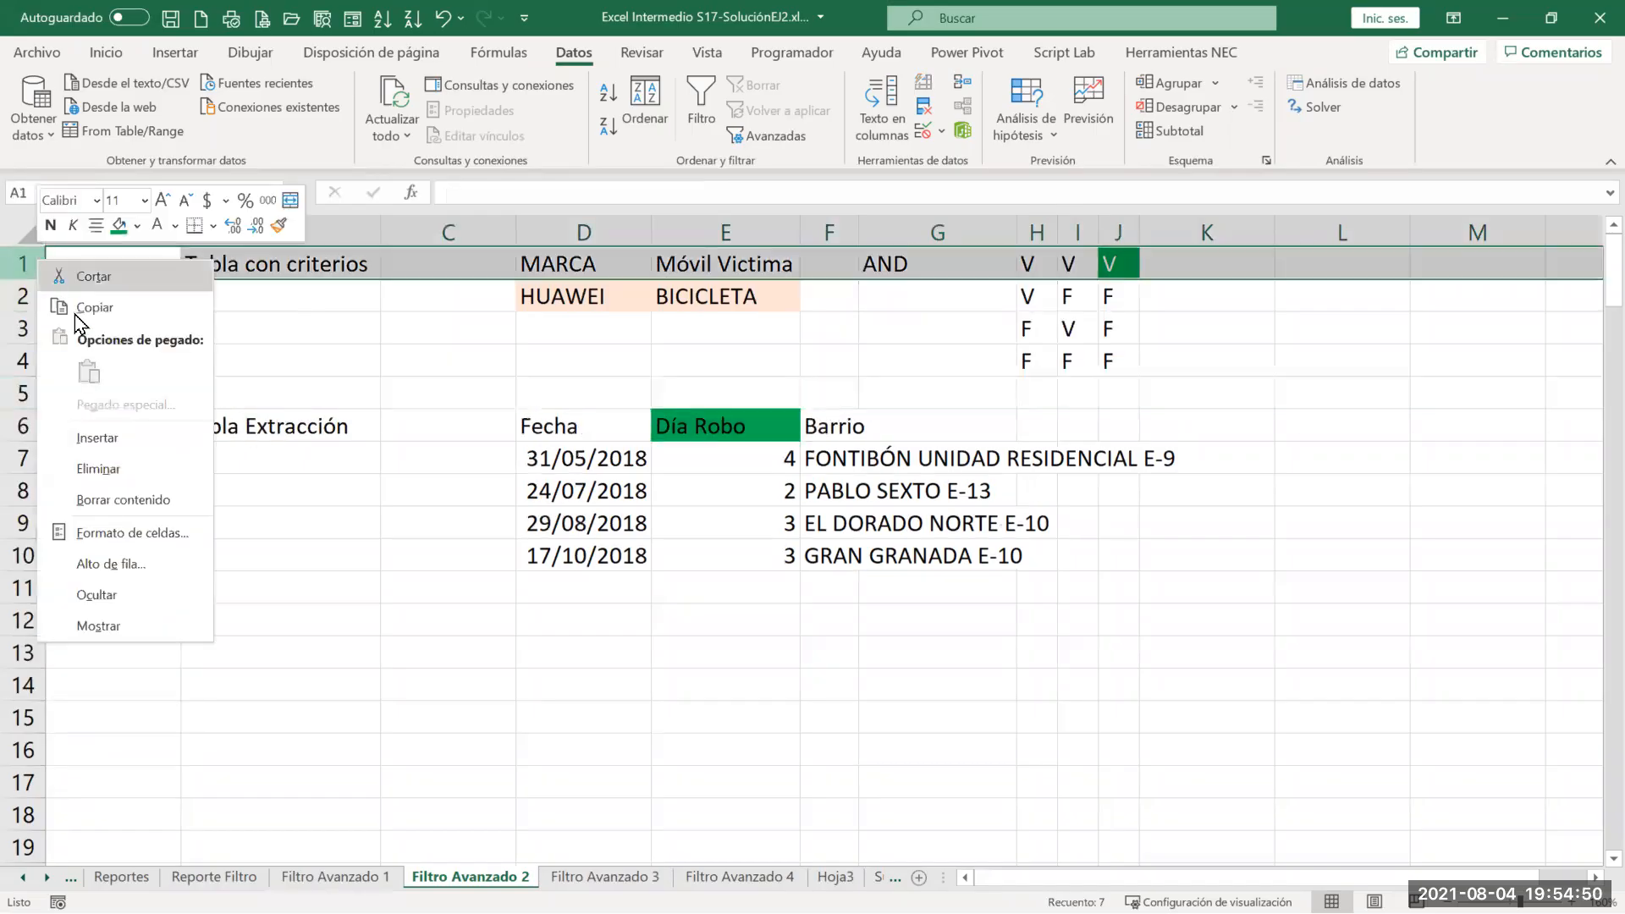
click(106, 438)
Step: Enter the truth table headings P in H1 and Q in I1
click(1030, 255)
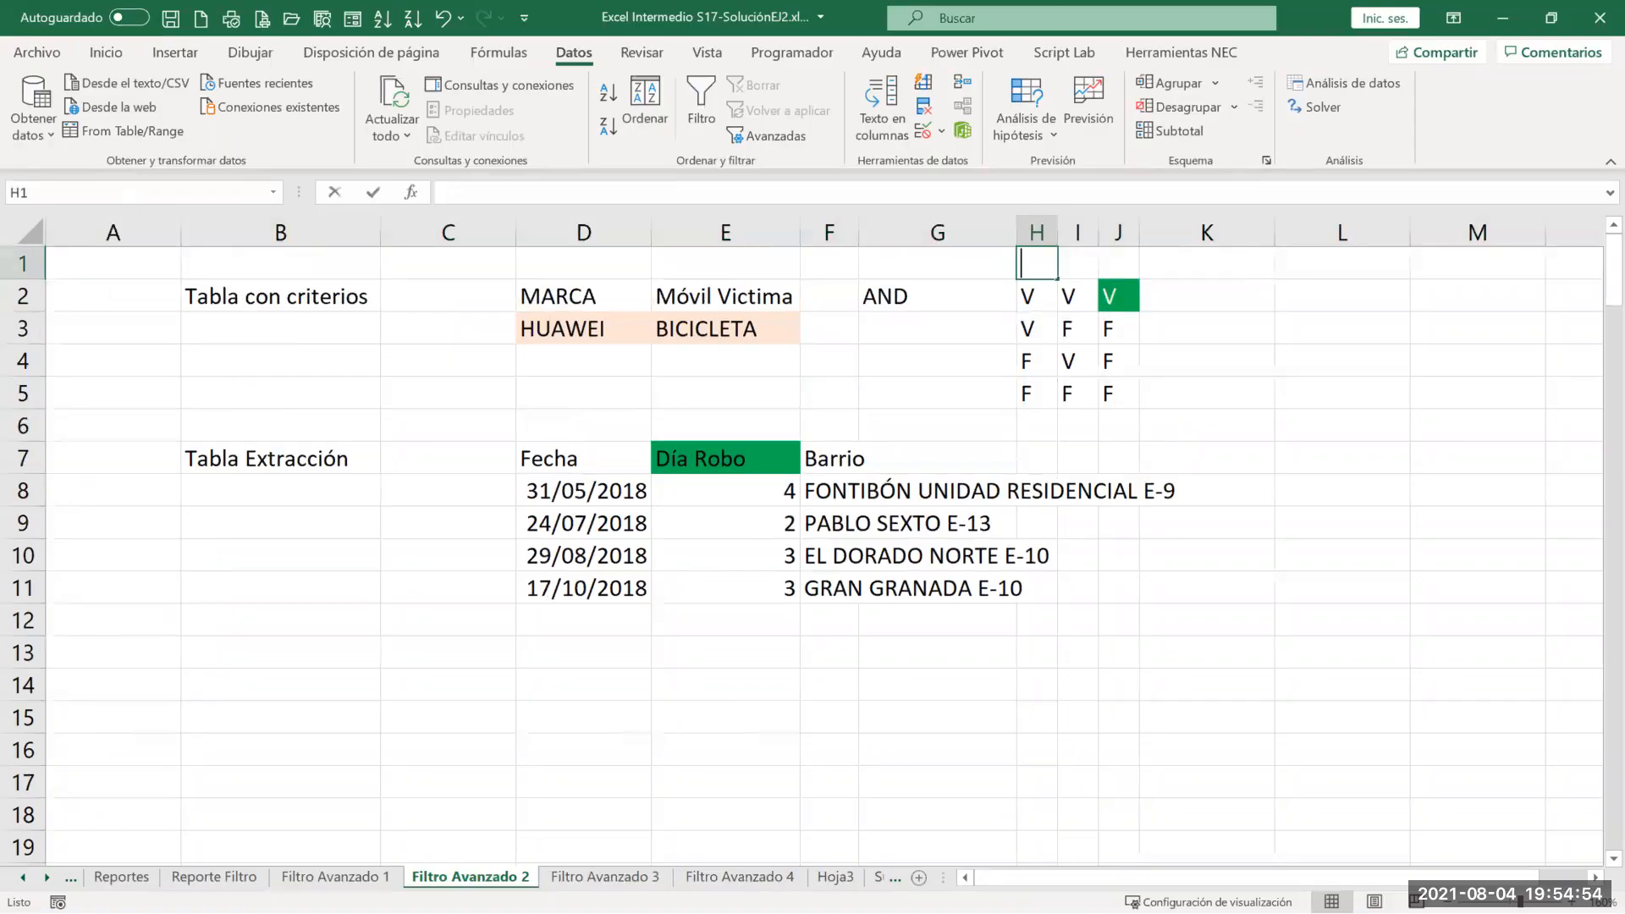
text(p)
key(BackSpace)
key(Right)
text(p)
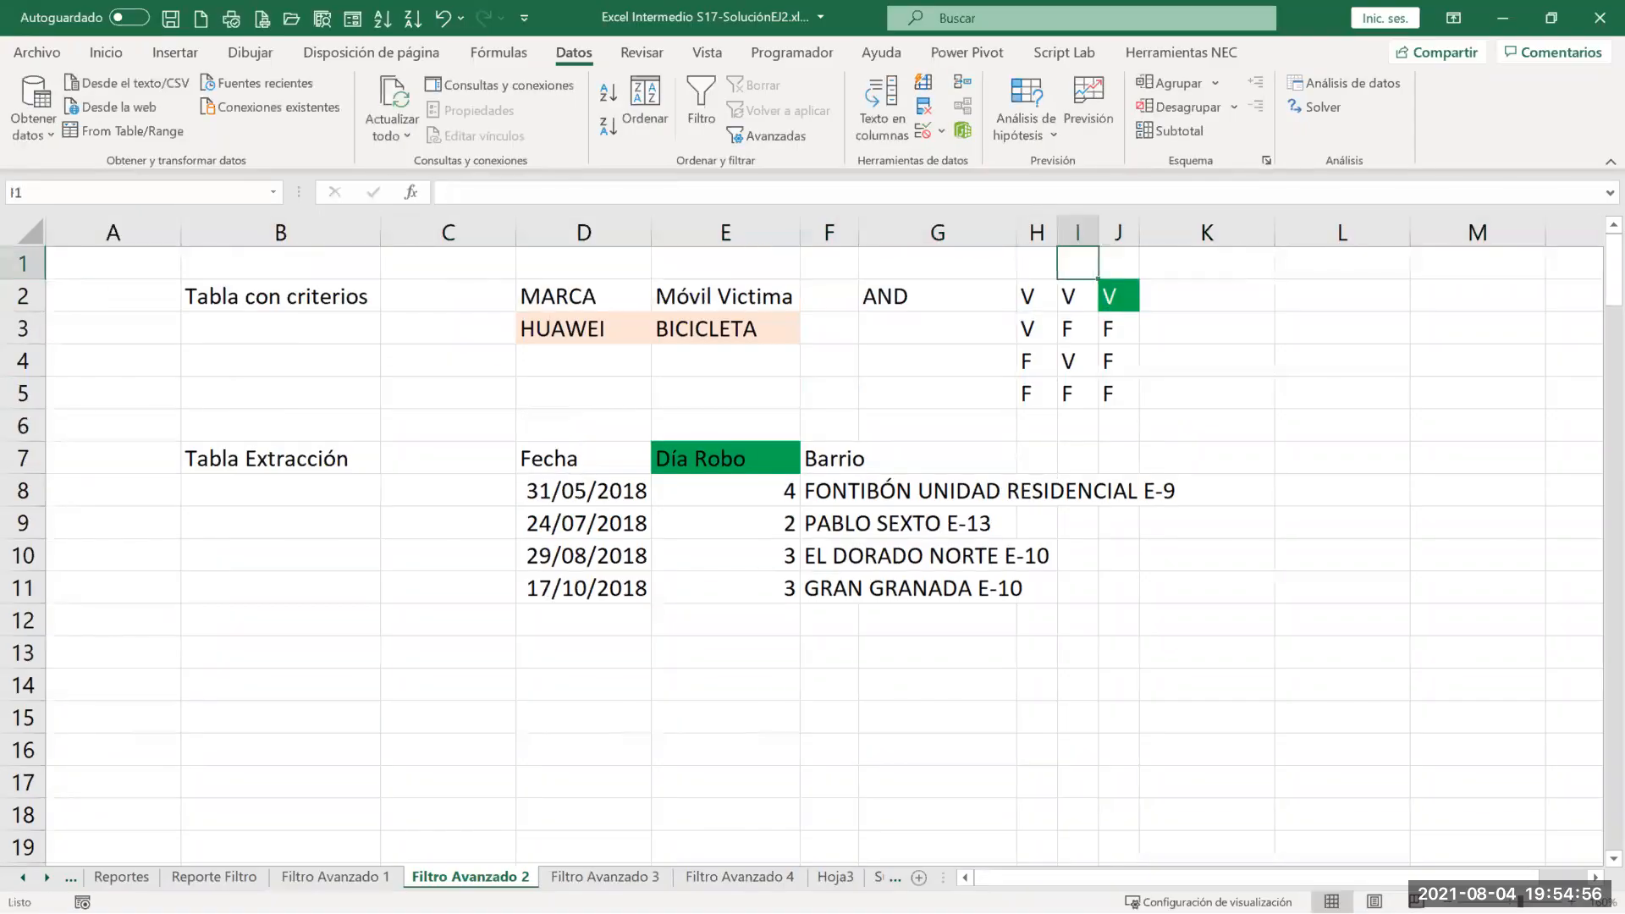
key(Left)
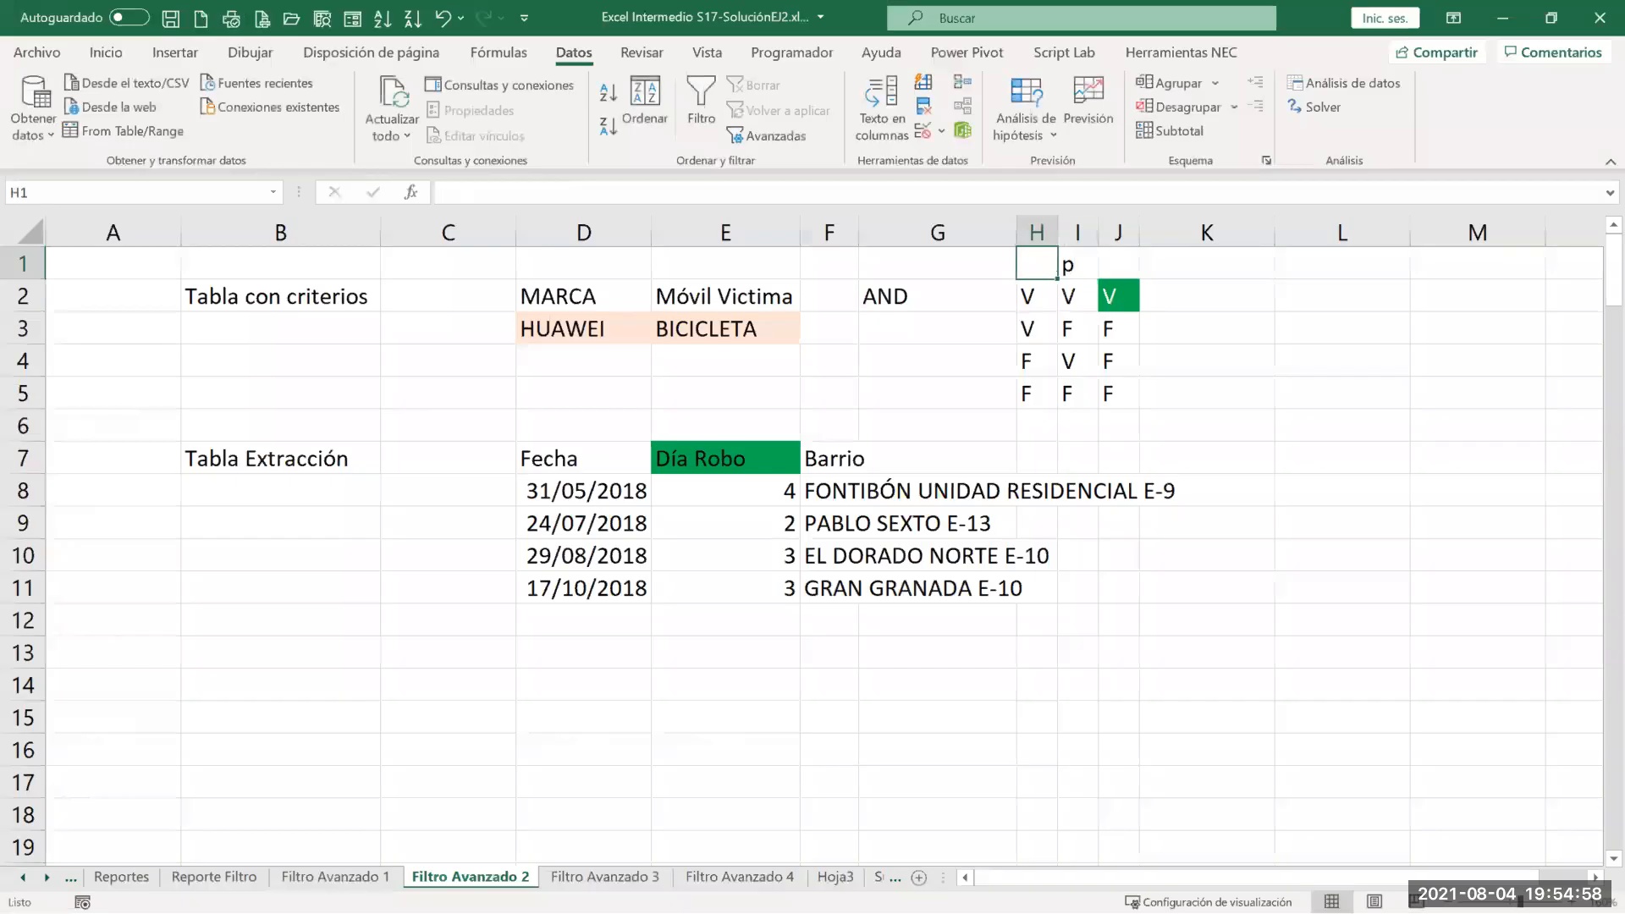
text(P)
key(Right)
text(Q)
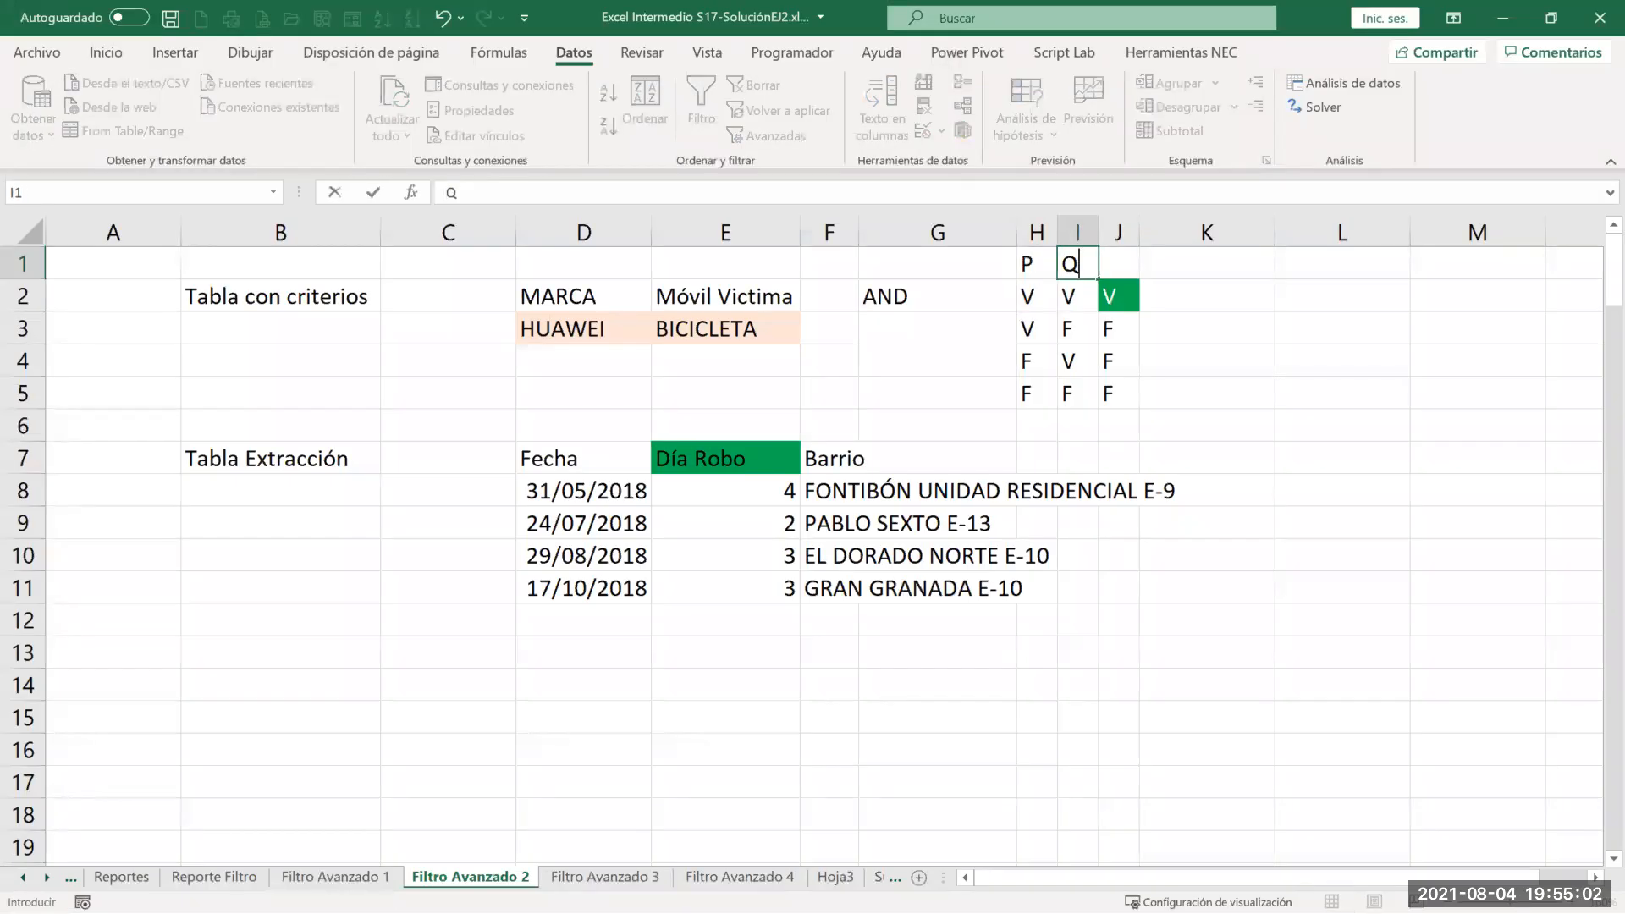
key(Return)
Step: Enter the heading "P and Q" in J1 above the truth table's result column
key(Right)
key(Right)
key(Up)
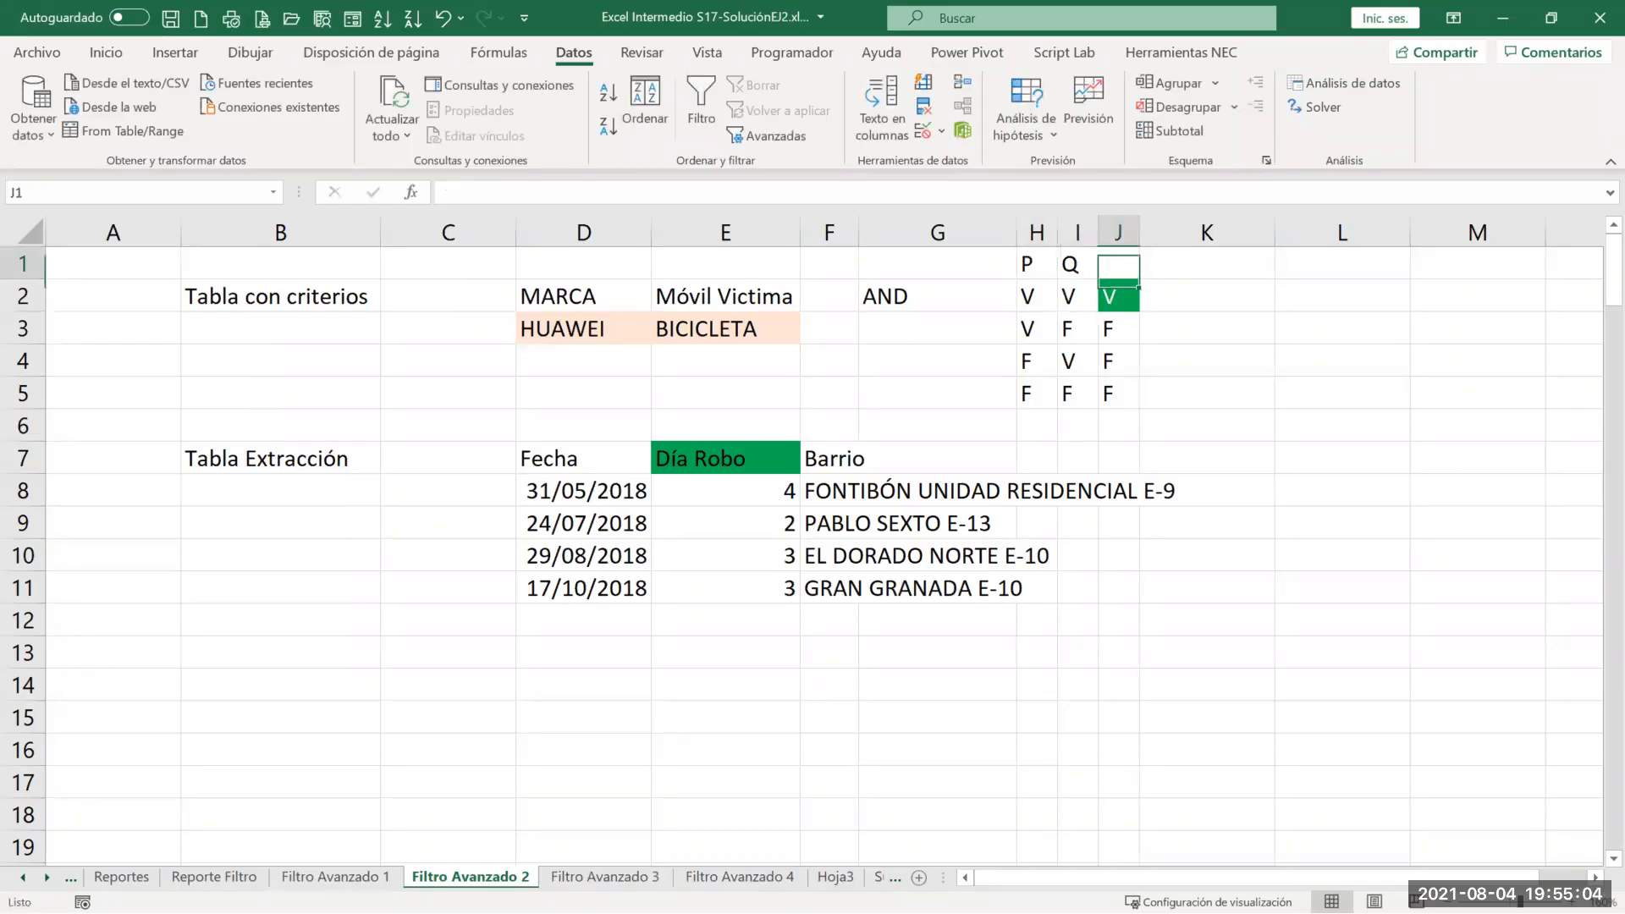
text(p)
key(BackSpace)
text(P)
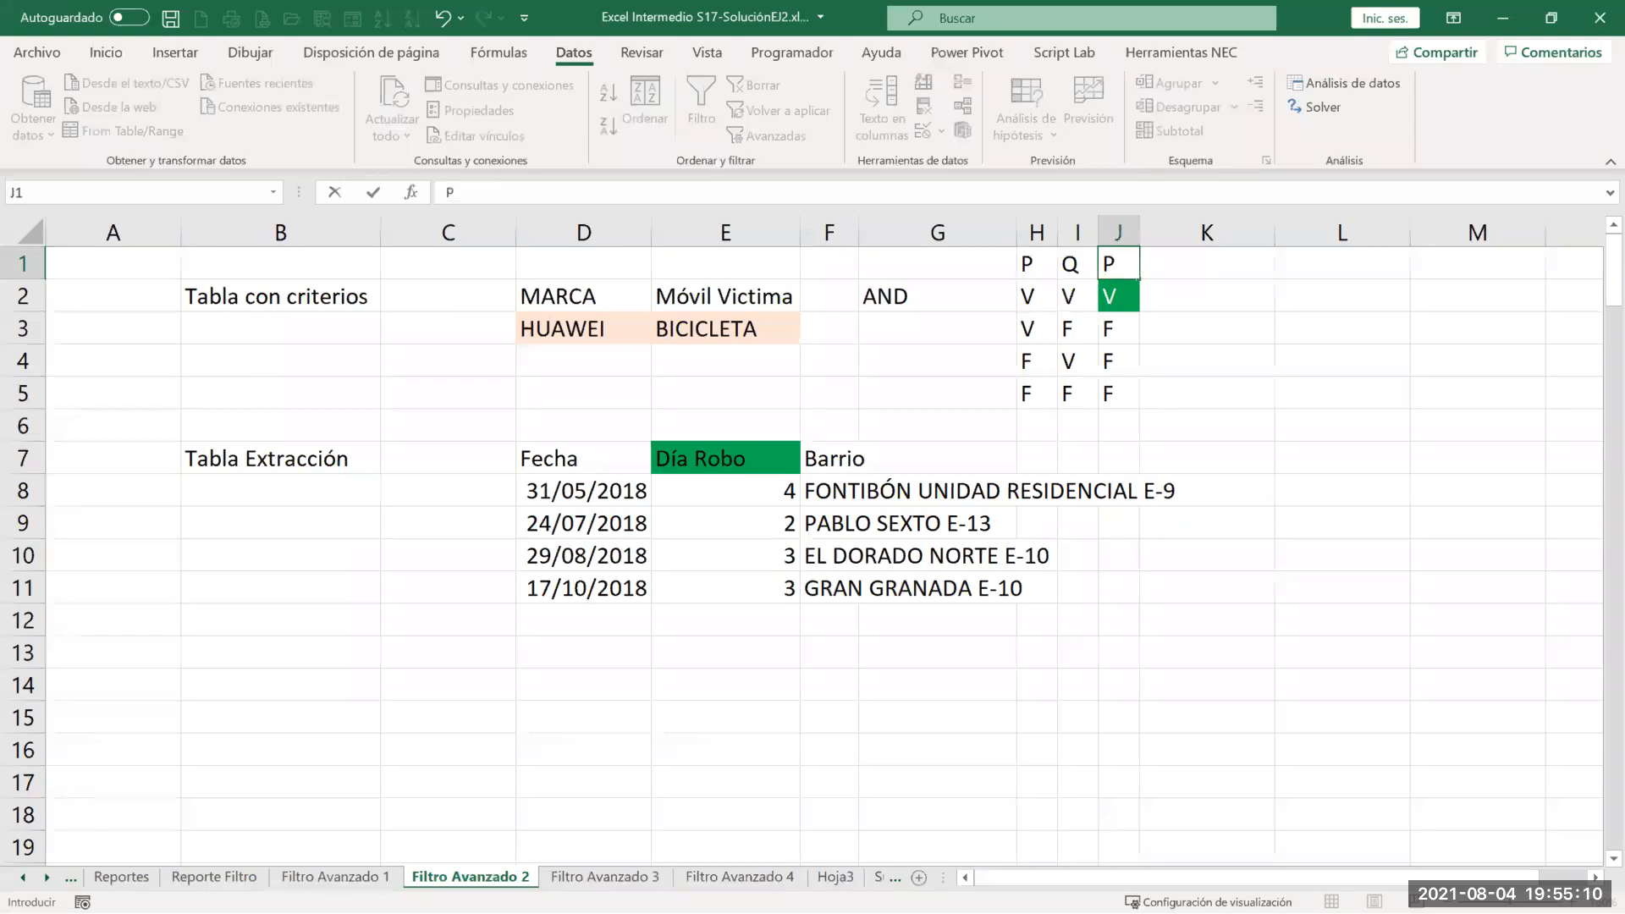
text( and Q)
key(Return)
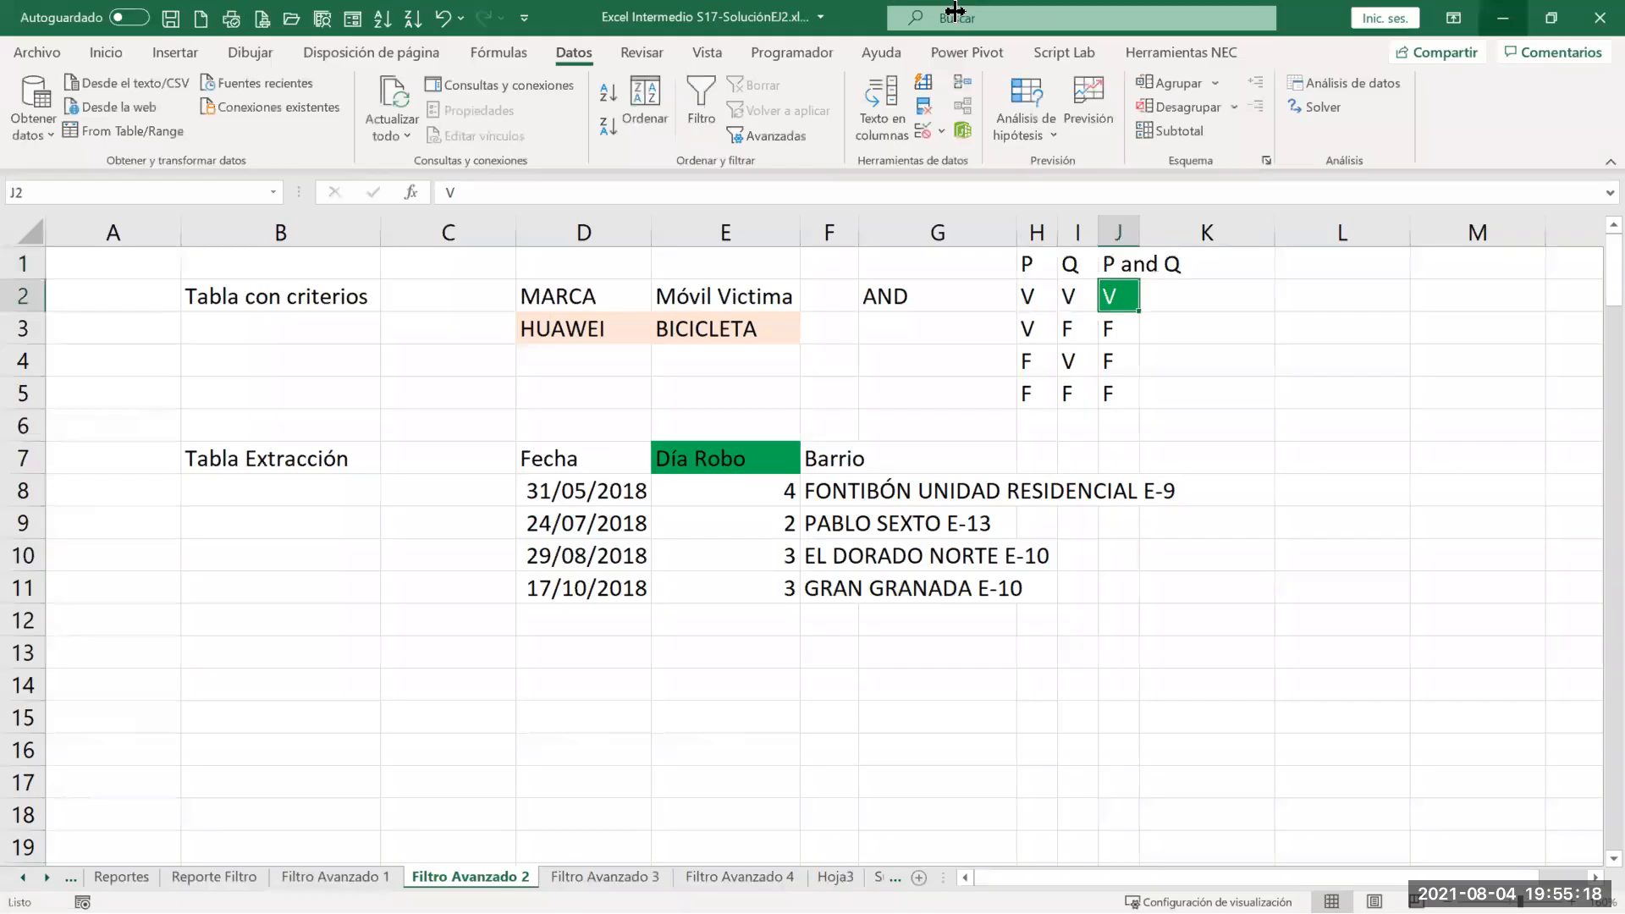
Step: Autofit column J to the "P and Q" heading and center the truth values in H2:I5
double_click(1139, 232)
click(1126, 265)
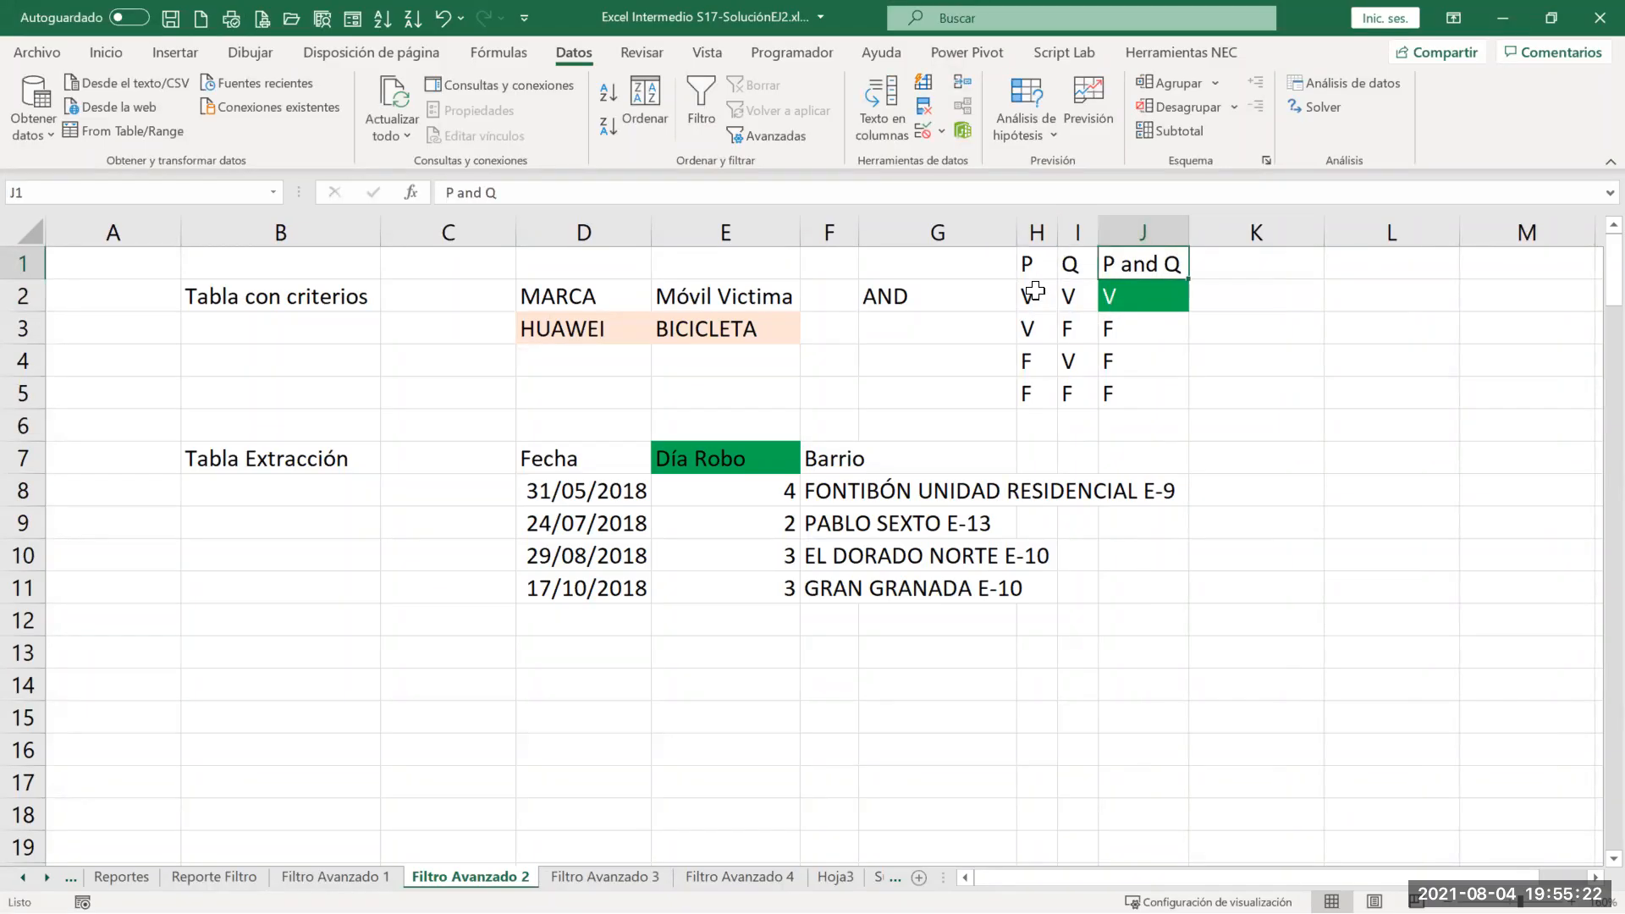
drag(1031, 296, 1063, 392)
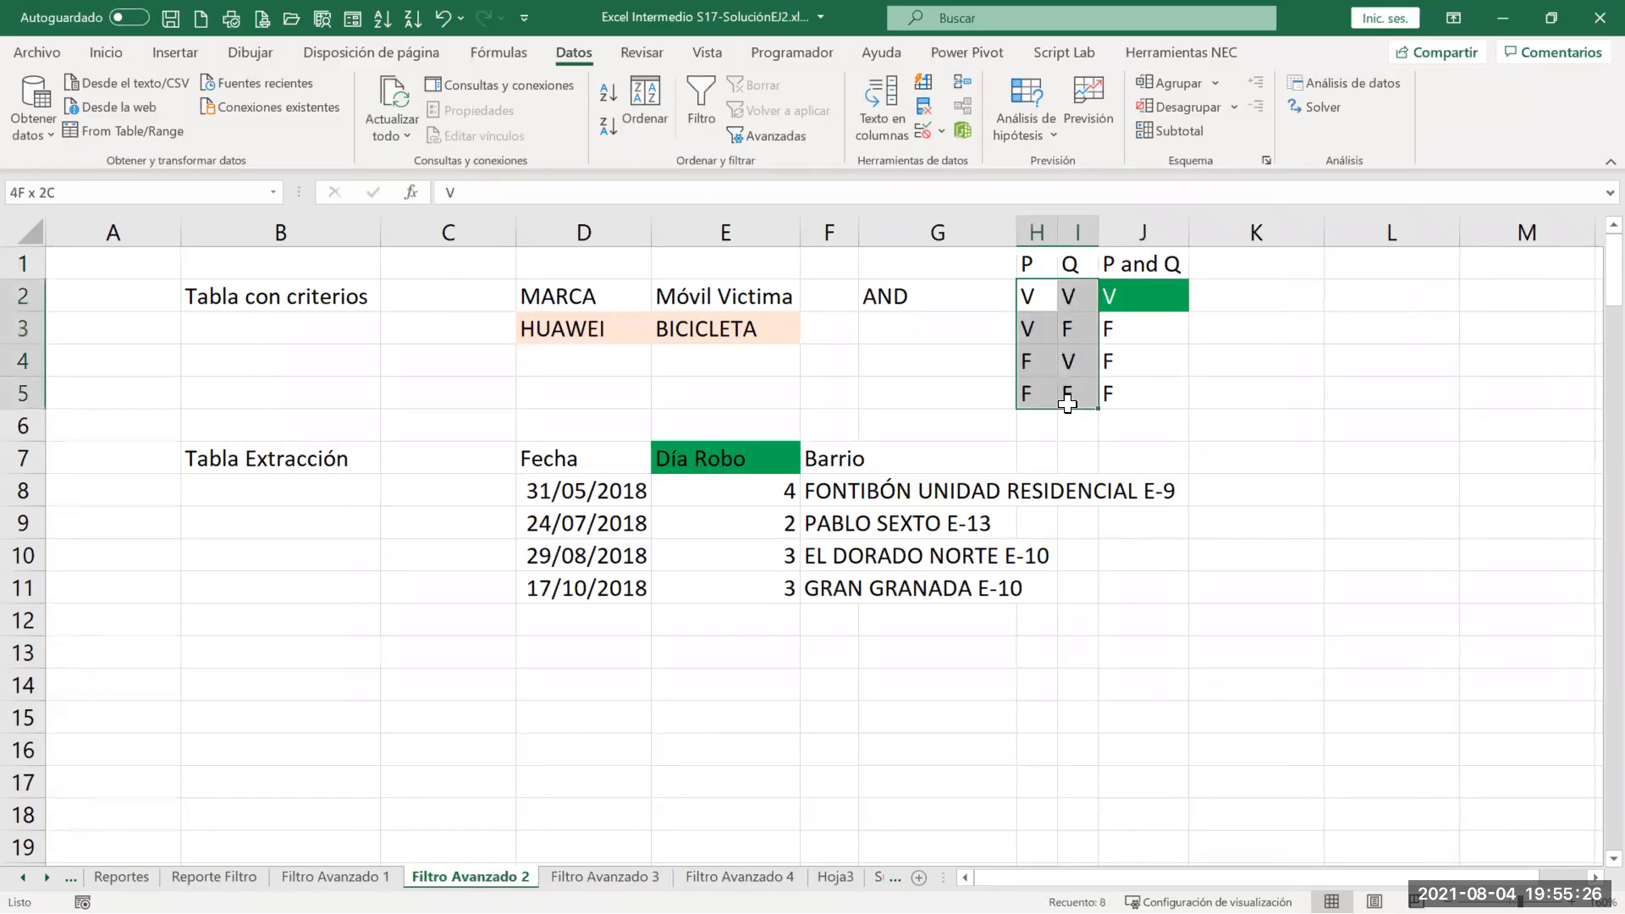
click(106, 52)
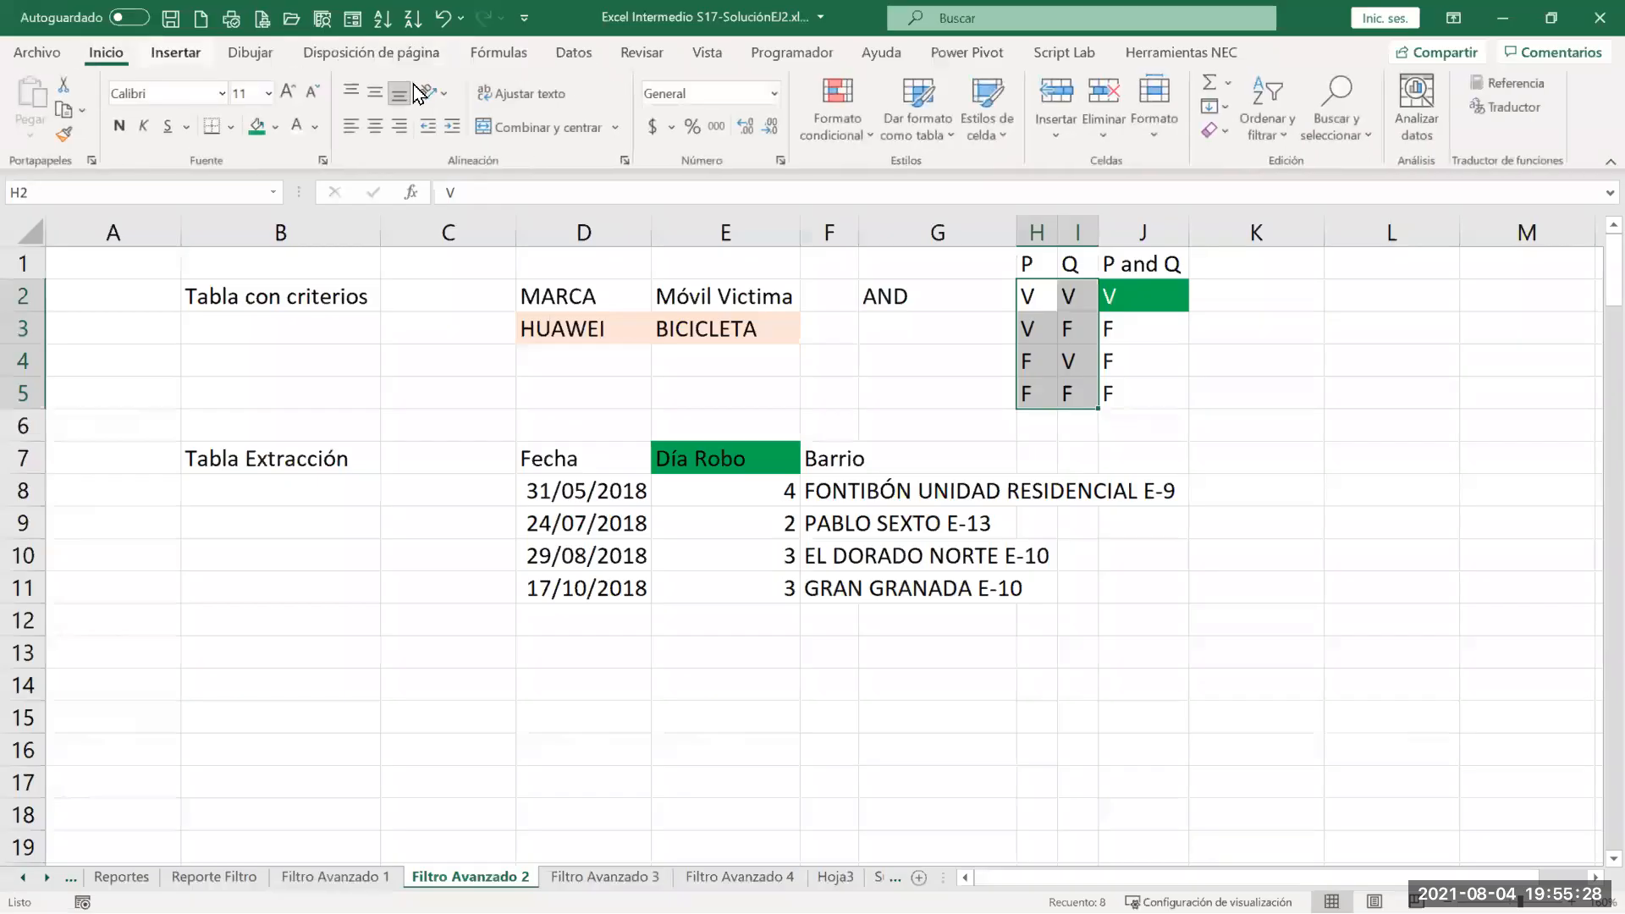
click(378, 127)
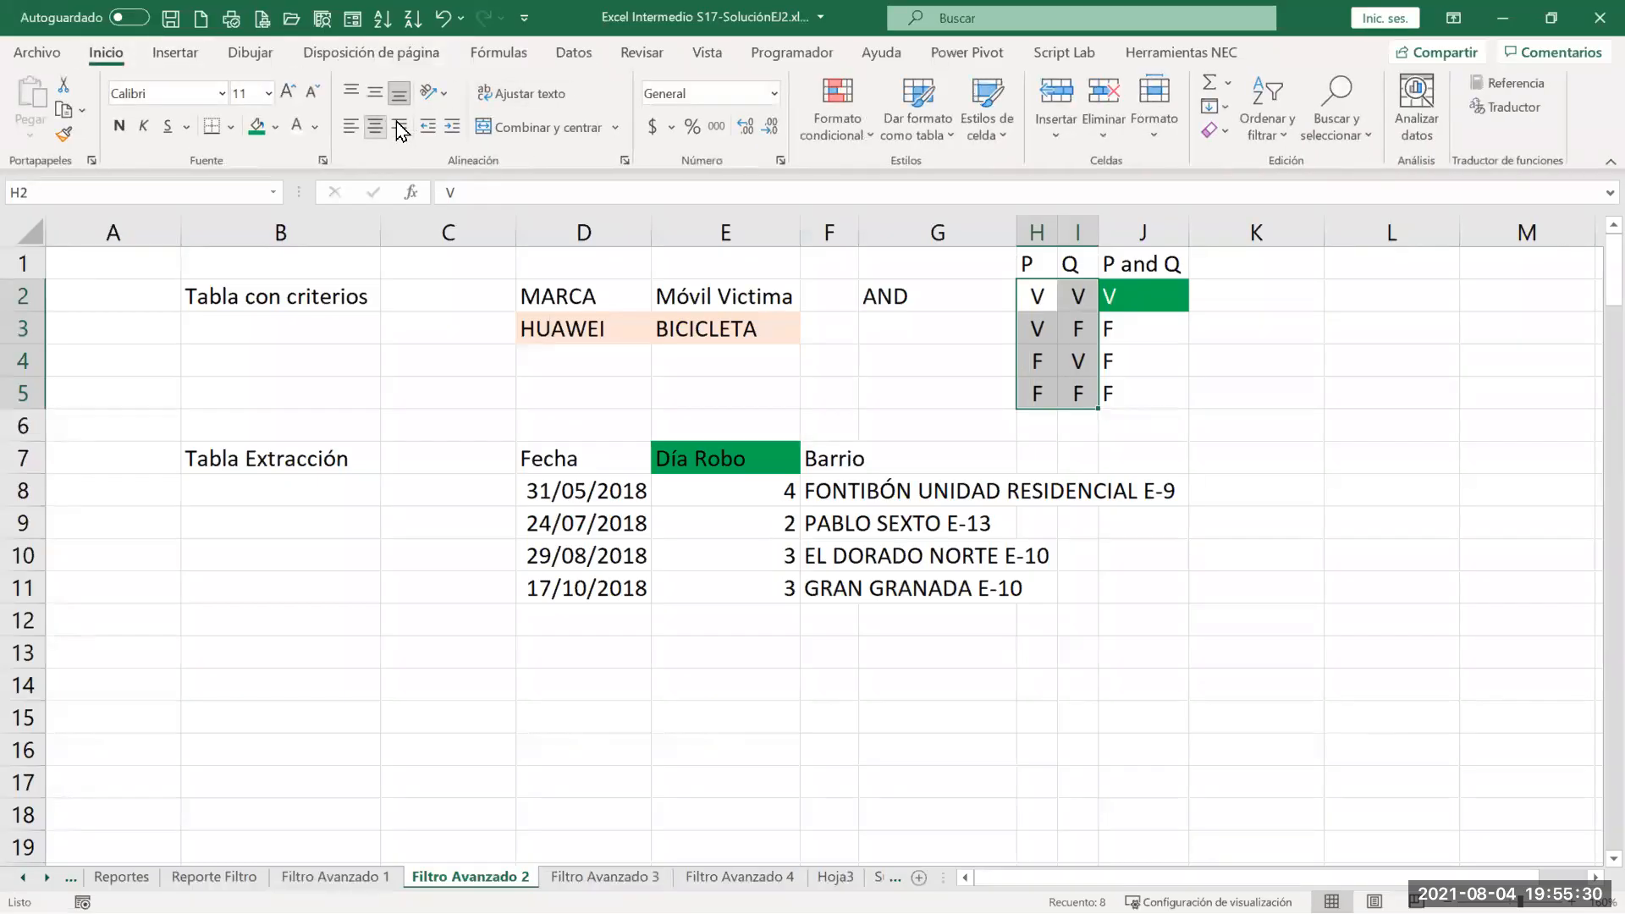
click(1059, 292)
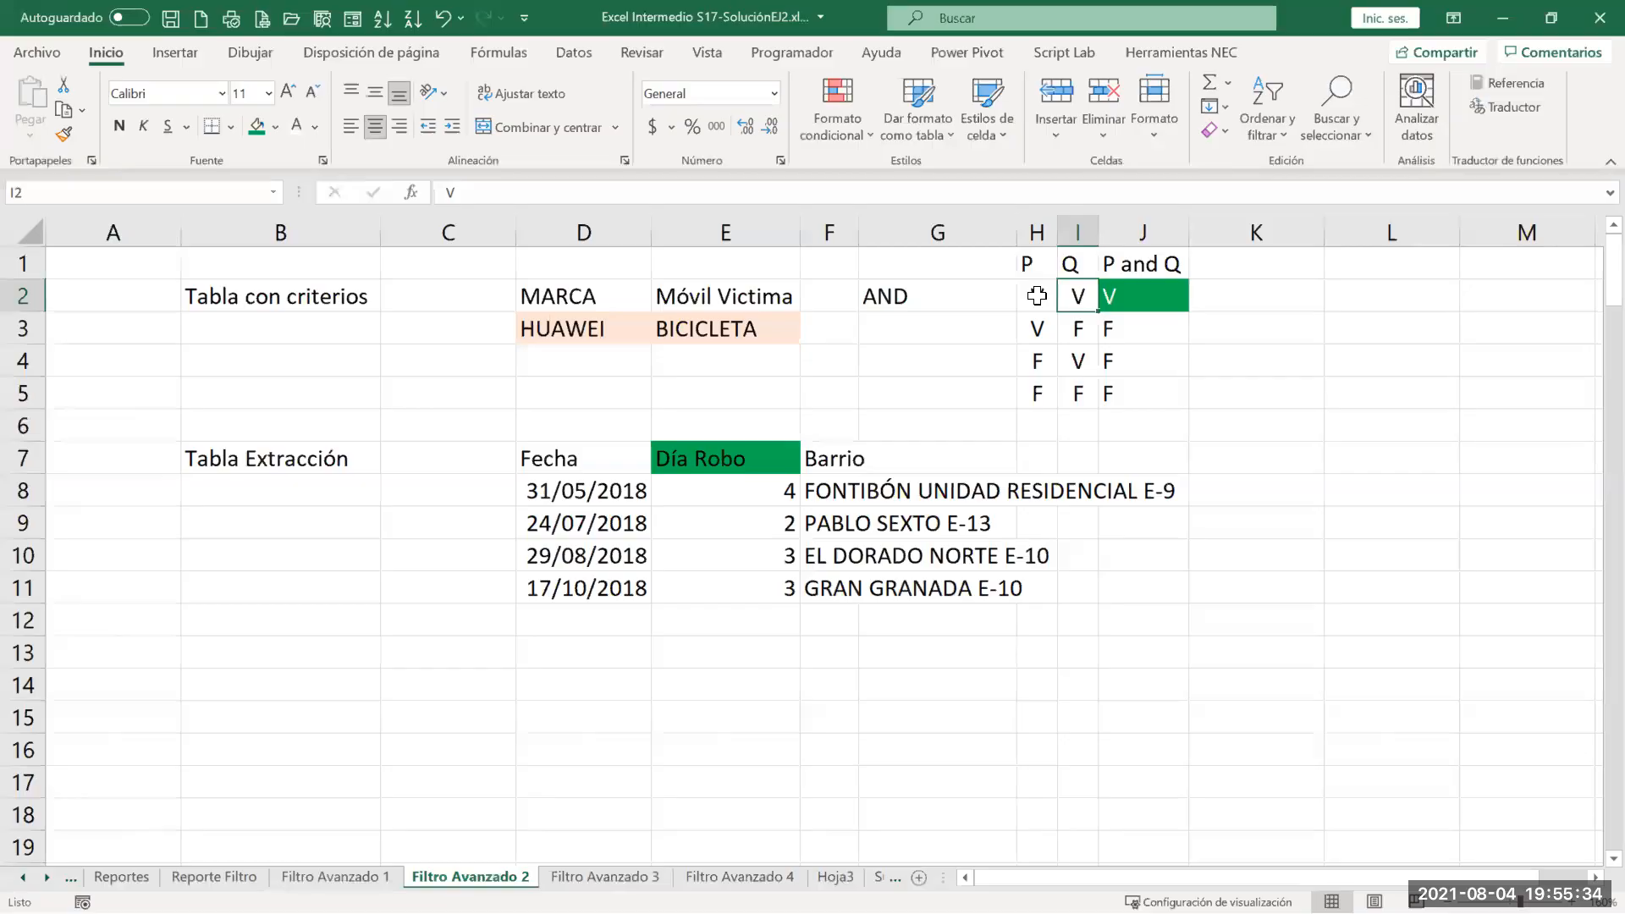
click(1036, 296)
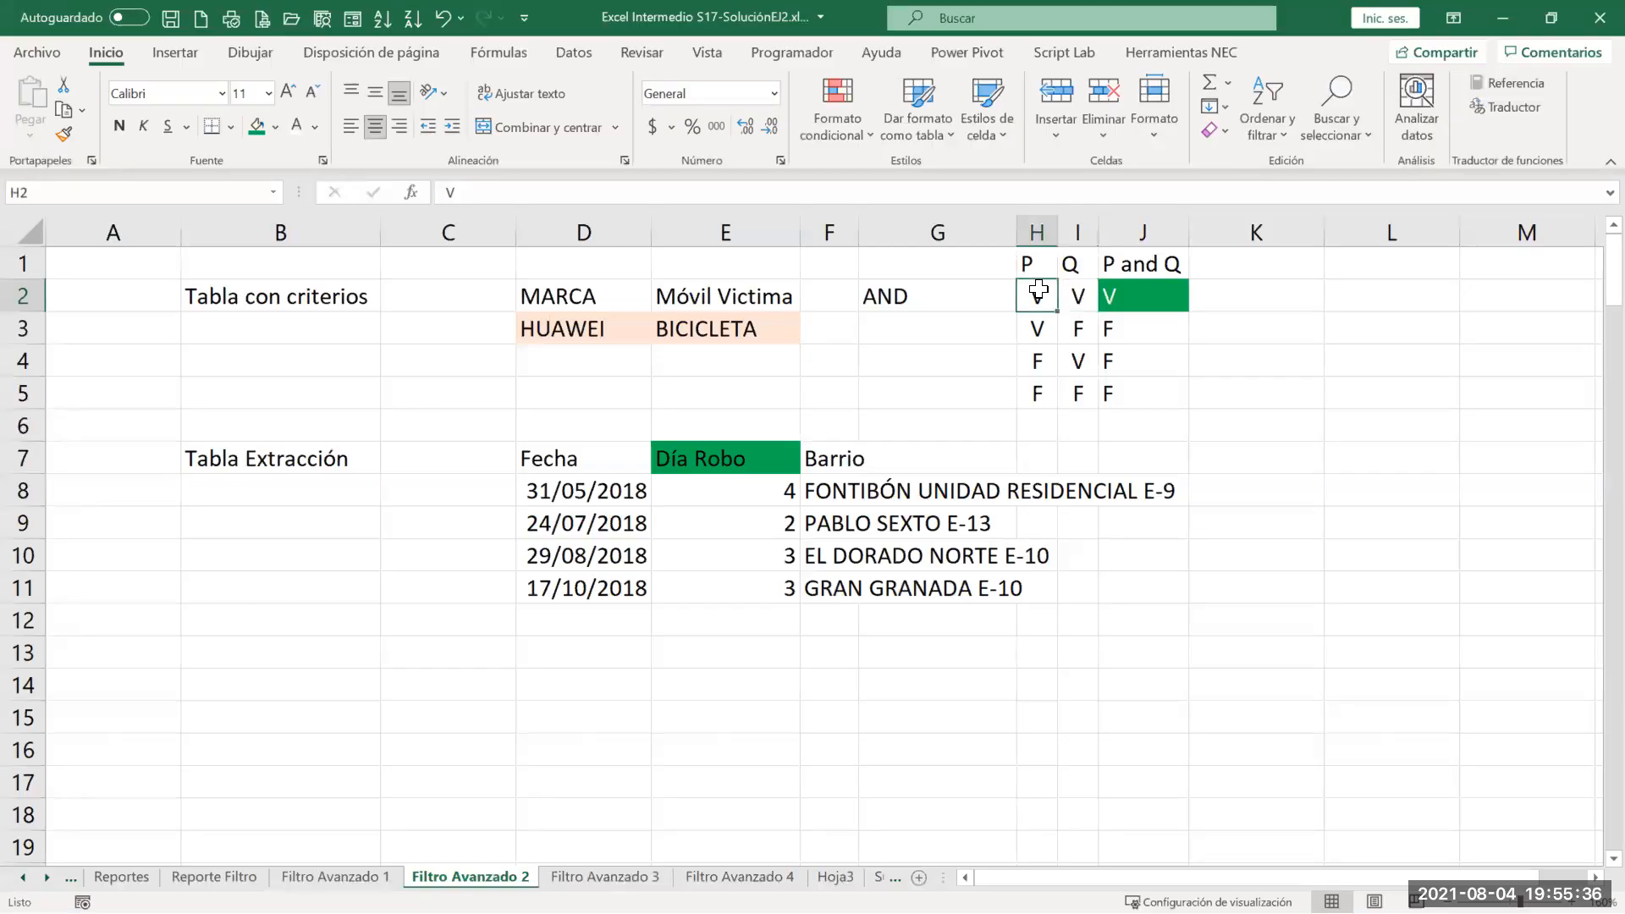
click(1107, 300)
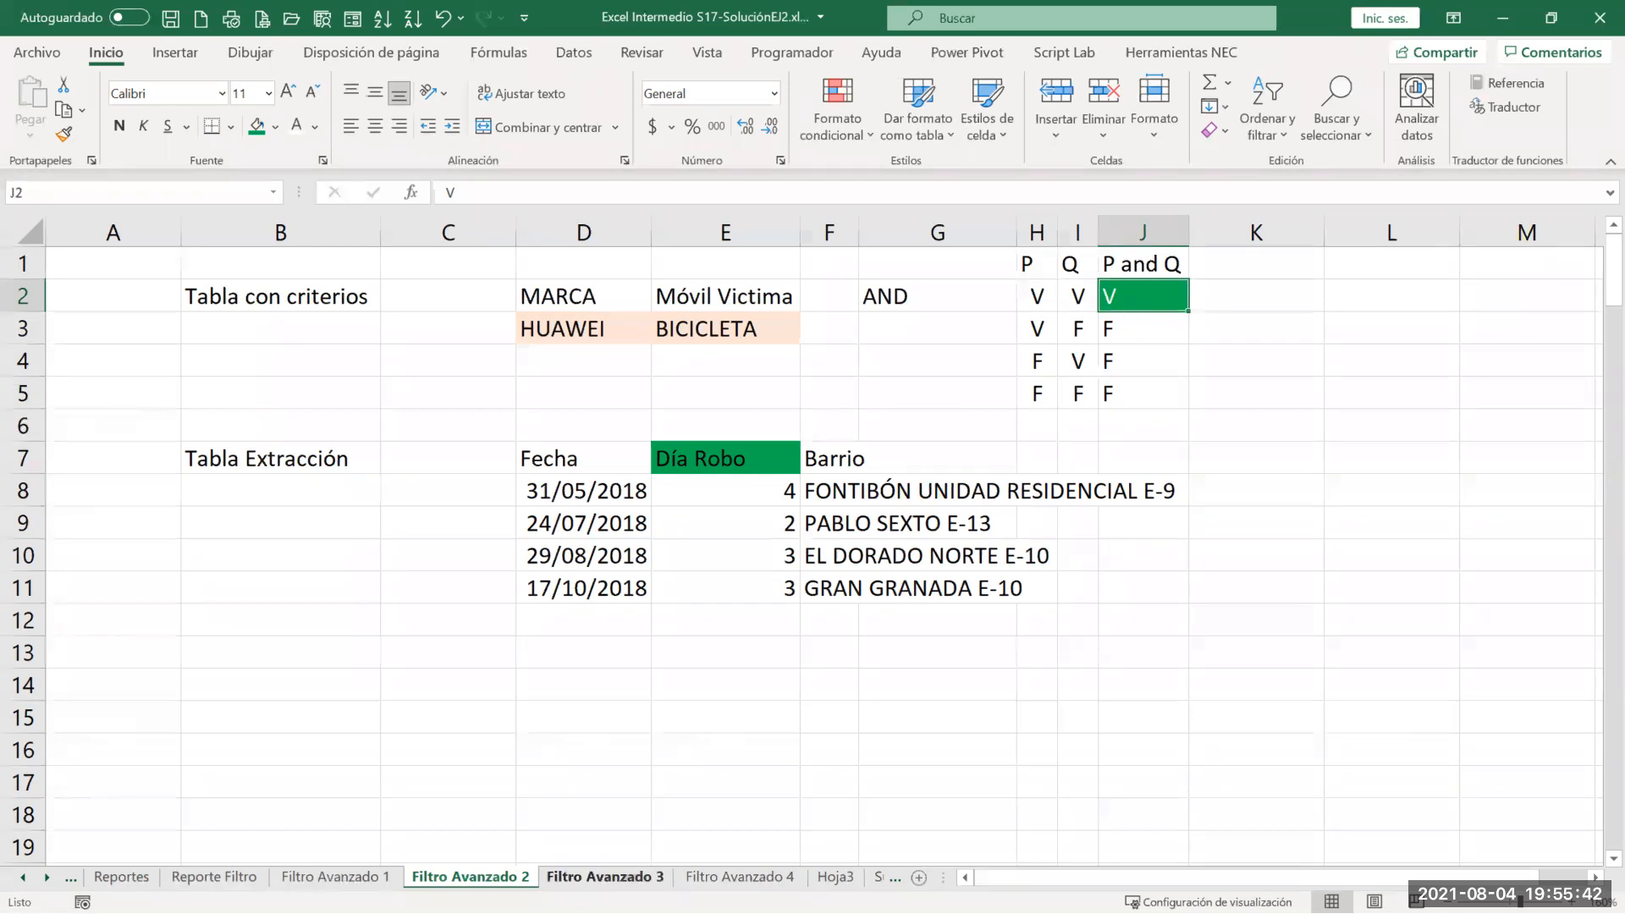
Step: Insert a blank row above row 1 on the Filtro Avanzado 3 sheet
click(604, 877)
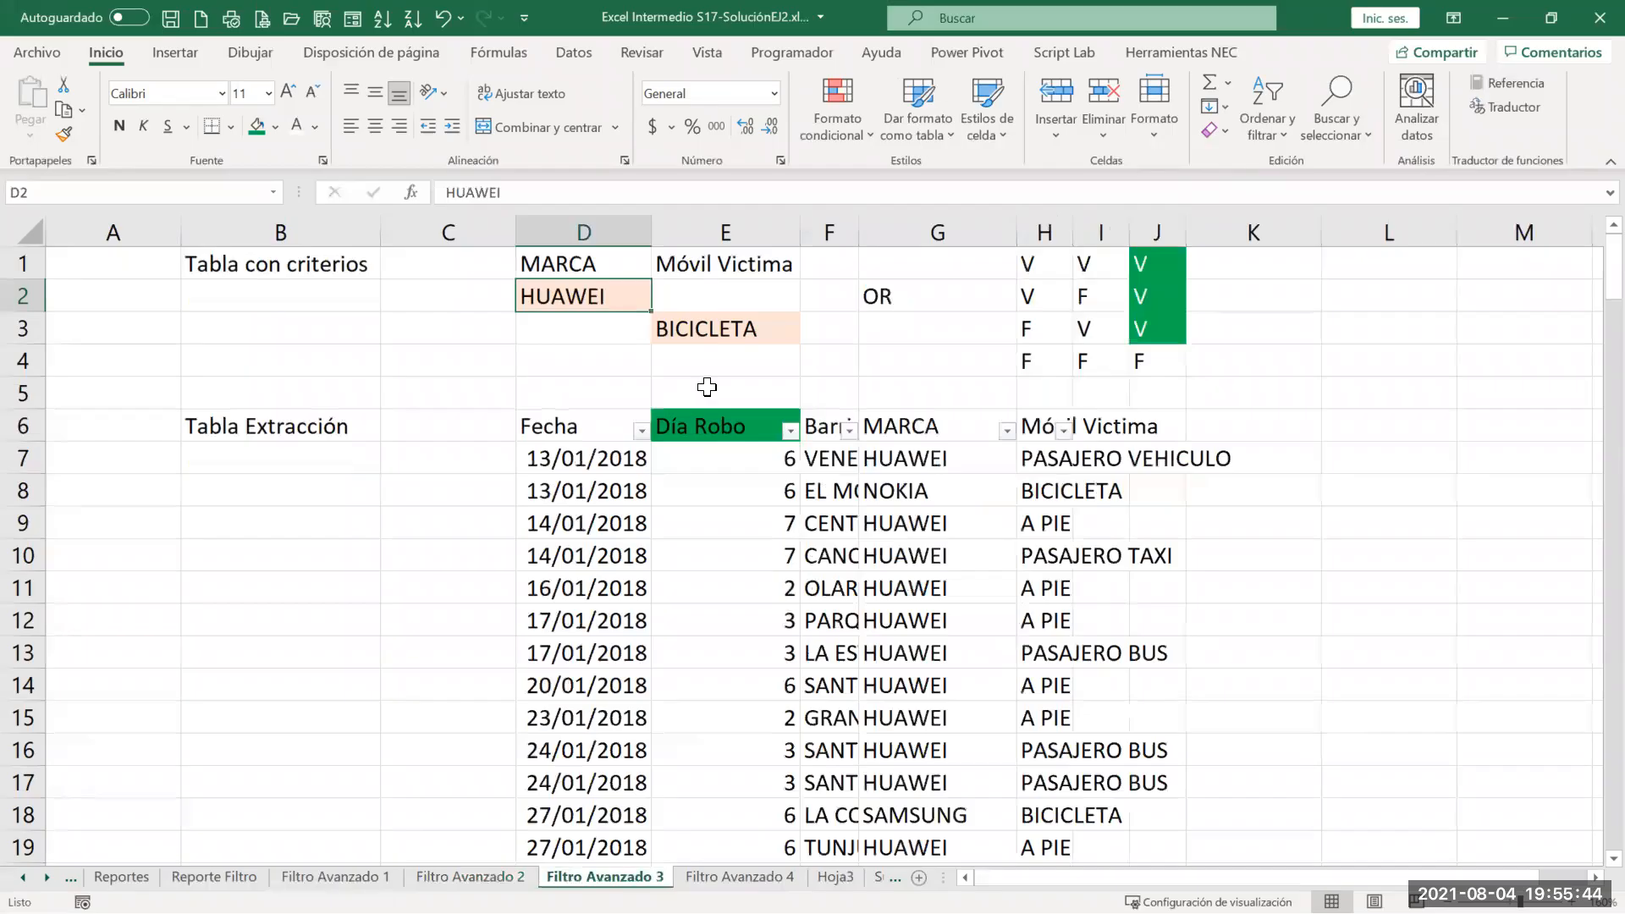
click(26, 263)
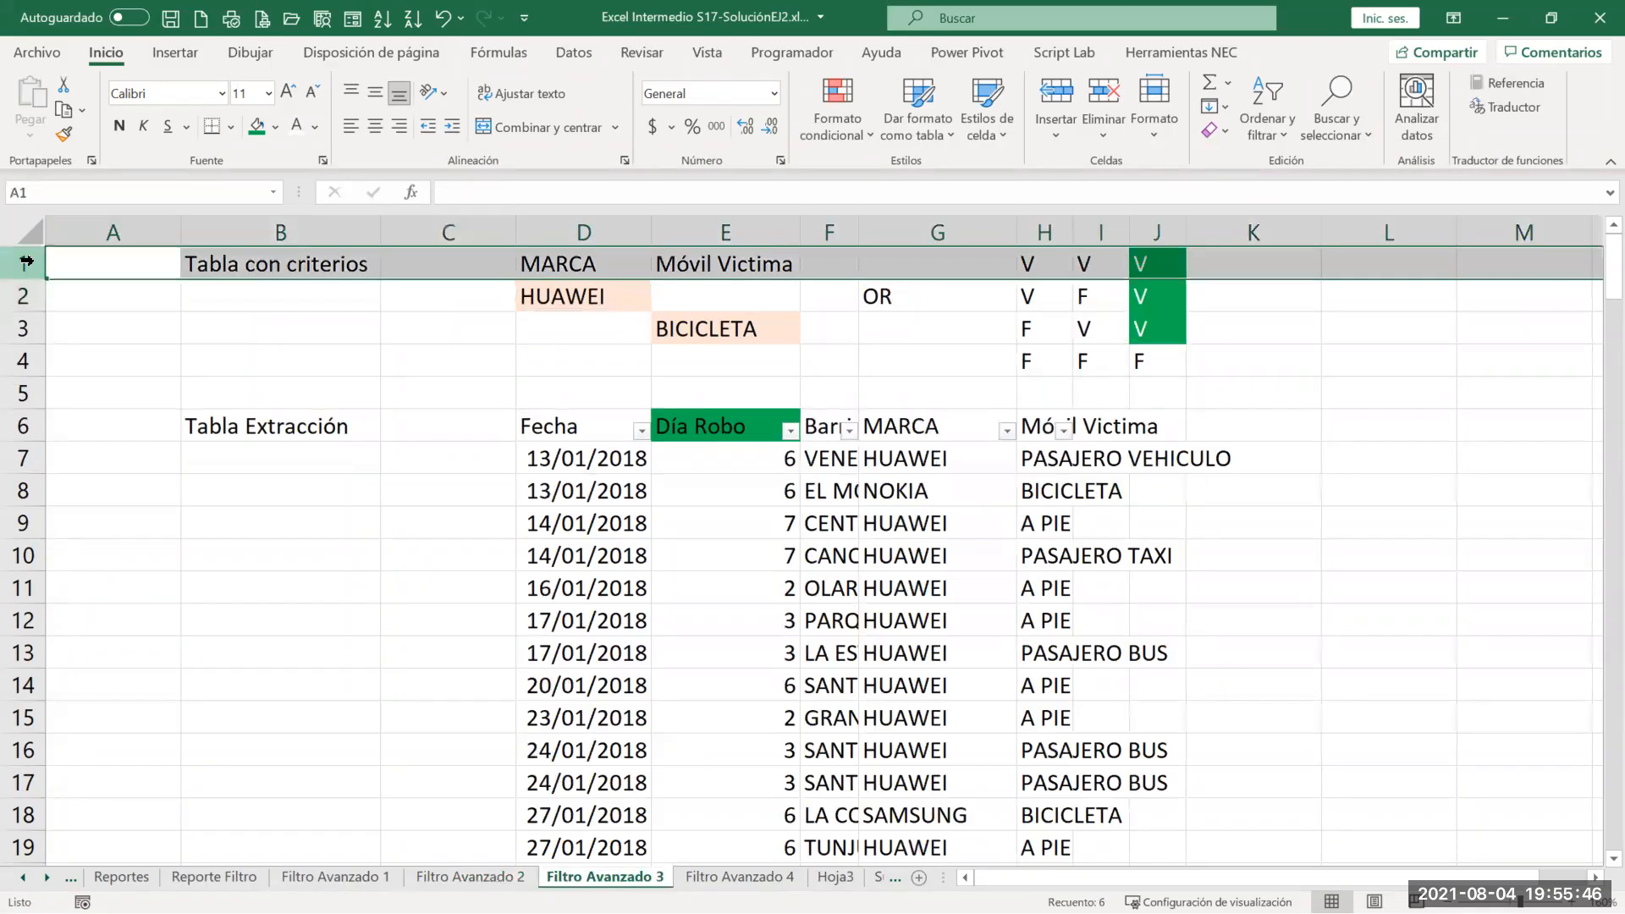
key(ctrl+plus)
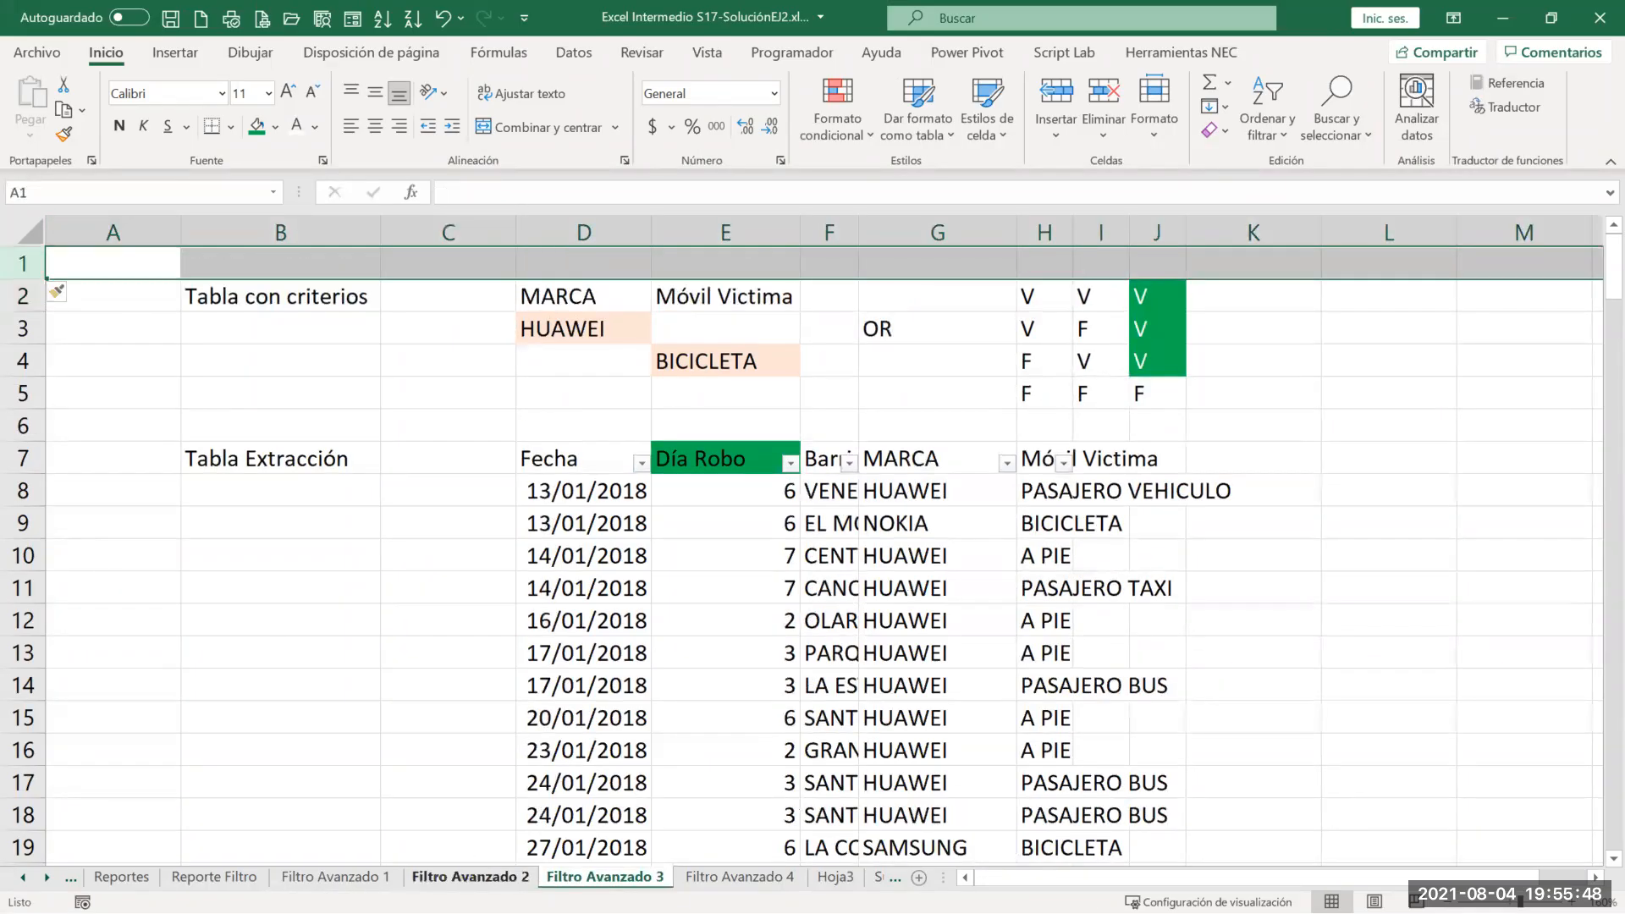
Step: Copy the truth table headings H1:J1 from Filtro Avanzado 2 into H1 on Filtro Avanzado 3
key(ctrl+Page_Up)
drag(1030, 257, 1109, 260)
key(ctrl+c)
click(604, 877)
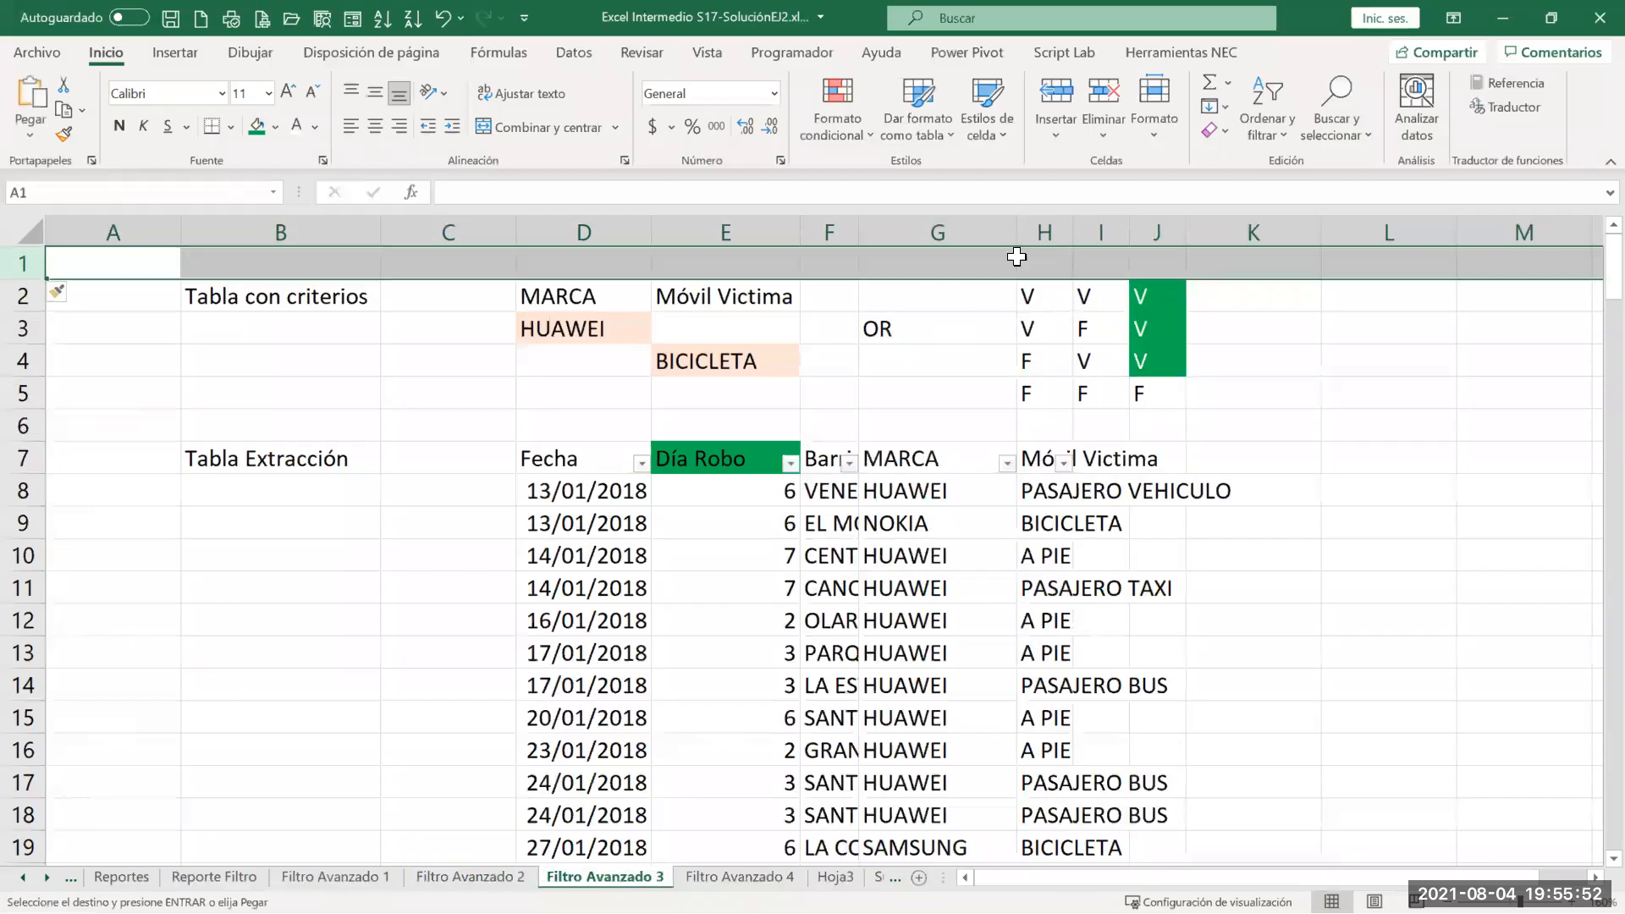
click(1026, 259)
key(ctrl+v)
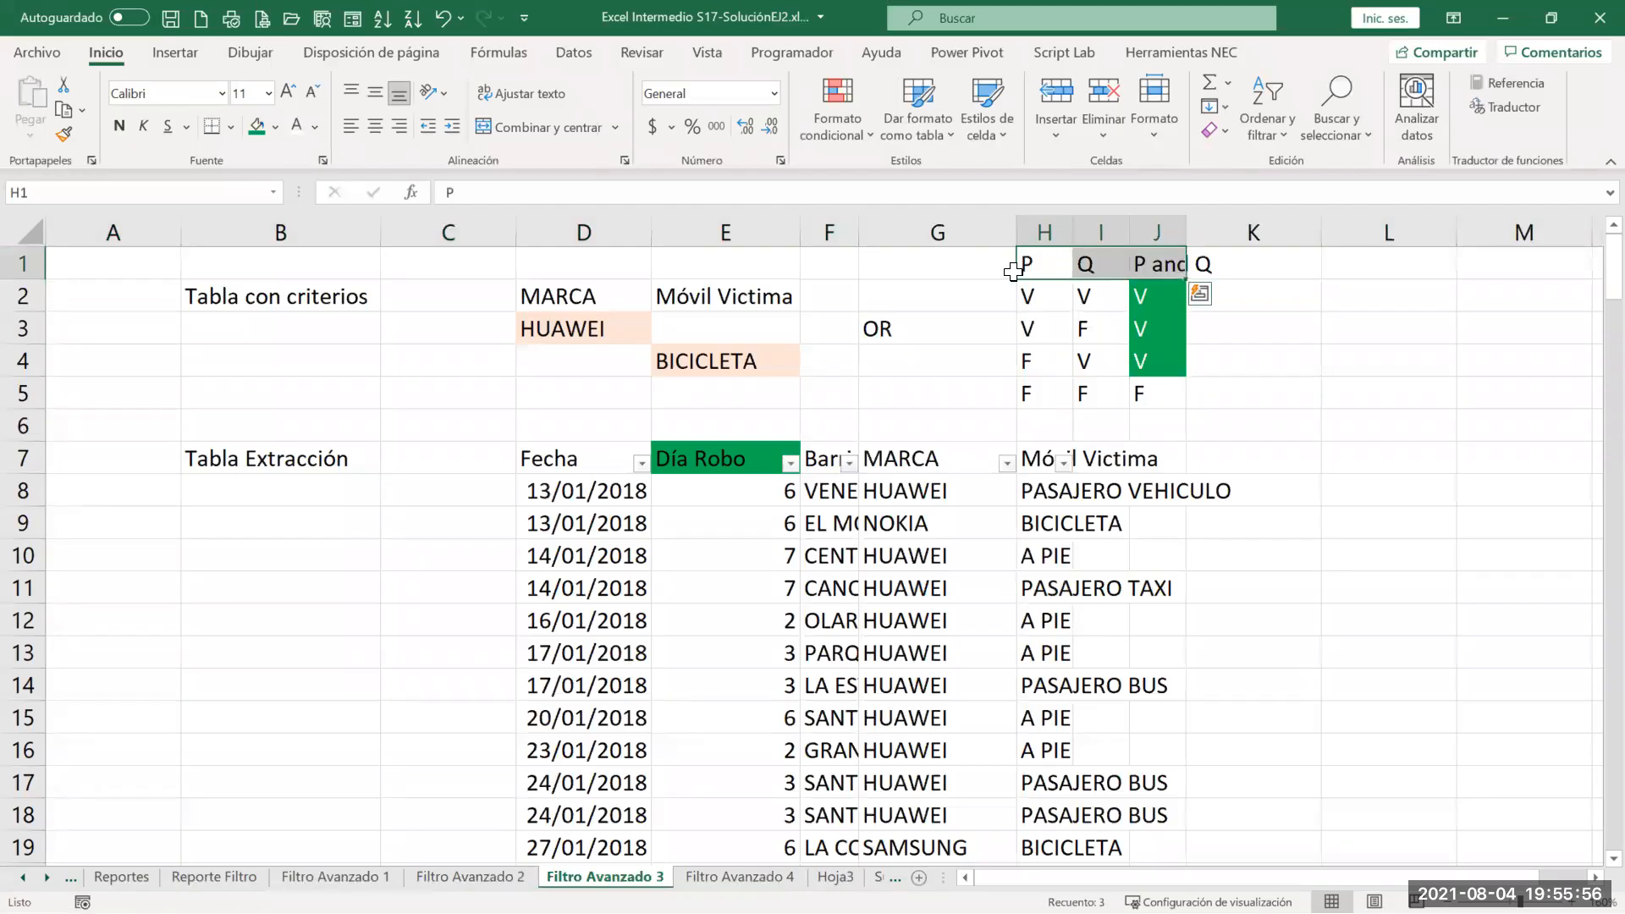
Step: Change the heading in J1 to "P or Q" and autofit column J to it
click(1034, 259)
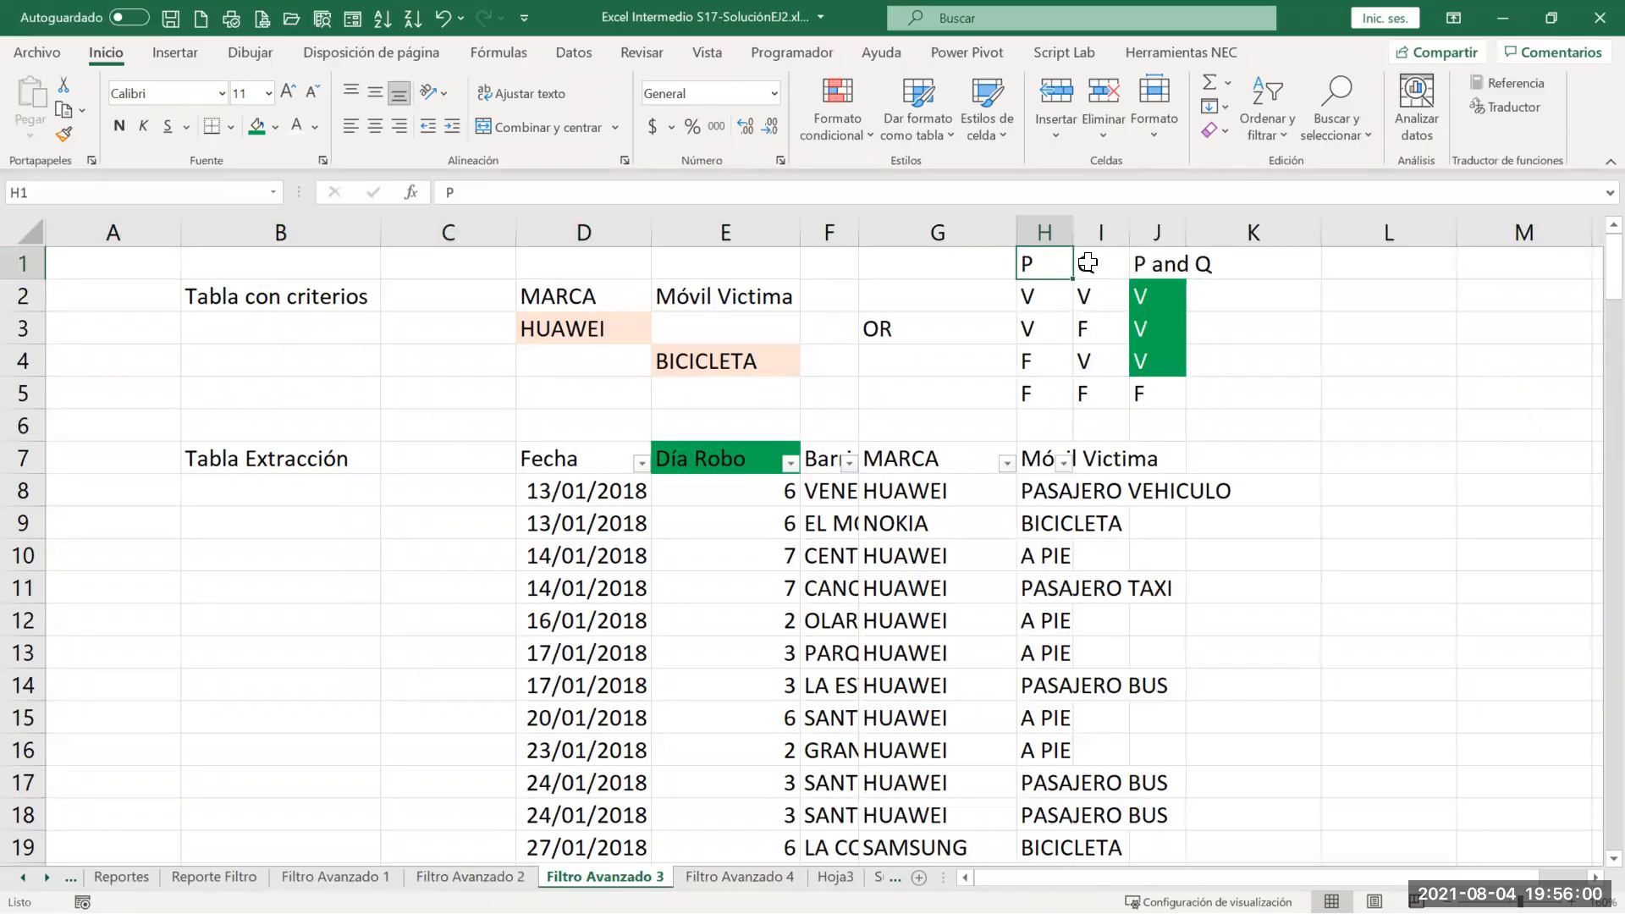
click(1040, 294)
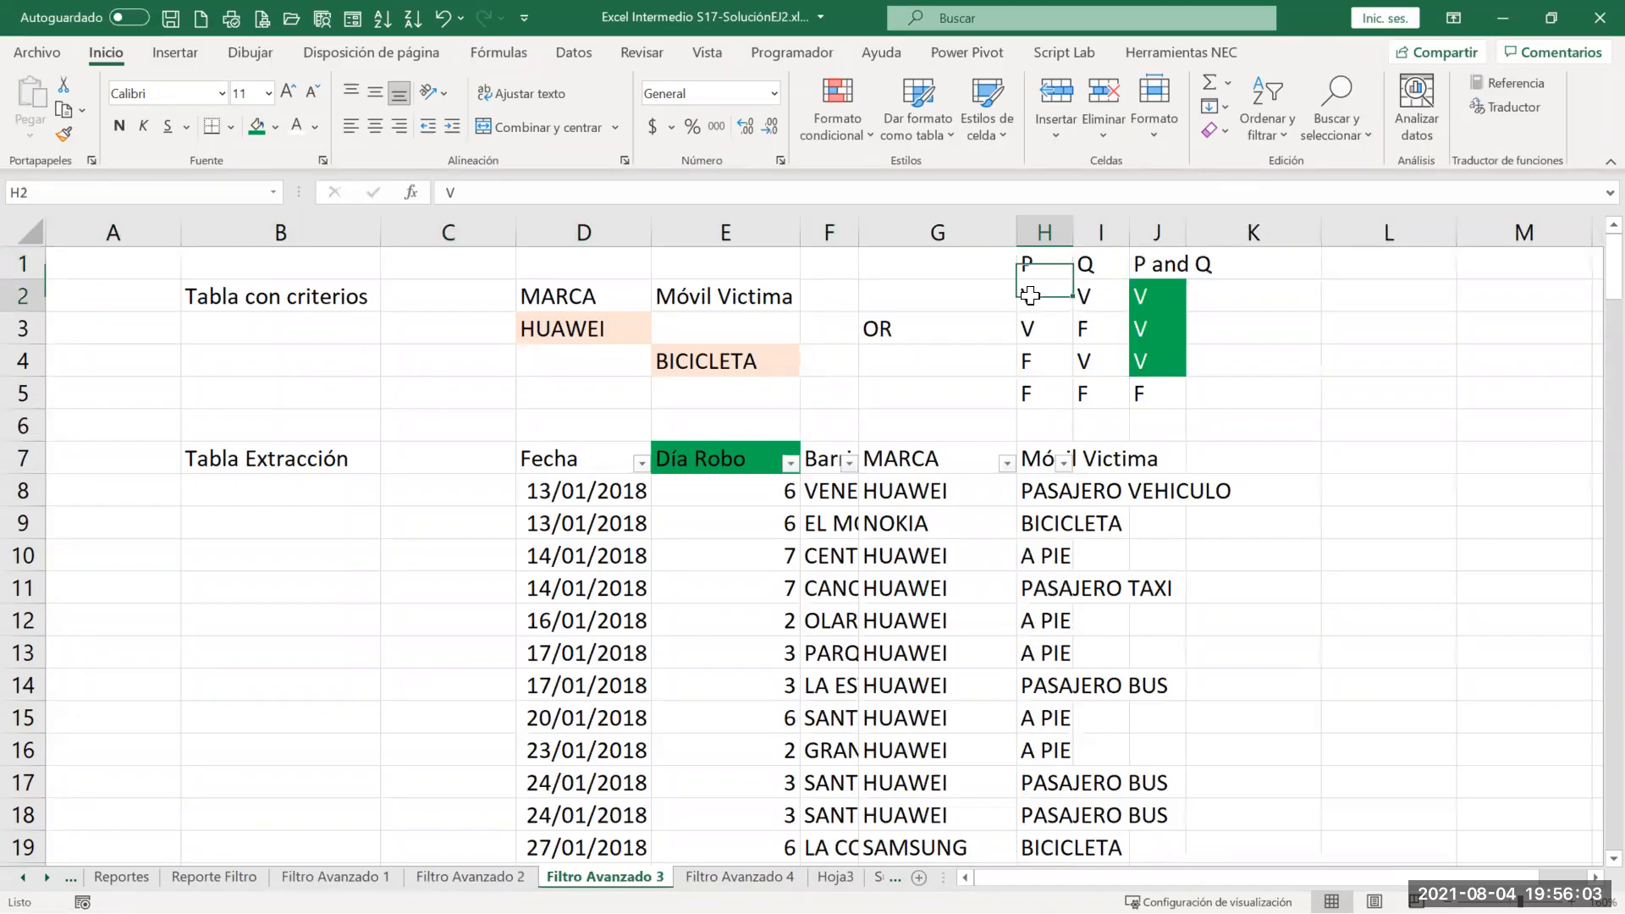
click(1089, 285)
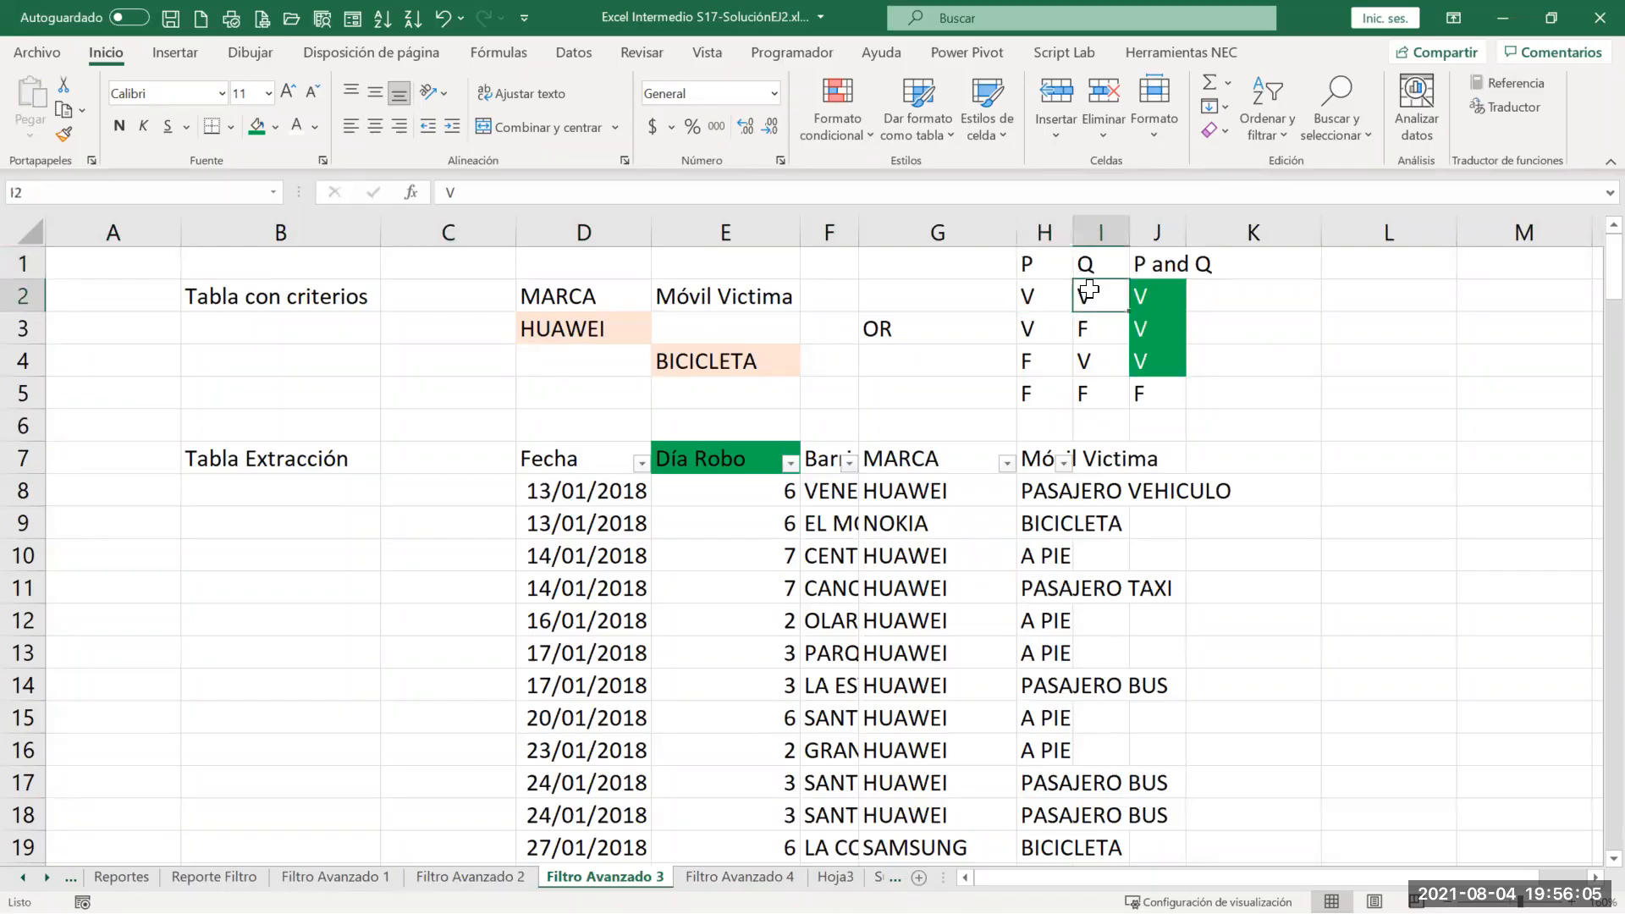
click(1156, 261)
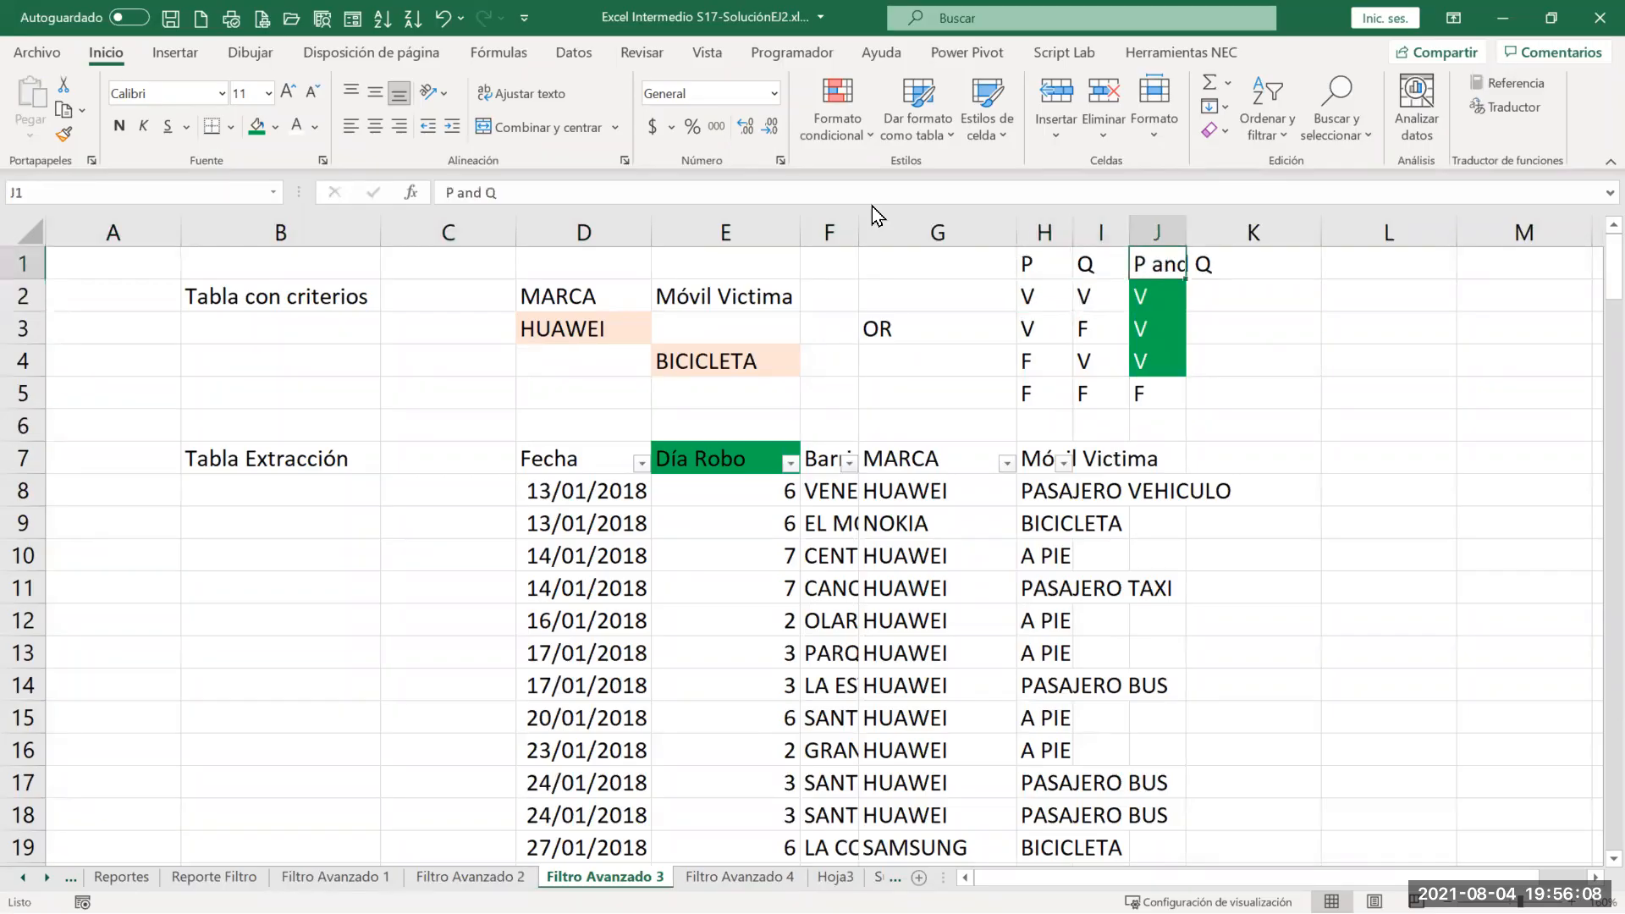
double_click(468, 192)
text(or)
key(Return)
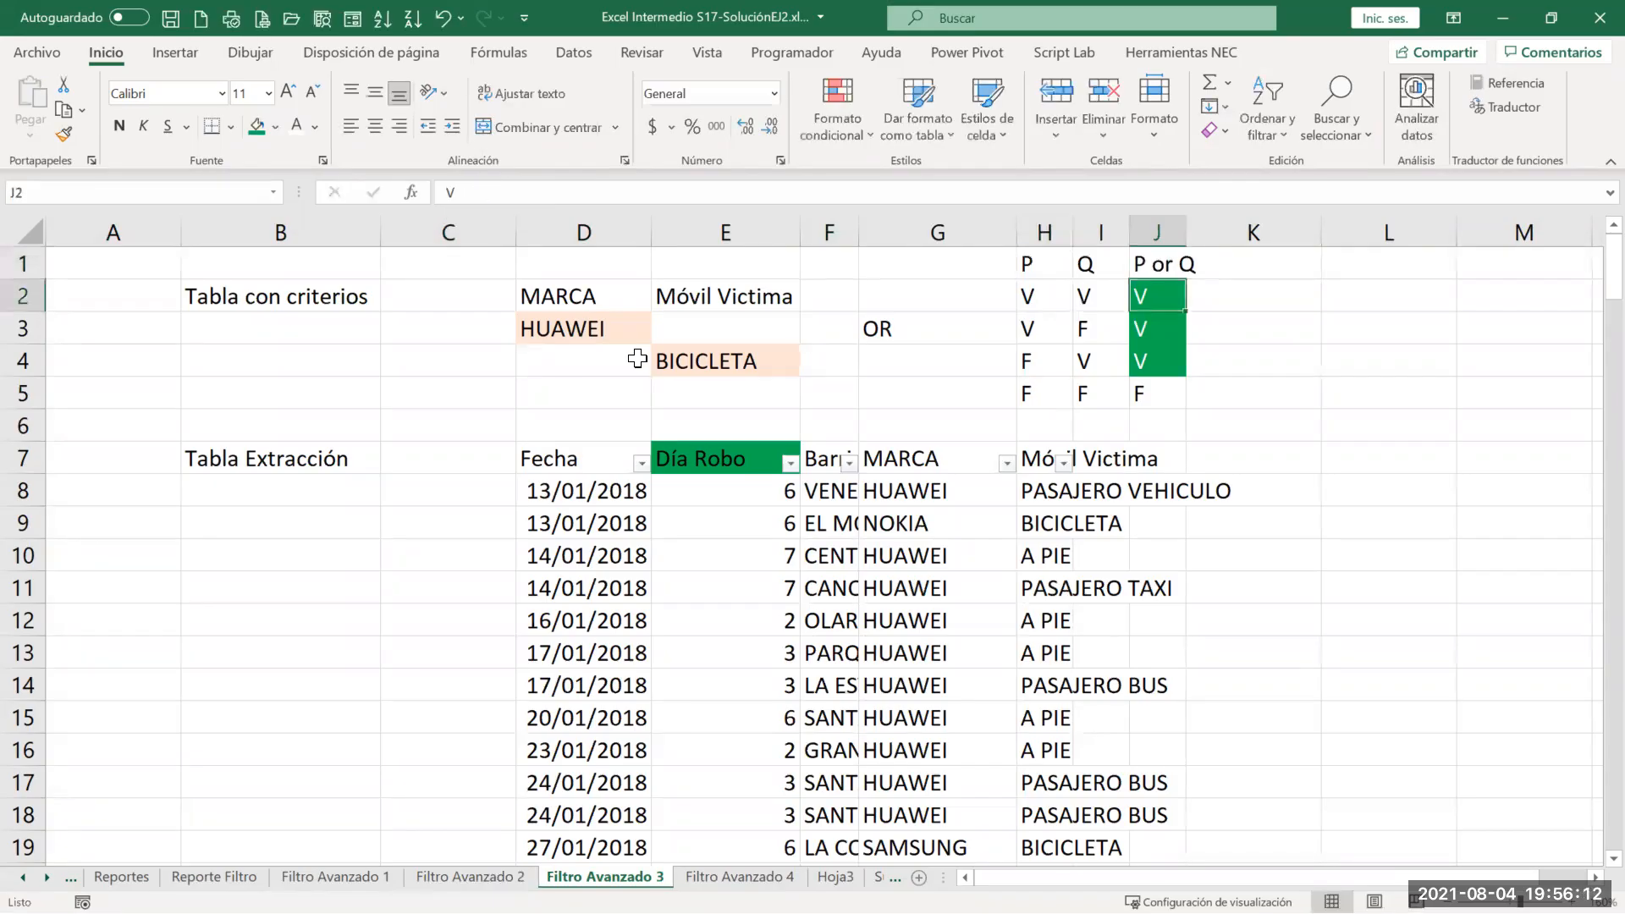
double_click(1185, 232)
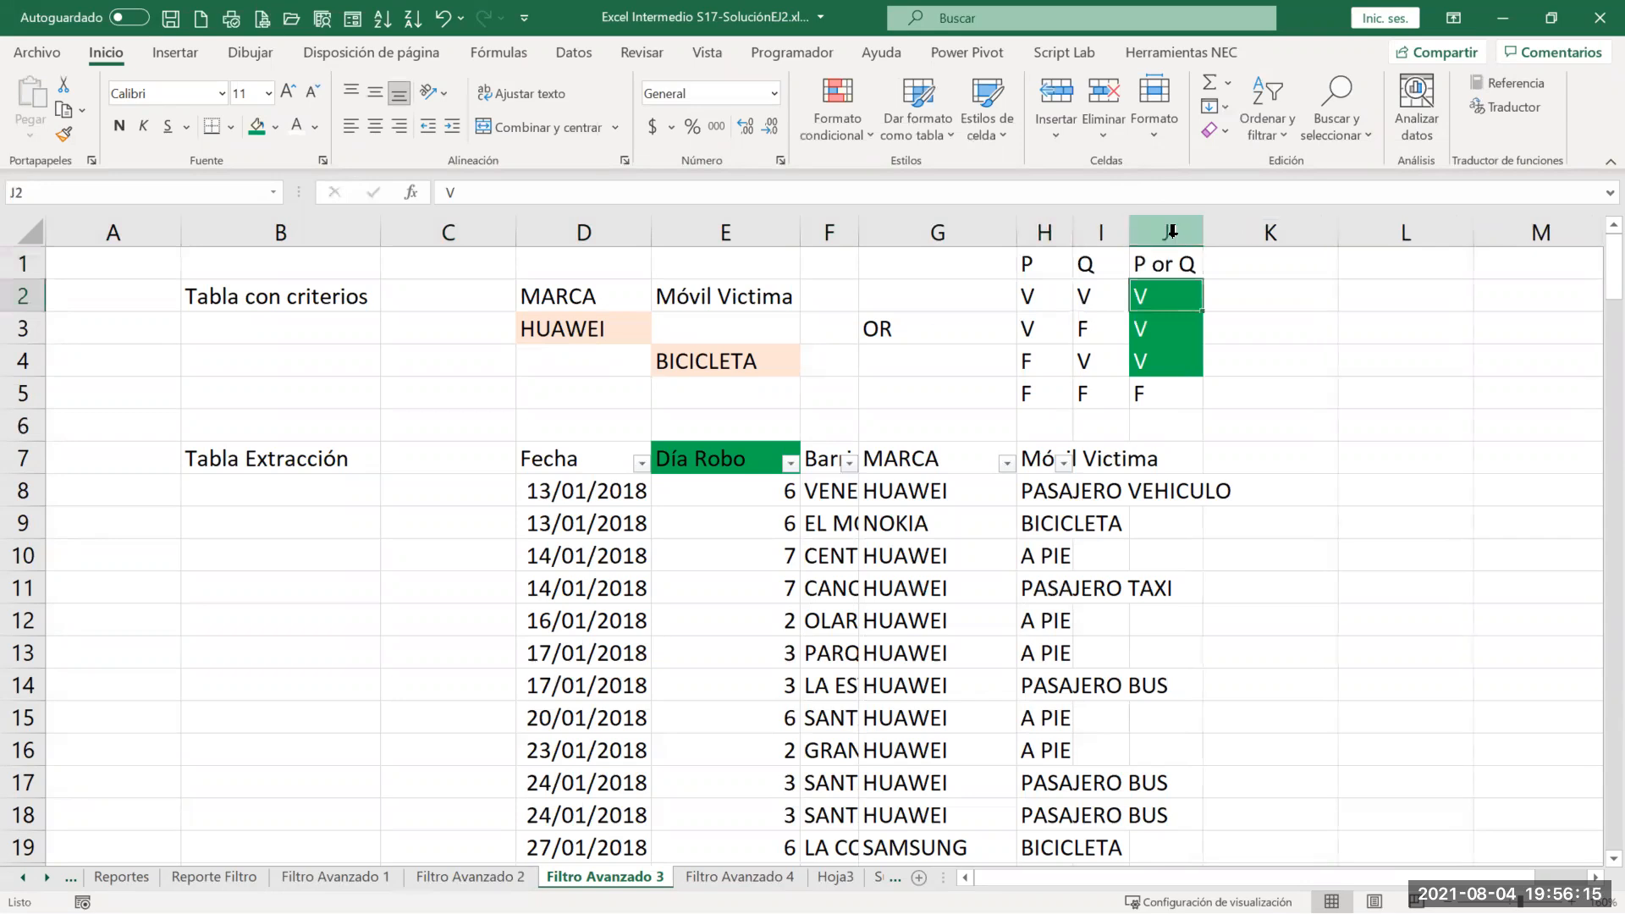
Step: Examine the OR truth table row by row, comparing the P and Q values with the "P or Q" results
click(1041, 325)
click(1139, 328)
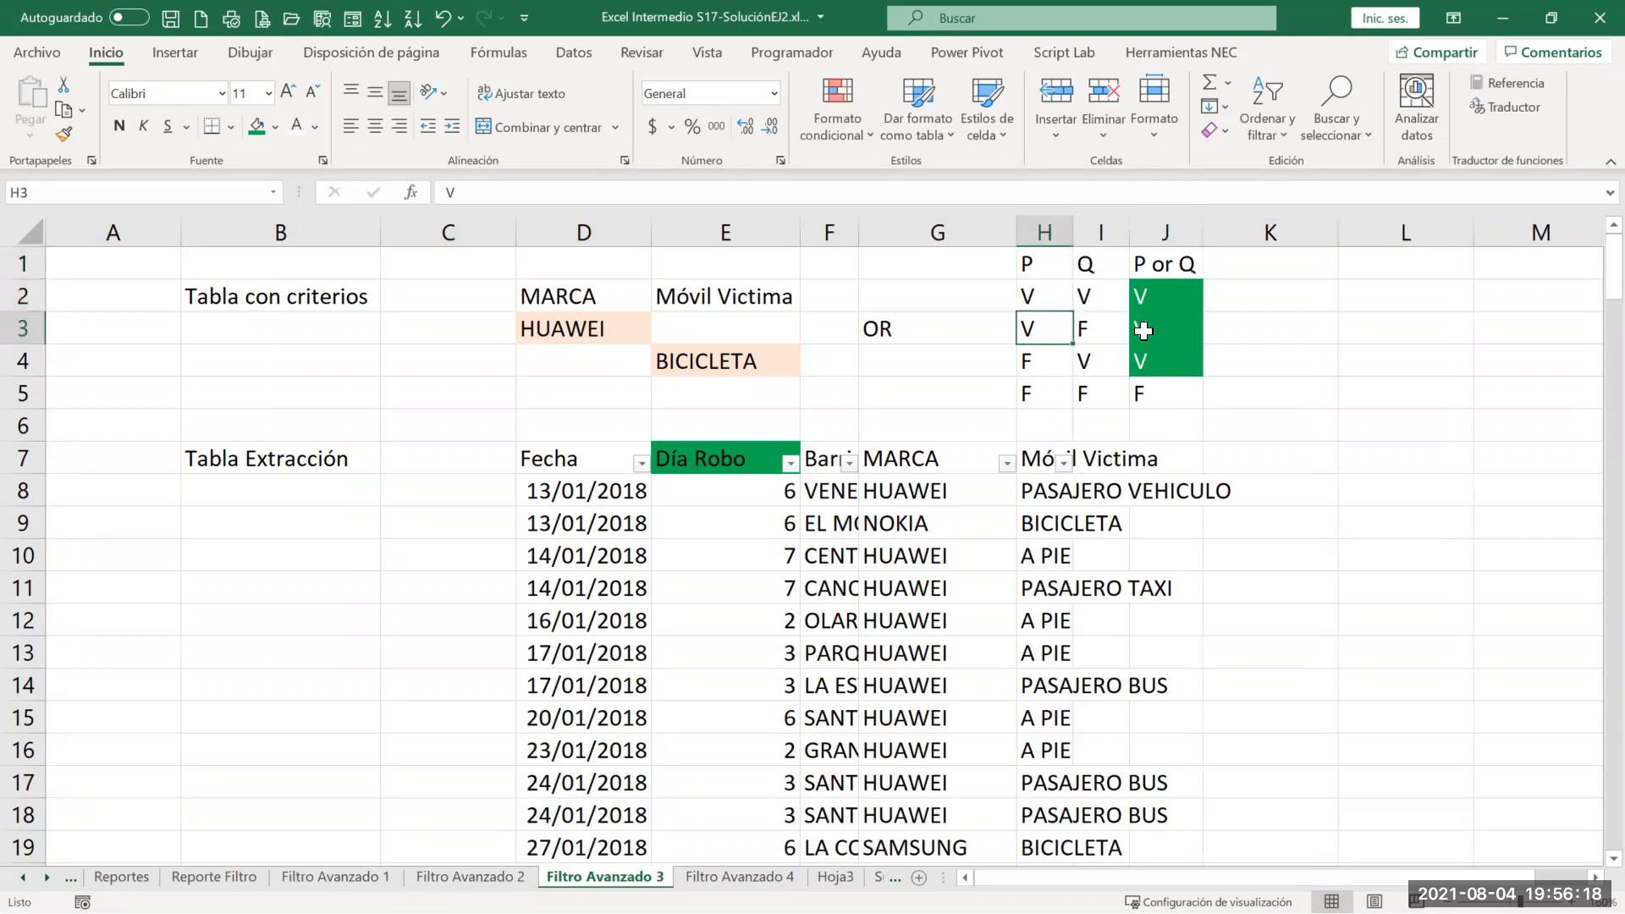
click(1094, 336)
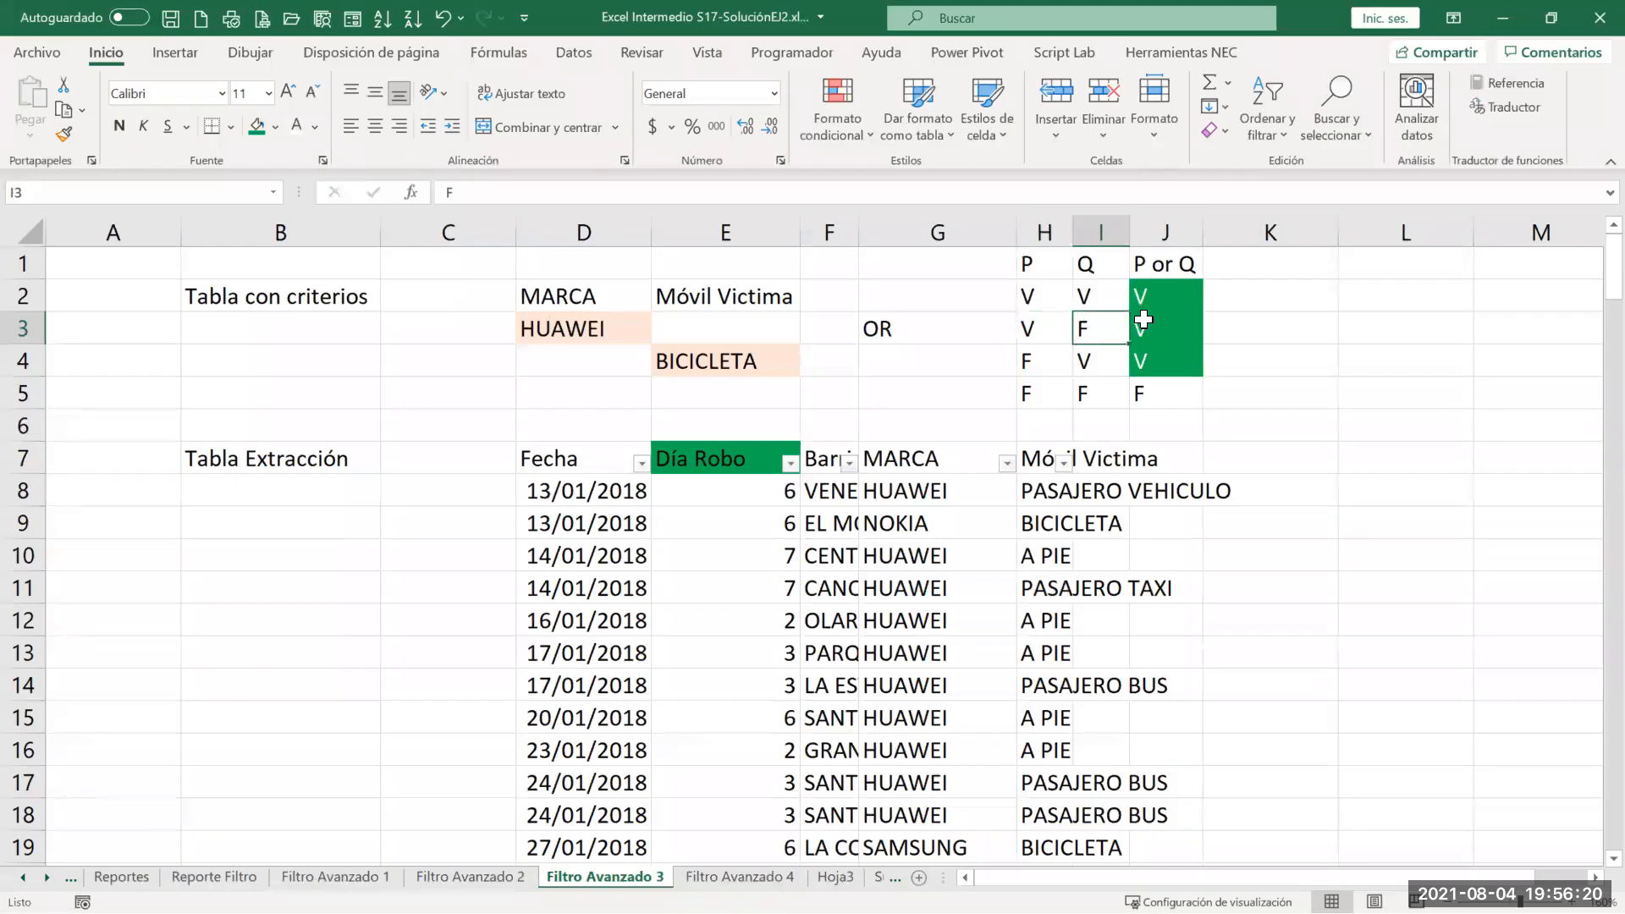
click(1141, 322)
click(1018, 359)
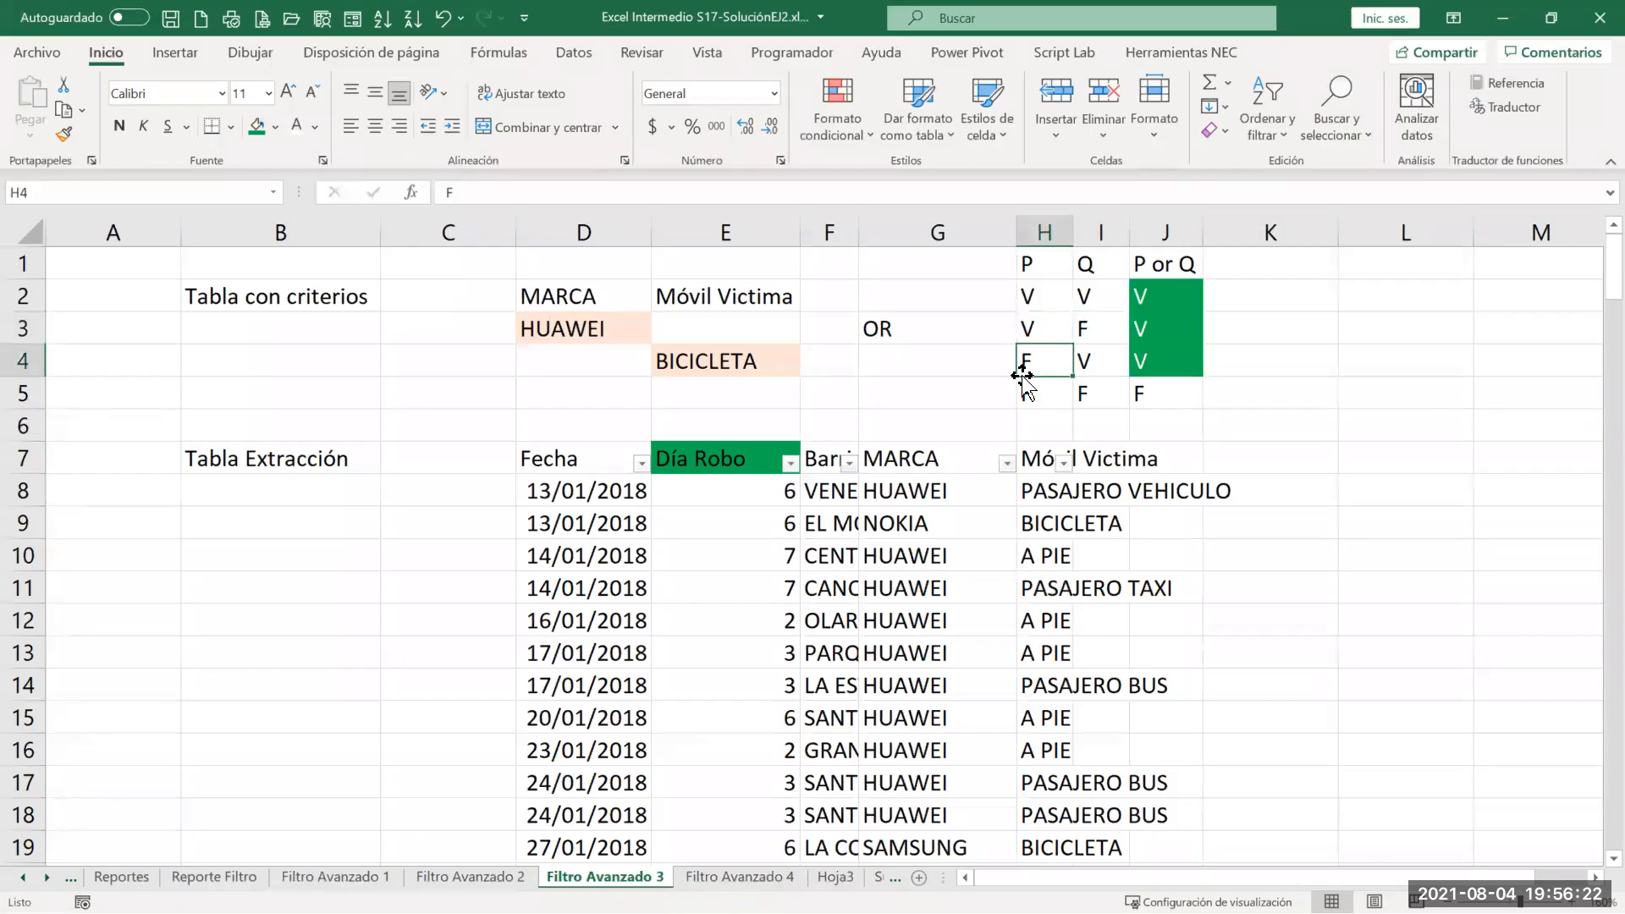
click(1085, 360)
click(1142, 356)
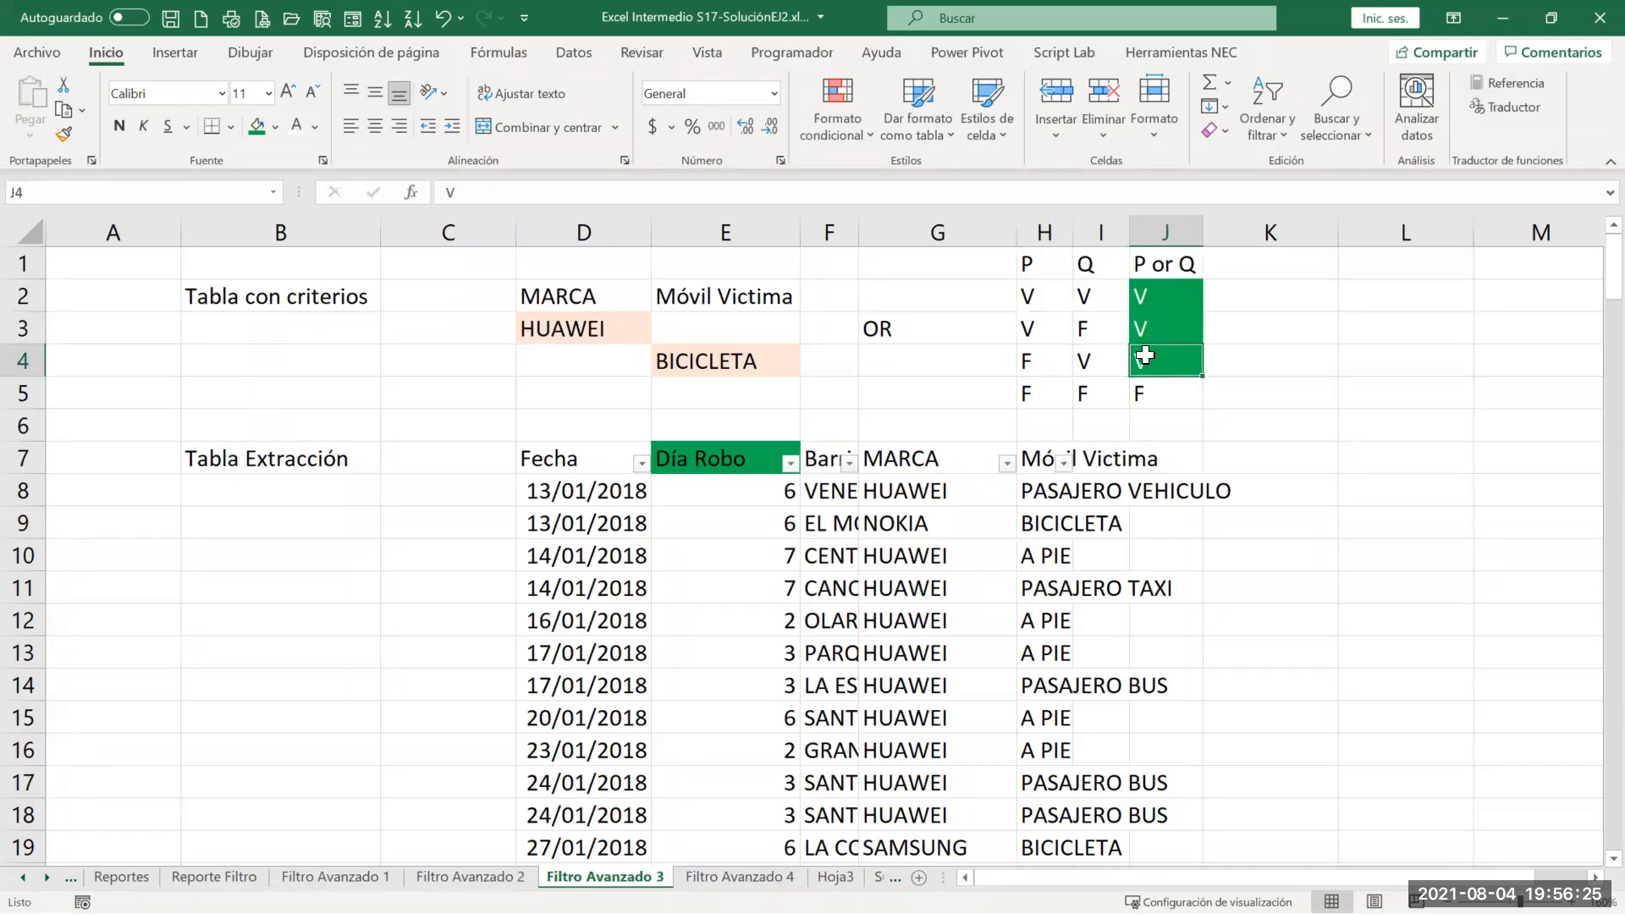
click(1036, 387)
click(1076, 392)
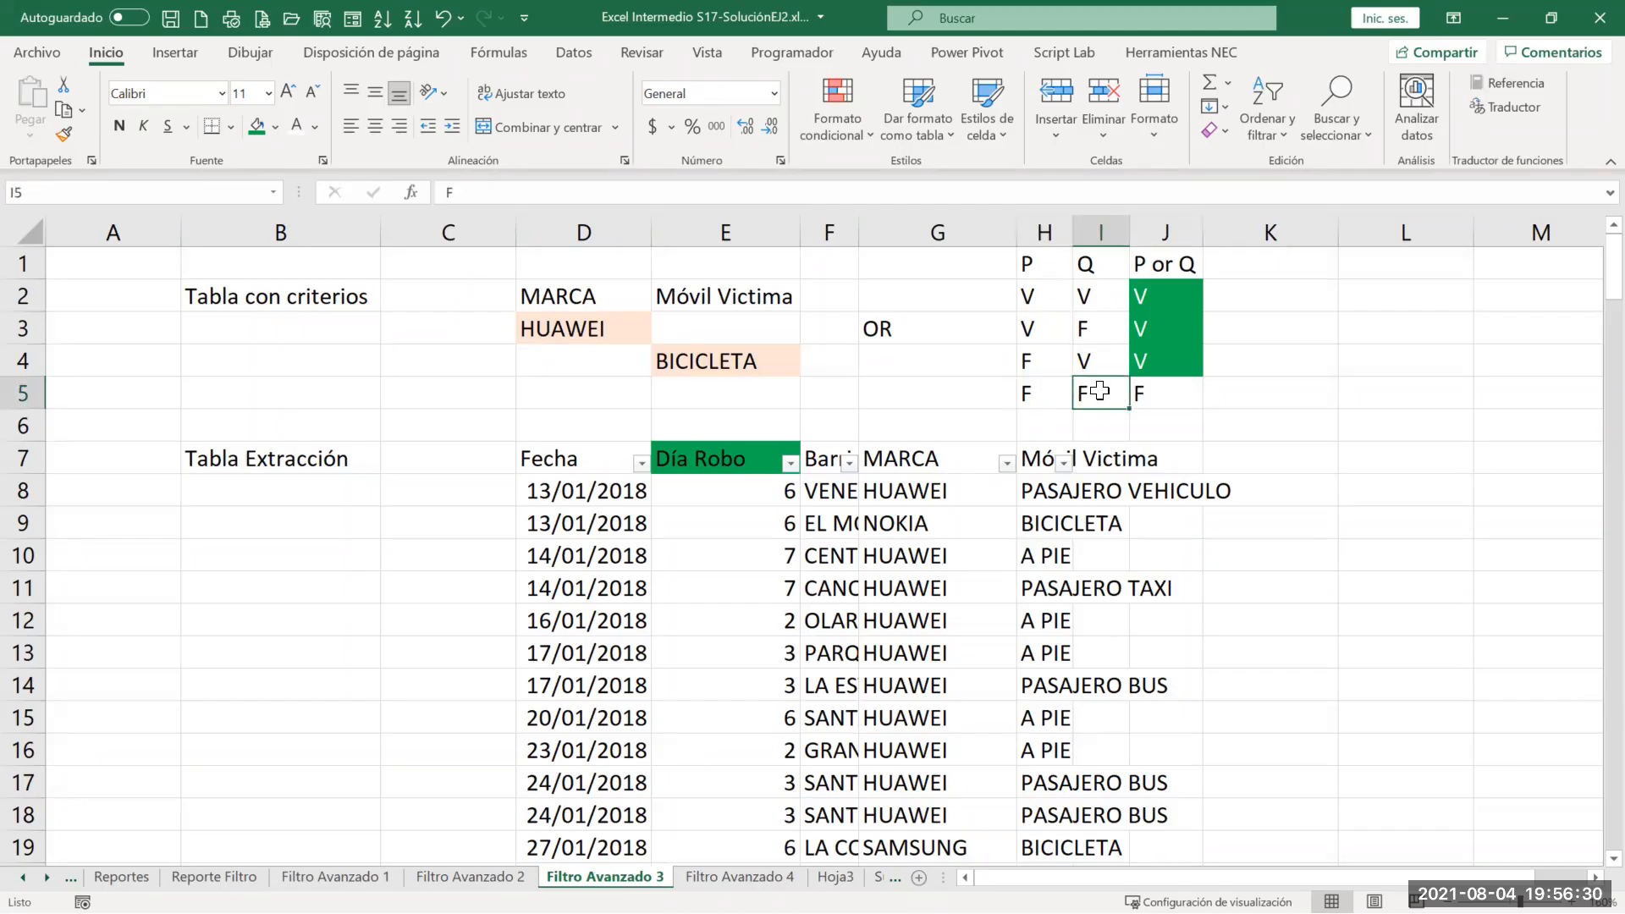
click(1167, 401)
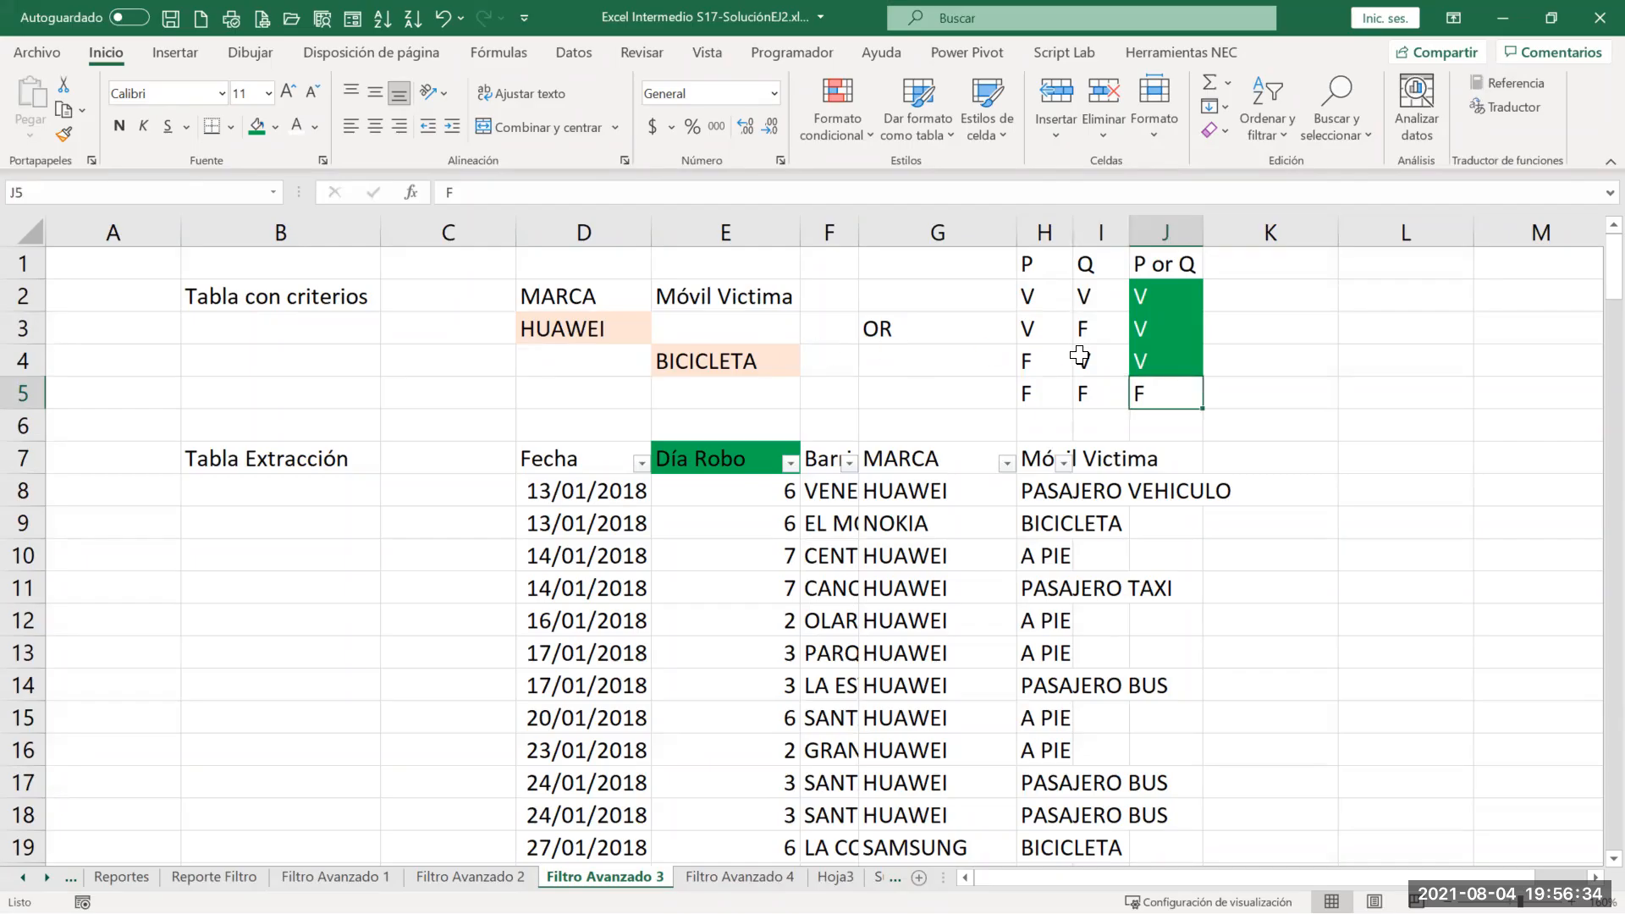
click(1174, 312)
drag(1174, 312, 1168, 364)
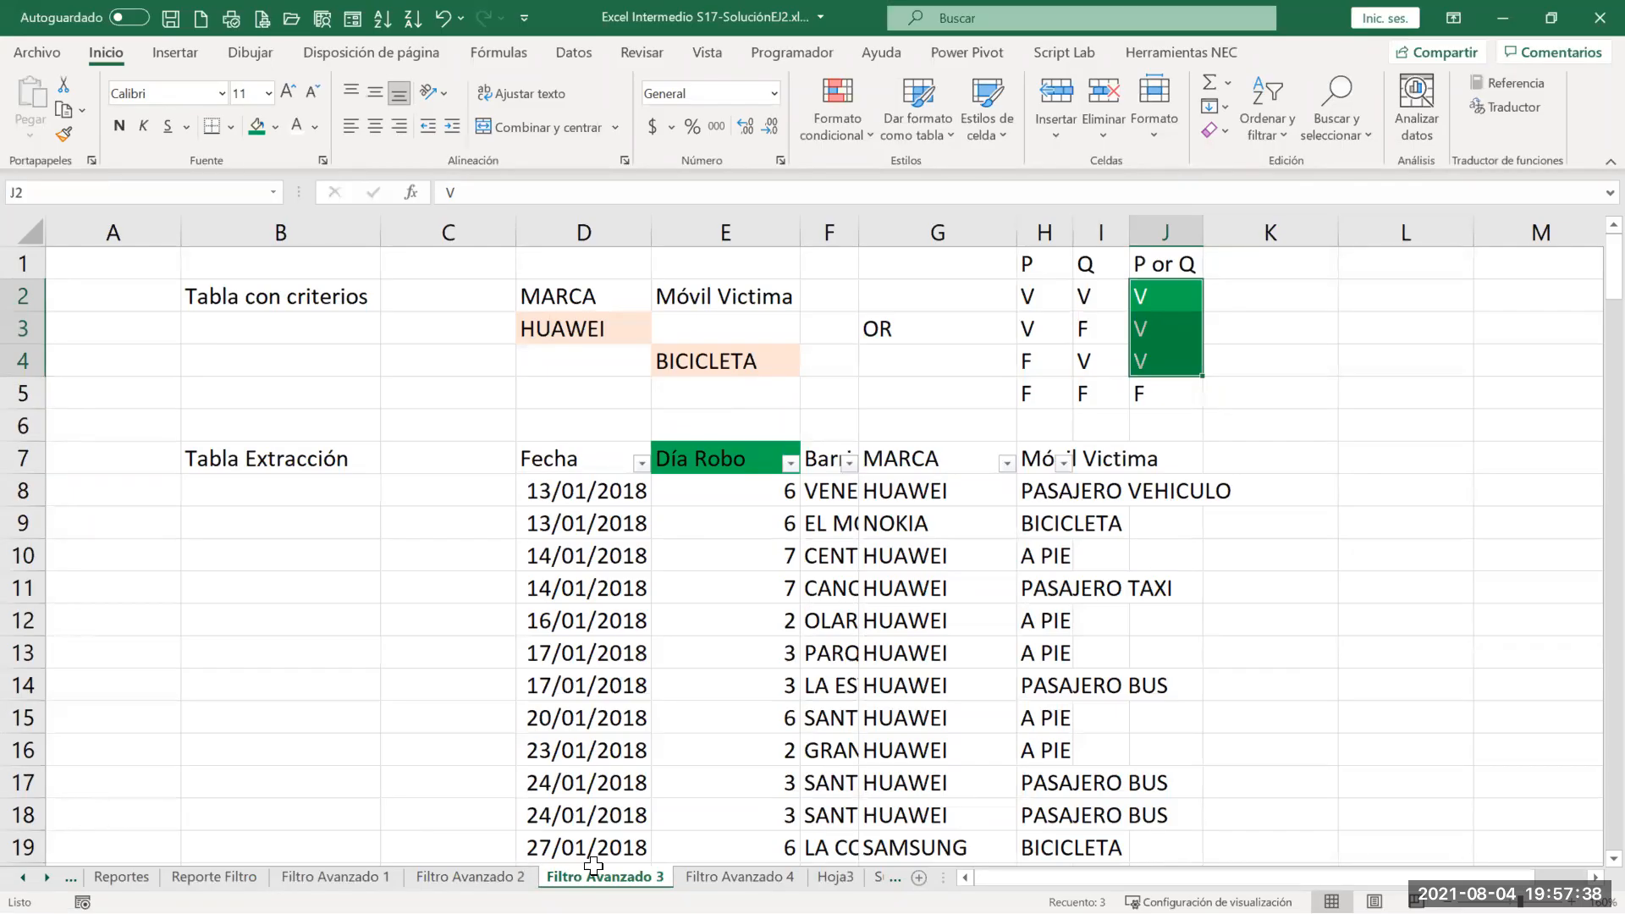
Step: Duplicate the Filtro Avanzado 4 sheet directly after the original and save the workbook
click(740, 877)
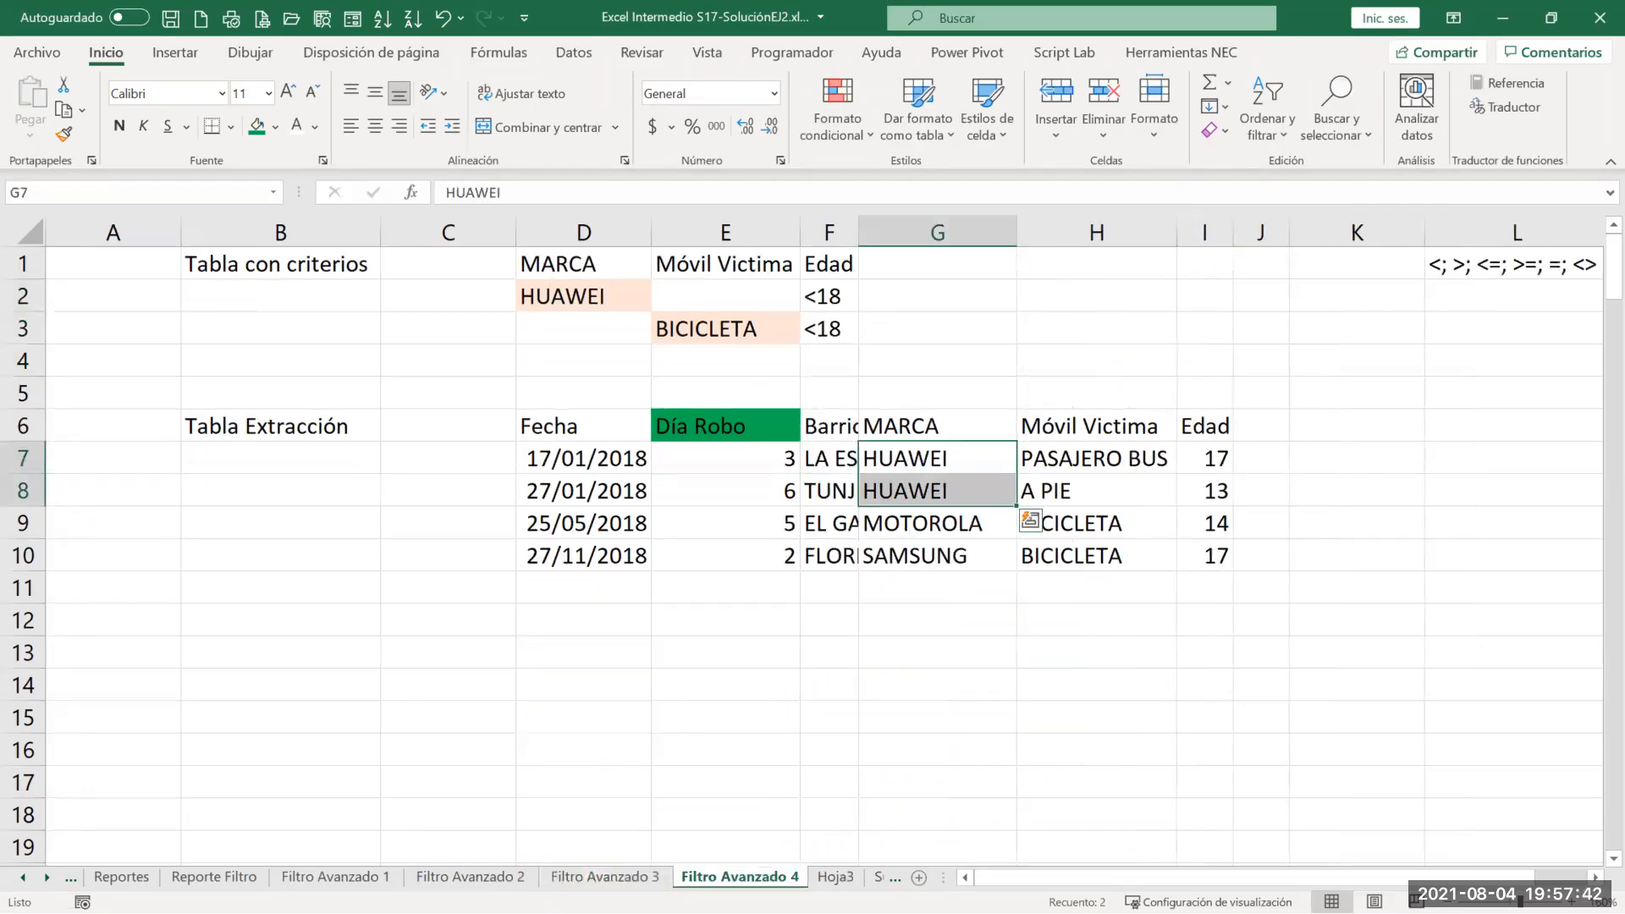
drag(762, 877, 837, 836)
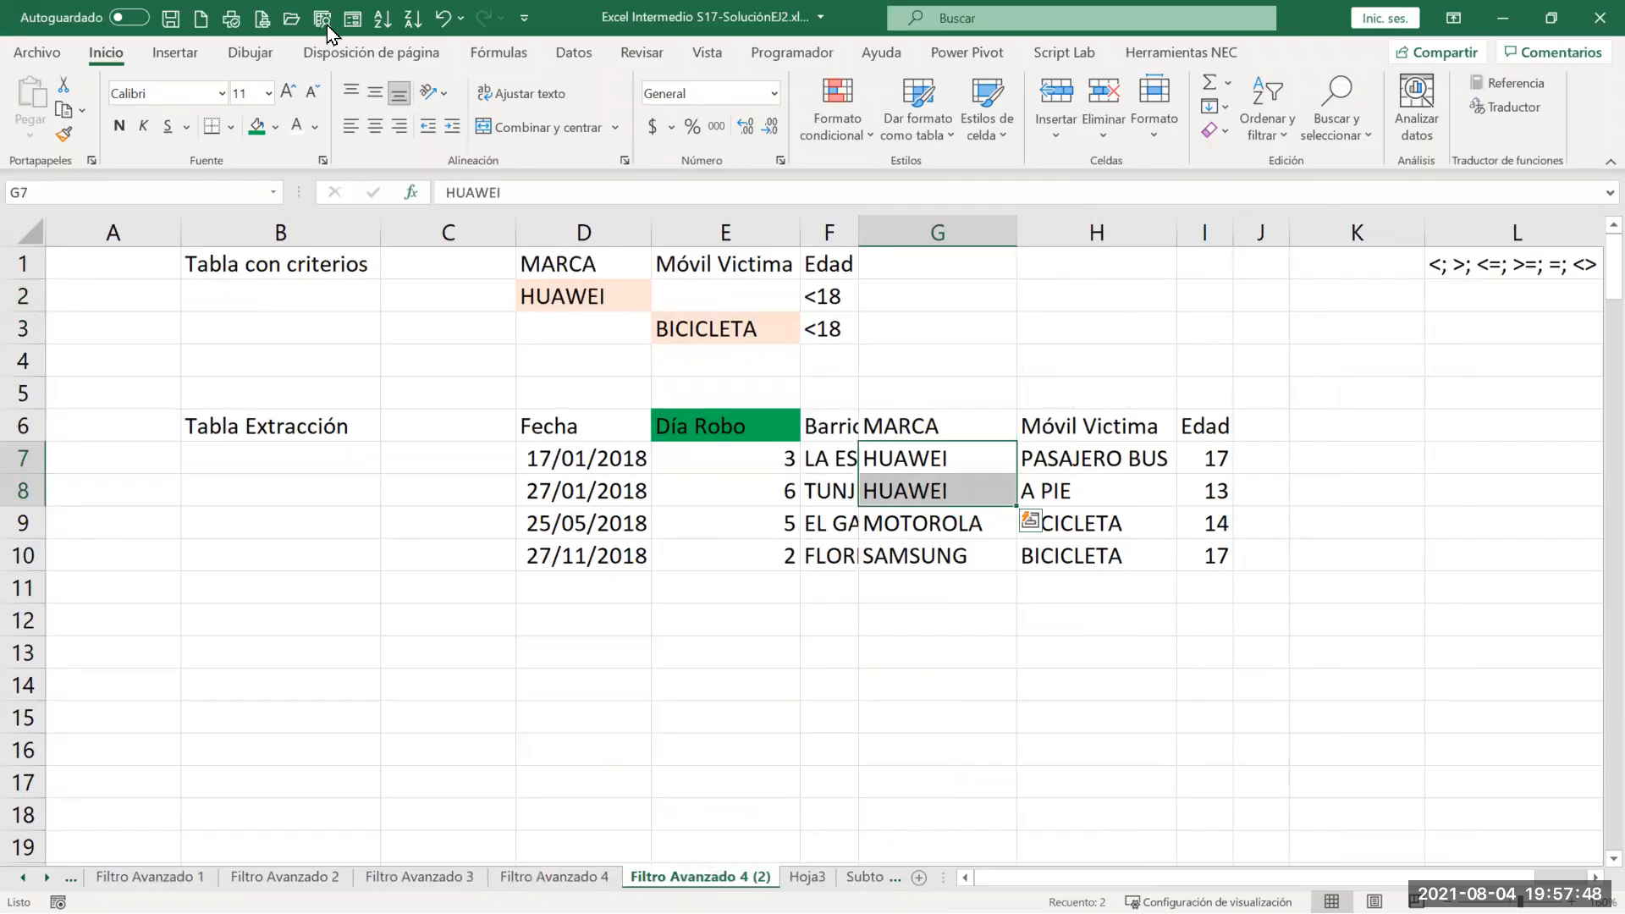
click(171, 18)
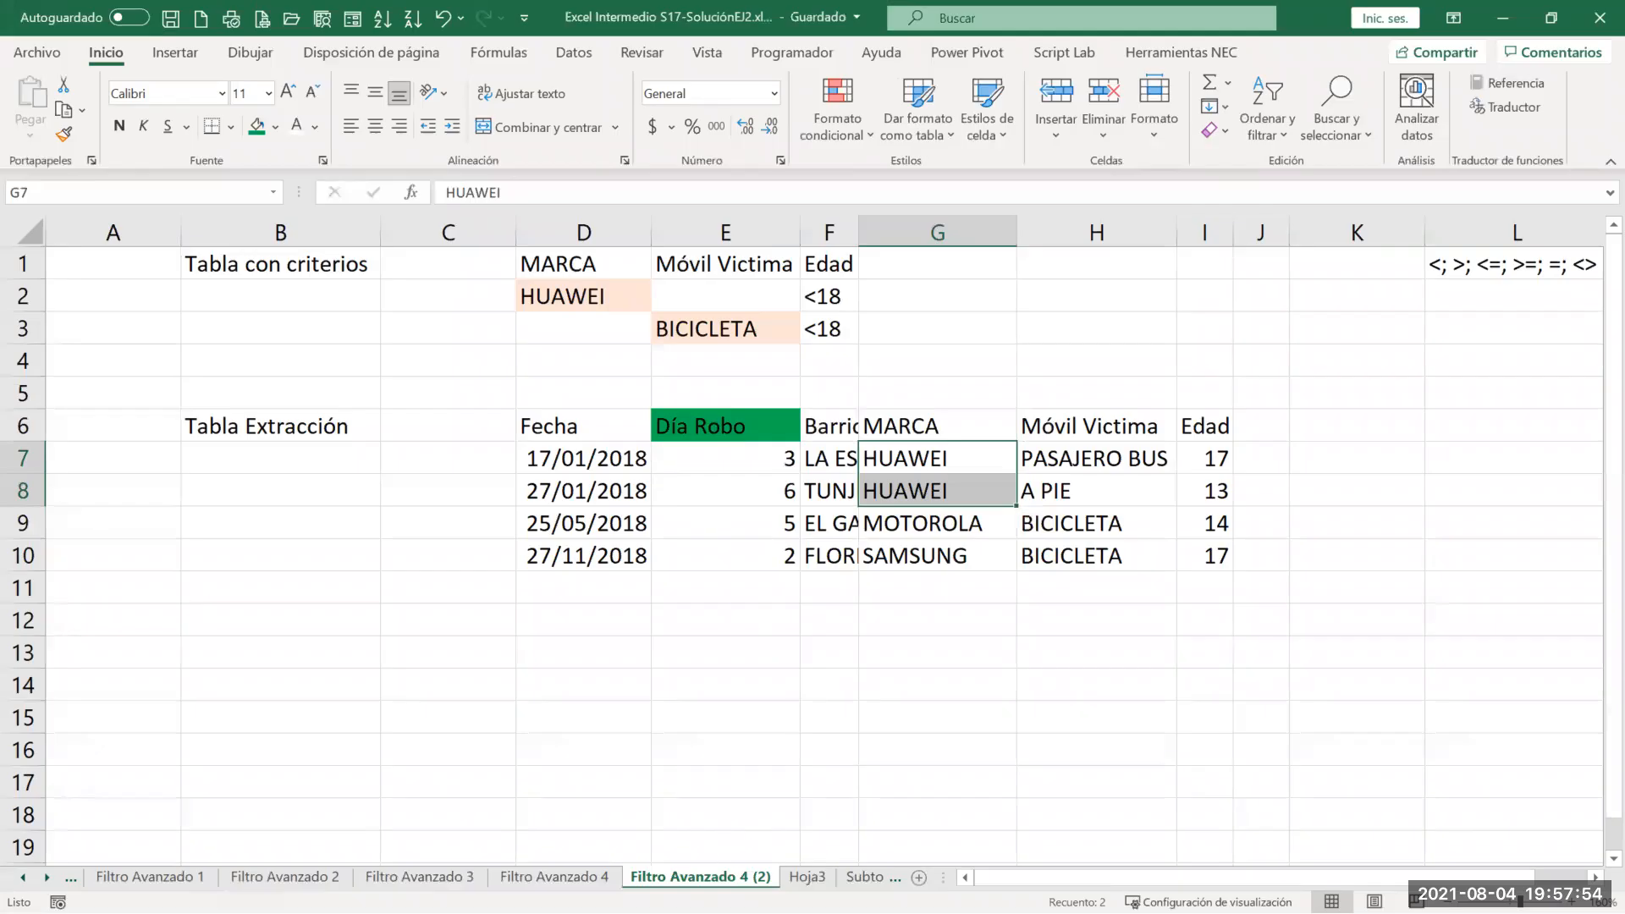
Step: Rename the duplicated sheet as Filtro Avanzado 5
double_click(741, 876)
double_click(741, 876)
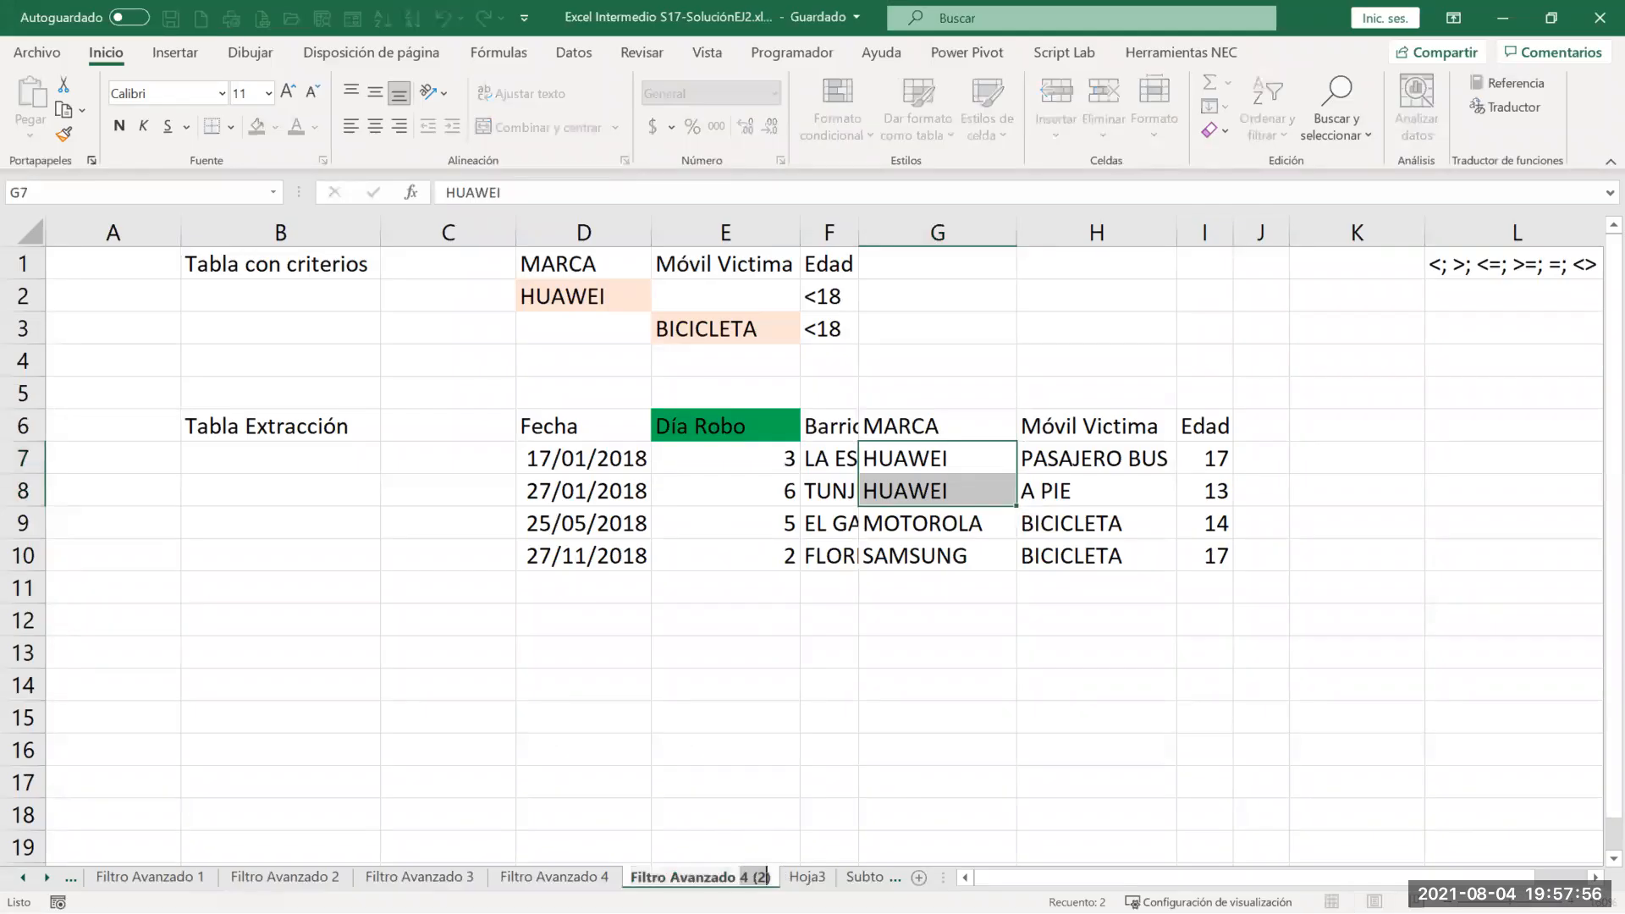
text(5)
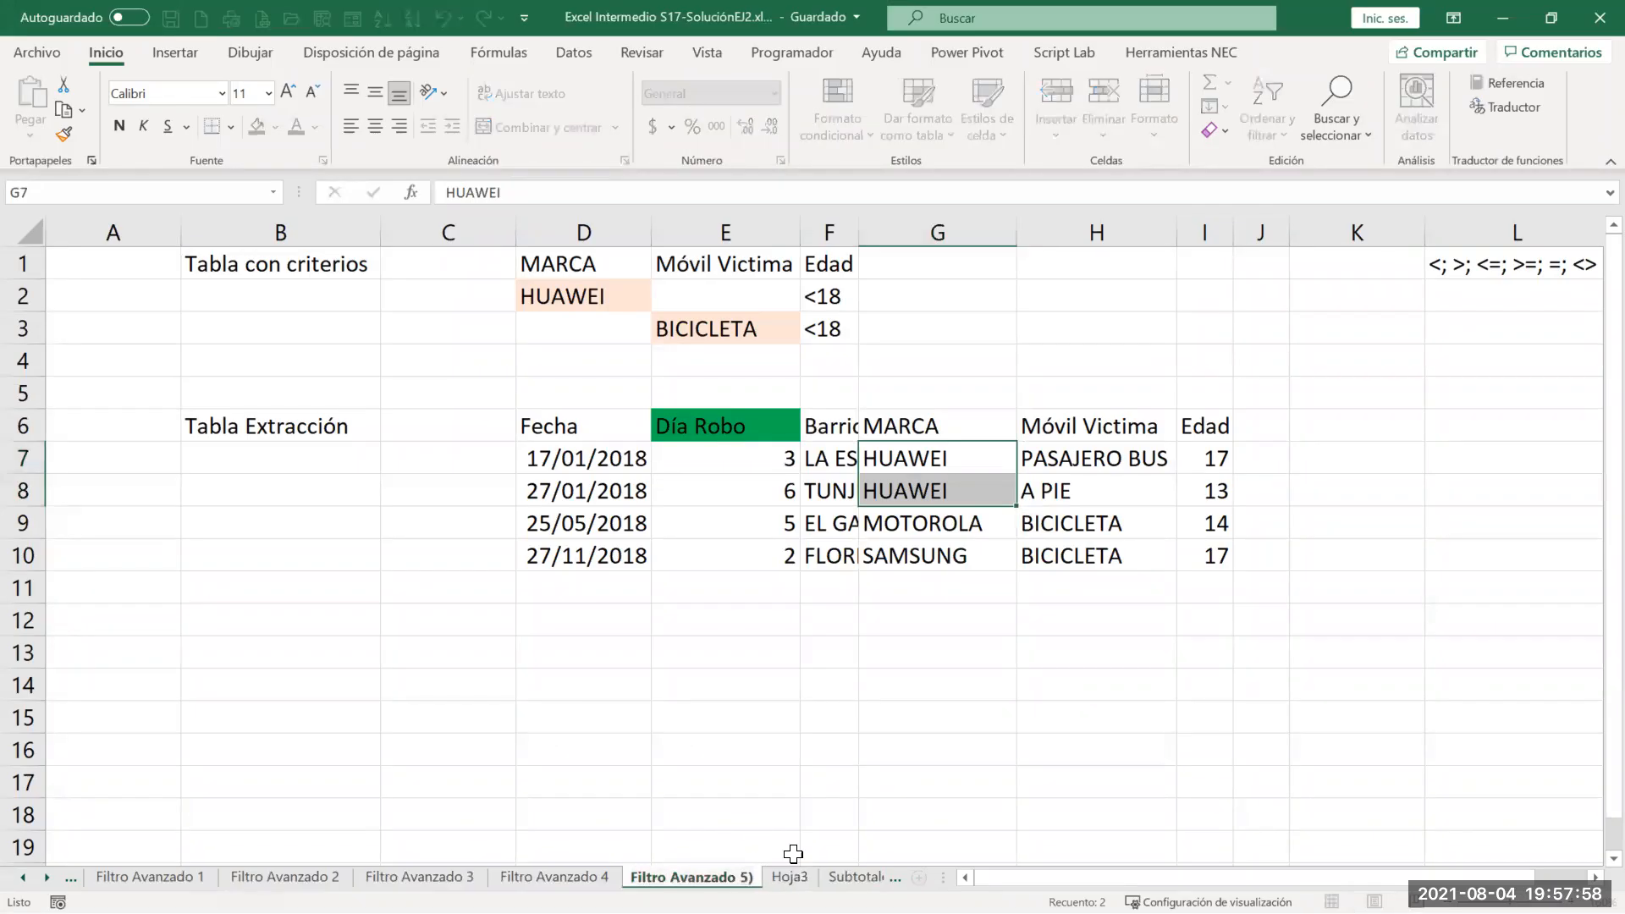
key(Return)
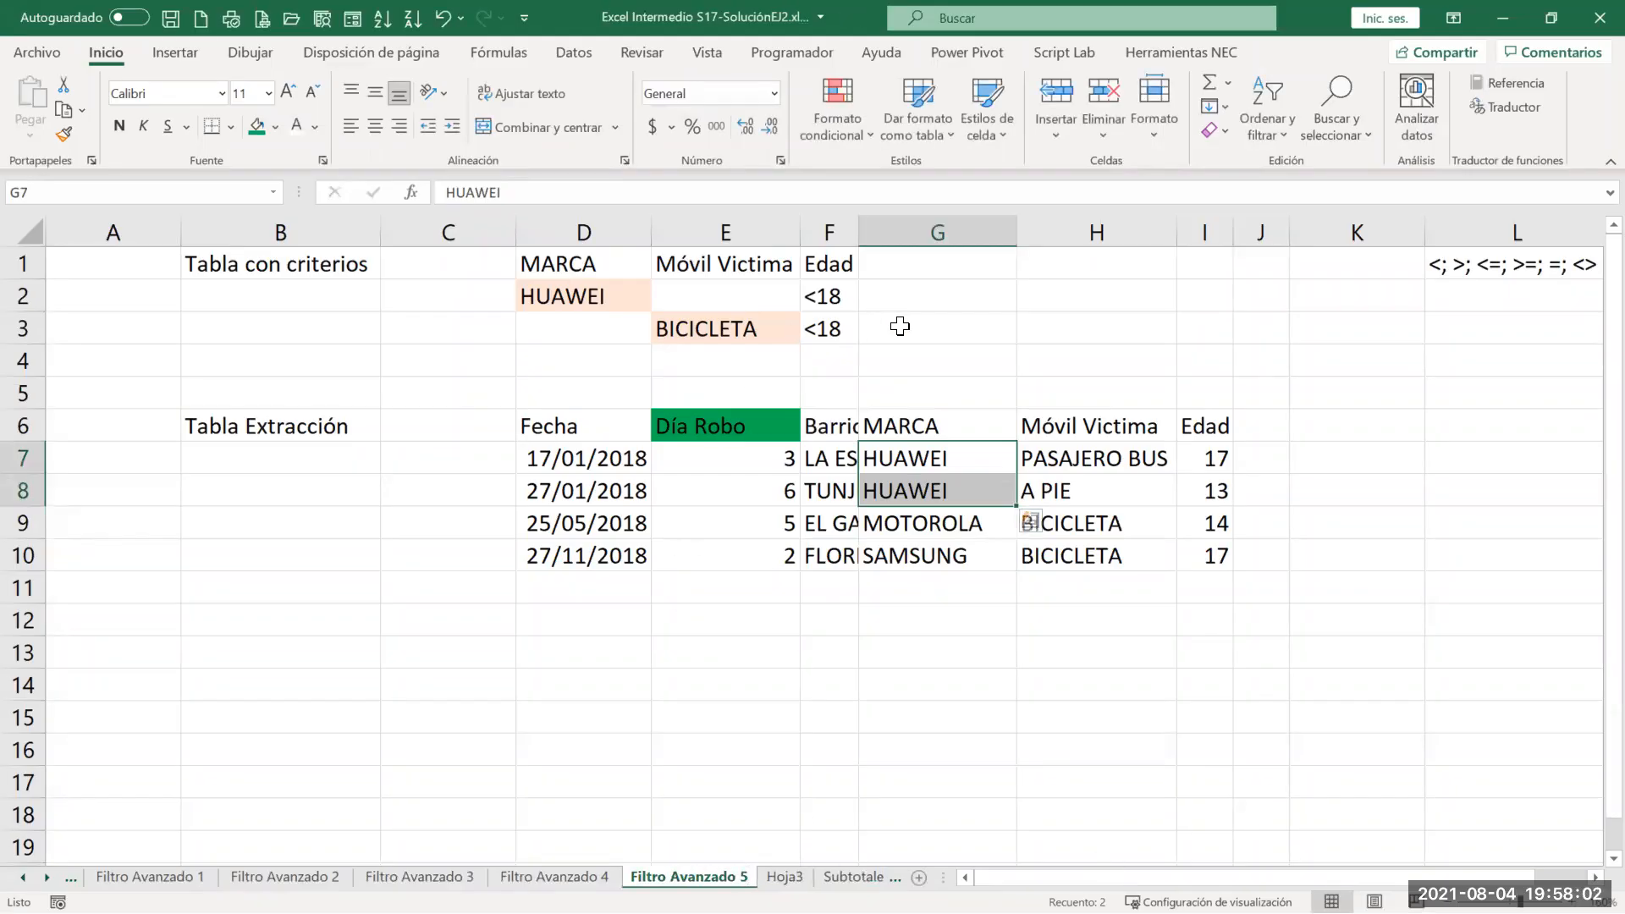
Step: Clear all contents and formats from A1:L13 on the Filtro Avanzado 5 sheet
mouse_move(151, 255)
mouse_down()
mouse_move(1146, 645)
mouse_move(1411, 674)
mouse_move(1581, 671)
mouse_move(1528, 652)
mouse_up()
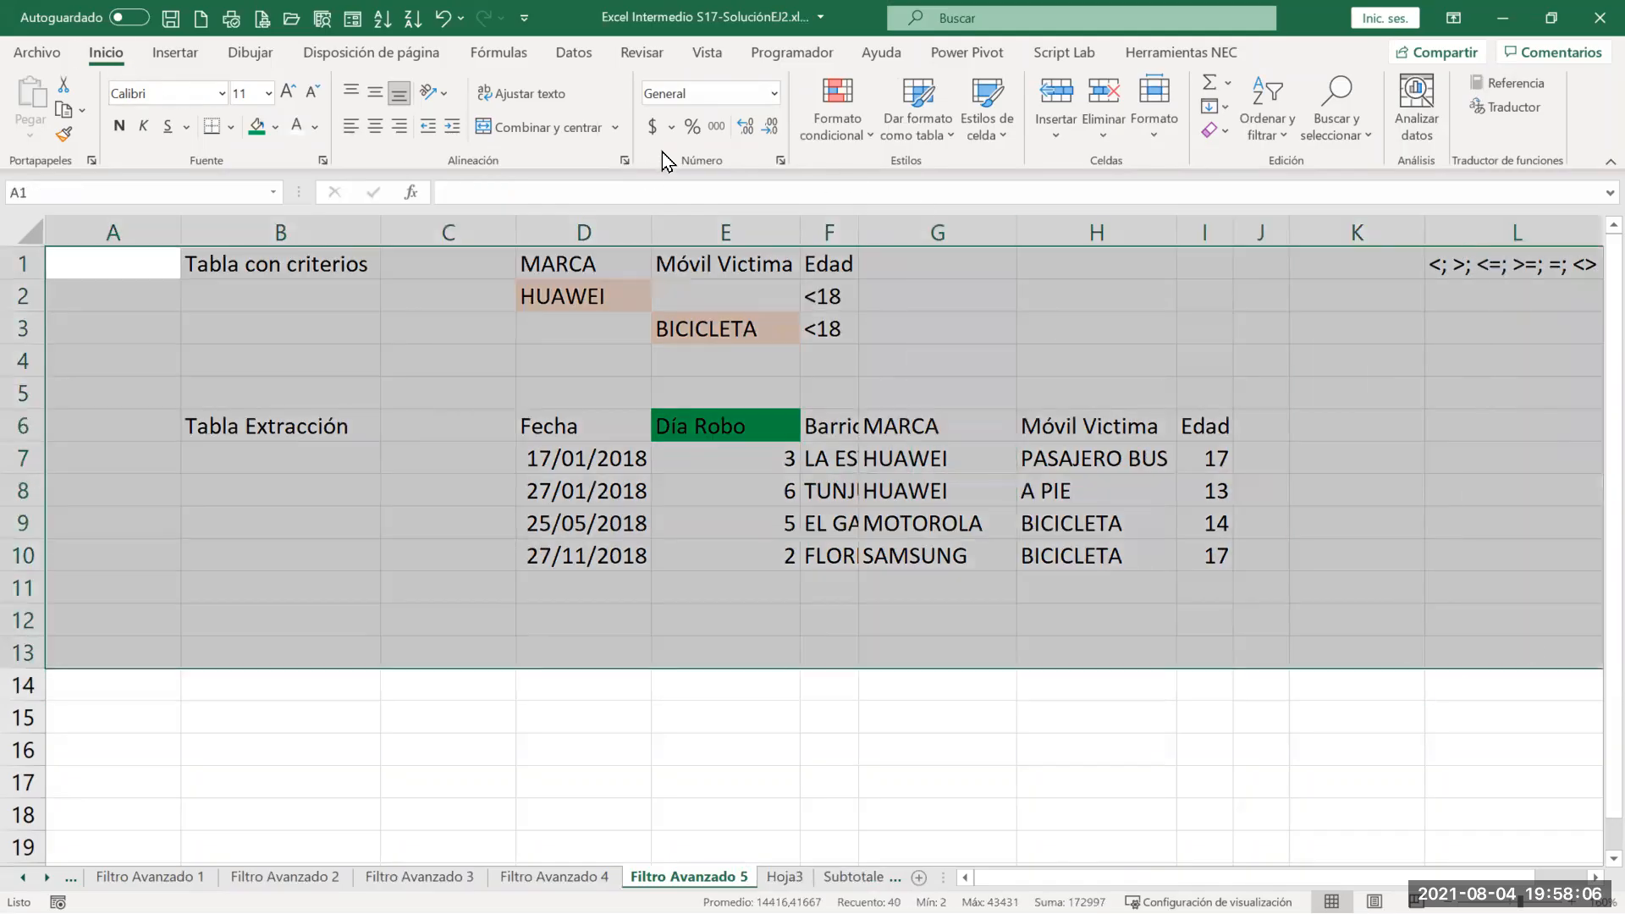
click(1214, 129)
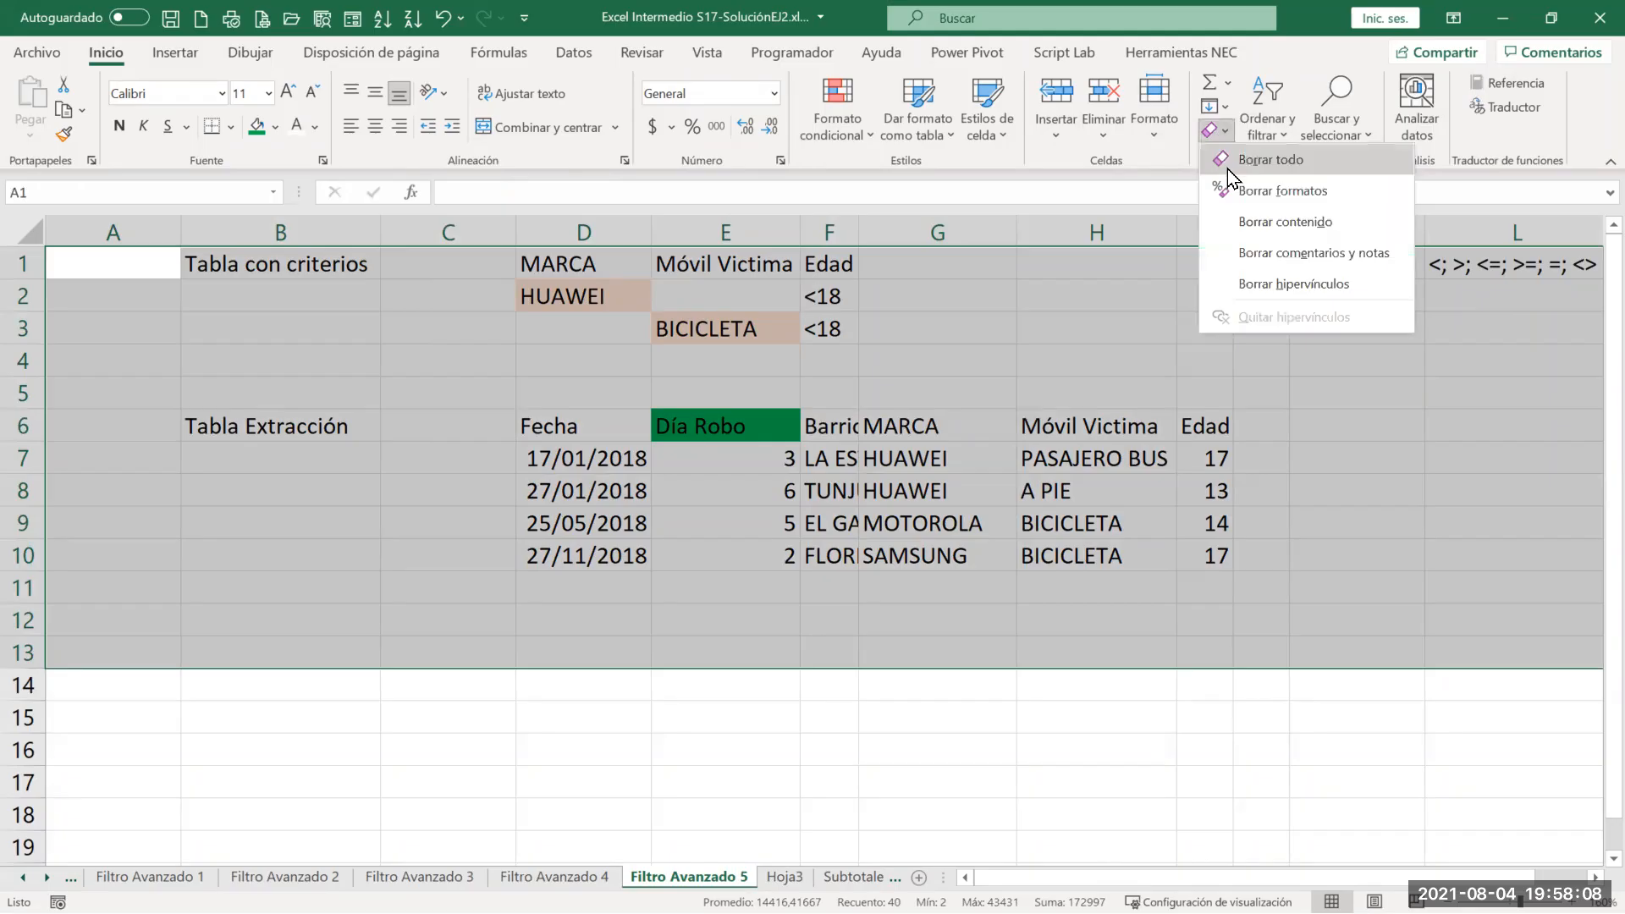
click(1234, 161)
click(484, 286)
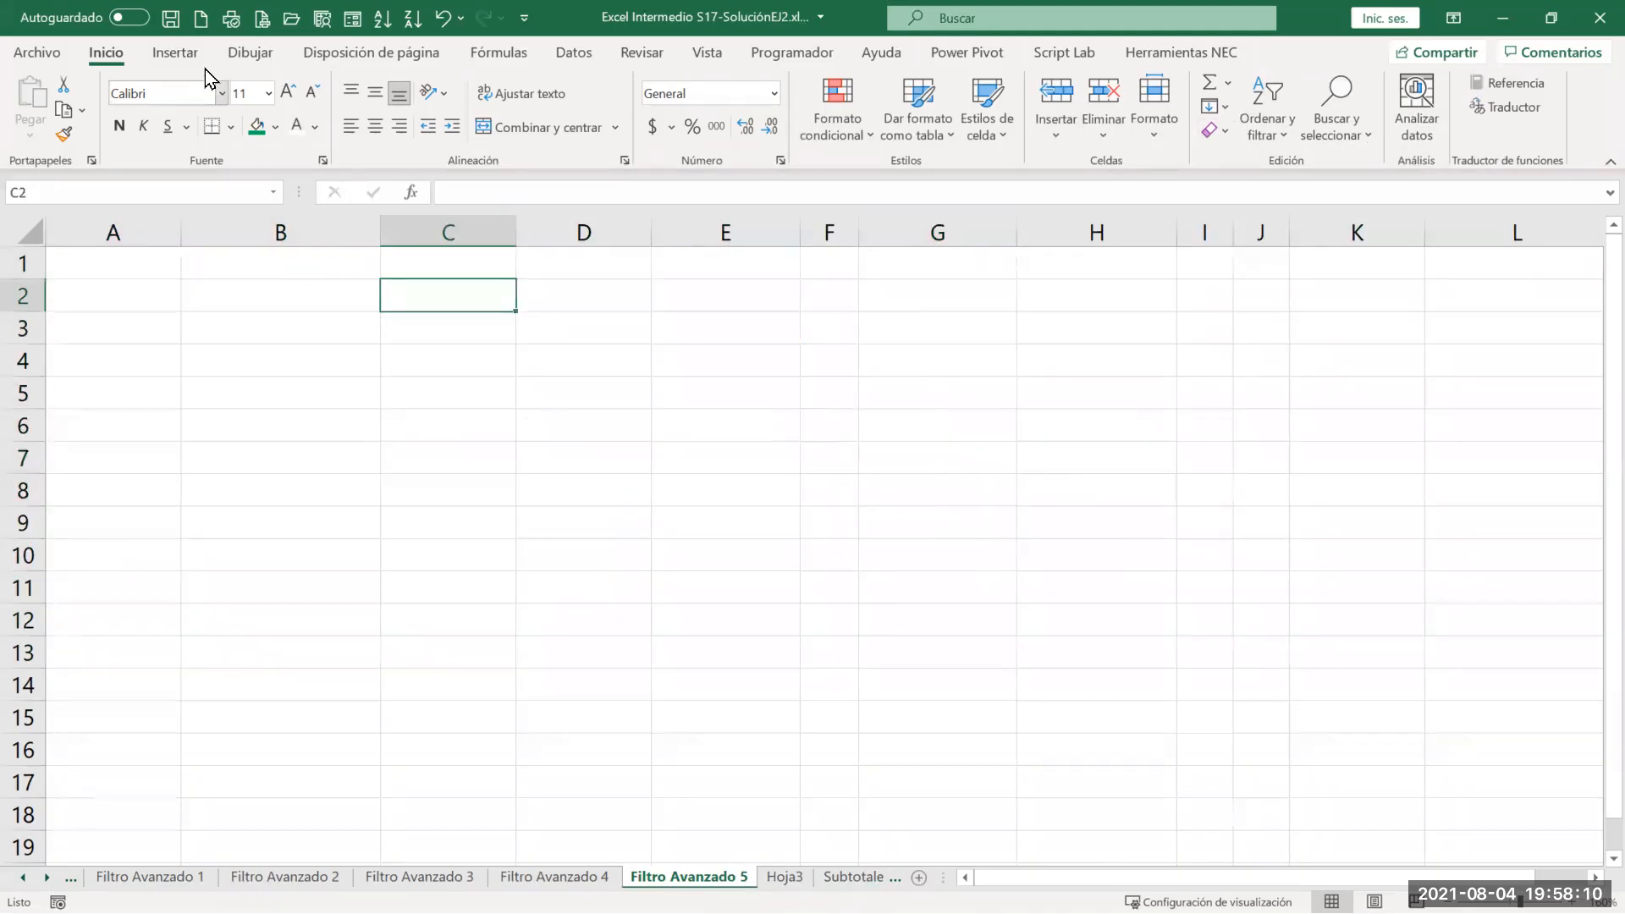
click(177, 54)
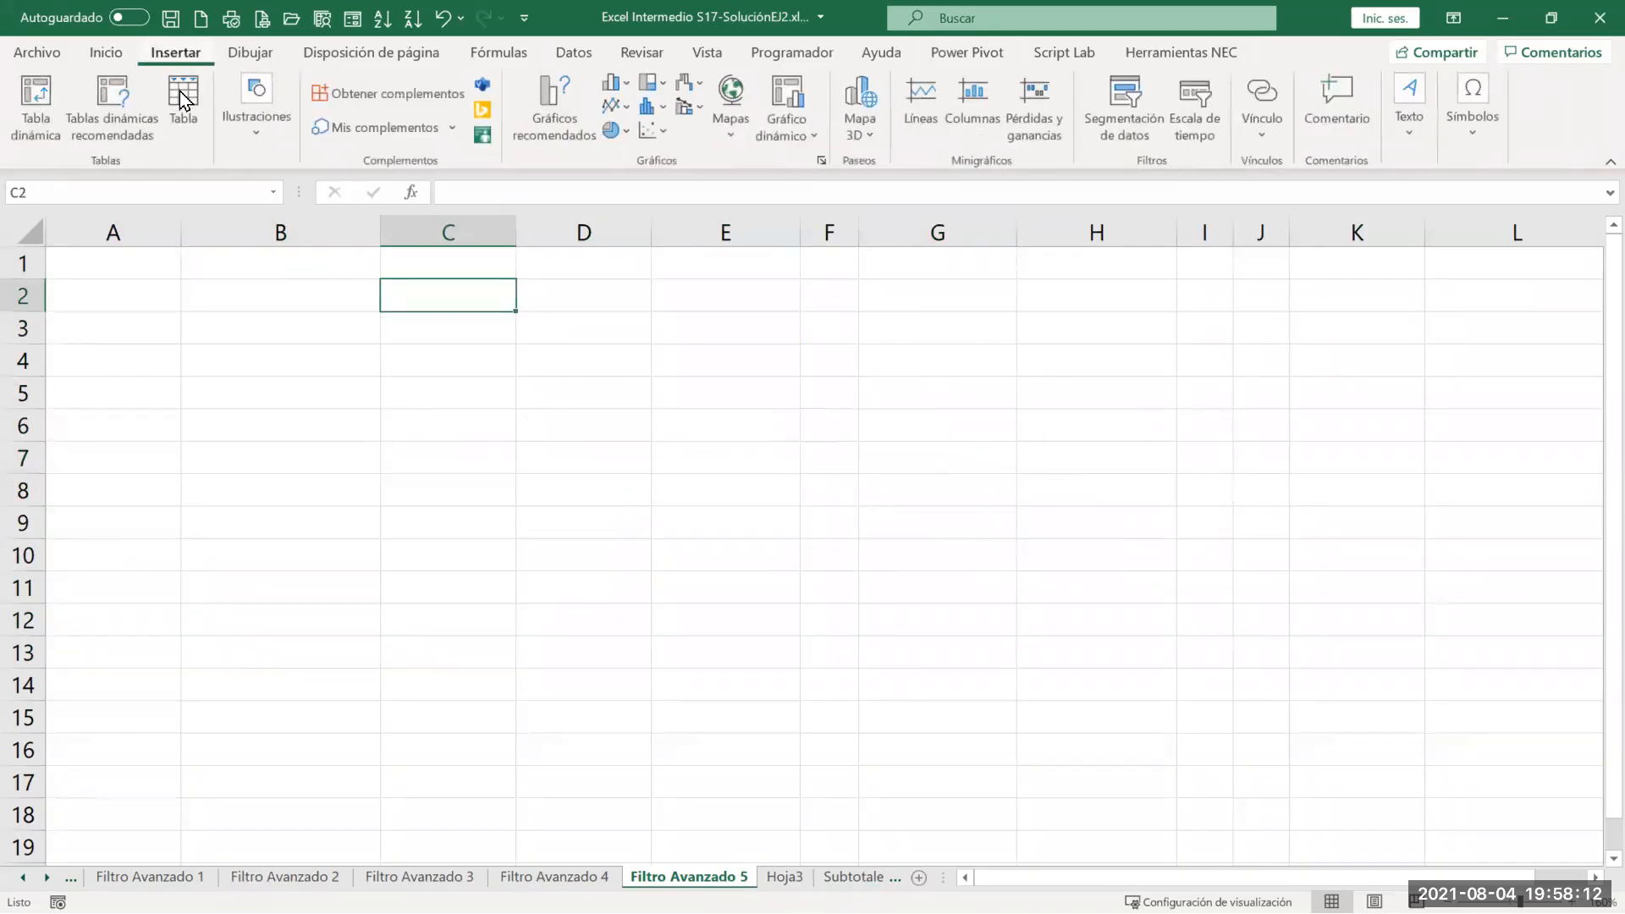
Step: Draw a rectangle about 3.6 cm high and 13 cm wide across columns B to H, rows 1 to 8
click(250, 144)
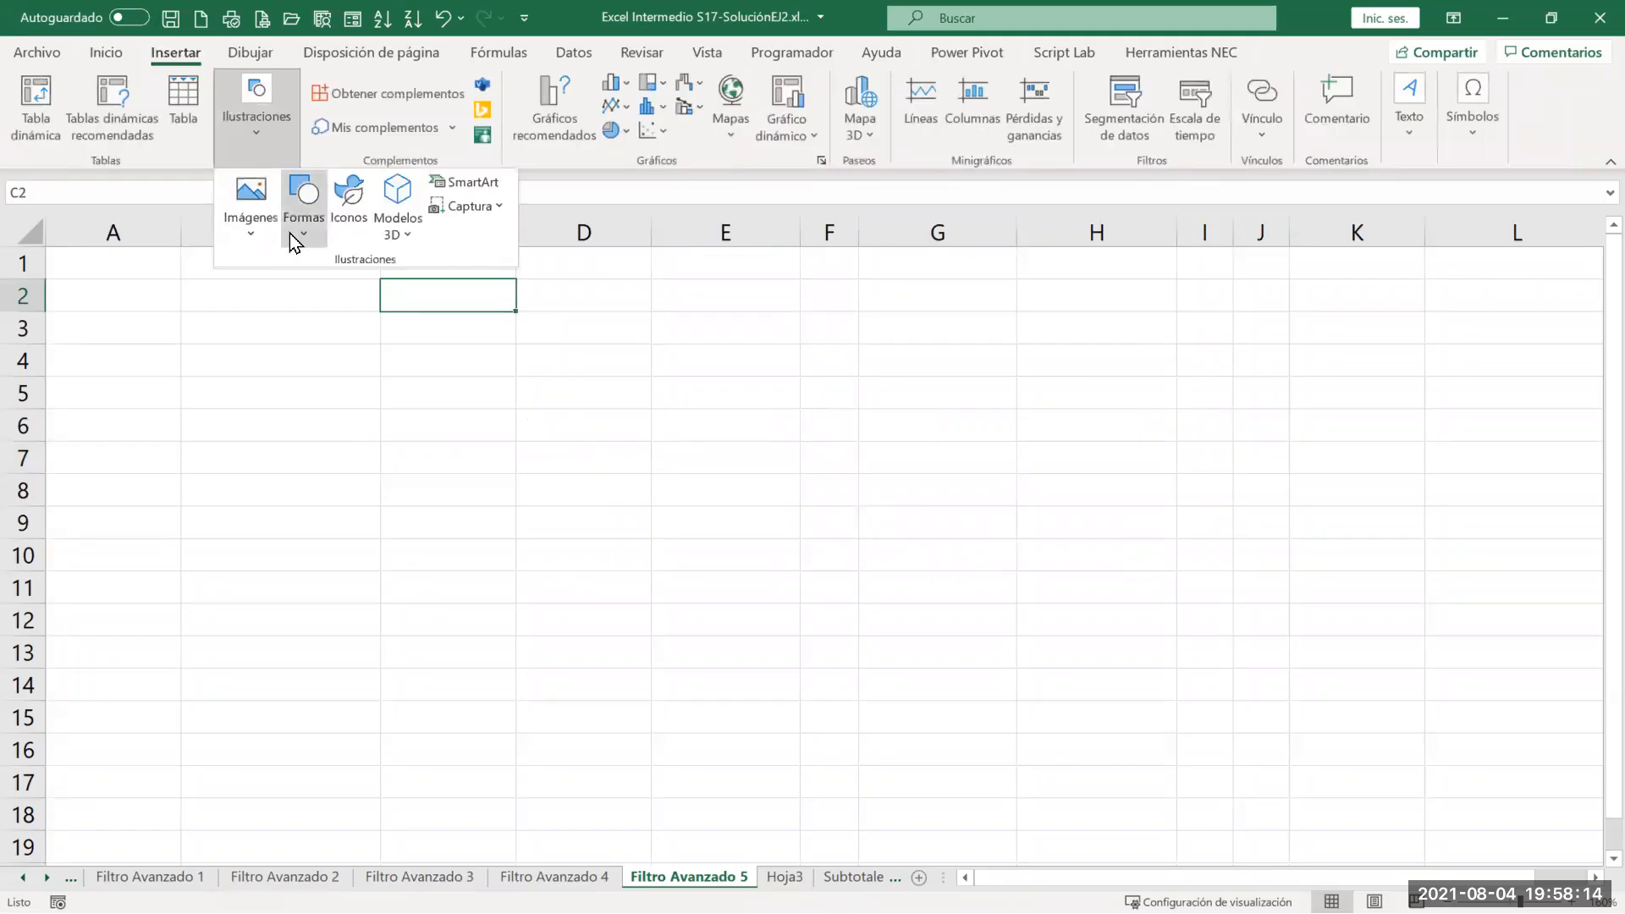
click(296, 230)
click(355, 292)
drag(259, 273, 1094, 502)
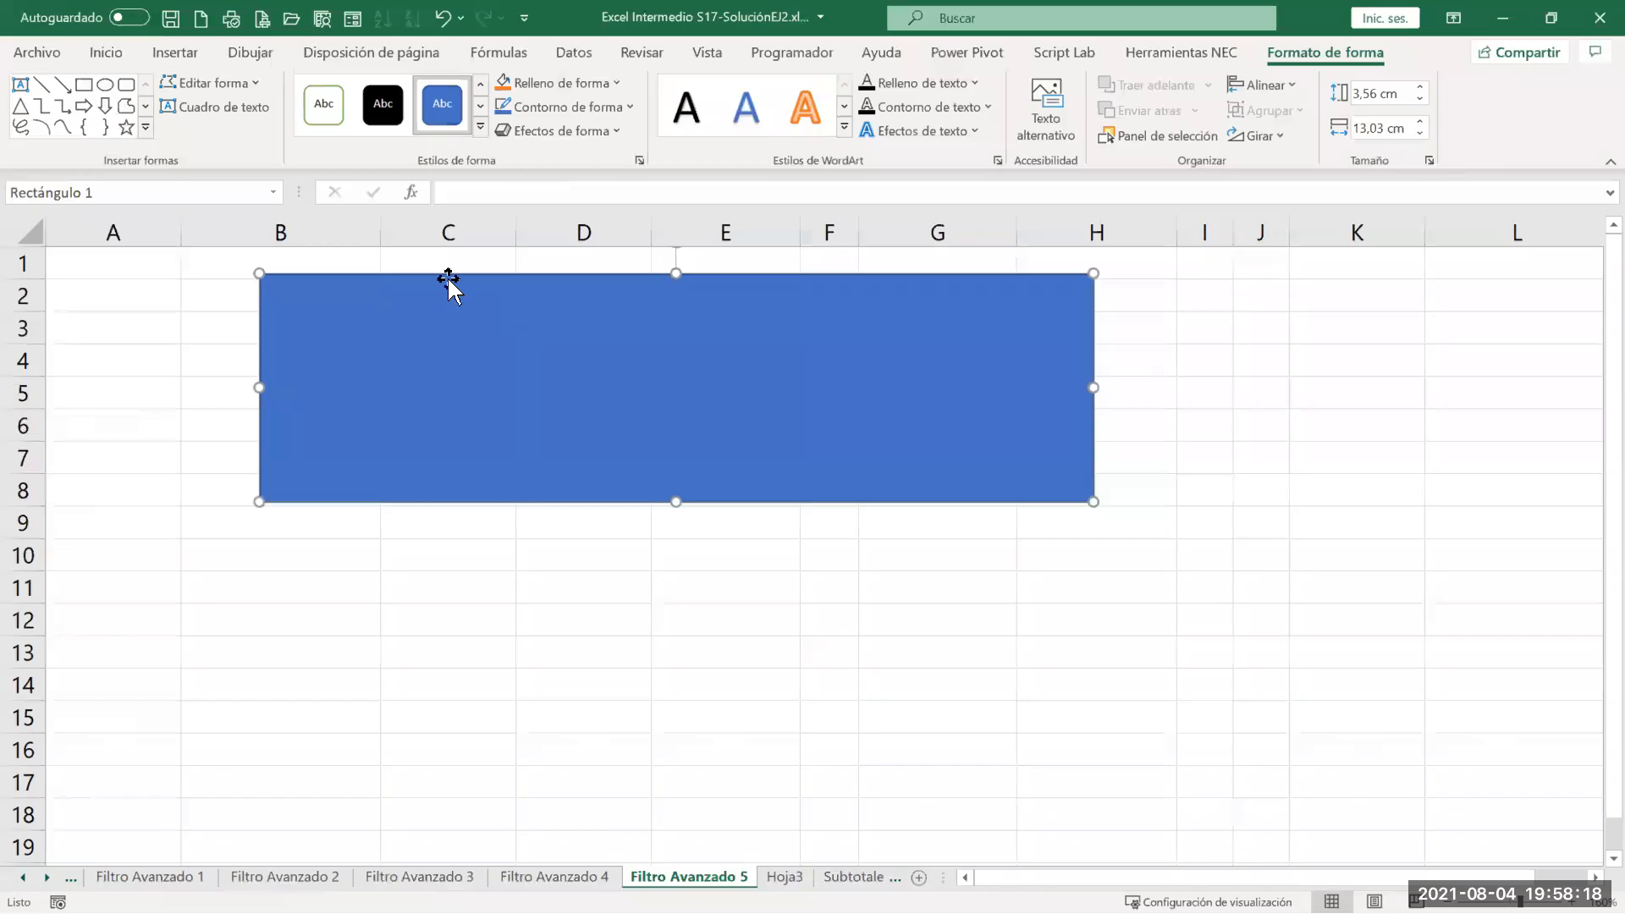
Step: Apply the light gold gradient theme style to the rectangle and move it so it starts in column A, row 1
click(480, 144)
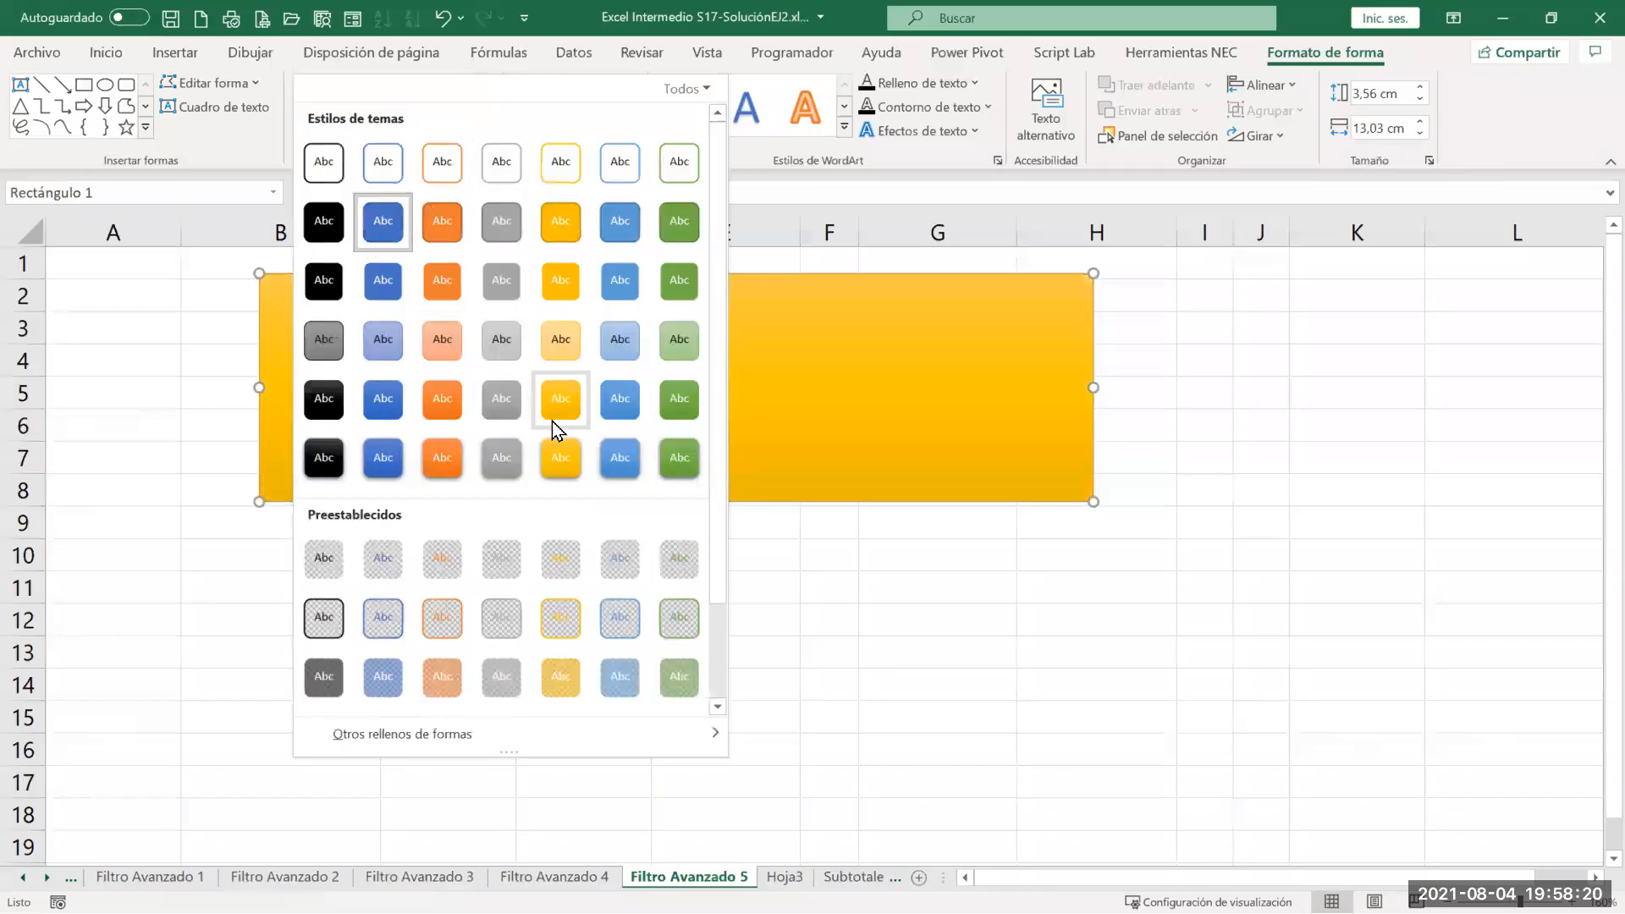
click(560, 341)
drag(500, 337, 352, 315)
Step: Write "Extraer la información de los robos de las personas con edades entre 18 y 30 años," in the rectangle
text(E)
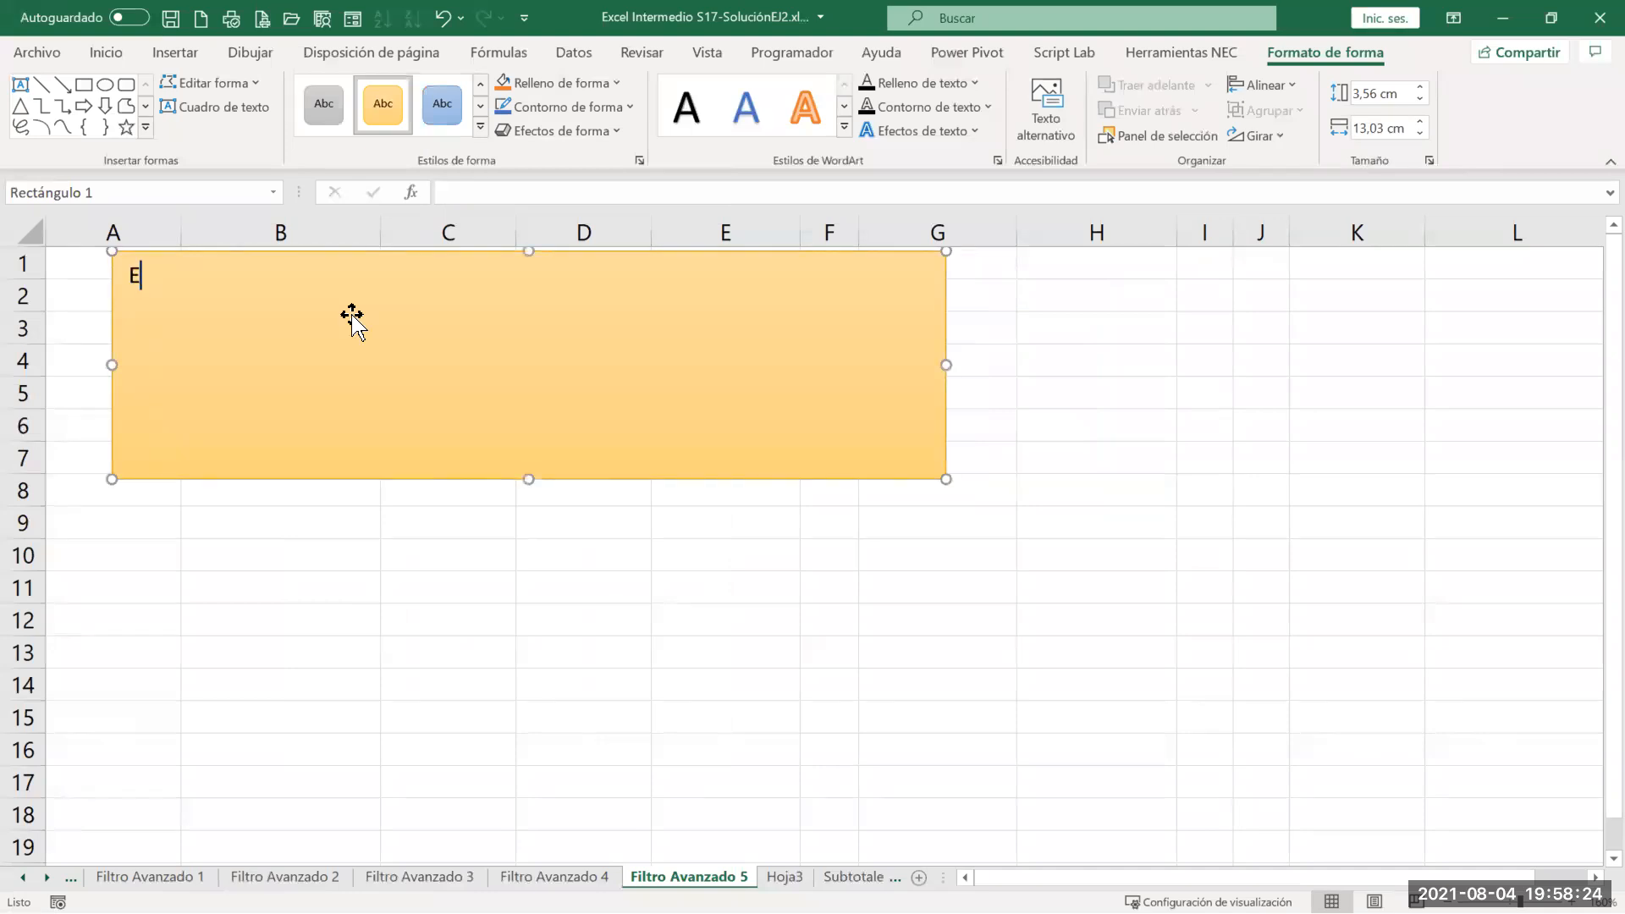
text(xtraer la informac)
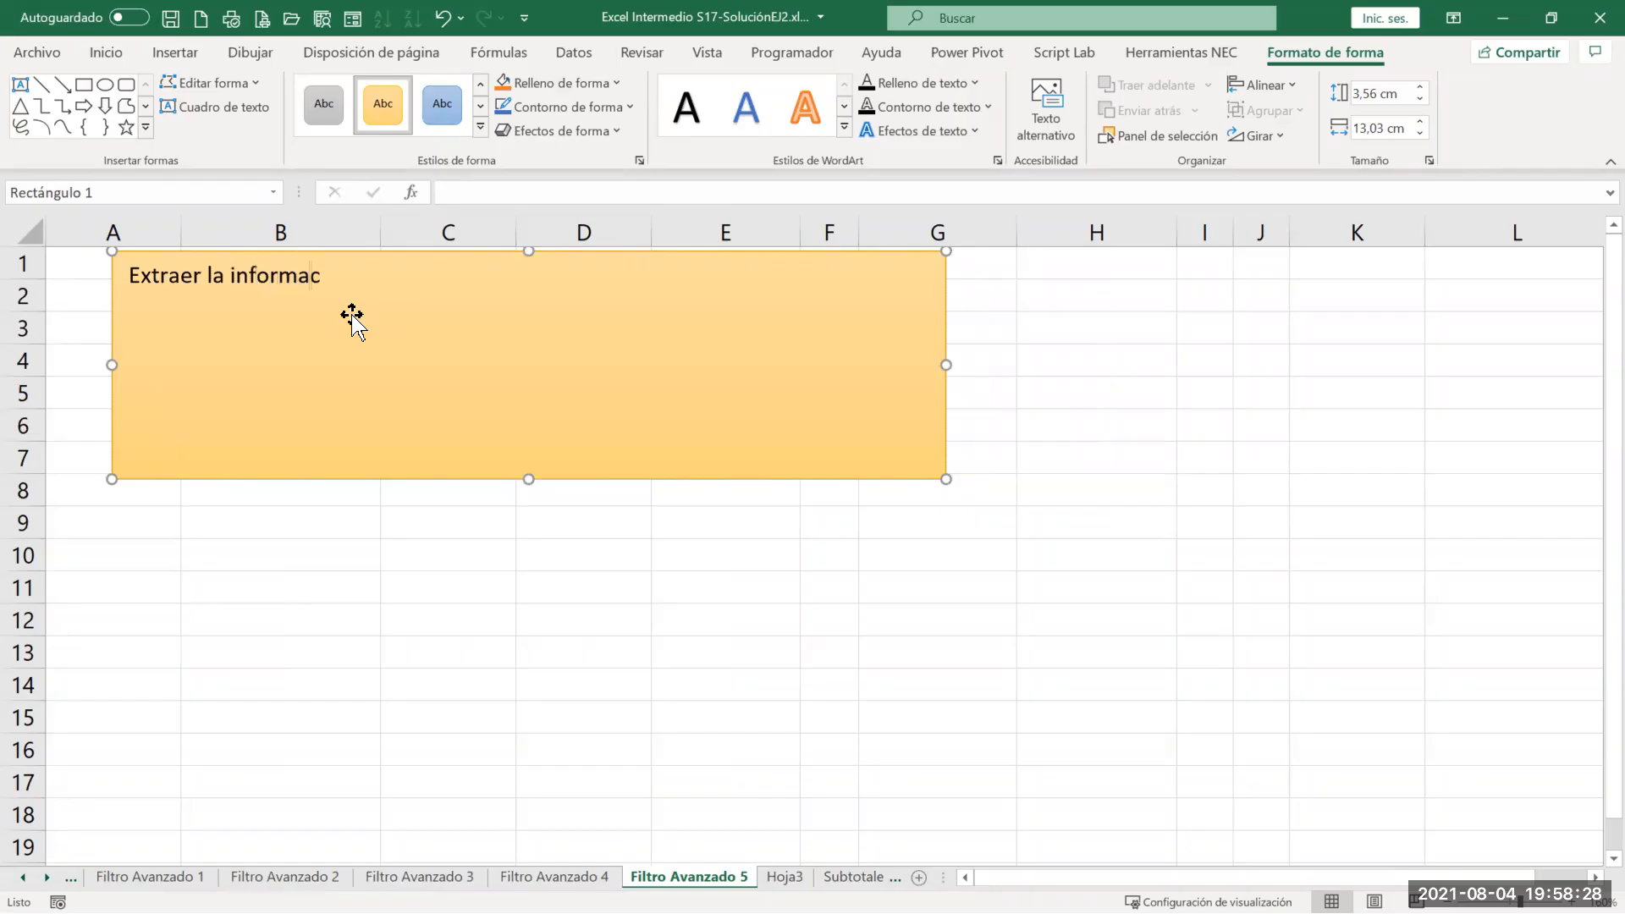
text(ión de los robos)
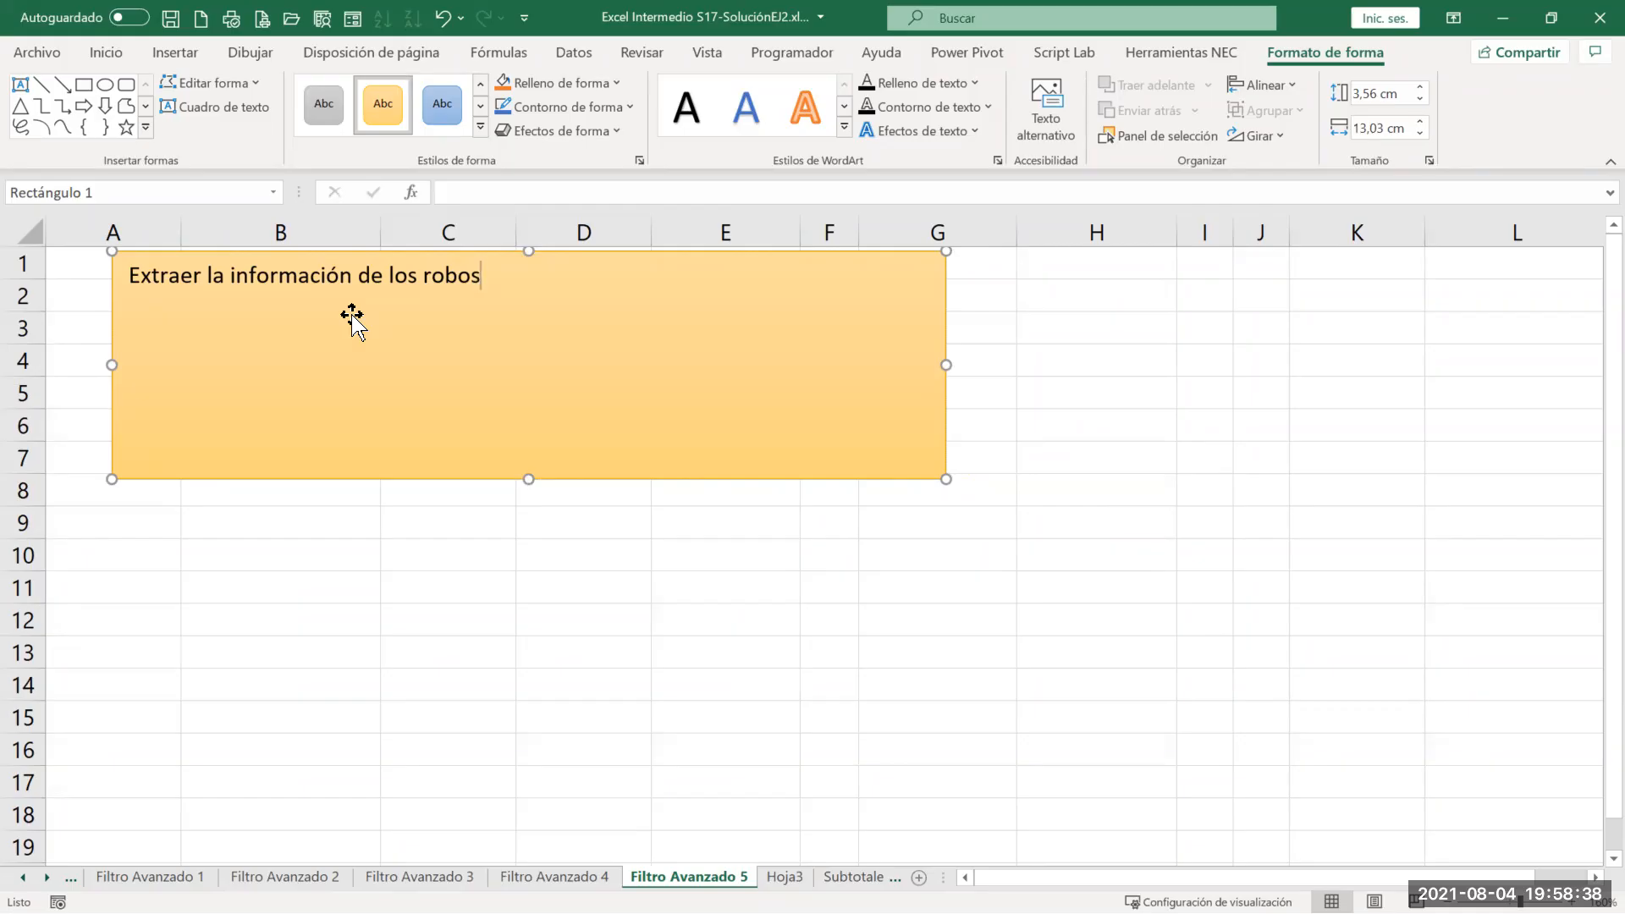
text(de las personas con edades enr)
key(BackSpace)
text(tre )
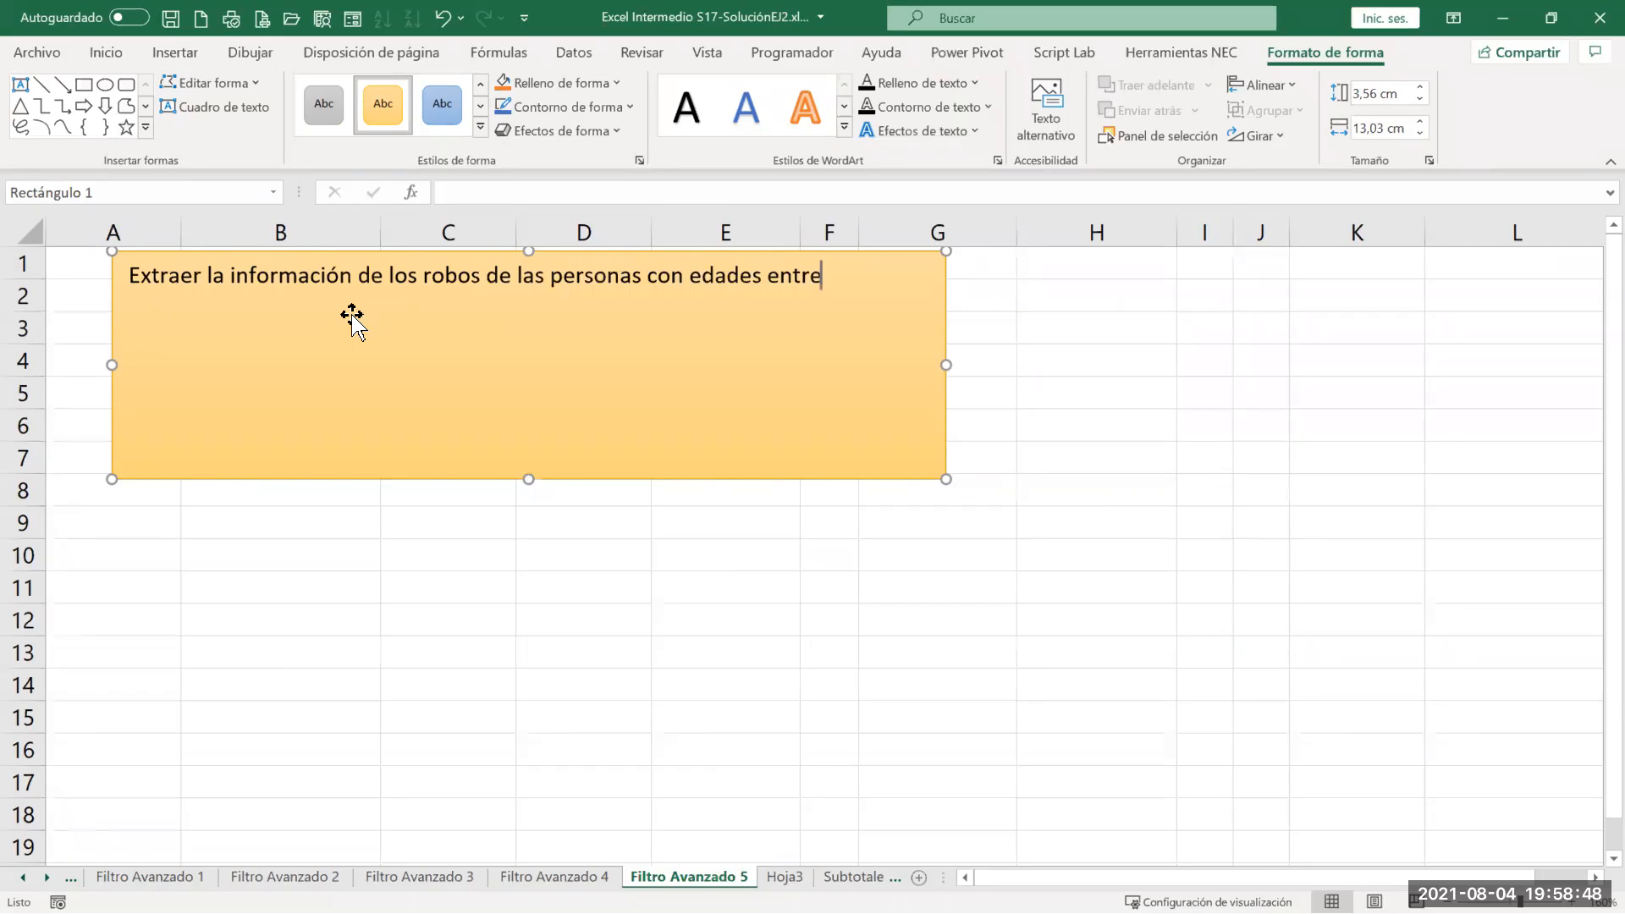
text(18 y 30 años)
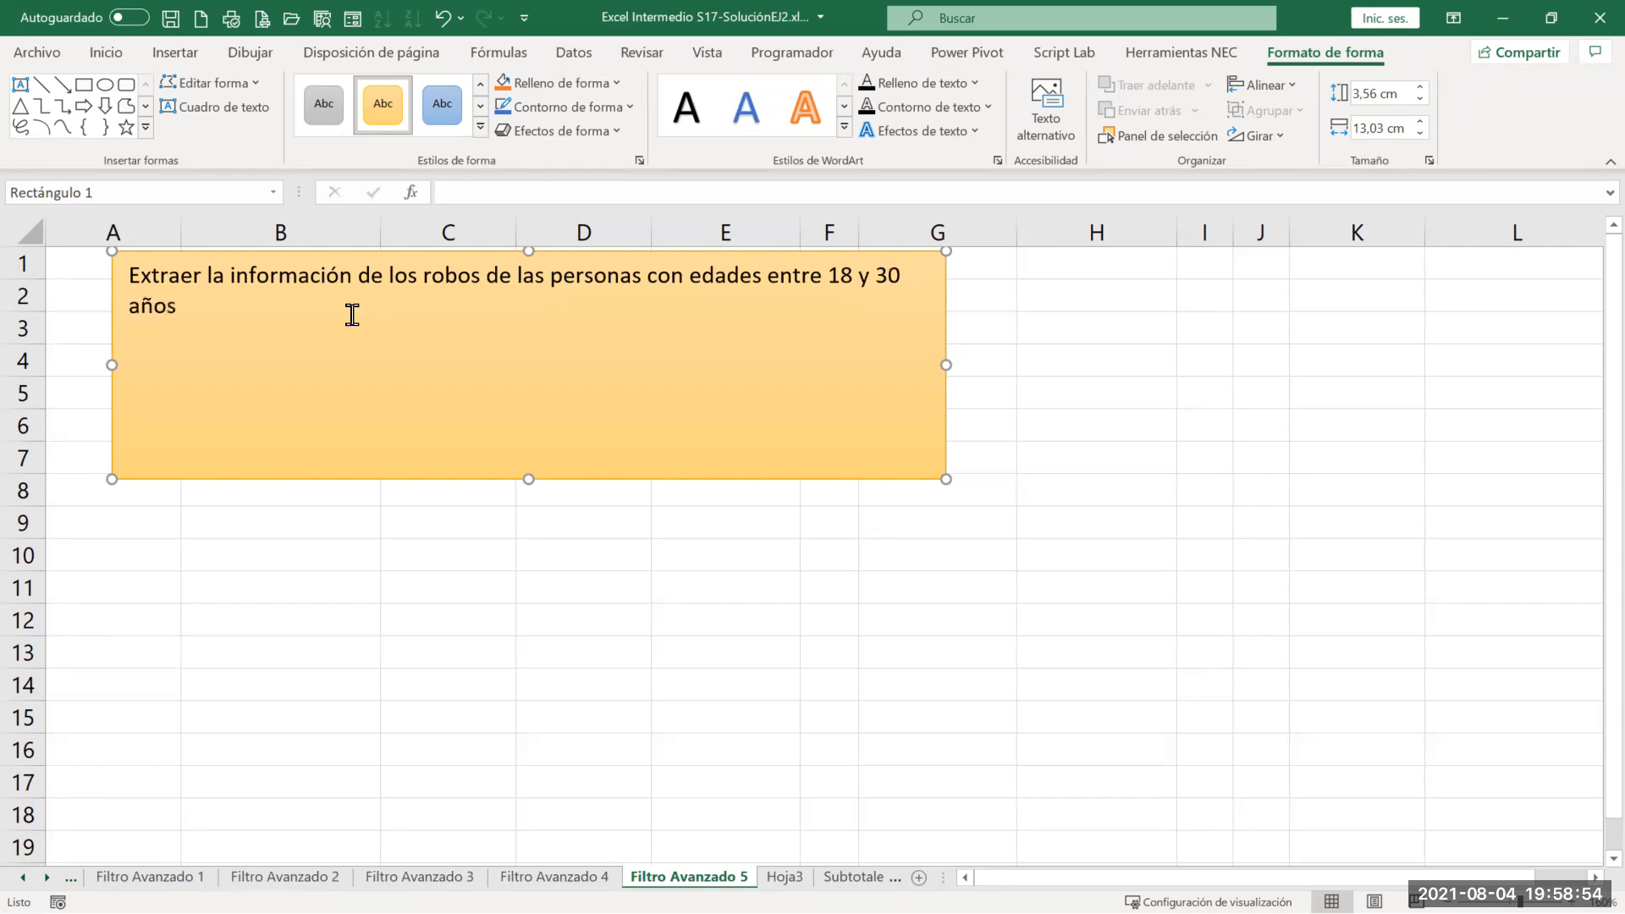
text(,)
Step: Copy the TECNOLOGO and PRIMARIA headings in C1:D1 from the Reportes sheet
click(23, 878)
click(23, 877)
click(23, 878)
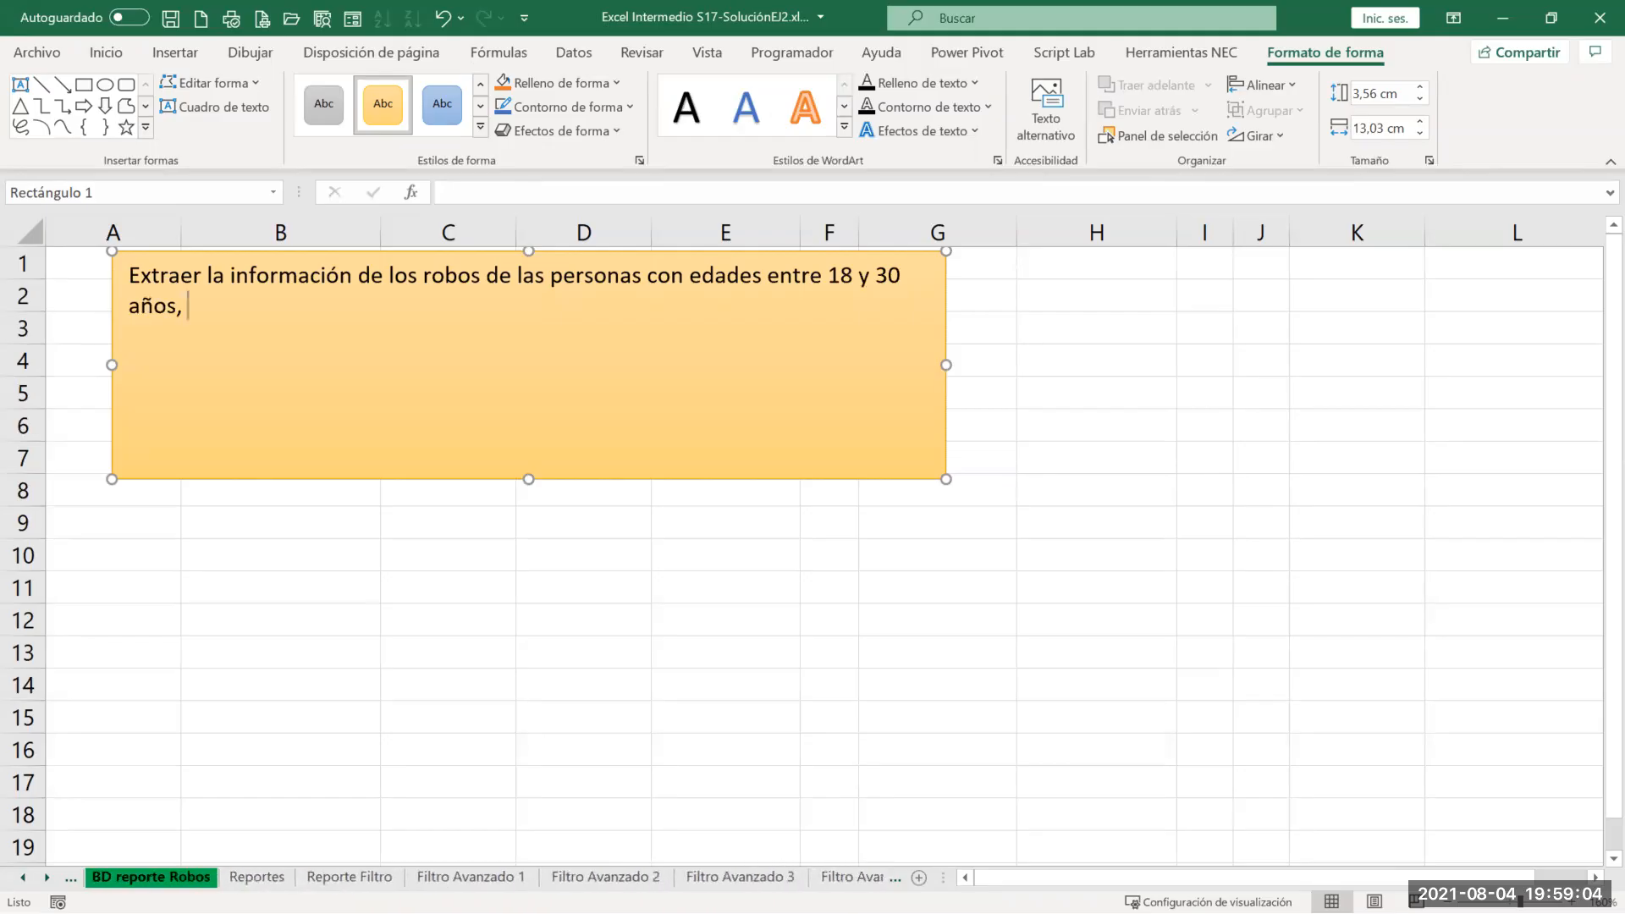
click(258, 877)
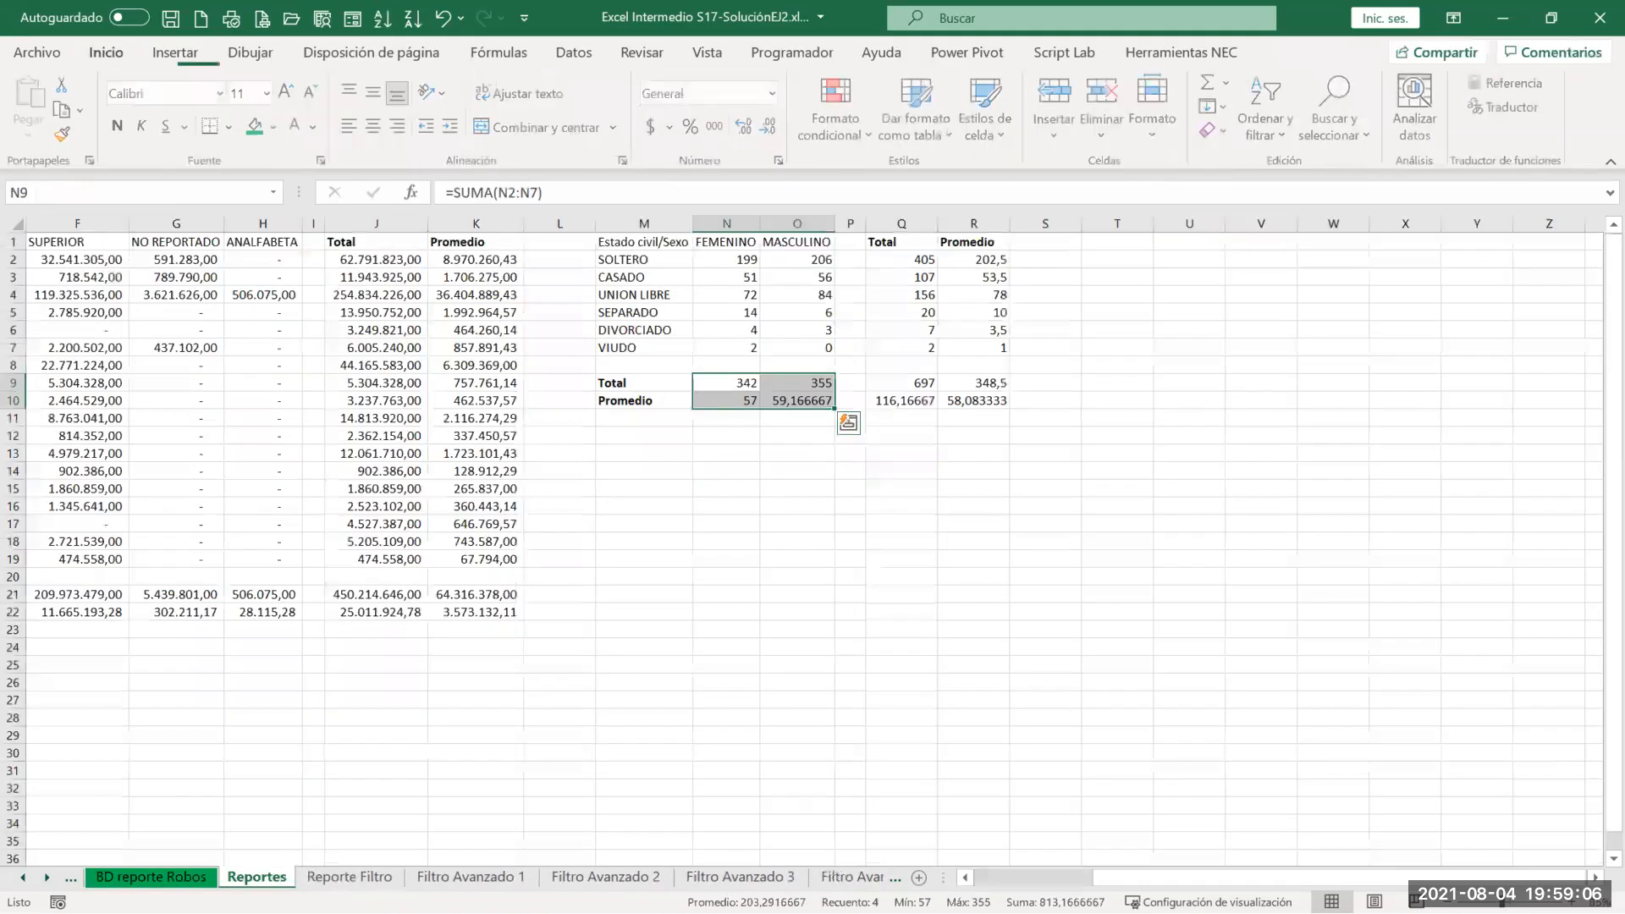
key(ctrl+Page_Down)
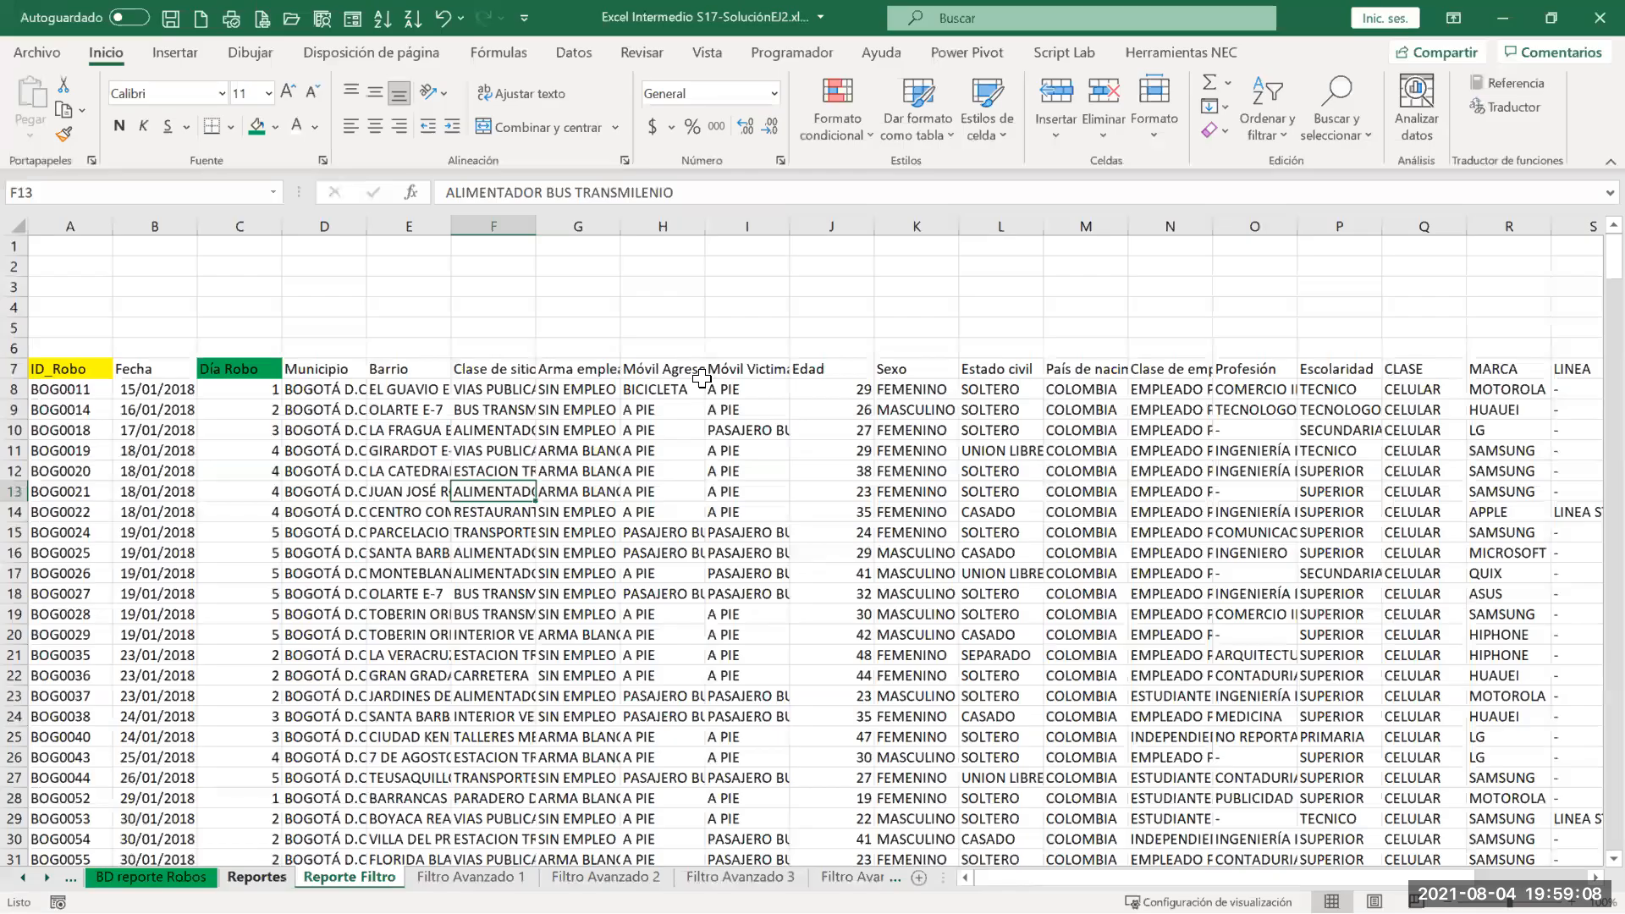
key(ctrl+Page_Up)
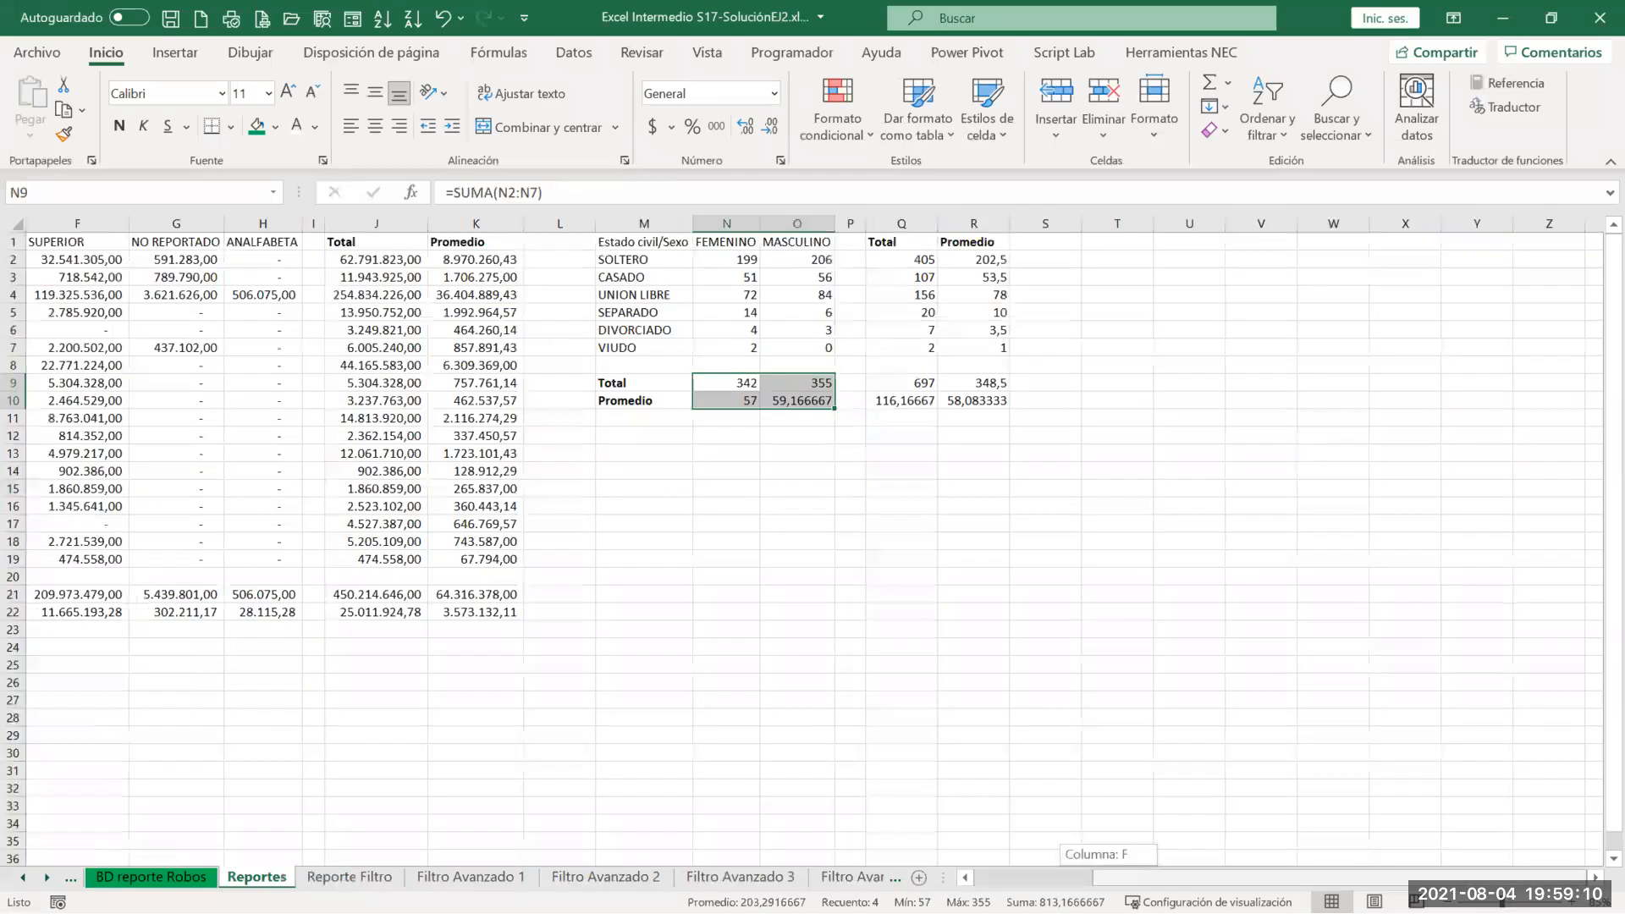
drag(1167, 878, 1106, 878)
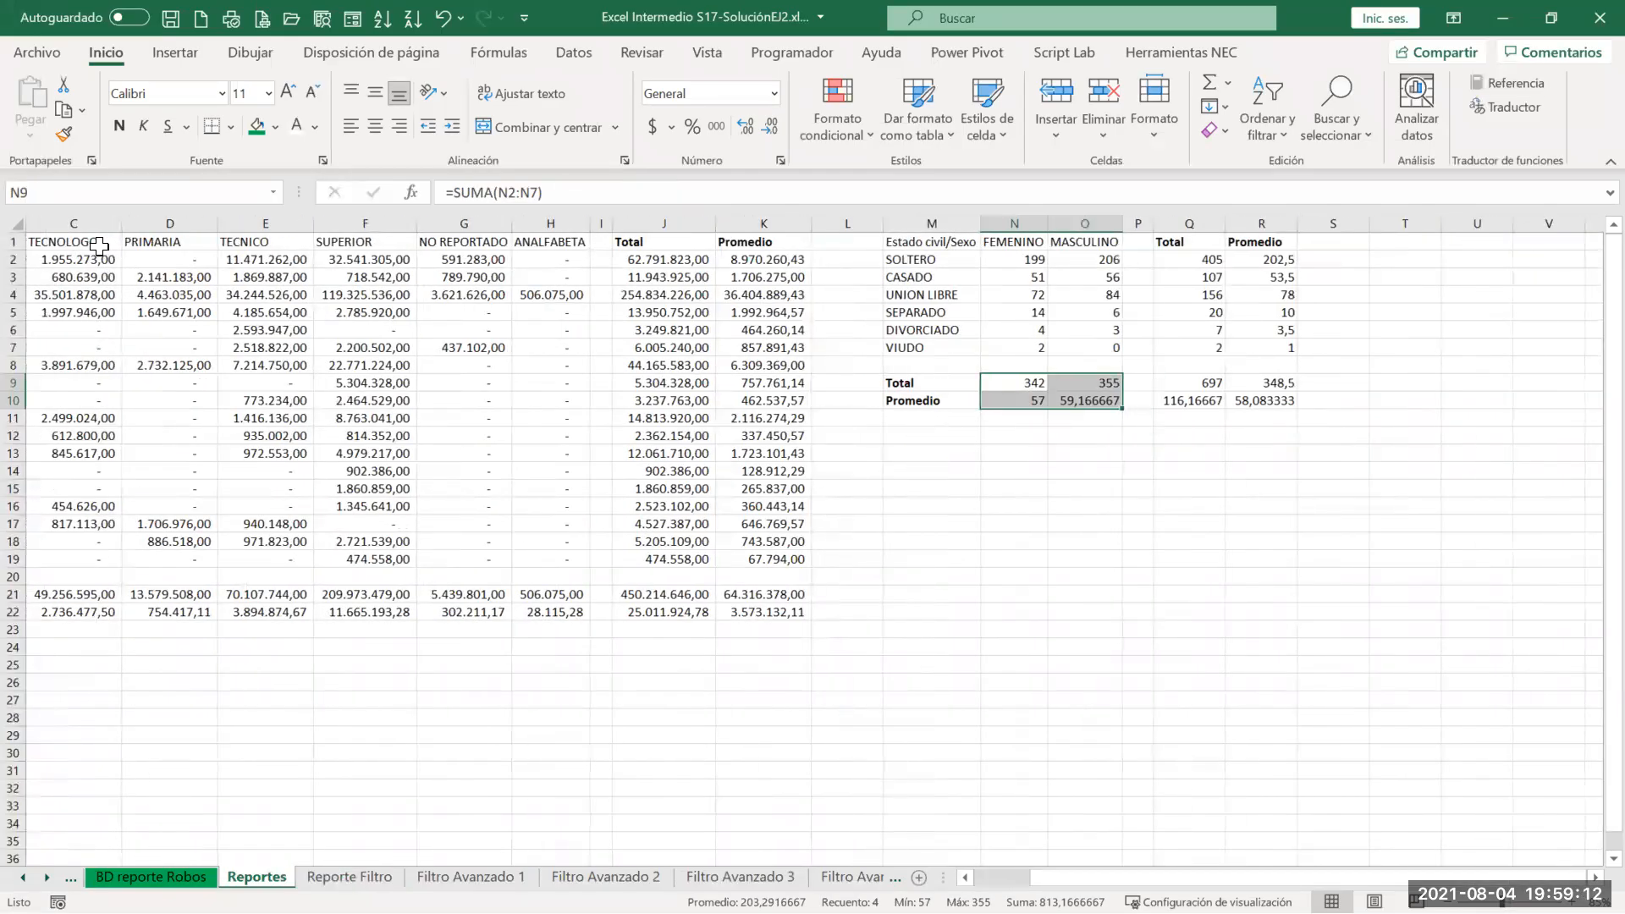
drag(99, 245, 169, 242)
drag(1100, 878, 1041, 878)
key(ctrl+c)
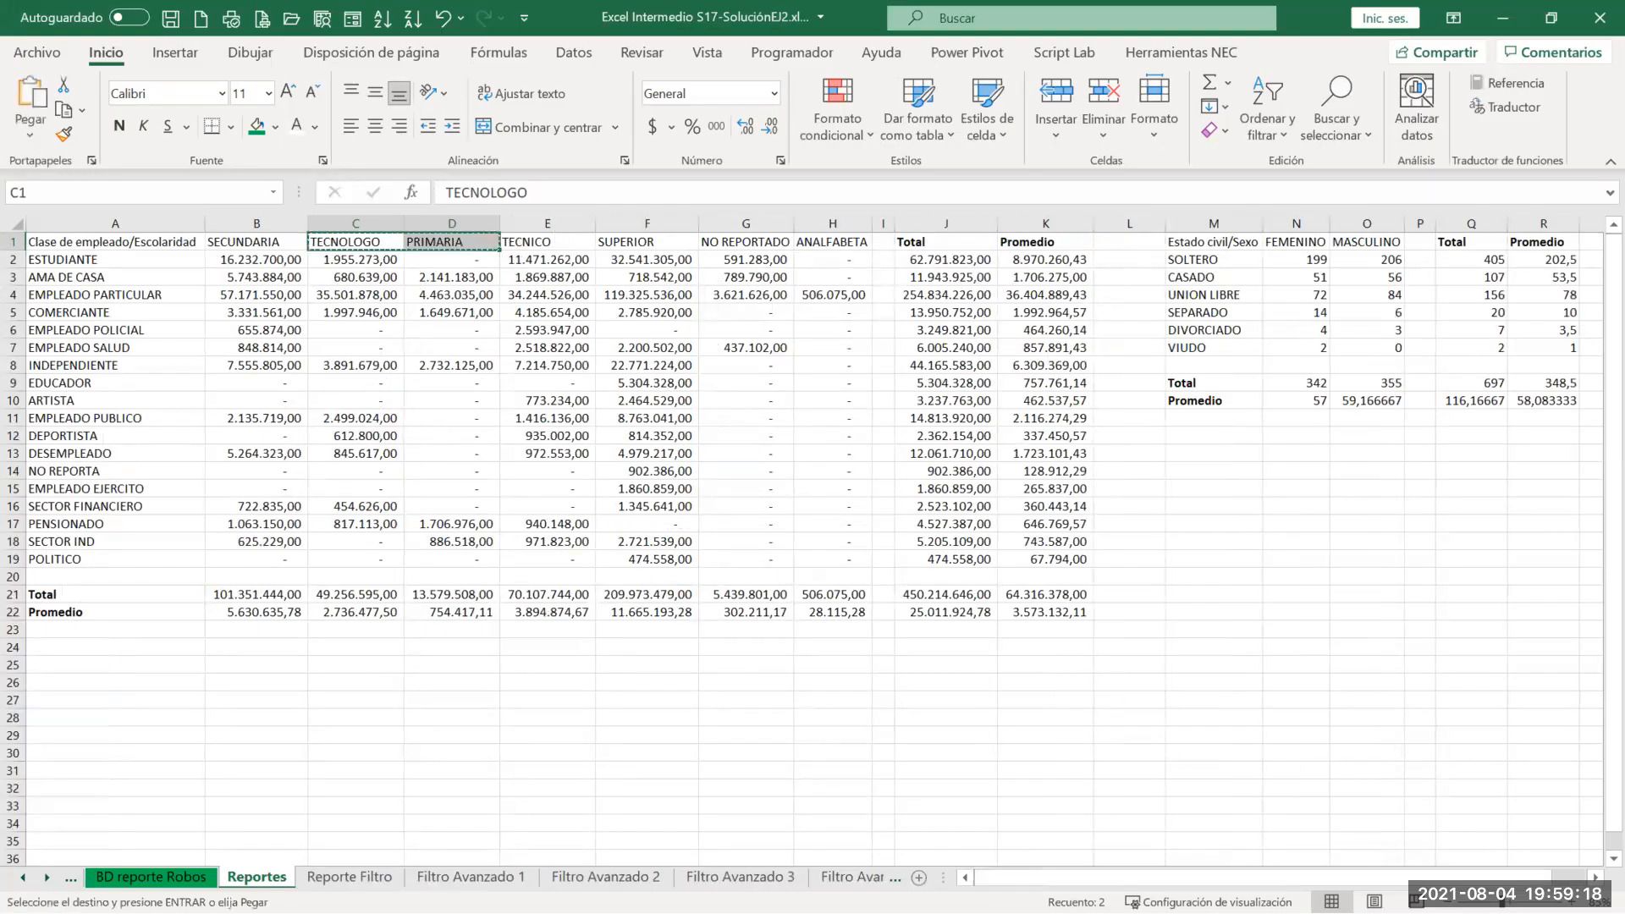
Step: Continue the rectangle's text on Filtro Avanzado 5 with "con escolaridad" and the copied headings, separated by a slash as "TECNOLOGO / PRIMARIA"
click(46, 878)
click(47, 878)
click(46, 878)
click(660, 874)
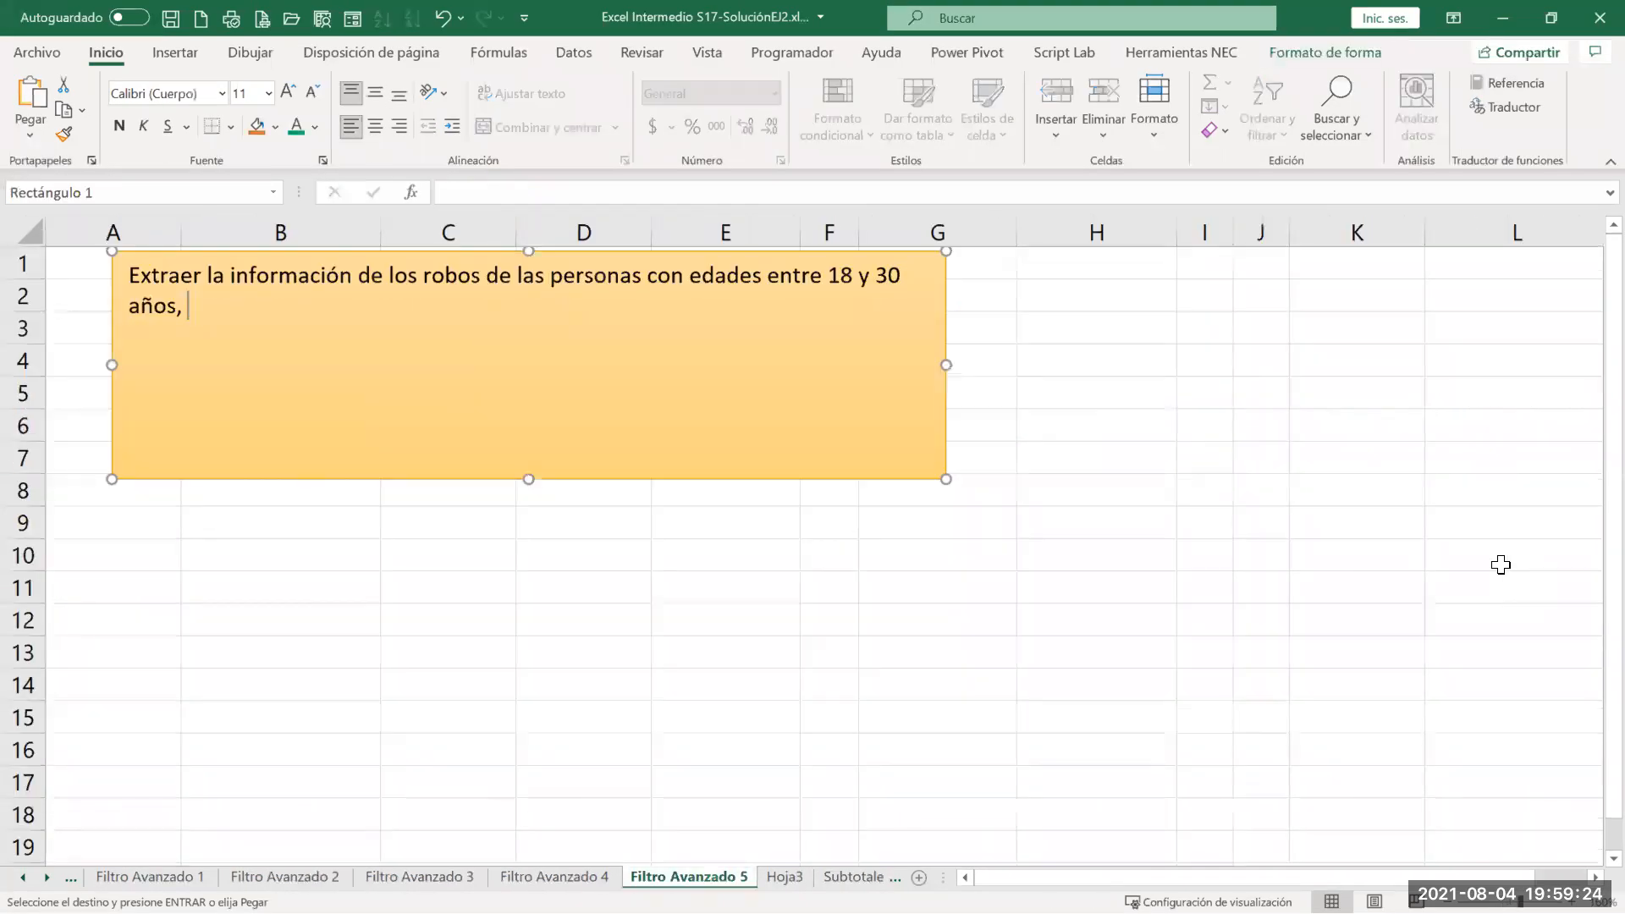
text(con escolaridad)
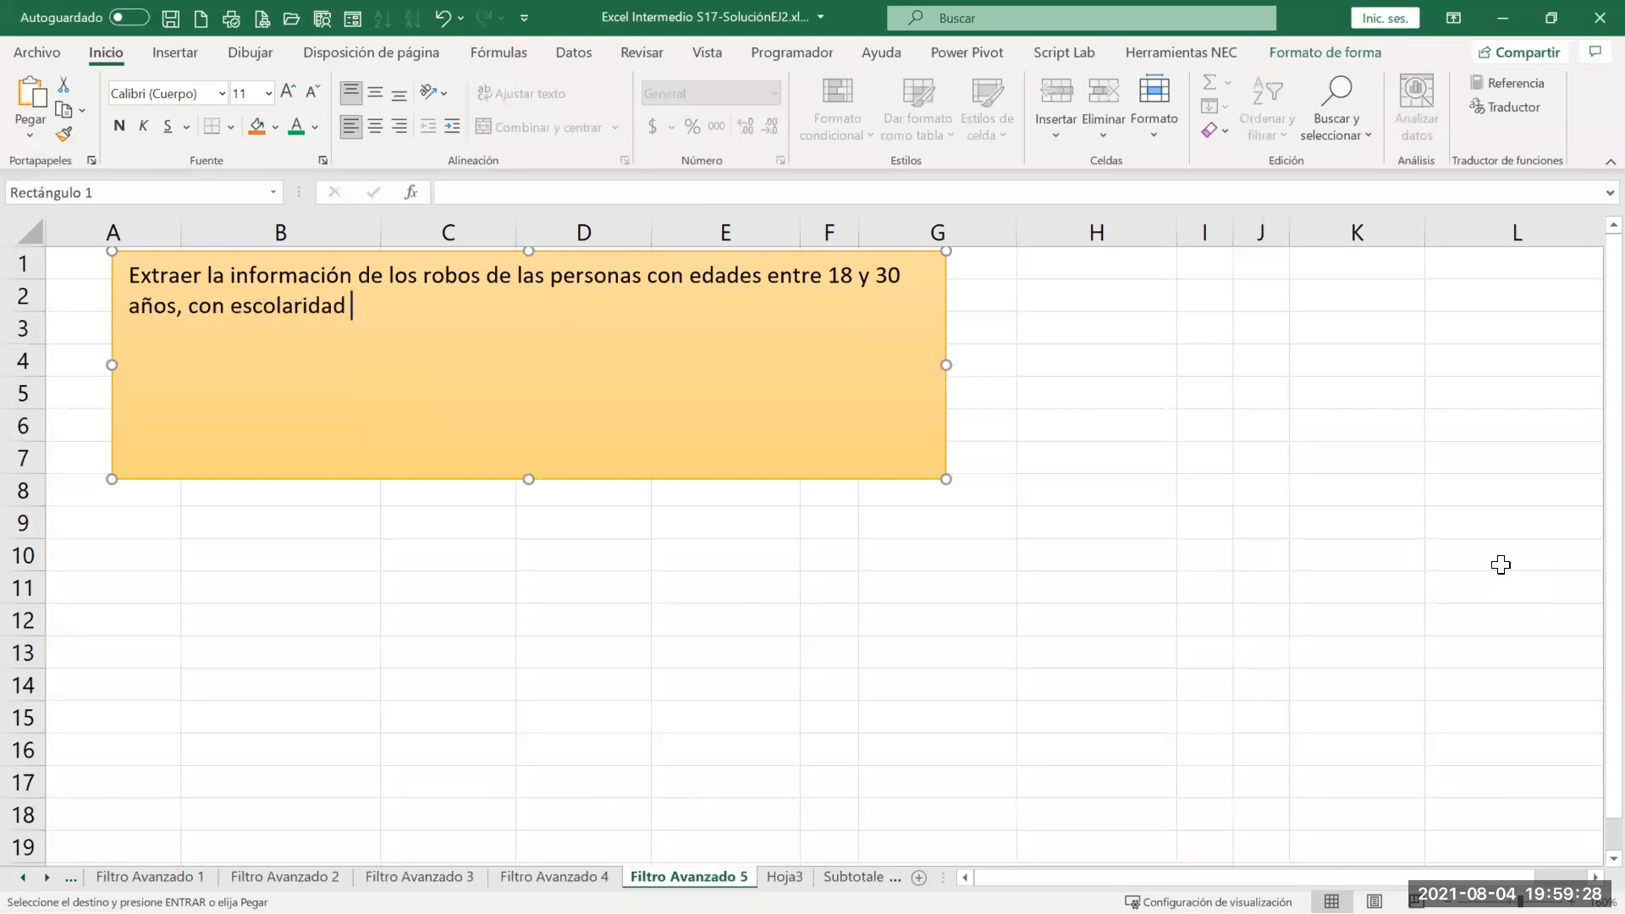
key(ctrl+v)
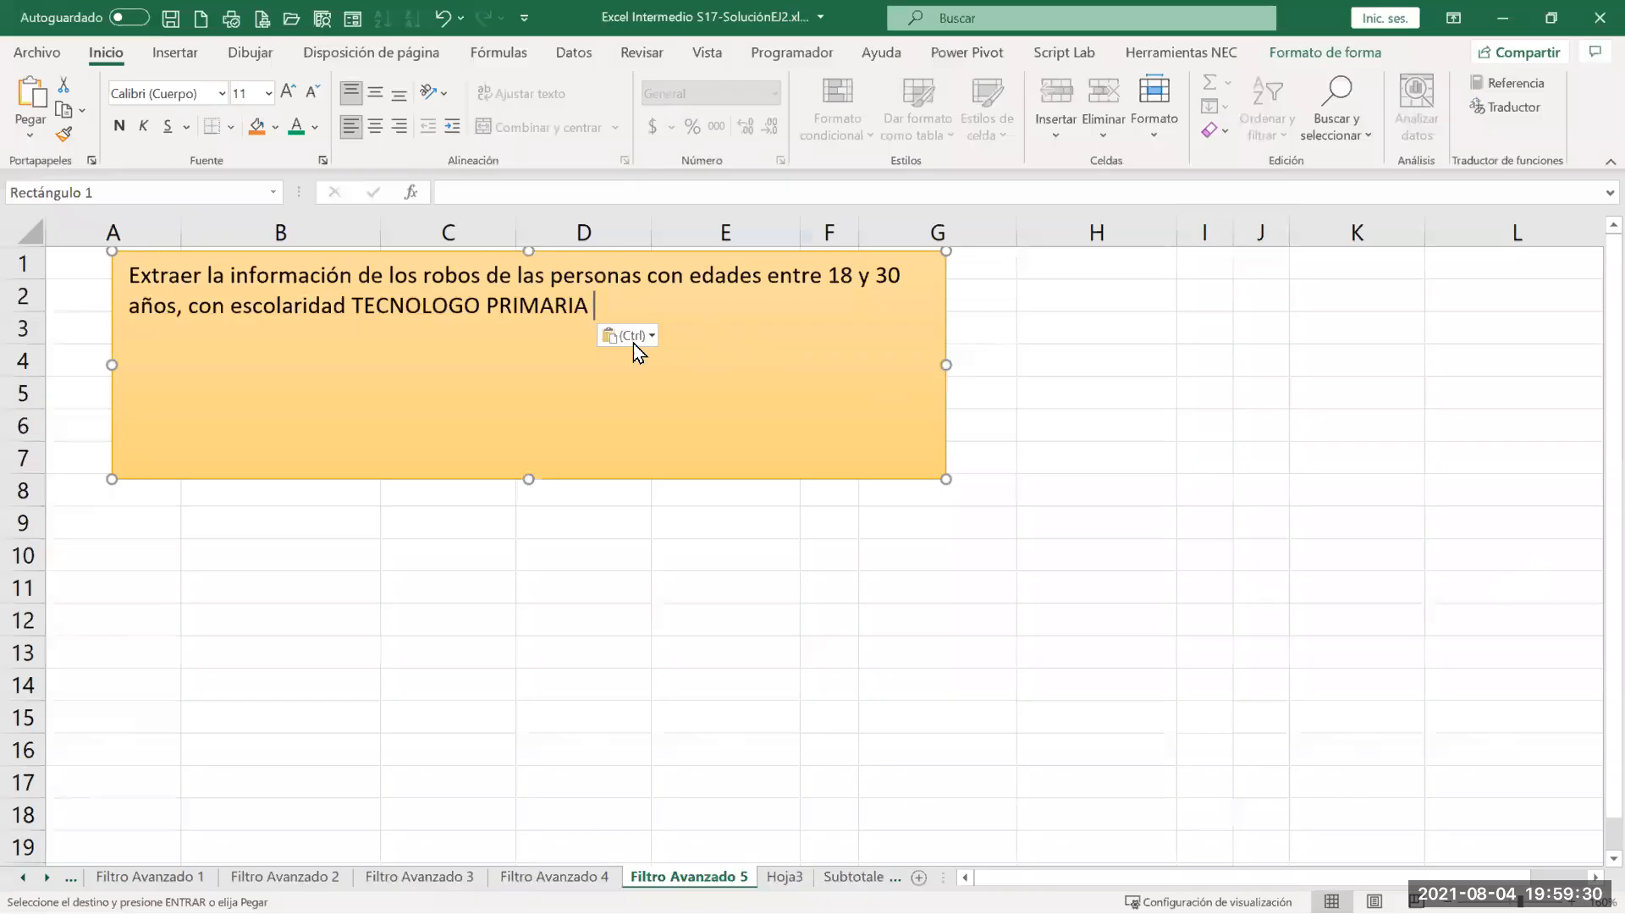
click(481, 308)
text(/)
key(End)
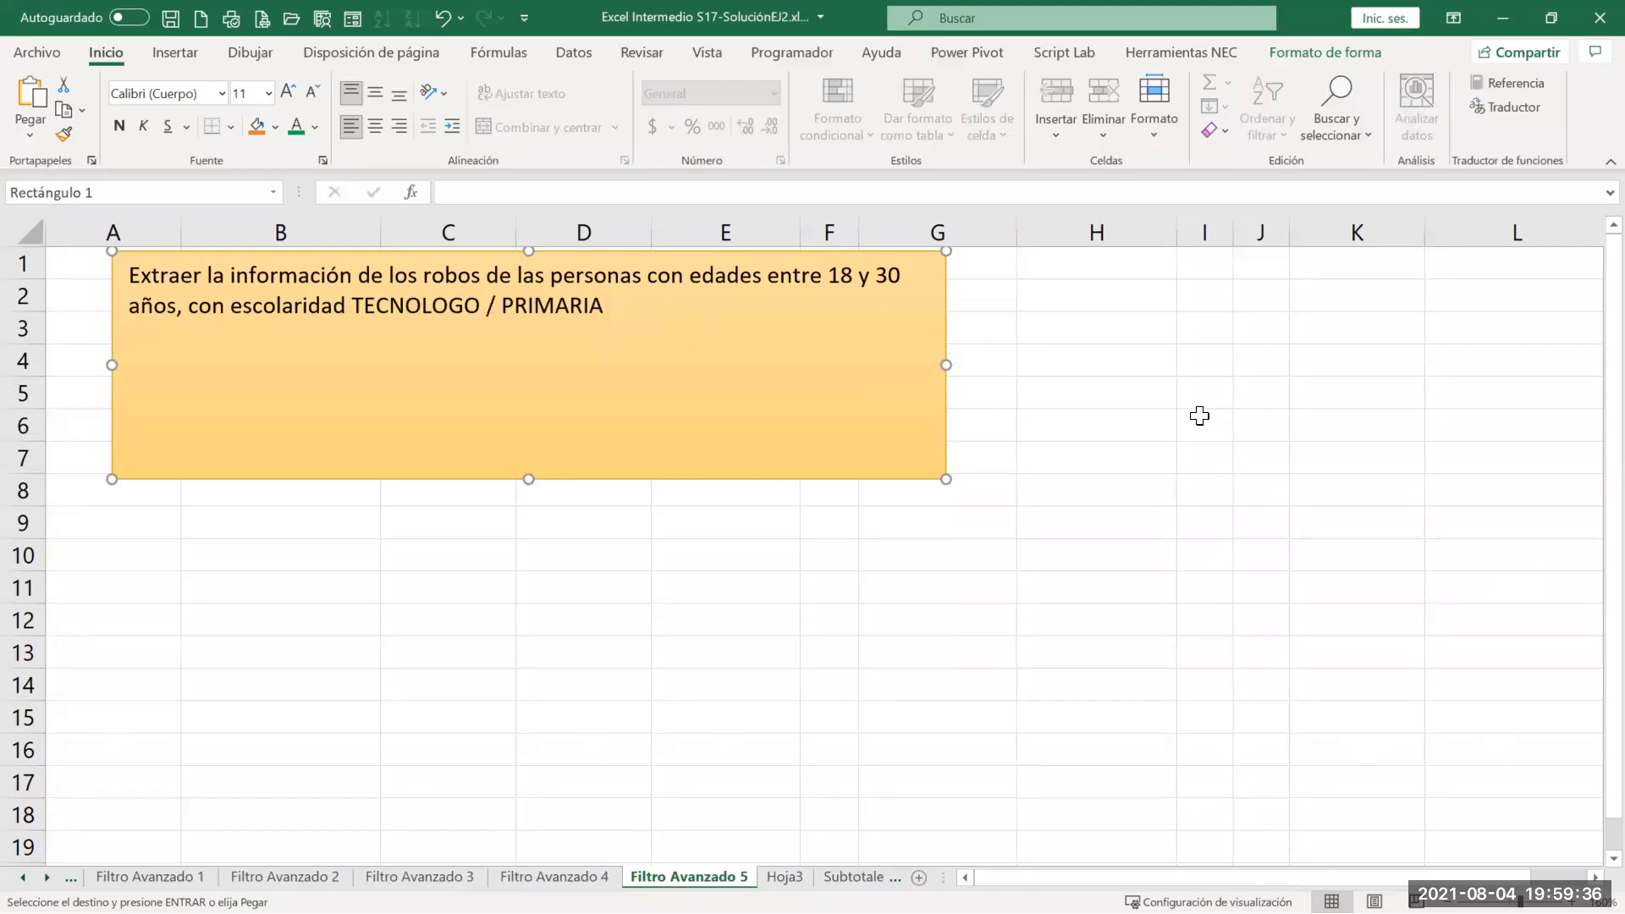
Step: Finish the exercise statement in the rectangle with "y cuyo celular sea un iphone"
text(y cuyo celular se)
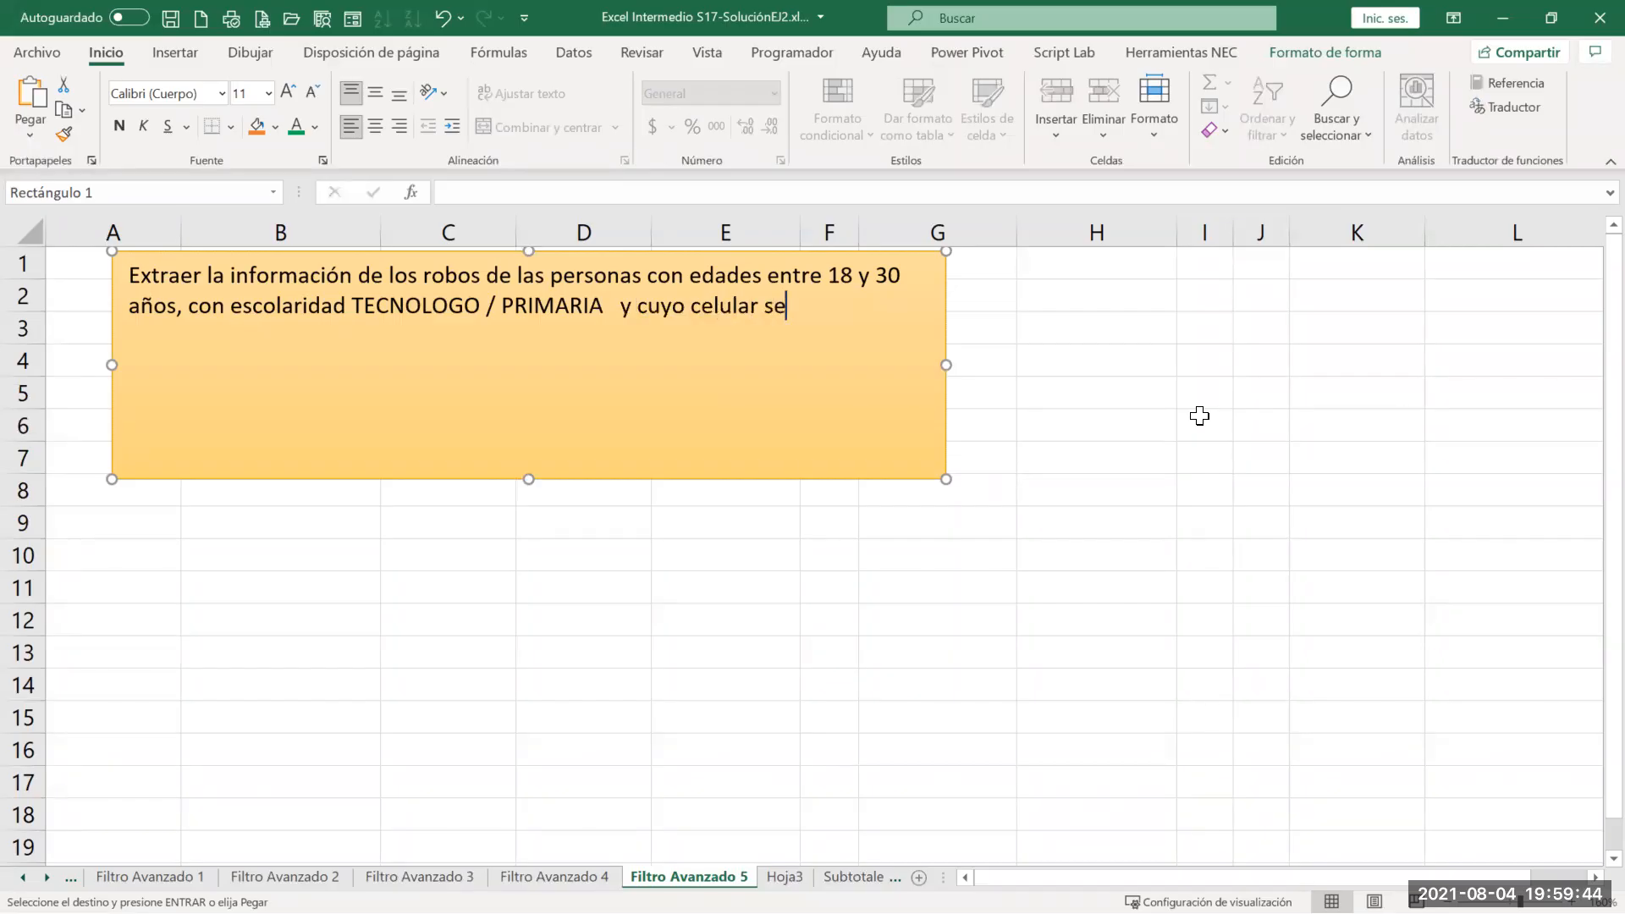
text(a u)
key(BackSpace)
key(BackSpace)
text(un 9)
key(BackSpace)
text(iphone)
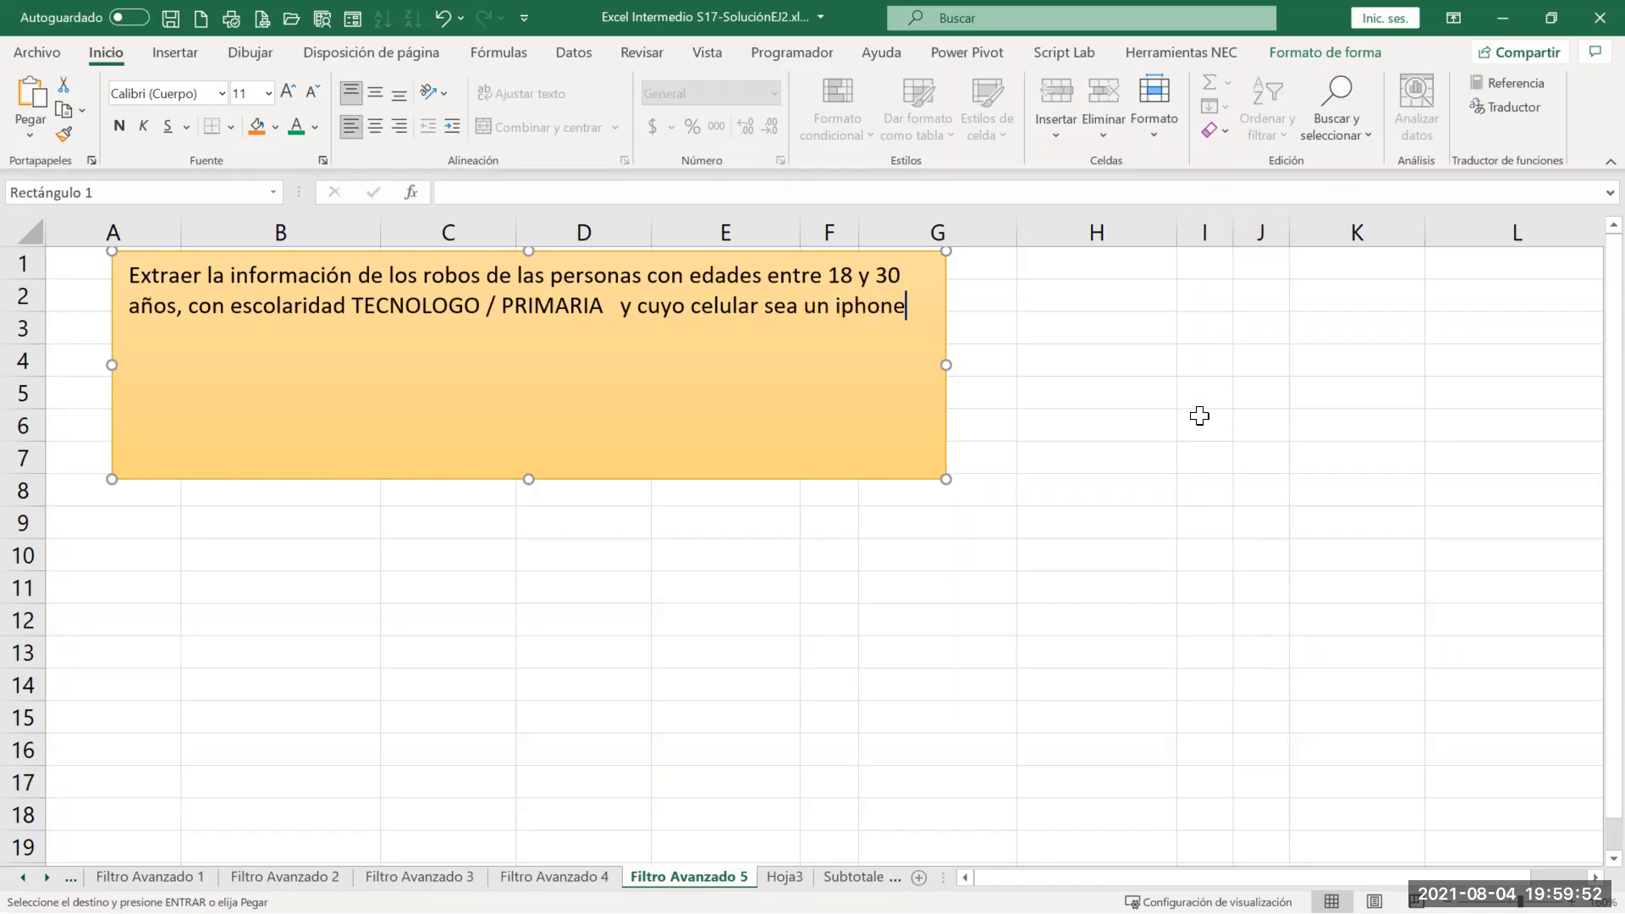
Step: Shrink the rectangle around its text and position it over columns A to E, rows 1 to 6
drag(945, 478, 716, 392)
drag(639, 373, 584, 371)
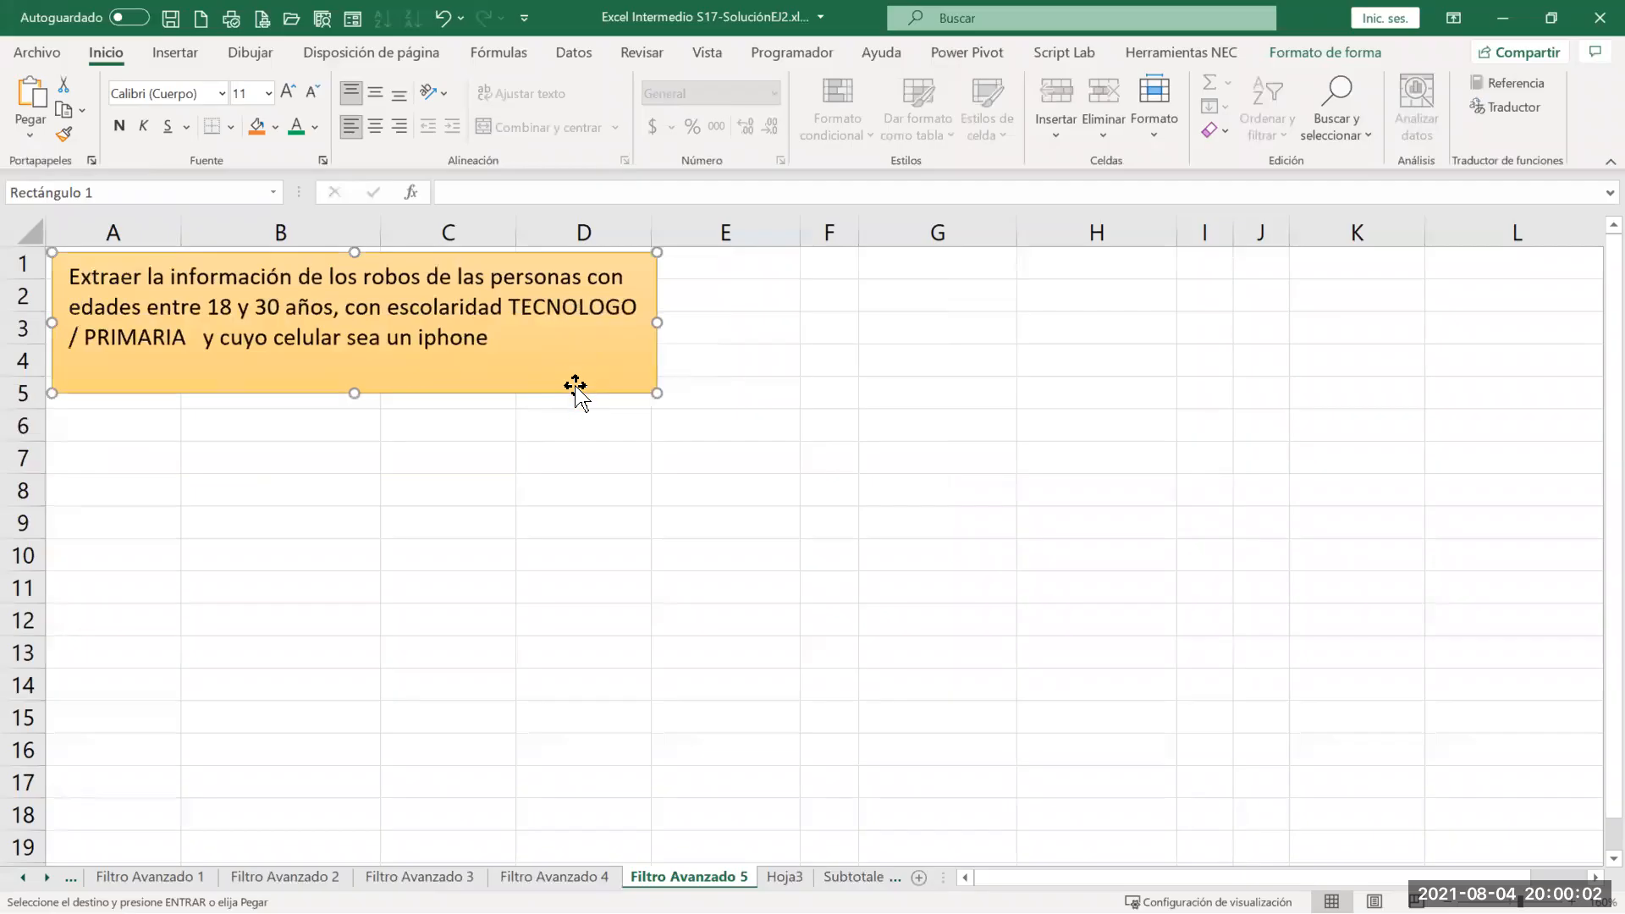
drag(577, 392, 615, 384)
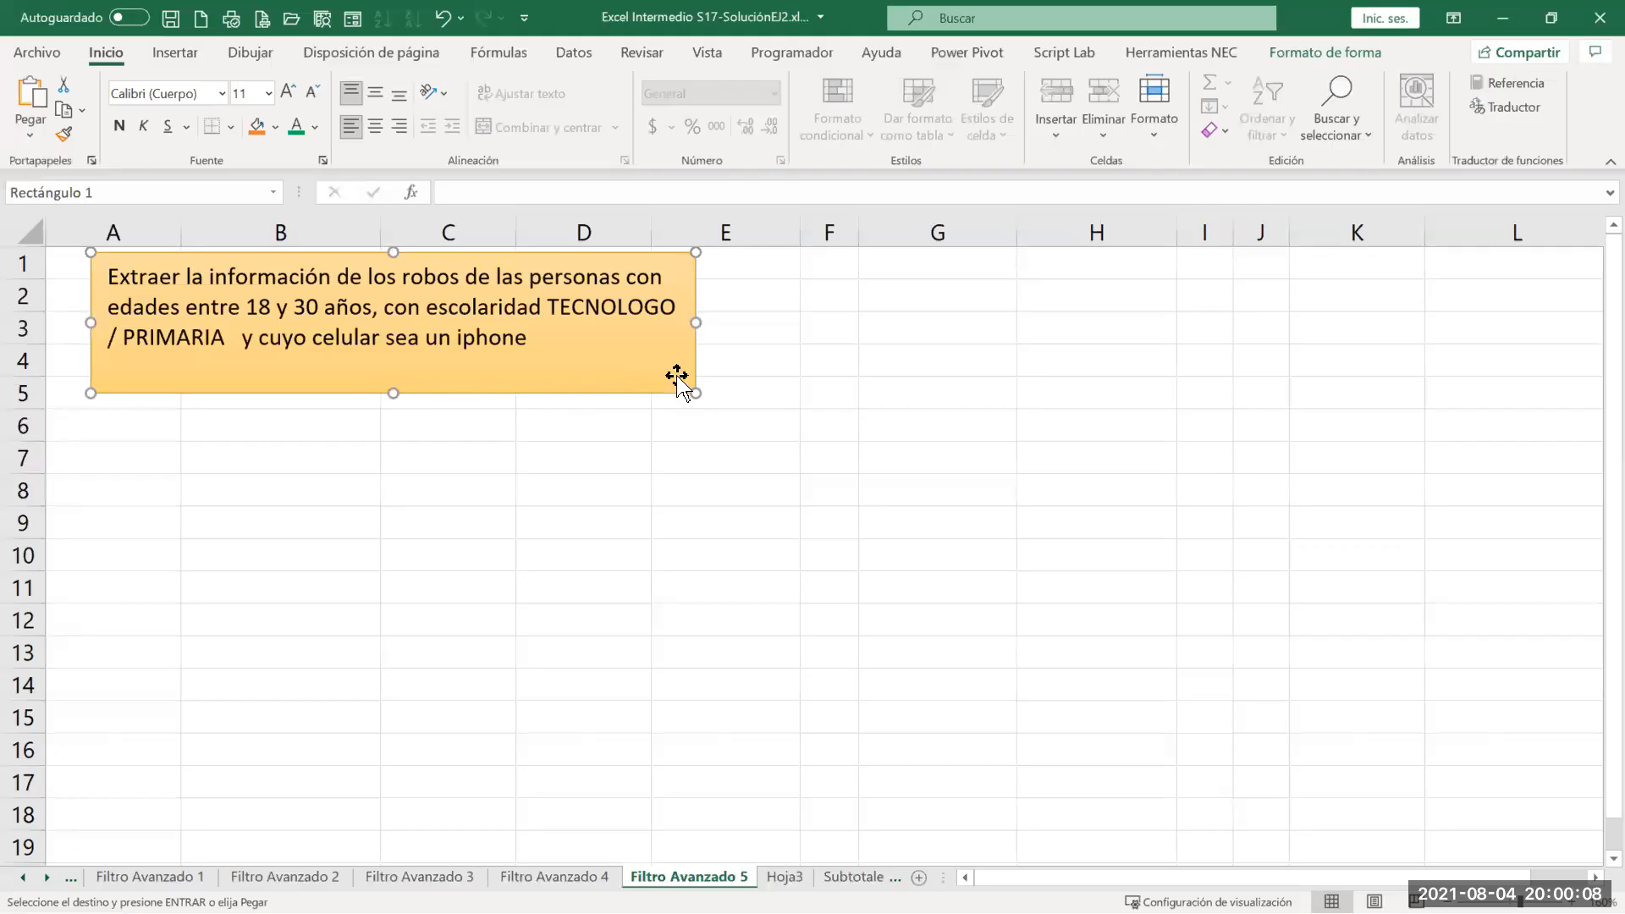
drag(694, 391, 633, 388)
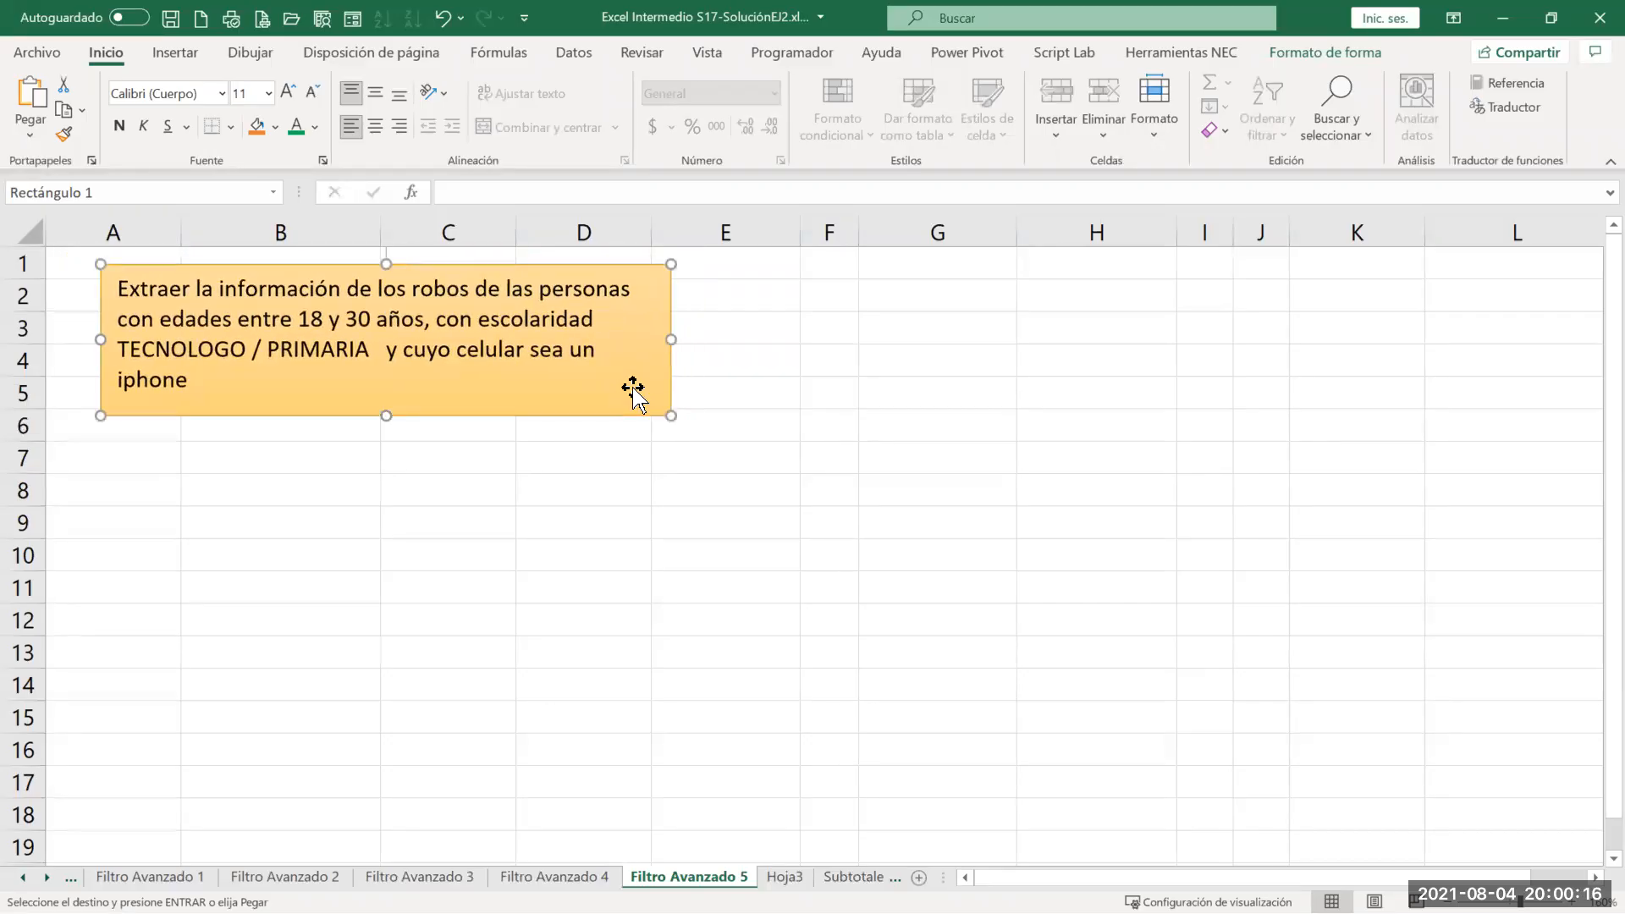